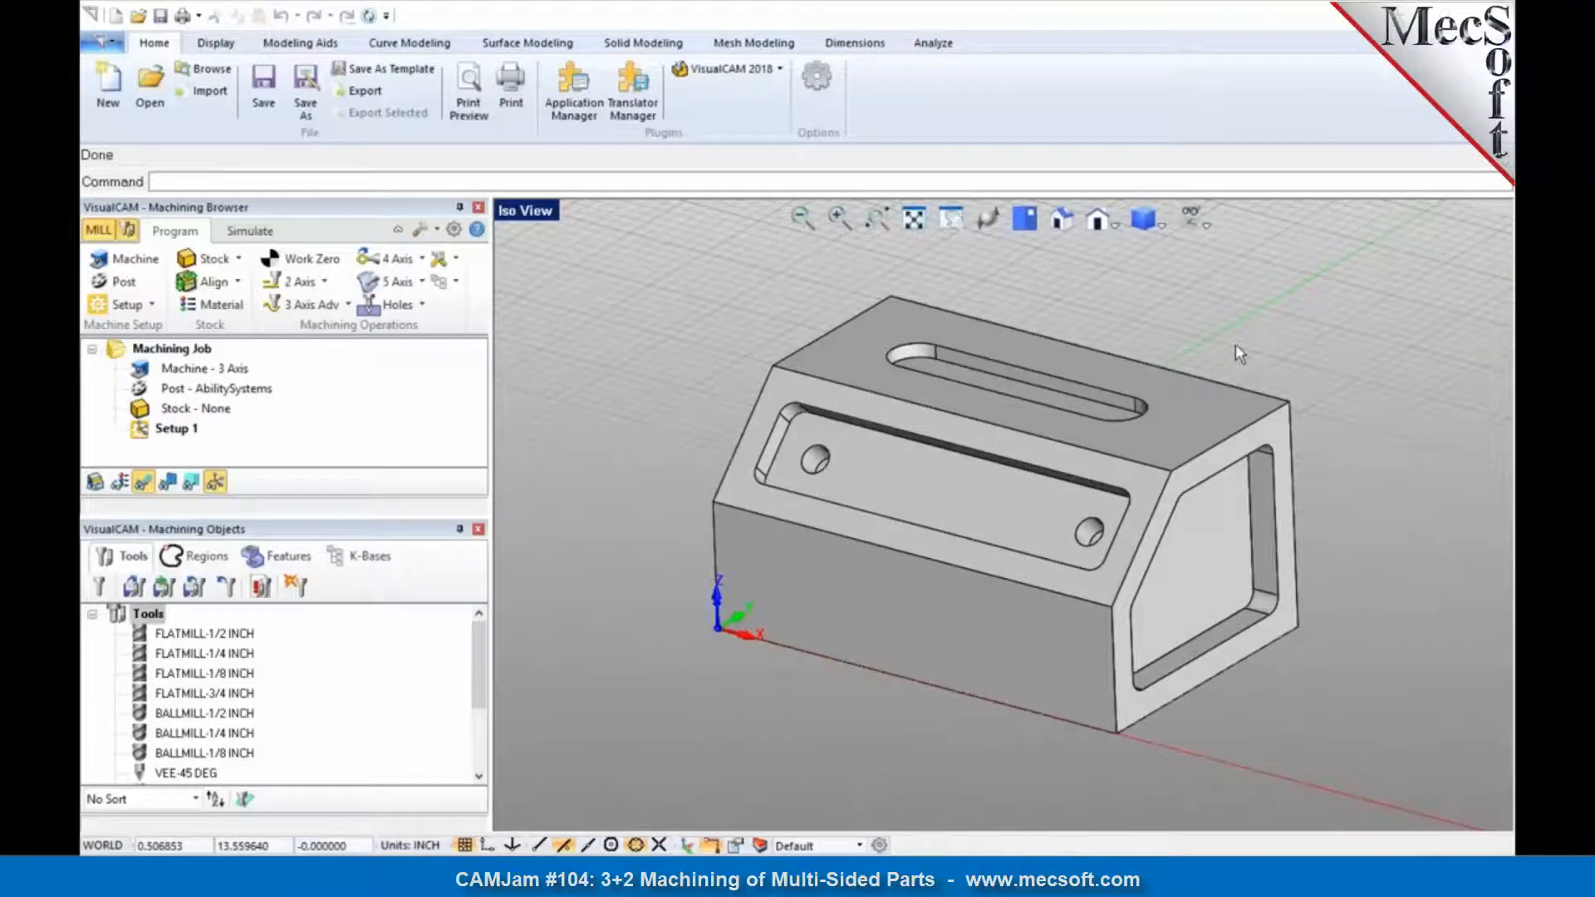
Step: Examine the part's pockets and holes and the machine coordinate system's origin and axes, including from the top view
{"action": "mouse_move", "coordinate": [990, 407]}
{"action": "middle_mouse_down"}
{"action": "mouse_move", "coordinate": [982, 432]}
{"action": "mouse_move", "coordinate": [1001, 428]}
{"action": "mouse_move", "coordinate": [969, 422]}
{"action": "middle_mouse_up"}
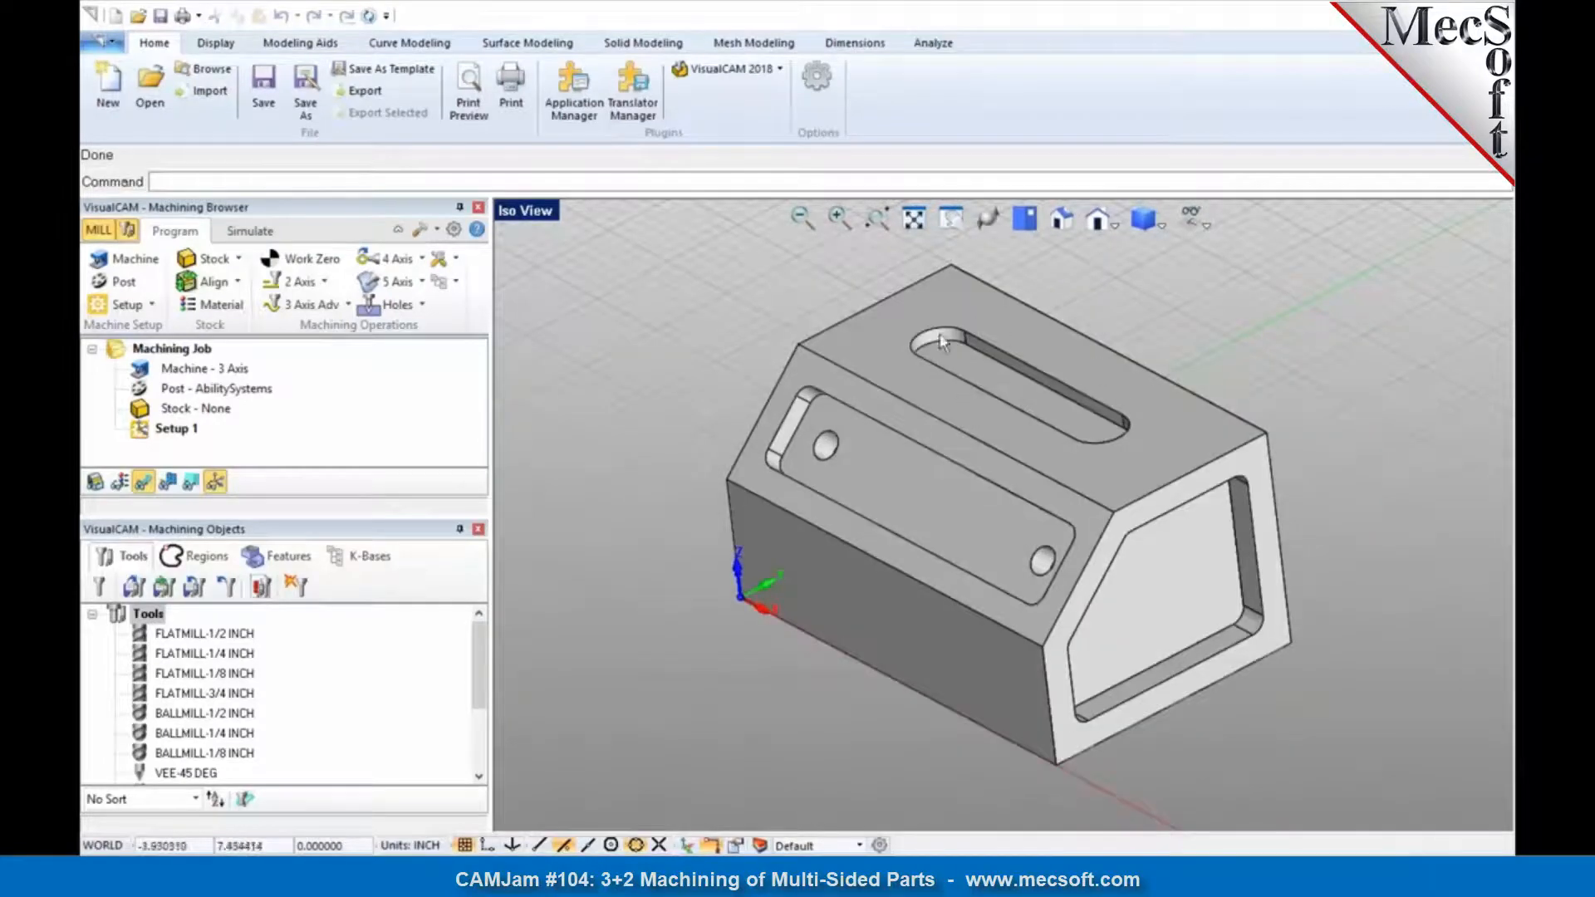
{"action": "mouse_move", "coordinate": [989, 392]}
{"action": "middle_mouse_down"}
{"action": "mouse_move", "coordinate": [1008, 380]}
{"action": "mouse_move", "coordinate": [983, 382]}
{"action": "middle_mouse_up"}
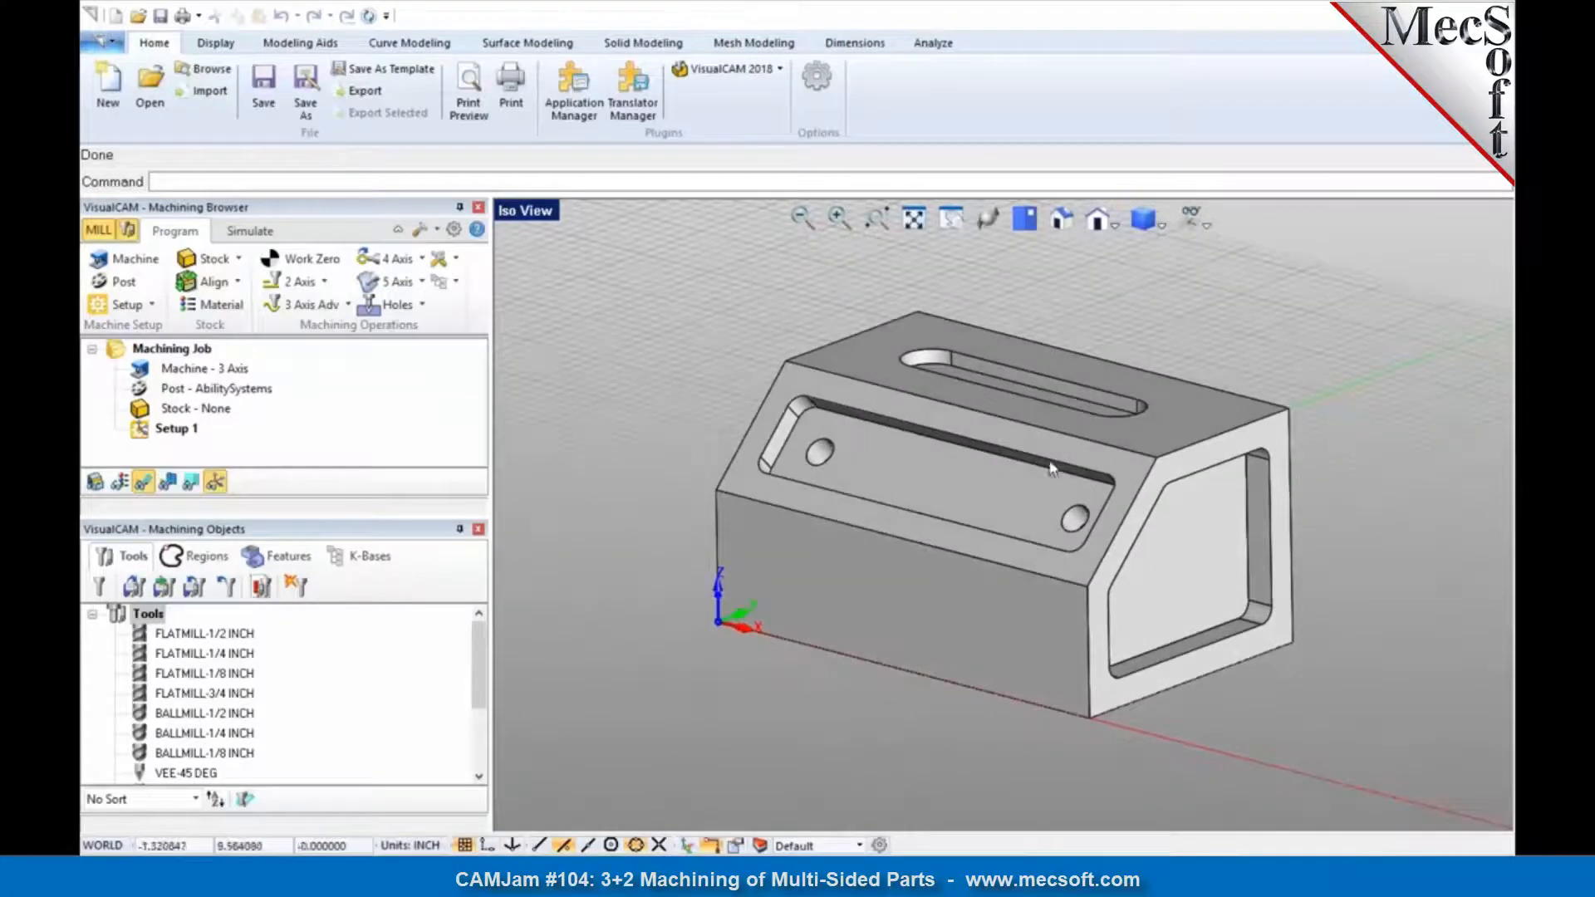
{"action": "middle_click_drag", "start_coordinate": [1187, 552], "coordinate": [1153, 543]}
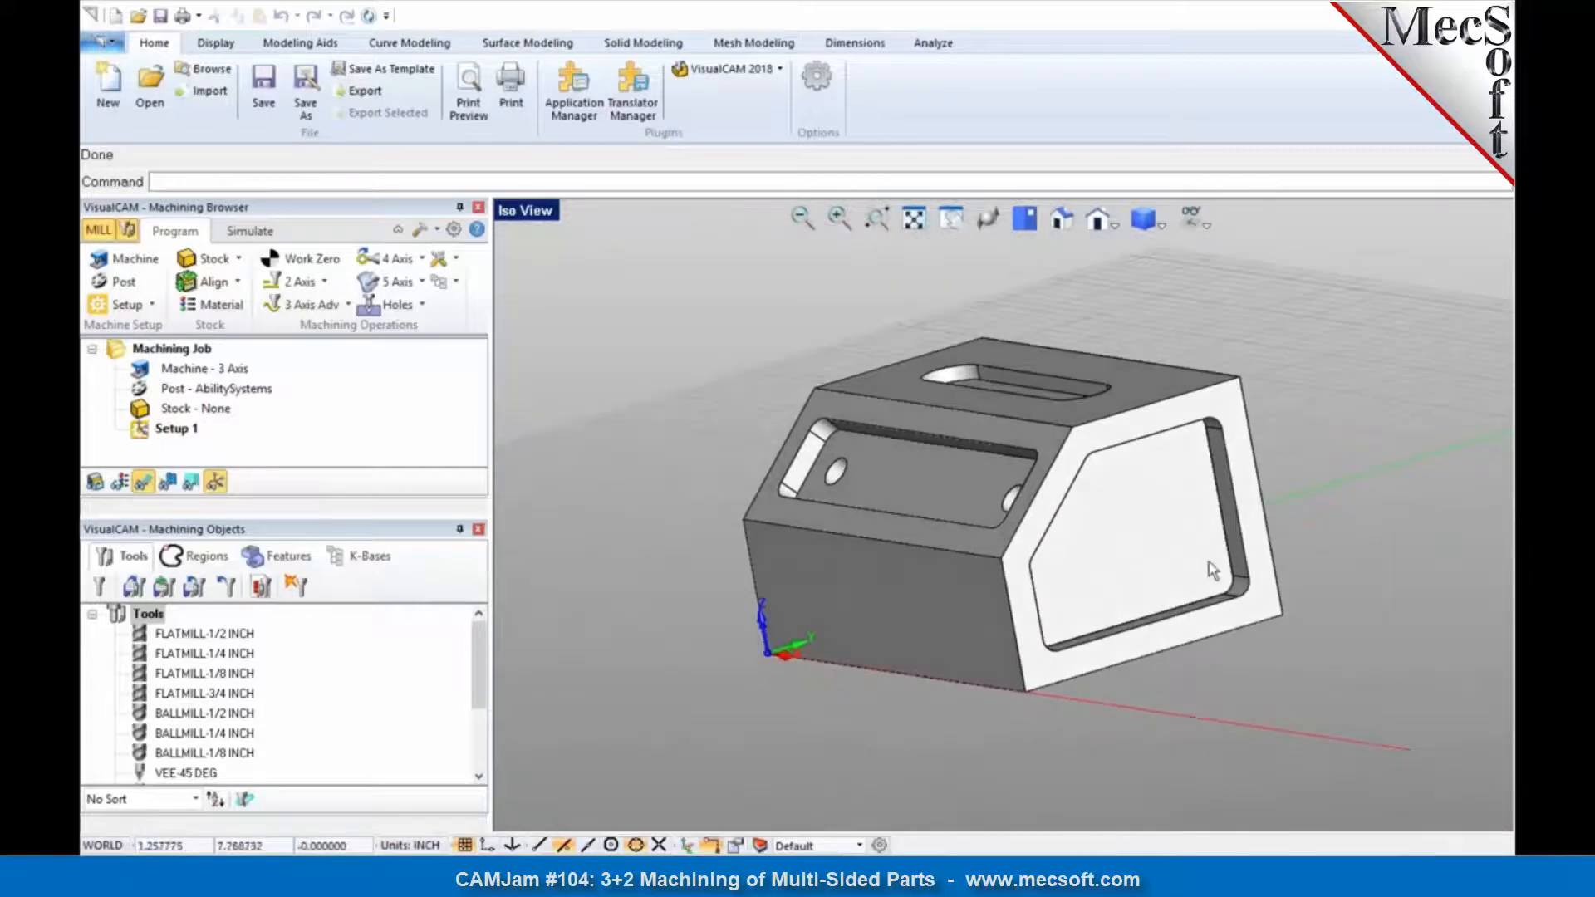
{"action": "middle_click_drag", "start_coordinate": [964, 491], "coordinate": [997, 511]}
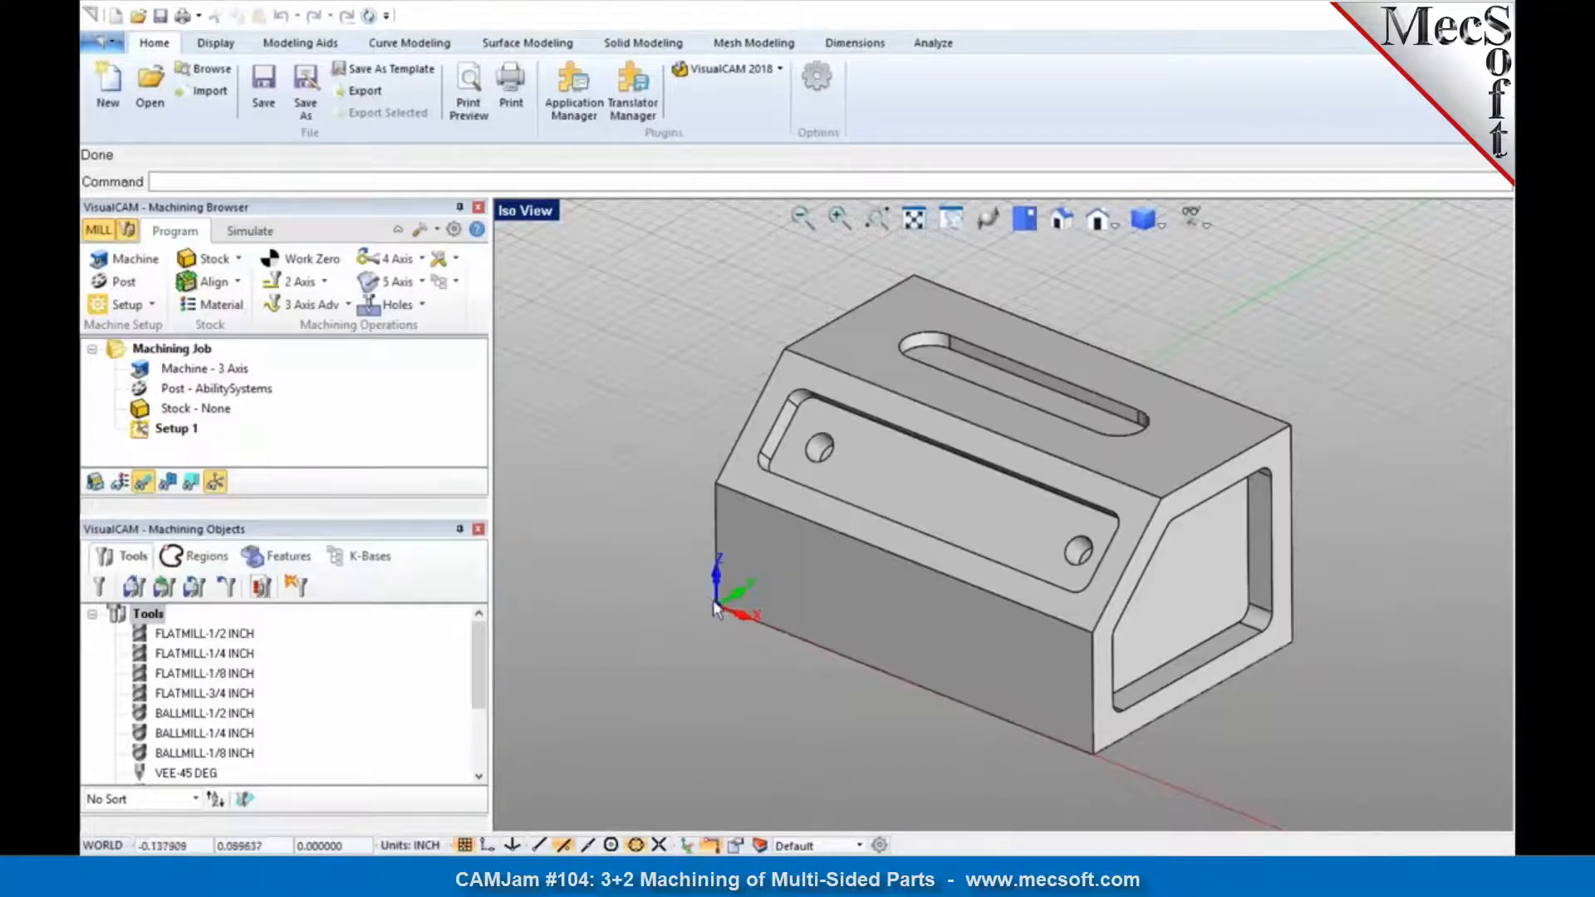
{"action": "left_click", "coordinate": [215, 481]}
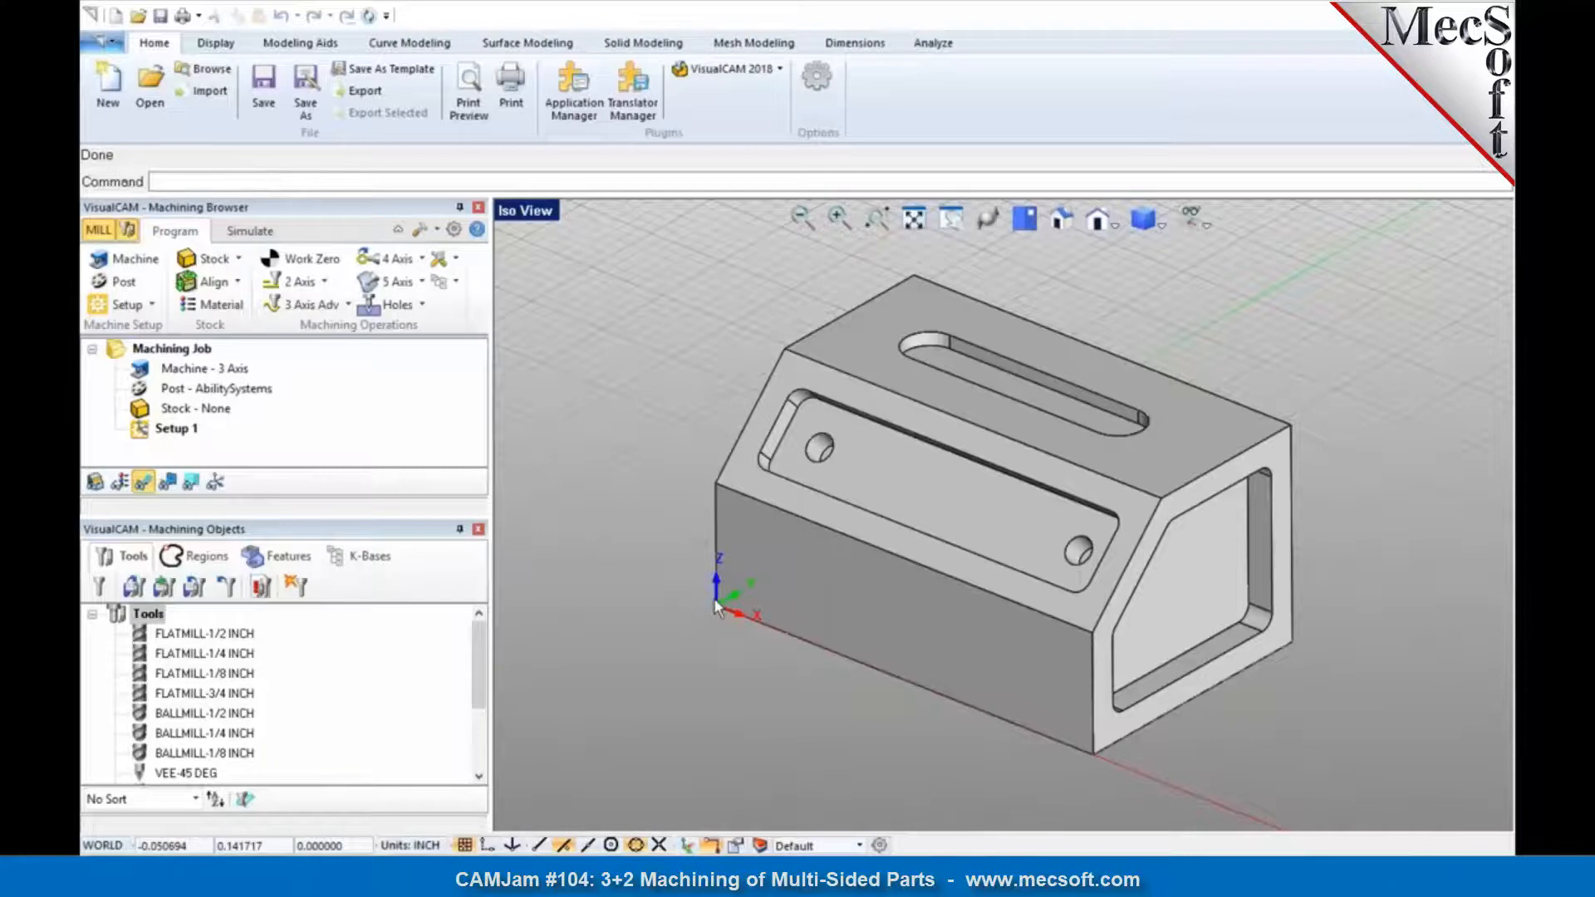
{"action": "left_click", "coordinate": [211, 484]}
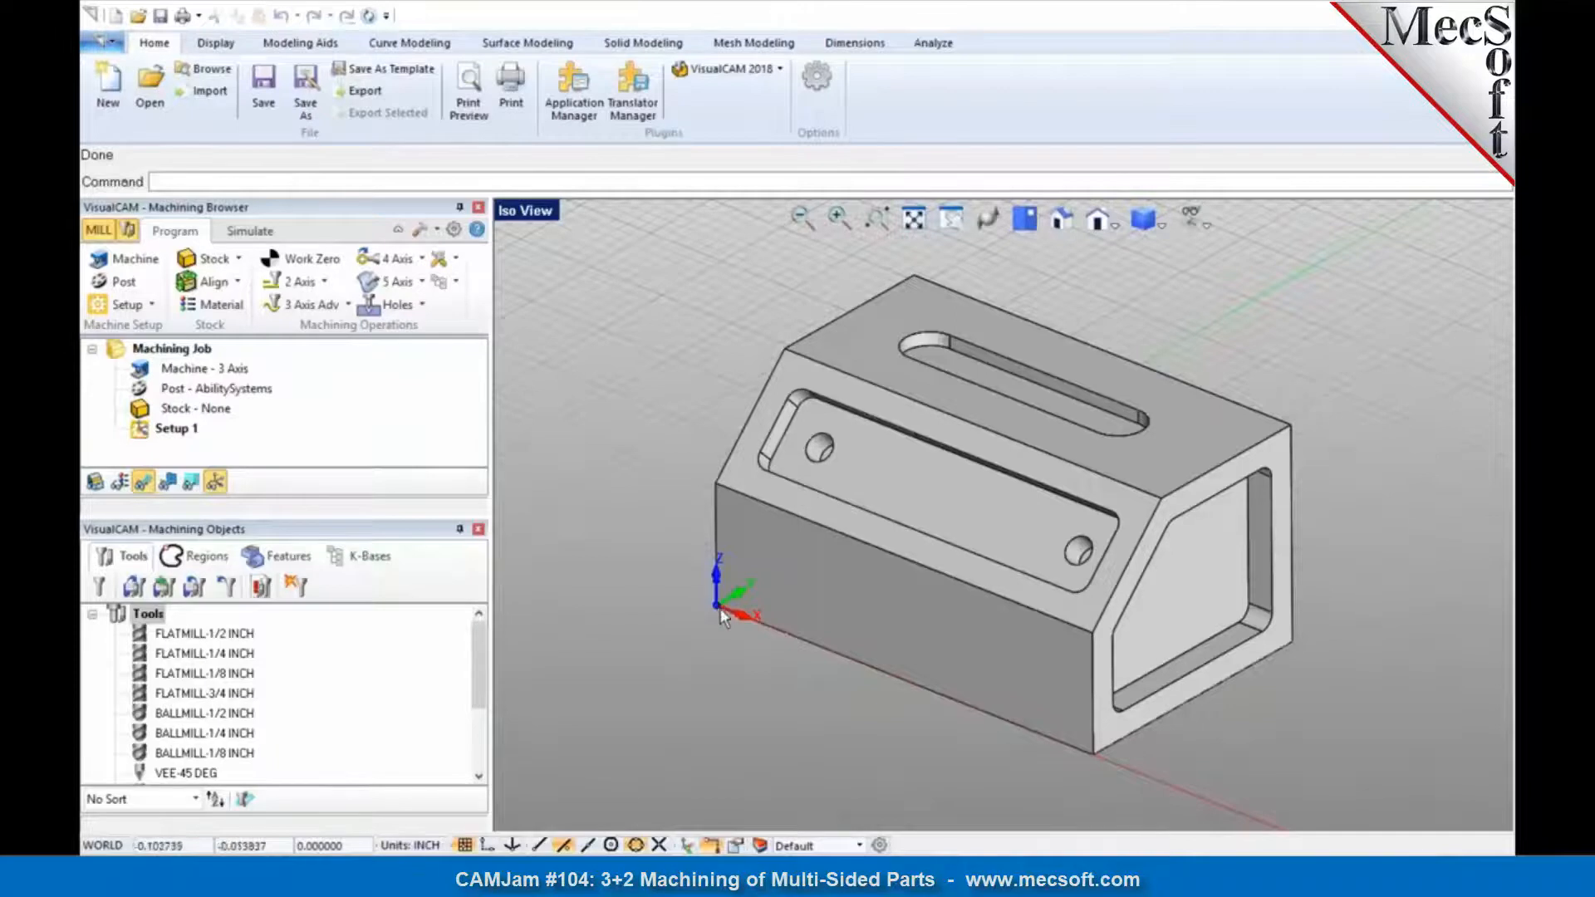
{"action": "left_click", "coordinate": [1019, 229]}
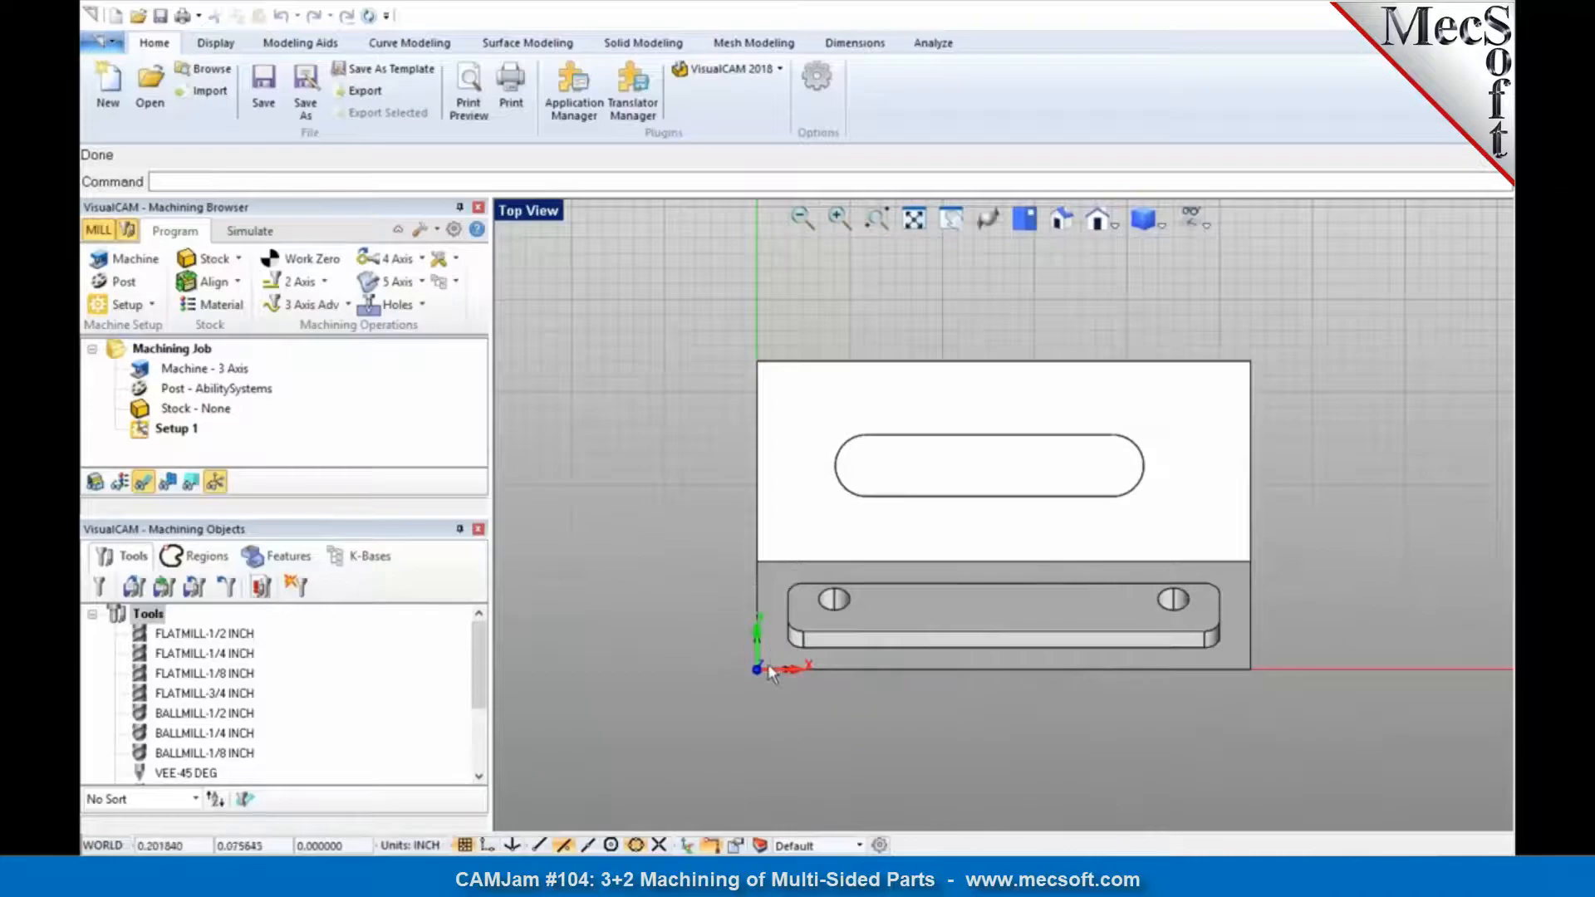
{"action": "middle_click_drag", "start_coordinate": [776, 706], "coordinate": [731, 620]}
{"action": "middle_click_drag", "start_coordinate": [833, 661], "coordinate": [821, 651]}
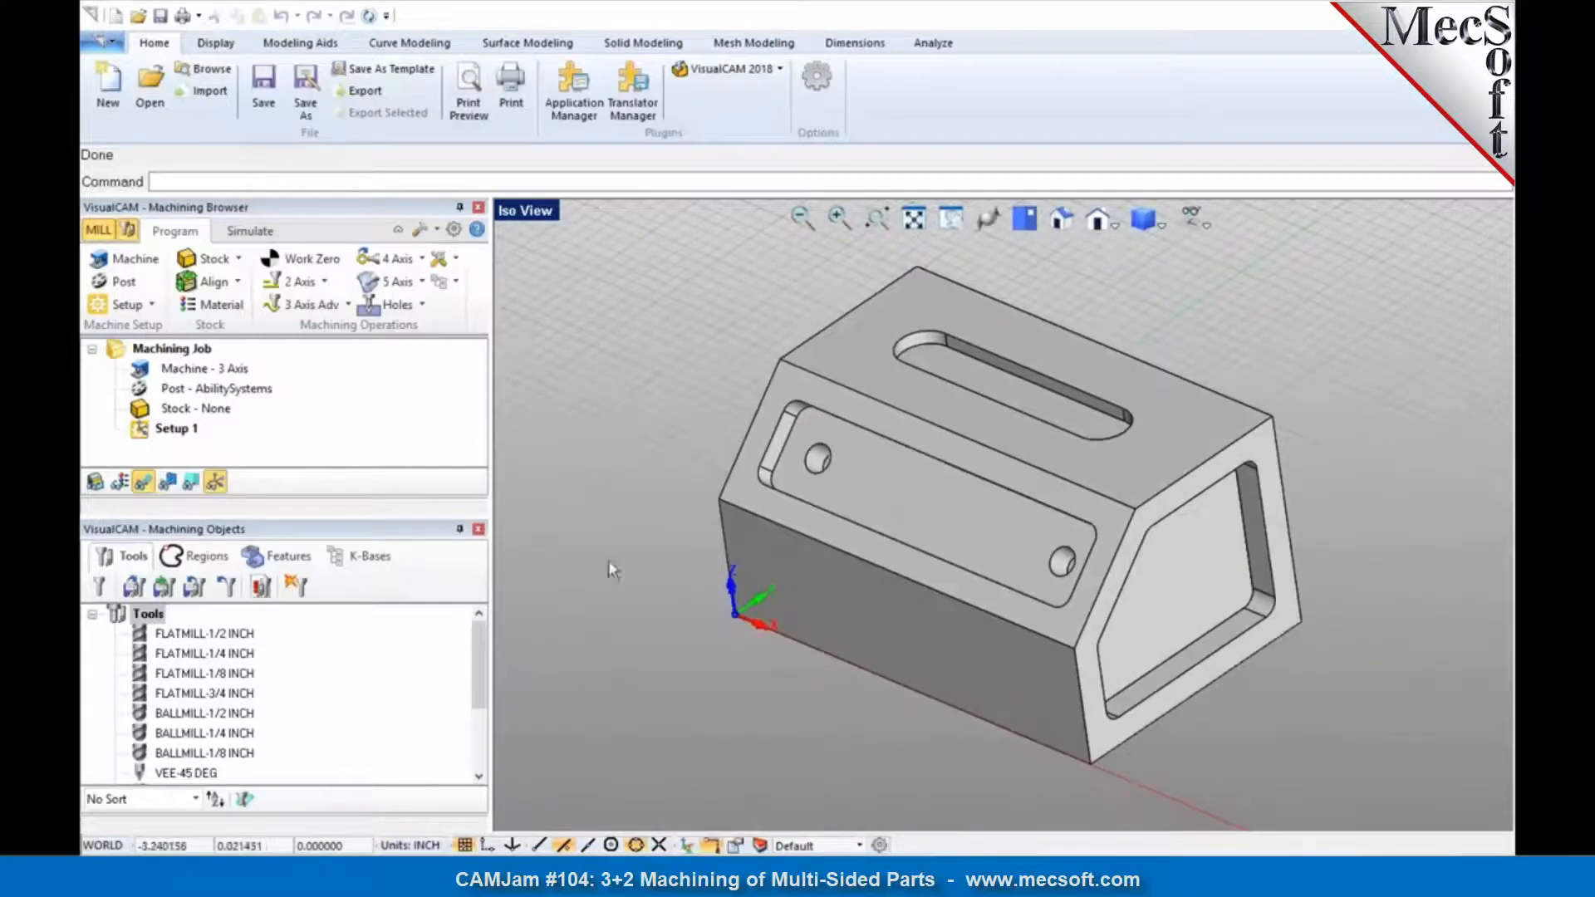
{"action": "left_click", "coordinate": [175, 429]}
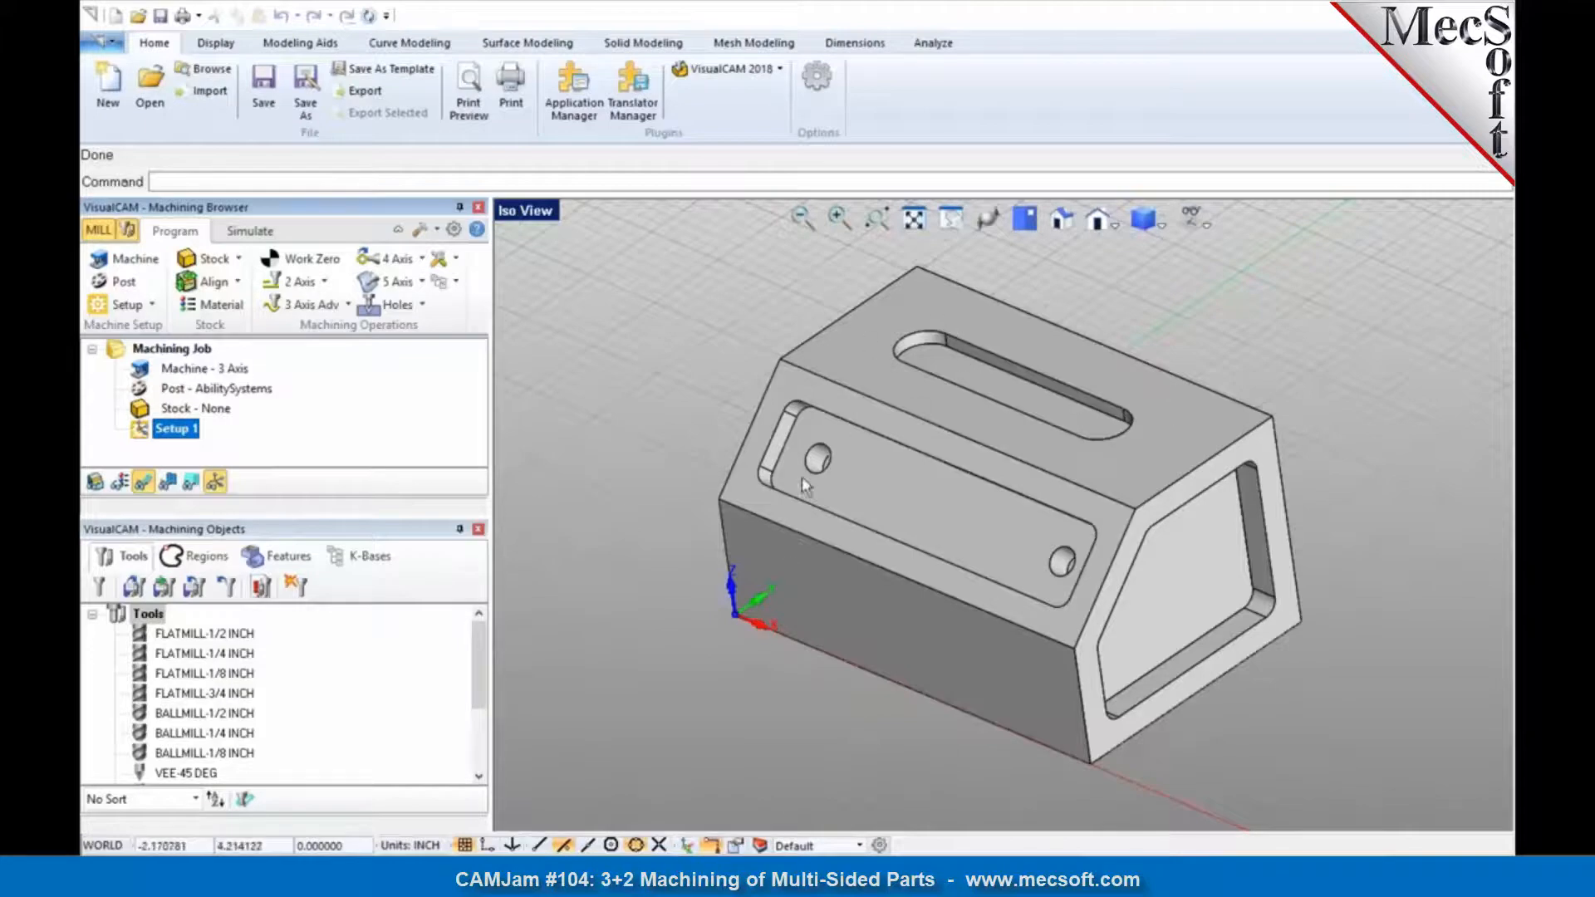
{"action": "mouse_move", "coordinate": [952, 433]}
{"action": "middle_mouse_down"}
{"action": "mouse_move", "coordinate": [964, 421]}
{"action": "mouse_move", "coordinate": [959, 444]}
{"action": "middle_mouse_up"}
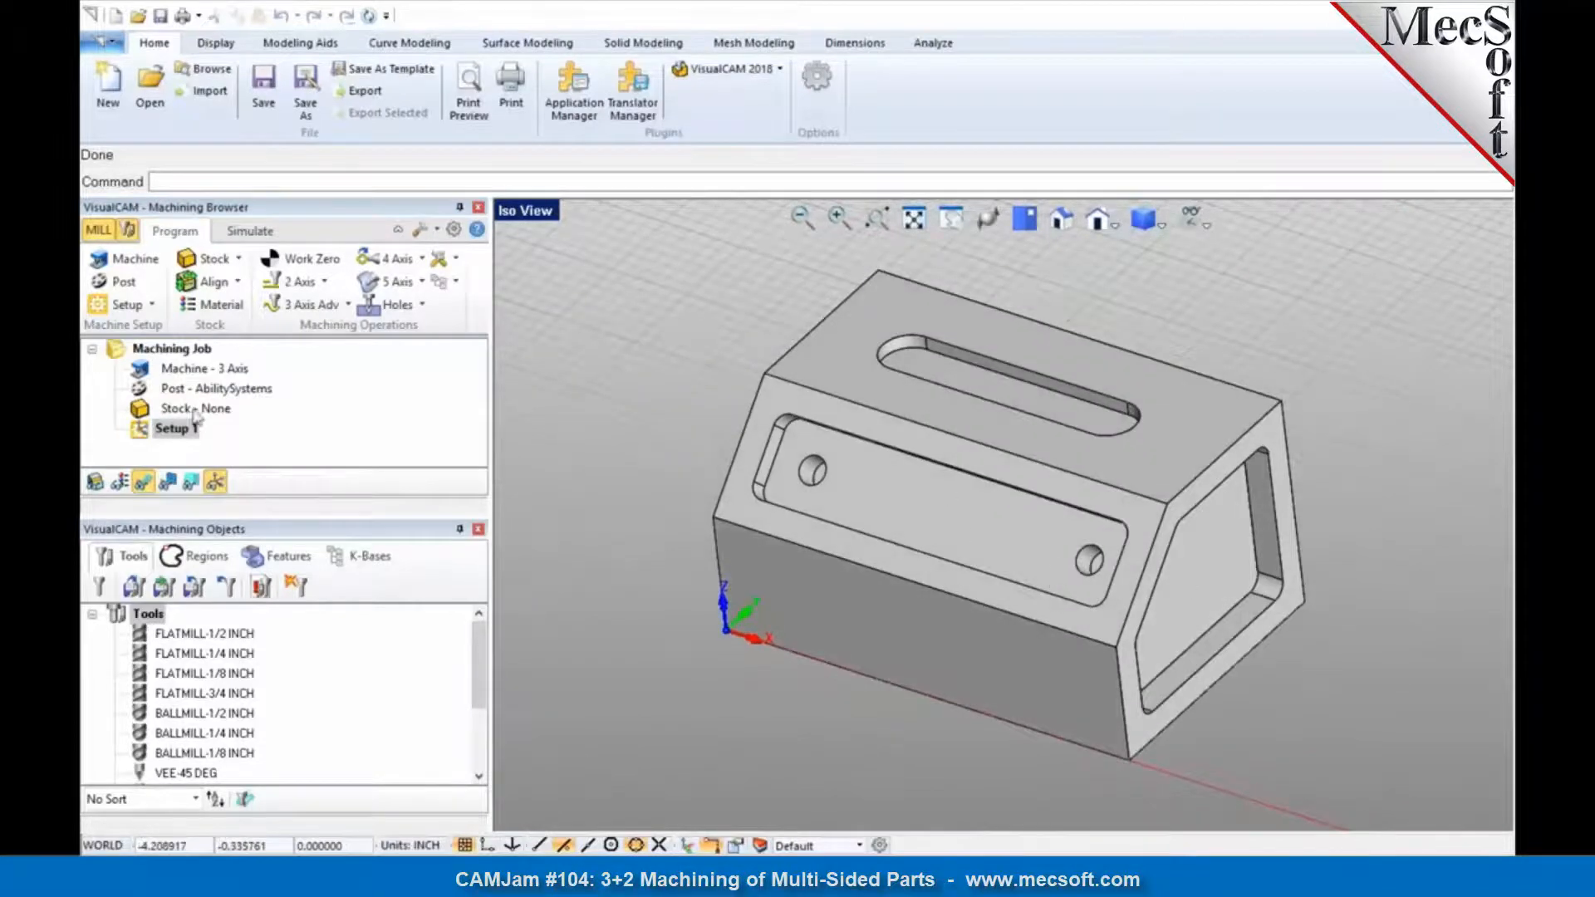
Step: Create a second machining setup aligned to the sloped front surface, spinning it four times by 90 degrees about the X axis
{"action": "left_click", "coordinate": [153, 312]}
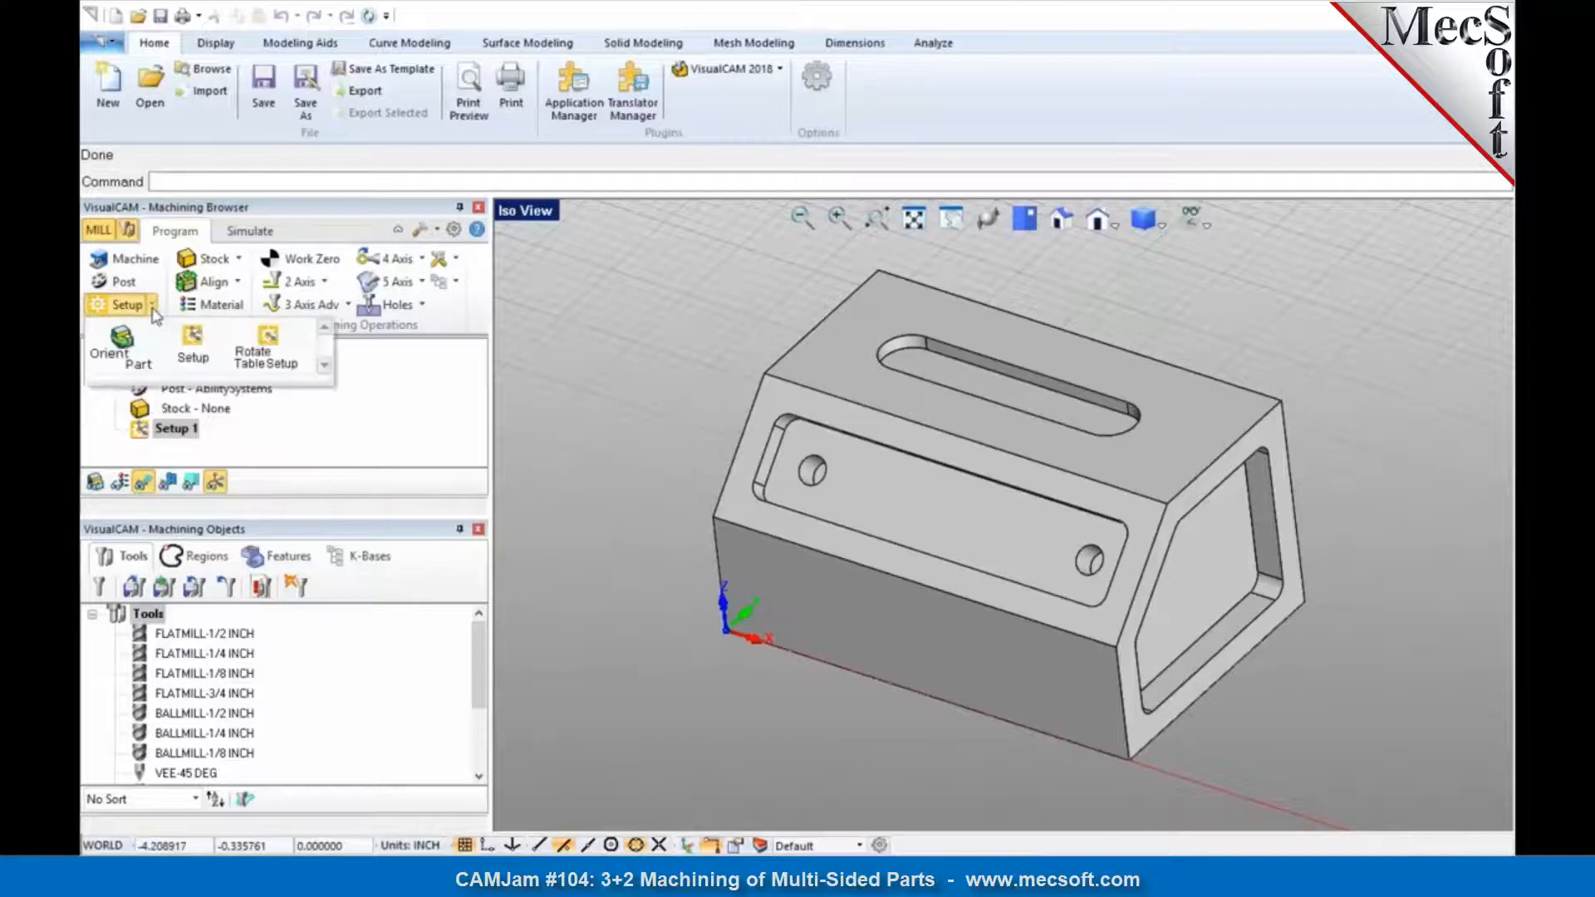
{"action": "left_click", "coordinate": [191, 349]}
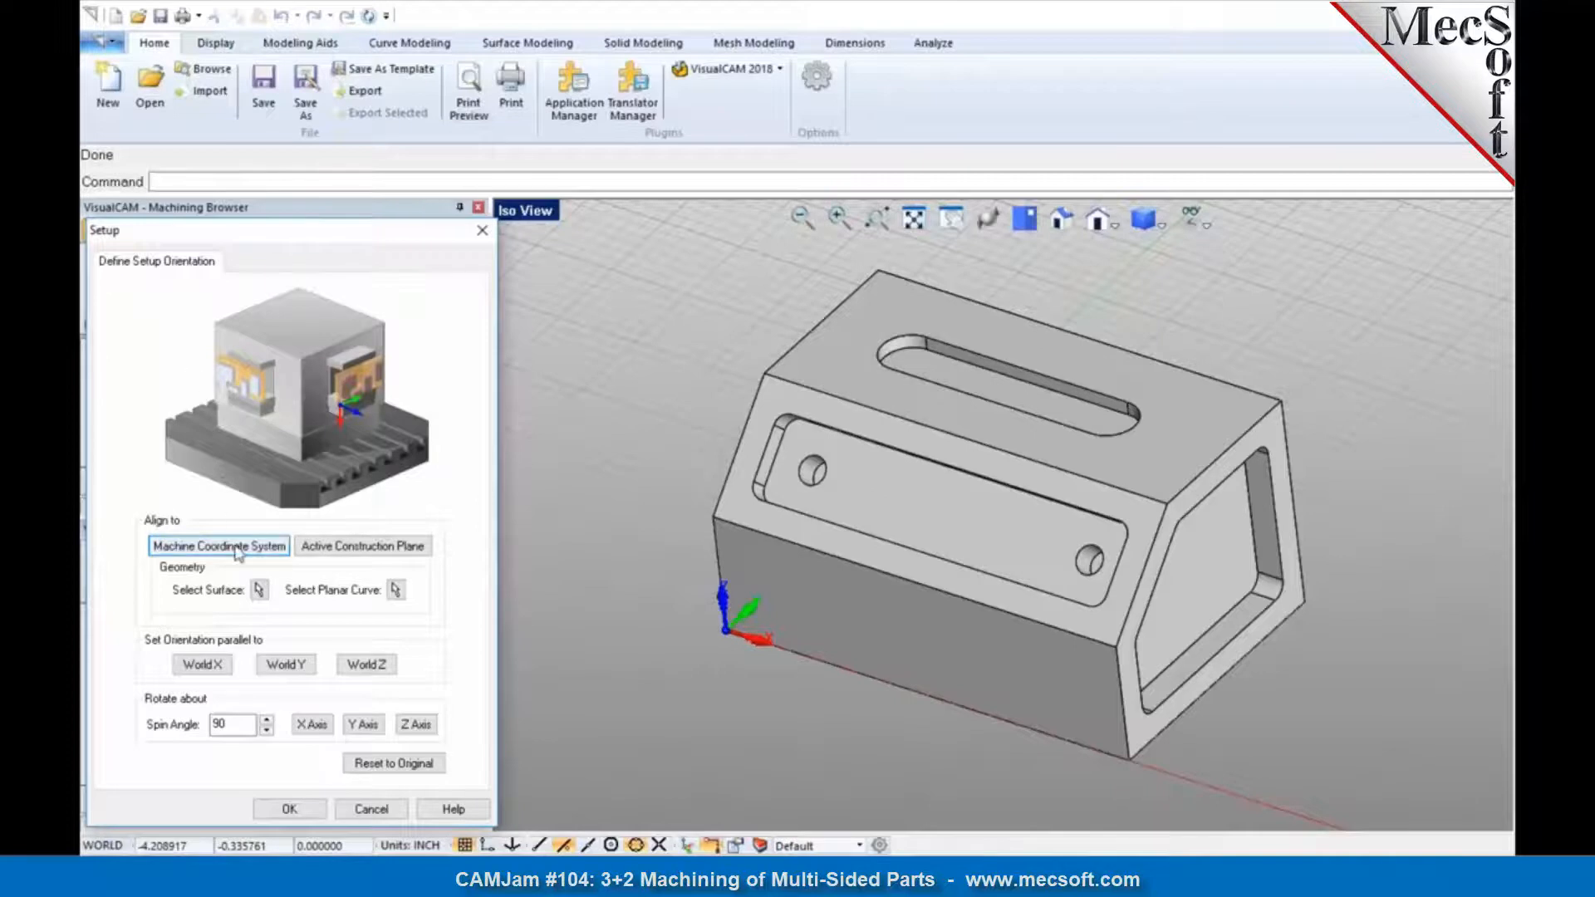
{"action": "left_click", "coordinate": [257, 589]}
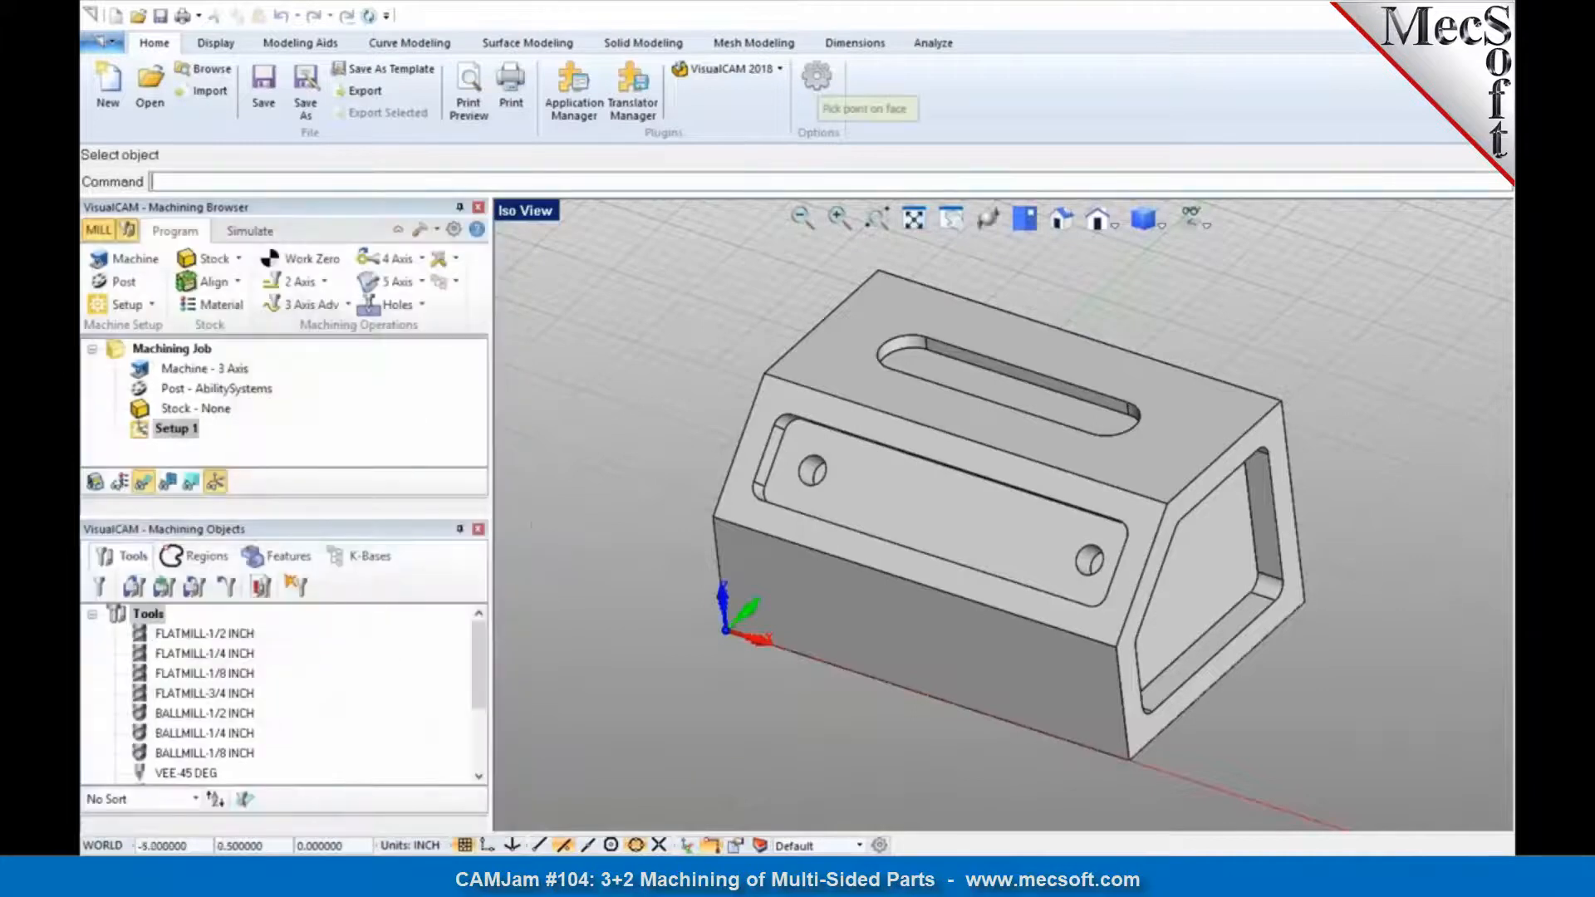
{"action": "left_click", "coordinate": [741, 505]}
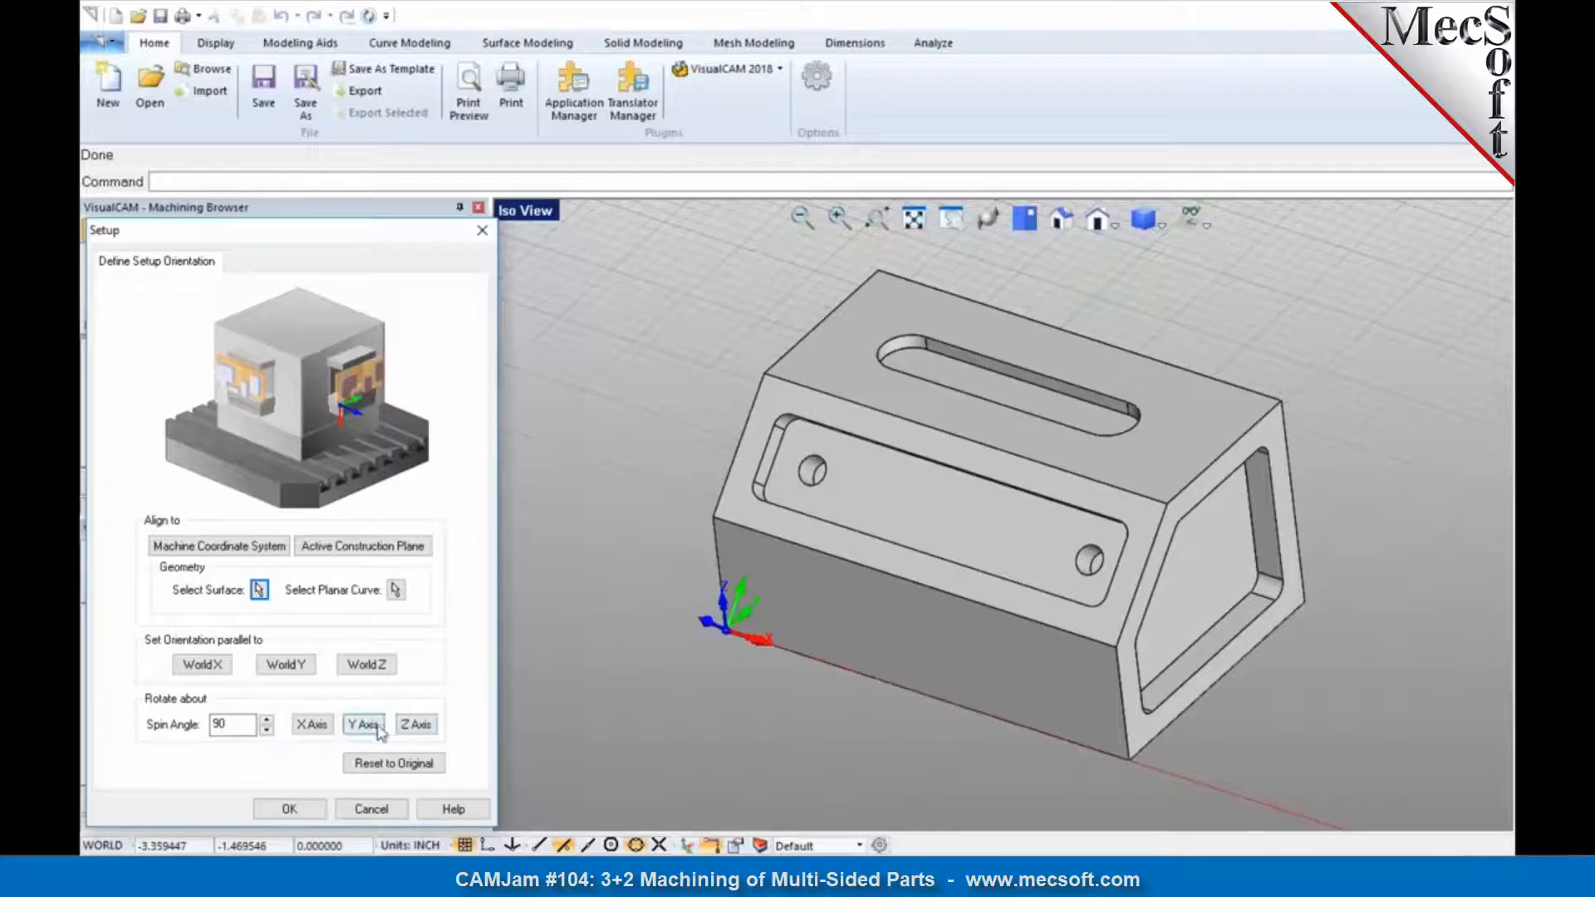
{"action": "left_click", "coordinate": [317, 729]}
{"action": "left_click", "coordinate": [317, 729]}
{"action": "left_click", "coordinate": [318, 729]}
{"action": "left_click", "coordinate": [317, 729]}
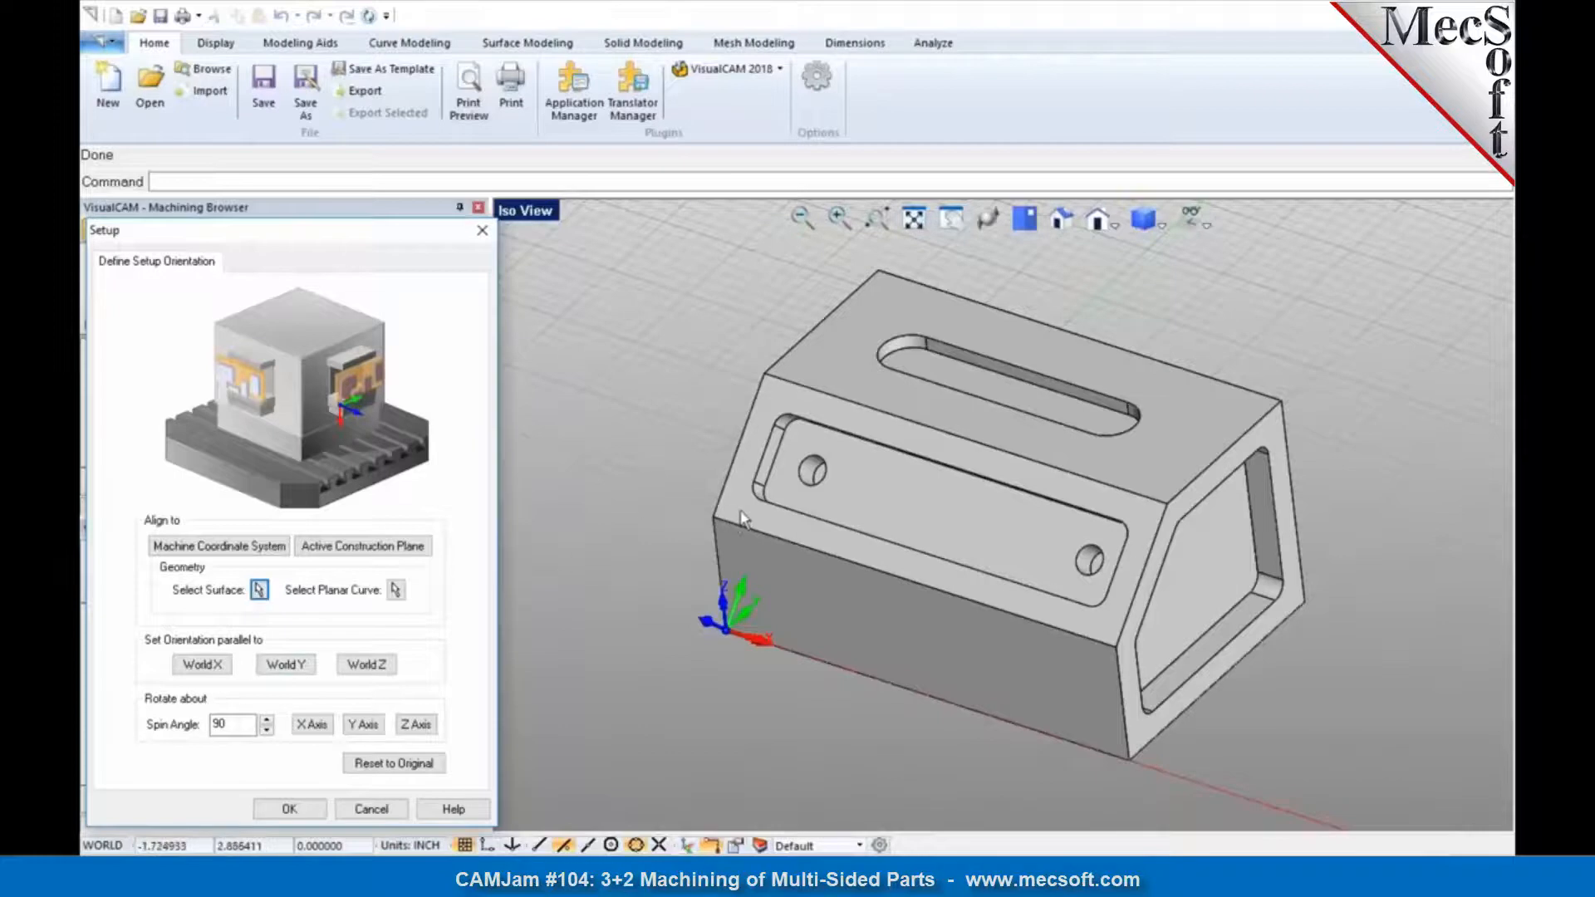
{"action": "left_click", "coordinate": [290, 809]}
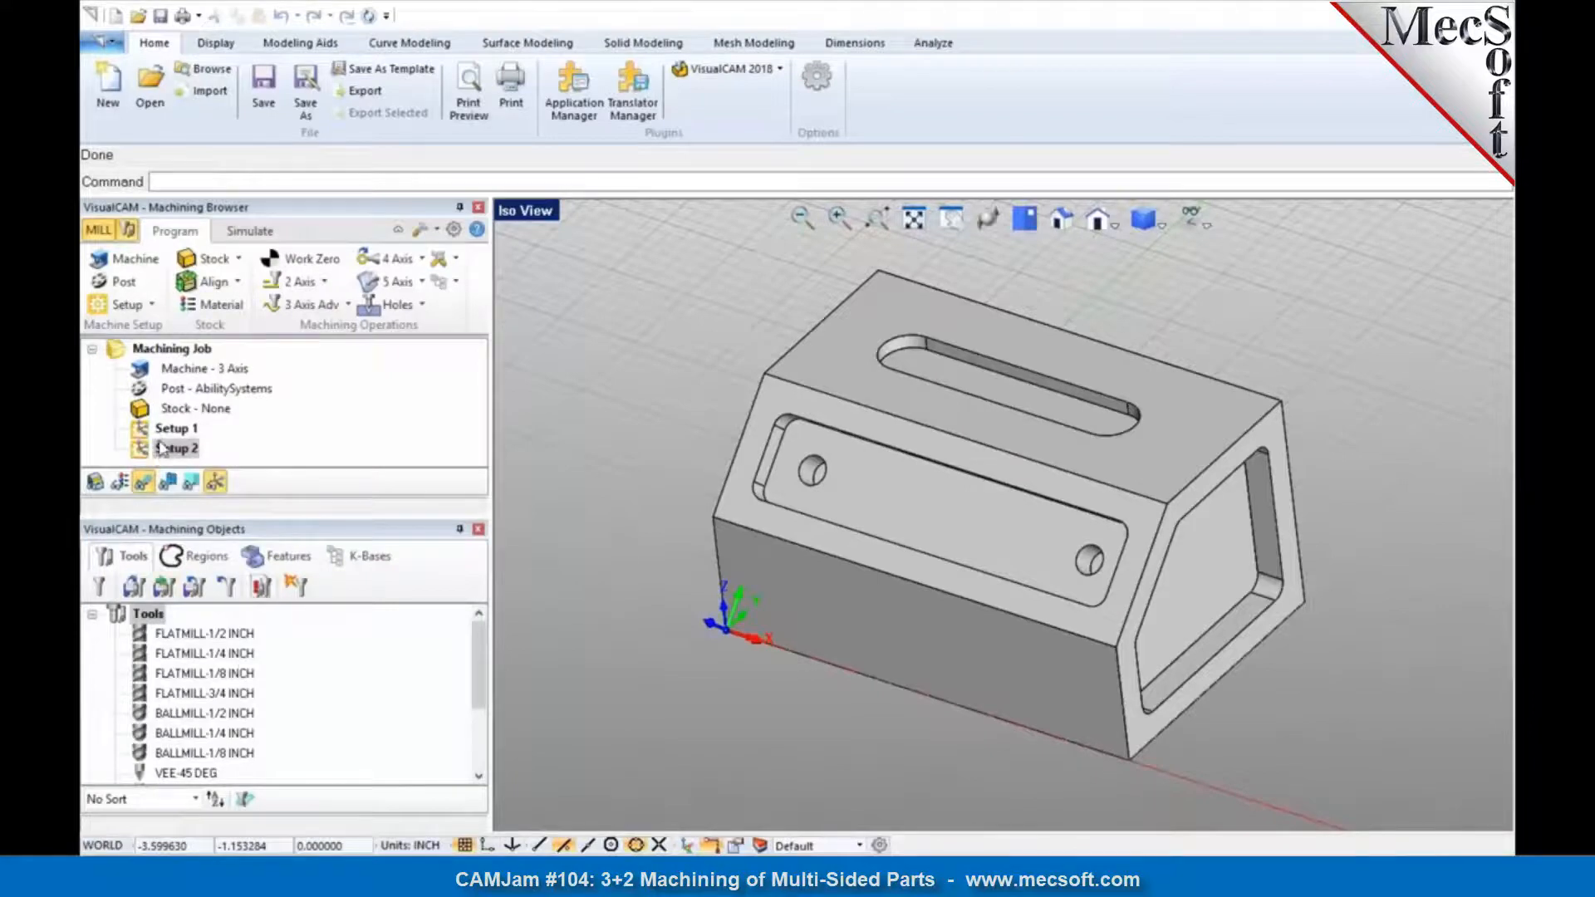
Step: Hide the world coordinate system display and enlarge the Machining Browser's job tree area
{"action": "left_click", "coordinate": [163, 453]}
{"action": "middle_click_drag", "start_coordinate": [721, 633], "coordinate": [719, 623]}
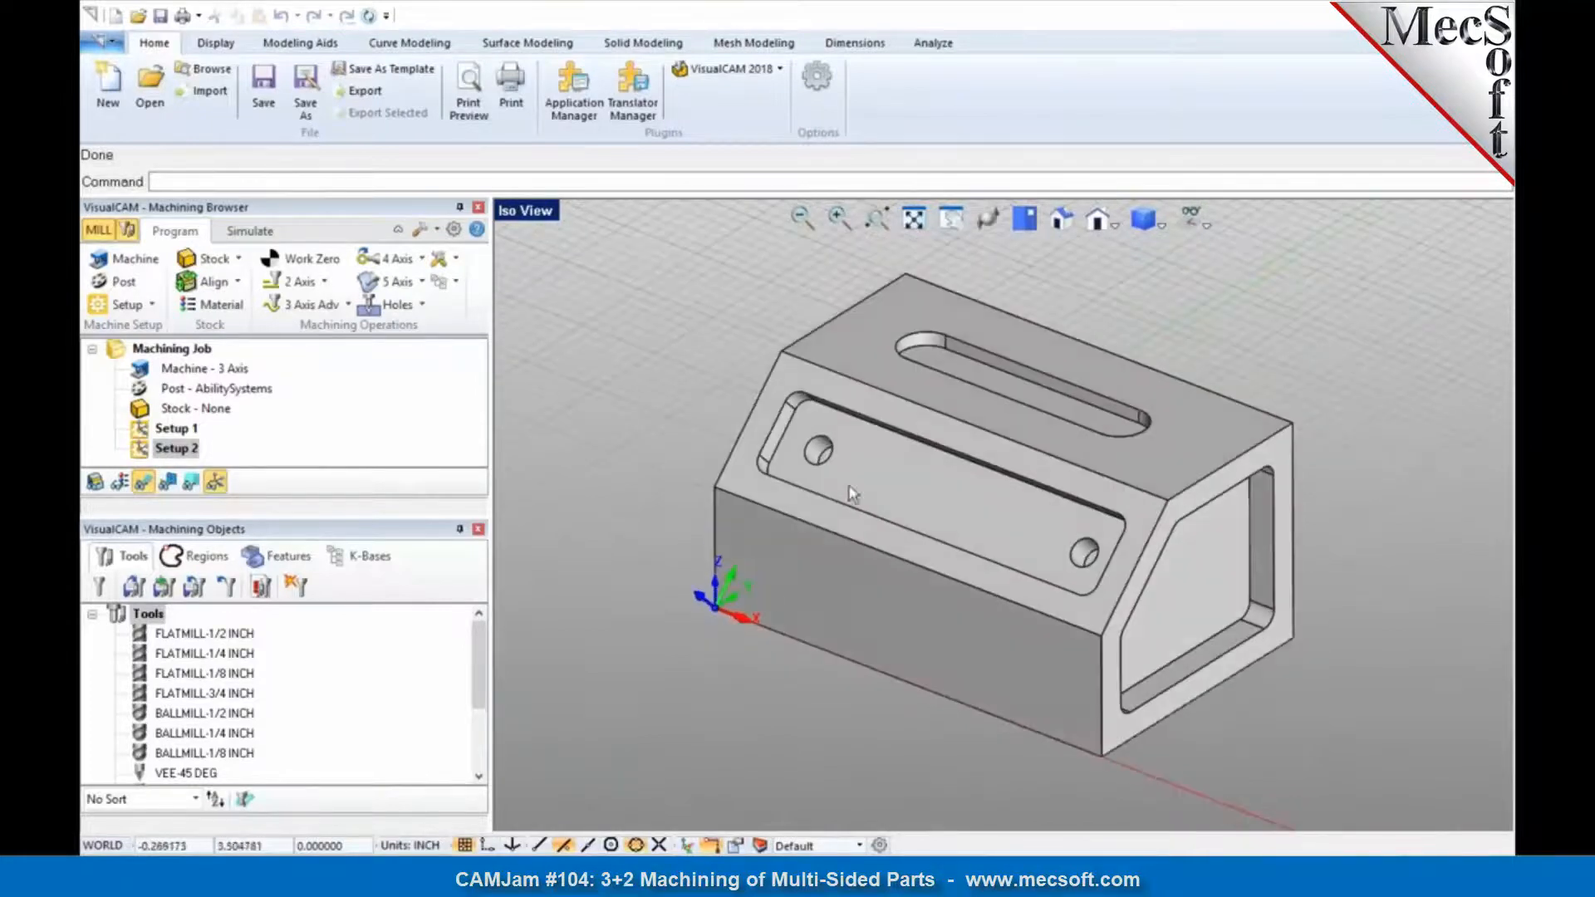
{"action": "left_click", "coordinate": [1197, 220]}
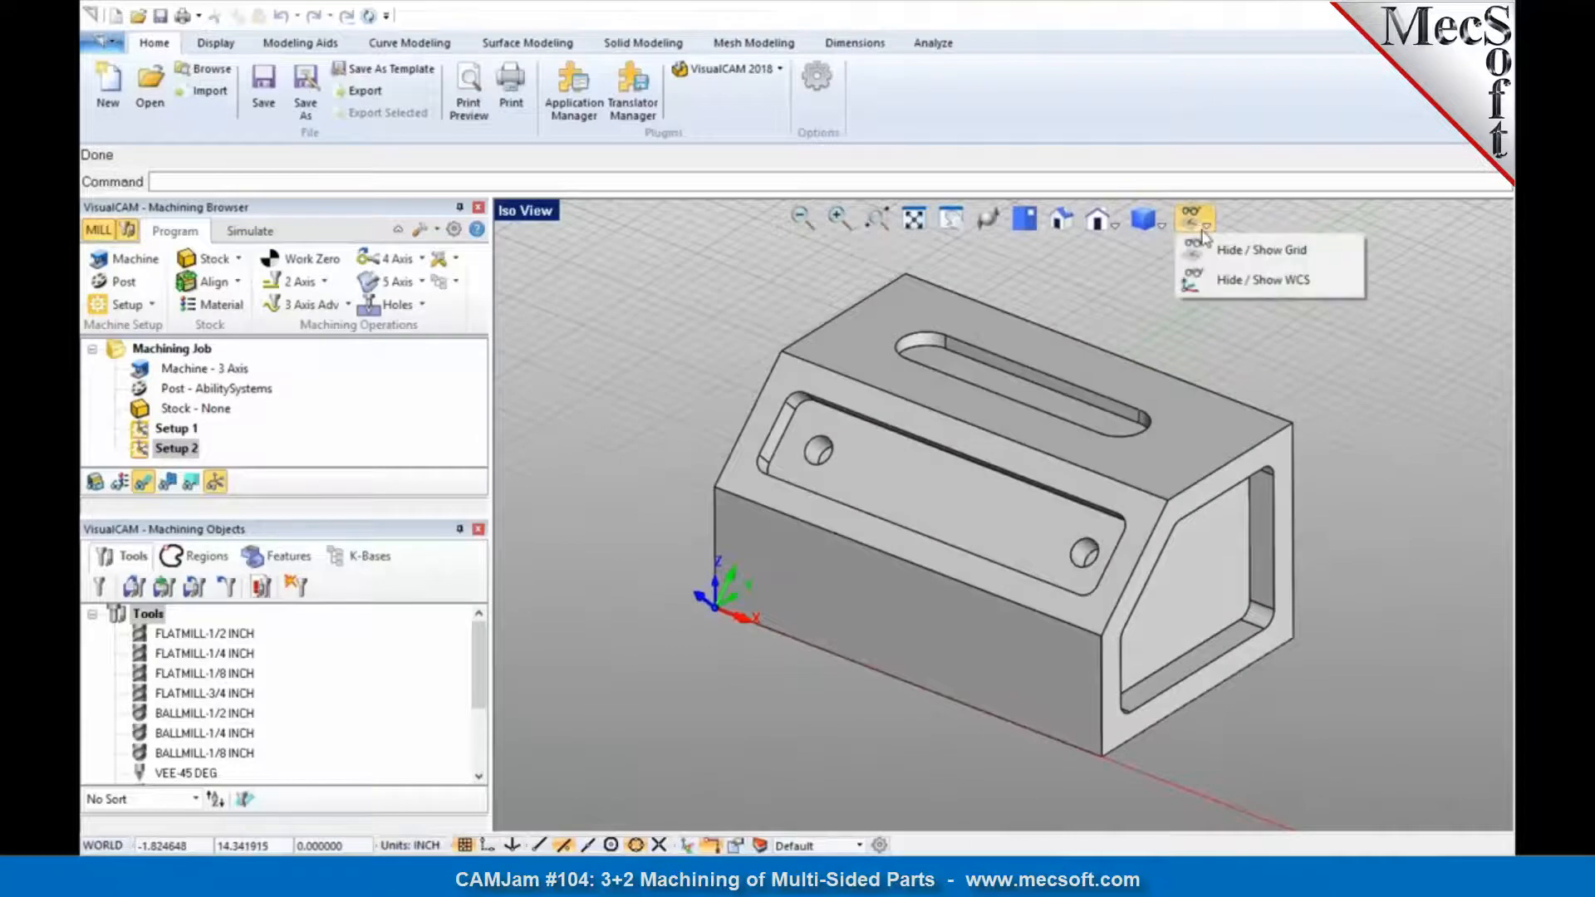
{"action": "left_click", "coordinate": [1209, 279]}
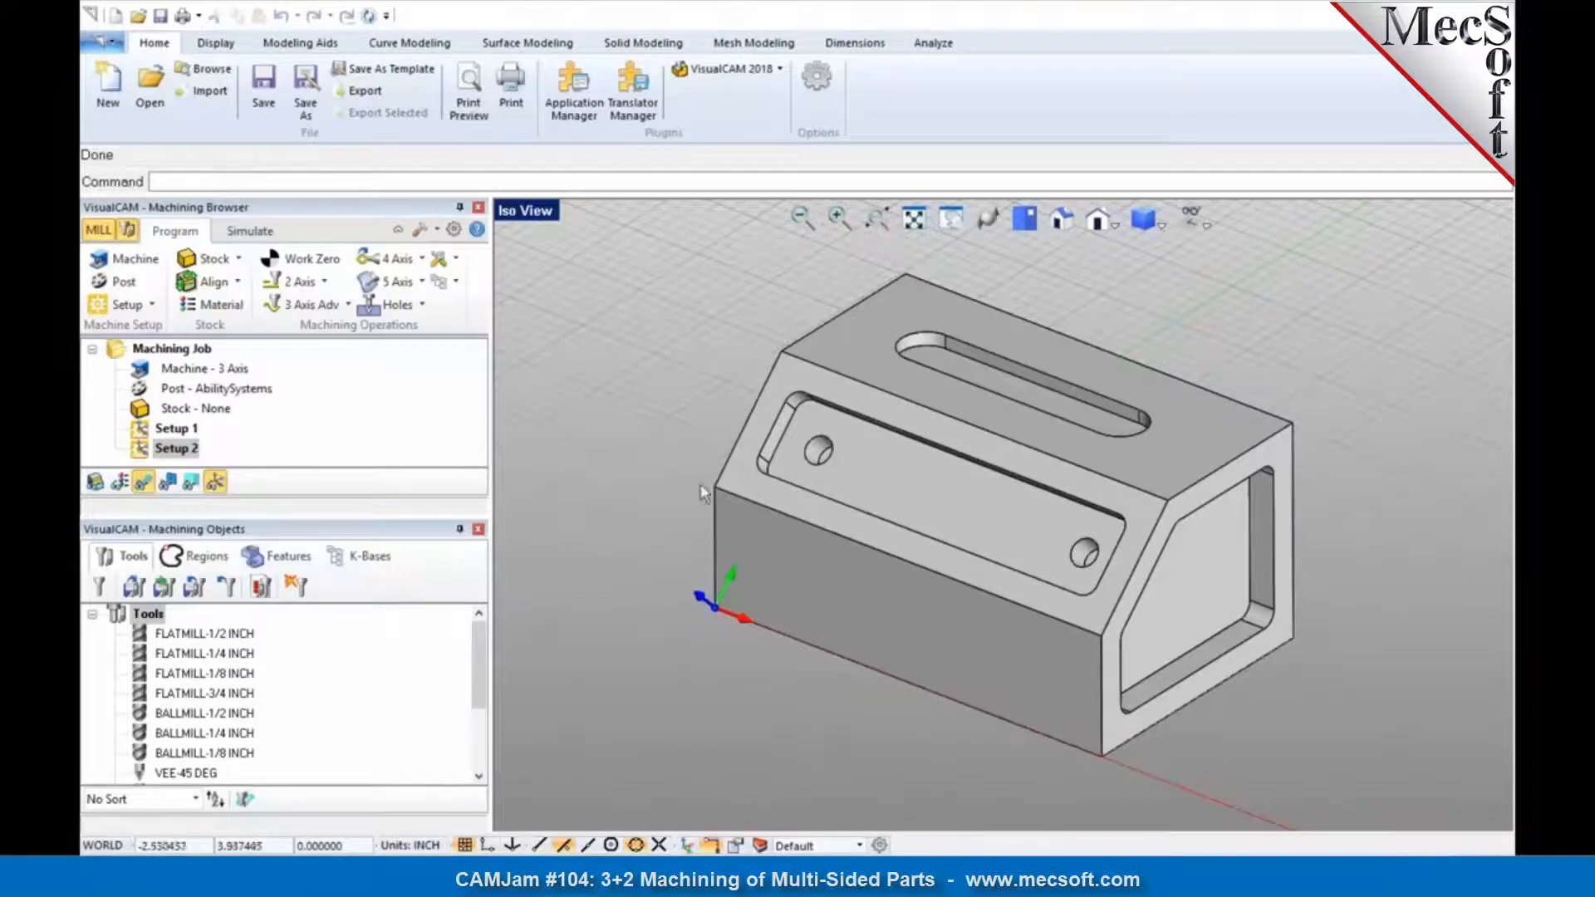
{"action": "left_click_drag", "start_coordinate": [444, 516], "coordinate": [445, 620]}
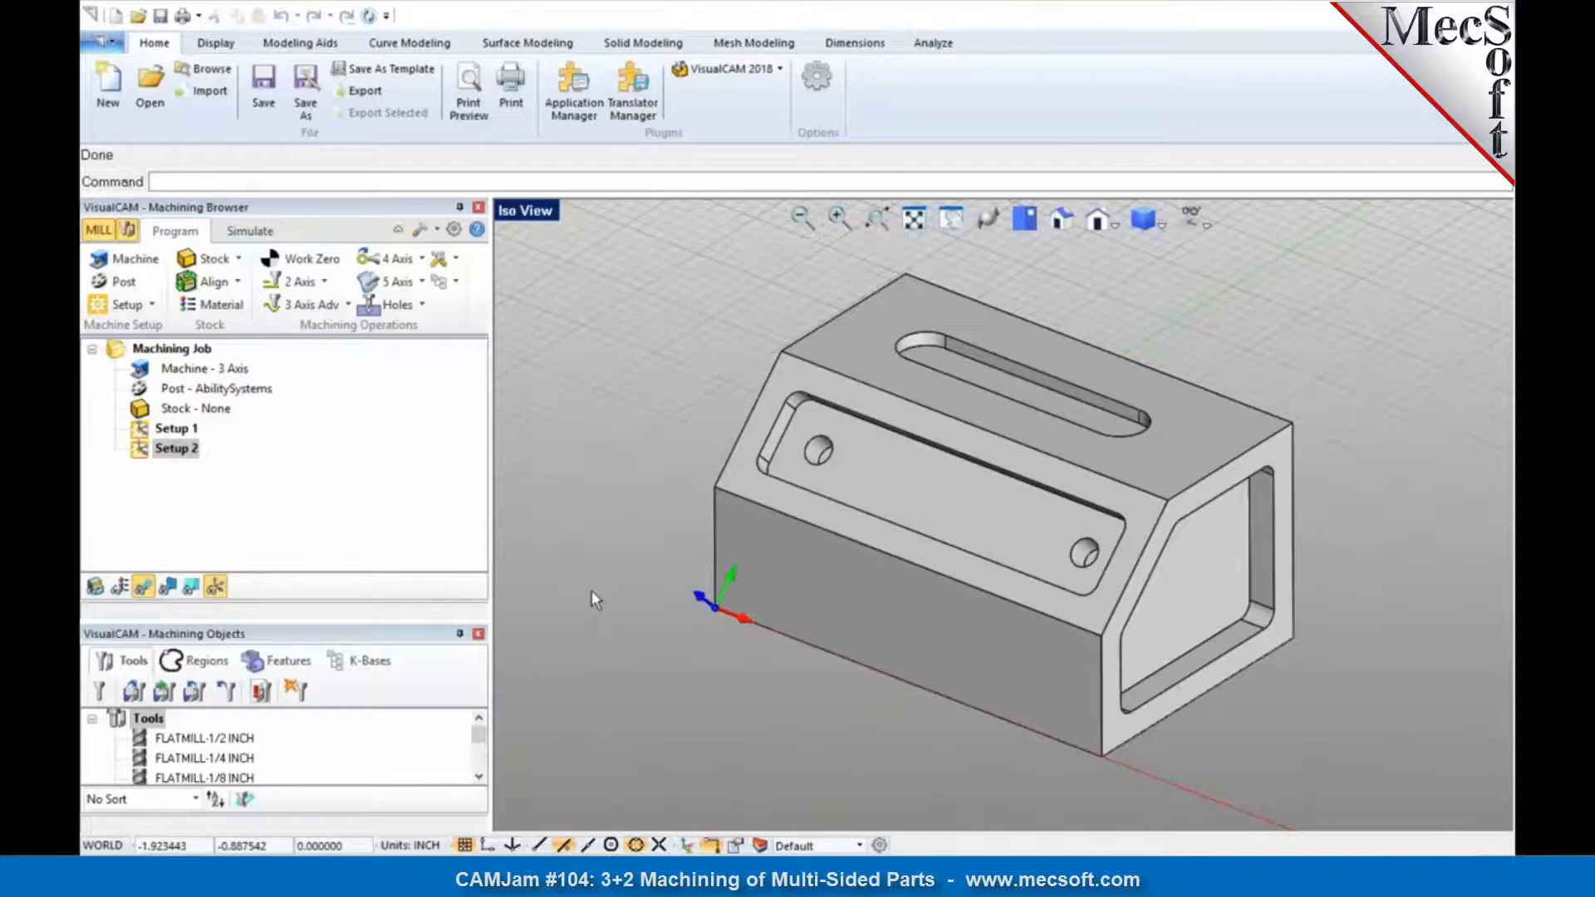
Step: Compare the axis orientations of Setup 1 and Setup 2, checking Setup 2 against the sloped front face
{"action": "left_click", "coordinate": [172, 428]}
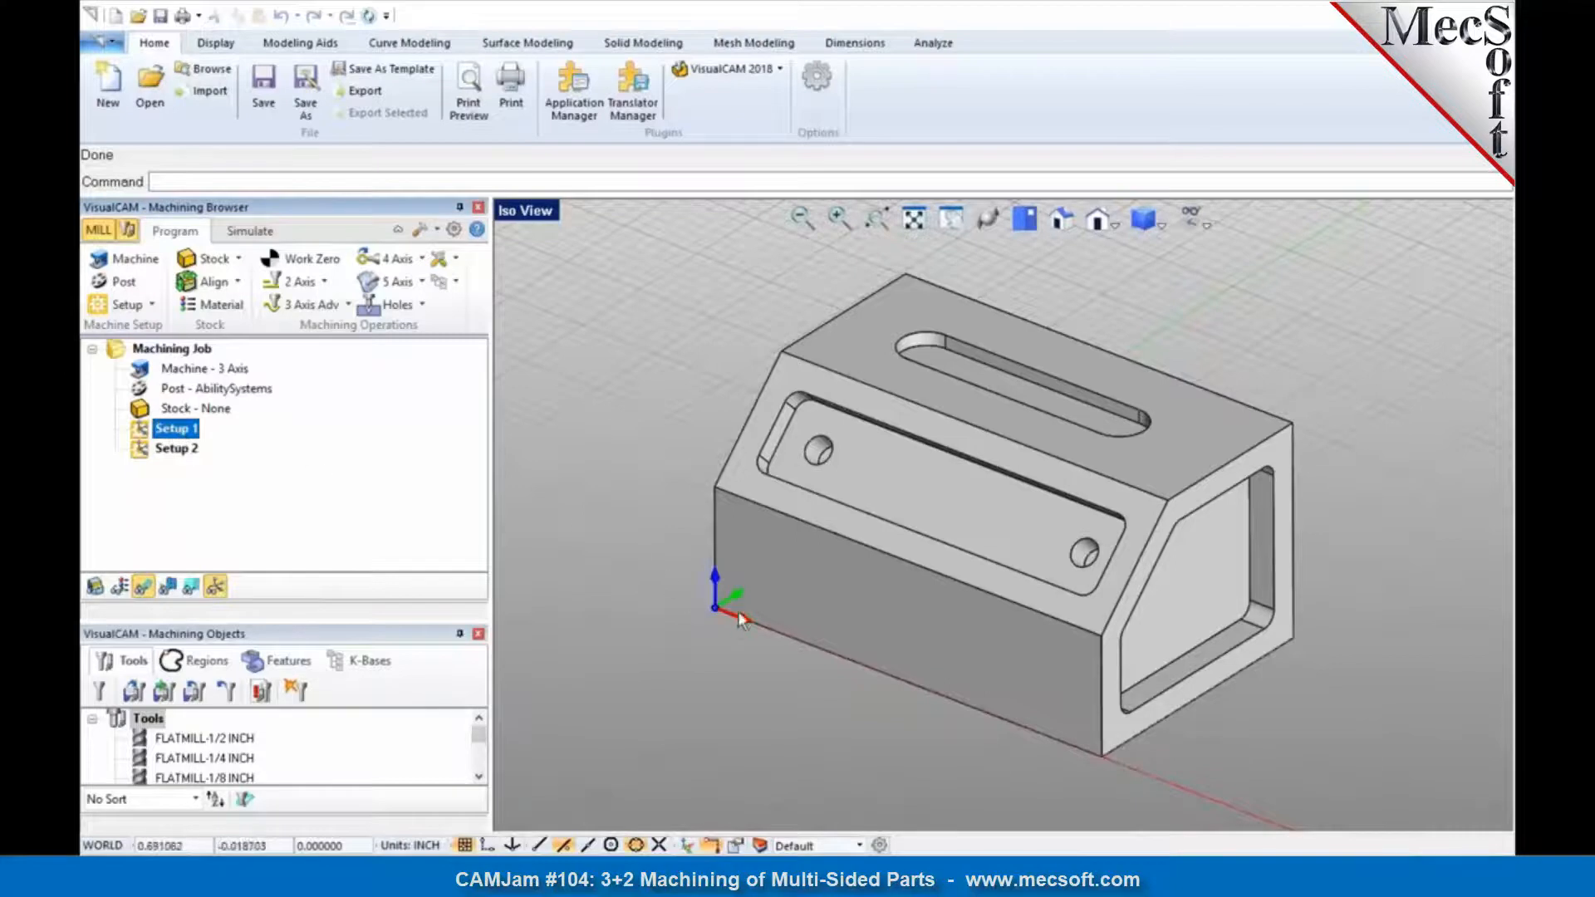
{"action": "left_click", "coordinate": [173, 459]}
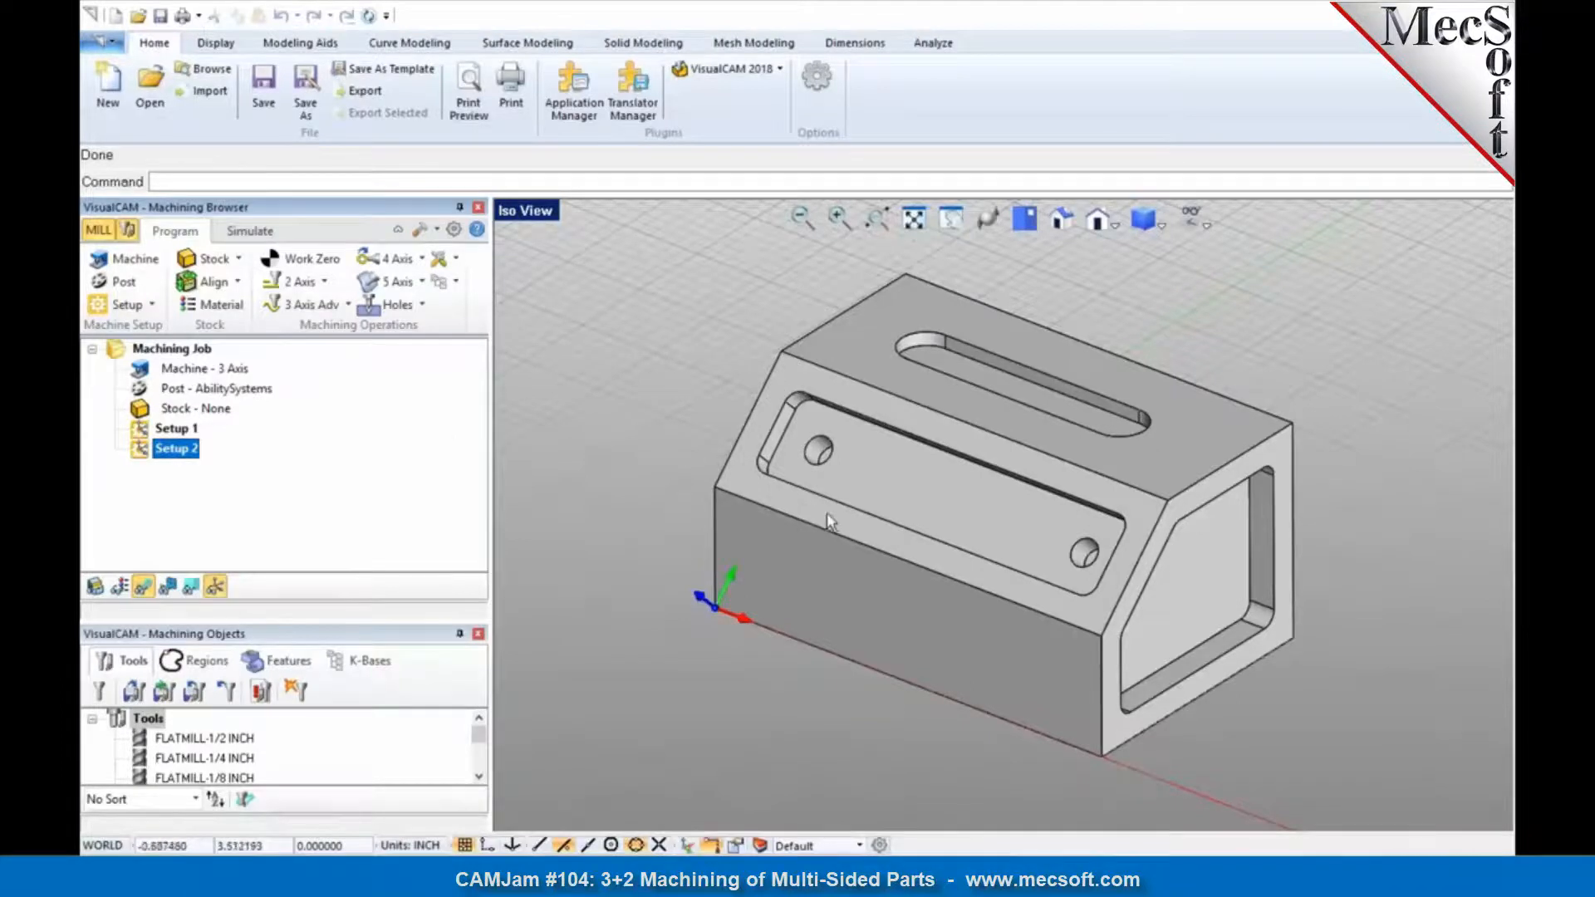
{"action": "left_click", "coordinate": [860, 532]}
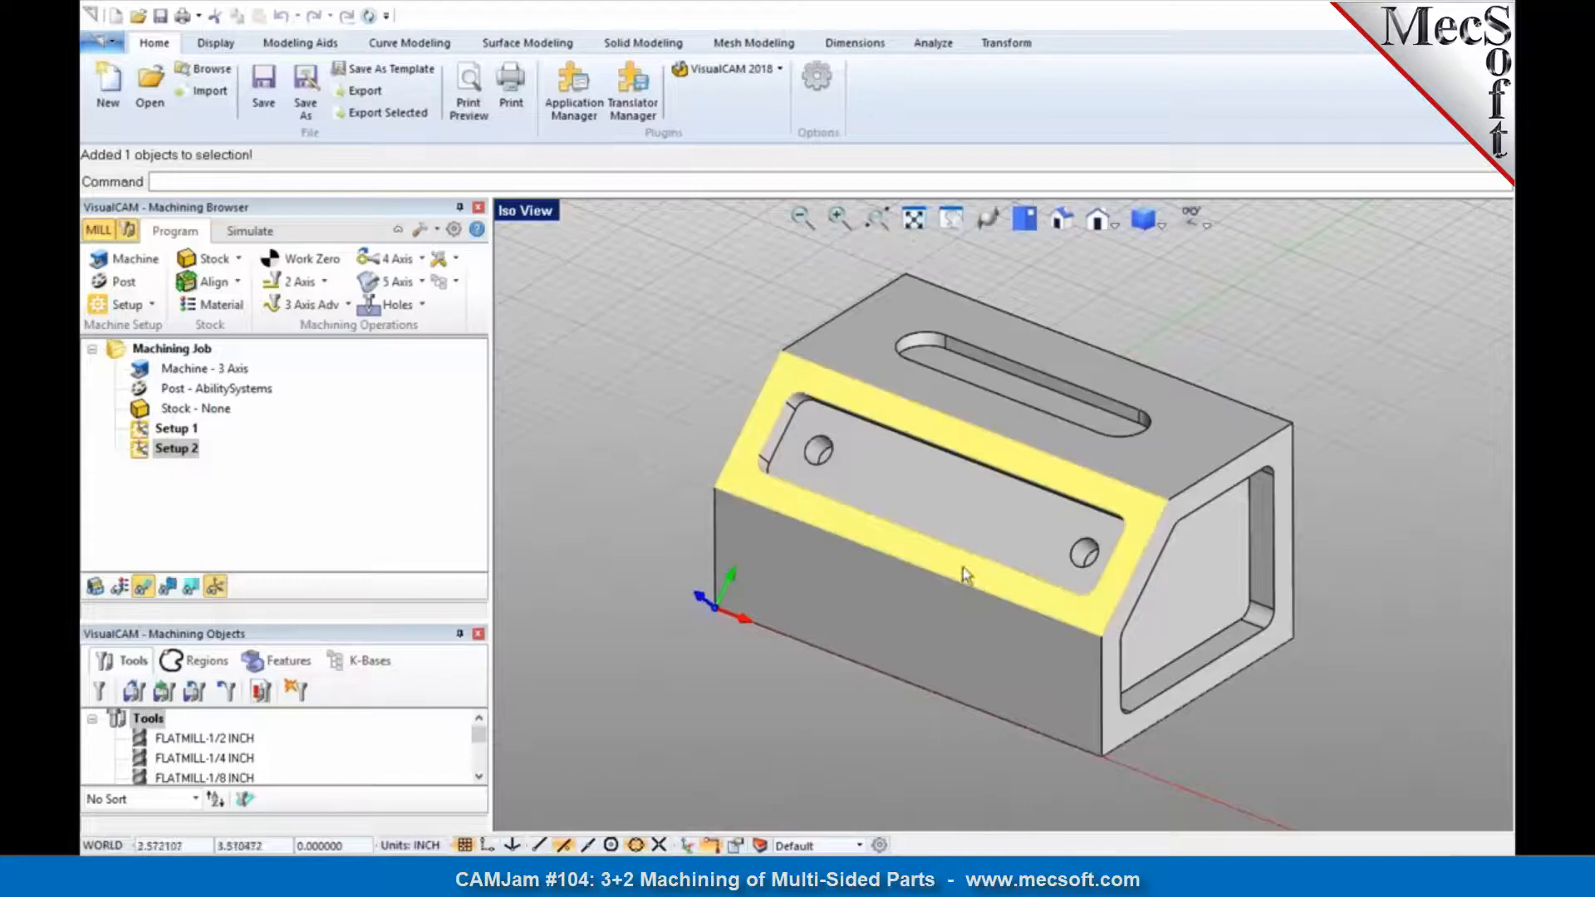
{"action": "left_click", "coordinate": [145, 451]}
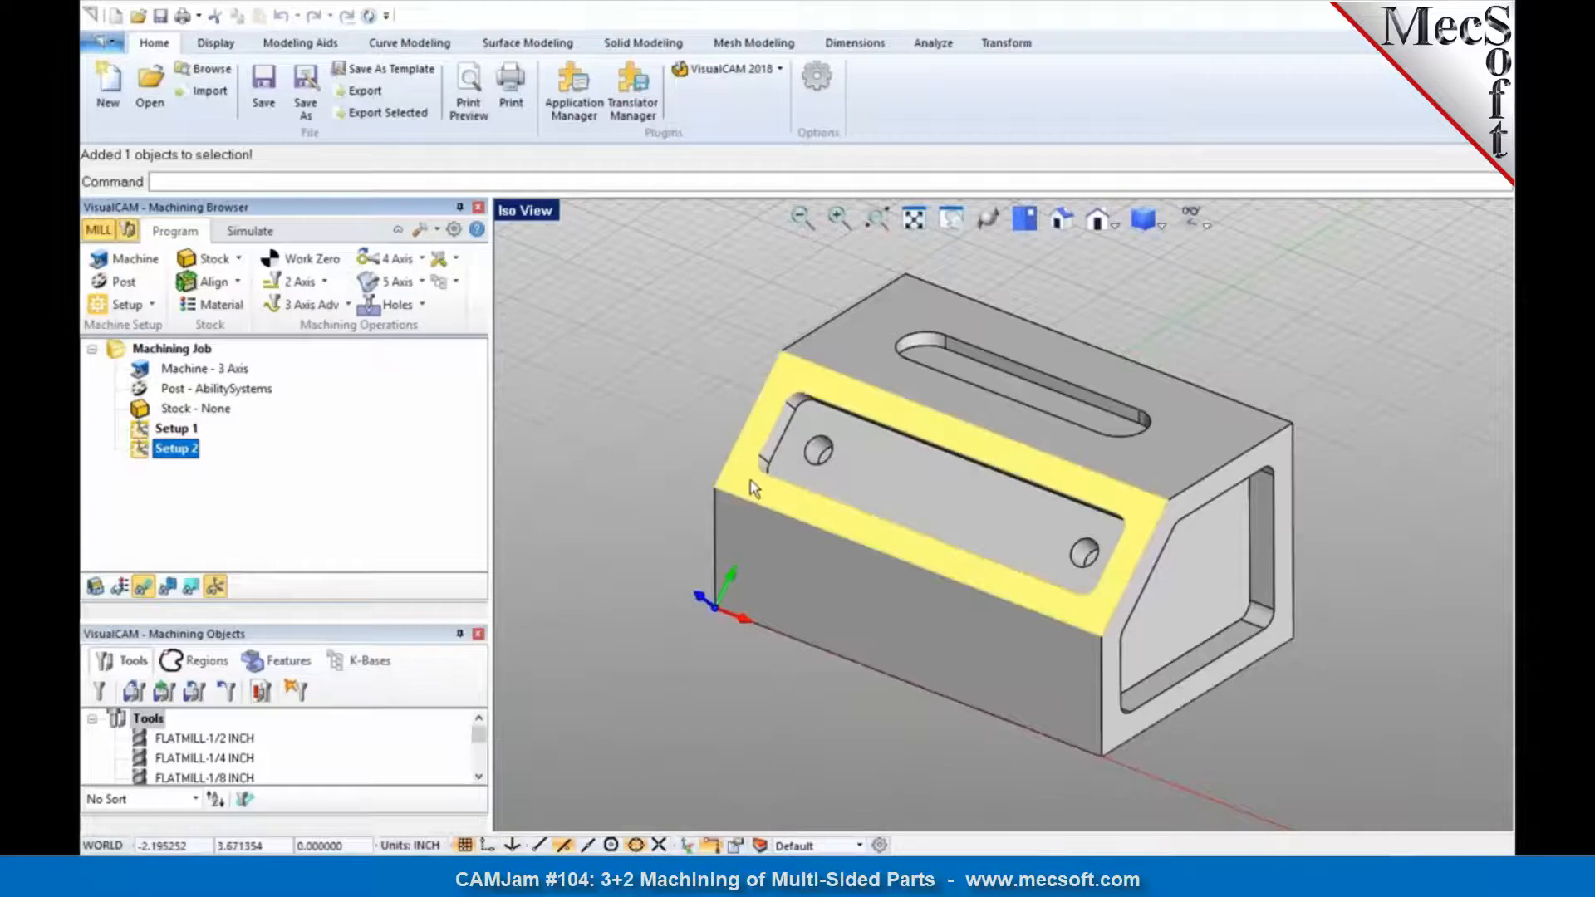
{"action": "left_click", "coordinate": [644, 492]}
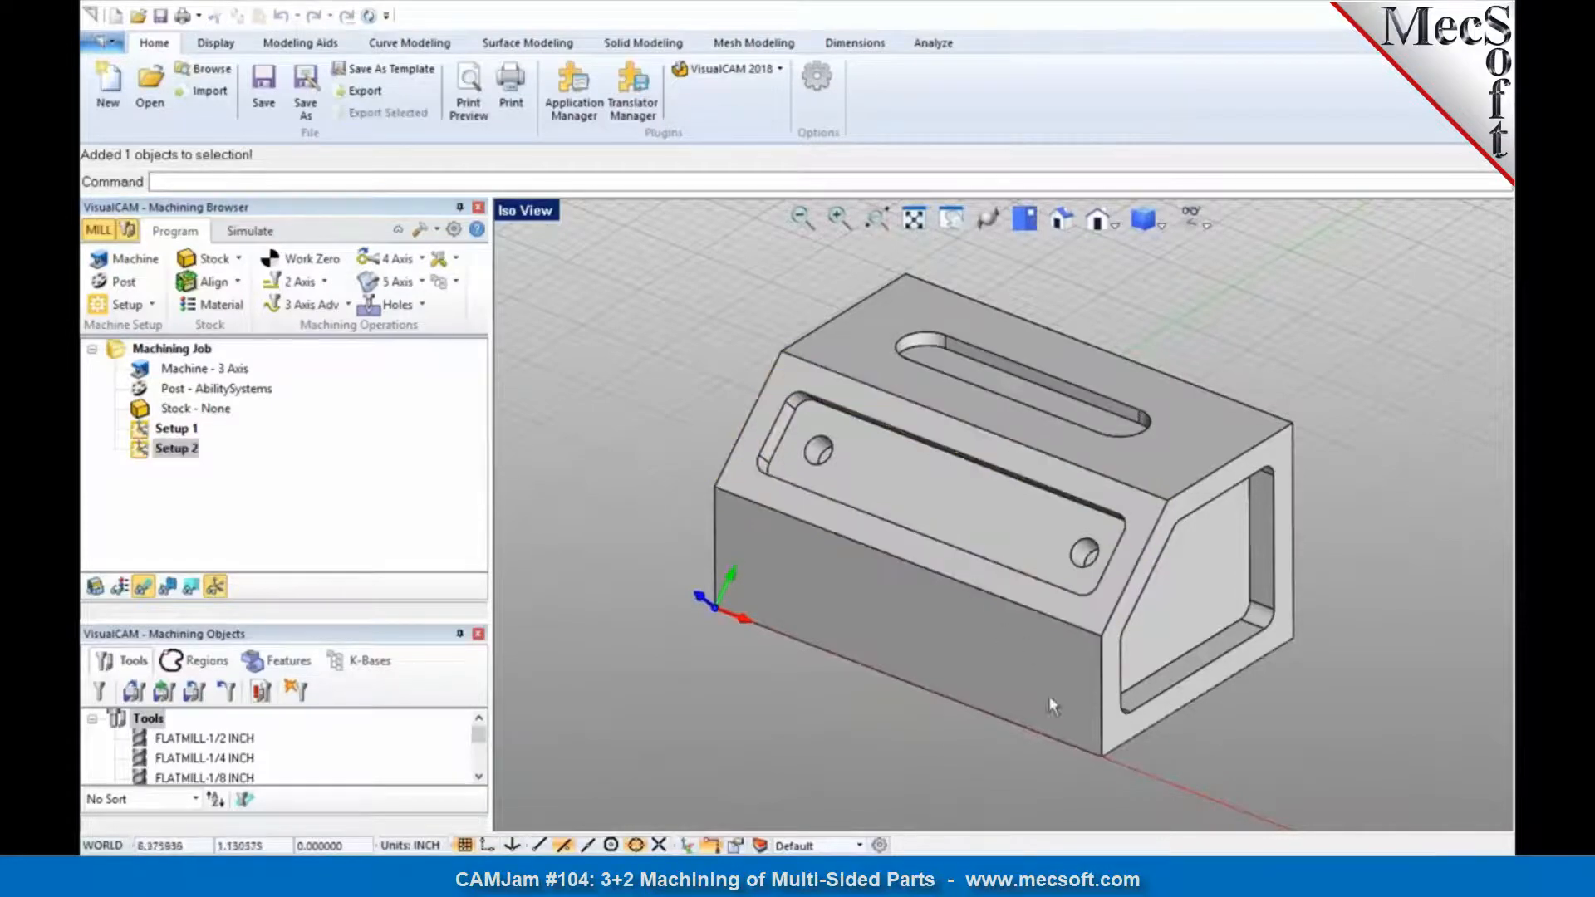
Step: Create a third setup aligned to the Machine Coordinate System and rotated 90 degrees about the Y axis for the pocketed end face
{"action": "left_click", "coordinate": [152, 305]}
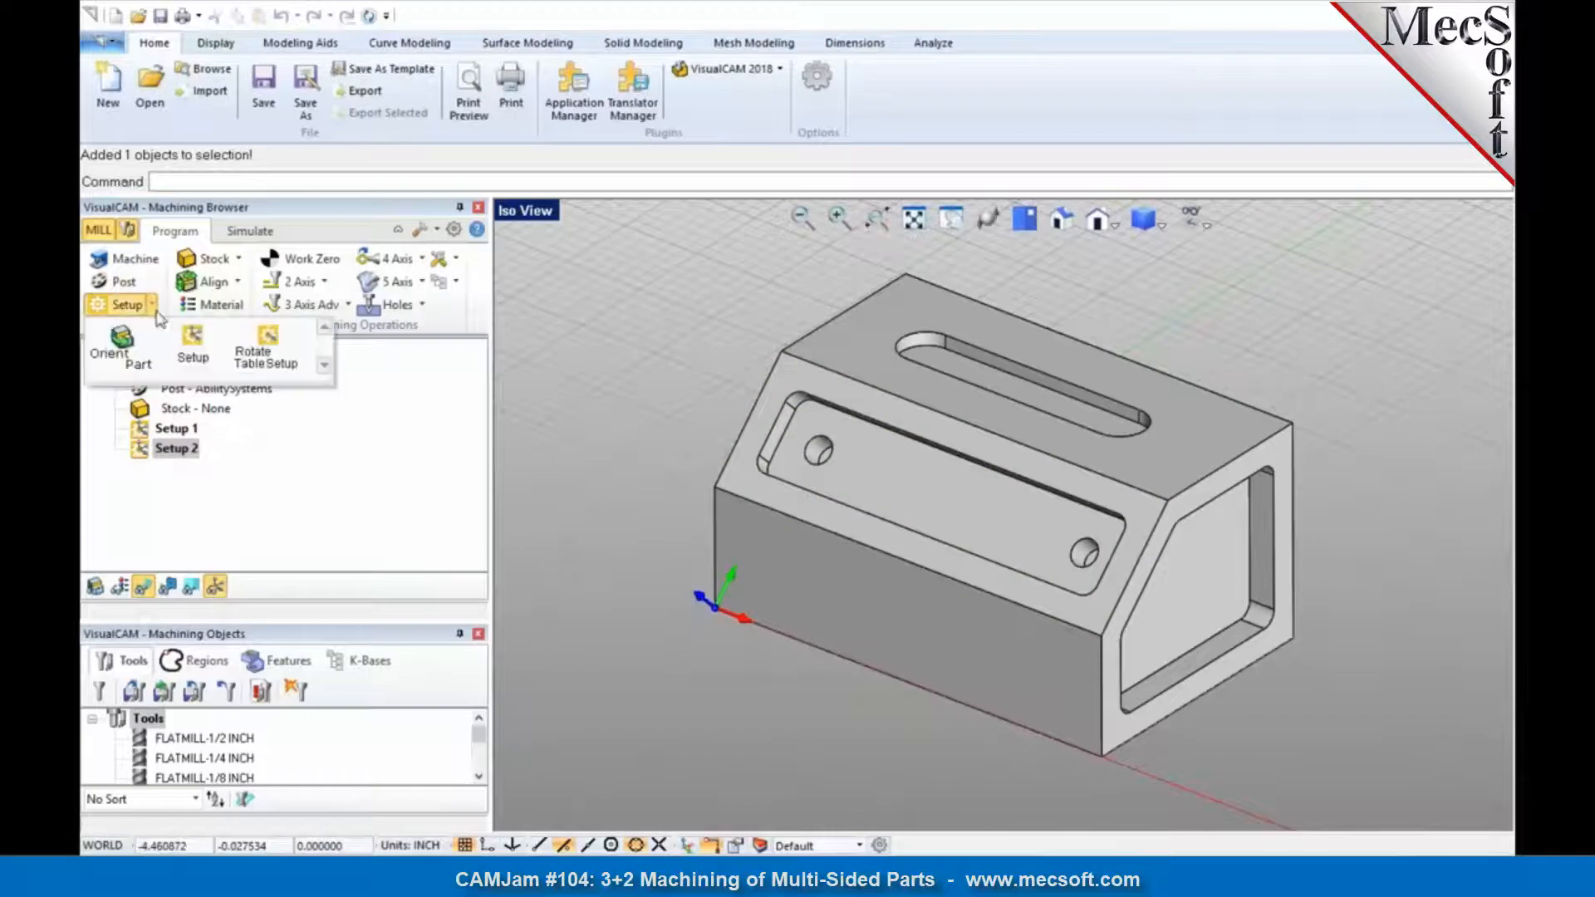
{"action": "left_click", "coordinate": [193, 357]}
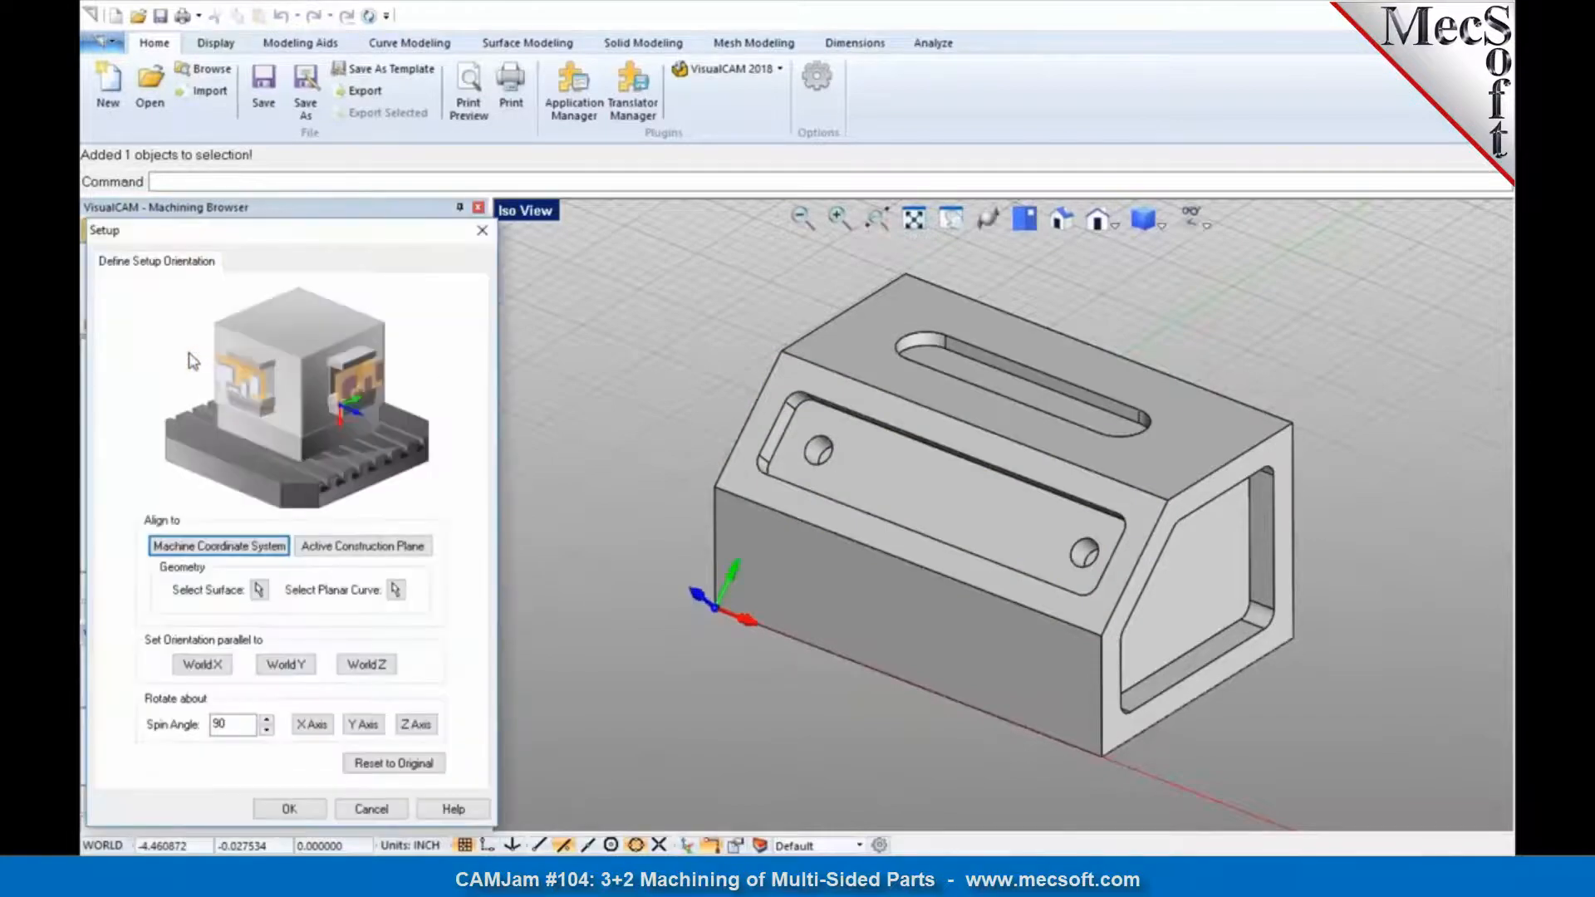
{"action": "left_click", "coordinate": [202, 543]}
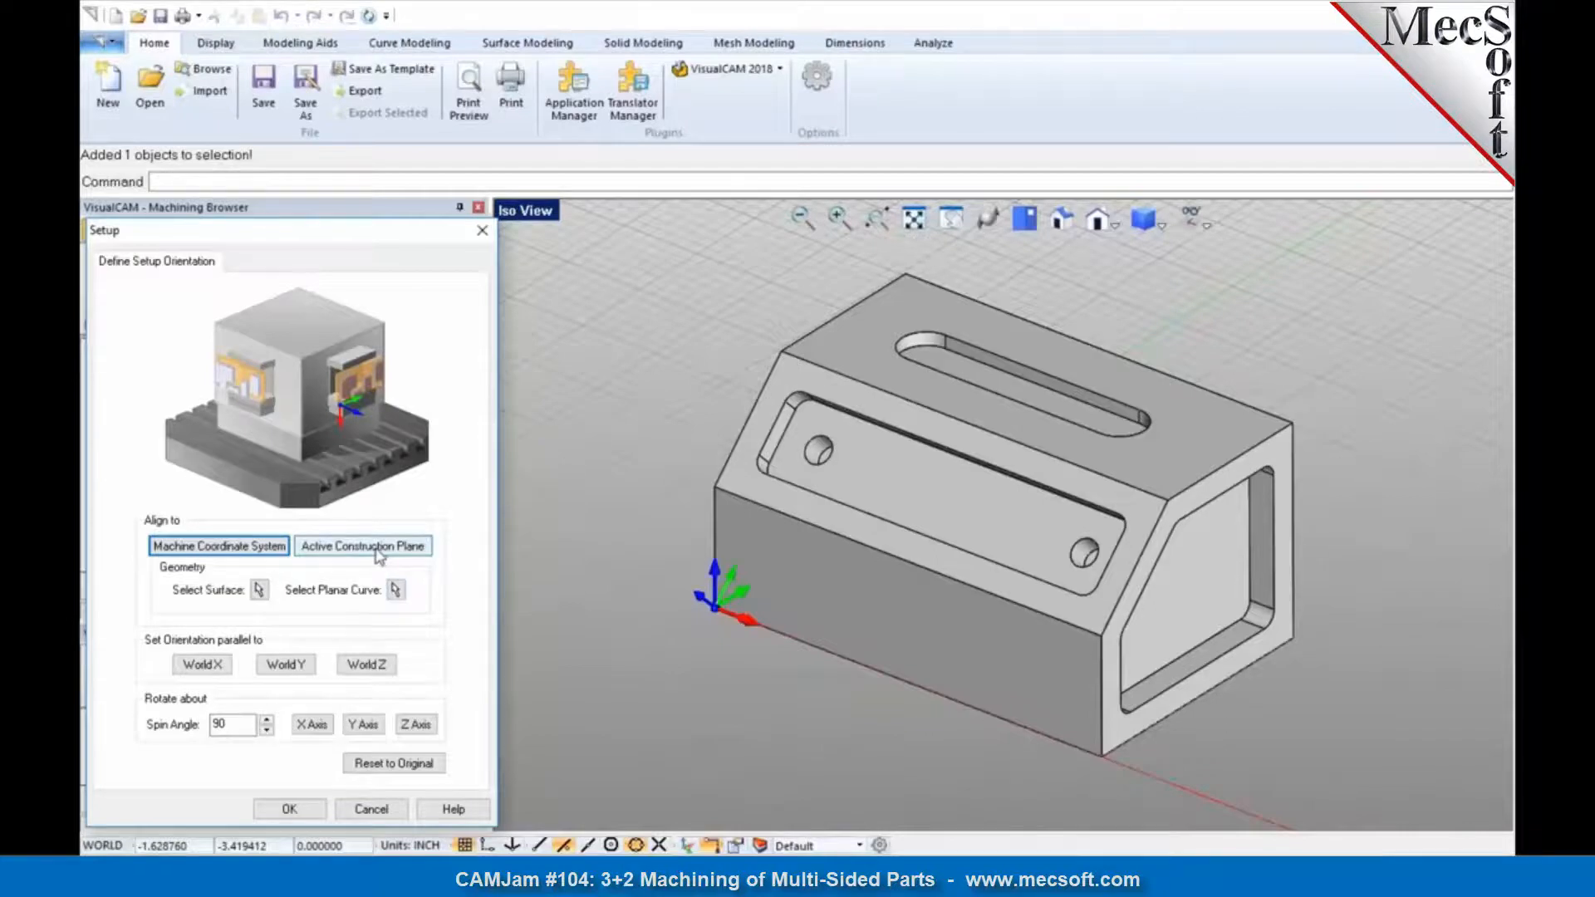
{"action": "double_click", "coordinate": [218, 724]}
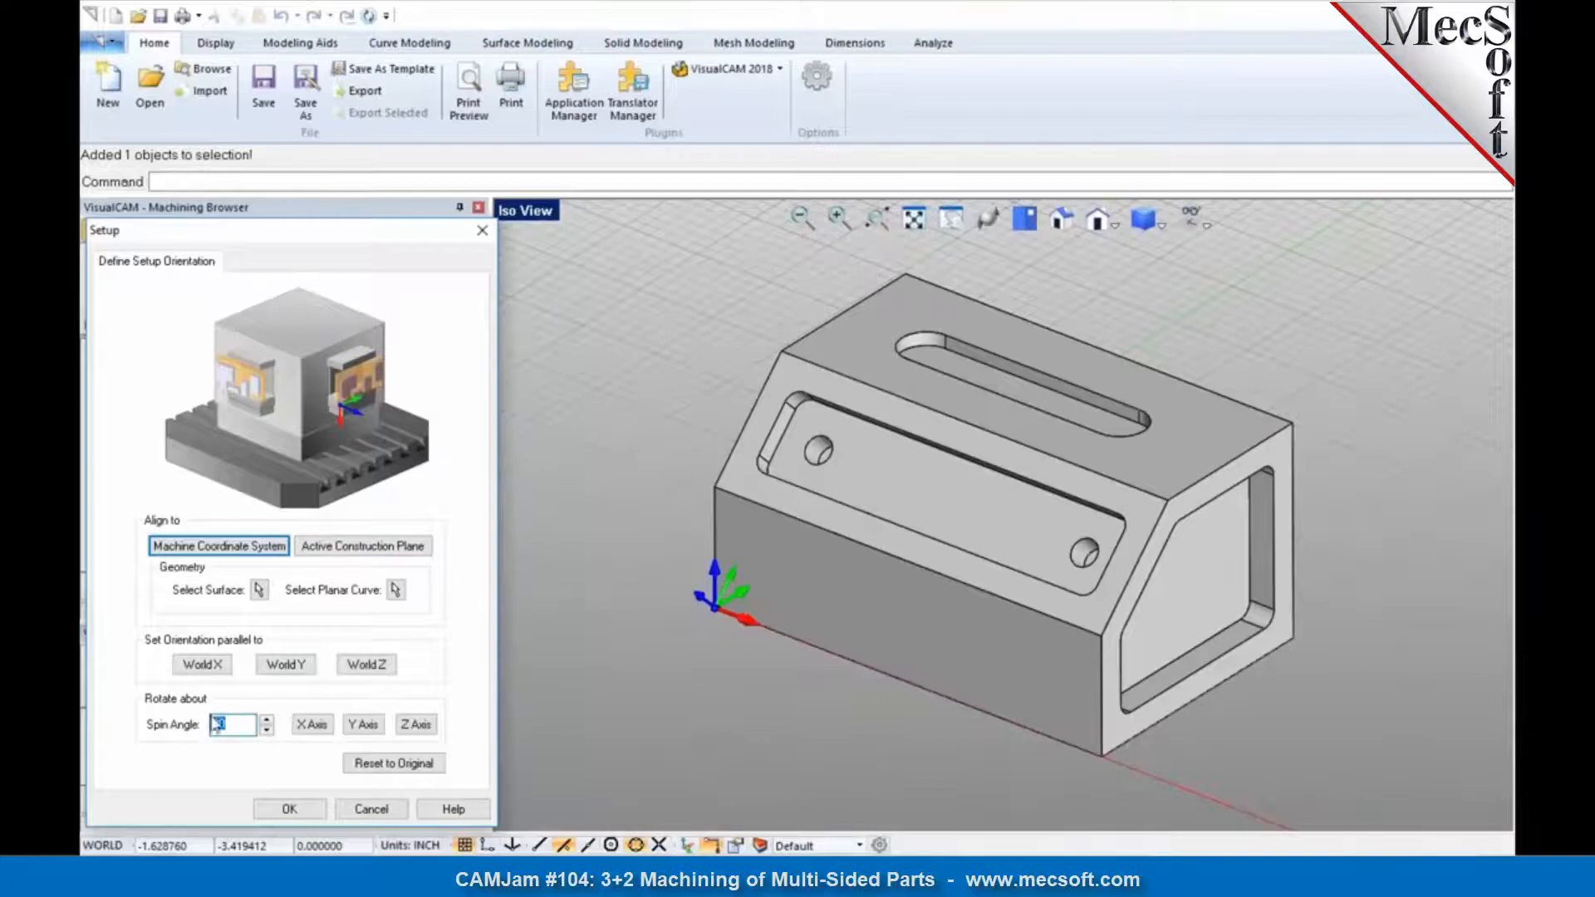
{"action": "left_click", "coordinate": [366, 728]}
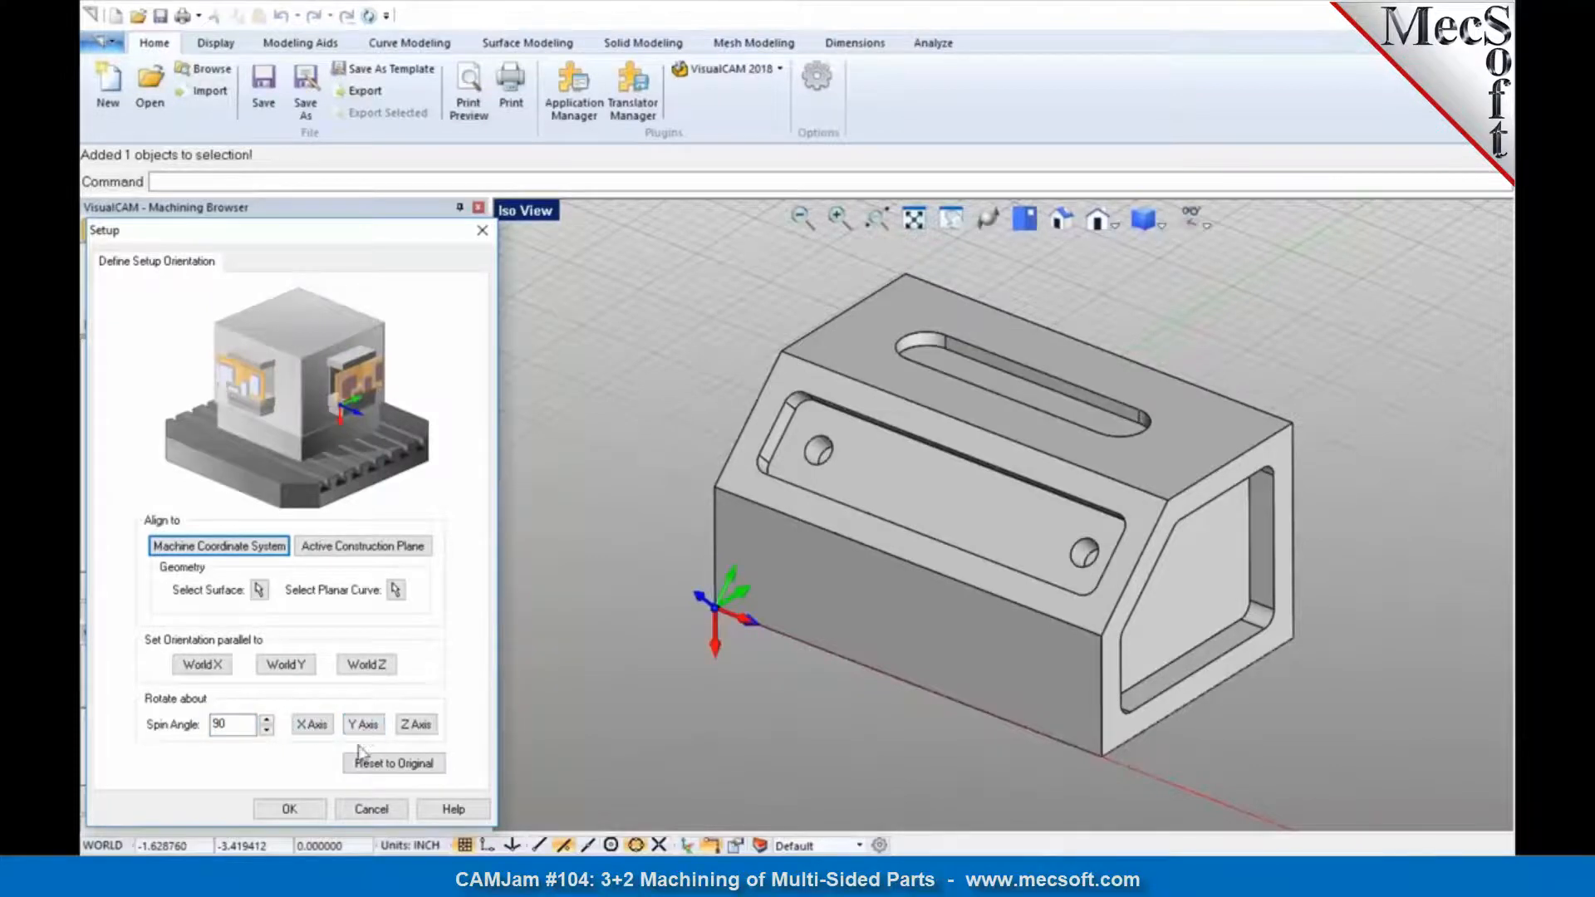
{"action": "left_click", "coordinate": [297, 815]}
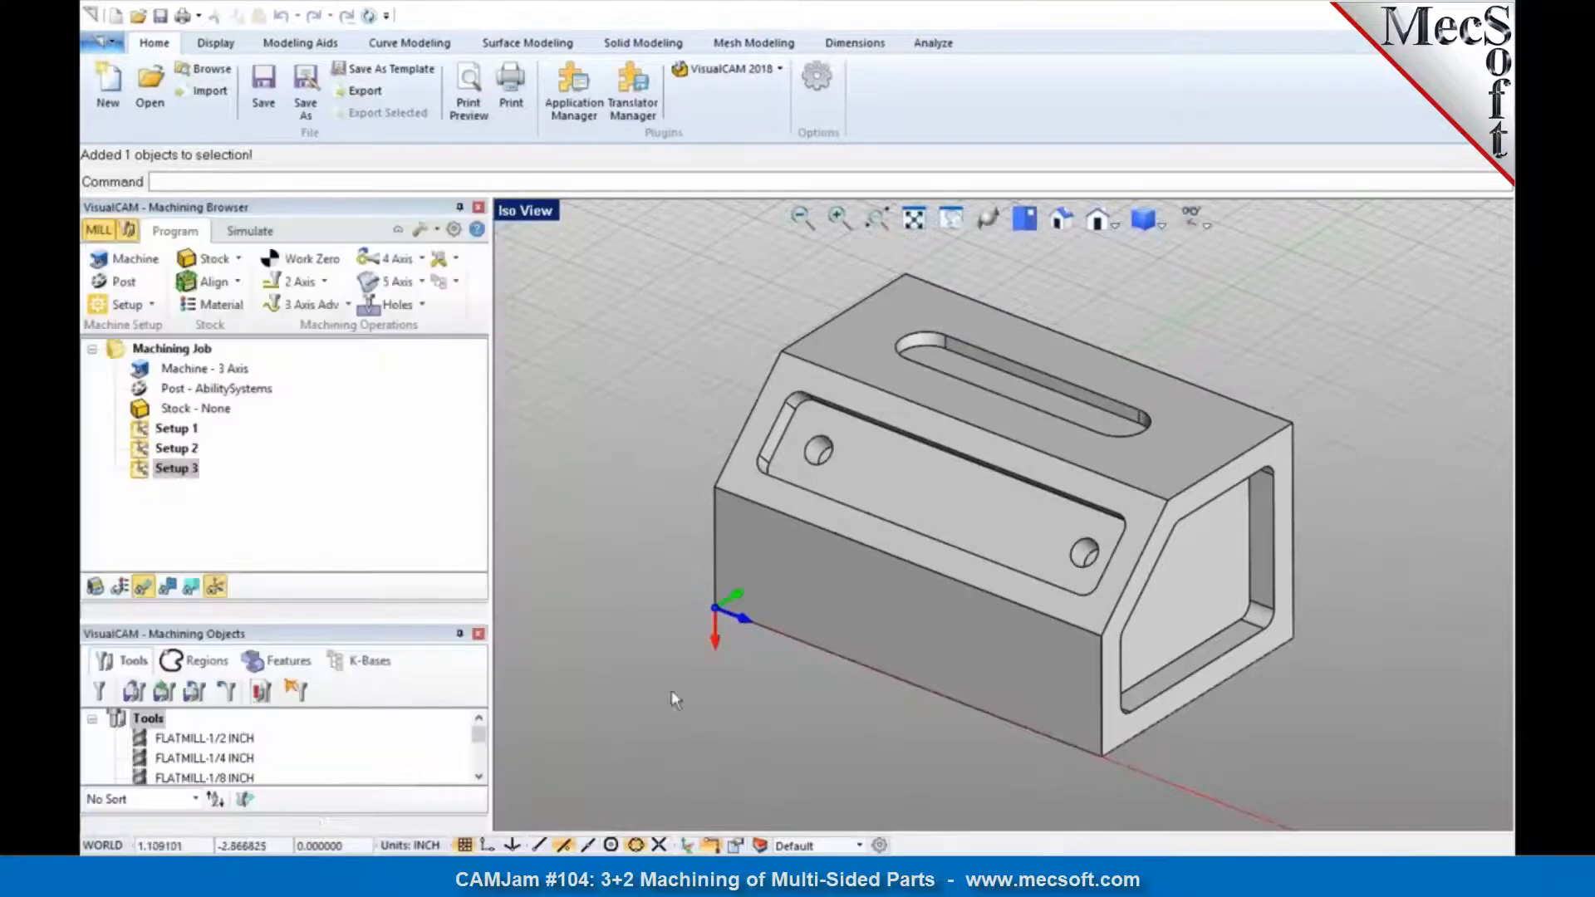
{"action": "left_click", "coordinate": [1133, 723]}
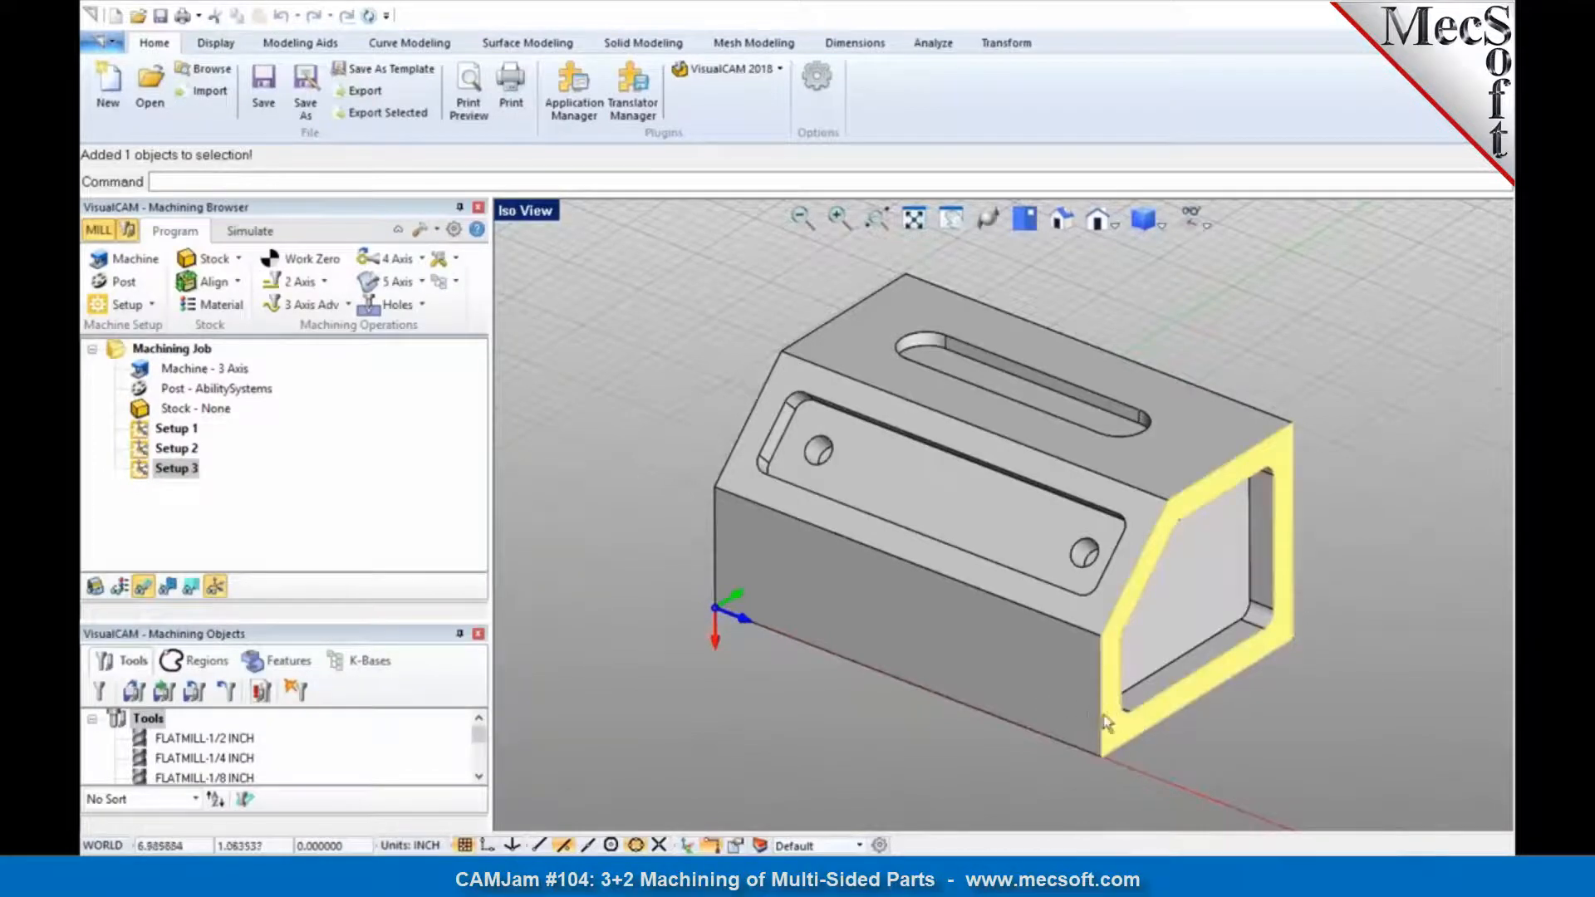
{"action": "left_click", "coordinate": [1218, 745]}
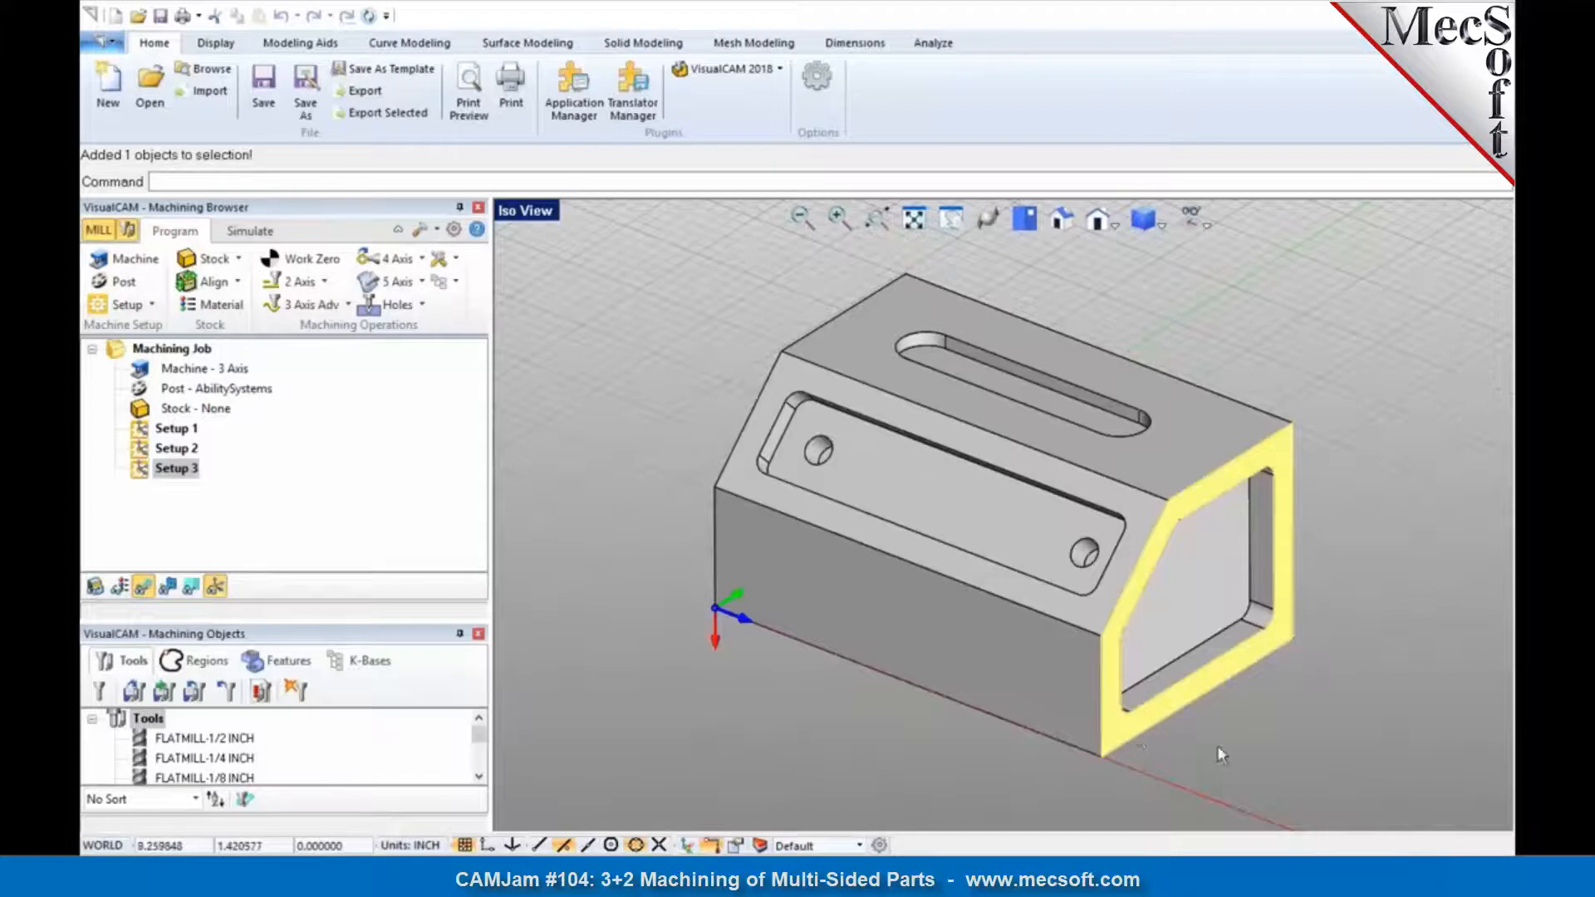
Step: Rotate Setup 3's orientation by 90 degrees about the Z axis
{"action": "left_click", "coordinate": [150, 475]}
{"action": "double_click", "coordinate": [150, 477]}
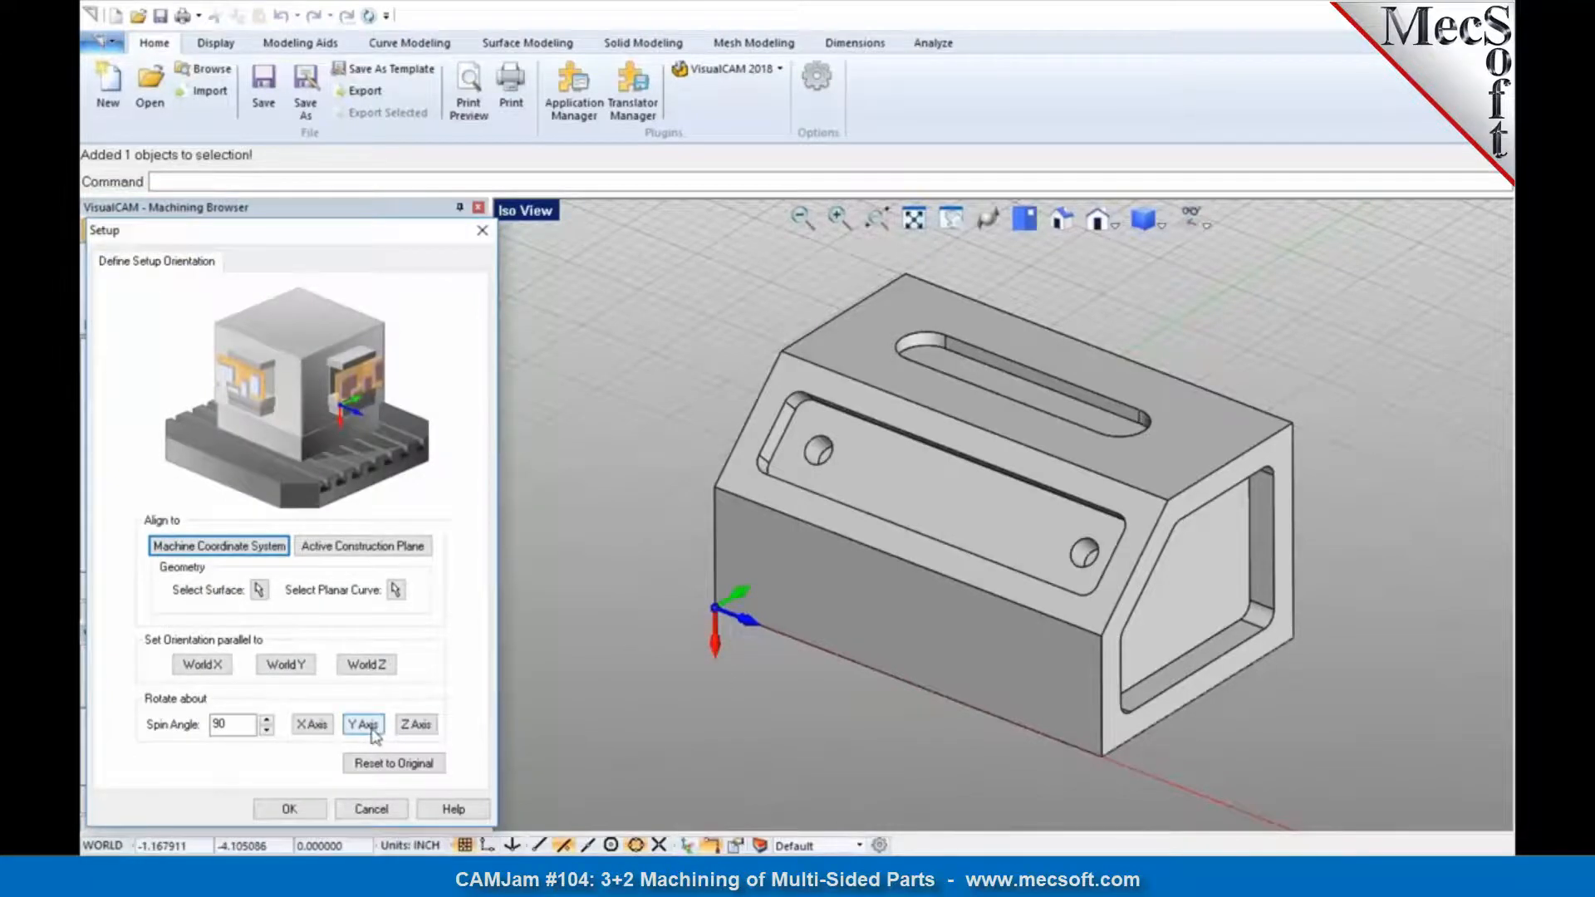
{"action": "left_click", "coordinate": [416, 732]}
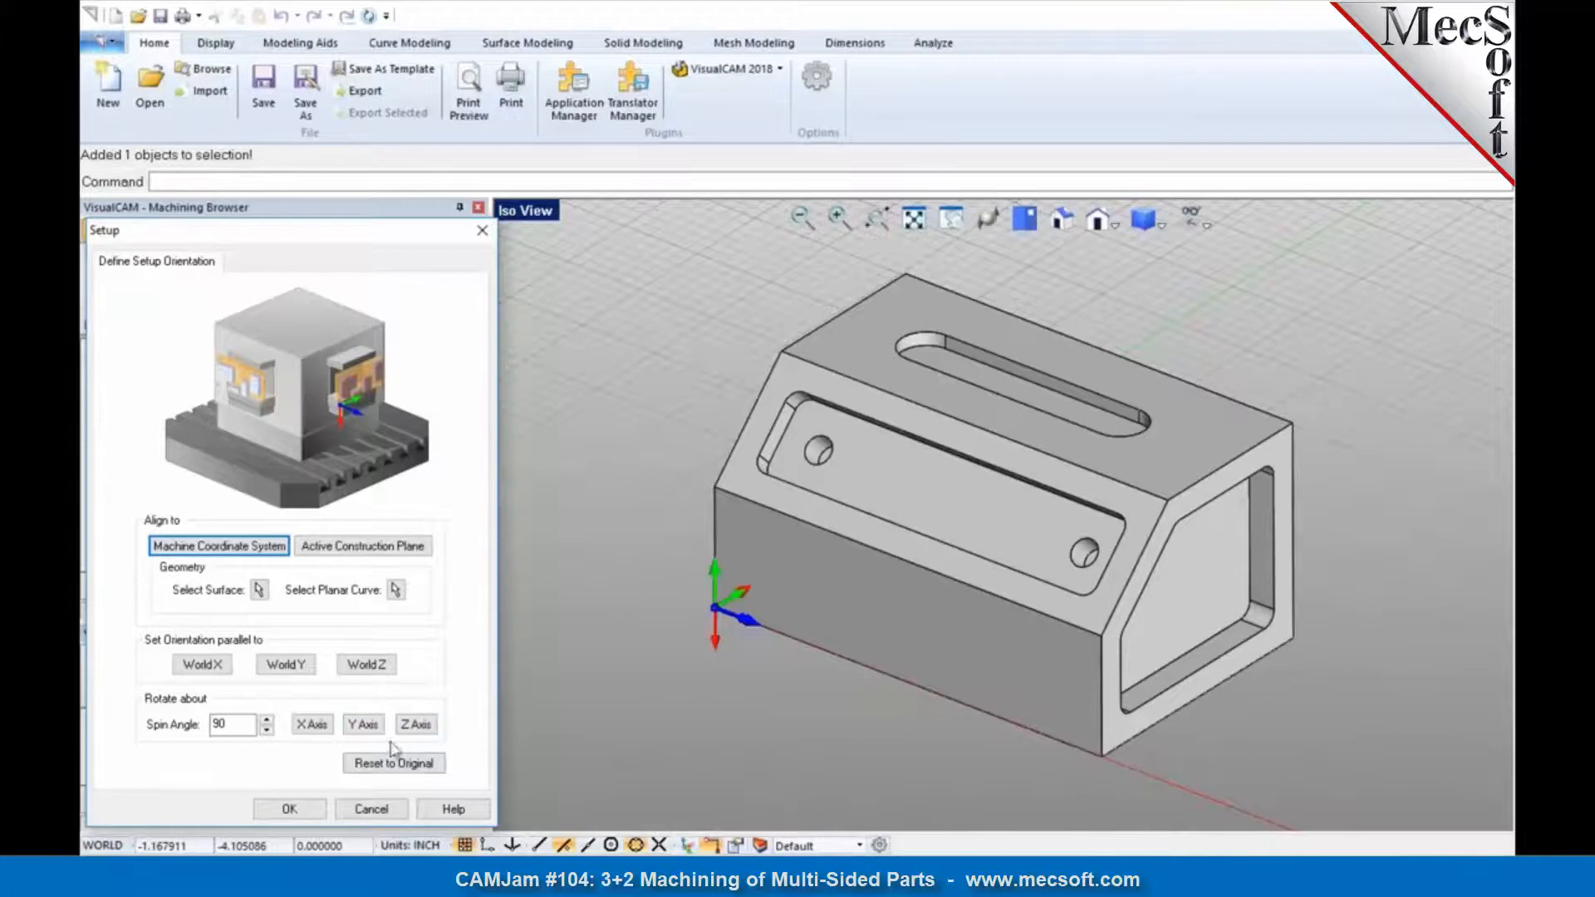
{"action": "left_click", "coordinate": [309, 809]}
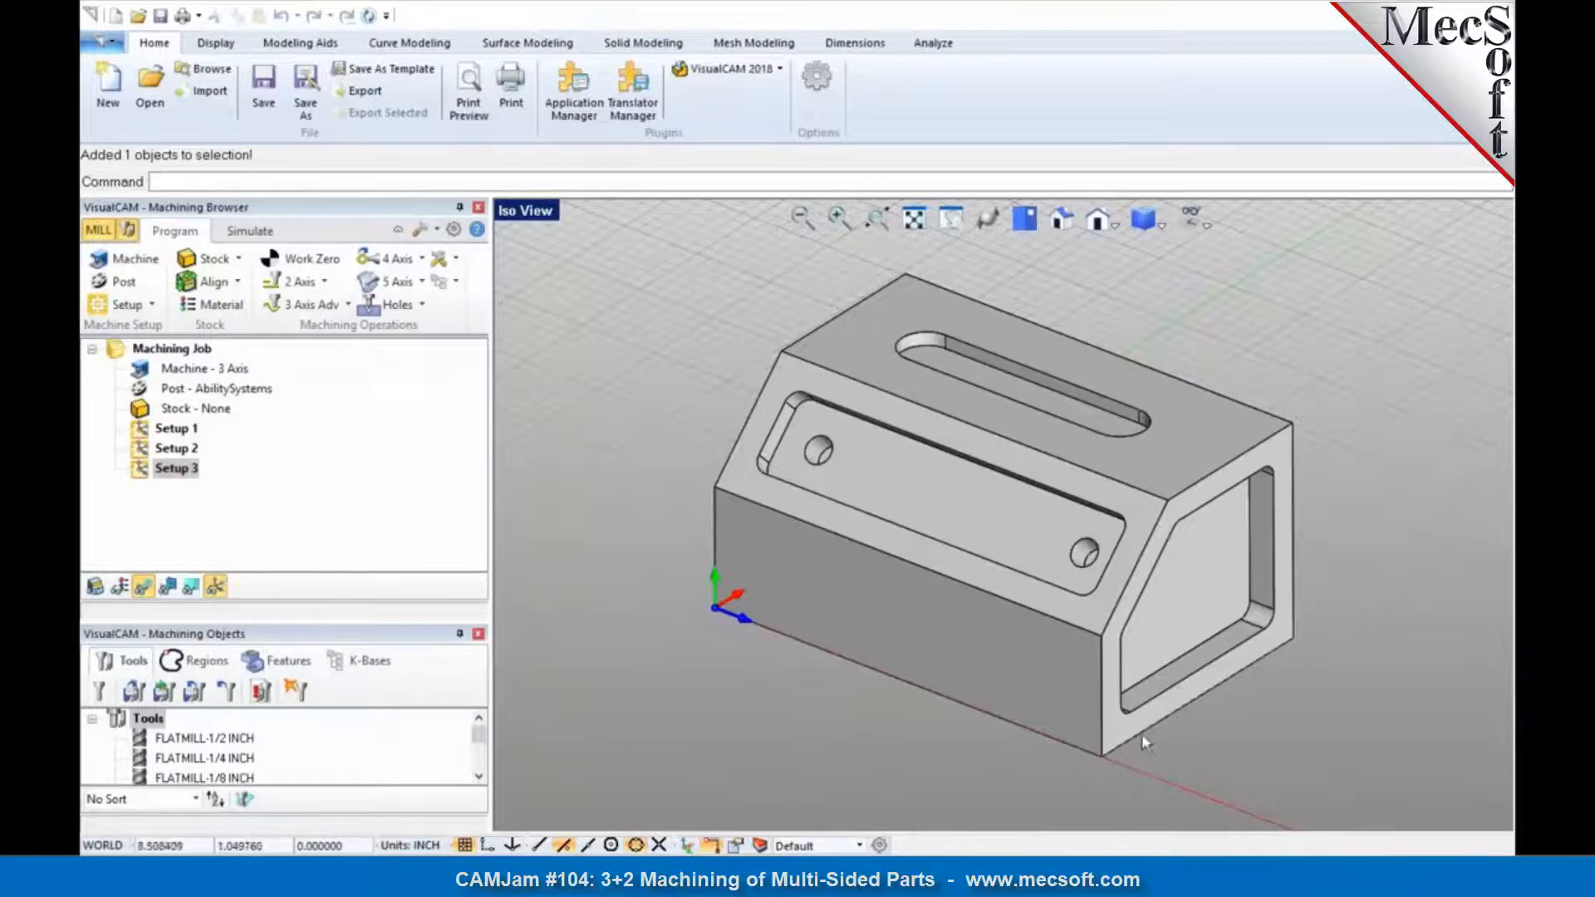
Step: Compare the axis orientations of Setup 1, Setup 2 and Setup 3 on the part
{"action": "left_click", "coordinate": [146, 430]}
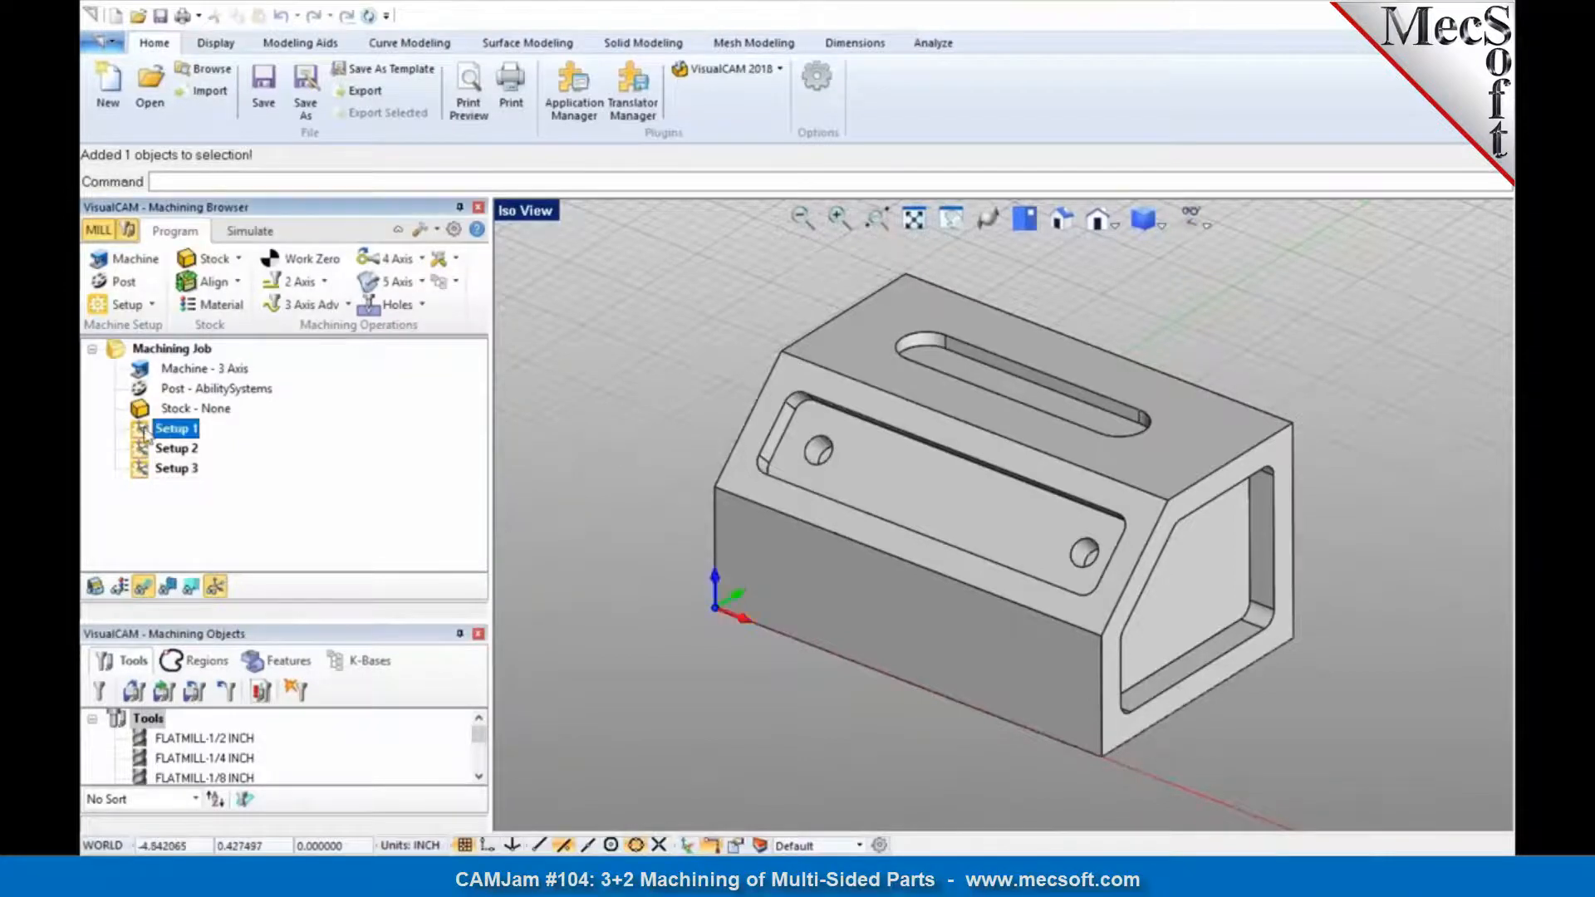
{"action": "left_click", "coordinate": [155, 450]}
{"action": "left_click", "coordinate": [156, 470]}
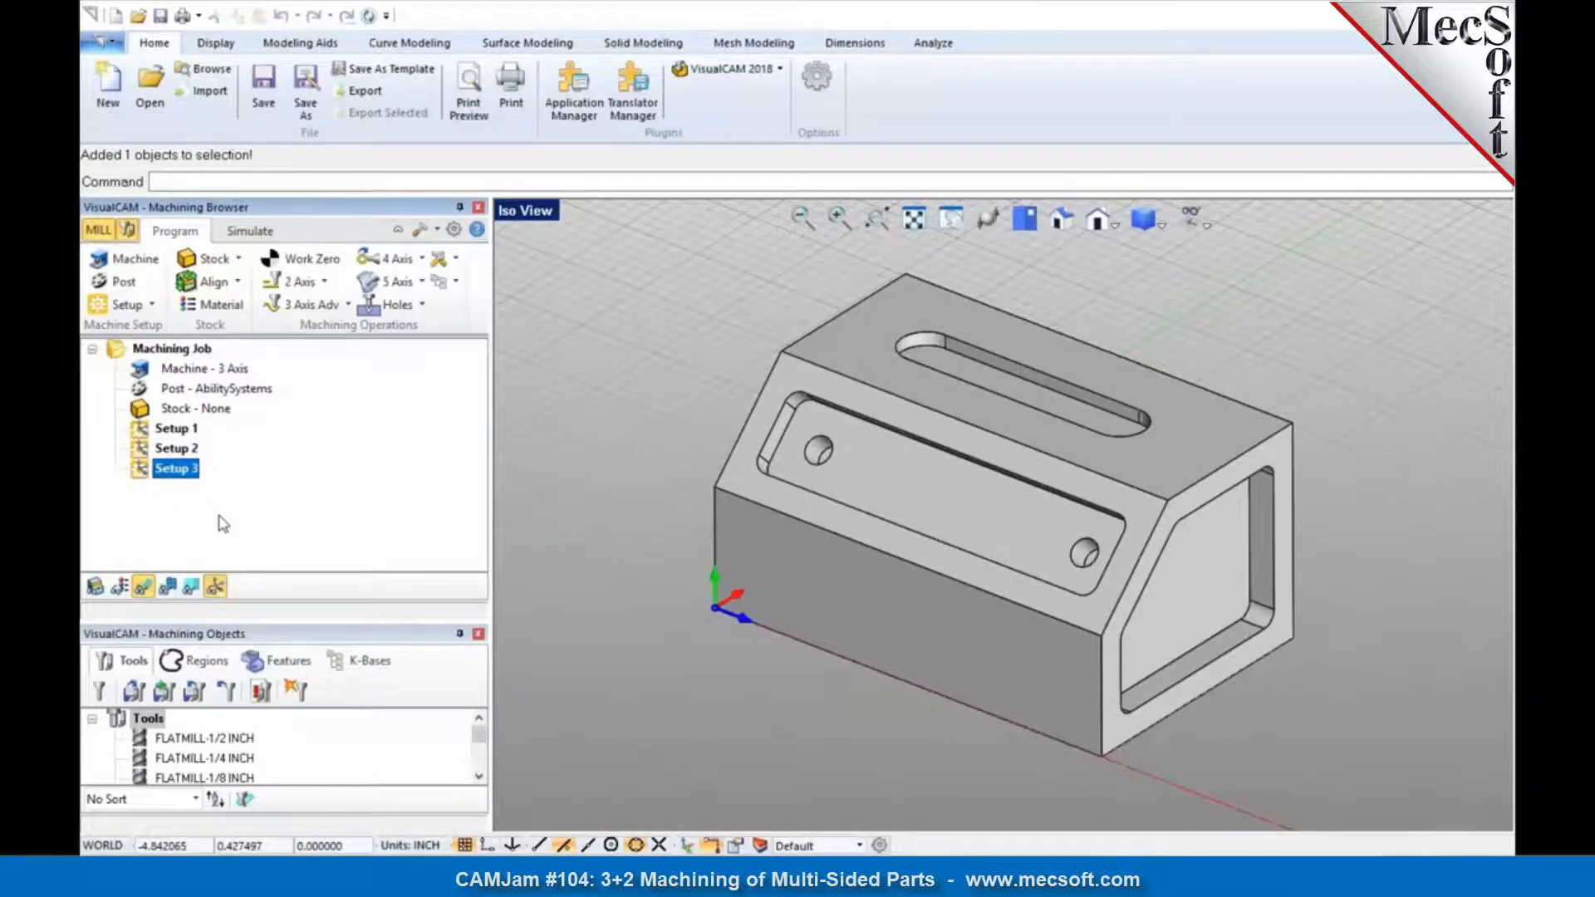
{"action": "left_click", "coordinate": [175, 430]}
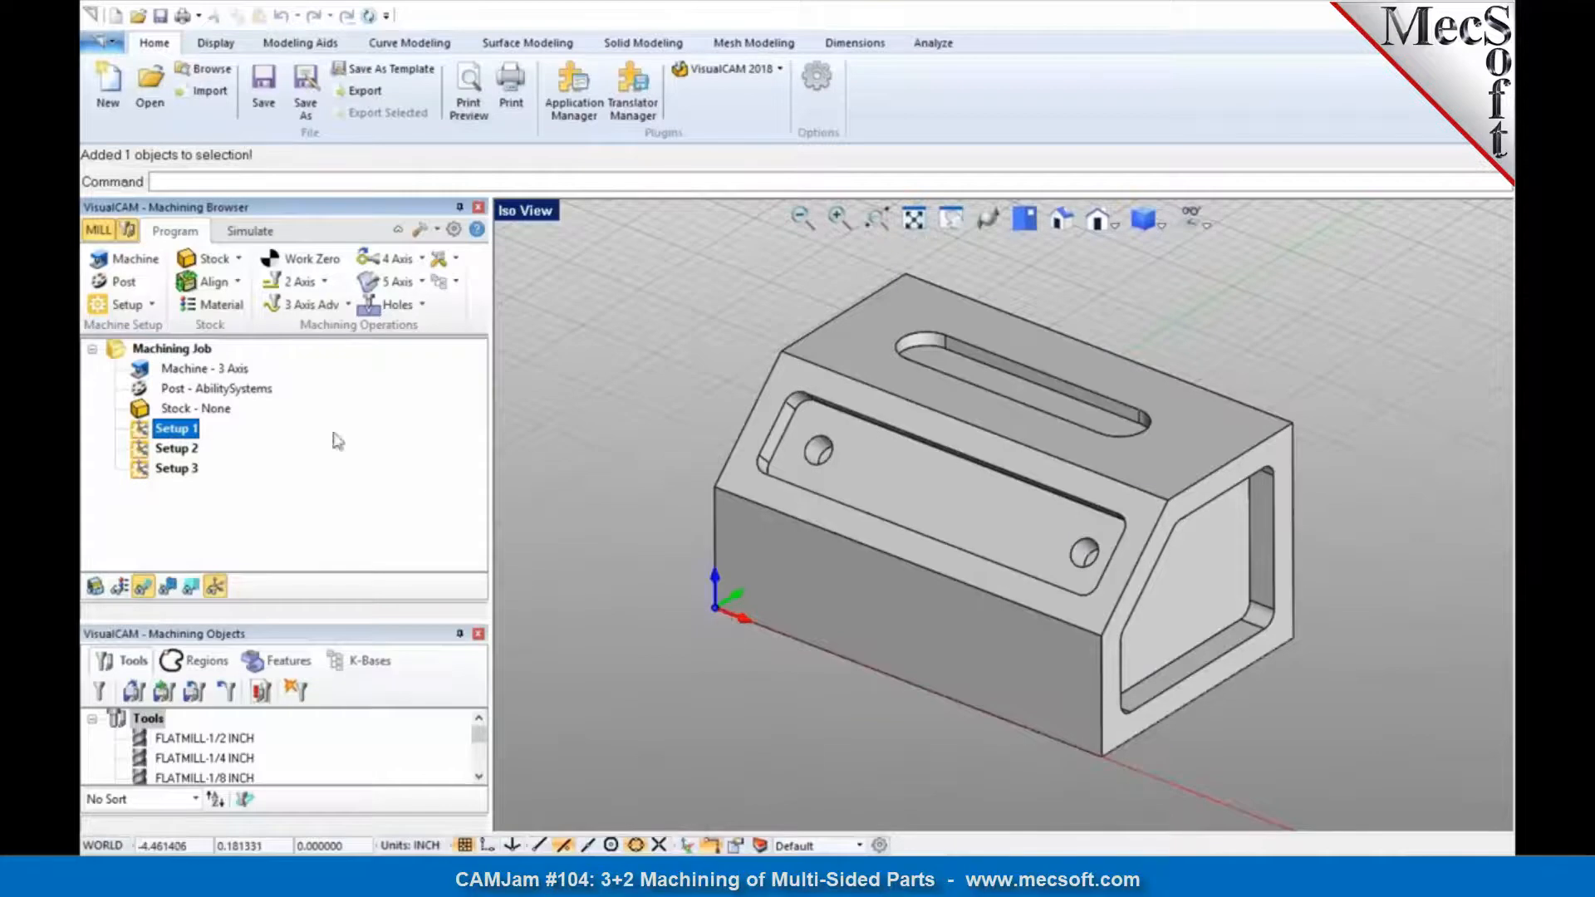
Step: Create a box stock enclosing the part
{"action": "left_click", "coordinate": [215, 260]}
{"action": "left_click", "coordinate": [225, 286]}
{"action": "left_click", "coordinate": [229, 704]}
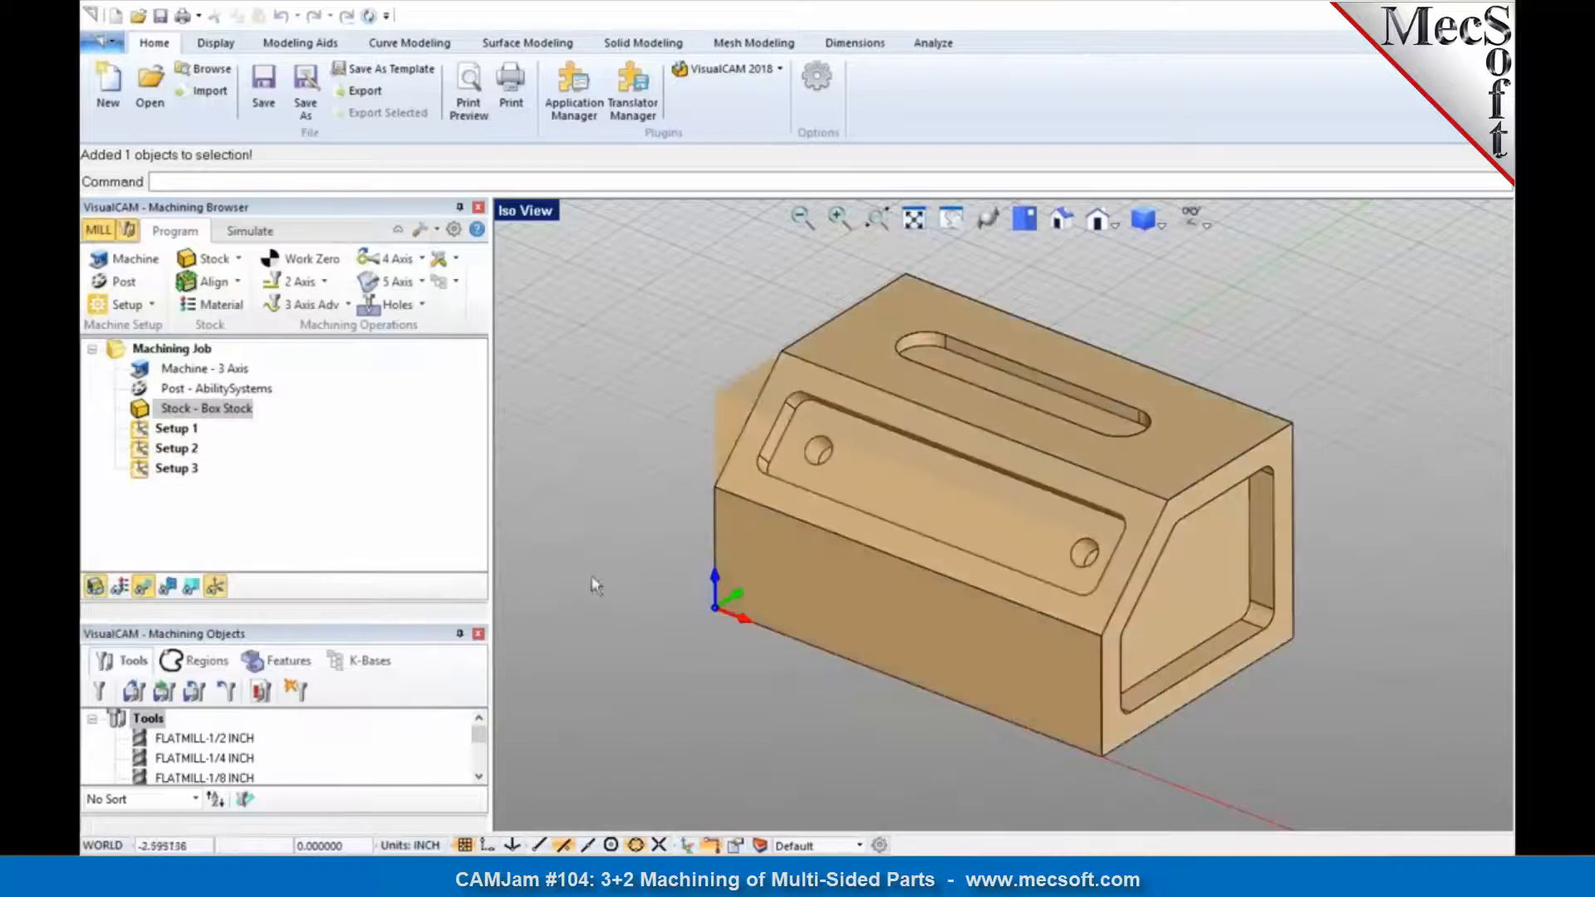
Step: Add a work zero at the stock box's Highest Z, North West corner and place it under Setup 1
{"action": "left_click", "coordinate": [276, 274]}
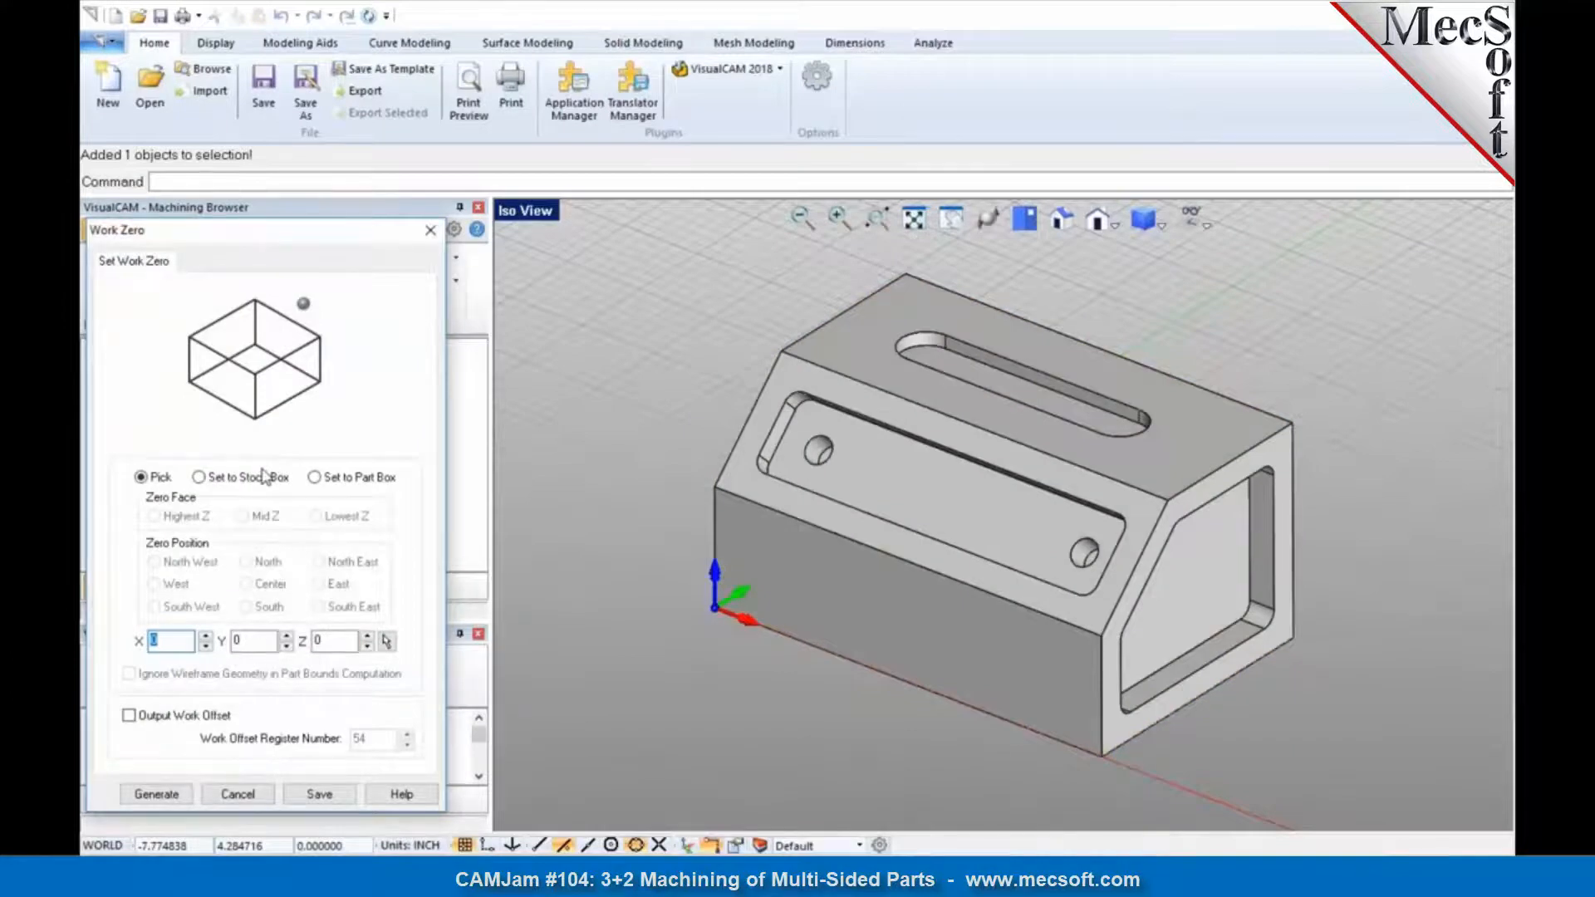
{"action": "left_click", "coordinate": [264, 477]}
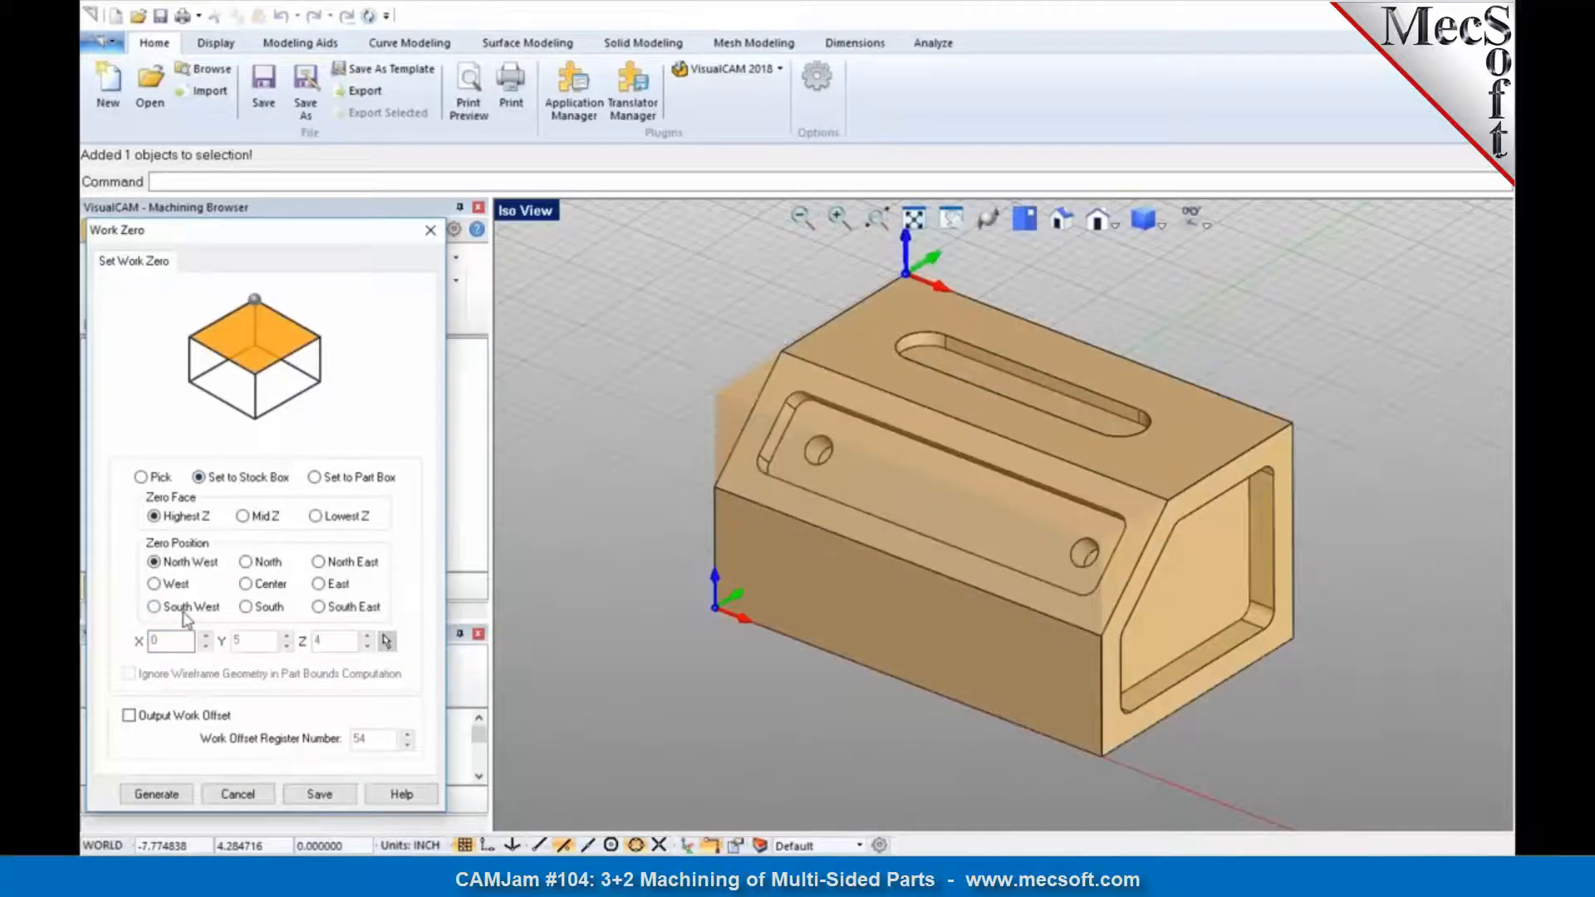
{"action": "left_click", "coordinate": [172, 794]}
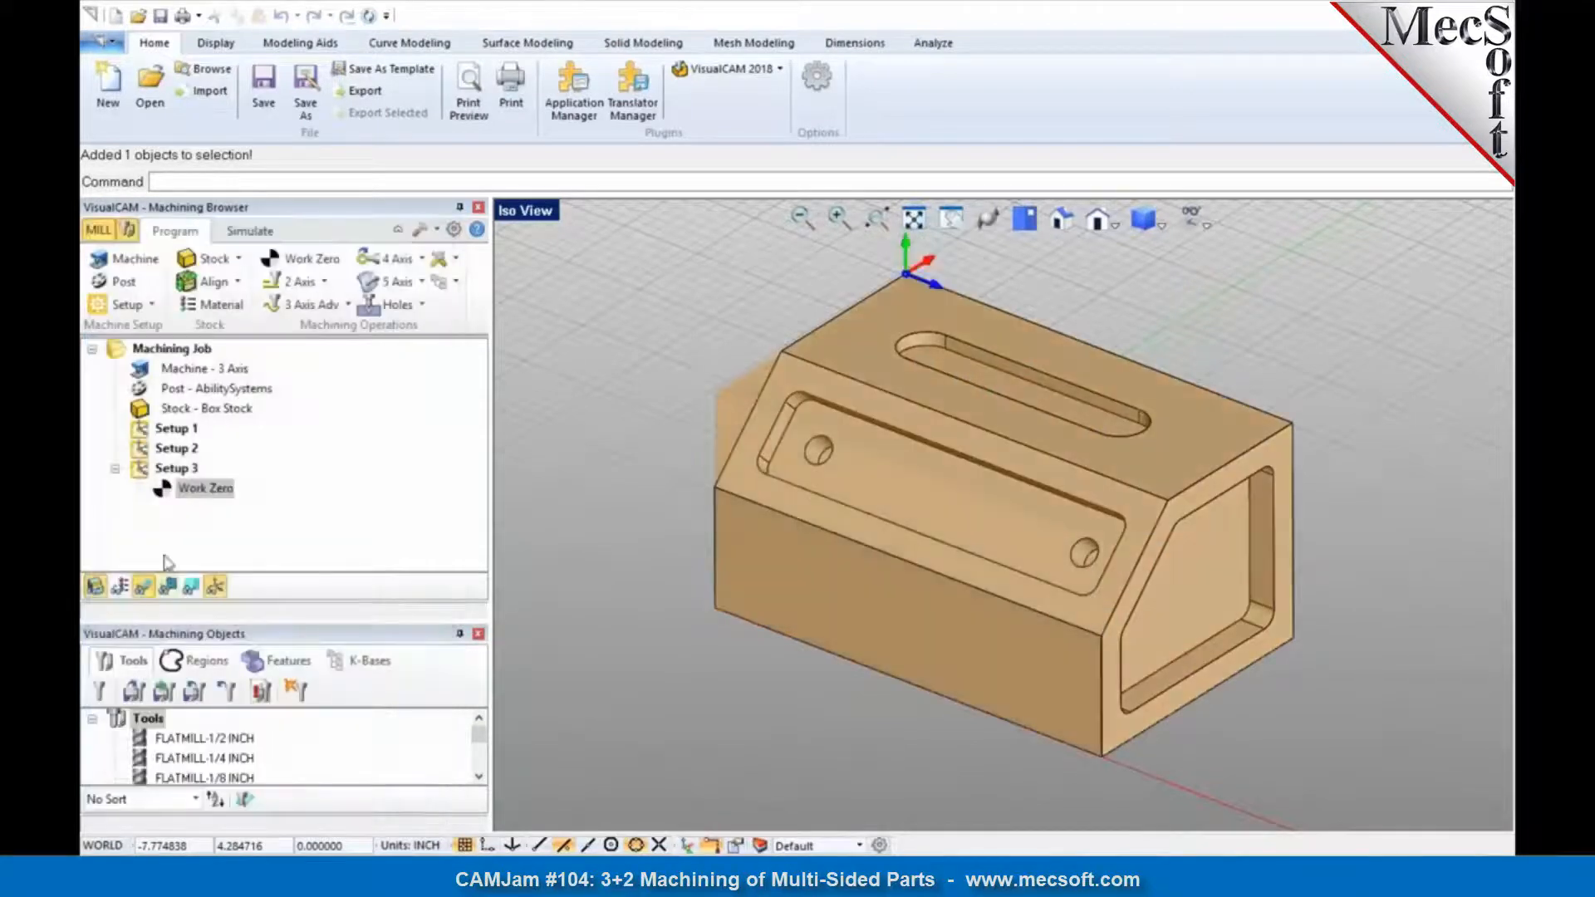
{"action": "left_click_drag", "start_coordinate": [162, 488], "coordinate": [159, 439]}
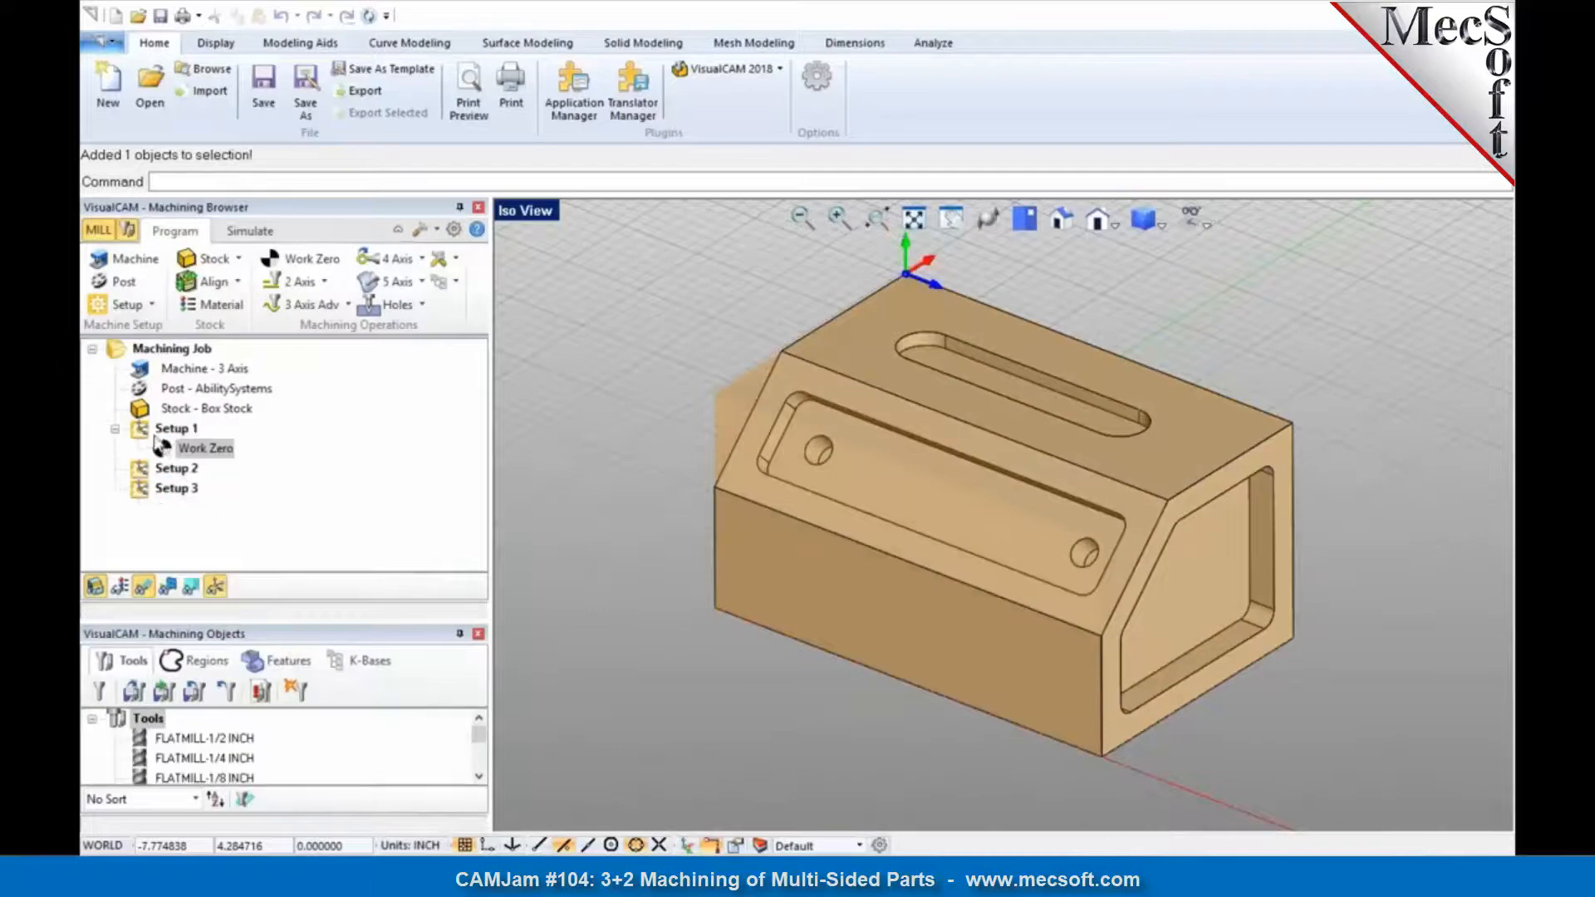
{"action": "double_click", "coordinate": [165, 449]}
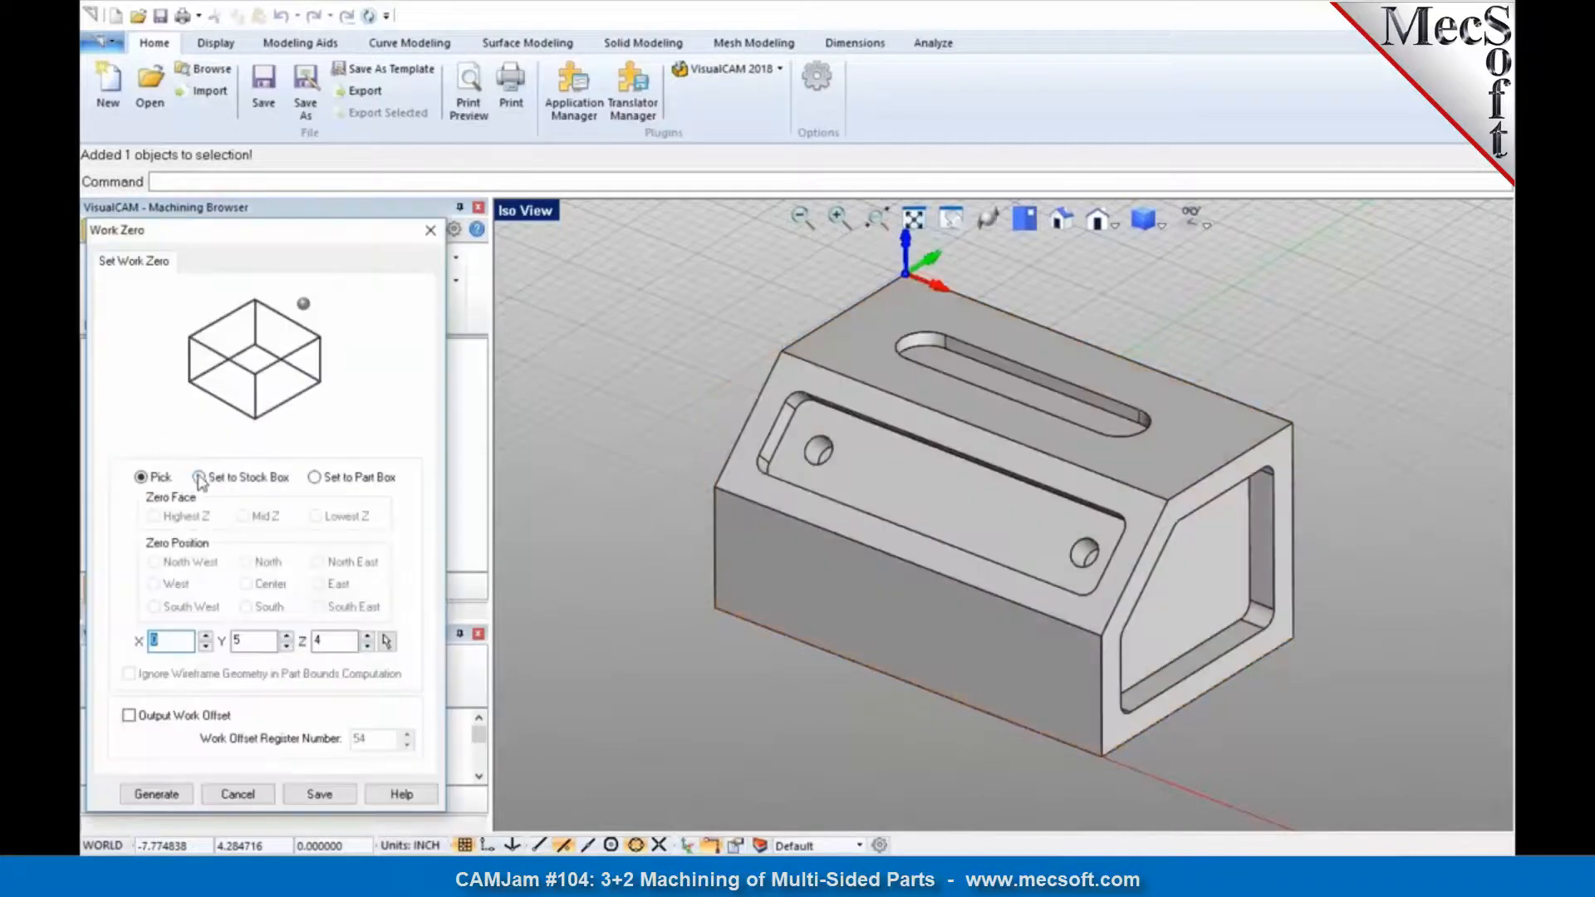
{"action": "left_click", "coordinate": [175, 796]}
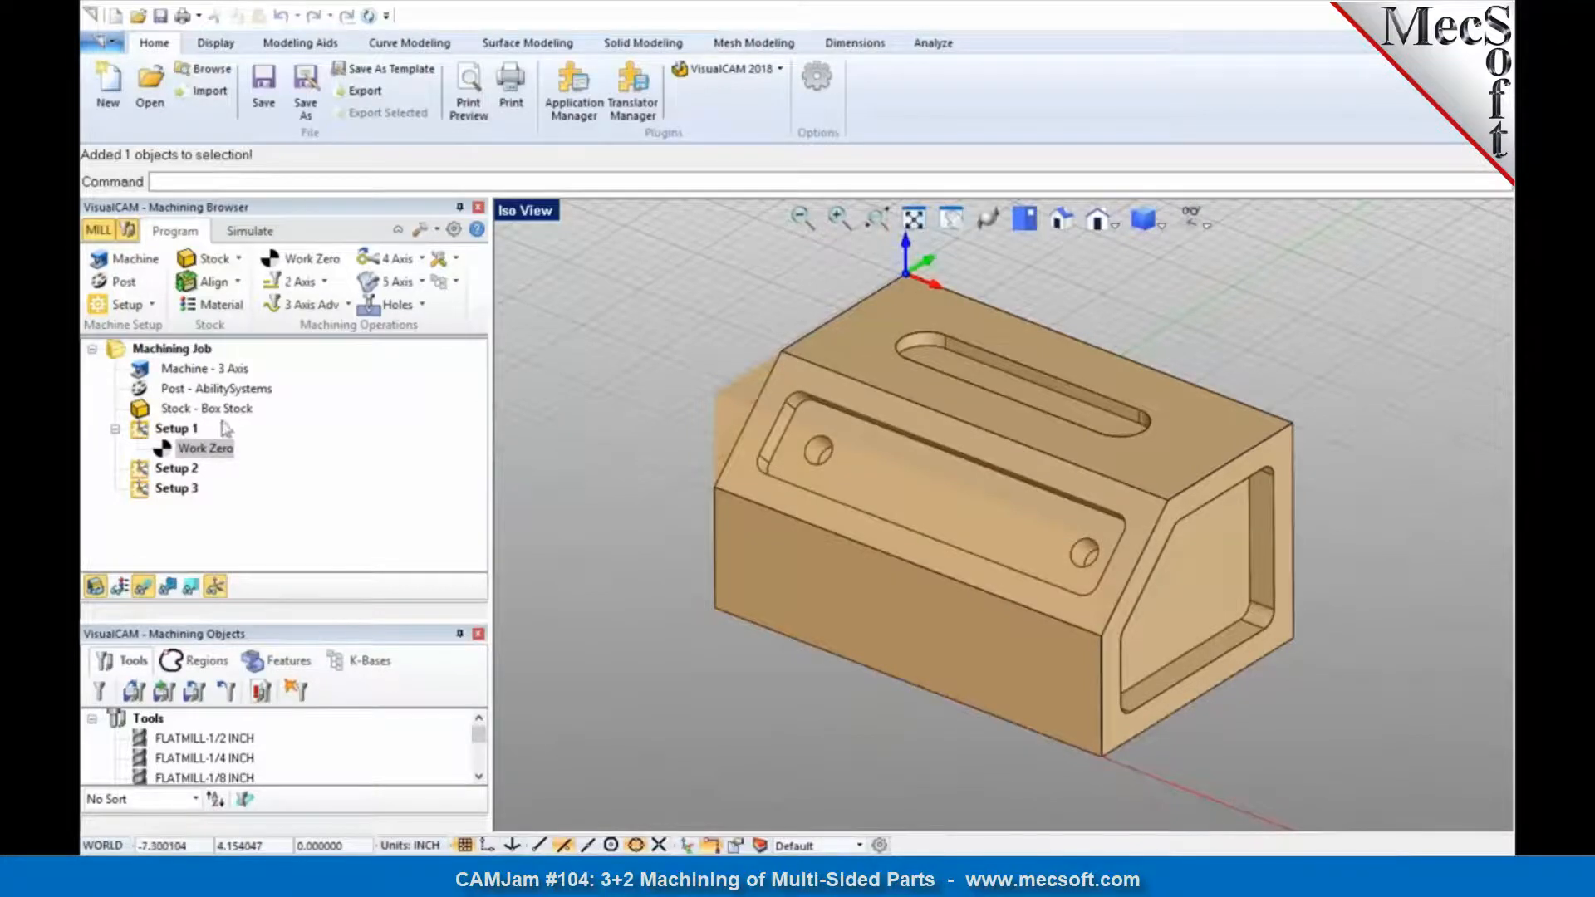
{"action": "left_click", "coordinate": [175, 428]}
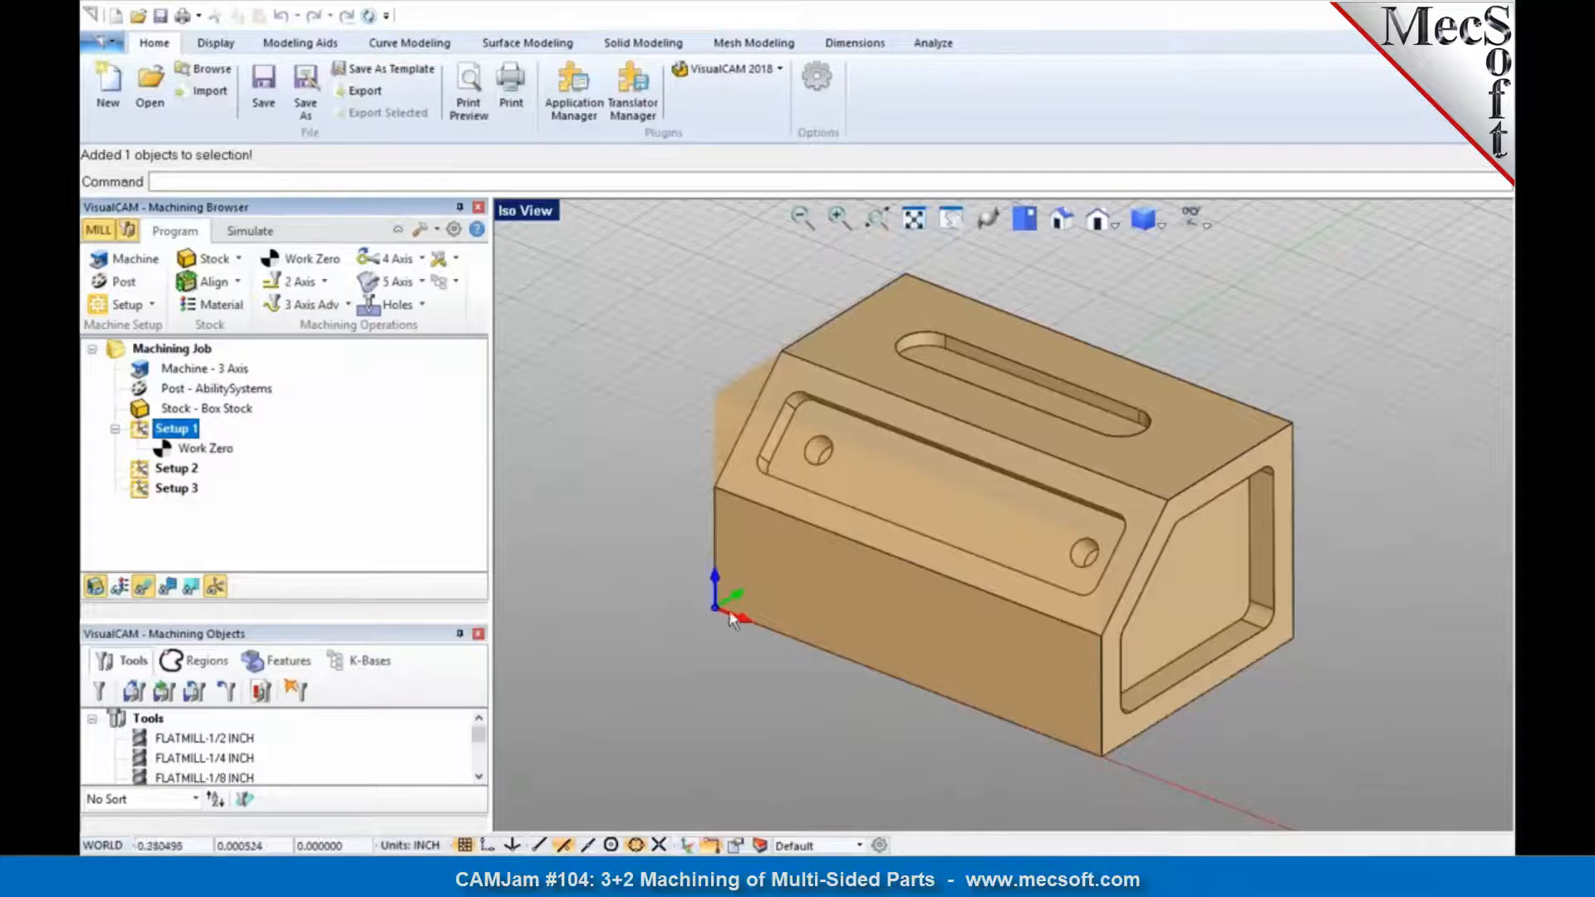
{"action": "left_click", "coordinate": [218, 454]}
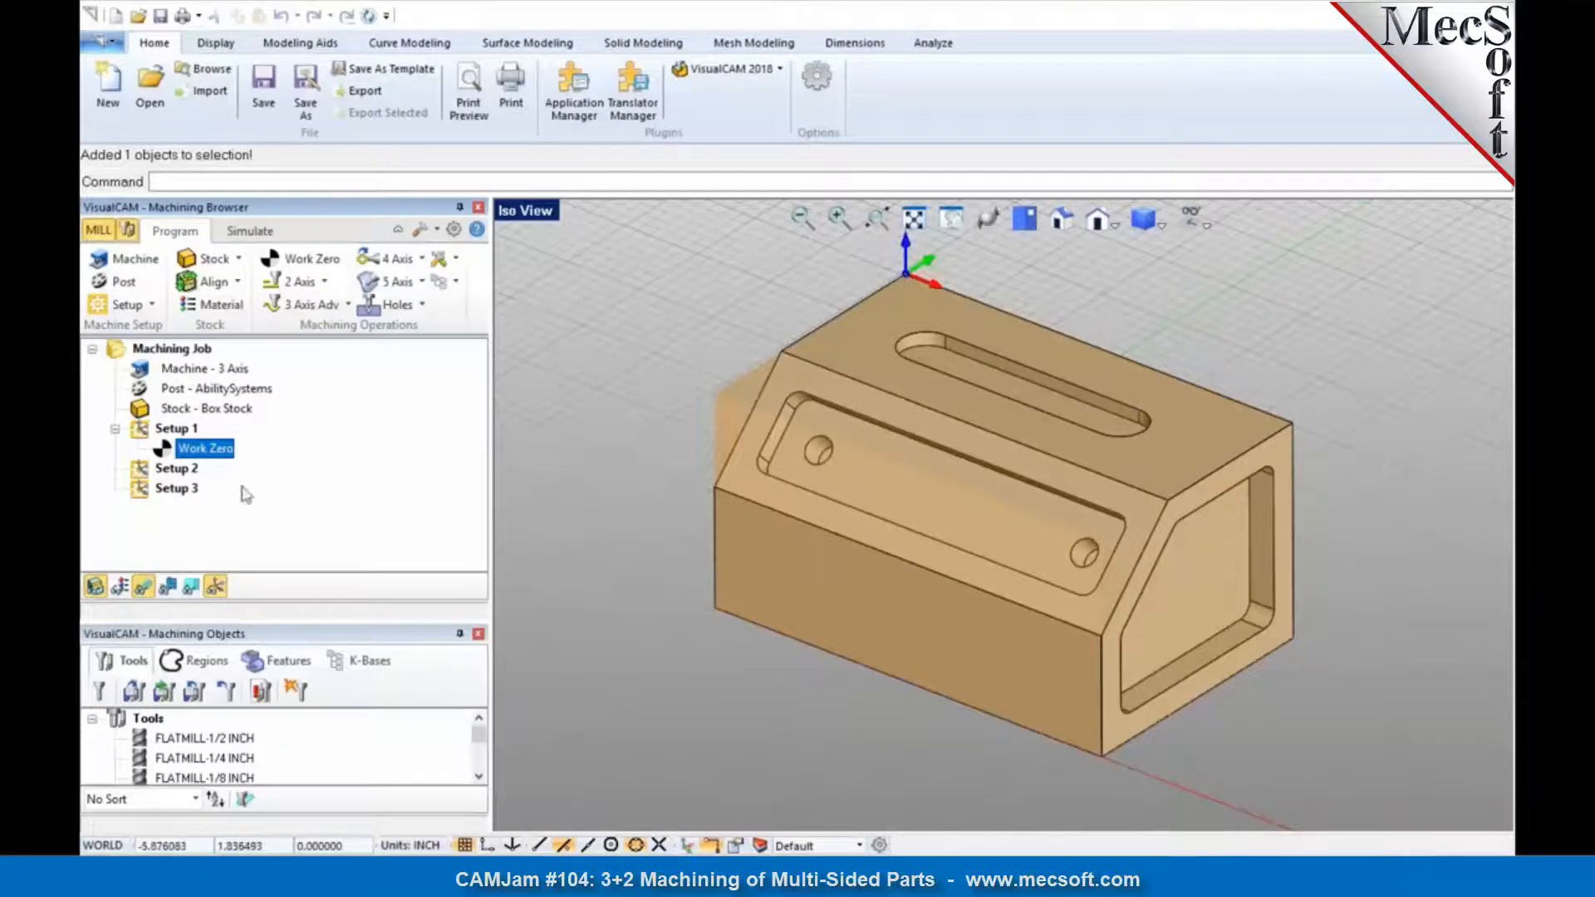
Step: Add a work zero to Setup 2, picking the upper corner of the sloped front face at the part's unpocketed end
{"action": "left_click", "coordinate": [171, 473]}
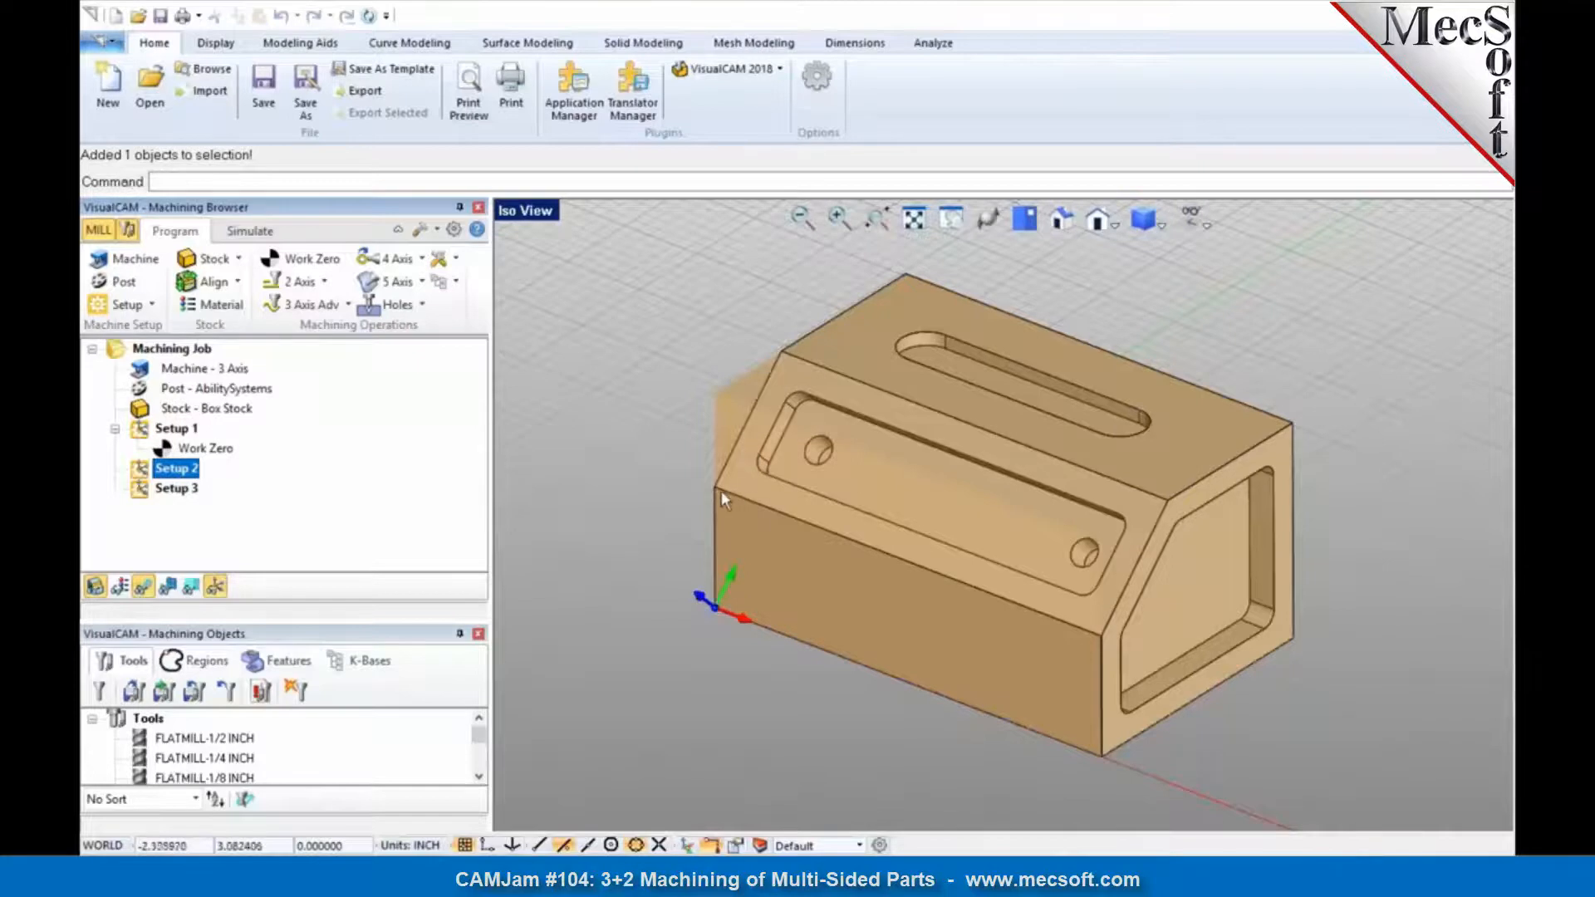
{"action": "right_click_drag", "start_coordinate": [835, 625], "coordinate": [866, 600]}
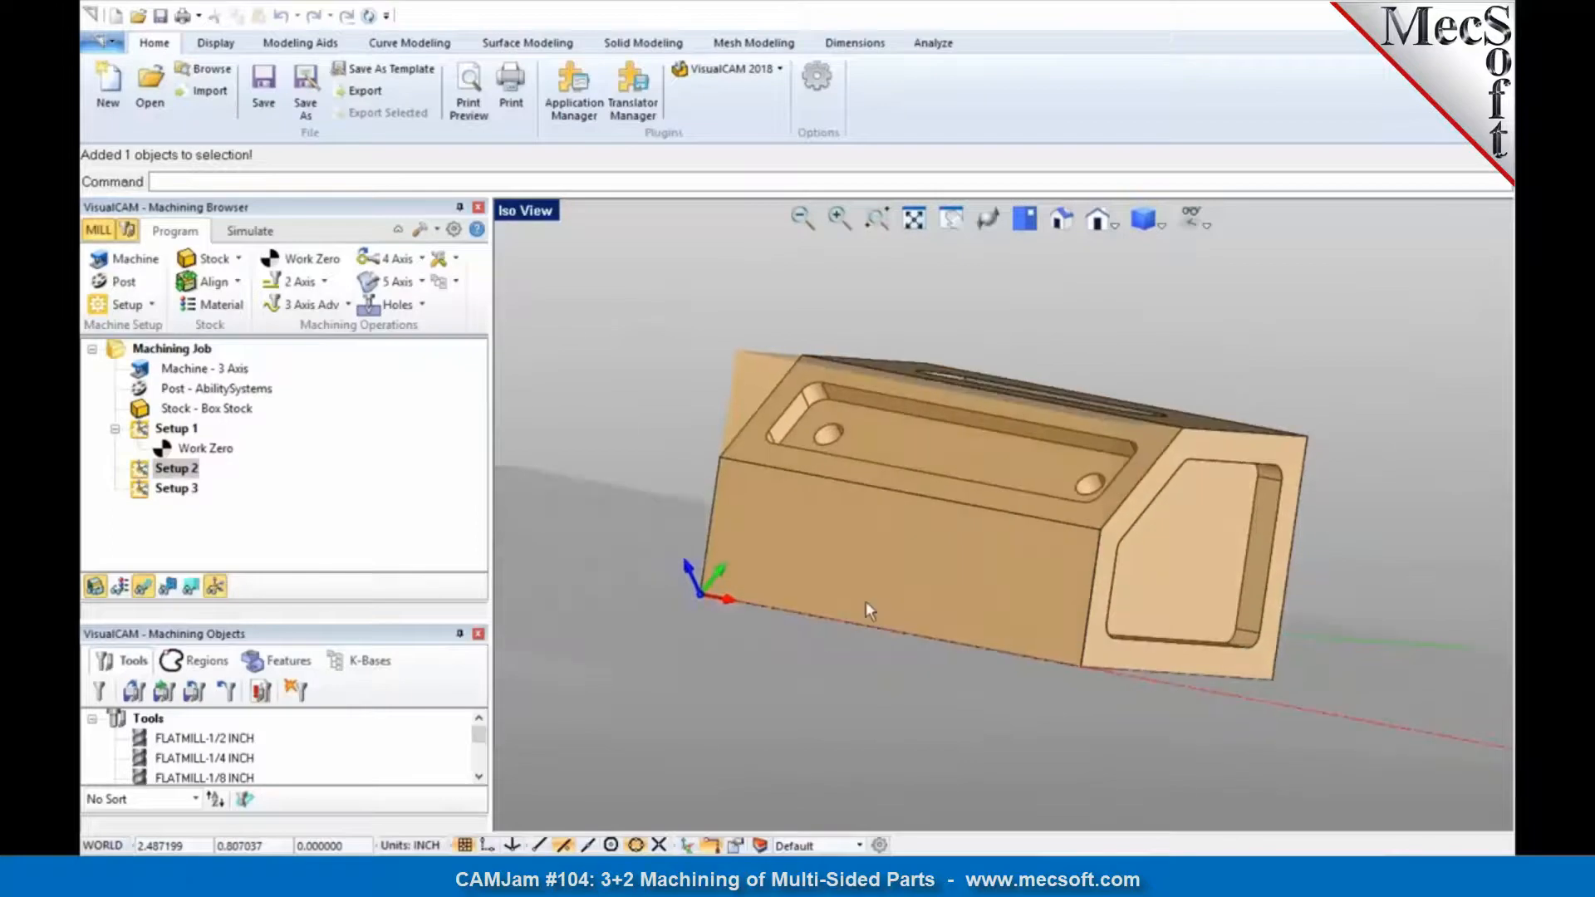
{"action": "left_click", "coordinate": [319, 262]}
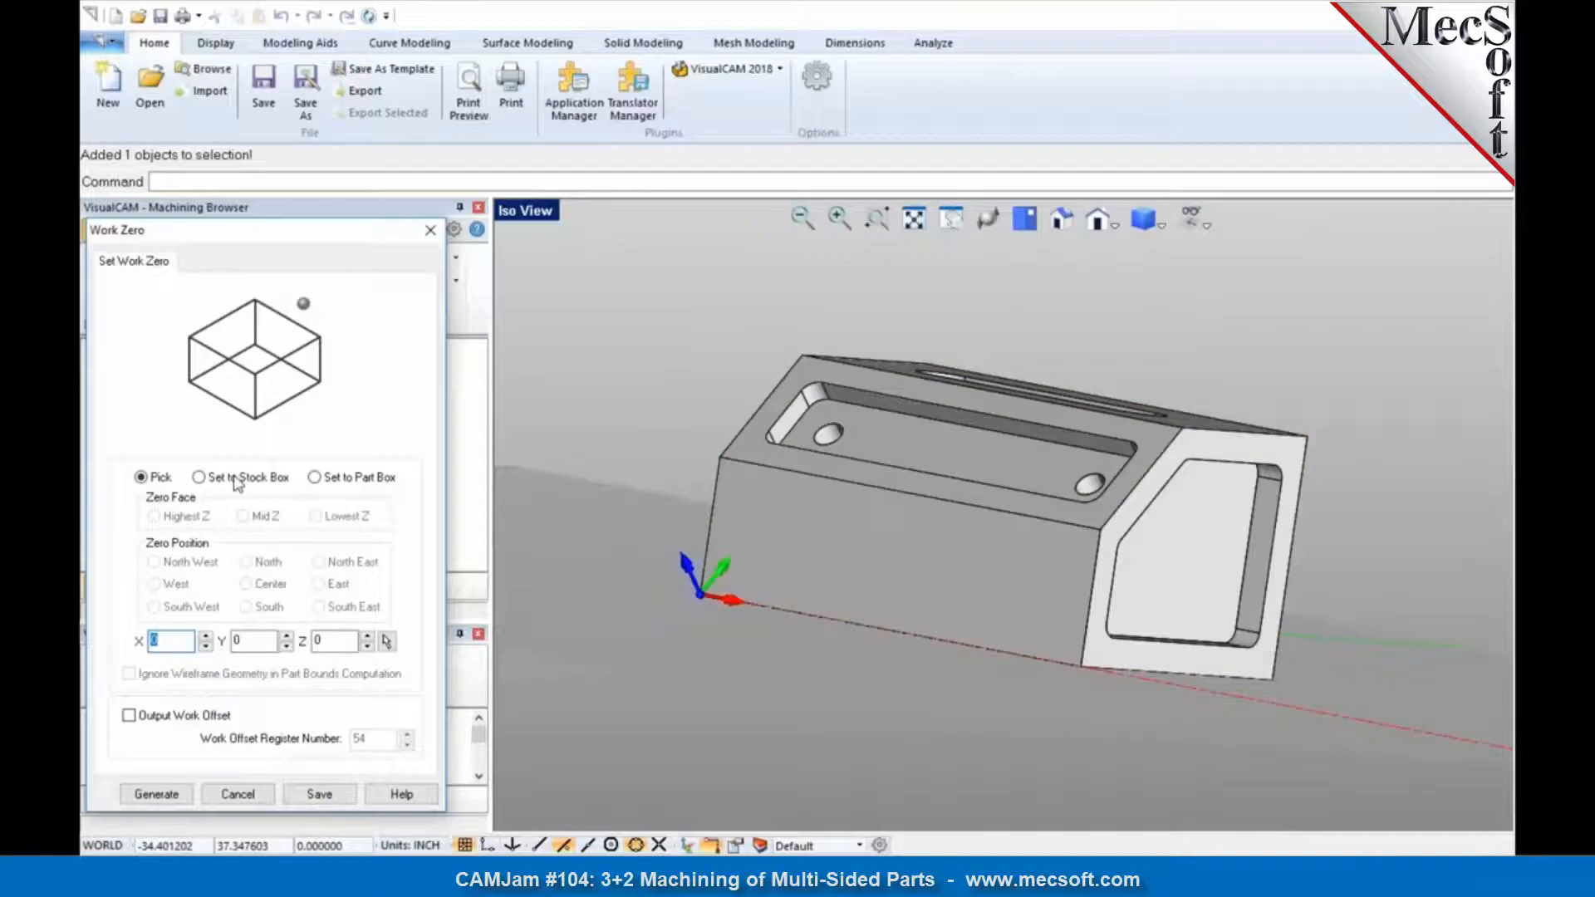
{"action": "left_click", "coordinate": [387, 642]}
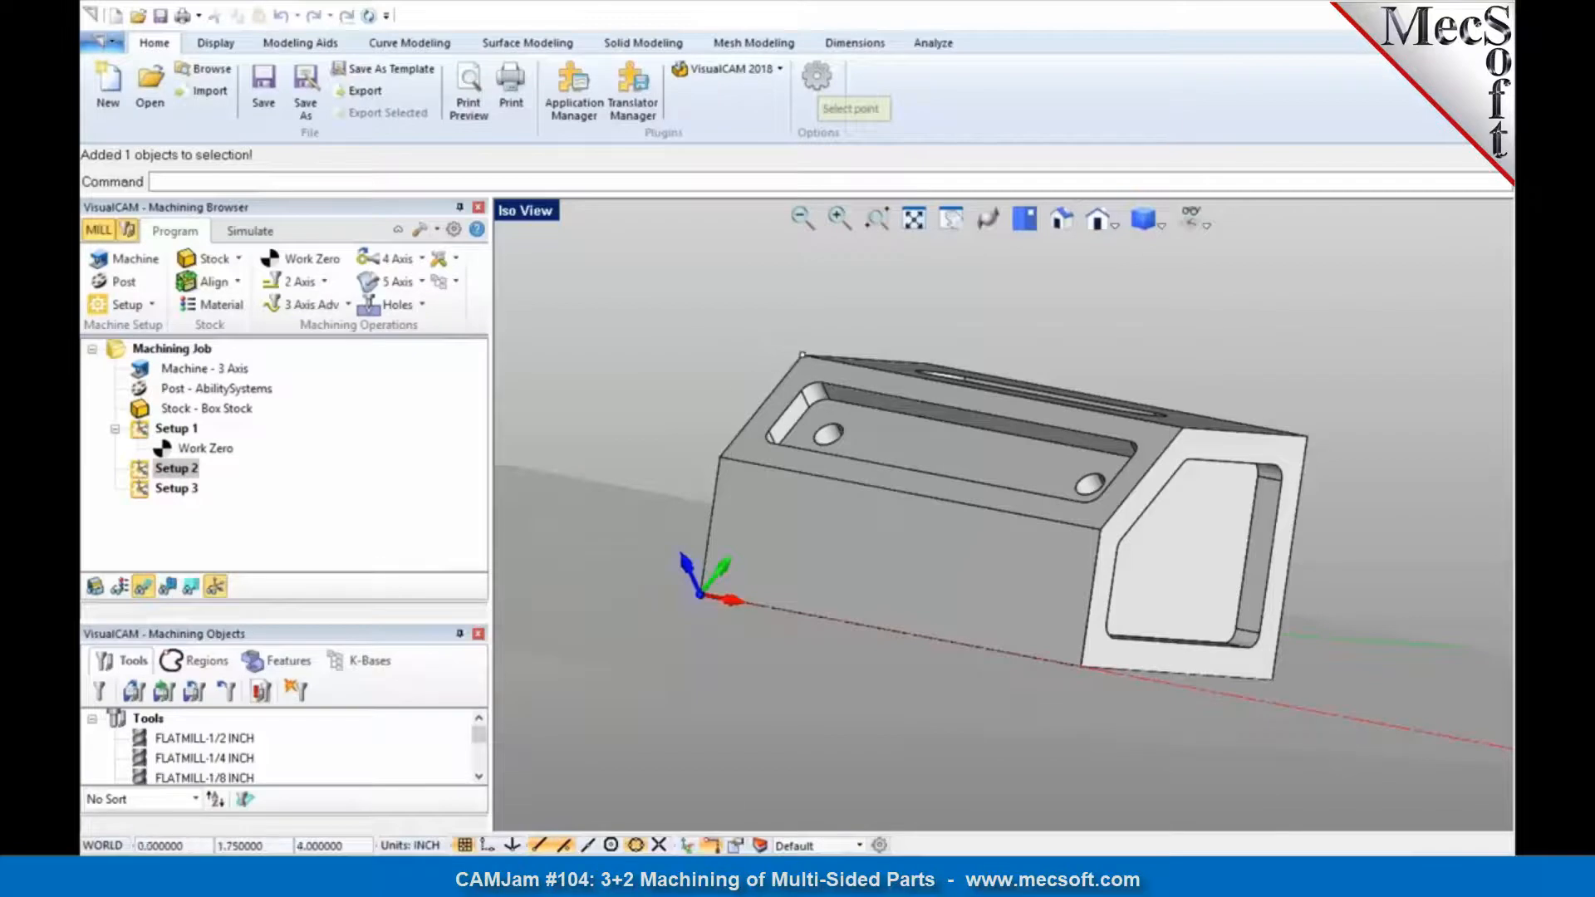
{"action": "left_click", "coordinate": [800, 354]}
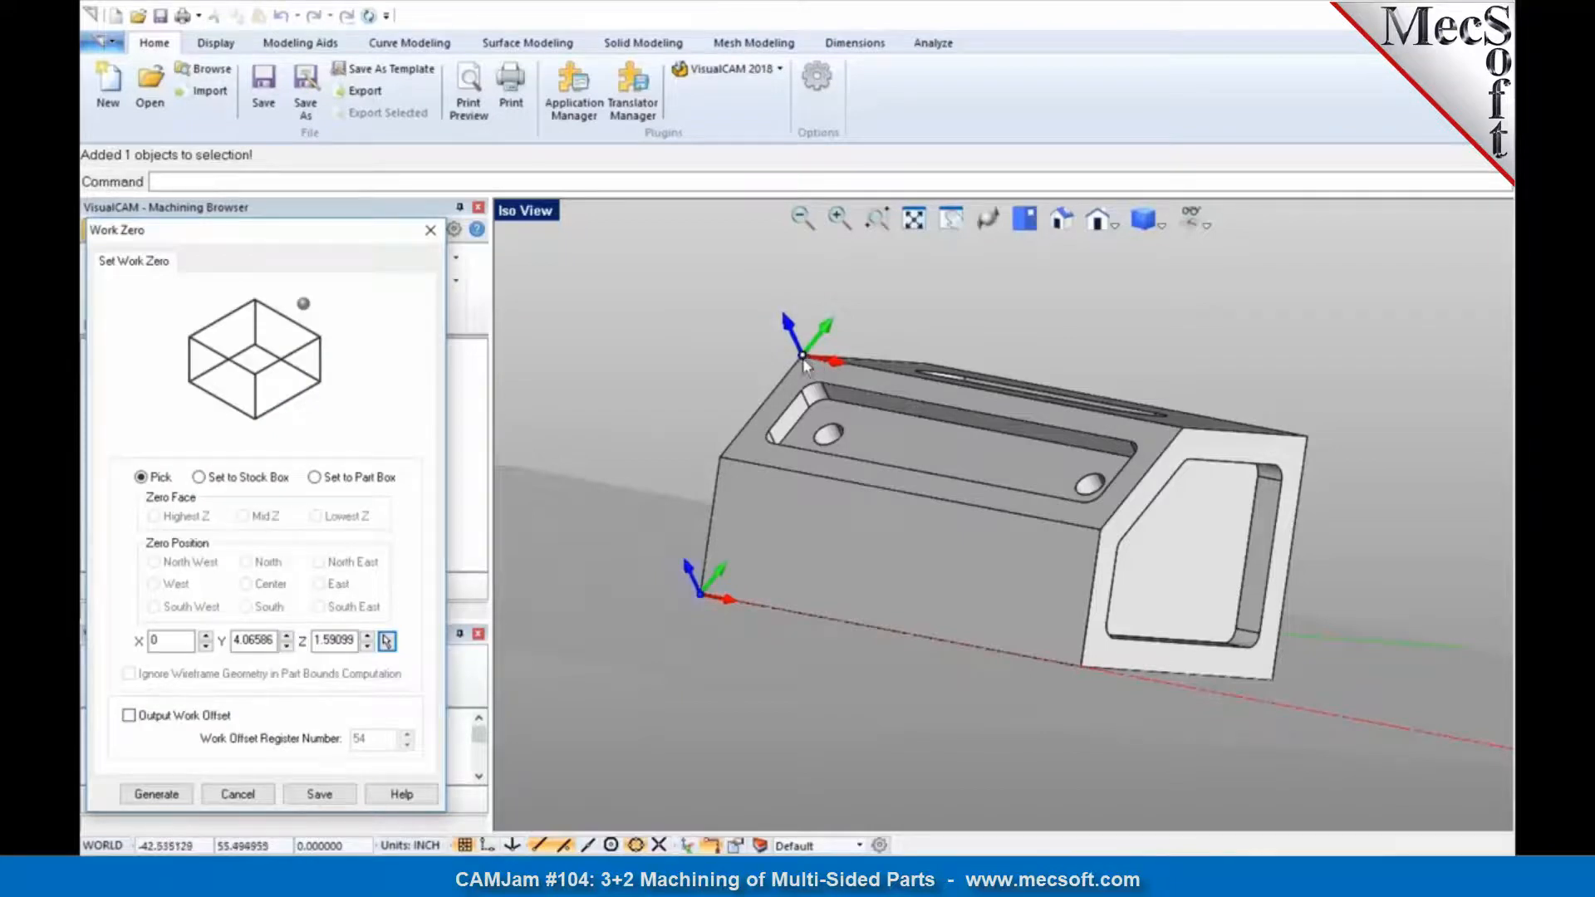
{"action": "left_click", "coordinate": [159, 796]}
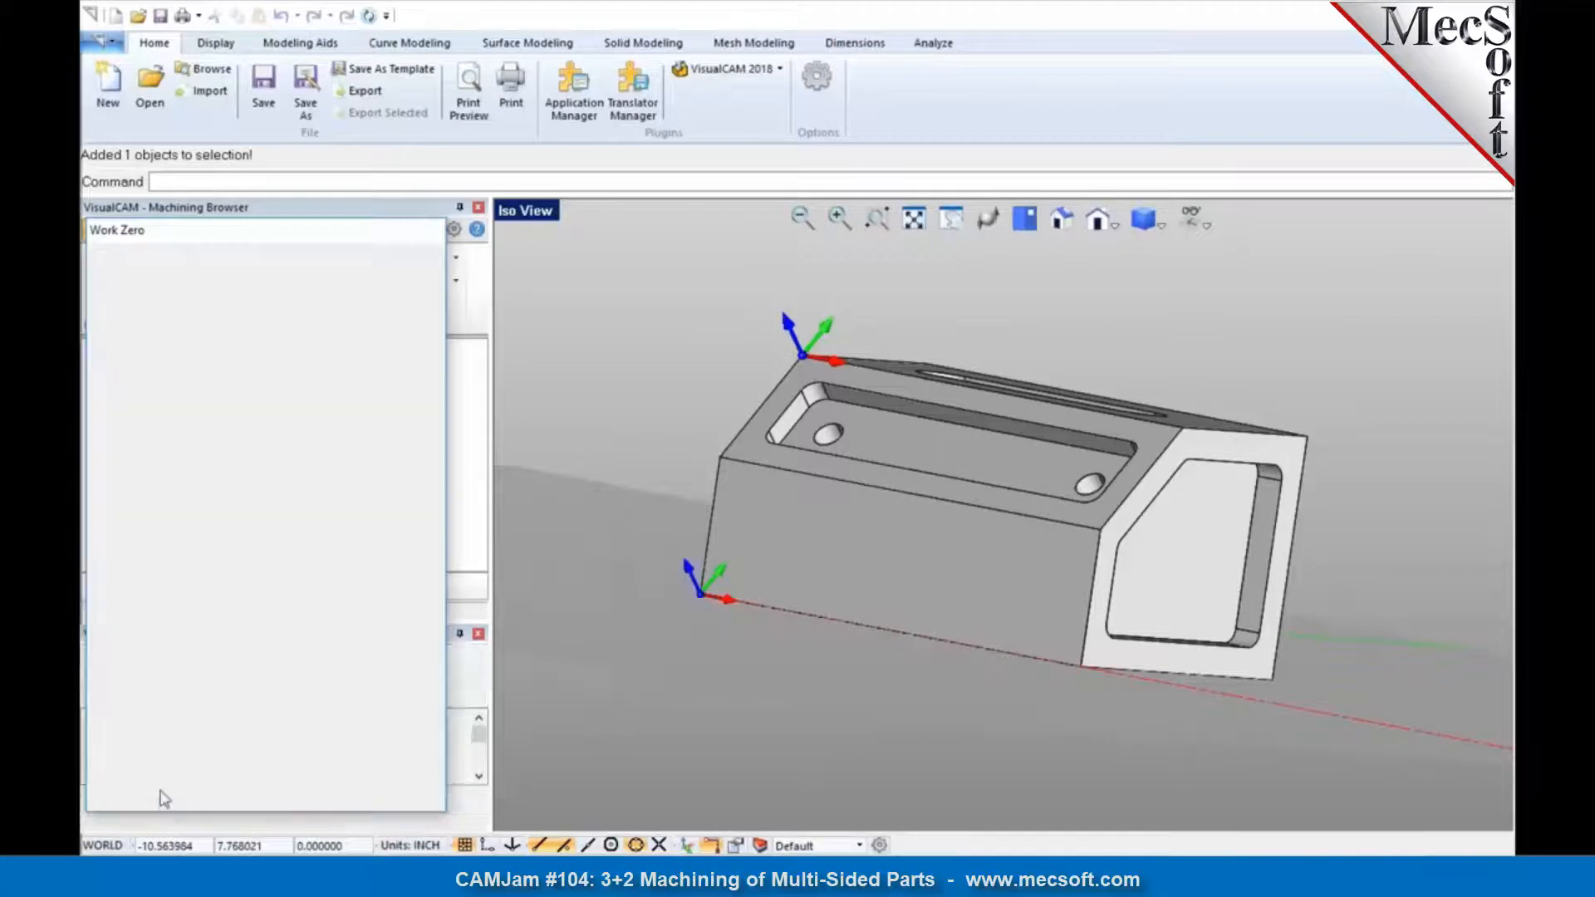
Step: Add a work zero to Setup 3 at the stock box's Highest Z, South West corner
{"action": "mouse_move", "coordinate": [829, 377]}
{"action": "middle_mouse_down"}
{"action": "mouse_move", "coordinate": [876, 389]}
{"action": "mouse_move", "coordinate": [837, 380]}
{"action": "middle_mouse_up"}
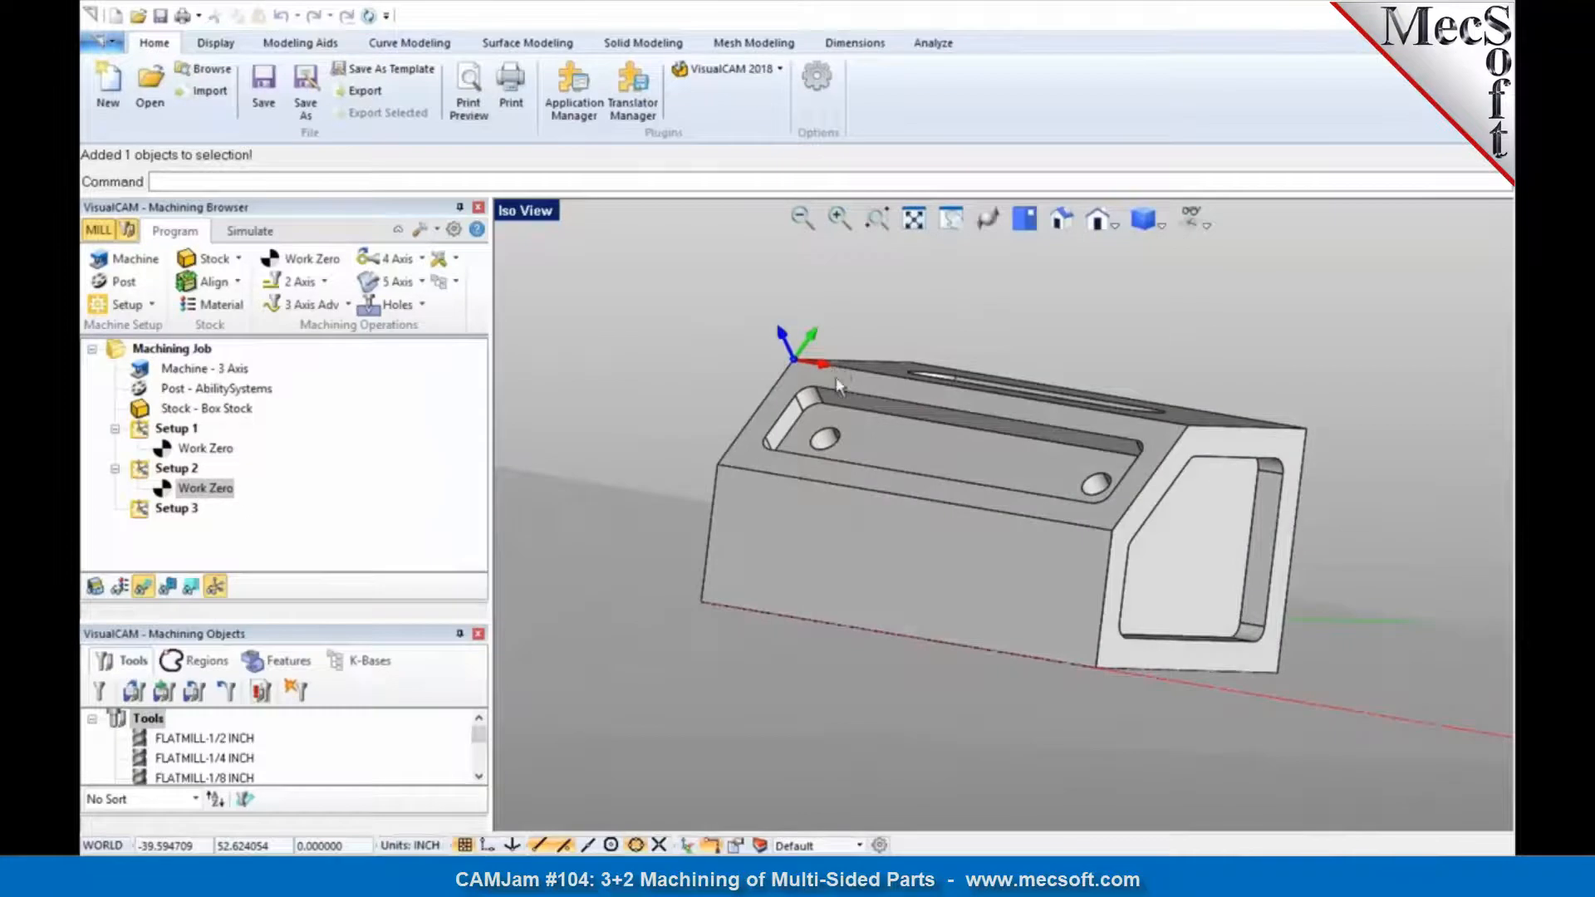
{"action": "scroll", "coordinate": [837, 384], "scroll_direction": "up", "scroll_amount": 2}
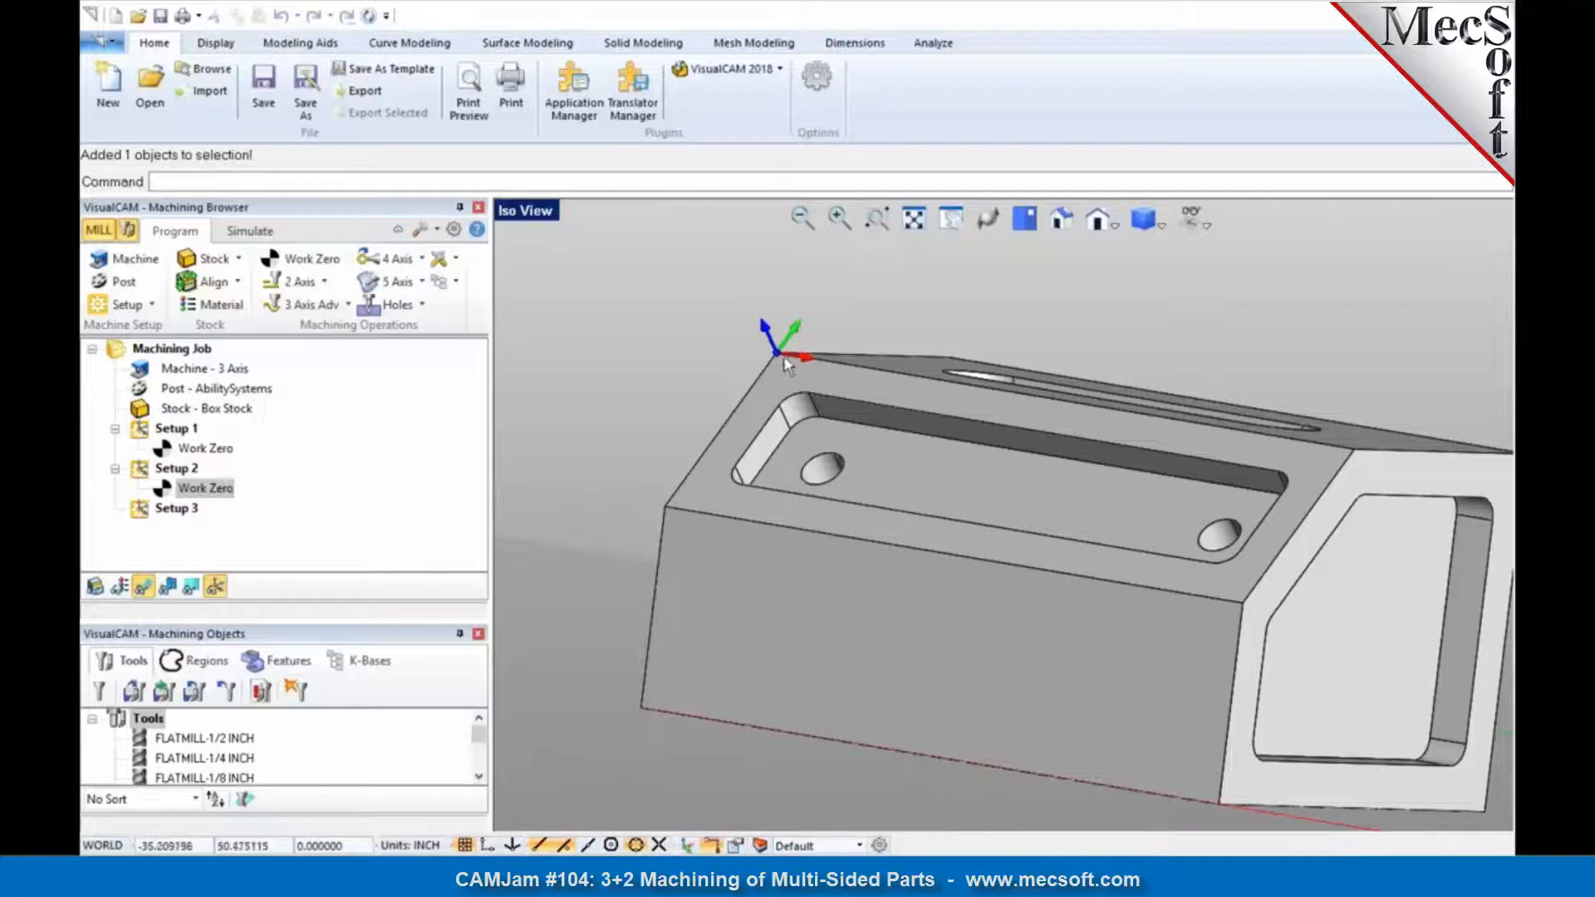
{"action": "scroll", "coordinate": [760, 366], "scroll_direction": "down", "scroll_amount": 4}
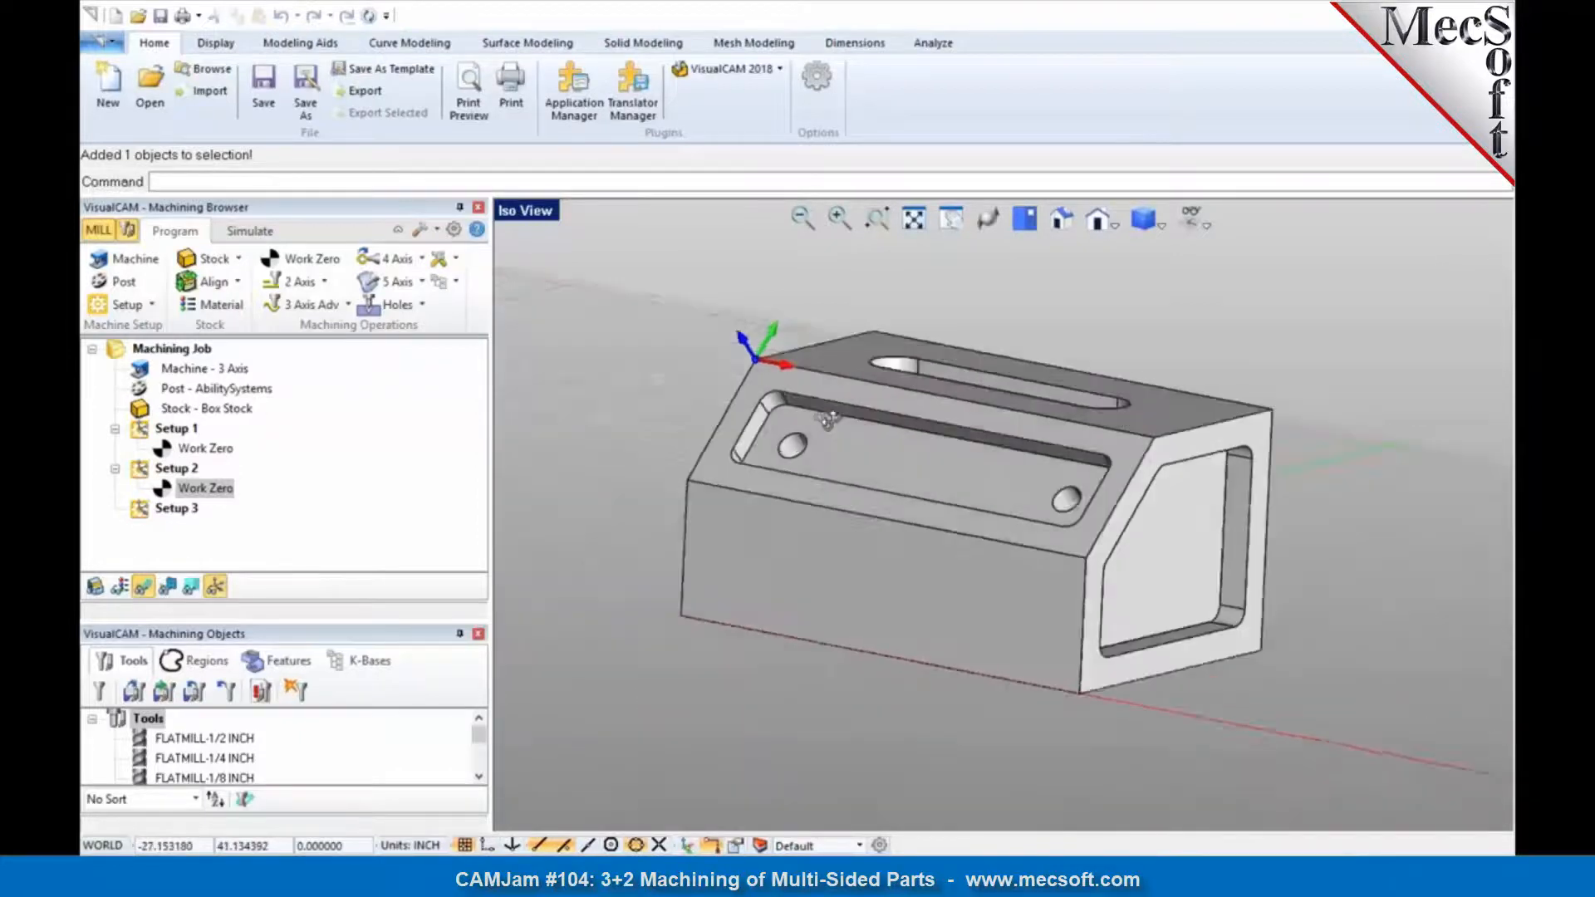
{"action": "middle_click_drag", "start_coordinate": [828, 420], "coordinate": [823, 428]}
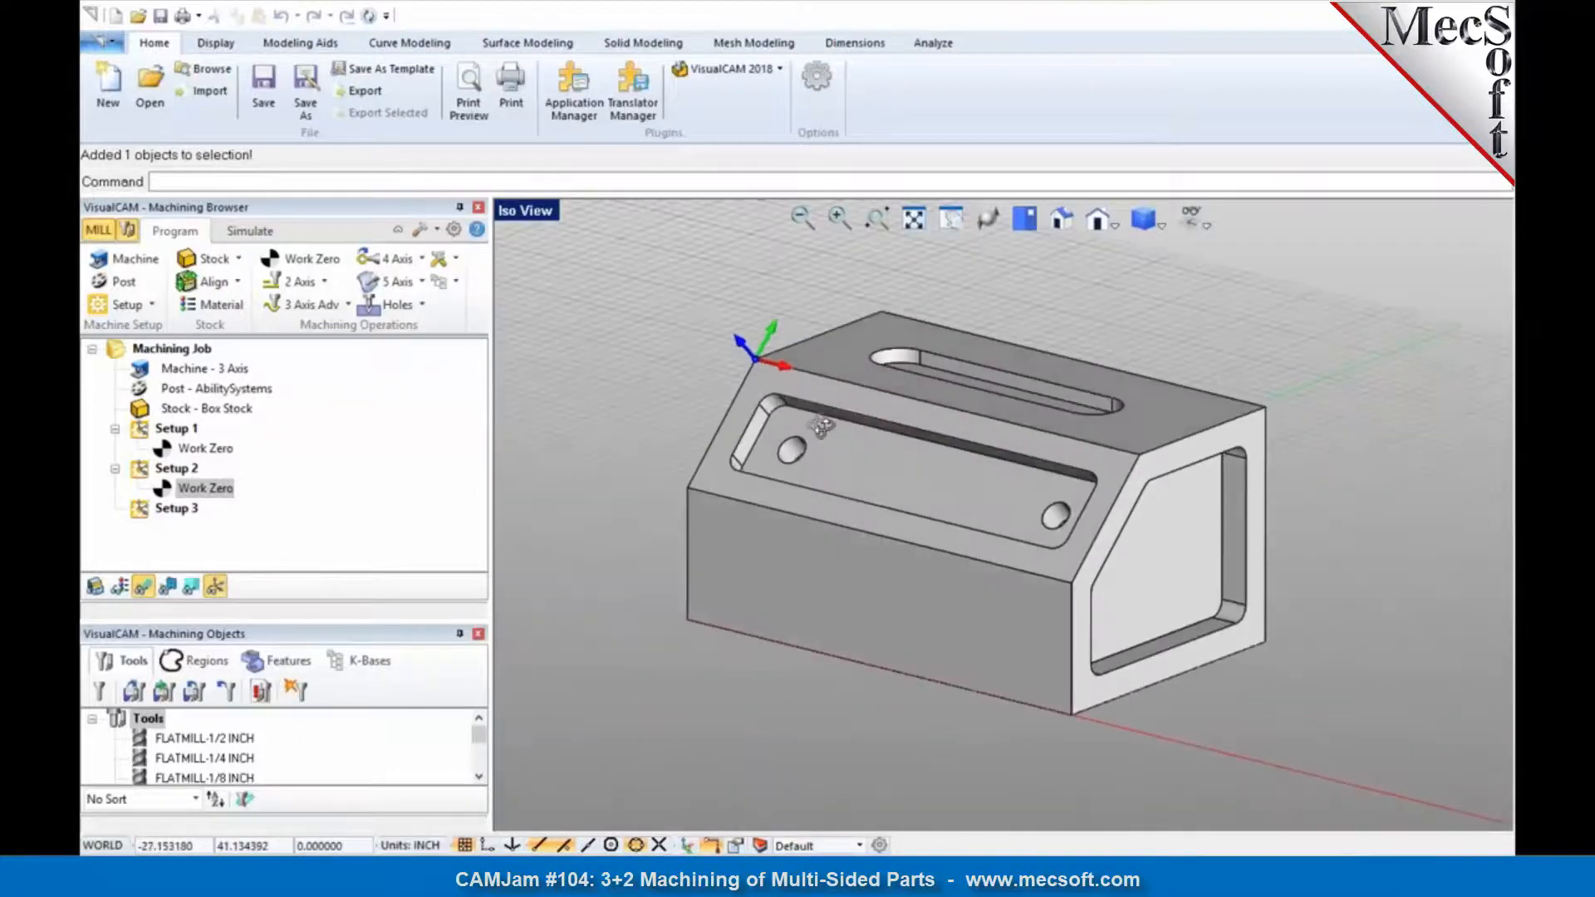
{"action": "left_click", "coordinate": [189, 512]}
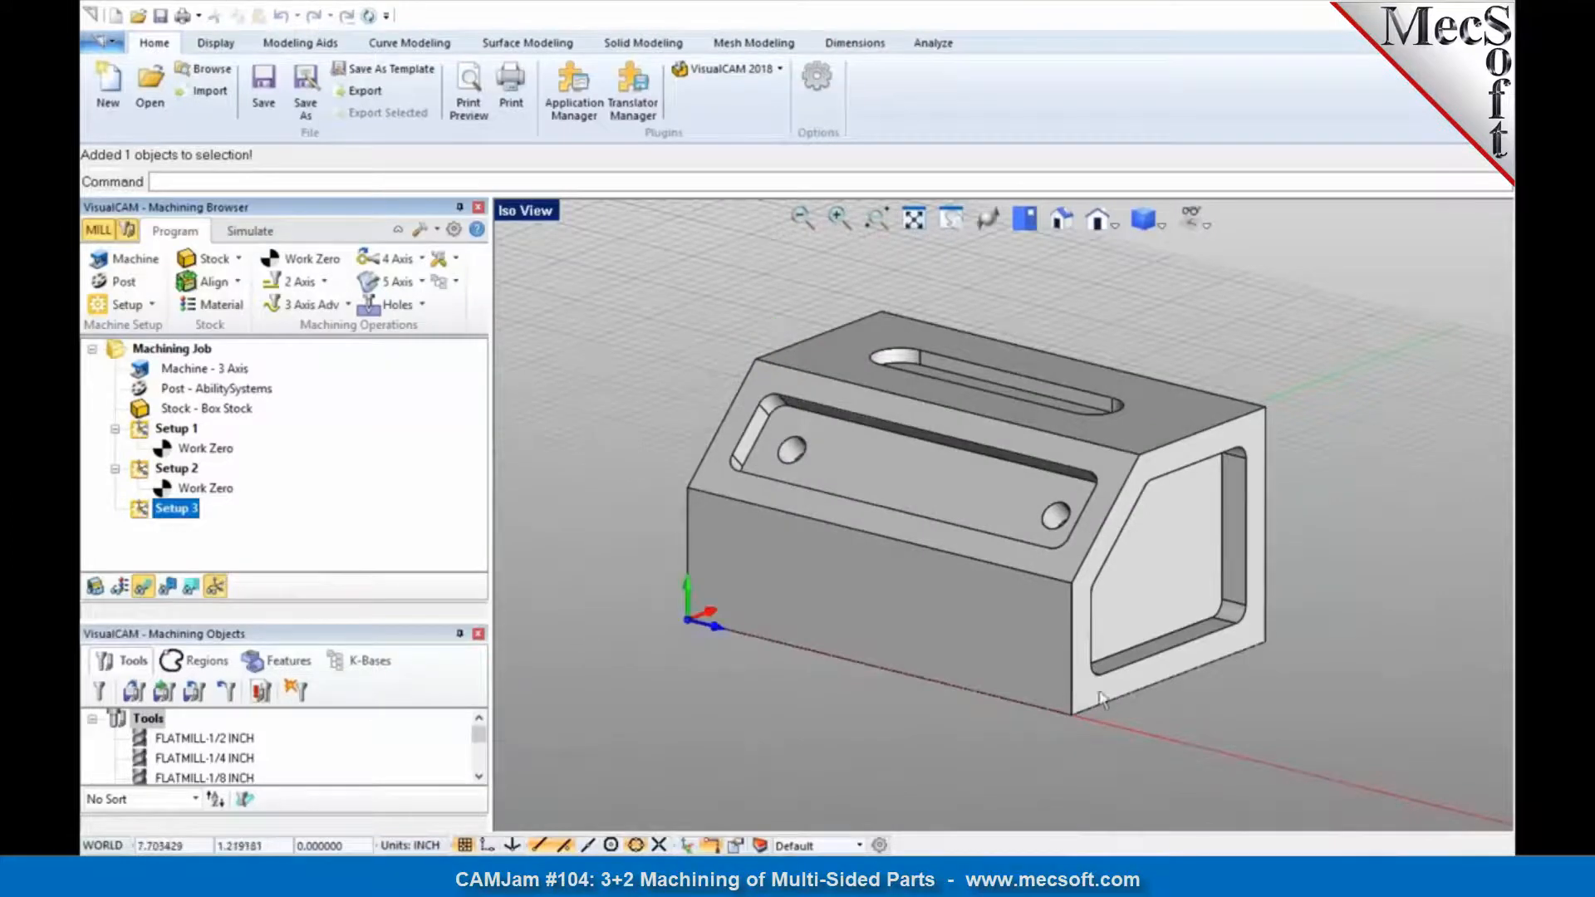
{"action": "left_click", "coordinate": [314, 260]}
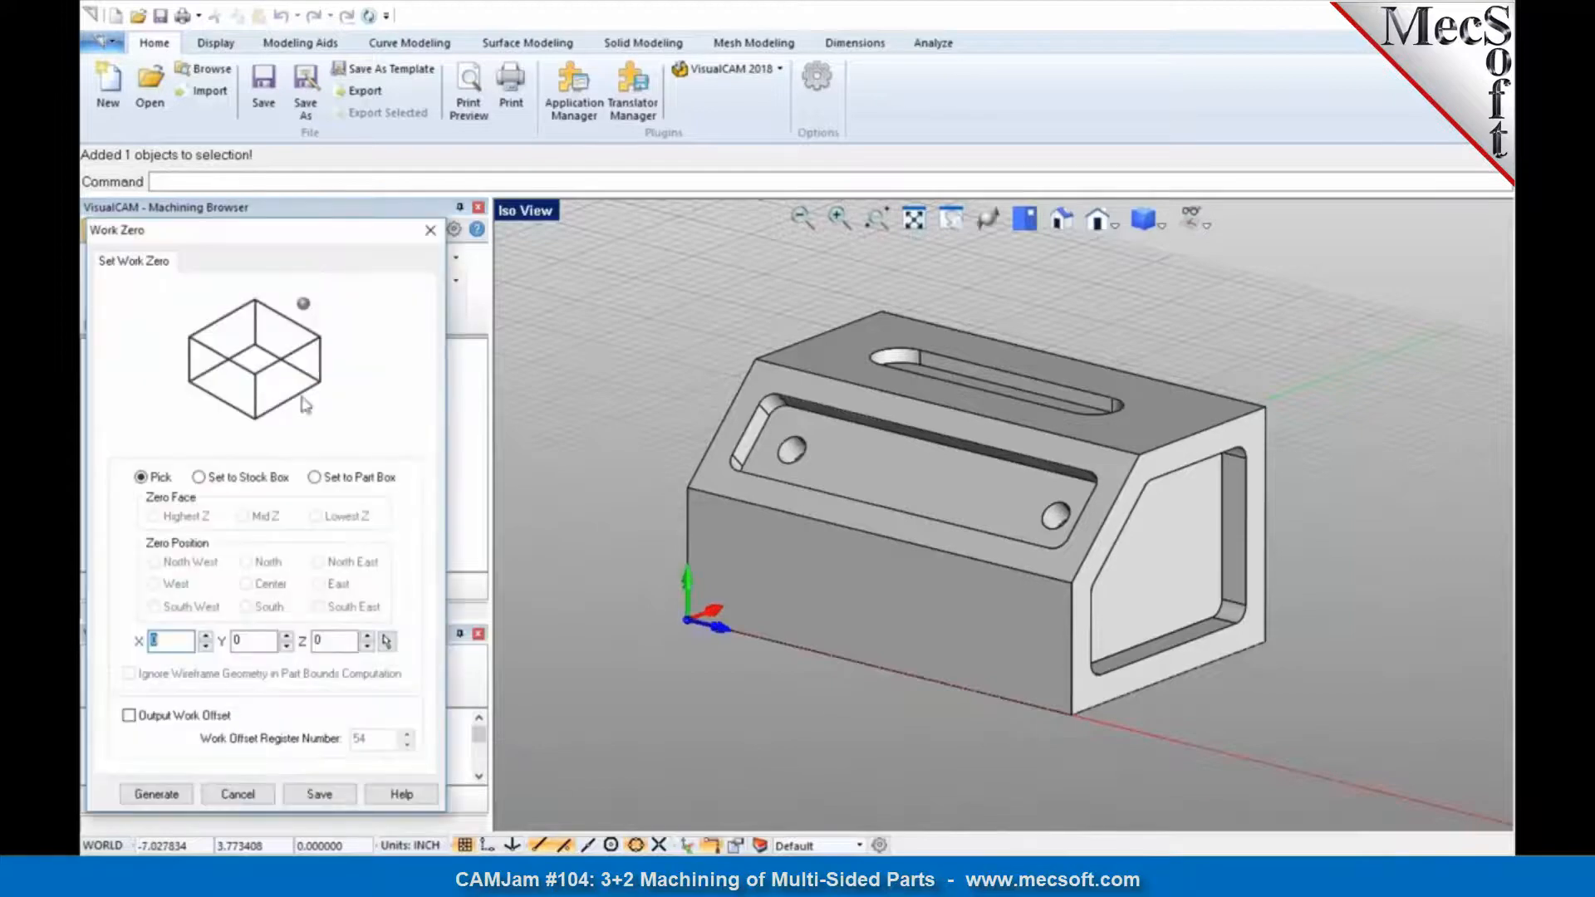
{"action": "left_click", "coordinate": [250, 480]}
{"action": "left_click", "coordinate": [198, 609]}
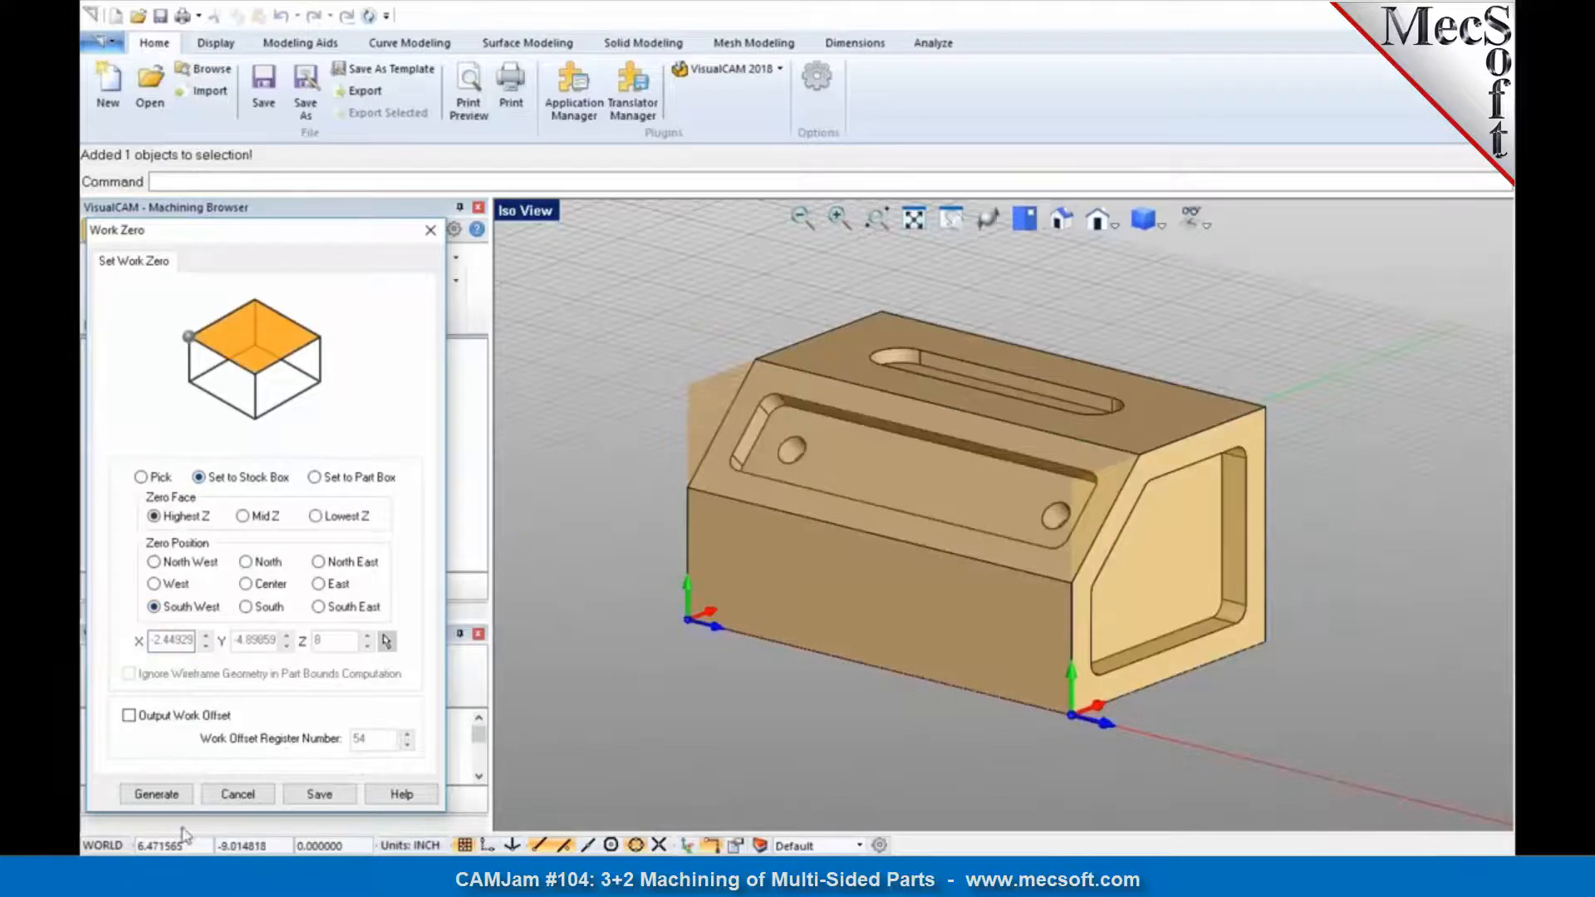
{"action": "left_click", "coordinate": [156, 794]}
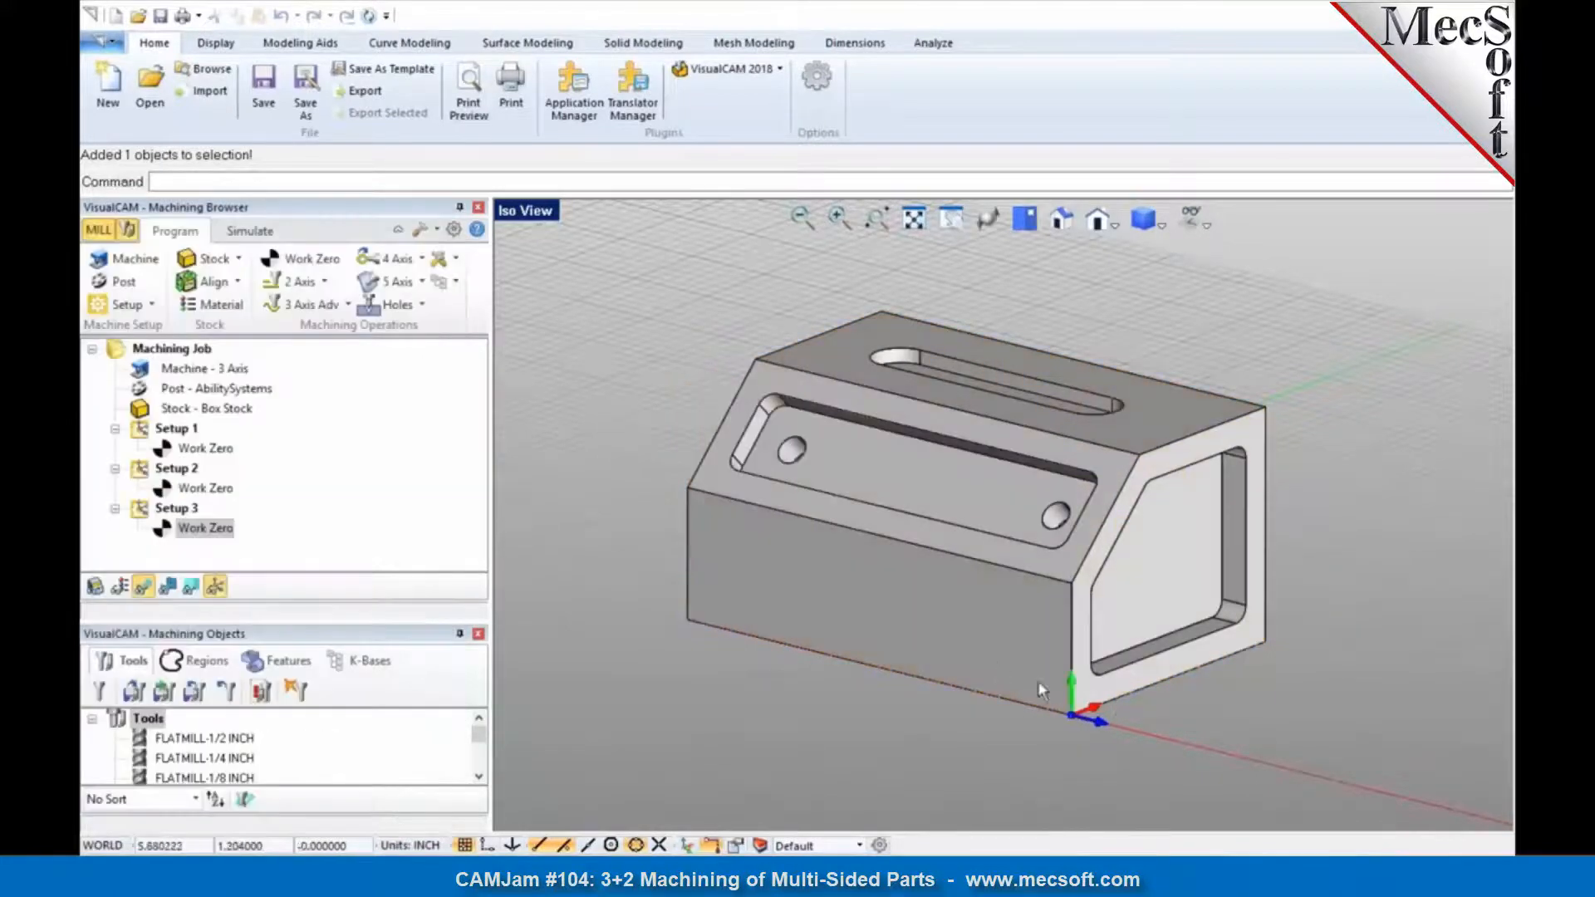
Step: Review the work zero origins of Setups 1, 2 and 3 against the faces they machine, and the available 2-axis operations
{"action": "right_click_drag", "start_coordinate": [1075, 688], "coordinate": [964, 648]}
{"action": "scroll", "coordinate": [967, 654], "scroll_direction": "down", "scroll_amount": 4}
{"action": "scroll", "coordinate": [962, 389], "scroll_direction": "up", "scroll_amount": 7}
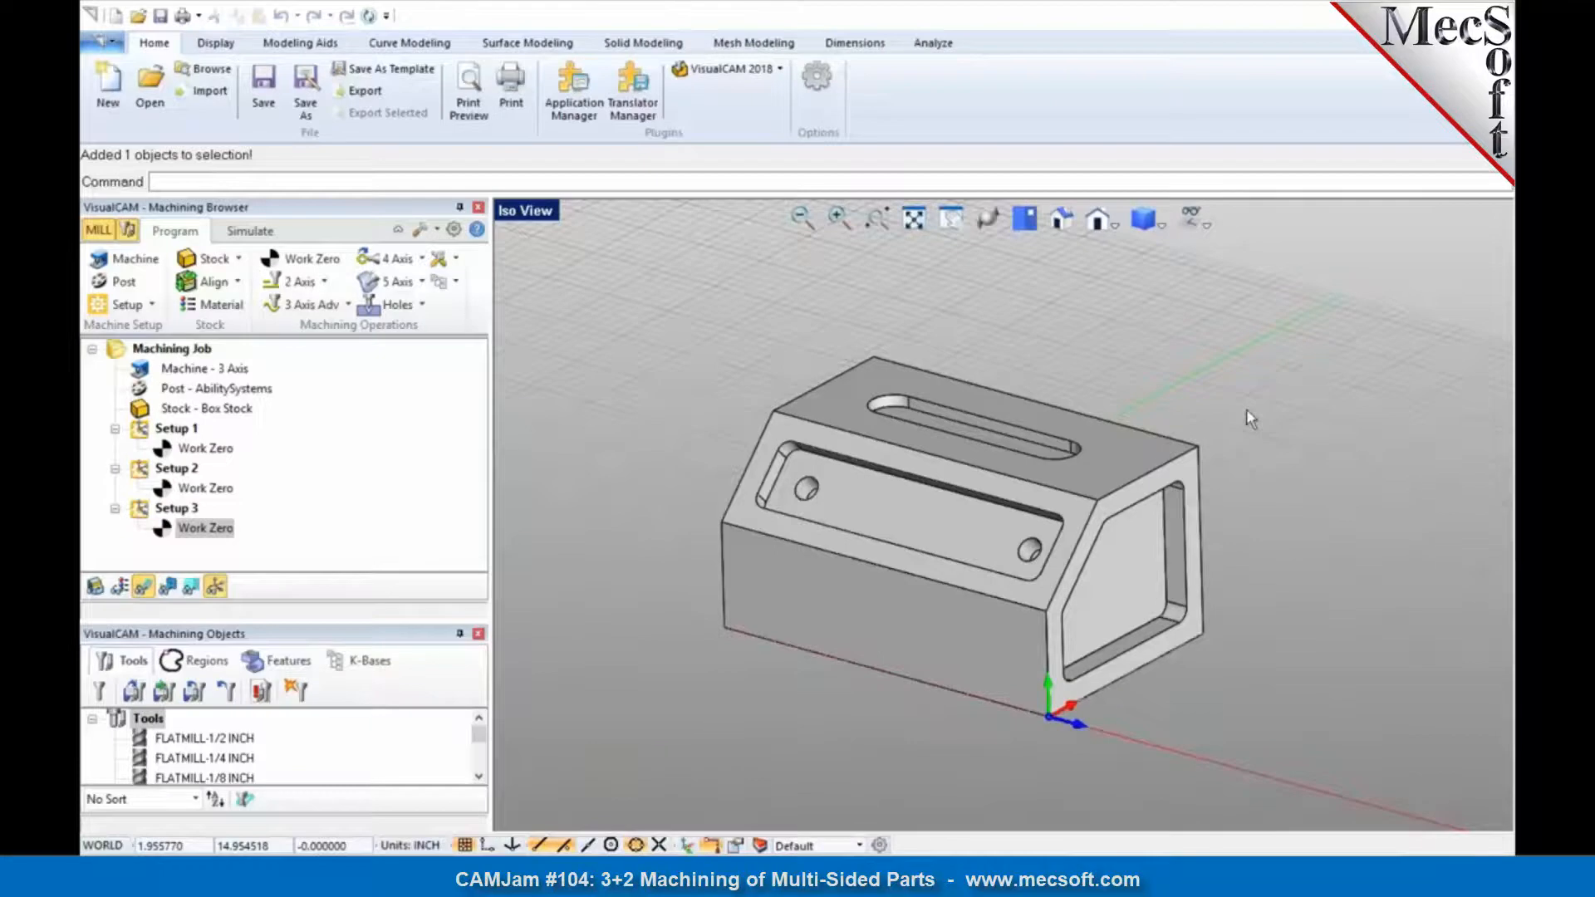
{"action": "left_click", "coordinate": [171, 448]}
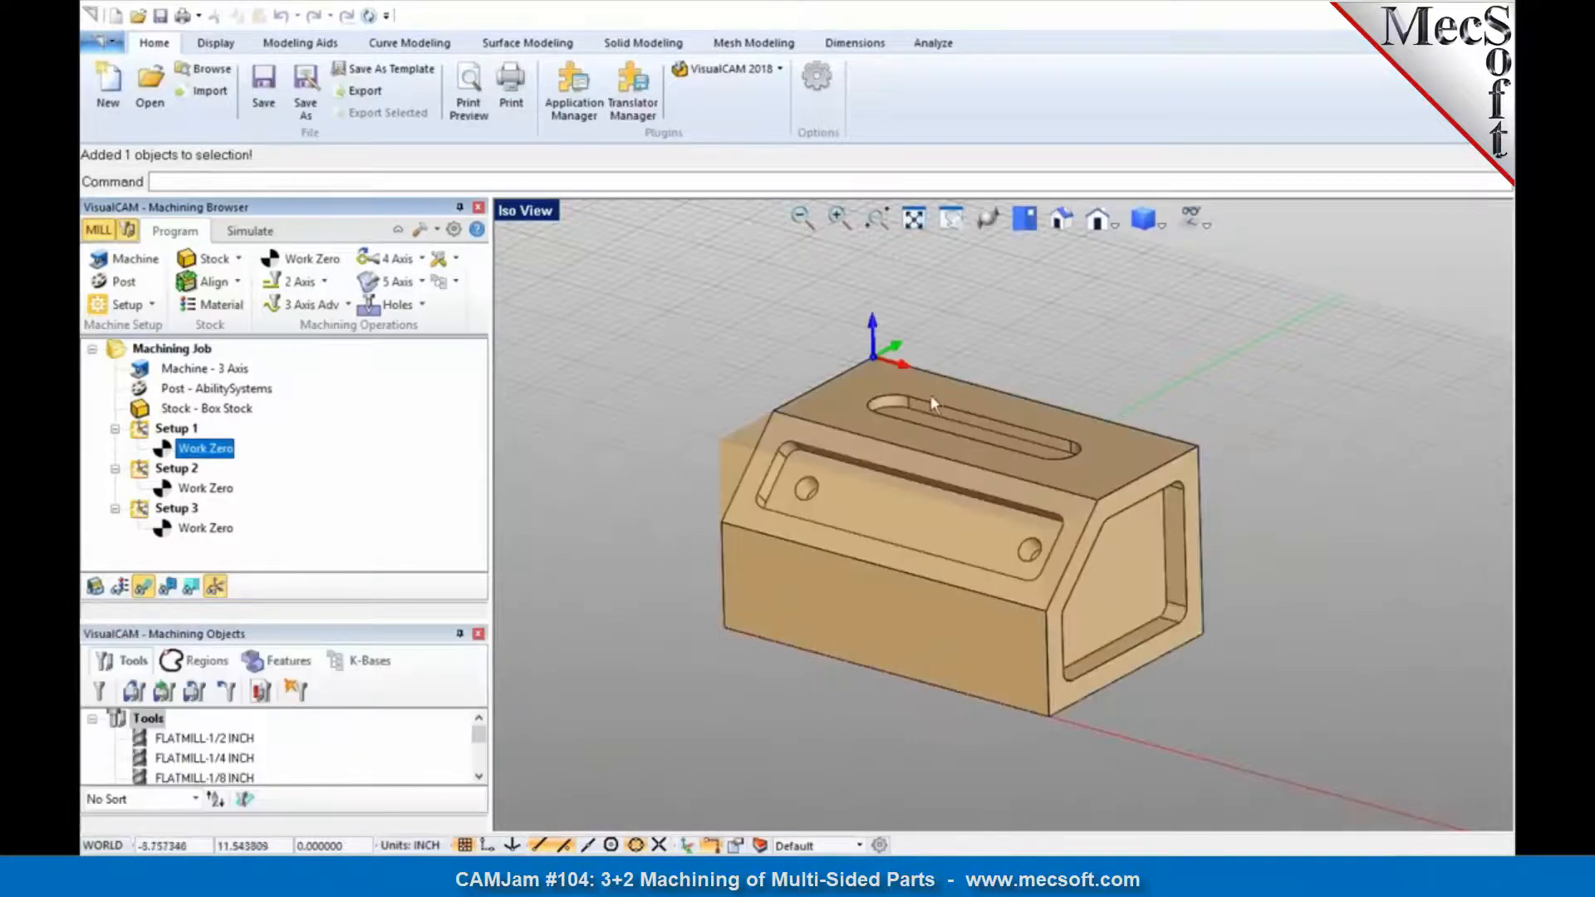
{"action": "left_click", "coordinate": [326, 285]}
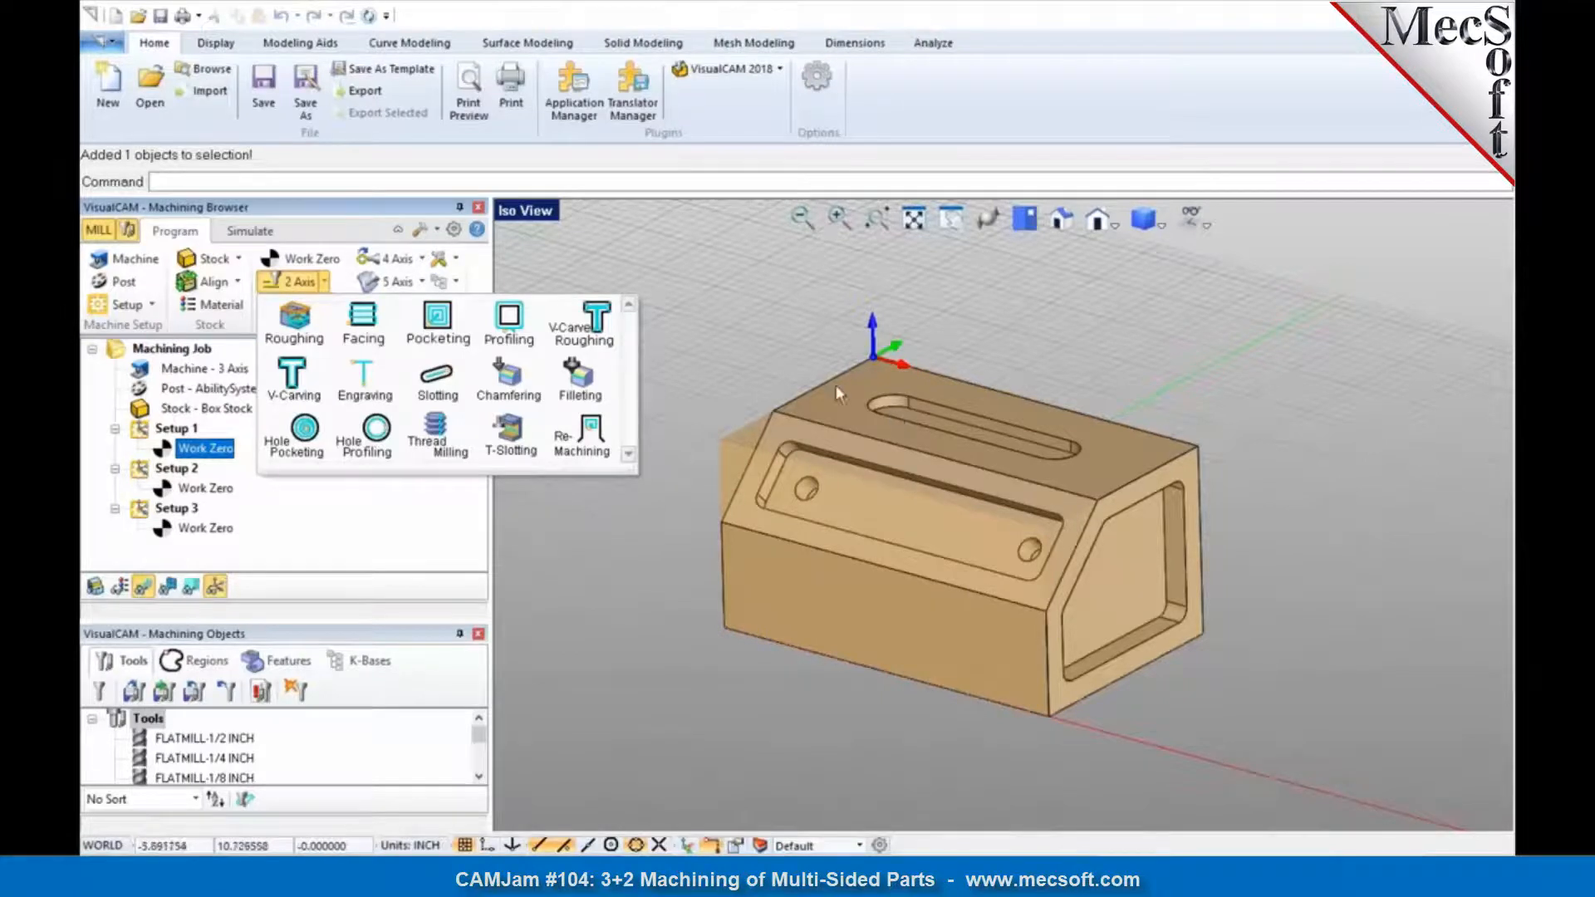
{"action": "left_click", "coordinate": [200, 490]}
{"action": "left_click", "coordinate": [199, 490]}
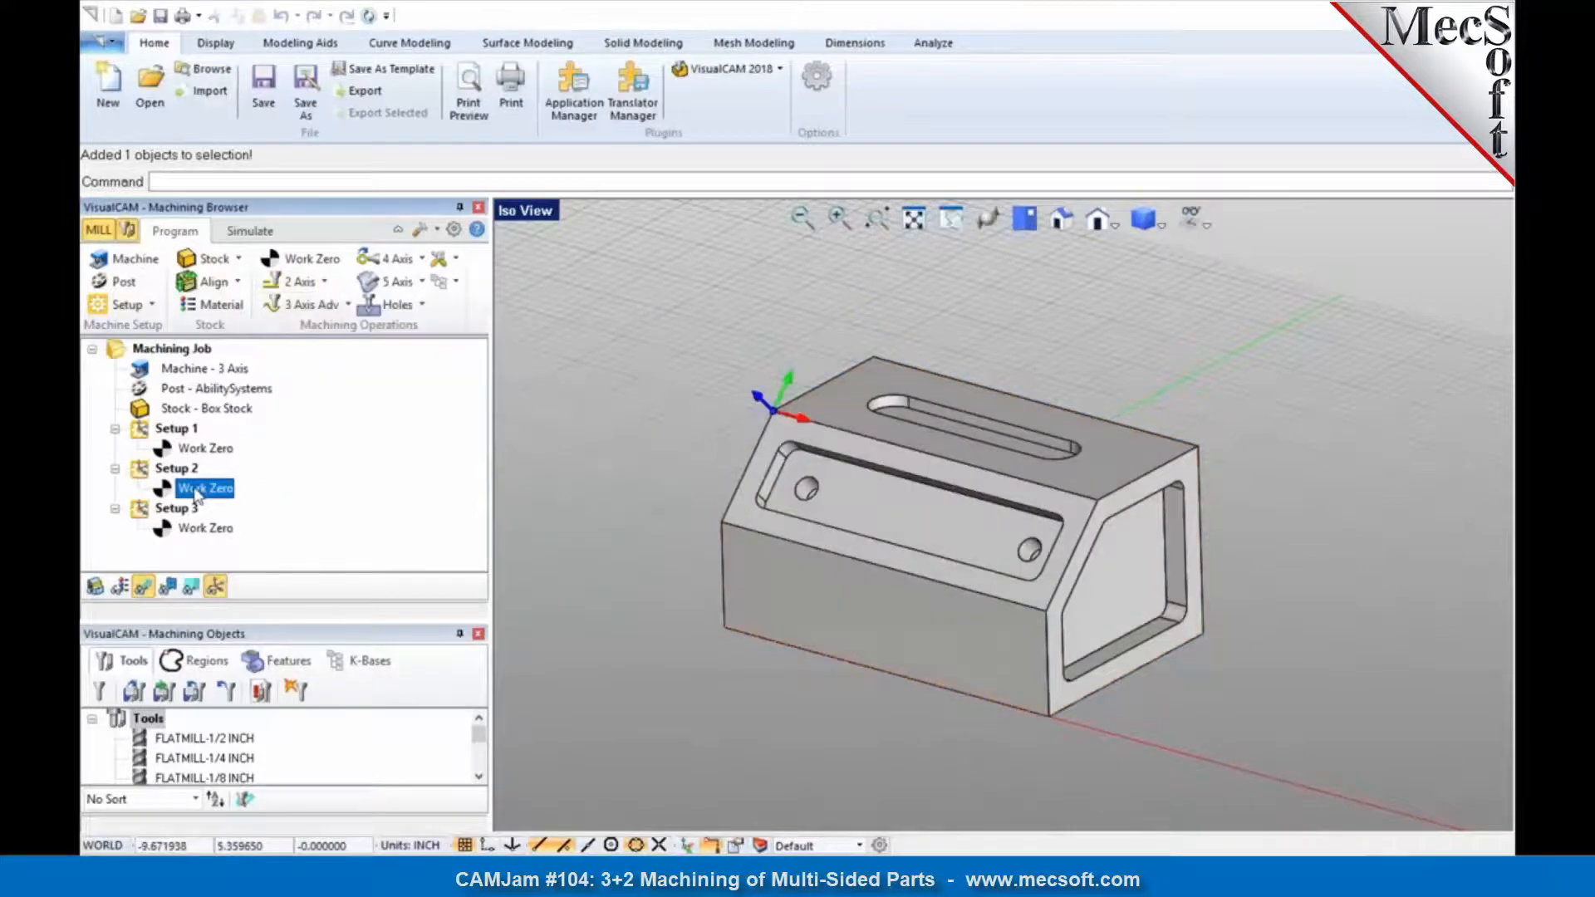
{"action": "left_click", "coordinate": [200, 530]}
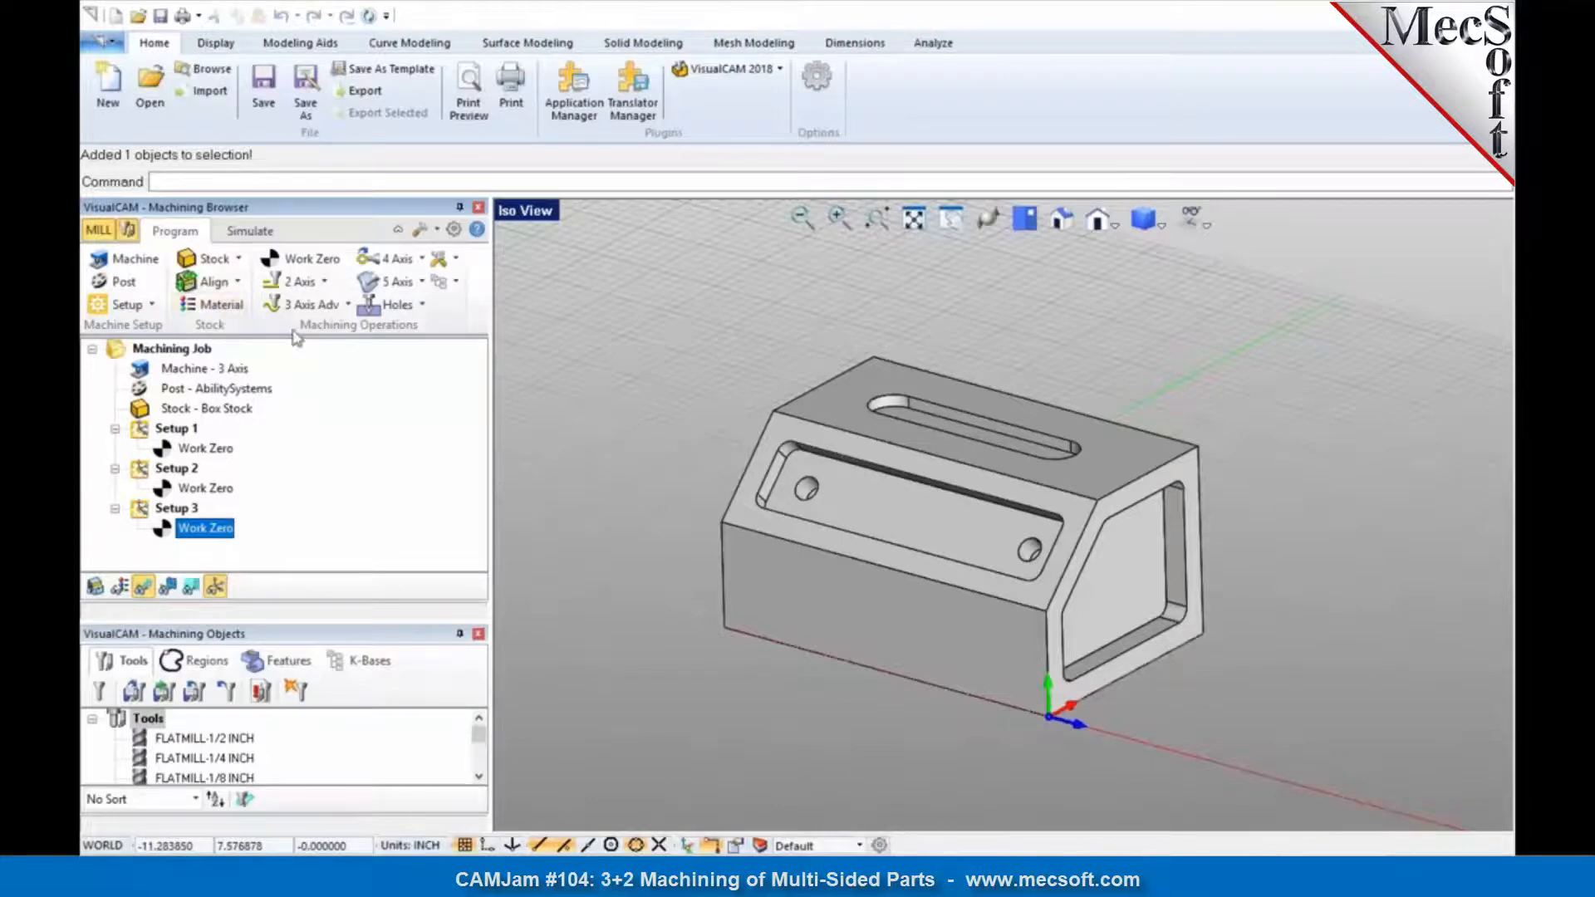
Step: Define the machine manually with 5 axes, keeping the part visible beside the machine setup
{"action": "left_click", "coordinate": [146, 262]}
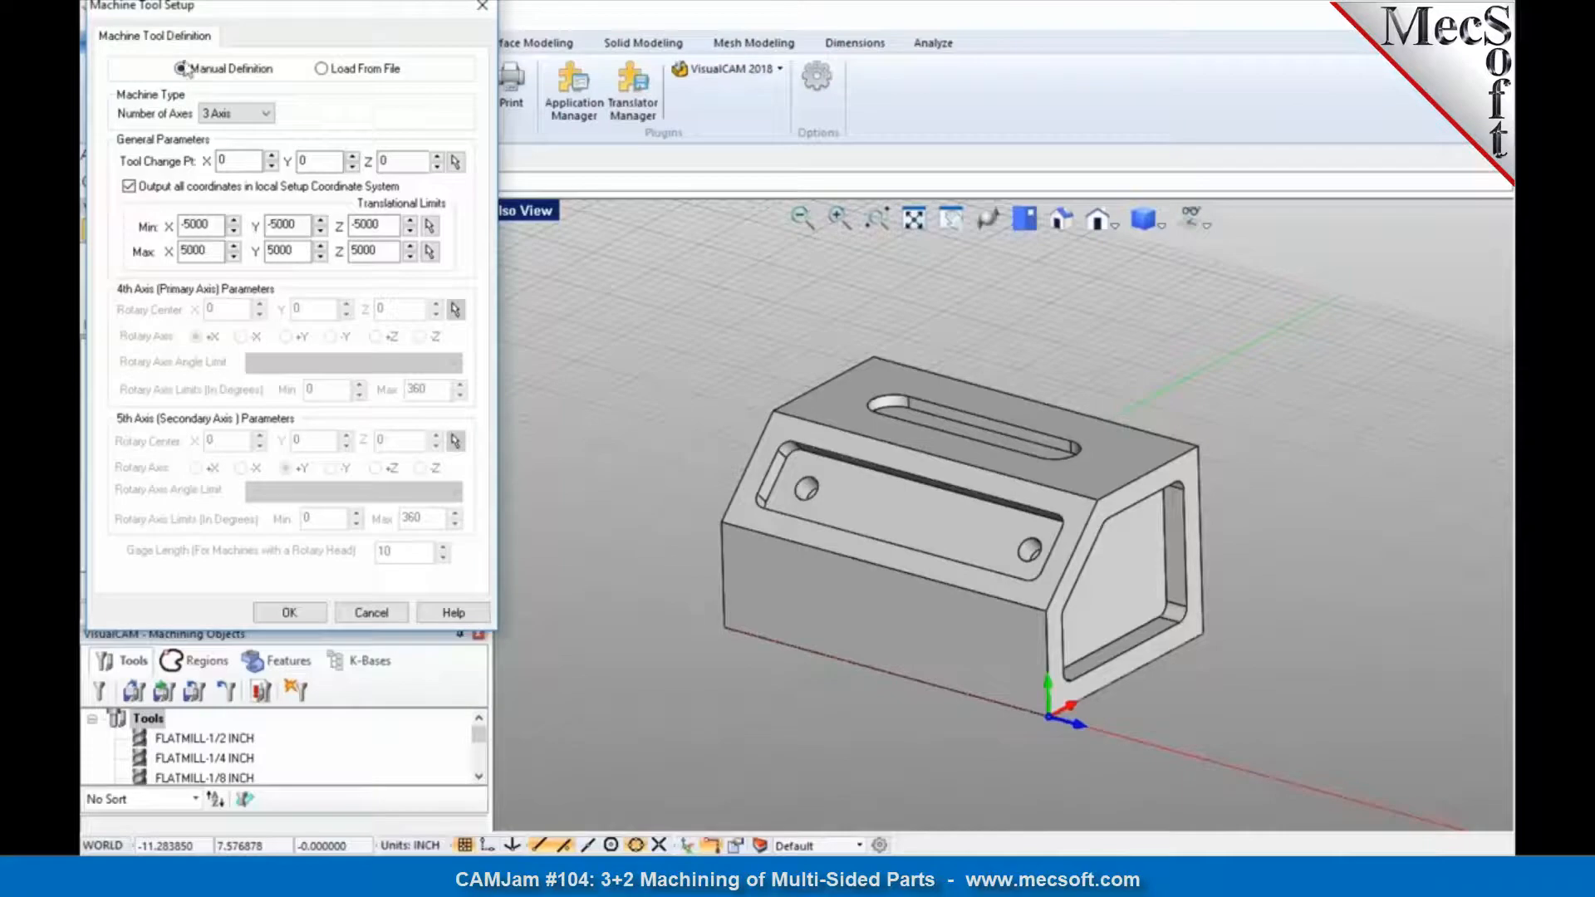
{"action": "left_click", "coordinate": [230, 114]}
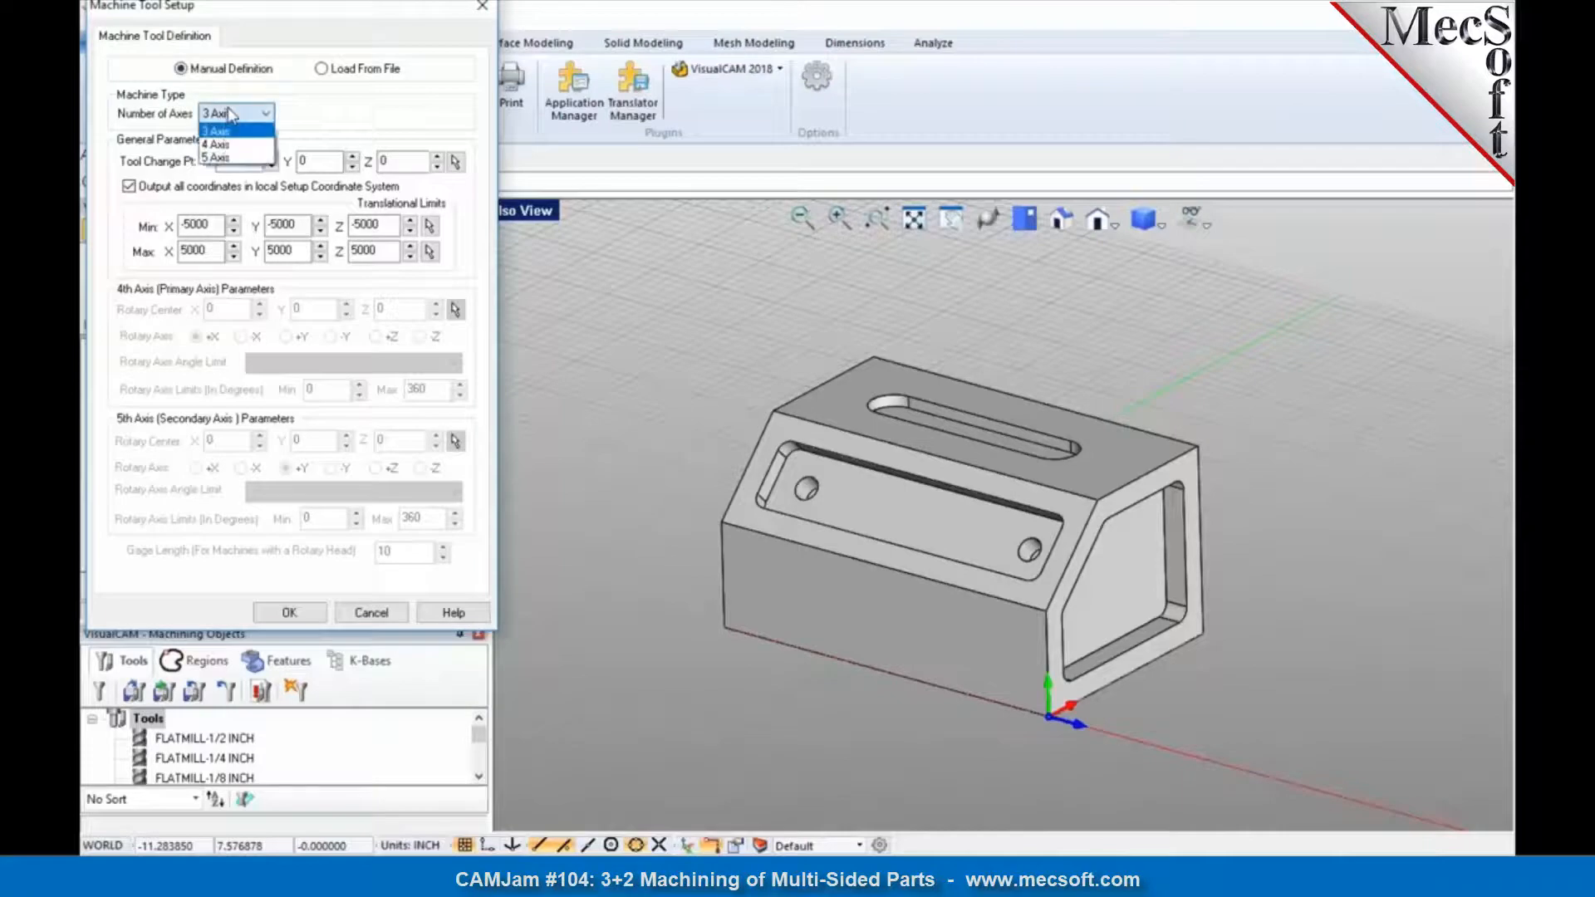
{"action": "left_click", "coordinate": [242, 9]}
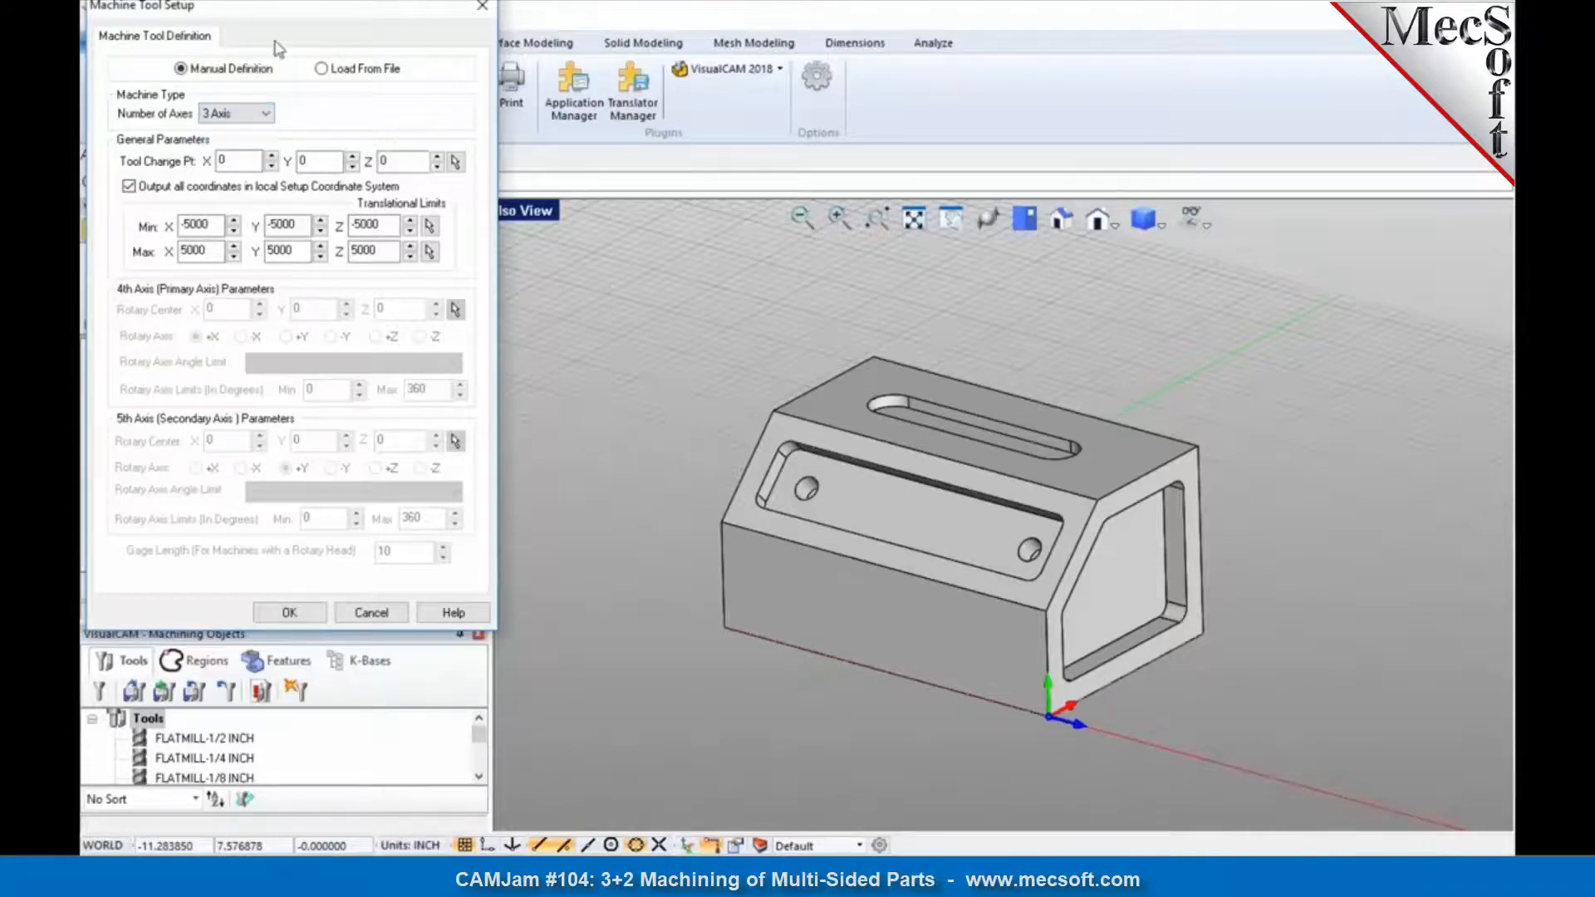
{"action": "left_click_drag", "start_coordinate": [266, 10], "coordinate": [482, 130]}
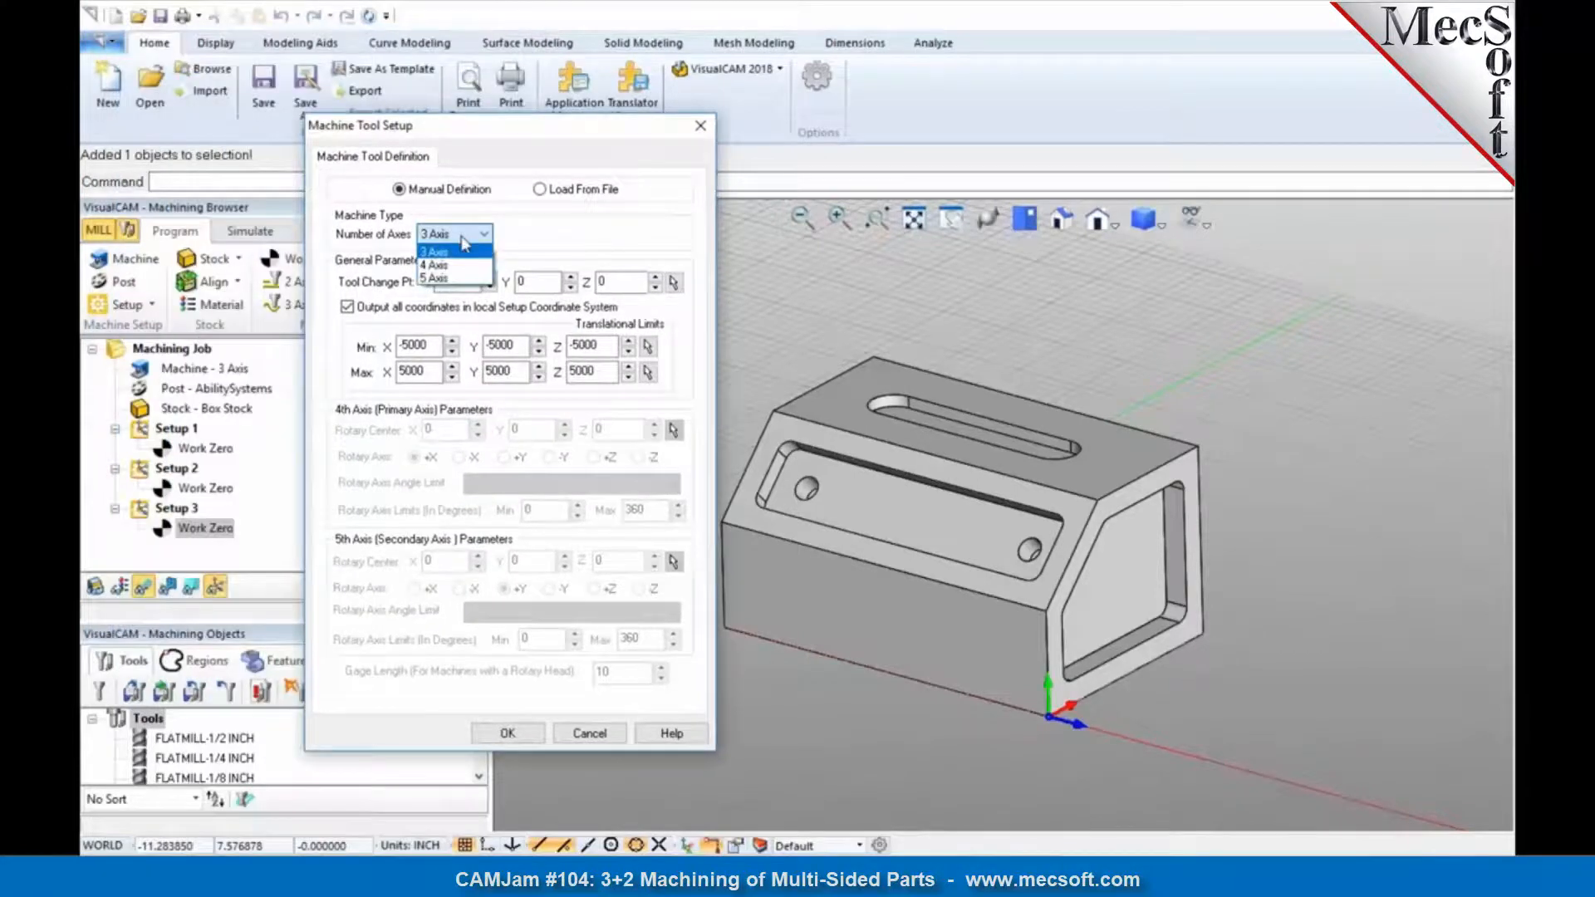
{"action": "left_click", "coordinate": [449, 278]}
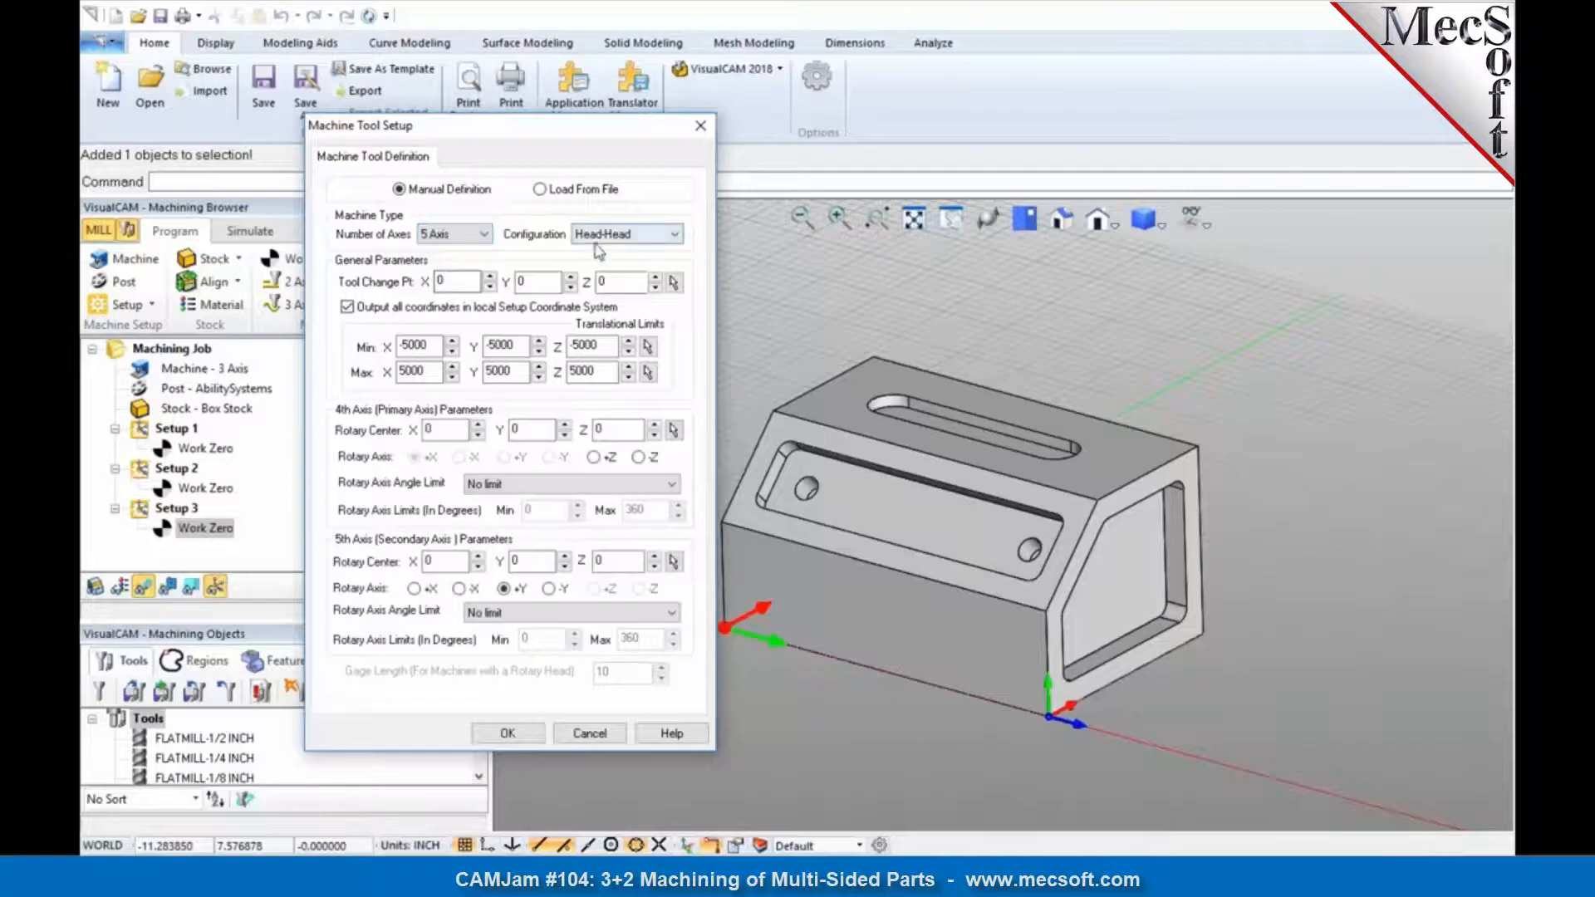
{"action": "left_click_drag", "start_coordinate": [588, 131], "coordinate": [468, 146]}
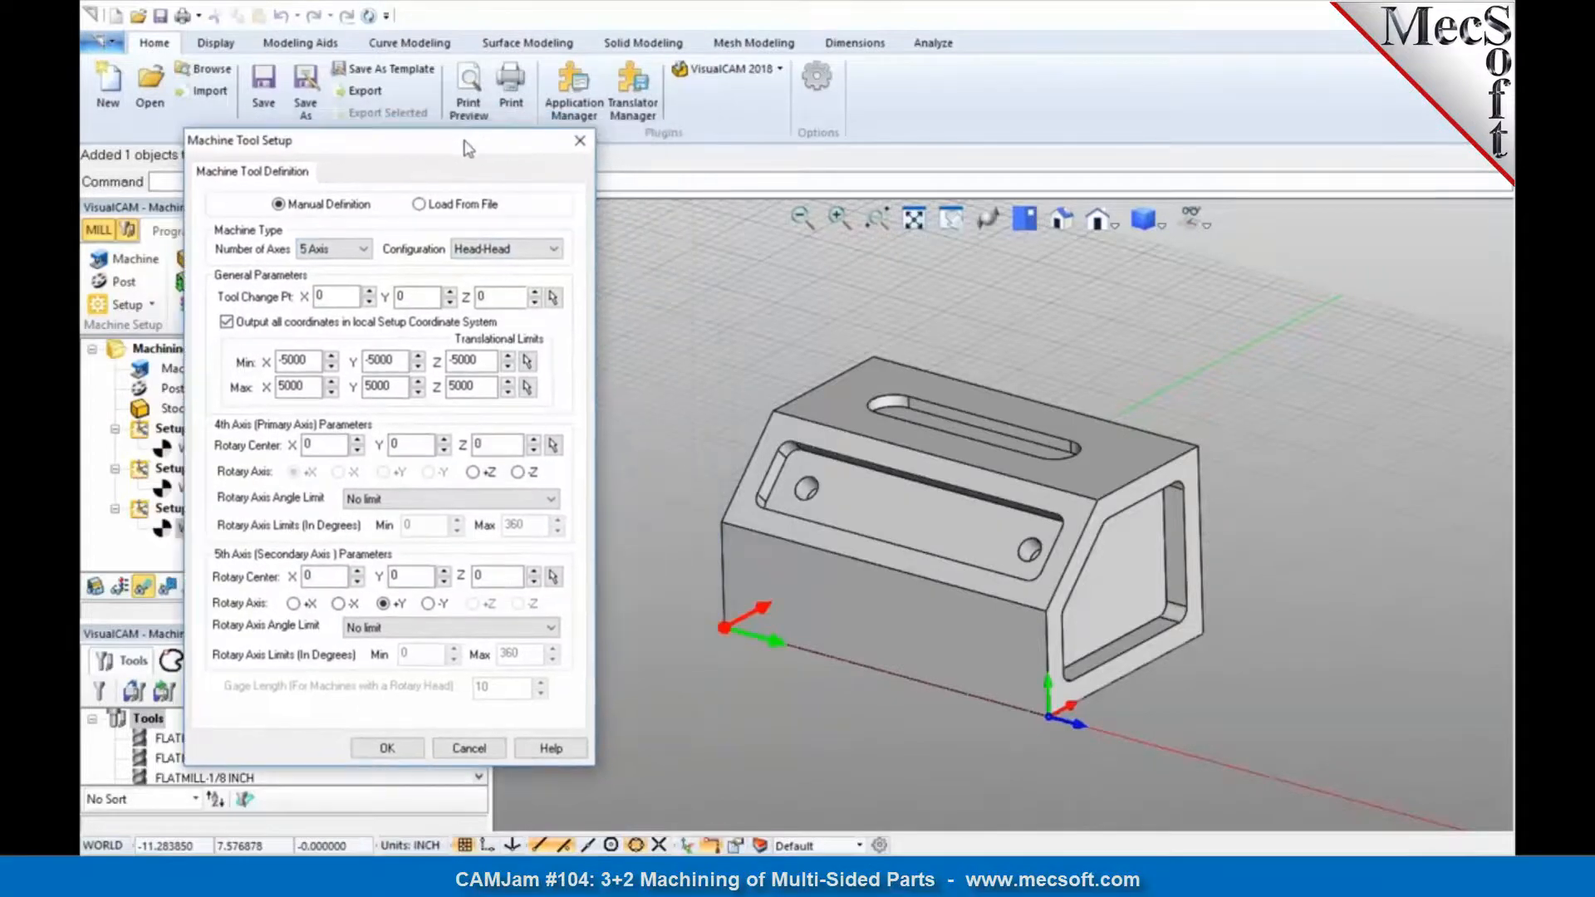
Step: Configure the 5-axis machine as Table-Table with the secondary rotary axis along +Z, and accept the machine setup
{"action": "left_click", "coordinate": [486, 251]}
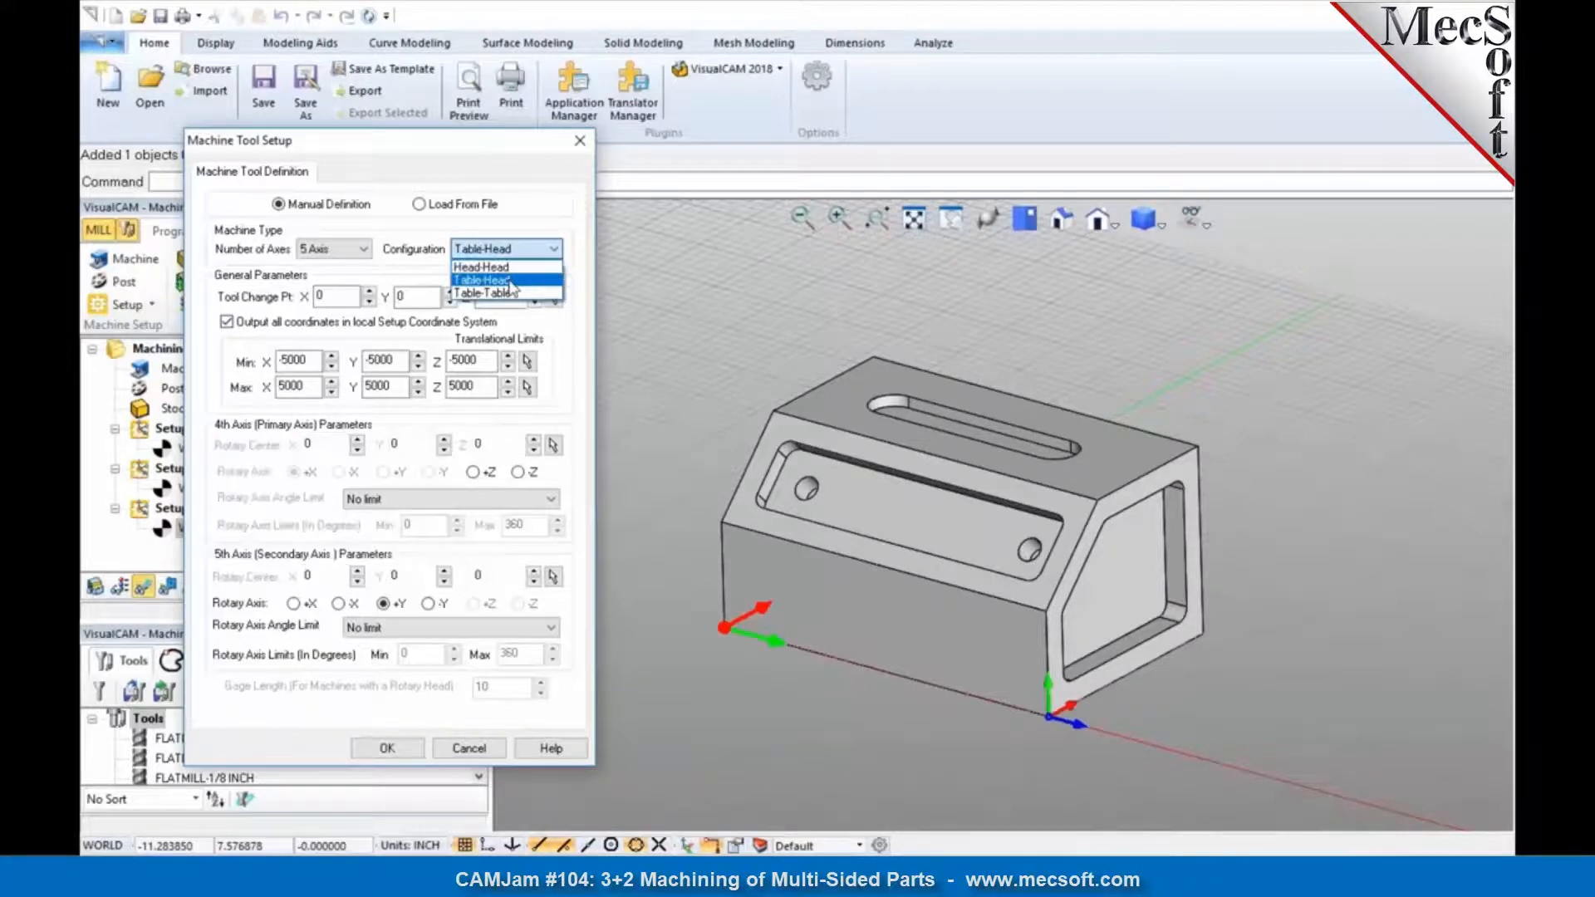
{"action": "left_click", "coordinate": [510, 281]}
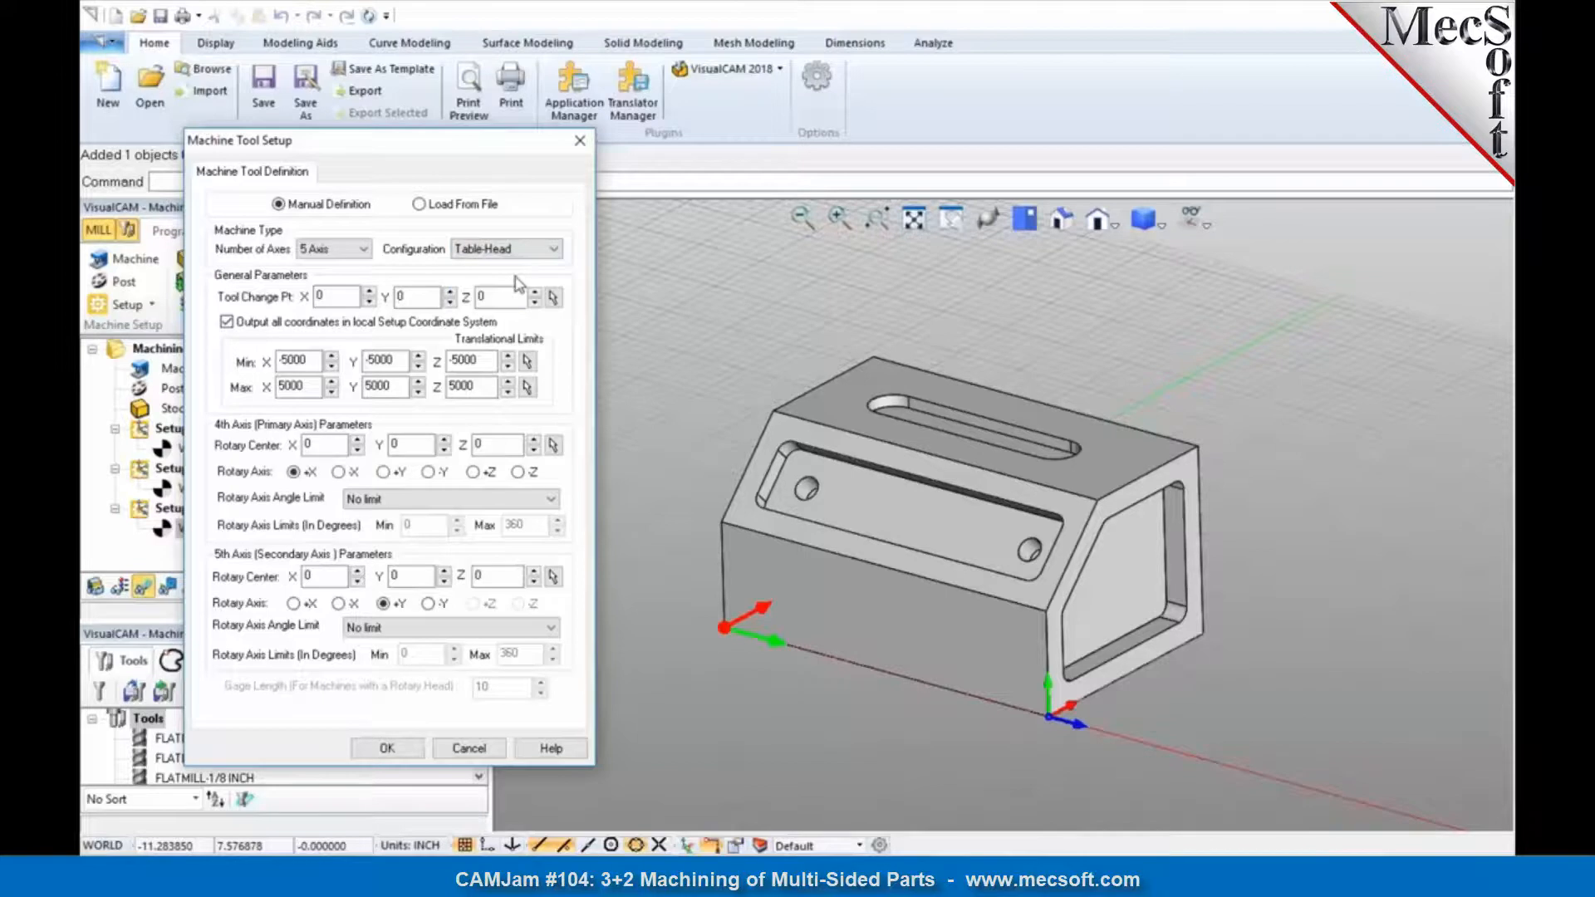
{"action": "left_click", "coordinate": [515, 249]}
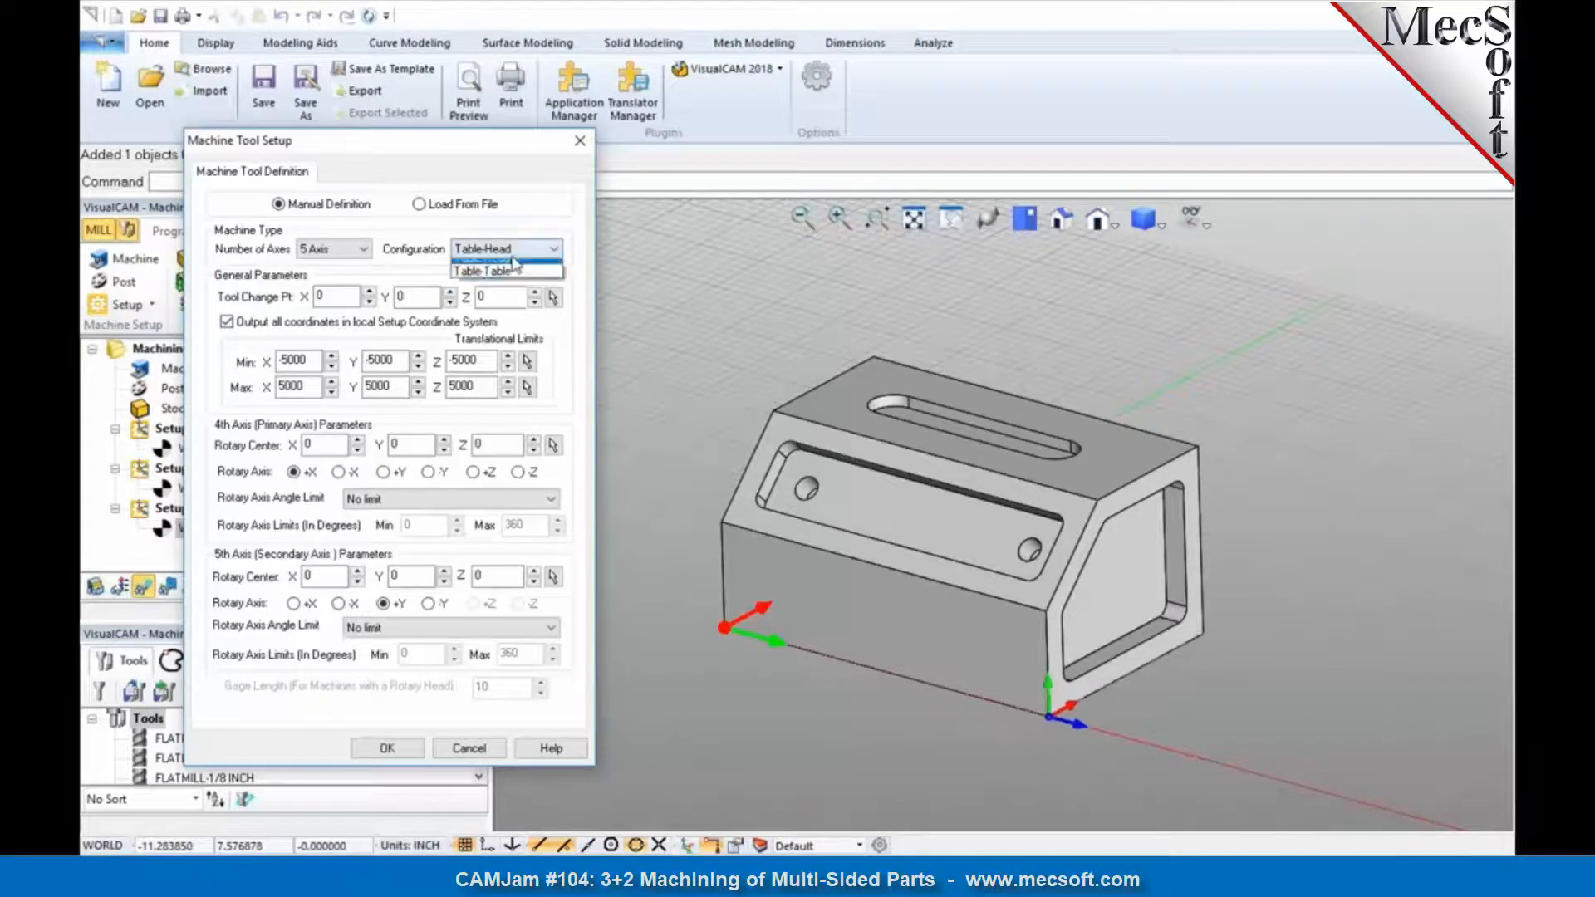
{"action": "left_click", "coordinate": [498, 295]}
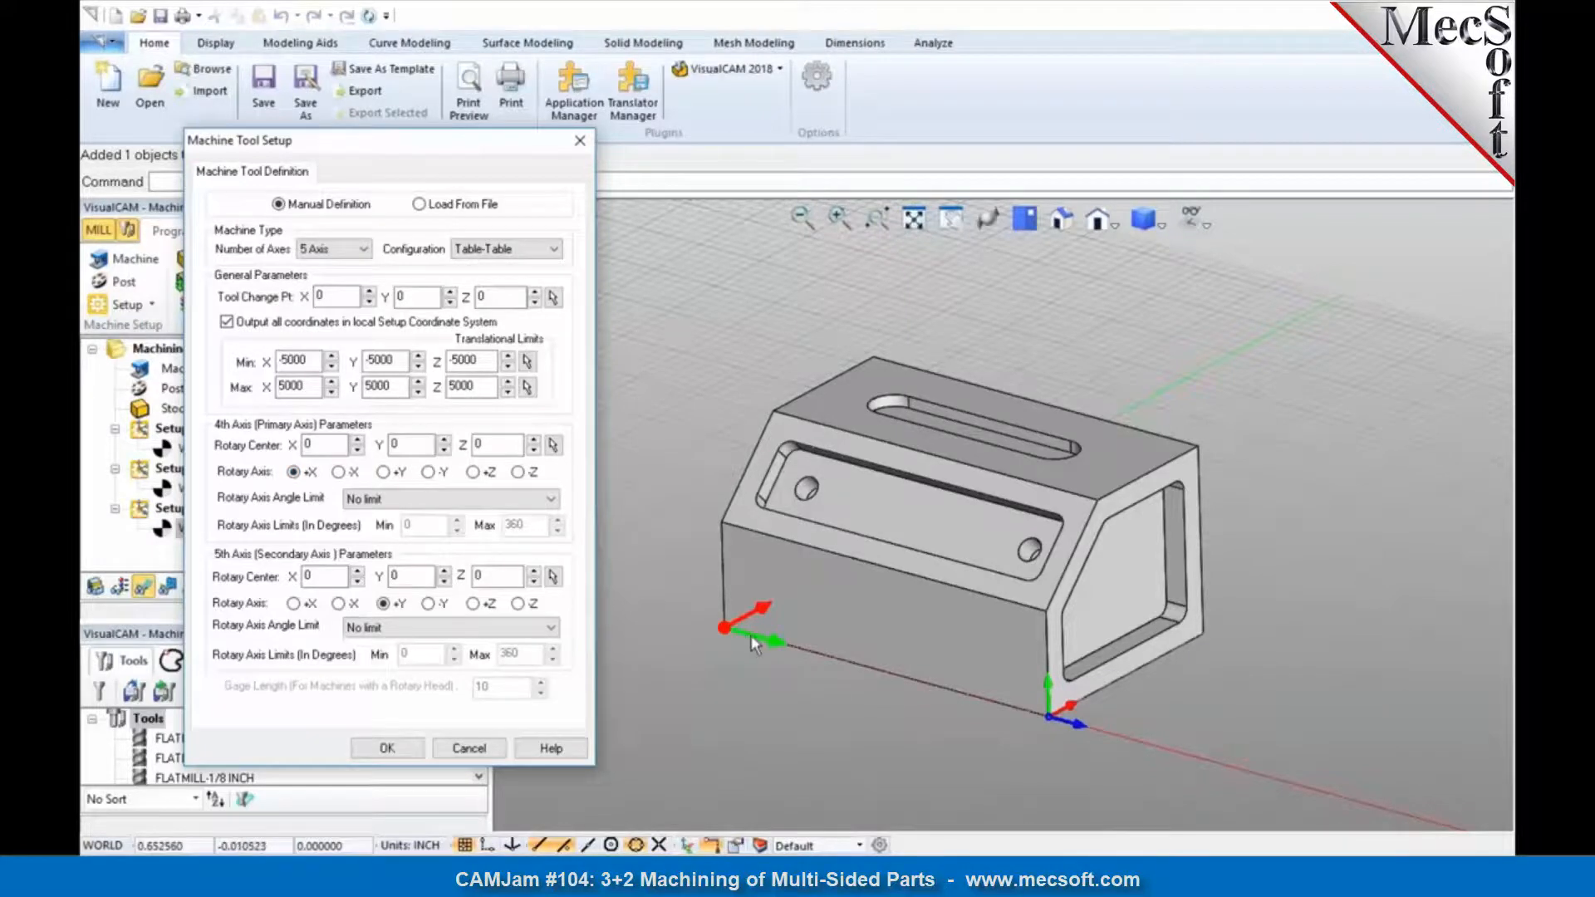
{"action": "left_click", "coordinate": [473, 604]}
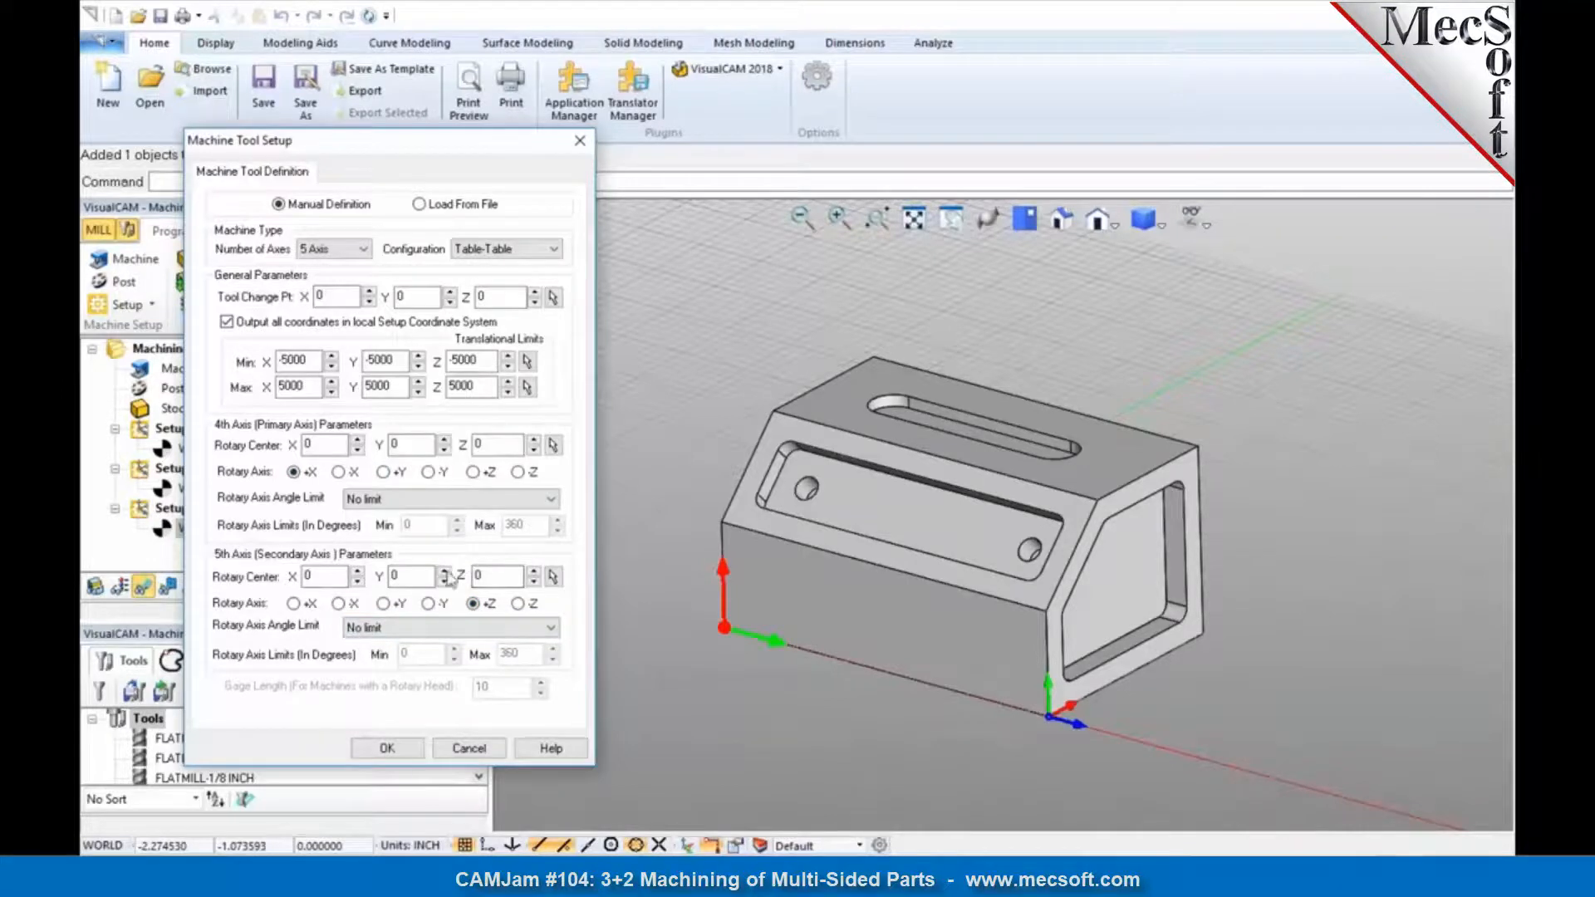
{"action": "left_click", "coordinate": [402, 752]}
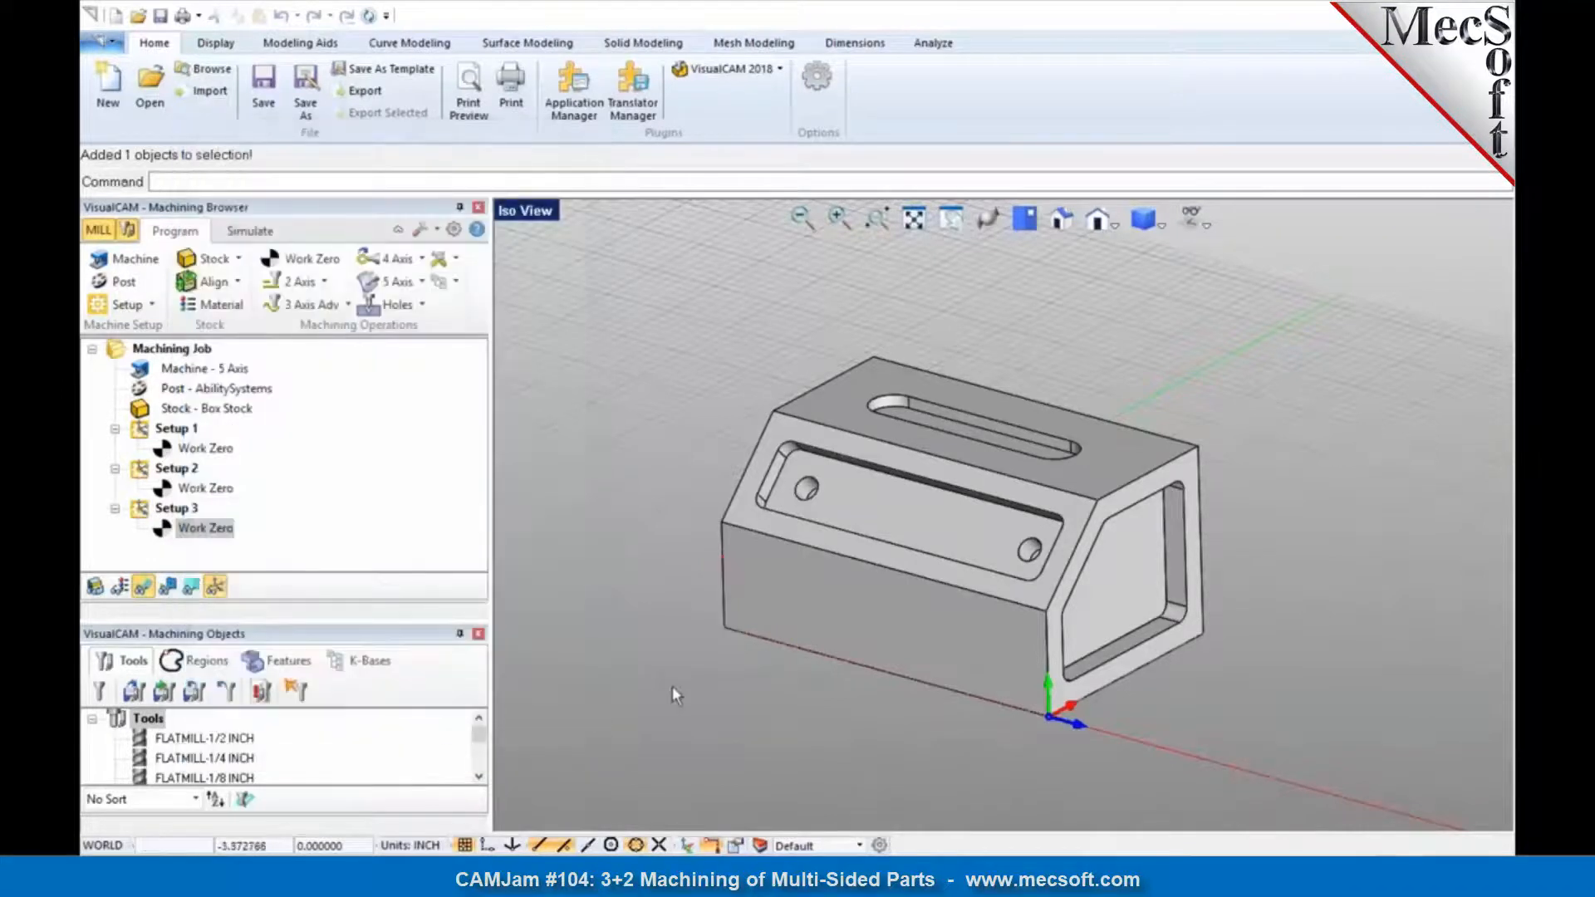
Step: Start a 2 1/2 Axis Pocketing operation after the work zero of Setup 1
{"action": "left_click", "coordinate": [208, 451]}
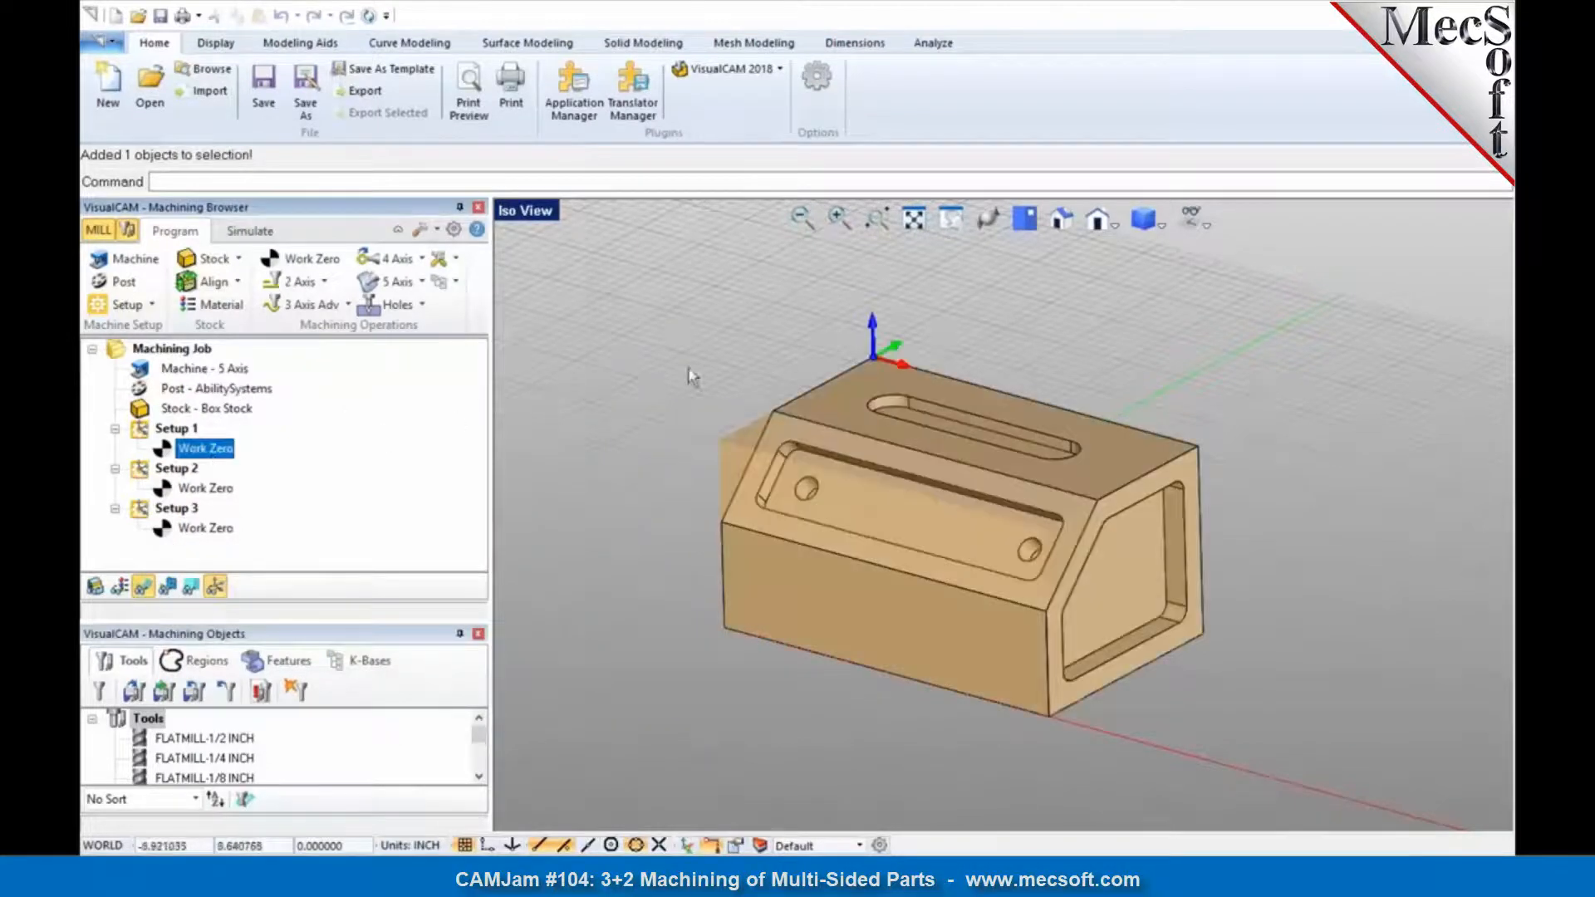
{"action": "left_click", "coordinate": [325, 282]}
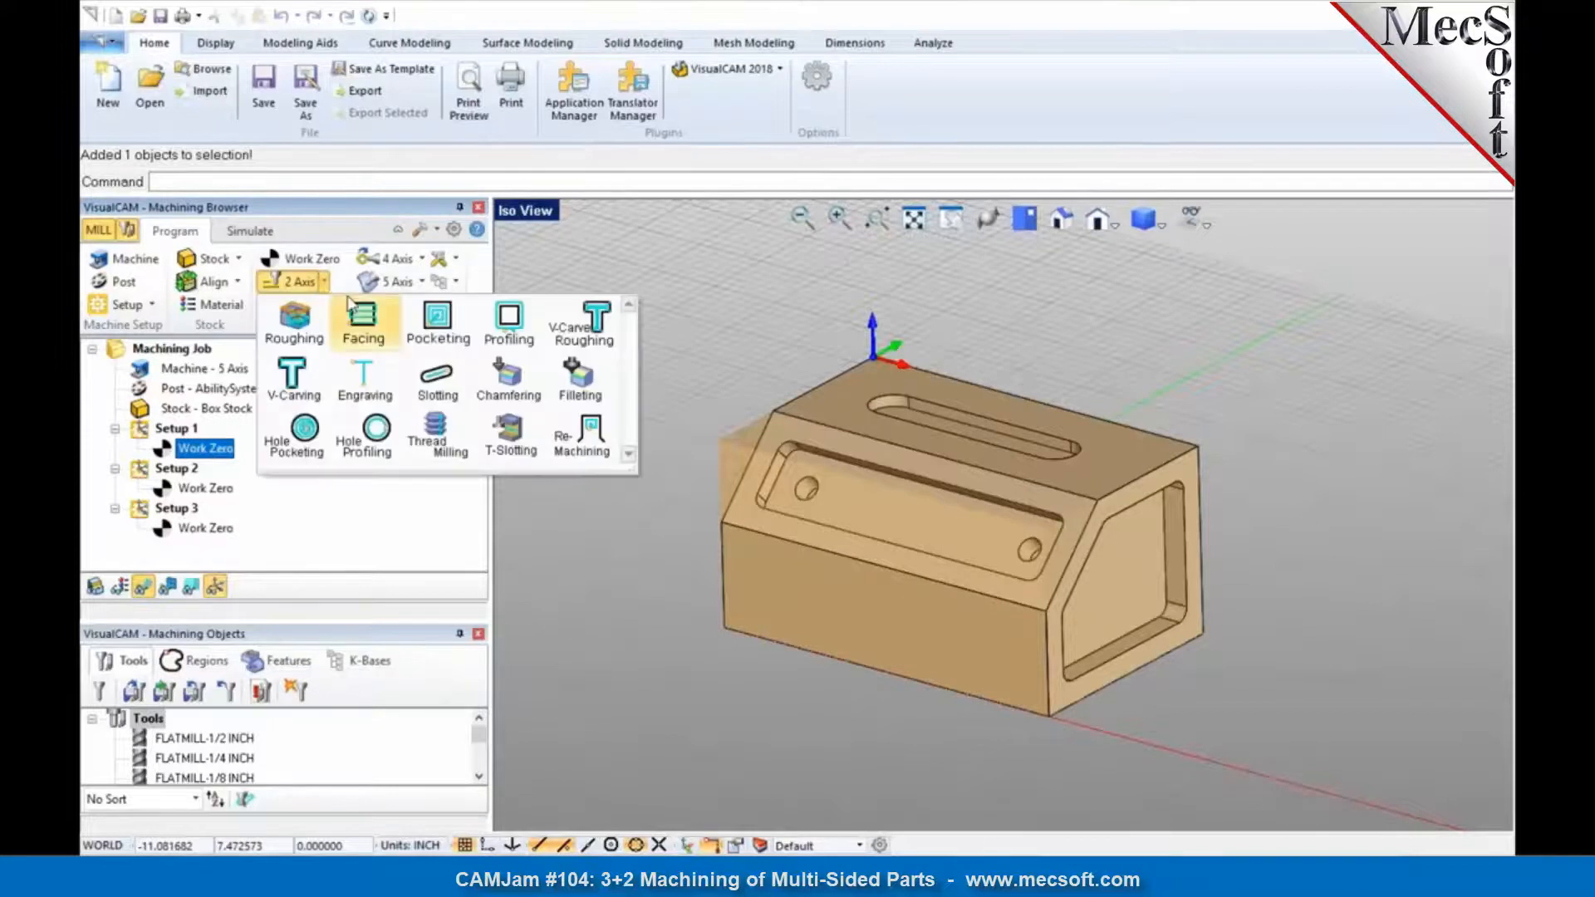
{"action": "left_click", "coordinate": [438, 319]}
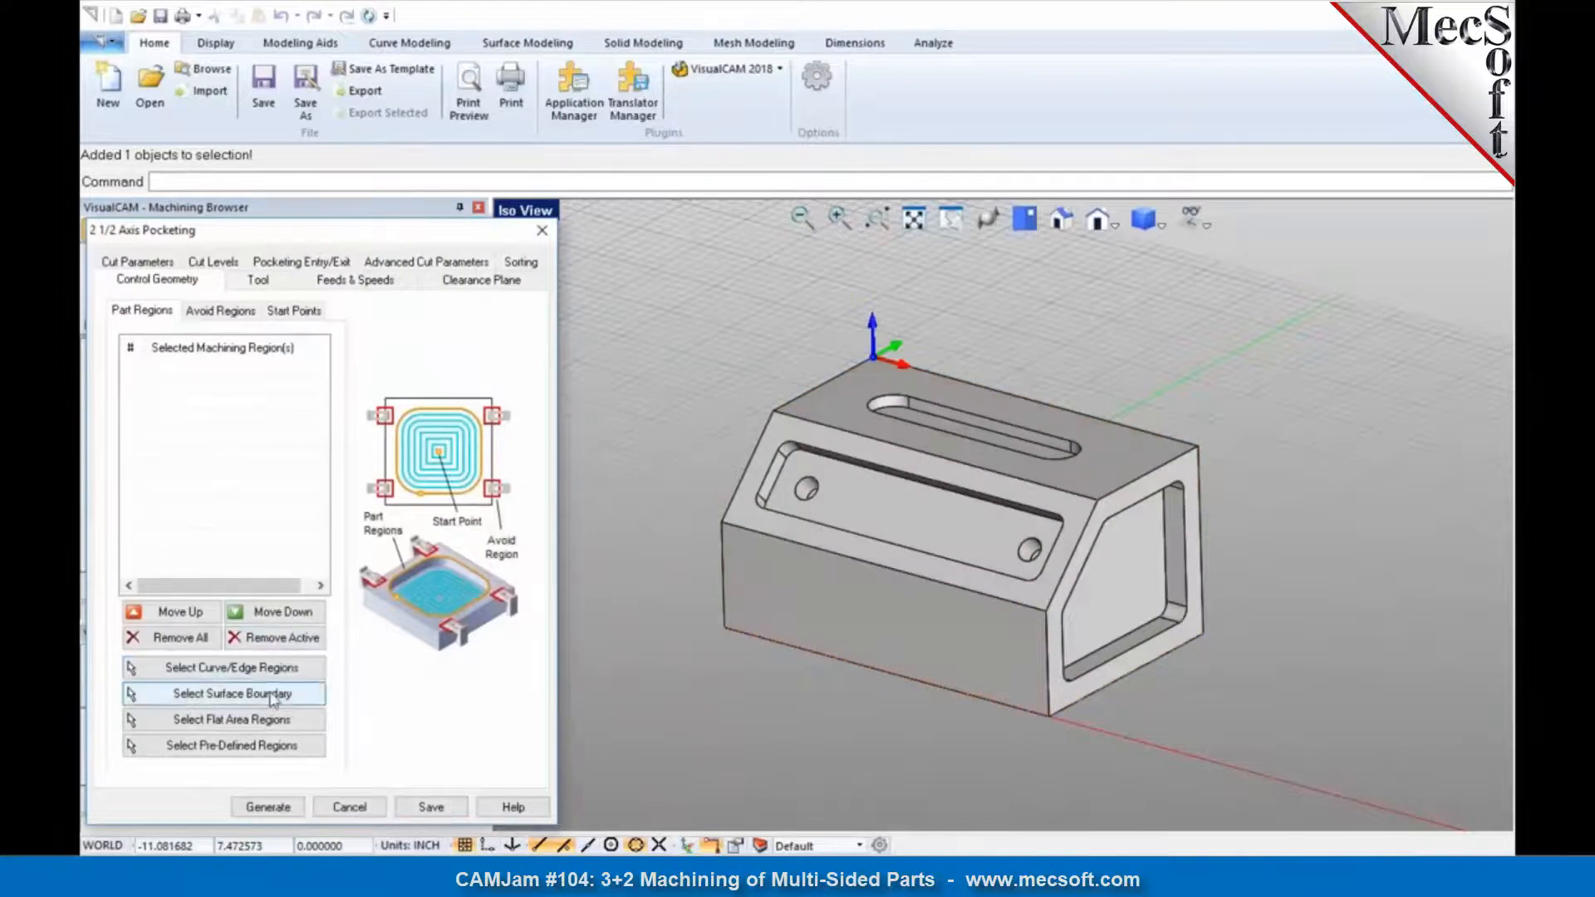
Step: Try to select the floor of the slot in the part's top face as a flat area region
{"action": "left_click", "coordinate": [285, 720]}
{"action": "middle_click_drag", "start_coordinate": [1003, 459], "coordinate": [1018, 472]}
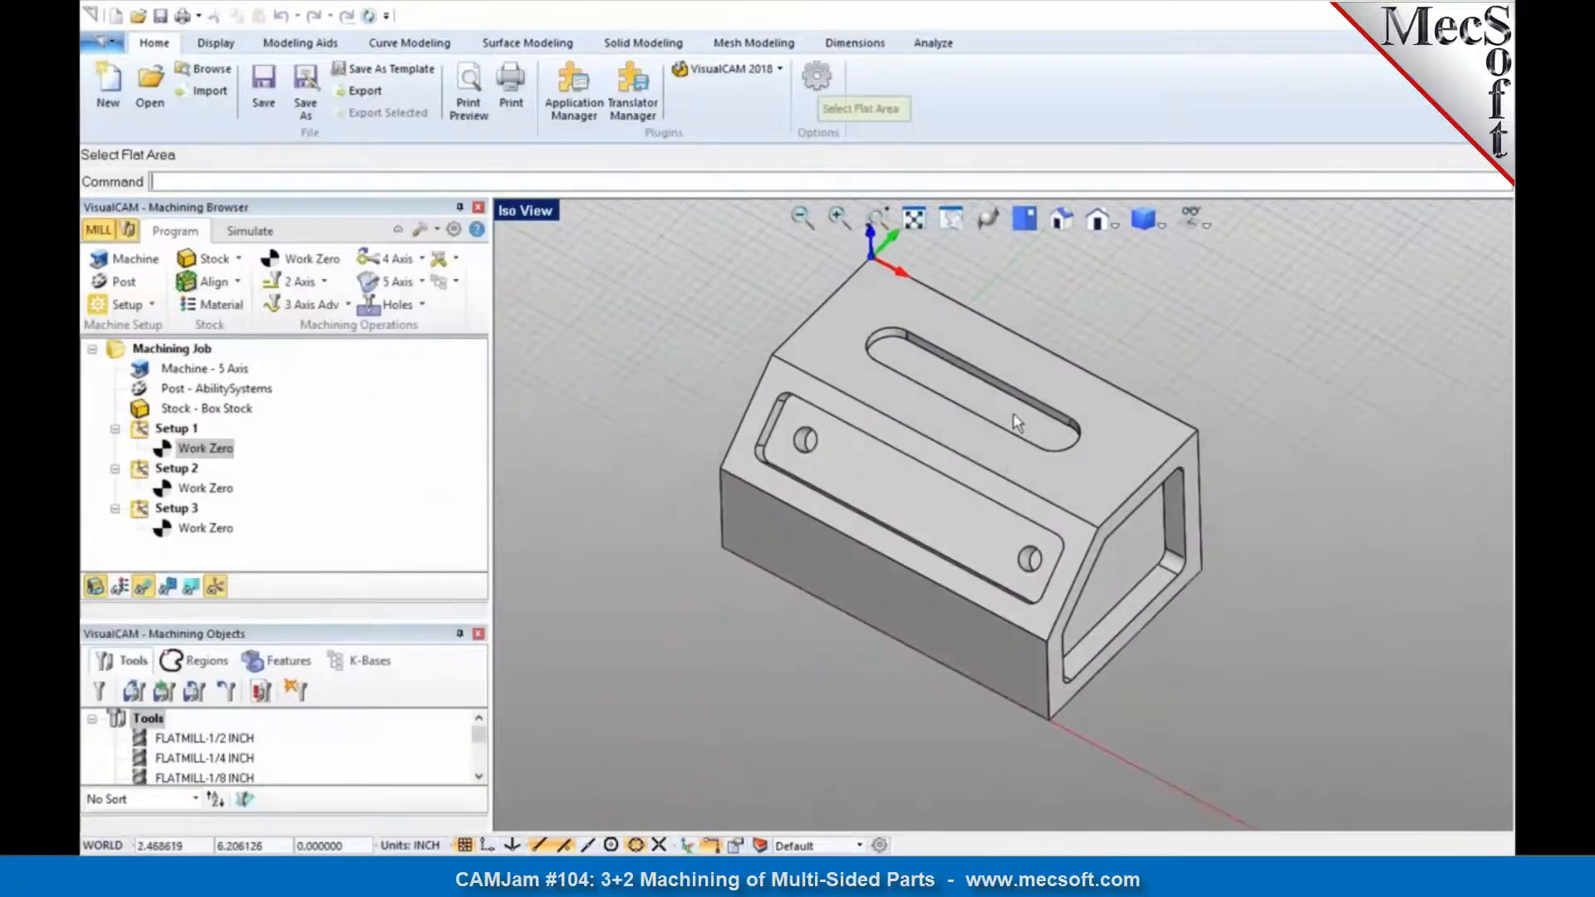
{"action": "scroll", "coordinate": [1015, 416], "scroll_direction": "up", "scroll_amount": 2}
{"action": "left_click", "coordinate": [1017, 411]}
{"action": "left_click", "coordinate": [902, 505]}
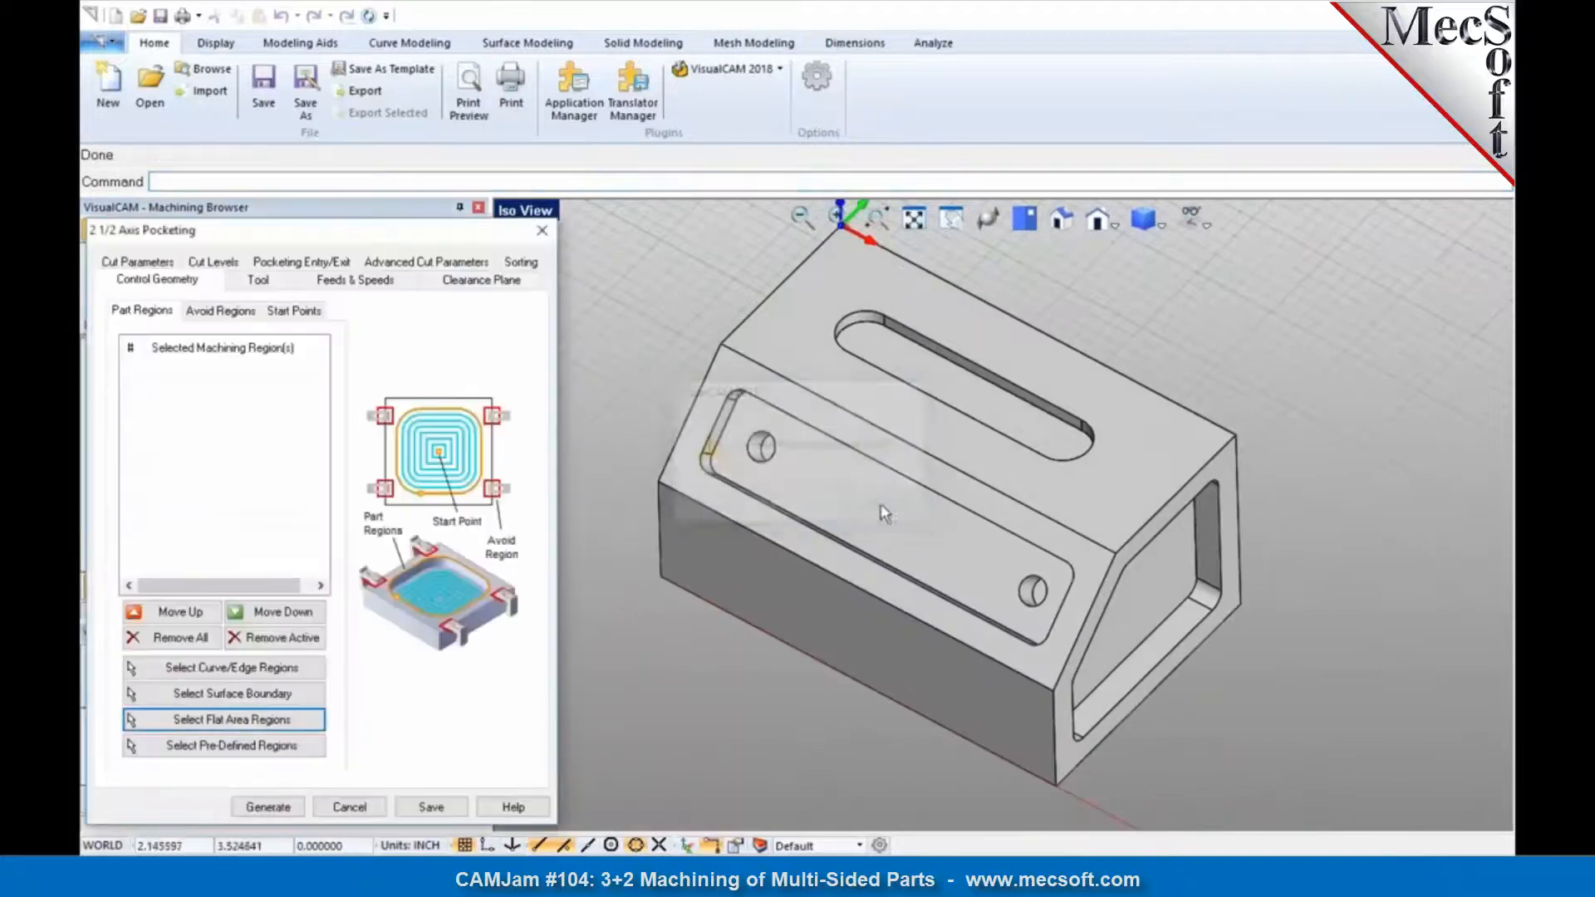
Step: Select the four upper edges of the slot in the top face as the pocketing operation's curve/edge regions
{"action": "left_click", "coordinate": [212, 668]}
{"action": "left_click", "coordinate": [860, 342]}
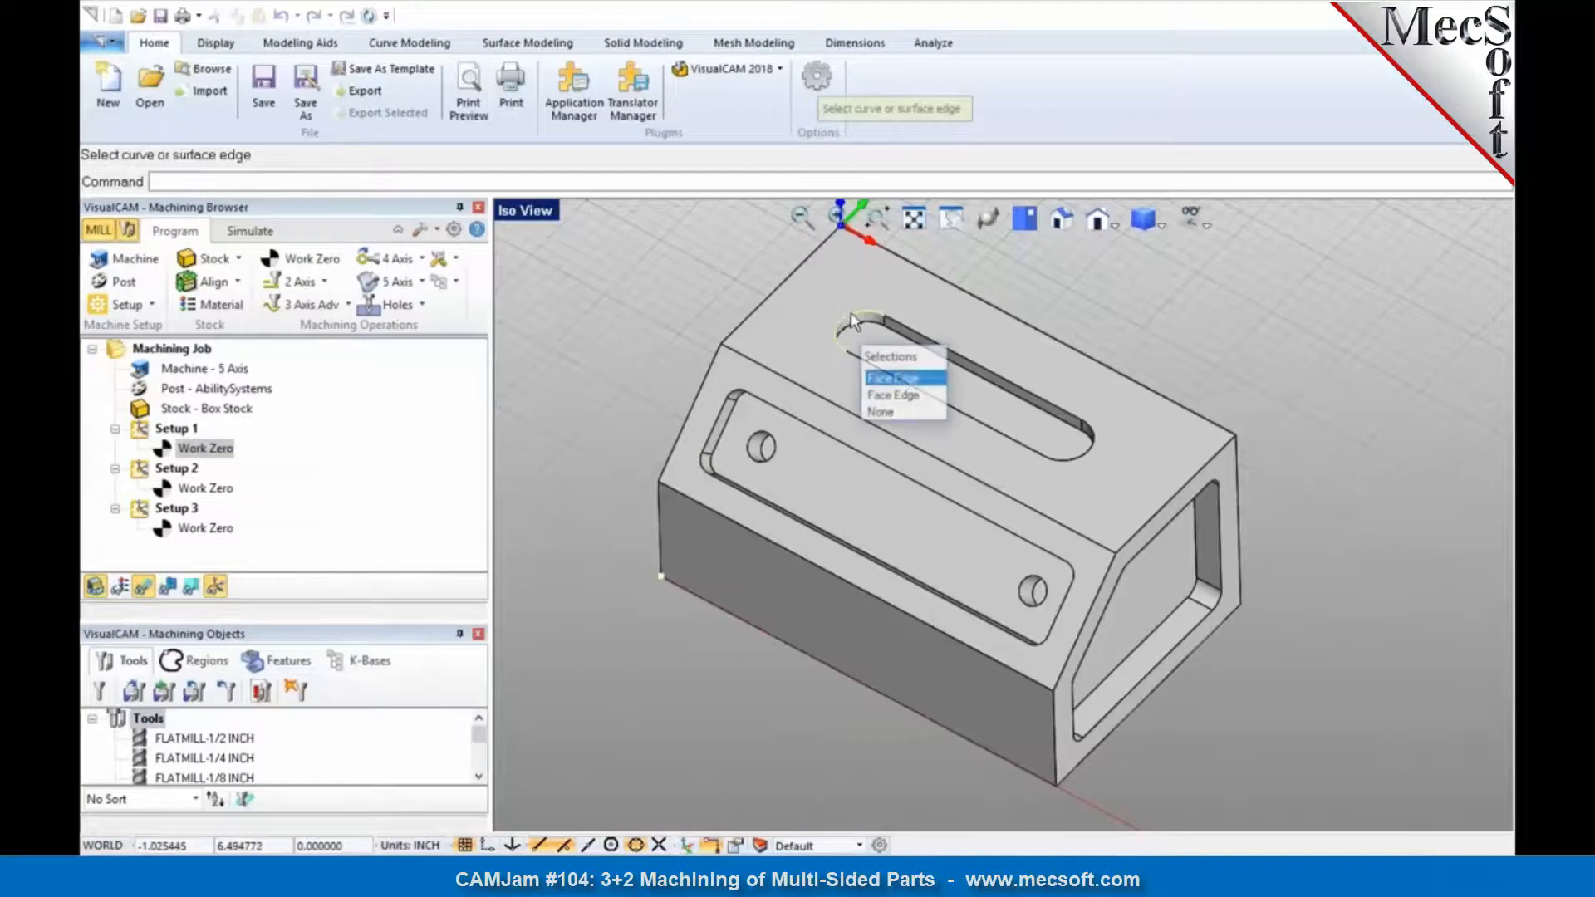
{"action": "left_click", "coordinate": [903, 380]}
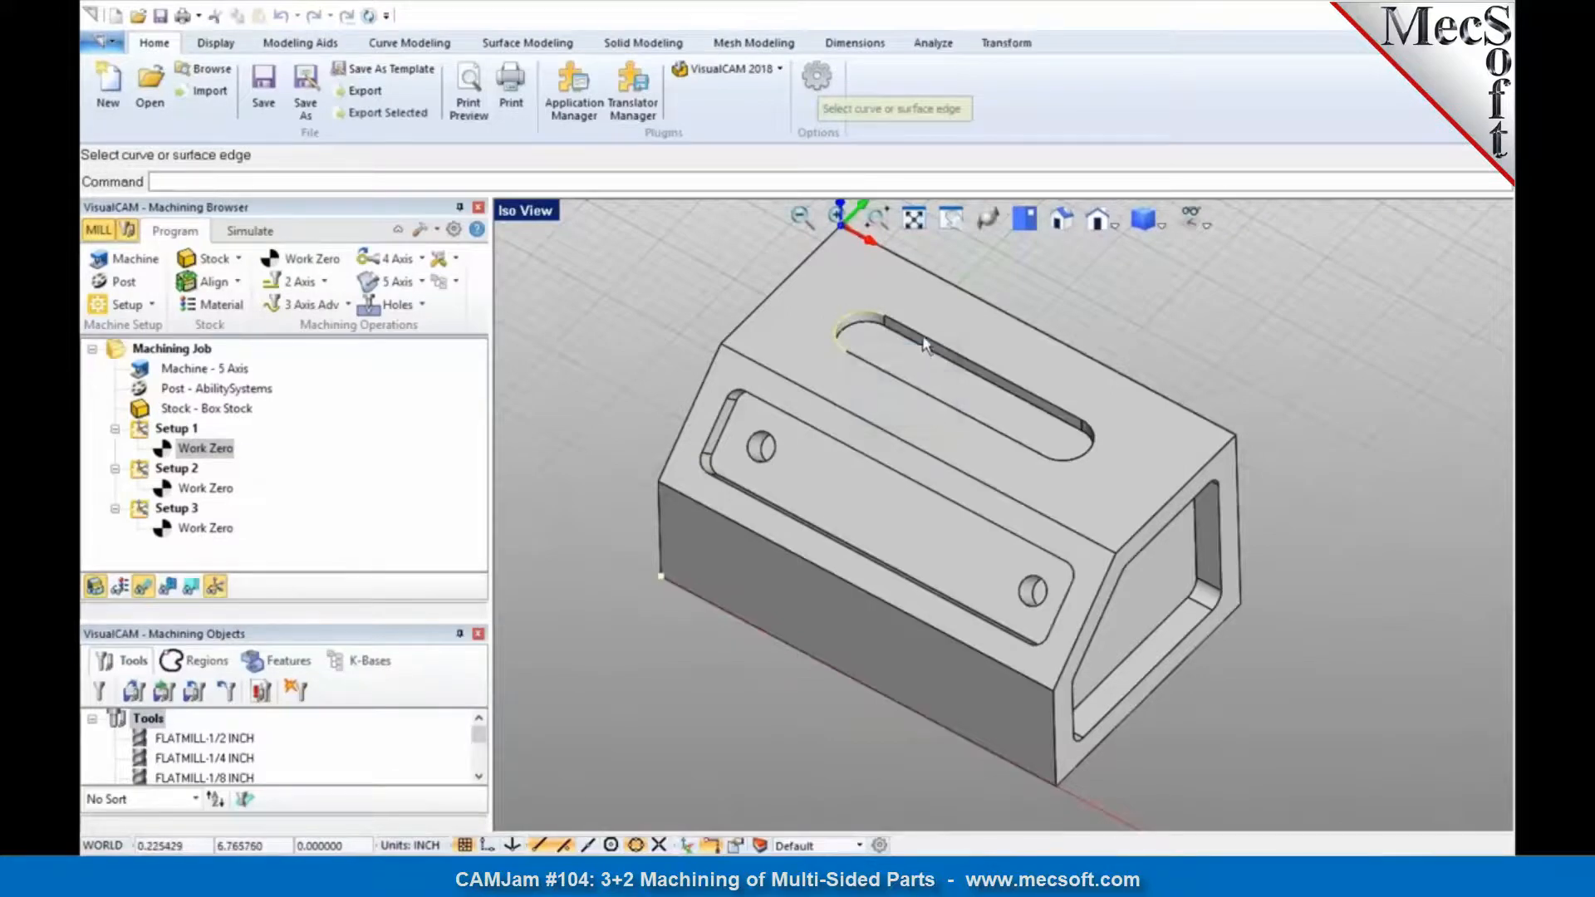
{"action": "left_click", "coordinate": [927, 347]}
{"action": "left_click", "coordinate": [963, 402]}
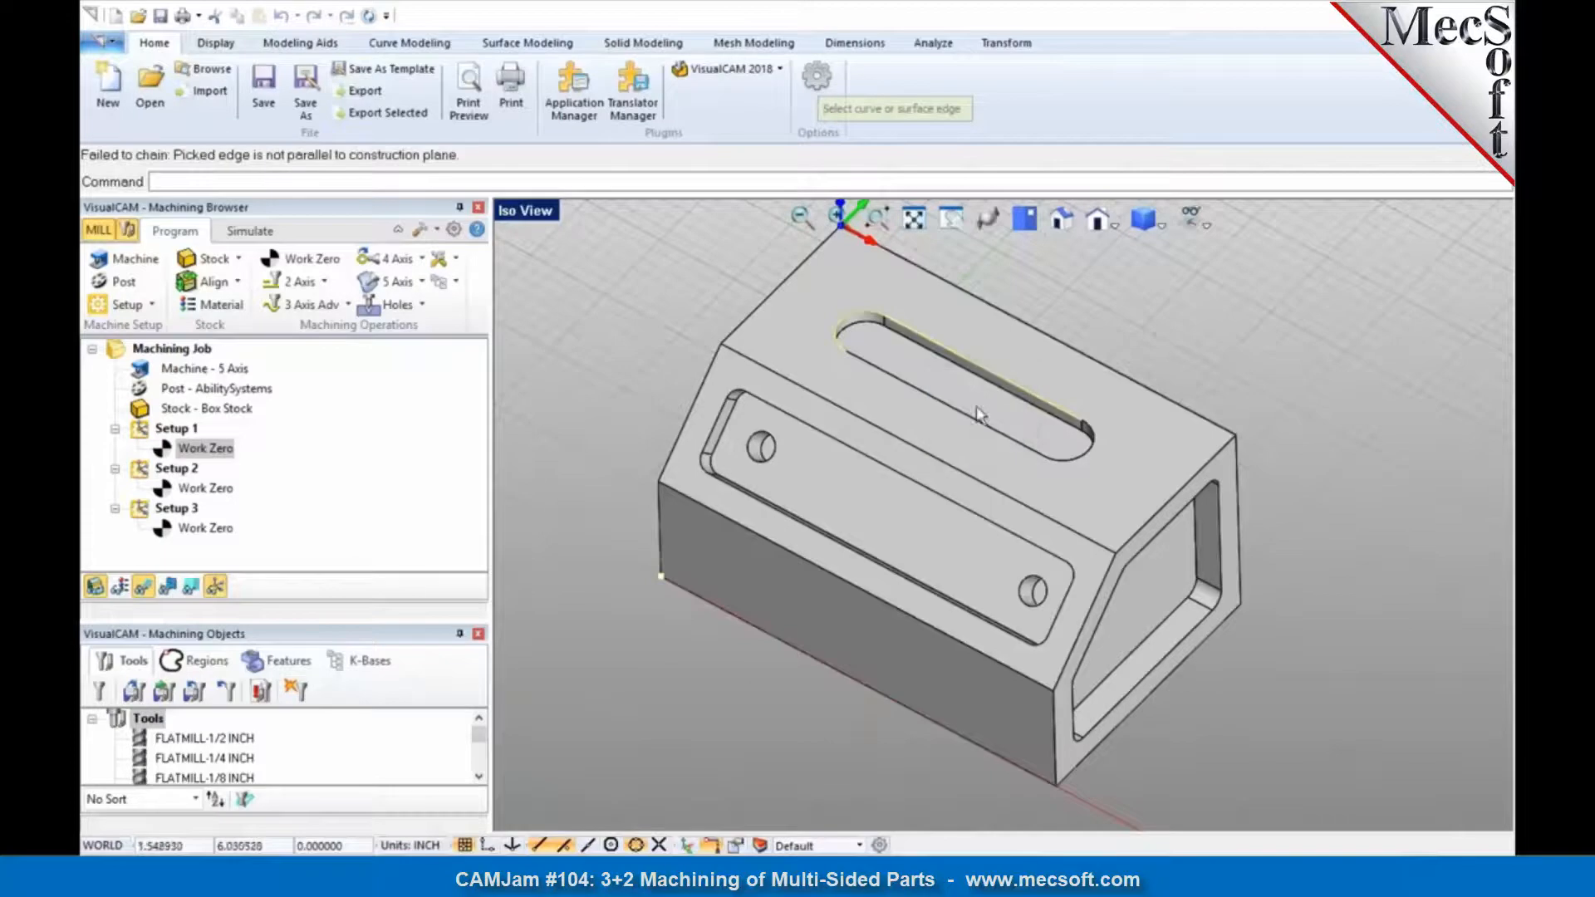
{"action": "left_click", "coordinate": [1093, 454]}
{"action": "left_click", "coordinate": [1107, 508]}
{"action": "left_click", "coordinate": [1038, 463]}
{"action": "left_click", "coordinate": [1073, 518]}
{"action": "key", "text": "Return"}
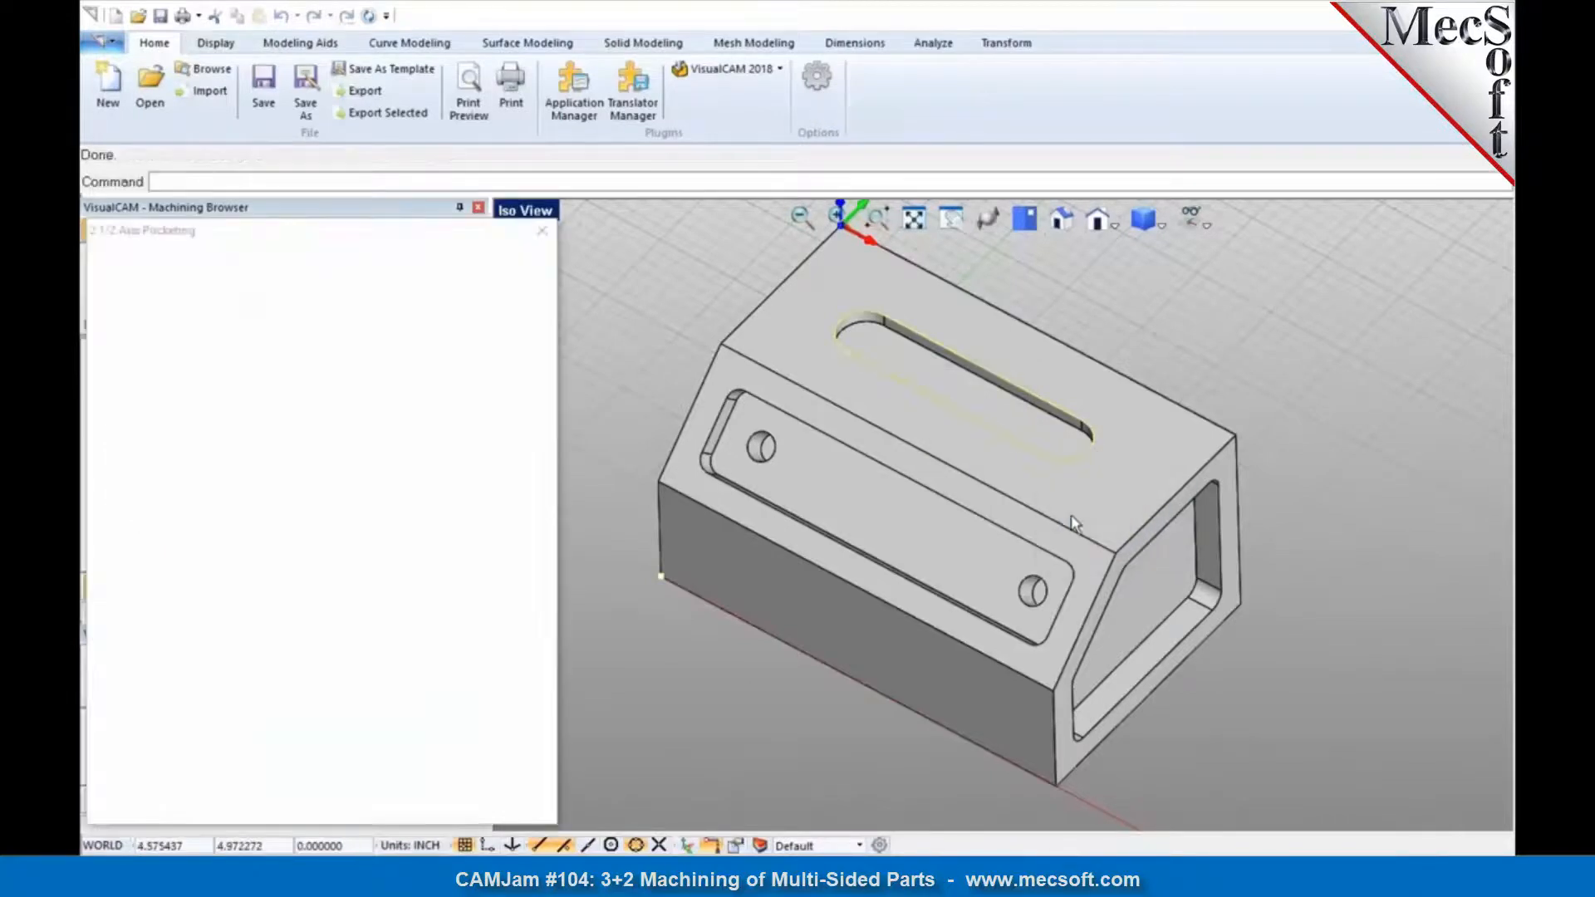
Step: Generate the slot pocketing with the FLATMILL-1/4 INCH tool and a total cut depth of 0.25 picked from the slot's rim to its floor
{"action": "left_click", "coordinate": [280, 287]}
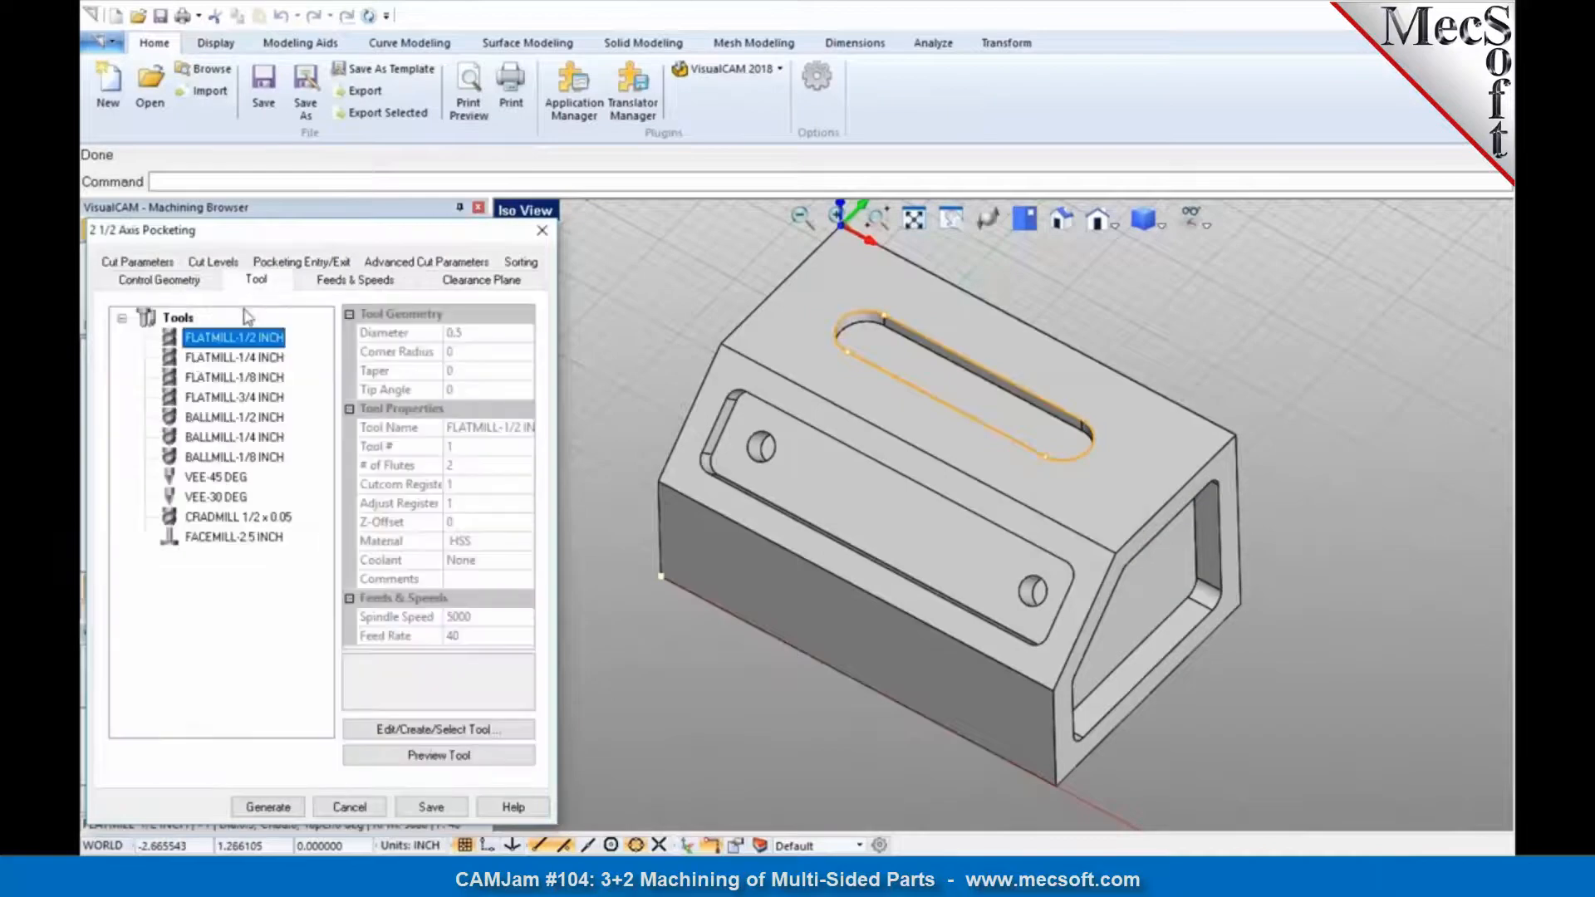
{"action": "left_click", "coordinate": [207, 359]}
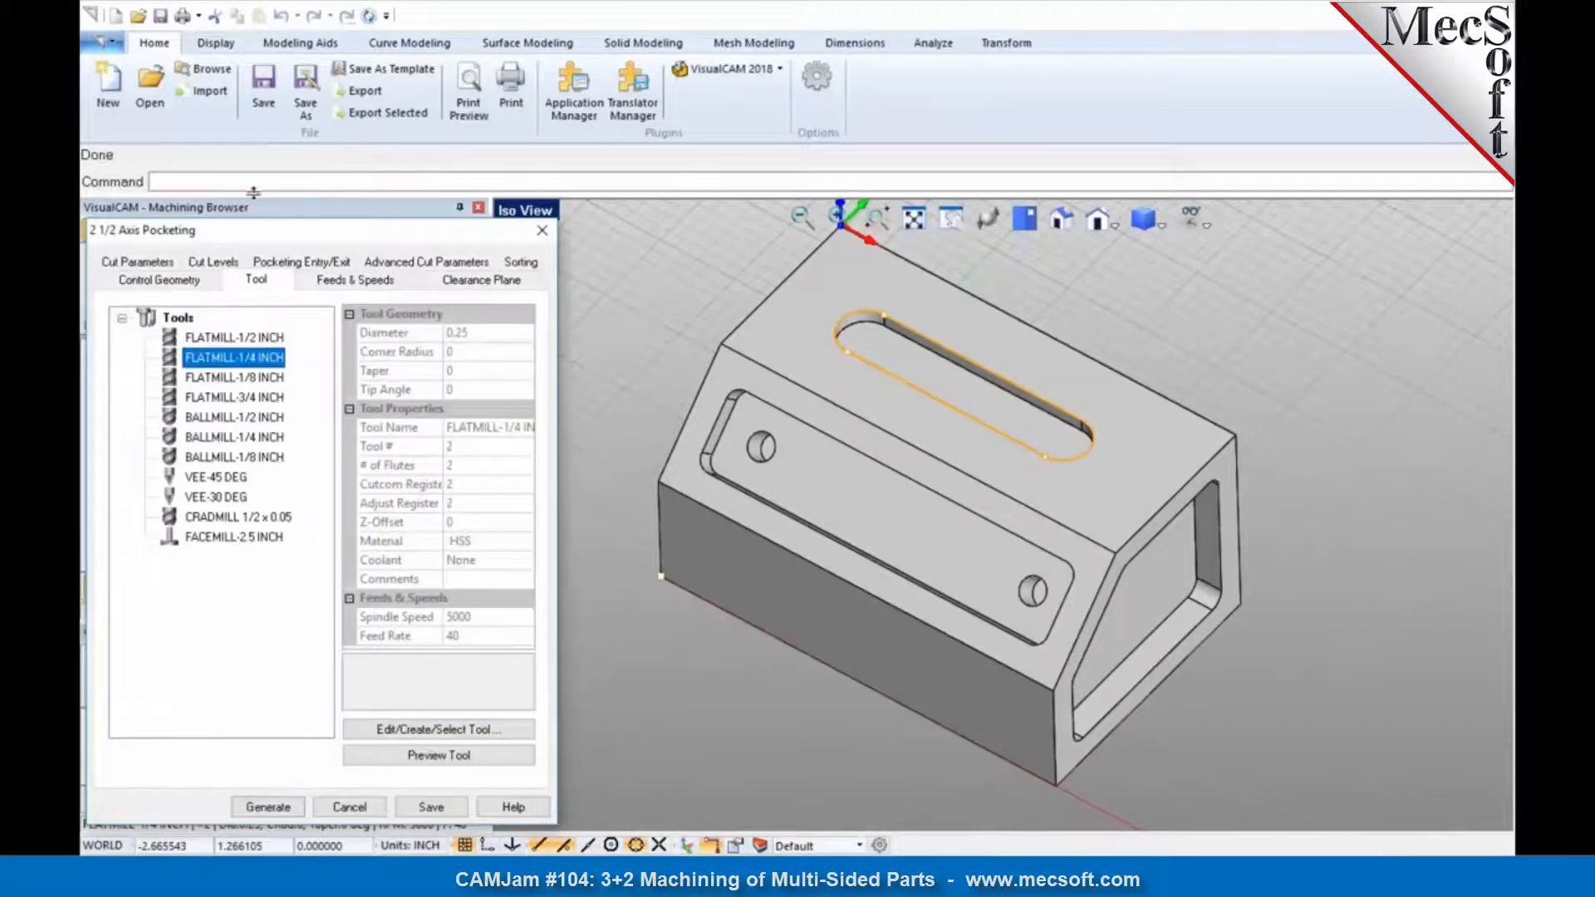
{"action": "left_click", "coordinate": [229, 262]}
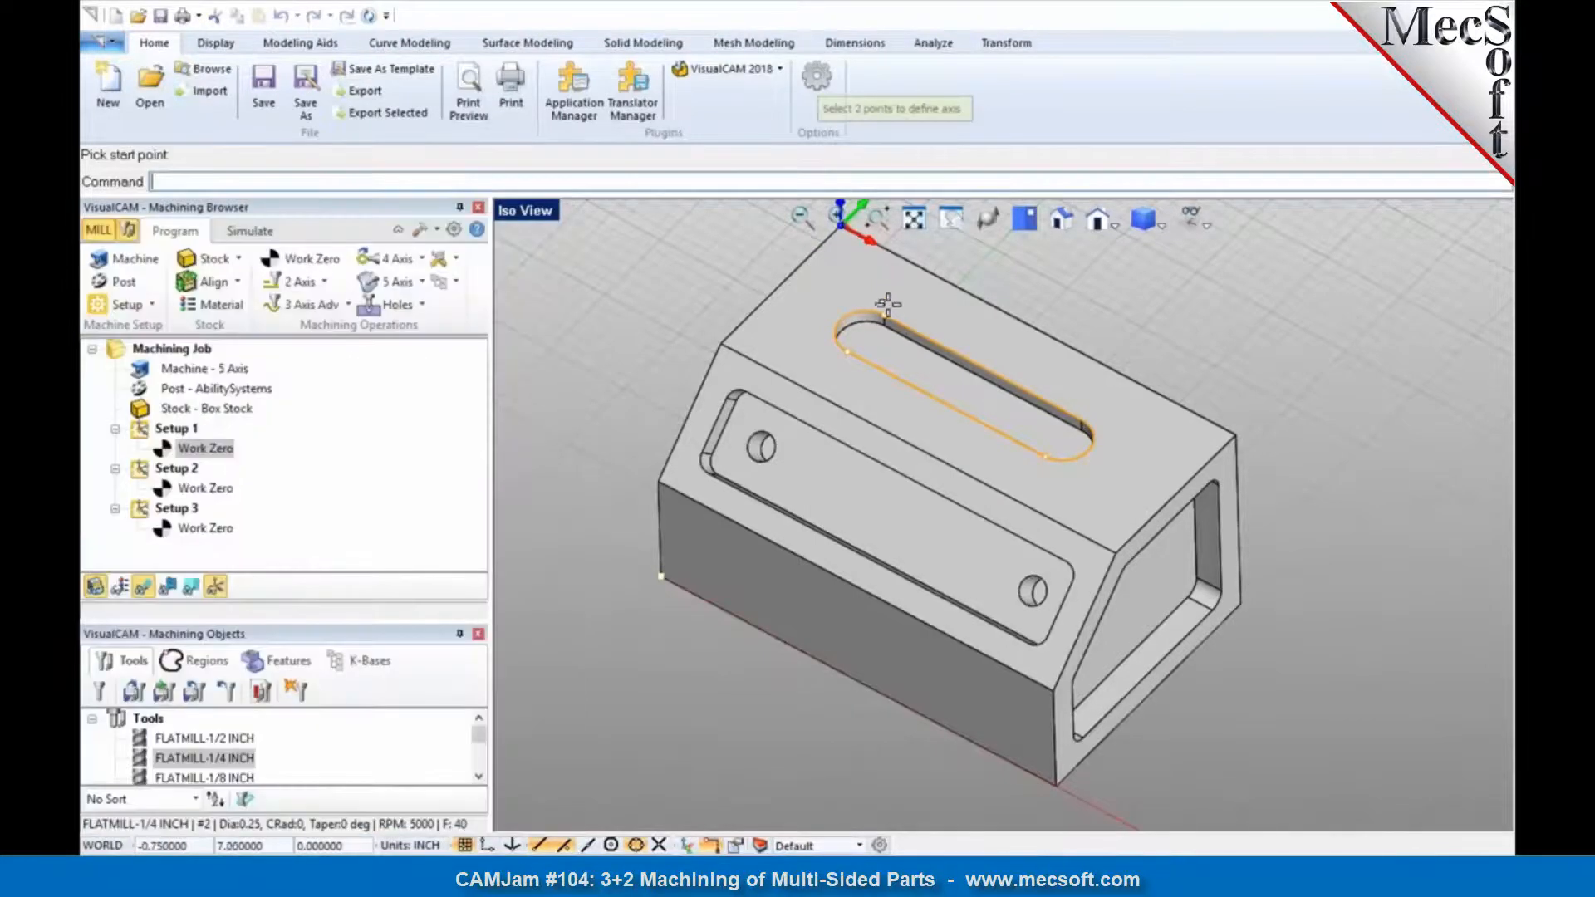
{"action": "left_click", "coordinate": [885, 318]}
{"action": "scroll", "coordinate": [885, 318], "scroll_direction": "up", "scroll_amount": 3}
{"action": "left_click", "coordinate": [874, 342]}
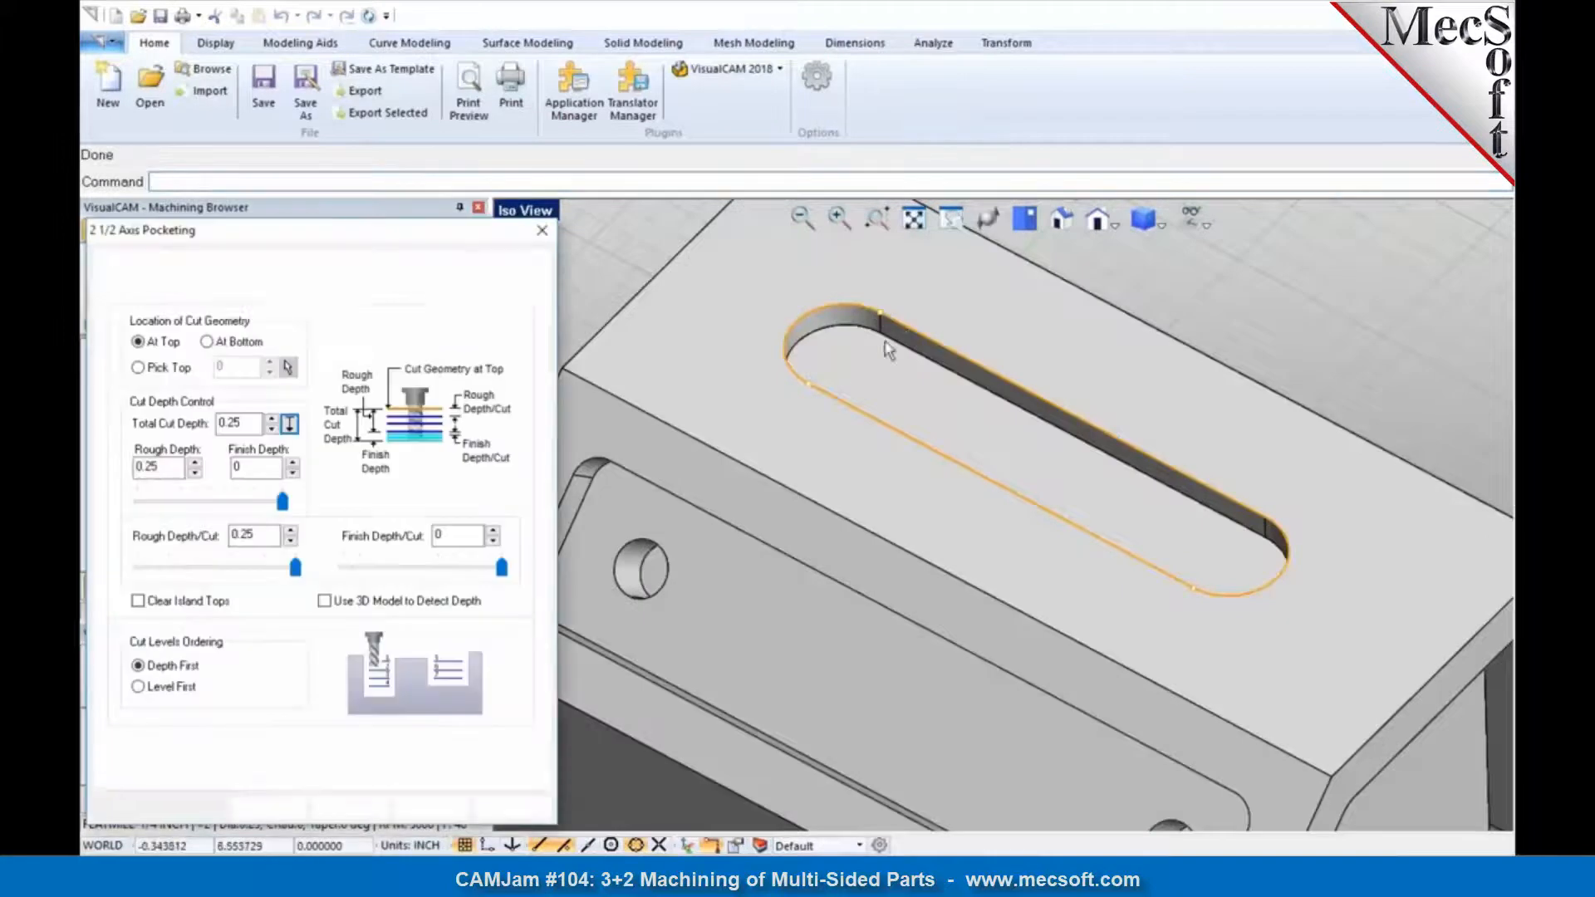
{"action": "left_click", "coordinate": [267, 807]}
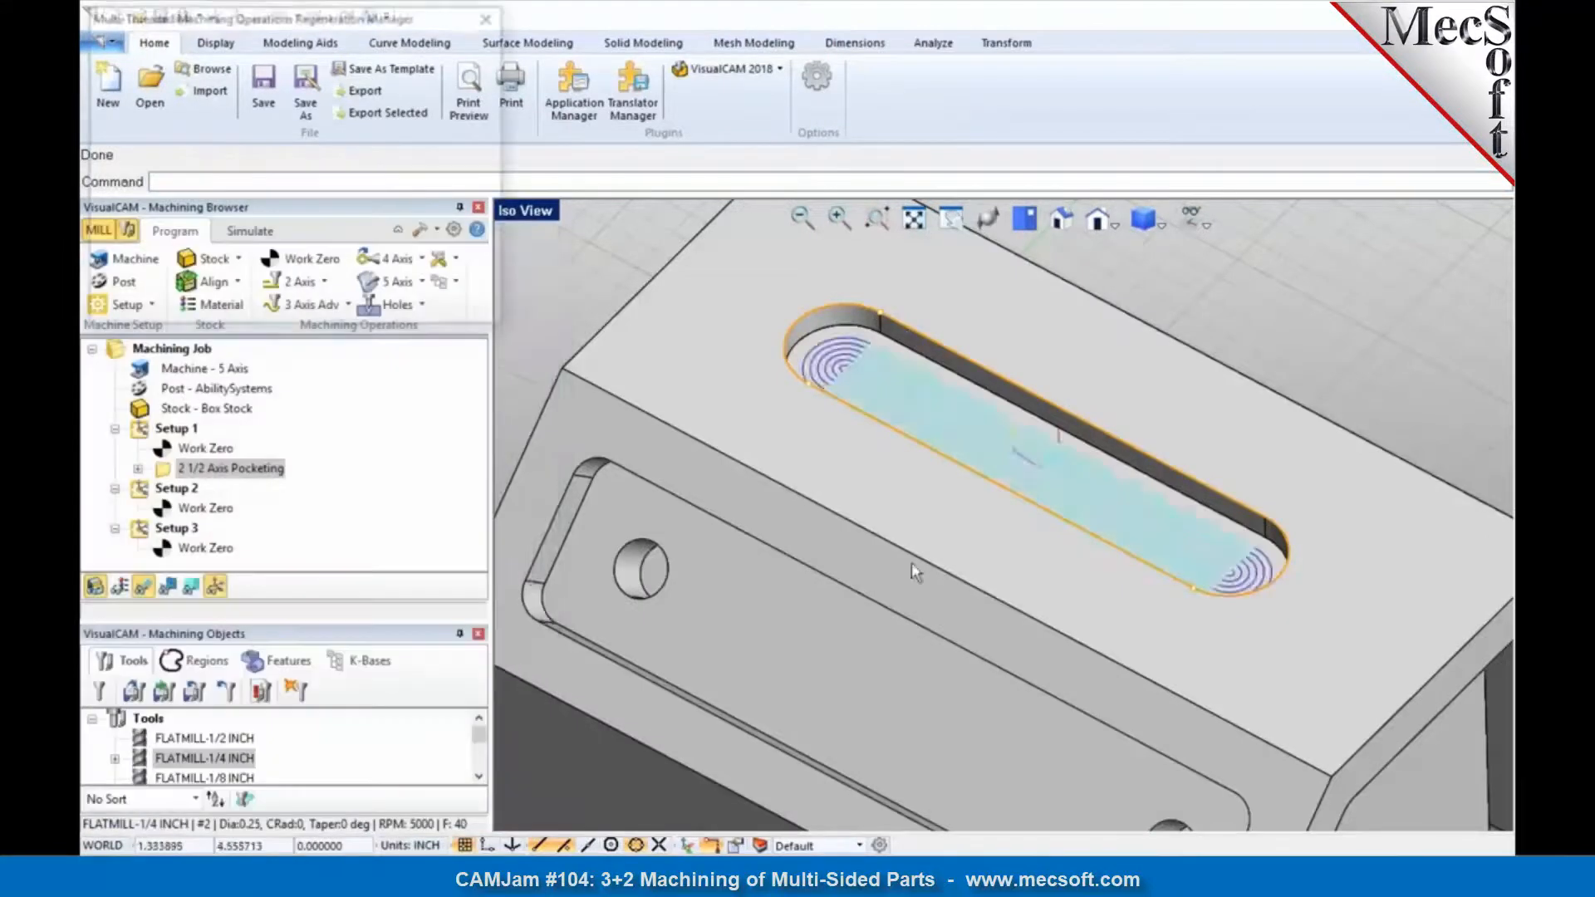
Step: Copy the 2 1/2 Axis Pocketing operation from Setup 1 and paste it after the work zero of Setup 2
{"action": "scroll", "coordinate": [1035, 495], "scroll_direction": "down", "scroll_amount": 5}
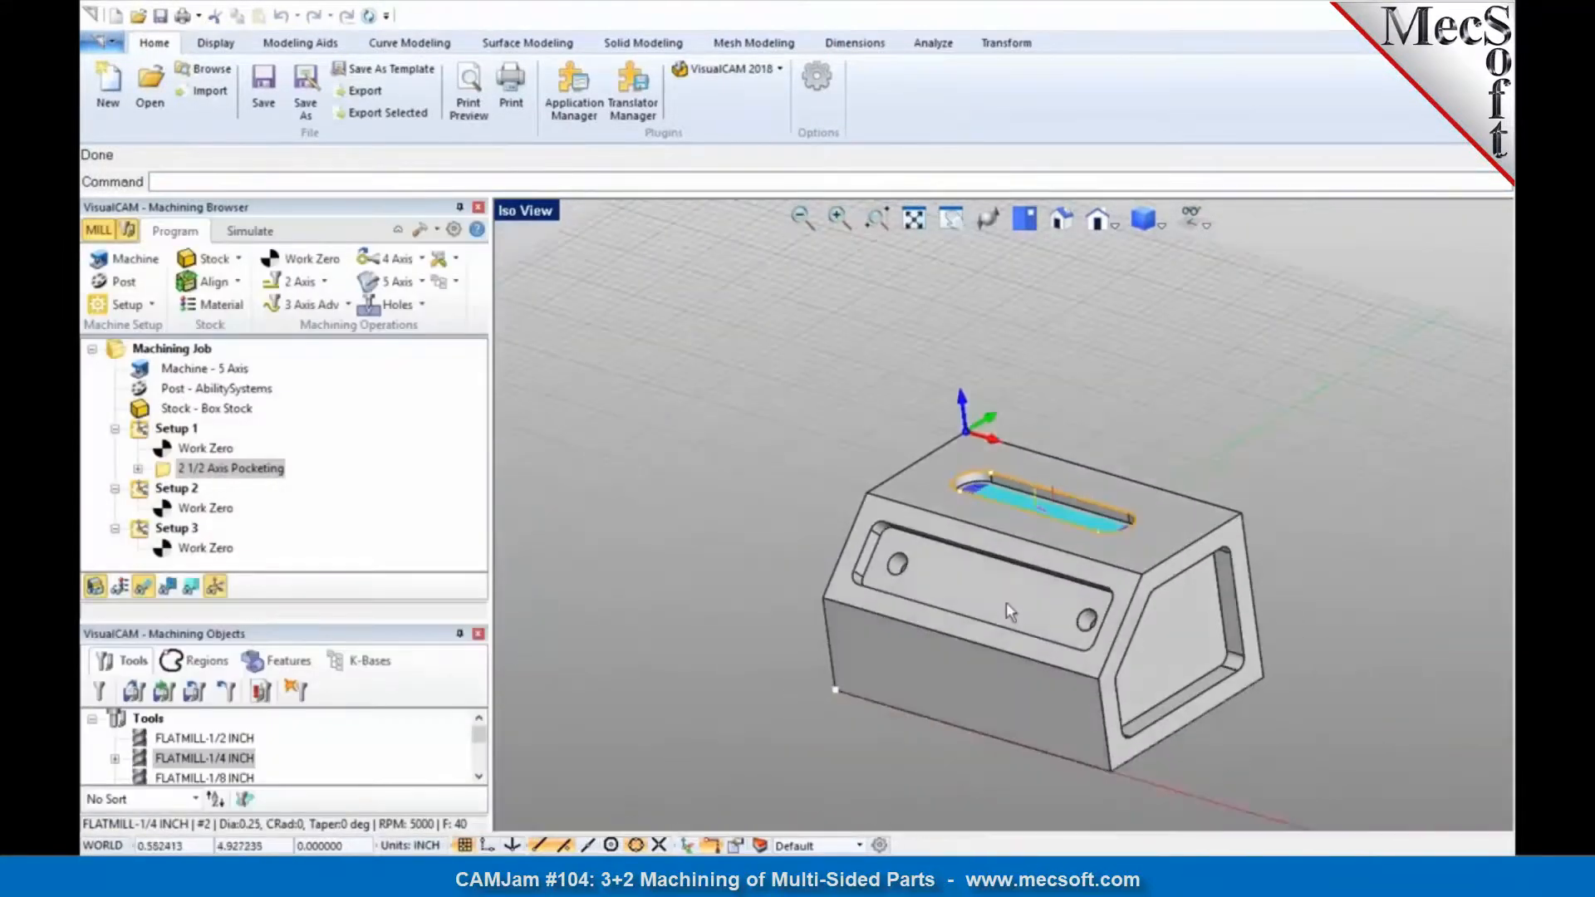
{"action": "scroll", "coordinate": [1019, 615], "scroll_direction": "up", "scroll_amount": 1}
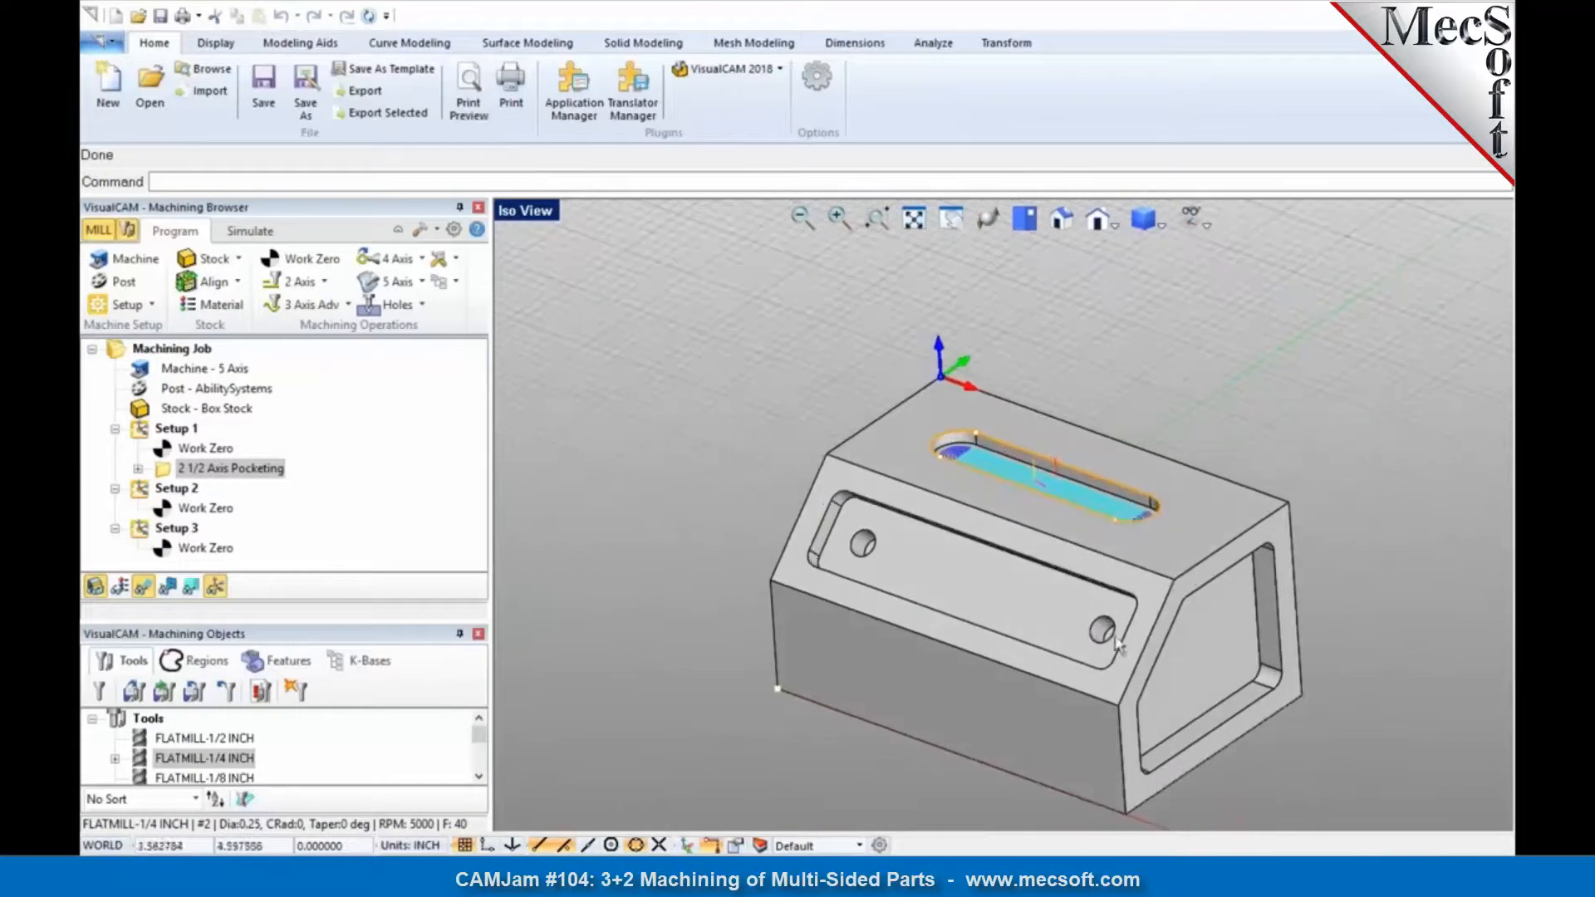
{"action": "left_click", "coordinate": [217, 508]}
{"action": "left_click", "coordinate": [213, 470]}
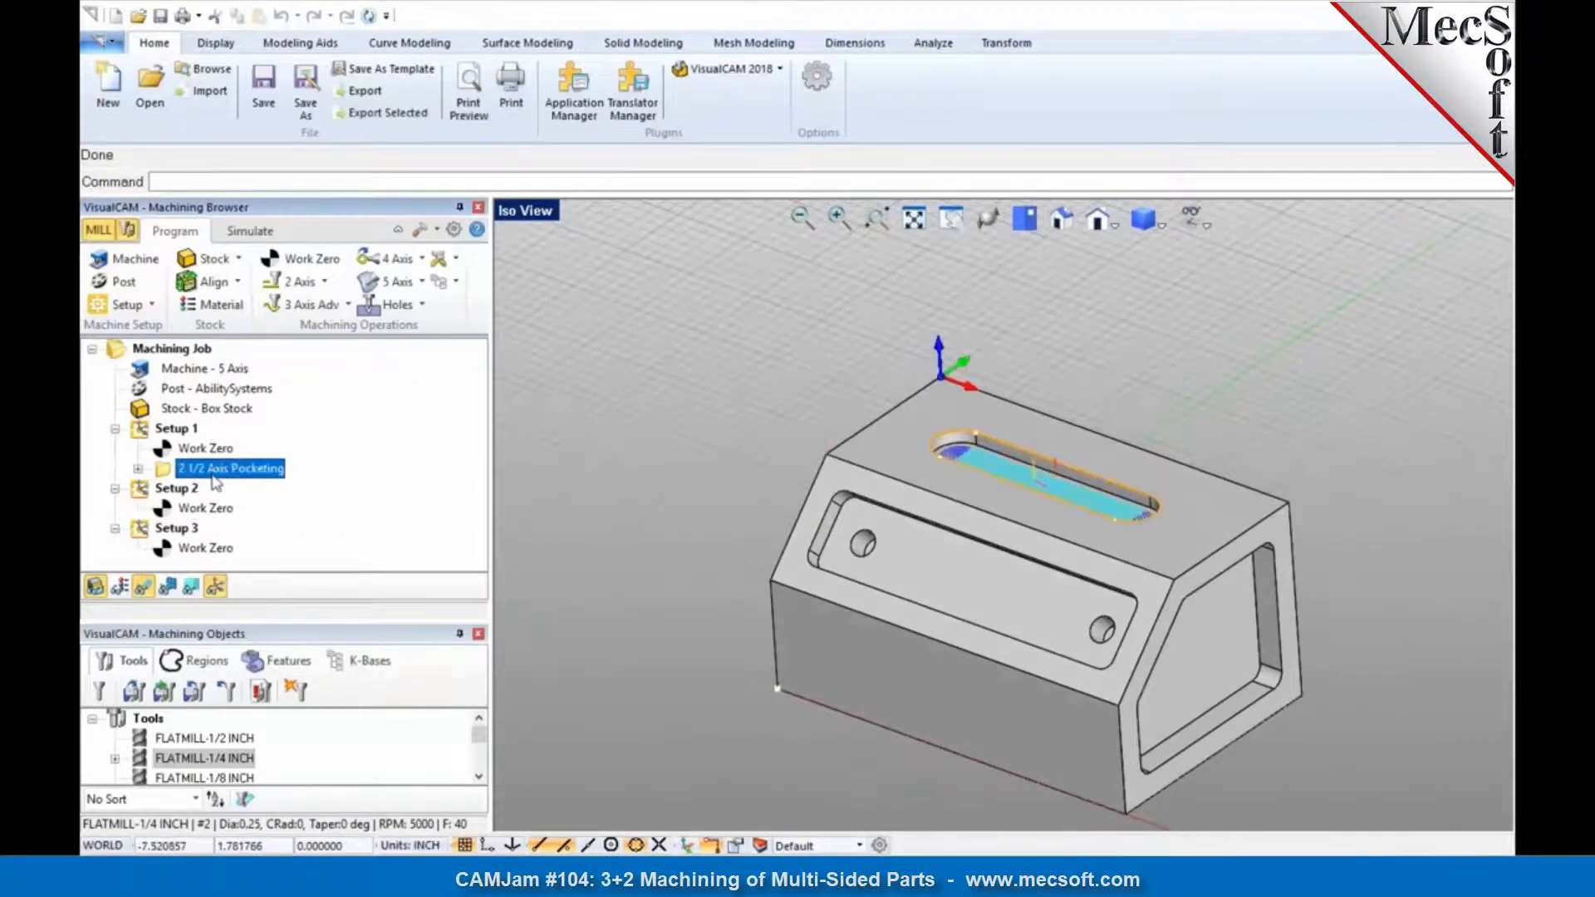
{"action": "left_click", "coordinate": [209, 509]}
{"action": "key", "text": "ctrl+v"}
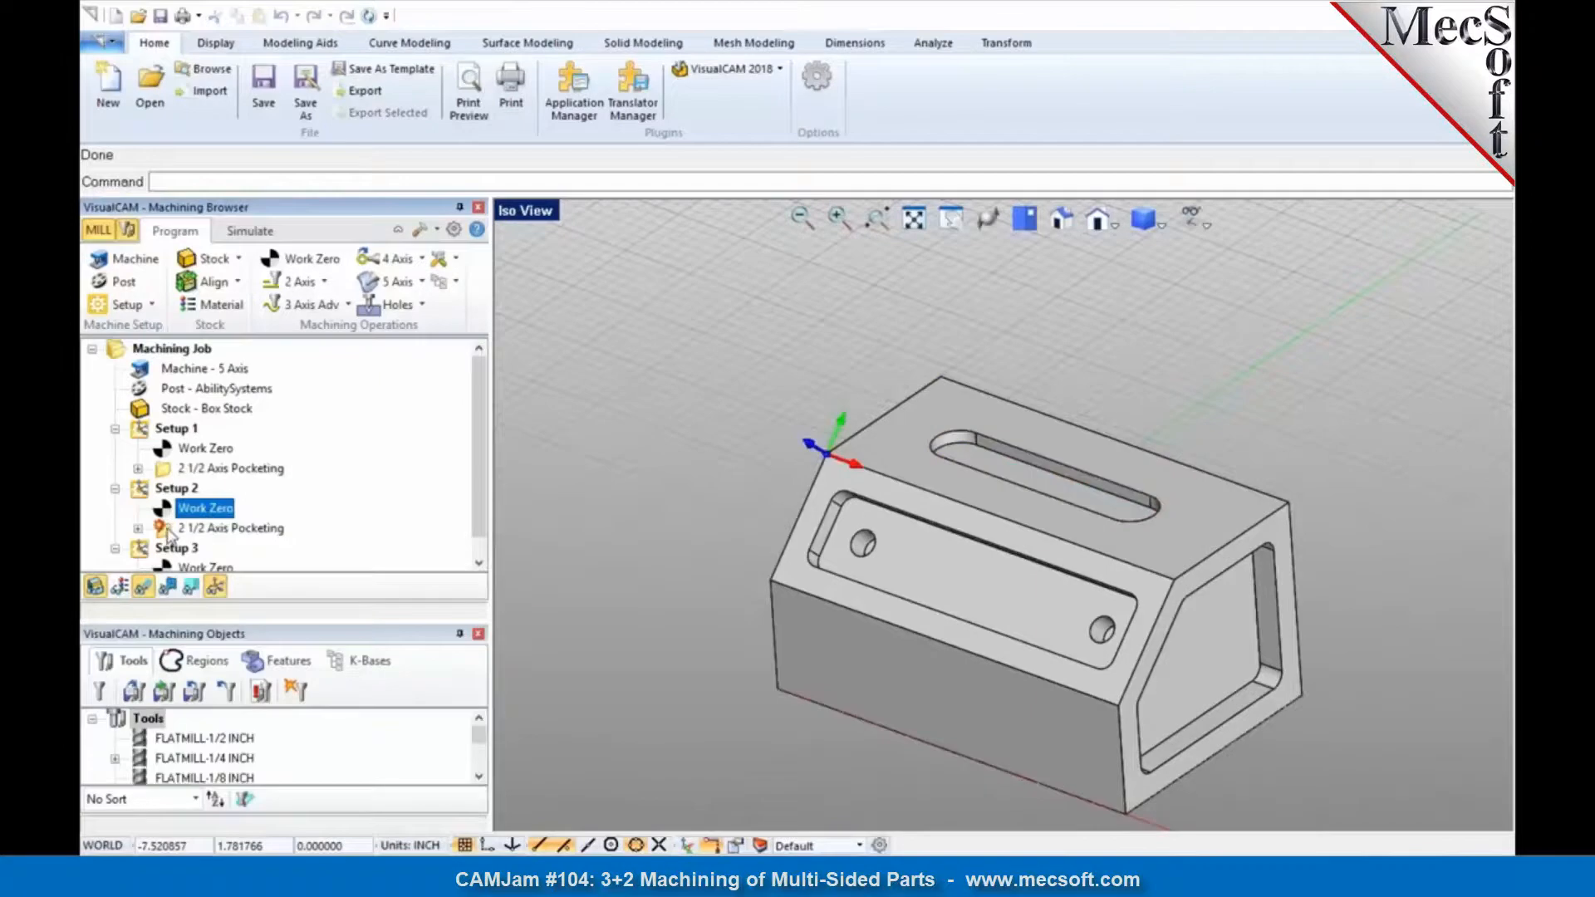
Step: Open the copied pocketing operation in Setup 2 and review its clearance plane, cut levels and part regions
{"action": "double_click", "coordinate": [167, 530]}
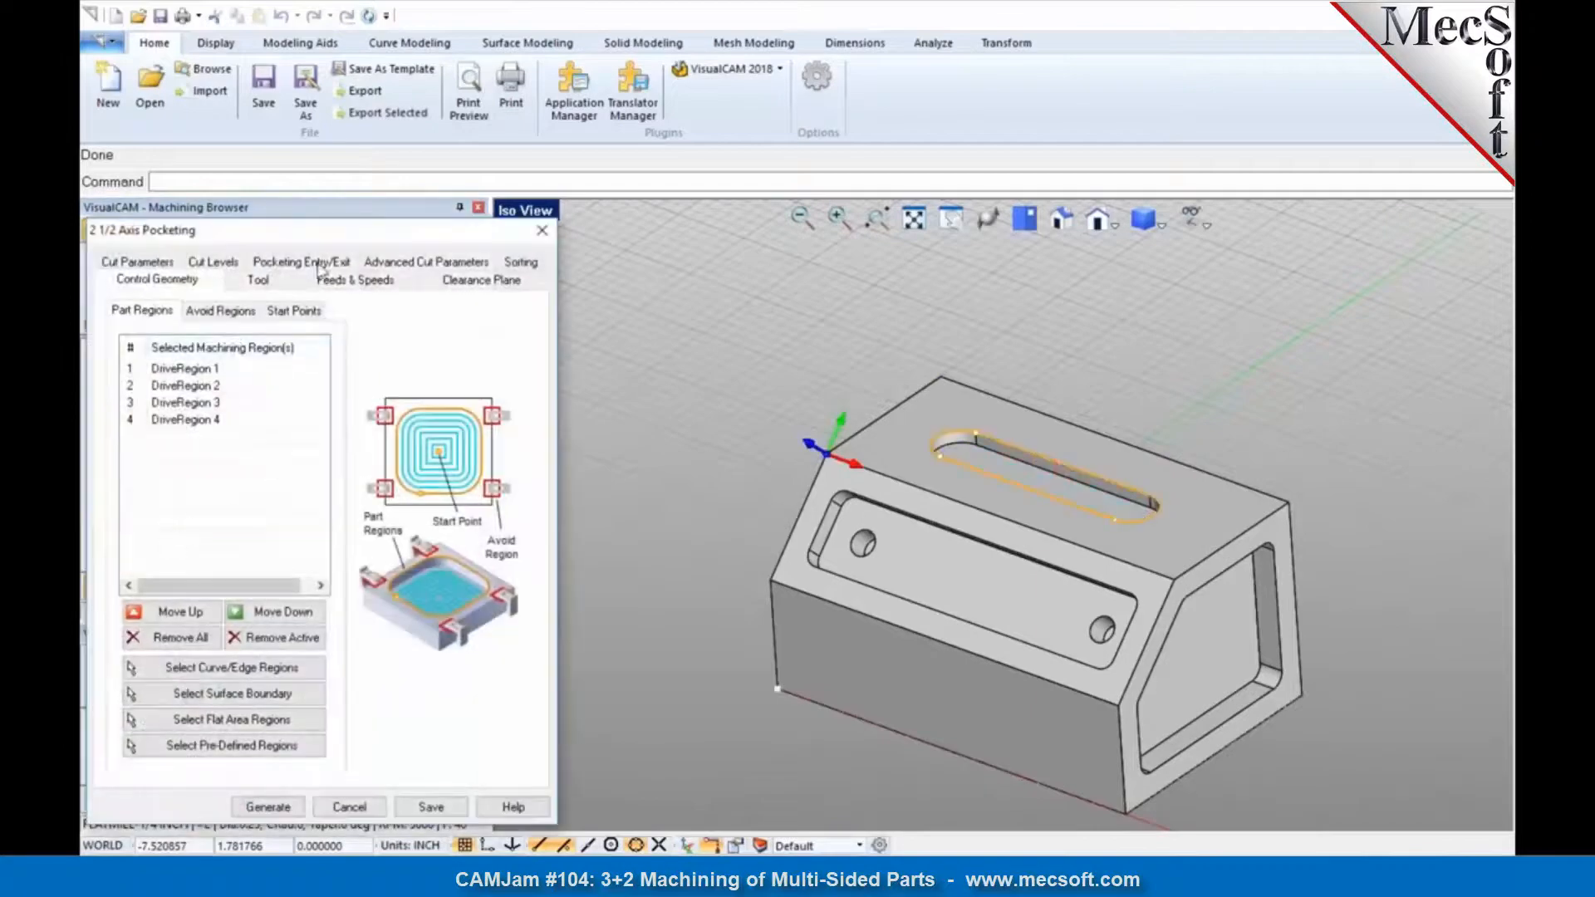
{"action": "left_click", "coordinate": [359, 283]}
{"action": "left_click", "coordinate": [470, 285]}
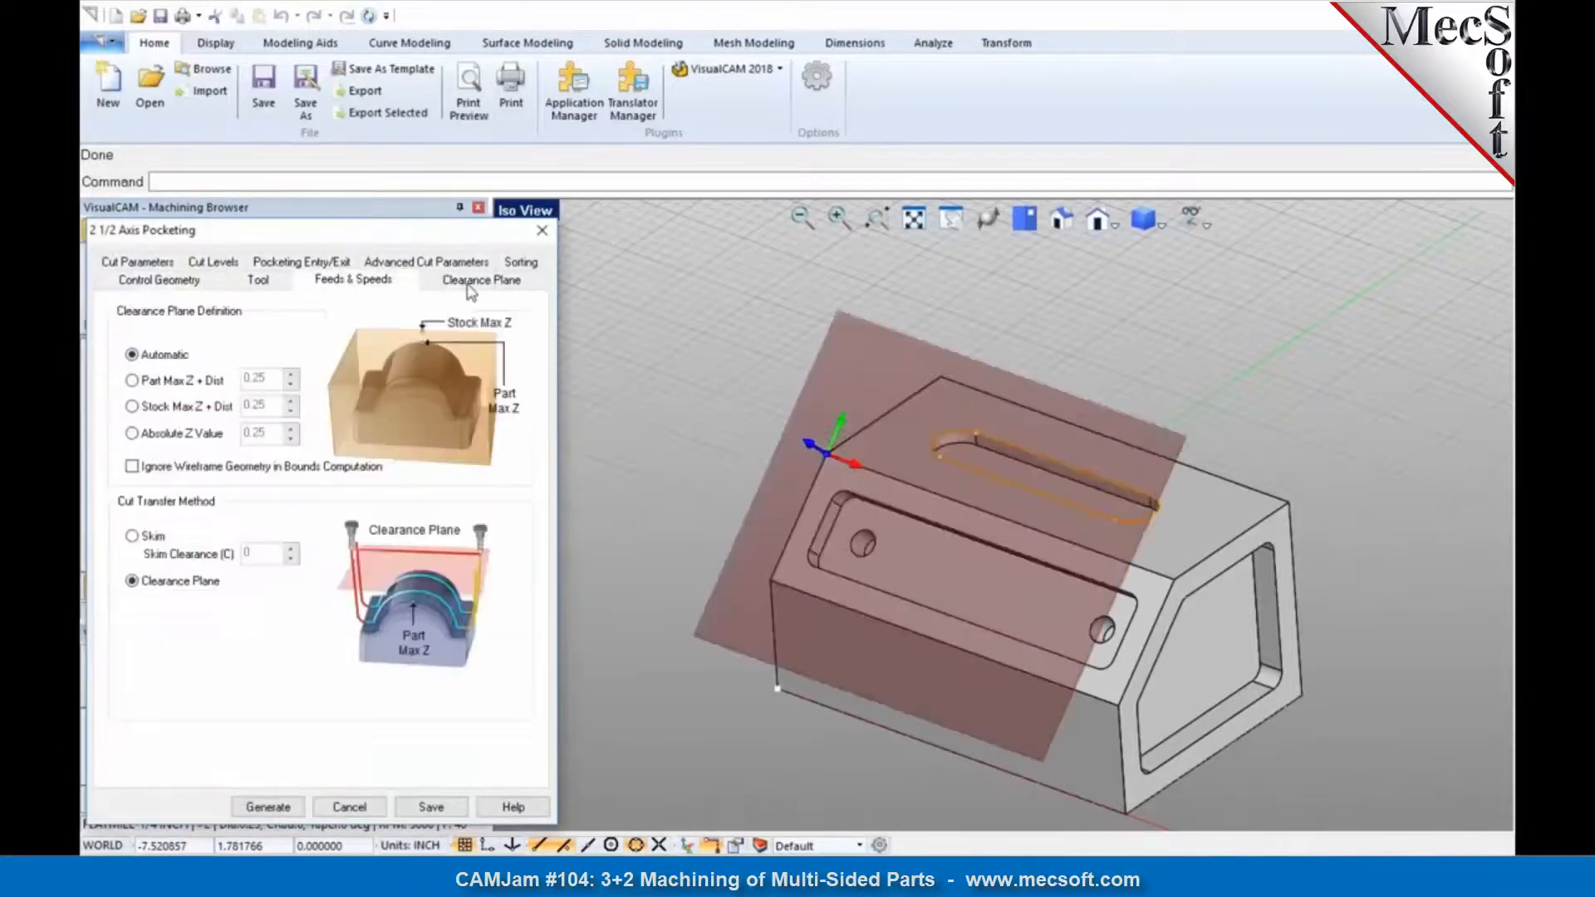
{"action": "right_click_drag", "start_coordinate": [760, 392], "coordinate": [818, 402]}
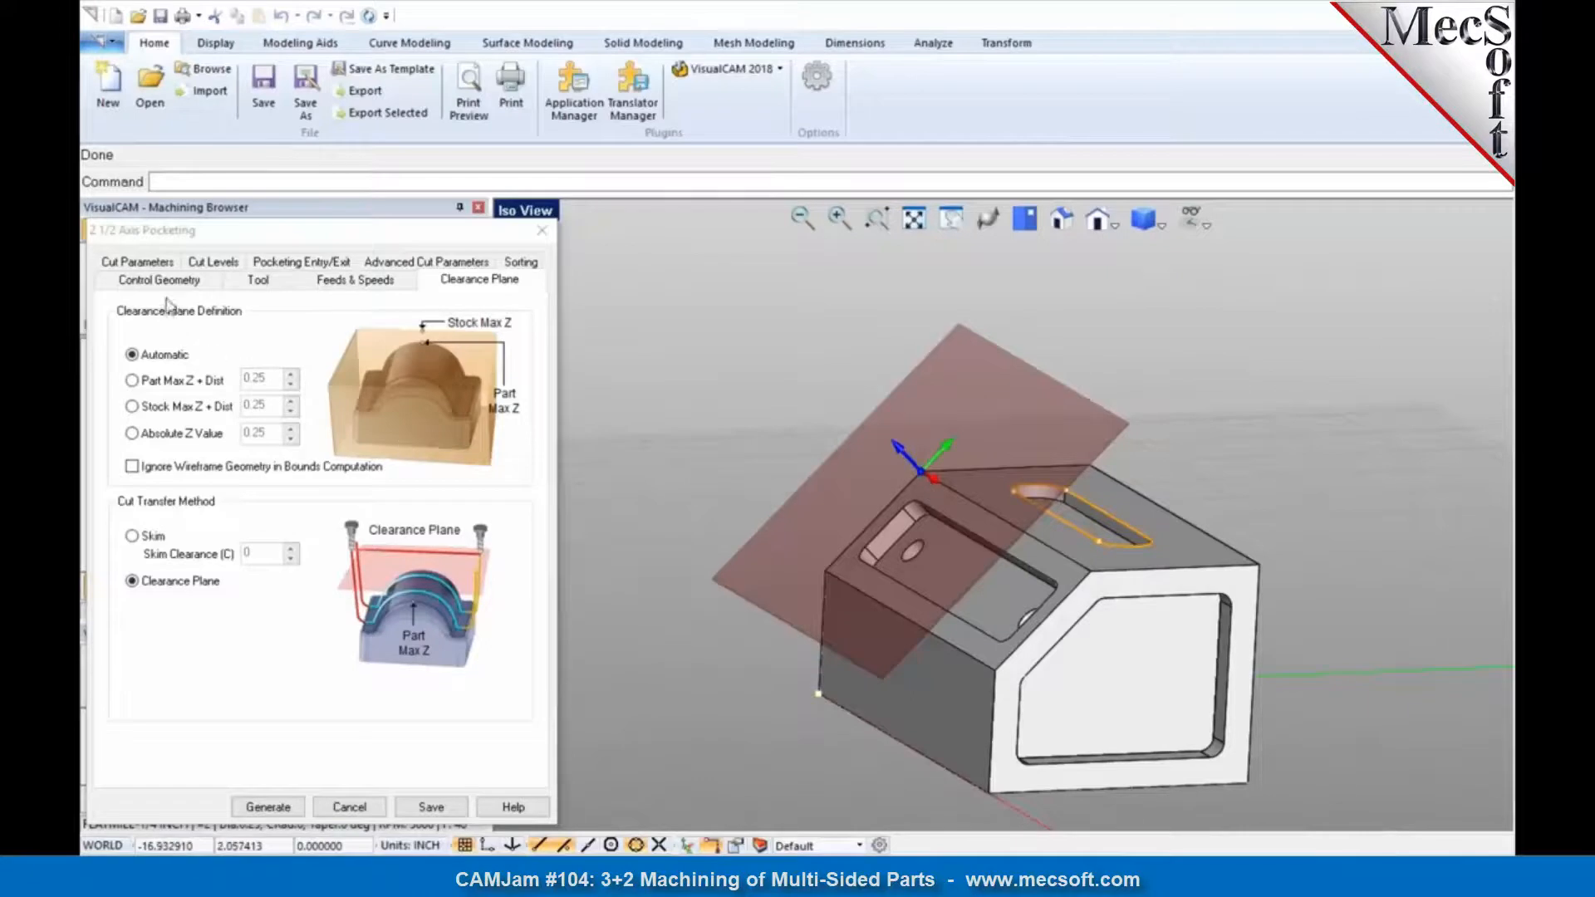
{"action": "left_click", "coordinate": [208, 264]}
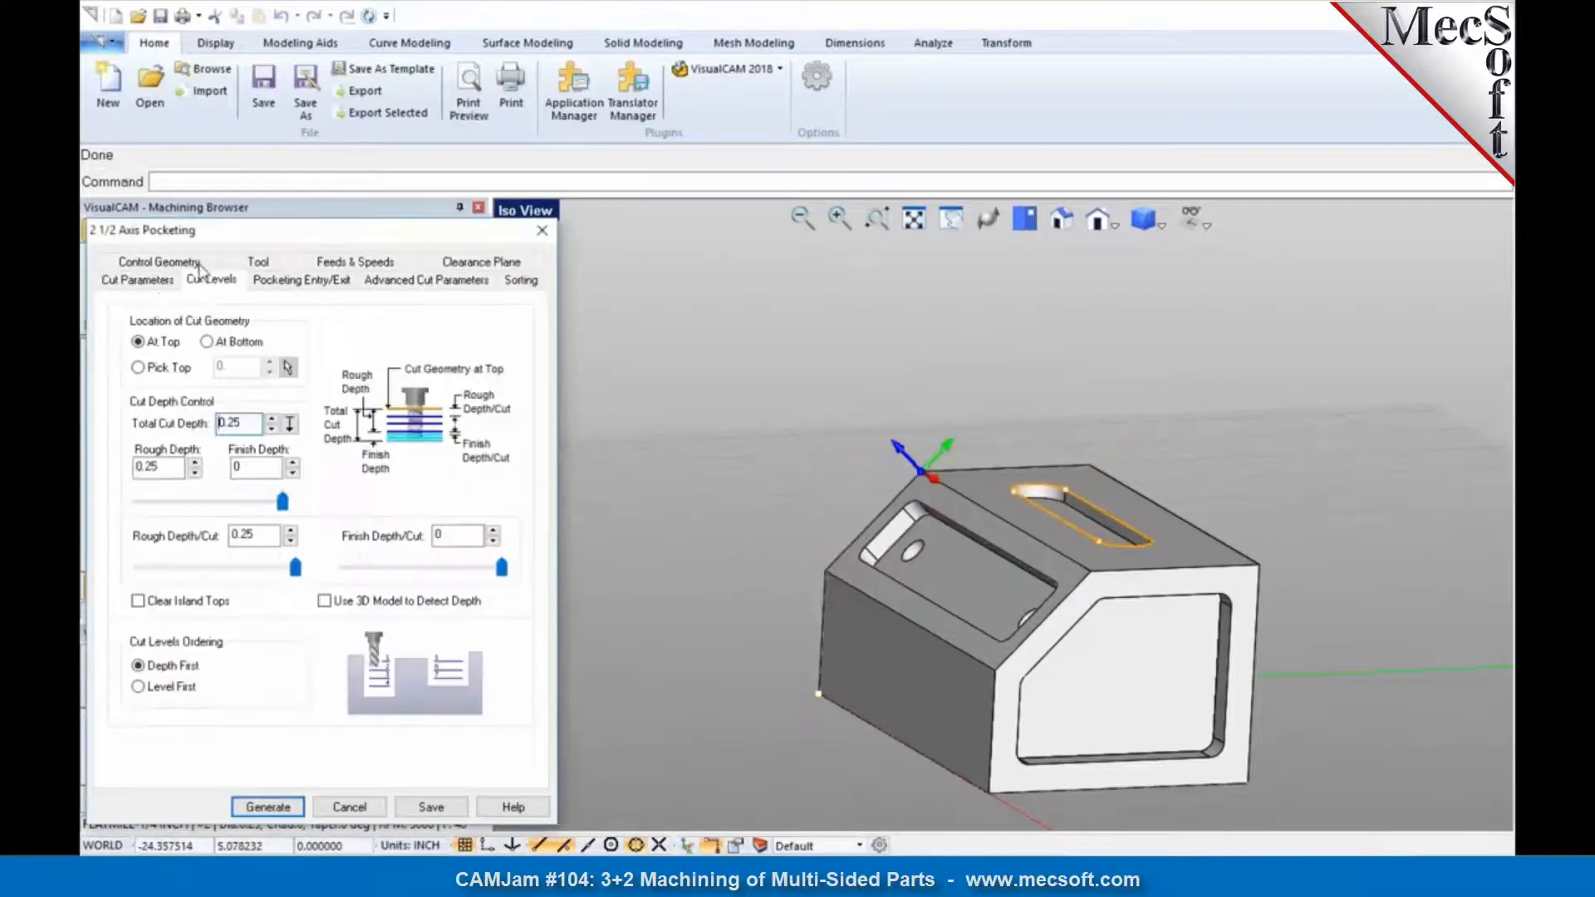
{"action": "left_click", "coordinate": [158, 280]}
{"action": "left_click", "coordinate": [158, 264]}
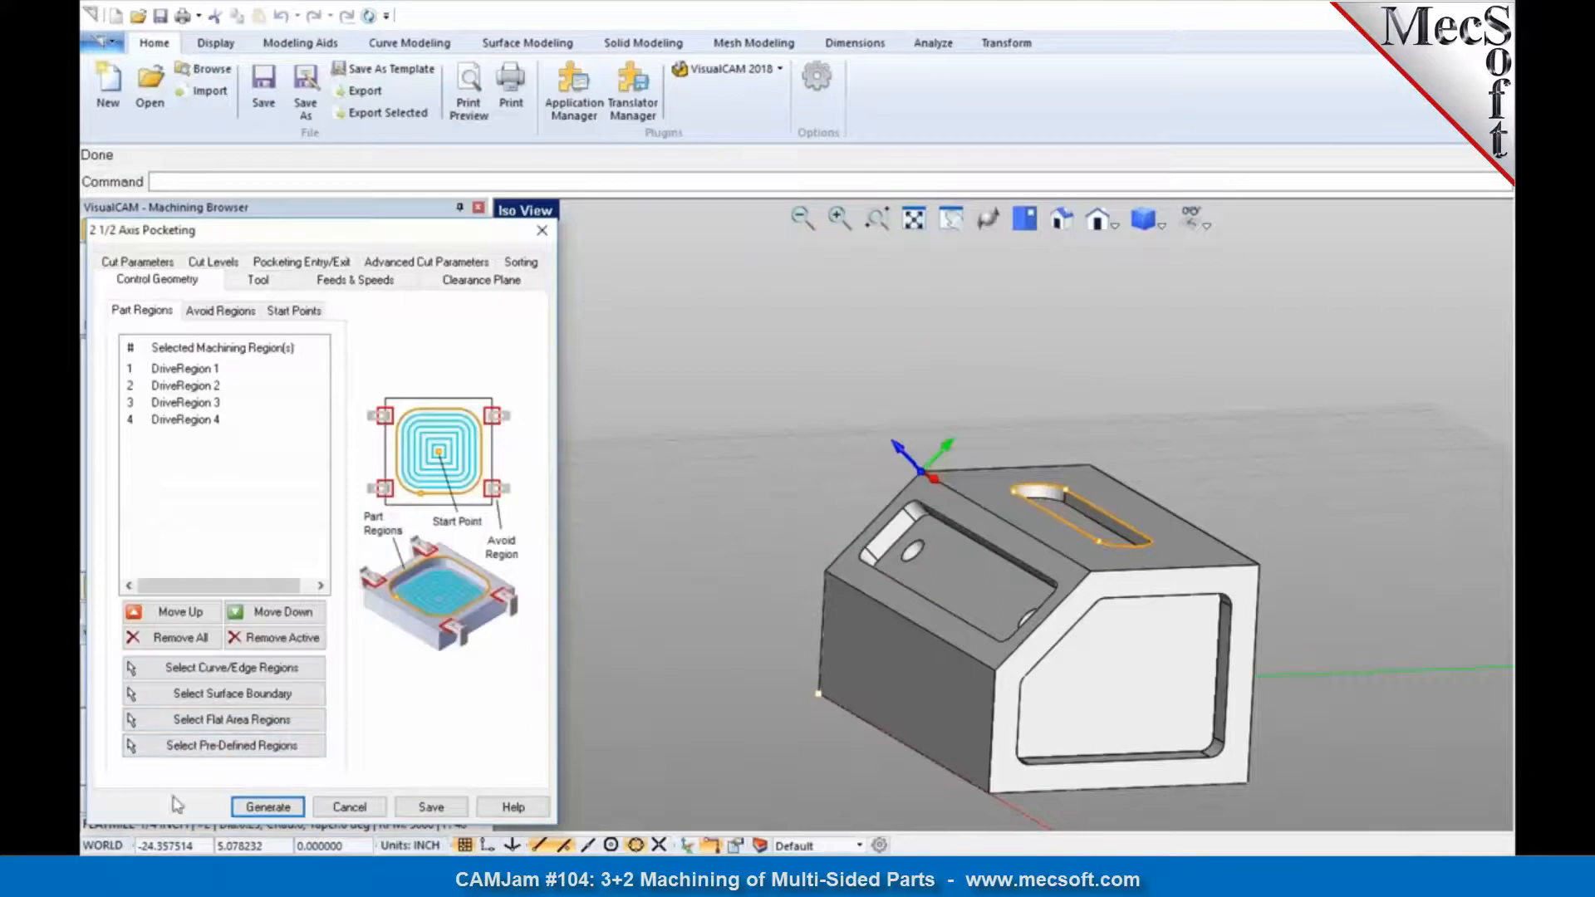
Step: Replace the copied part regions of the Setup 2 pocketing with edge selections, picking the short end edge and adjoining corner edges of the sloped-face pocket
{"action": "left_click", "coordinate": [178, 638]}
{"action": "left_click", "coordinate": [197, 669]}
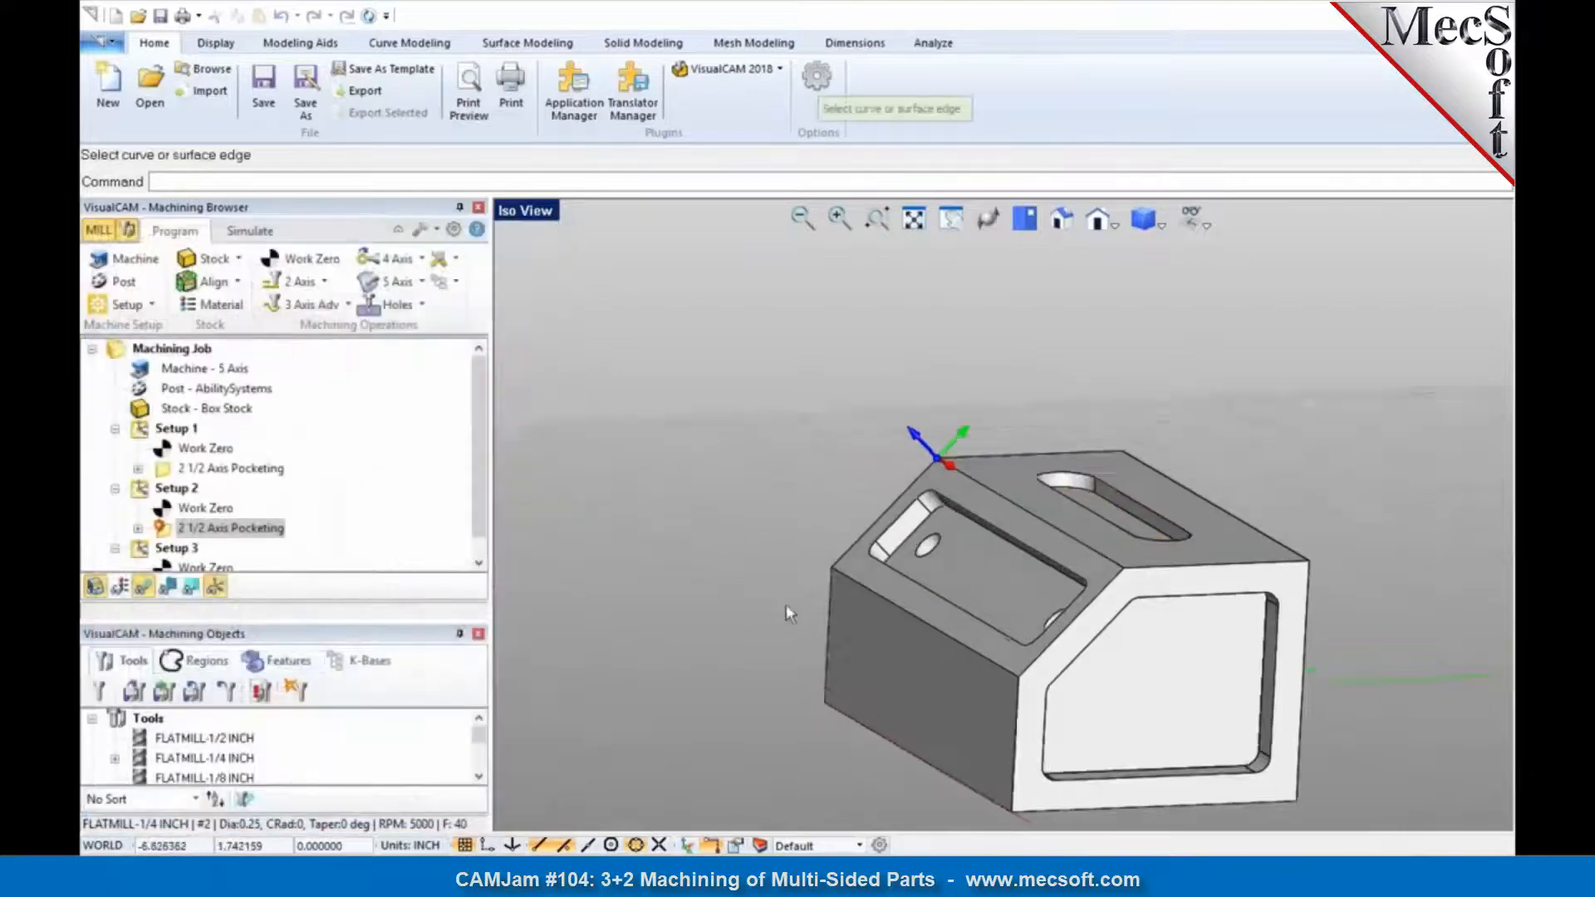
{"action": "scroll", "coordinate": [786, 605], "scroll_direction": "up", "scroll_amount": 3}
{"action": "left_click", "coordinate": [914, 522]}
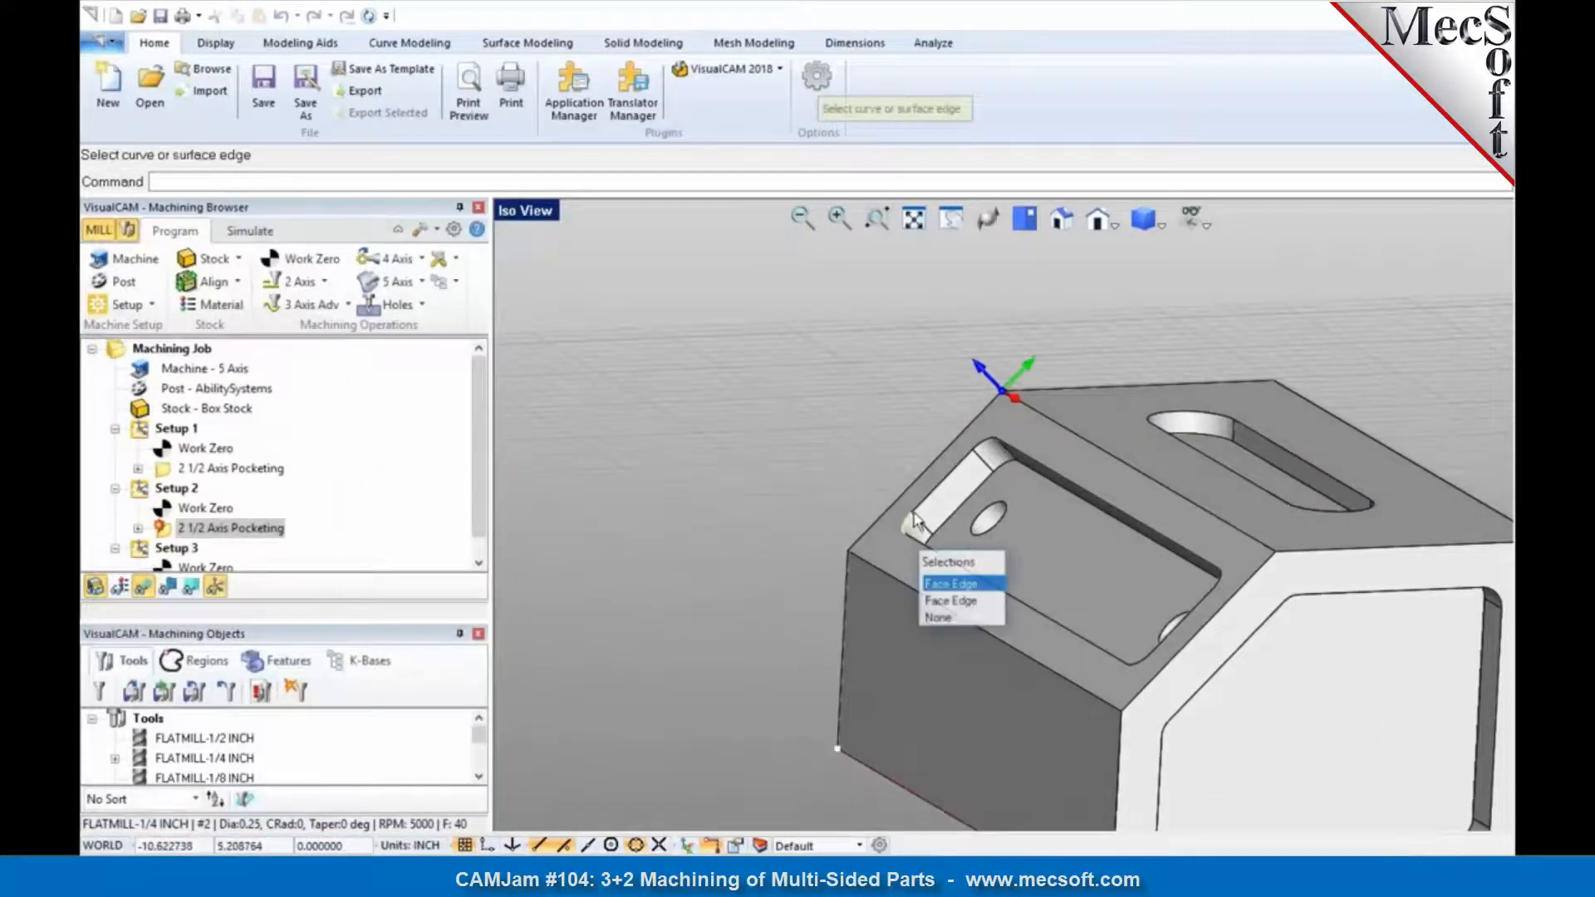
{"action": "left_click", "coordinate": [938, 584]}
{"action": "left_click", "coordinate": [939, 495]}
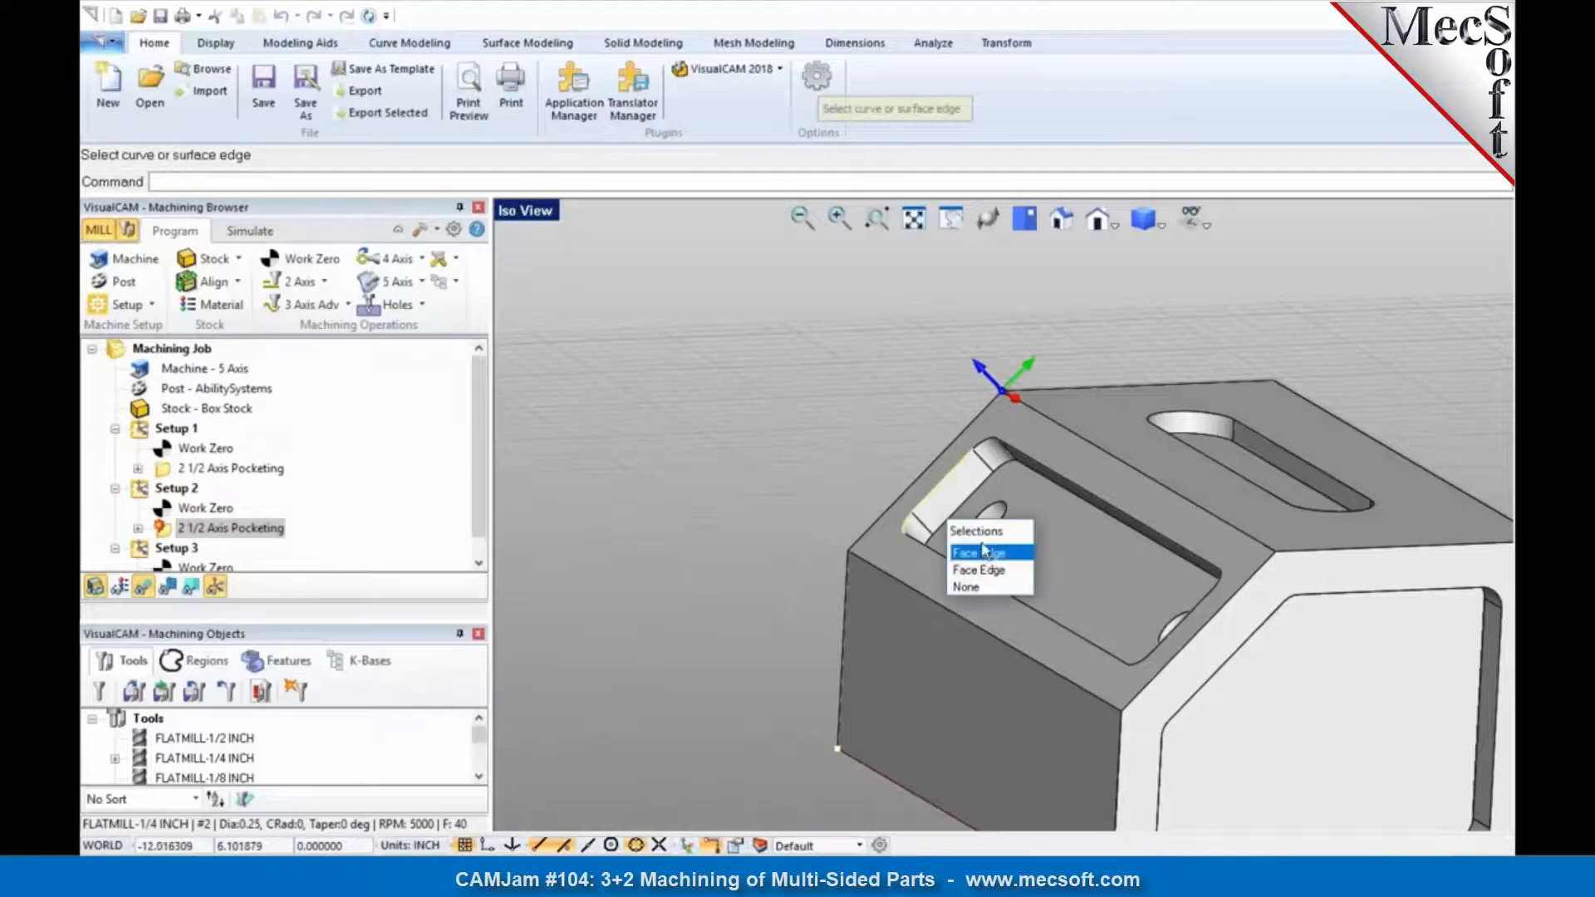
{"action": "left_click", "coordinate": [989, 548]}
{"action": "left_click", "coordinate": [984, 469]}
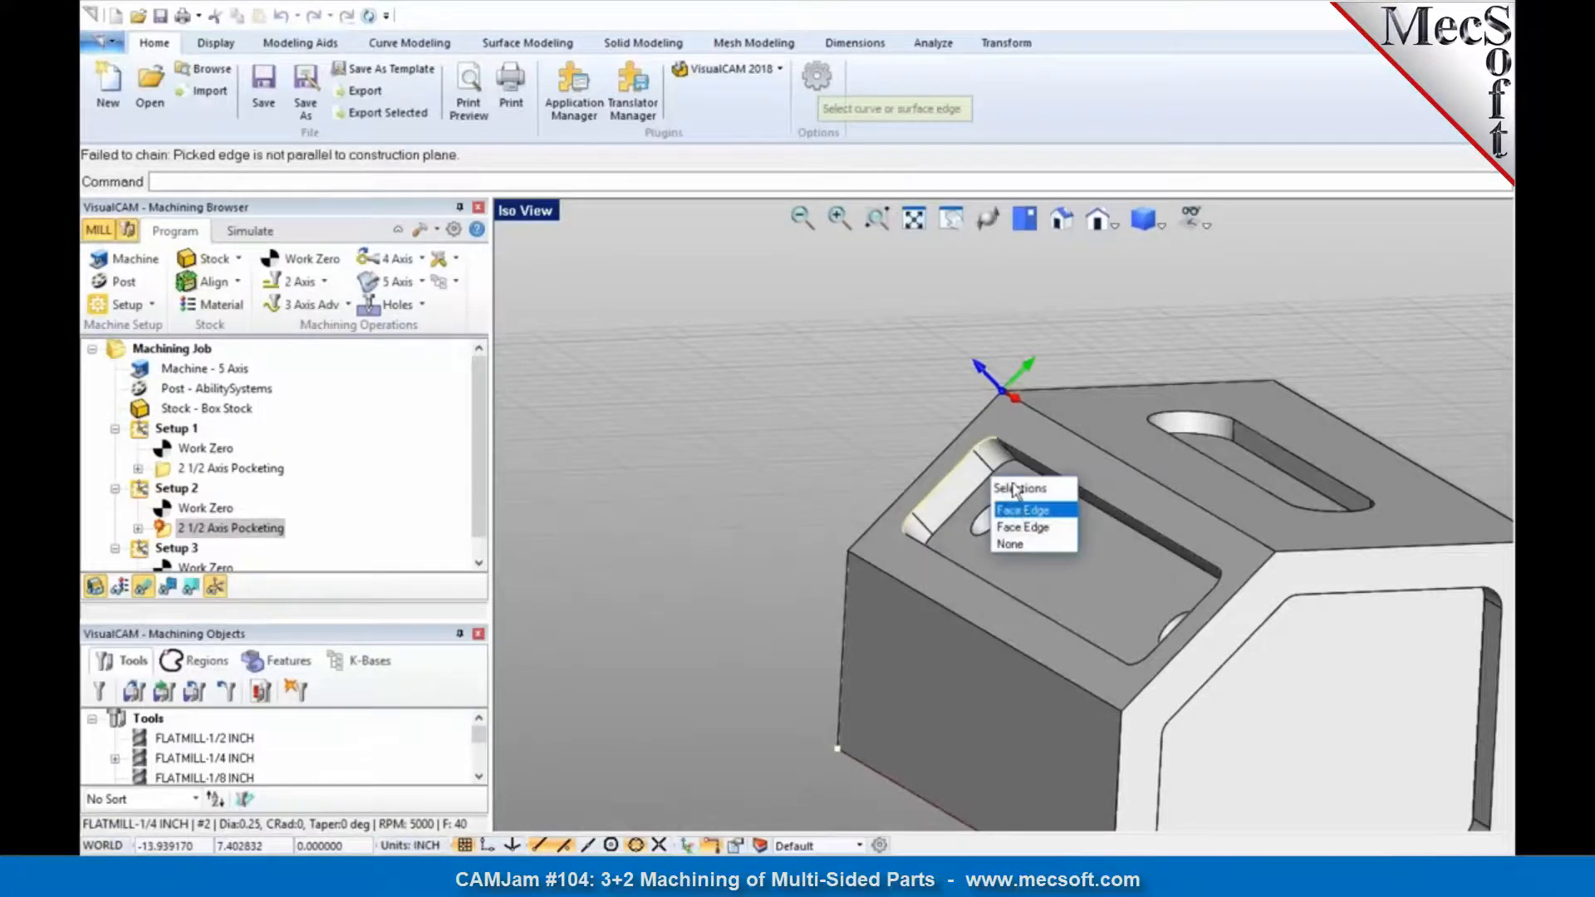
{"action": "left_click", "coordinate": [1020, 509]}
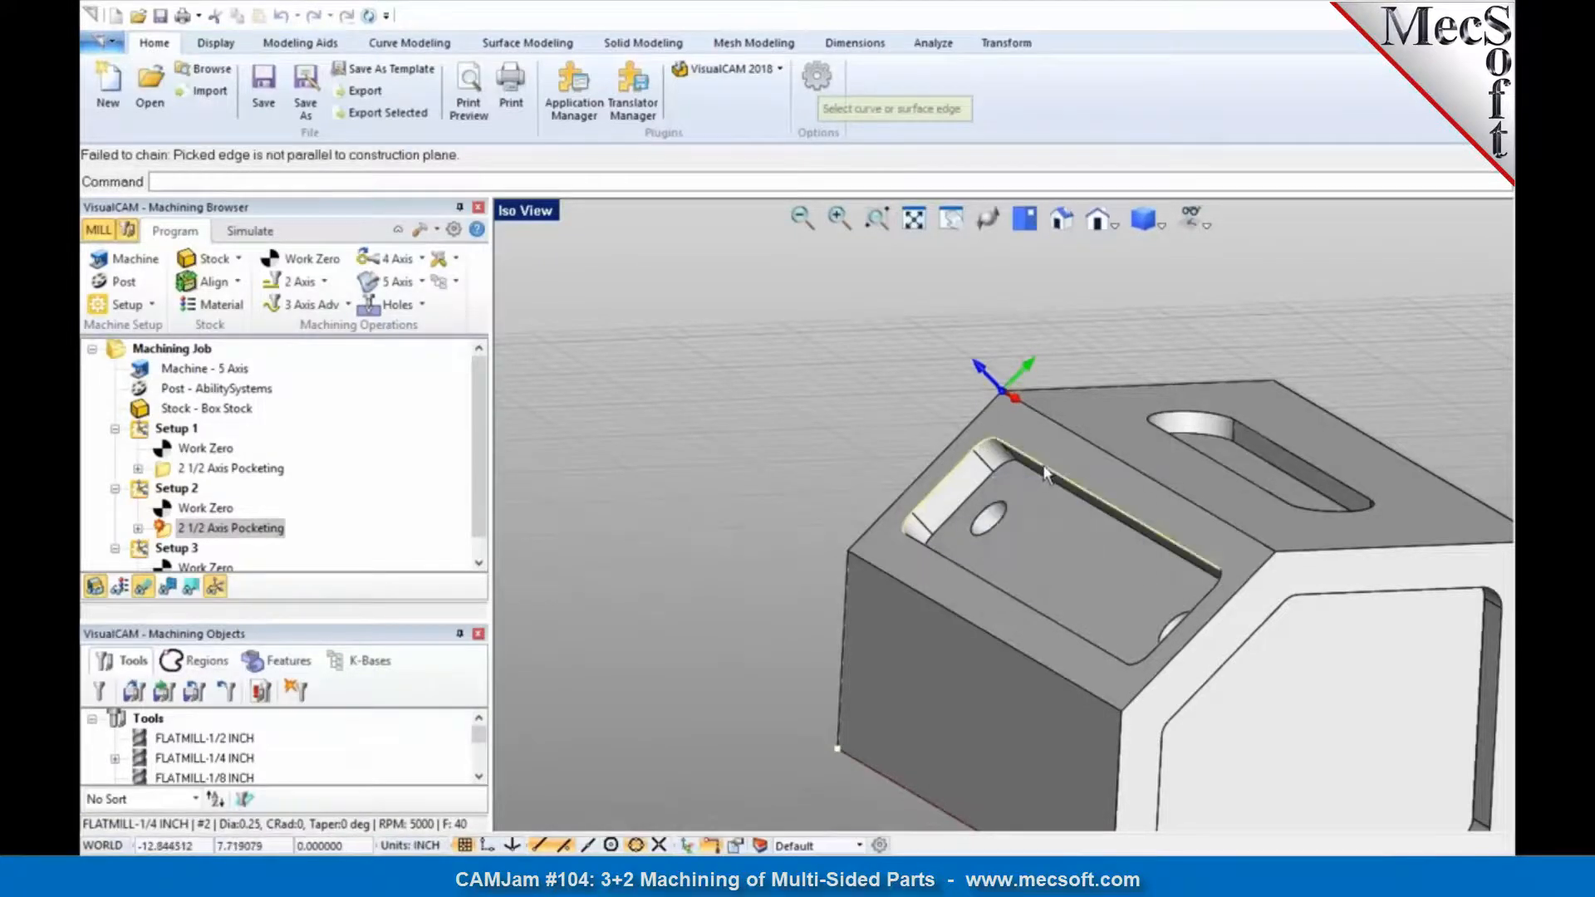
Step: Add the remaining rim edges of the sloped-face pocket to close the region, and generate the Setup 2 pocketing toolpath
{"action": "left_click", "coordinate": [1048, 488]}
{"action": "left_click", "coordinate": [1084, 524]}
{"action": "left_click", "coordinate": [1214, 583]}
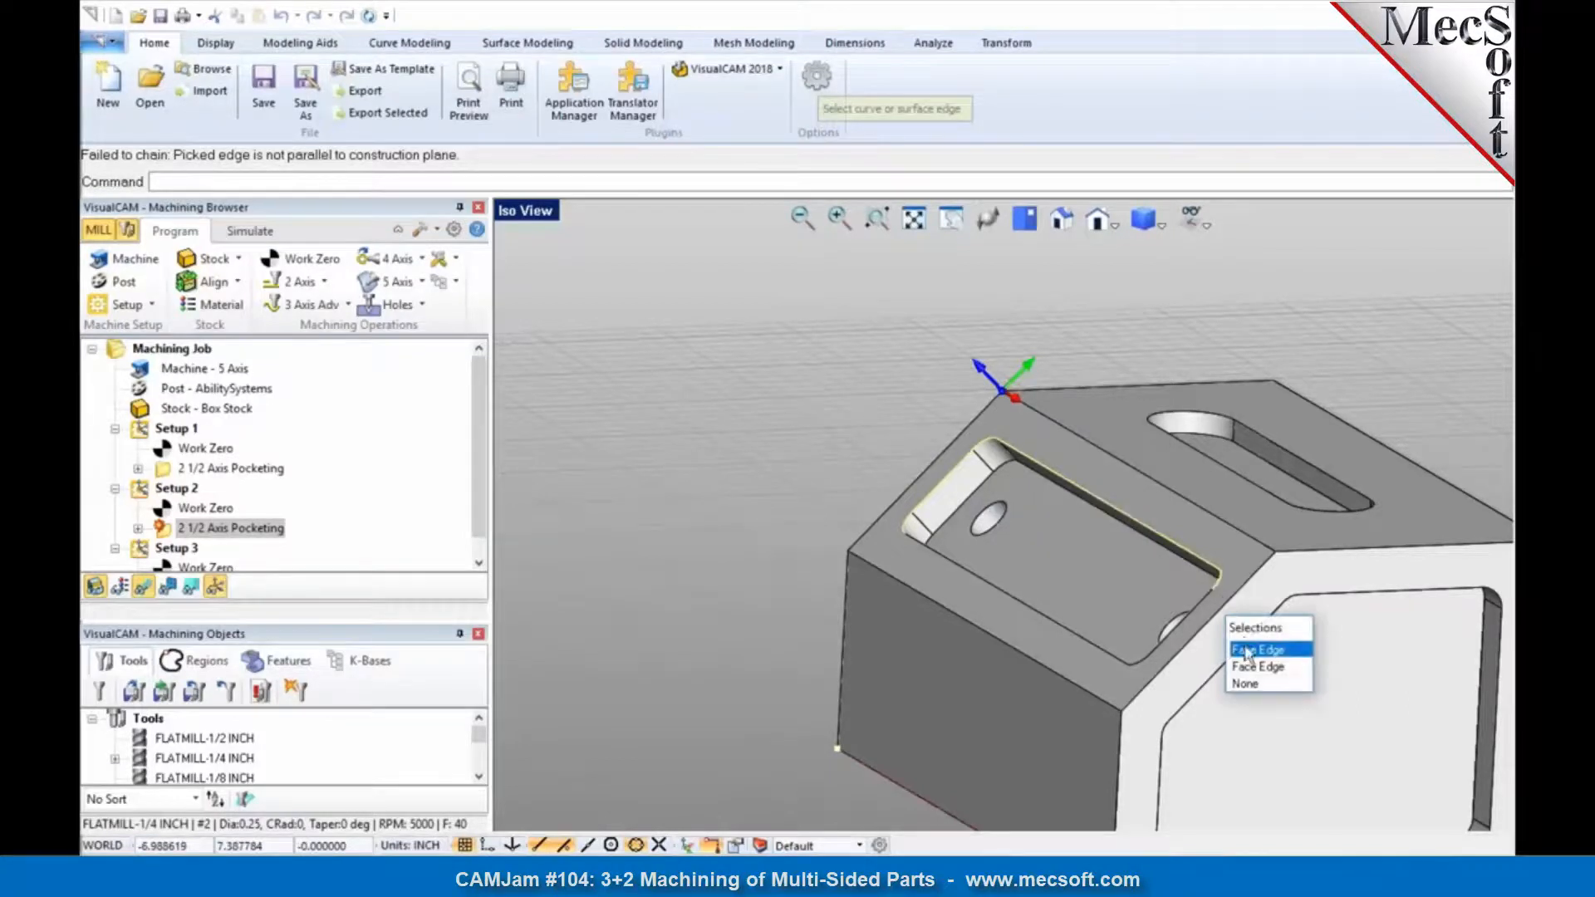
{"action": "left_click", "coordinate": [1246, 648]}
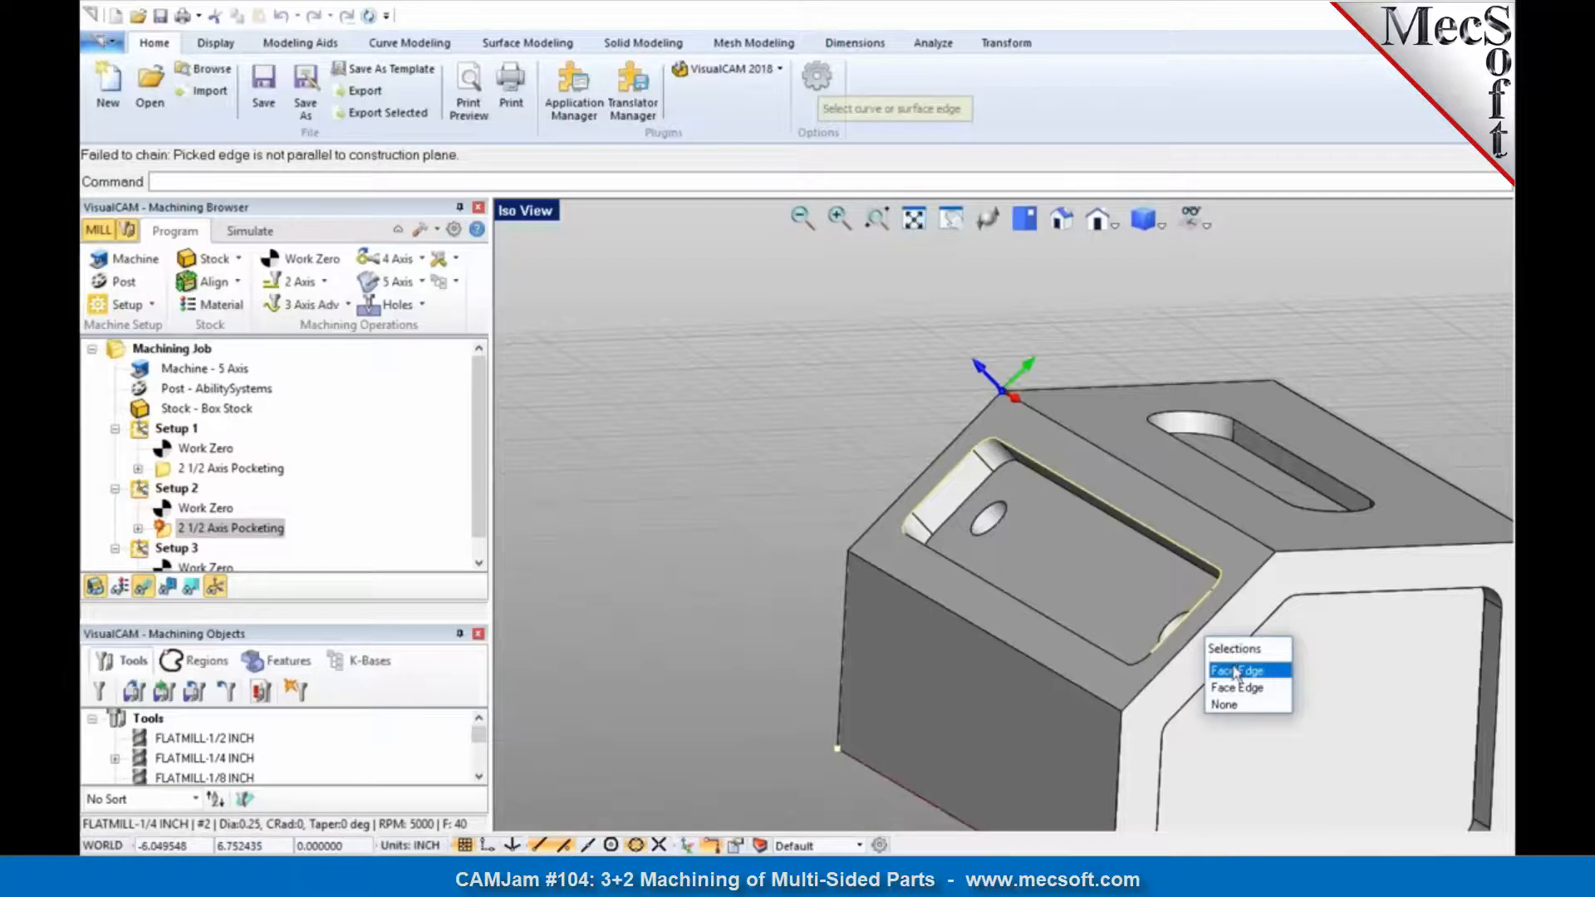
{"action": "left_click", "coordinate": [1232, 669]}
{"action": "left_click", "coordinate": [1133, 664]}
{"action": "left_click", "coordinate": [1174, 730]}
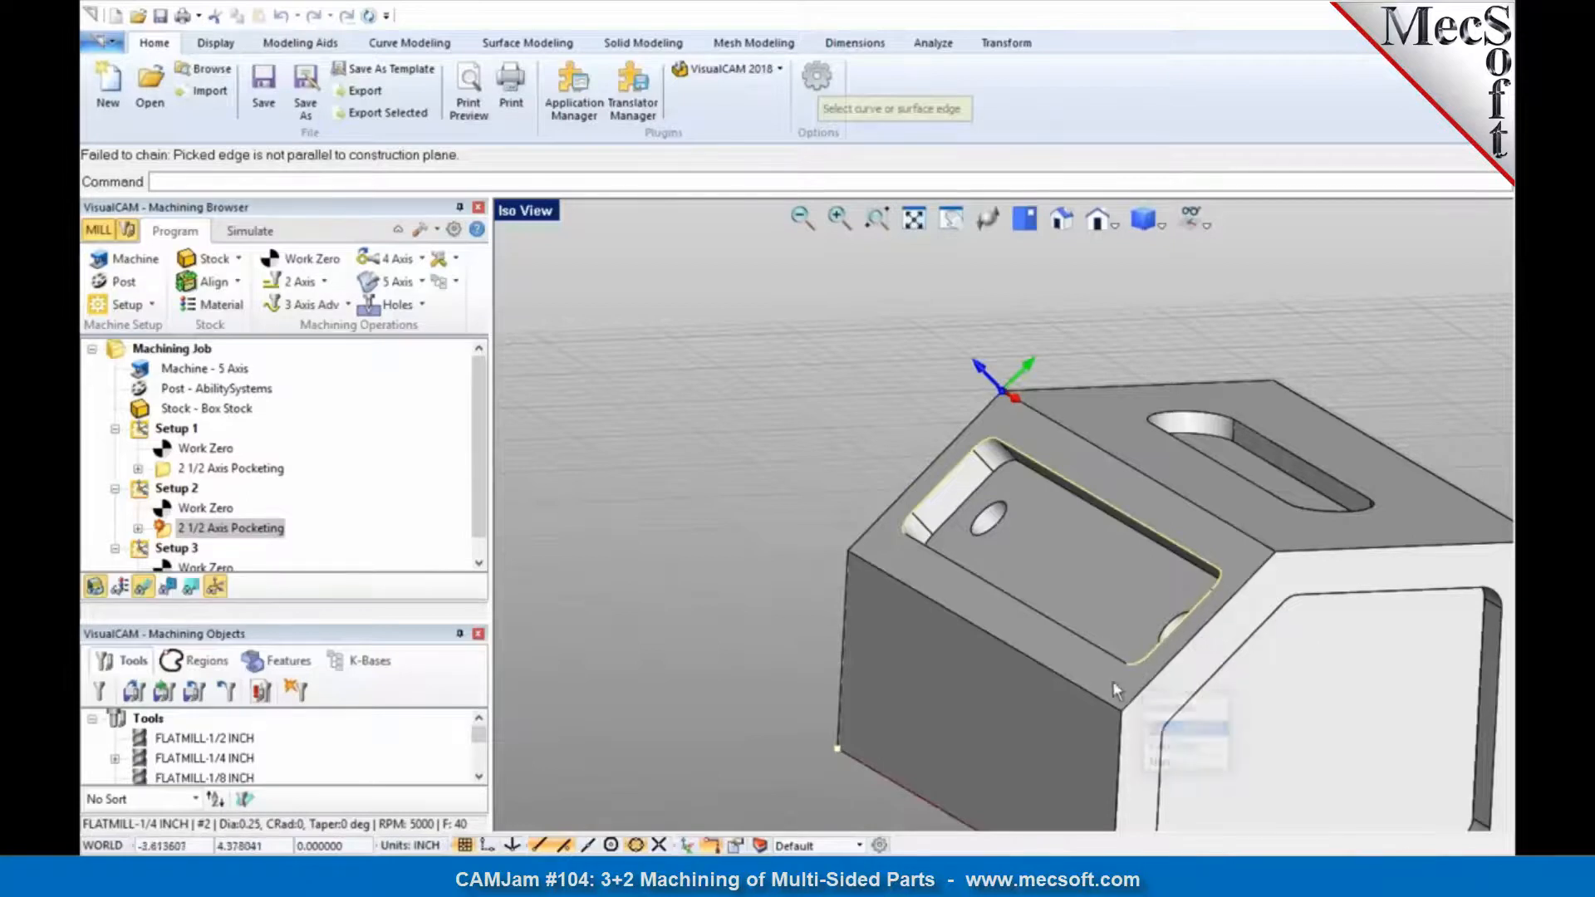
{"action": "left_click", "coordinate": [1115, 656]}
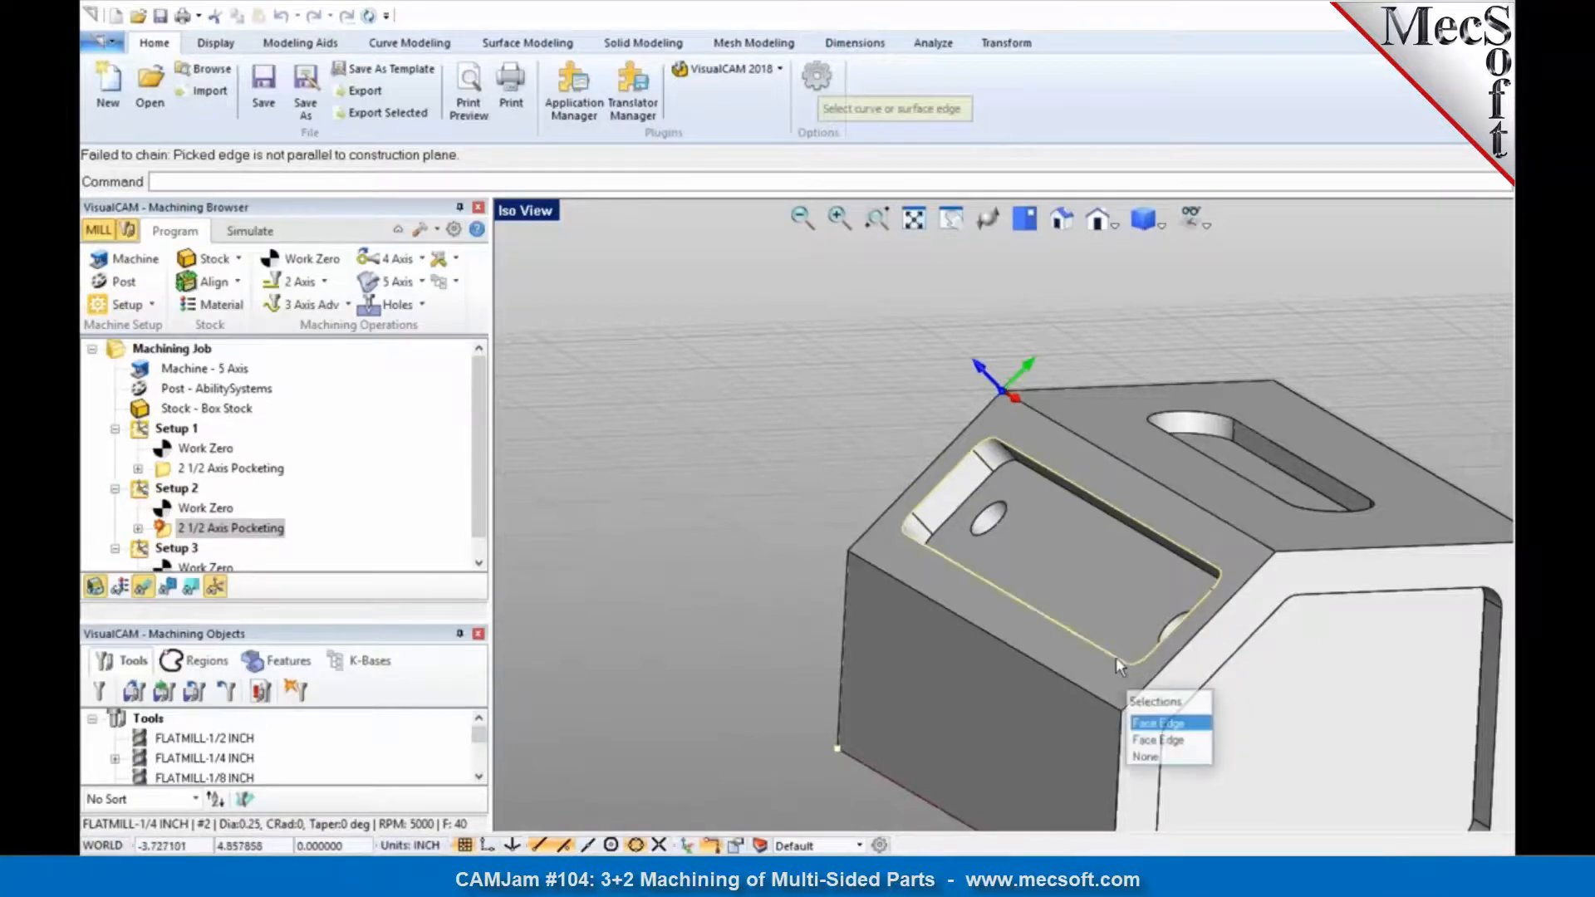
{"action": "left_click", "coordinate": [1158, 723]}
{"action": "left_click", "coordinate": [268, 806]}
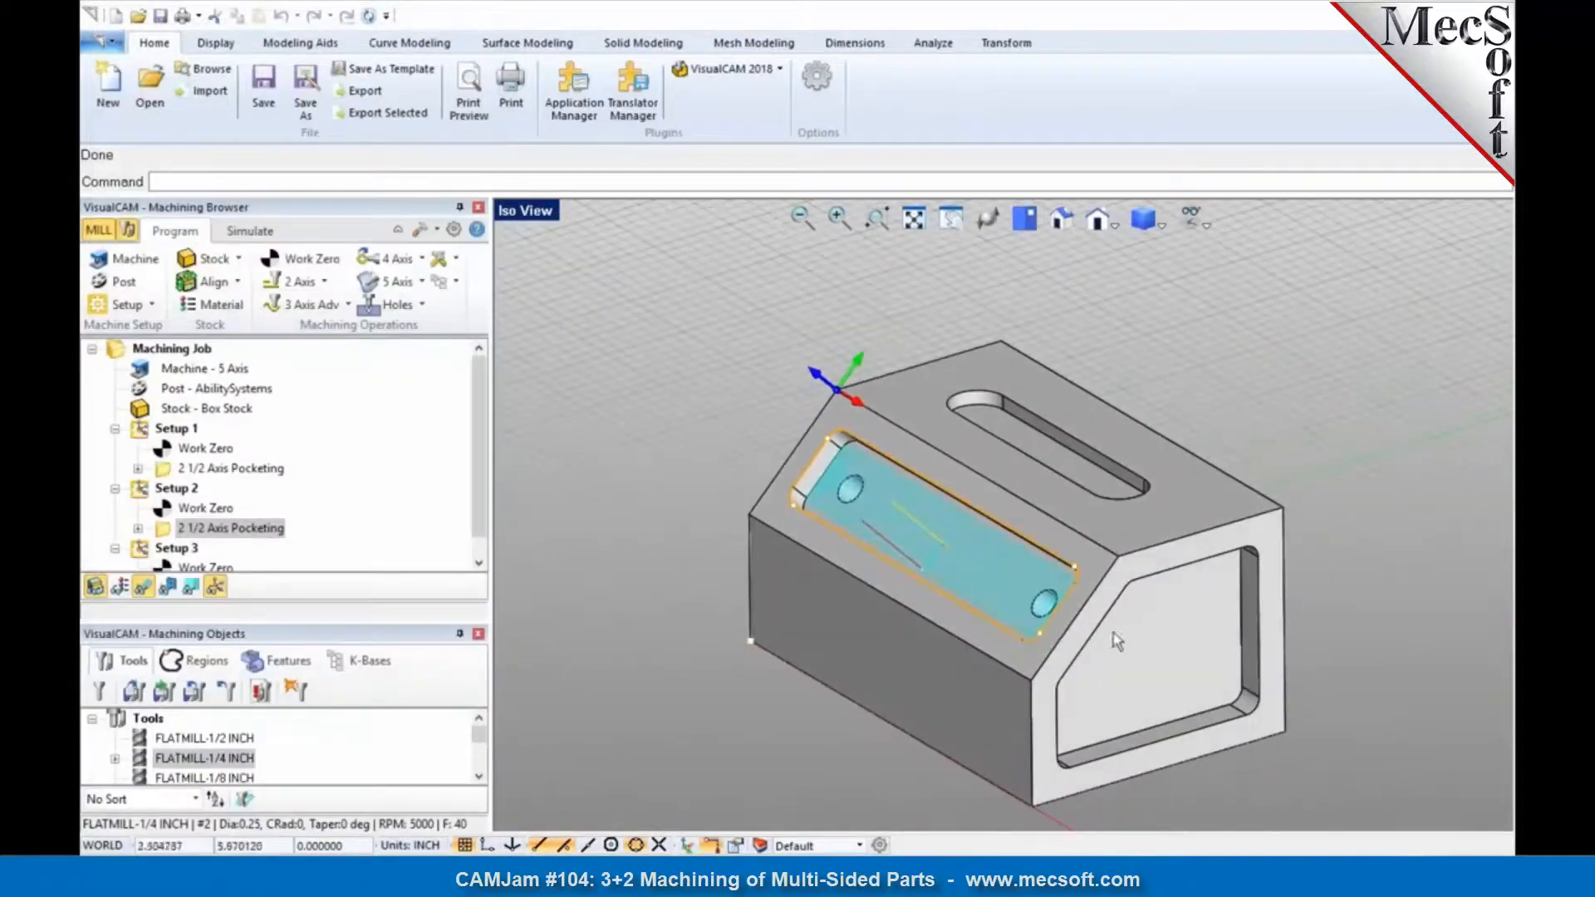
Step: Collapse Setup 1 and Setup 2 in the machining job and delete the empty Setup 3
{"action": "left_click", "coordinate": [154, 432]}
{"action": "left_click", "coordinate": [115, 428]}
{"action": "left_click", "coordinate": [116, 449]}
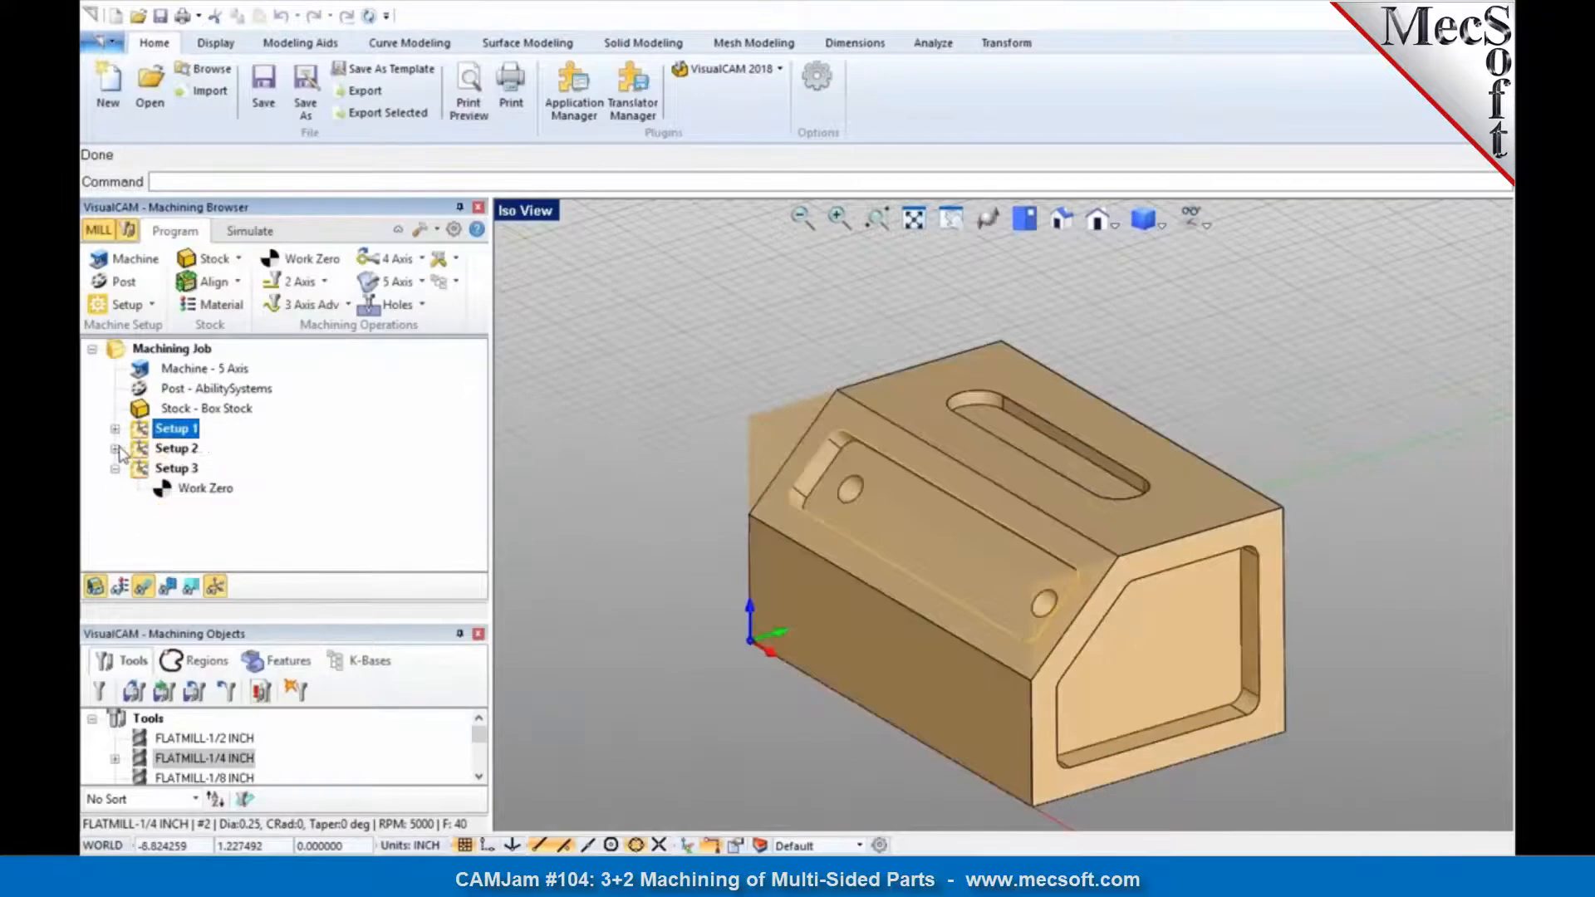
{"action": "left_click", "coordinate": [175, 449], "text": "ctrl"}
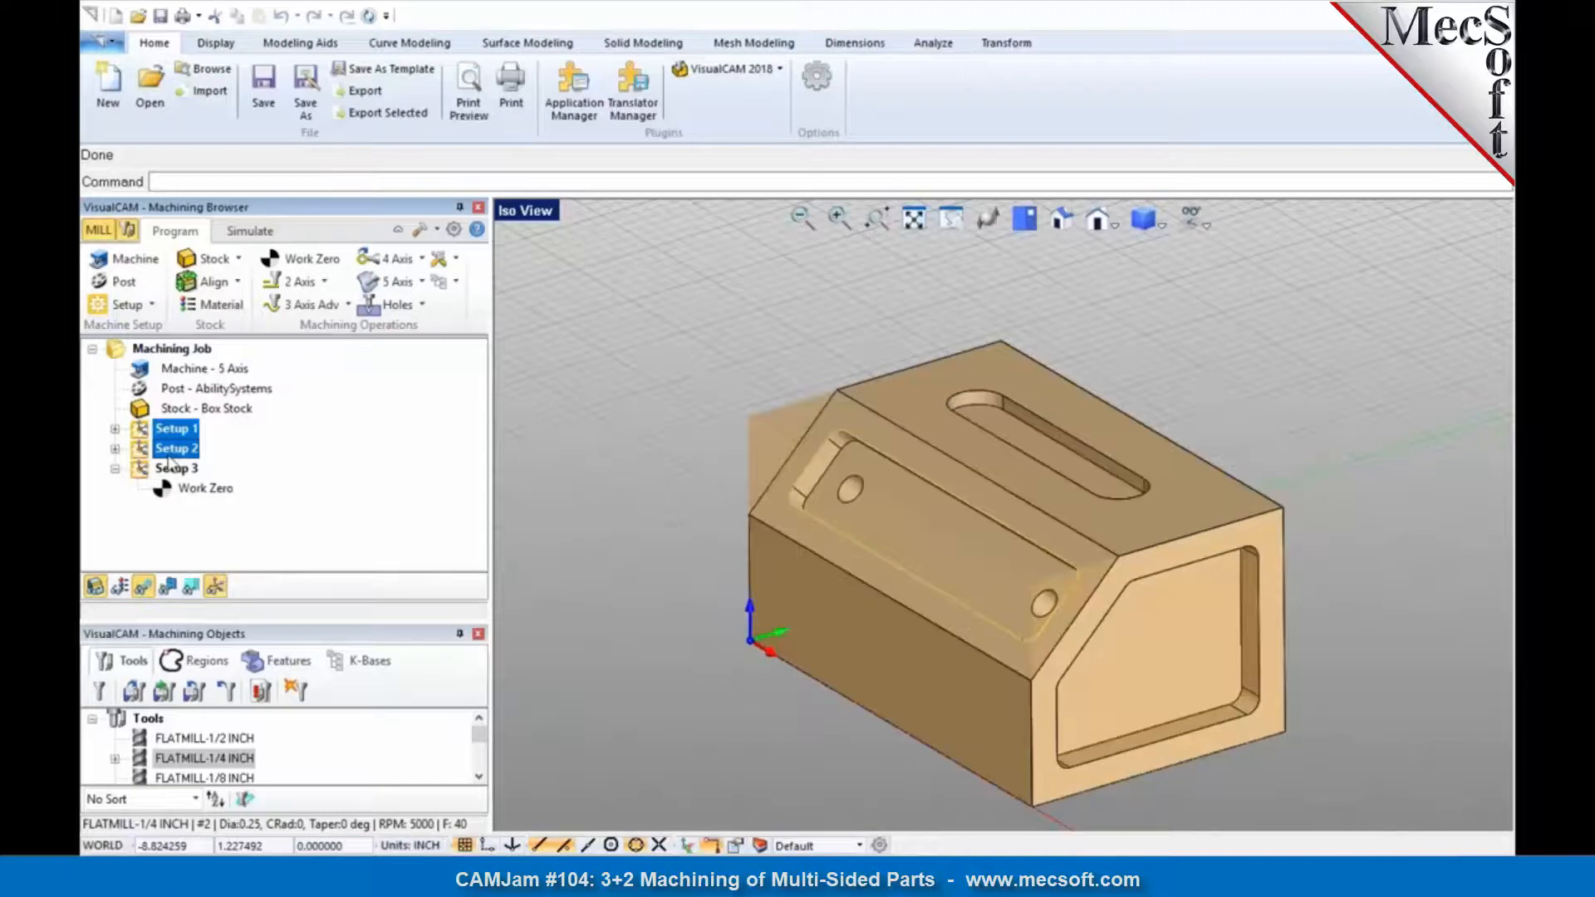
{"action": "left_click", "coordinate": [166, 468]}
{"action": "key", "text": "Delete"}
Step: Post the whole machining job to 3+2-Example.nc with the 5Axis-Post-Sample post-processor
{"action": "left_click", "coordinate": [164, 349]}
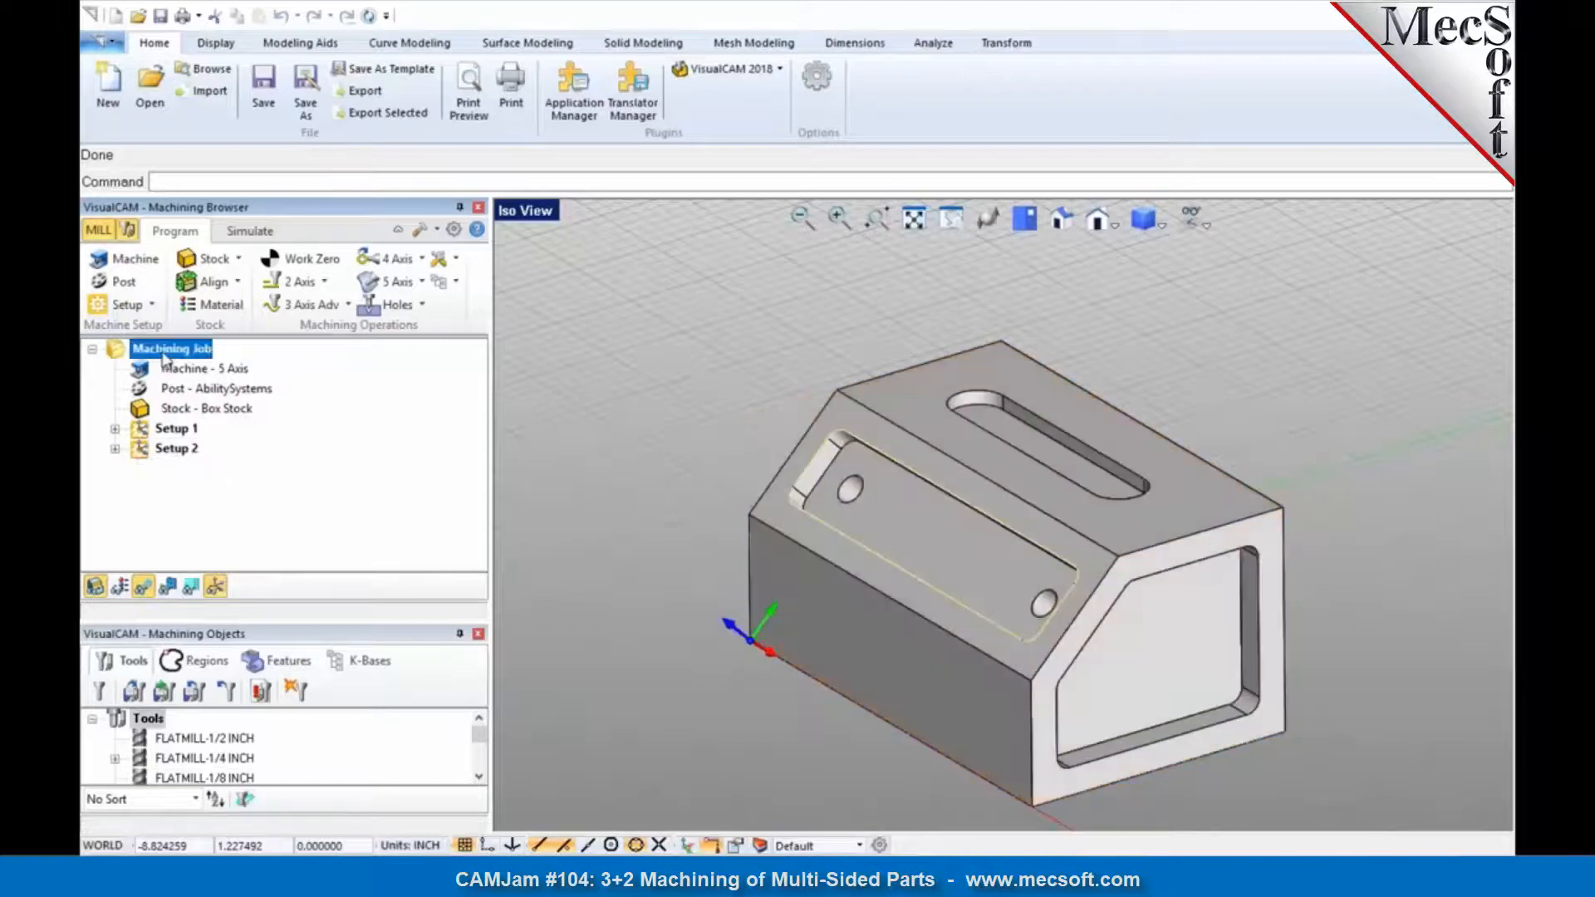
{"action": "right_click", "coordinate": [163, 357]}
{"action": "left_click", "coordinate": [203, 392]}
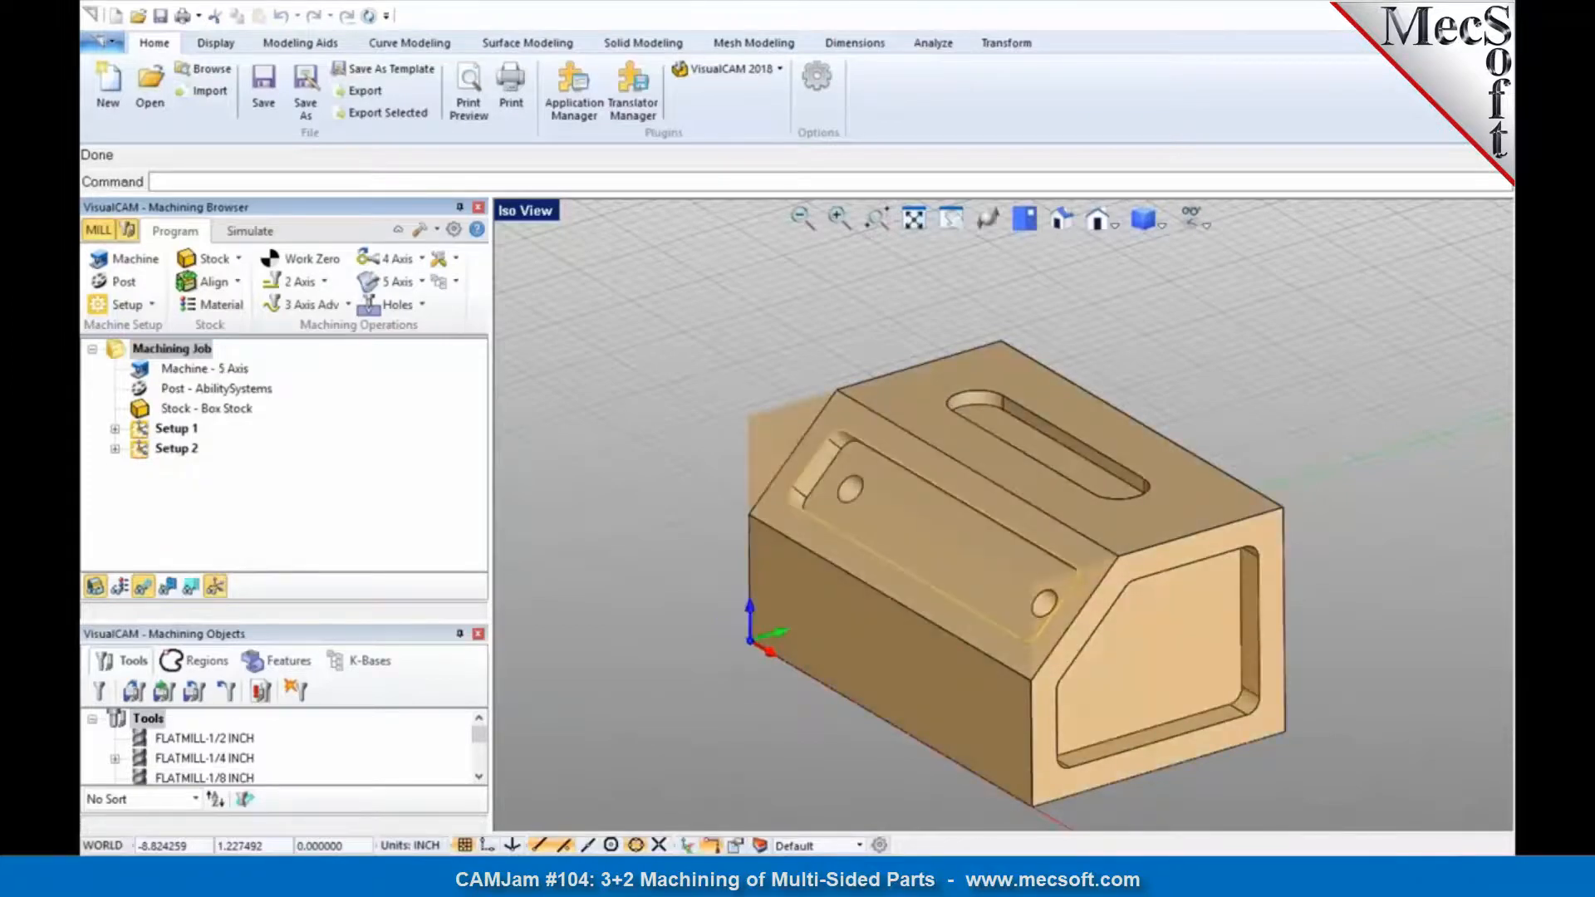
{"action": "left_click", "coordinate": [797, 612]}
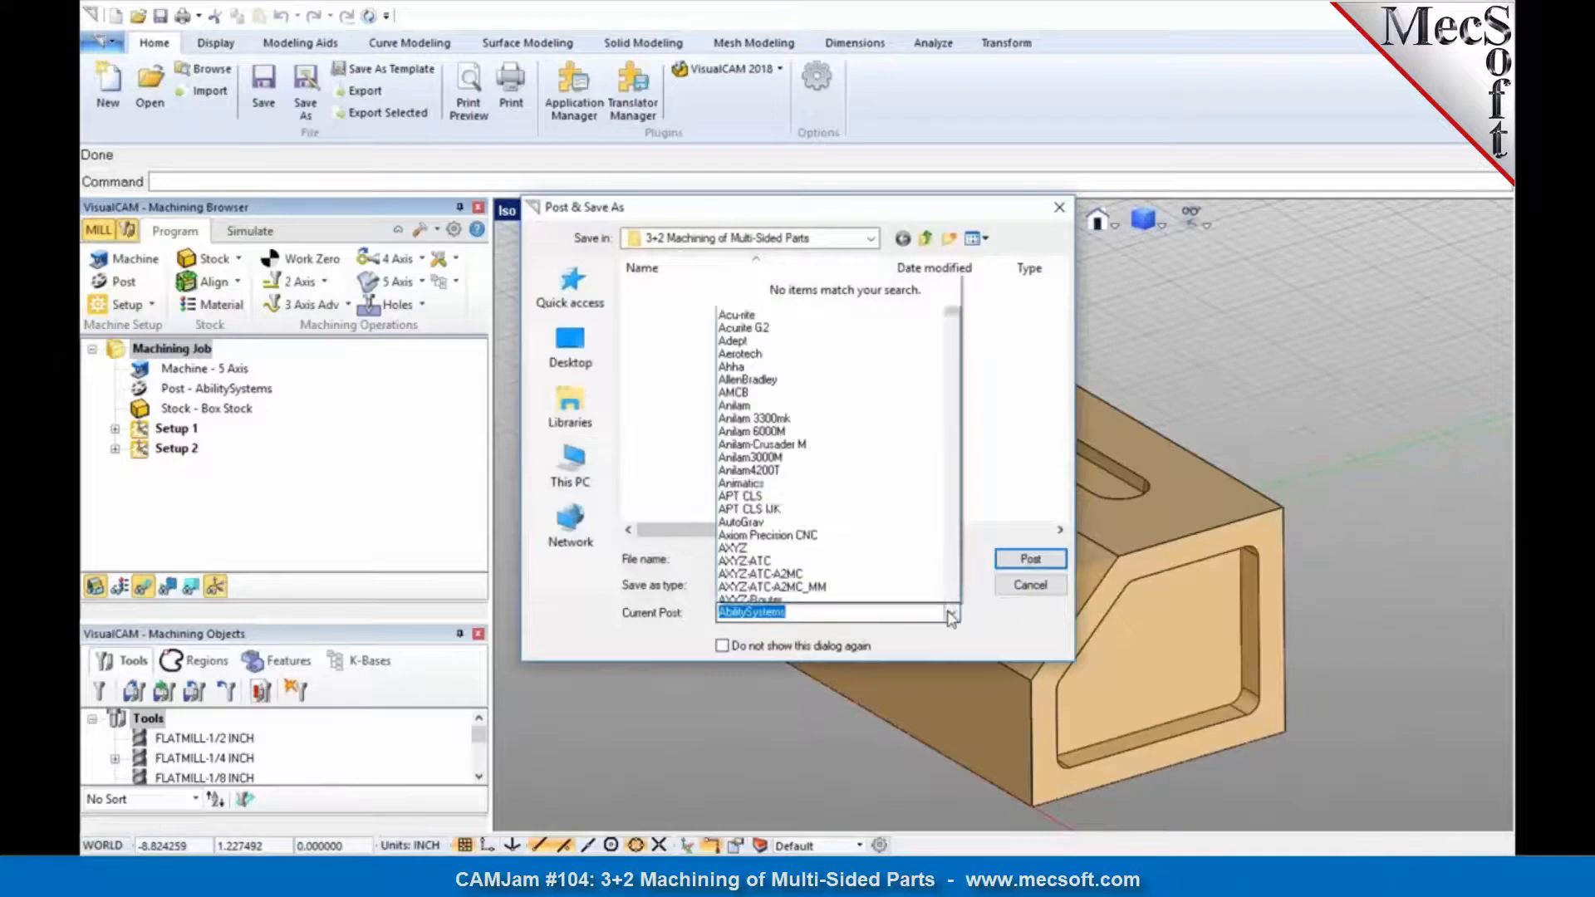
{"action": "left_click", "coordinate": [761, 220]}
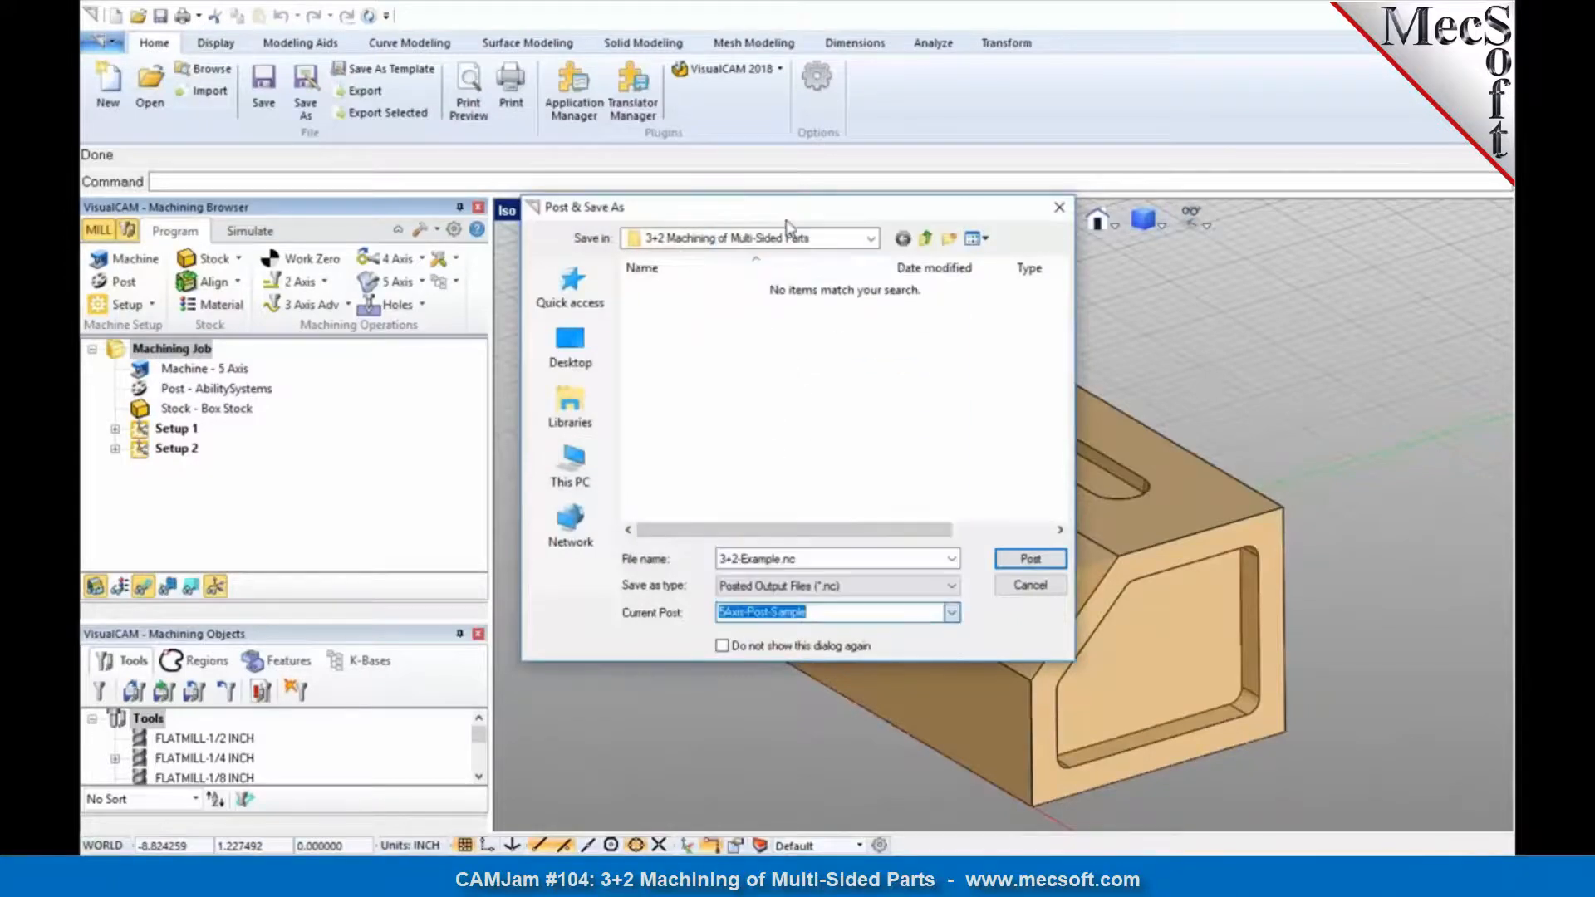
{"action": "left_click", "coordinate": [1028, 559]}
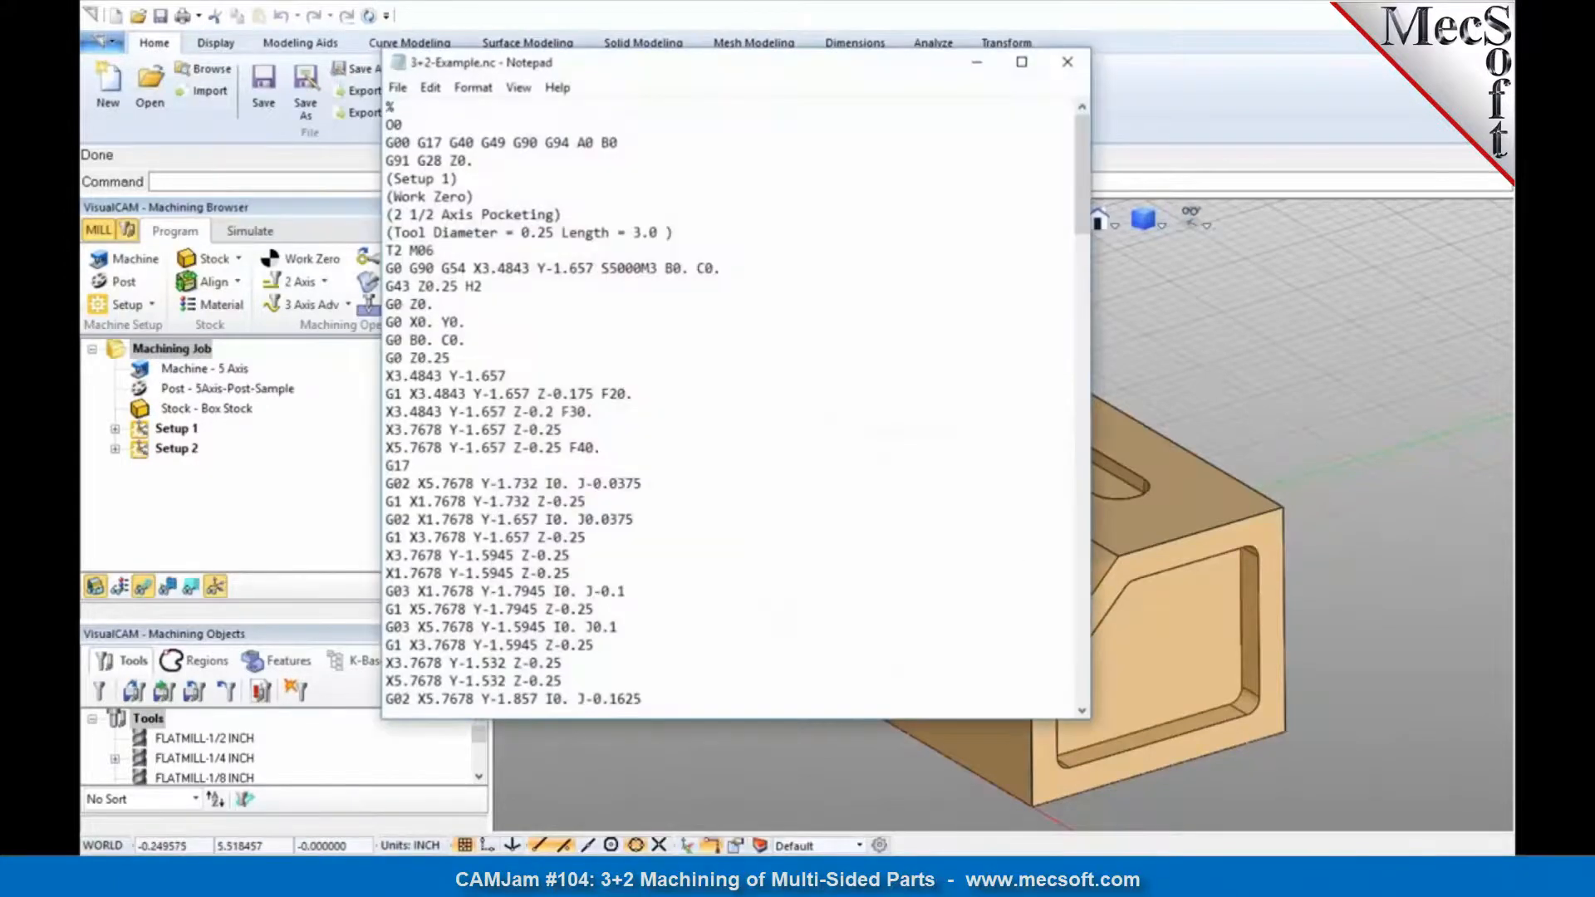
Step: Examine the B and C rotation line in the Setup 1 section of the posted G-code
{"action": "left_click_drag", "start_coordinate": [474, 344], "coordinate": [386, 341]}
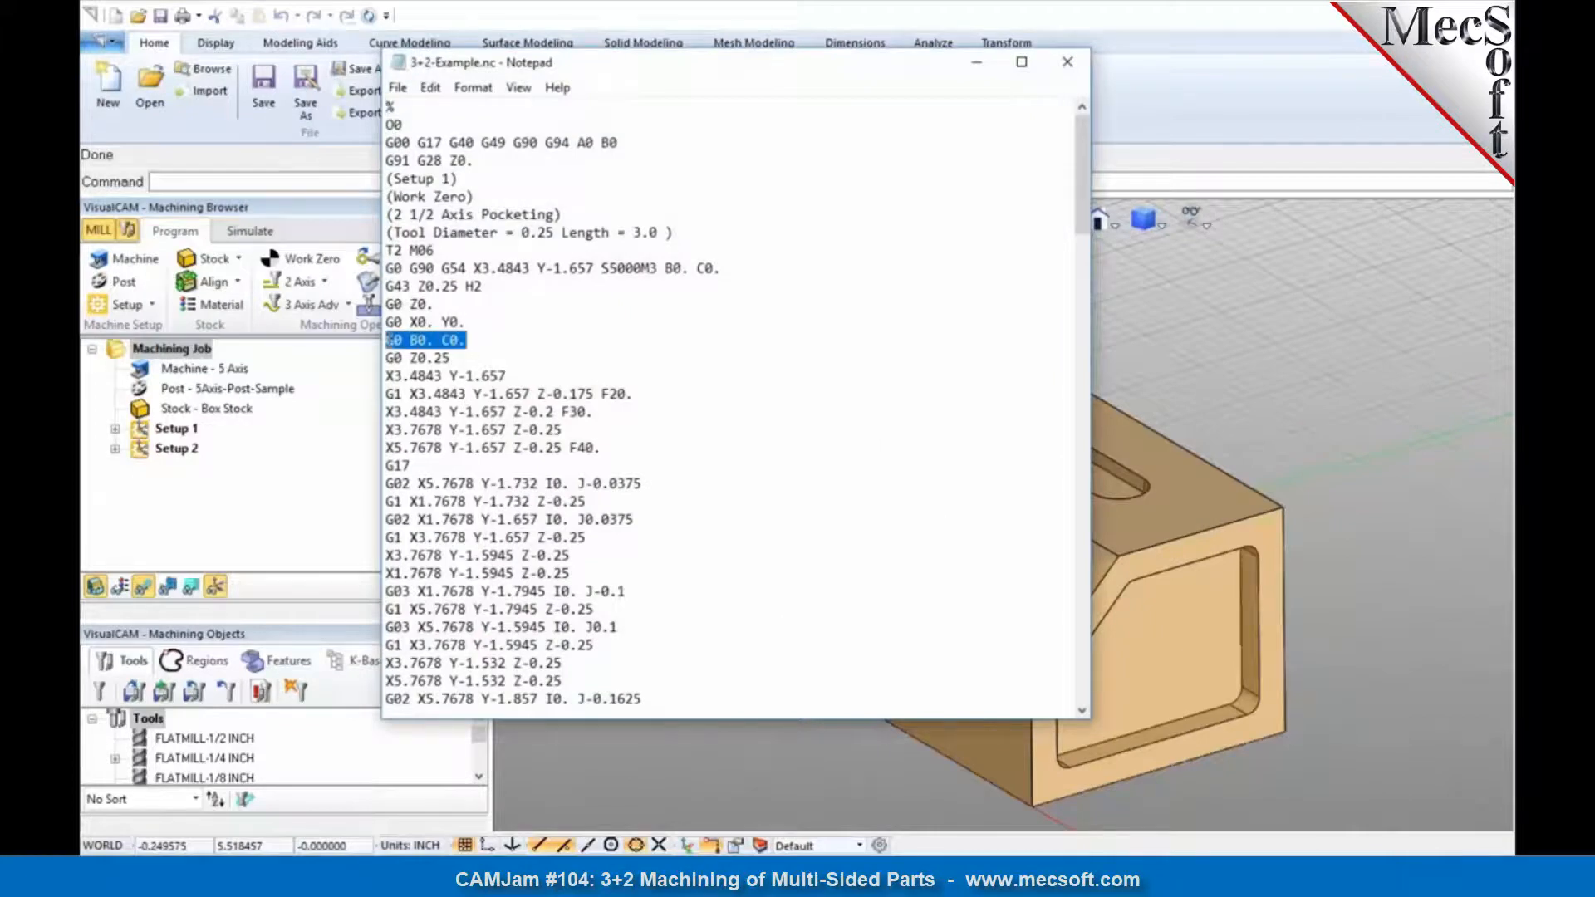
{"action": "left_click", "coordinate": [484, 343]}
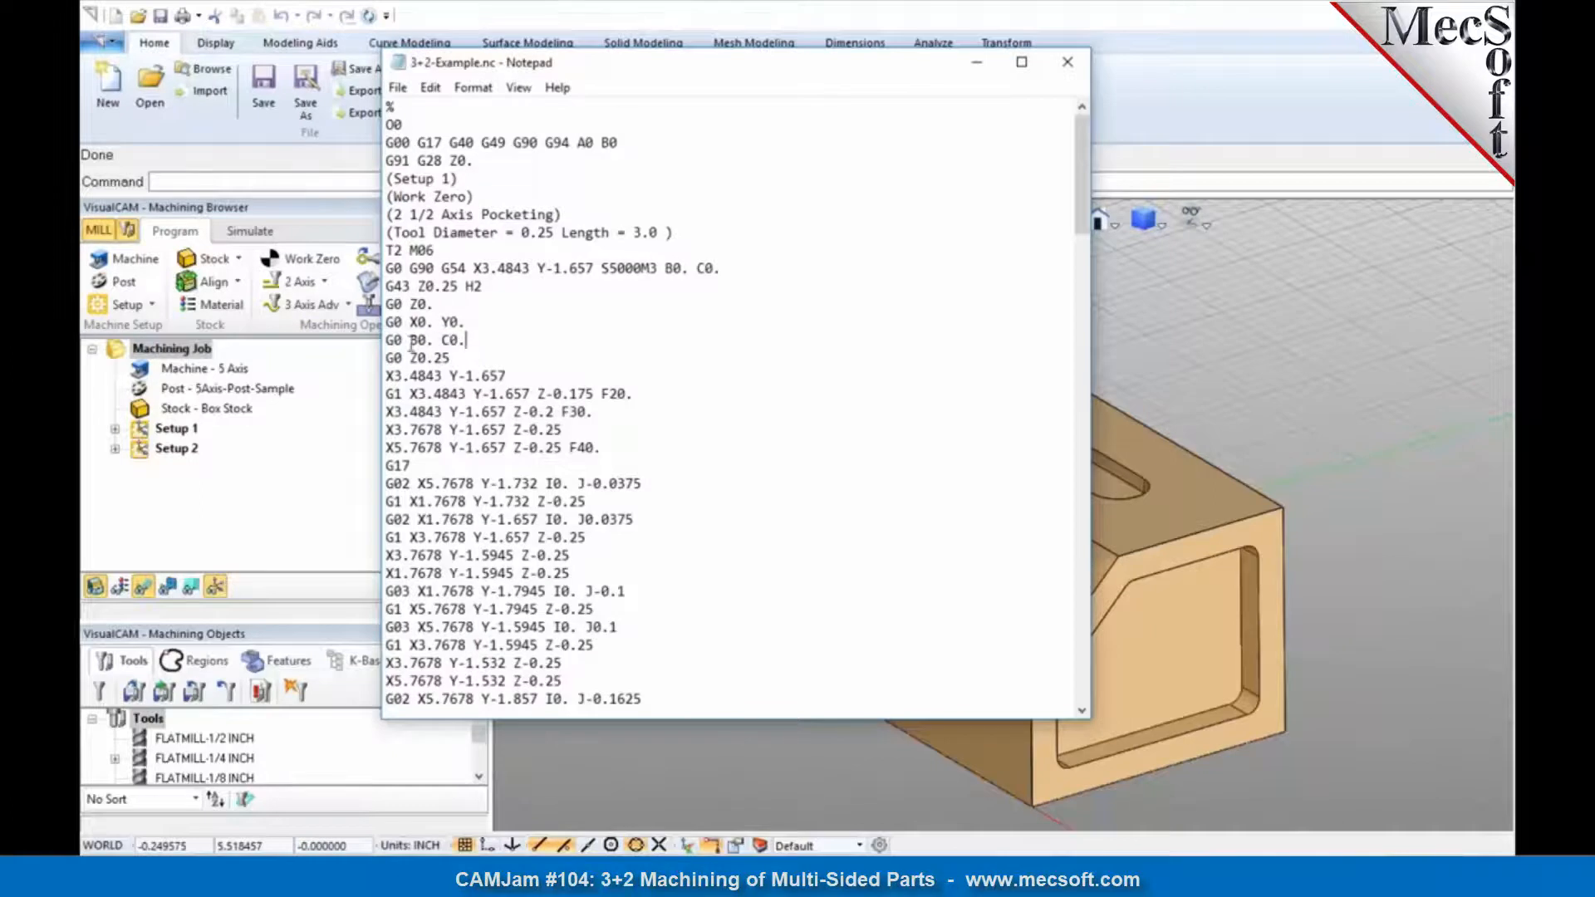
{"action": "left_click", "coordinate": [451, 340]}
Step: Examine the retract and B and C rotation lines in the Setup 2 section of the posted G-code, and close the file
{"action": "scroll", "coordinate": [553, 355], "scroll_direction": "down", "scroll_amount": 2}
{"action": "scroll", "coordinate": [752, 362], "scroll_direction": "down", "scroll_amount": 15}
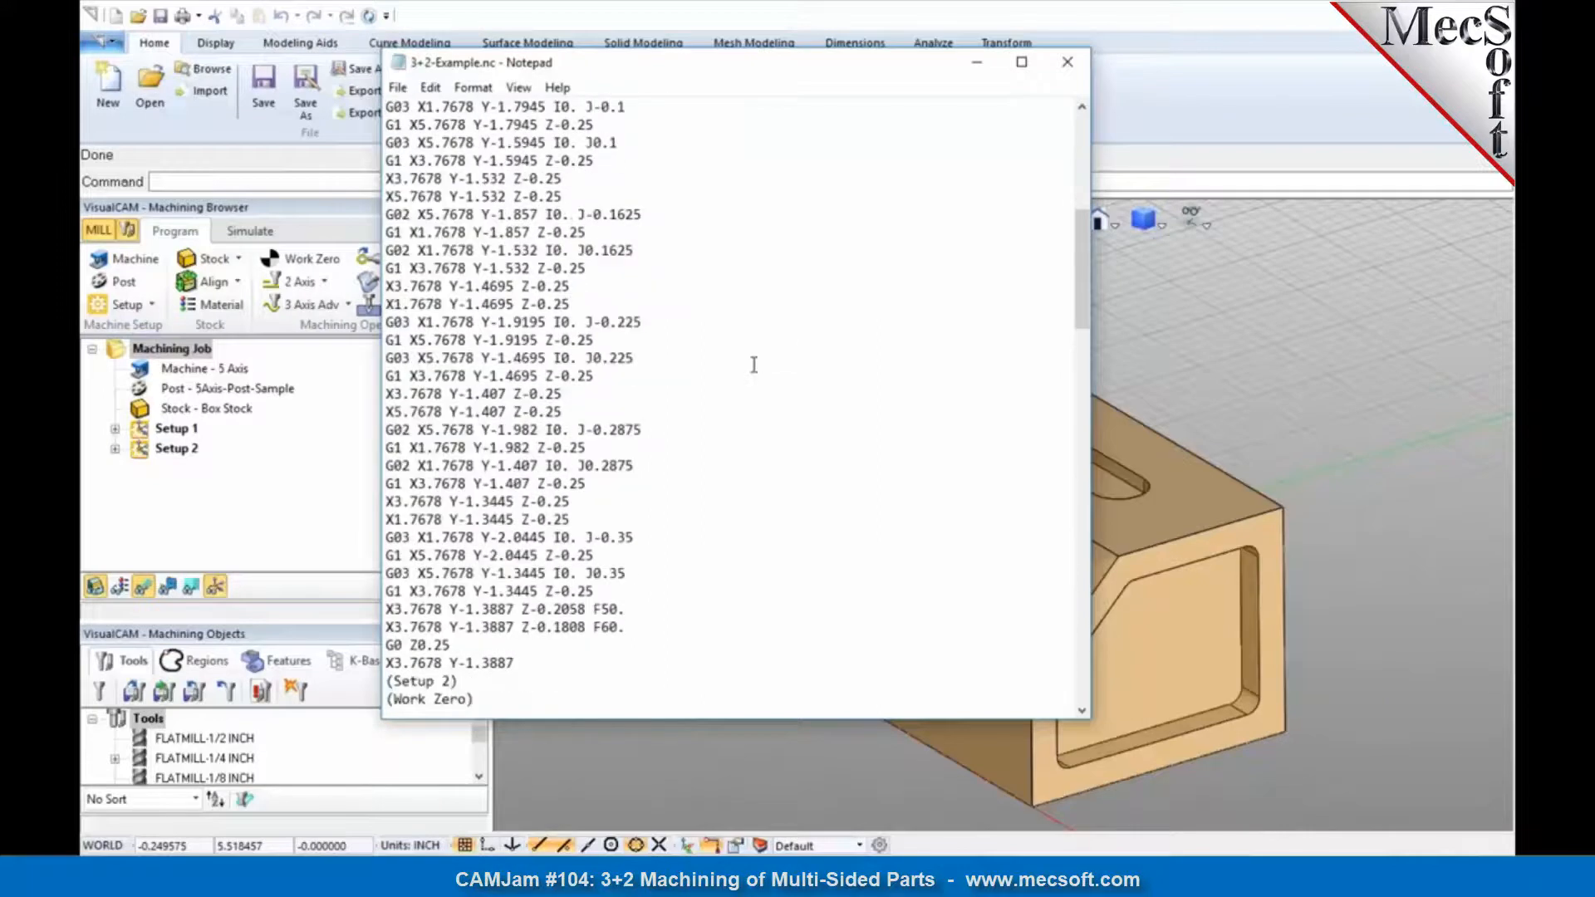
{"action": "left_click_drag", "start_coordinate": [482, 304], "coordinate": [385, 307]}
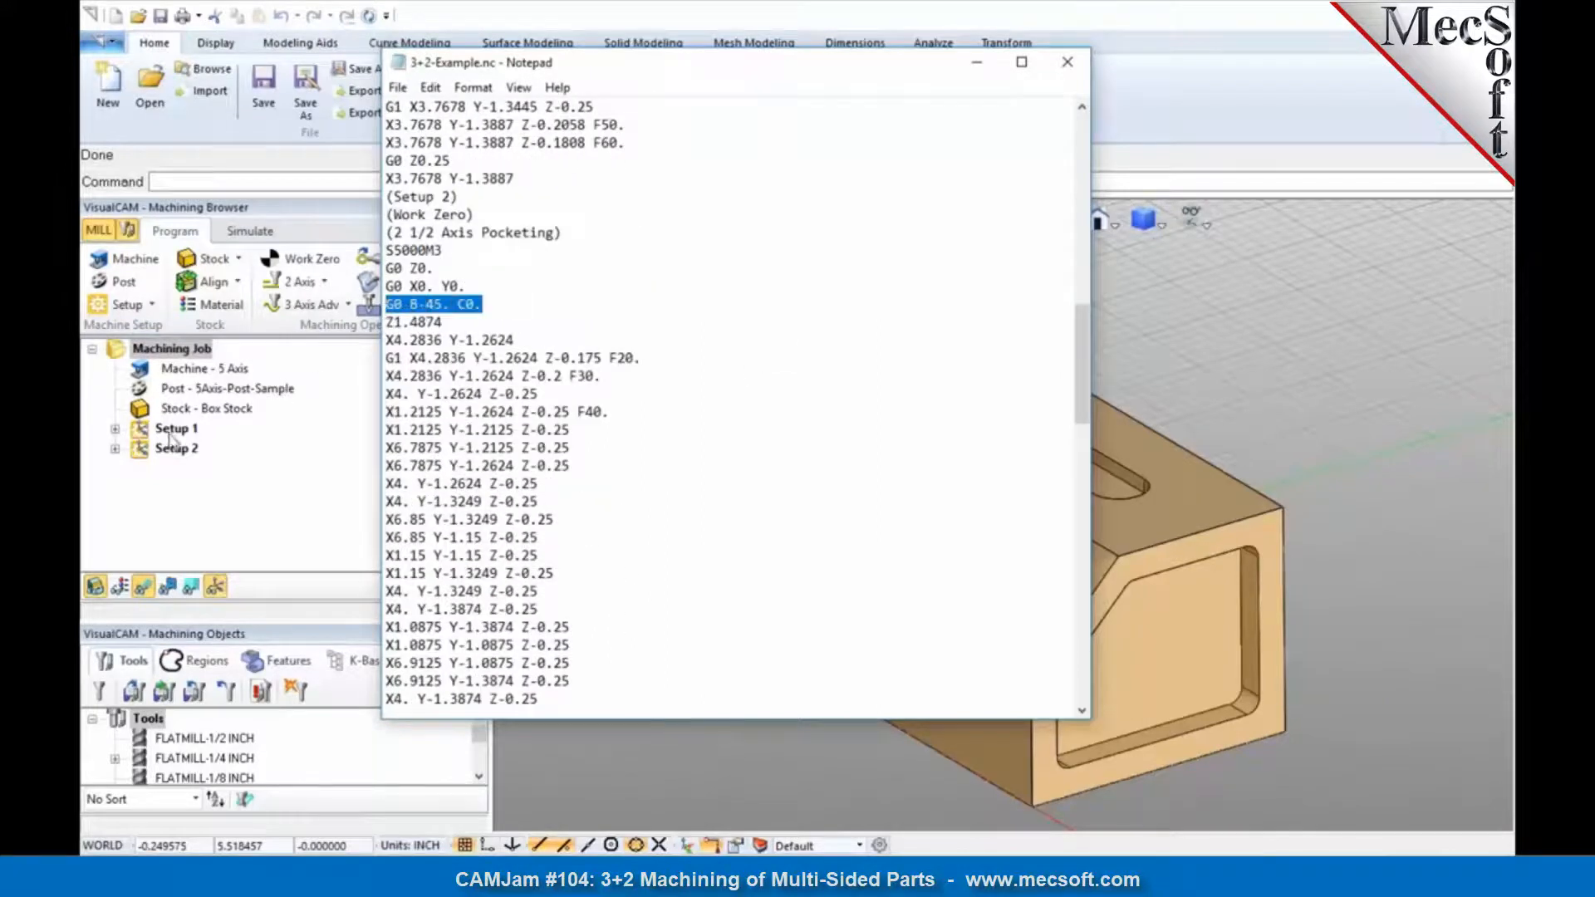
{"action": "left_click", "coordinate": [418, 312]}
{"action": "left_click_drag", "start_coordinate": [411, 306], "coordinate": [494, 307]}
{"action": "left_click", "coordinate": [499, 307]}
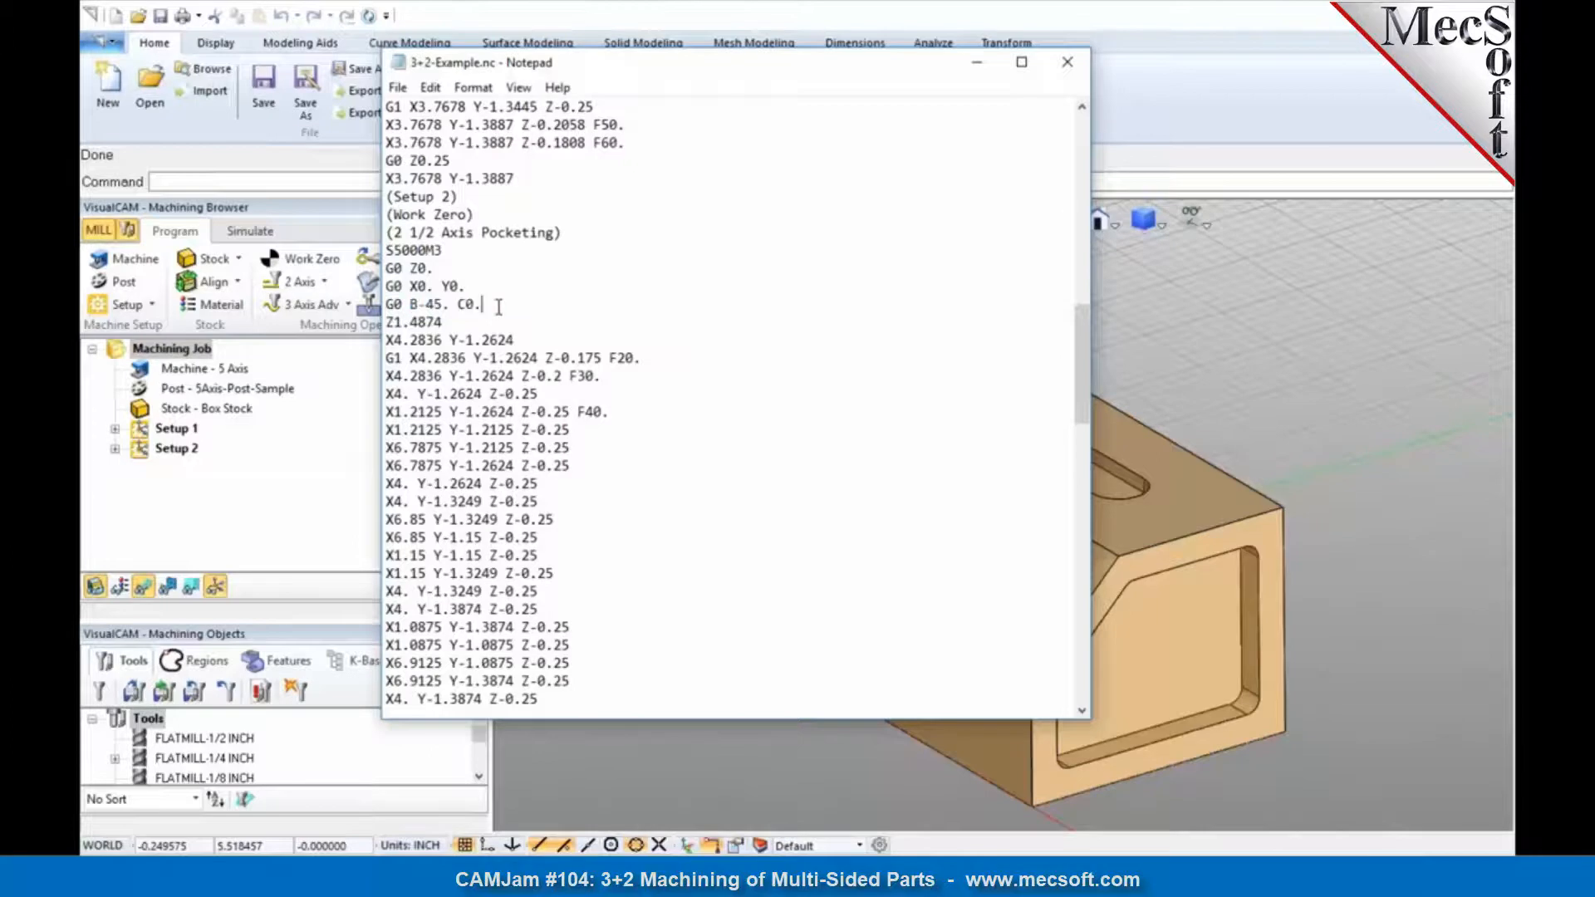
{"action": "left_click_drag", "start_coordinate": [490, 304], "coordinate": [383, 264]}
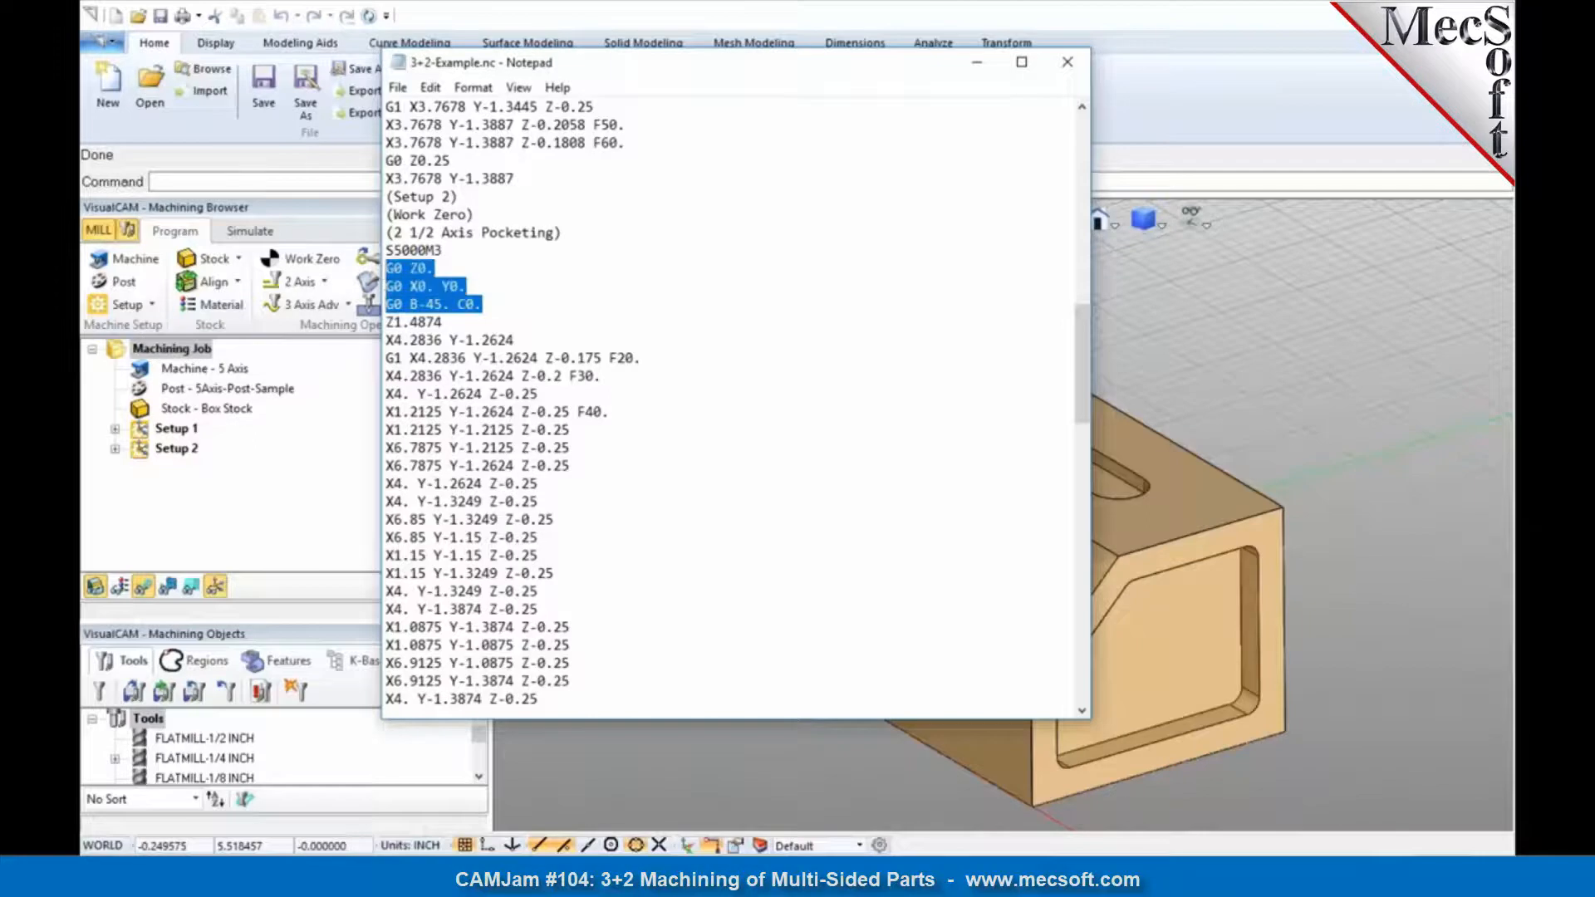
{"action": "left_click_drag", "start_coordinate": [501, 303], "coordinate": [387, 304]}
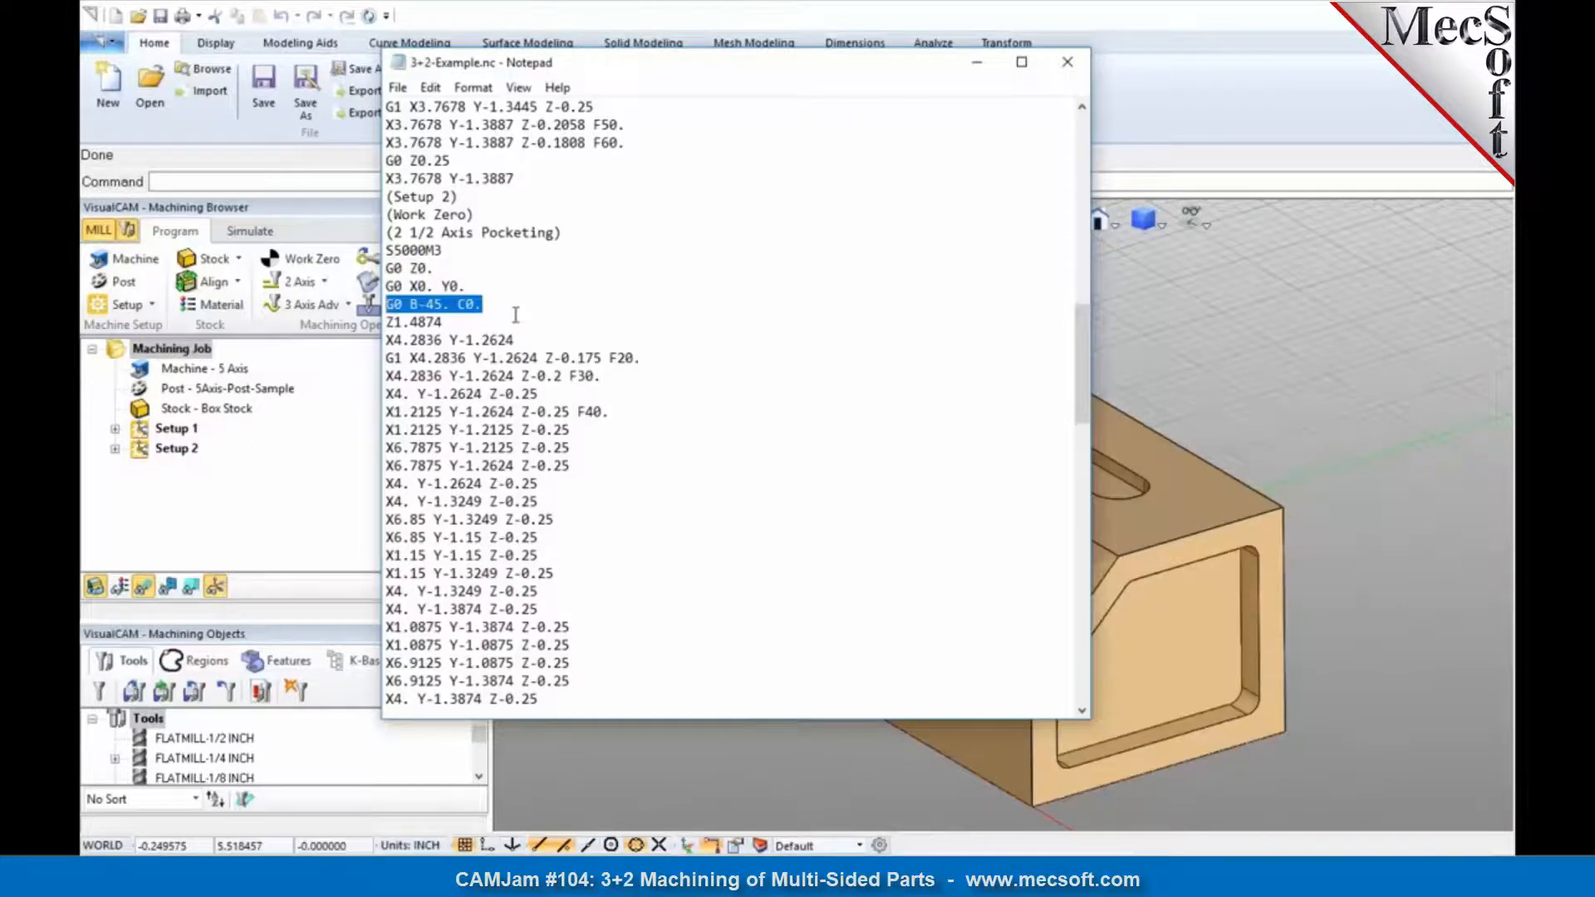
{"action": "left_click", "coordinate": [515, 315]}
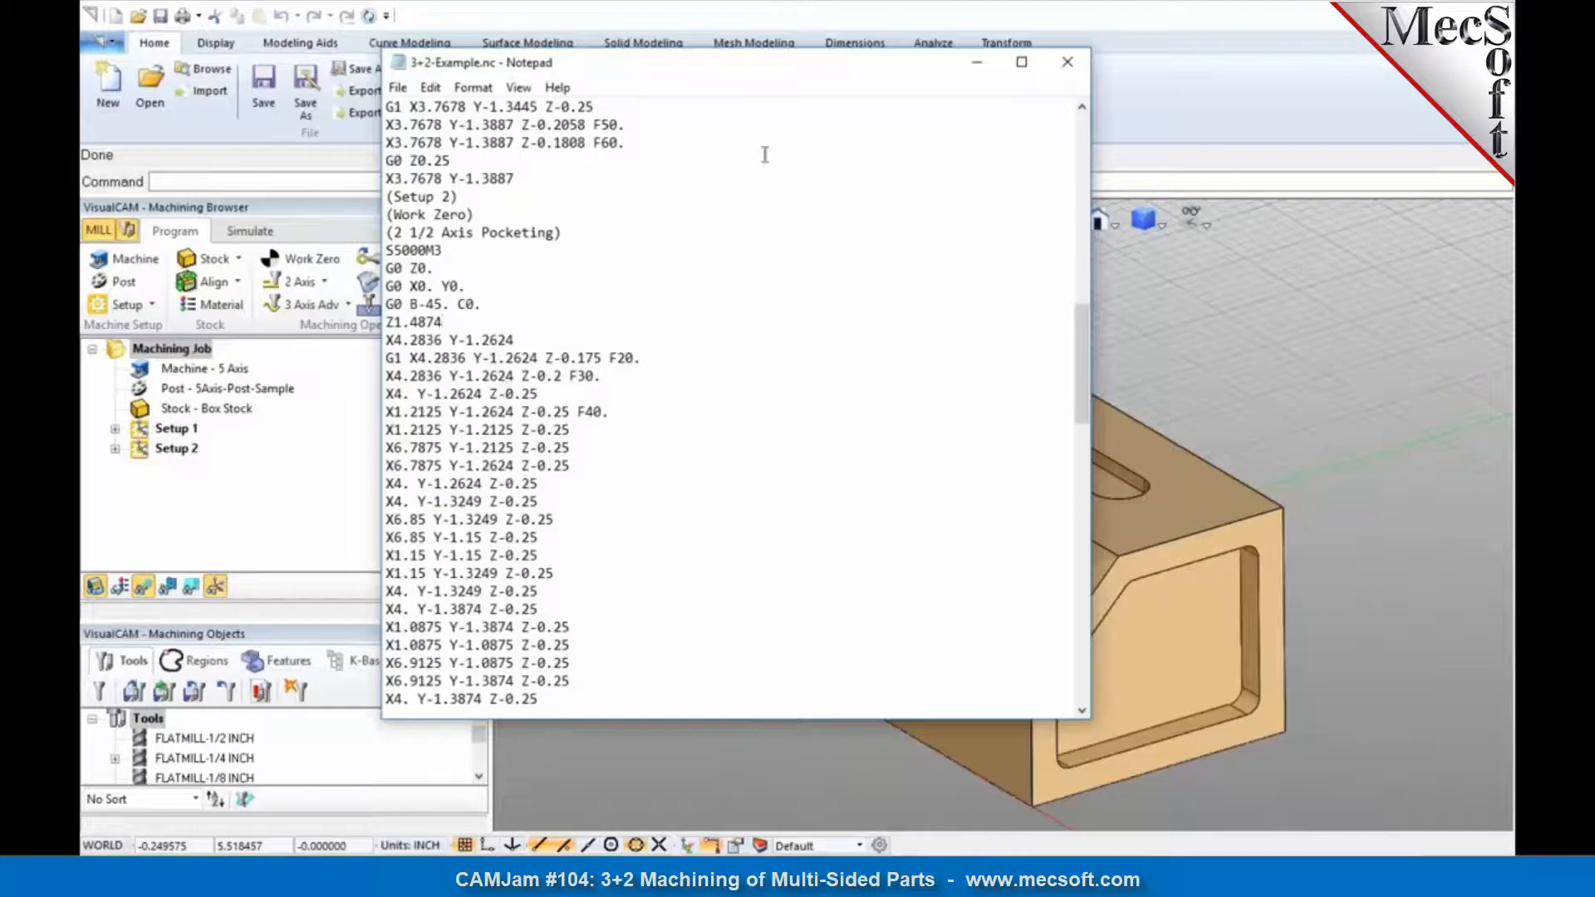
{"action": "left_click", "coordinate": [1067, 61]}
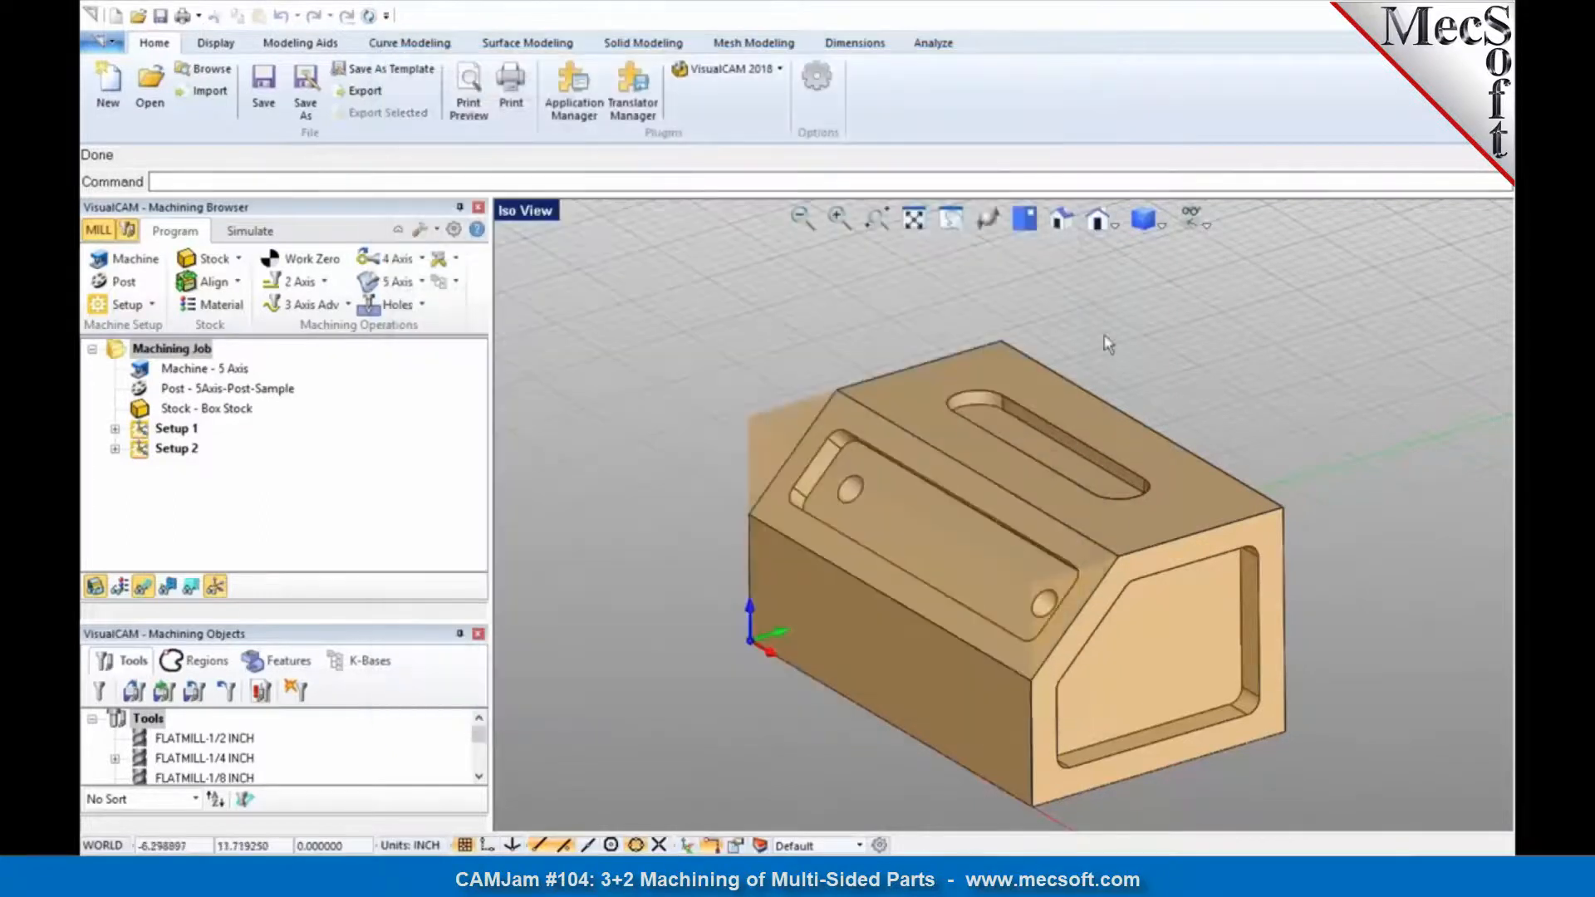
{"action": "scroll", "coordinate": [978, 342], "scroll_direction": "down", "scroll_amount": 2}
{"action": "middle_click_drag", "start_coordinate": [978, 344], "coordinate": [981, 363]}
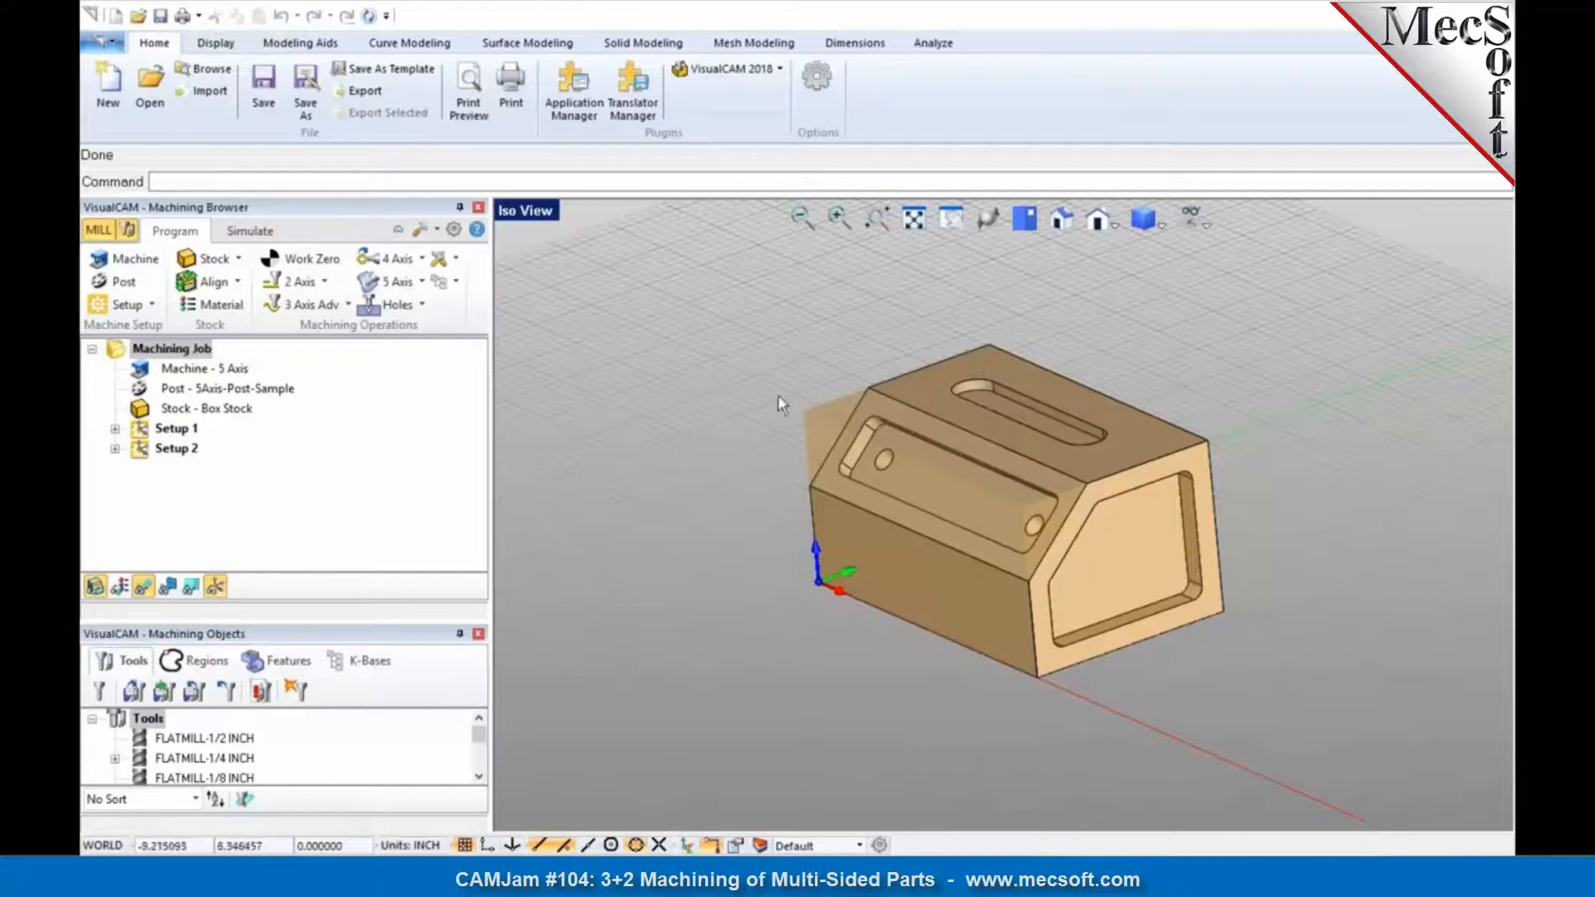
{"action": "mouse_move", "coordinate": [967, 507]}
{"action": "middle_mouse_down"}
{"action": "mouse_move", "coordinate": [1018, 513]}
{"action": "mouse_move", "coordinate": [997, 514]}
{"action": "middle_mouse_up"}
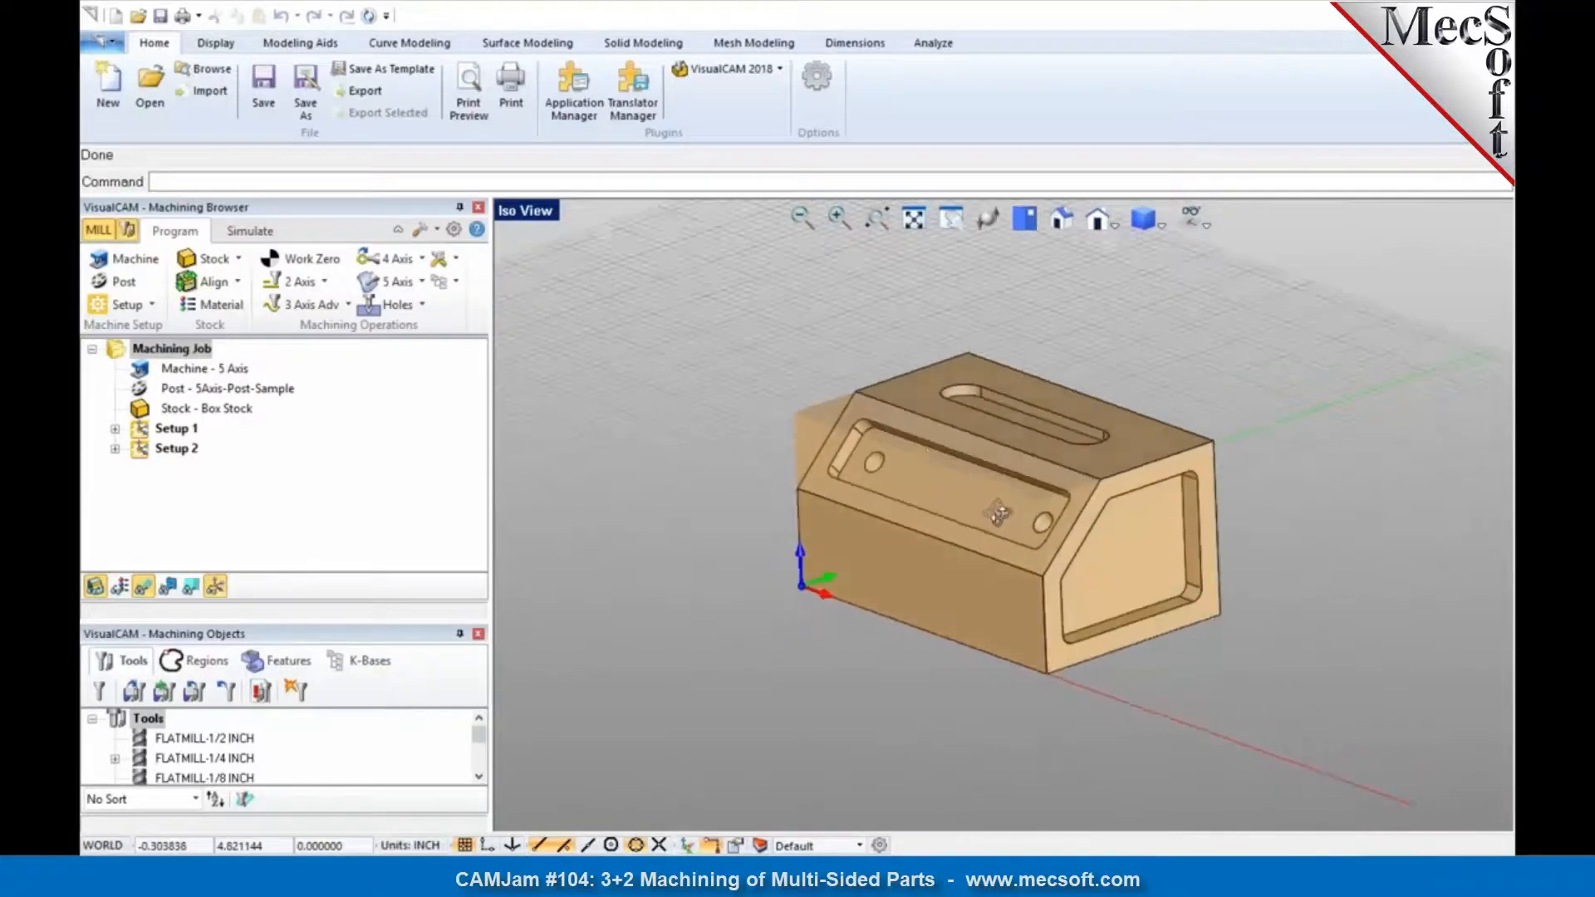
Step: Open the version of the multi-sided part that has no machining operations defined
{"action": "left_click", "coordinate": [101, 43]}
{"action": "left_click", "coordinate": [361, 101]}
{"action": "left_click", "coordinate": [852, 478]}
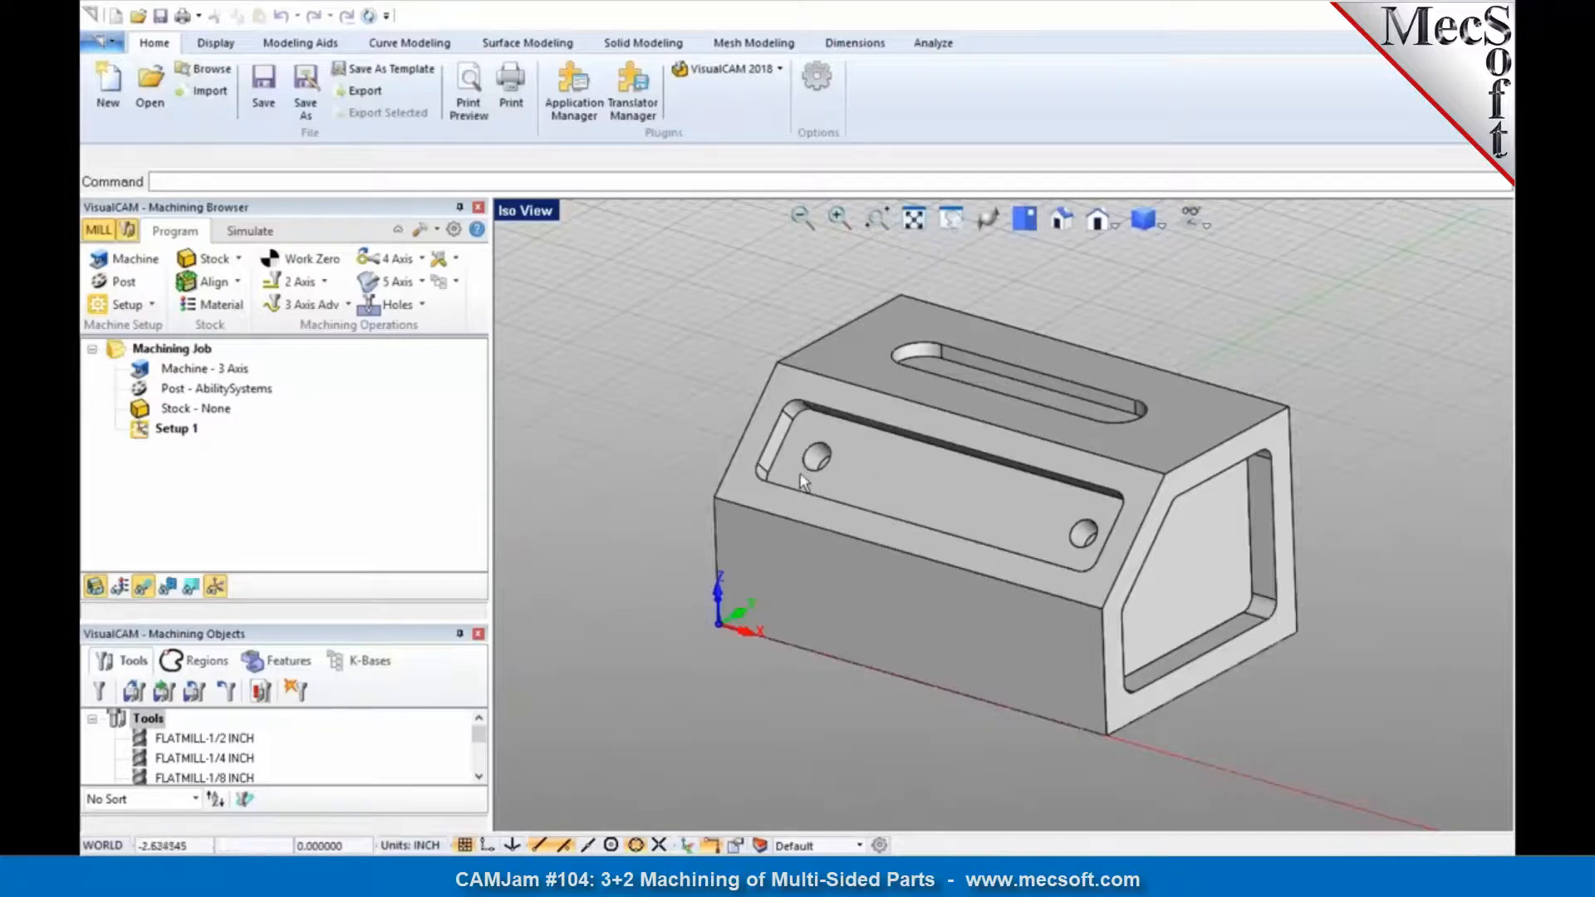
Step: Inspect the part from the top and in an isometric view, and highlight its sloped front face
{"action": "left_click", "coordinate": [1023, 221]}
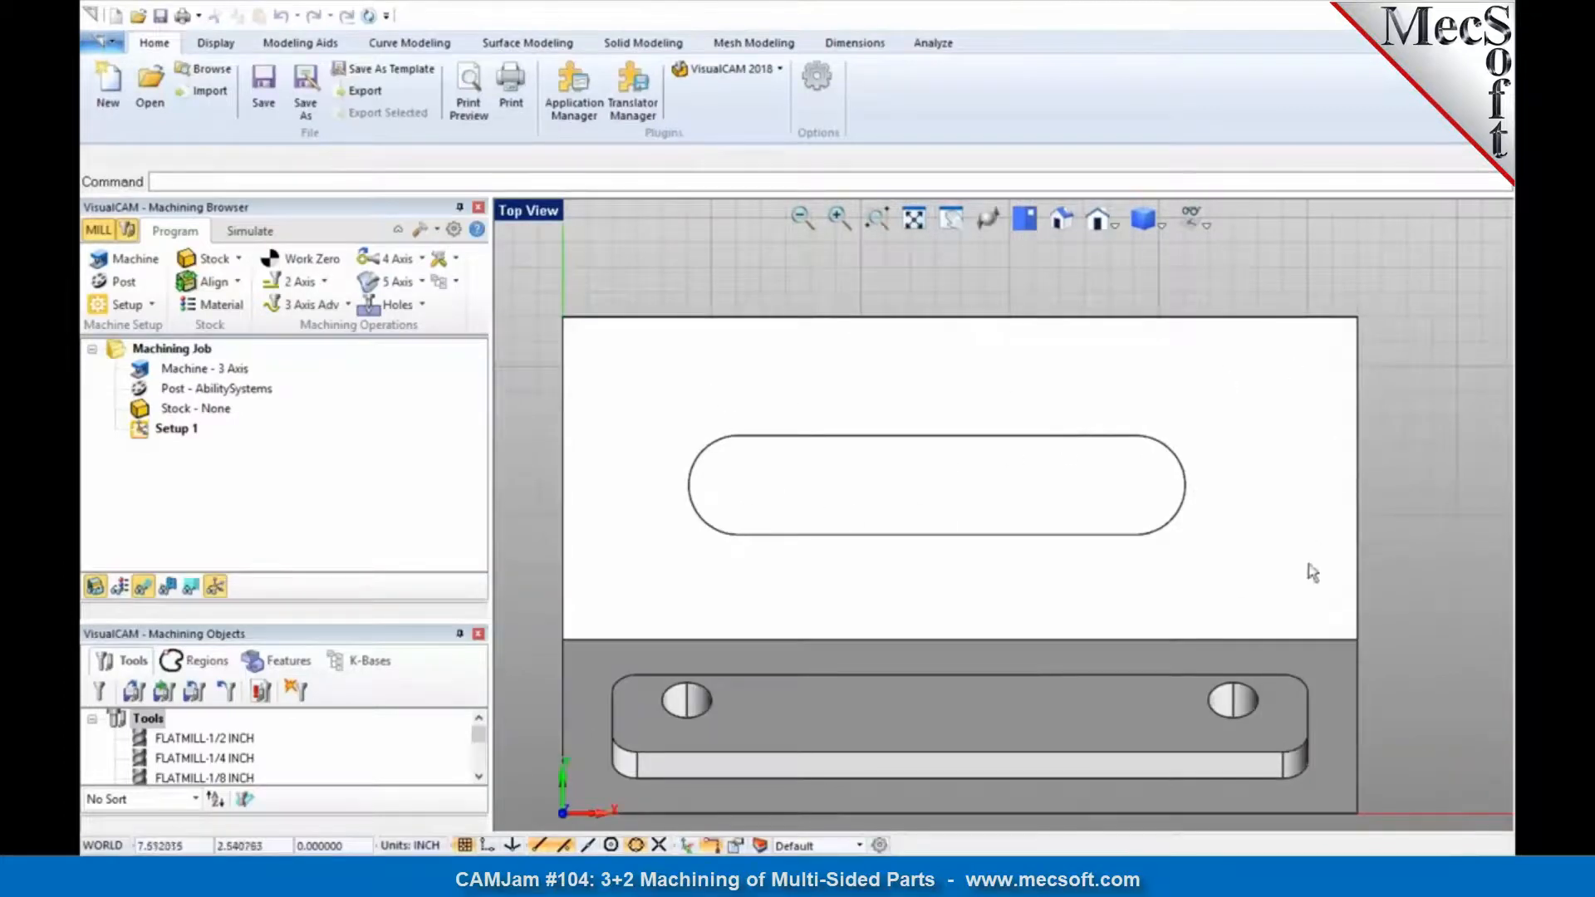
{"action": "middle_click_drag", "start_coordinate": [994, 581], "coordinate": [982, 532]}
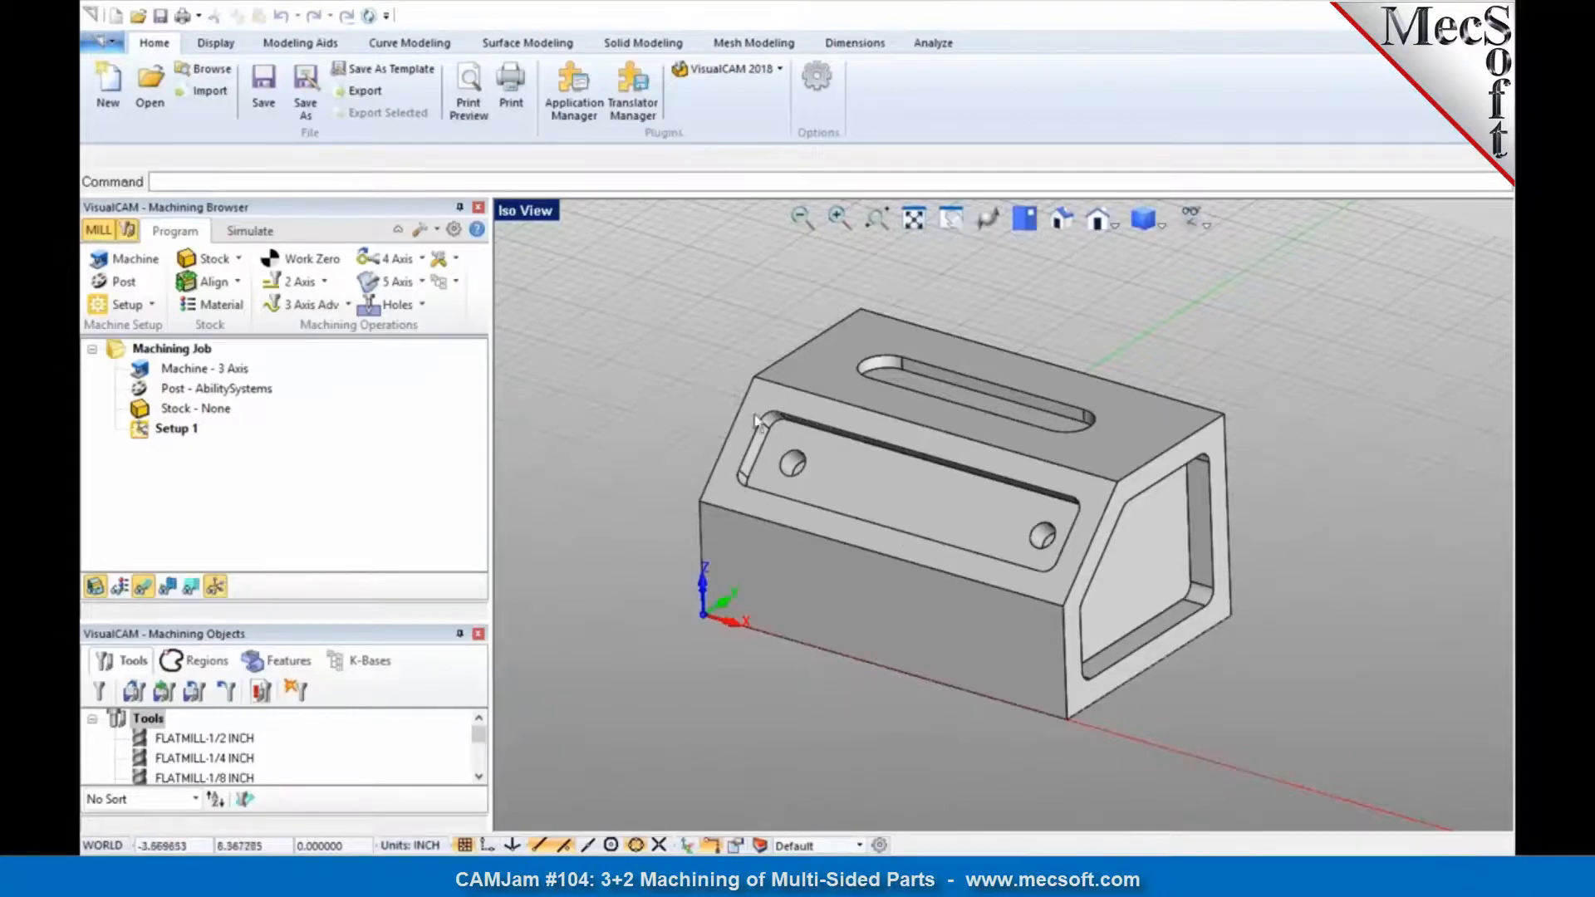
{"action": "left_click", "coordinate": [759, 387]}
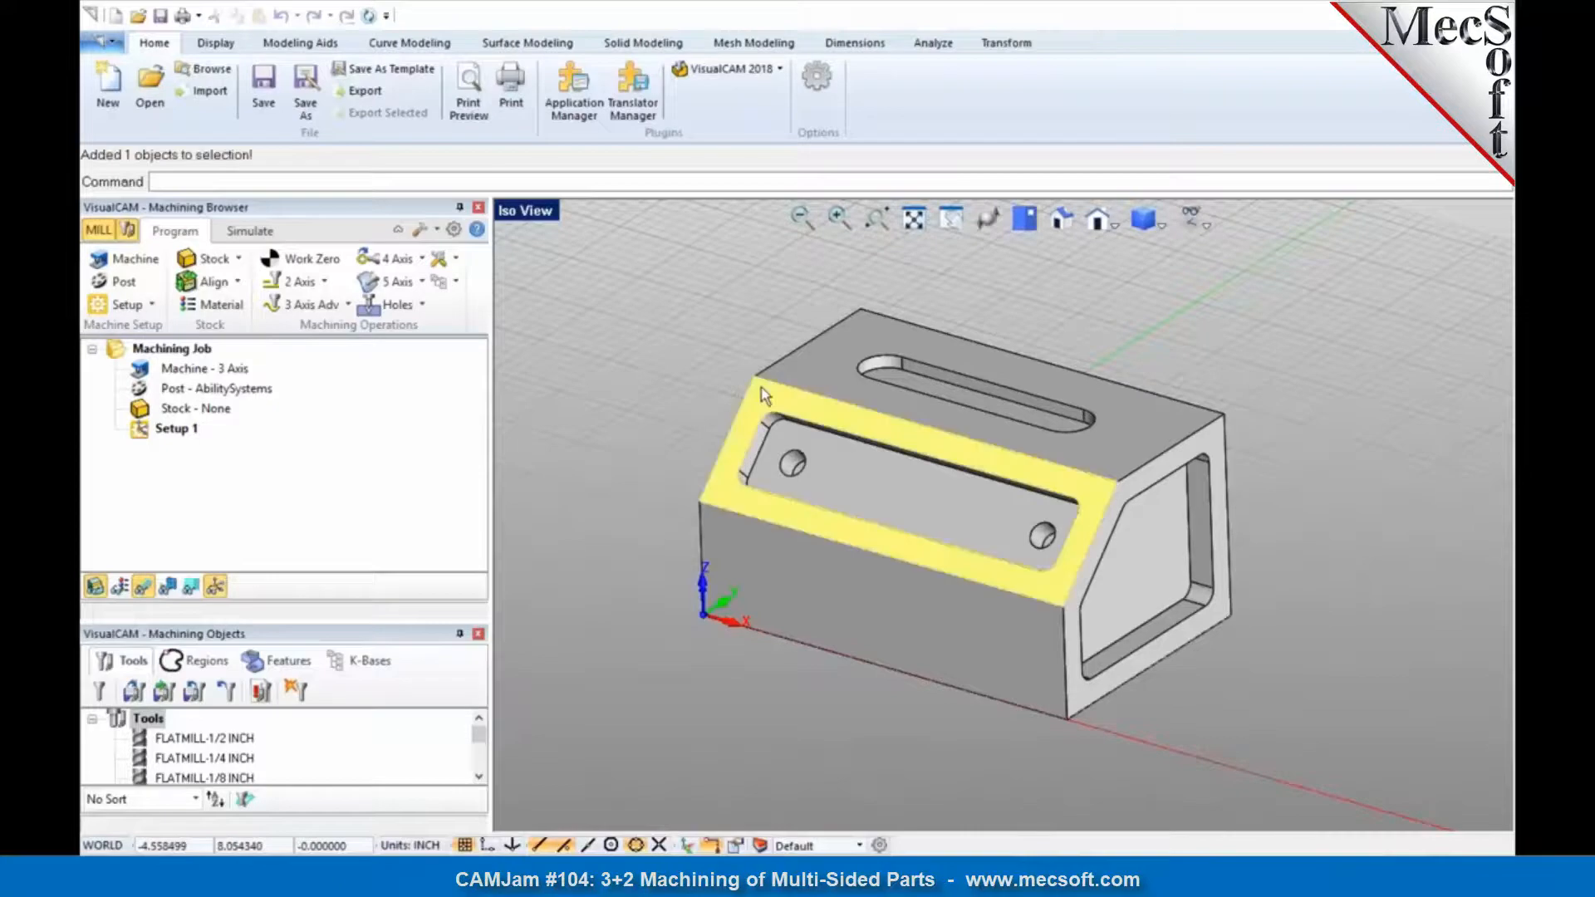
{"action": "left_click", "coordinate": [702, 390]}
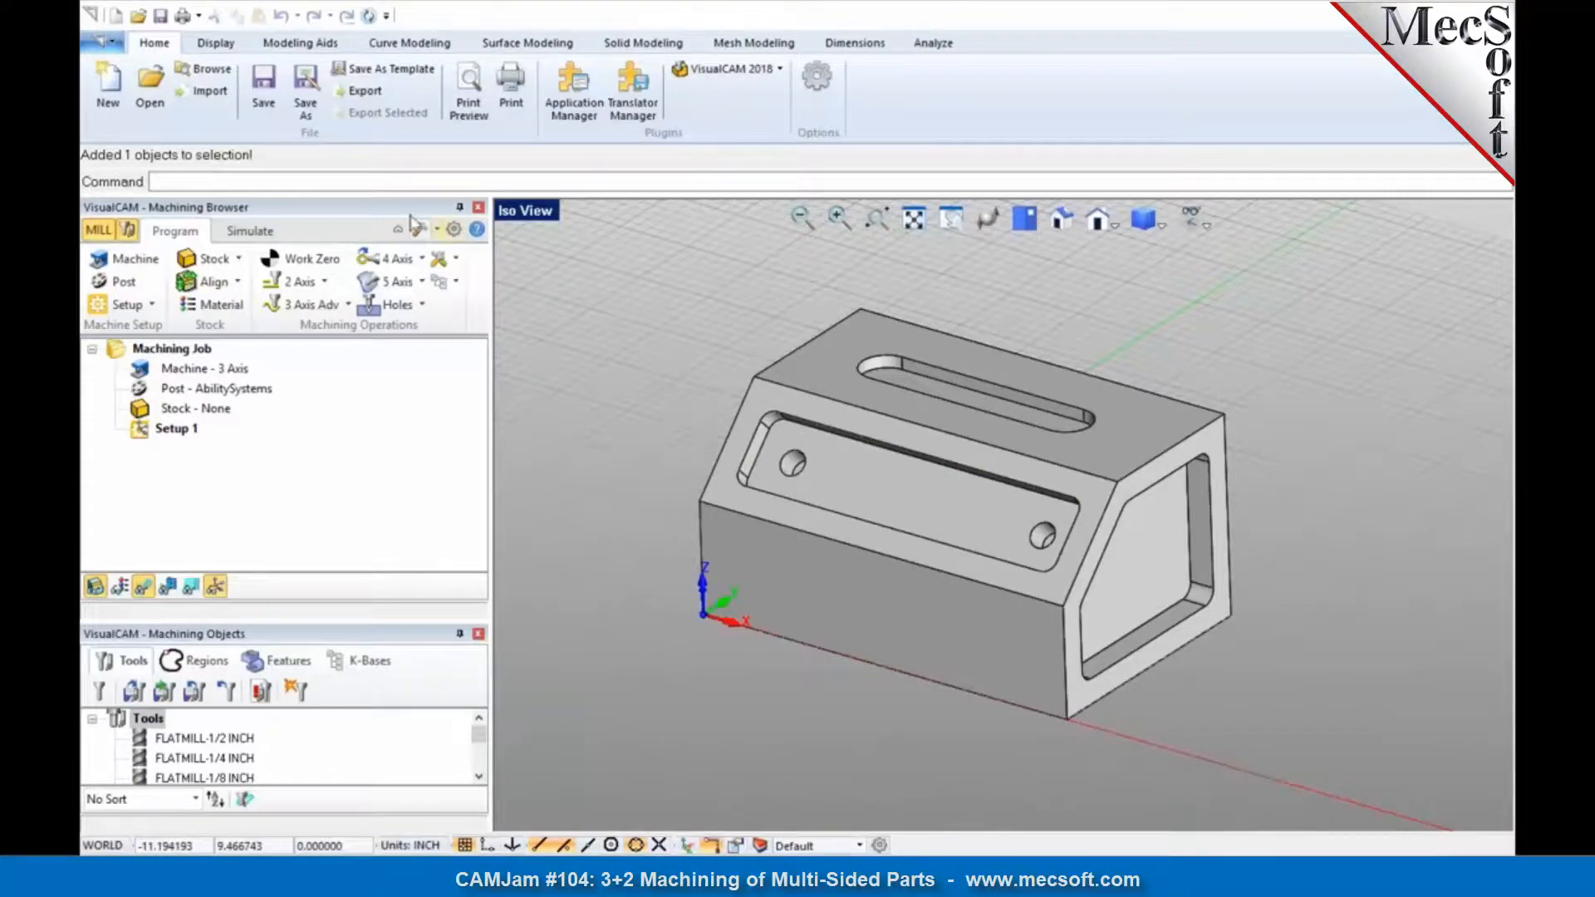
Step: Align the construction plane to the sloped front face by three points: lower-left corner as origin, lower-right for X, upper-left for Y
{"action": "left_click", "coordinate": [295, 44]}
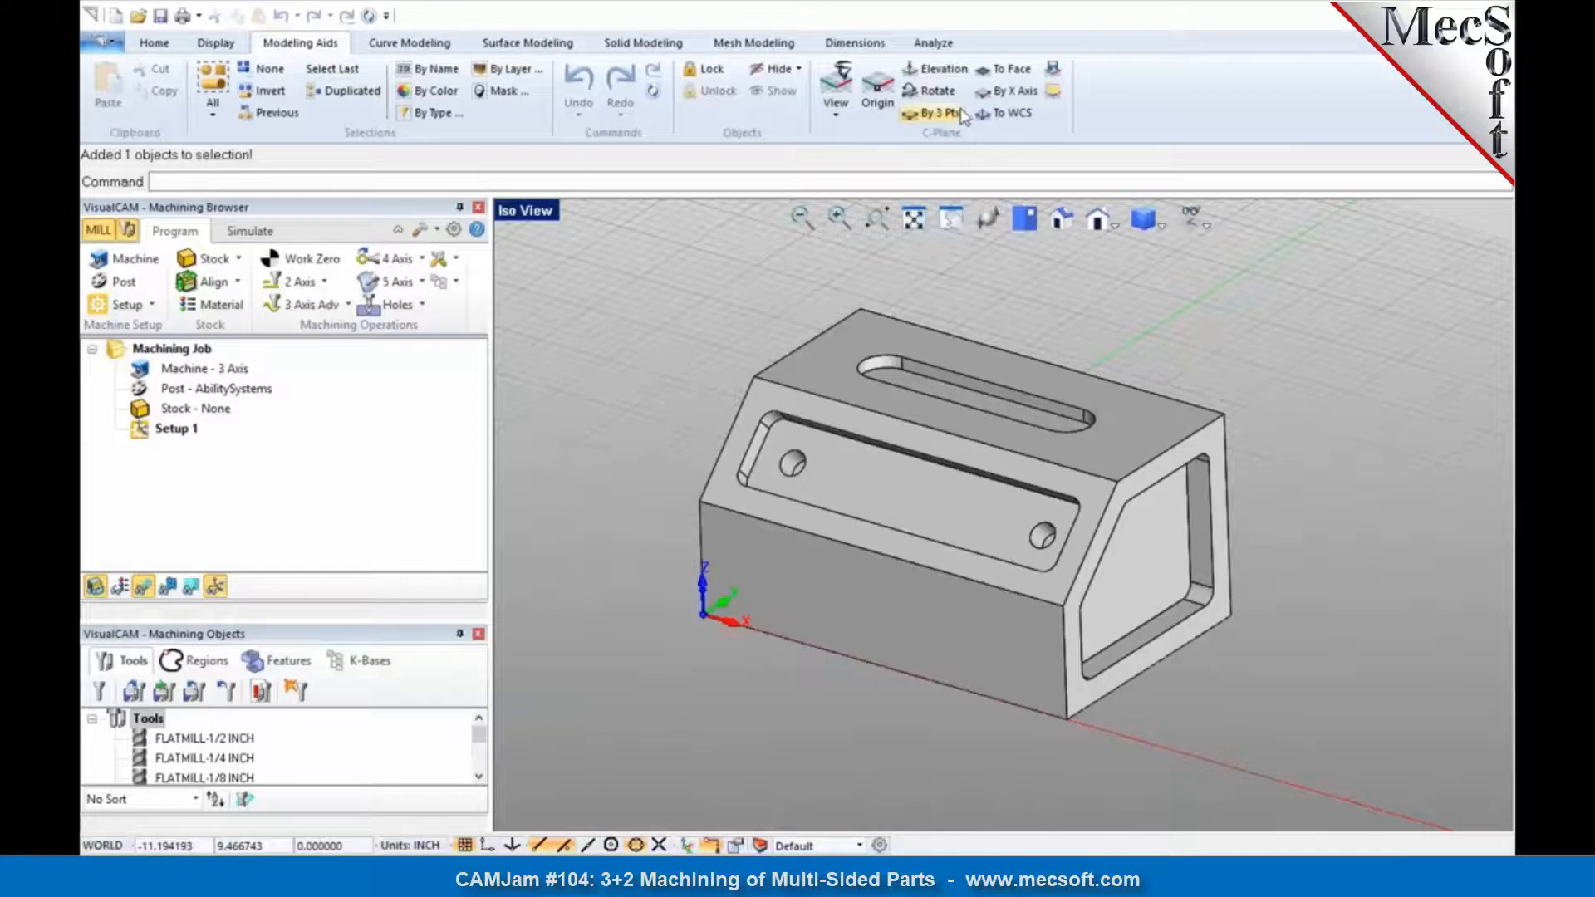
{"action": "left_click", "coordinate": [938, 113]}
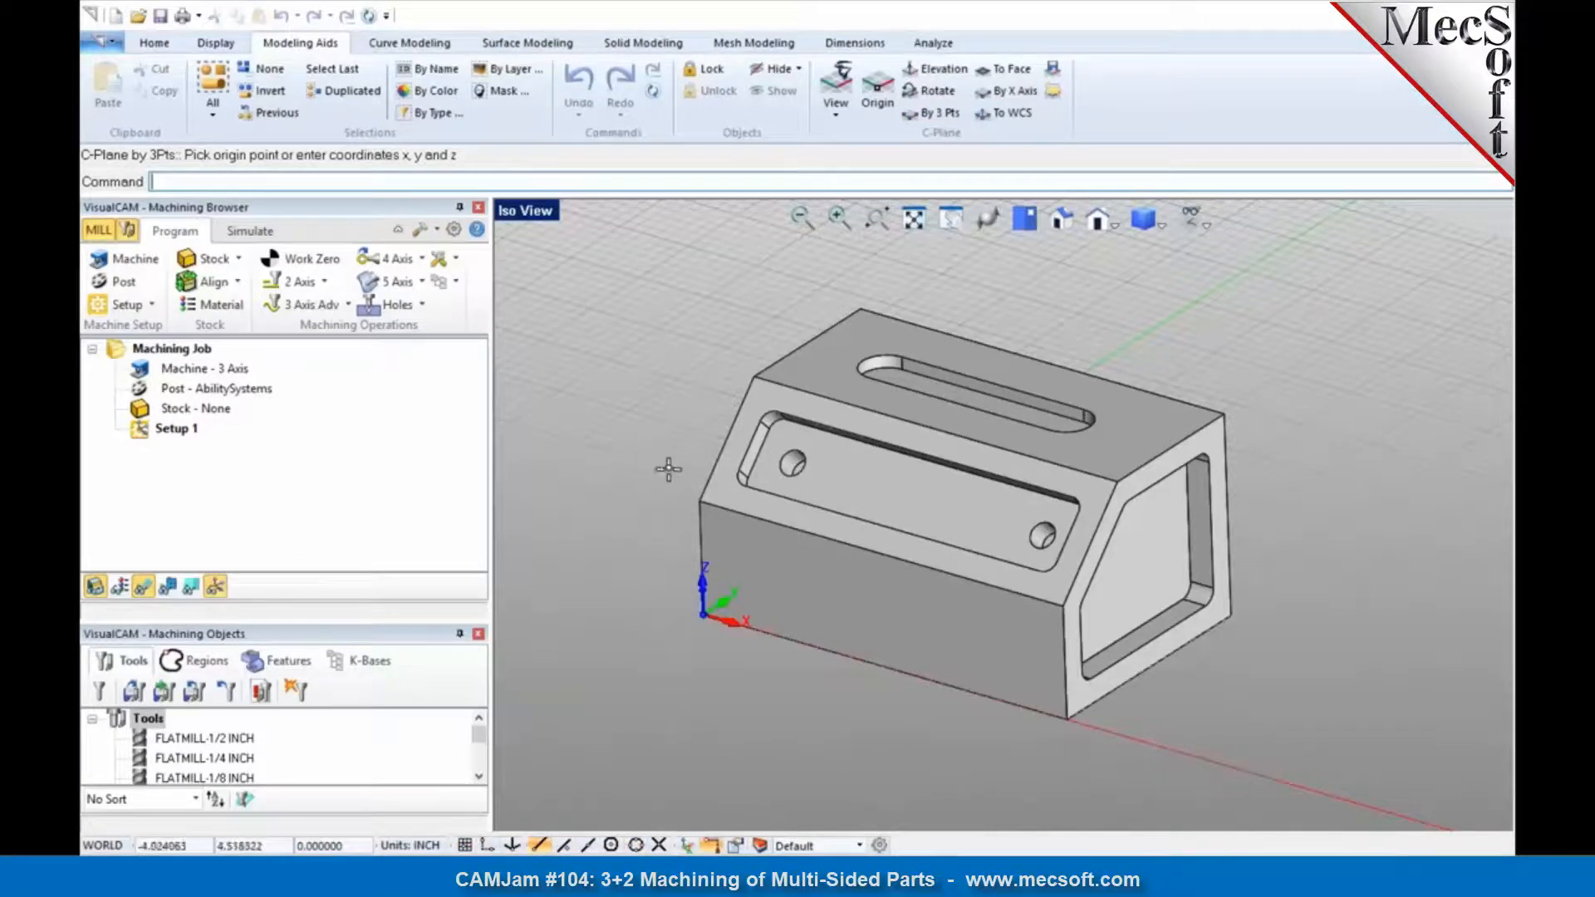
{"action": "left_click", "coordinate": [698, 498]}
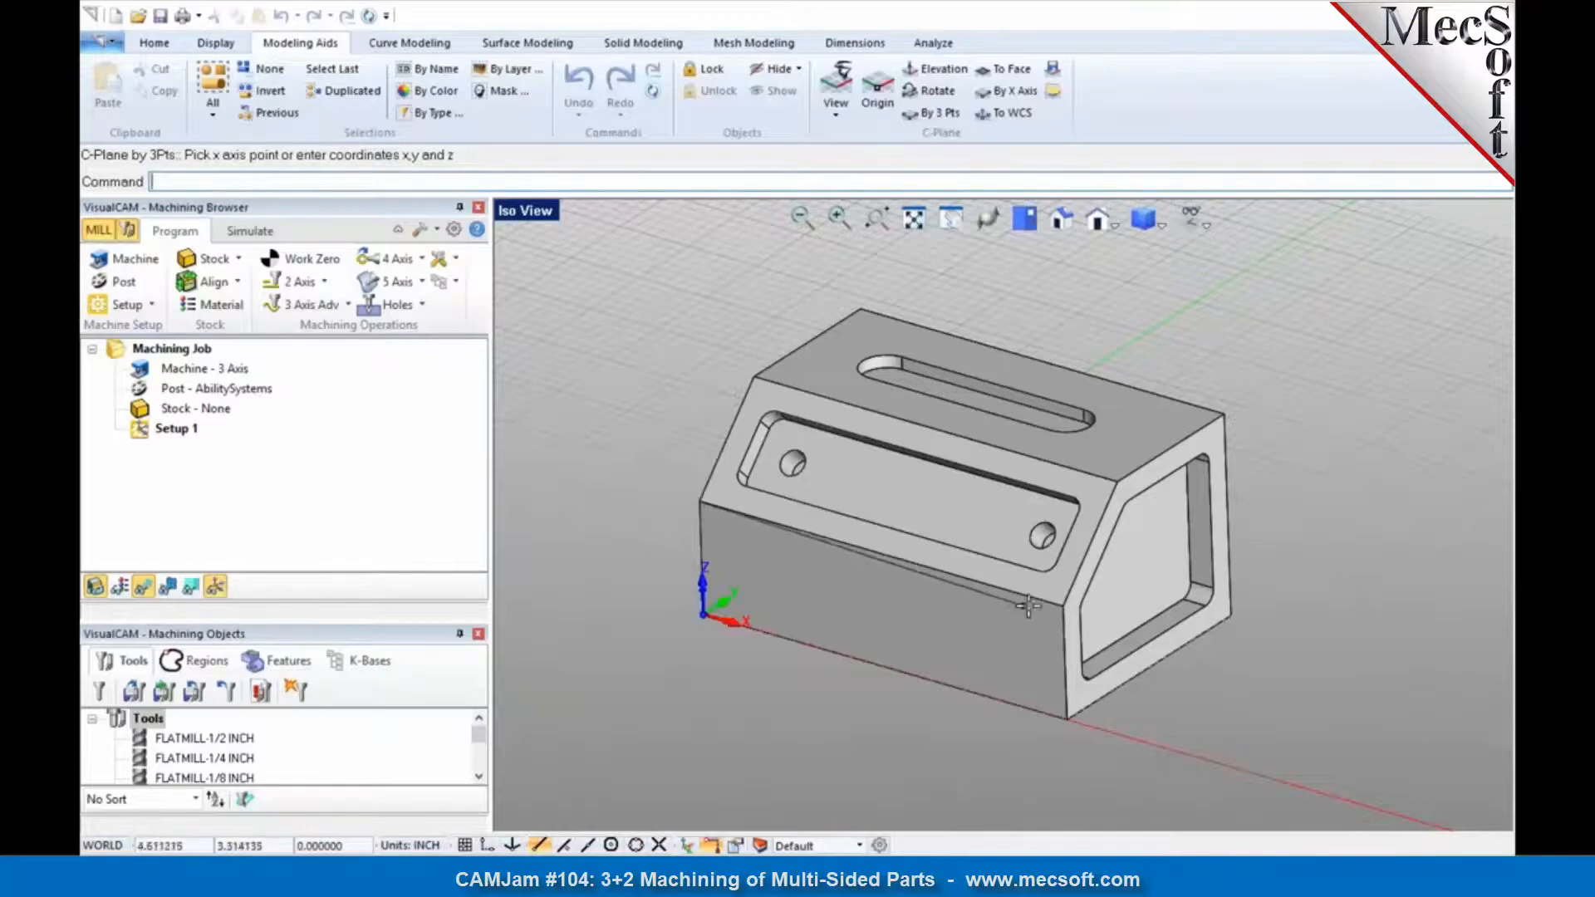
{"action": "left_click", "coordinate": [1061, 607]}
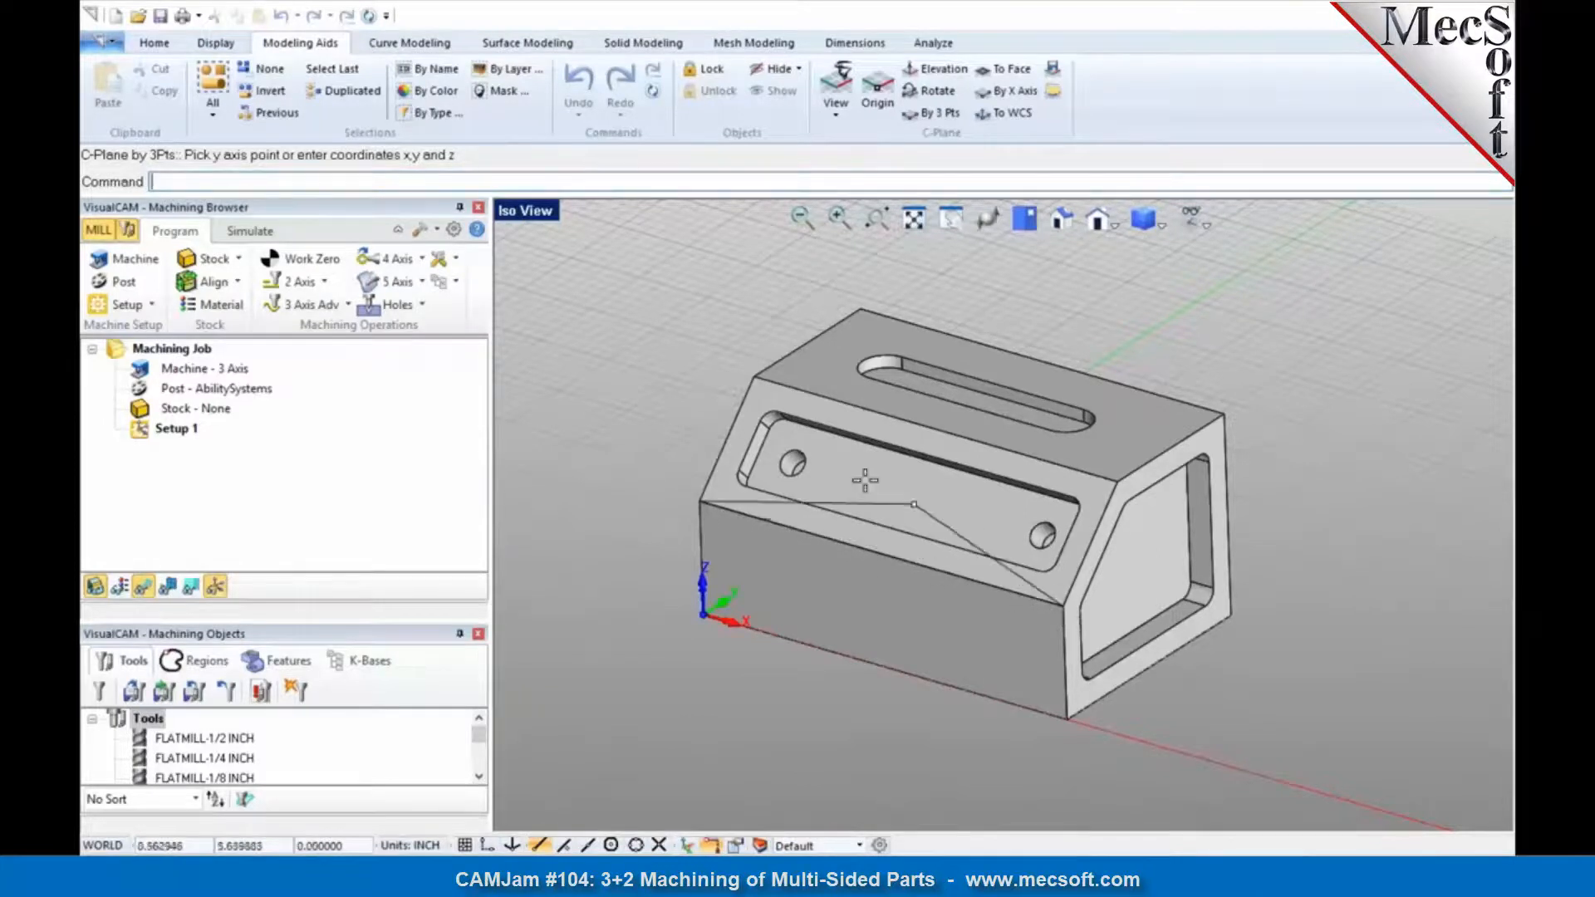
{"action": "left_click", "coordinate": [752, 376]}
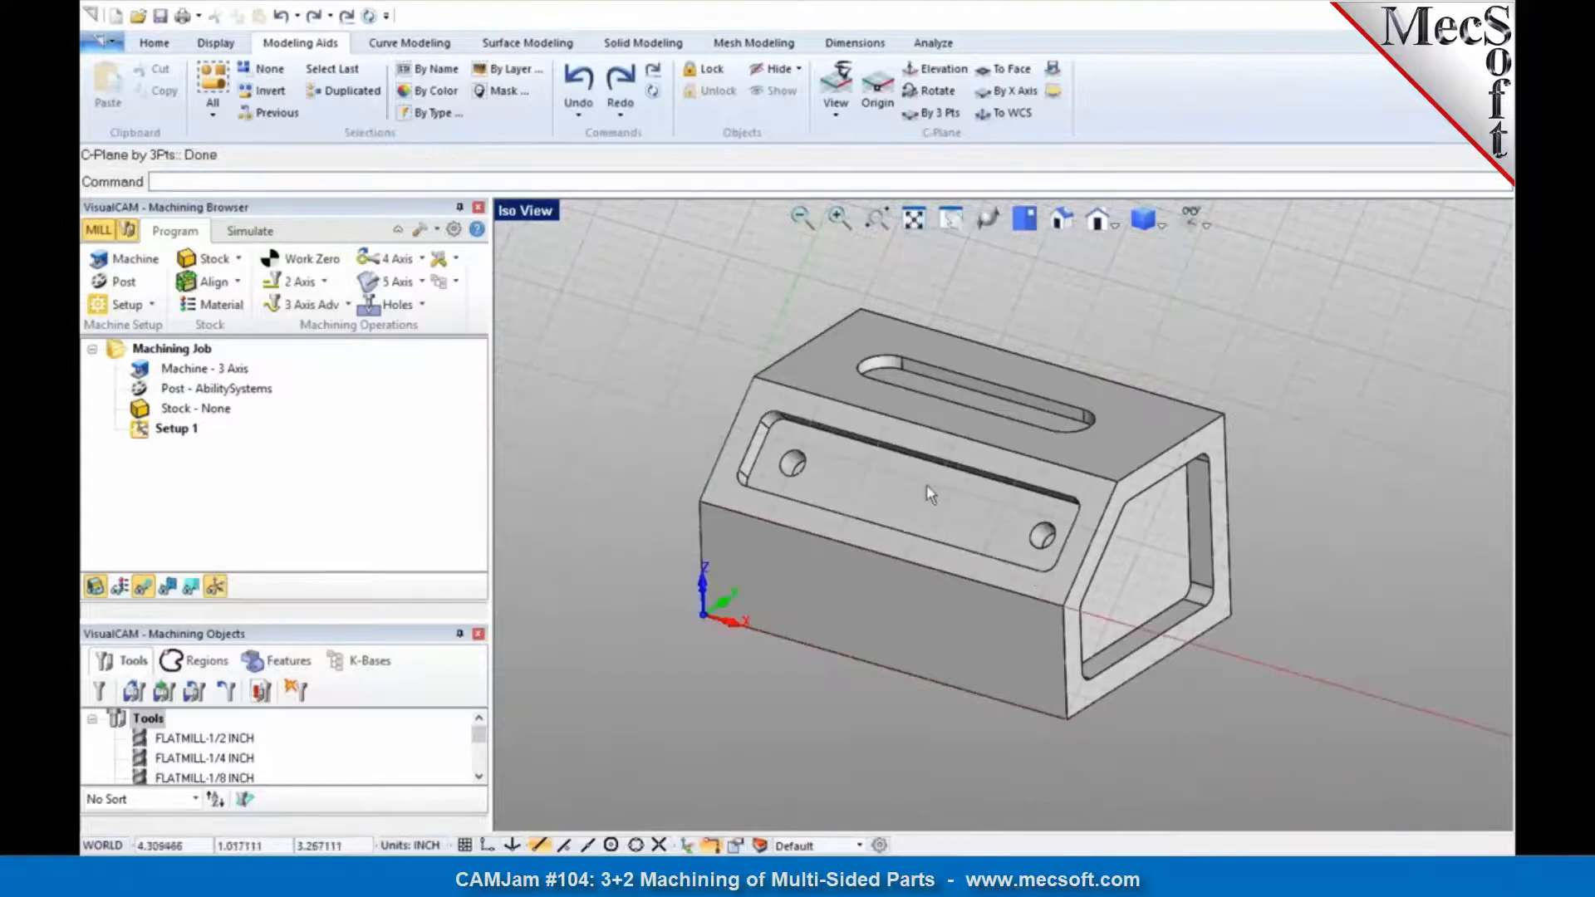
{"action": "middle_click_drag", "start_coordinate": [873, 473], "coordinate": [931, 475]}
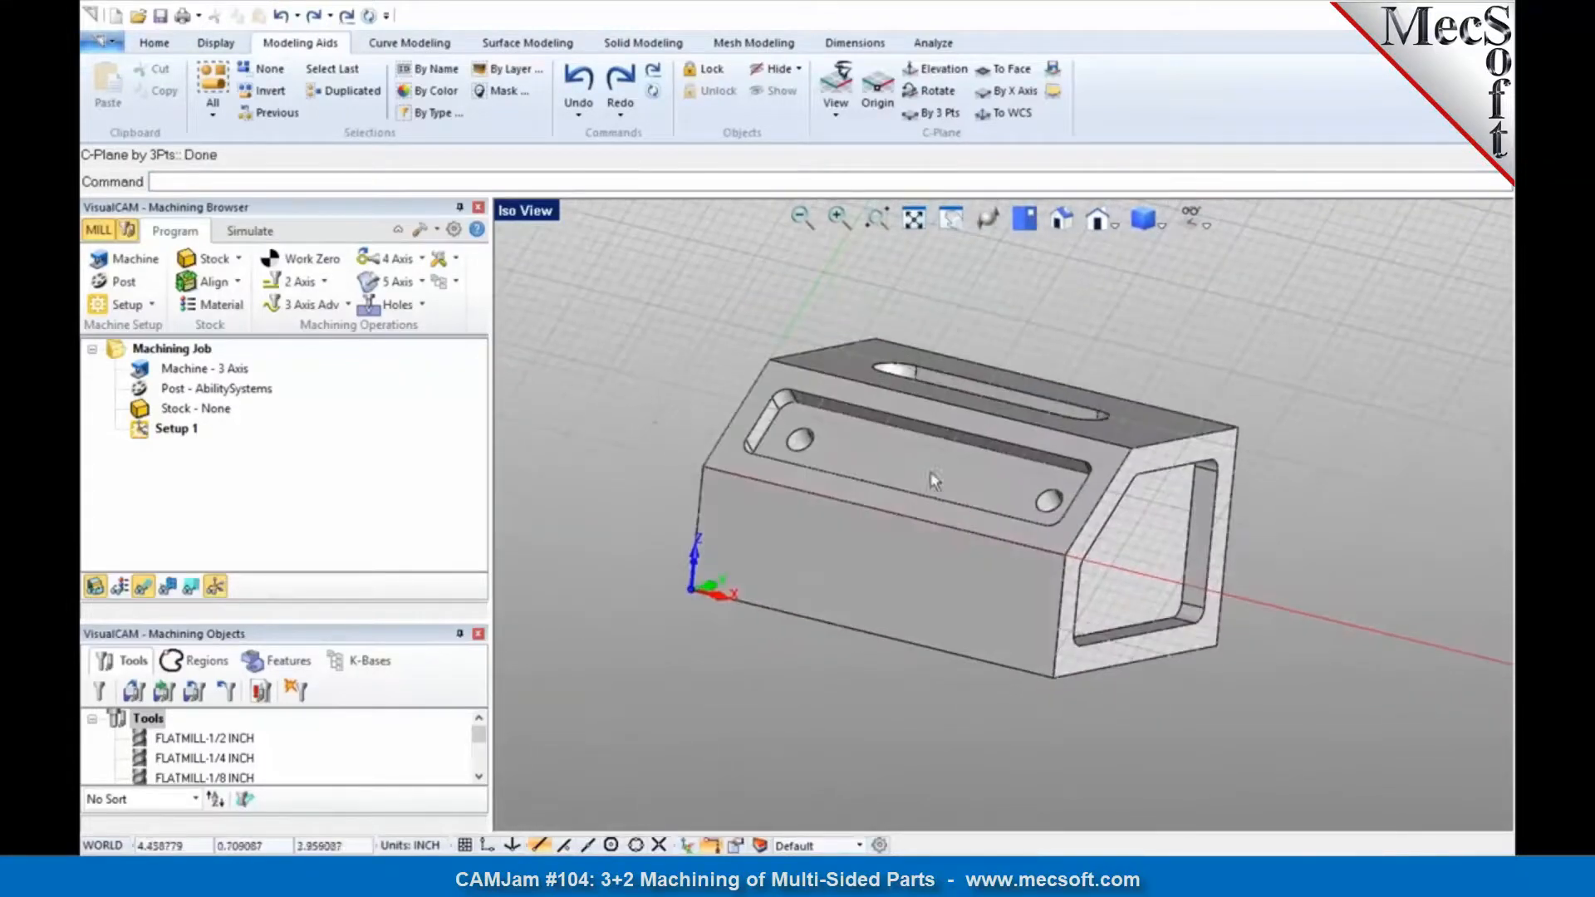
Step: Align the view to the C-Plane, and orient the entire part using Set As Current View Direction
{"action": "right_click", "coordinate": [612, 381]}
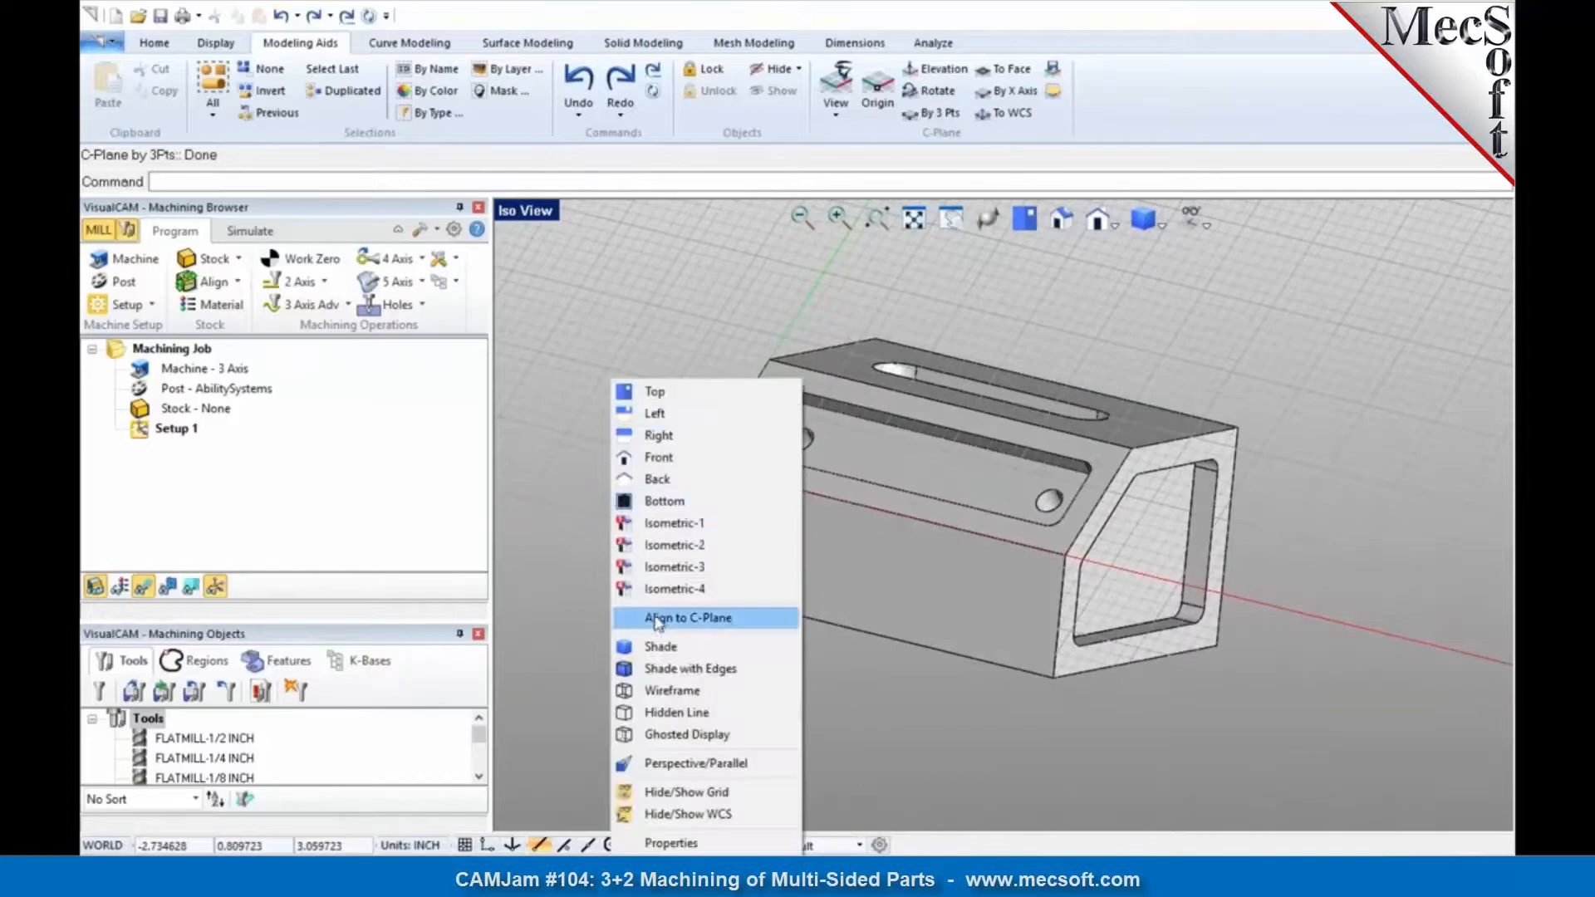
{"action": "left_click", "coordinate": [658, 620]}
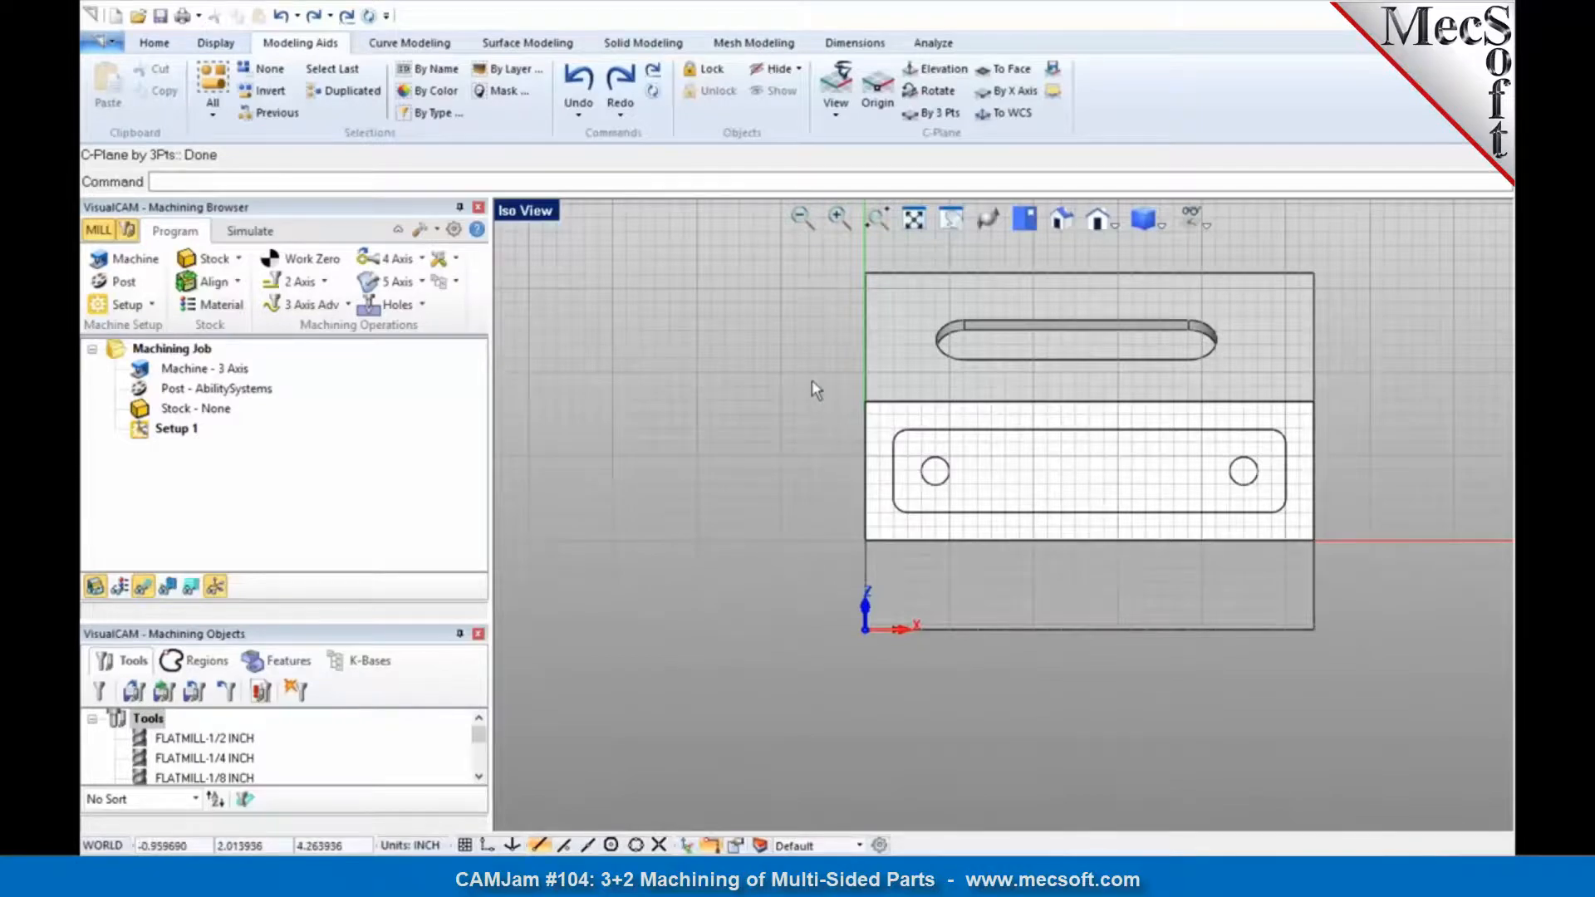
{"action": "key", "text": "ctrl+a"}
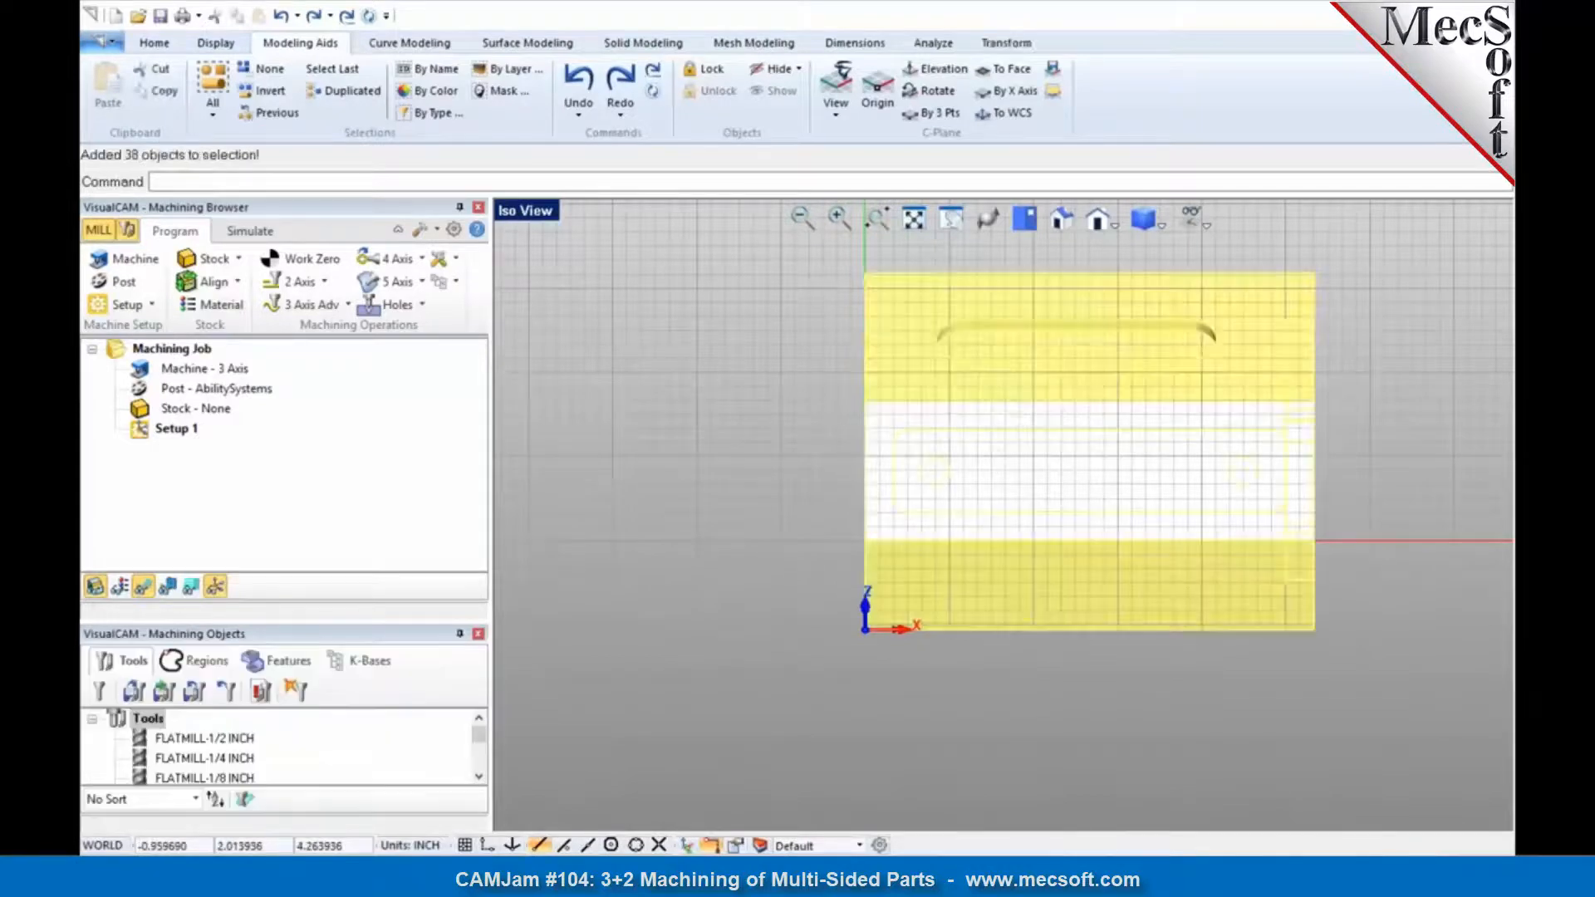
{"action": "left_click", "coordinate": [997, 44]}
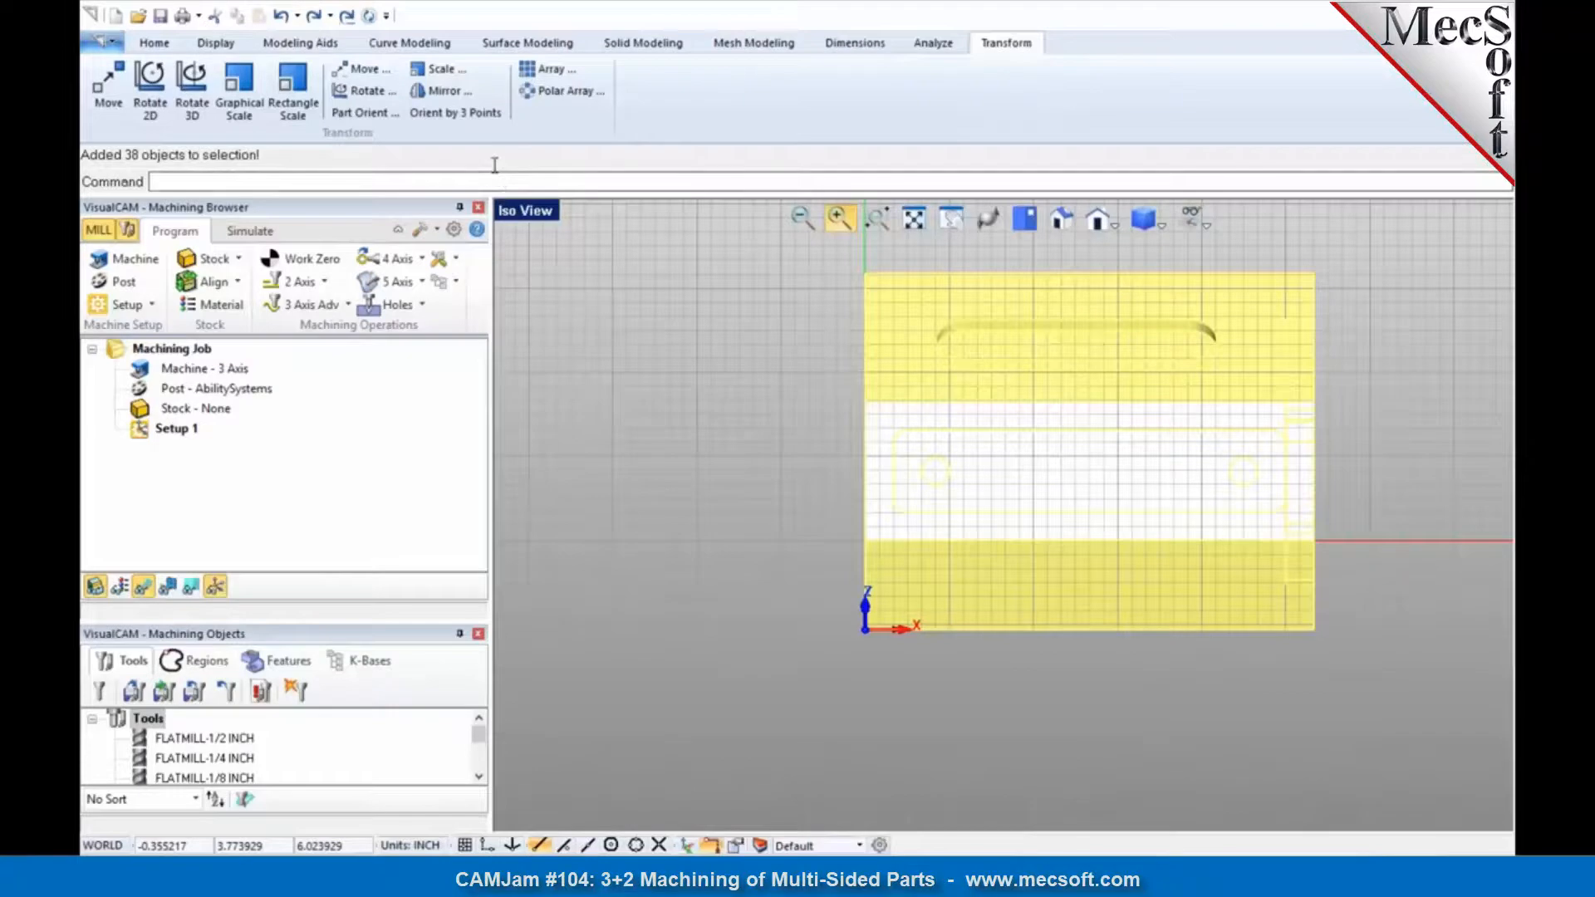
{"action": "left_click", "coordinate": [380, 116]}
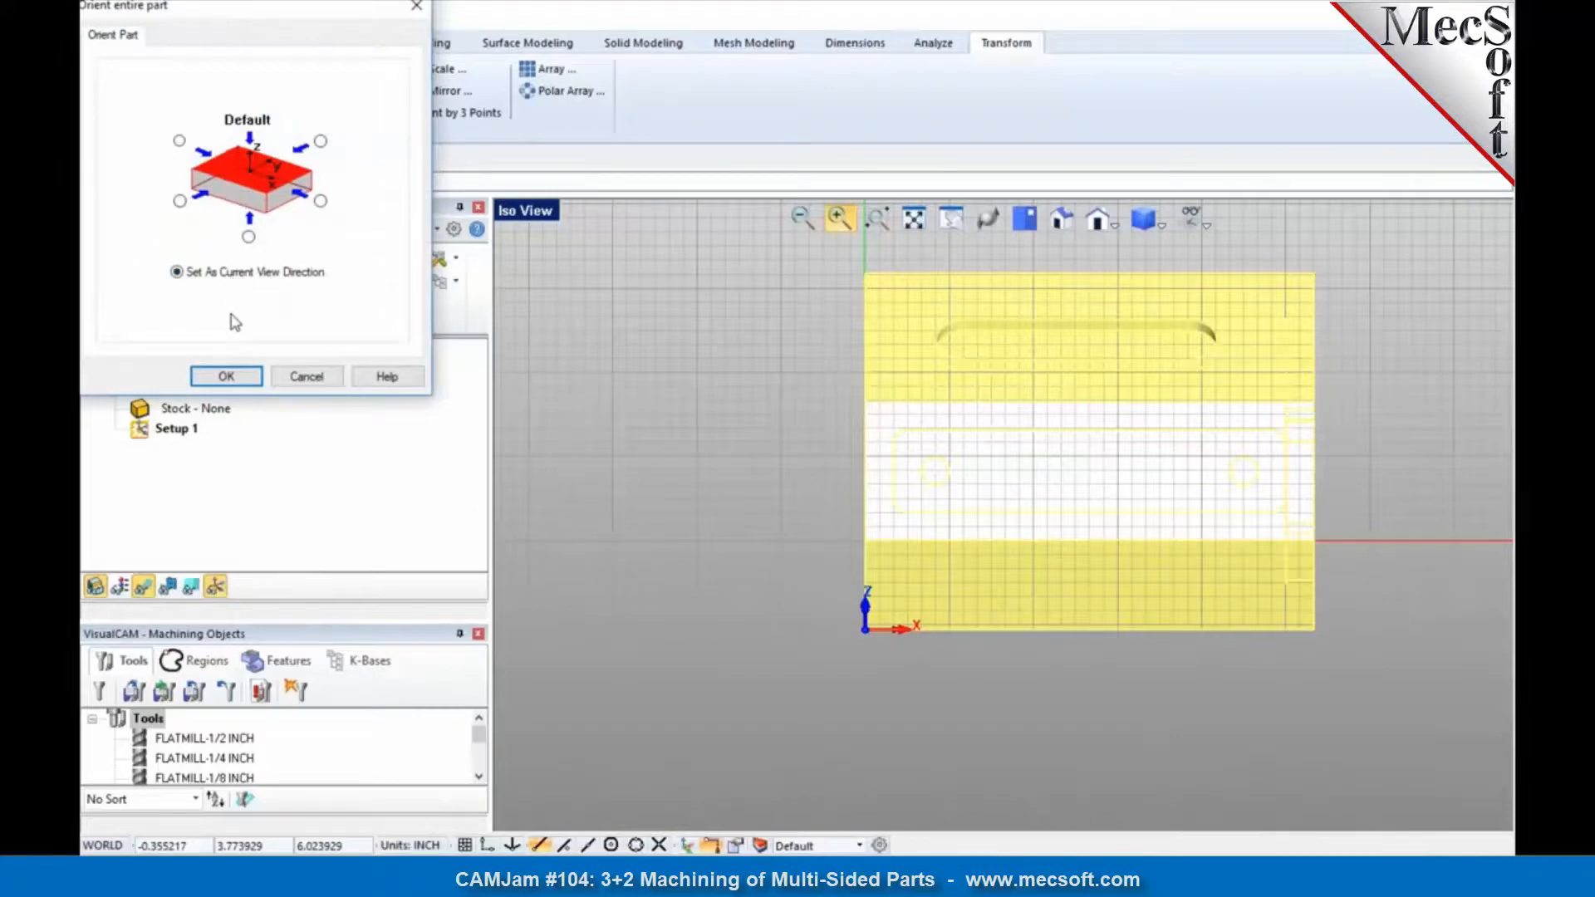
{"action": "left_click", "coordinate": [224, 375]}
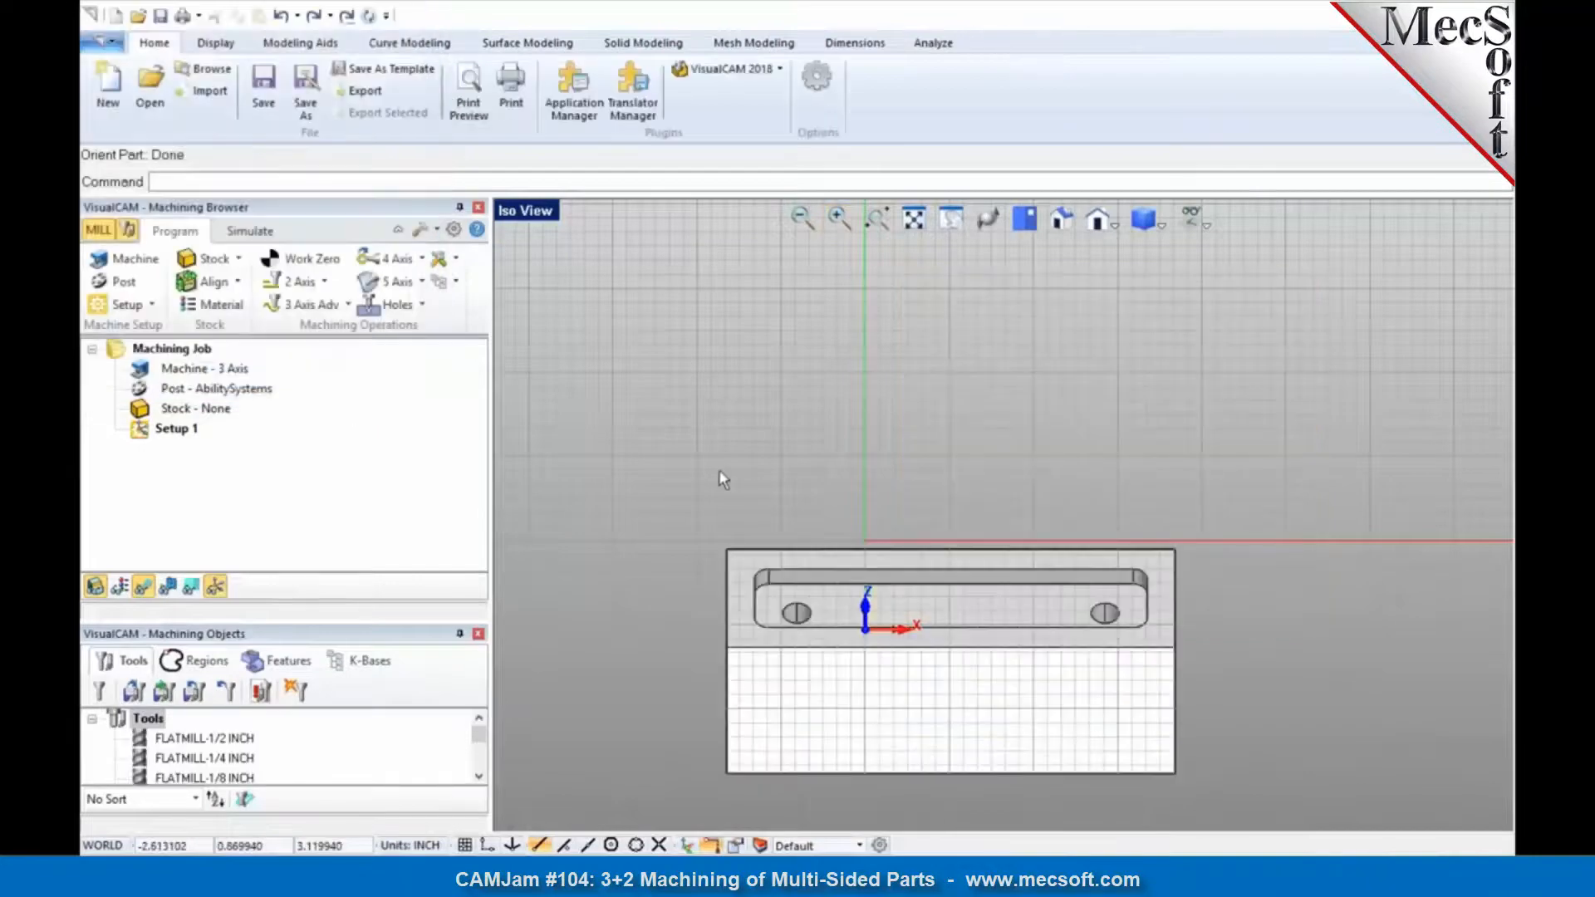
Step: Reset the C-Plane to the world coordinate system, show the part in an isometric view, and check its upward-facing pocket face
{"action": "left_click", "coordinate": [424, 44]}
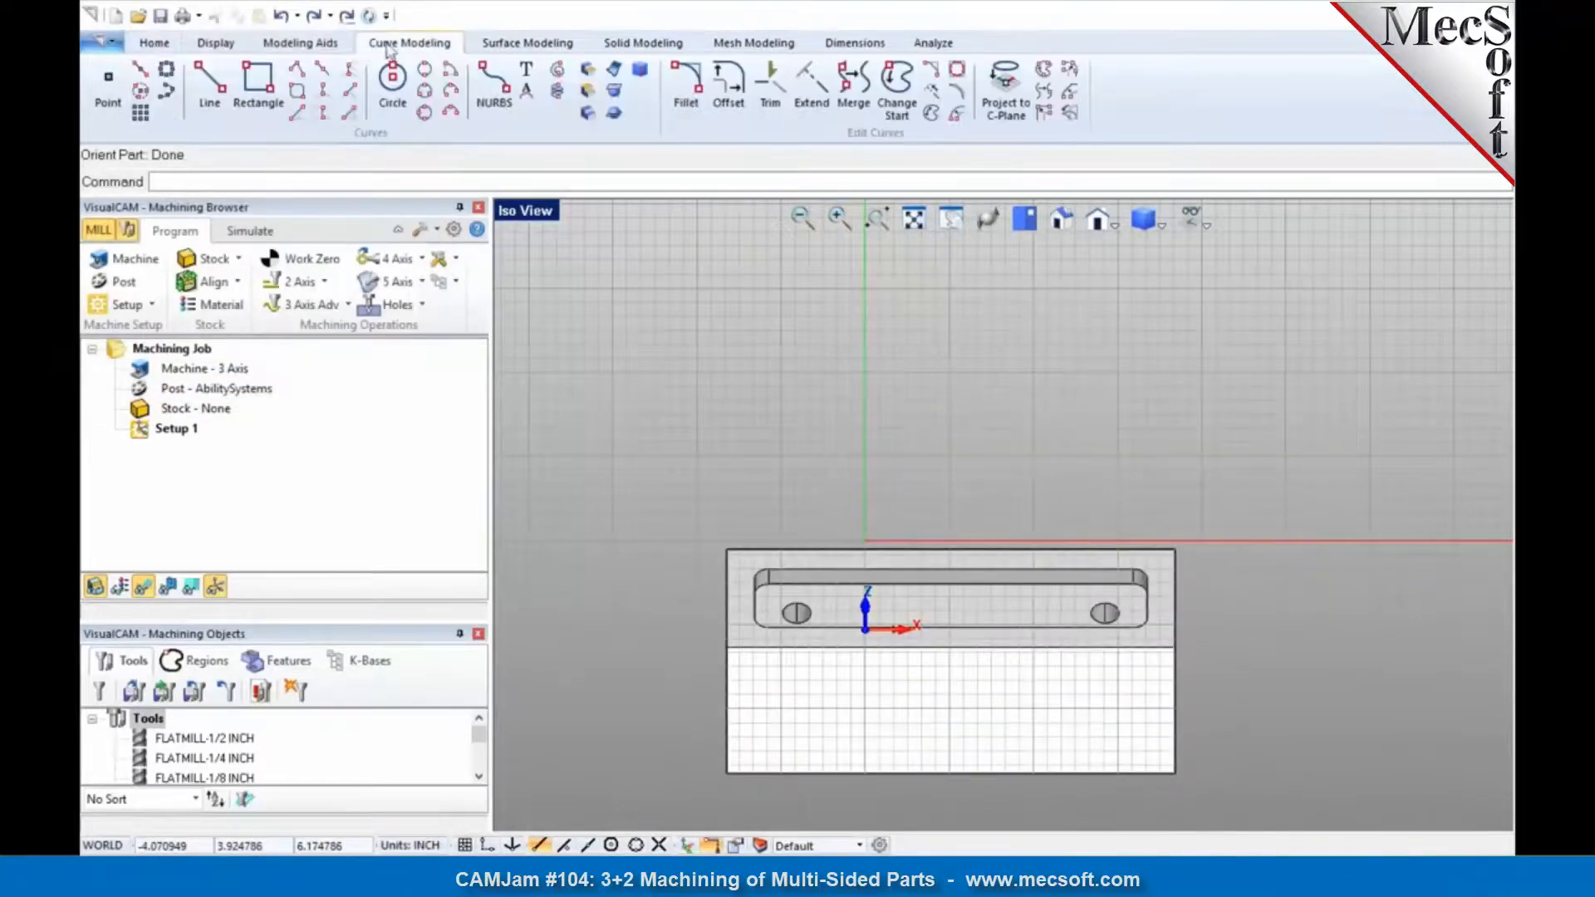
{"action": "left_click", "coordinate": [324, 43]}
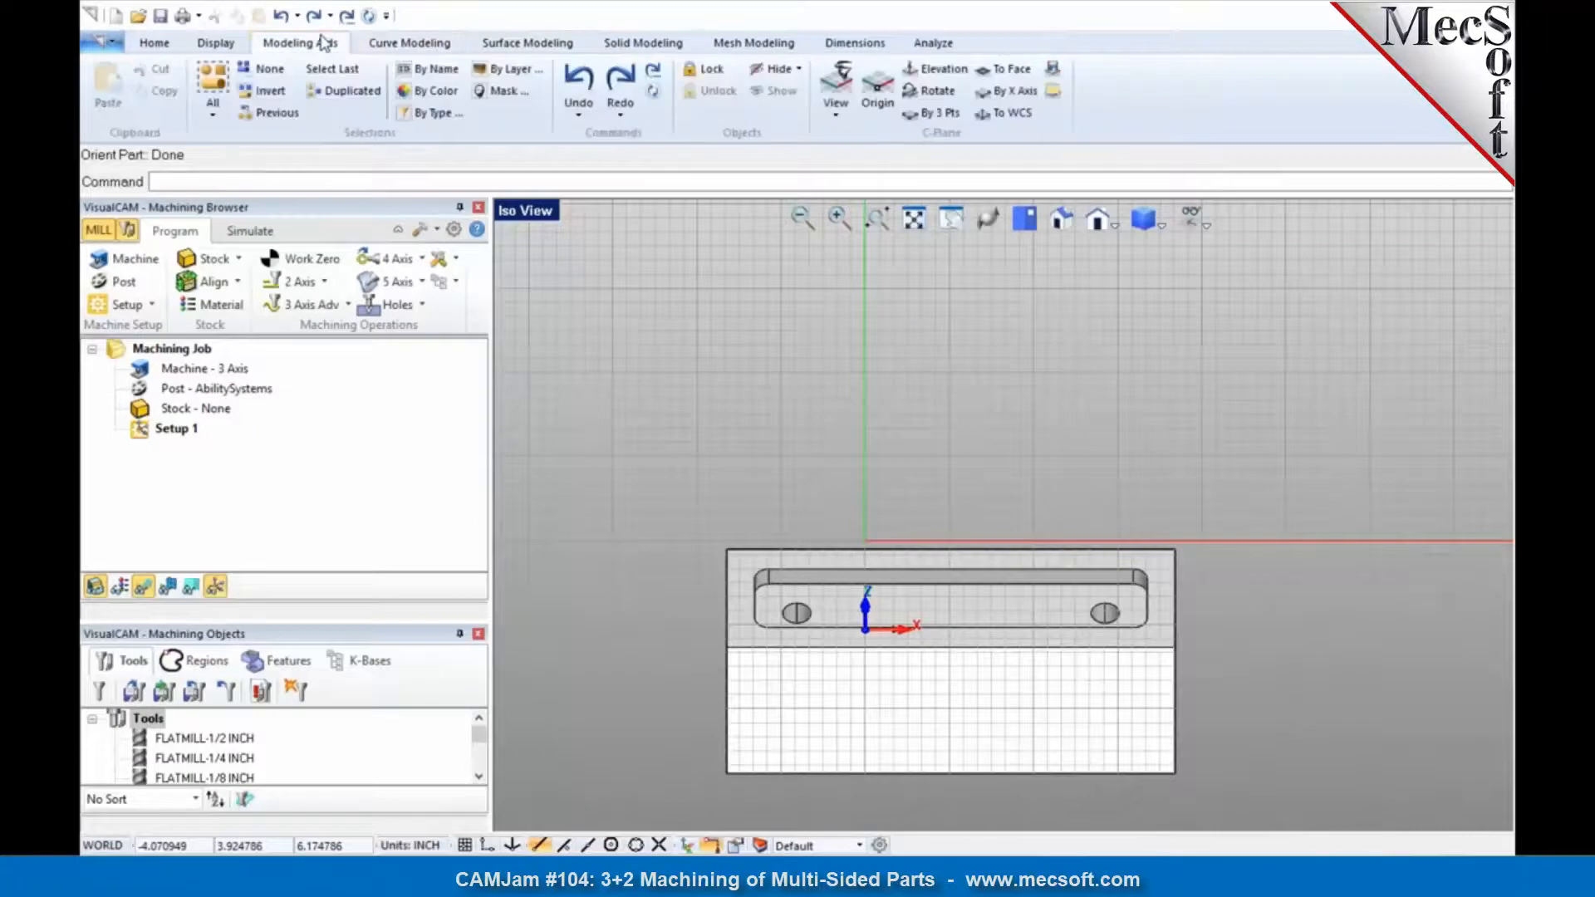
{"action": "left_click", "coordinate": [1012, 113]}
{"action": "left_click", "coordinate": [1062, 220]}
{"action": "left_click", "coordinate": [1064, 221]}
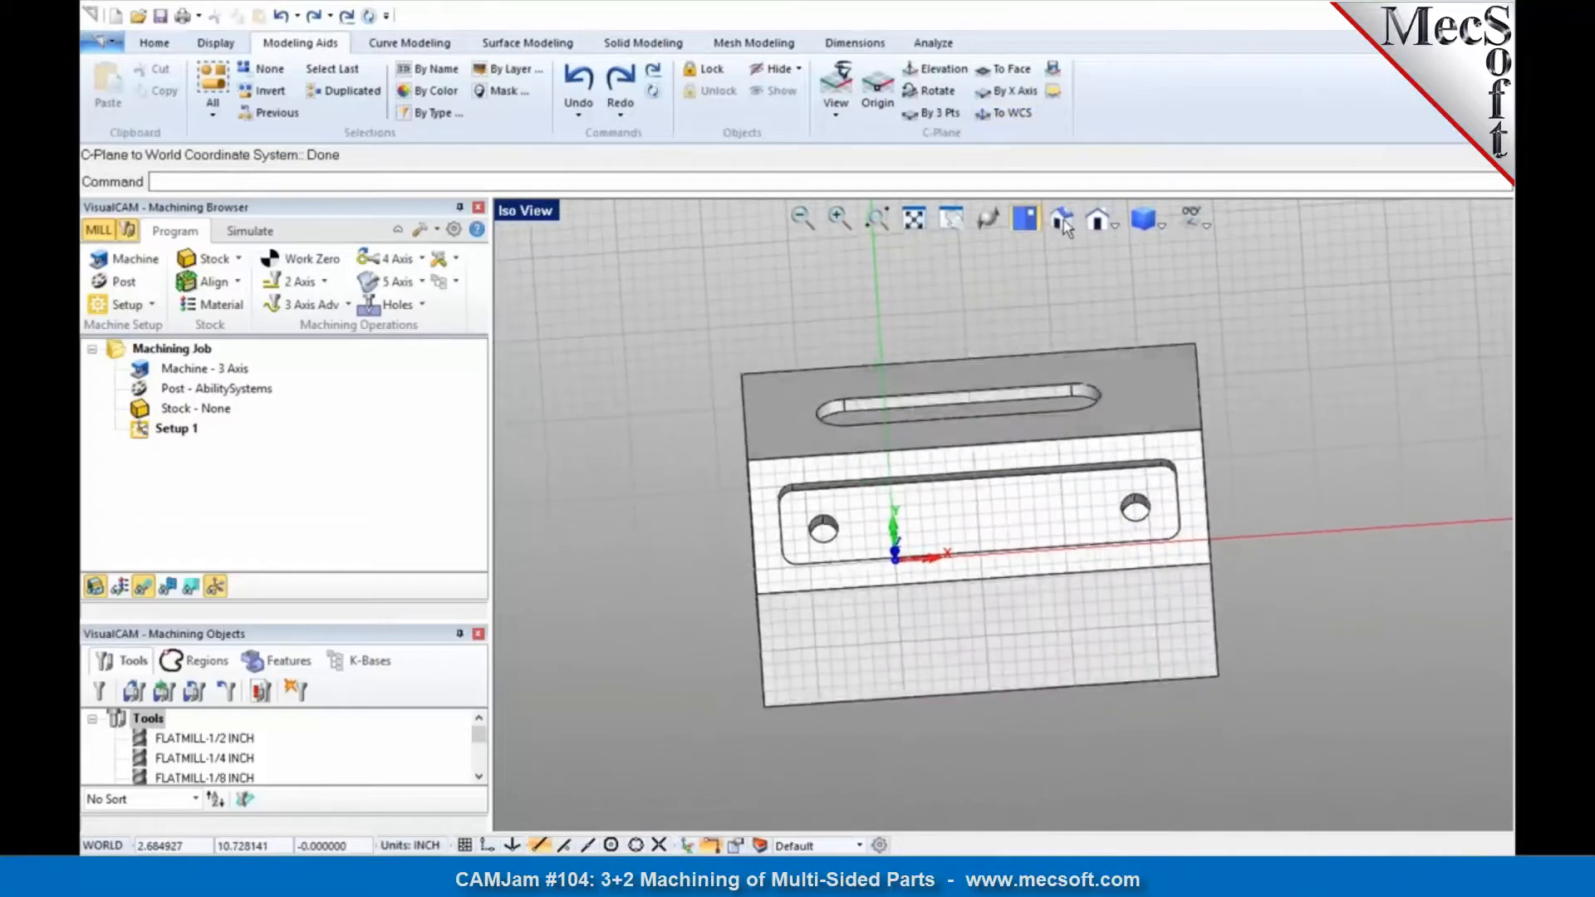
{"action": "left_click", "coordinate": [1063, 221]}
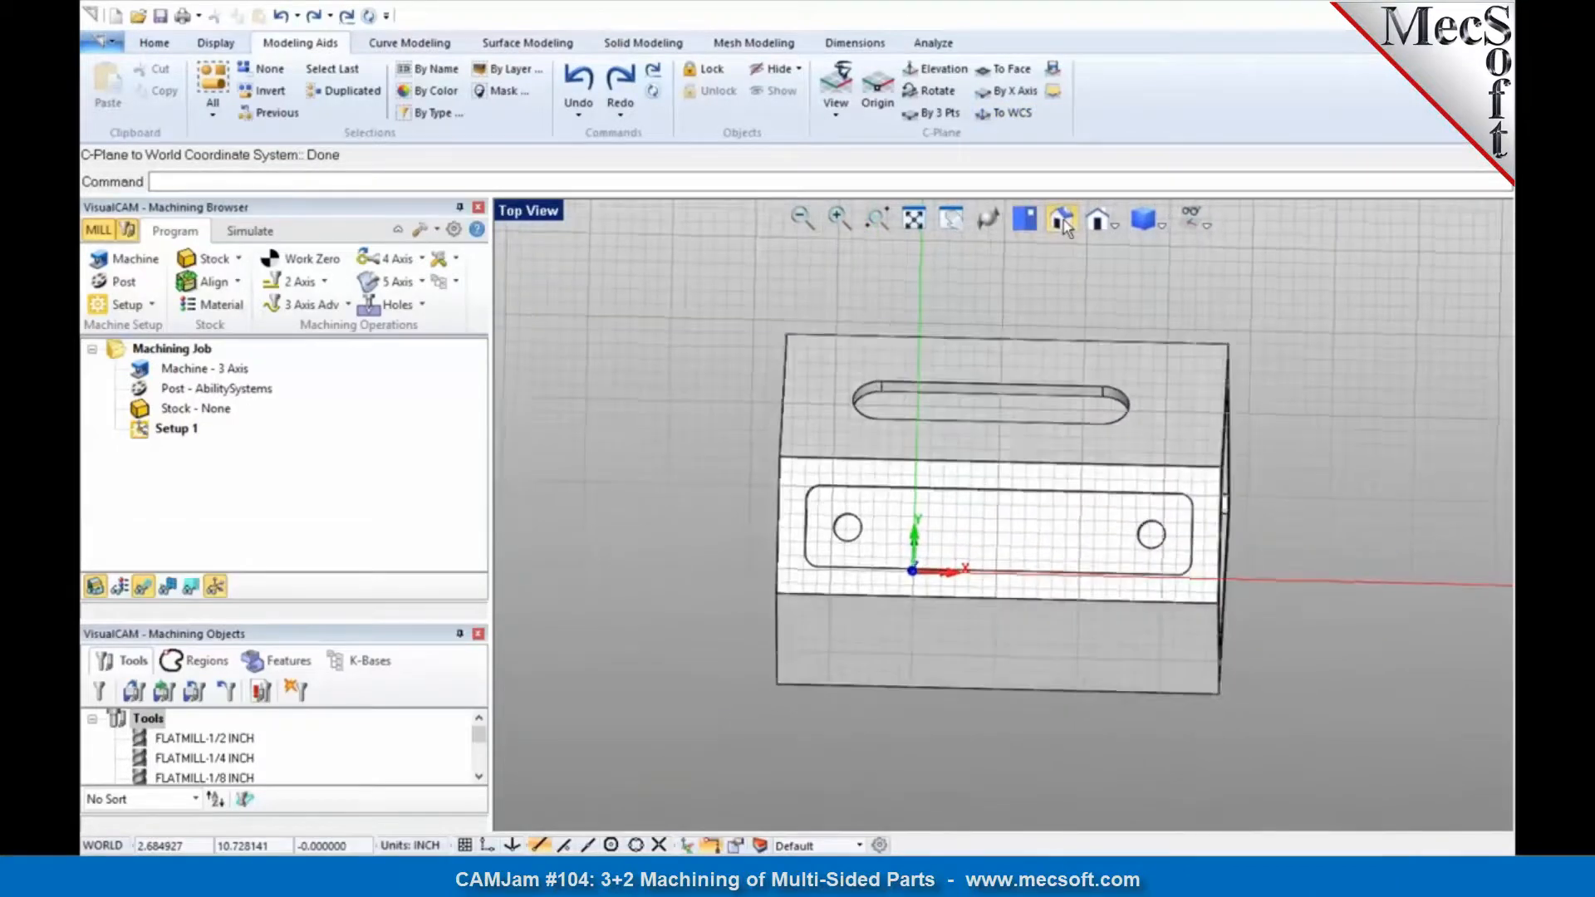
{"action": "left_click", "coordinate": [1063, 221]}
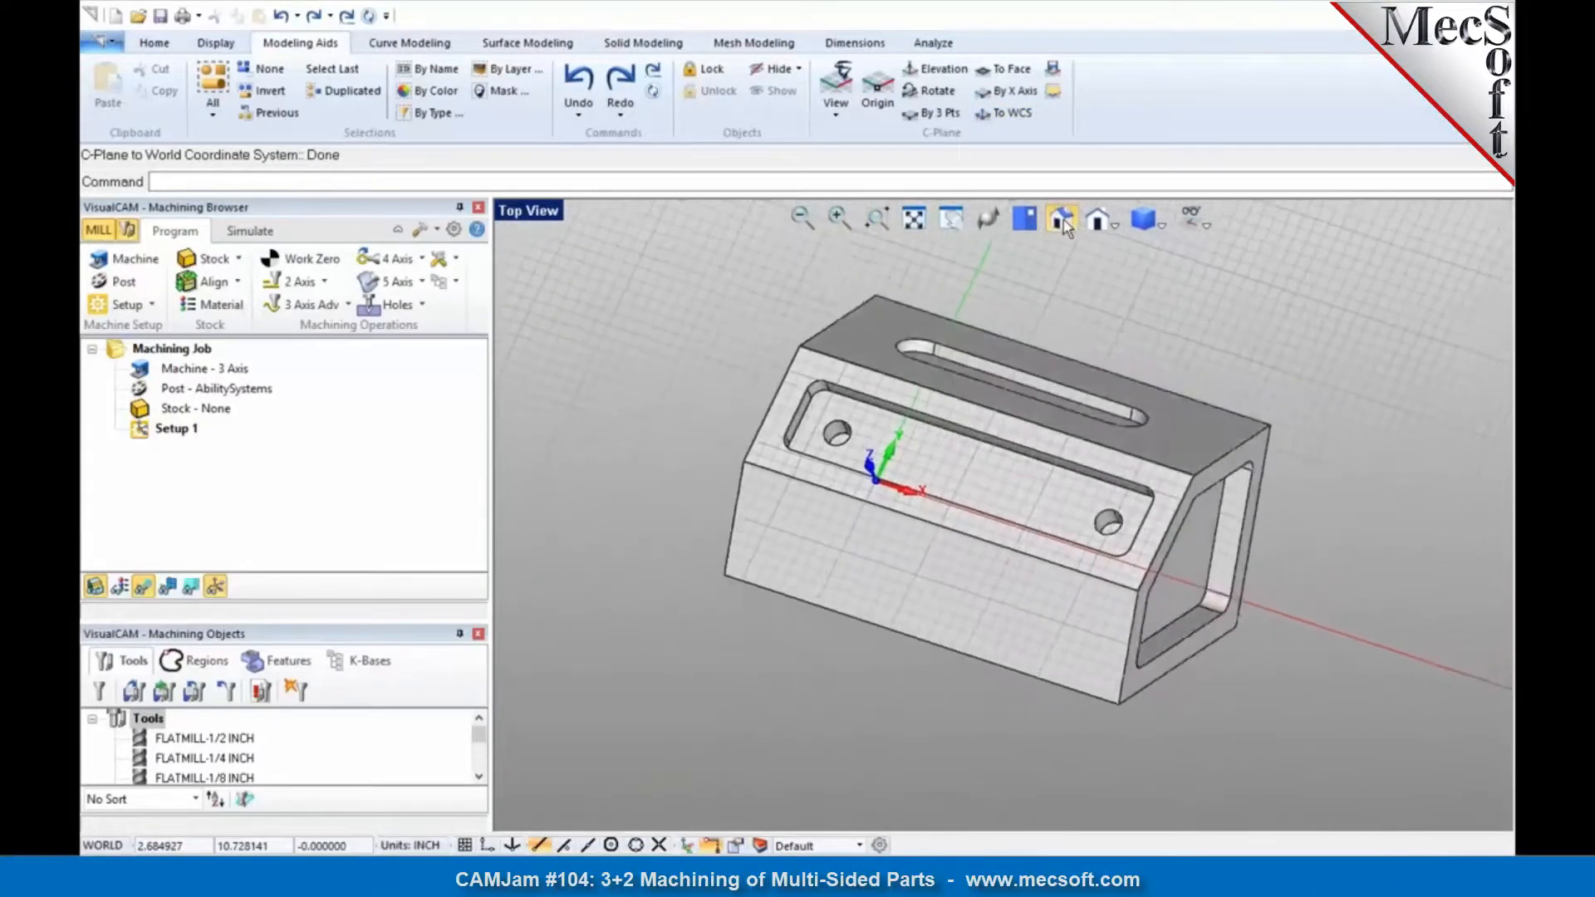
{"action": "left_click", "coordinate": [1064, 221]}
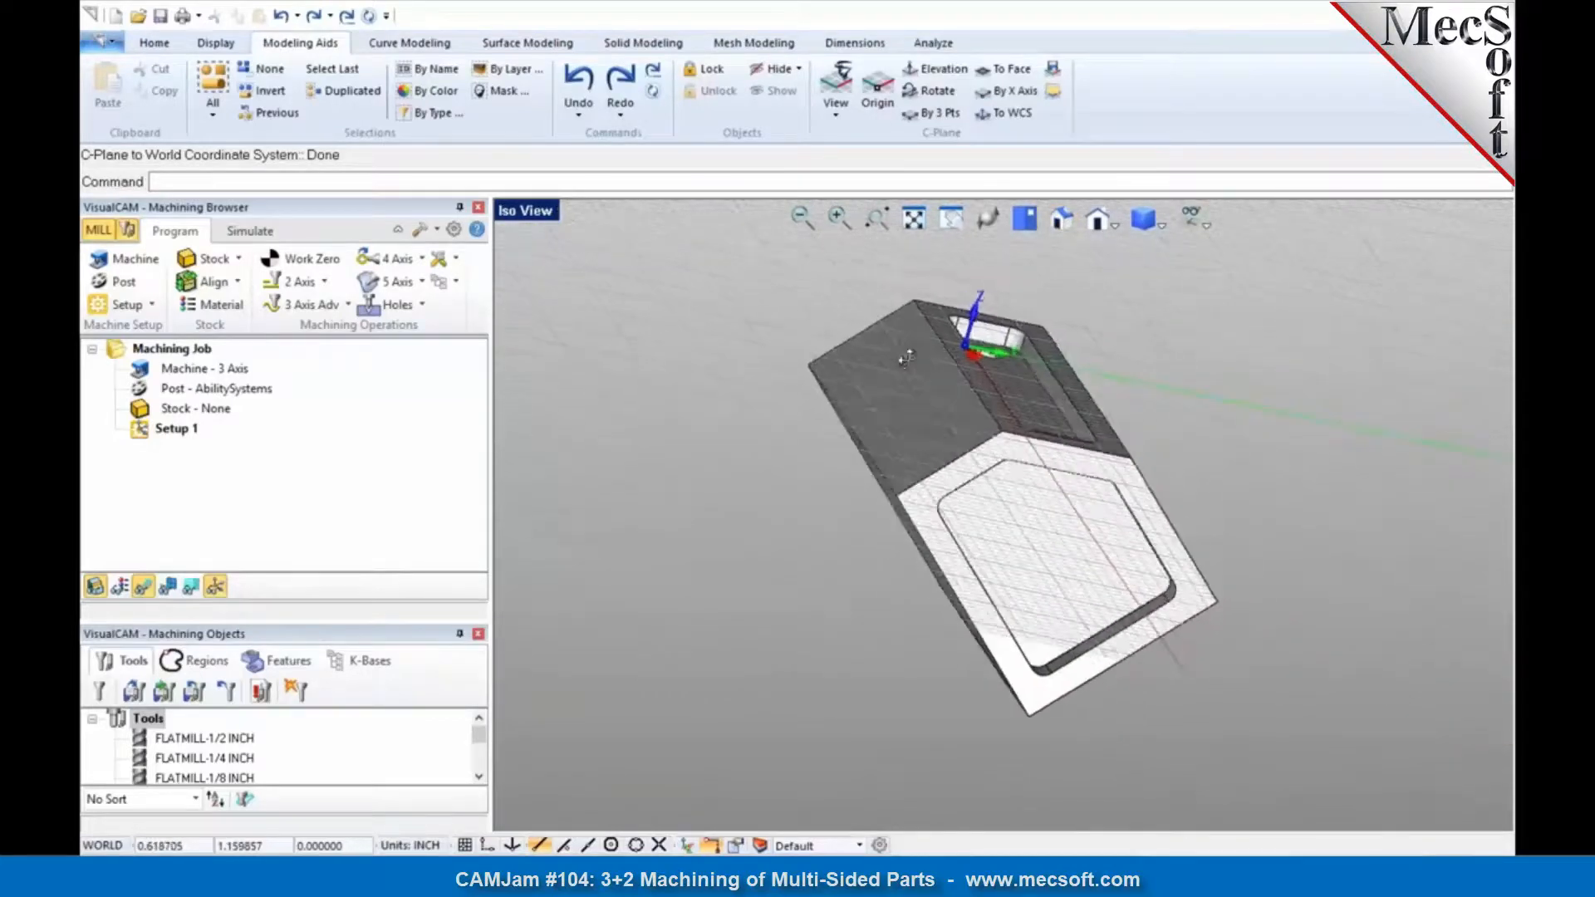
{"action": "left_click", "coordinate": [868, 359]}
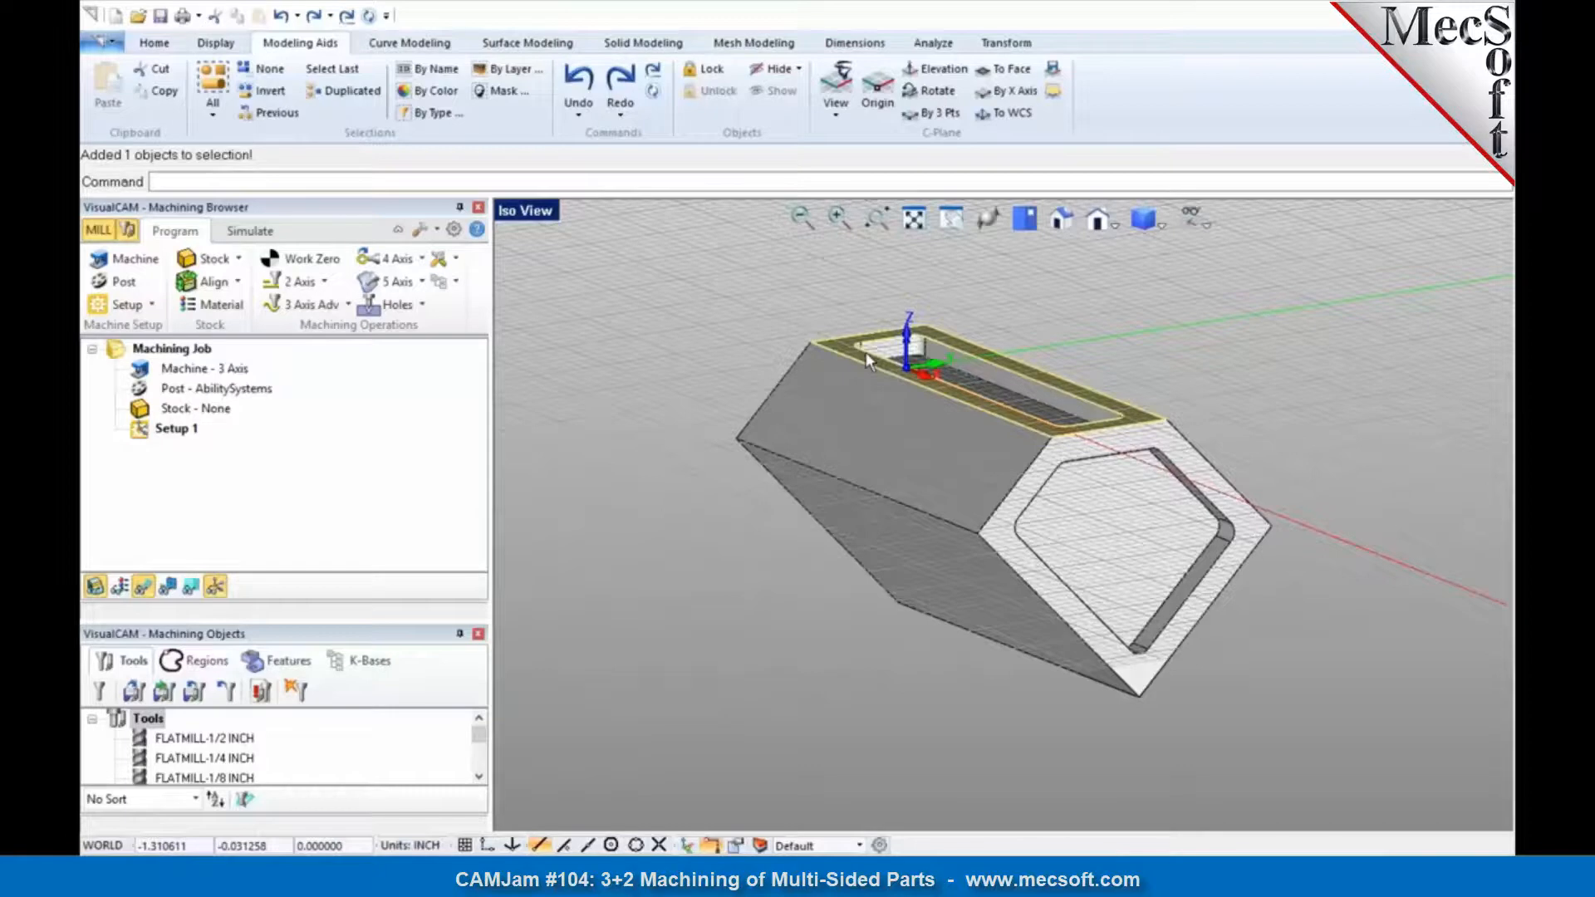
{"action": "left_click", "coordinate": [721, 319]}
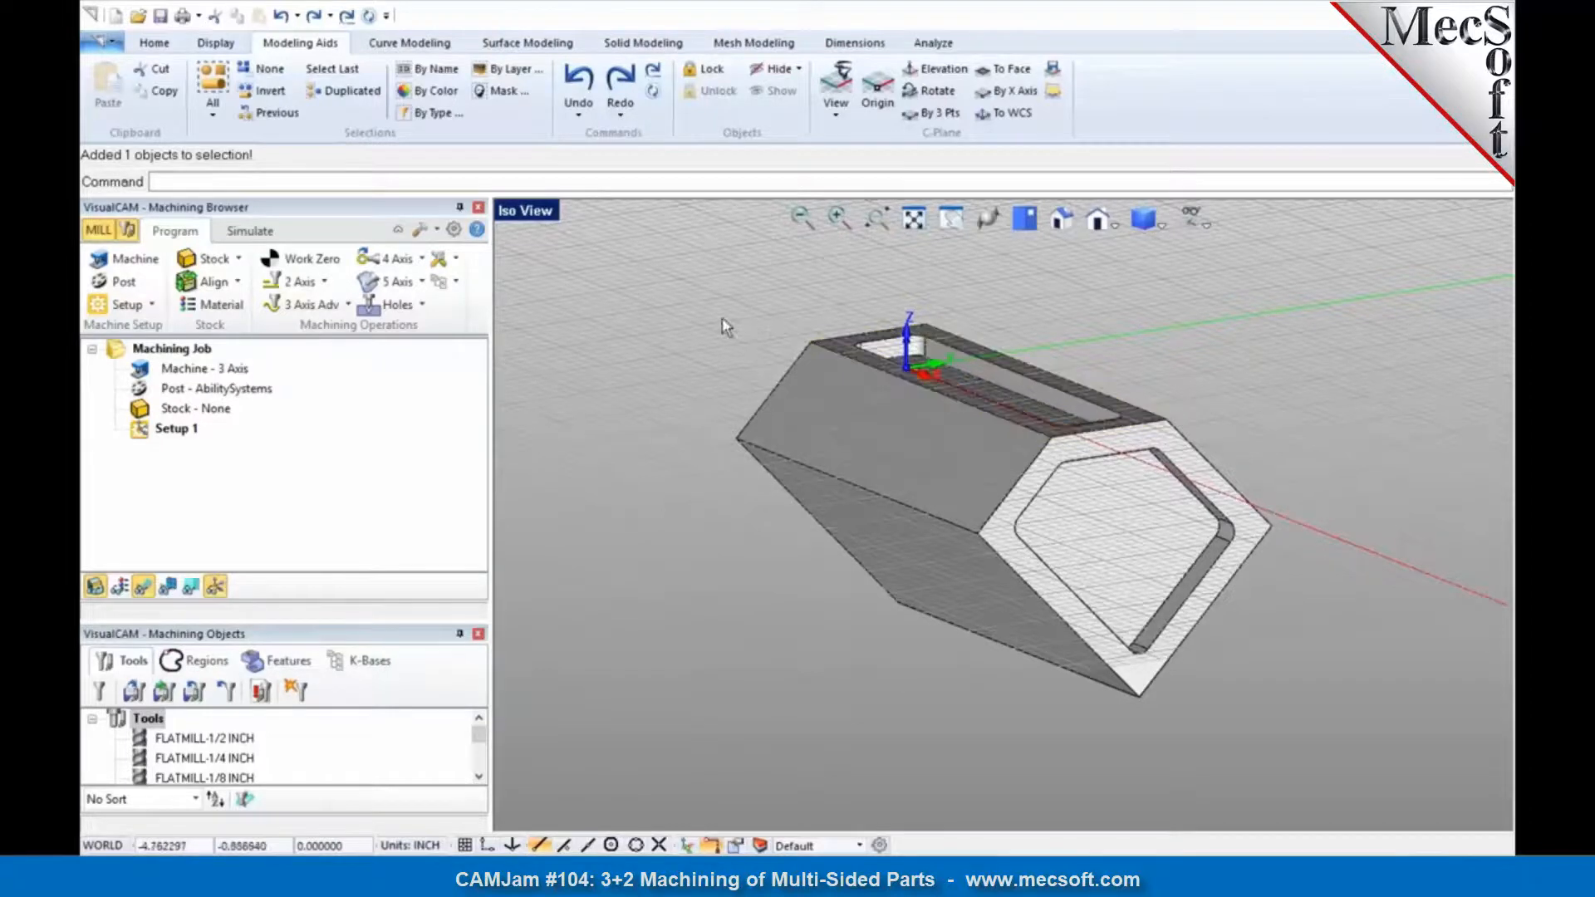
{"action": "left_click", "coordinate": [137, 305]}
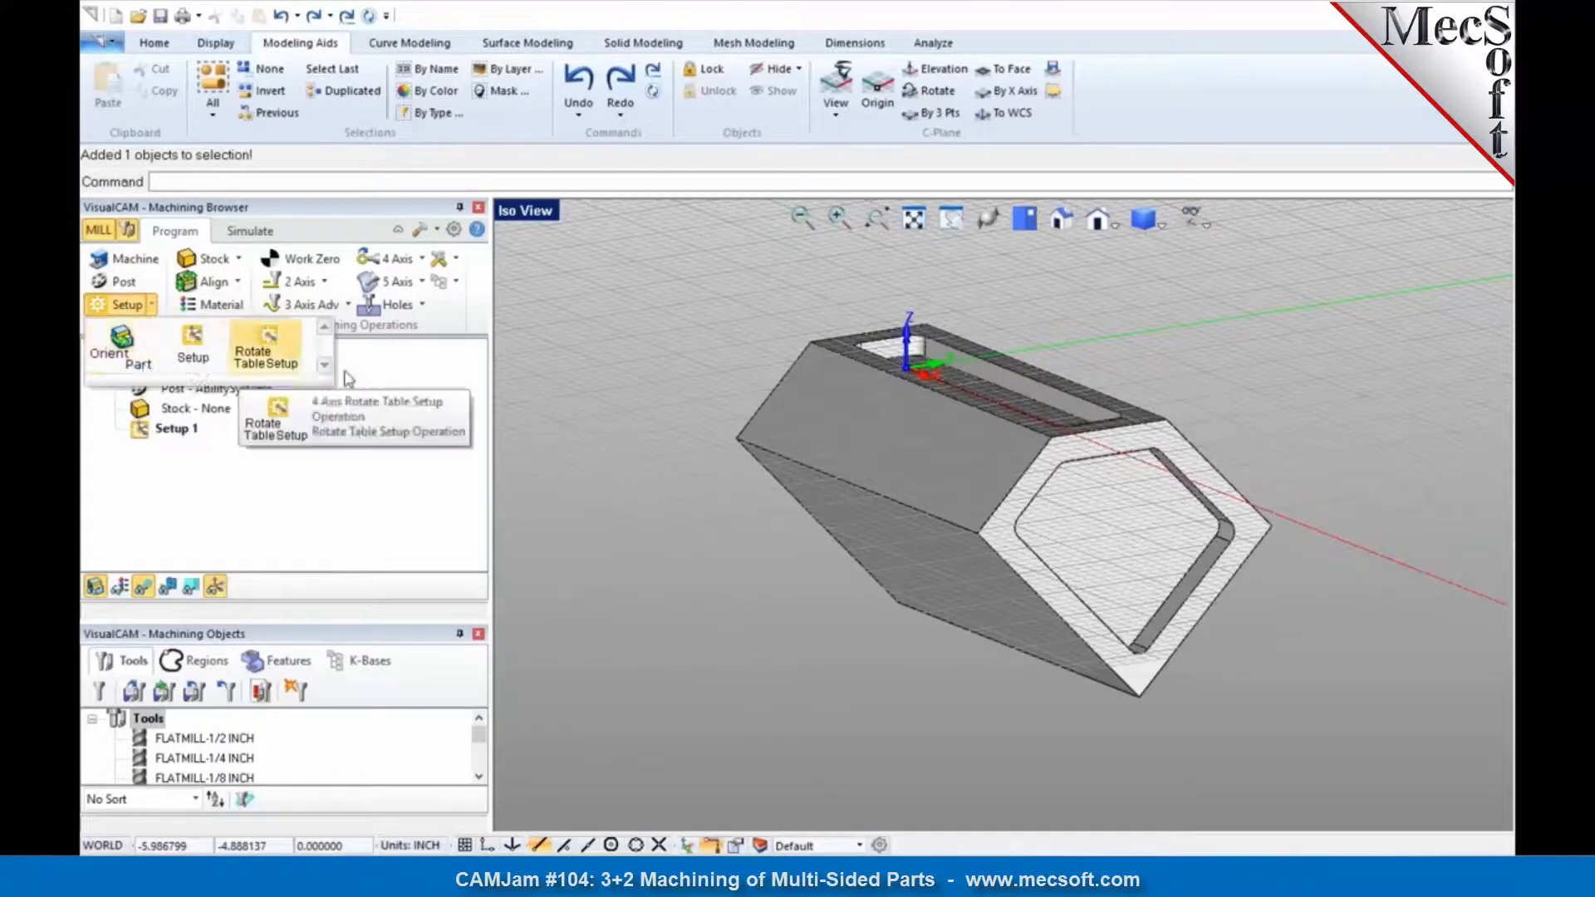
{"action": "left_click", "coordinate": [702, 392]}
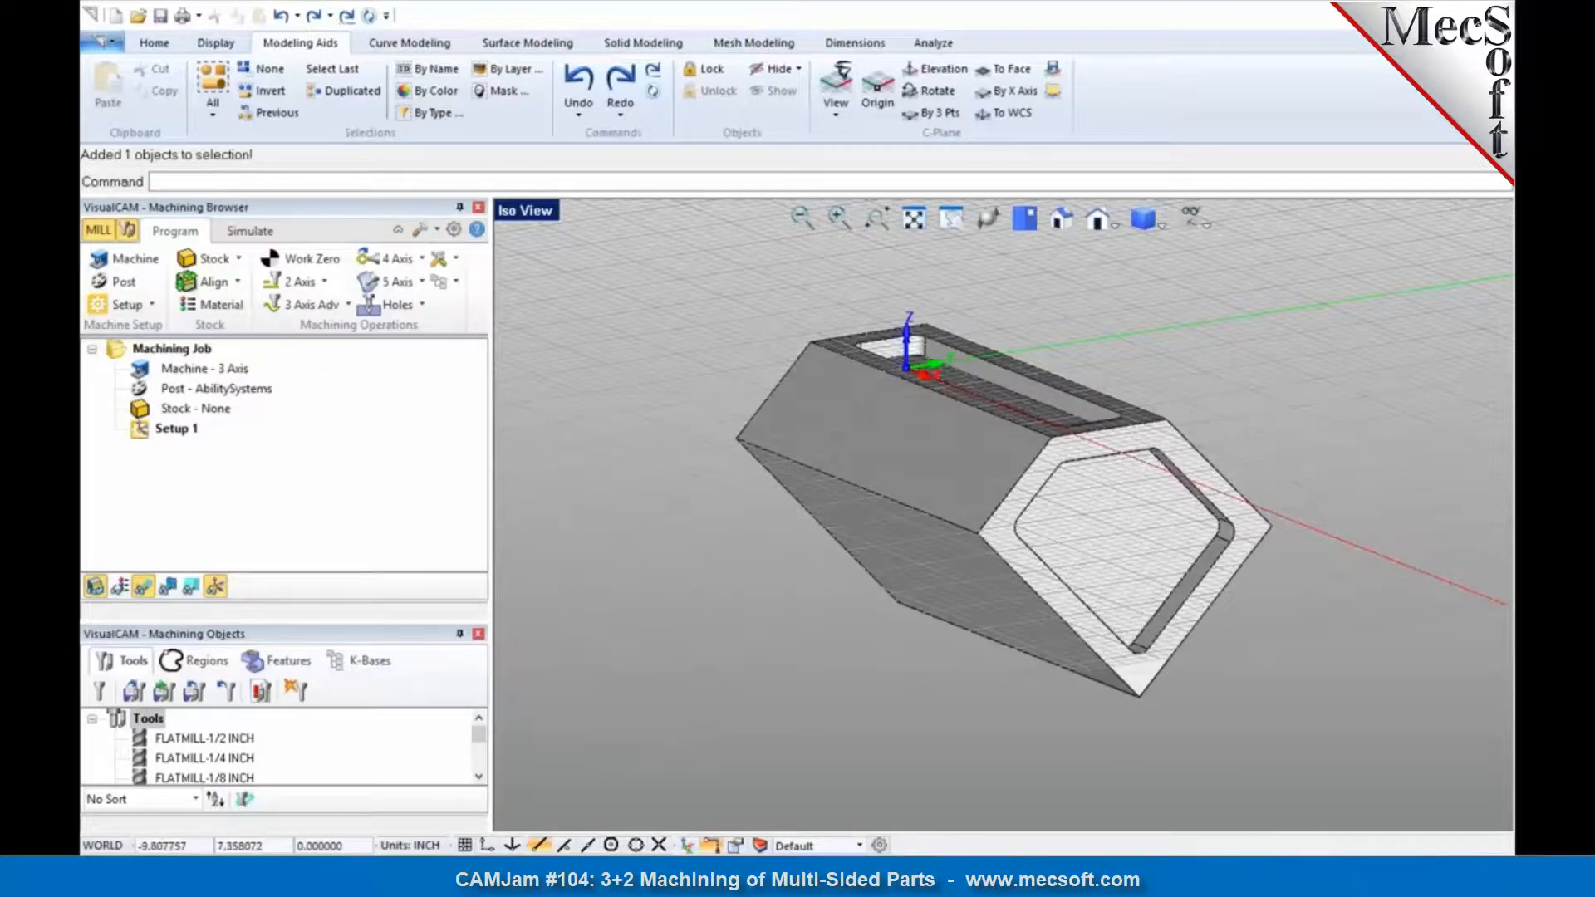
{"action": "right_click", "coordinate": [693, 258]}
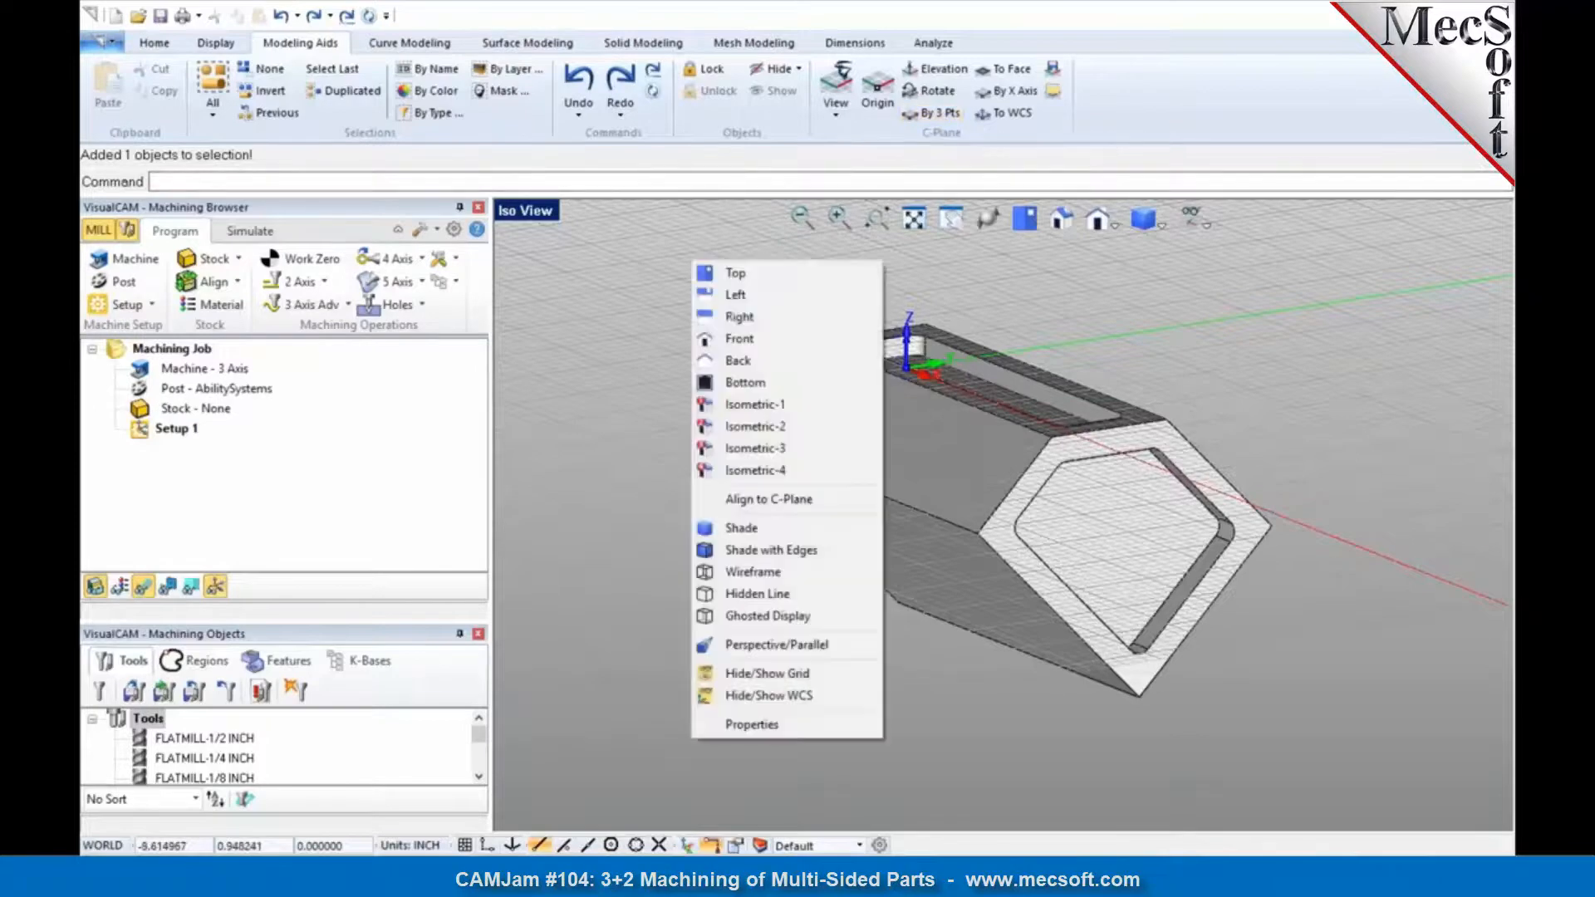
{"action": "left_click", "coordinate": [754, 498]}
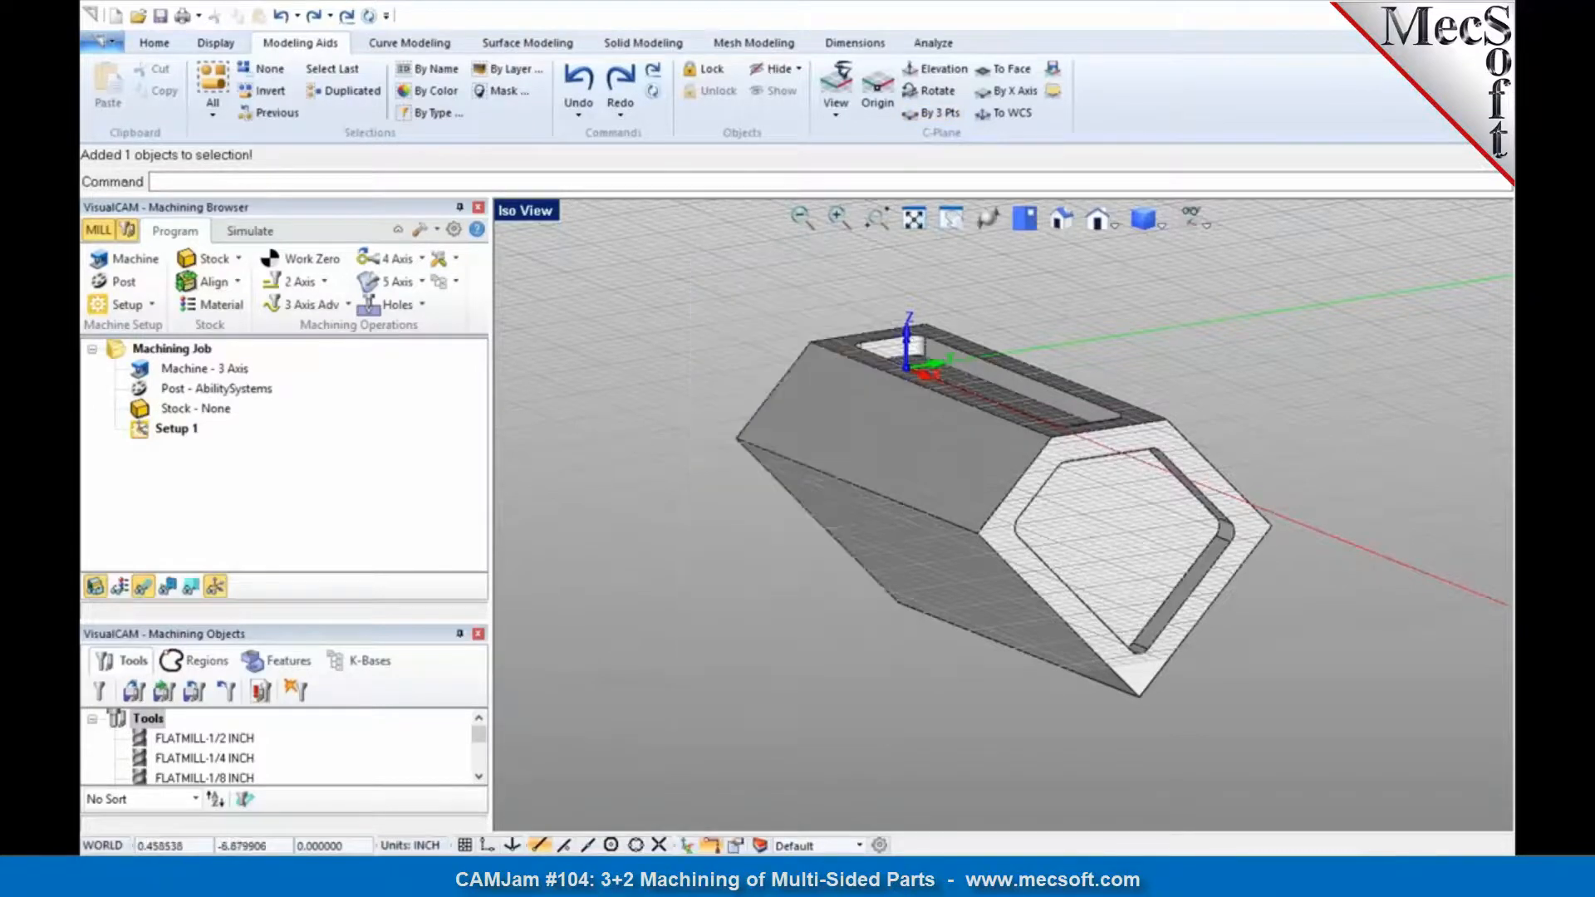
Step: Reopen 3+2-Example.vcp, discarding the orientation changes
{"action": "left_click", "coordinate": [104, 44]}
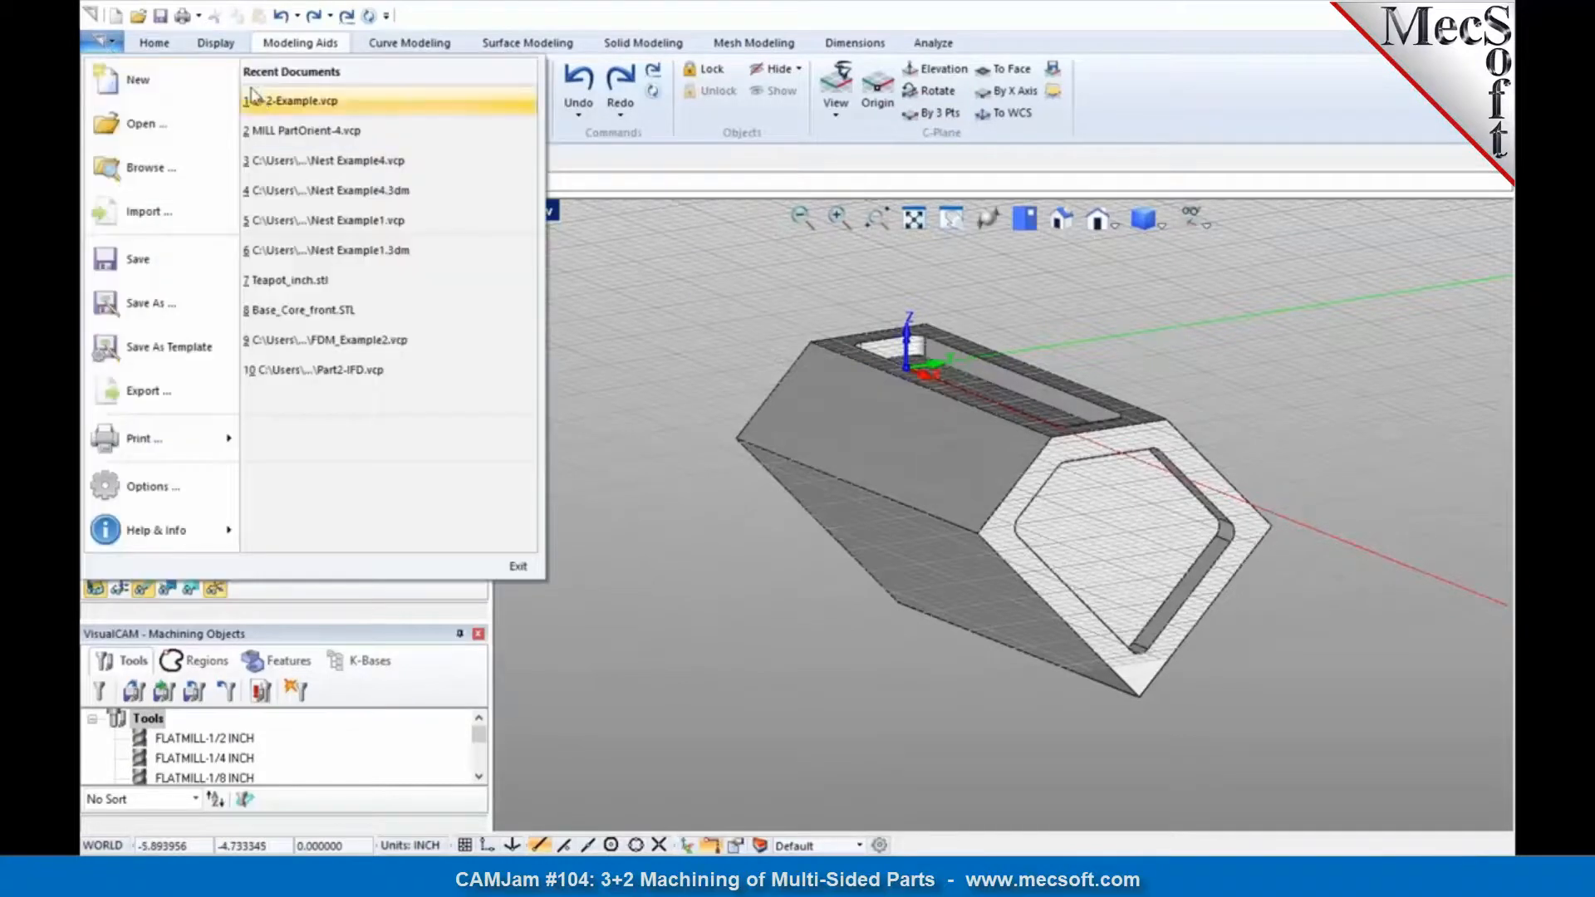
{"action": "left_click", "coordinate": [259, 102]}
{"action": "left_click", "coordinate": [840, 478]}
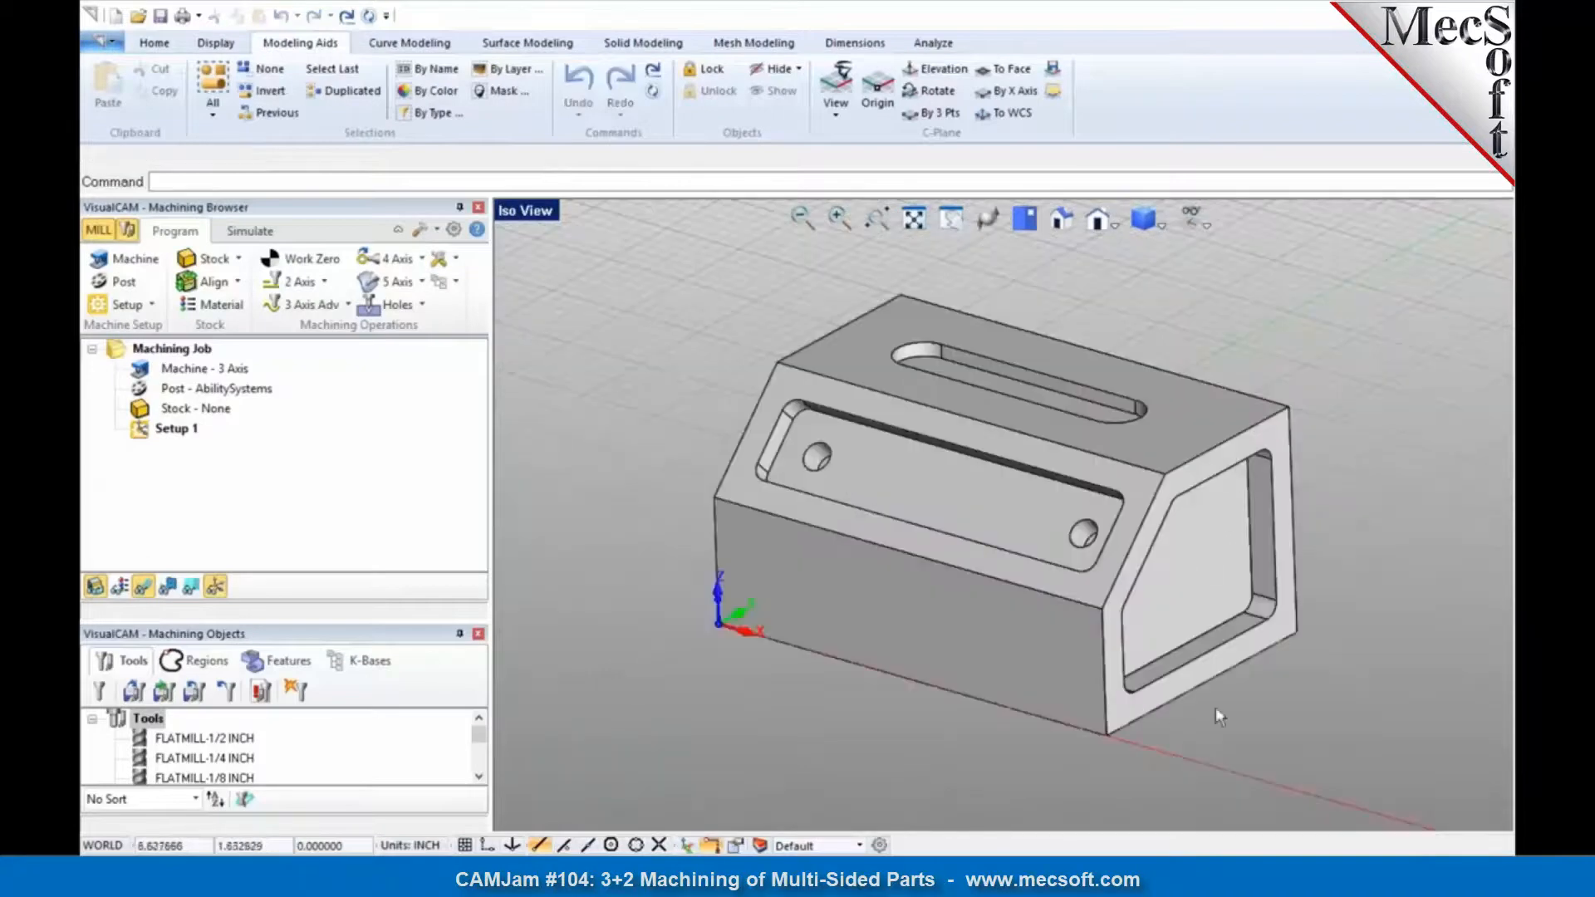
Step: Orient the part with its look-down direction set onto the pocketed end face on the +X side
{"action": "left_click", "coordinate": [150, 307]}
{"action": "left_click", "coordinate": [112, 349]}
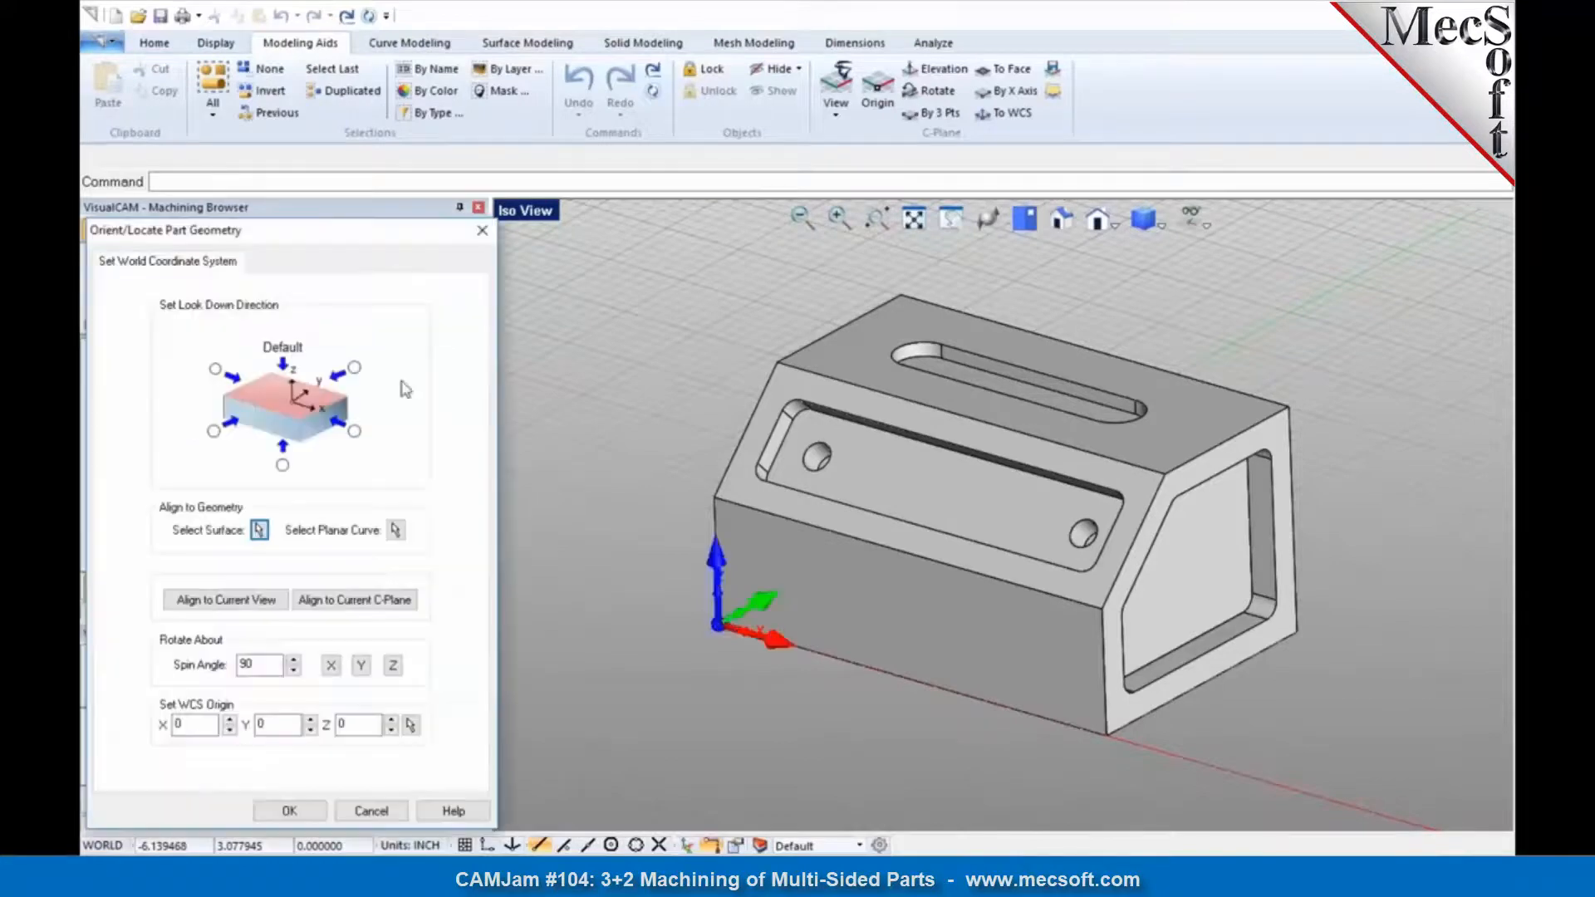
{"action": "scroll", "coordinate": [814, 399], "scroll_direction": "down", "scroll_amount": 3}
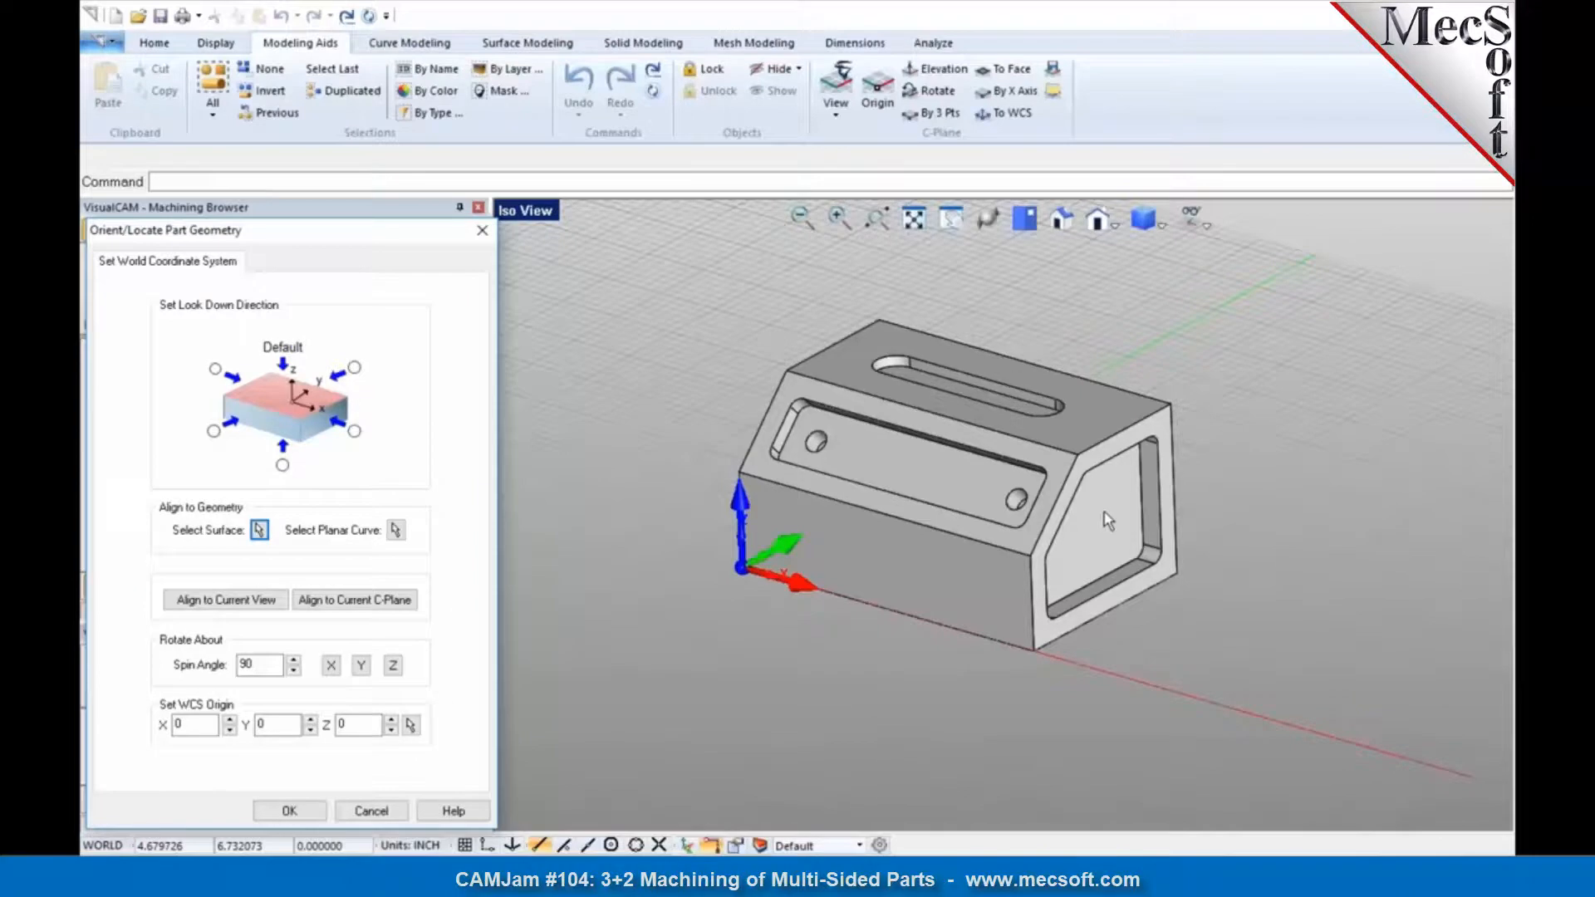
{"action": "left_click", "coordinate": [355, 432]}
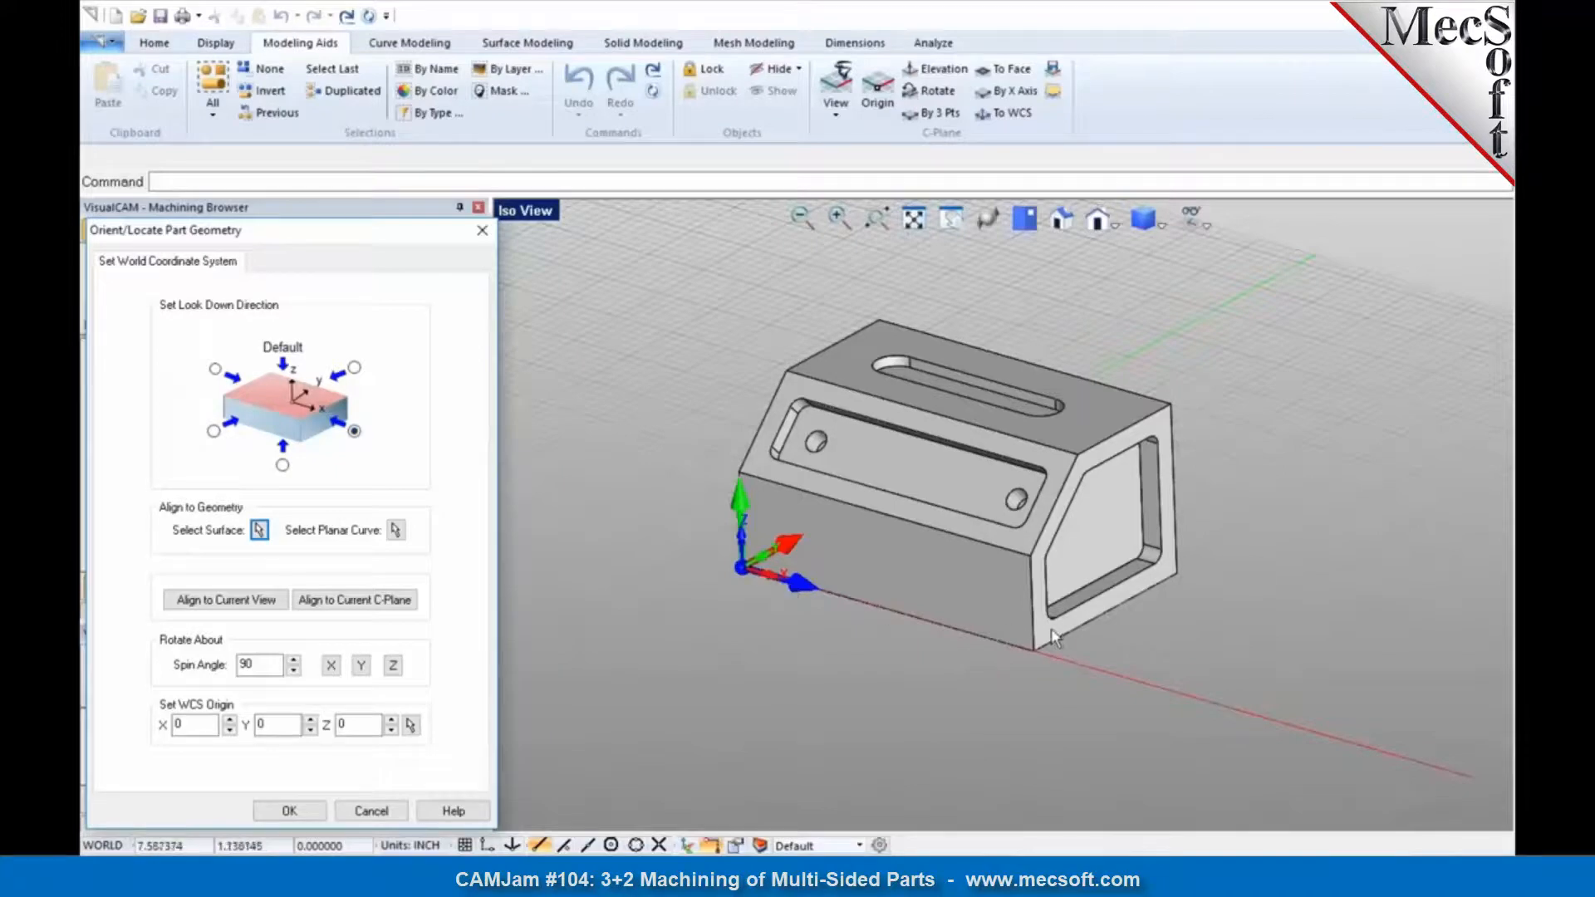
{"action": "left_click", "coordinate": [289, 811]}
{"action": "scroll", "coordinate": [799, 733], "scroll_direction": "down", "scroll_amount": 4}
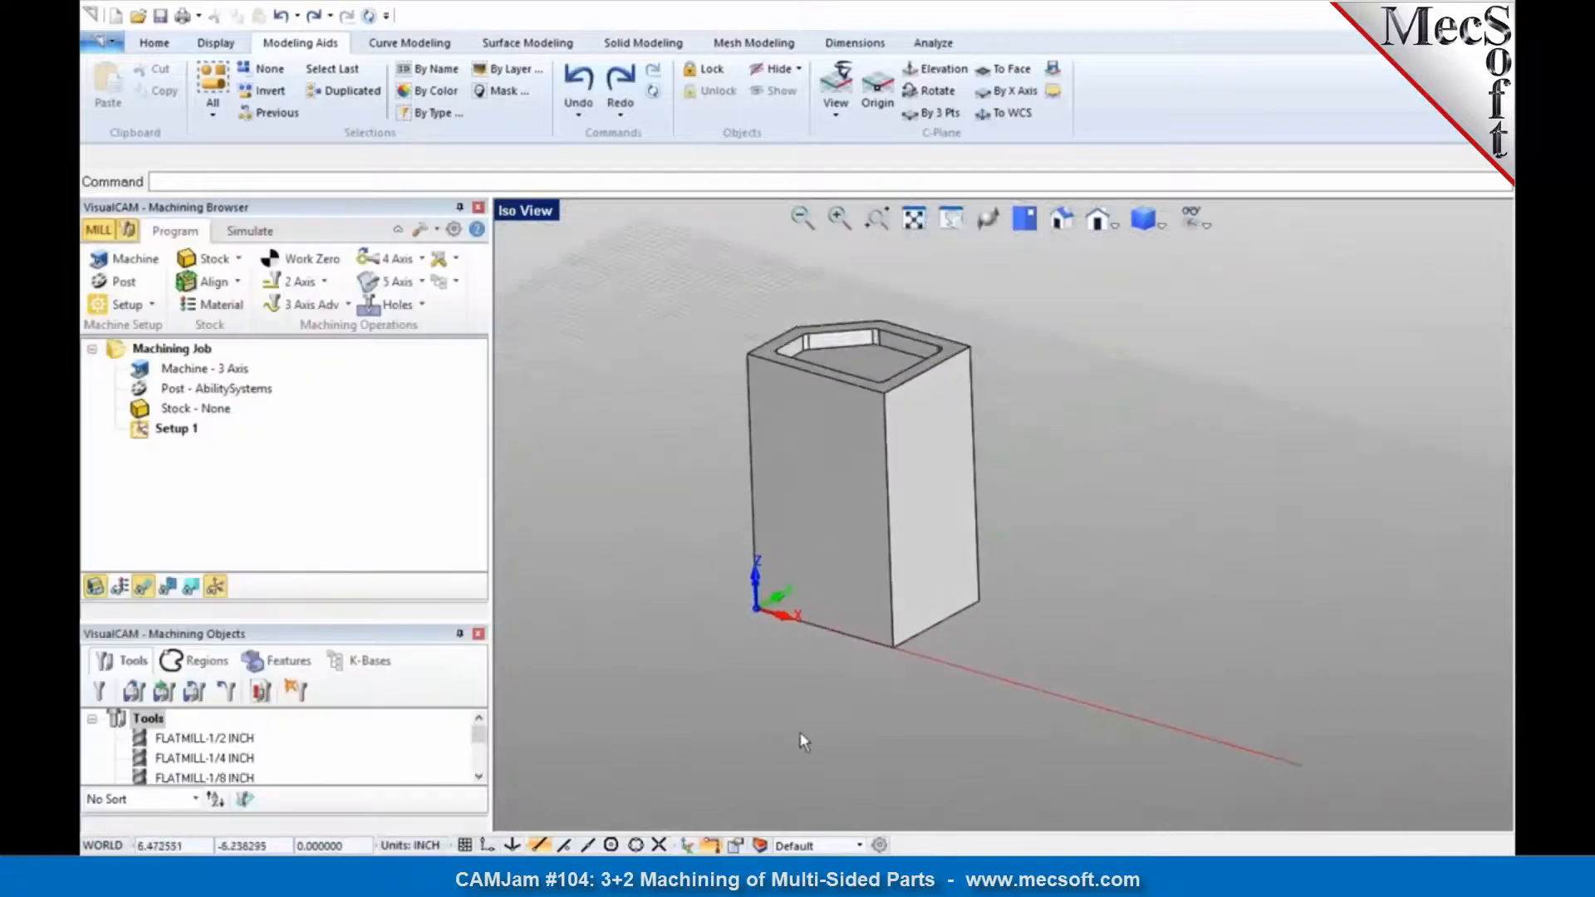
{"action": "scroll", "coordinate": [779, 326], "scroll_direction": "up", "scroll_amount": 3}
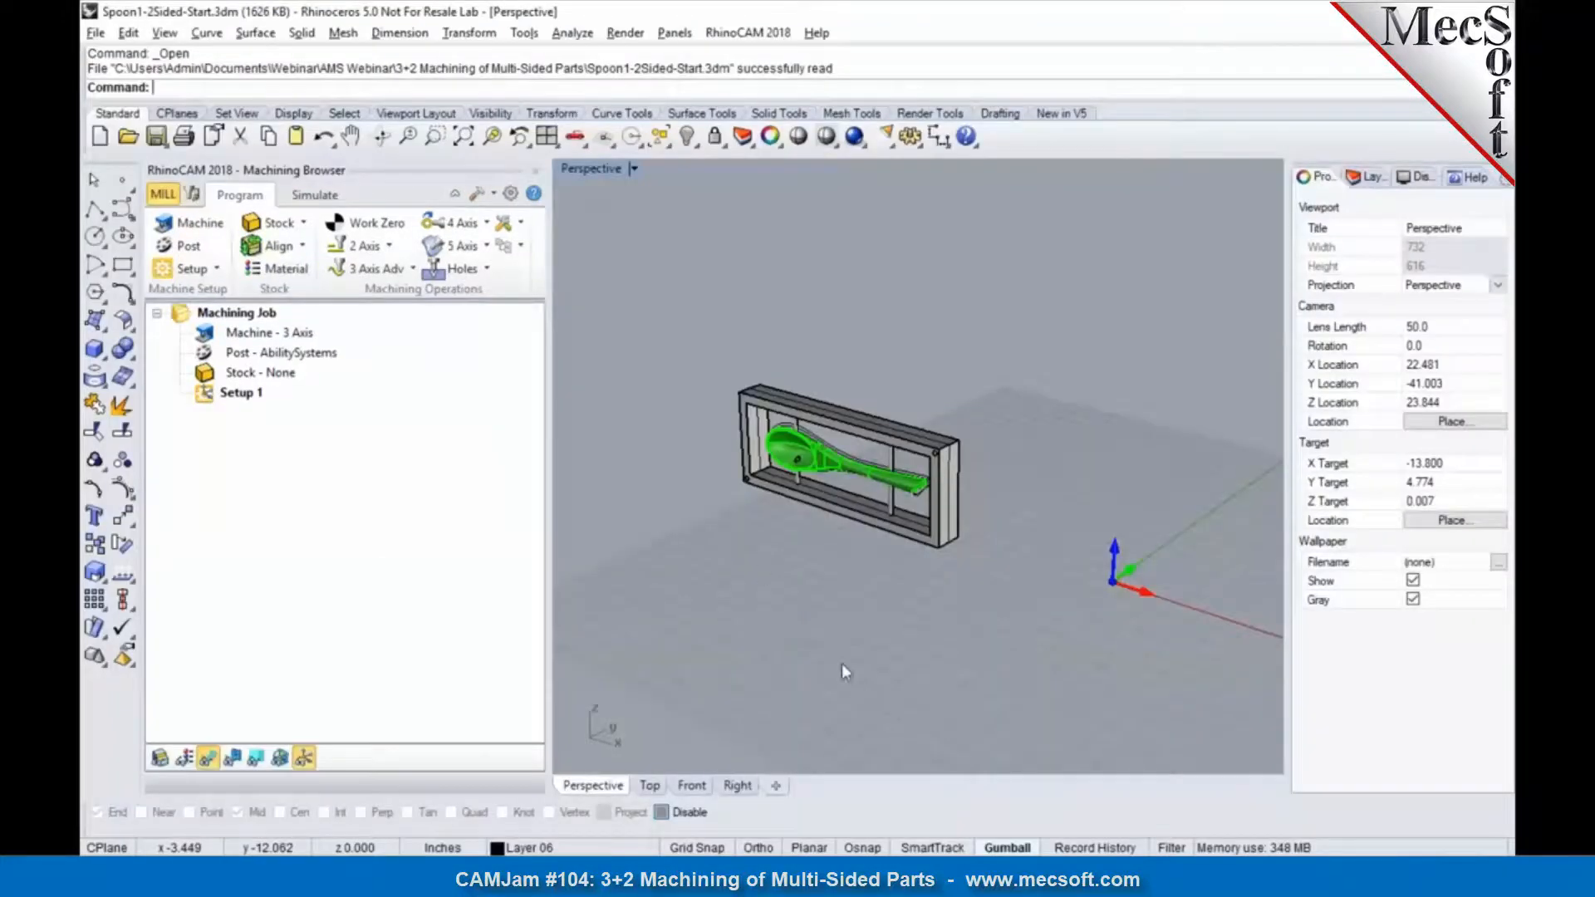
Step: Zoom in on the framed spoon in Spoon1-2Sided-Start.3dm, and hide the Frame and Supports layers
{"action": "scroll", "coordinate": [706, 474], "scroll_direction": "up", "scroll_amount": 4}
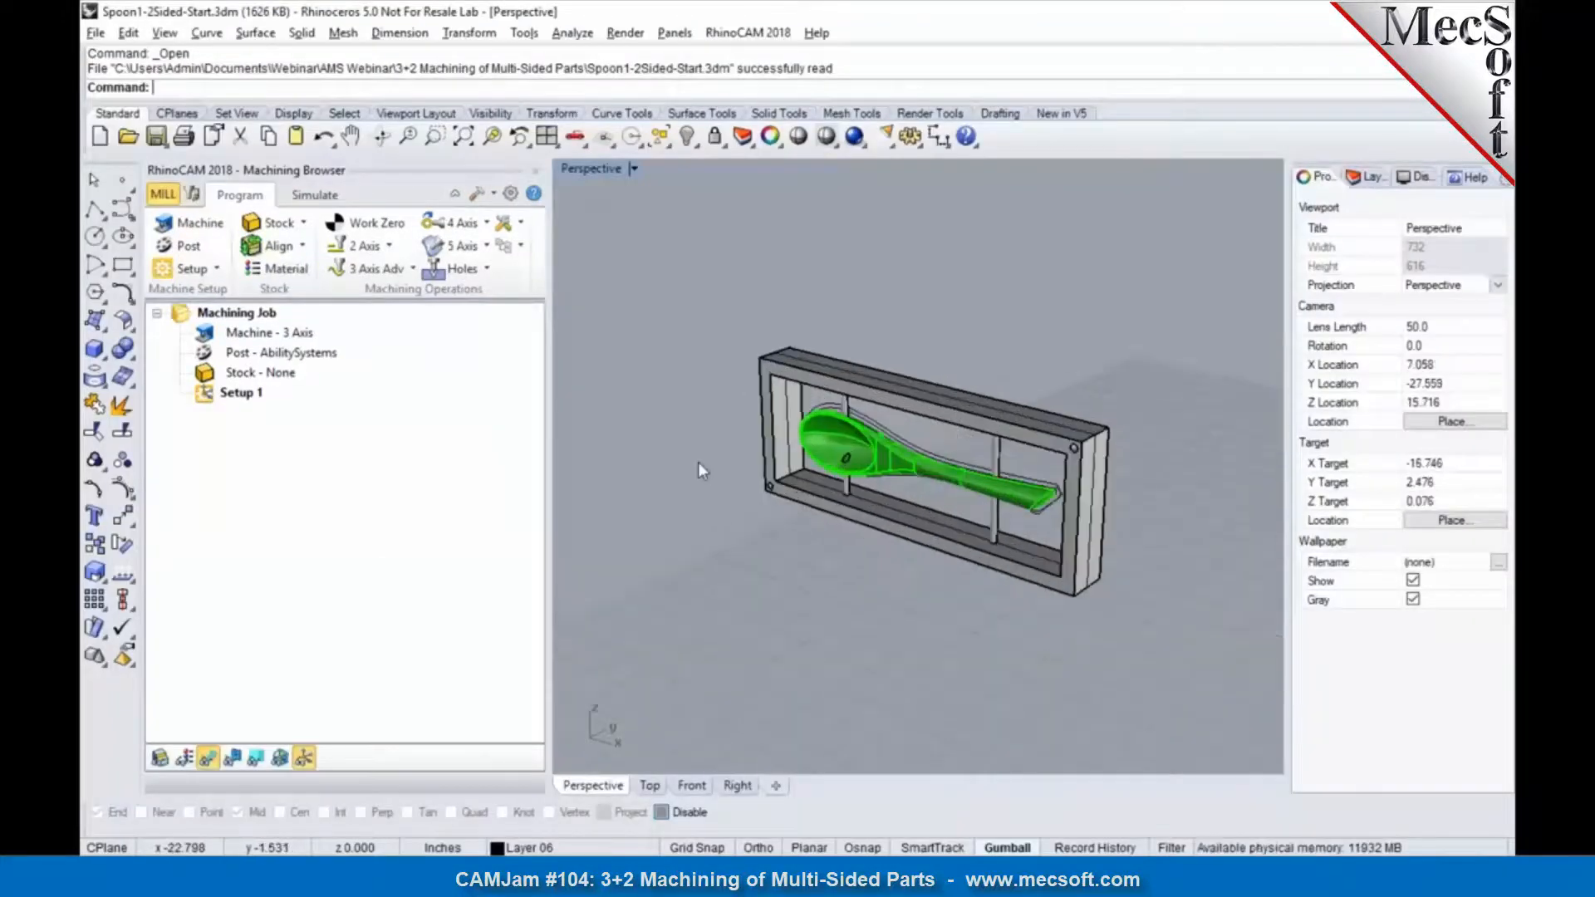
{"action": "right_click_drag", "start_coordinate": [806, 533], "coordinate": [947, 450]}
{"action": "scroll", "coordinate": [944, 455], "scroll_direction": "up", "scroll_amount": 3}
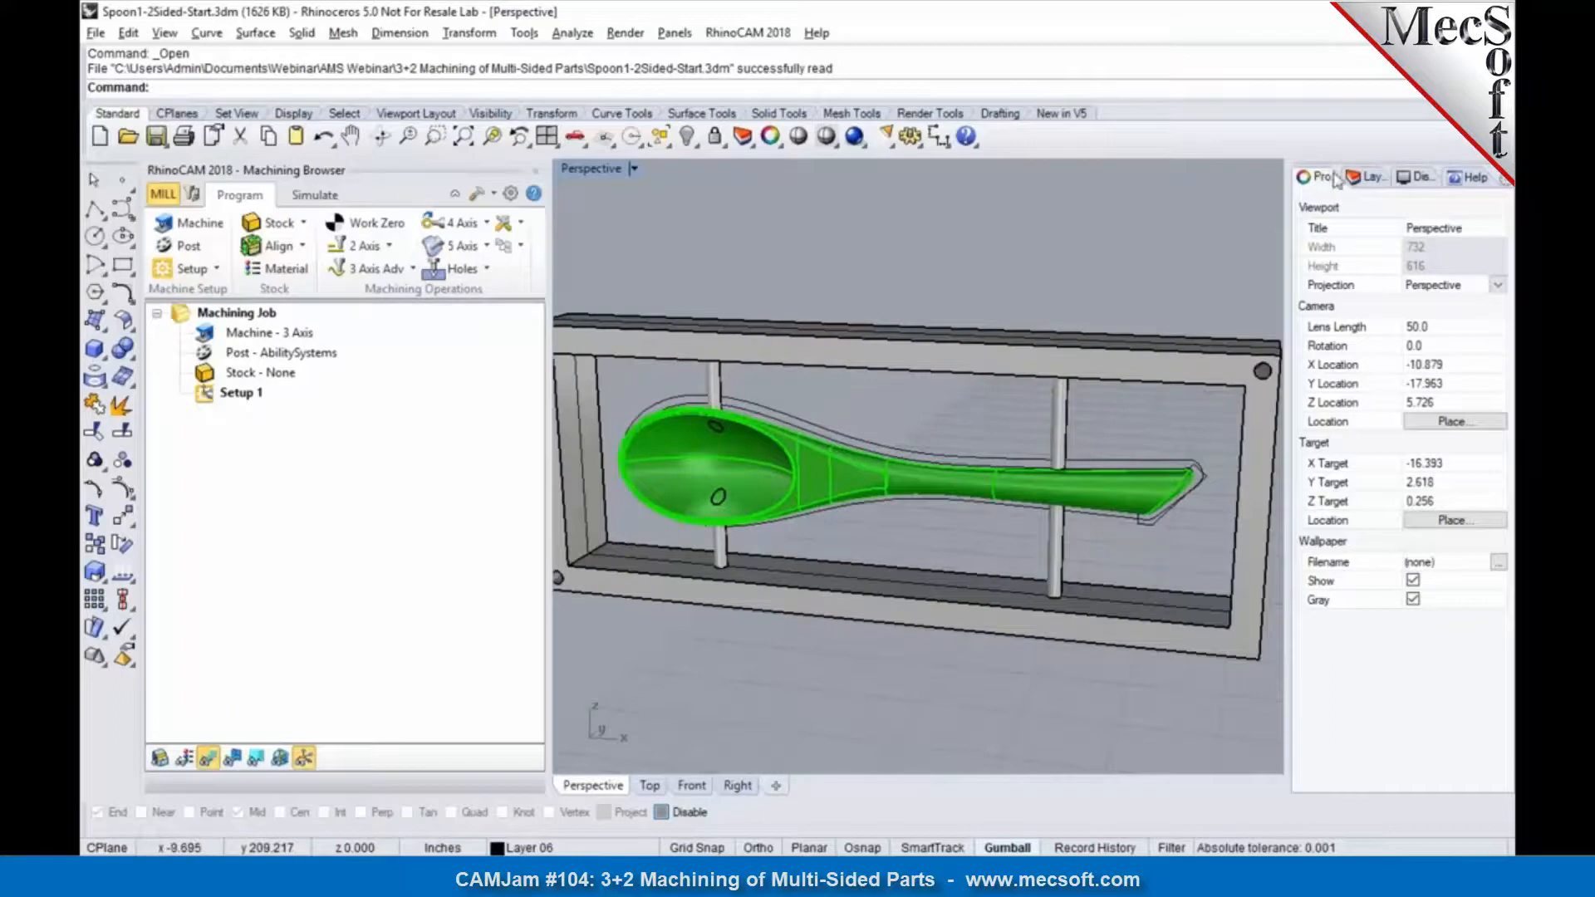
{"action": "left_click", "coordinate": [1361, 177]}
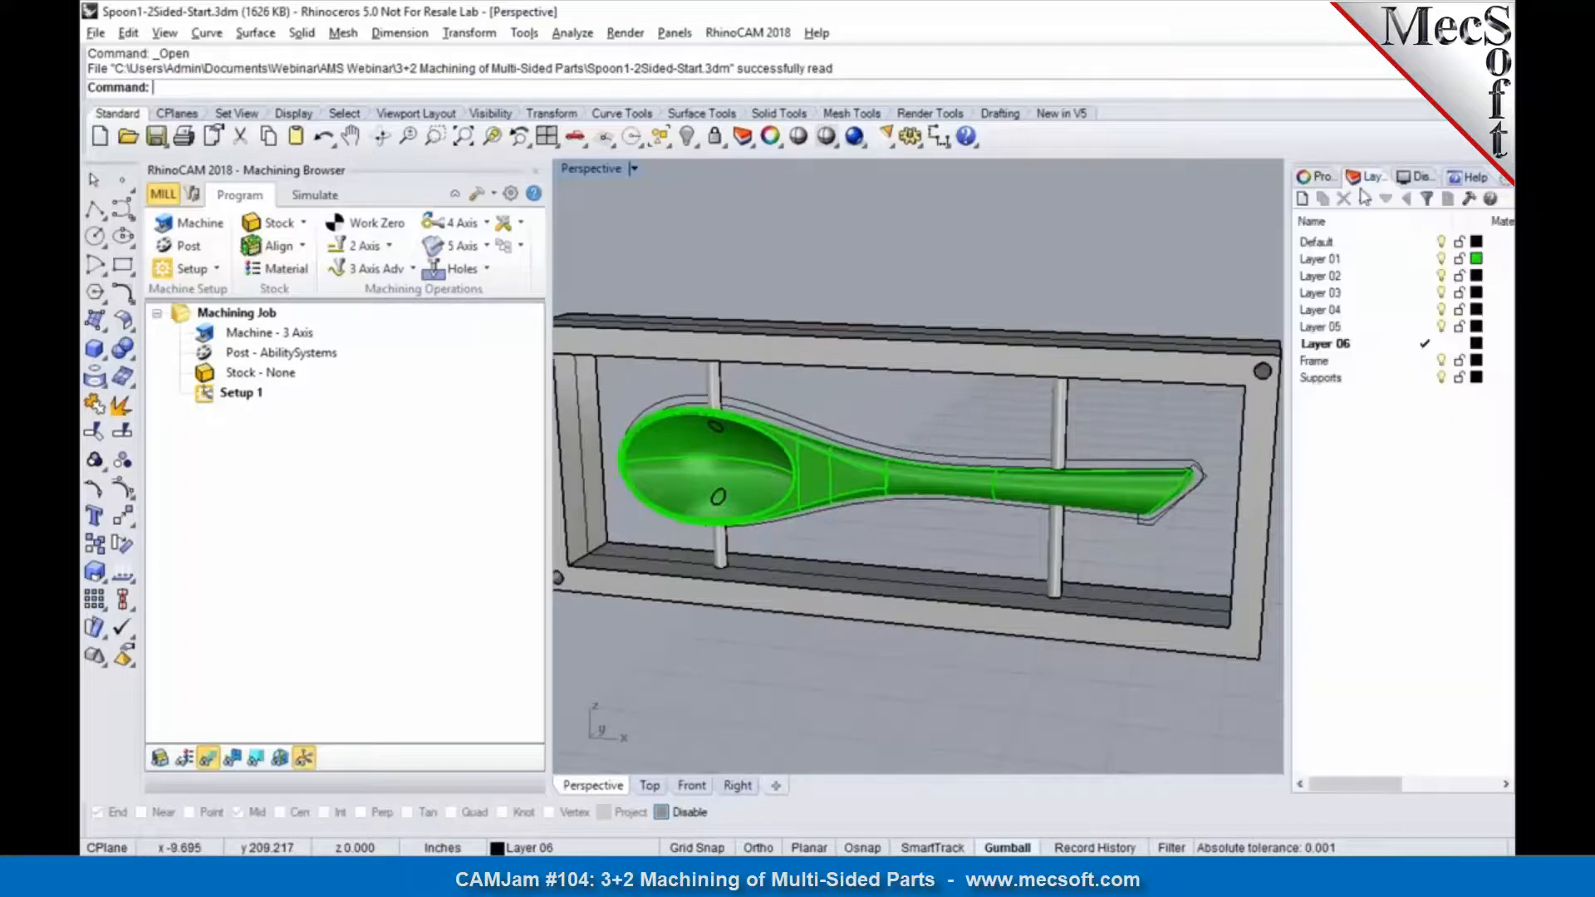
{"action": "left_click", "coordinate": [1440, 360]}
{"action": "left_click", "coordinate": [1440, 377]}
Step: Examine the bare spoon from several angles, setting the Front view to Shaded display and returning to the Perspective view
{"action": "right_click_drag", "start_coordinate": [976, 482], "coordinate": [738, 508]}
{"action": "scroll", "coordinate": [817, 493], "scroll_direction": "up", "scroll_amount": 4}
{"action": "right_click_drag", "start_coordinate": [1042, 486], "coordinate": [1017, 644]}
{"action": "left_click", "coordinate": [691, 785]}
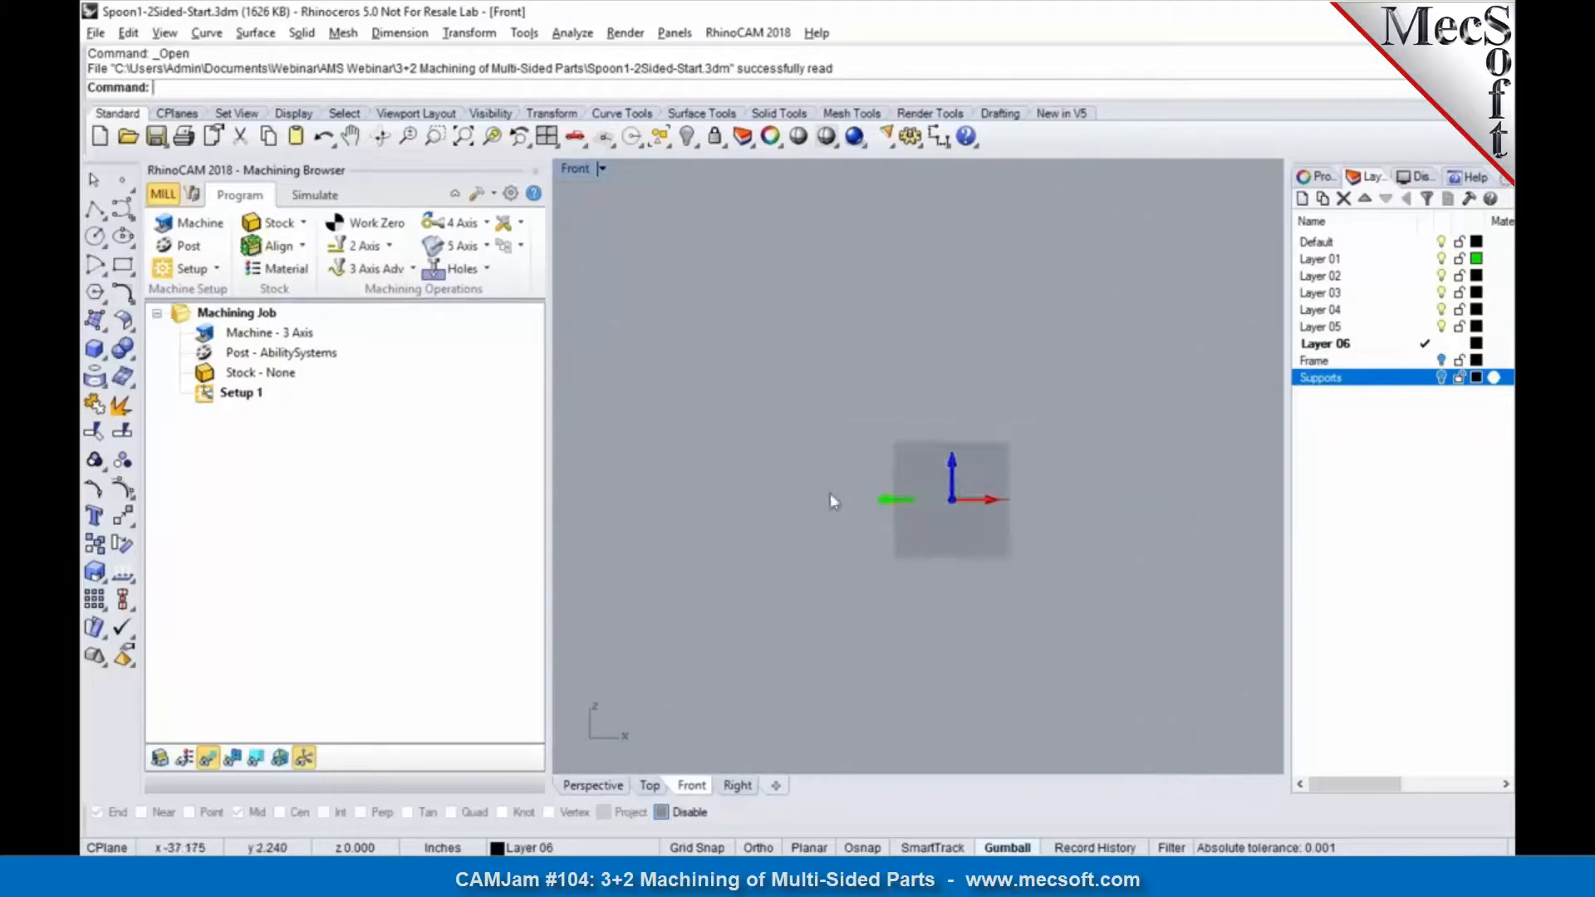
{"action": "scroll", "coordinate": [1129, 482], "scroll_direction": "up", "scroll_amount": 5}
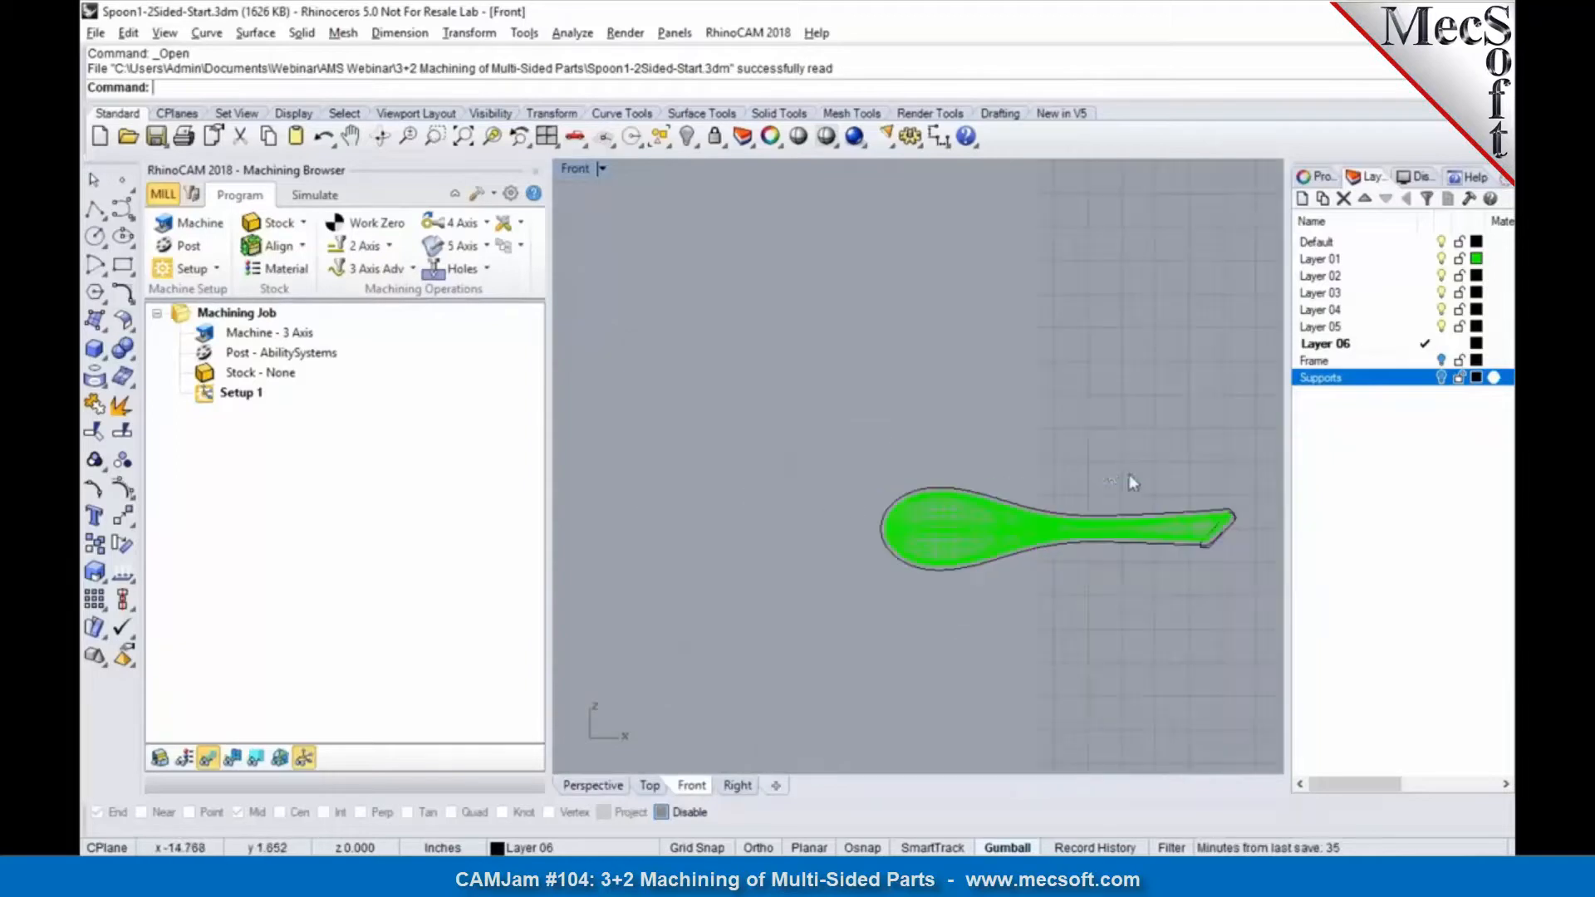
{"action": "left_click", "coordinate": [826, 137]}
{"action": "left_click", "coordinate": [593, 785]}
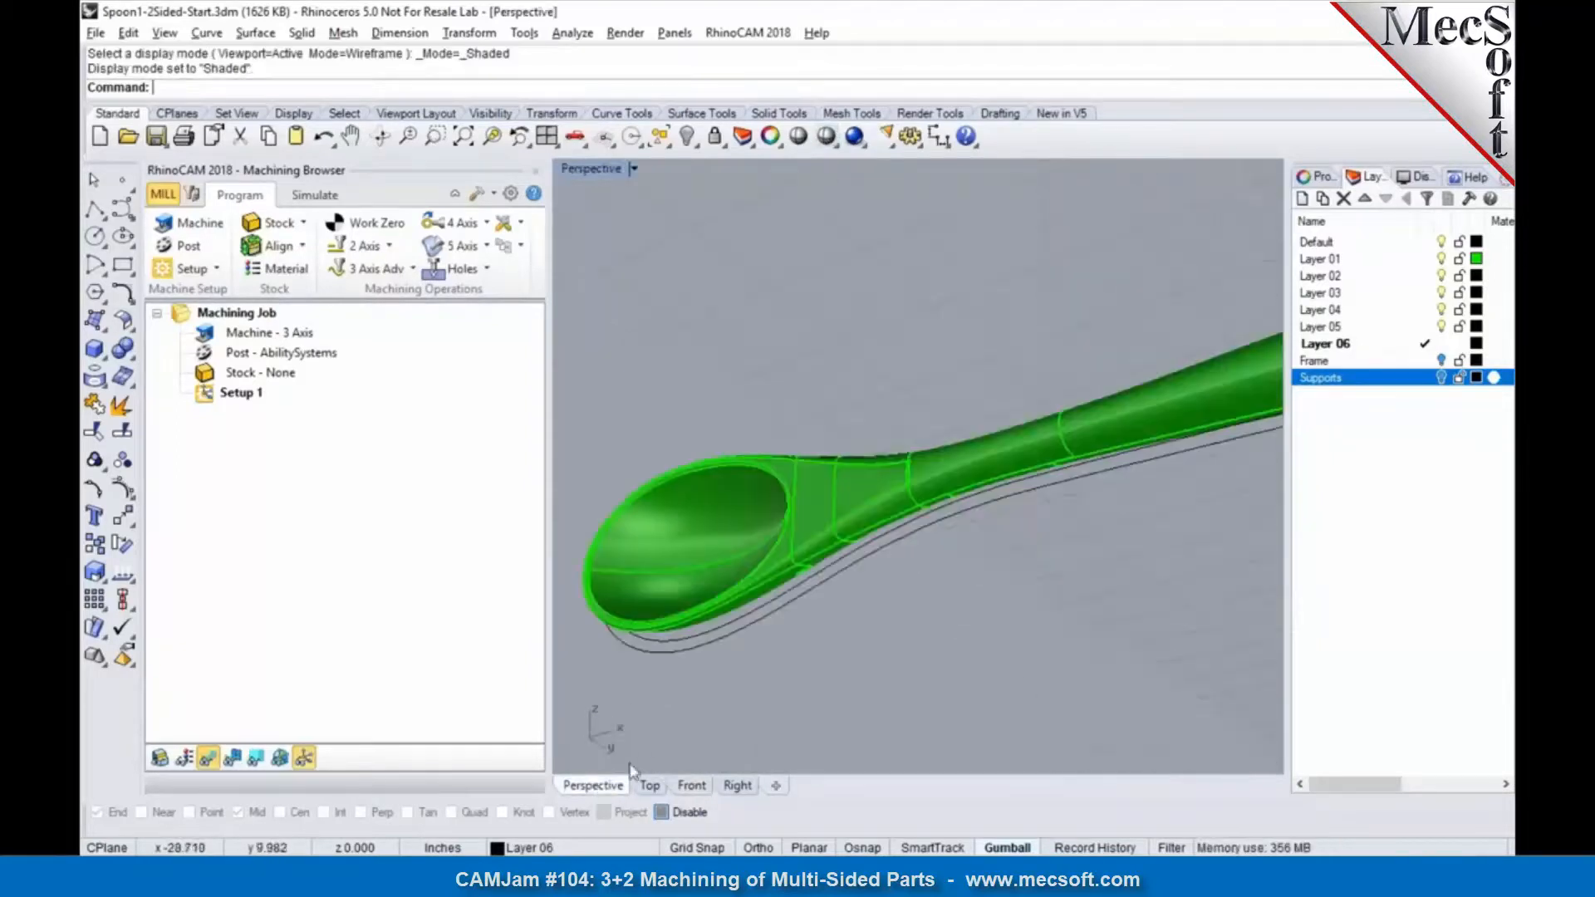
{"action": "right_click_drag", "start_coordinate": [891, 653], "coordinate": [1005, 532]}
Step: Show the Frame and Supports layers again and check the framed spoon's orientation relative to the world origin
{"action": "left_click", "coordinate": [1441, 360]}
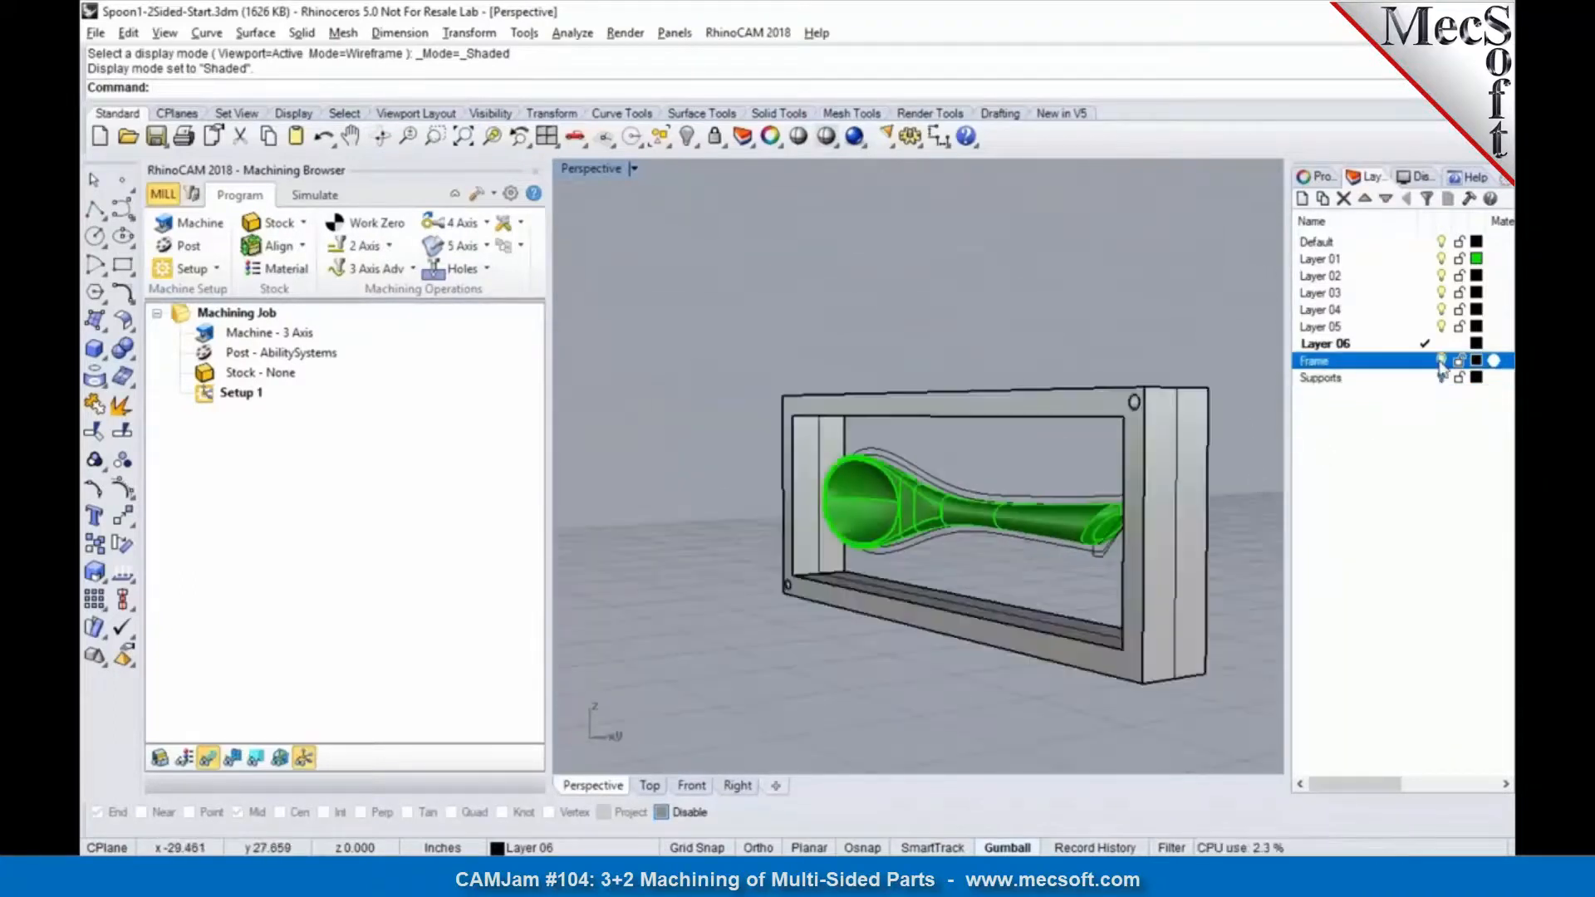
{"action": "left_click", "coordinate": [1441, 377]}
{"action": "right_click_drag", "start_coordinate": [1205, 417], "coordinate": [983, 405]}
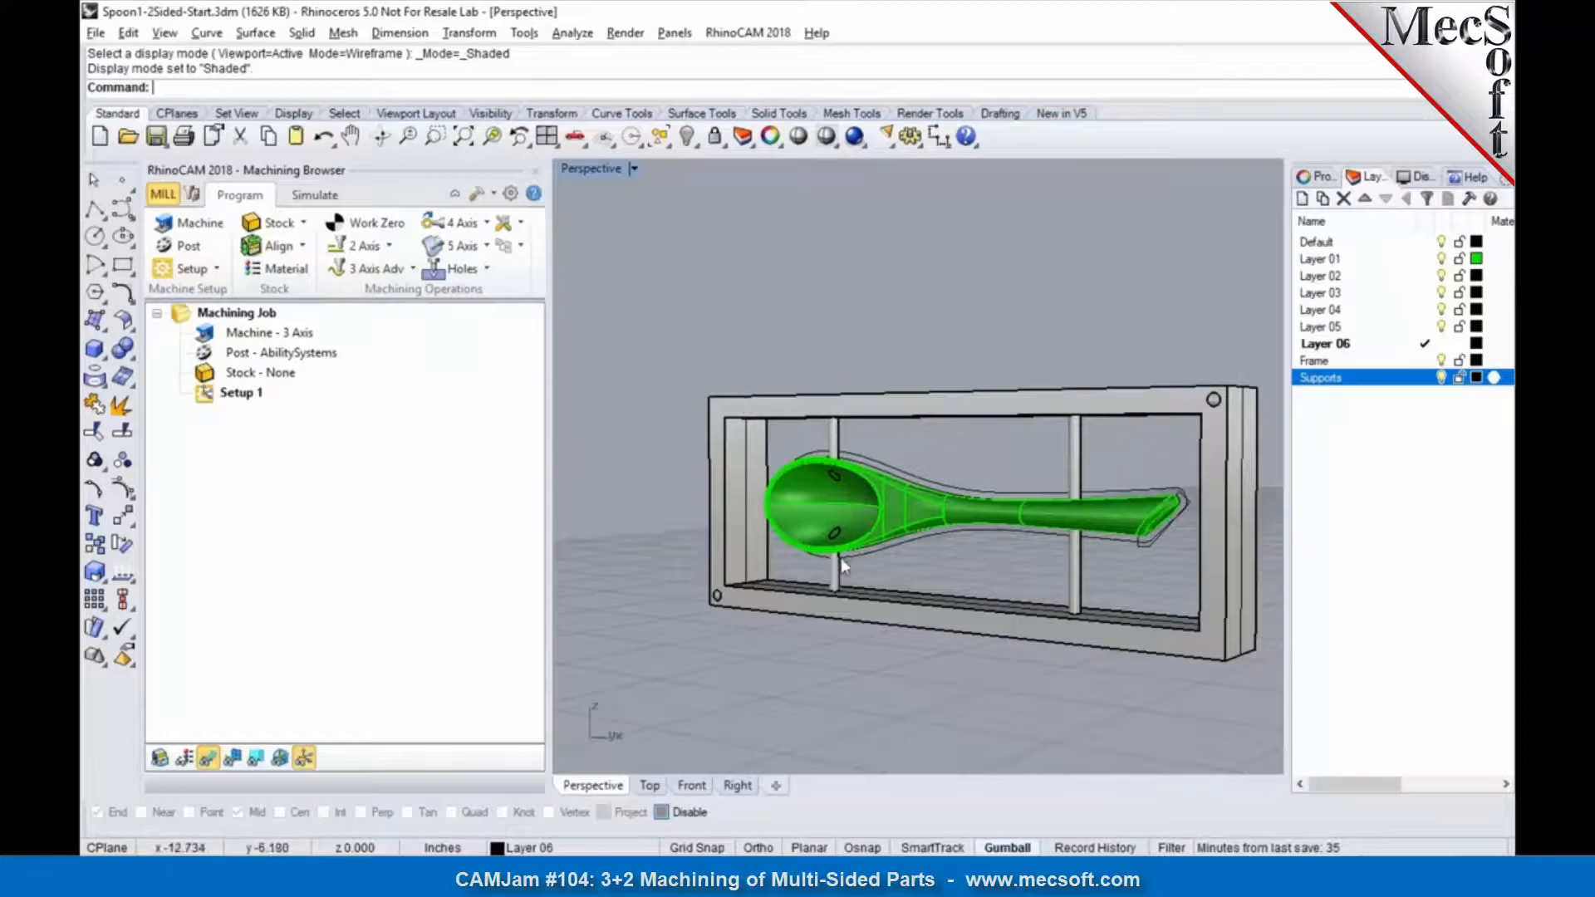
{"action": "mouse_move", "coordinate": [845, 624]}
{"action": "right_mouse_down"}
{"action": "mouse_move", "coordinate": [986, 634]}
{"action": "mouse_move", "coordinate": [846, 626]}
{"action": "right_mouse_up"}
{"action": "scroll", "coordinate": [770, 490], "scroll_direction": "down", "scroll_amount": 8}
{"action": "right_click_drag", "start_coordinate": [942, 603], "coordinate": [912, 614]}
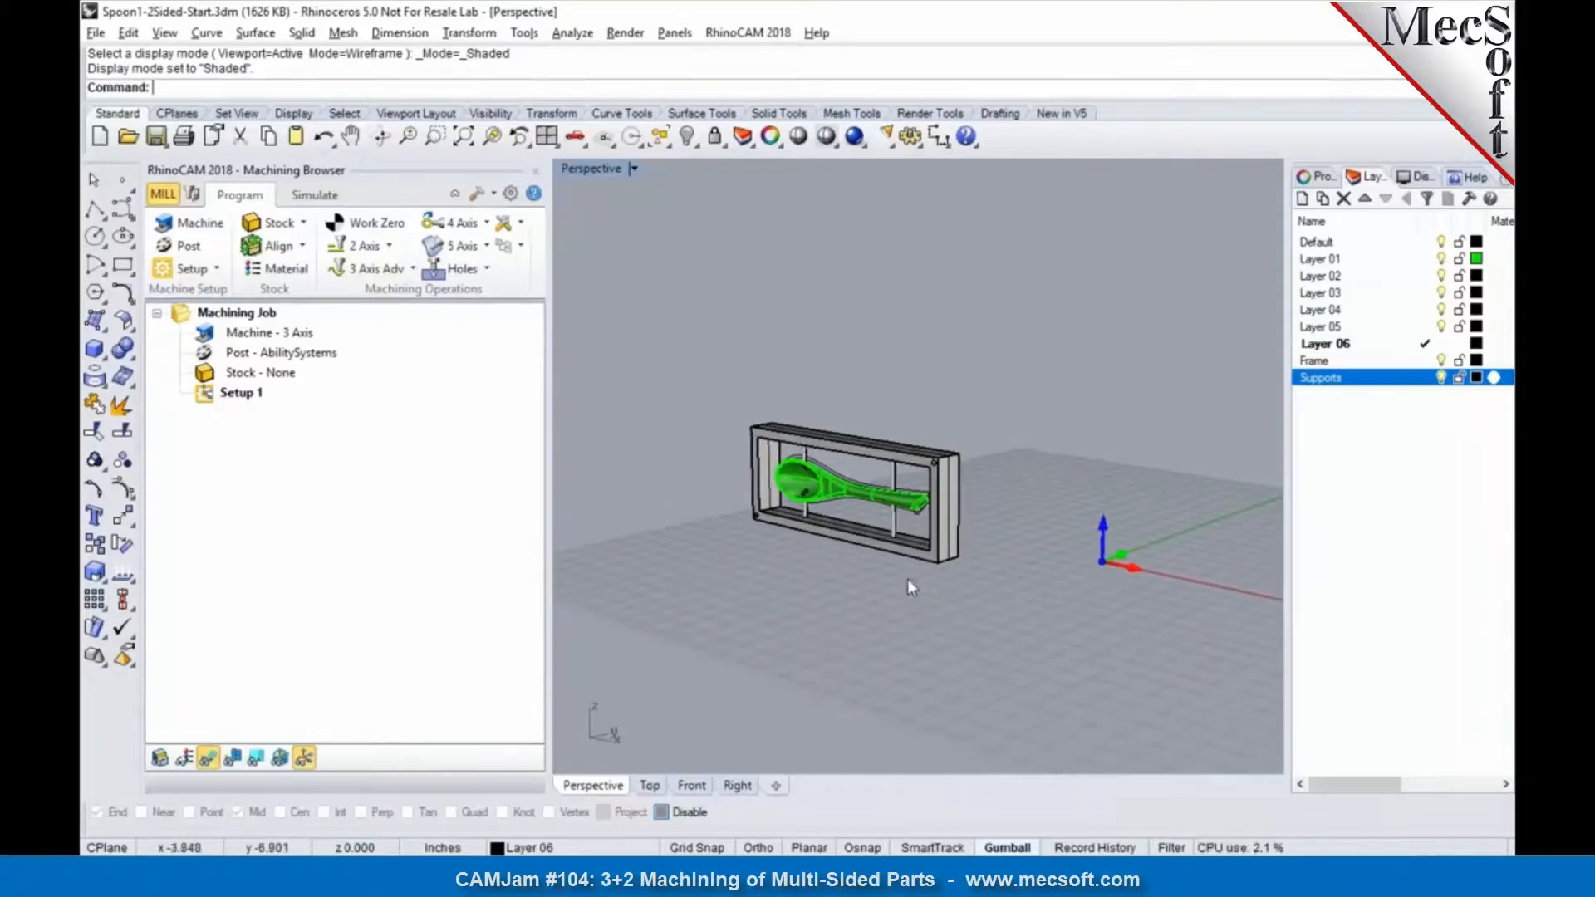
Step: Orient the part with its look-down direction set to the -Y side, laying the framed spoon flat
{"action": "left_click", "coordinate": [215, 272]}
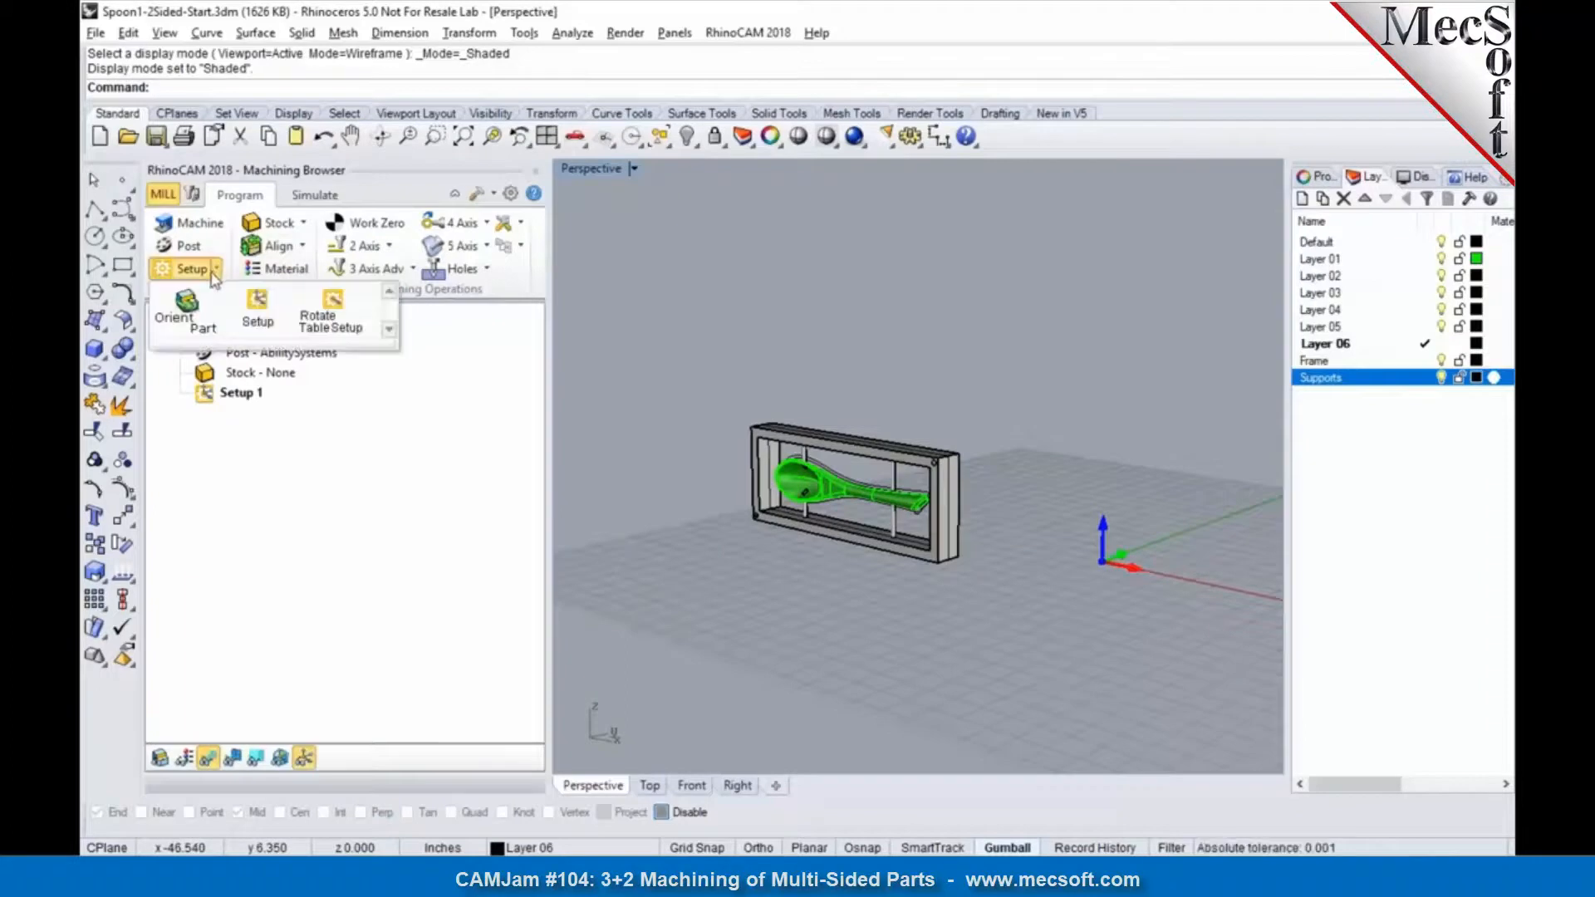
{"action": "left_click", "coordinate": [199, 313]}
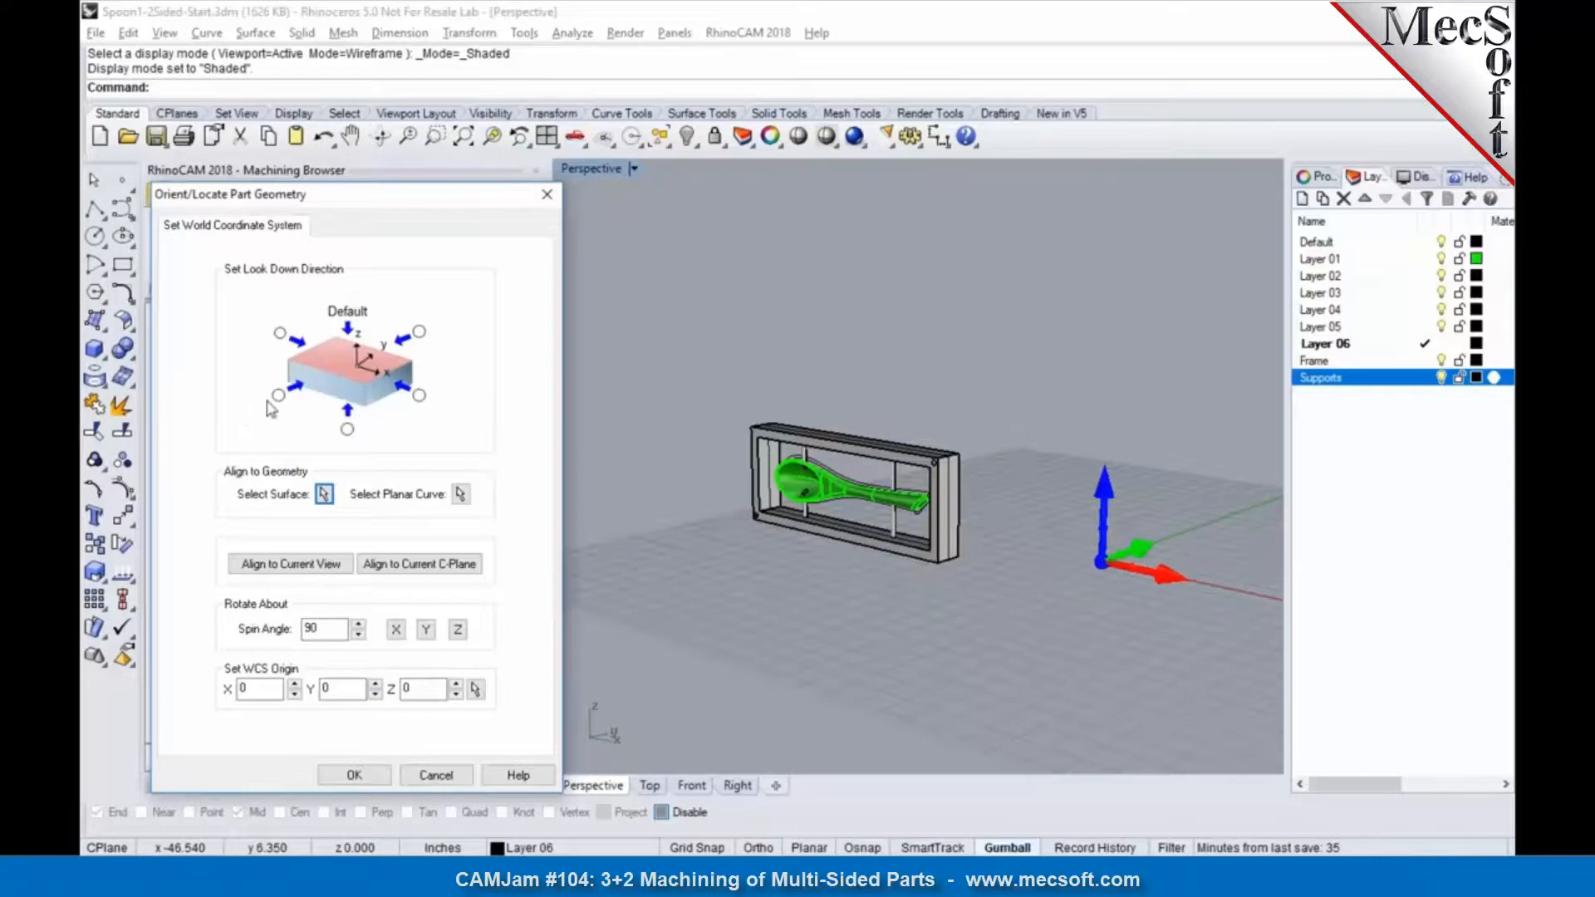
{"action": "mouse_move", "coordinate": [271, 402]}
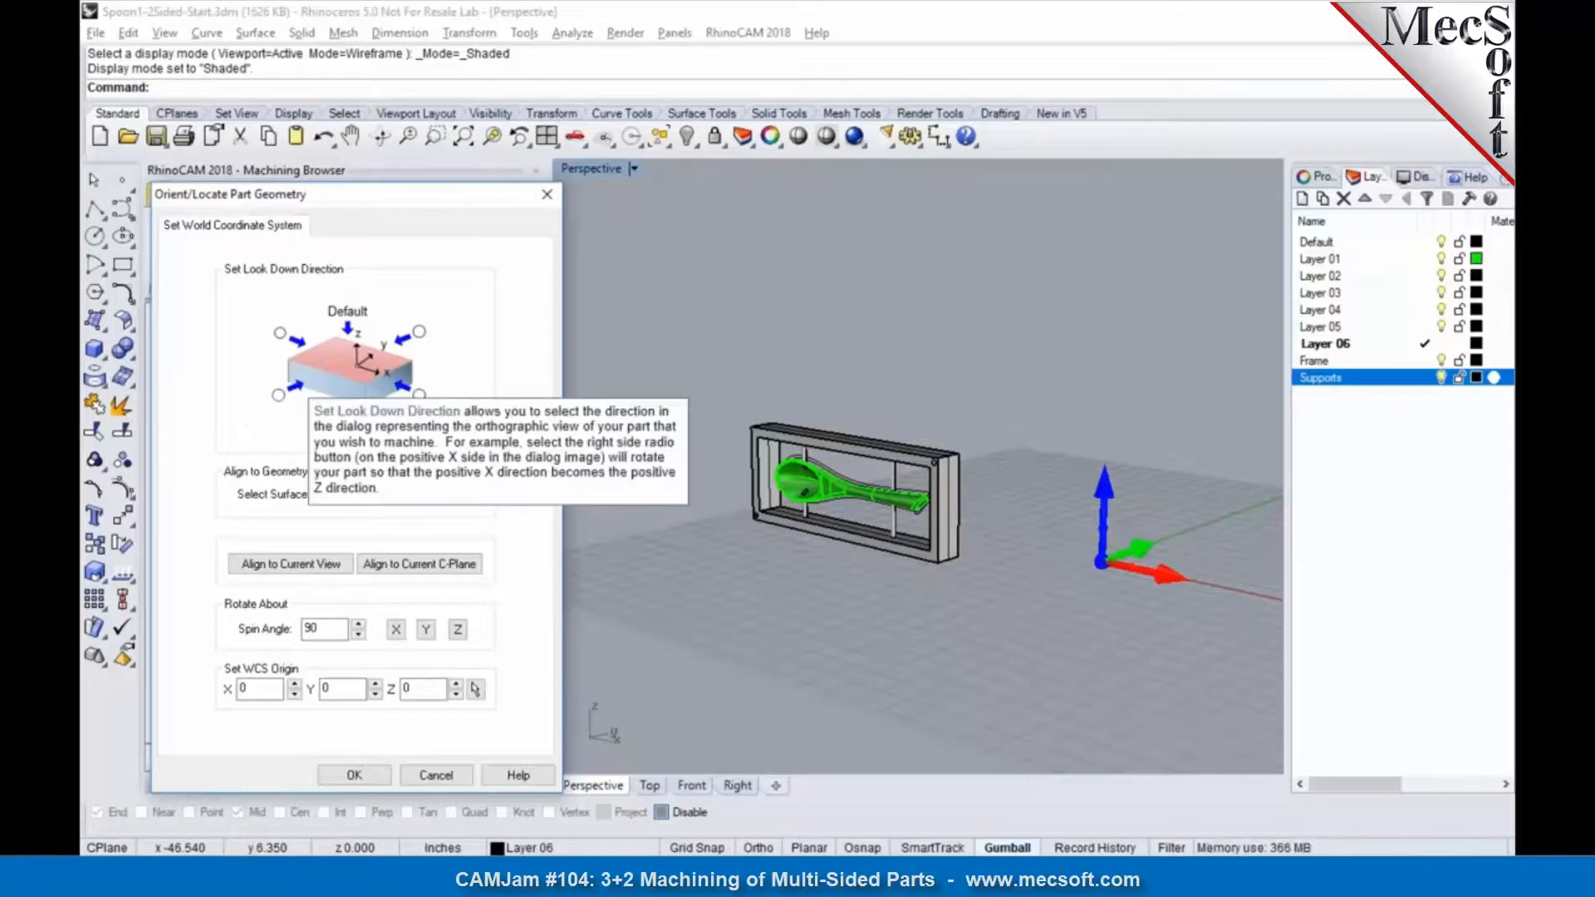
{"action": "left_click", "coordinate": [278, 395]}
{"action": "scroll", "coordinate": [762, 452], "scroll_direction": "up", "scroll_amount": 5}
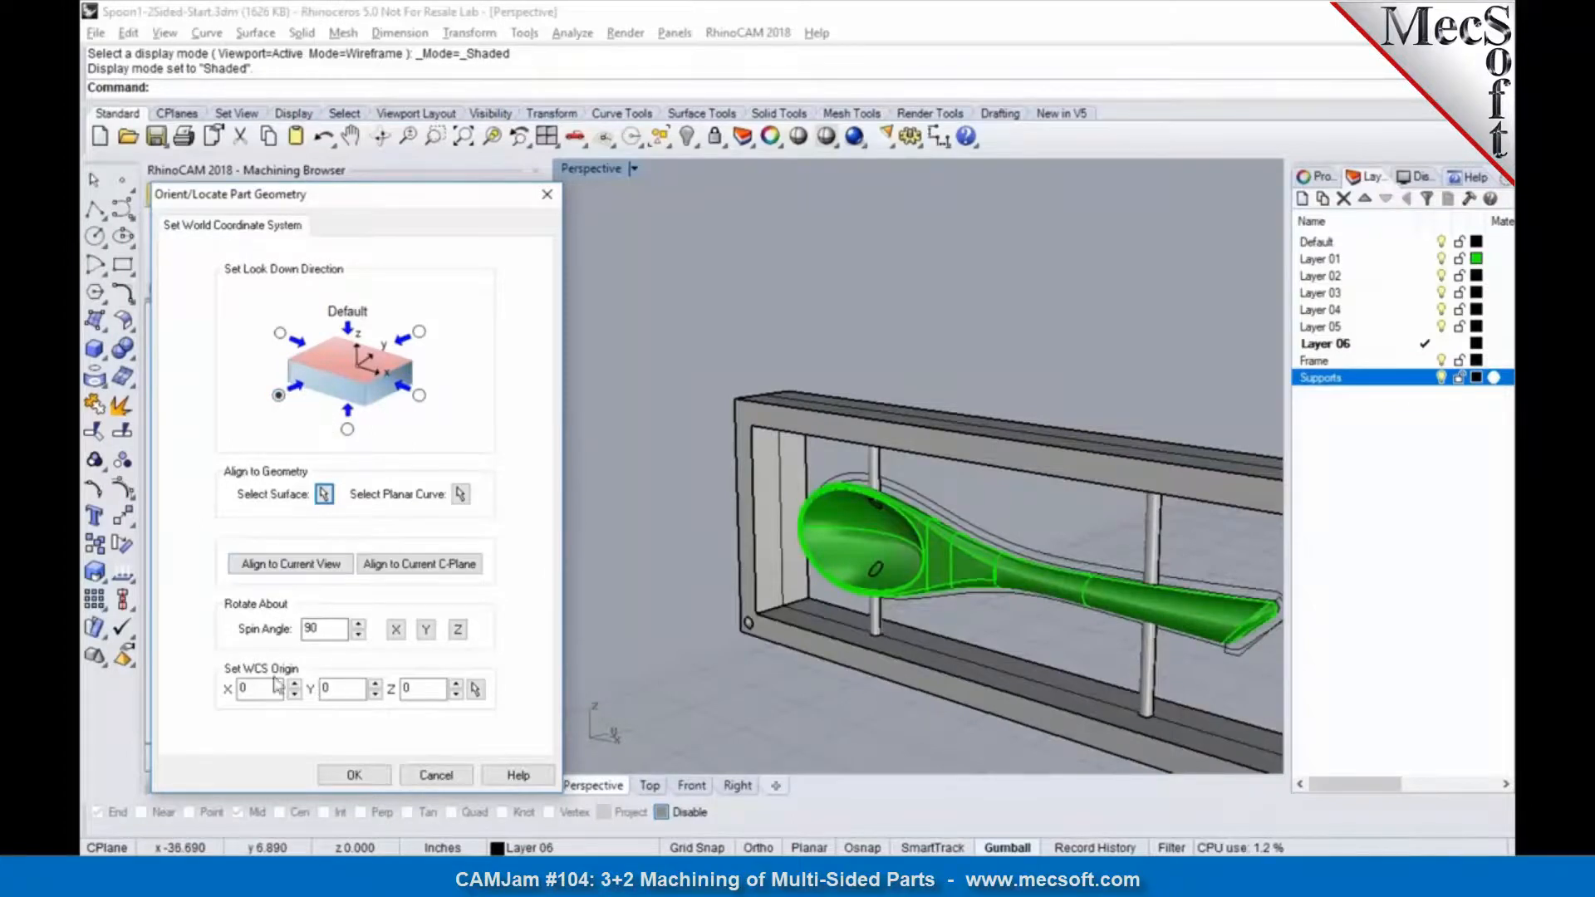
{"action": "left_click", "coordinate": [355, 776]}
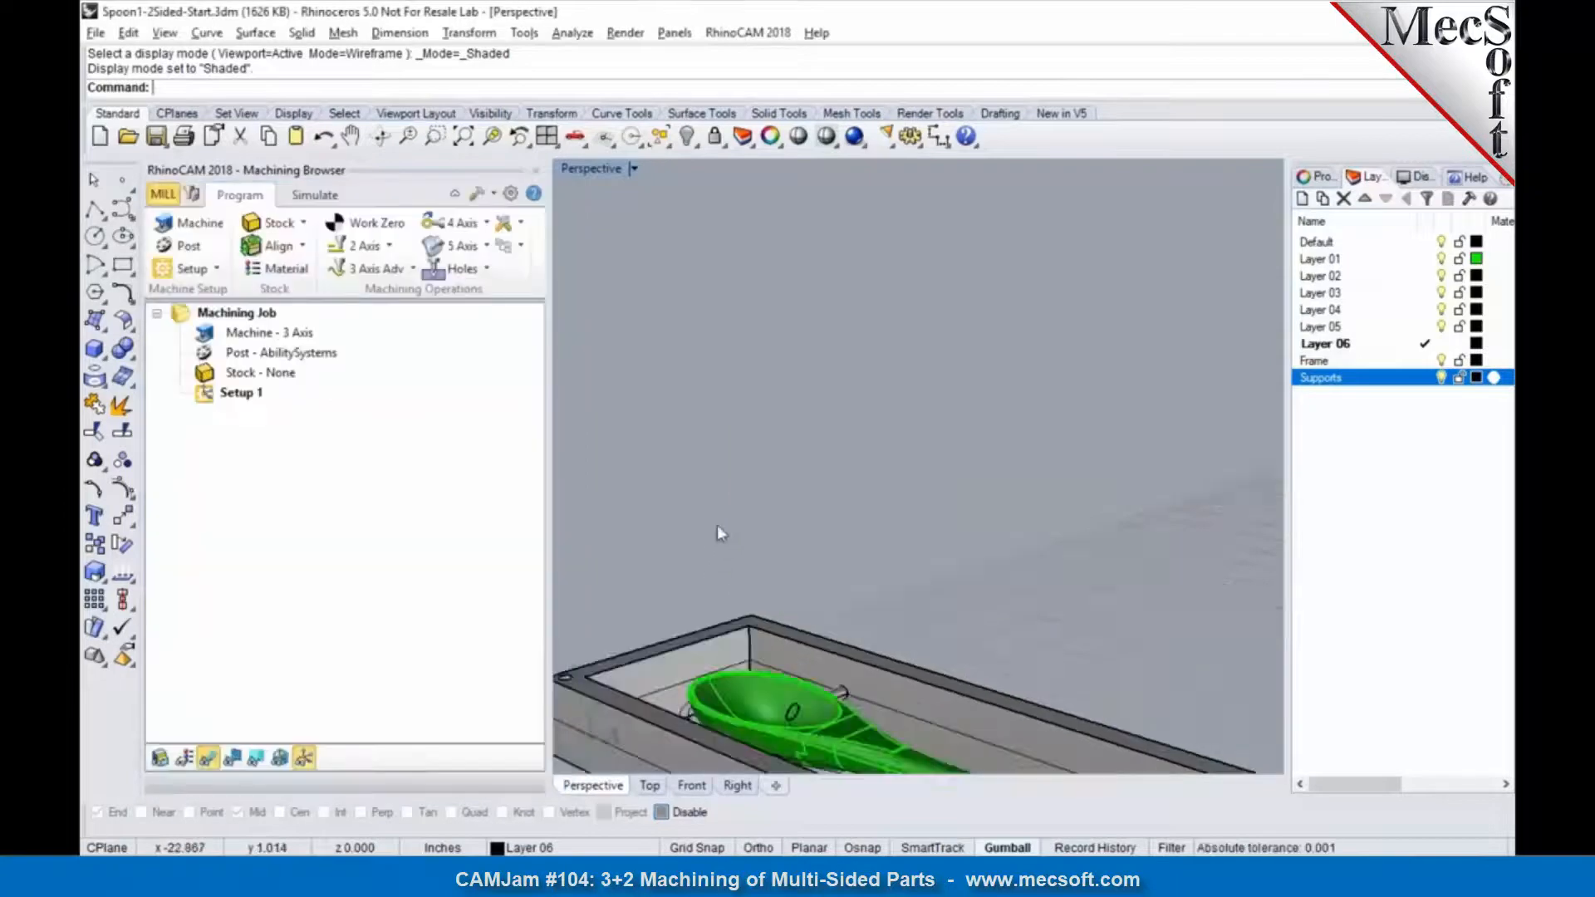
Step: In the Top view, set the world coordinate system origin to the part box at Mid Z and Center
{"action": "left_click", "coordinate": [649, 785]}
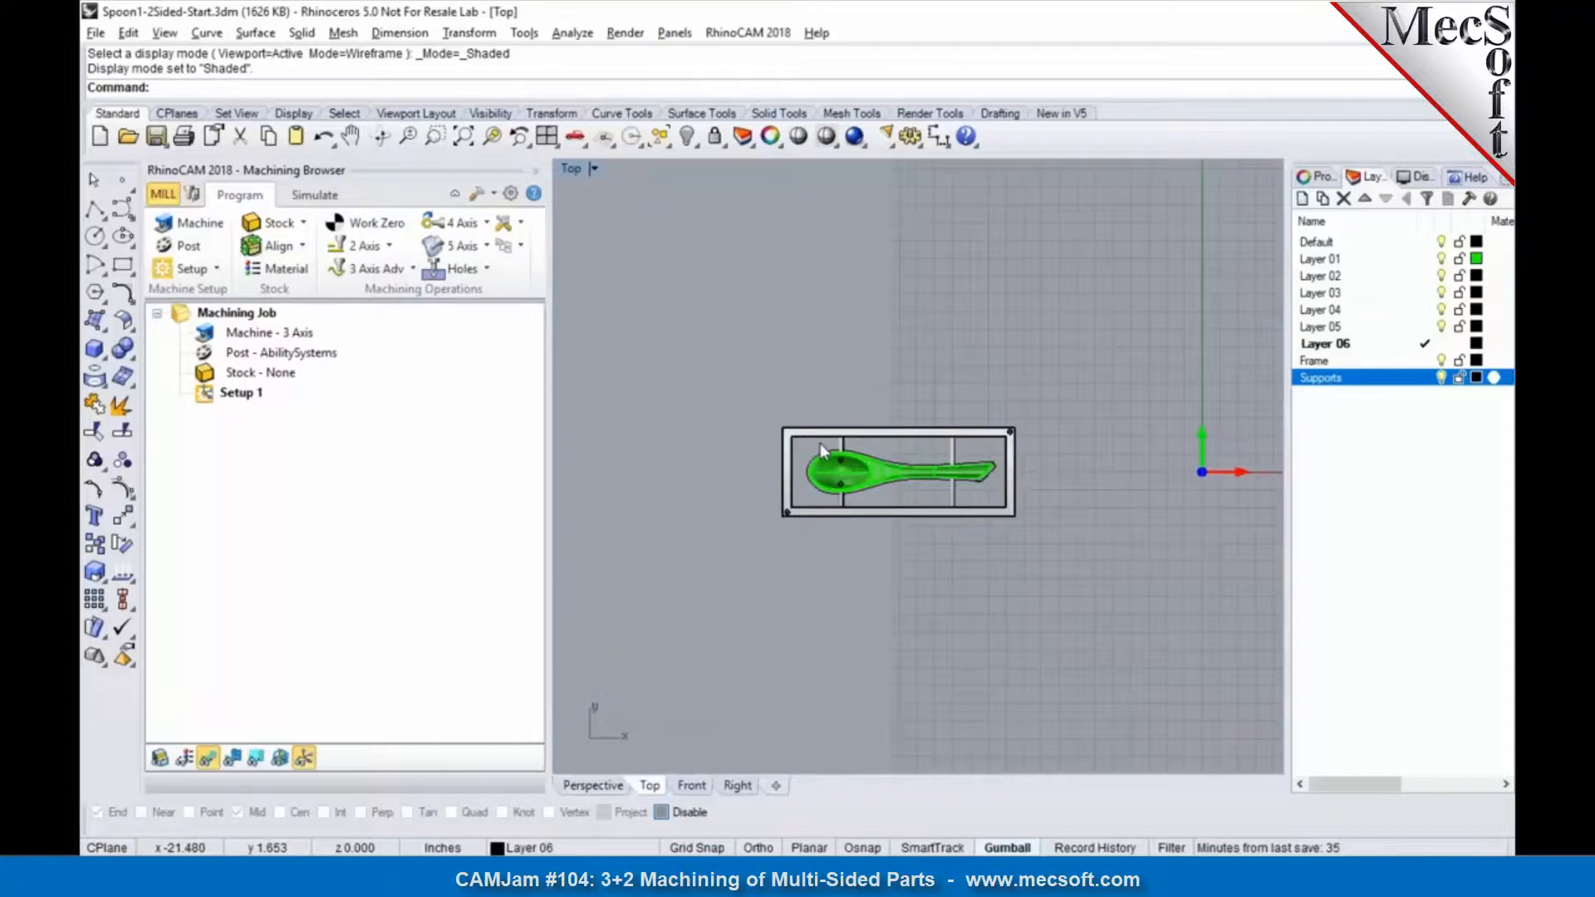
{"action": "left_click", "coordinate": [300, 249]}
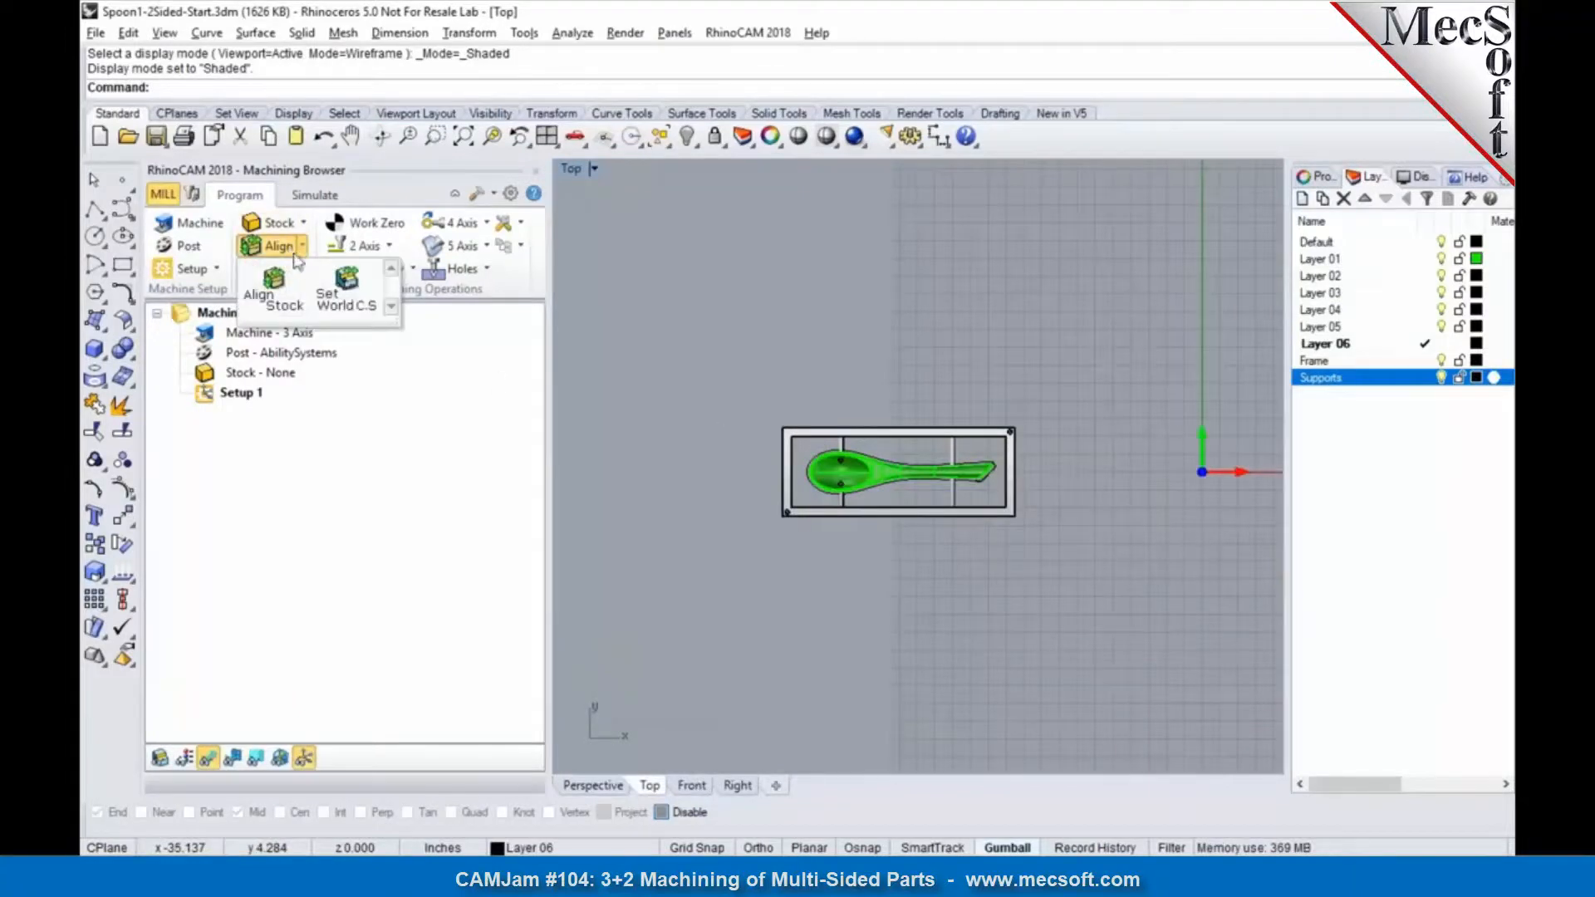
{"action": "left_click", "coordinate": [339, 291]}
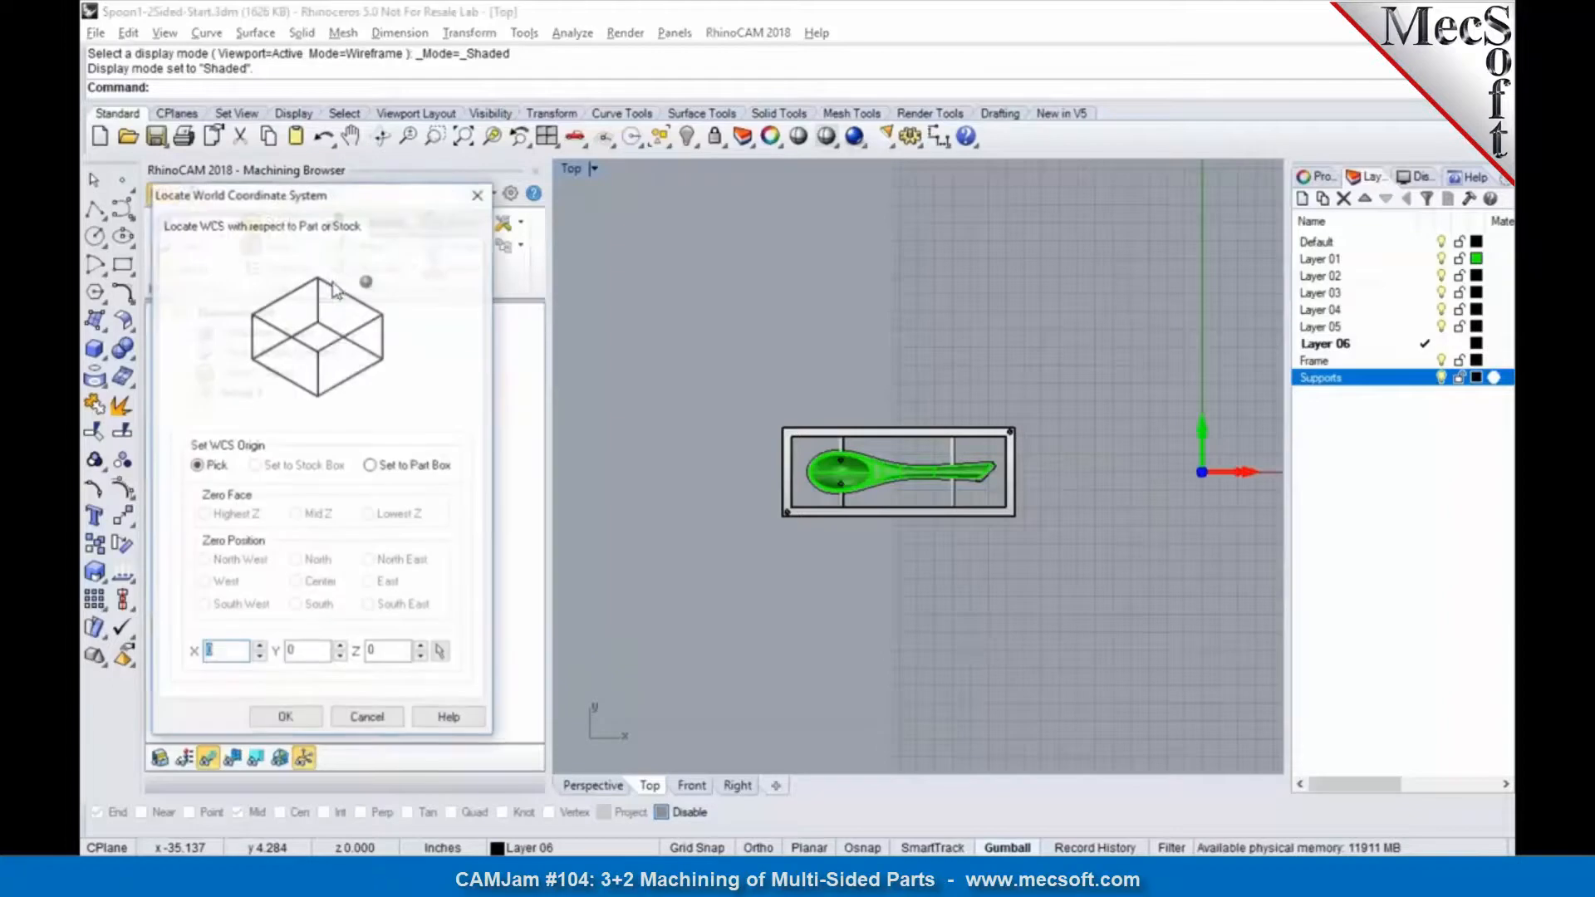
{"action": "left_click", "coordinate": [410, 466]}
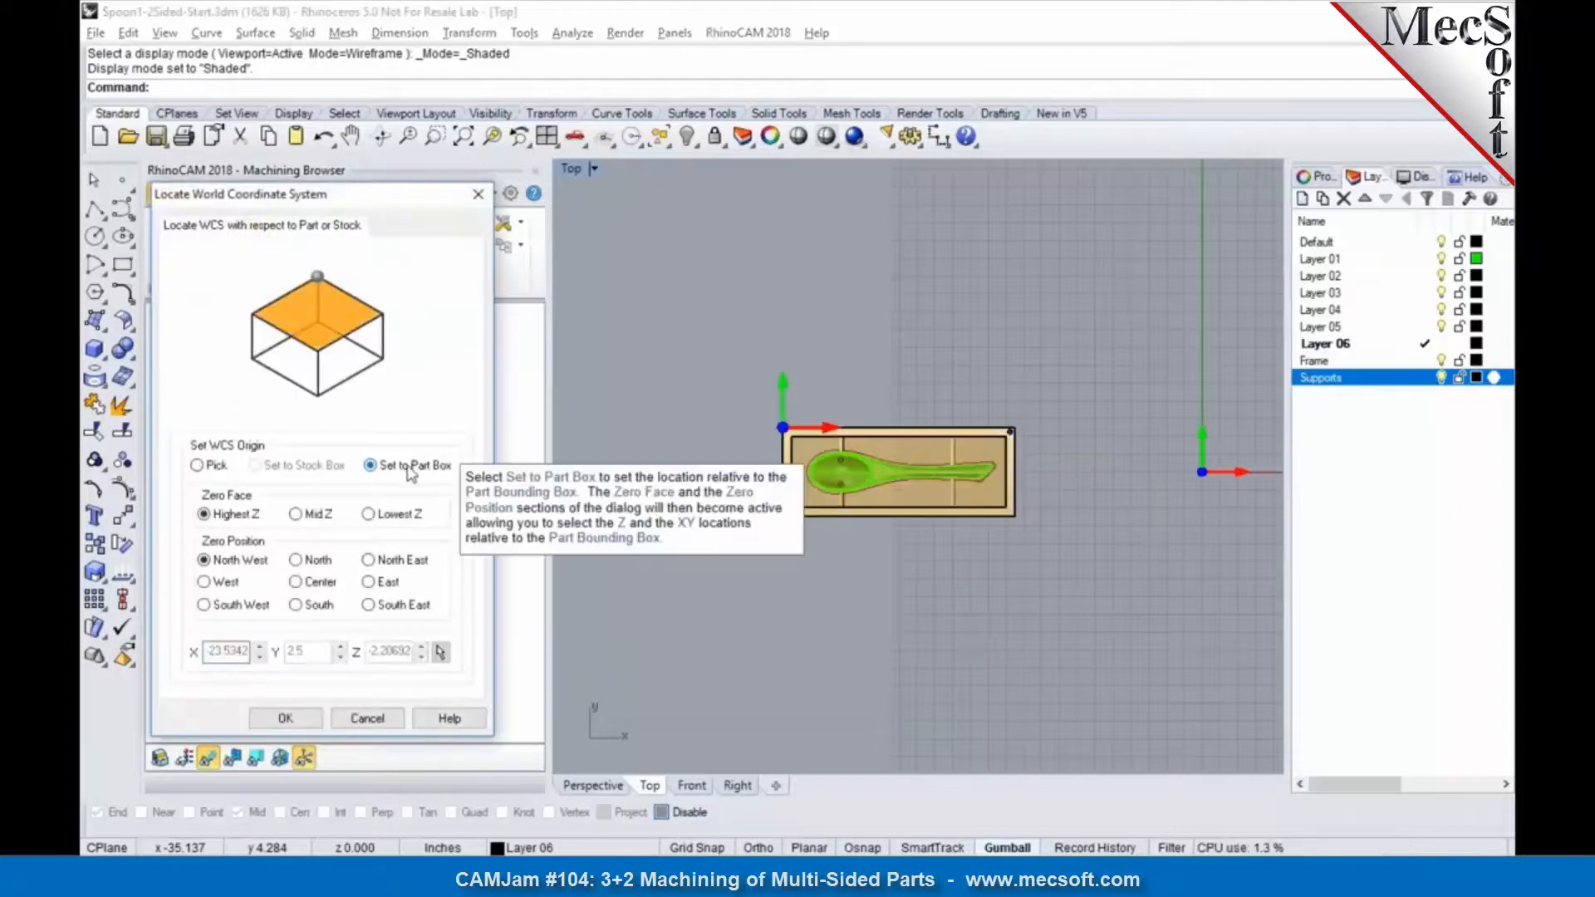
{"action": "left_click", "coordinate": [319, 517]}
{"action": "left_click", "coordinate": [317, 584]}
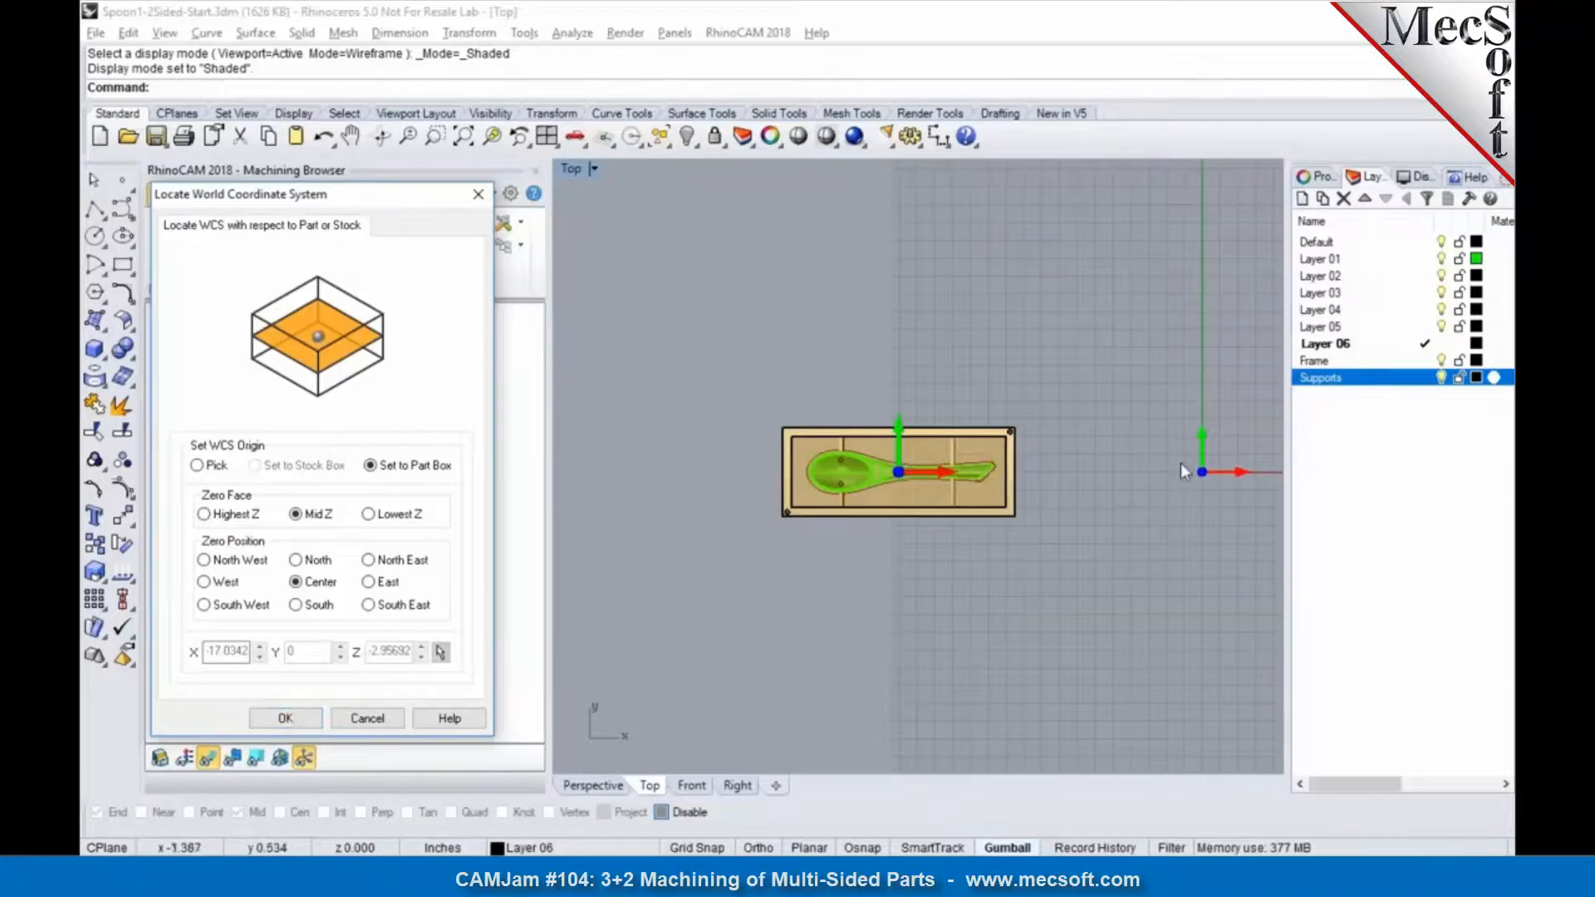
{"action": "left_click", "coordinate": [284, 720]}
Step: Create a Box Stock around the framed spoon, 13 in long, 5 in wide and 1.5 in high
{"action": "left_click", "coordinate": [592, 773]}
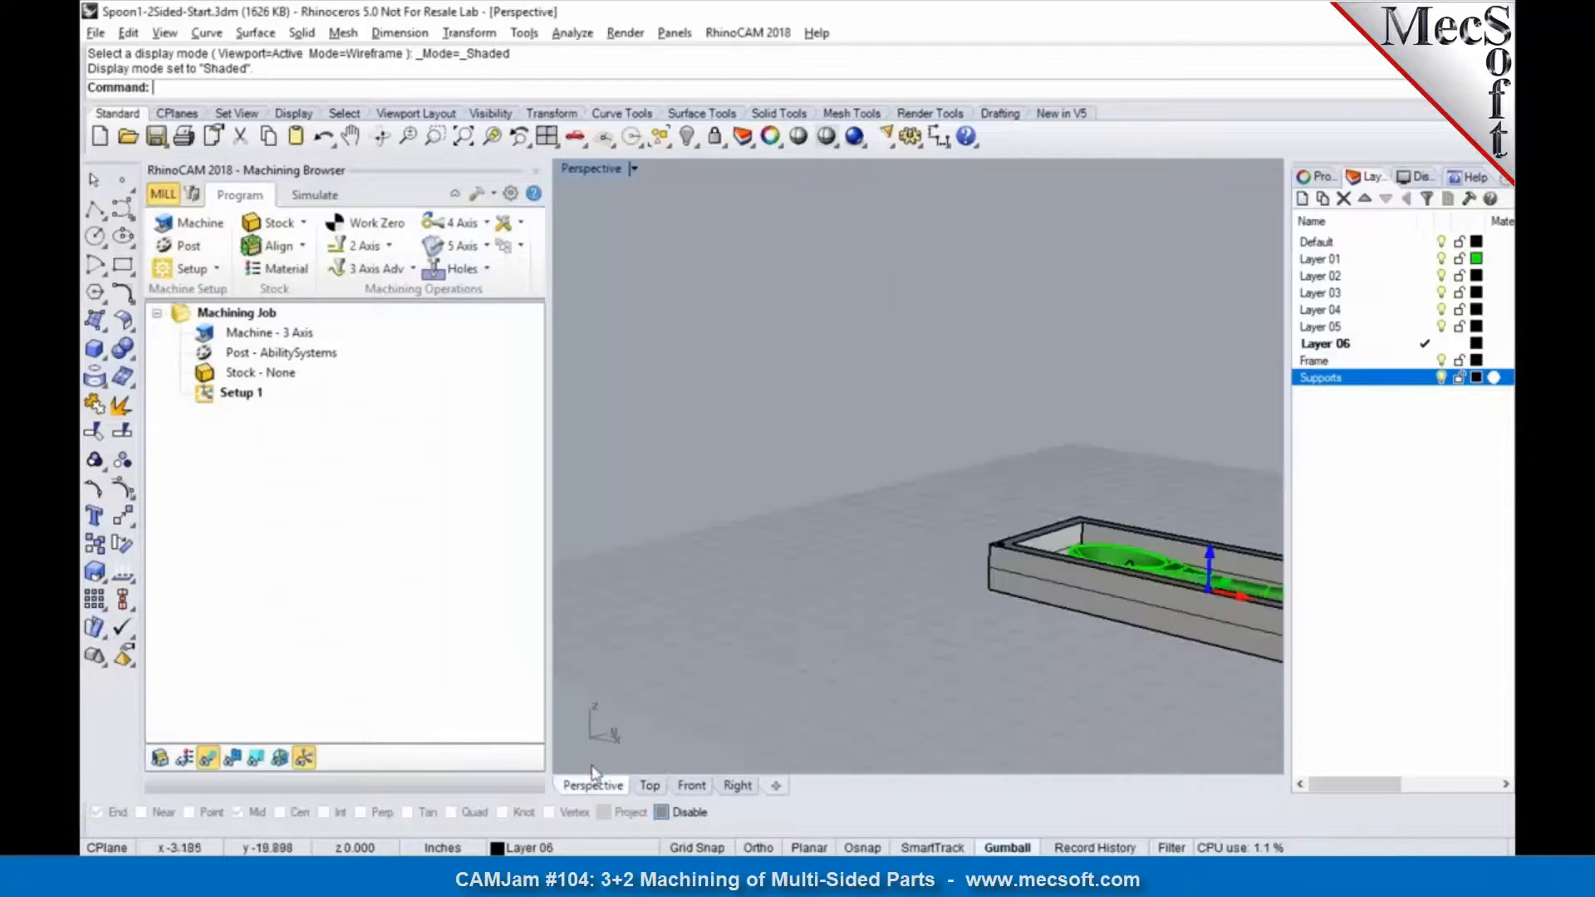
{"action": "scroll", "coordinate": [776, 538], "scroll_direction": "down", "scroll_amount": 5}
{"action": "scroll", "coordinate": [1012, 557], "scroll_direction": "up", "scroll_amount": 8}
{"action": "right_click_drag", "start_coordinate": [995, 584], "coordinate": [869, 629]}
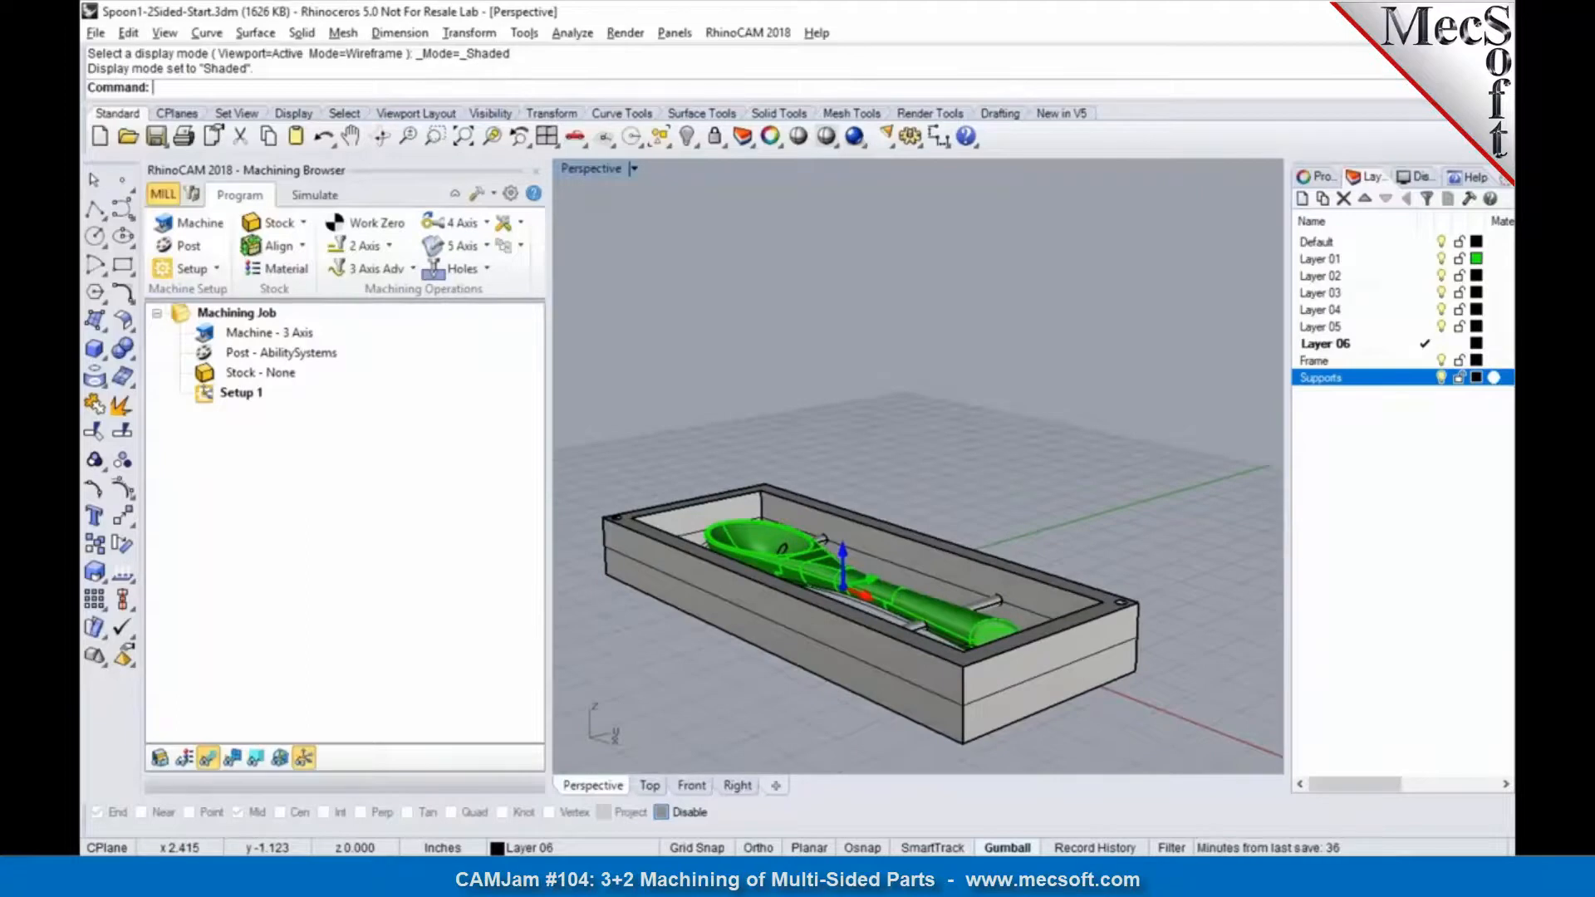
{"action": "scroll", "coordinate": [885, 547], "scroll_direction": "down", "scroll_amount": 5}
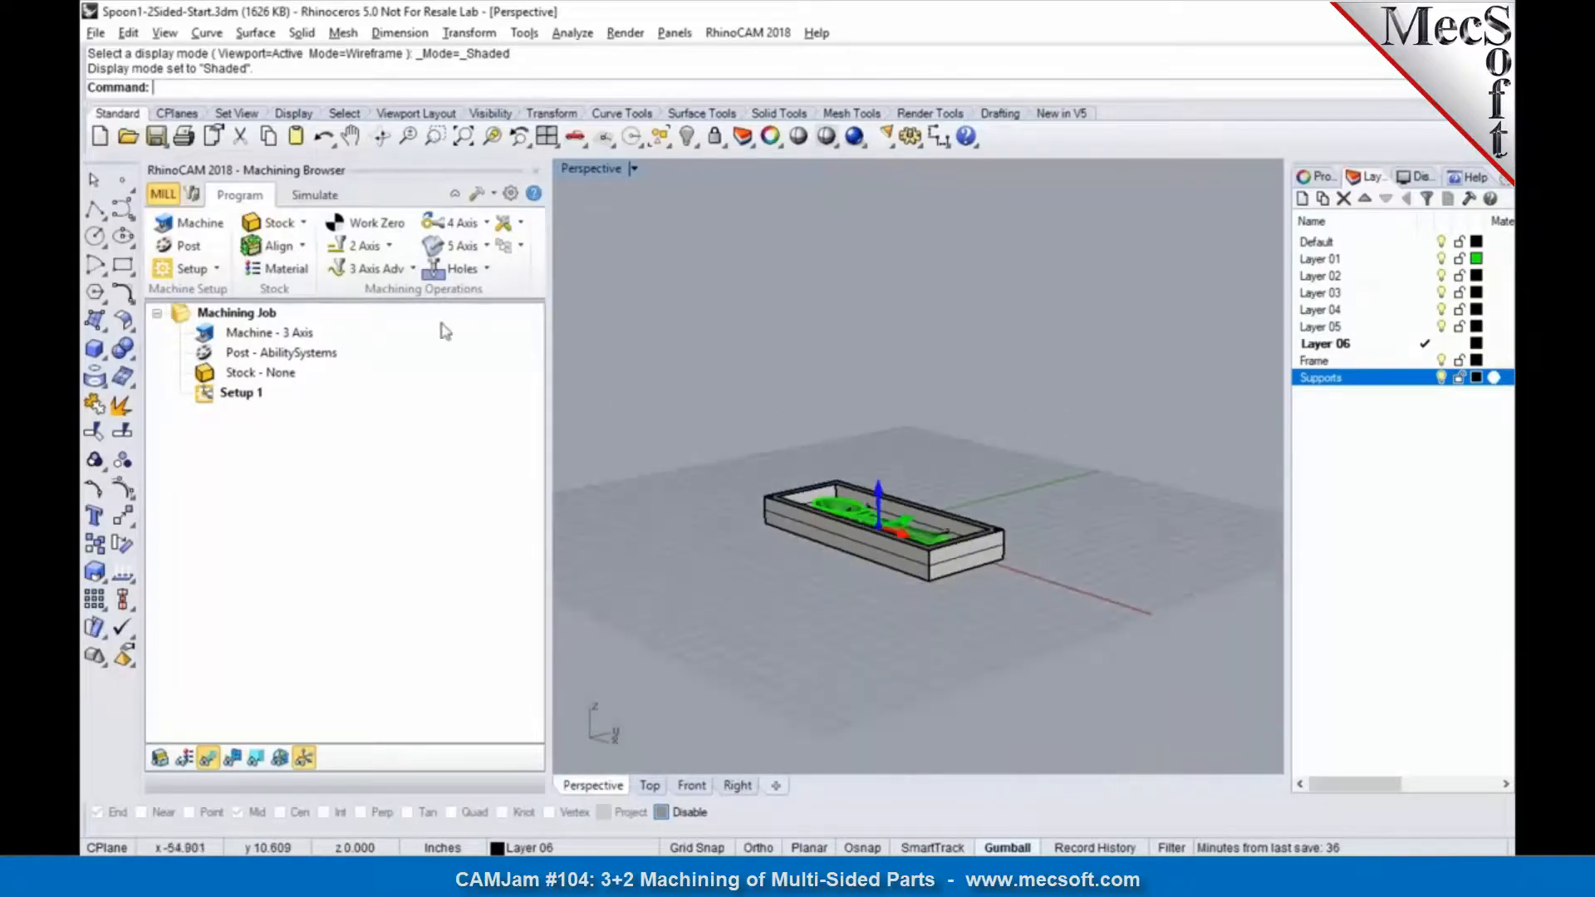
{"action": "left_click", "coordinate": [305, 226]}
{"action": "left_click", "coordinate": [307, 224]}
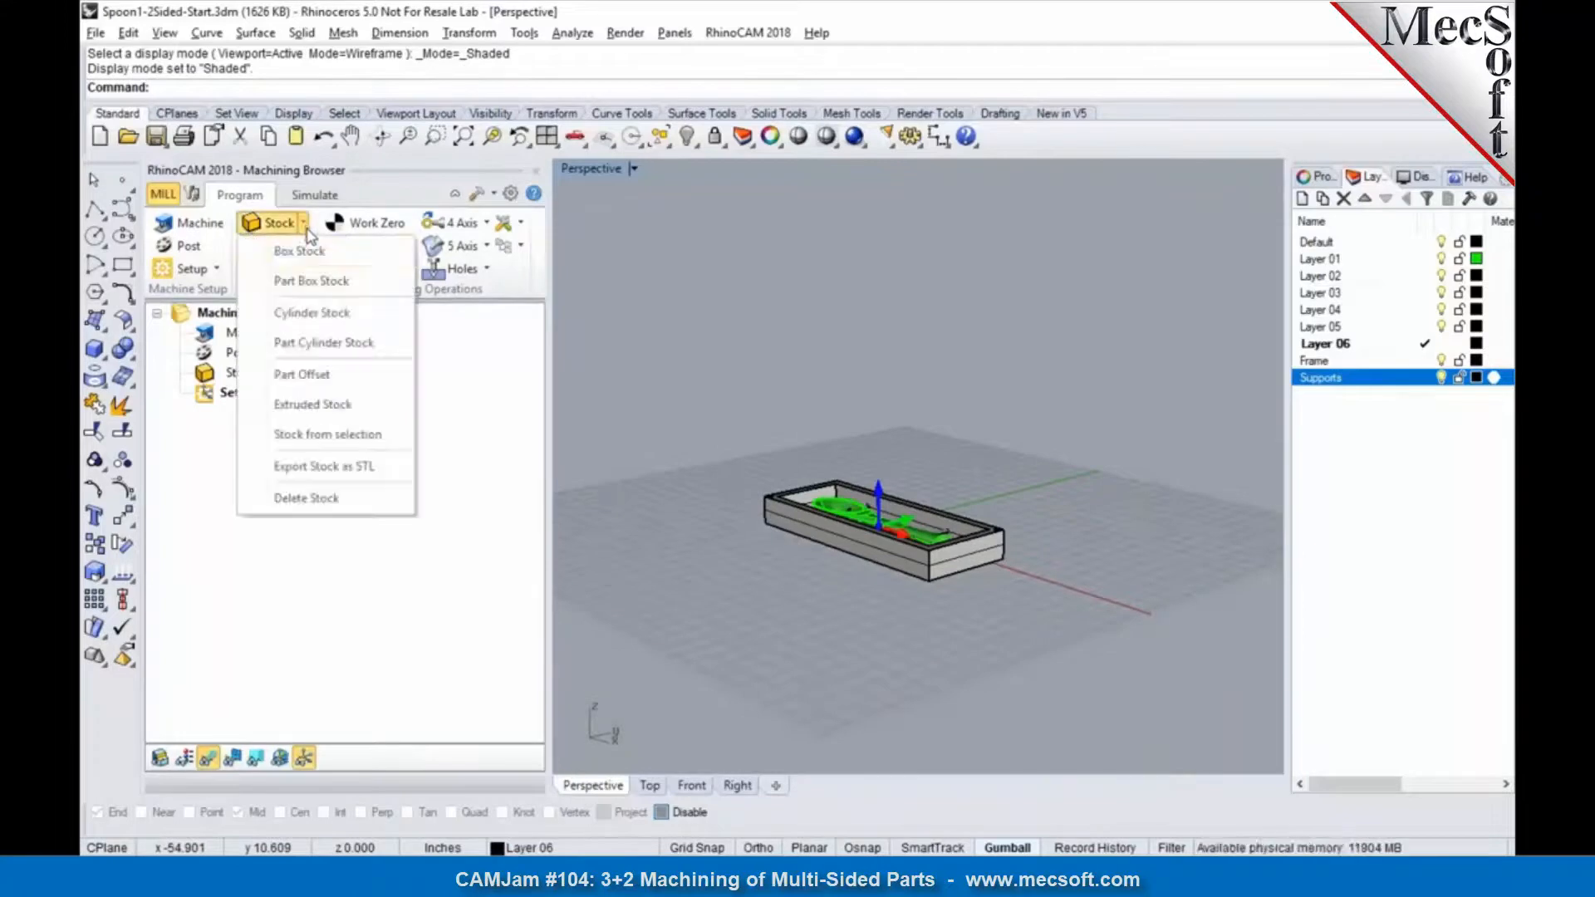
{"action": "left_click", "coordinate": [313, 249]}
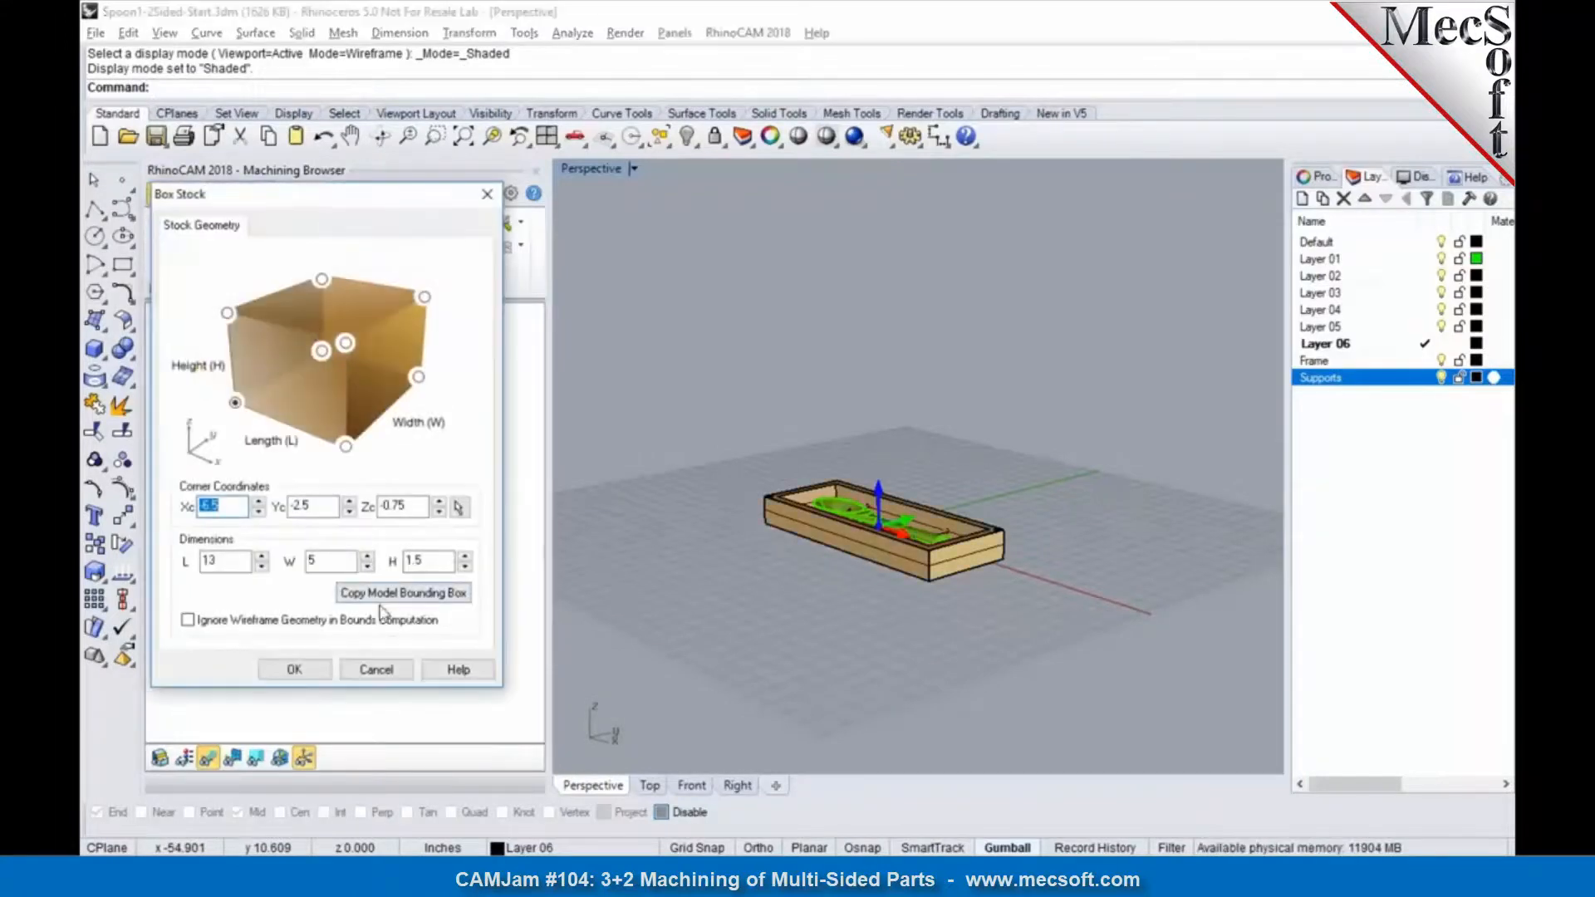
{"action": "left_click", "coordinate": [318, 673]}
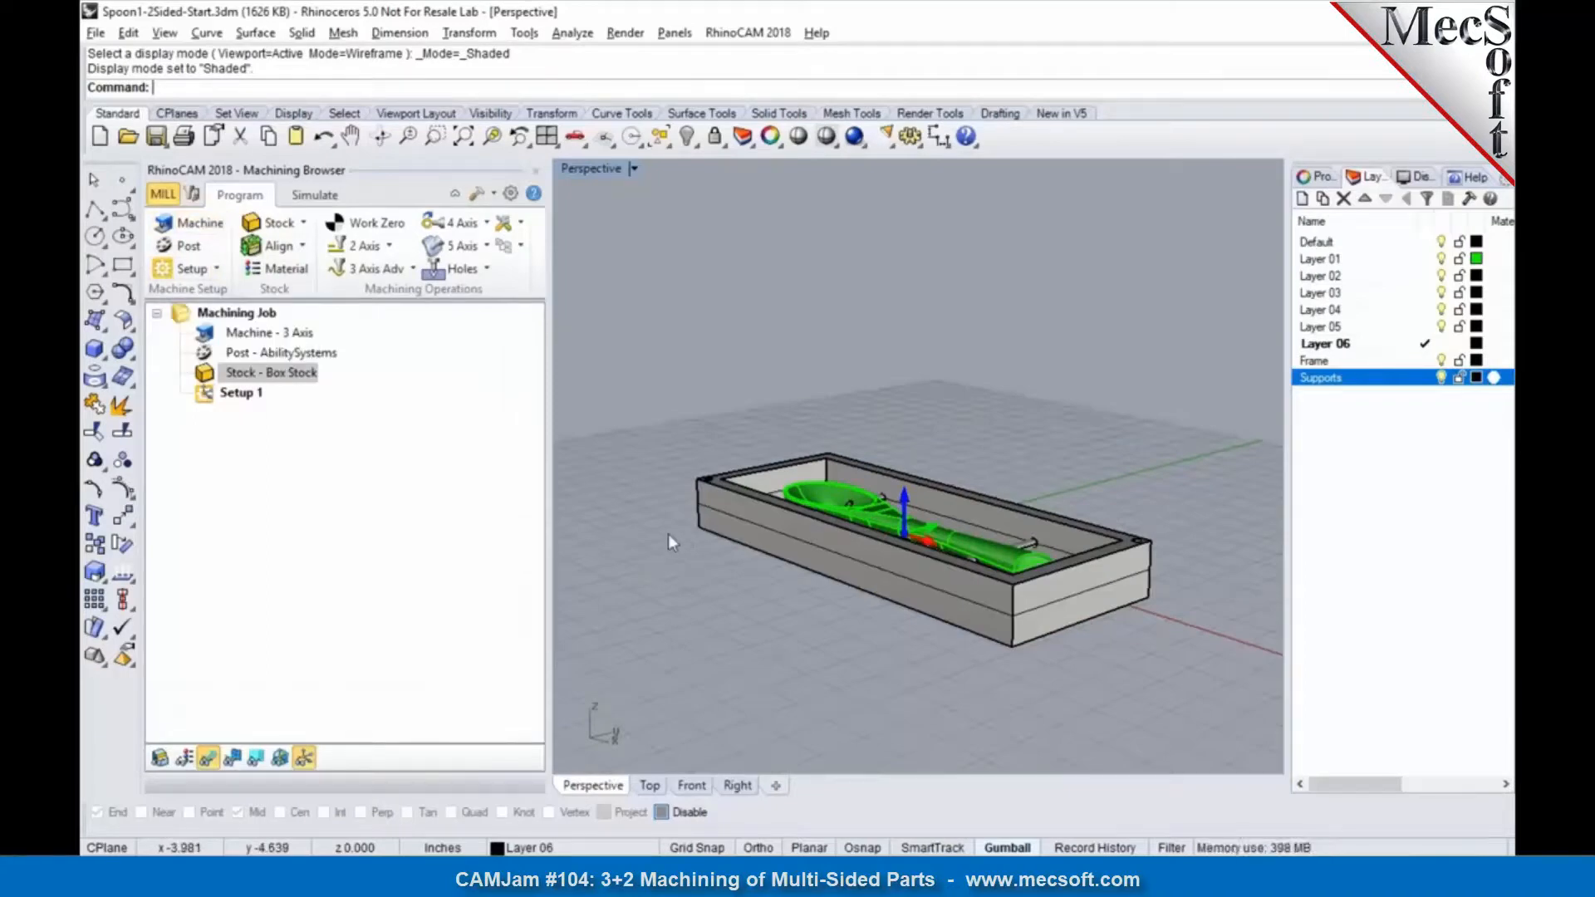
Step: Try a 4 Axis table machine definition with the rotary axis set to +Y and back to +X, and discard it
{"action": "left_click", "coordinate": [189, 226]}
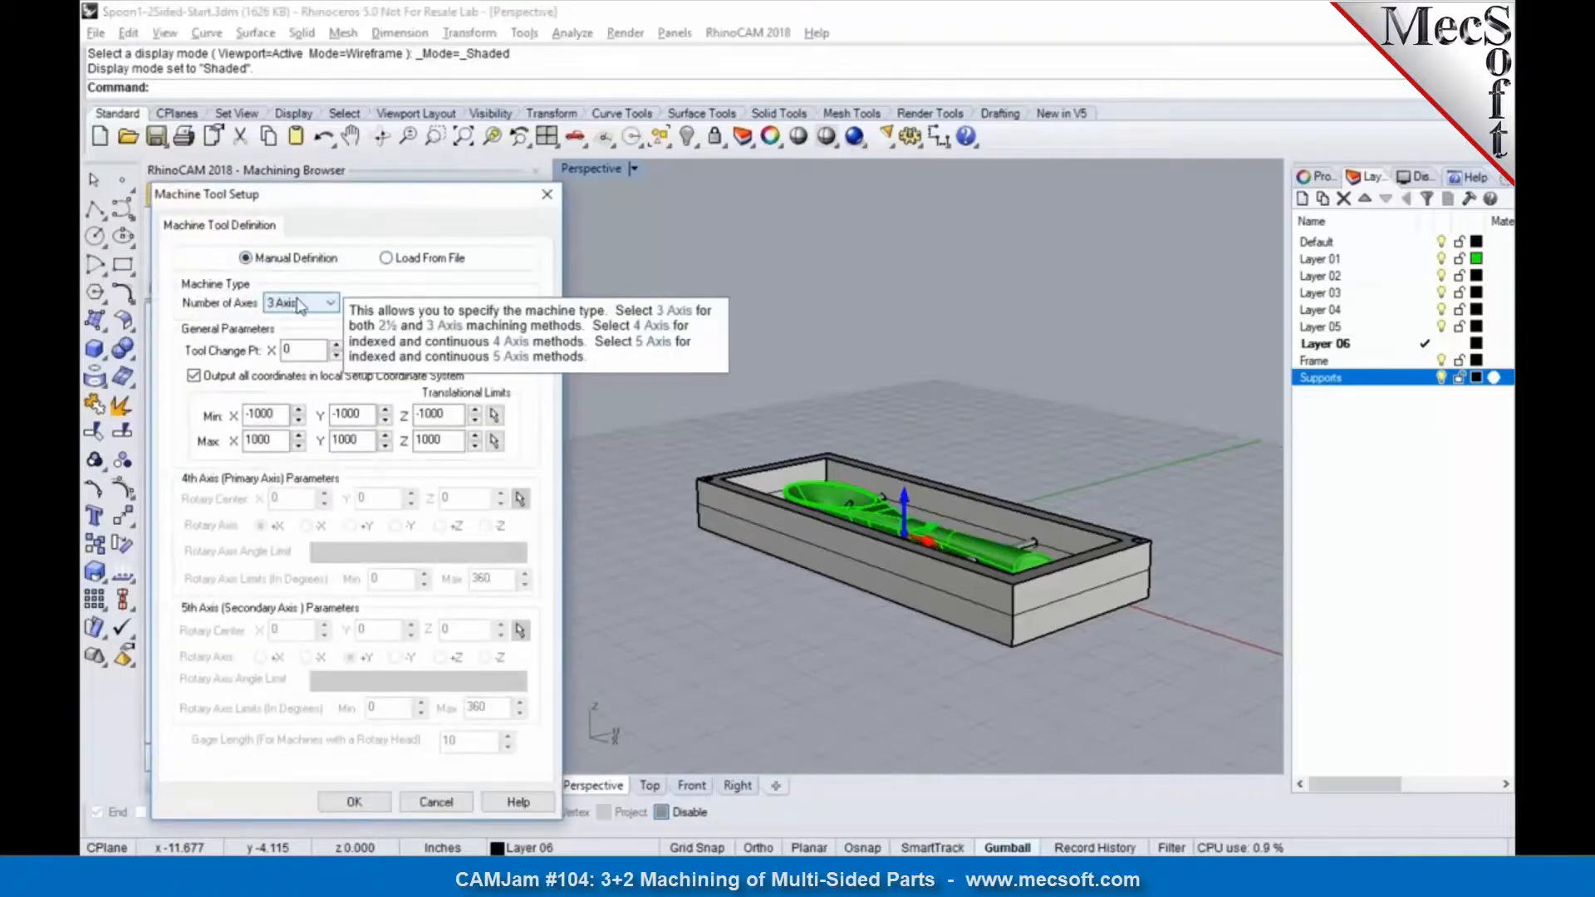
{"action": "left_click", "coordinate": [299, 305]}
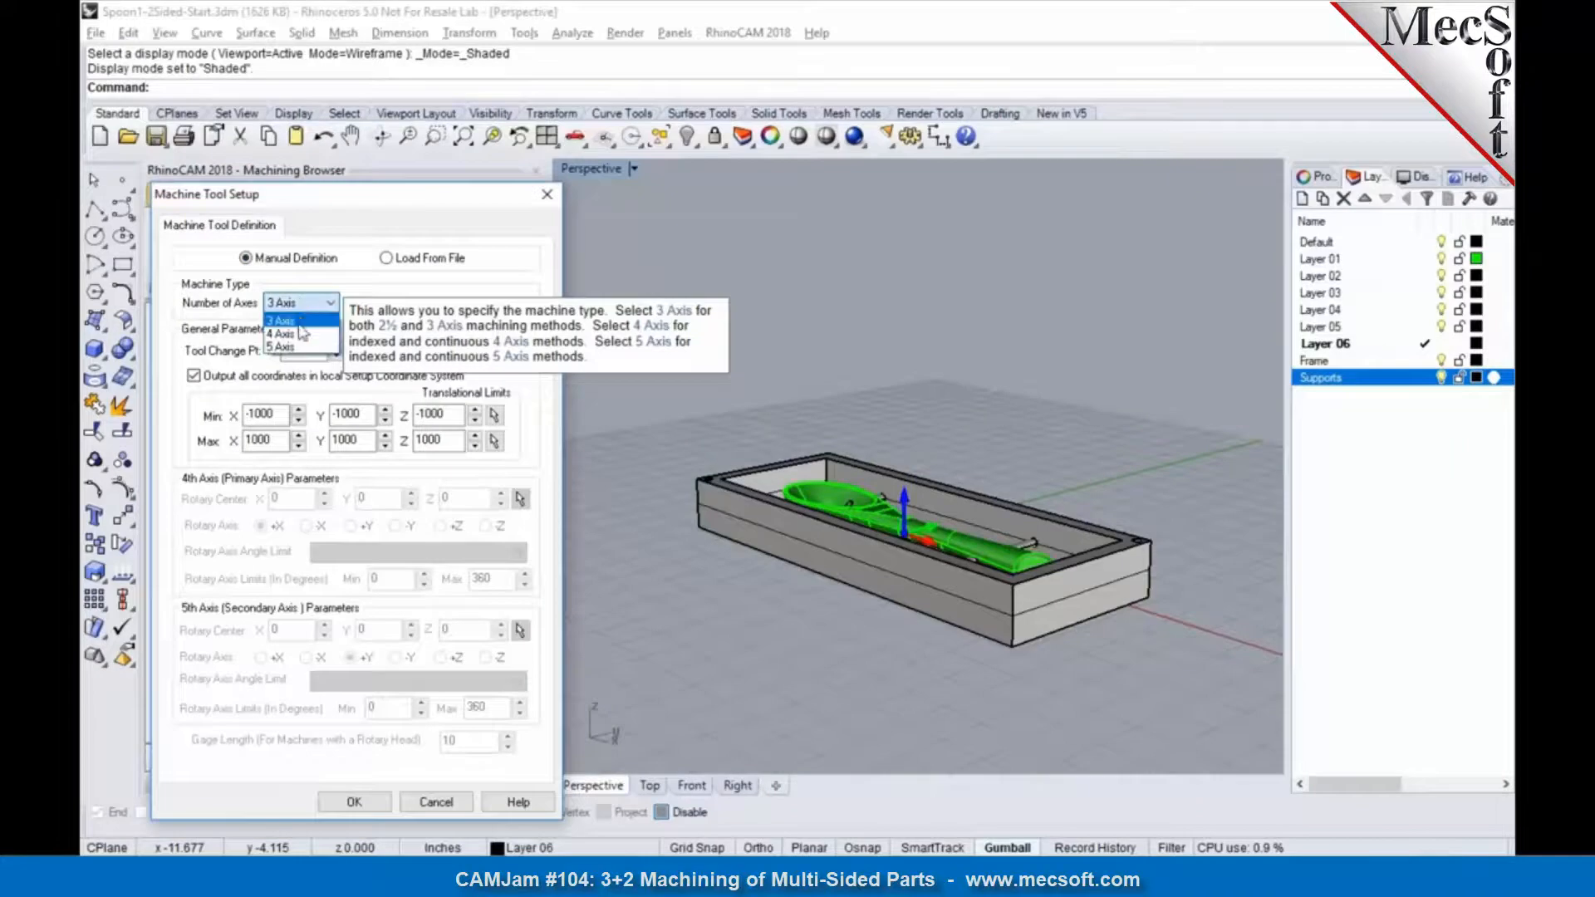
{"action": "left_click", "coordinate": [300, 333]}
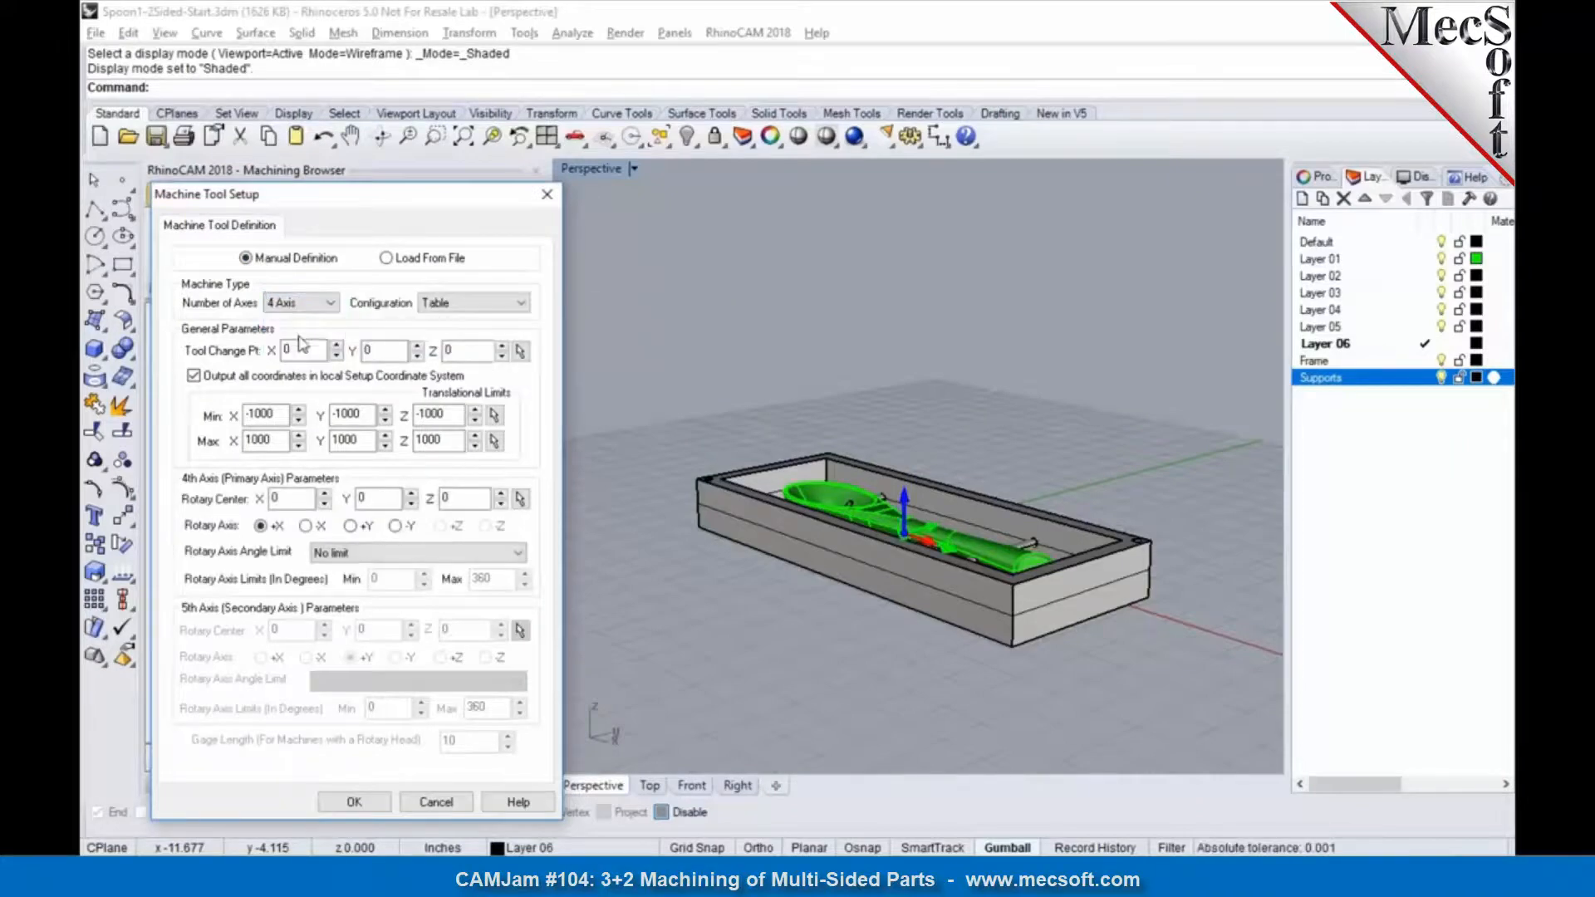
{"action": "mouse_move", "coordinate": [303, 522]}
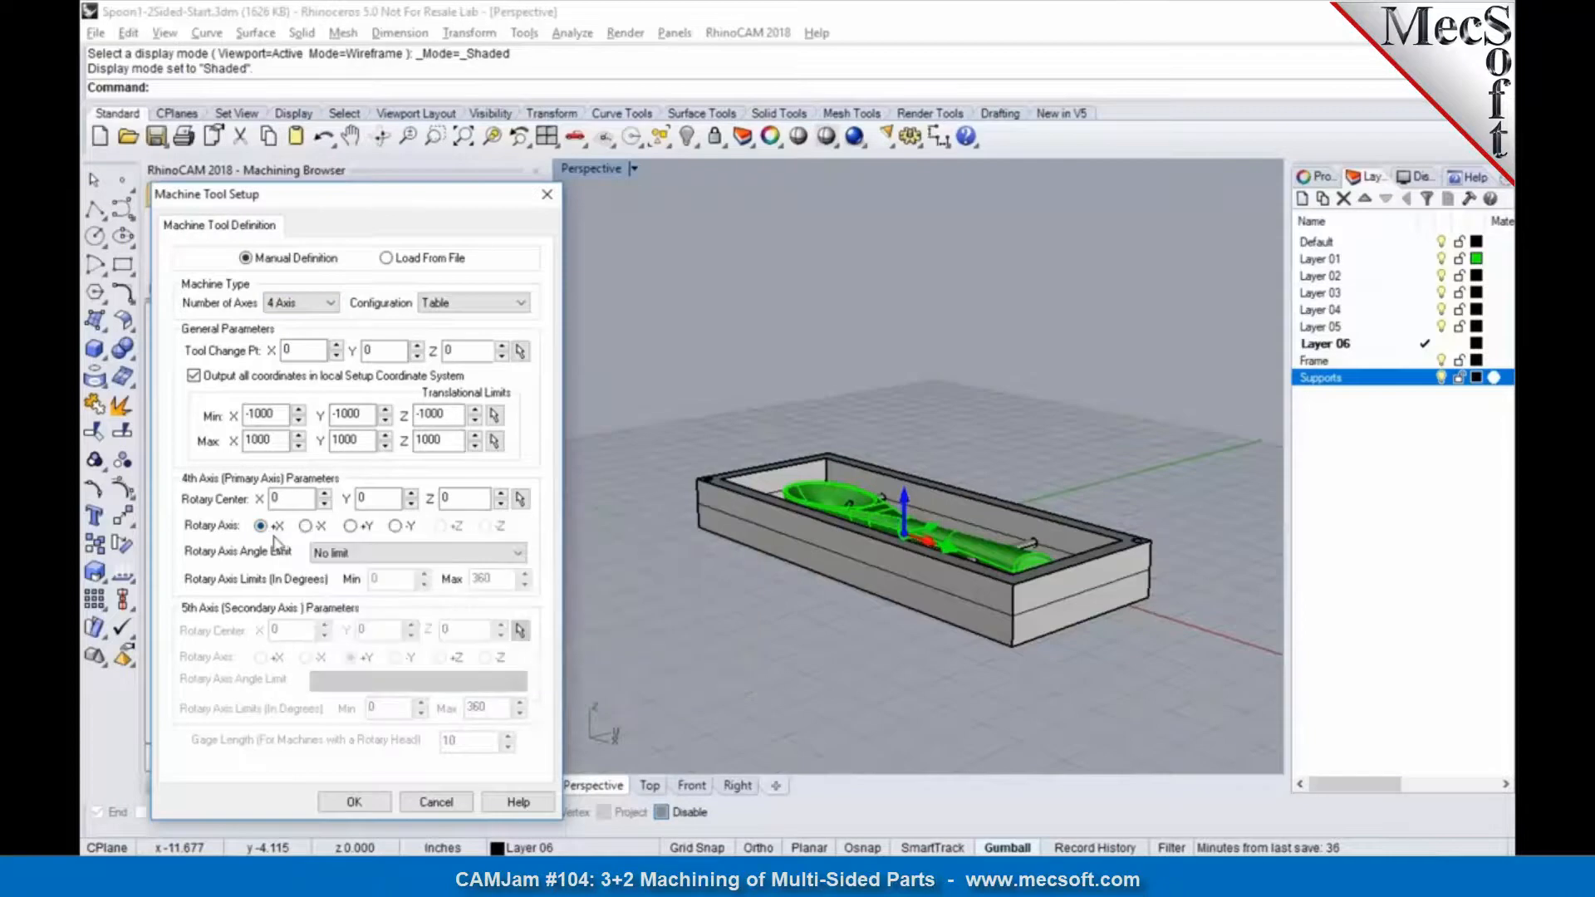
{"action": "left_click", "coordinate": [350, 525]}
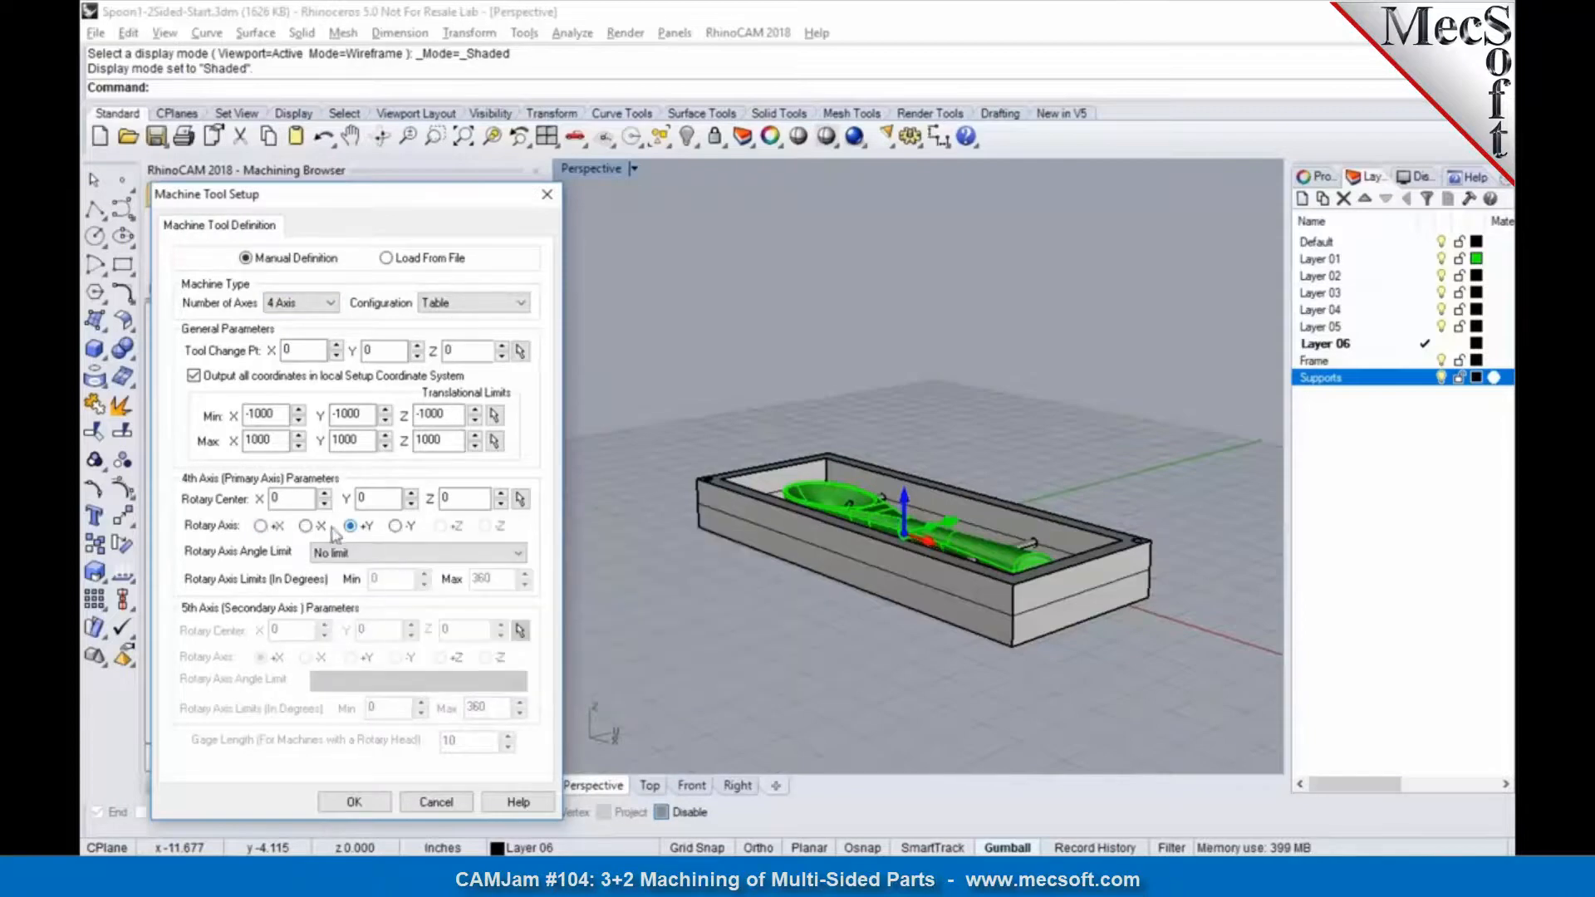
{"action": "left_click", "coordinate": [261, 526]}
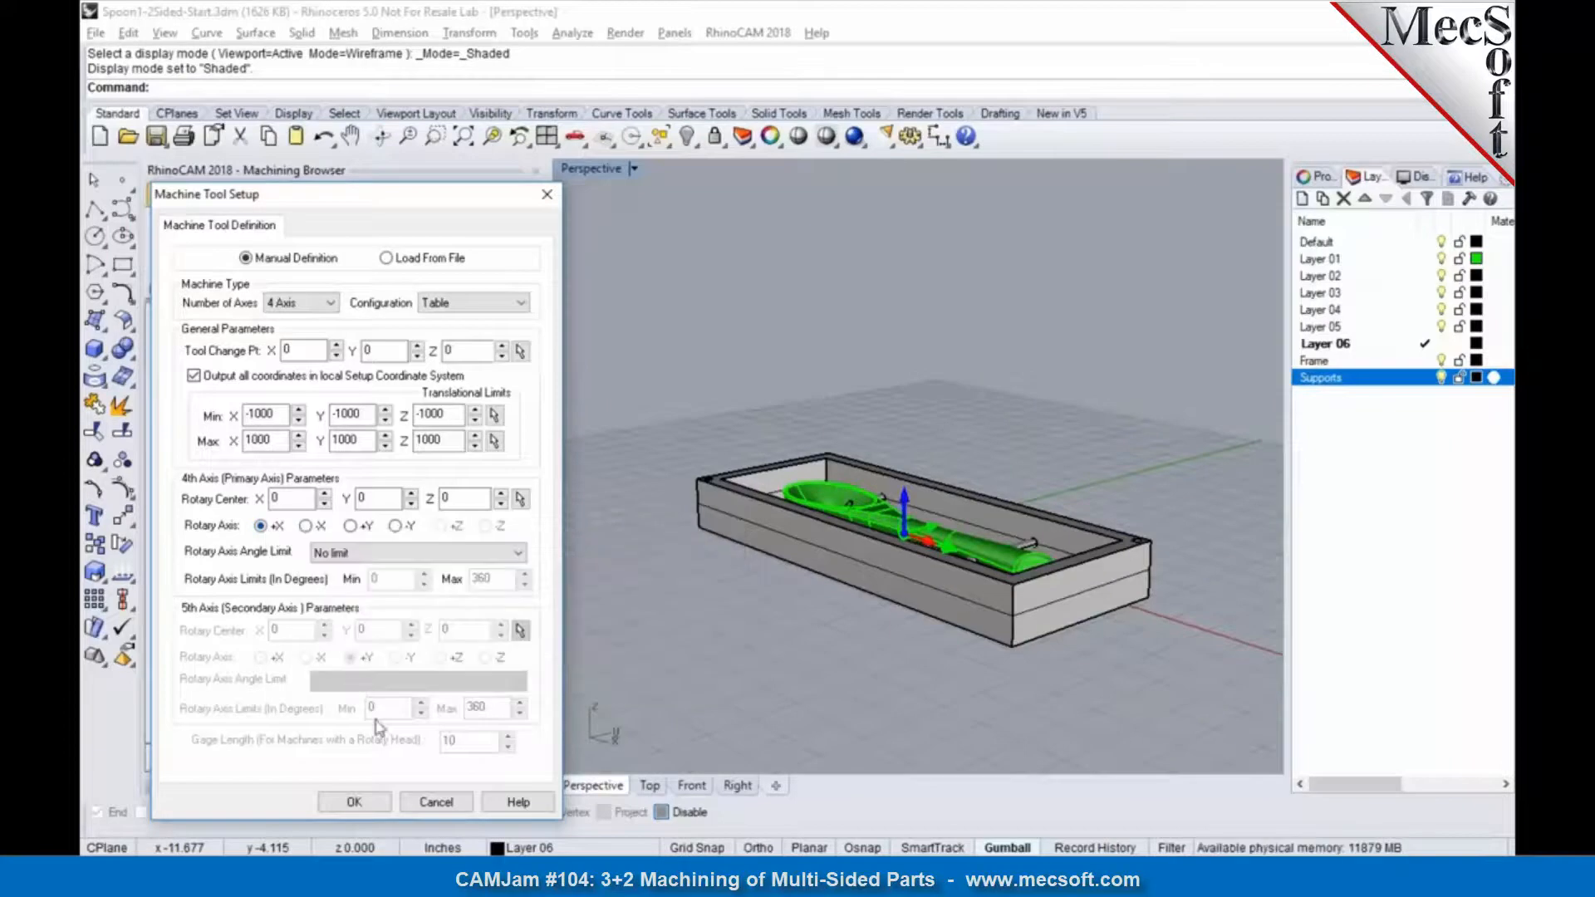
{"action": "left_click", "coordinate": [435, 802]}
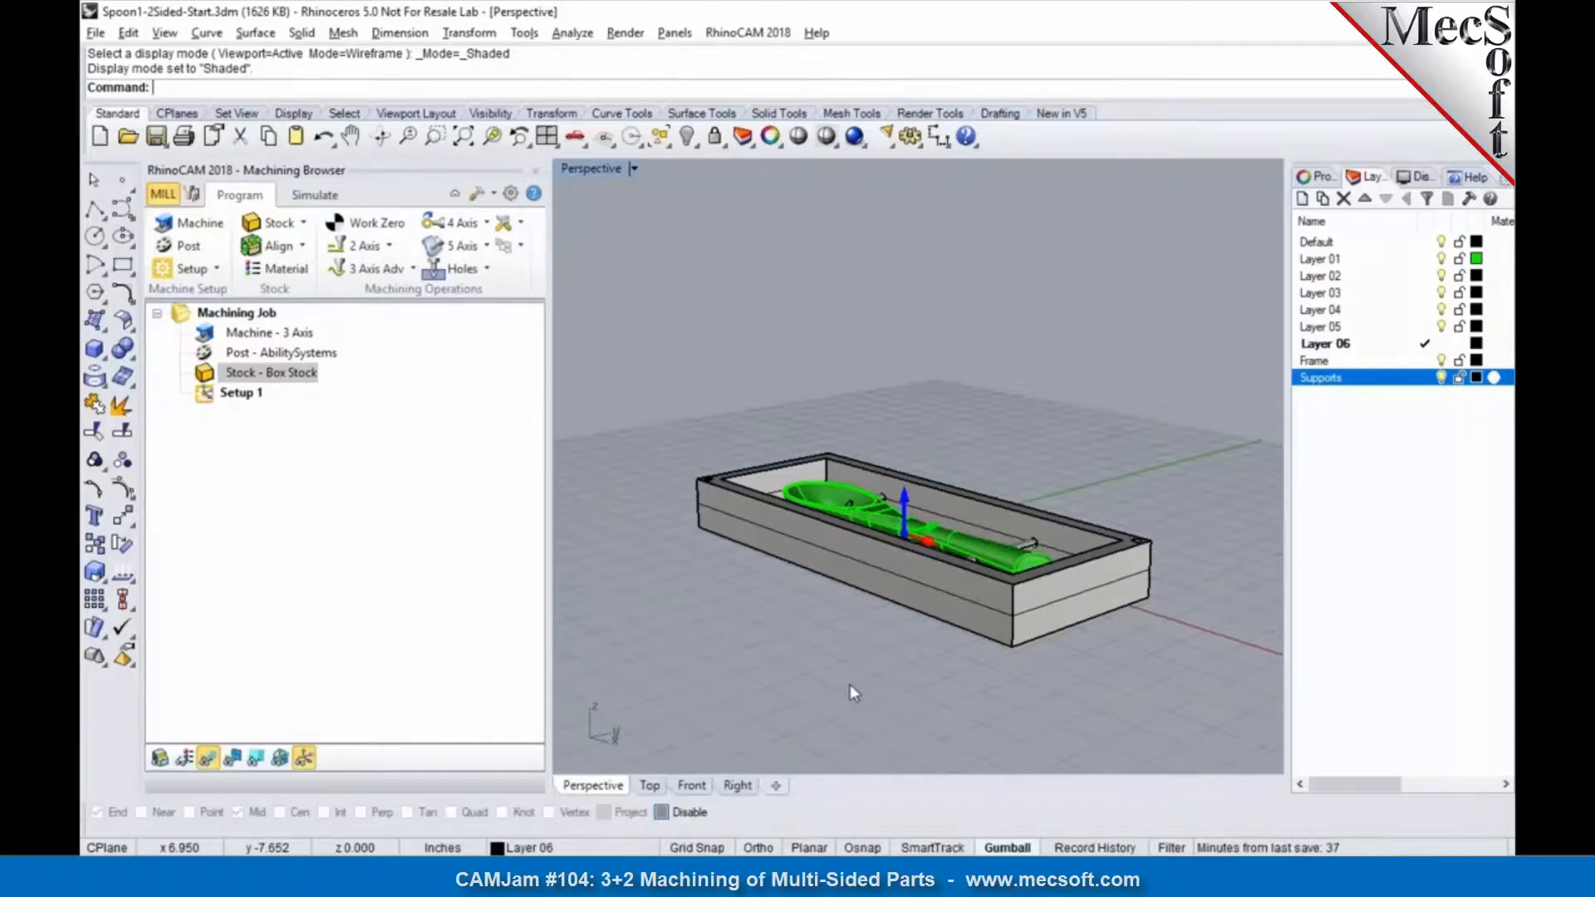
Step: Open Spoon1-2Sided.3dm and examine Setup 1, its Work Zero at the frame's corner, and its Horizontal Roughing toolpath
{"action": "right_click_drag", "start_coordinate": [861, 646], "coordinate": [908, 658]}
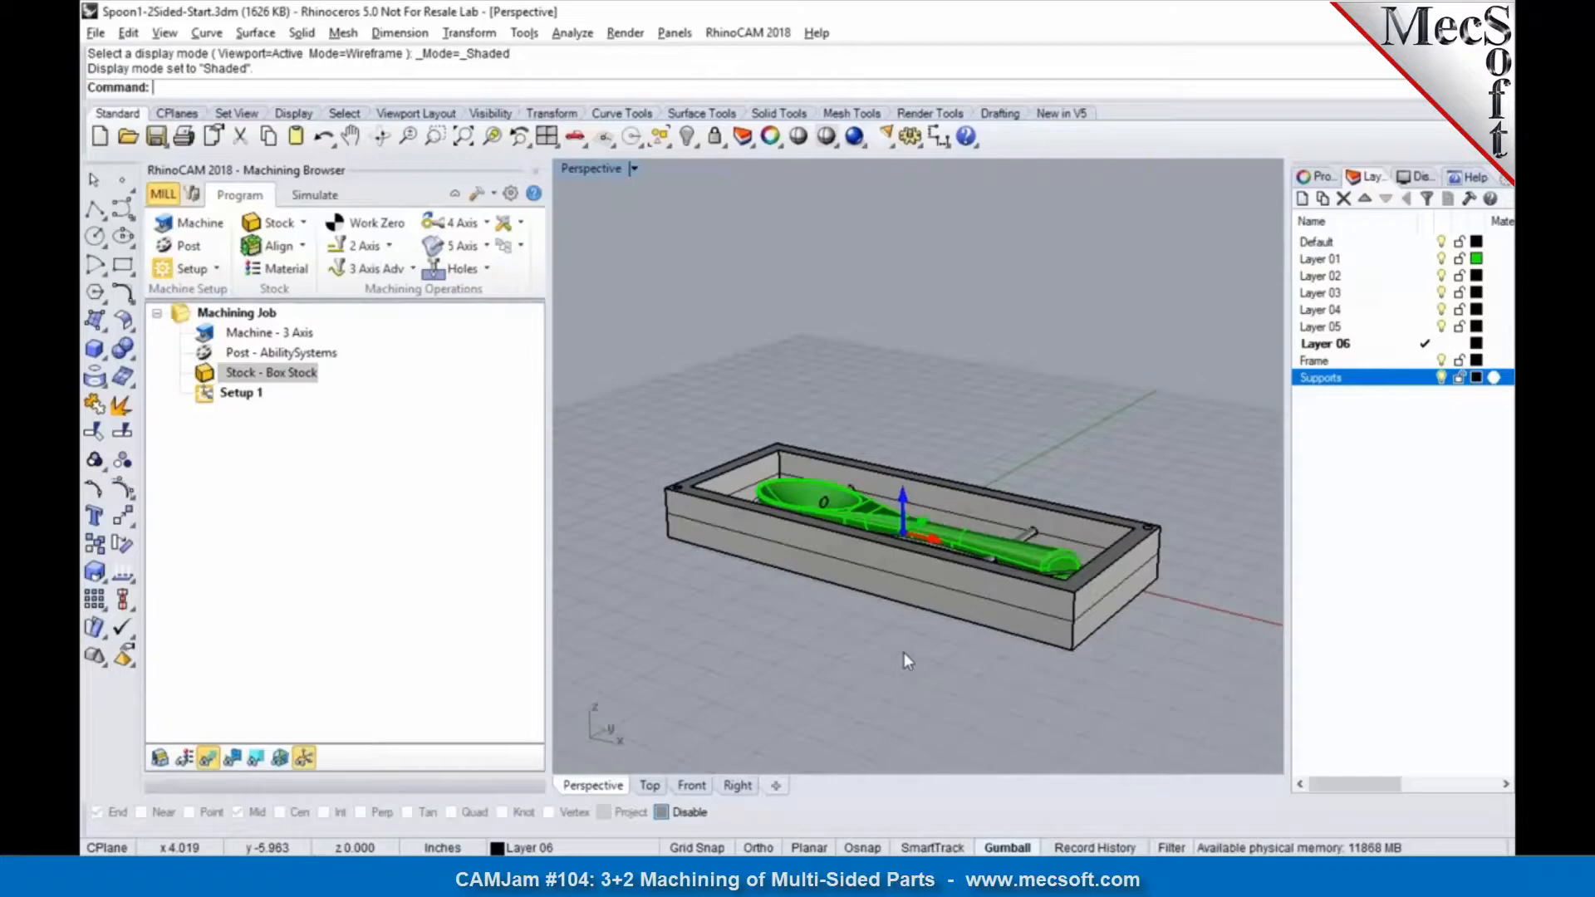
{"action": "left_click", "coordinate": [239, 393]}
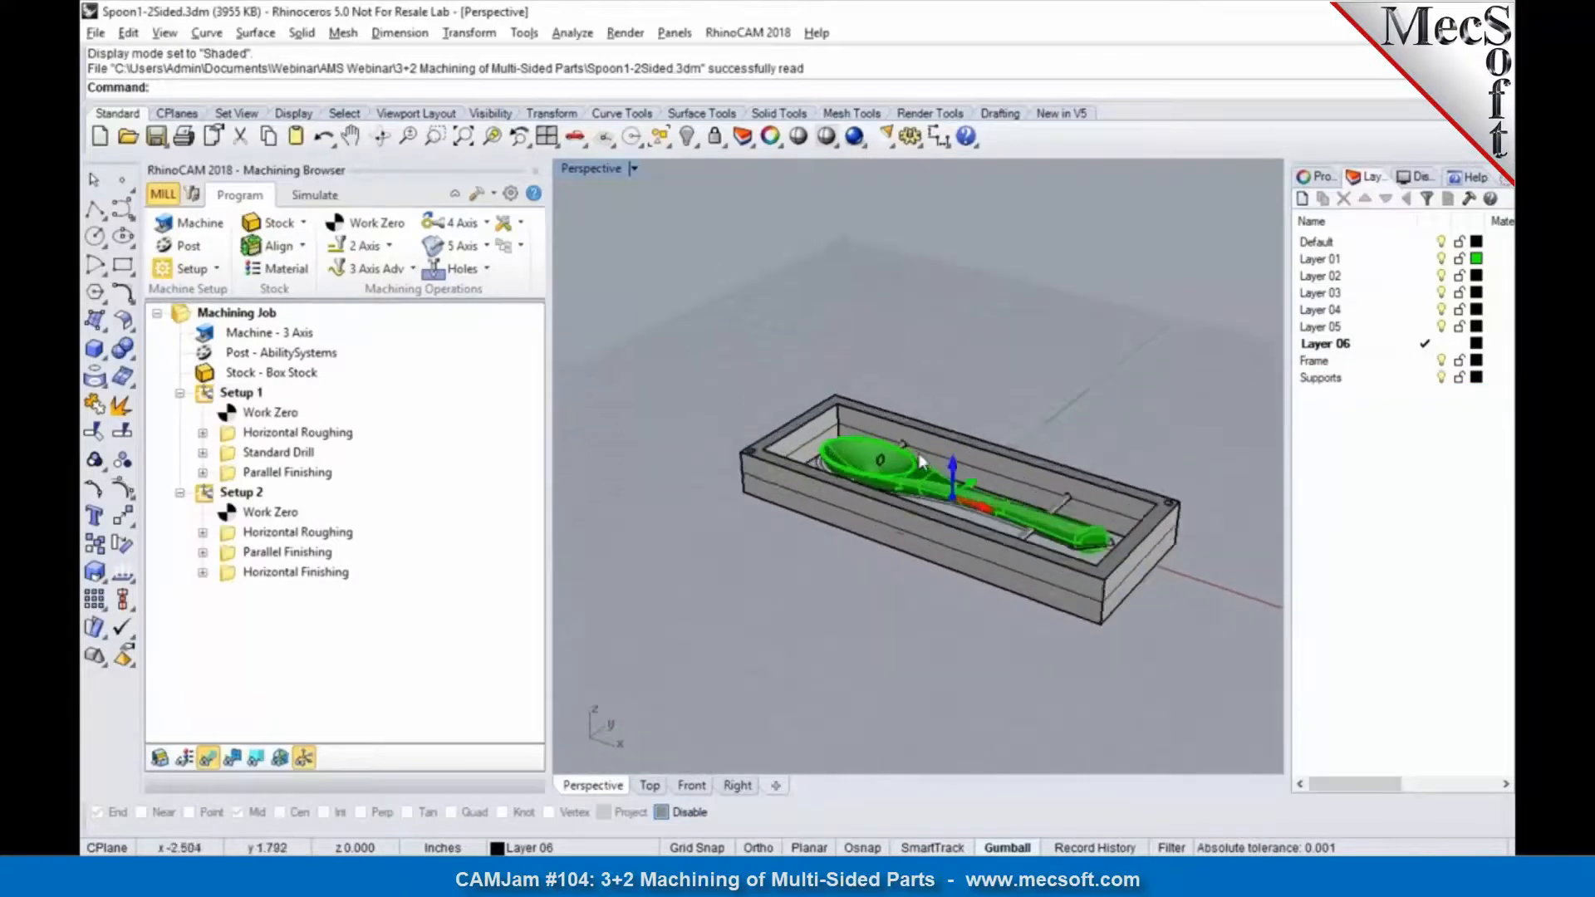
{"action": "left_click", "coordinate": [241, 392]}
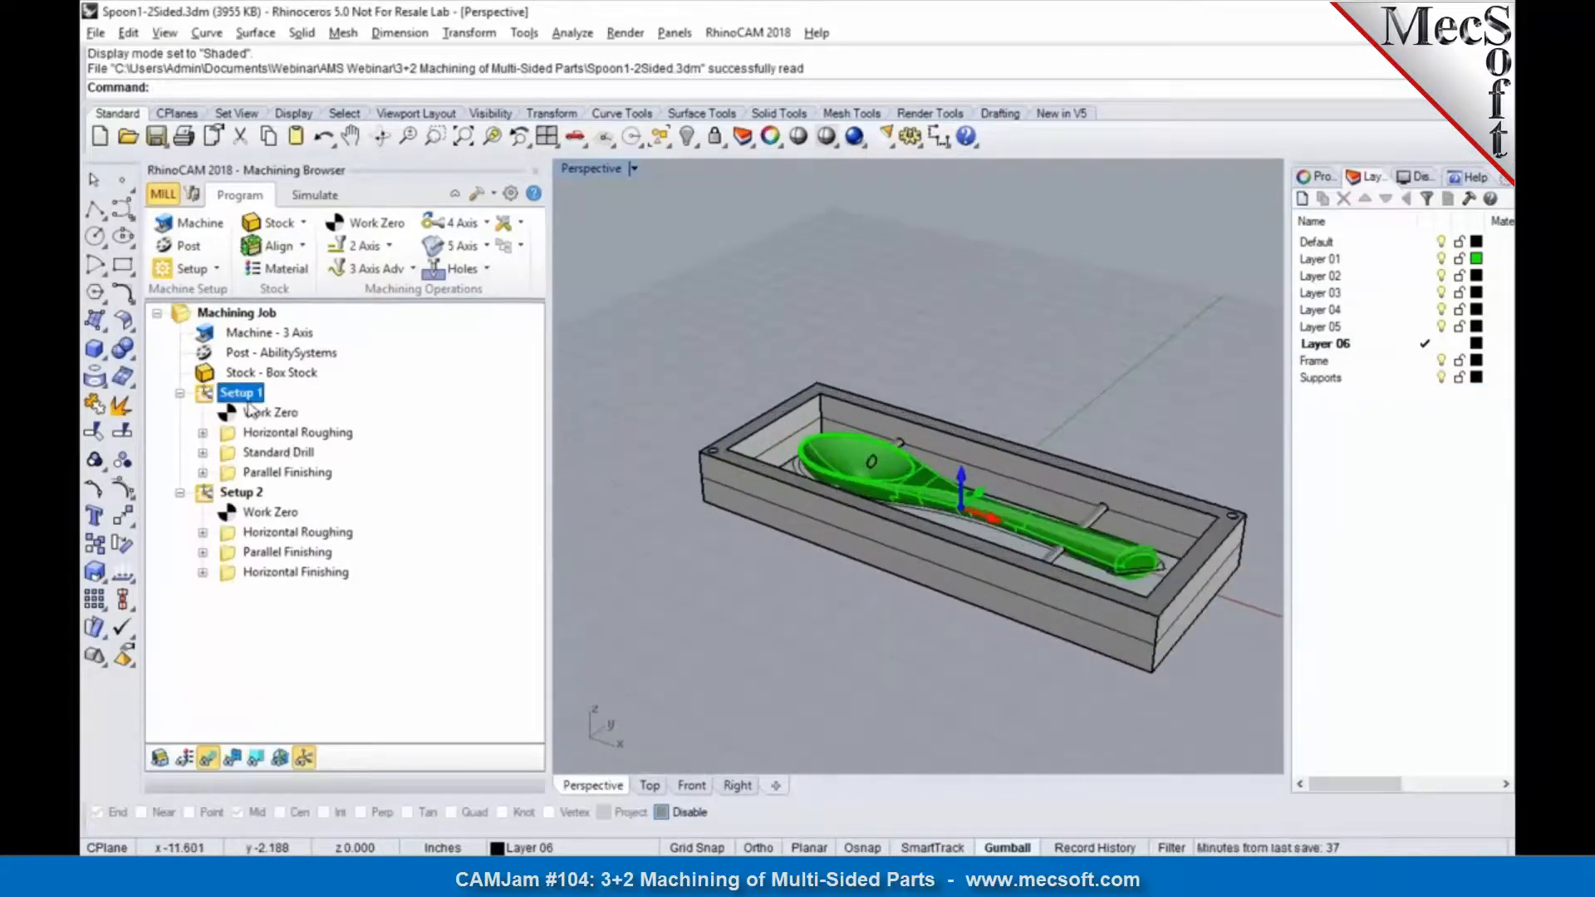
{"action": "key", "text": "Down"}
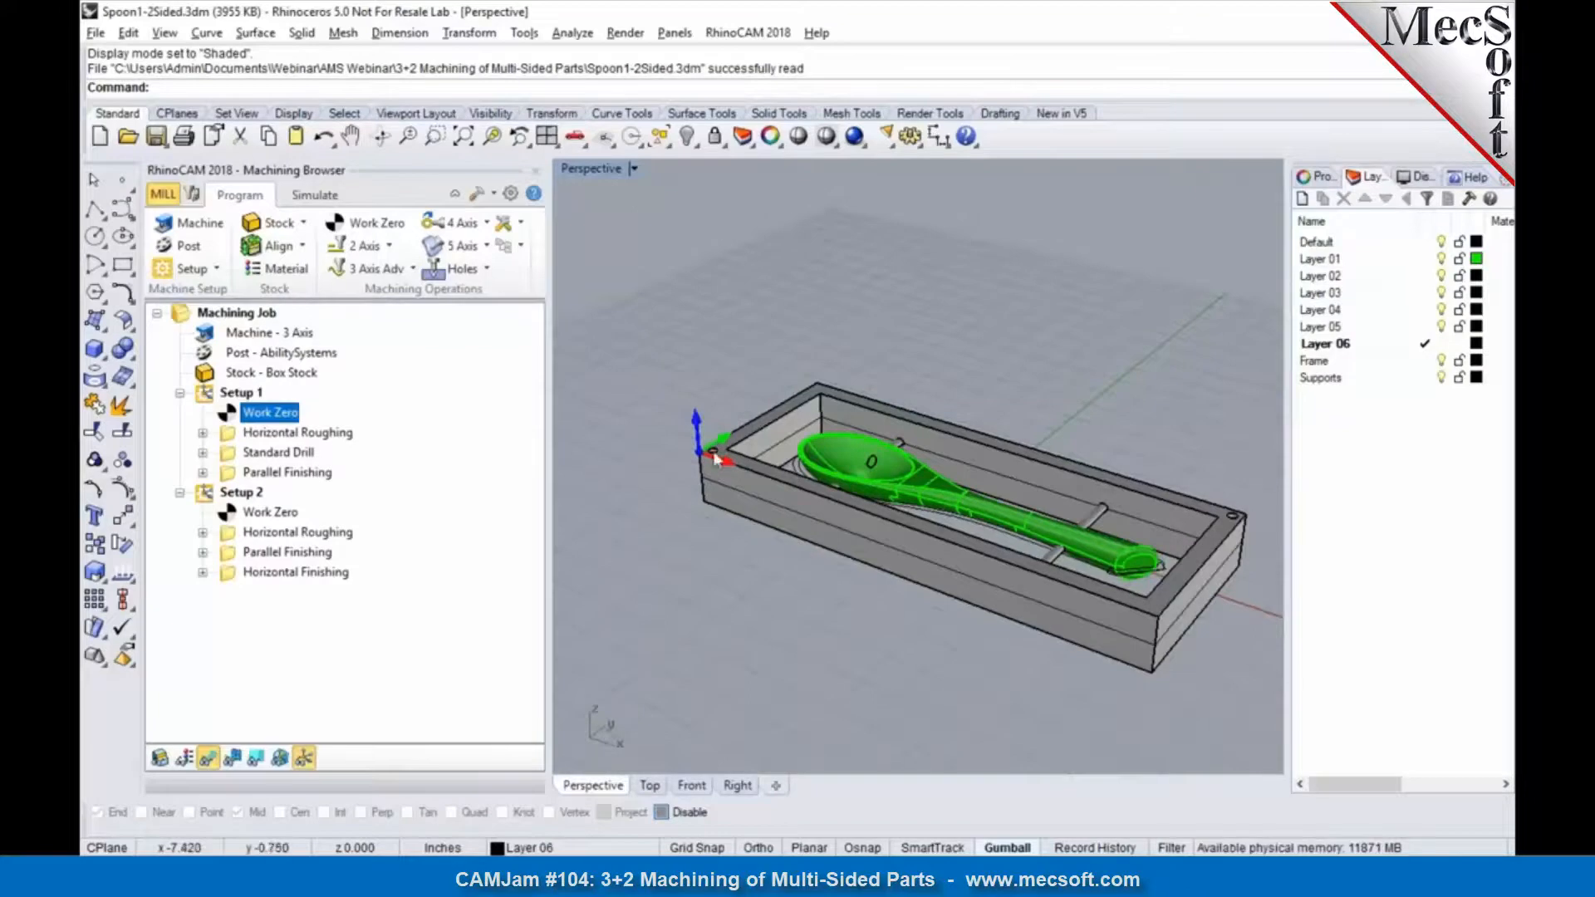
{"action": "scroll", "coordinate": [716, 455], "scroll_direction": "up", "scroll_amount": 5}
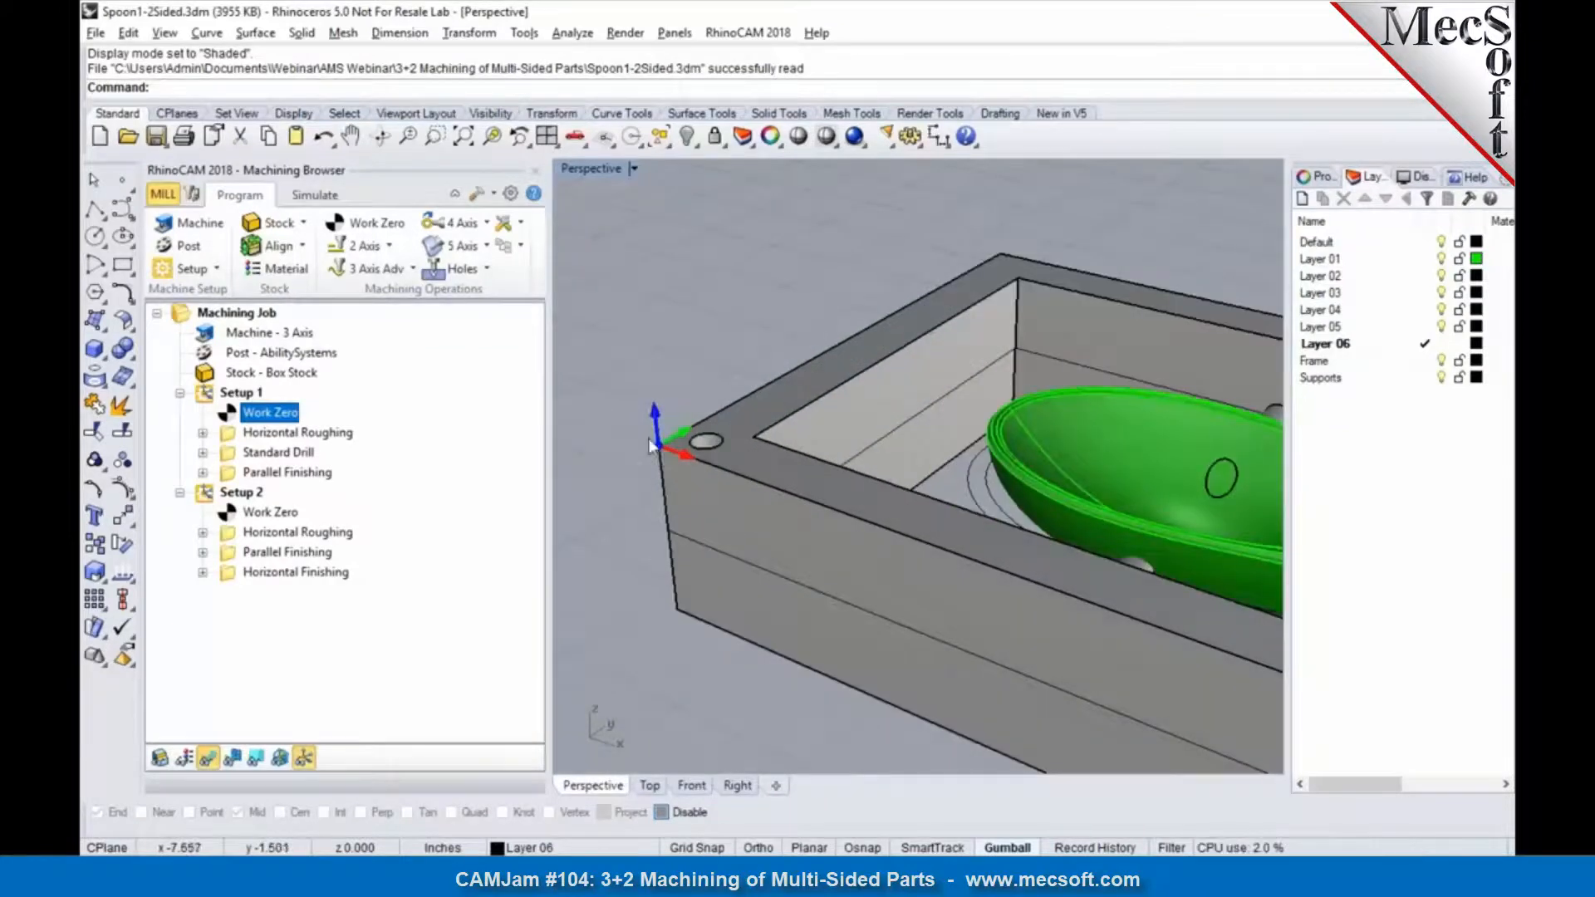
{"action": "scroll", "coordinate": [650, 446], "scroll_direction": "down", "scroll_amount": 4}
{"action": "left_click", "coordinate": [338, 434]}
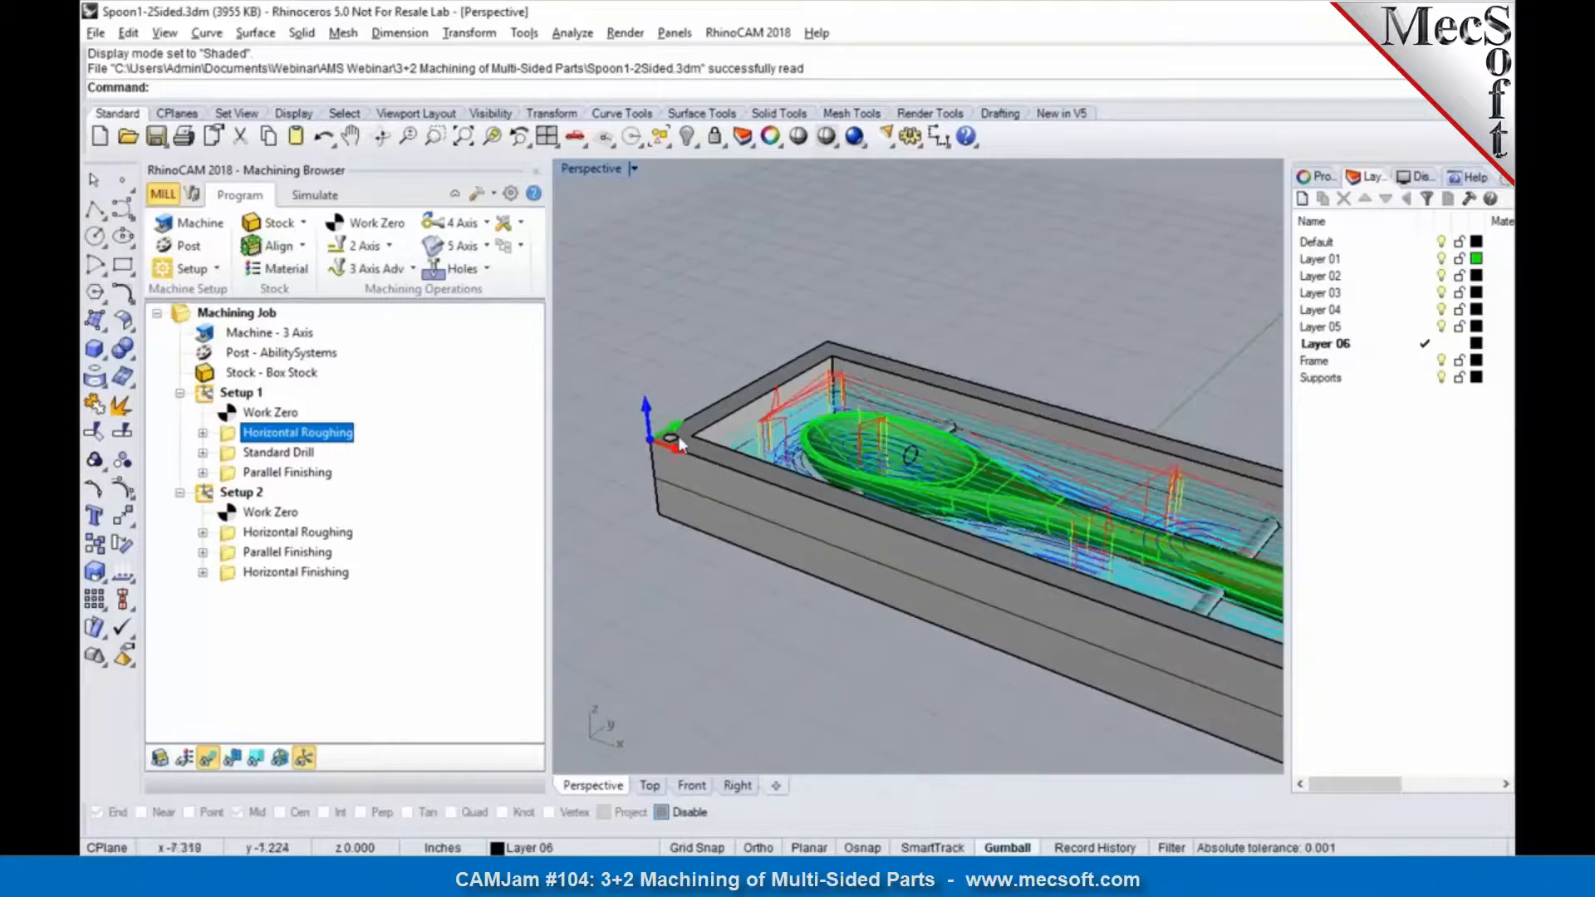
Step: Examine the Standard Drill and Parallel Finishing toolpaths of Setup 1 on the framed spoon
{"action": "left_click", "coordinate": [282, 453]}
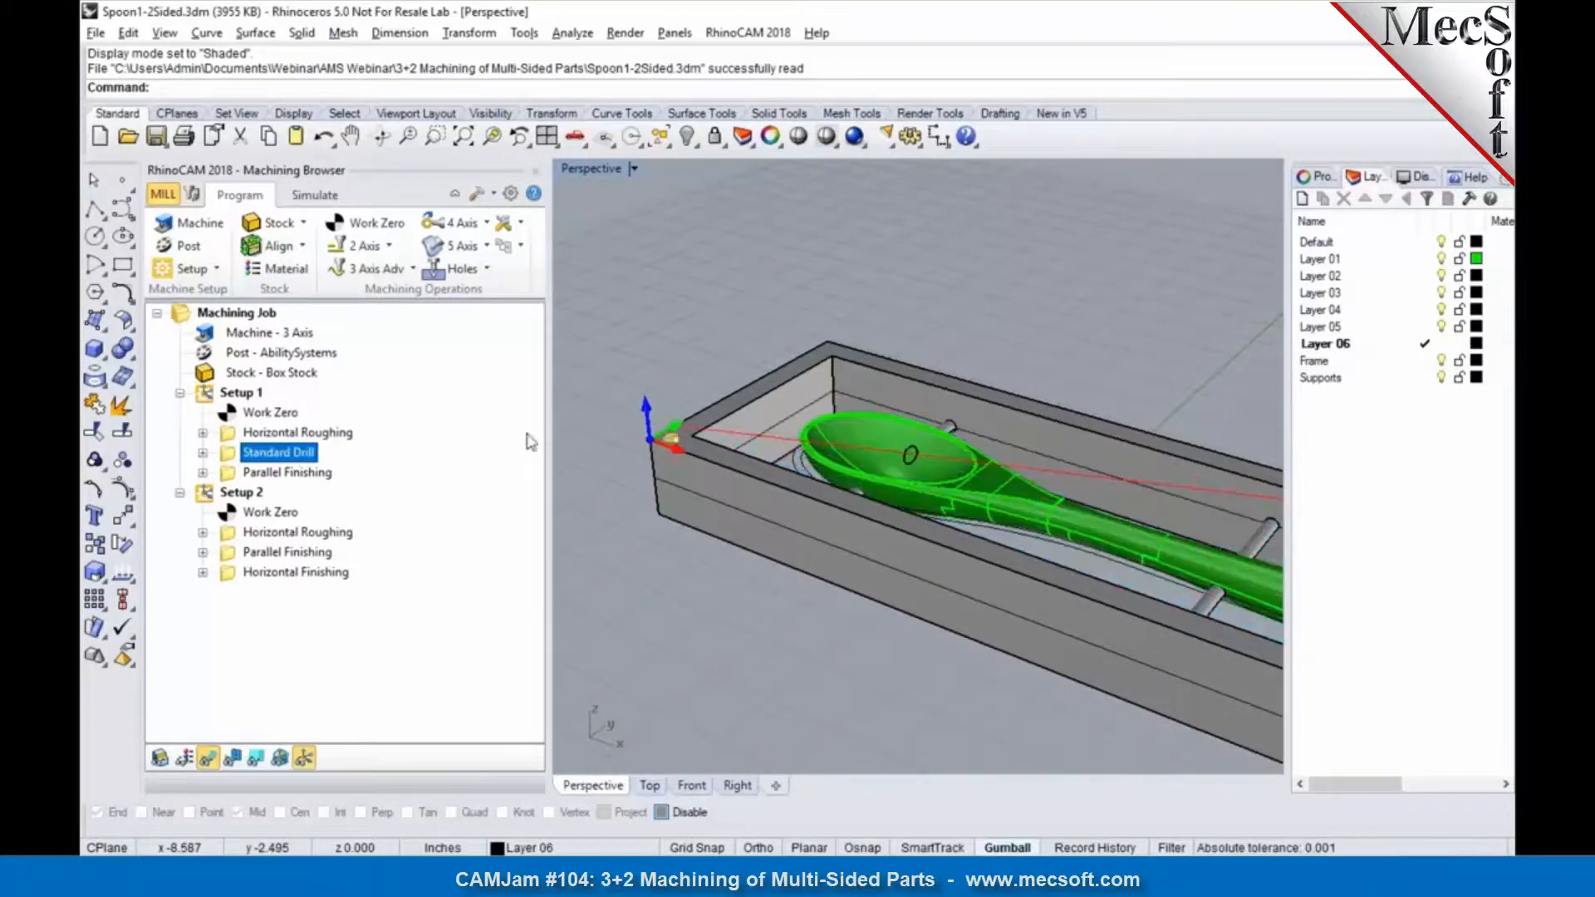
{"action": "scroll", "coordinate": [621, 422], "scroll_direction": "down", "scroll_amount": 3}
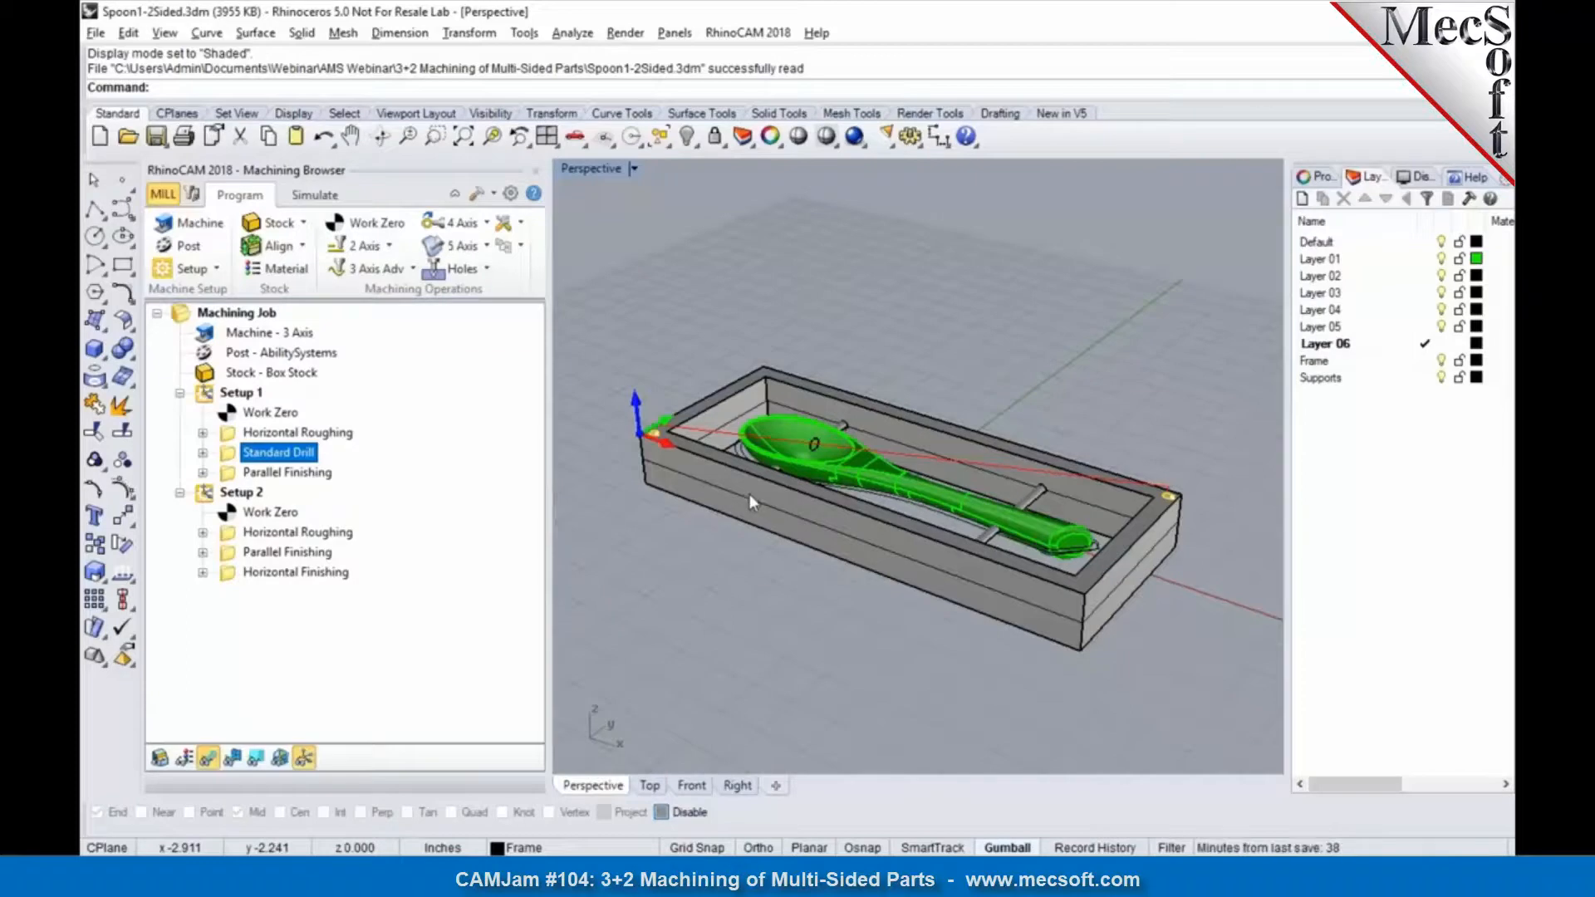
{"action": "left_click", "coordinate": [266, 476]}
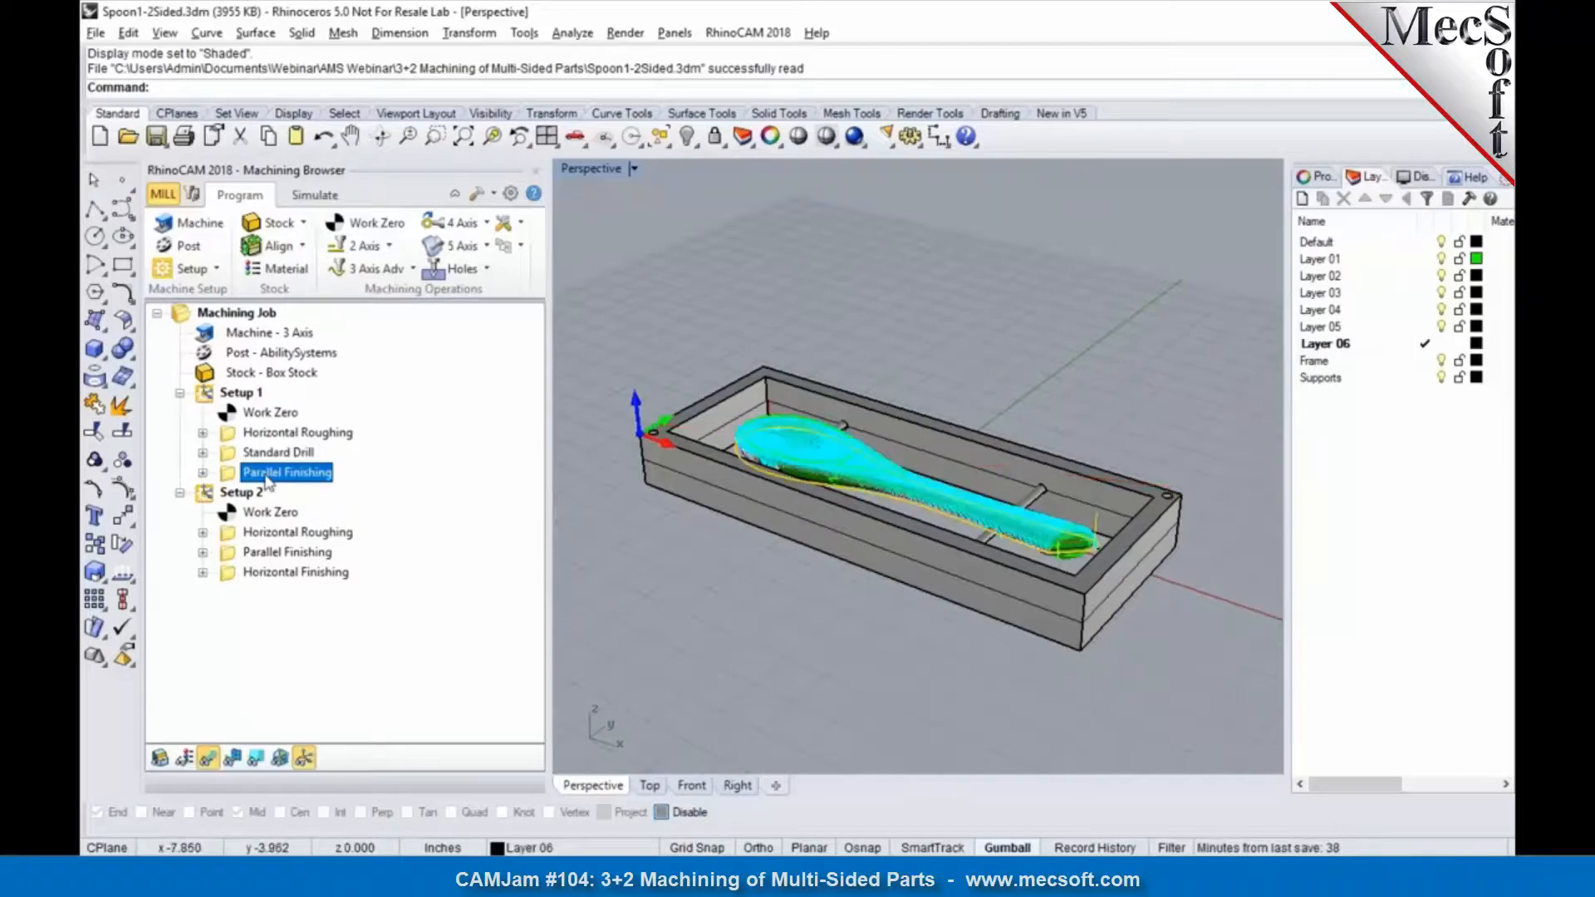
Step: Simulate Setup 1's Horizontal Roughing through to the end at a faster simulation speed and inspect the roughed stock
{"action": "left_click", "coordinate": [272, 432]}
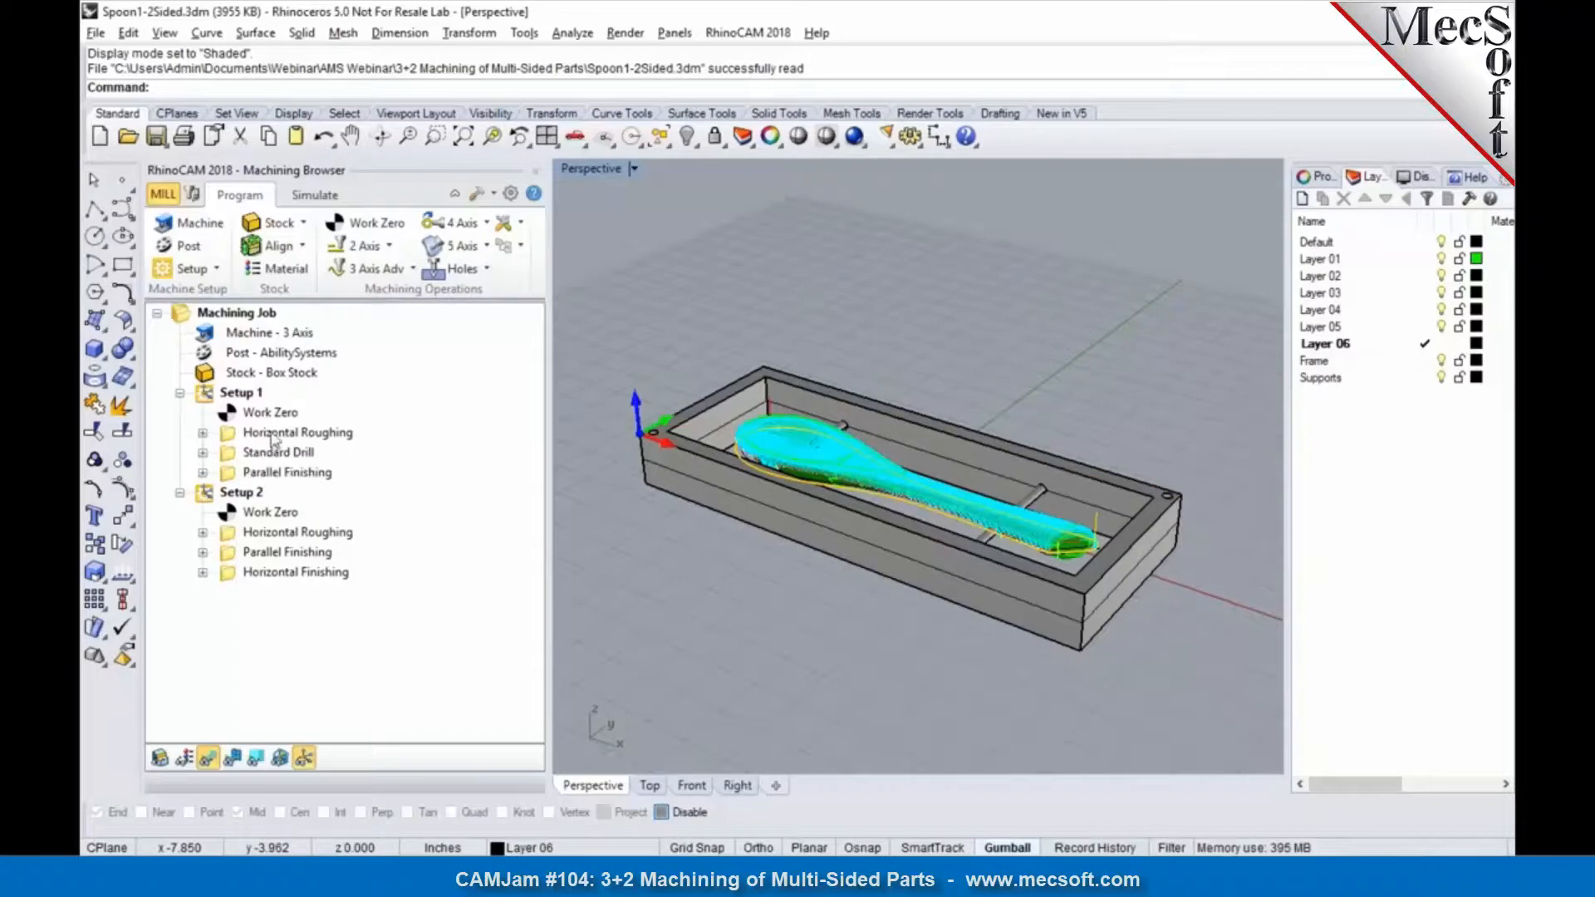
{"action": "left_click", "coordinate": [315, 196]}
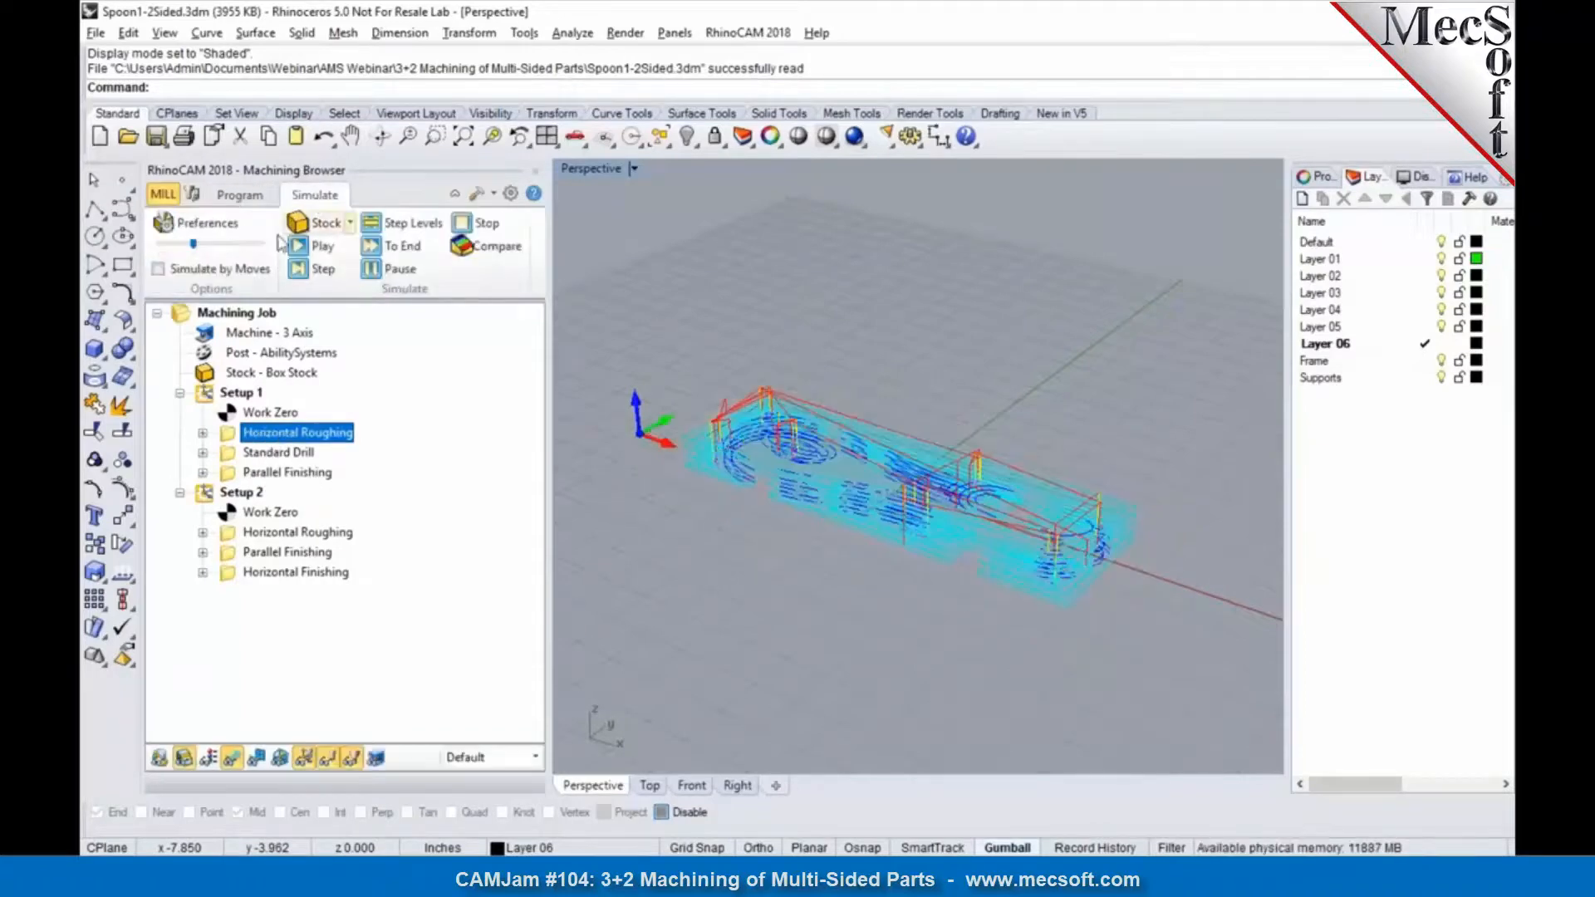
{"action": "left_click", "coordinate": [318, 246]}
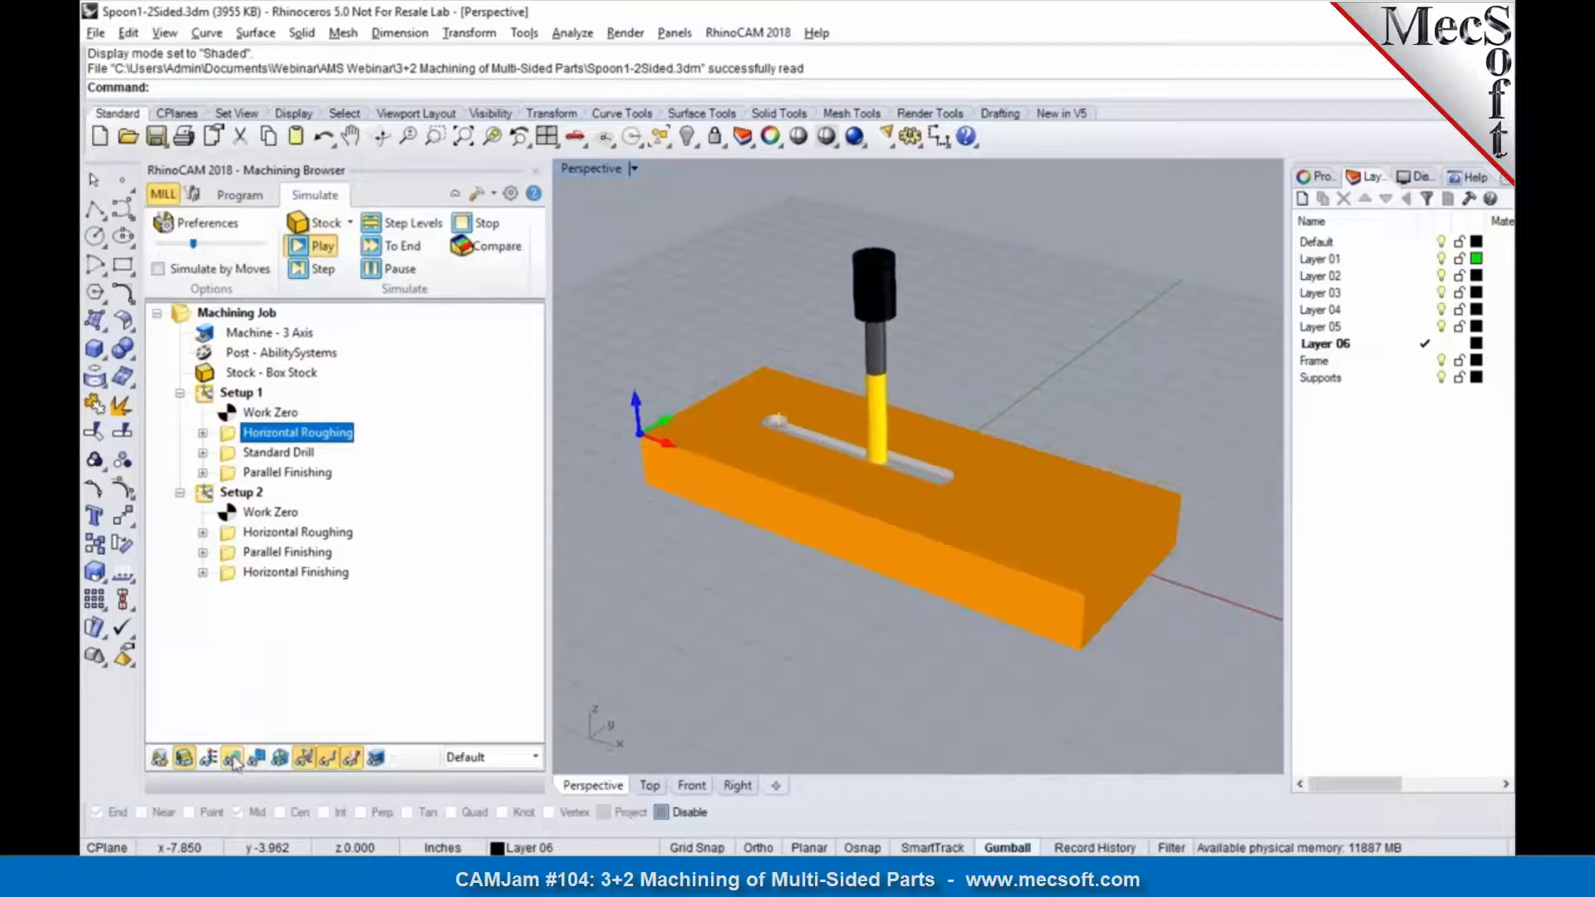
{"action": "left_click_drag", "start_coordinate": [195, 245], "coordinate": [250, 245]}
{"action": "left_click", "coordinate": [387, 273]}
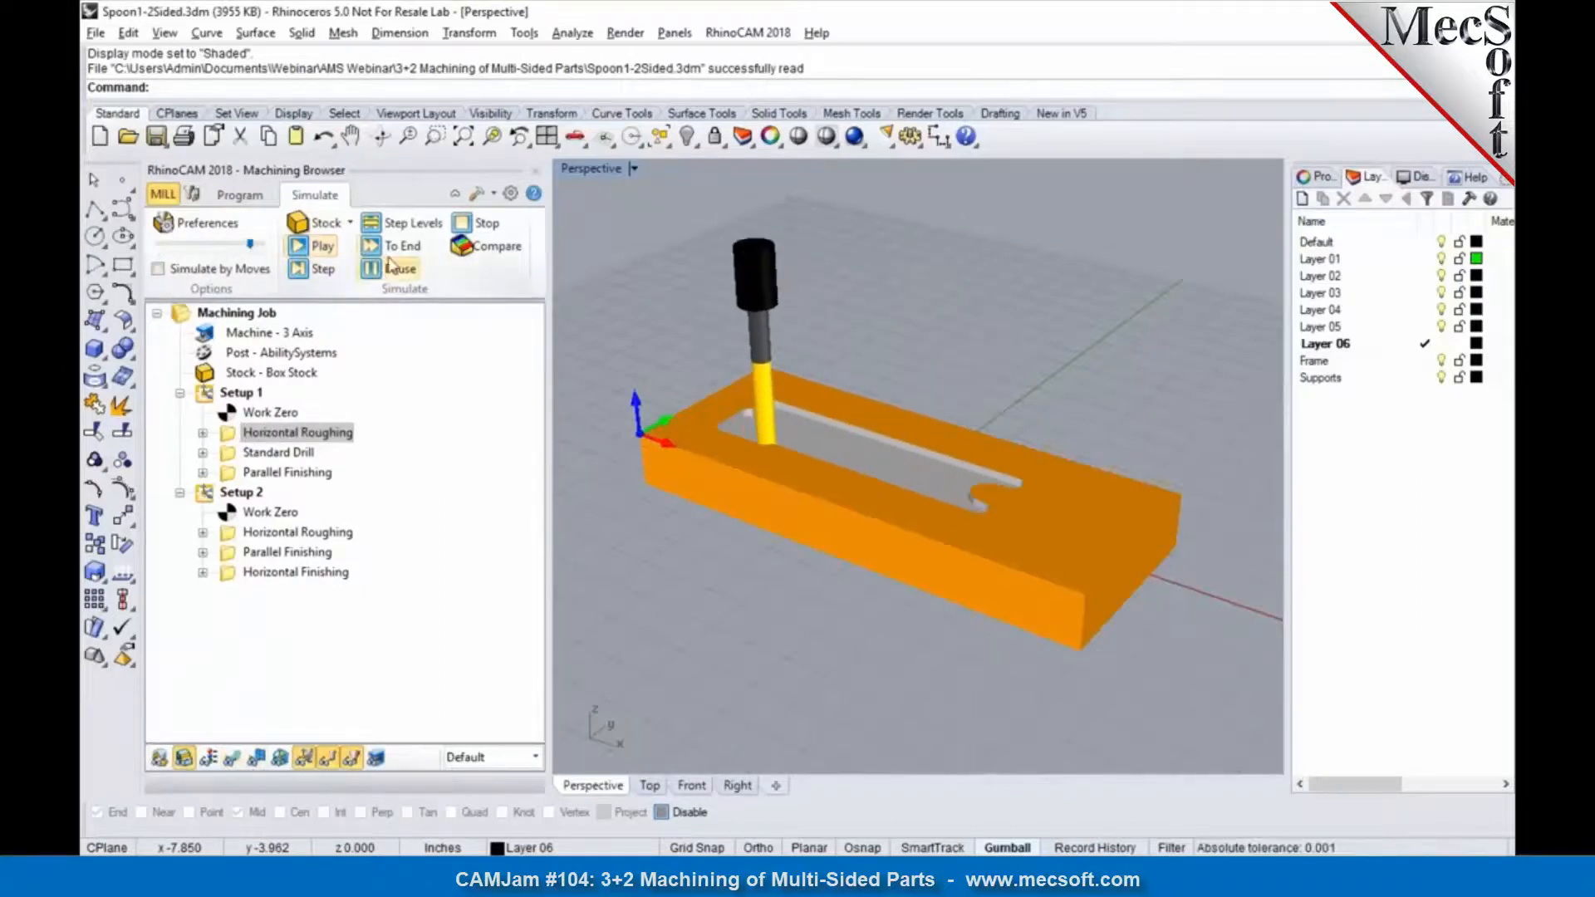
{"action": "left_click", "coordinate": [402, 249]}
{"action": "scroll", "coordinate": [782, 399], "scroll_direction": "up", "scroll_amount": 2}
{"action": "scroll", "coordinate": [783, 400], "scroll_direction": "up", "scroll_amount": 2}
{"action": "right_click_drag", "start_coordinate": [782, 402], "coordinate": [648, 440]}
Step: Play the simulation of Setup 1's Standard Drill operation on the two corner holes of the frame
{"action": "left_click", "coordinate": [283, 453]}
{"action": "left_click", "coordinate": [321, 246]}
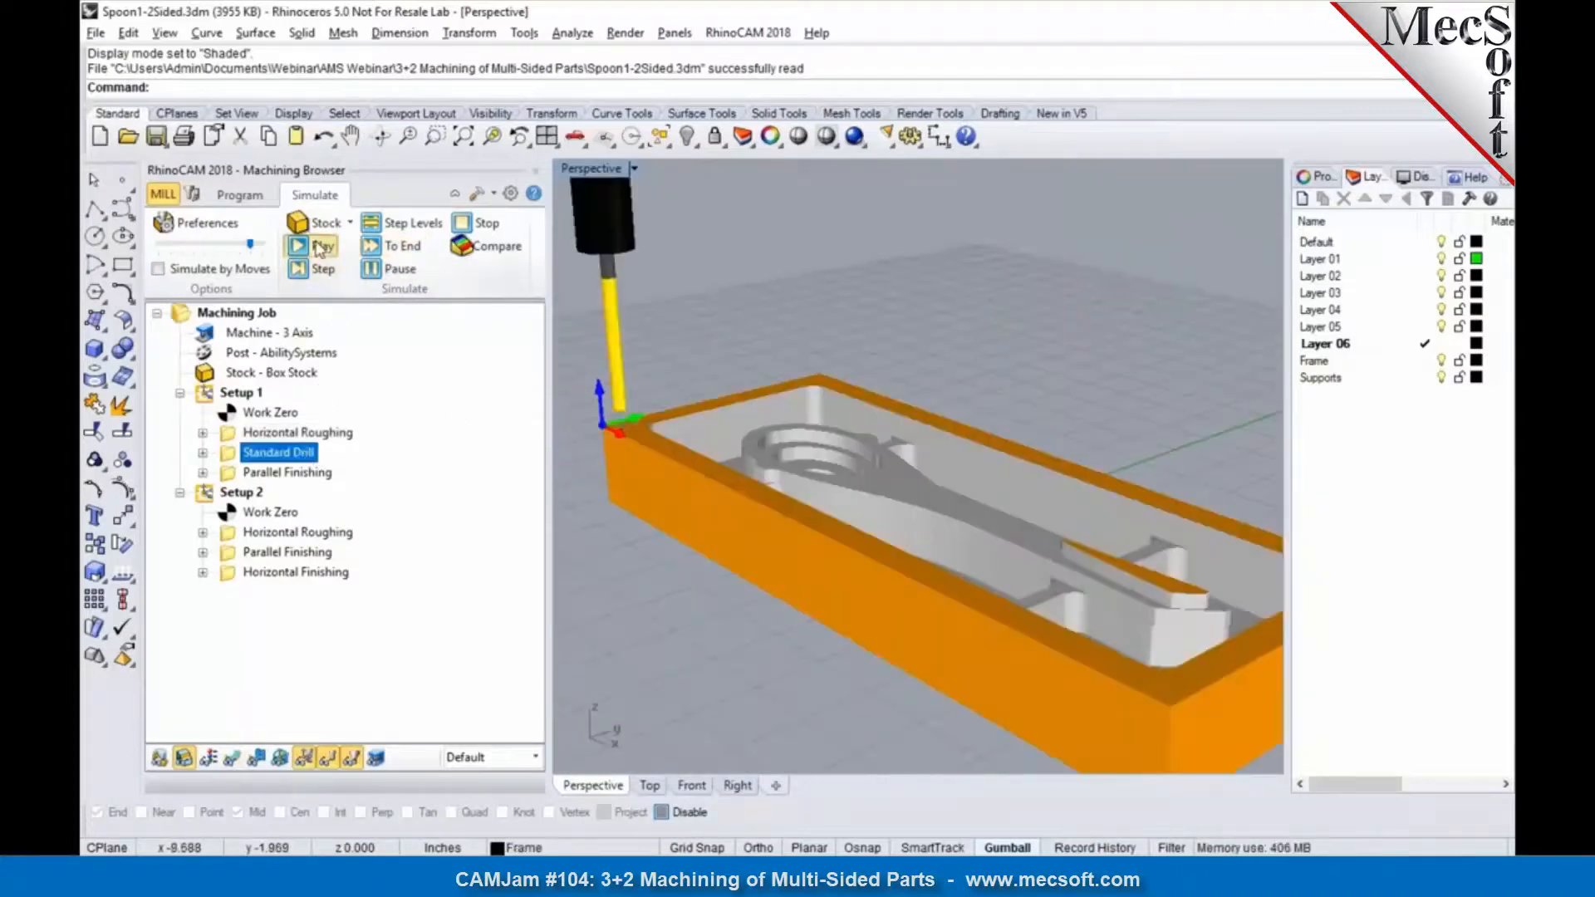
{"action": "scroll", "coordinate": [726, 309], "scroll_direction": "down", "scroll_amount": 2}
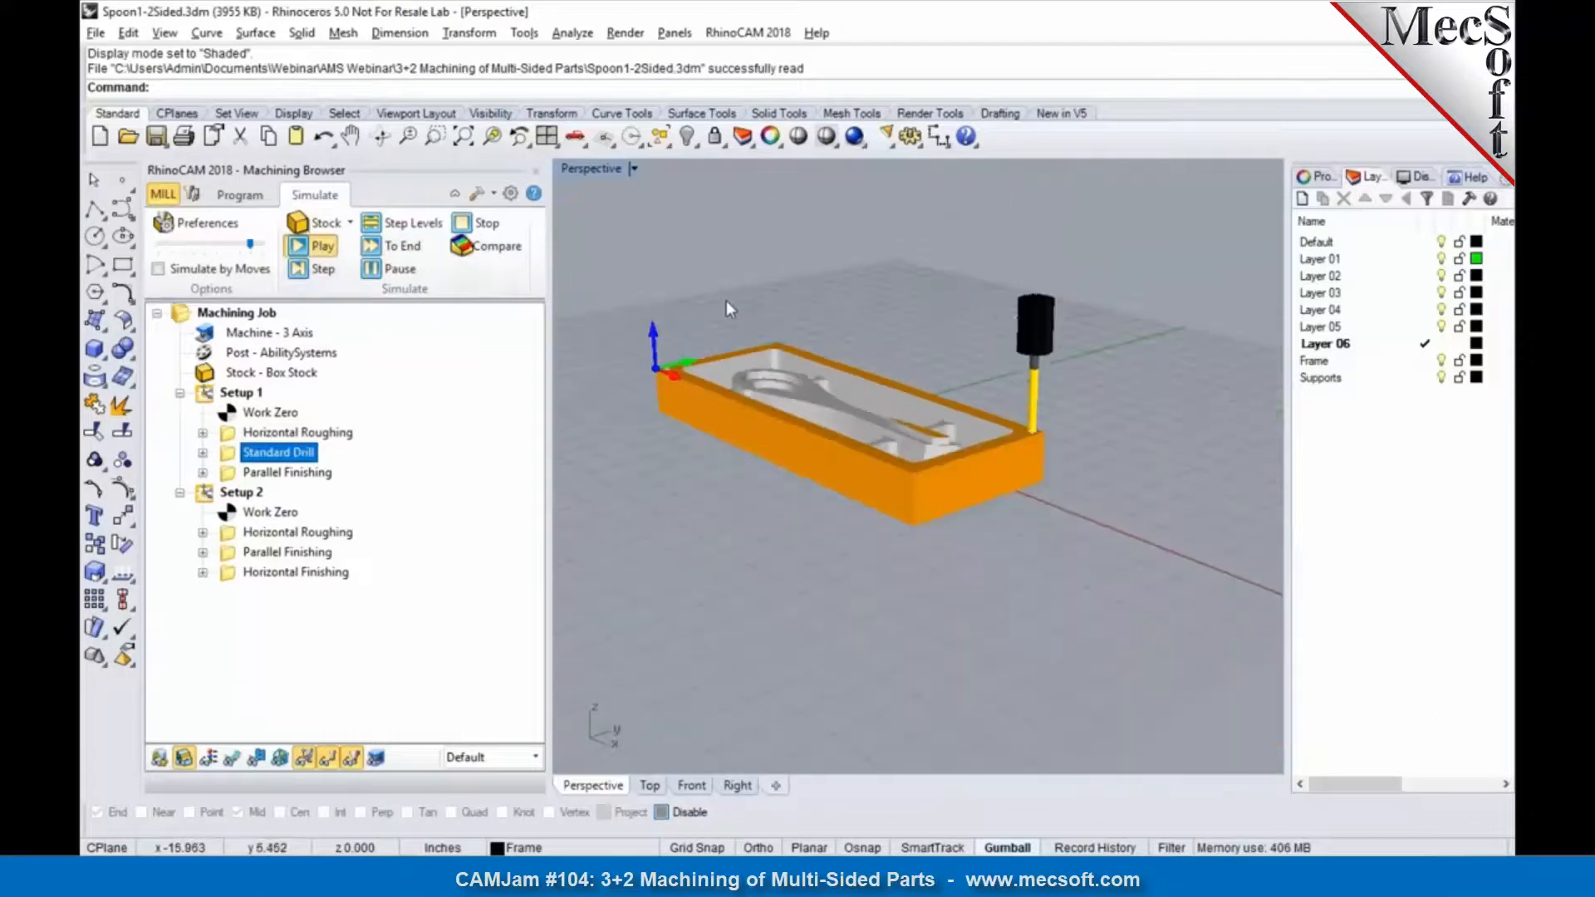
{"action": "scroll", "coordinate": [716, 297], "scroll_direction": "up", "scroll_amount": 3}
Step: Simulate Setup 1's Parallel Finishing through to the end and inspect the finished upper side of the spoon
{"action": "left_click", "coordinate": [318, 473]}
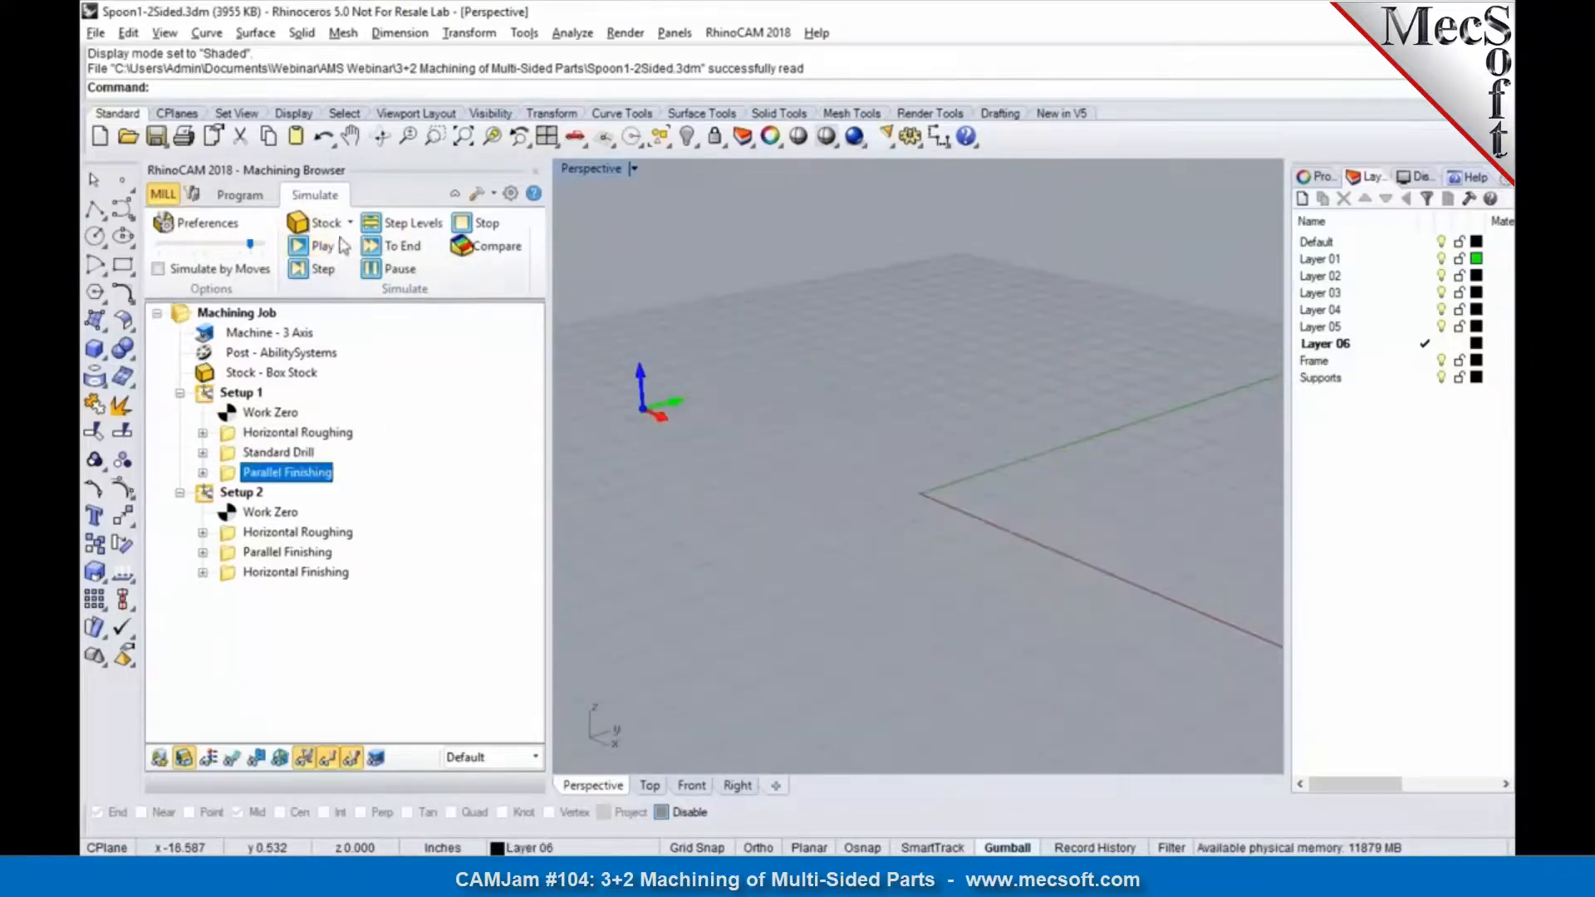
{"action": "left_click", "coordinate": [322, 246]}
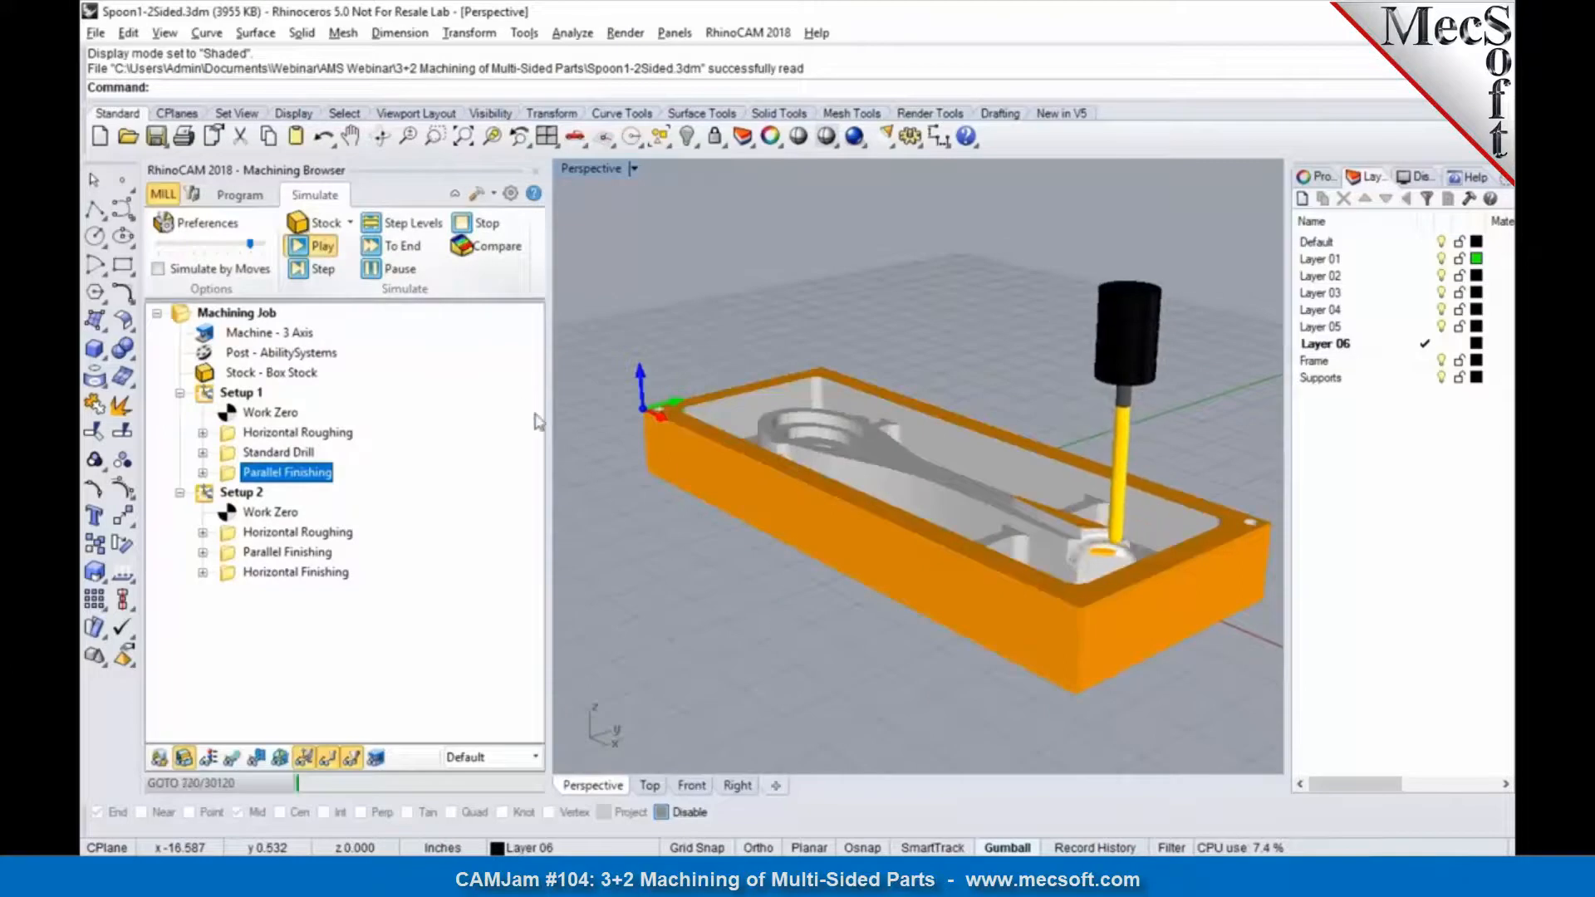
{"action": "right_click_drag", "start_coordinate": [633, 465], "coordinate": [716, 492]}
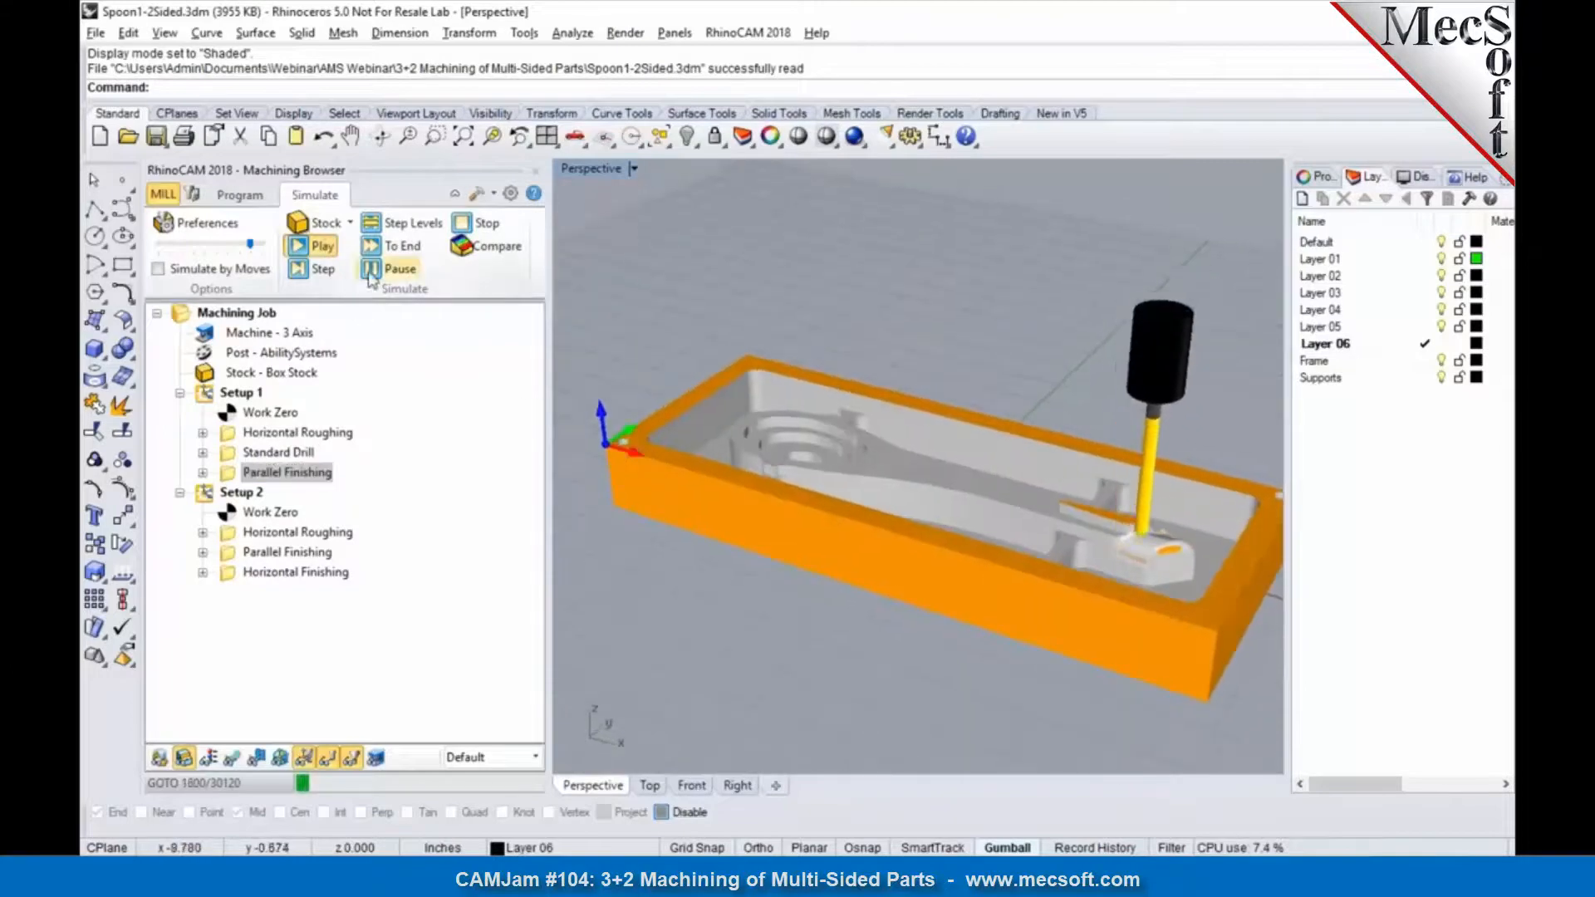
{"action": "left_click", "coordinate": [392, 246]}
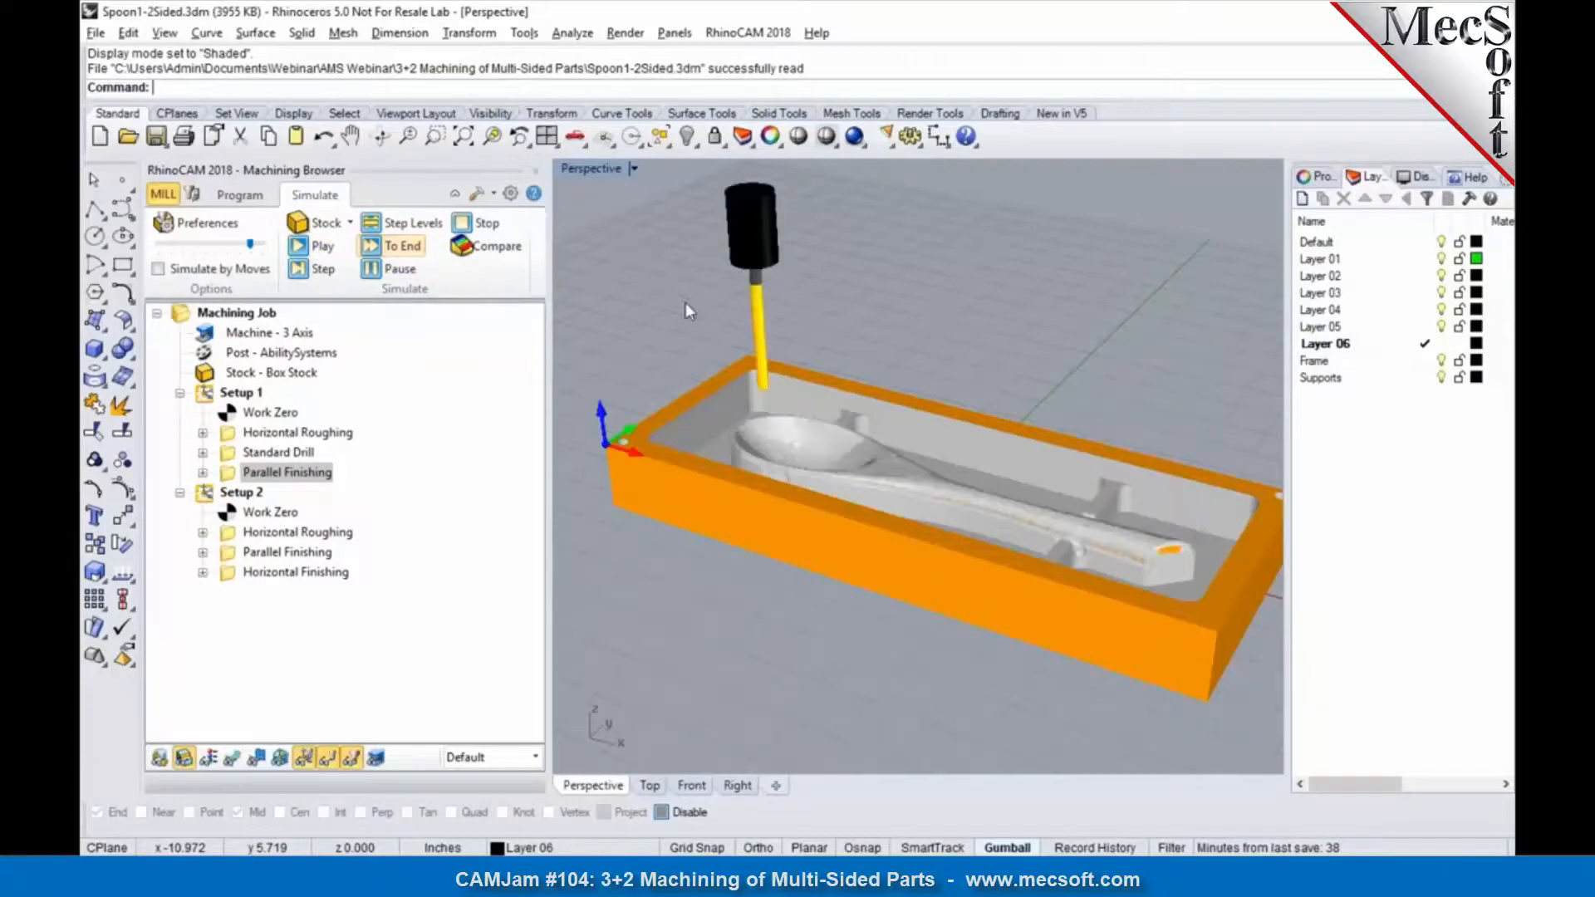
{"action": "right_click_drag", "start_coordinate": [827, 417], "coordinate": [774, 406]}
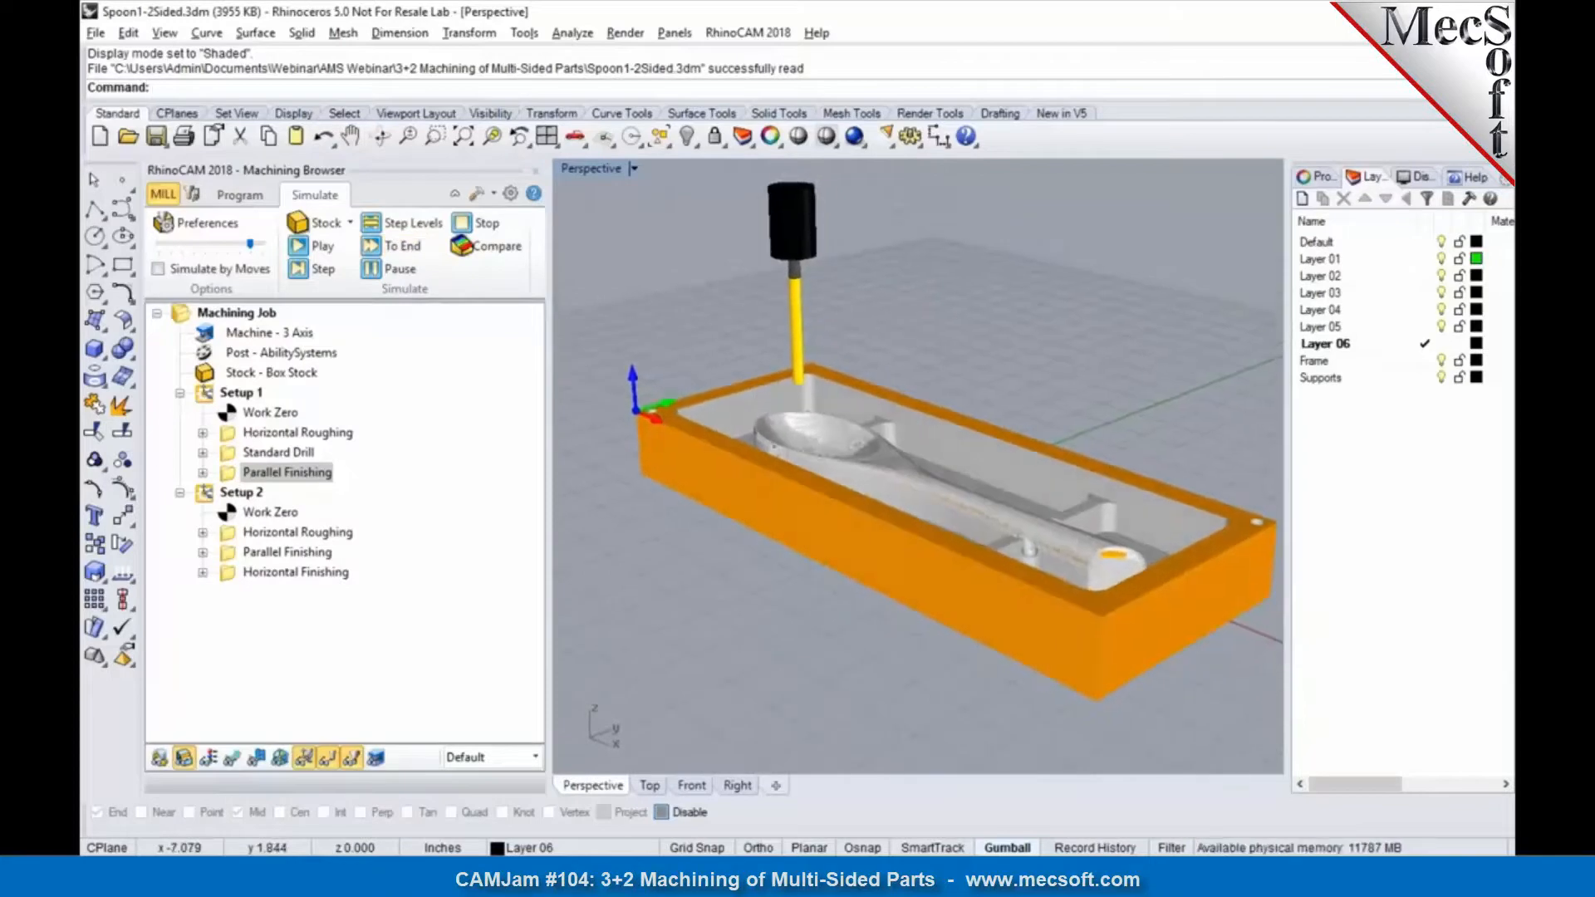
Step: Return to programming mode, view the spoon's underside, and examine the available setup types and Setup 2's orientation
{"action": "left_click", "coordinate": [258, 199]}
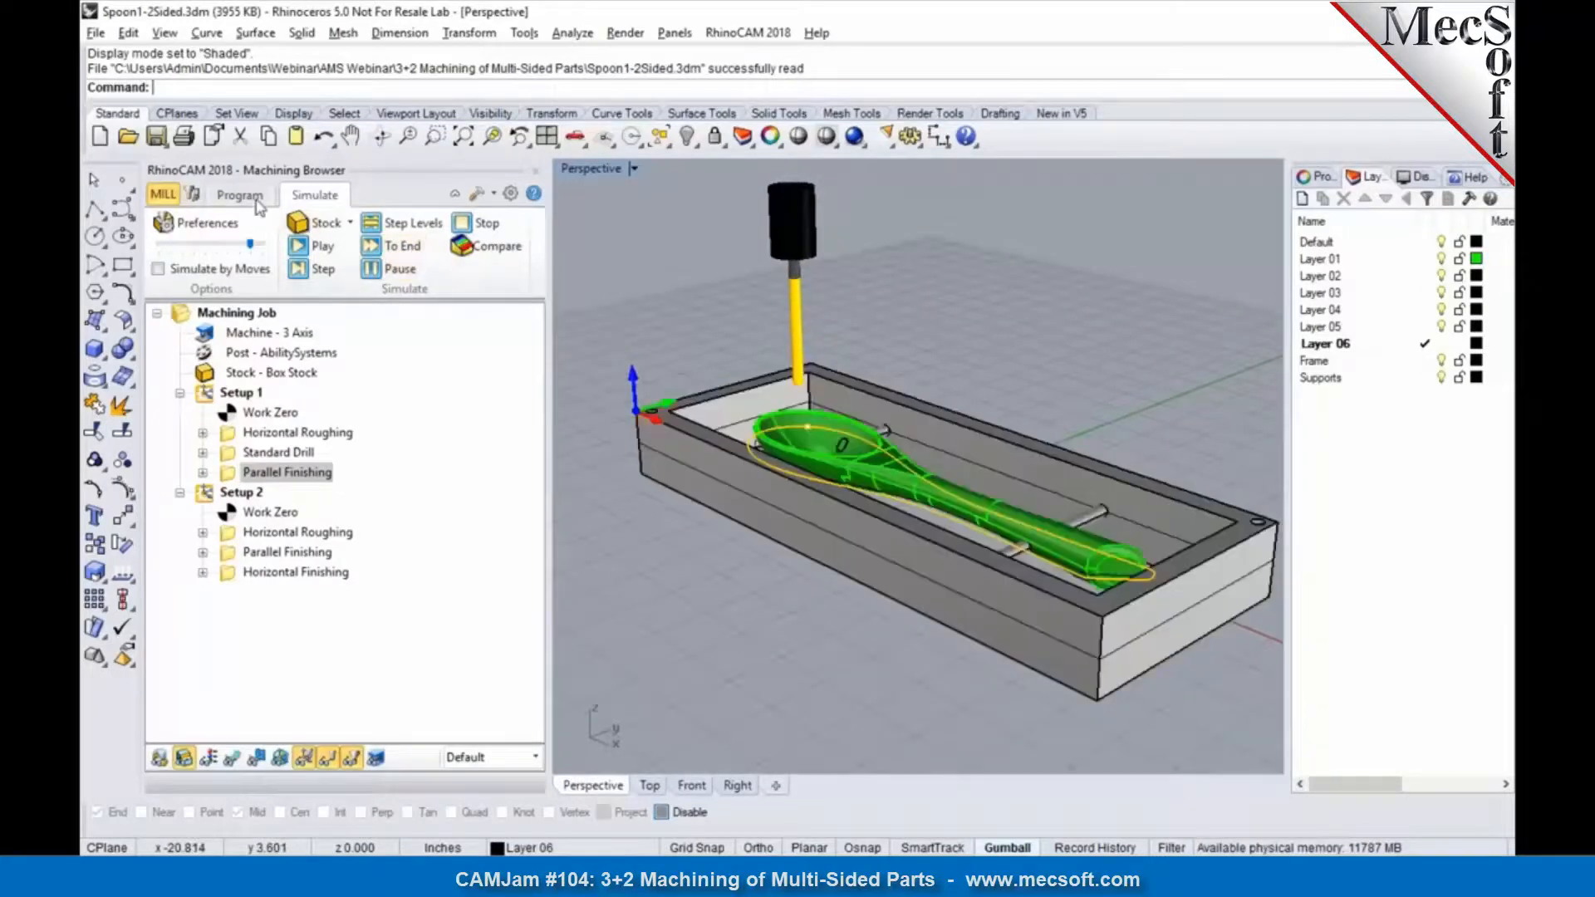
{"action": "left_click", "coordinate": [256, 203]}
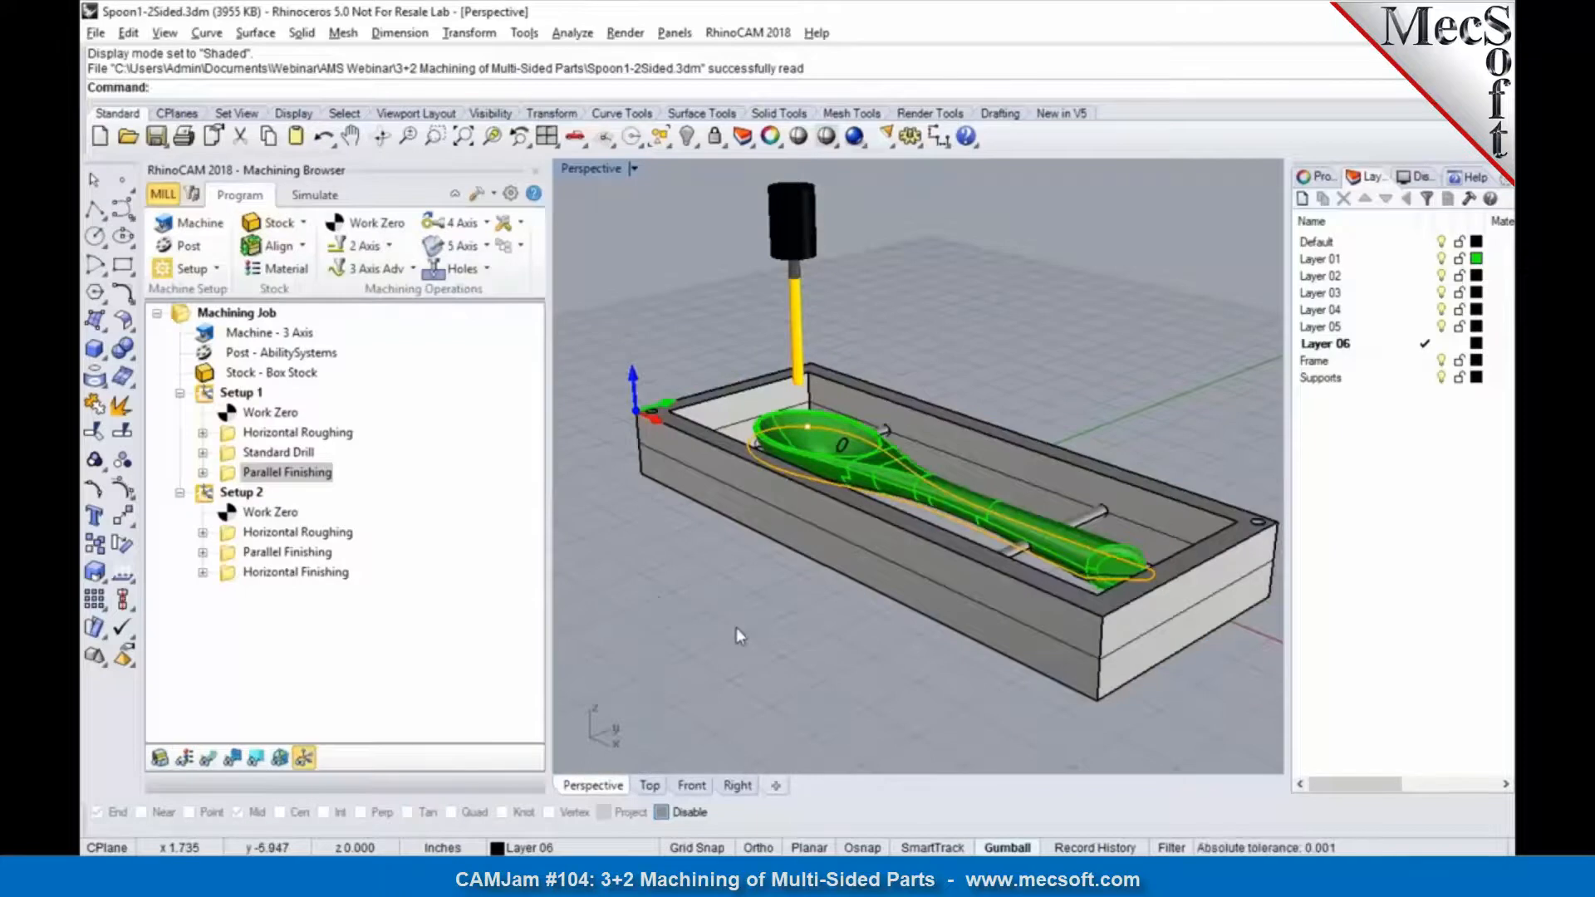
{"action": "right_click_drag", "start_coordinate": [736, 626], "coordinate": [804, 444]}
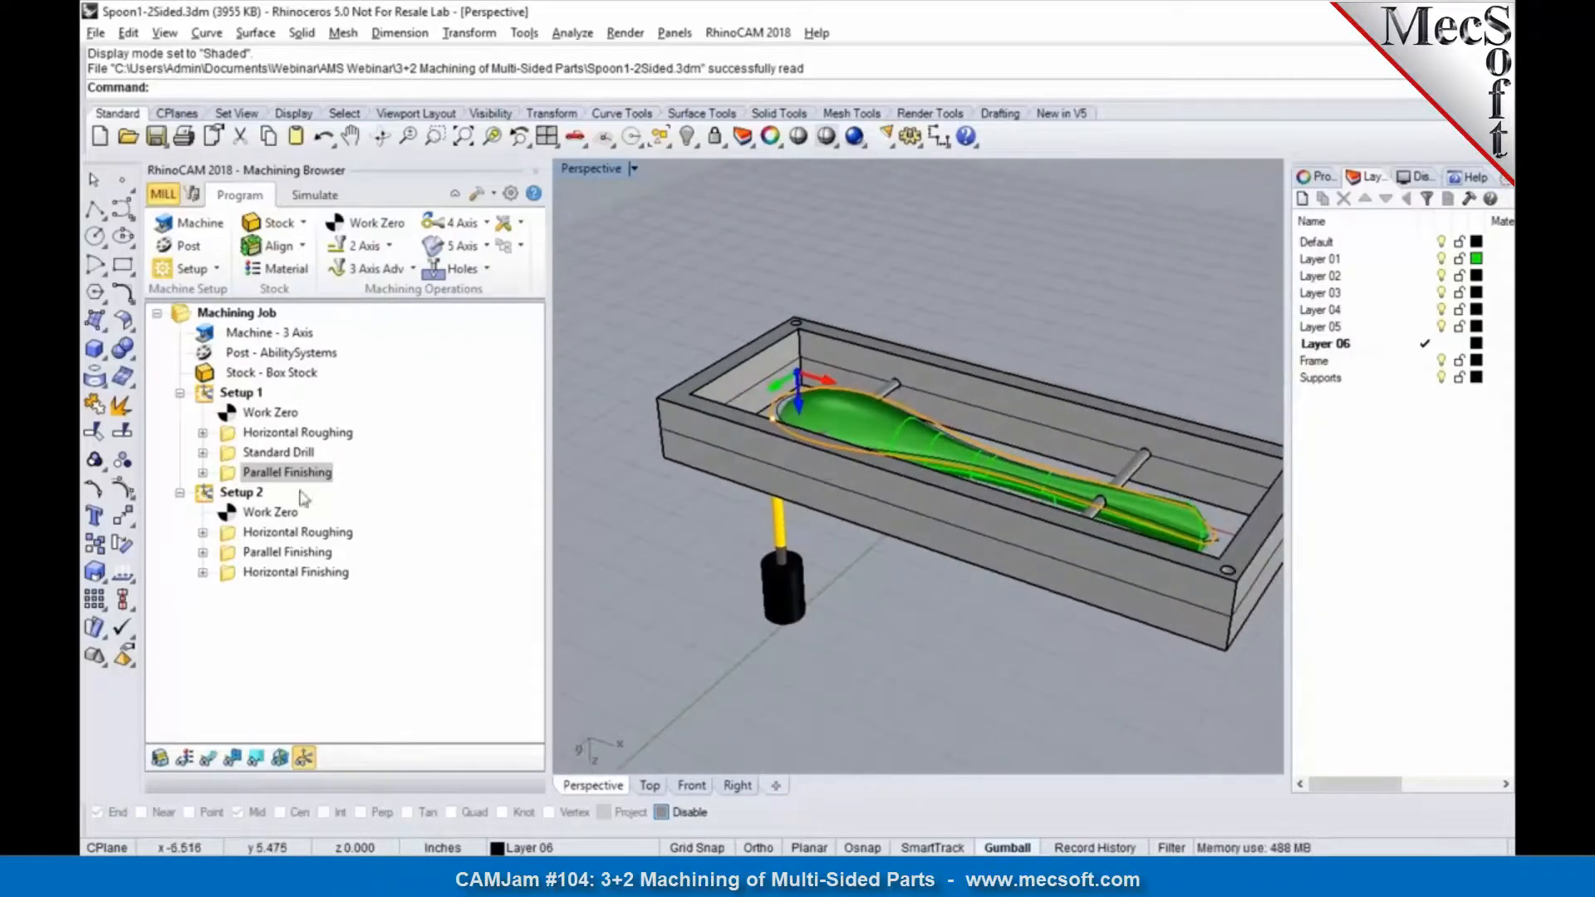
{"action": "left_click", "coordinate": [217, 269]}
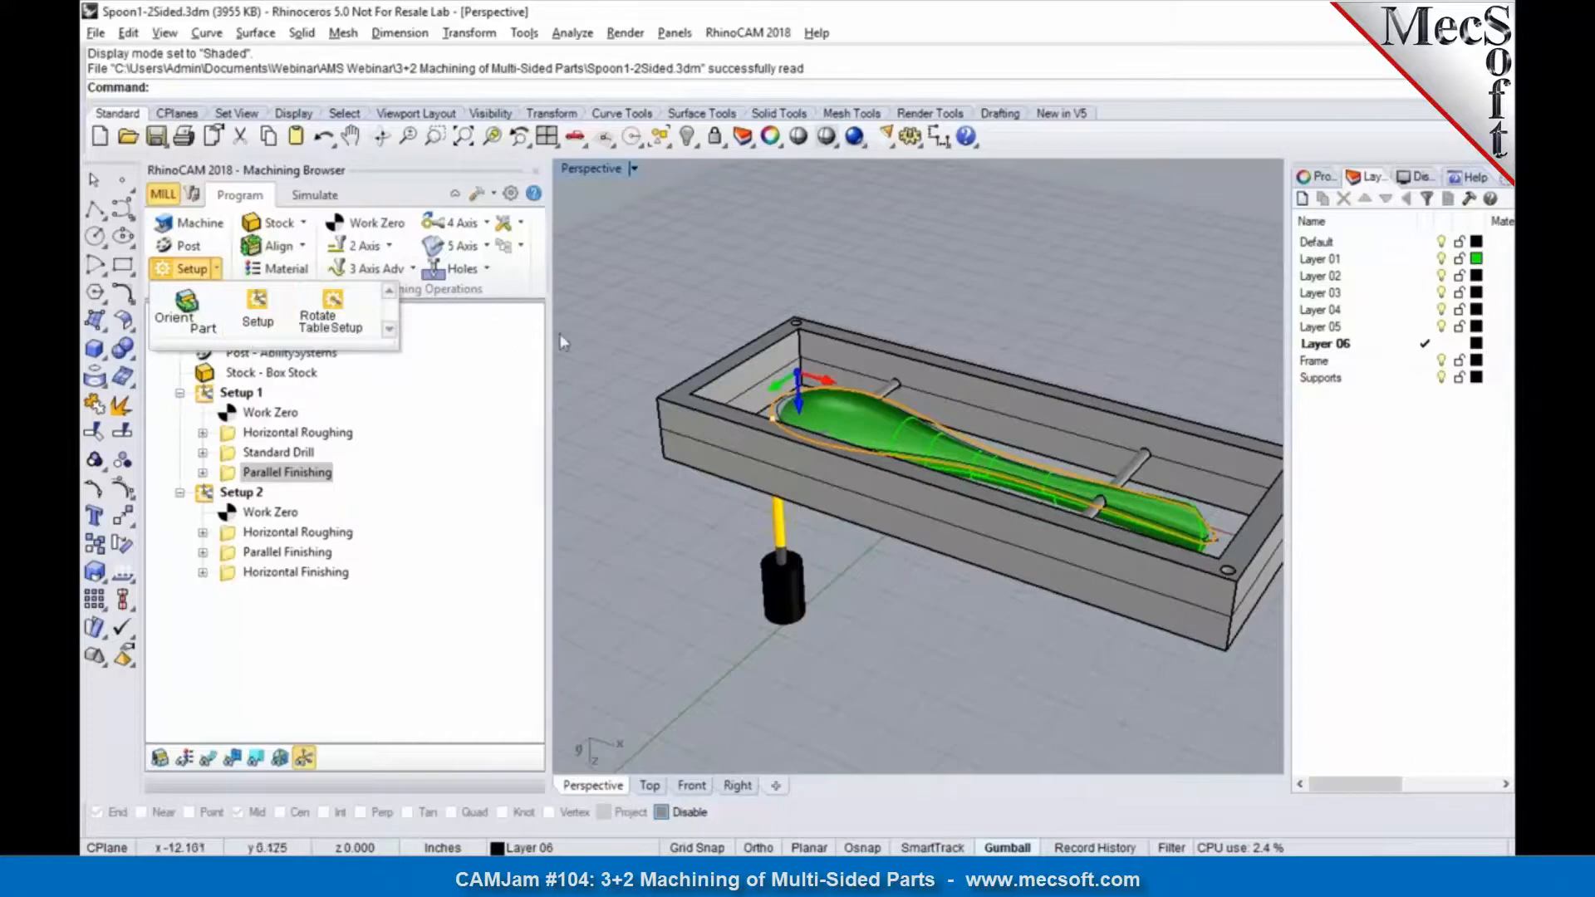
{"action": "left_click", "coordinate": [239, 492]}
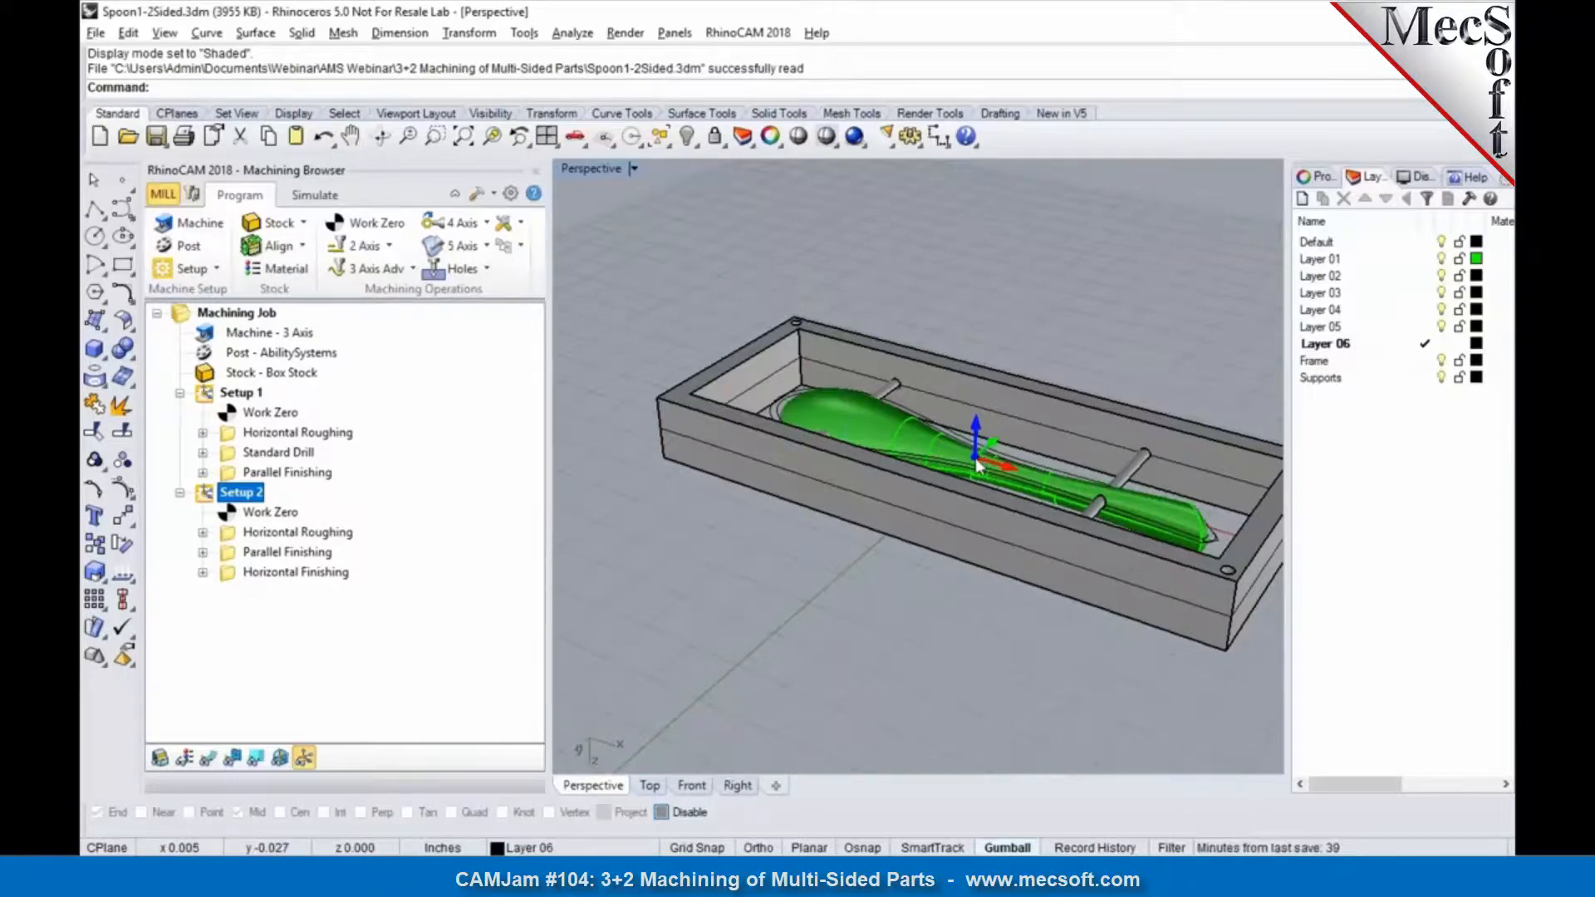
Step: Compare the Work Zero locations of Setup 1 and Setup 2 on opposite faces of the frame
{"action": "left_click", "coordinate": [278, 516]}
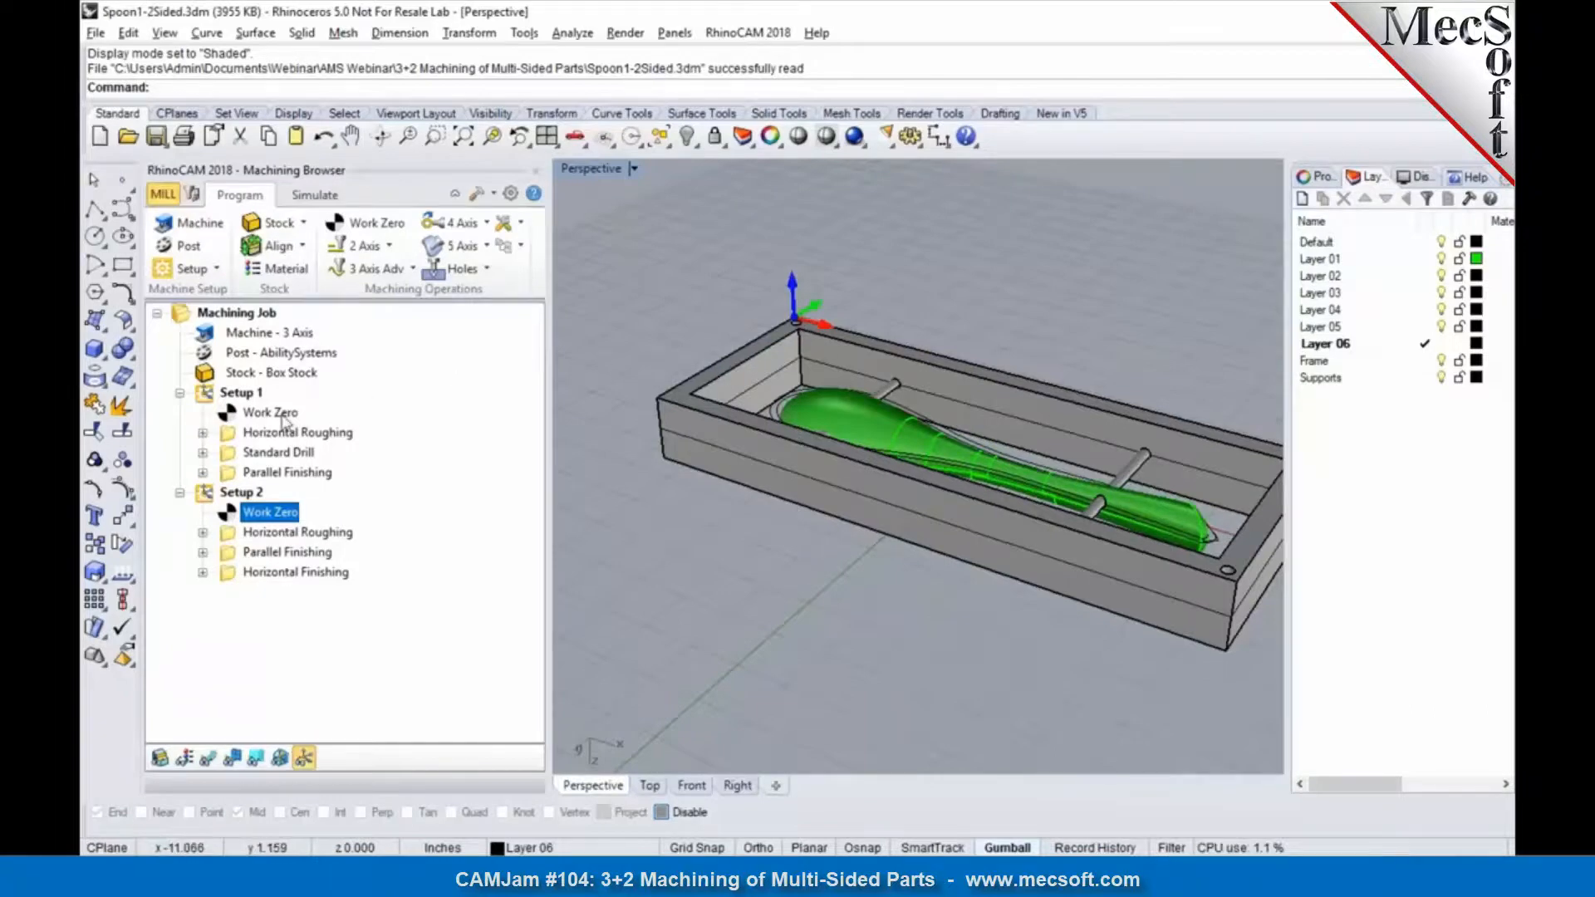
{"action": "left_click", "coordinate": [285, 418]}
{"action": "right_click_drag", "start_coordinate": [851, 404], "coordinate": [680, 451]}
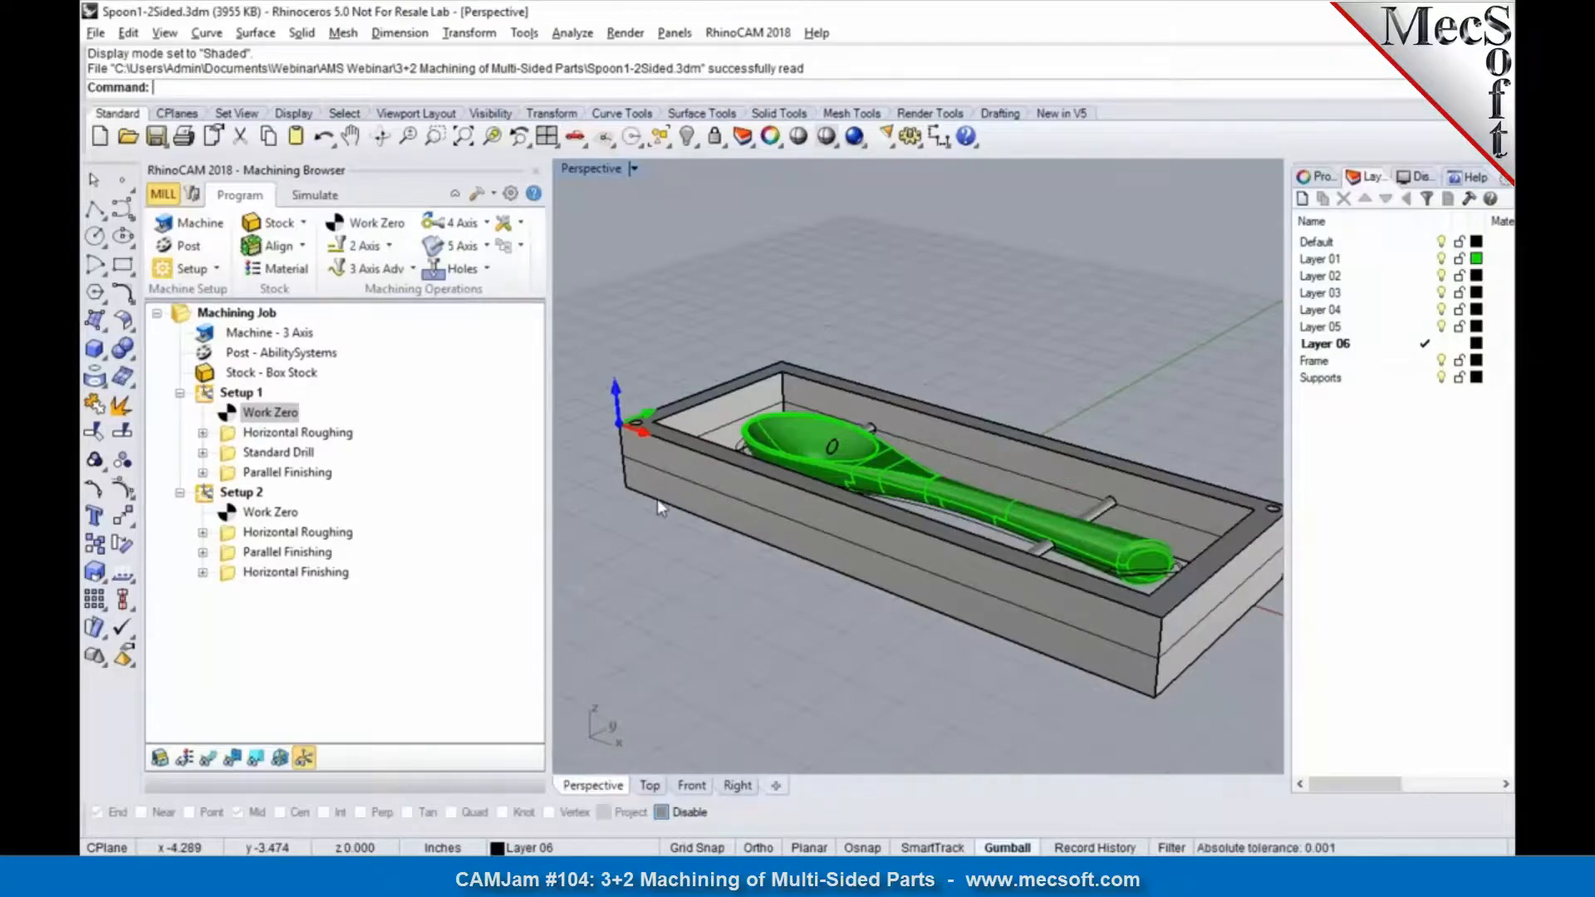
{"action": "left_click", "coordinate": [259, 520]}
{"action": "right_click_drag", "start_coordinate": [701, 578], "coordinate": [792, 271]}
Step: Show the toolpaths and examine Setup 2's Horizontal Roughing and Horizontal Finishing on the spoon's underside
{"action": "left_click", "coordinate": [315, 535]}
{"action": "left_click", "coordinate": [208, 758]}
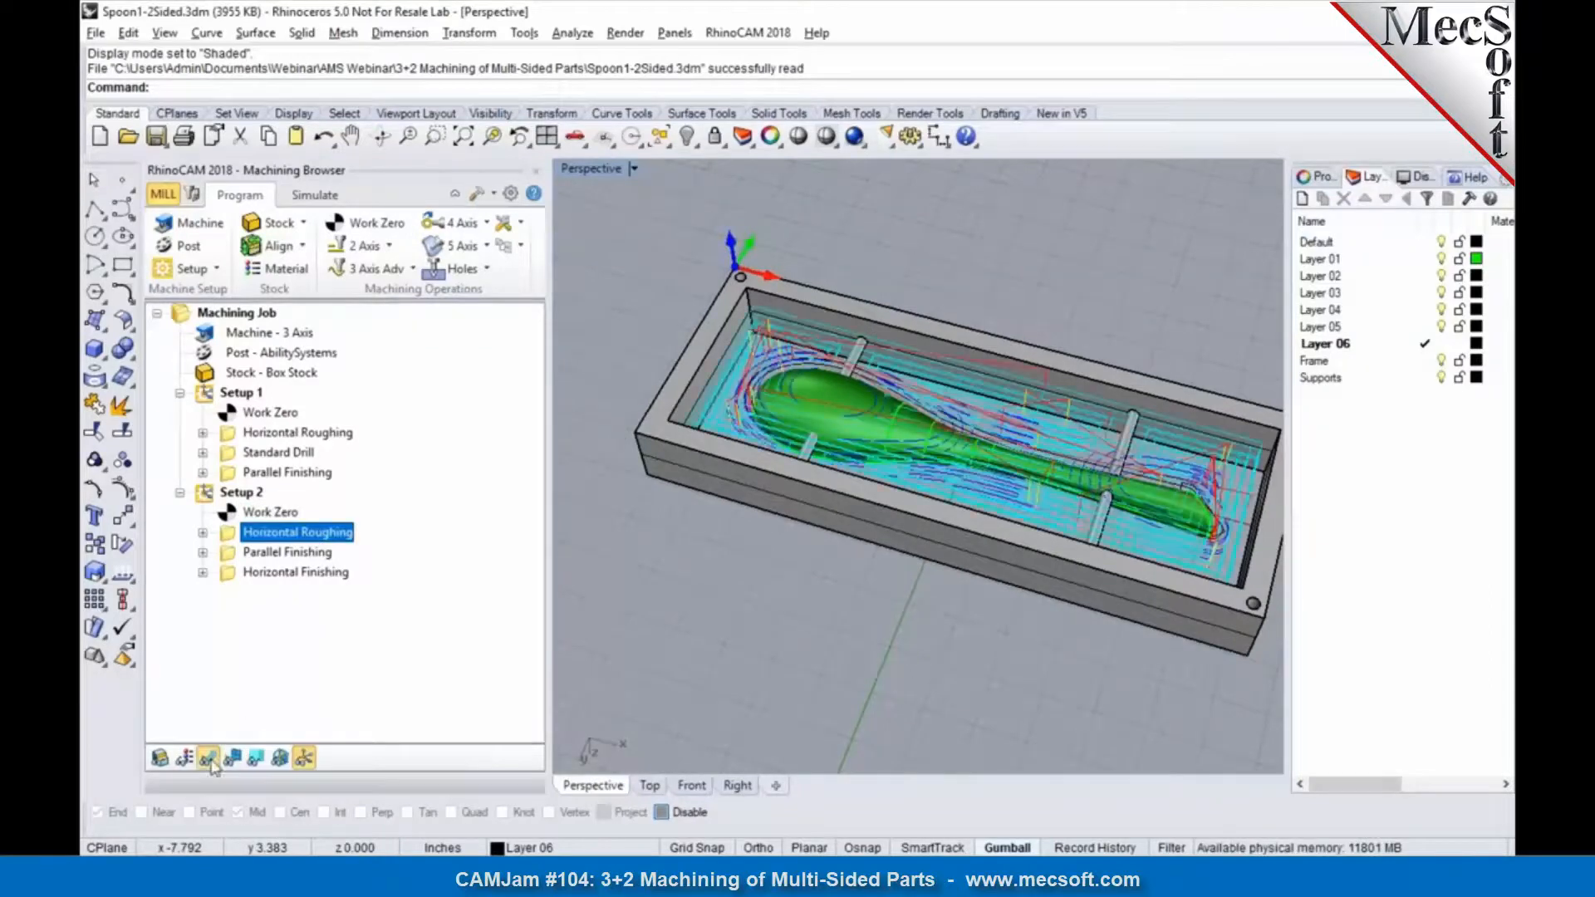
{"action": "left_click", "coordinate": [293, 575]}
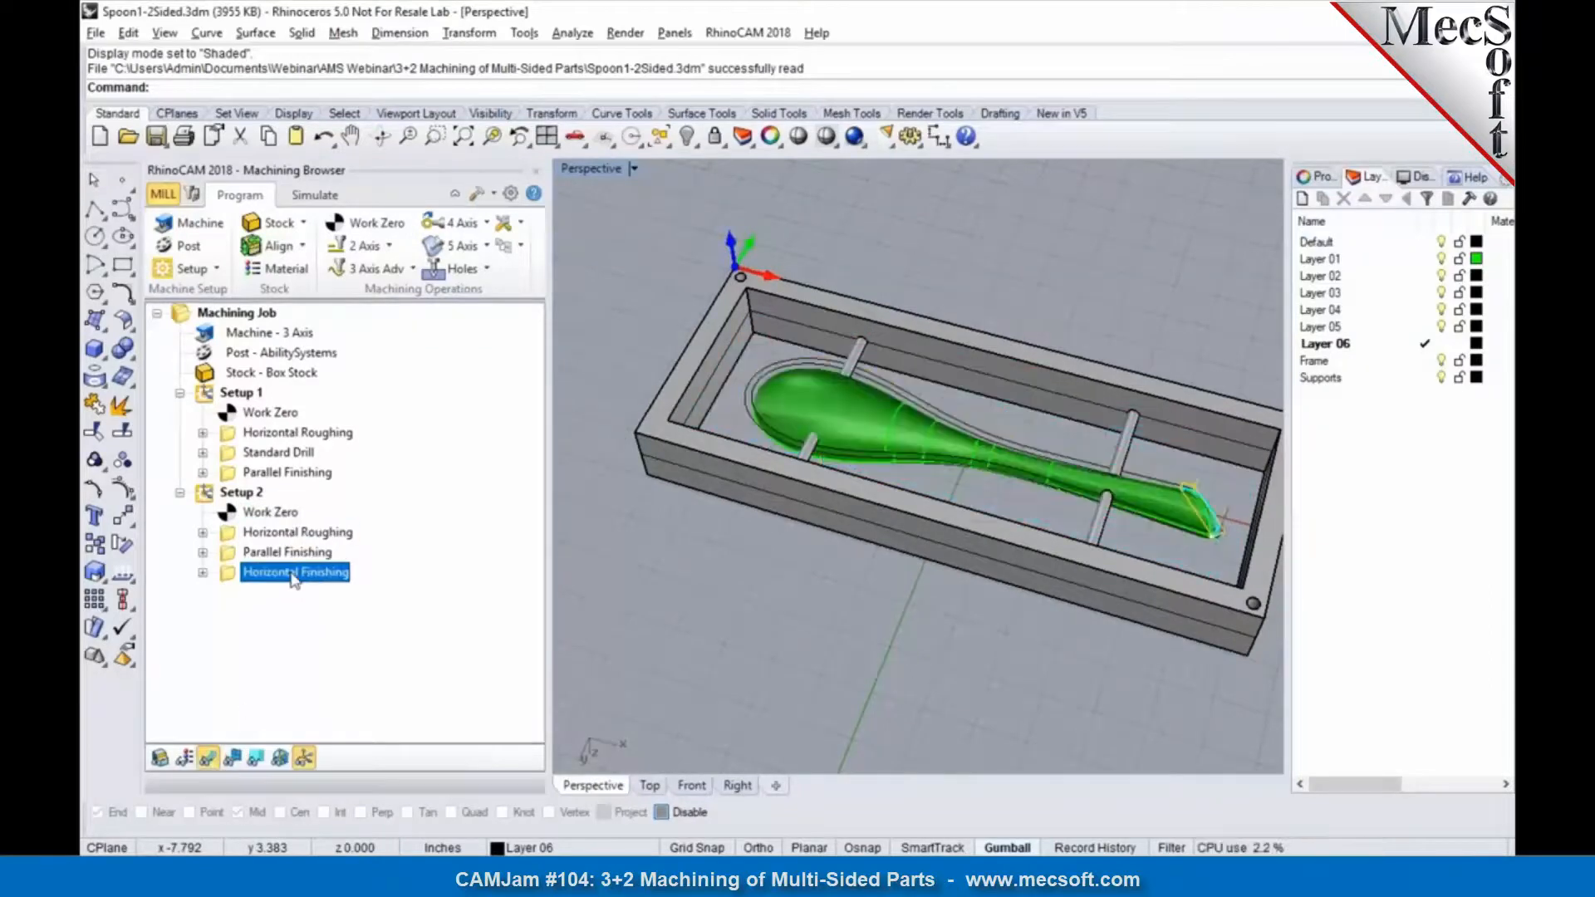
Step: Simulate Setup 2's Horizontal Roughing and Parallel Finishing through to the end
{"action": "left_click", "coordinate": [295, 534]}
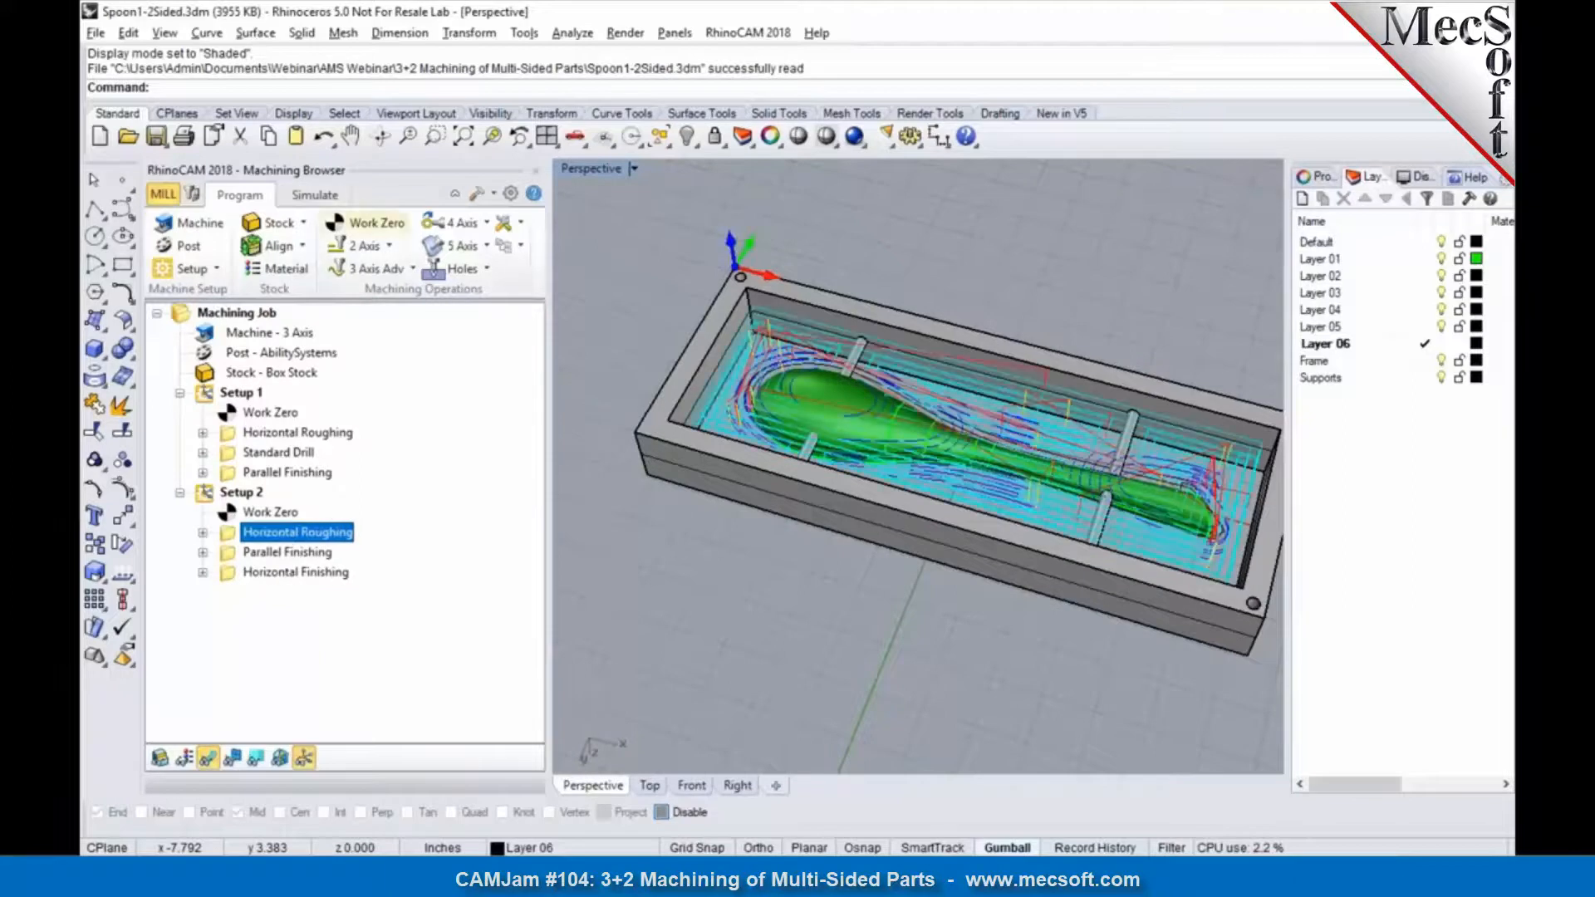
{"action": "left_click", "coordinate": [322, 196]}
{"action": "left_click", "coordinate": [370, 245]}
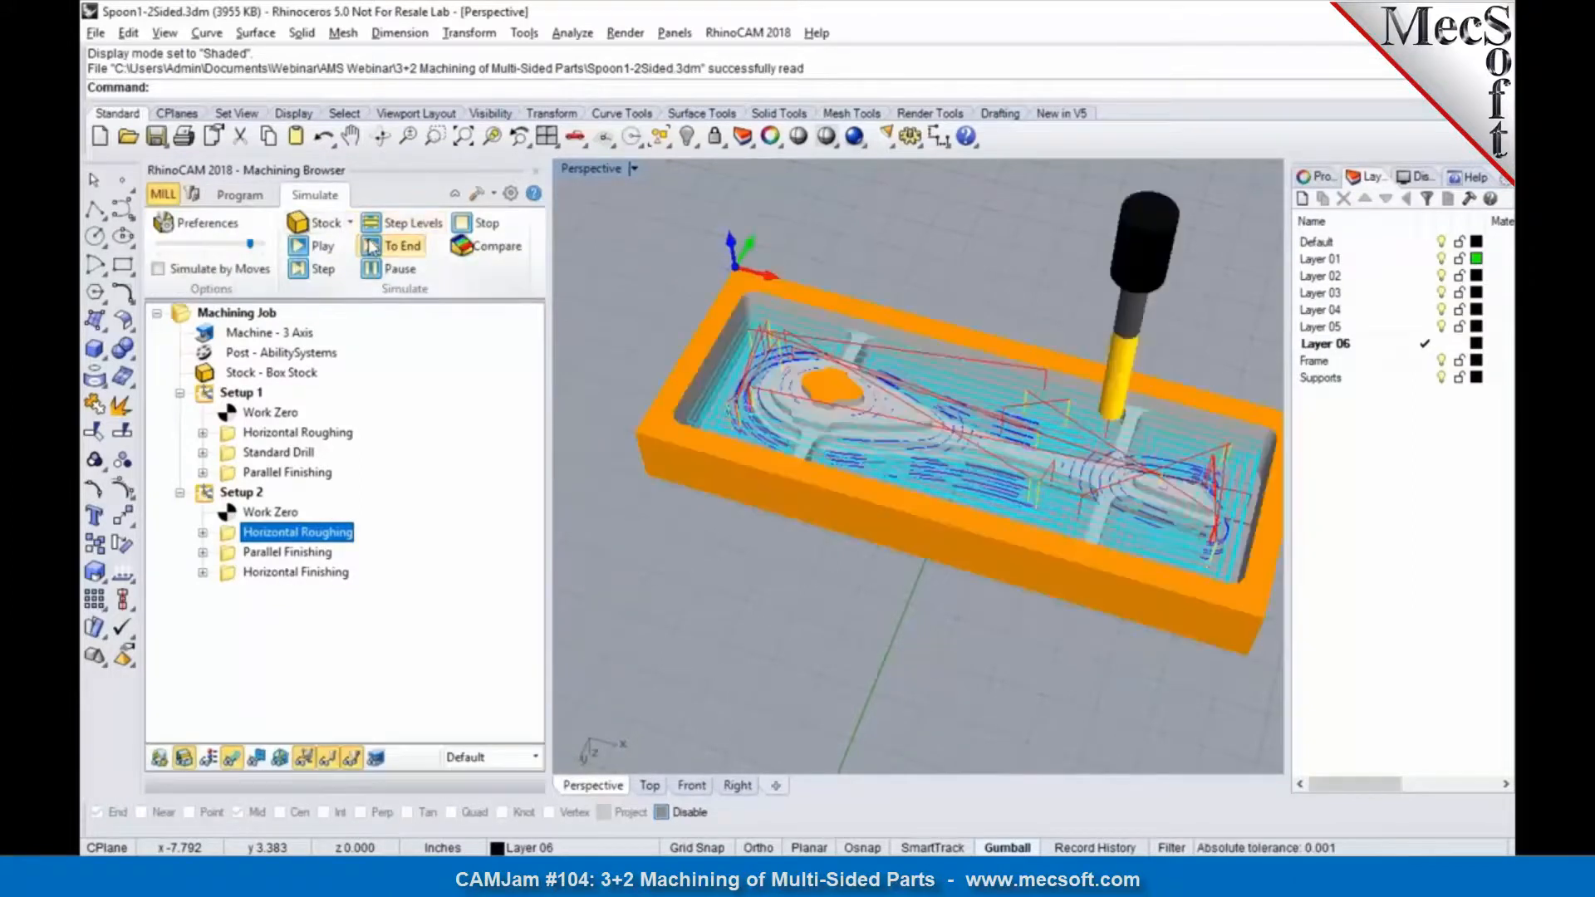
{"action": "left_click", "coordinate": [287, 554]}
{"action": "left_click", "coordinate": [371, 247]}
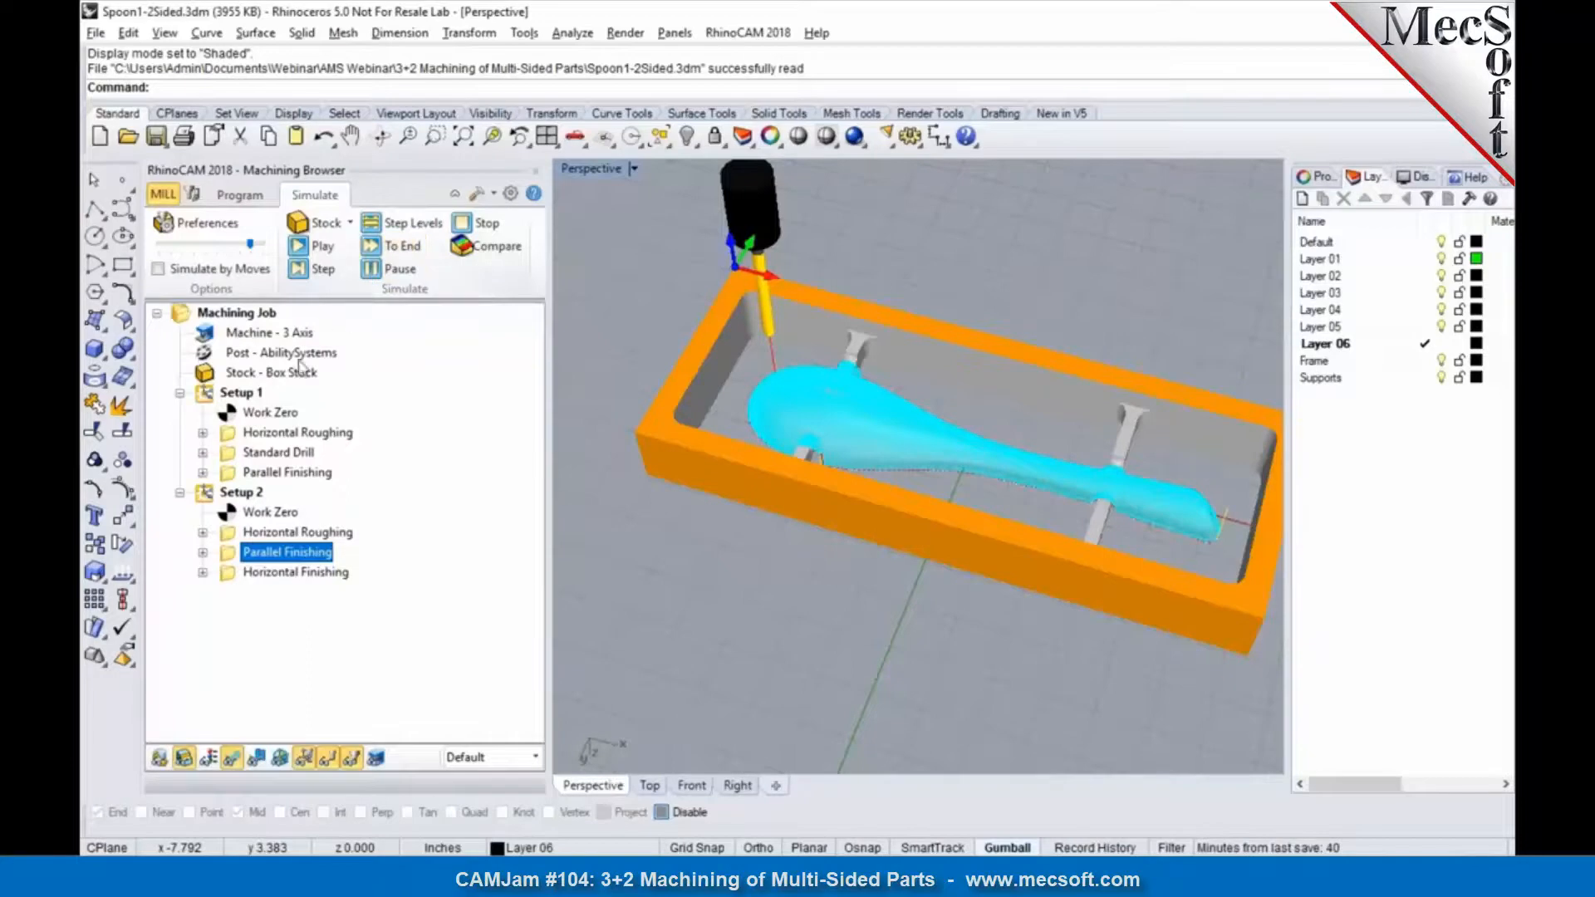
Step: Hide the toolpath and inspect the stock after Setup 2's Parallel Finishing, including the supports and the handle's end
{"action": "left_click", "coordinate": [229, 766]}
{"action": "right_click_drag", "start_coordinate": [696, 448], "coordinate": [865, 417]}
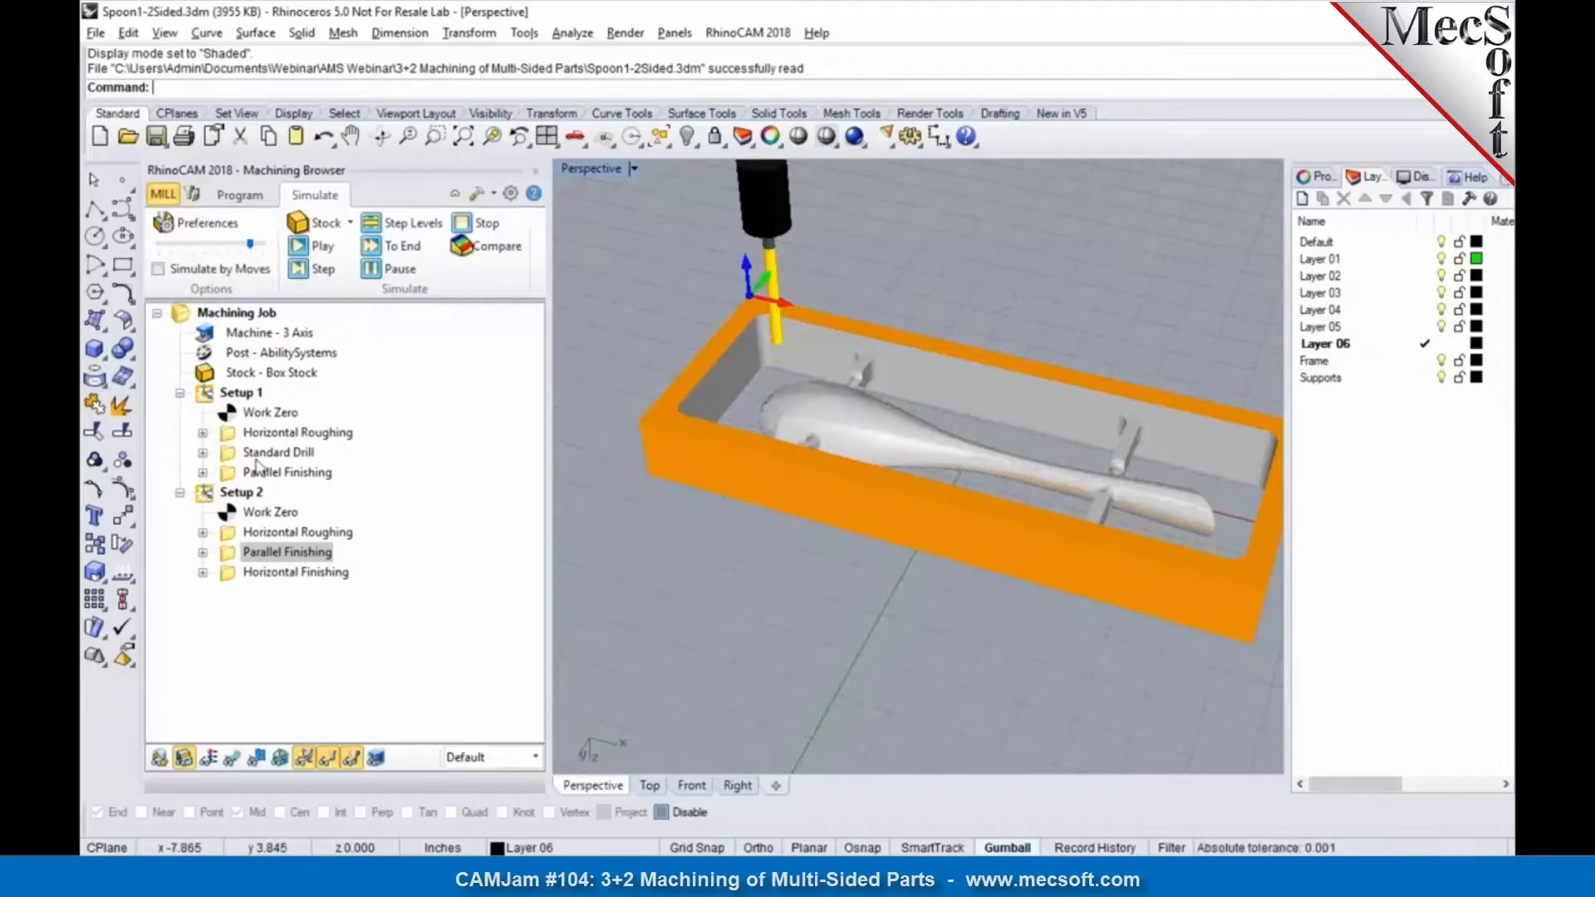
{"action": "left_click", "coordinate": [298, 474]}
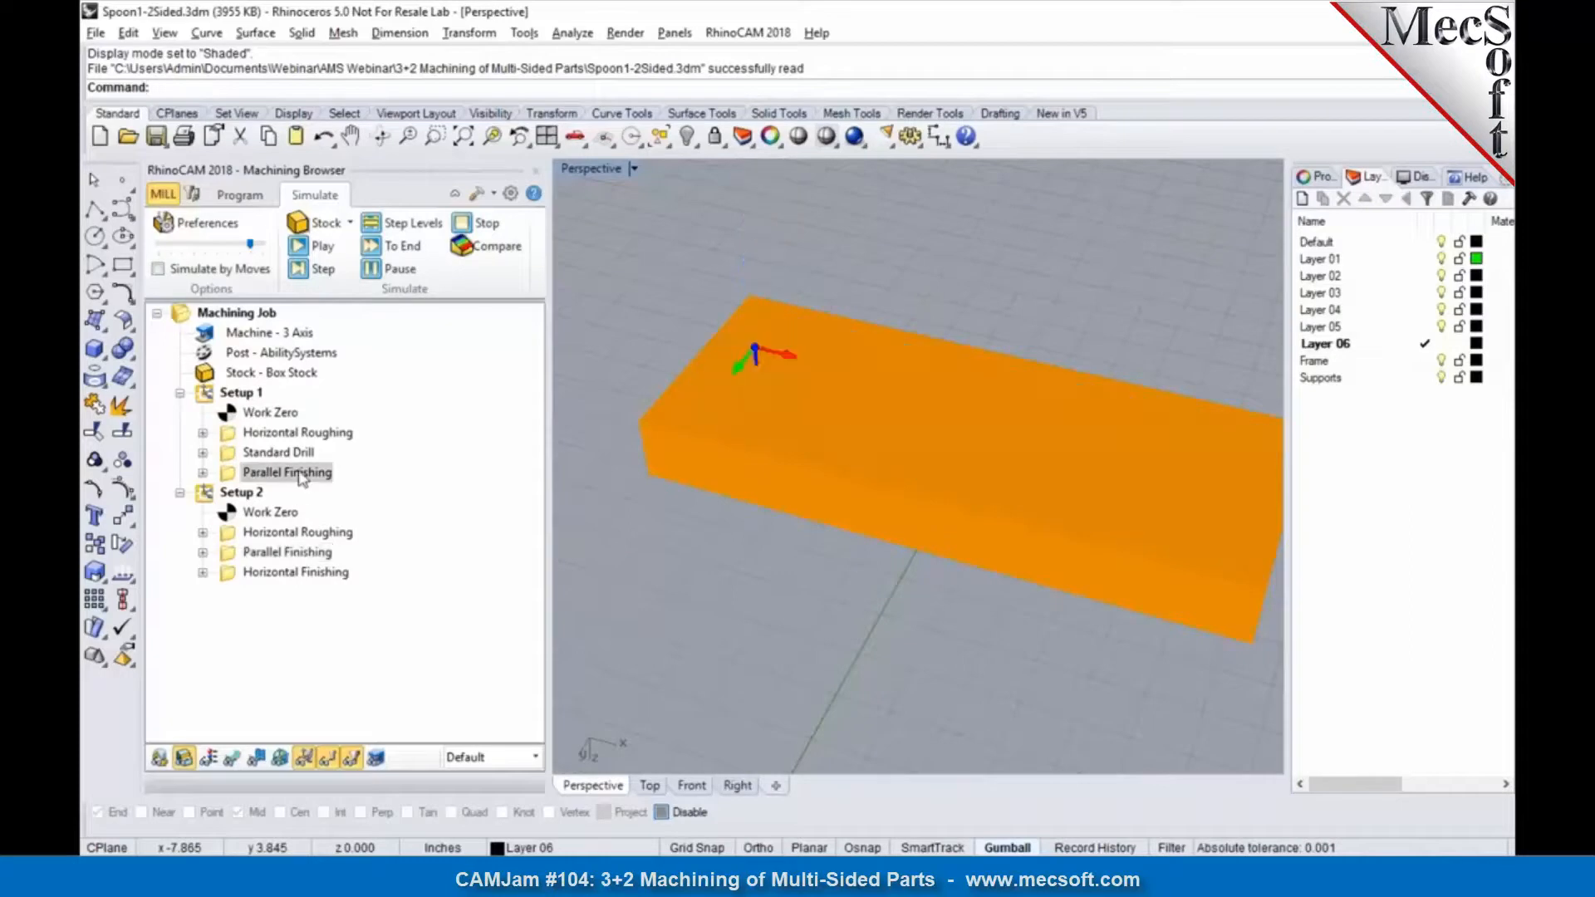
{"action": "left_click", "coordinate": [299, 554]}
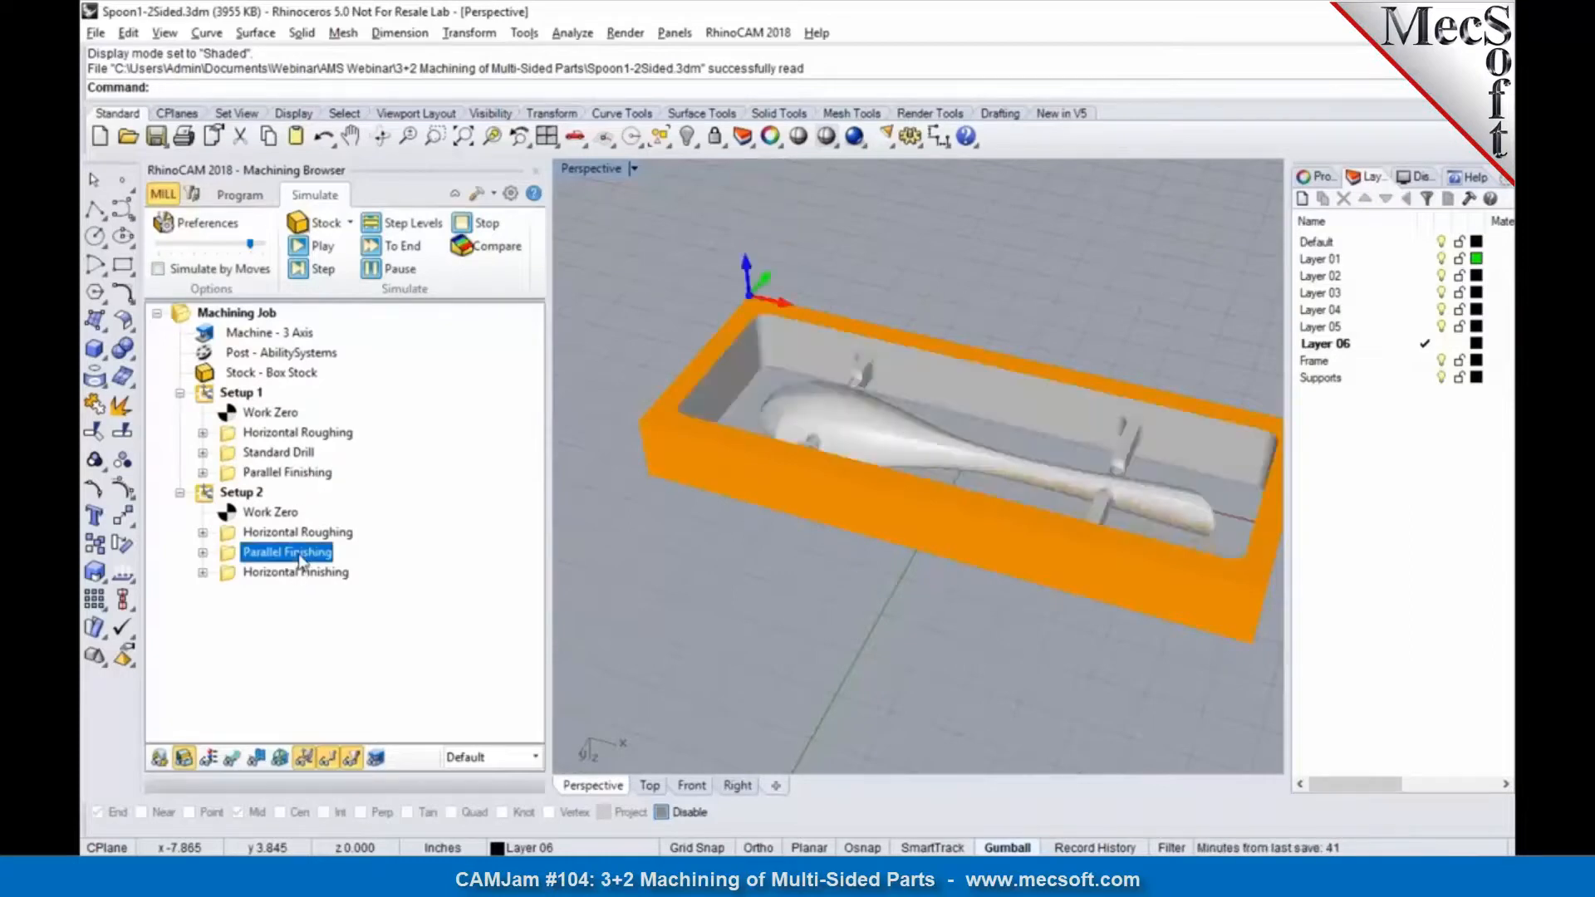
{"action": "right_click_drag", "start_coordinate": [602, 568], "coordinate": [982, 494]}
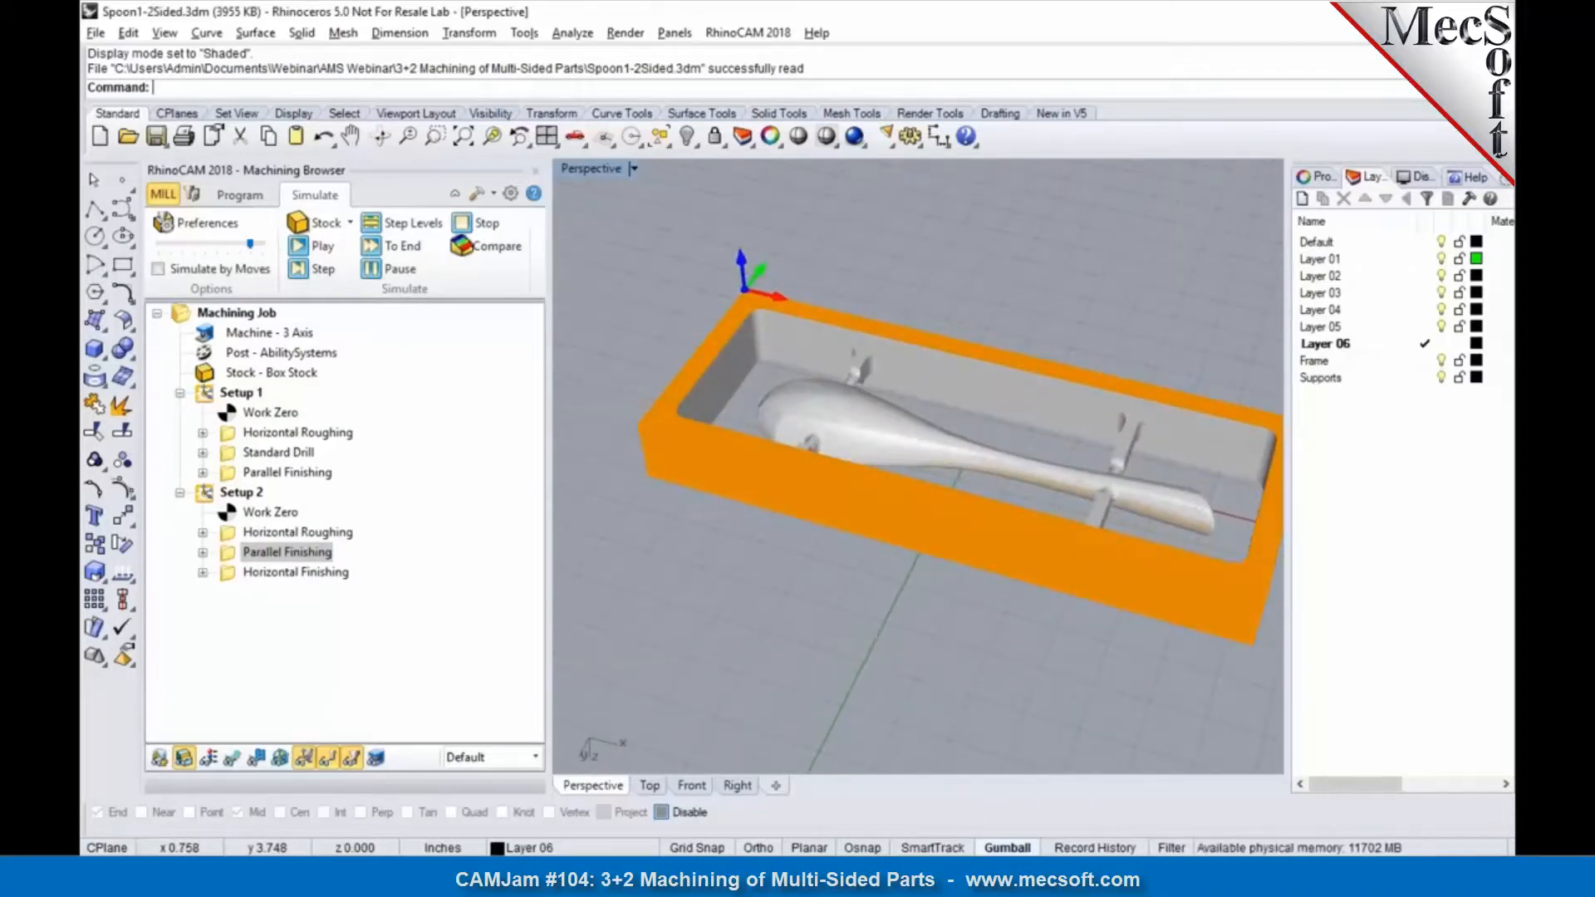
{"action": "right_click_drag", "start_coordinate": [1078, 545], "coordinate": [1189, 553]}
{"action": "scroll", "coordinate": [1152, 655], "scroll_direction": "up", "scroll_amount": 8}
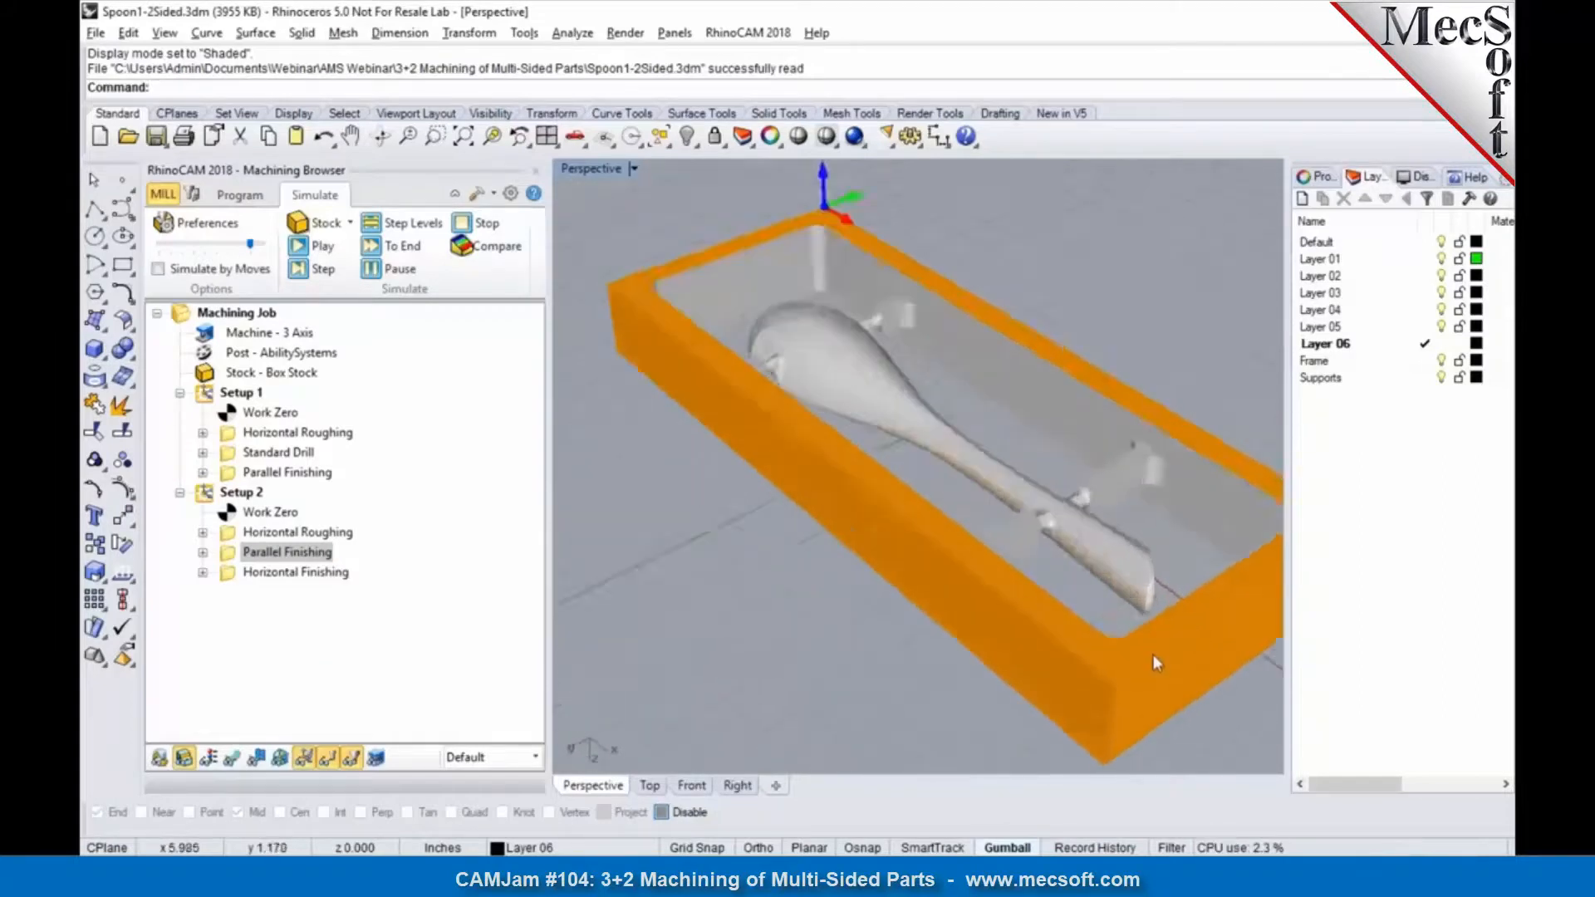
{"action": "mouse_move", "coordinate": [1078, 559]}
{"action": "right_mouse_down"}
{"action": "mouse_move", "coordinate": [1128, 532]}
{"action": "mouse_move", "coordinate": [1079, 539]}
{"action": "right_mouse_up"}
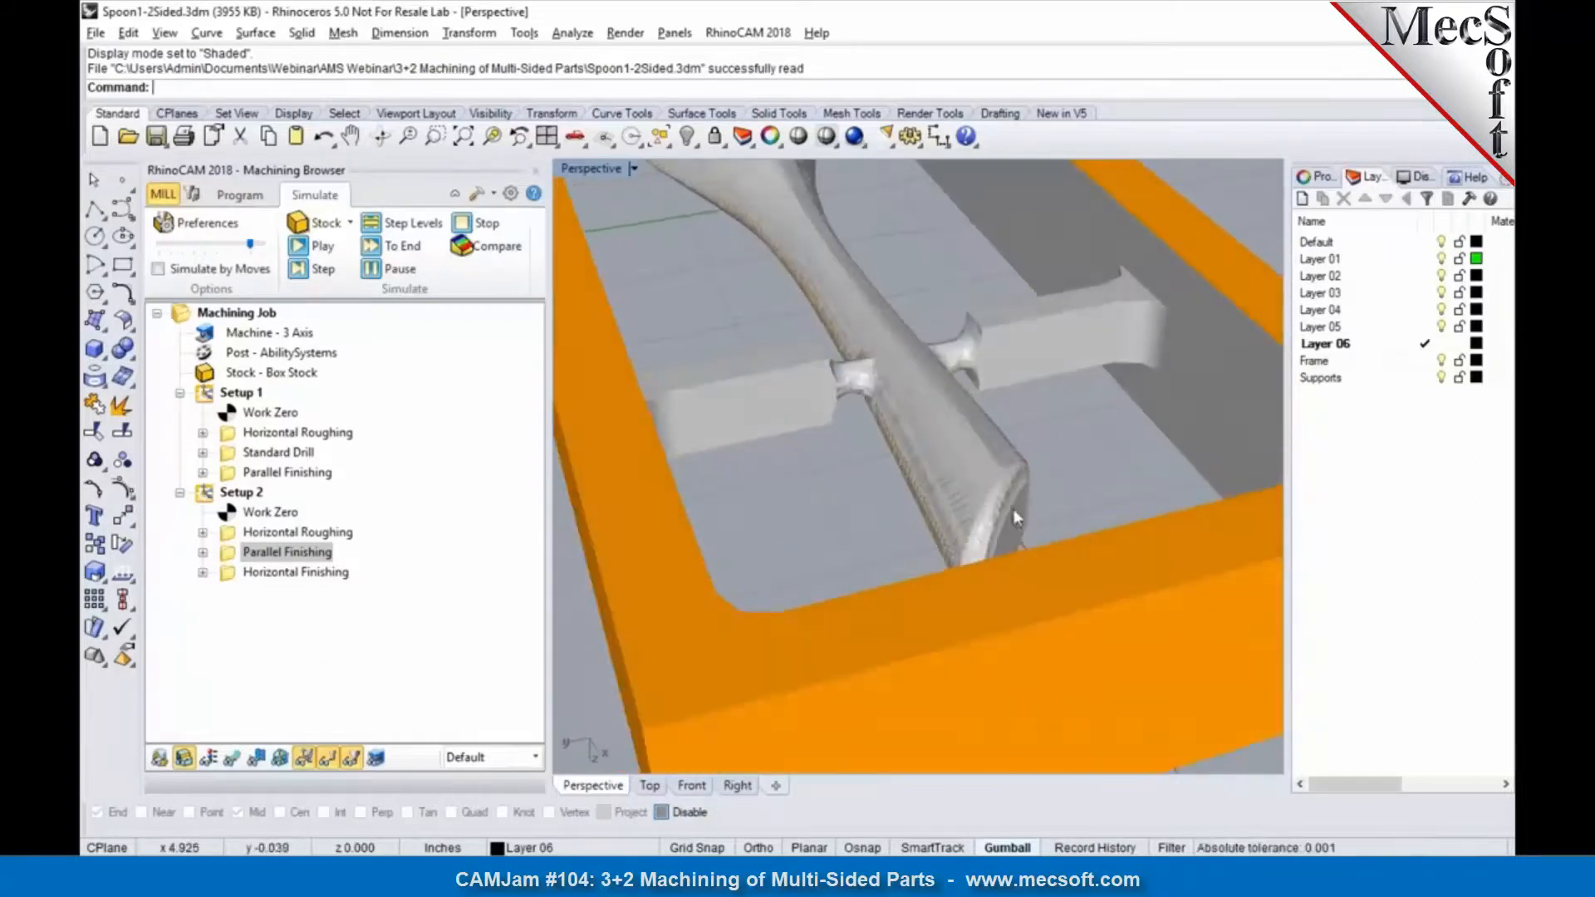
Step: Simulate Setup 2's Horizontal Finishing on the handle's end and inspect the finished spoon in its frame
{"action": "left_click", "coordinate": [334, 573]}
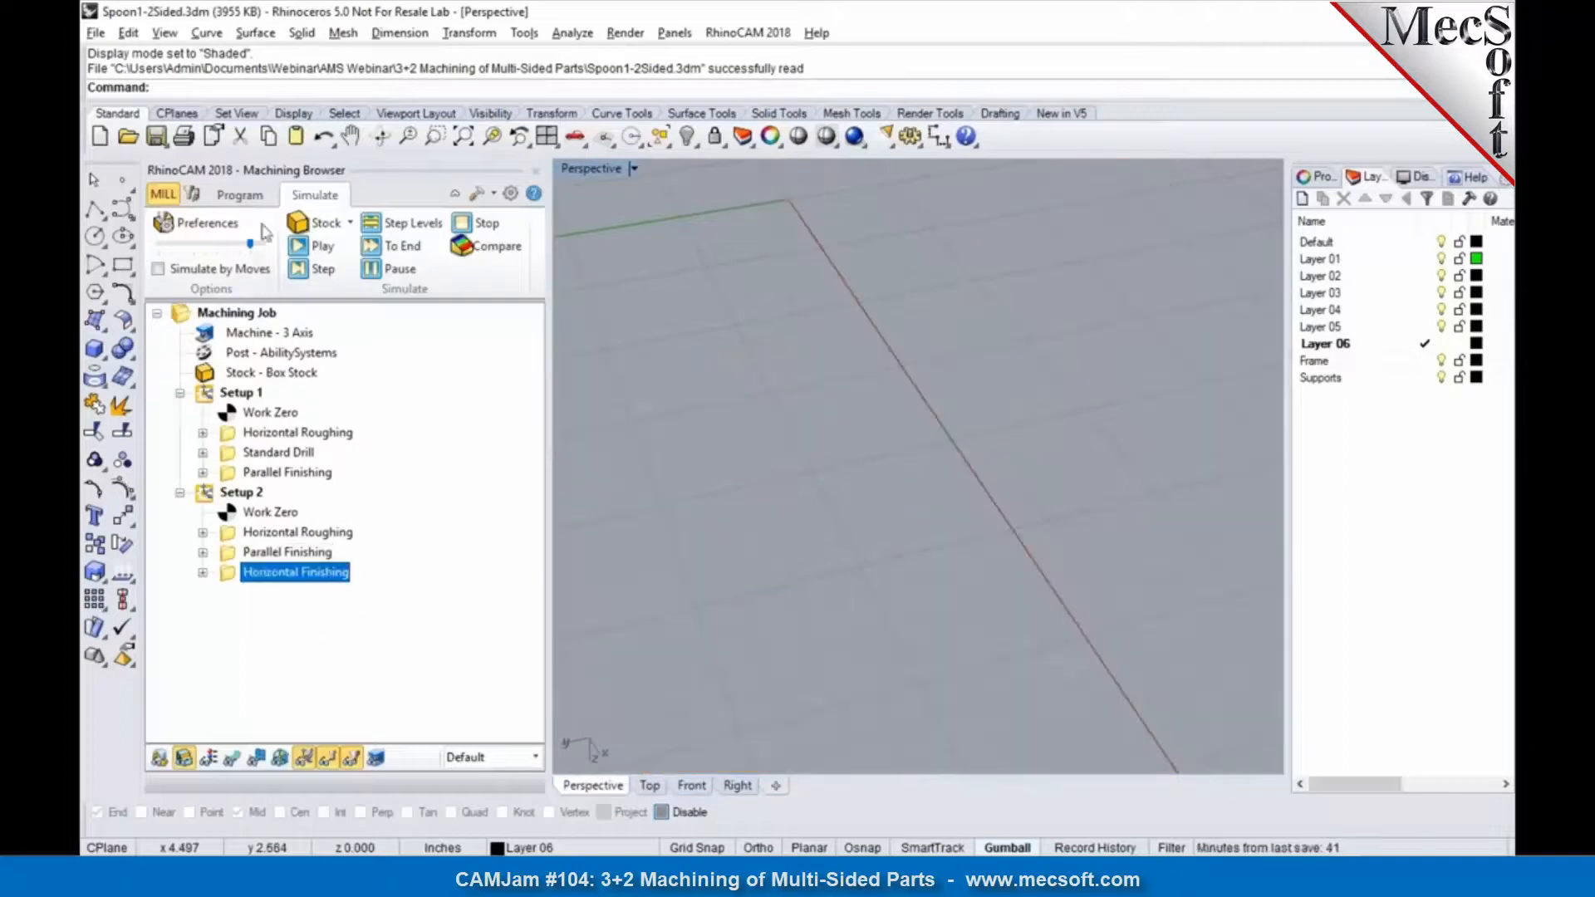
{"action": "left_click", "coordinate": [299, 247]}
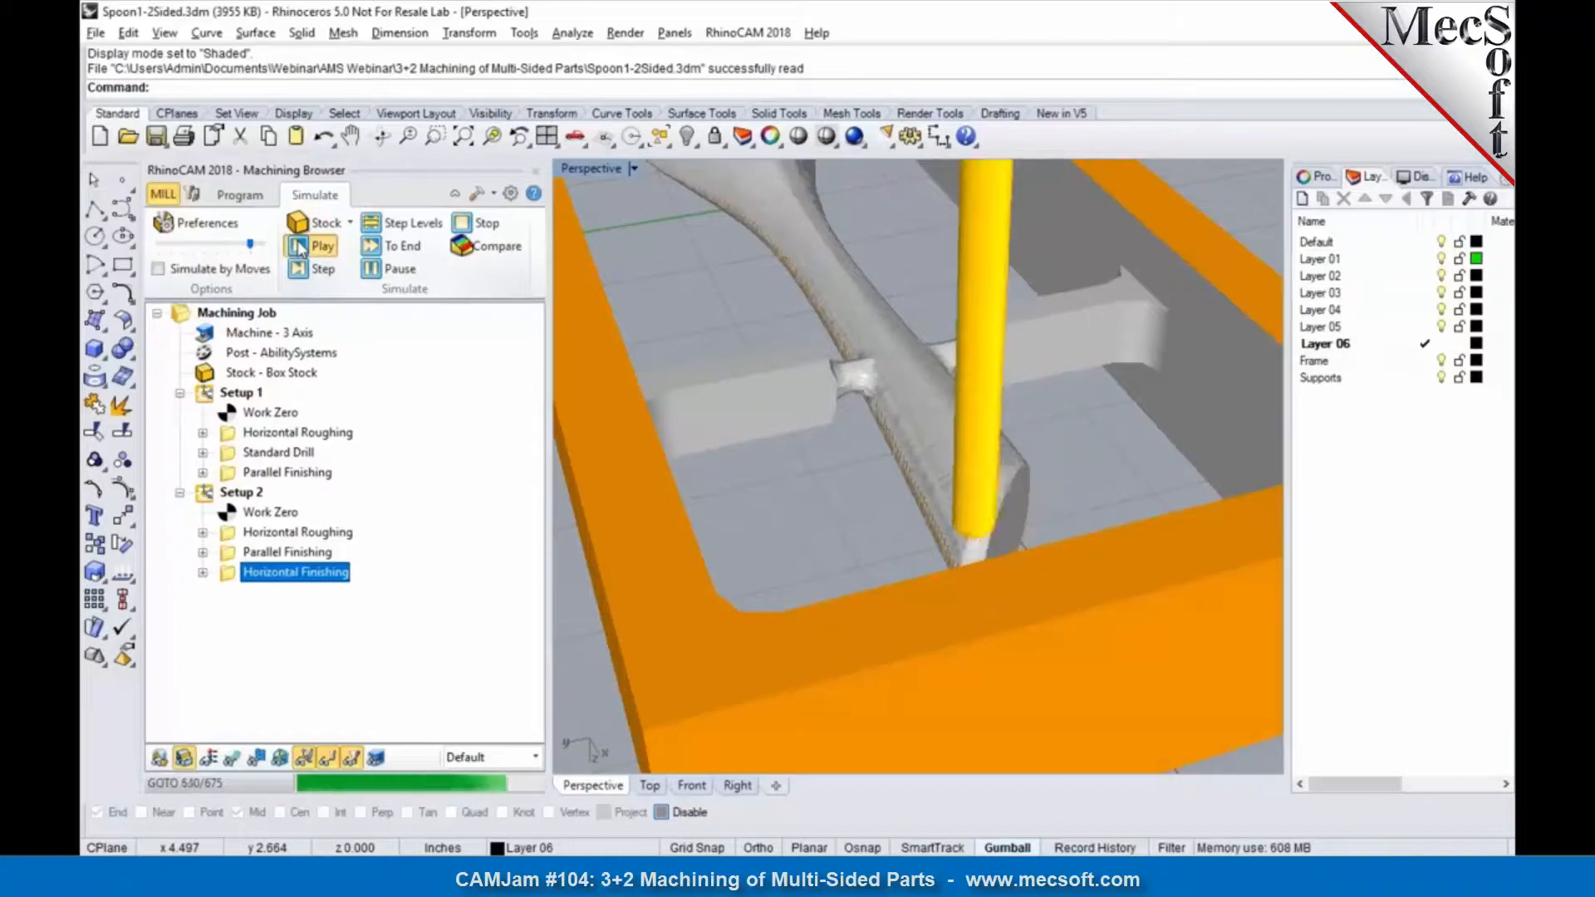
{"action": "right_click_drag", "start_coordinate": [1055, 328], "coordinate": [776, 360]}
{"action": "scroll", "coordinate": [1020, 404], "scroll_direction": "down", "scroll_amount": 10}
{"action": "right_click_drag", "start_coordinate": [1021, 403], "coordinate": [890, 299]}
{"action": "scroll", "coordinate": [804, 279], "scroll_direction": "up", "scroll_amount": 6}
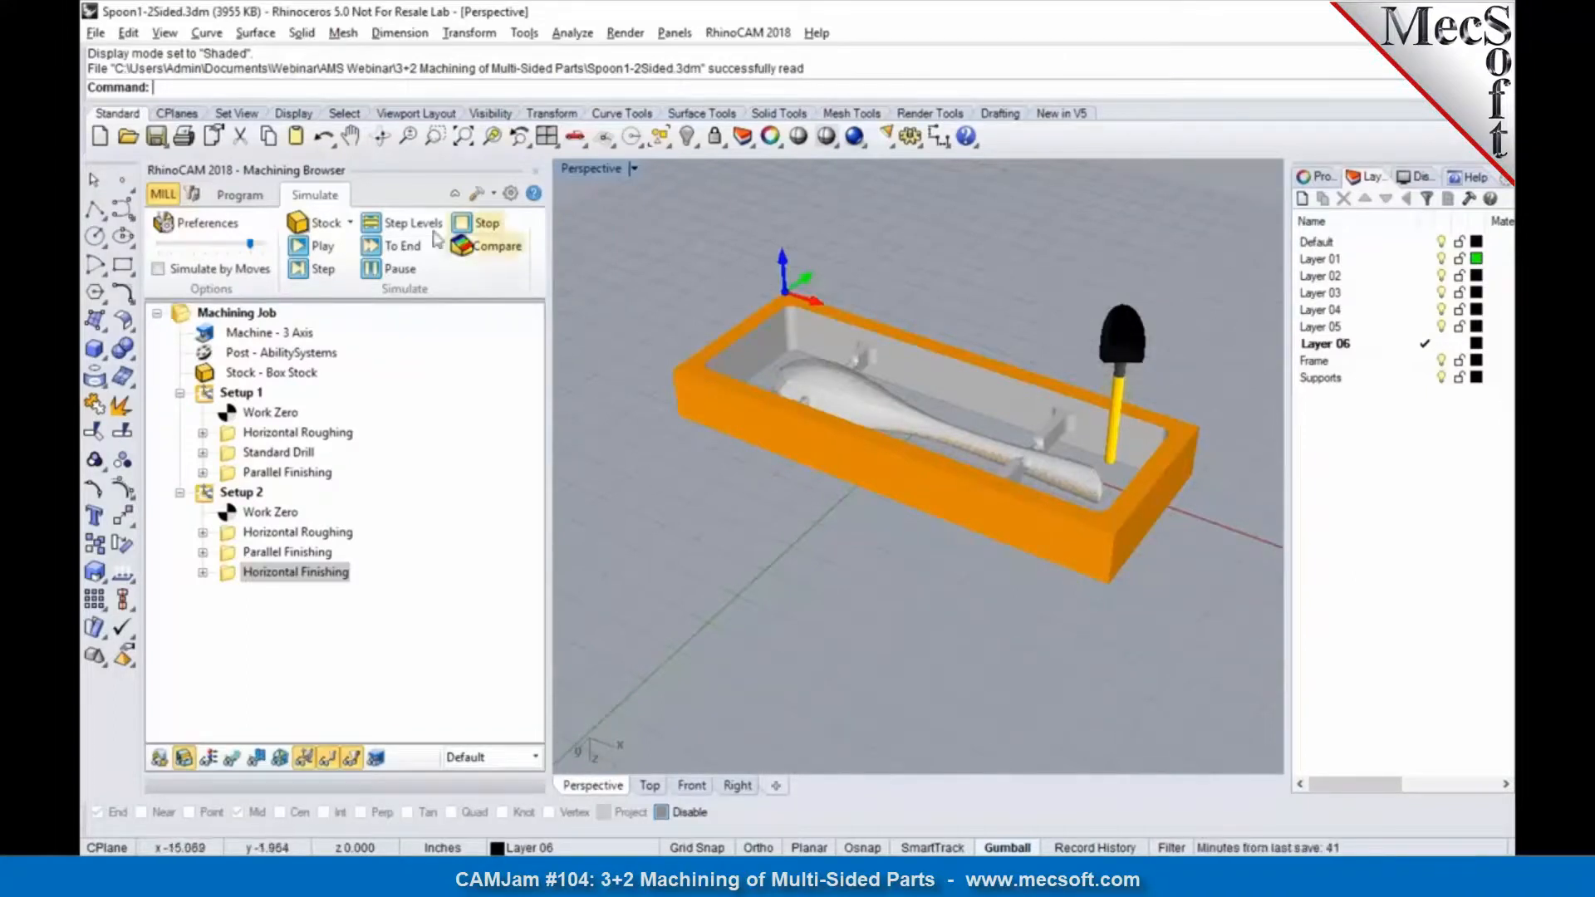
Step: Return to the machining program and examine Setup 1's Work Zero and the available setup types, including Rotate Table Setup
{"action": "left_click", "coordinate": [231, 198]}
{"action": "left_click", "coordinate": [232, 196]}
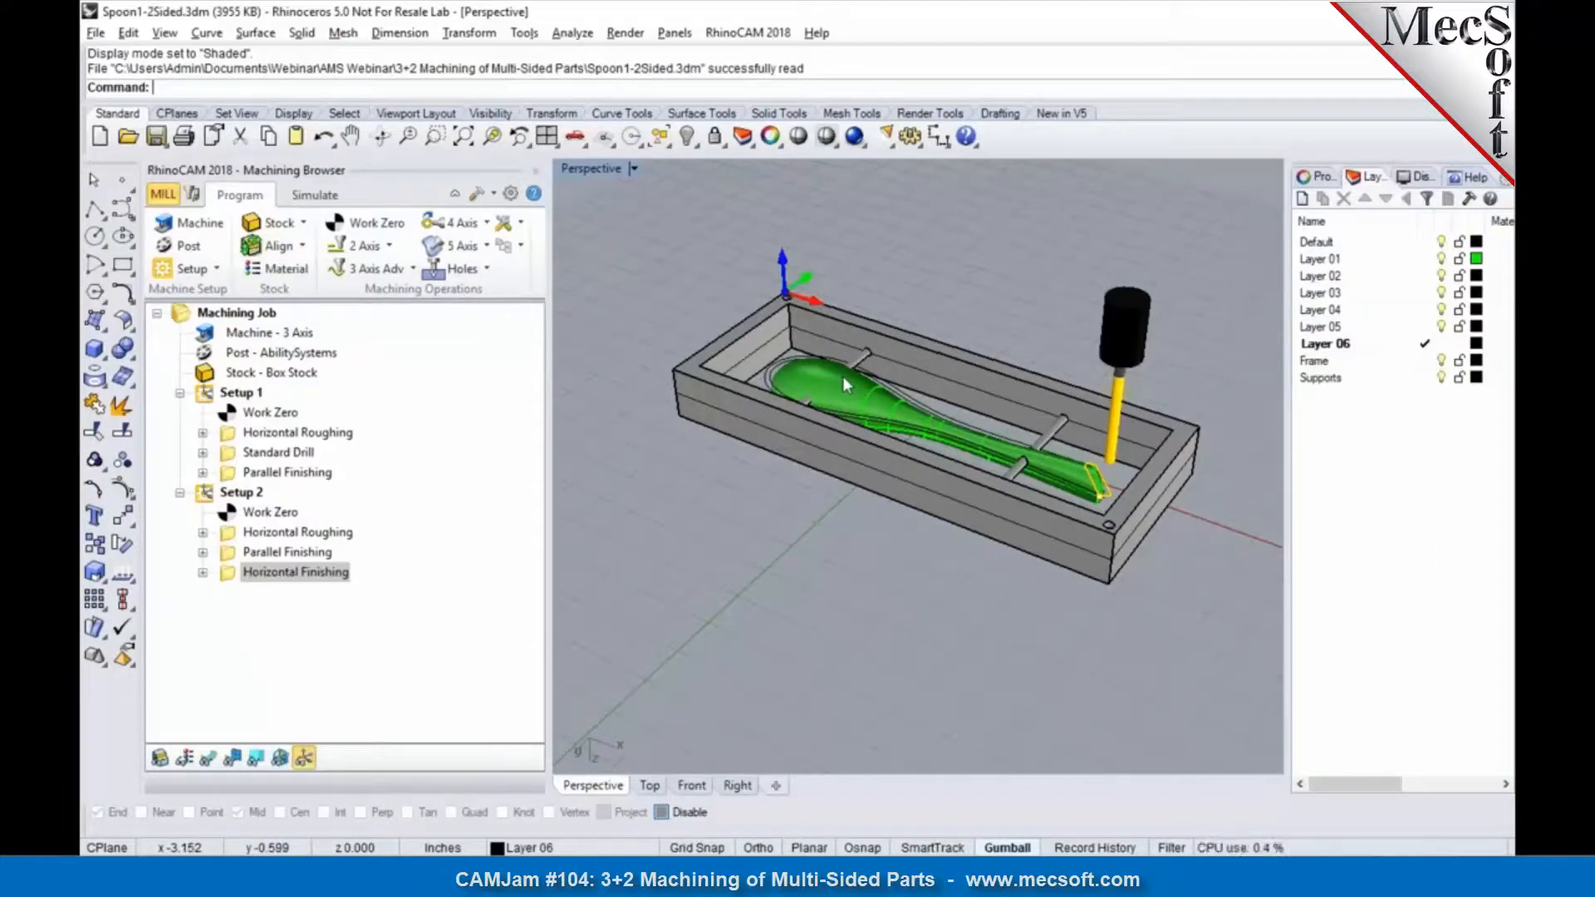
{"action": "right_click_drag", "start_coordinate": [851, 376], "coordinate": [724, 472]}
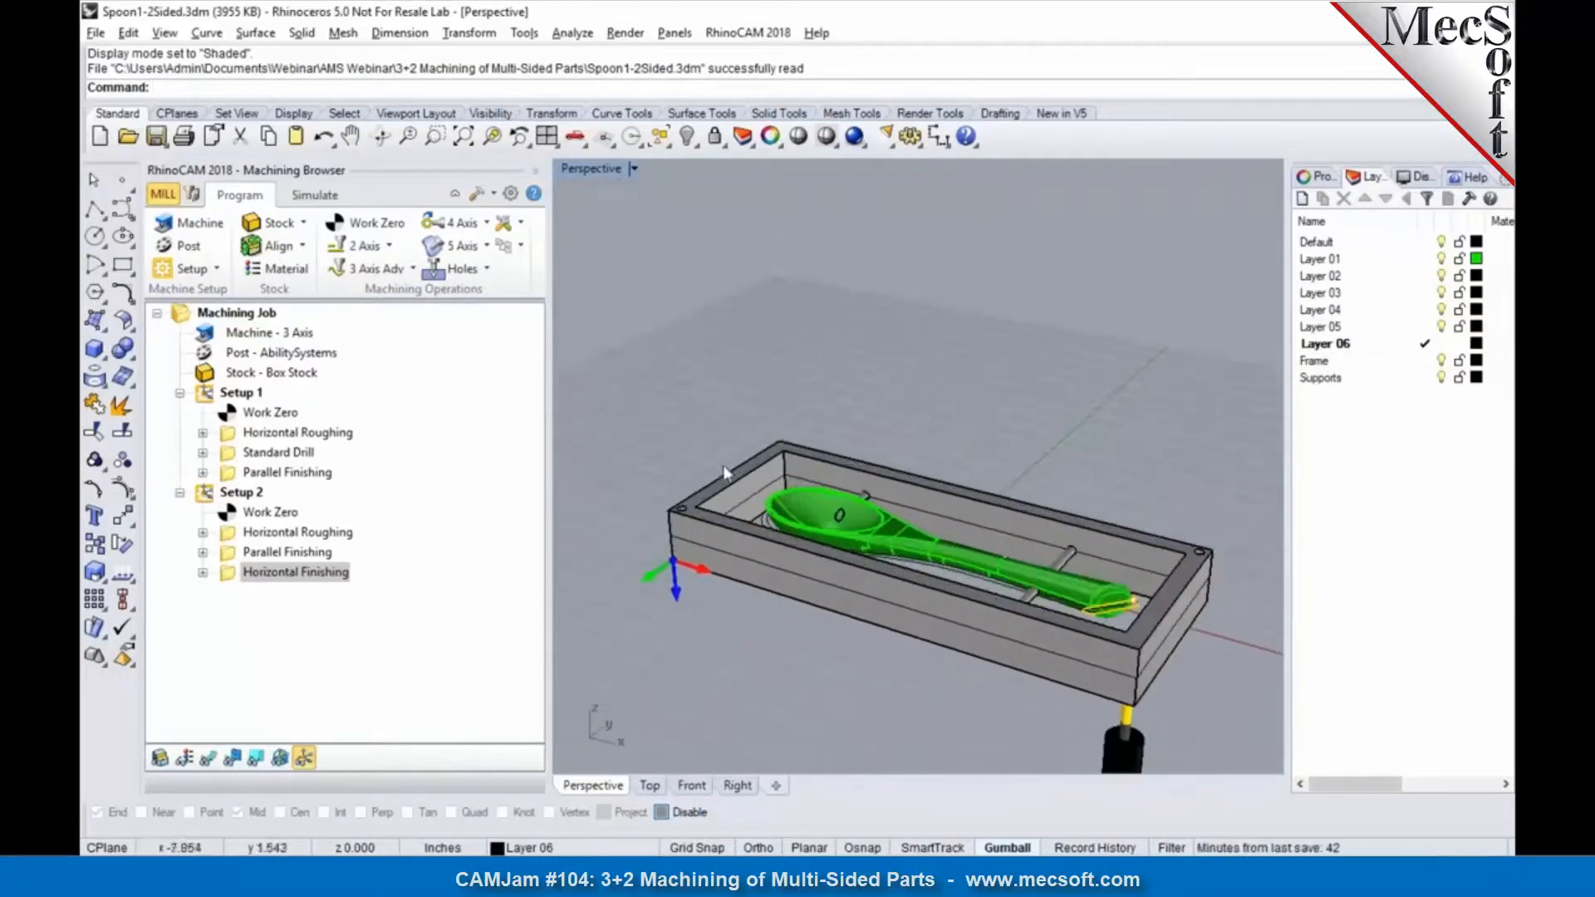
{"action": "left_click", "coordinate": [245, 414]}
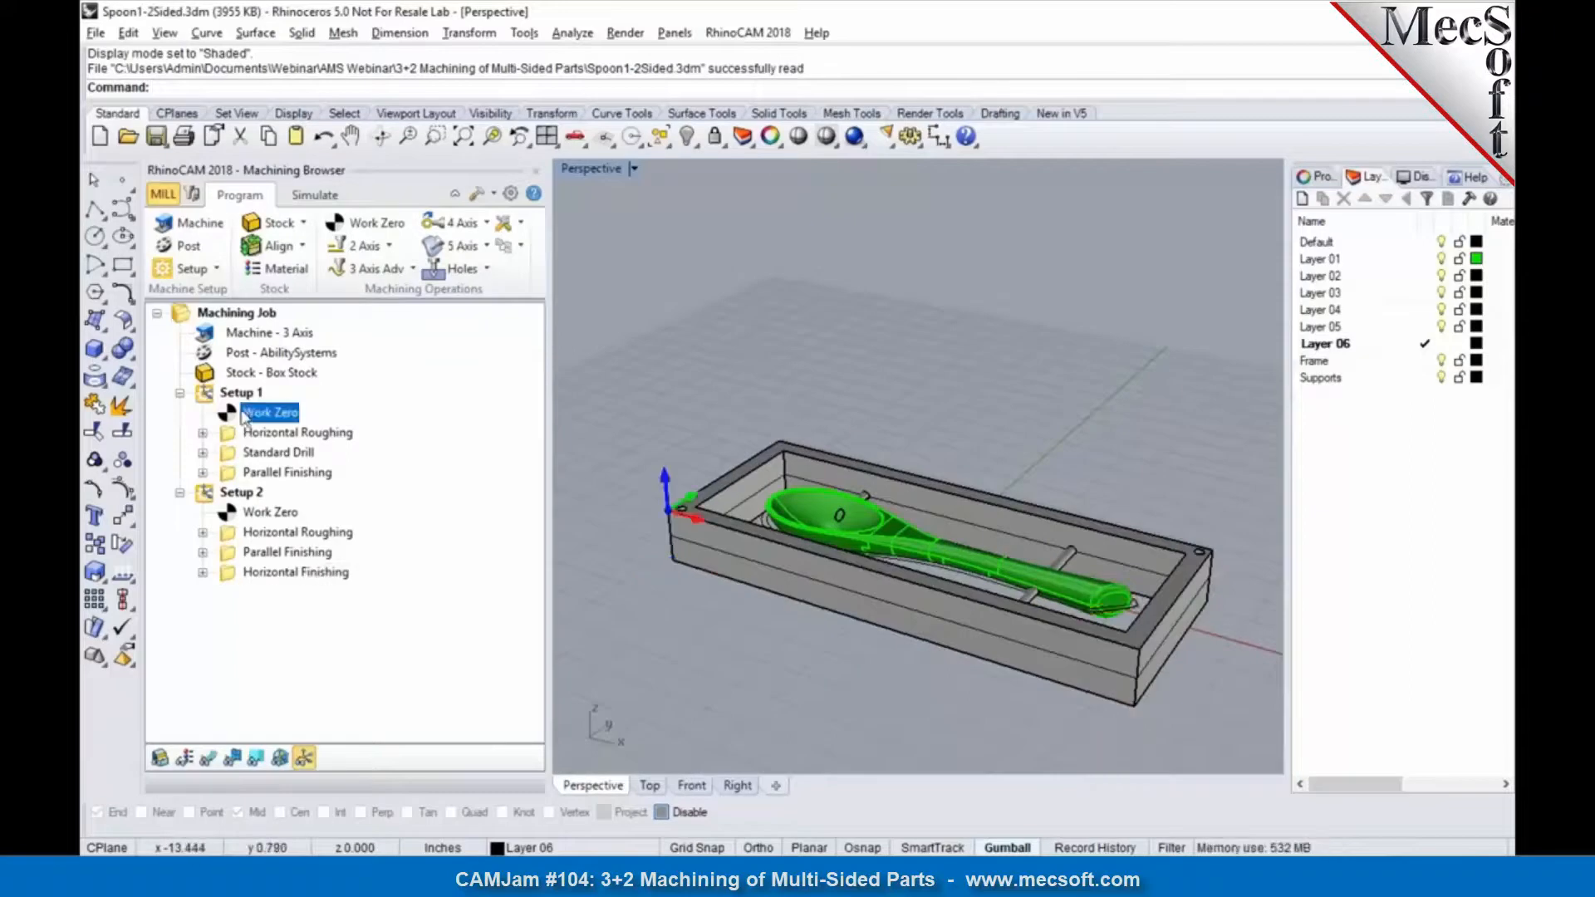
{"action": "left_click", "coordinate": [214, 269]}
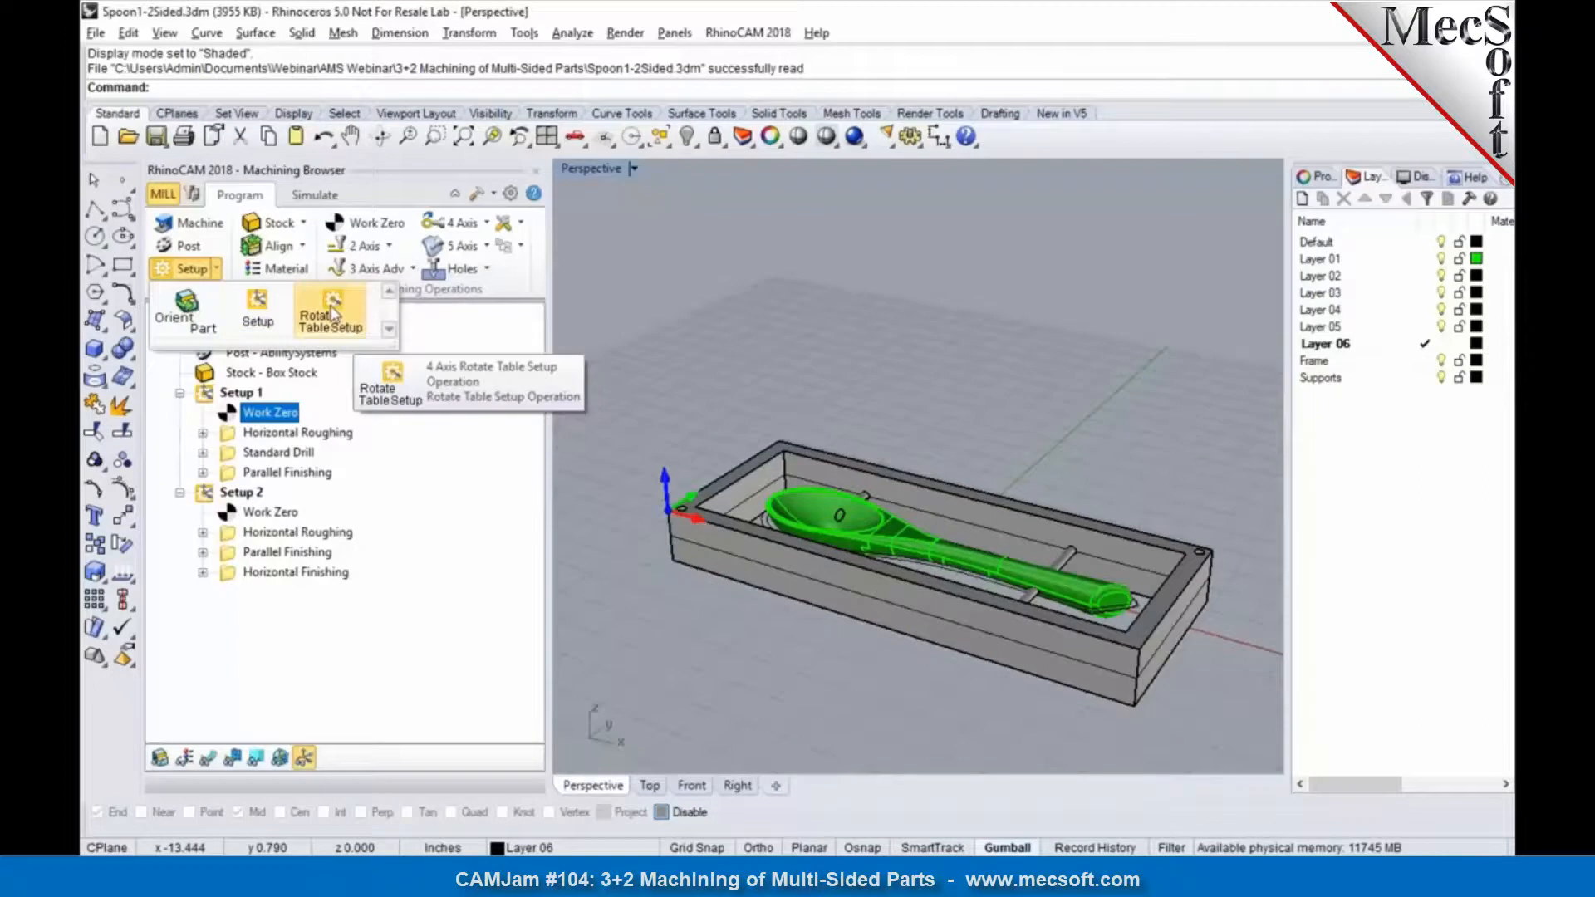
{"action": "left_click", "coordinate": [357, 322]}
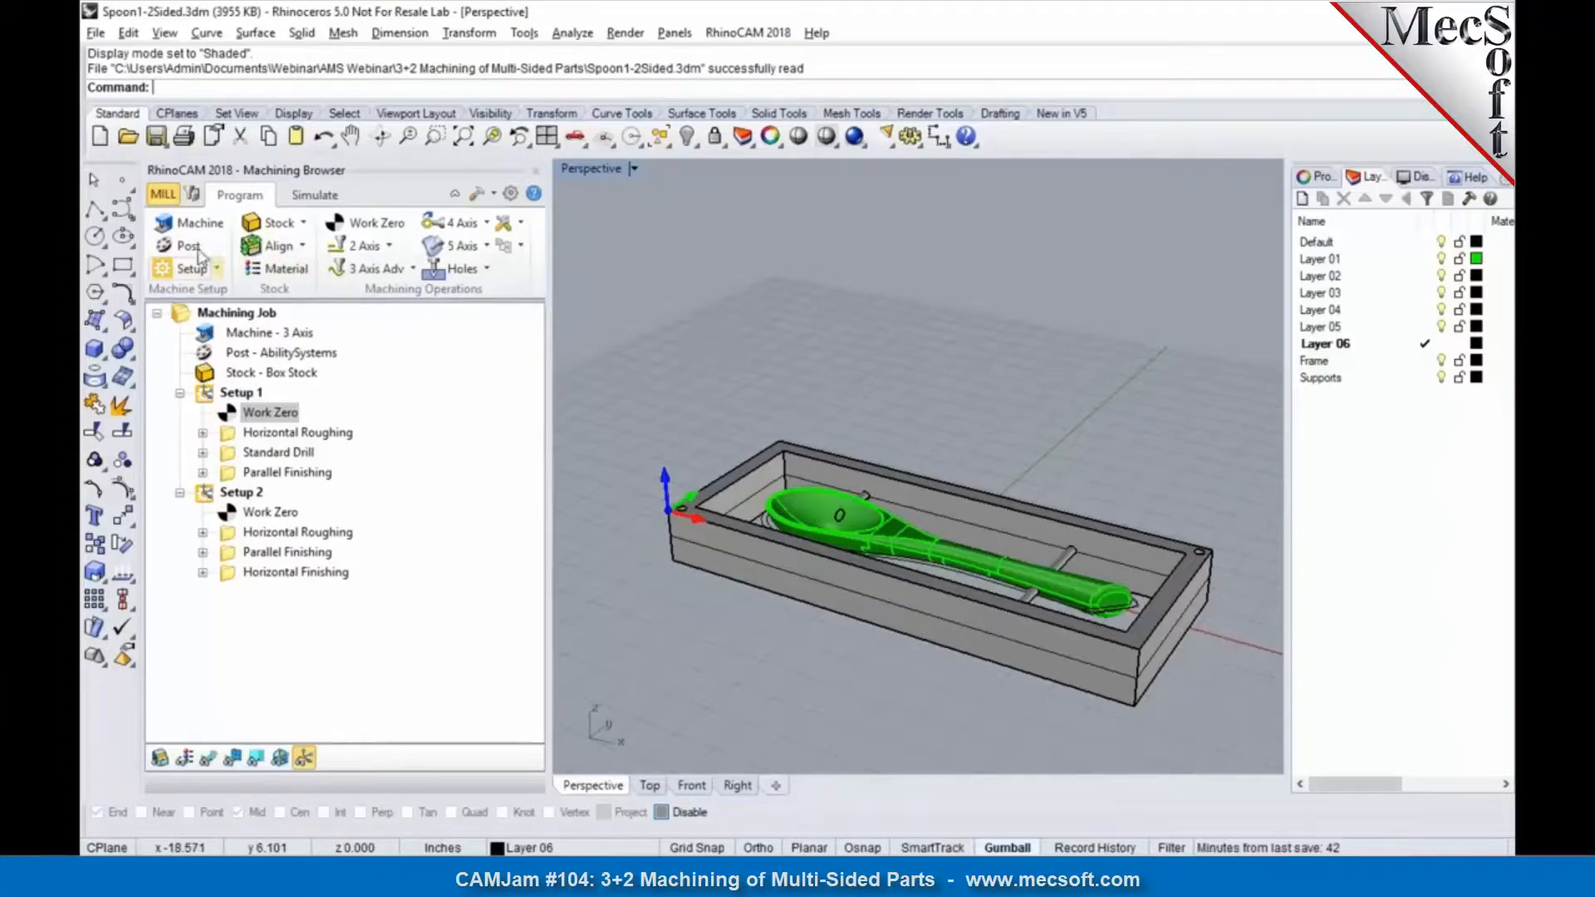
Step: Define the machine as 4 Axis with the Table configuration and the rotary axis along +X
{"action": "left_click", "coordinate": [184, 225]}
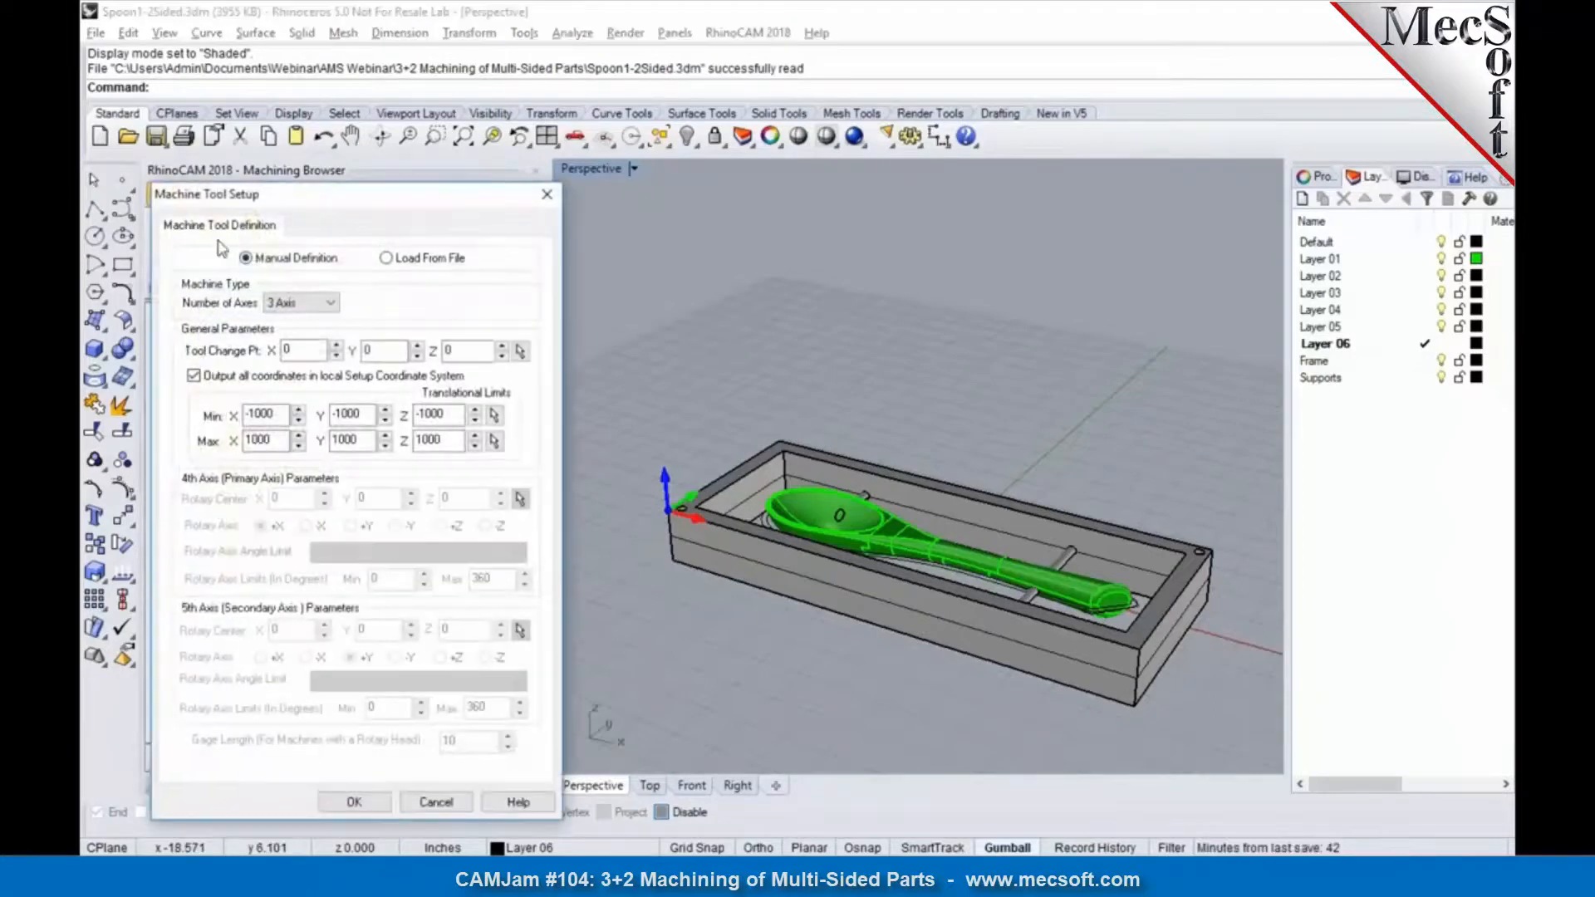
{"action": "left_click", "coordinate": [306, 303]}
{"action": "left_click", "coordinate": [322, 336]}
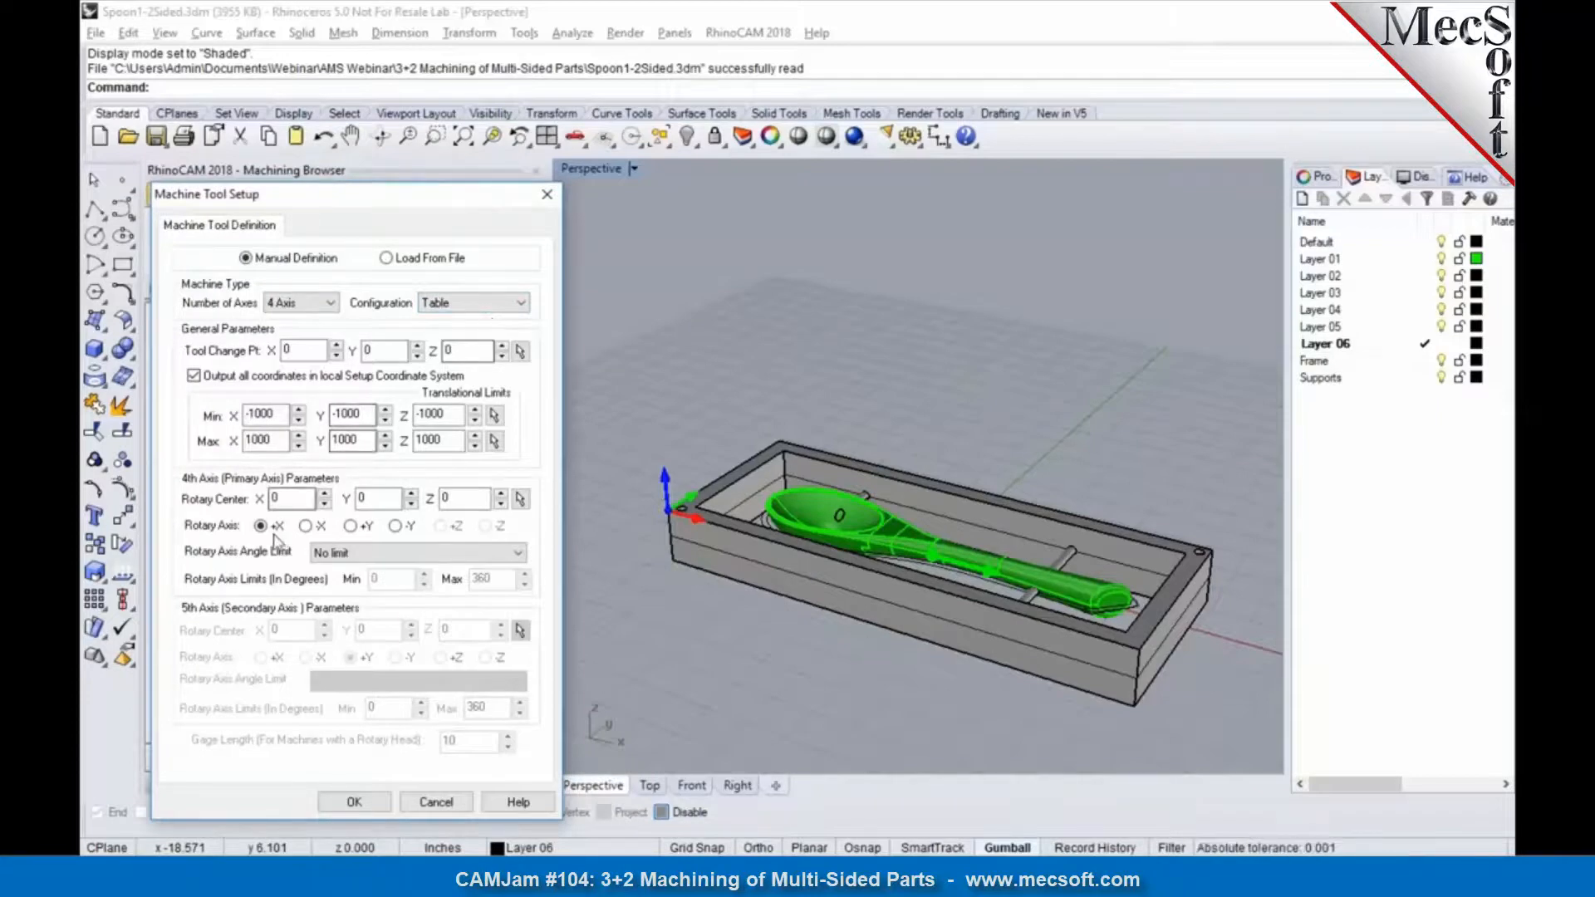
{"action": "mouse_move", "coordinate": [277, 537]}
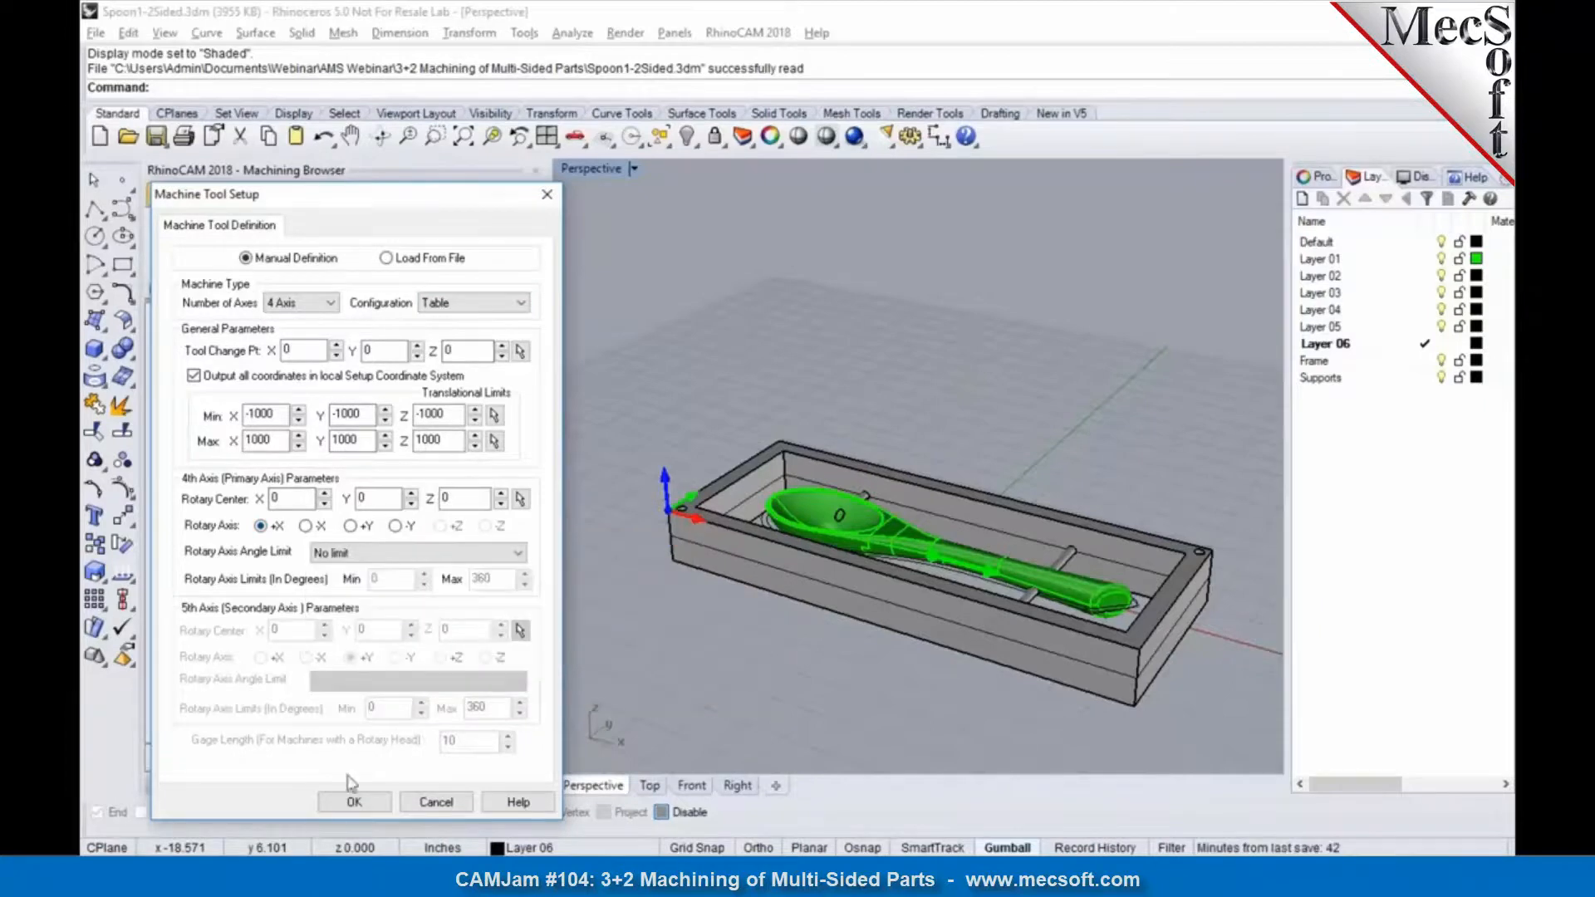
{"action": "left_click", "coordinate": [372, 802]}
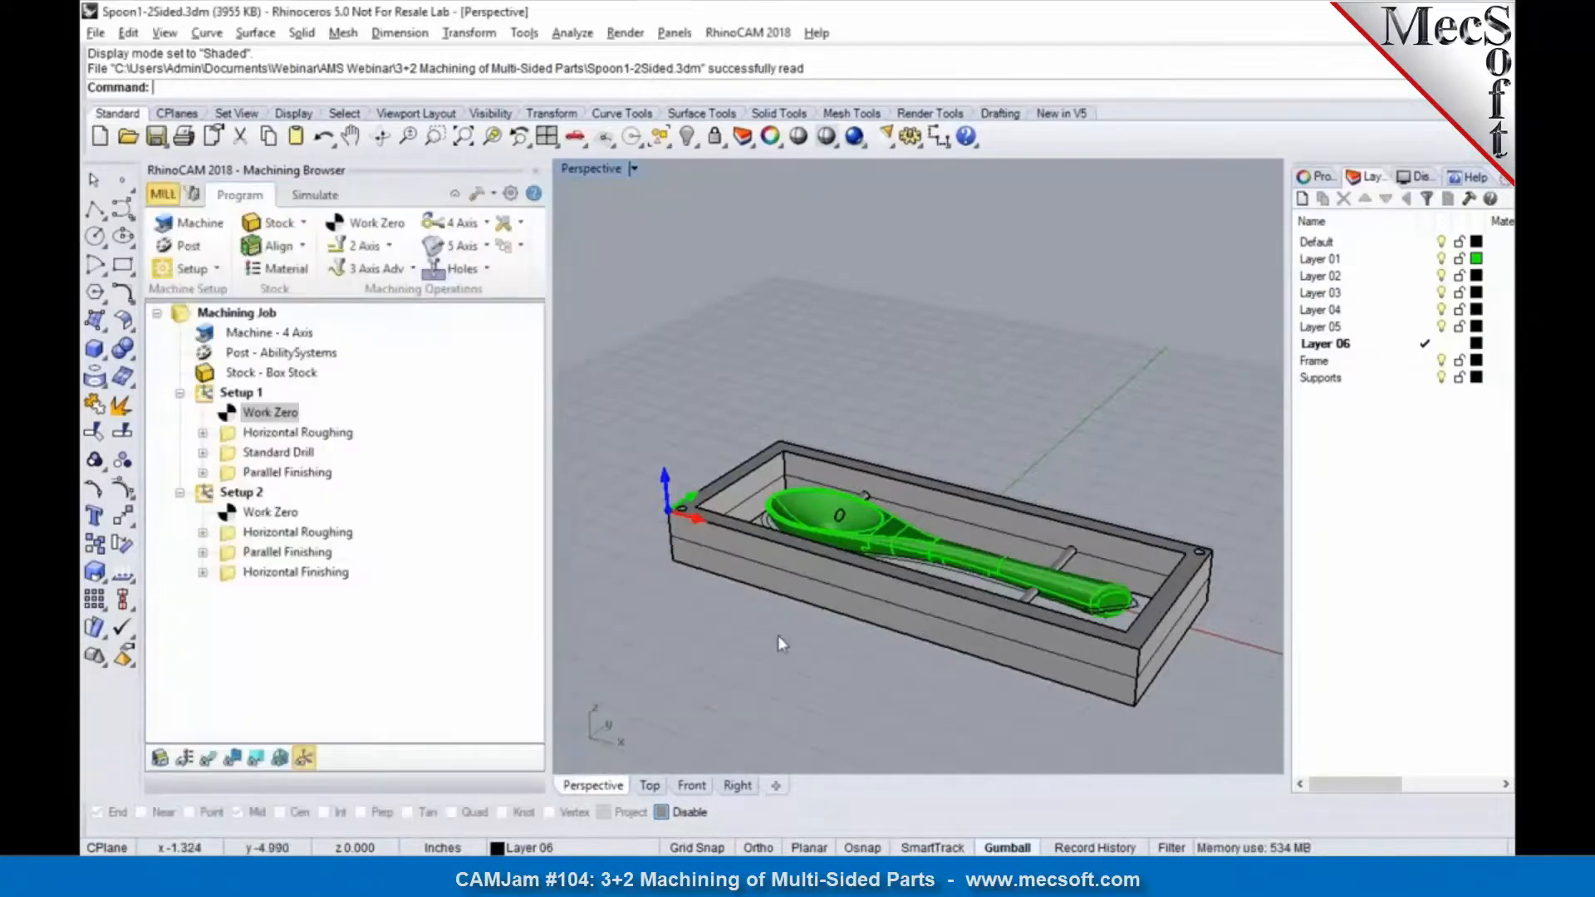
Step: Delete the Work Zero from Setup 1
{"action": "left_click", "coordinate": [240, 396]}
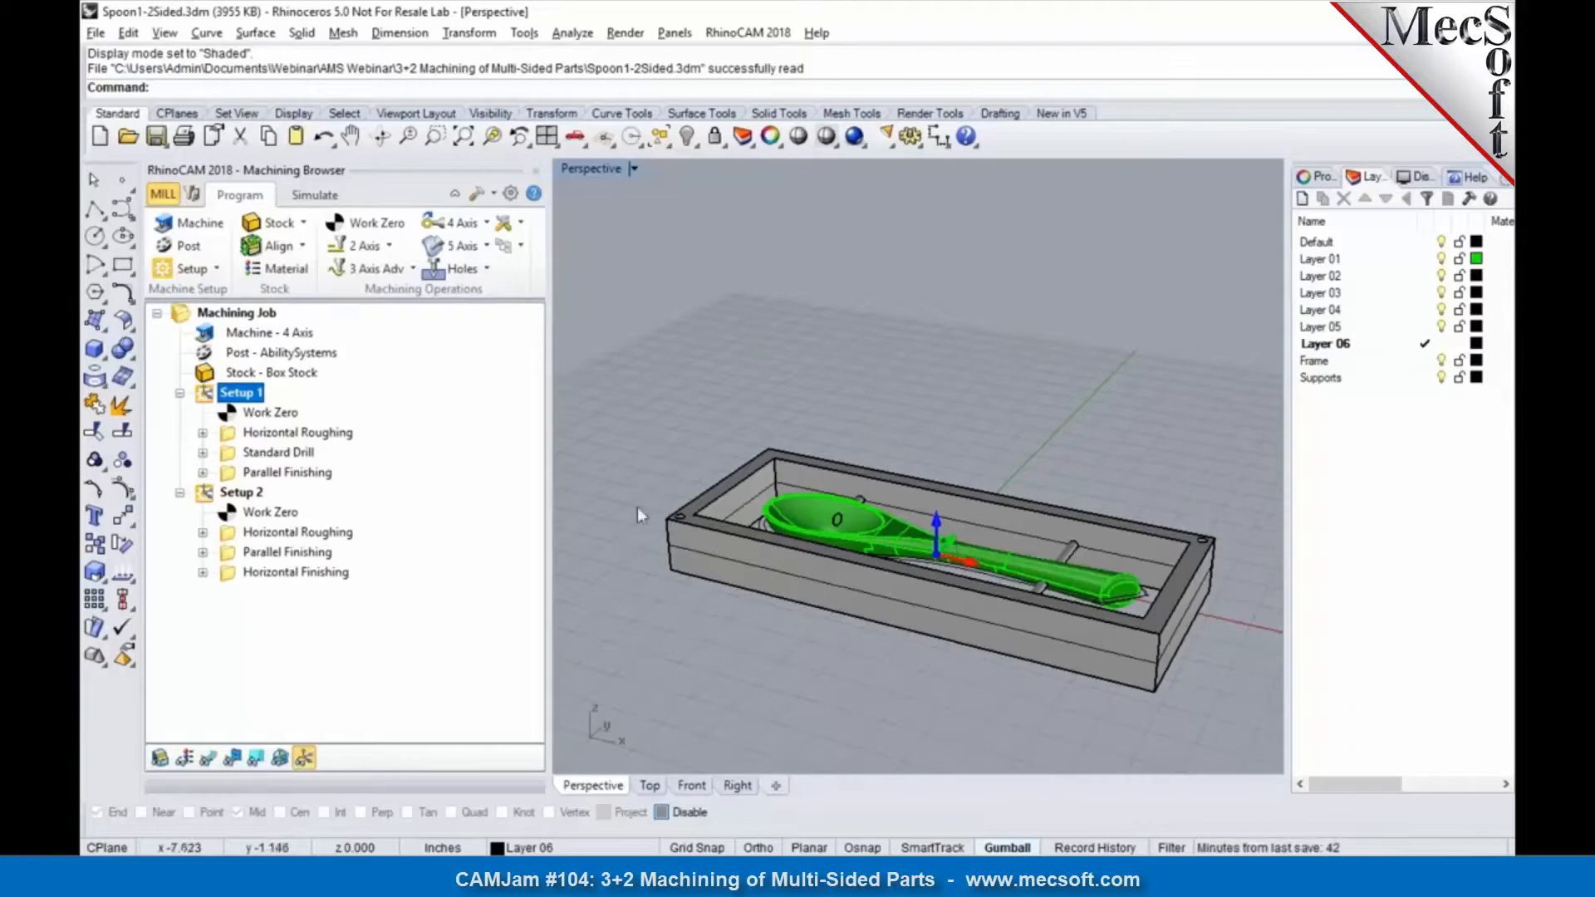
{"action": "left_click", "coordinate": [267, 410]}
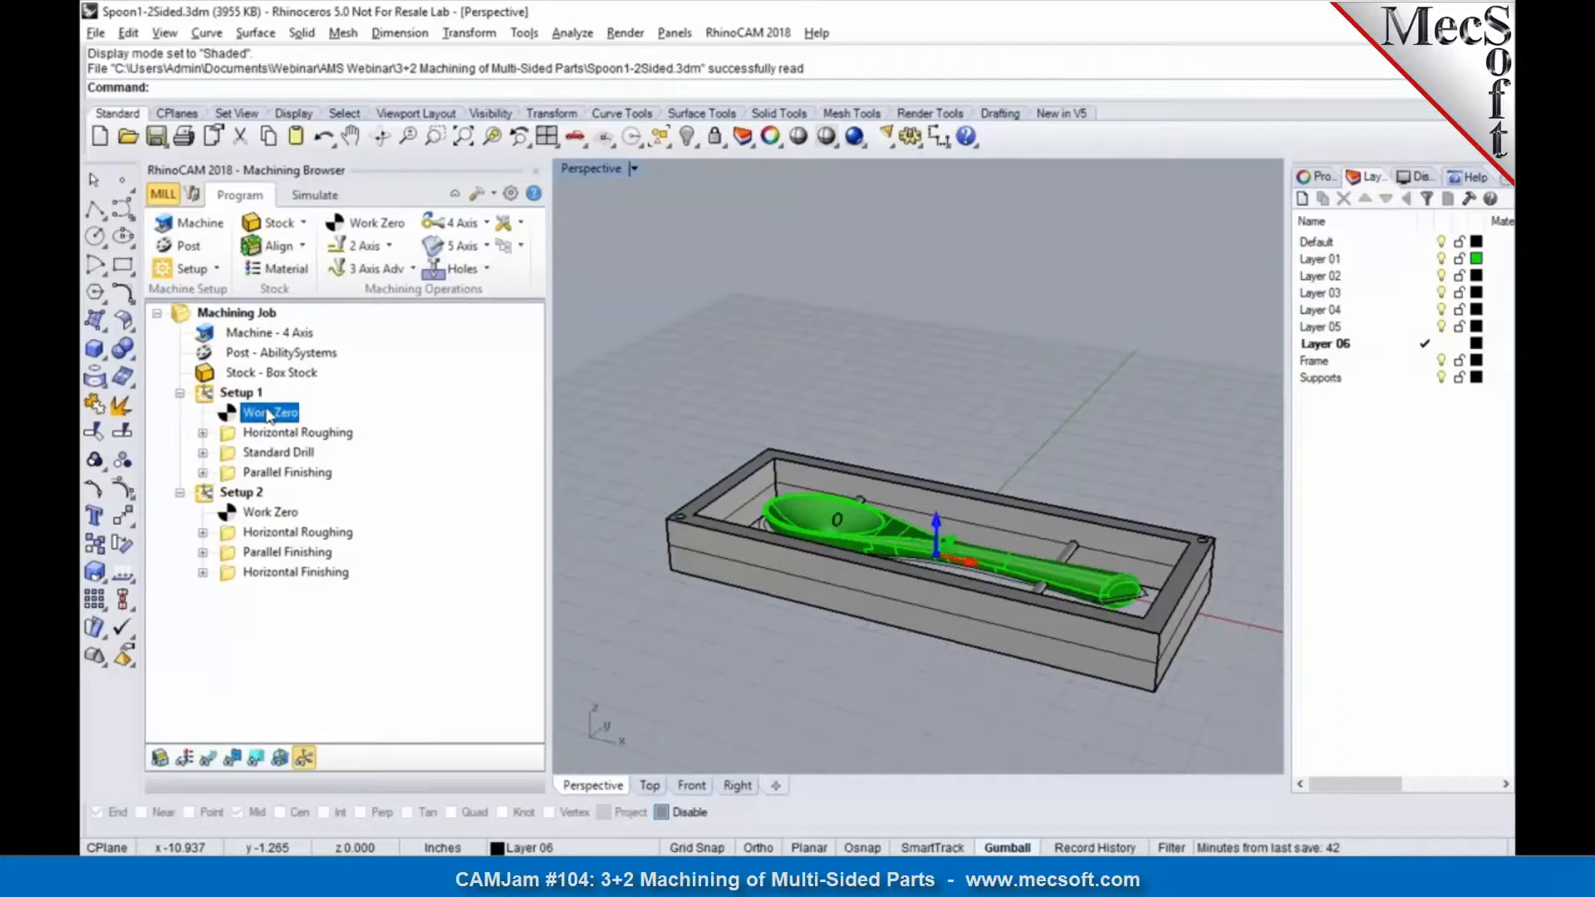
{"action": "key", "text": "Delete"}
{"action": "left_click", "coordinate": [242, 396]}
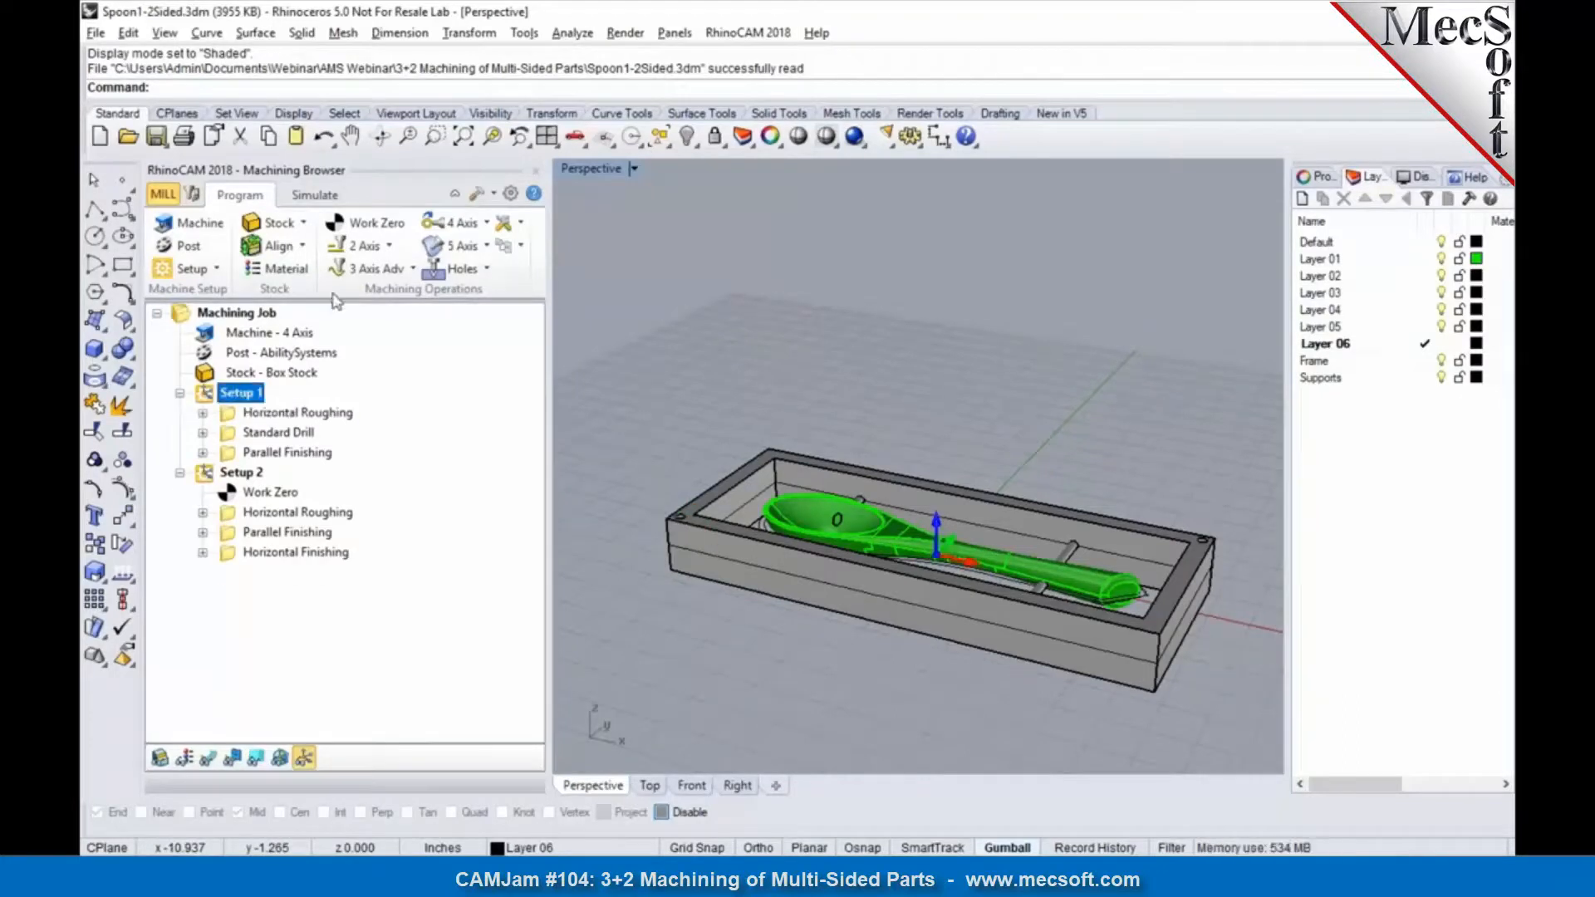
Step: Locate the world coordinate system on the stock box at the Highest Z face and South West position
{"action": "left_click", "coordinate": [301, 246]}
{"action": "left_click", "coordinate": [324, 292]}
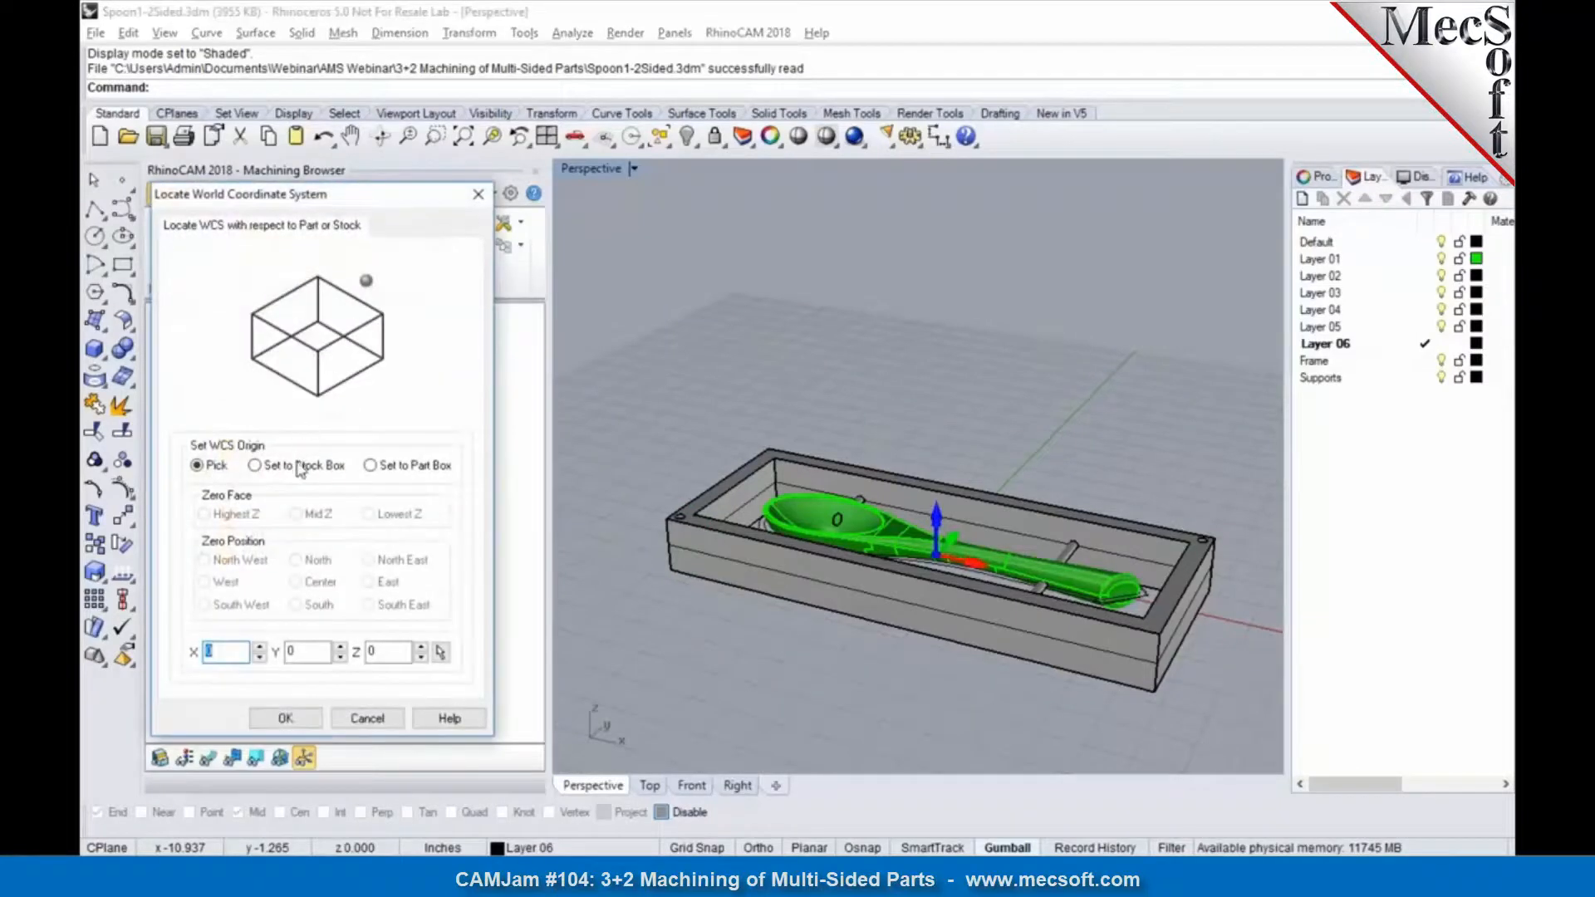
{"action": "left_click", "coordinate": [301, 467]}
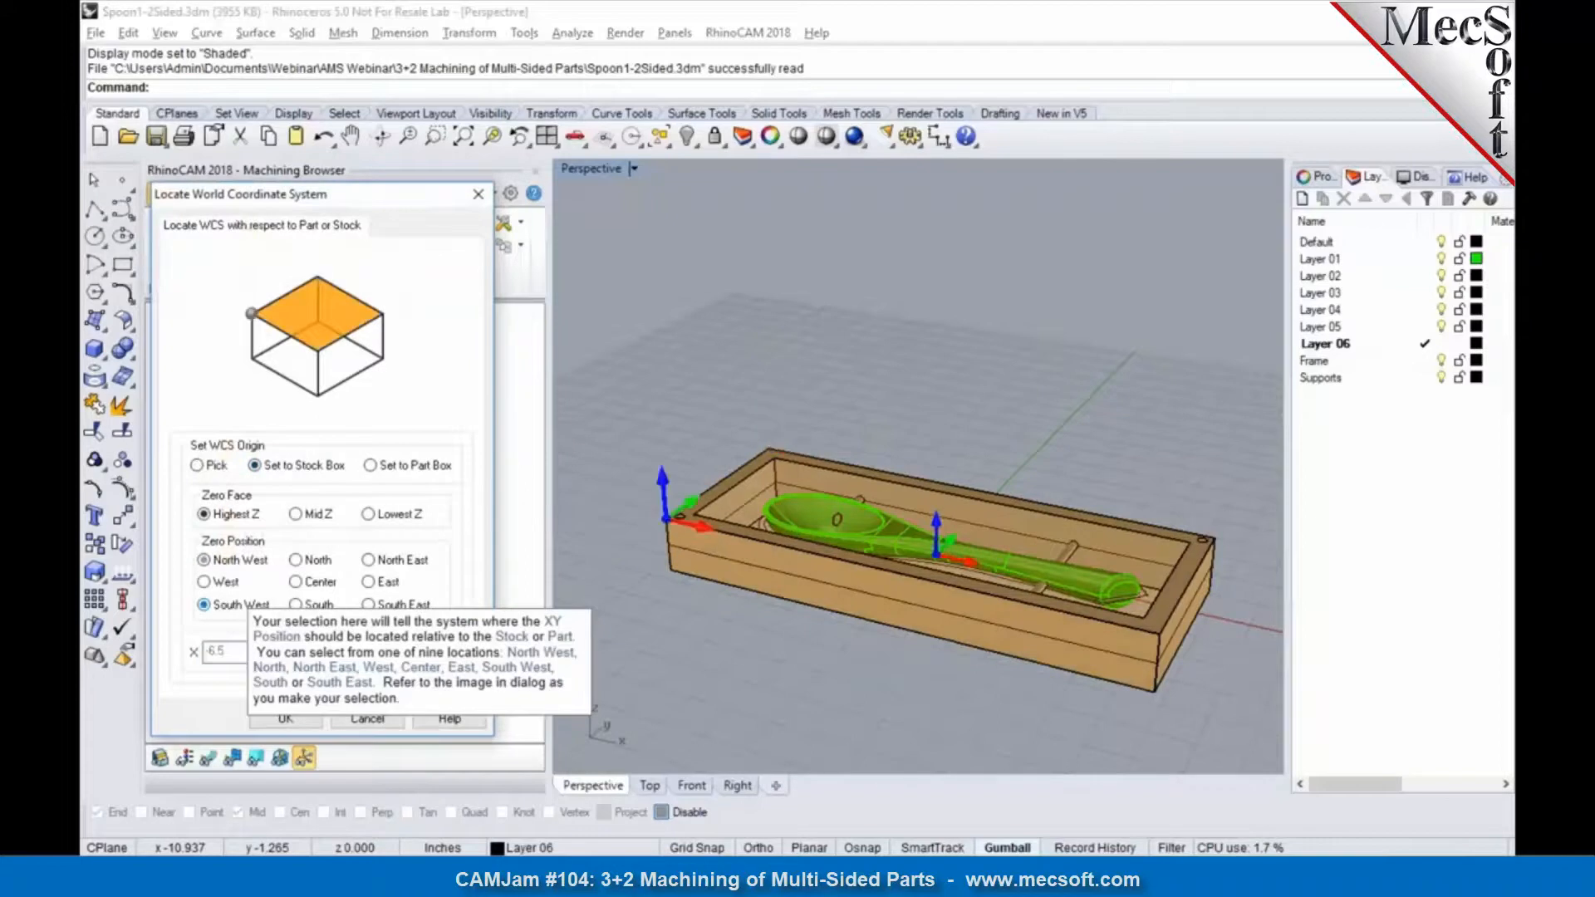
{"action": "left_click", "coordinate": [287, 719]}
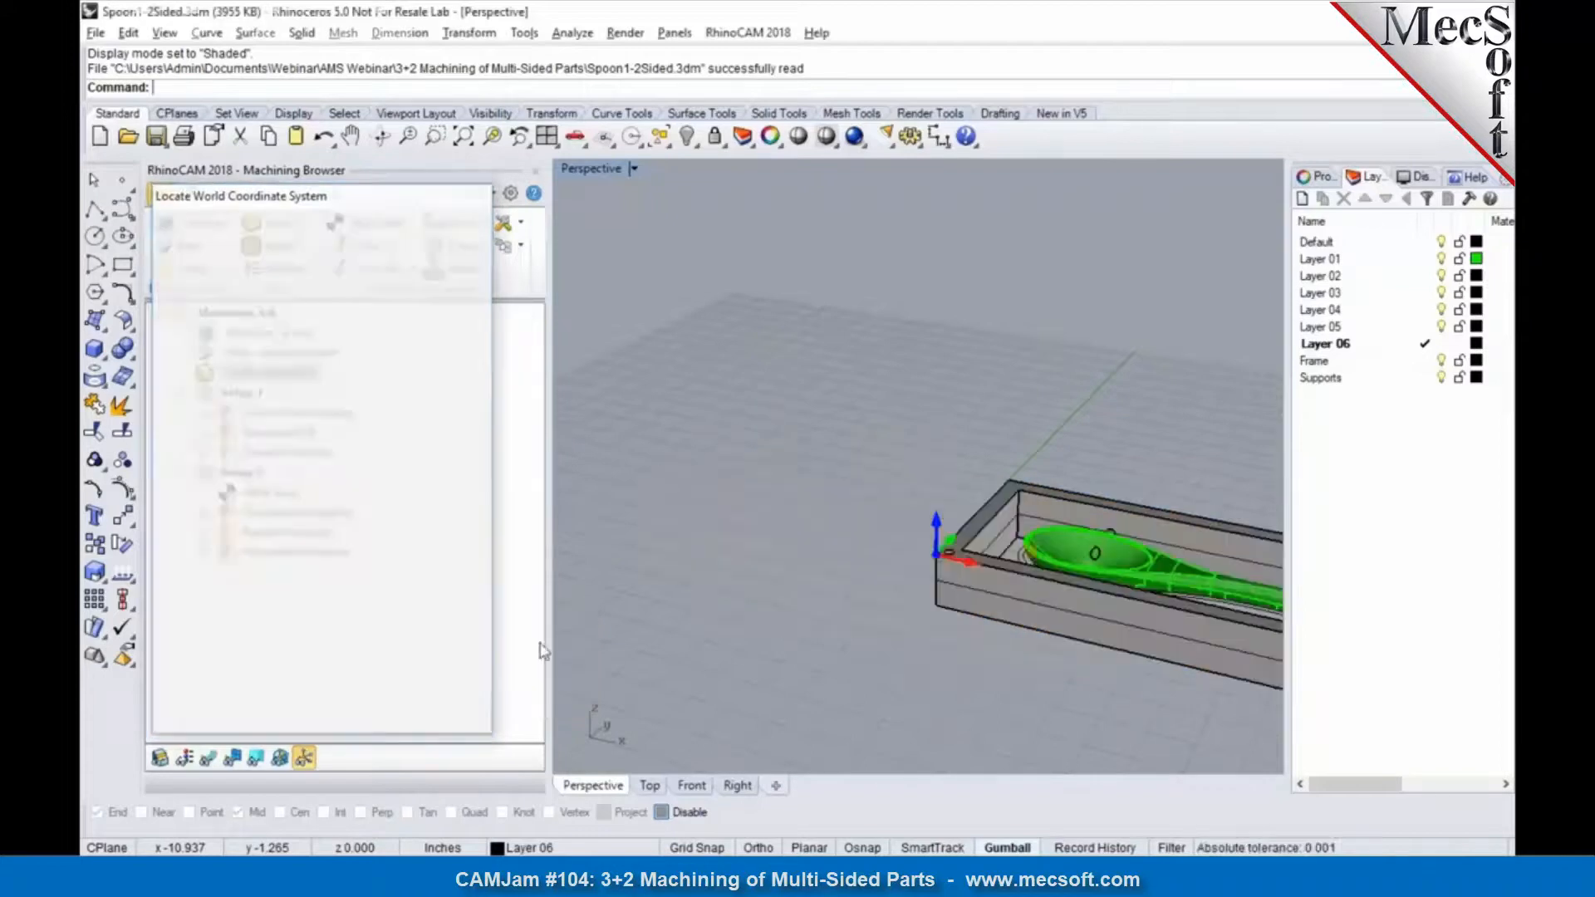
Step: Examine the machine's 4th-axis rotary center on the frame's corner and close the machine definition without changes
{"action": "right_click_drag", "start_coordinate": [943, 558], "coordinate": [1040, 551]}
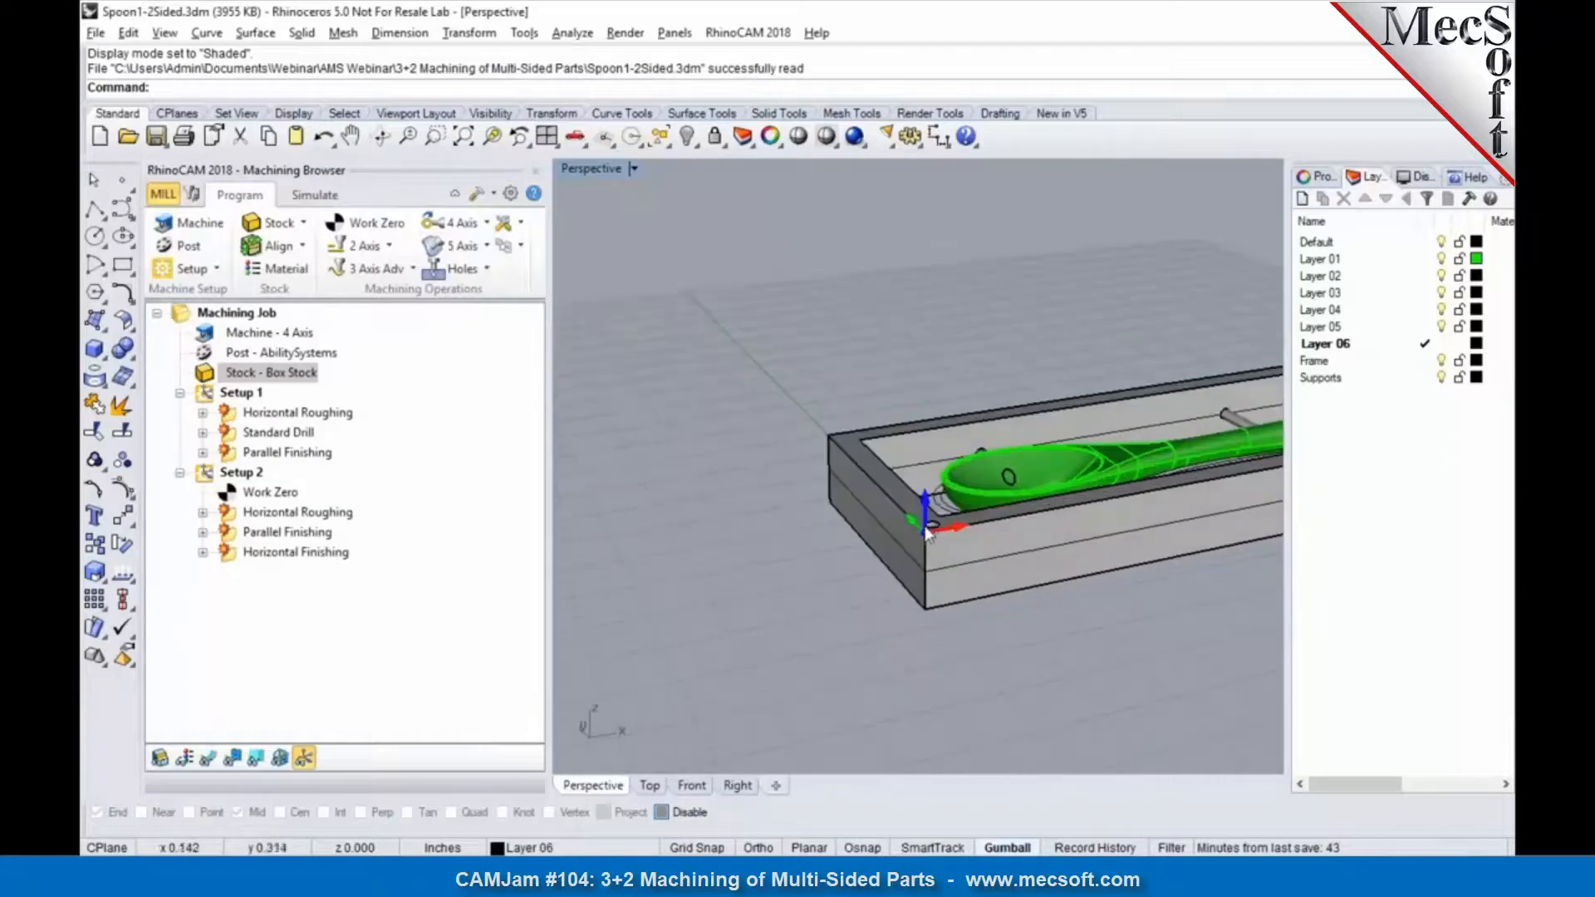
{"action": "left_click", "coordinate": [203, 234]}
{"action": "right_click_drag", "start_coordinate": [852, 521], "coordinate": [815, 502]}
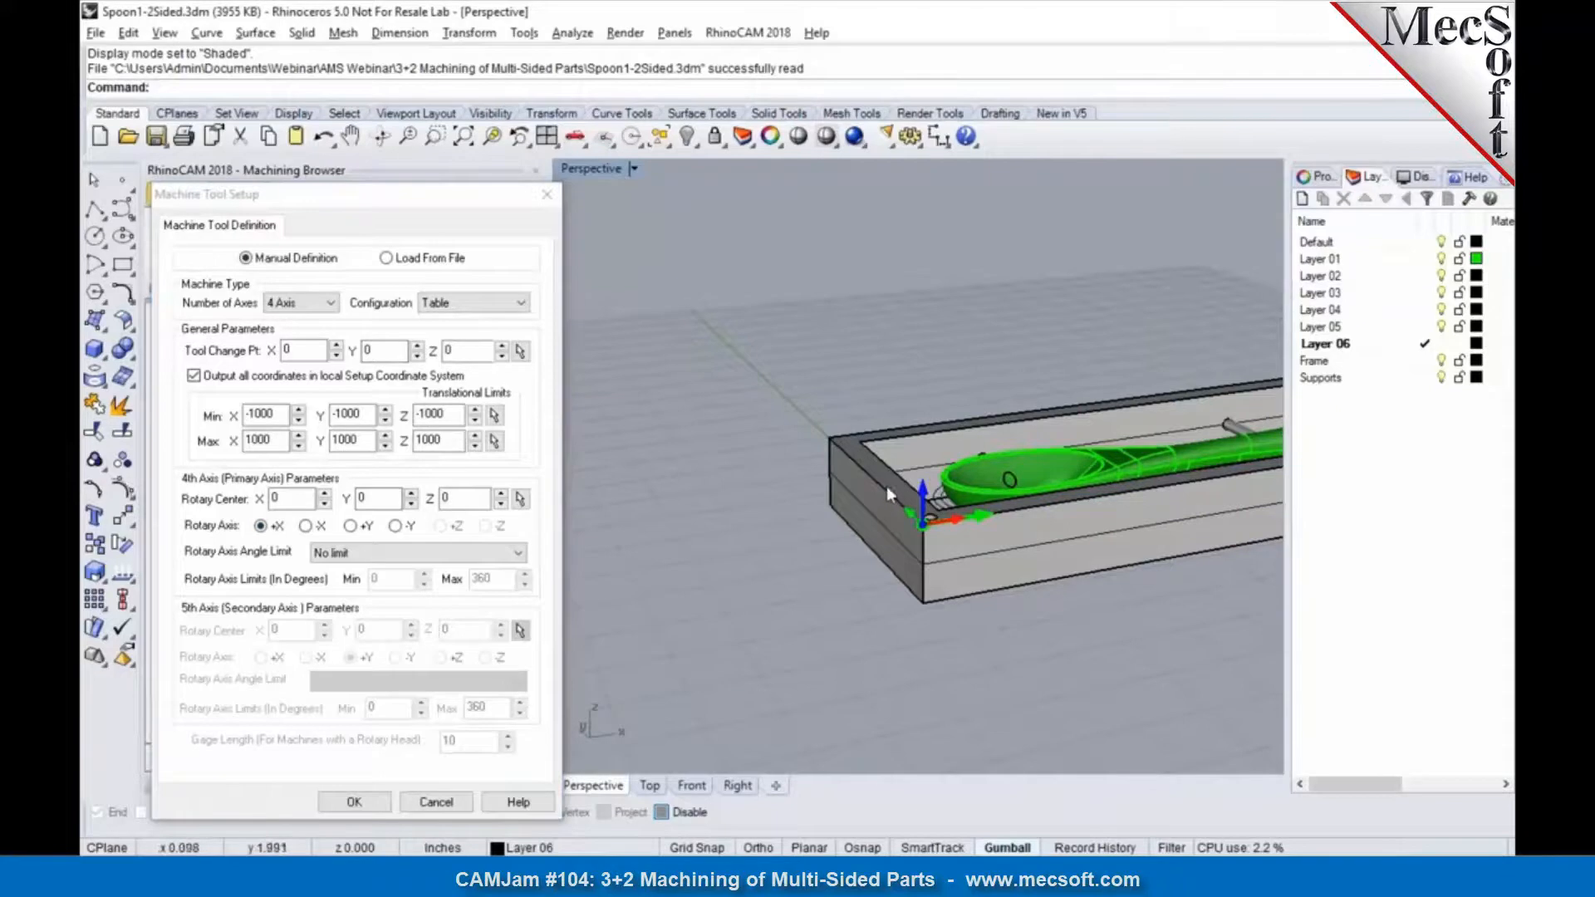
{"action": "left_click", "coordinate": [454, 802]}
Step: Draw two crossing diagonal polylines between opposite corners of the frame's end face beside the spoon bowl, snapping only to end points
{"action": "right_click_drag", "start_coordinate": [861, 570], "coordinate": [905, 524]}
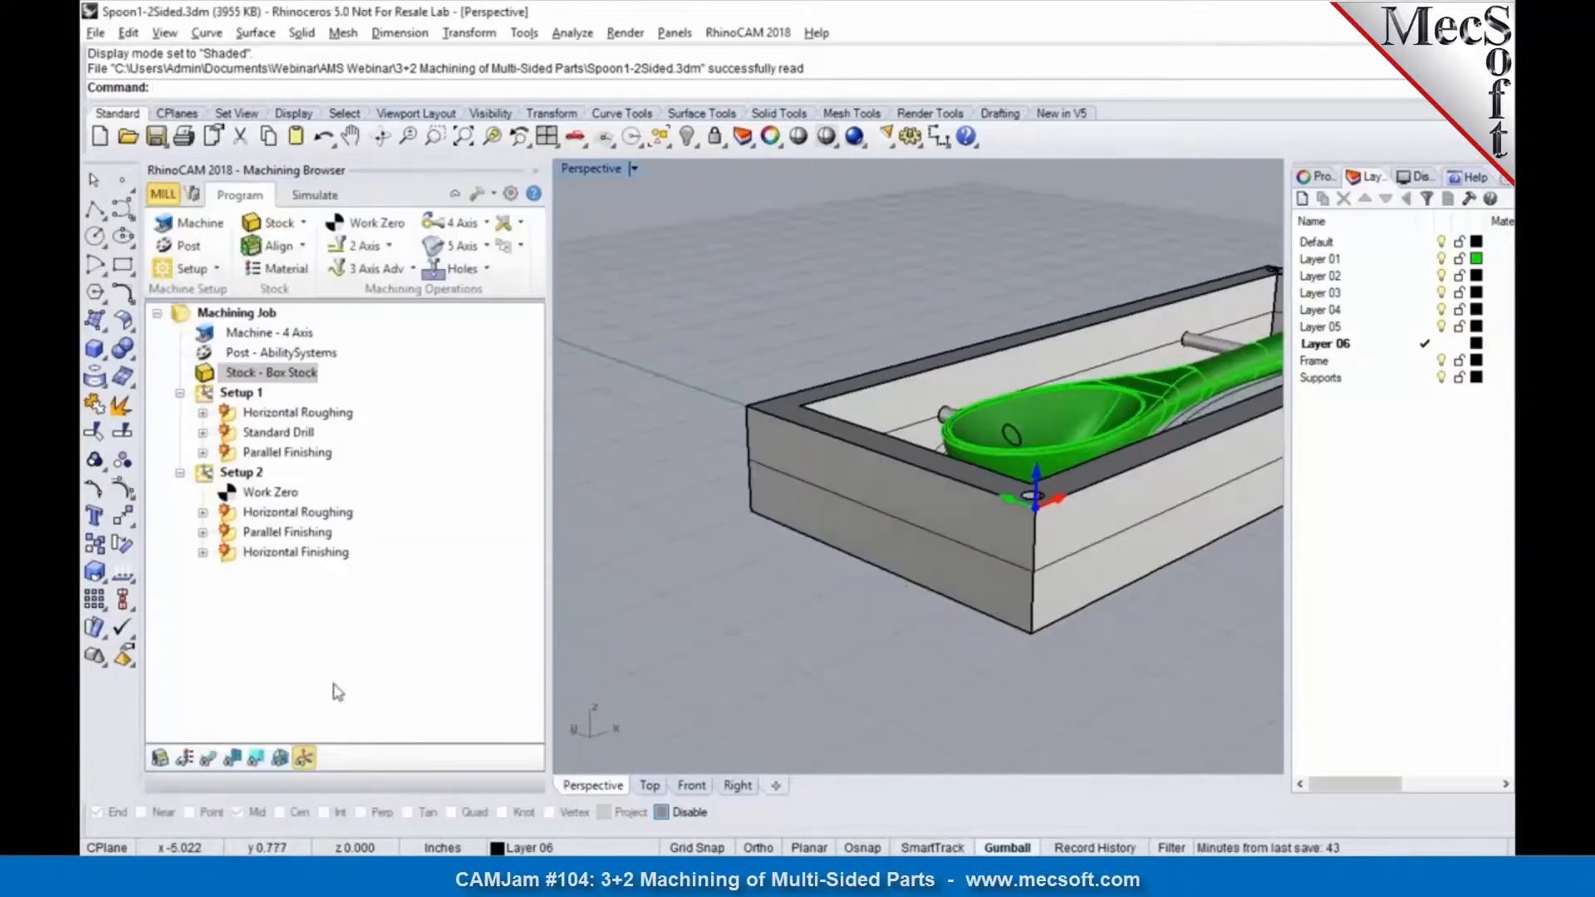
{"action": "left_click", "coordinate": [96, 209]}
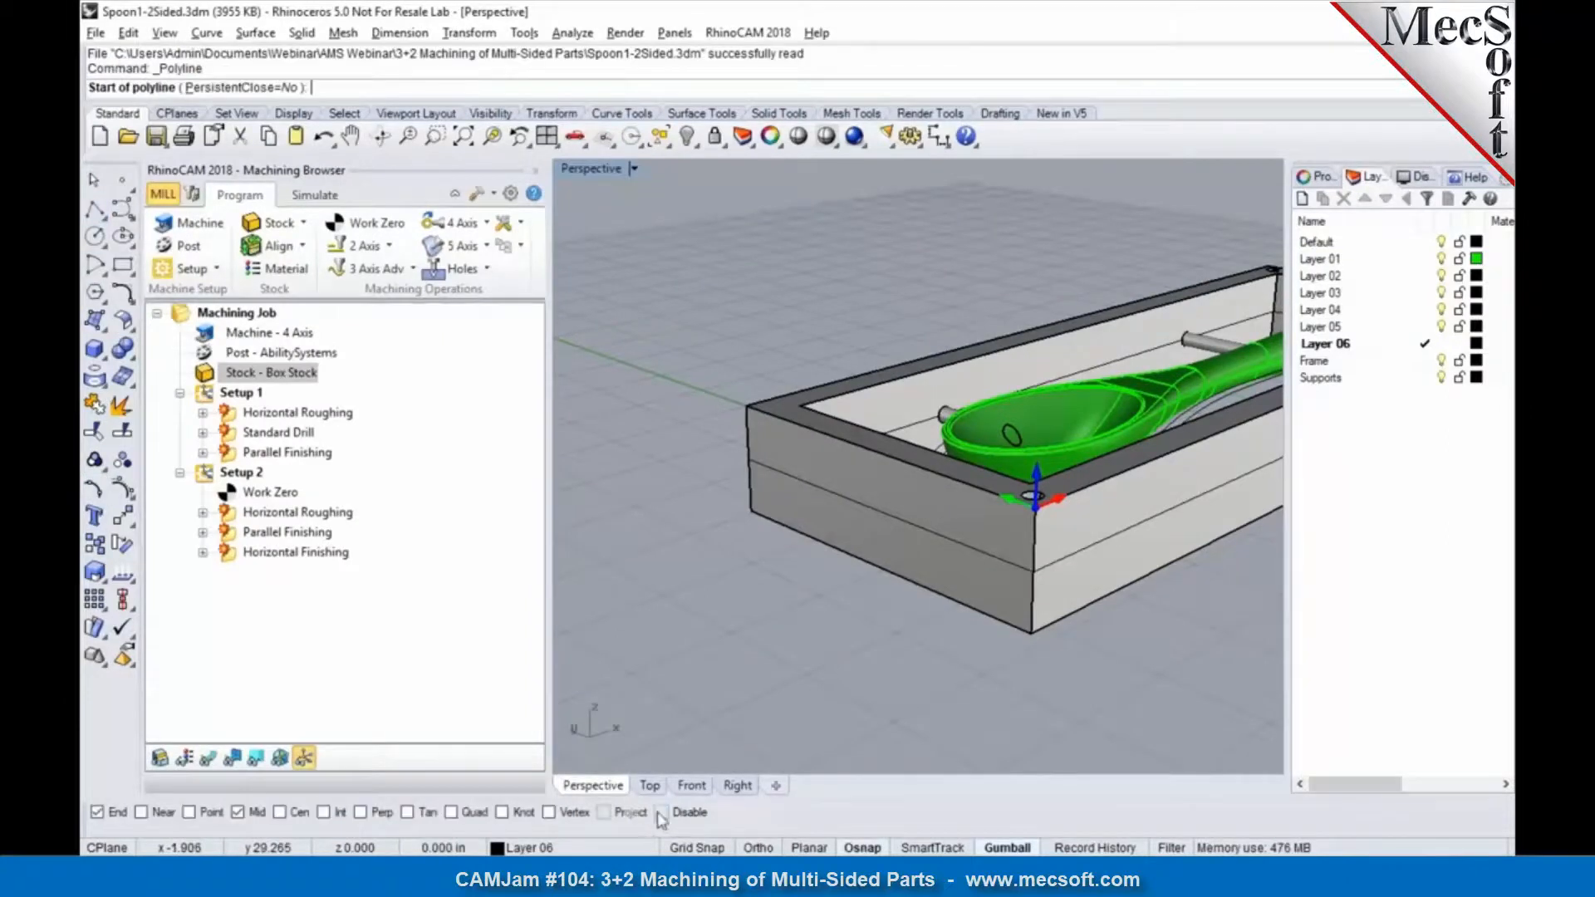
{"action": "left_click", "coordinate": [747, 515]}
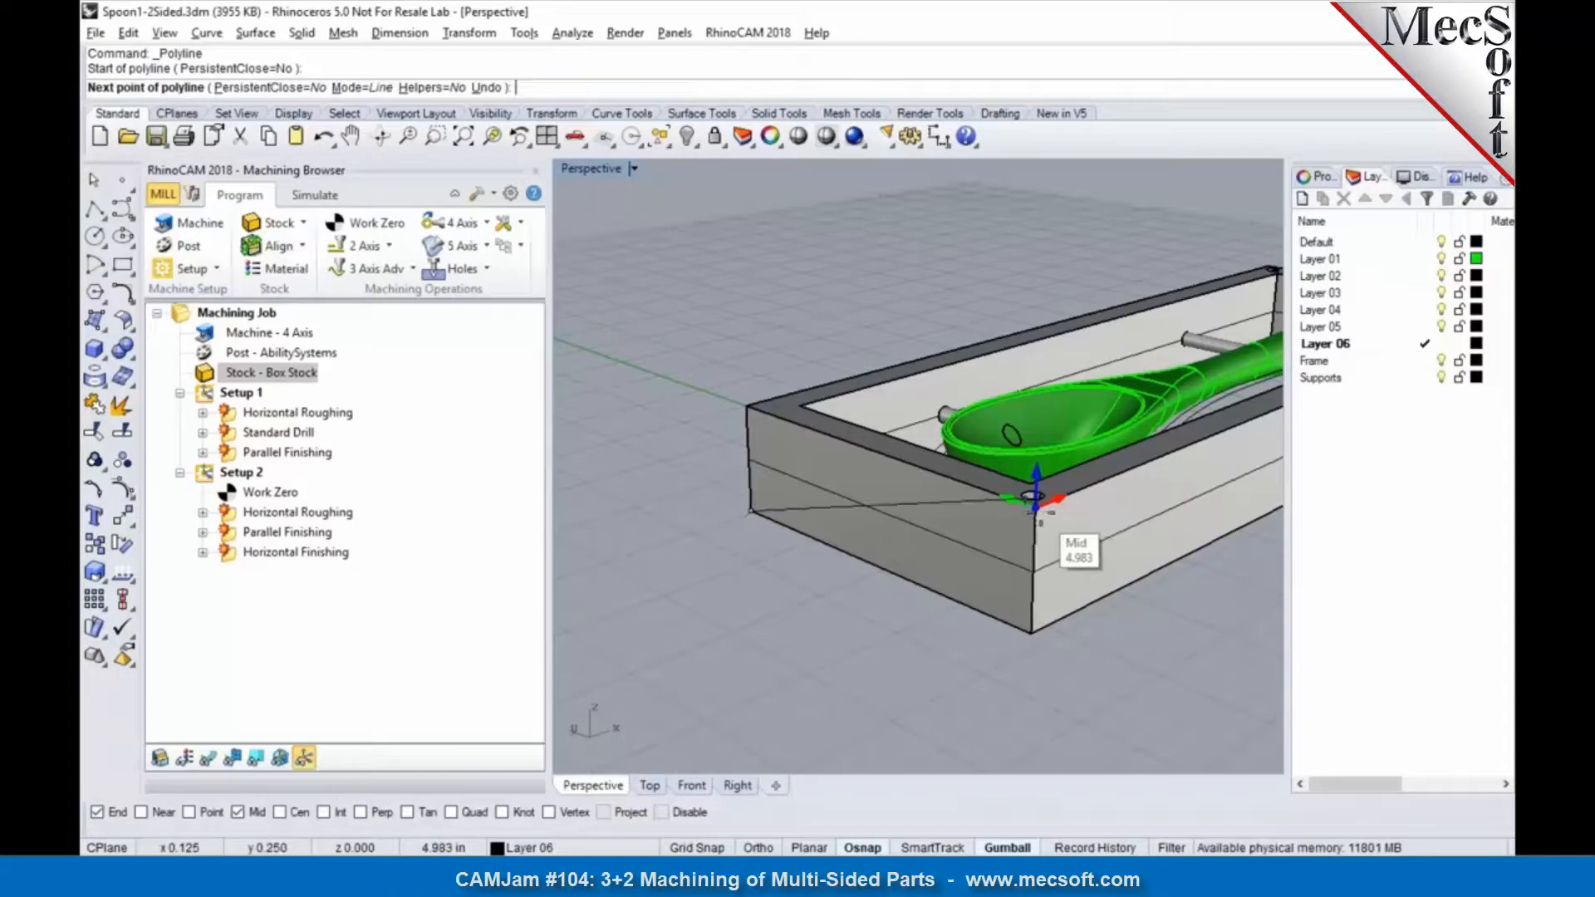
{"action": "left_click", "coordinate": [237, 812]}
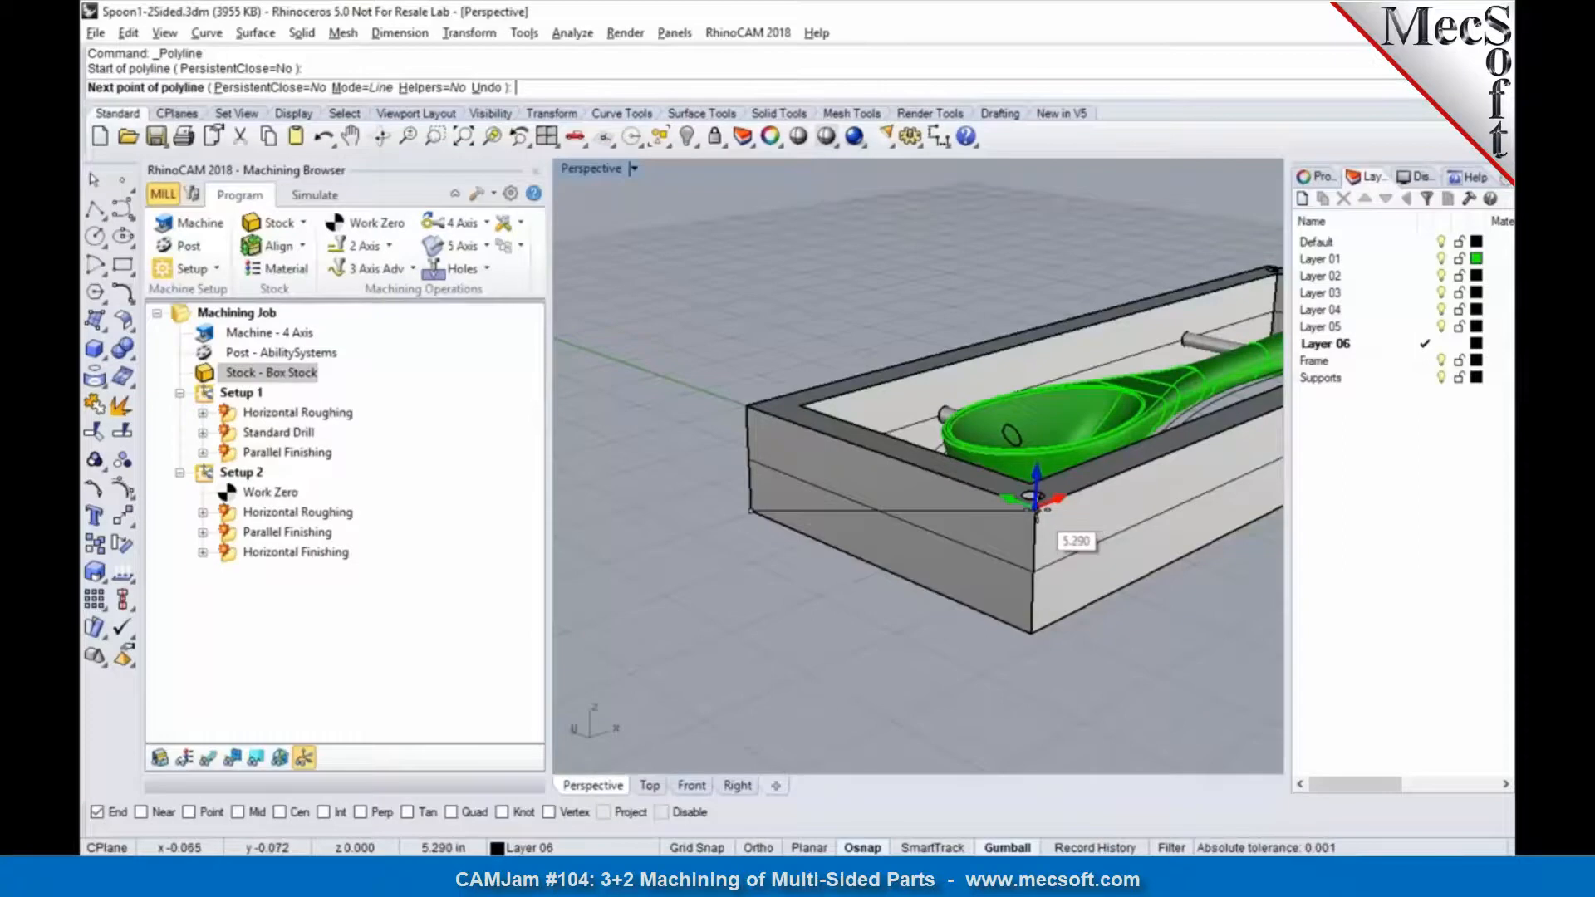
{"action": "left_click", "coordinate": [1034, 498]}
{"action": "key", "text": "Return"}
{"action": "key", "text": "Return"}
{"action": "left_click", "coordinate": [1039, 638]}
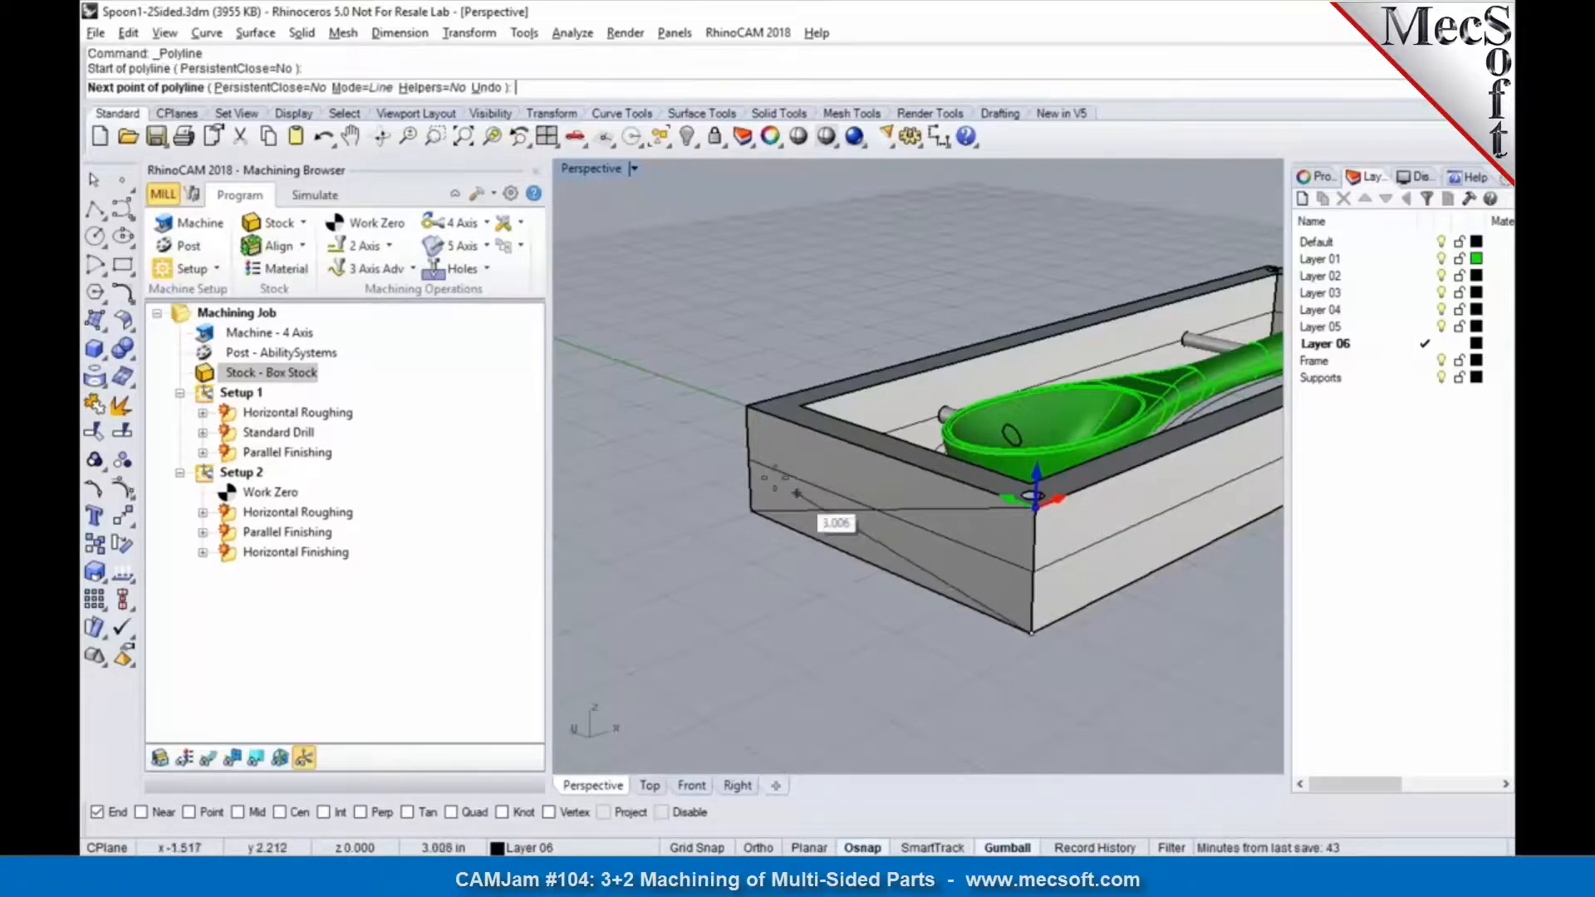
{"action": "left_click", "coordinate": [745, 411]}
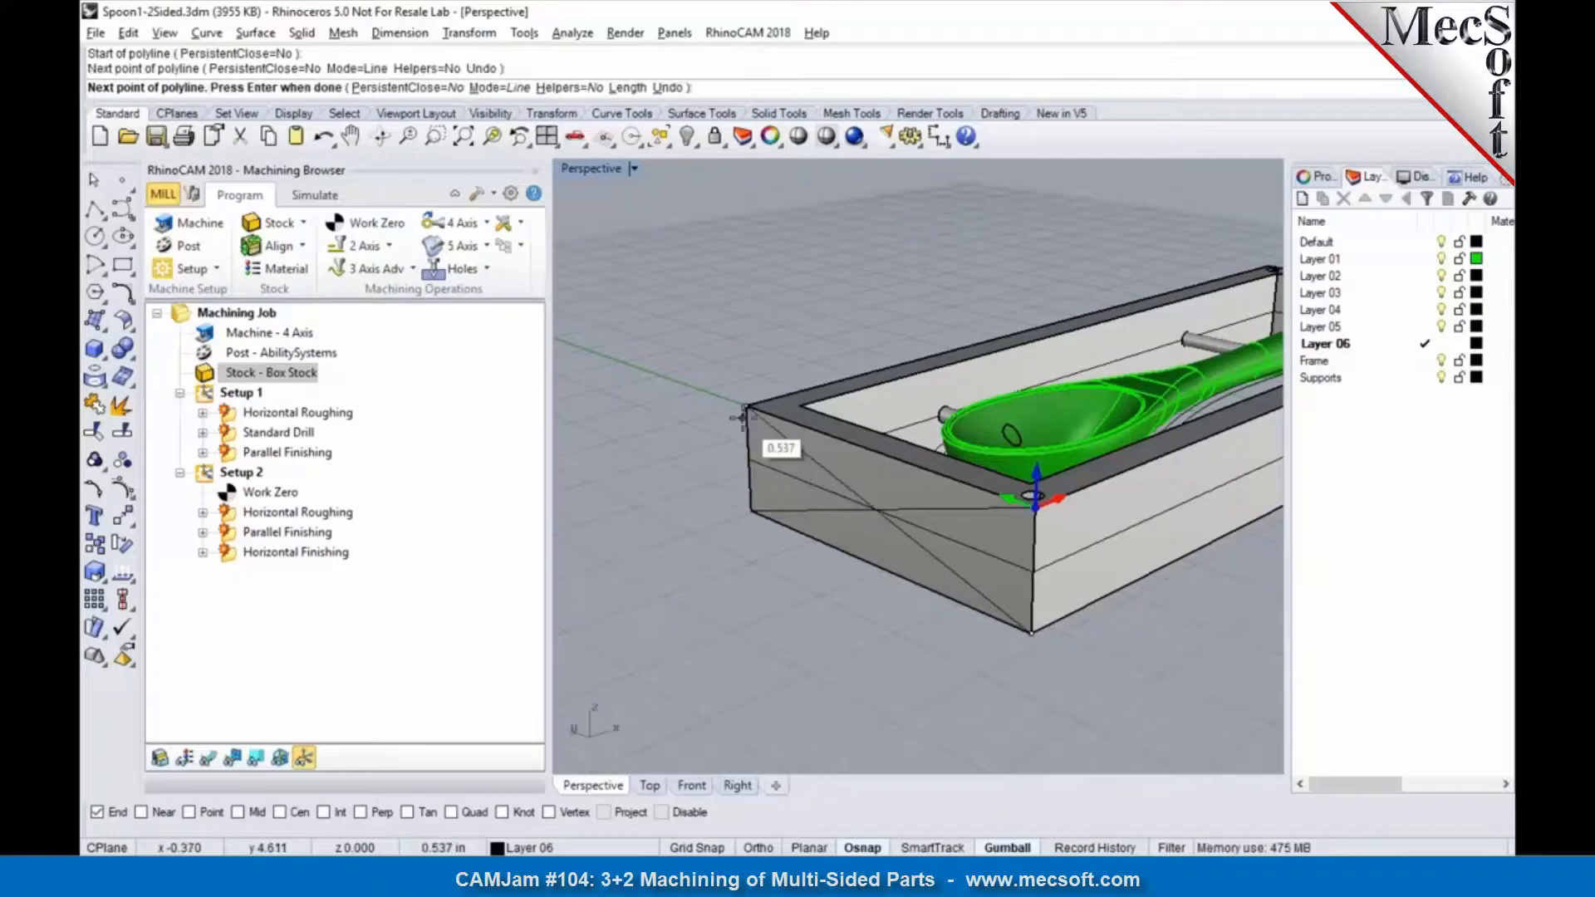
{"action": "key", "text": "Return"}
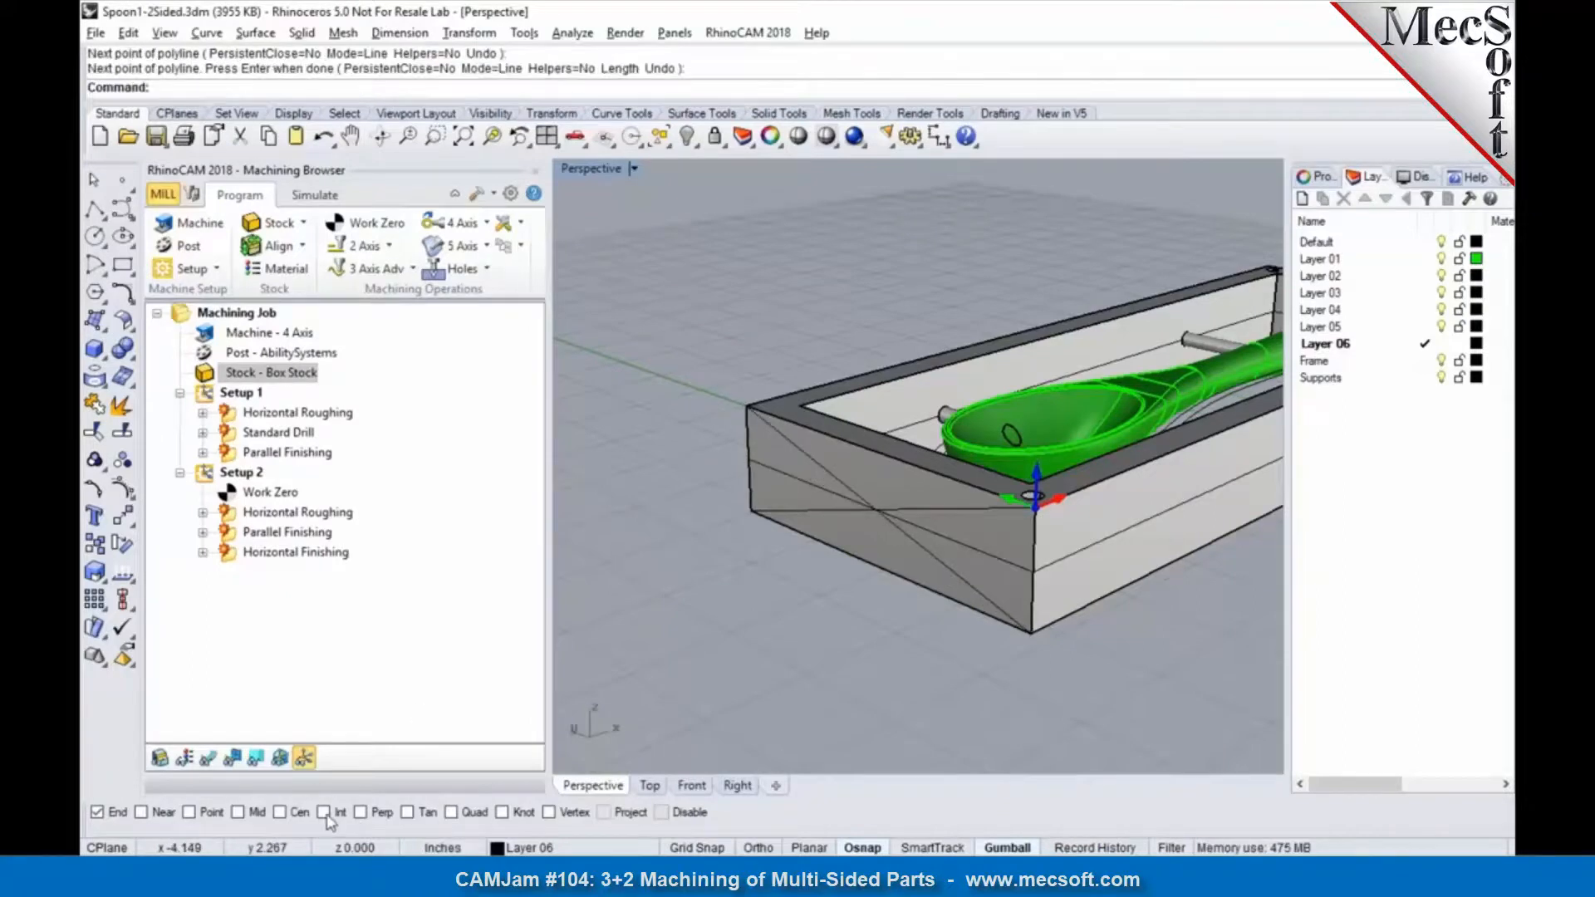
Step: Set the machine's rotary center to the intersection of the two diagonals, at X 0, Y 2.5, Z -0.75
{"action": "left_click", "coordinate": [188, 222]}
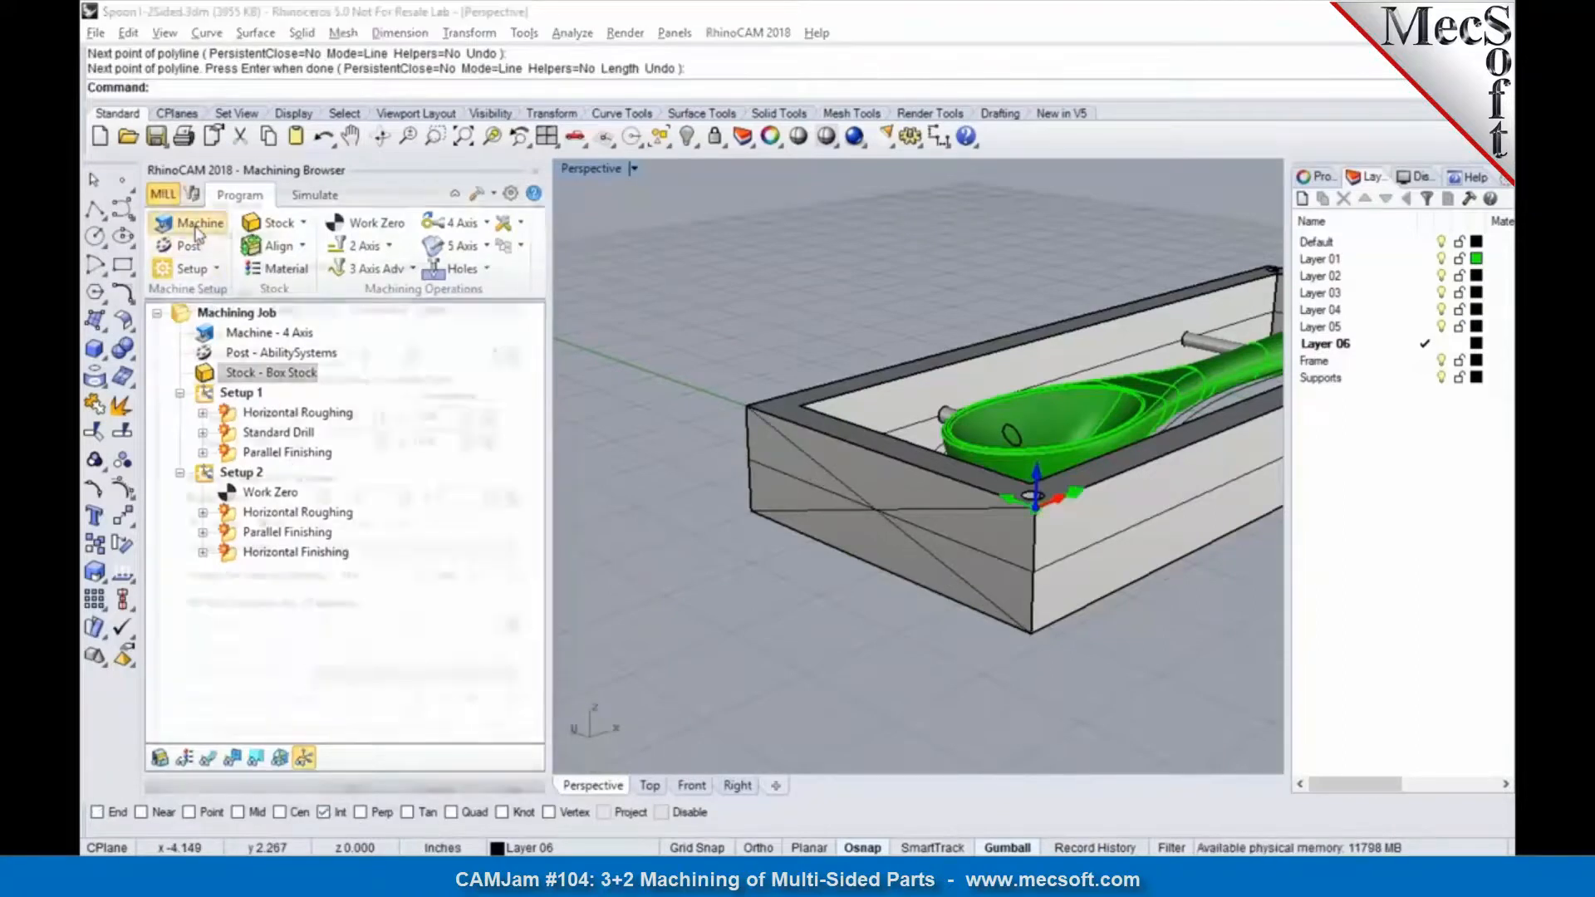
{"action": "left_click", "coordinate": [520, 498]}
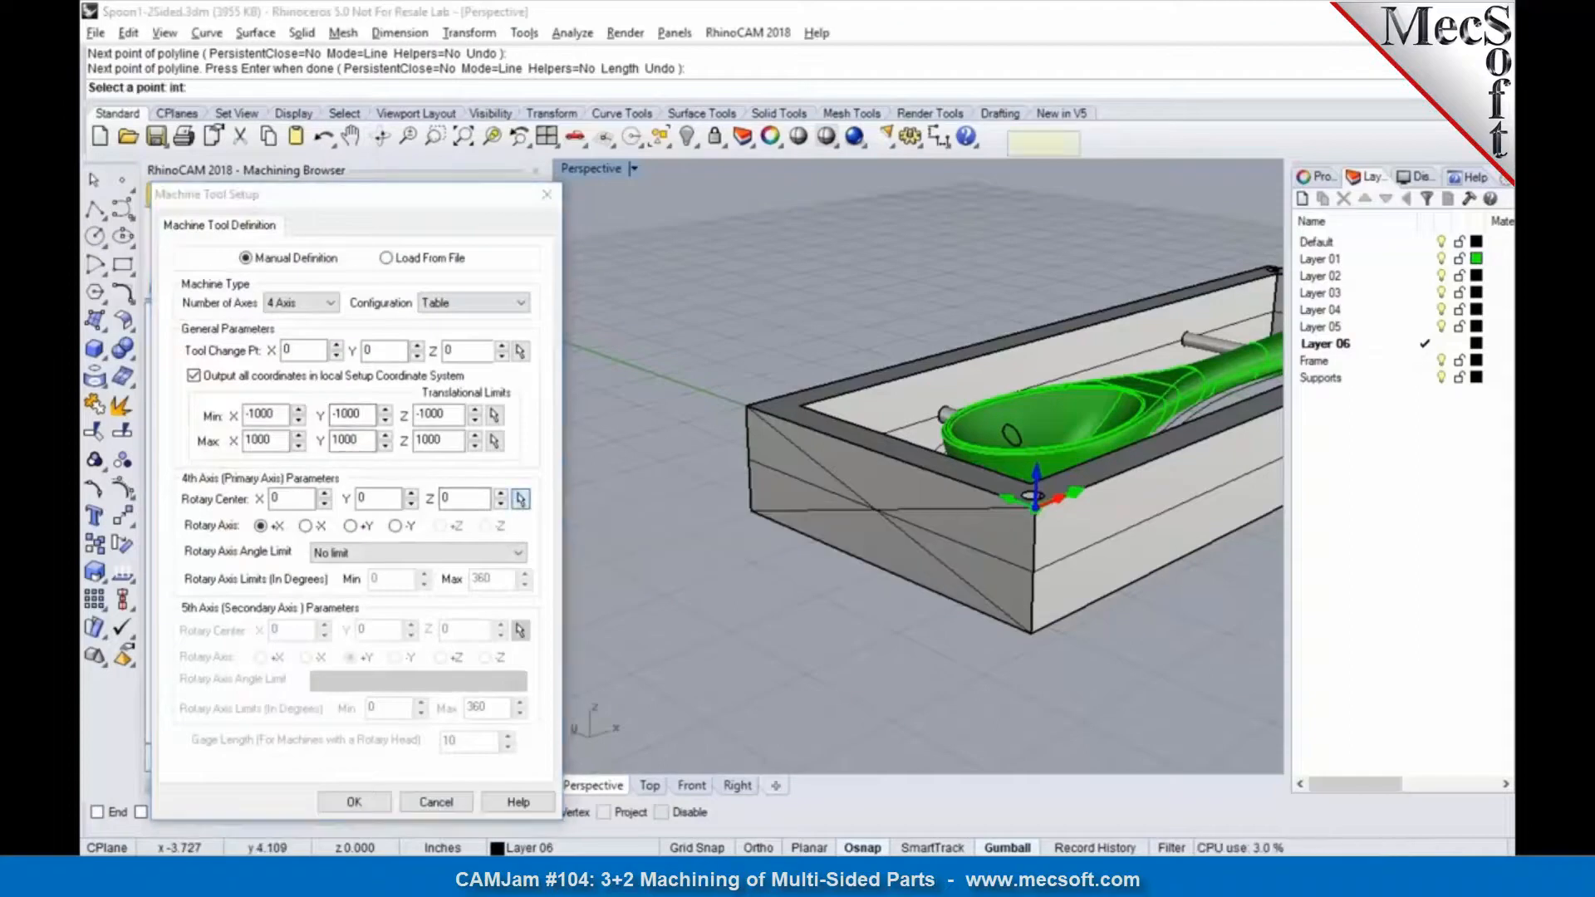
{"action": "left_click", "coordinate": [878, 508]}
{"action": "right_click_drag", "start_coordinate": [932, 591], "coordinate": [650, 586]}
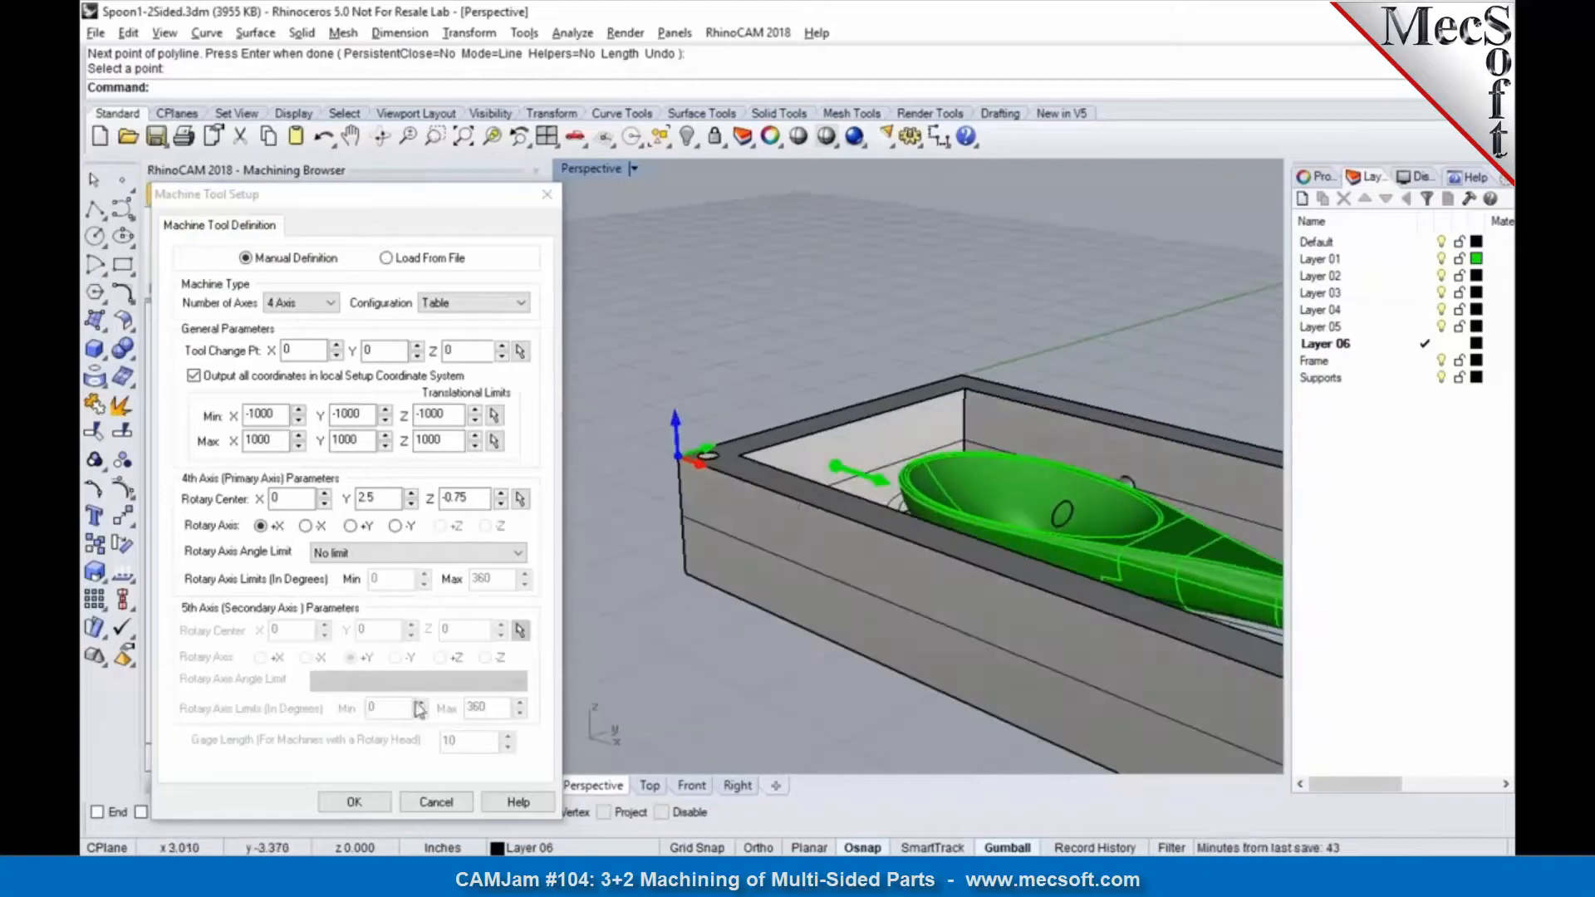
{"action": "left_click", "coordinate": [356, 803]}
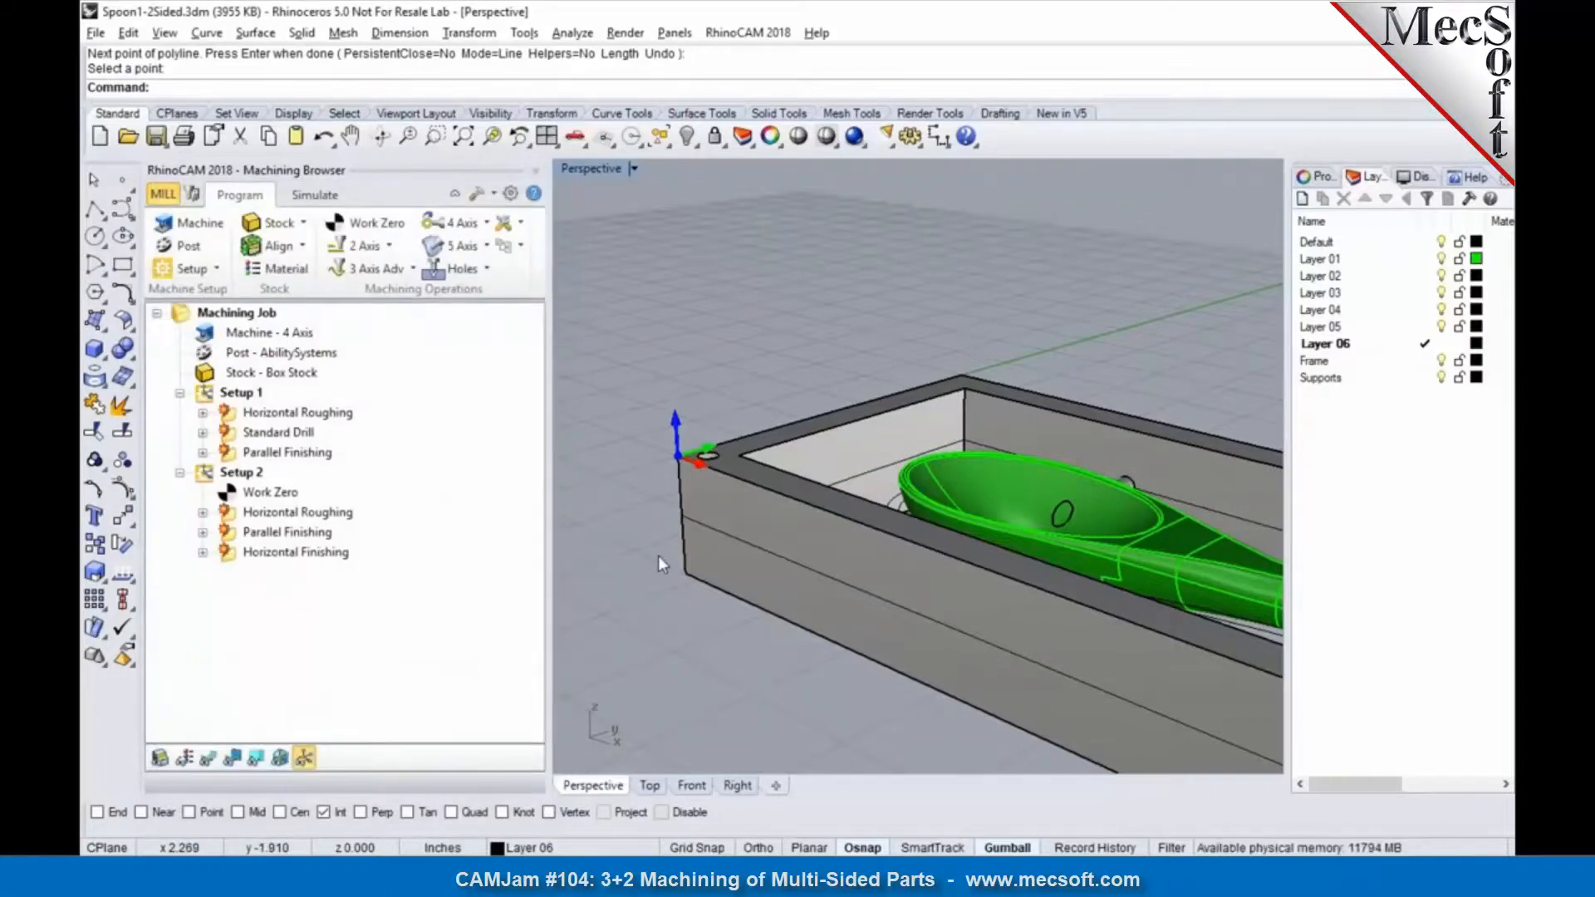
Step: Regenerate all of Setup 1's machining operations for the relocated coordinate system
{"action": "scroll", "coordinate": [662, 422], "scroll_direction": "down", "scroll_amount": 8}
{"action": "right_click_drag", "start_coordinate": [670, 430], "coordinate": [681, 457]}
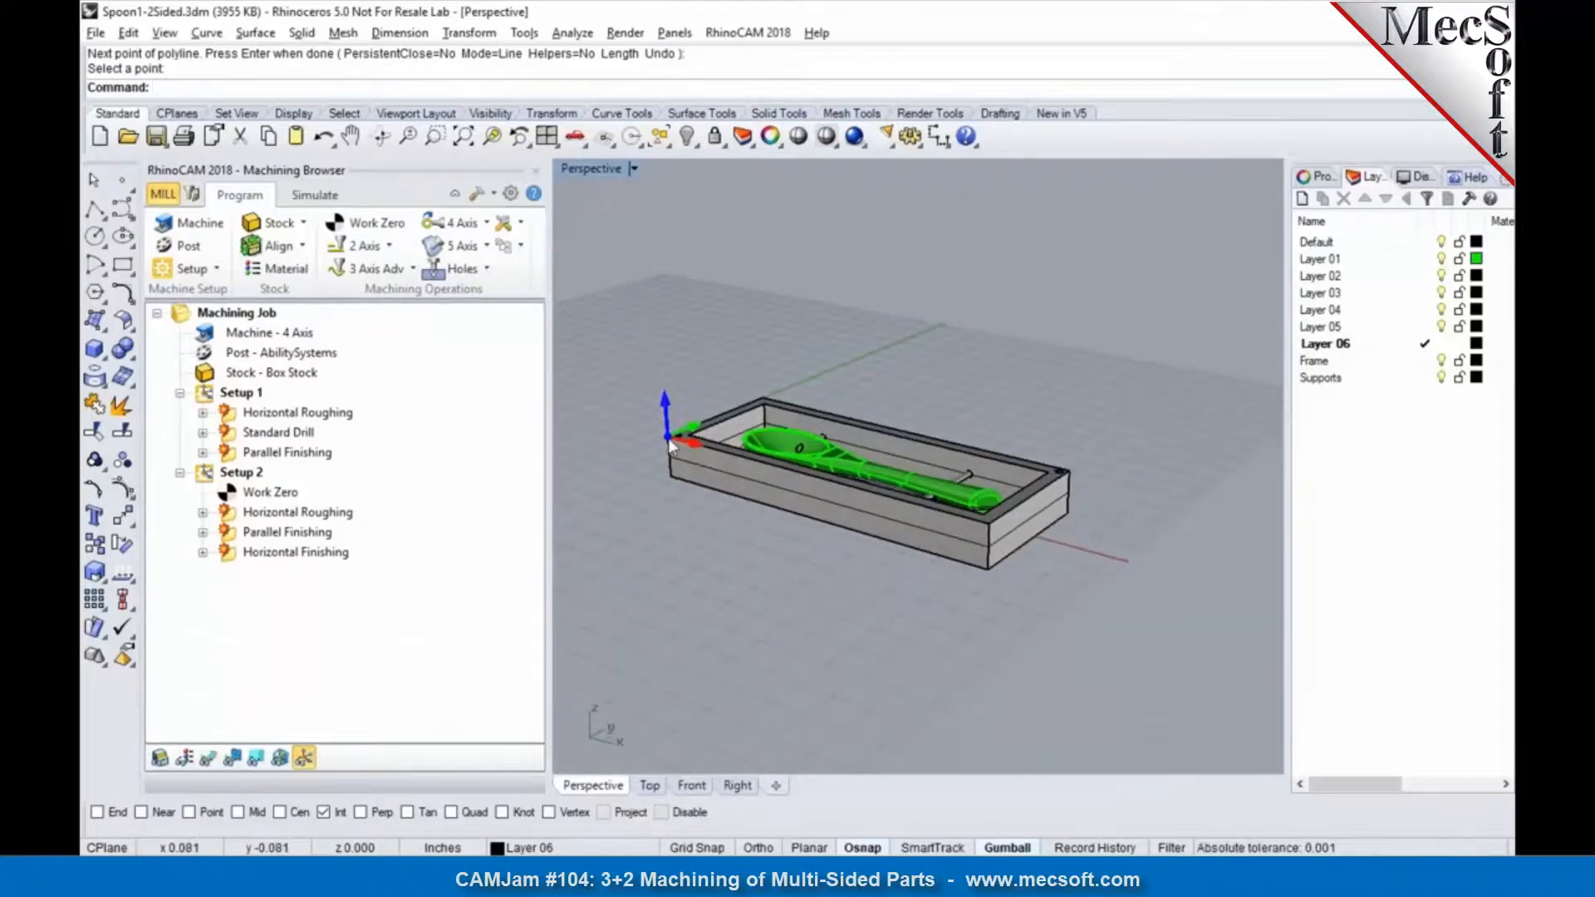
{"action": "left_click", "coordinate": [237, 392]}
{"action": "right_click", "coordinate": [236, 393]}
{"action": "key", "text": "Escape"}
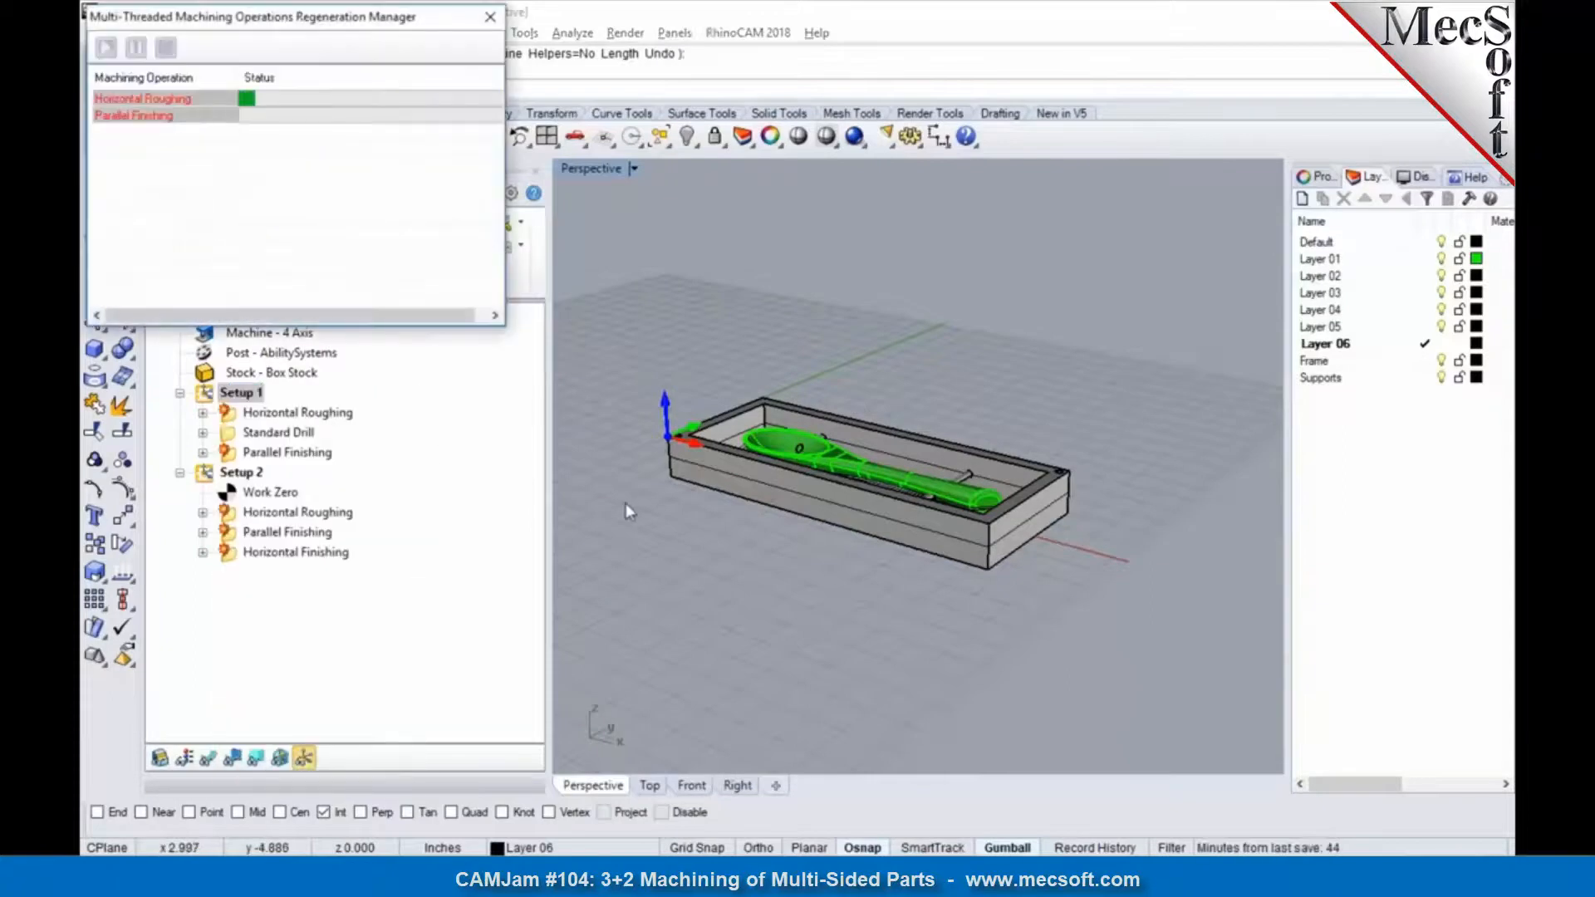
Step: Show the toolpaths and examine Setup 1's Horizontal Roughing, Standard Drill and Parallel Finishing on the spoon
{"action": "left_click", "coordinate": [269, 420]}
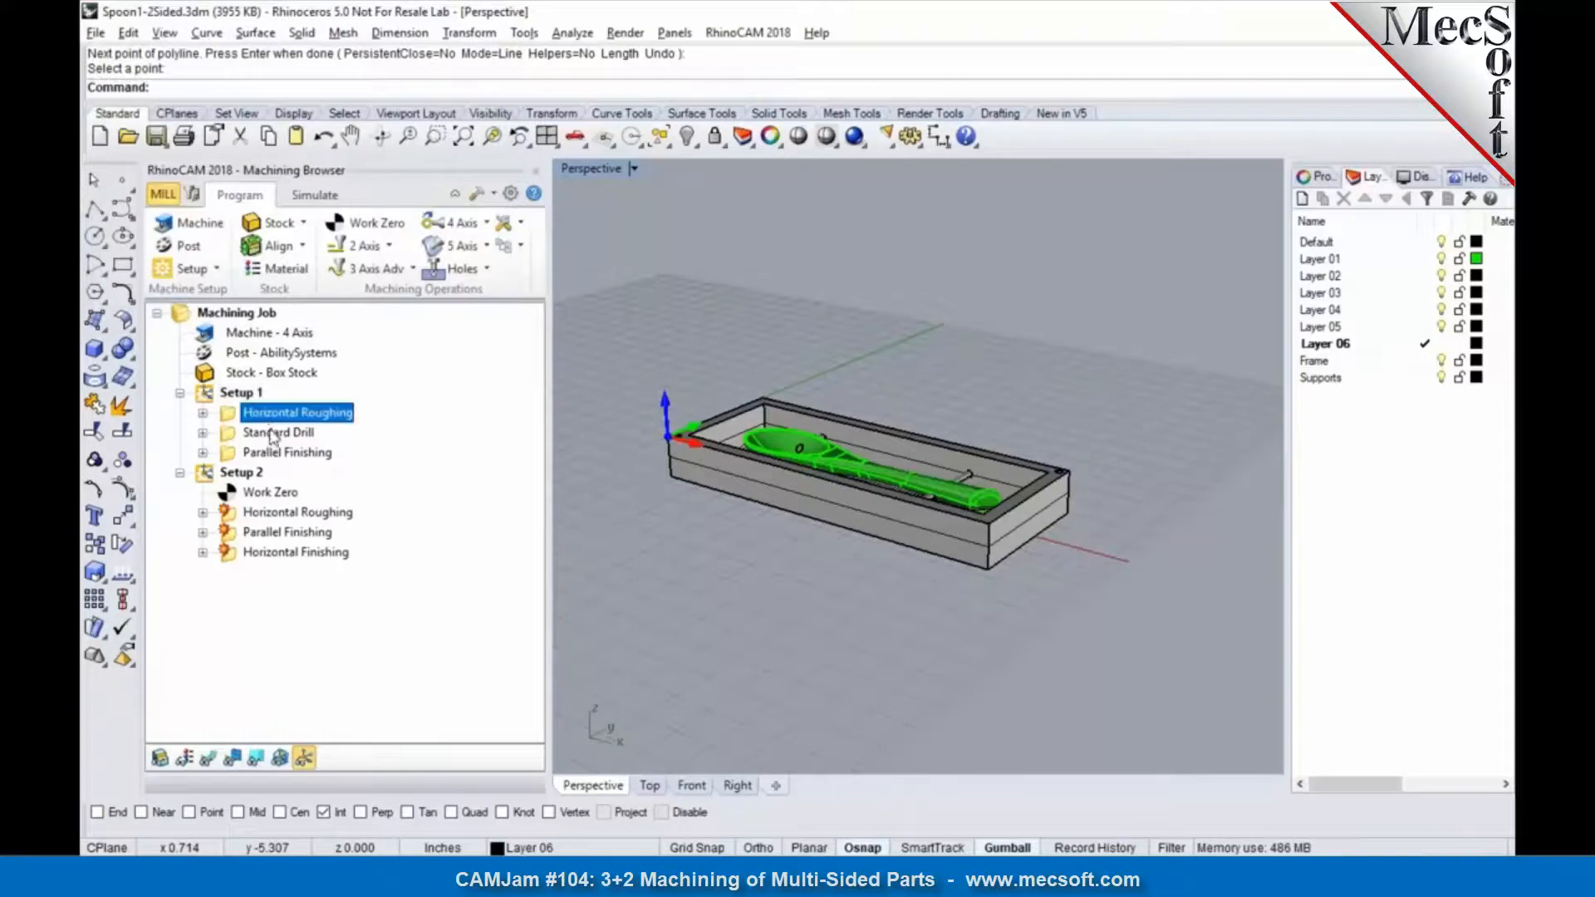
{"action": "left_click", "coordinate": [272, 434]}
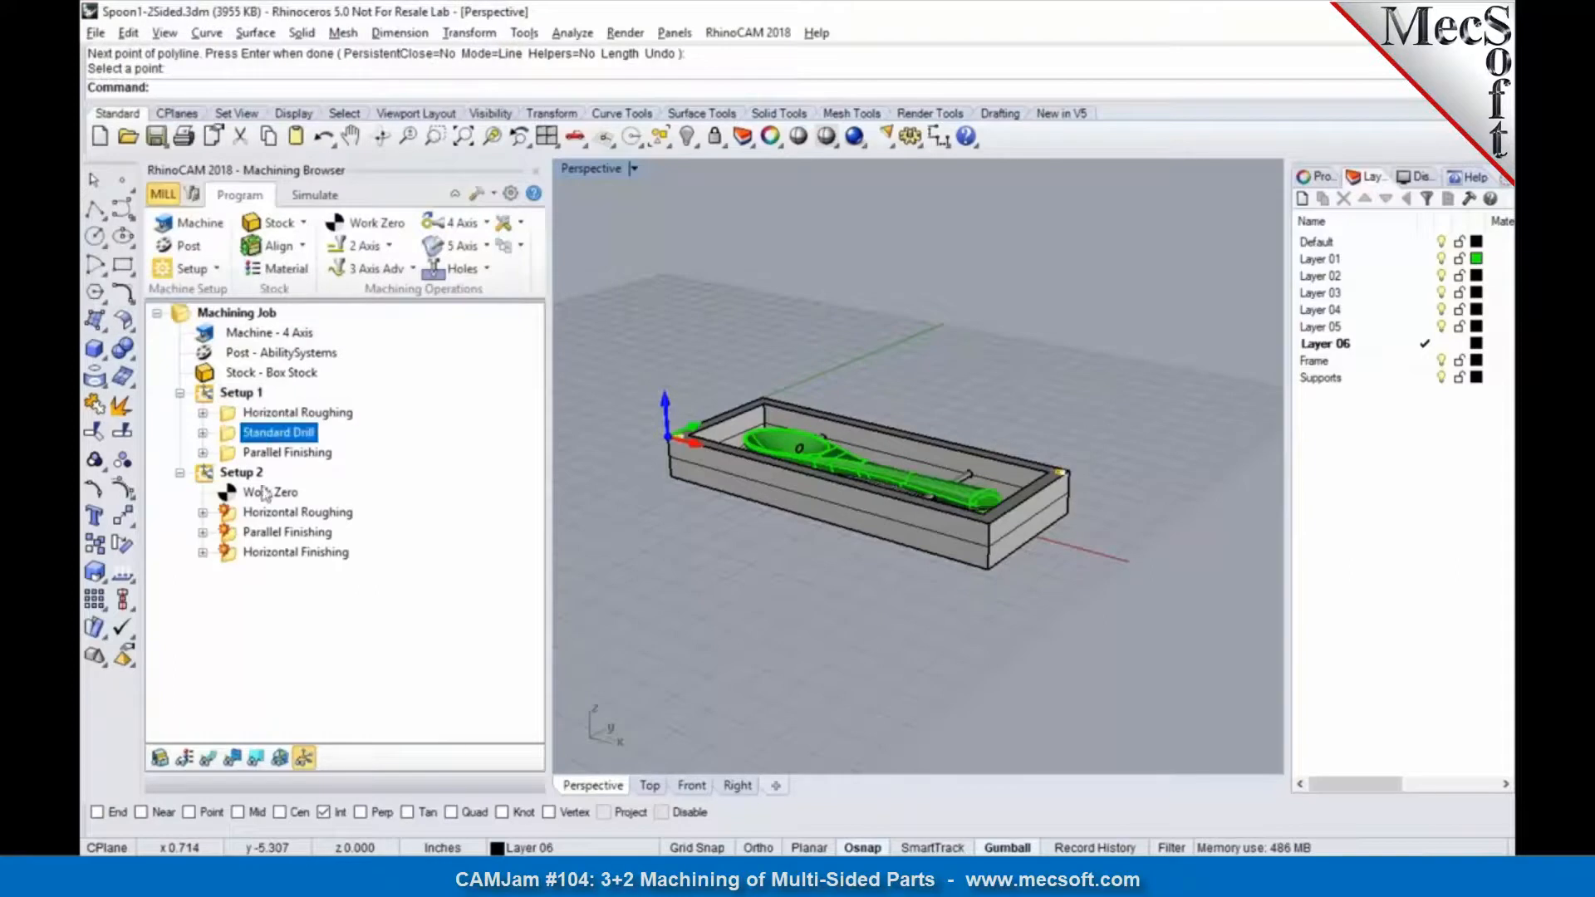
{"action": "left_click", "coordinate": [282, 454]}
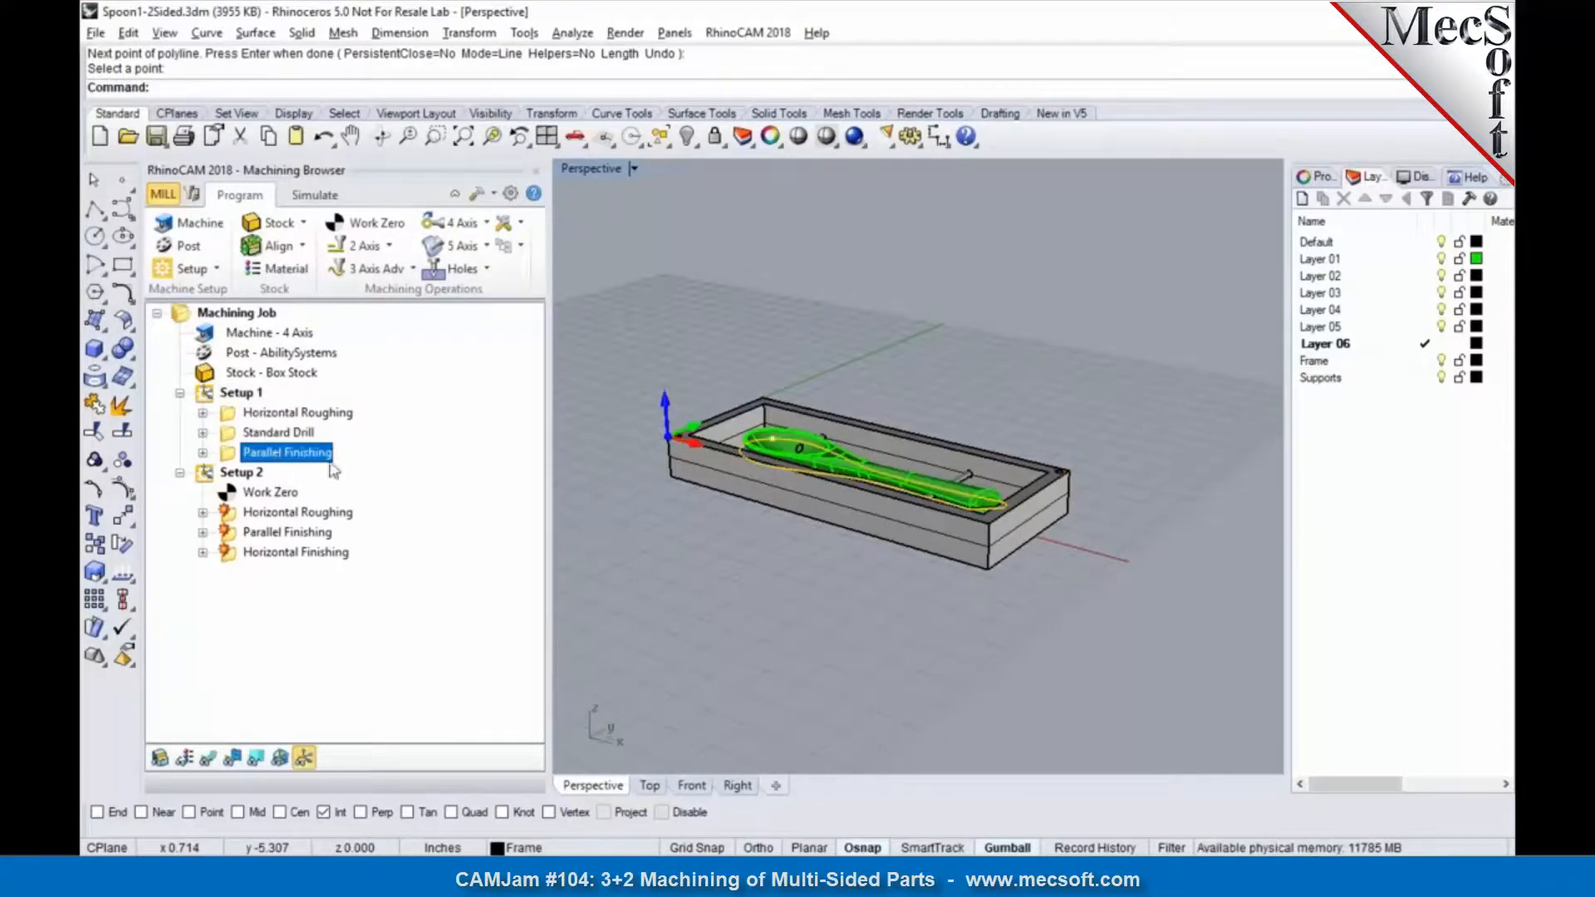
{"action": "left_click", "coordinate": [209, 758]}
{"action": "right_click_drag", "start_coordinate": [835, 575], "coordinate": [844, 631]}
{"action": "left_click", "coordinate": [295, 434]}
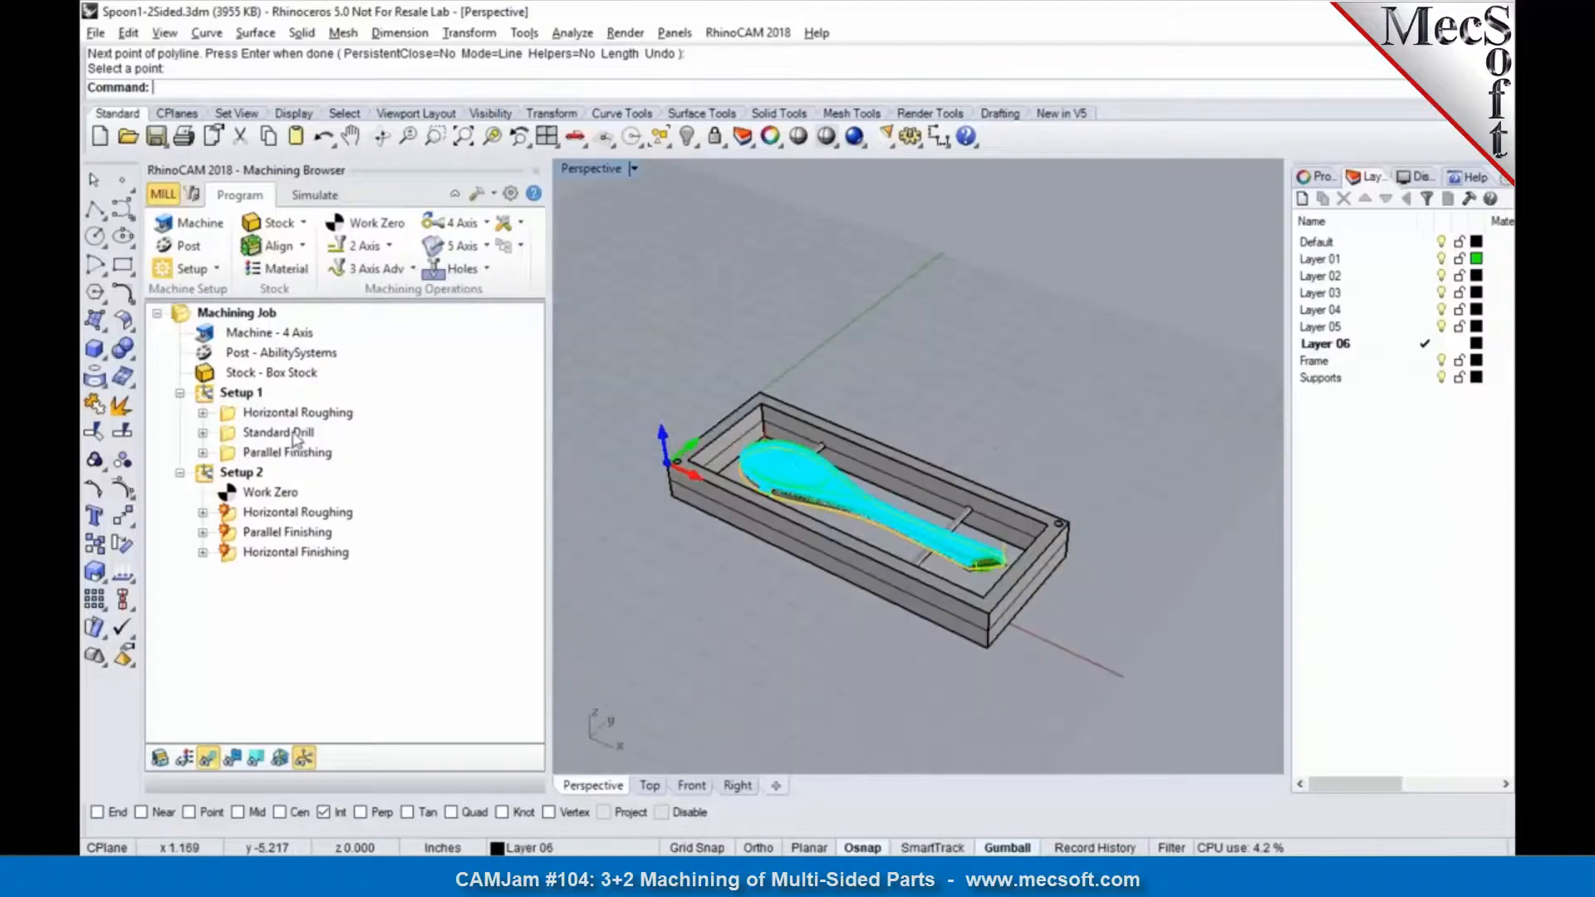
{"action": "left_click", "coordinate": [295, 417]}
{"action": "left_click", "coordinate": [290, 434]}
{"action": "left_click", "coordinate": [284, 454]}
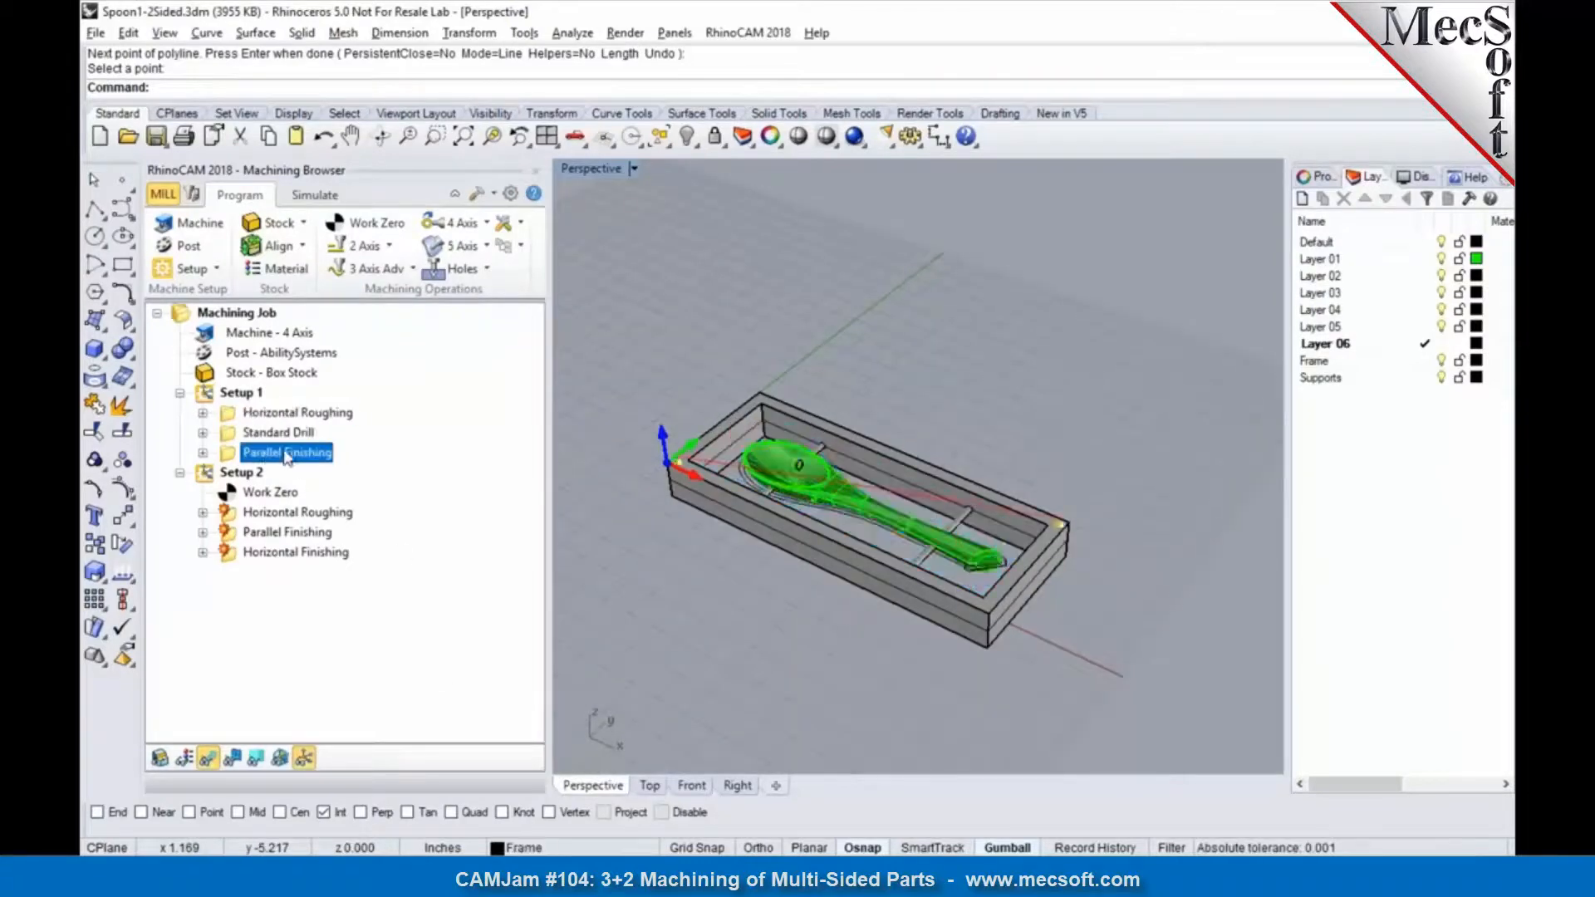
Step: Add a rotary table setup after Setup 1's Parallel Finishing with an absolute, counterclockwise table rotation angle of 180 degrees
{"action": "left_click", "coordinate": [236, 473]}
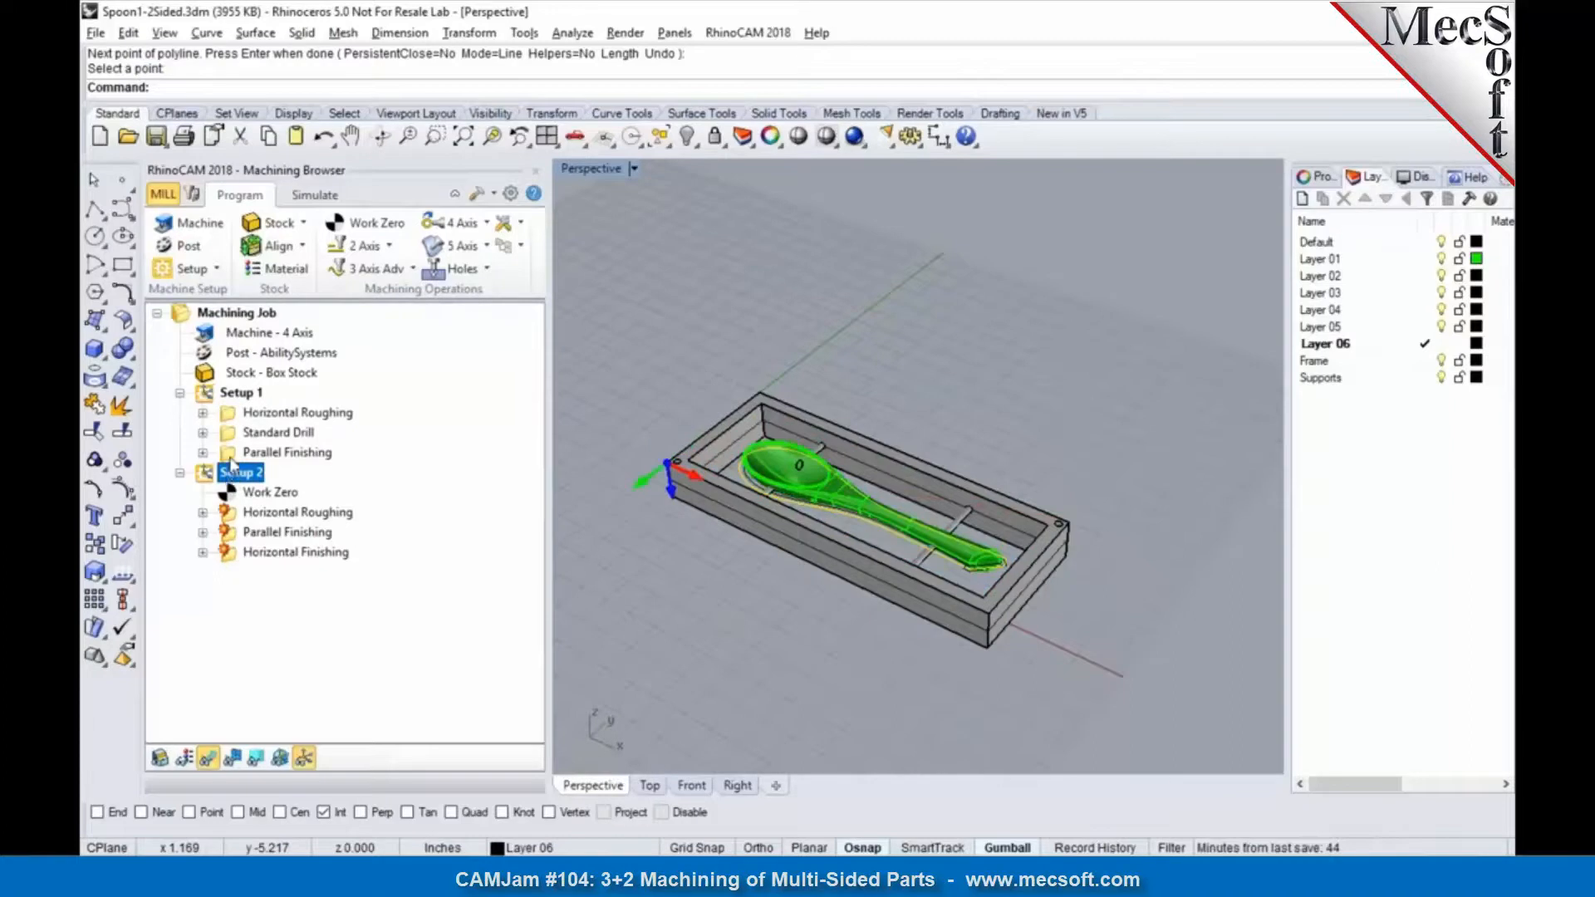
{"action": "left_click", "coordinate": [233, 455]}
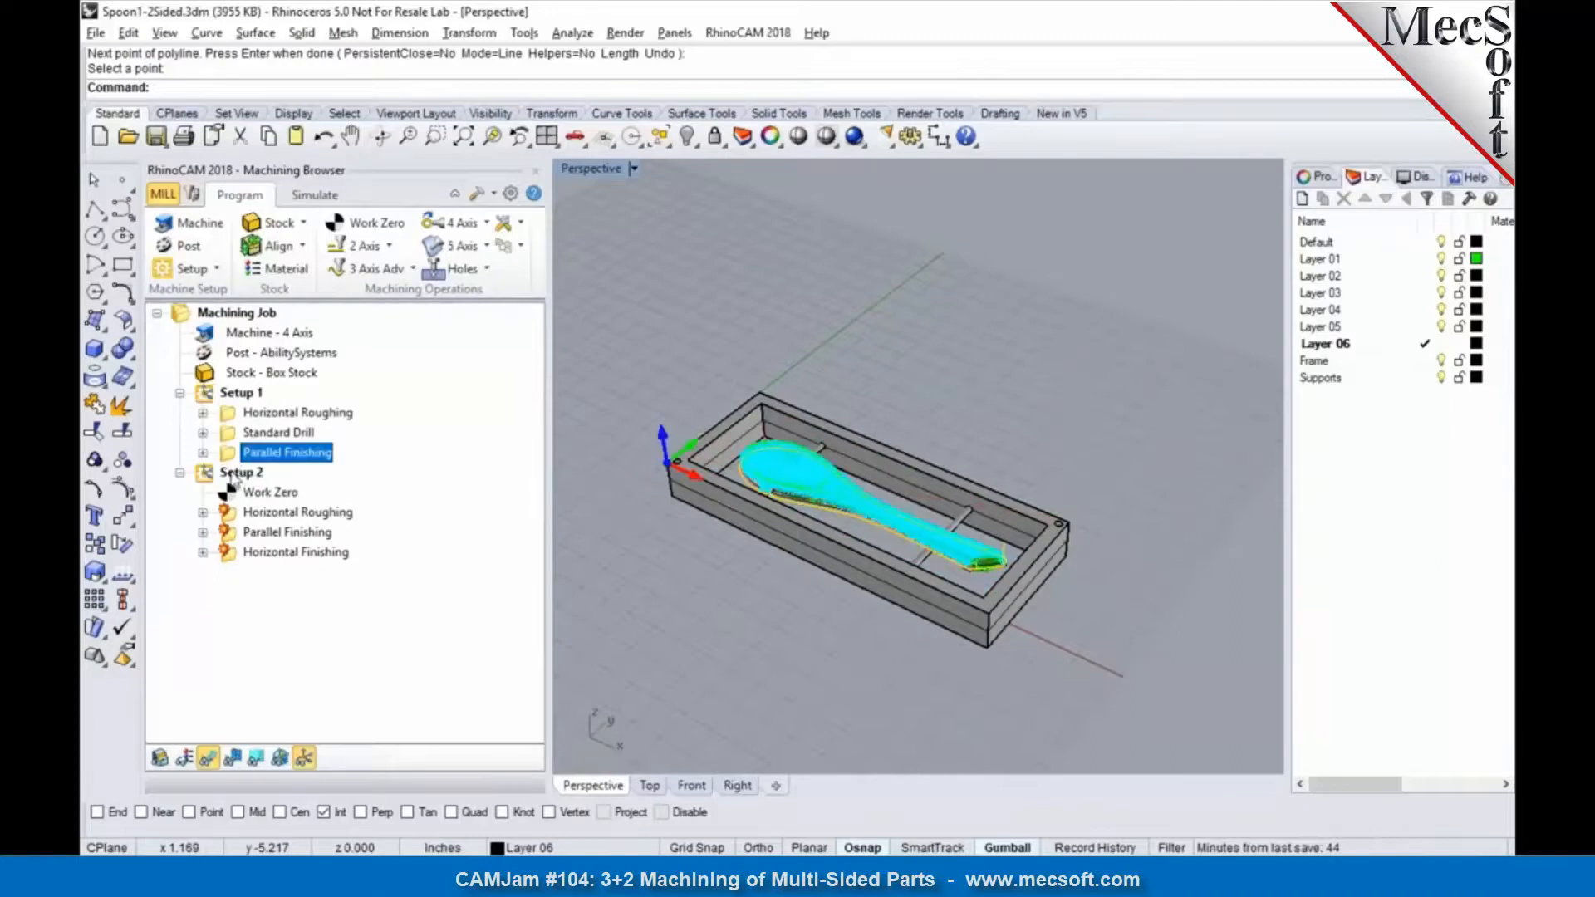
{"action": "left_click", "coordinate": [218, 270]}
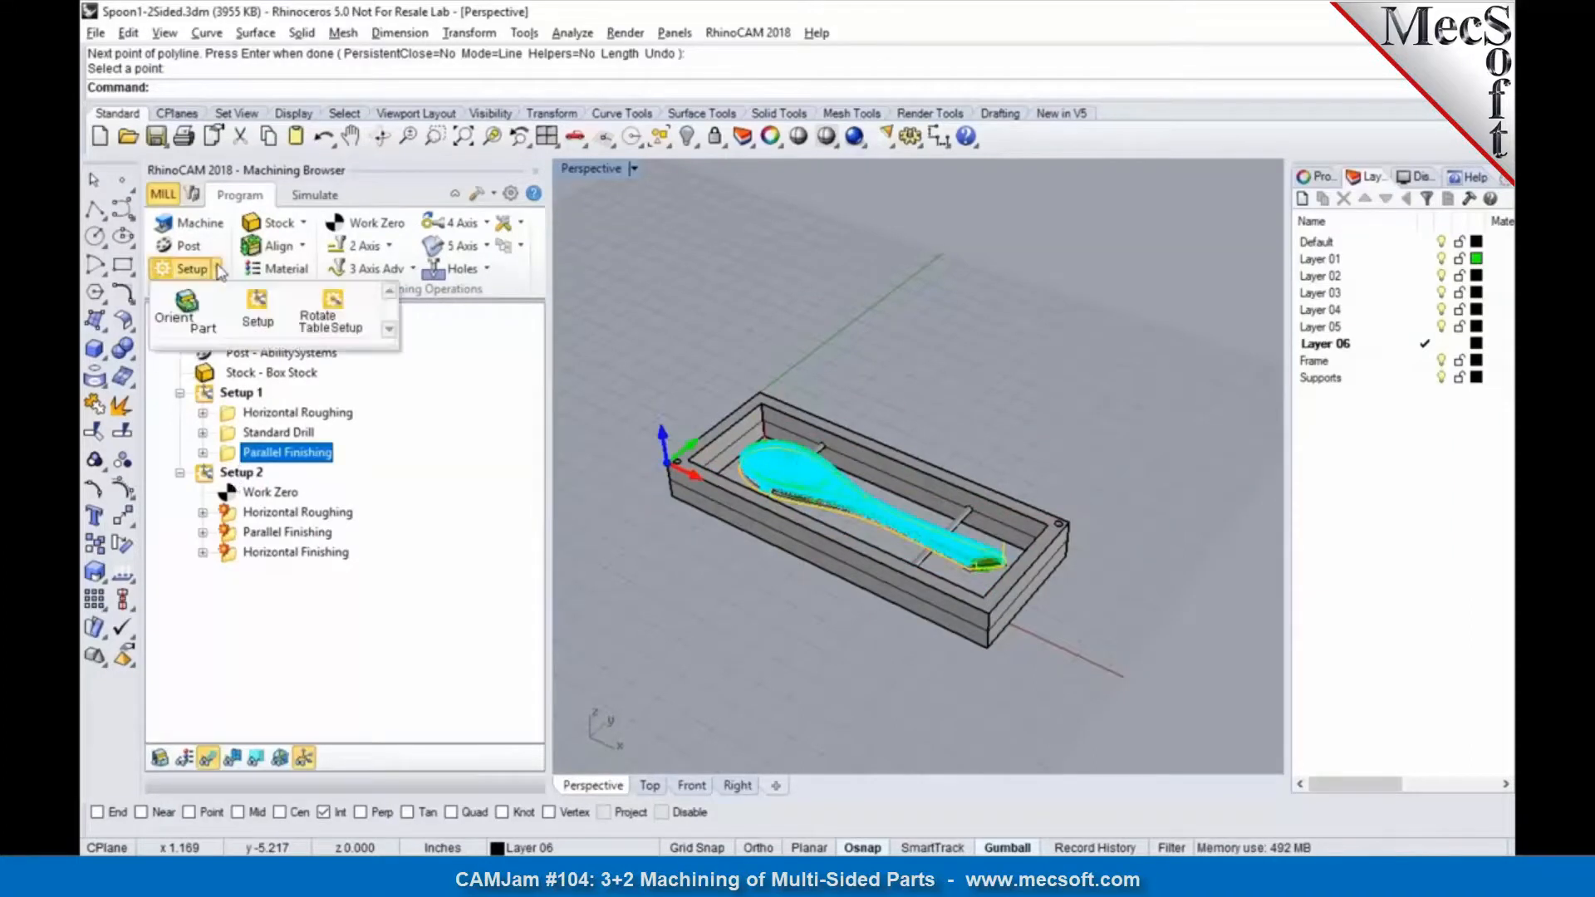
{"action": "left_click", "coordinate": [335, 314]}
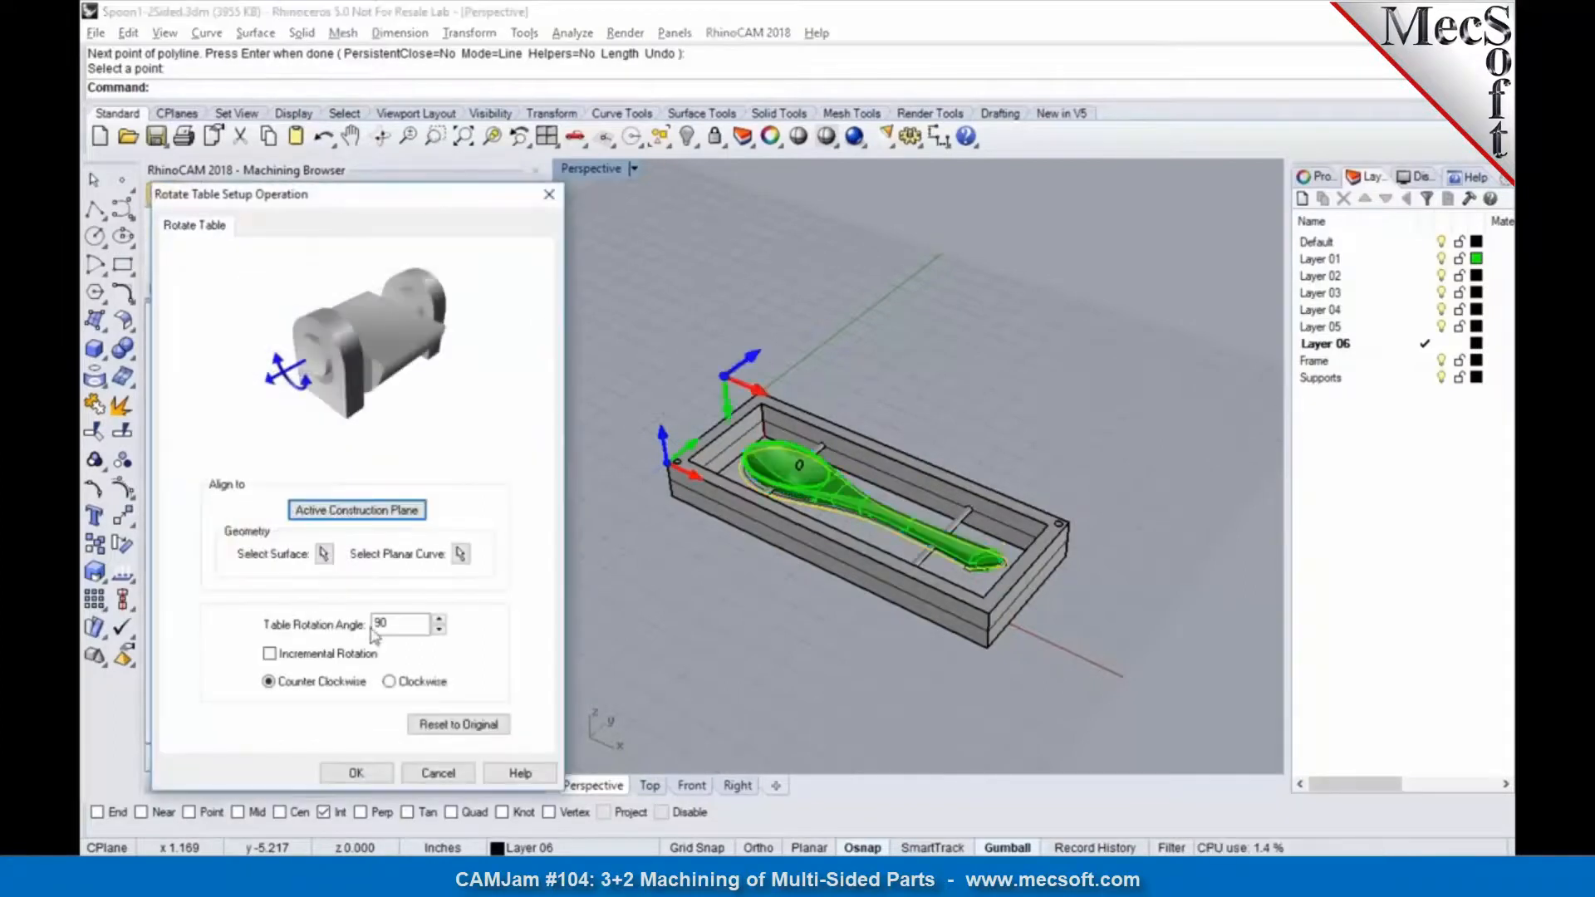
{"action": "double_click", "coordinate": [380, 623]}
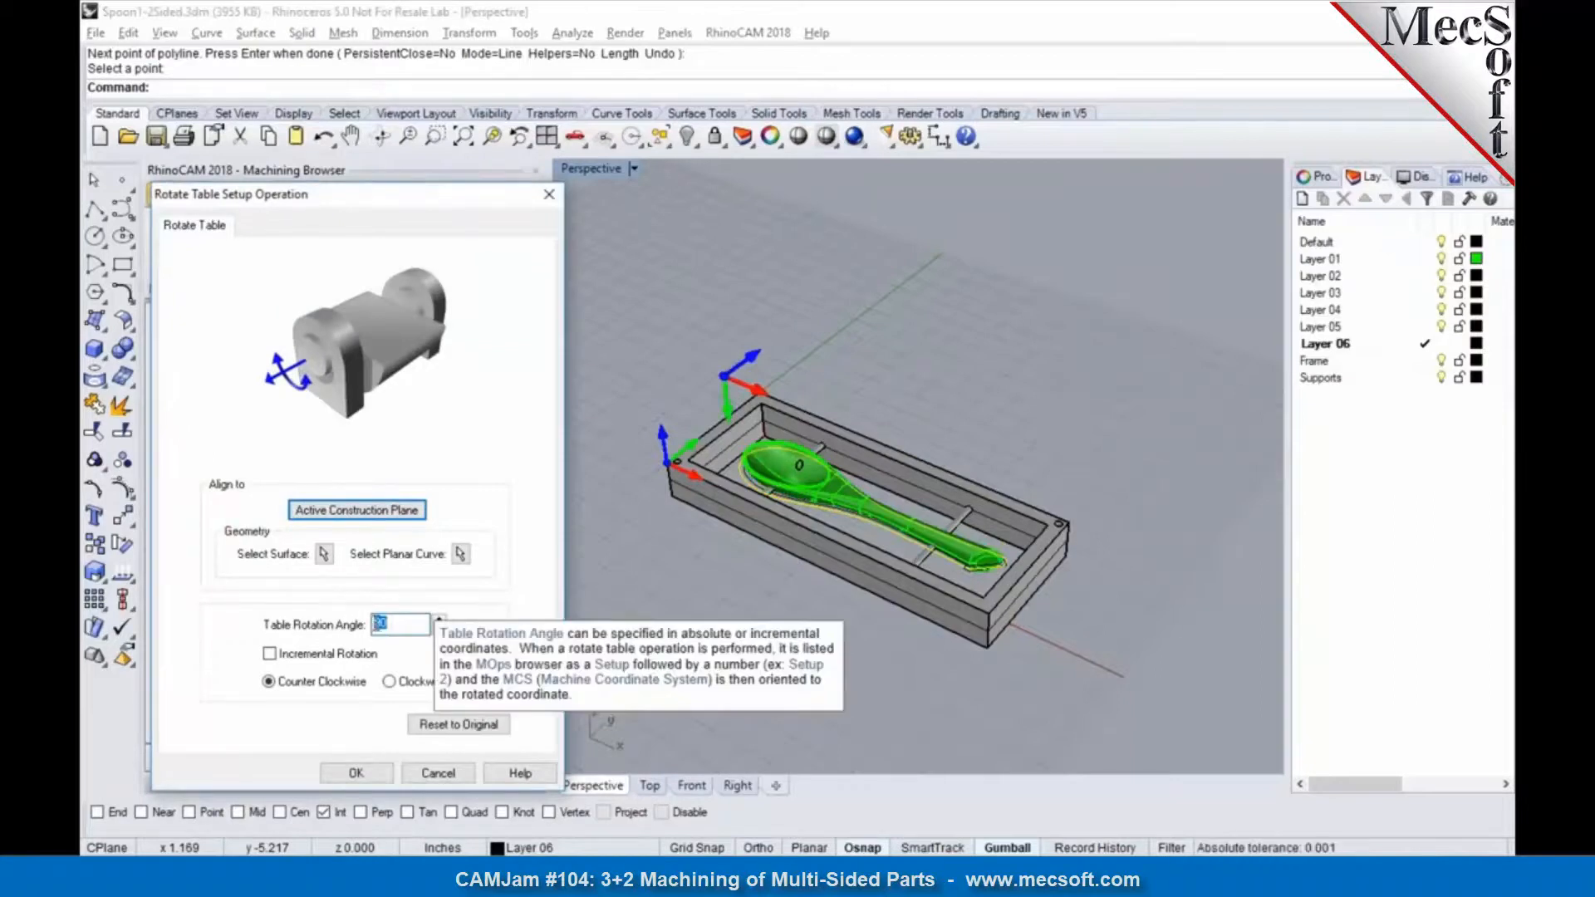
{"action": "type", "text": "180"}
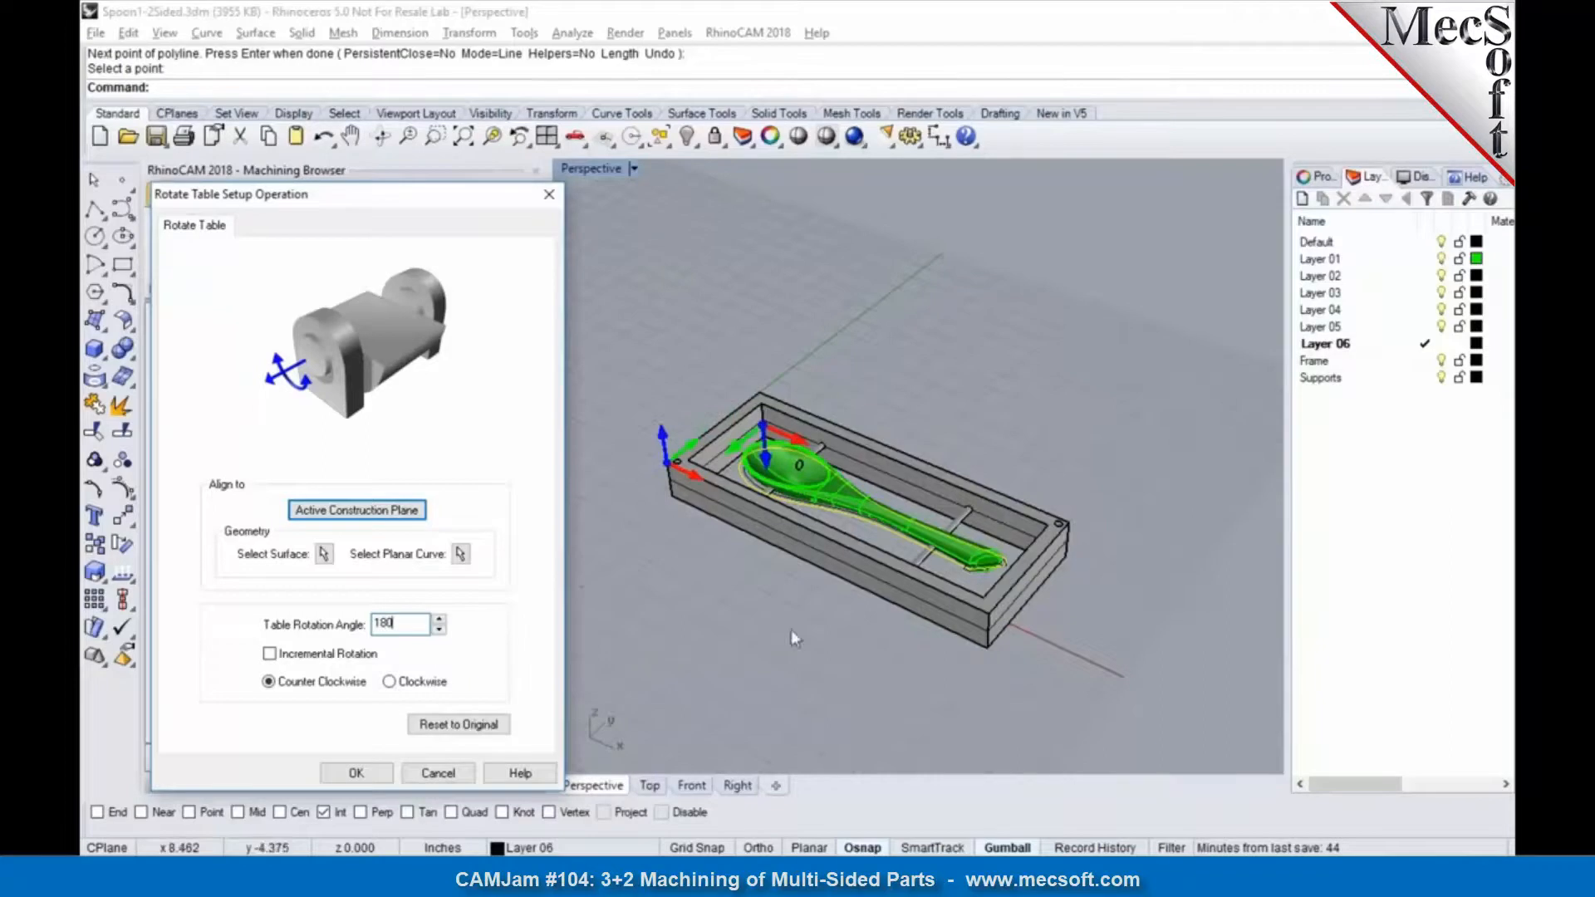
{"action": "left_click", "coordinate": [791, 630]}
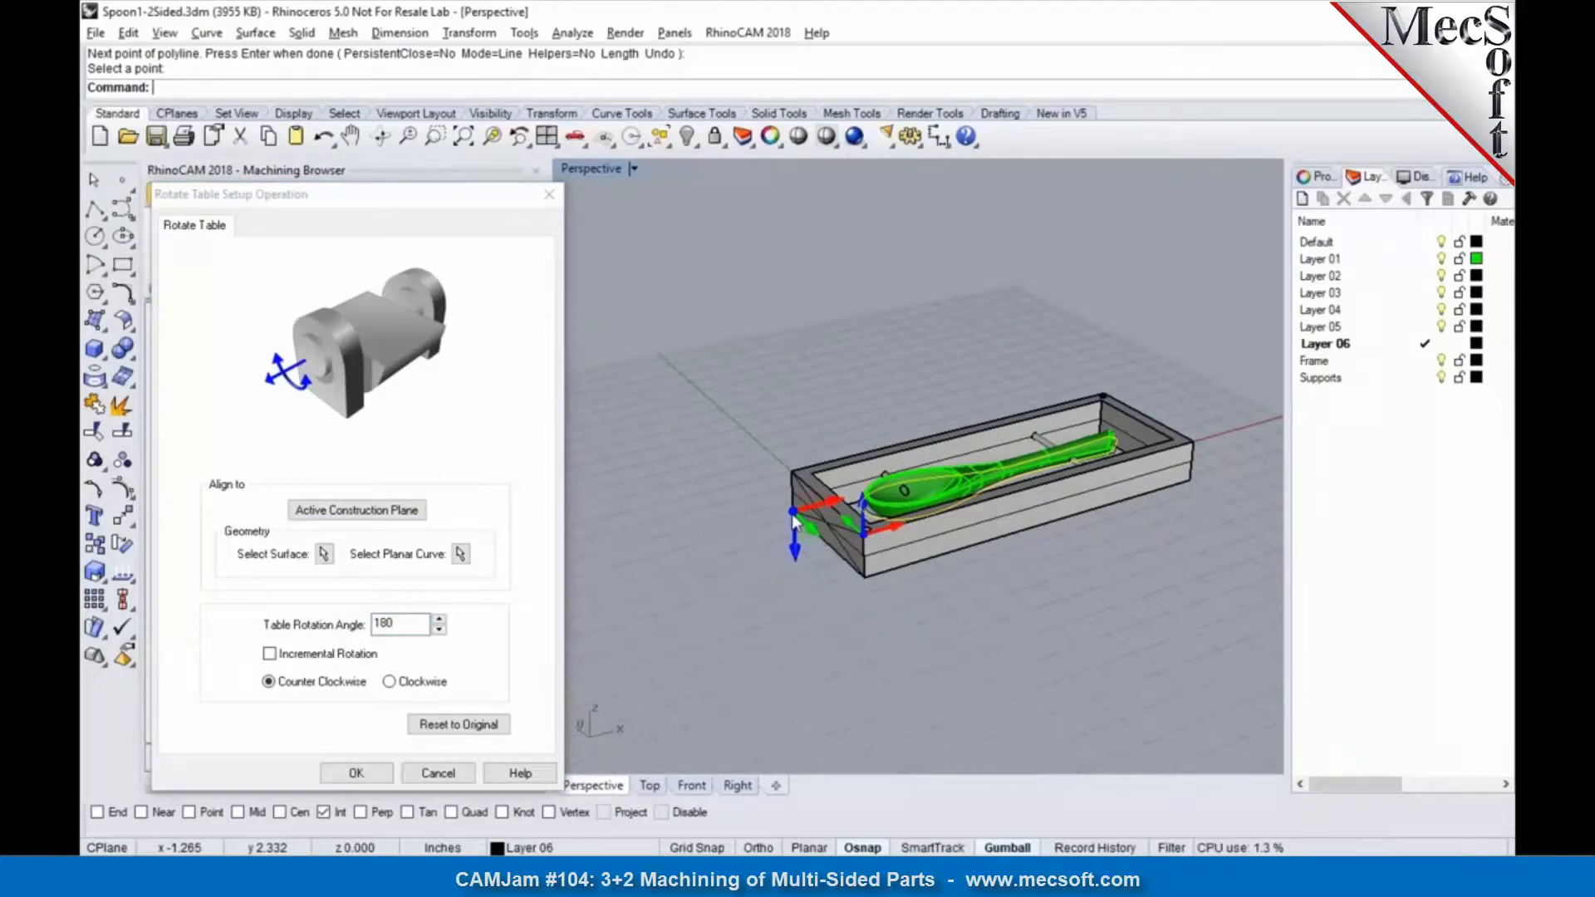
{"action": "left_click", "coordinate": [376, 774]}
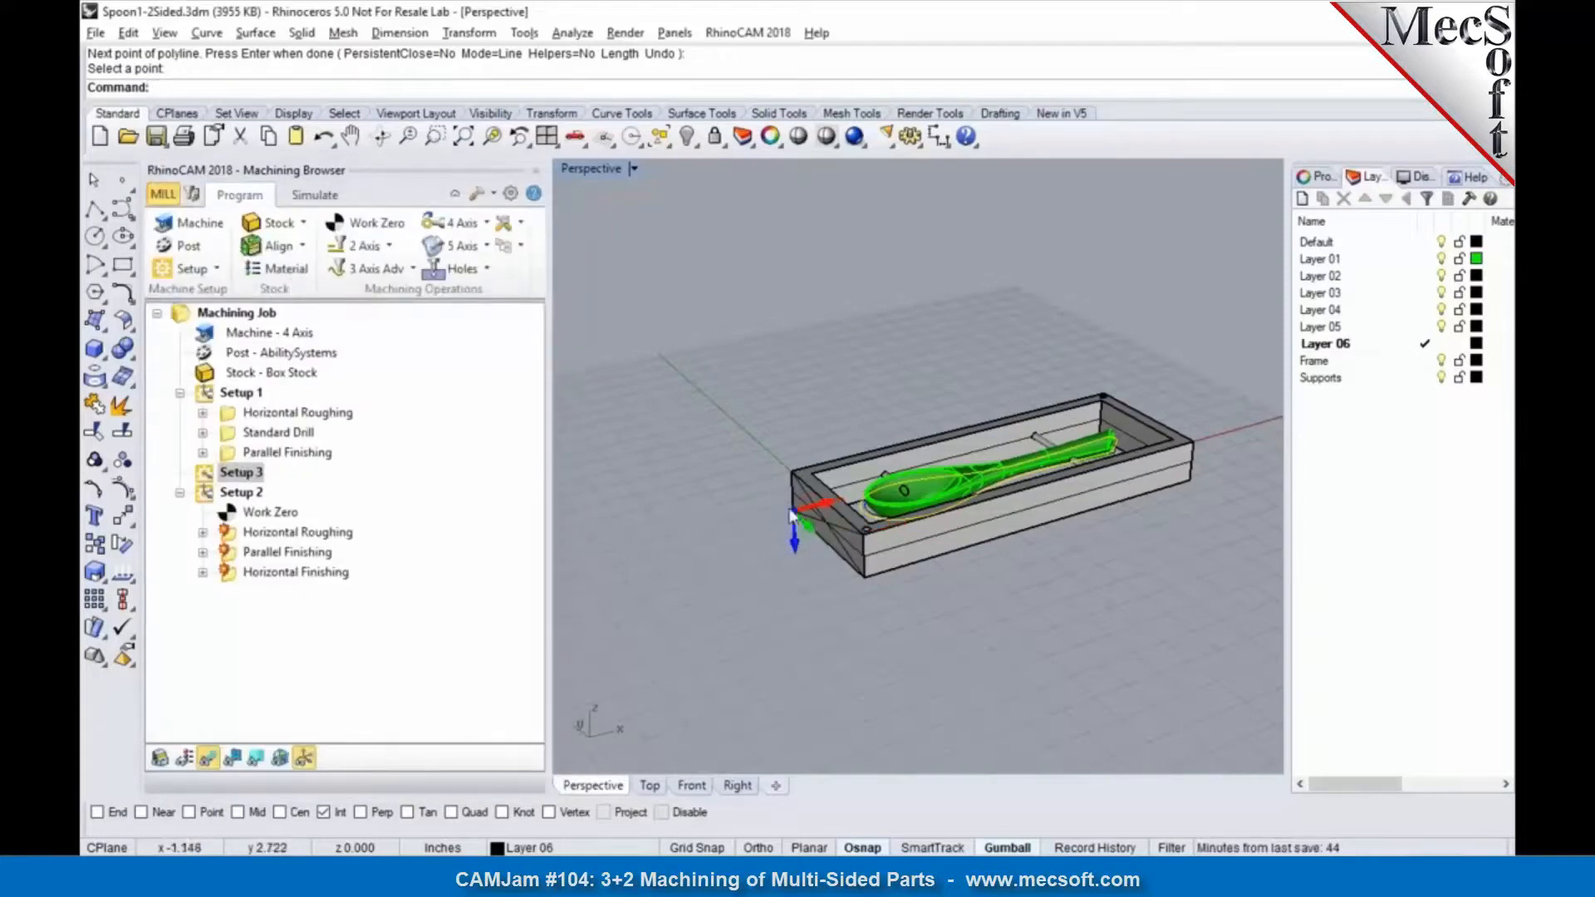
Step: Move Horizontal Roughing, Parallel Finishing and Horizontal Finishing together from Setup 2 into the rotary table setup, Setup 3
{"action": "right_click_drag", "start_coordinate": [945, 633], "coordinate": [942, 171]}
{"action": "right_click_drag", "start_coordinate": [939, 541], "coordinate": [942, 428]}
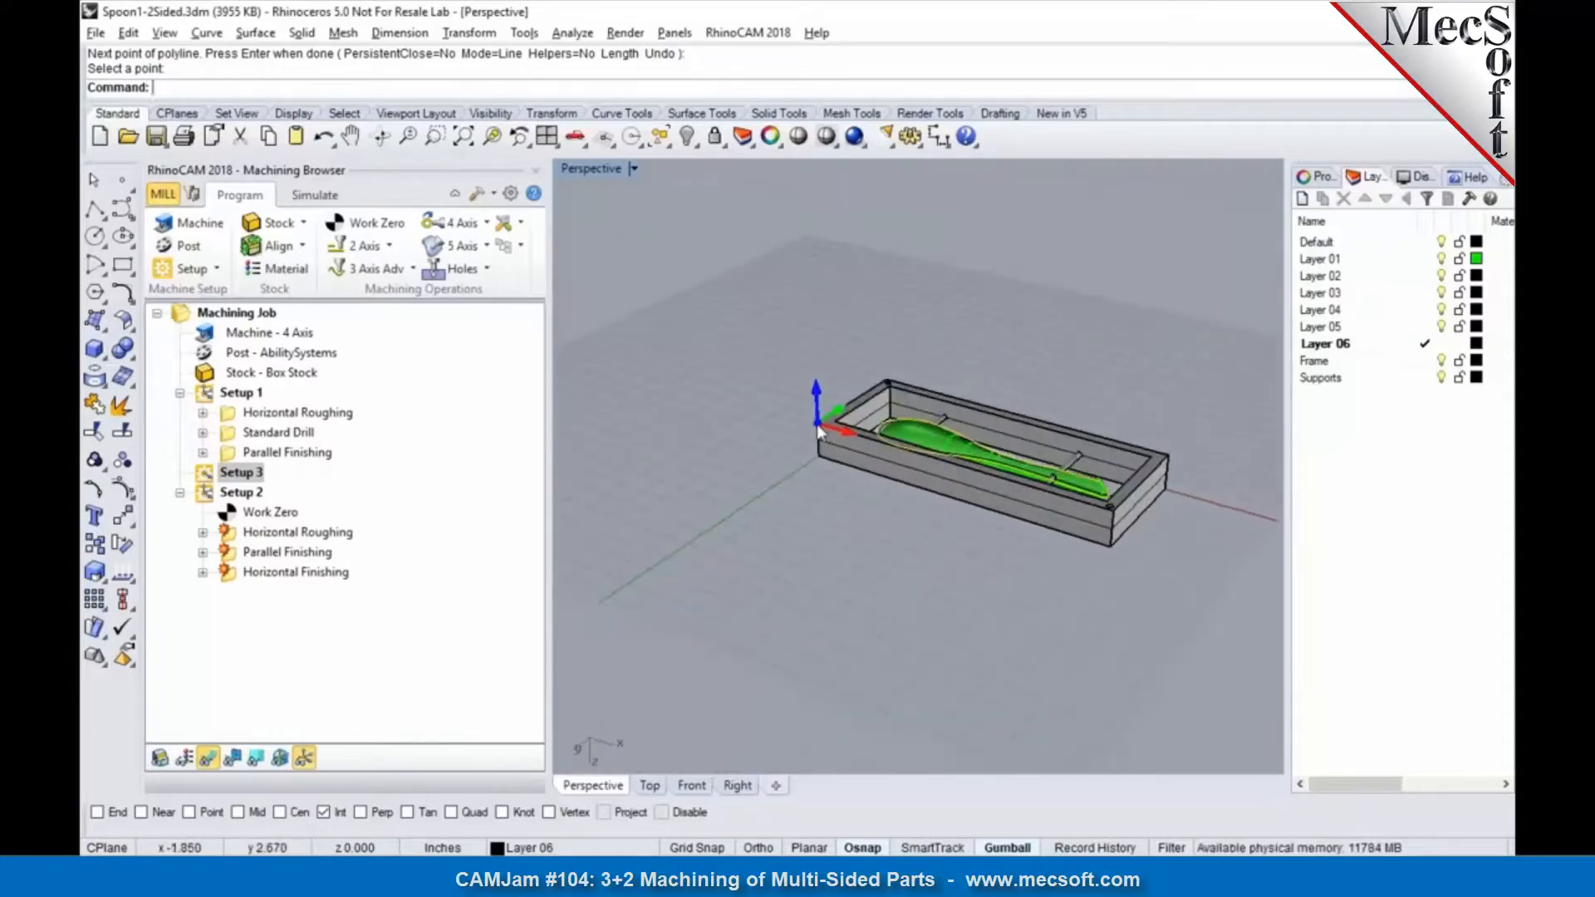
{"action": "left_click", "coordinate": [323, 534]}
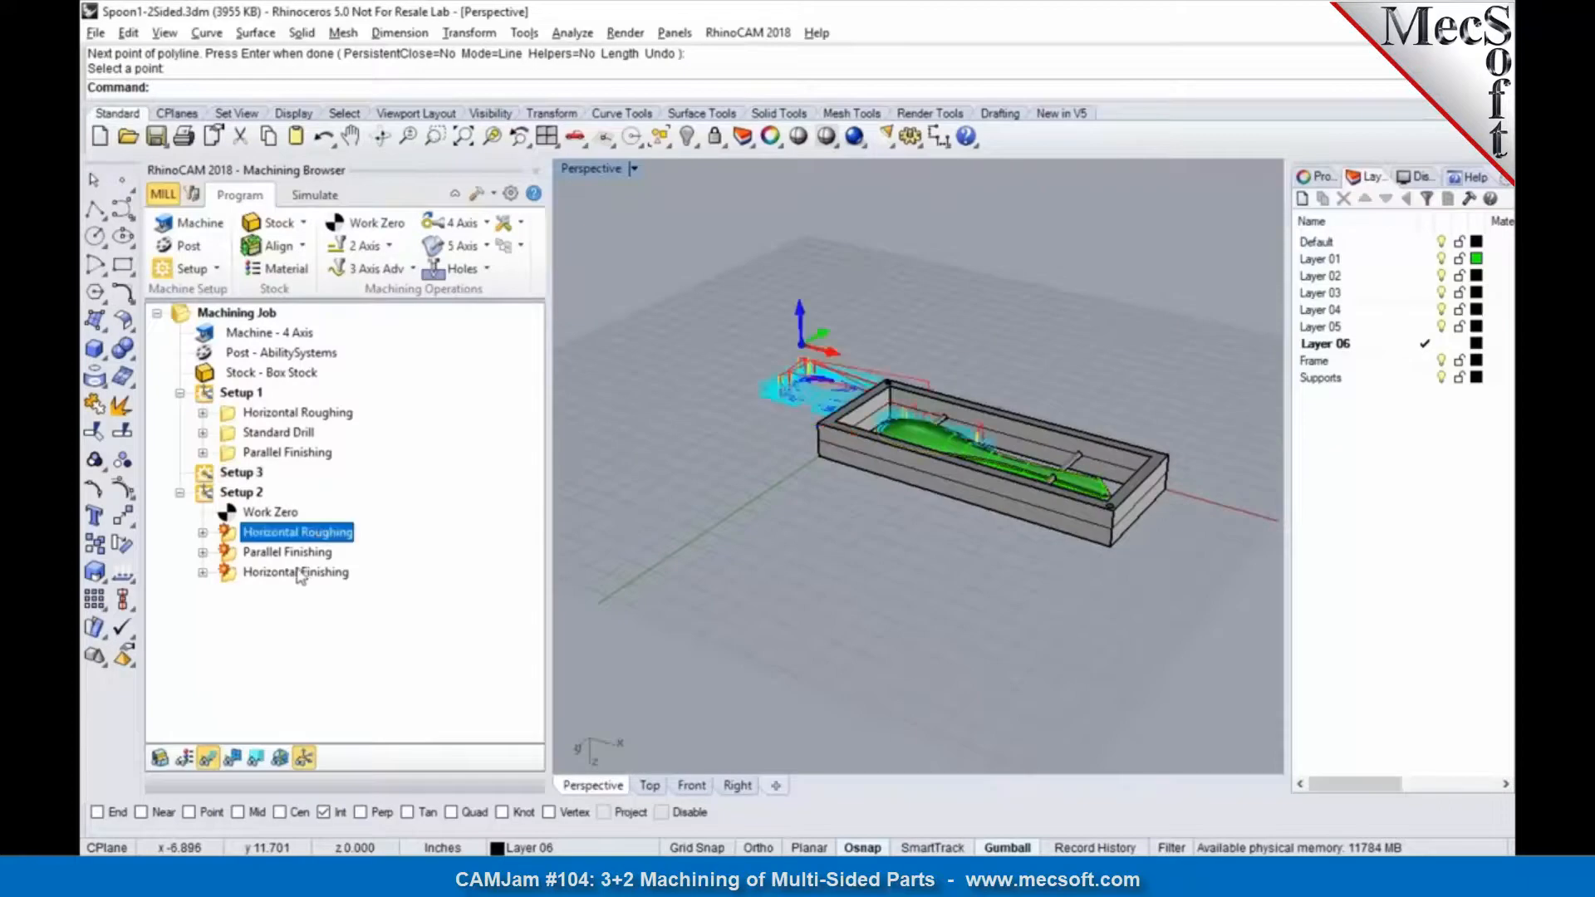
{"action": "left_click", "coordinate": [299, 573], "text": "shift"}
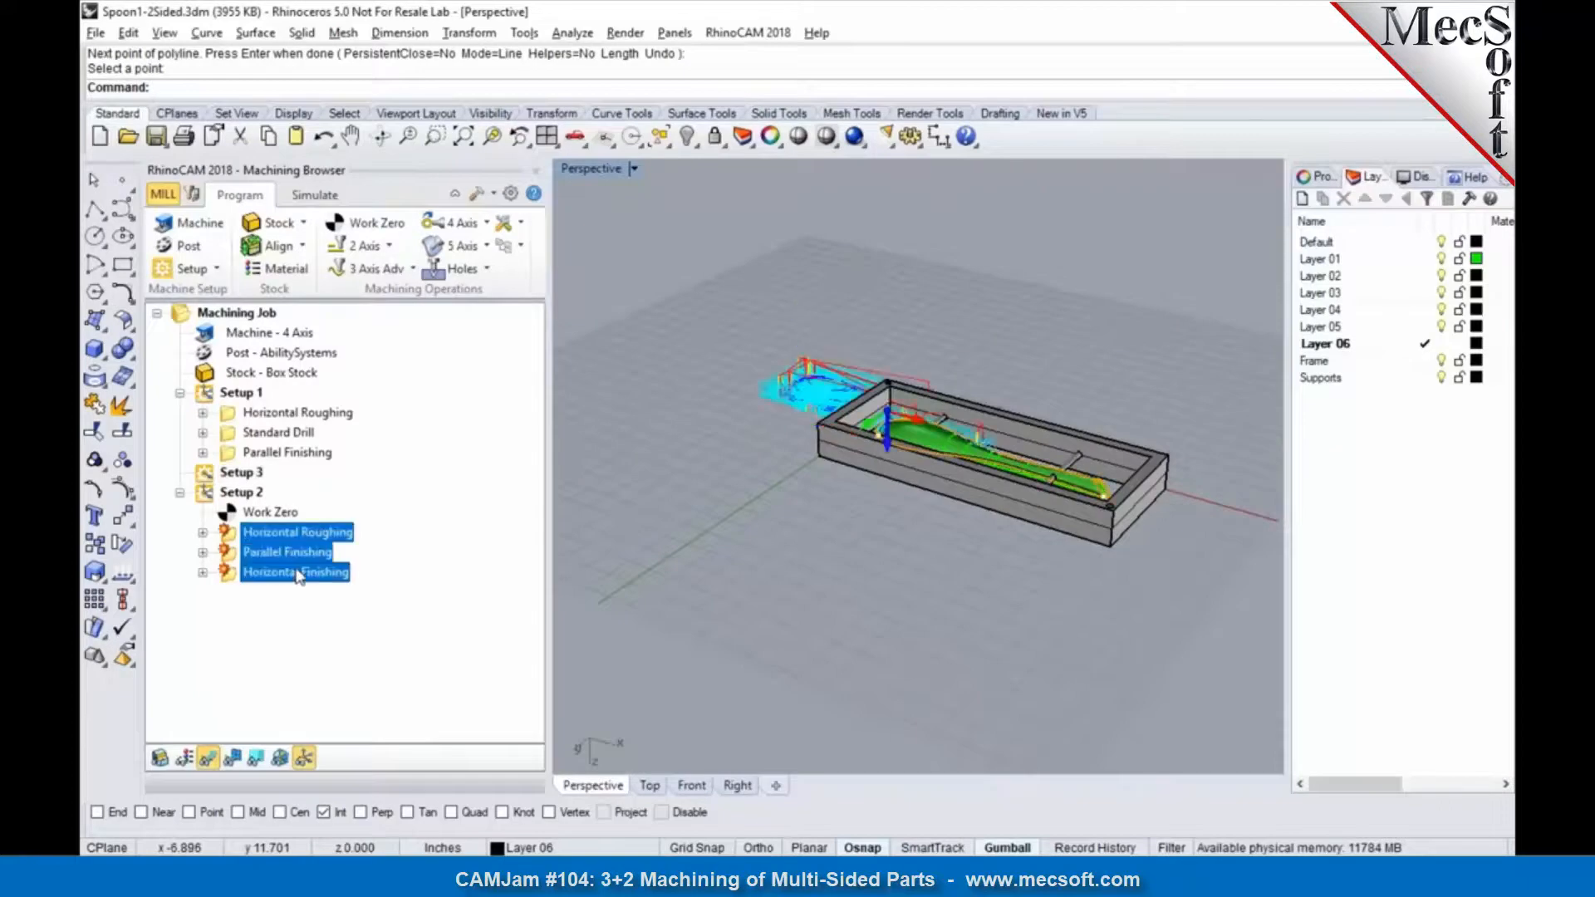
{"action": "left_click_drag", "start_coordinate": [228, 481], "coordinate": [237, 474]}
Step: Regenerate all operations in Setup 3 and delete the leftover Setup 2 with its work zero
{"action": "right_click", "coordinate": [240, 472]}
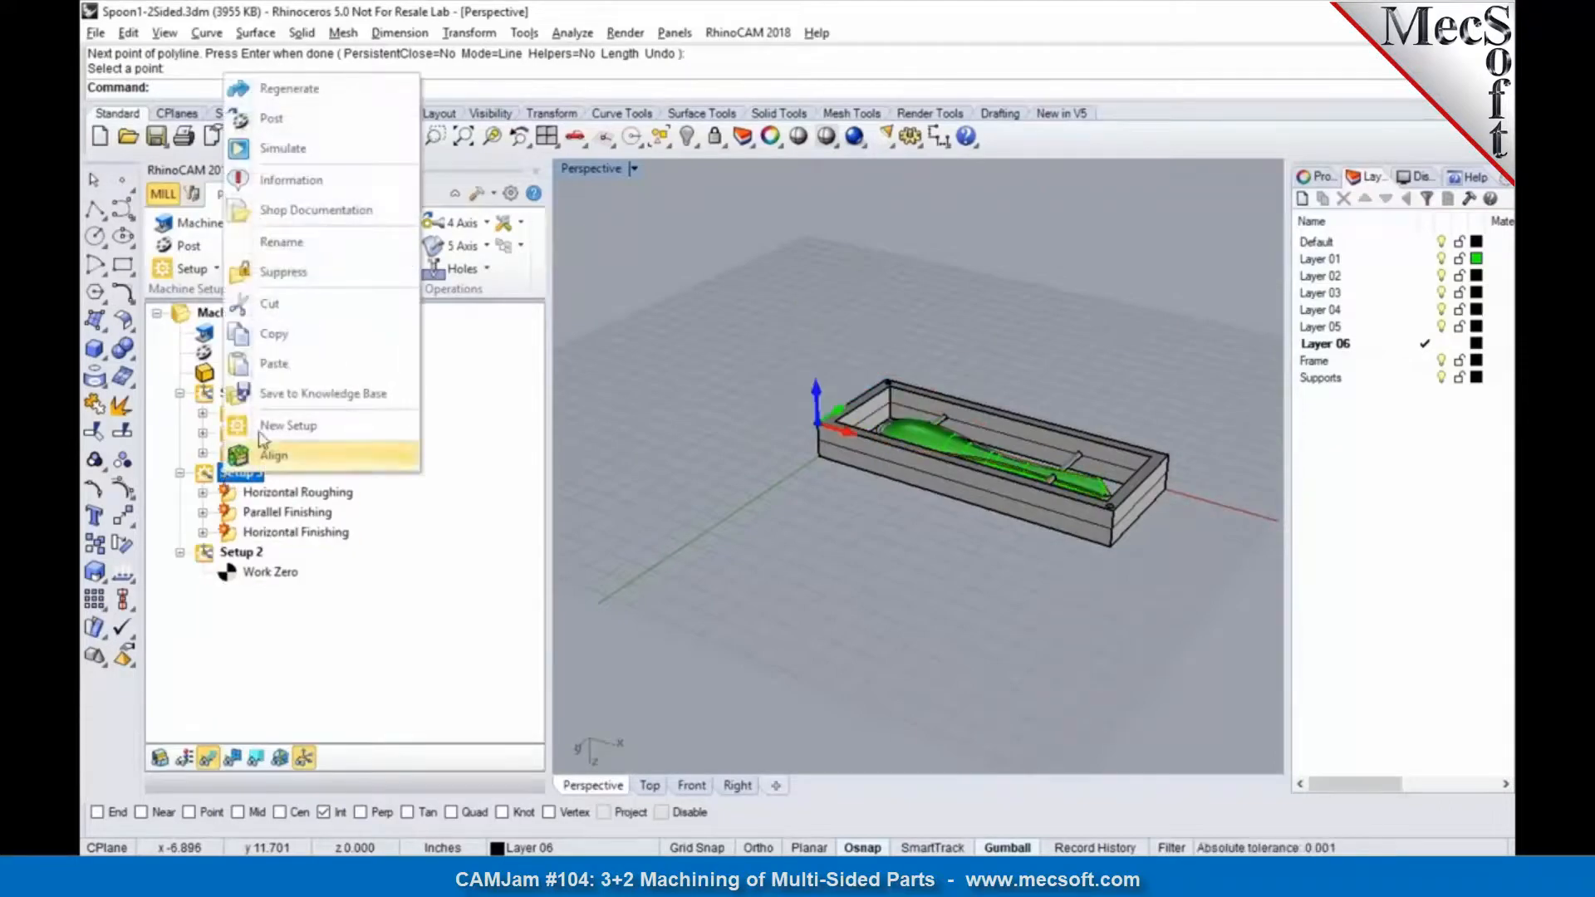
{"action": "left_click", "coordinate": [274, 88]}
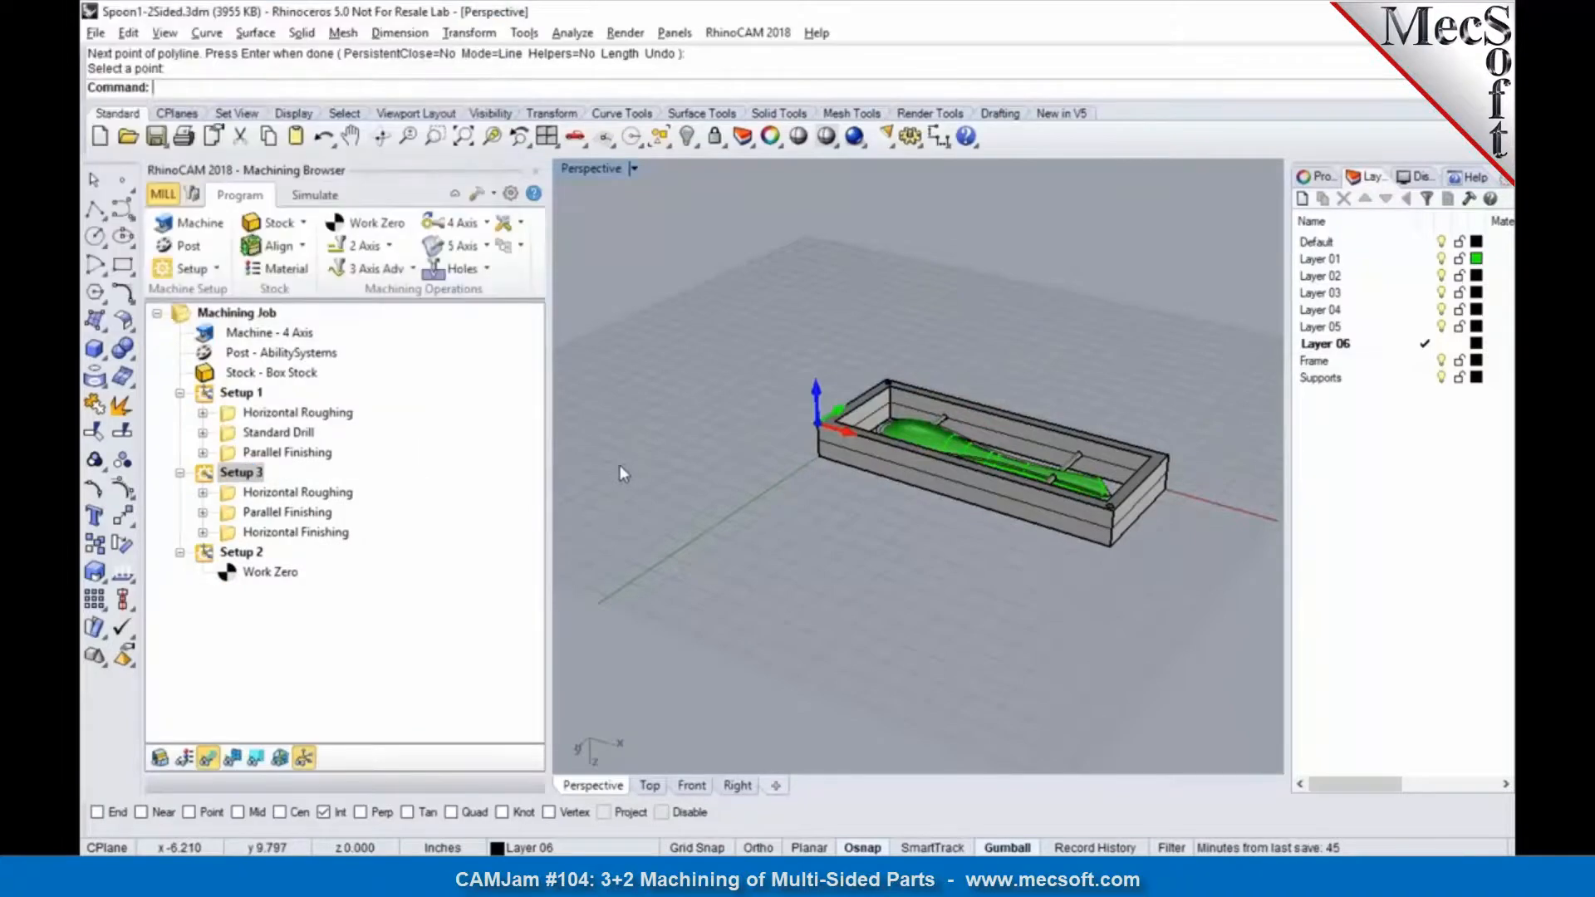
{"action": "left_click", "coordinate": [243, 553]}
{"action": "key", "text": "Delete"}
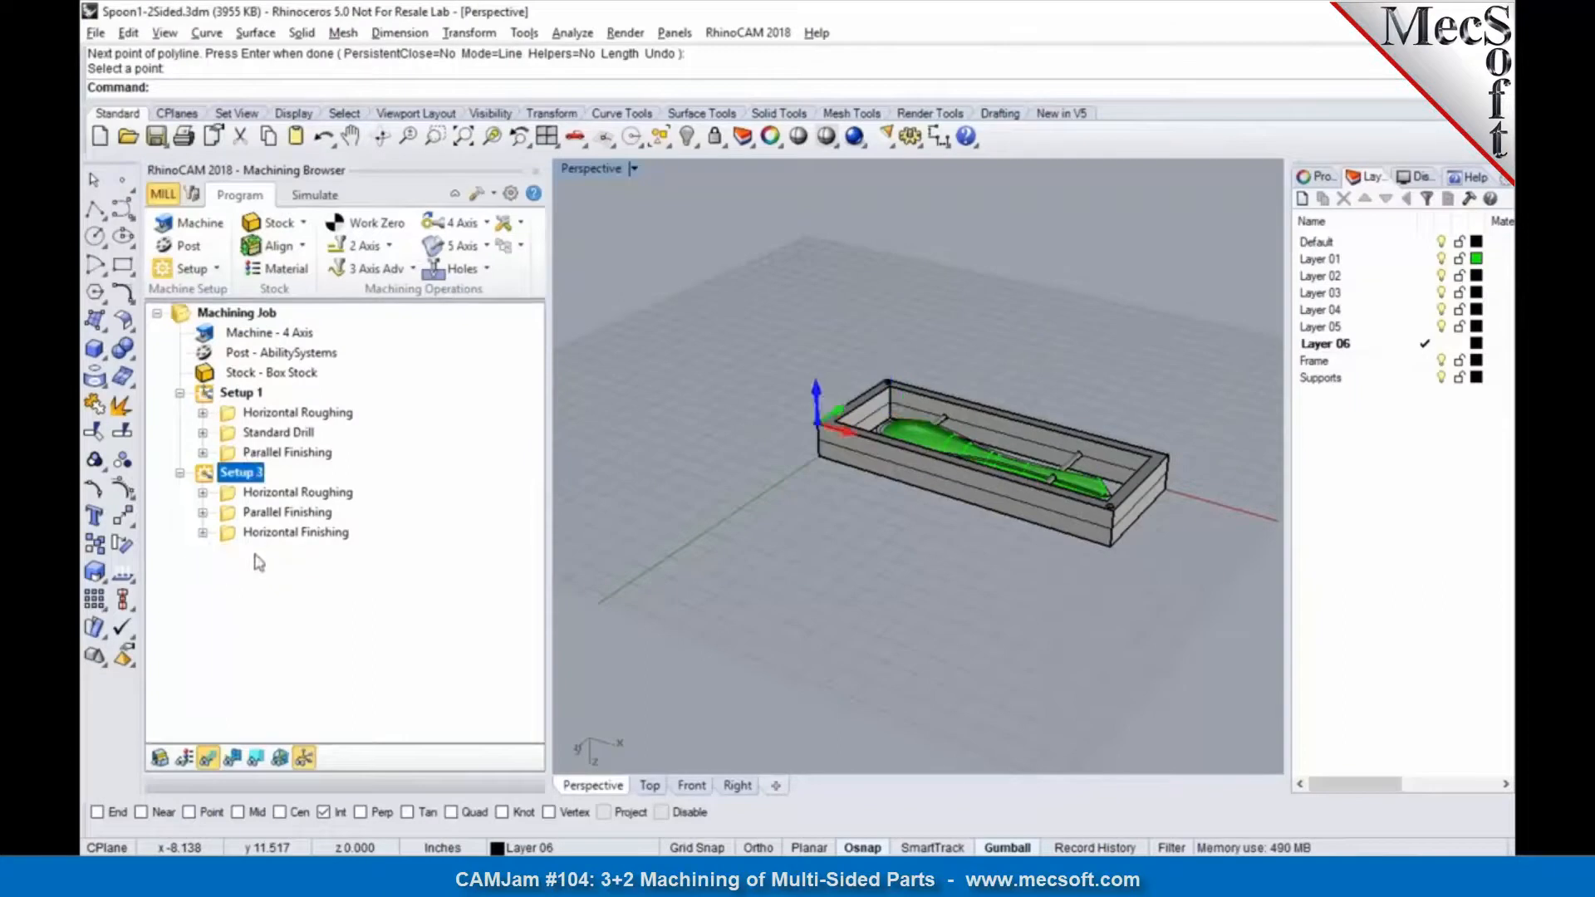
Step: Compare the coordinate system orientations of Setup 1 and Setup 3, and examine the toolpaths of Setup 3's three operations
{"action": "scroll", "coordinate": [1098, 422], "scroll_direction": "up", "scroll_amount": 2}
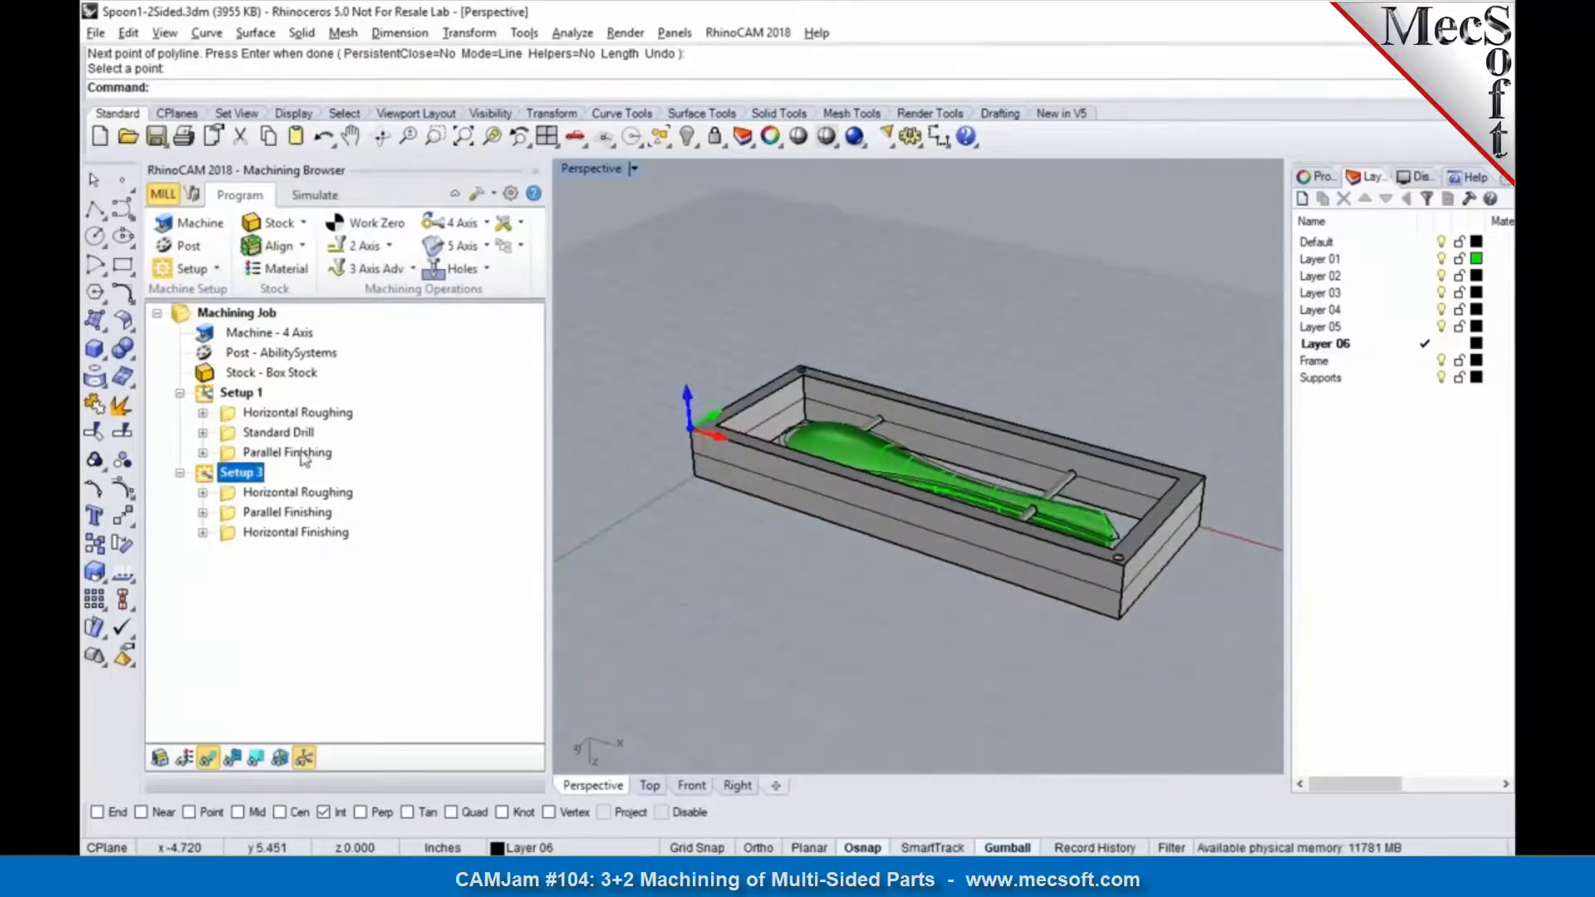
{"action": "left_click", "coordinate": [243, 401]}
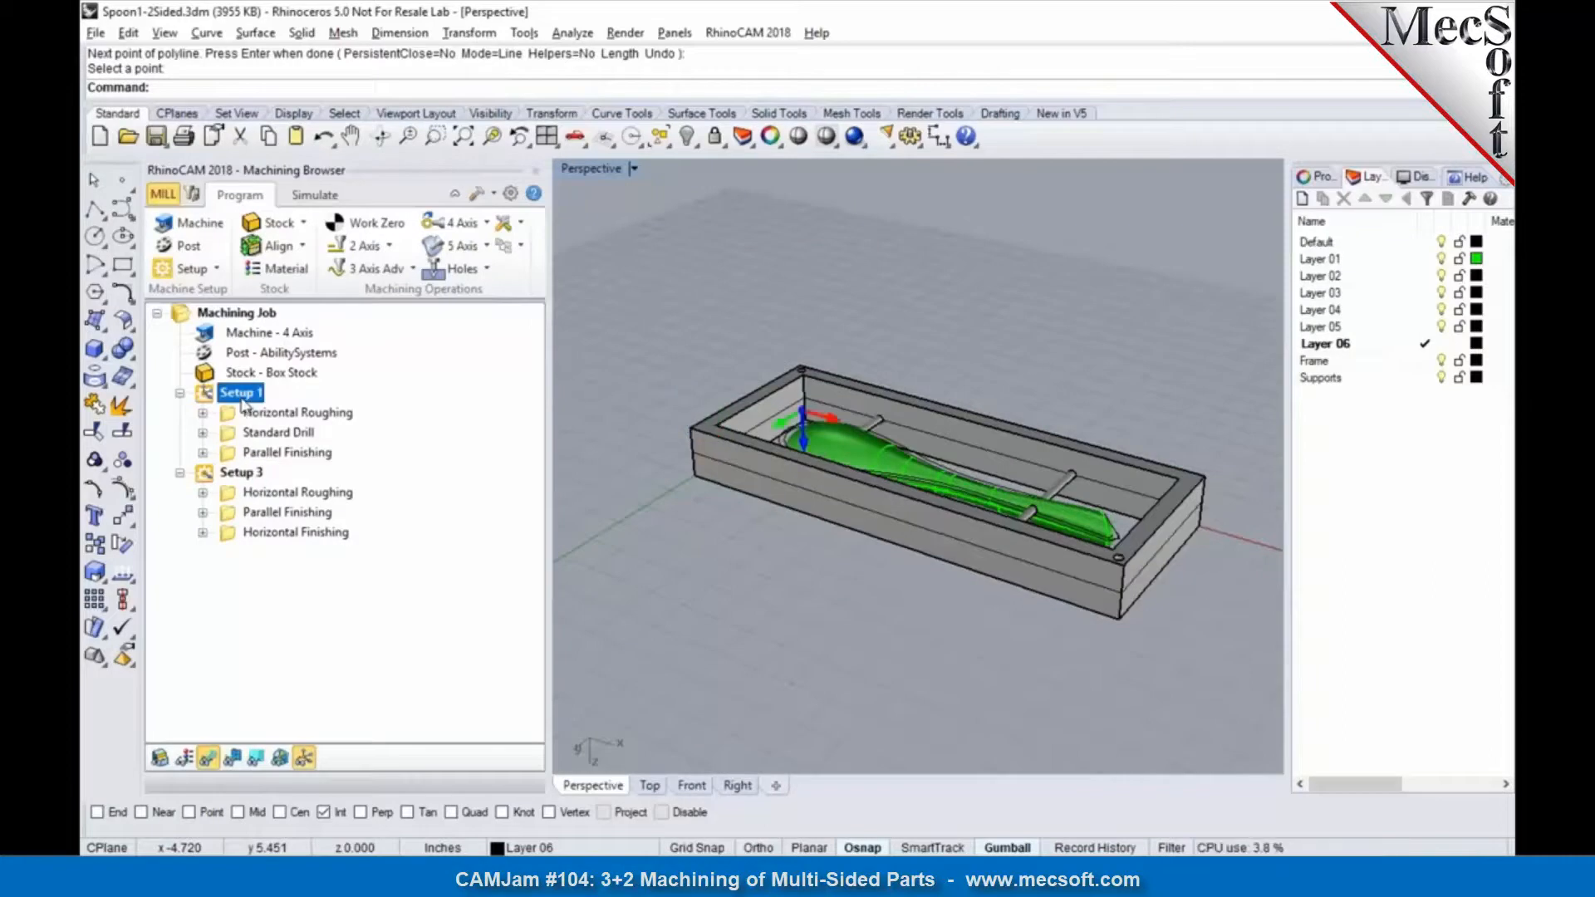
{"action": "left_click", "coordinate": [223, 475]}
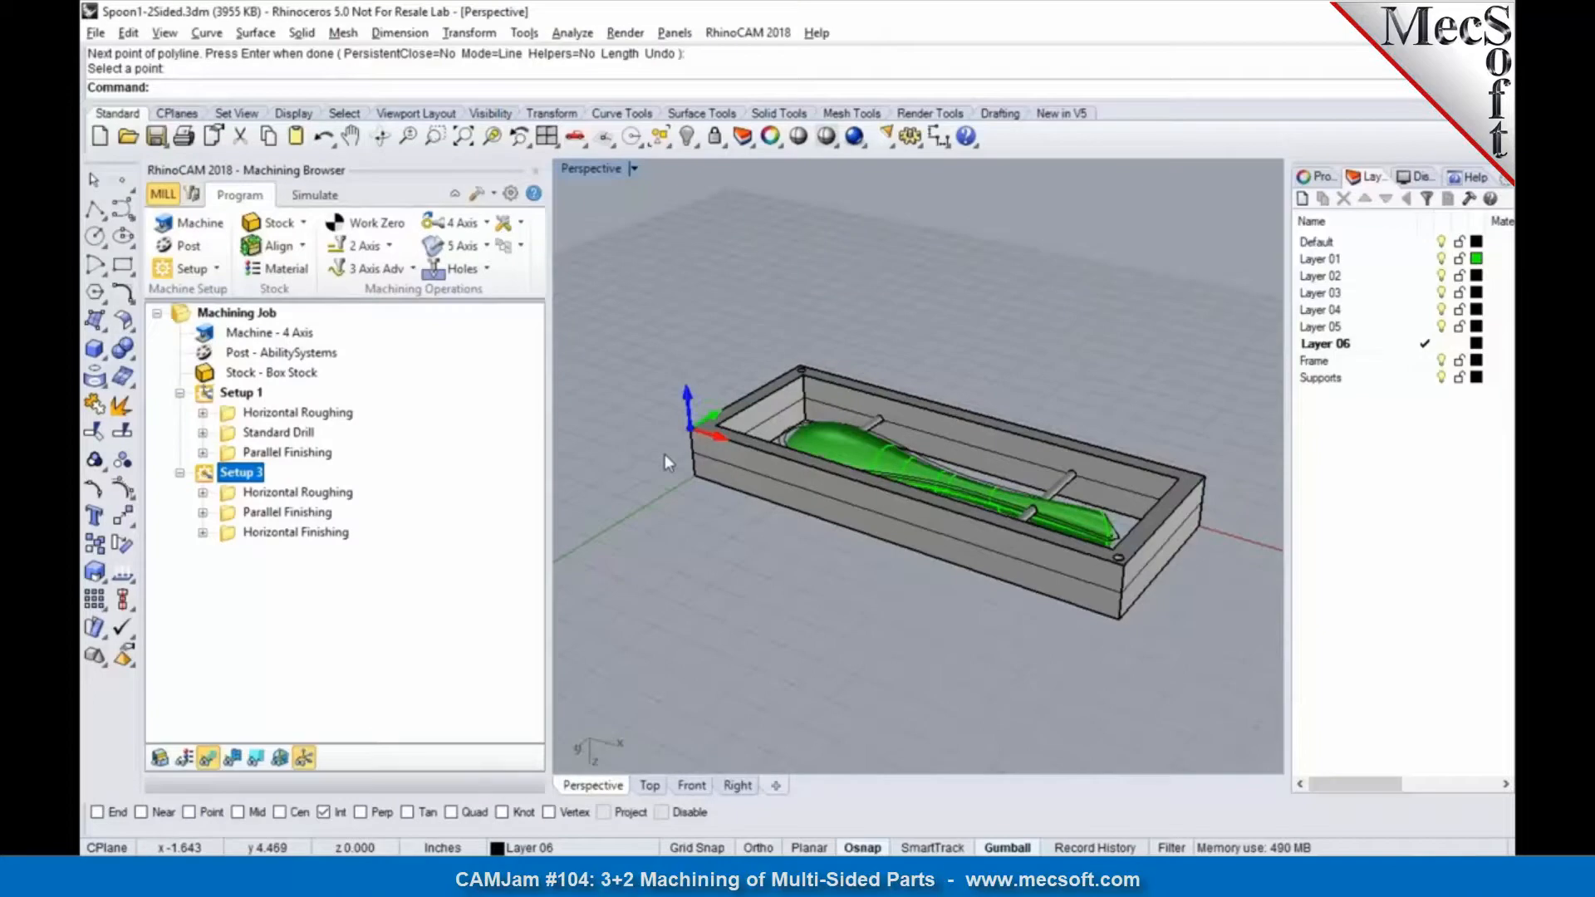
{"action": "left_click", "coordinate": [292, 494]}
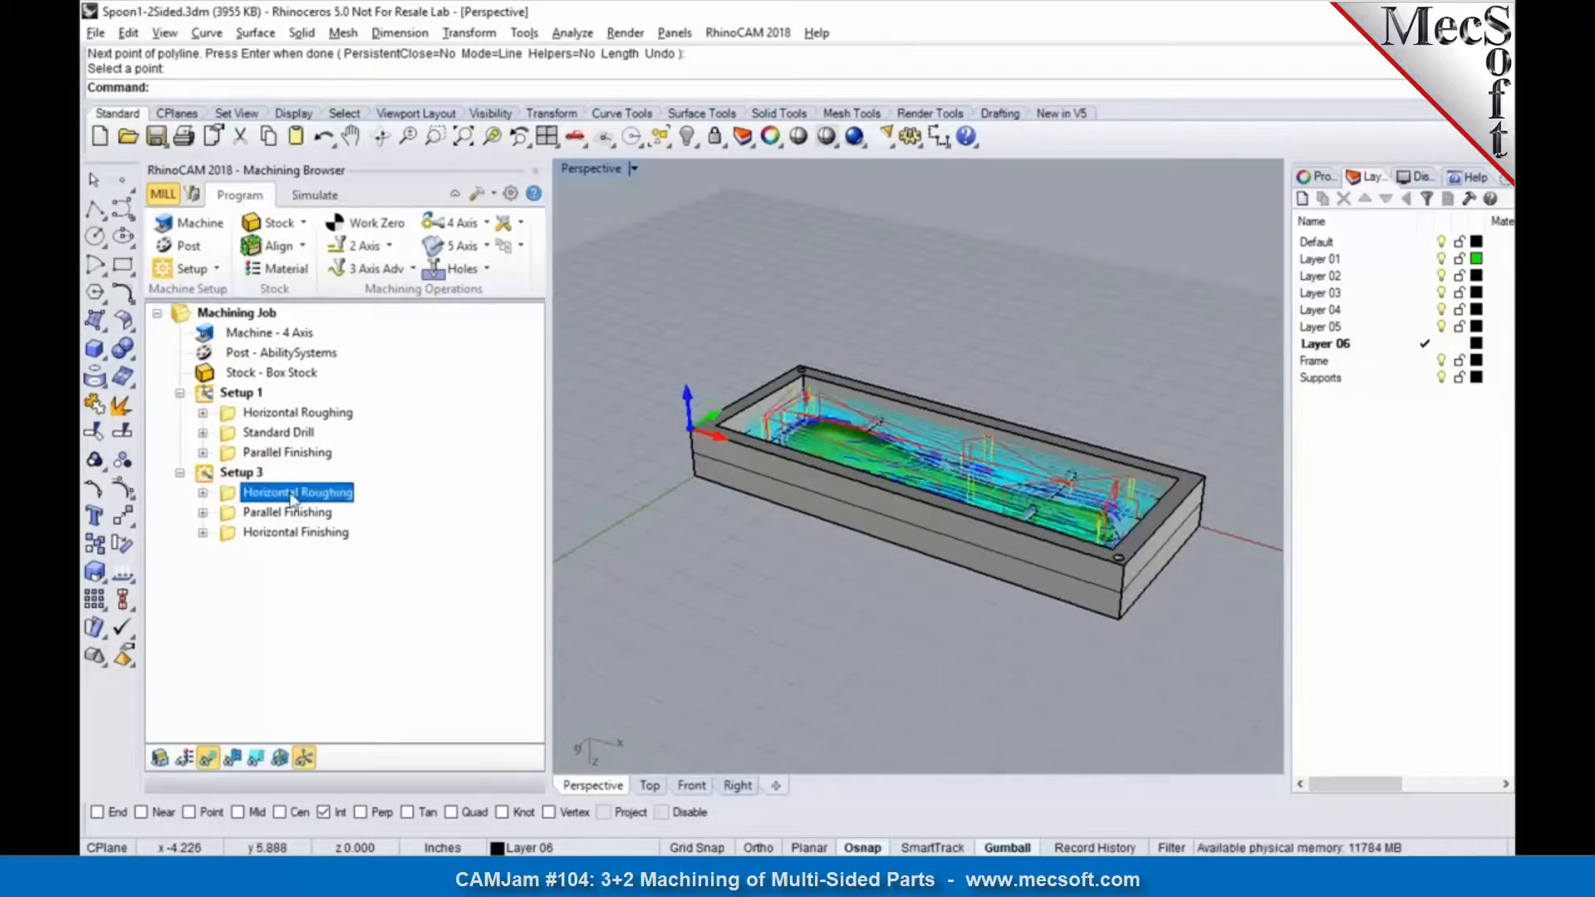
{"action": "left_click", "coordinate": [290, 513]}
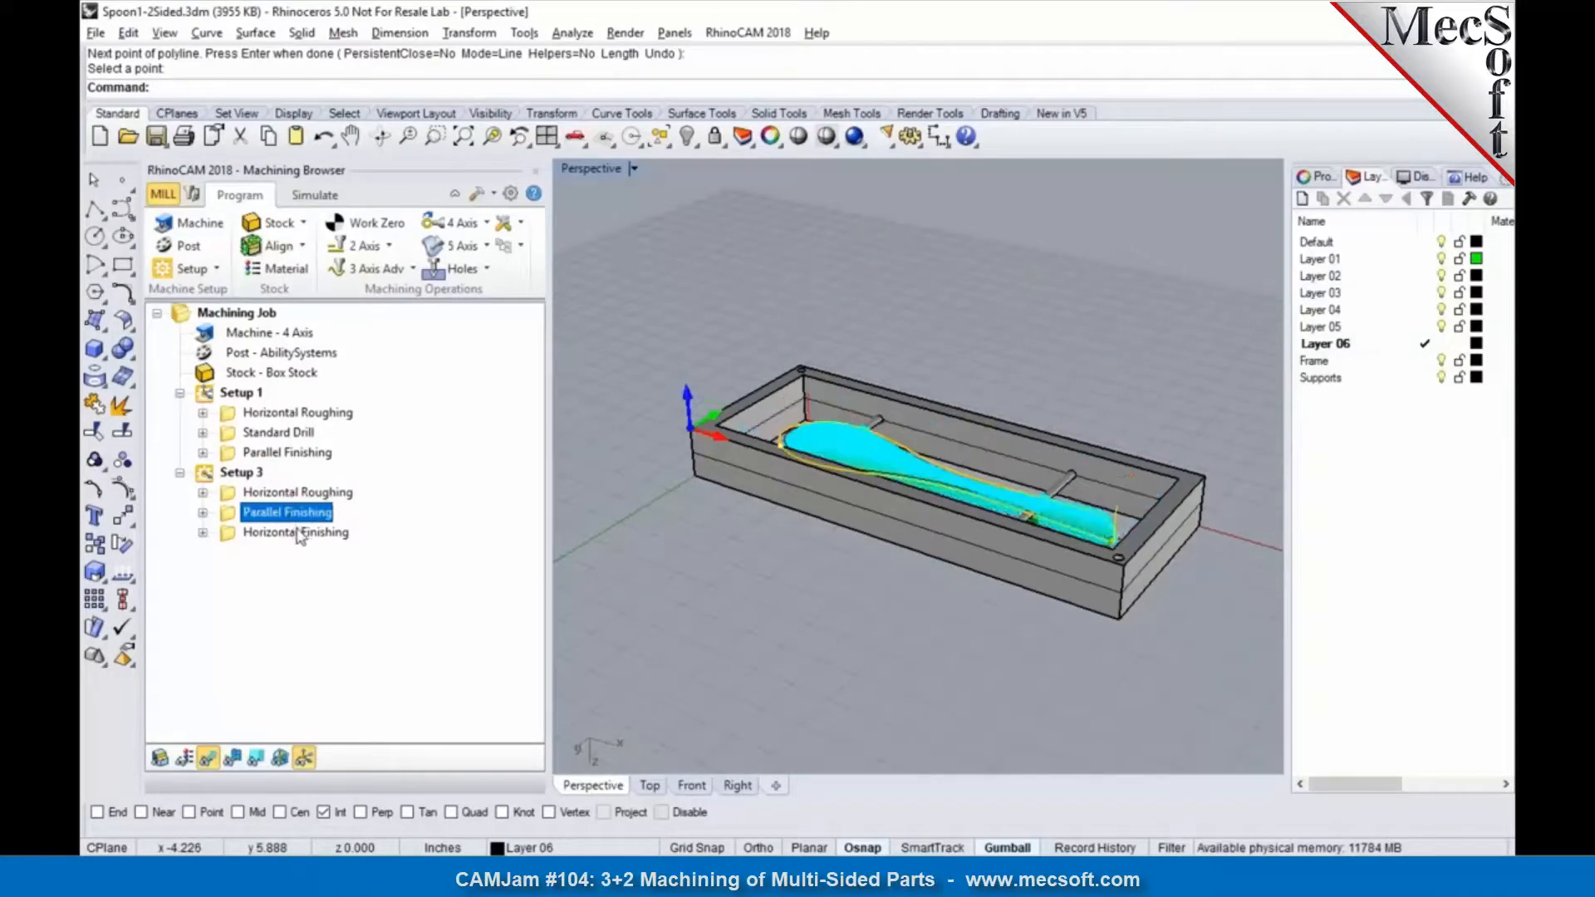
{"action": "left_click", "coordinate": [298, 532]}
{"action": "right_click_drag", "start_coordinate": [905, 563], "coordinate": [921, 613]}
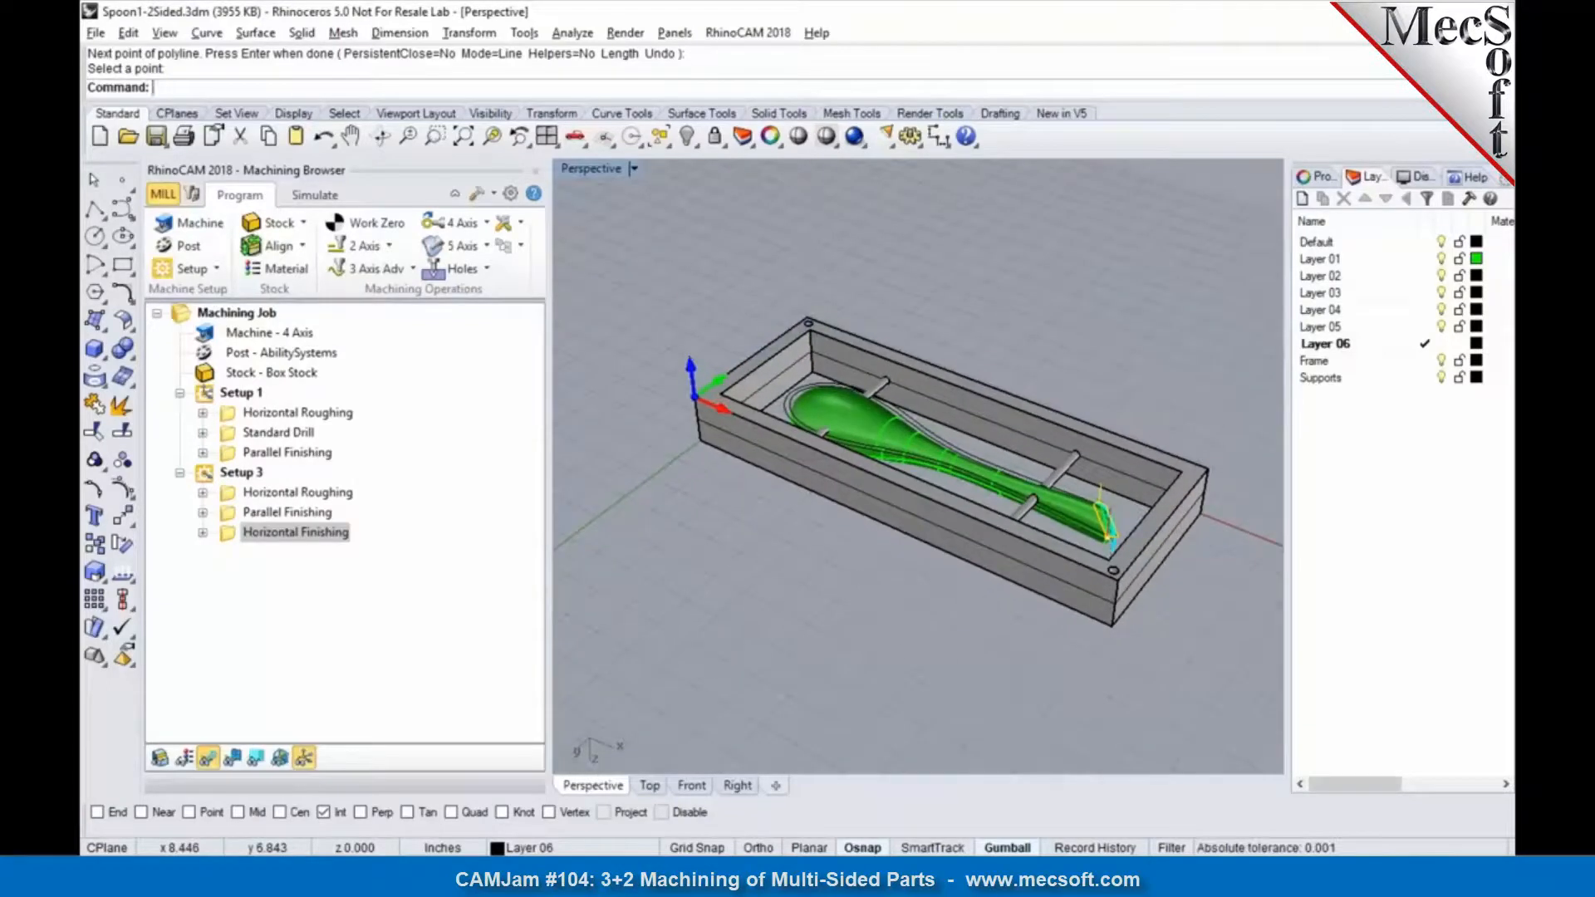
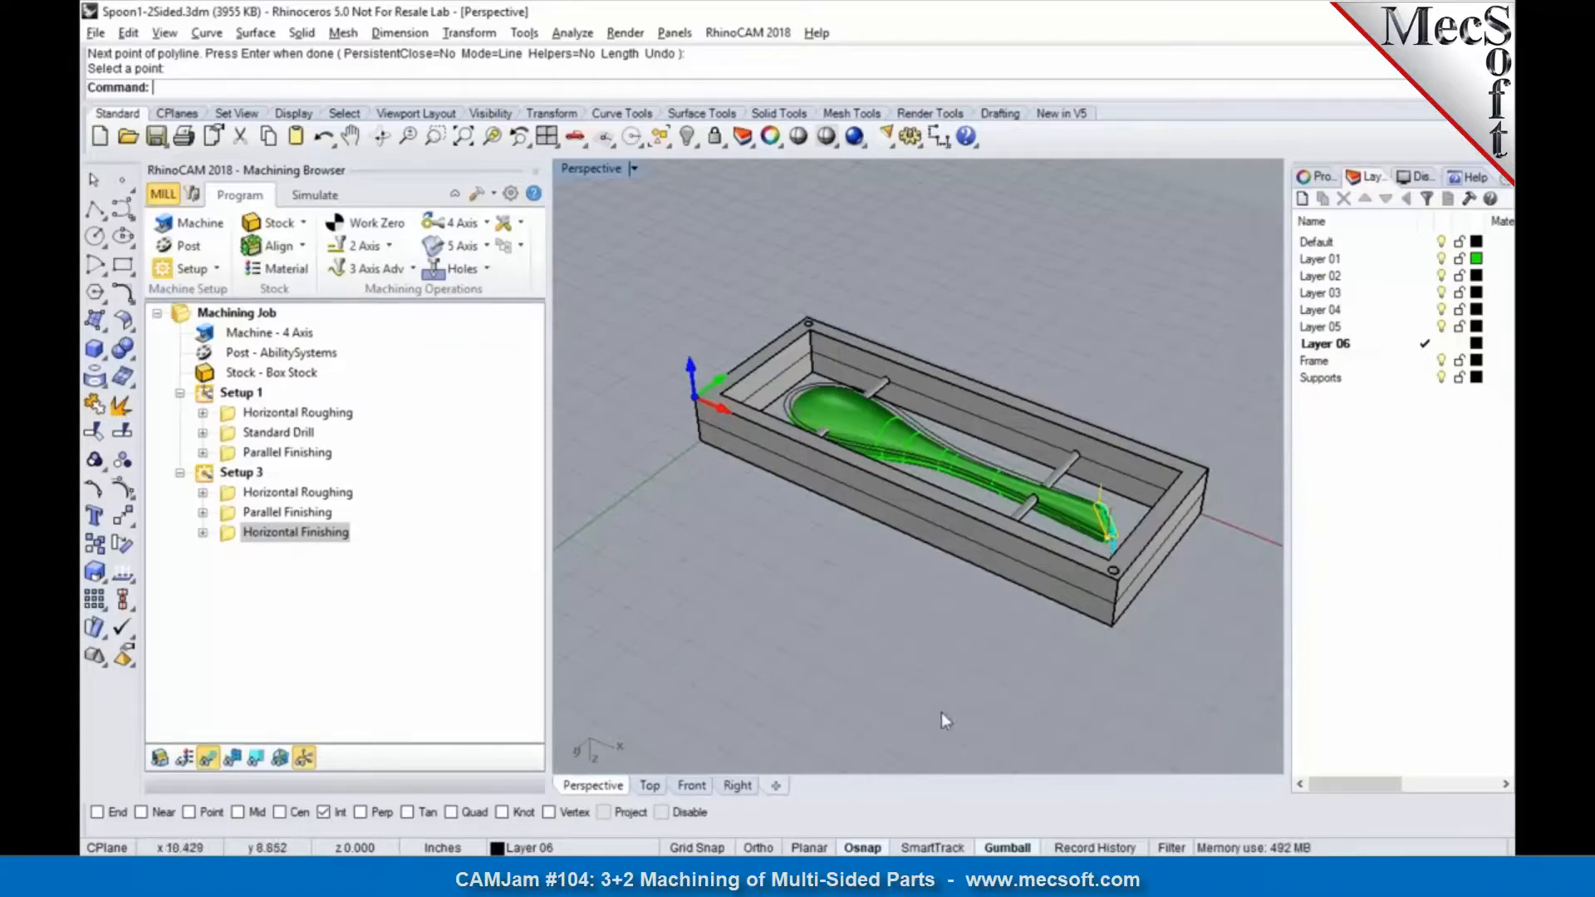
Step: Switch to the PartOrient-4 part in SOLIDWORKS and examine its orientation from the top and in a tilted view, dismissing the save reminder
{"action": "mouse_move", "coordinate": [983, 874]}
{"action": "left_click", "coordinate": [993, 780]}
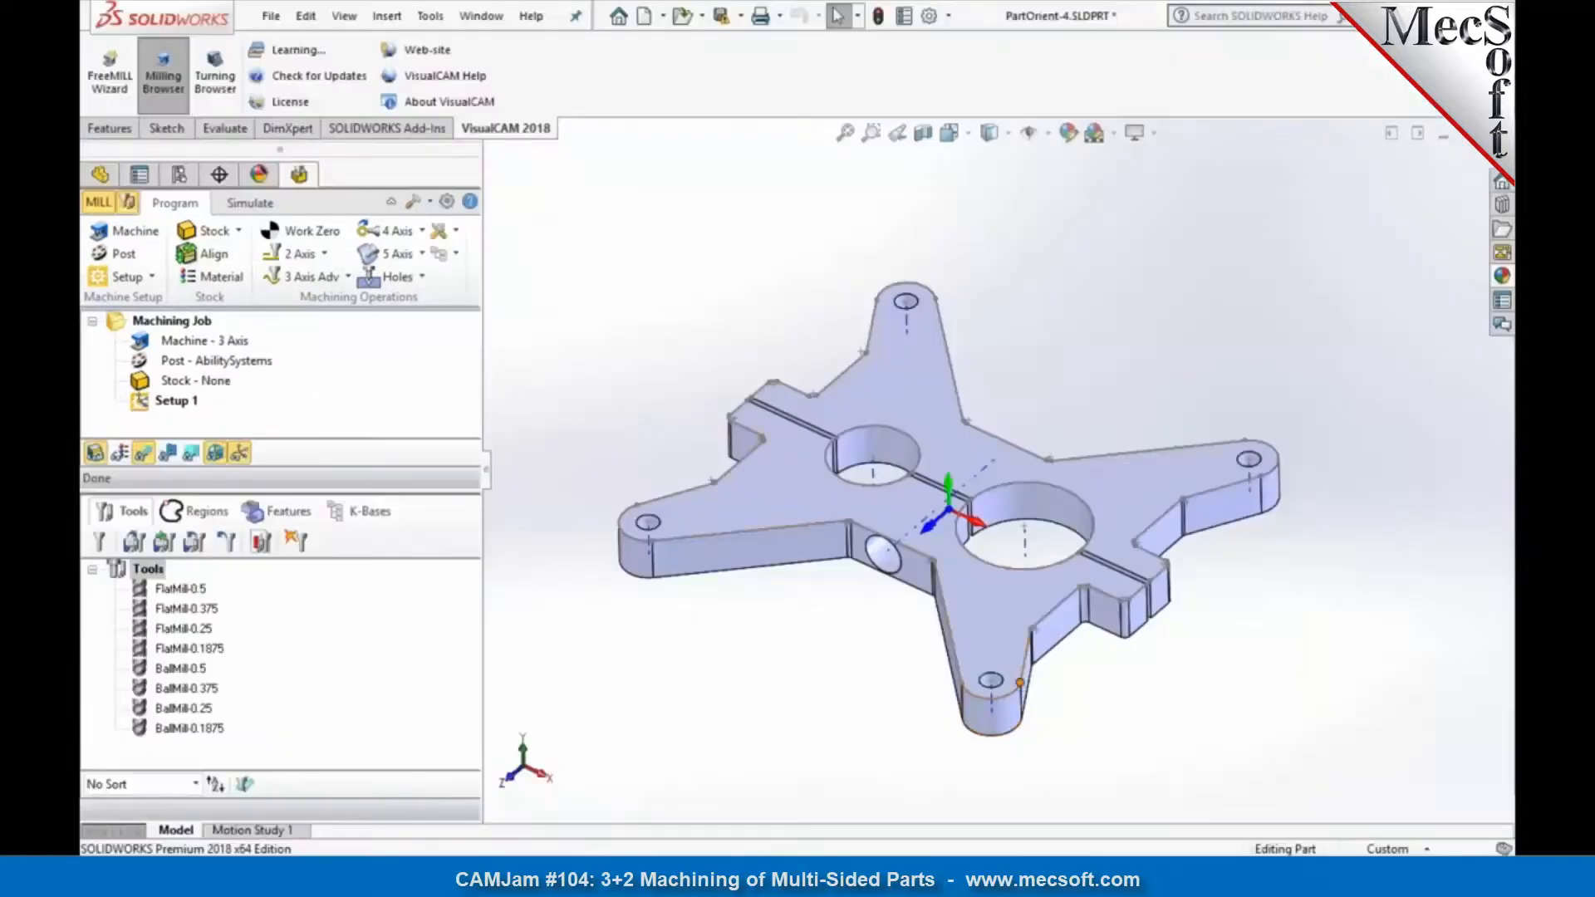
{"action": "scroll", "coordinate": [810, 640], "scroll_direction": "up", "scroll_amount": 2}
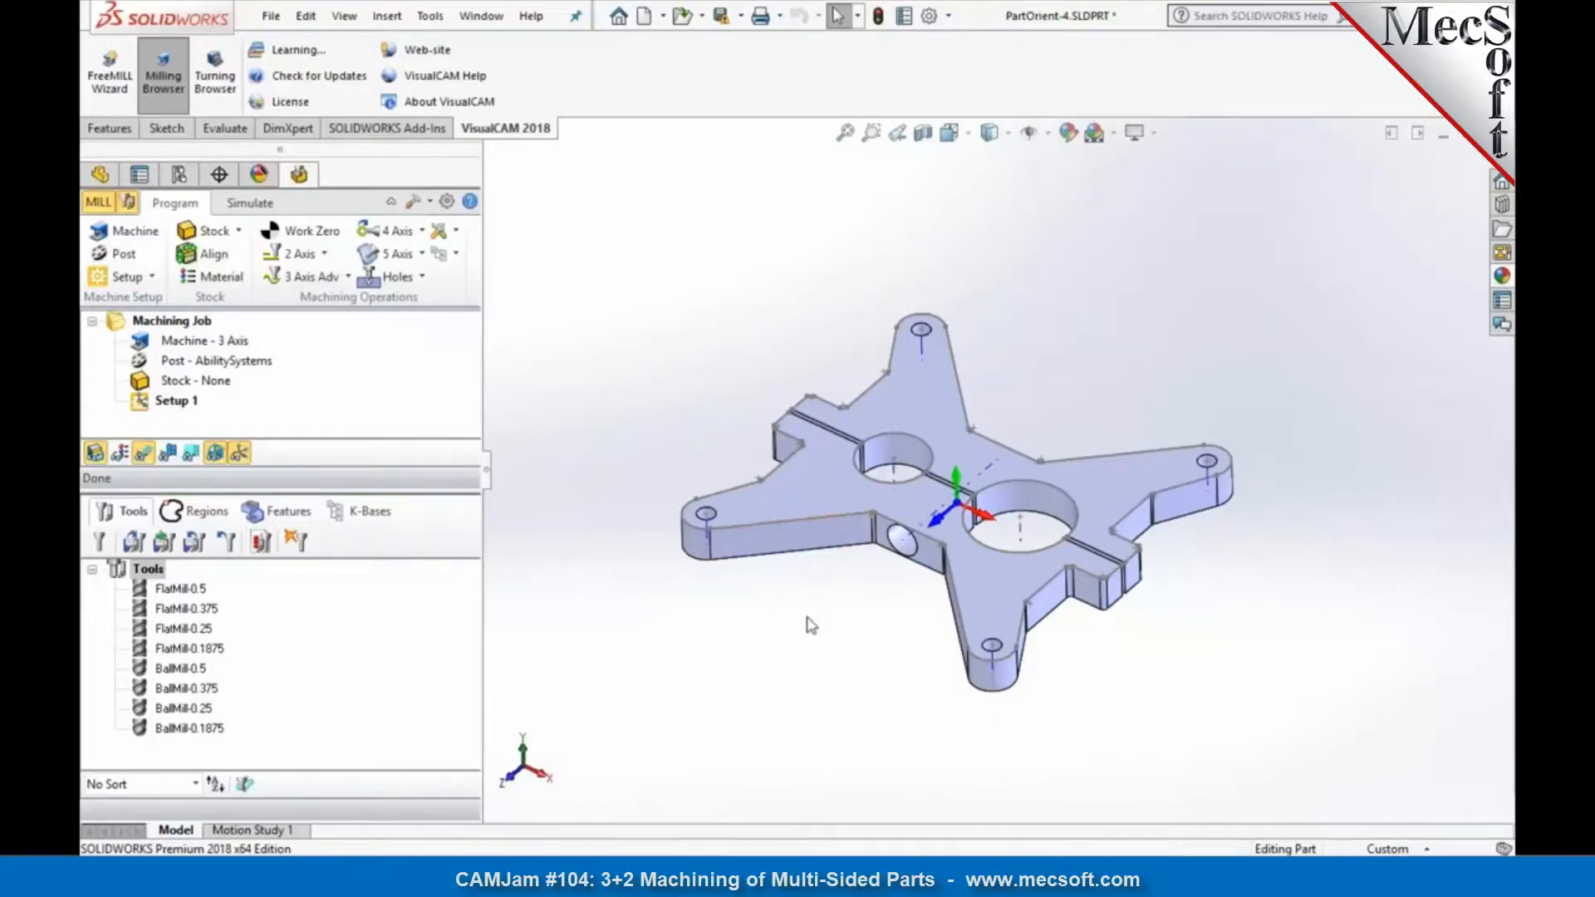
{"action": "left_click", "coordinate": [955, 135]}
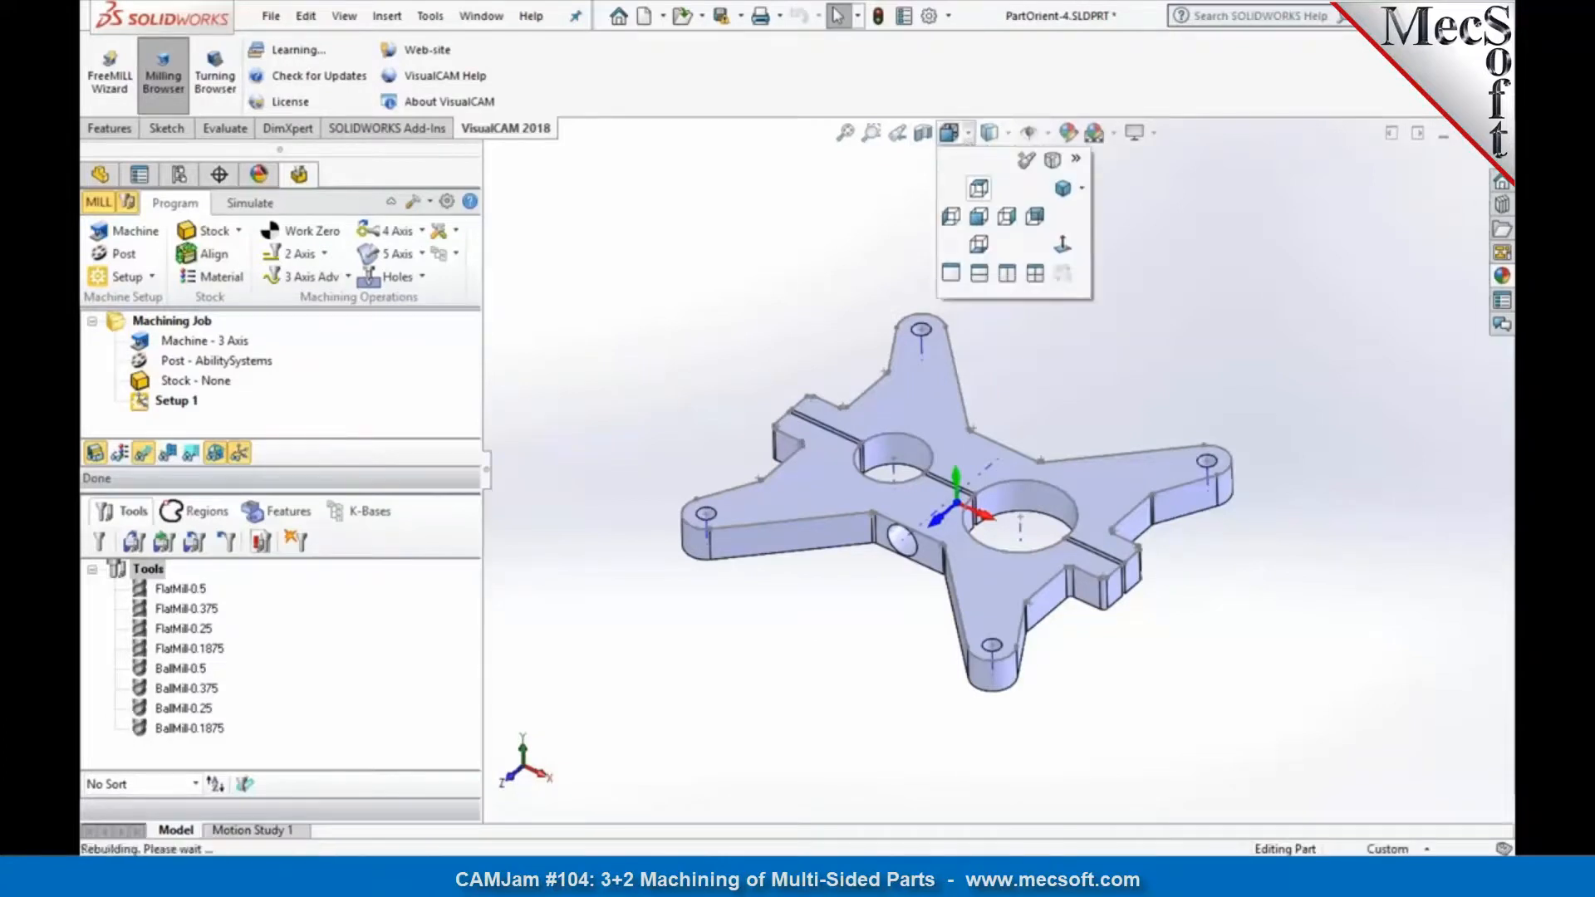
{"action": "left_click", "coordinate": [978, 188]}
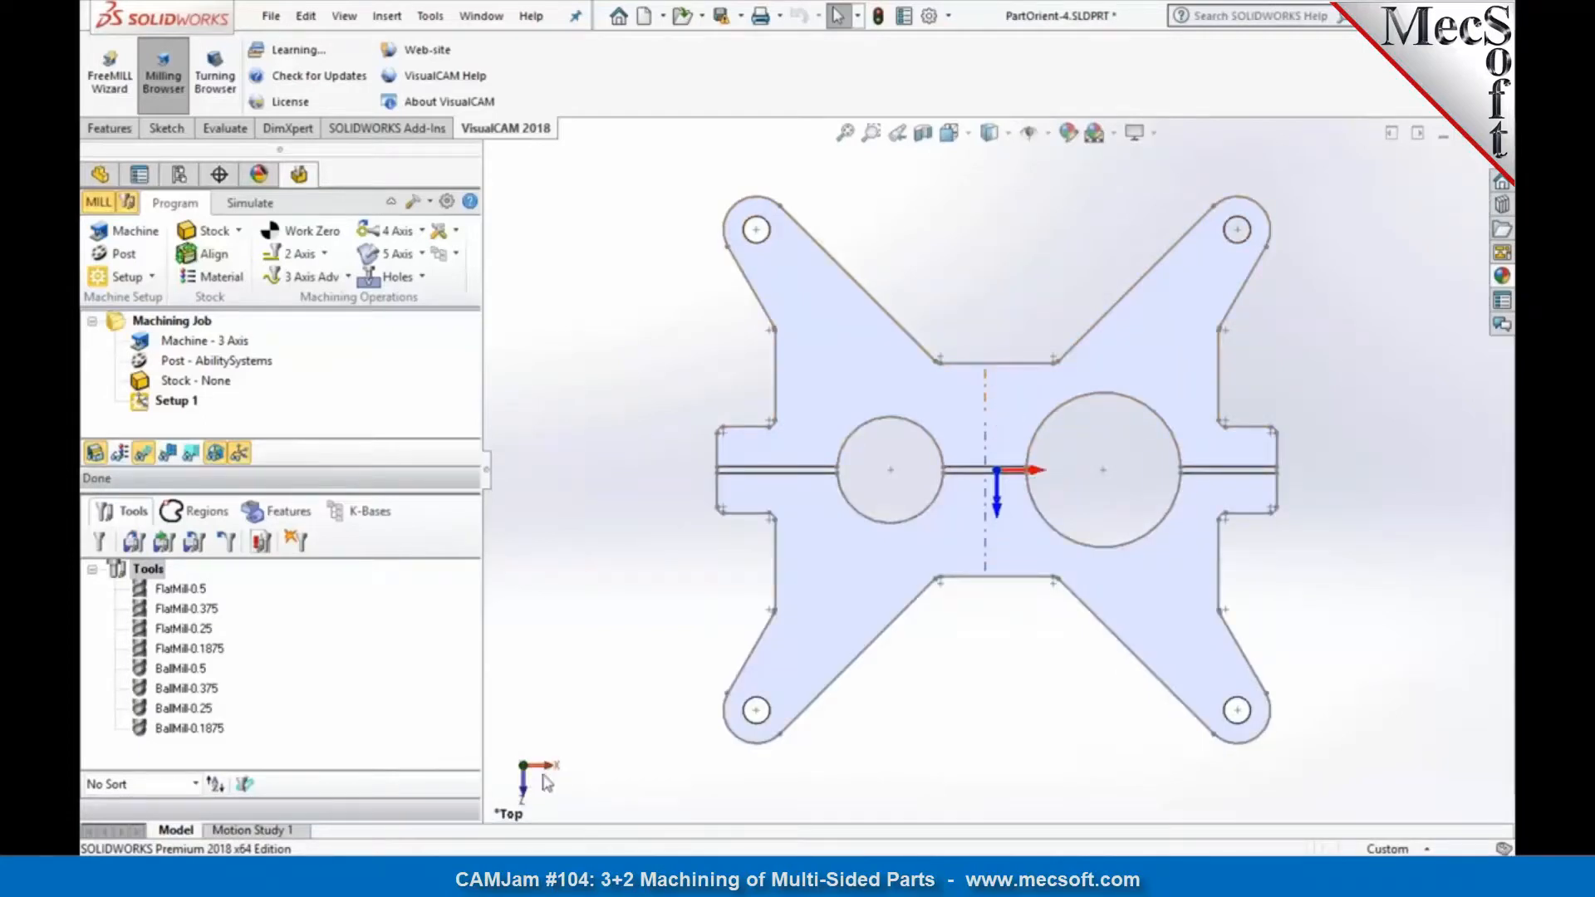
{"action": "middle_click_drag", "start_coordinate": [979, 665], "coordinate": [990, 481]}
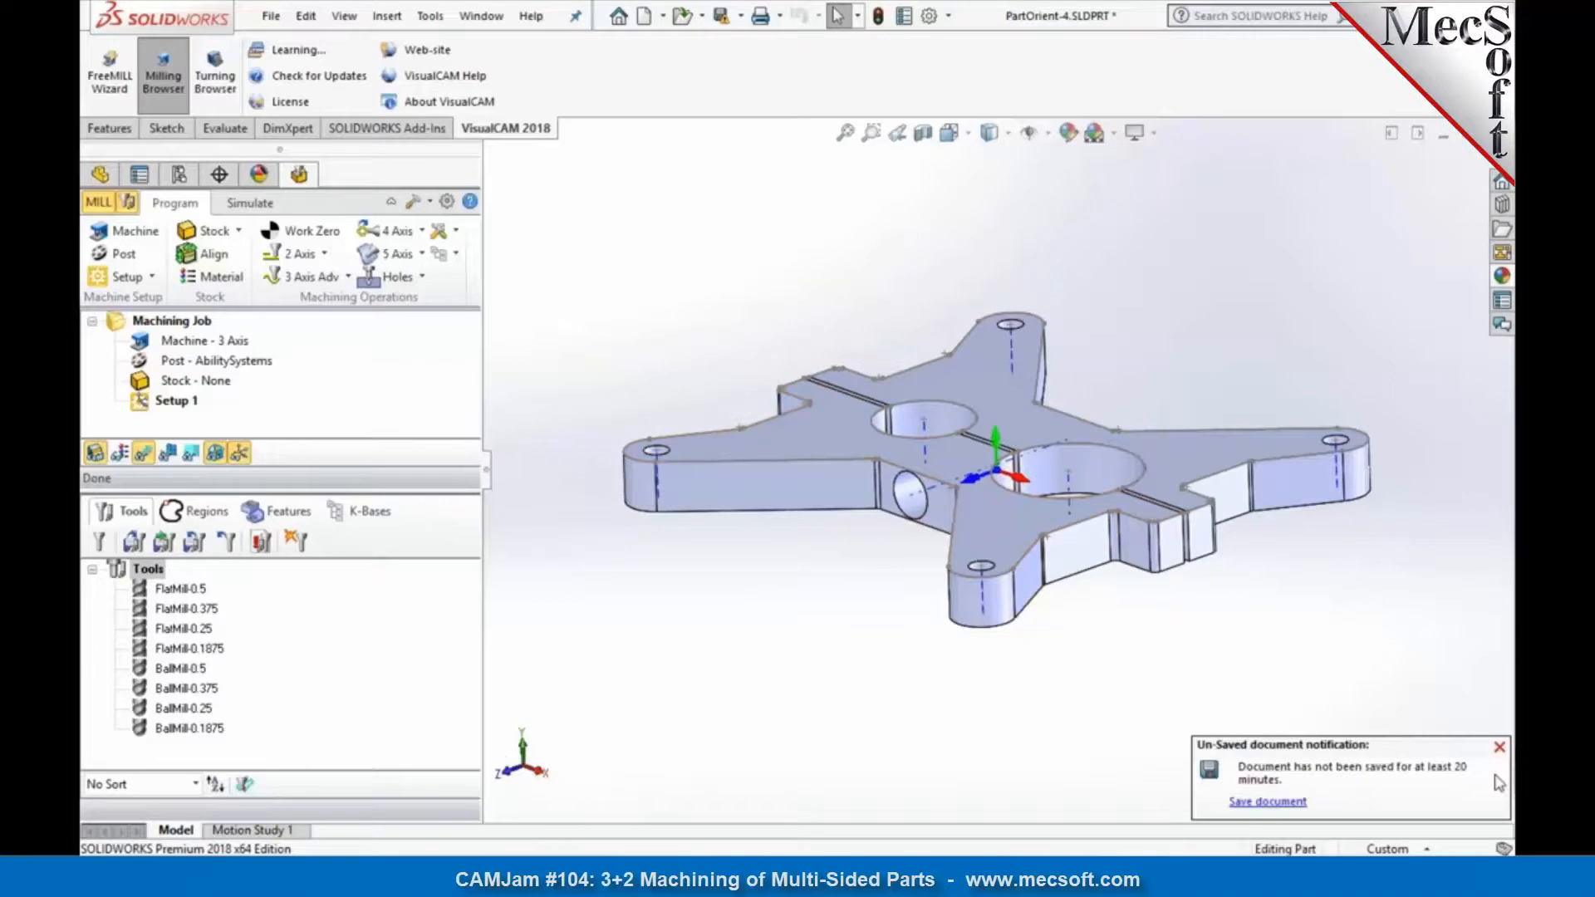
{"action": "left_click", "coordinate": [1499, 747]}
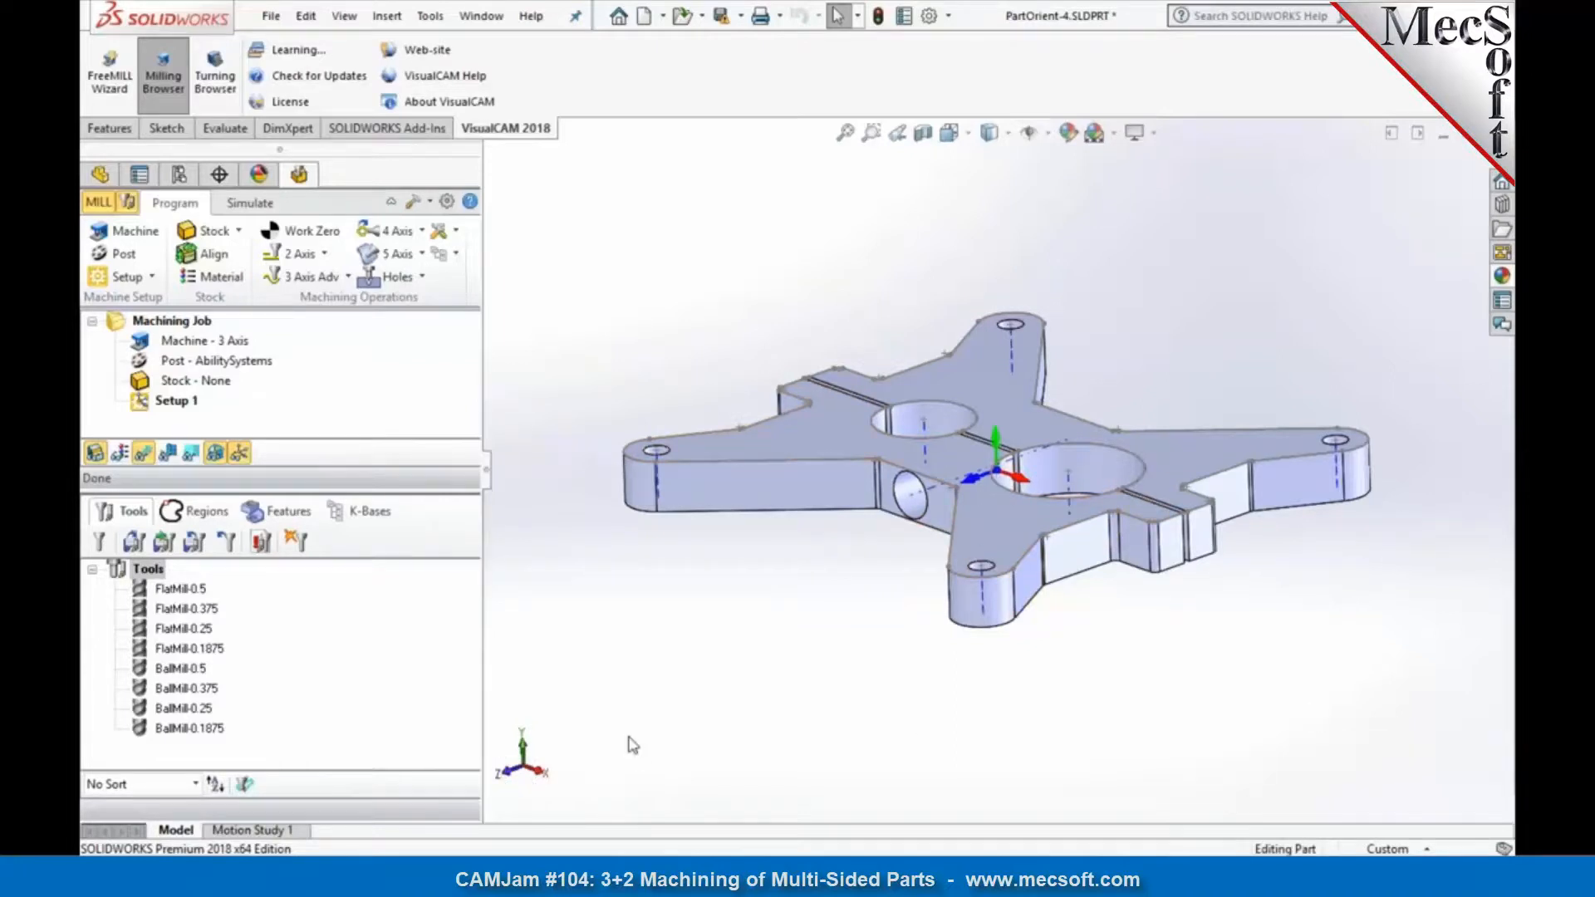
{"action": "middle_click_drag", "start_coordinate": [856, 624], "coordinate": [857, 632]}
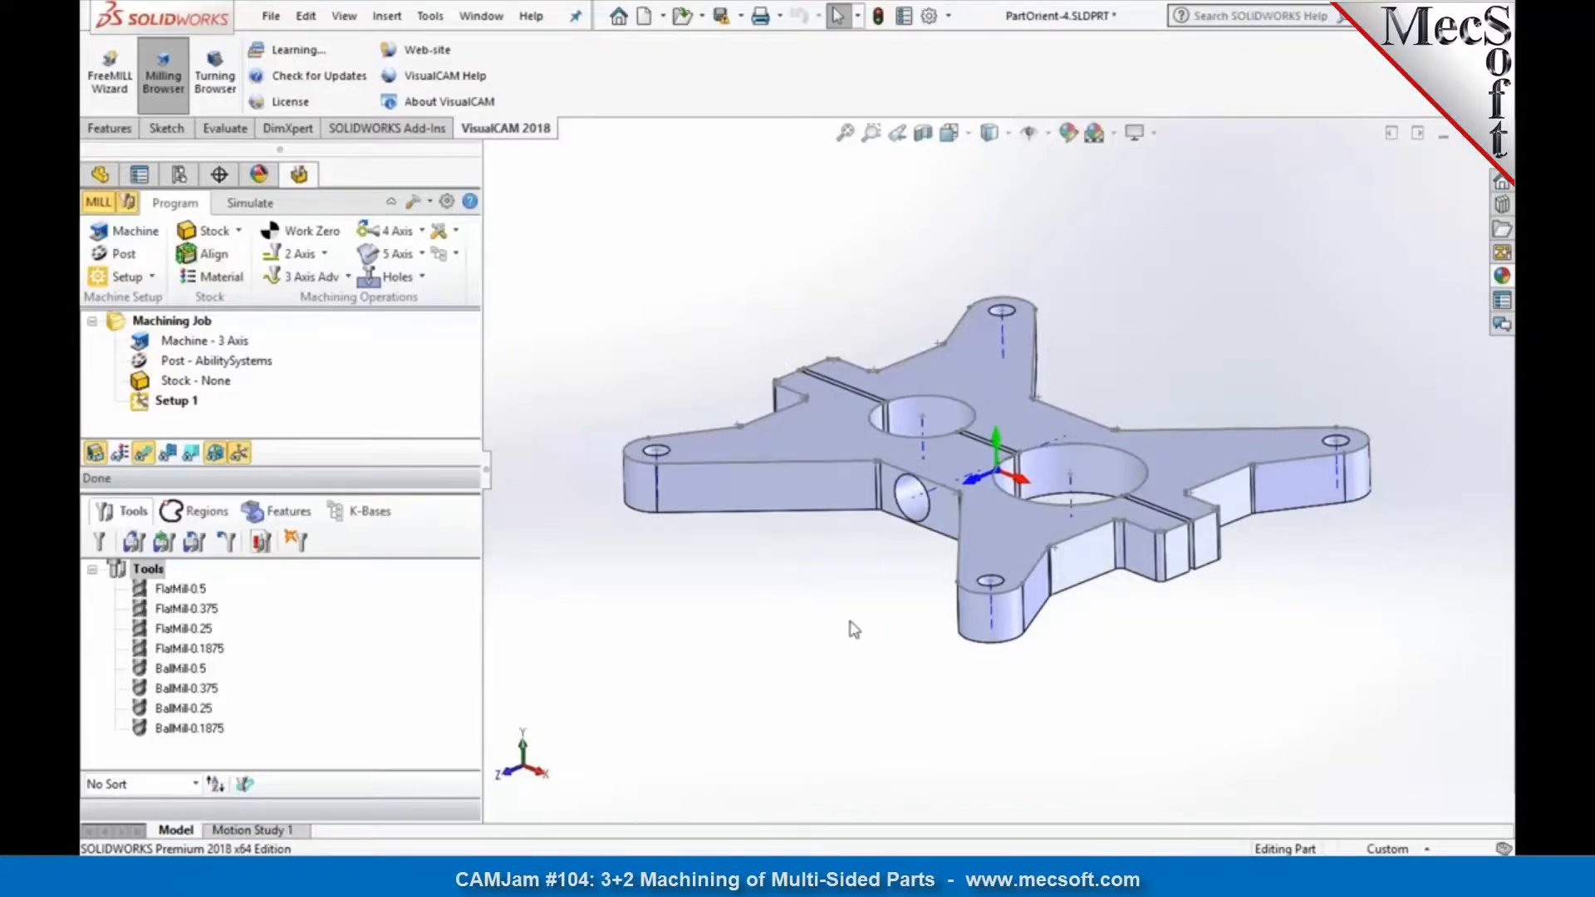
Step: Inspect the upper planar face of the part as the side to be machined, leaving nothing selected
{"action": "left_click", "coordinate": [815, 427]}
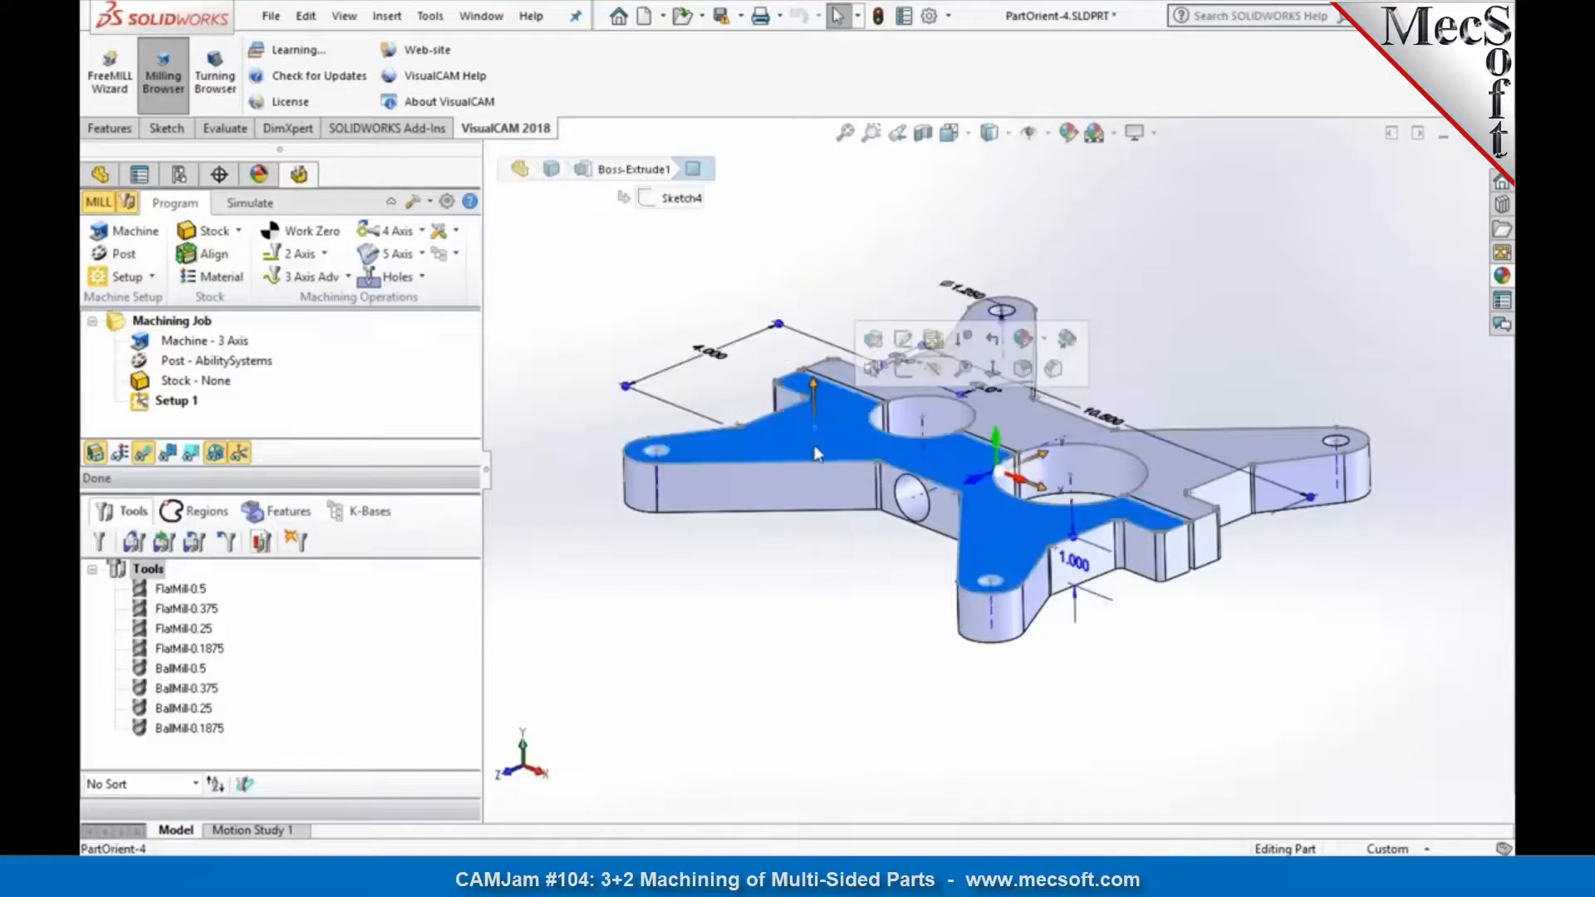
{"action": "left_click", "coordinate": [813, 529]}
{"action": "left_click", "coordinate": [835, 412]}
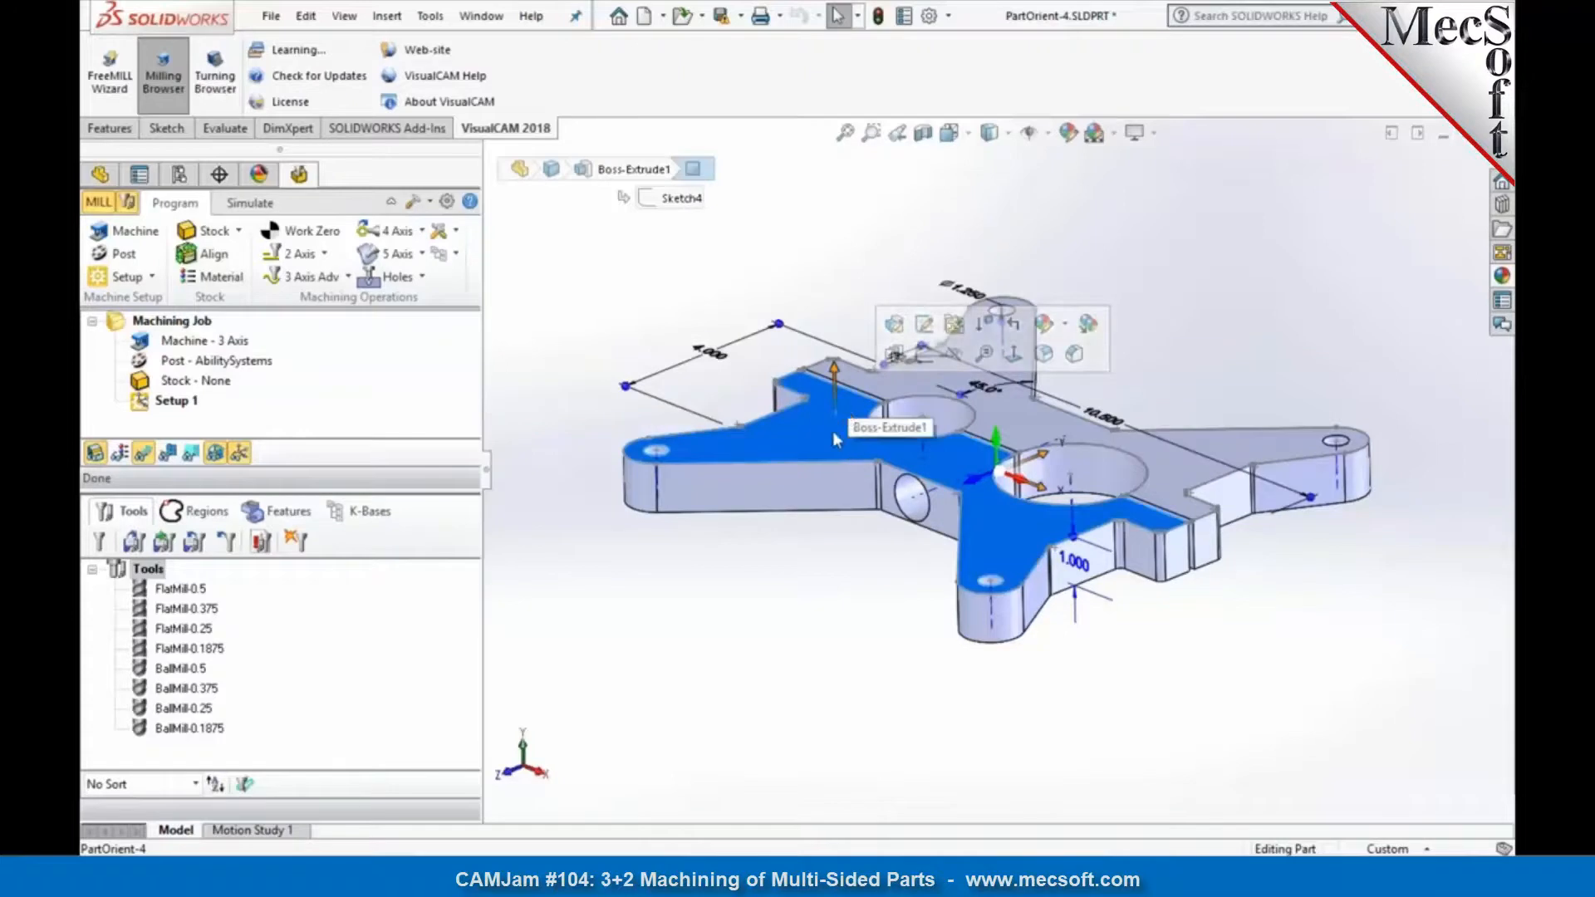
{"action": "left_click", "coordinate": [847, 583]}
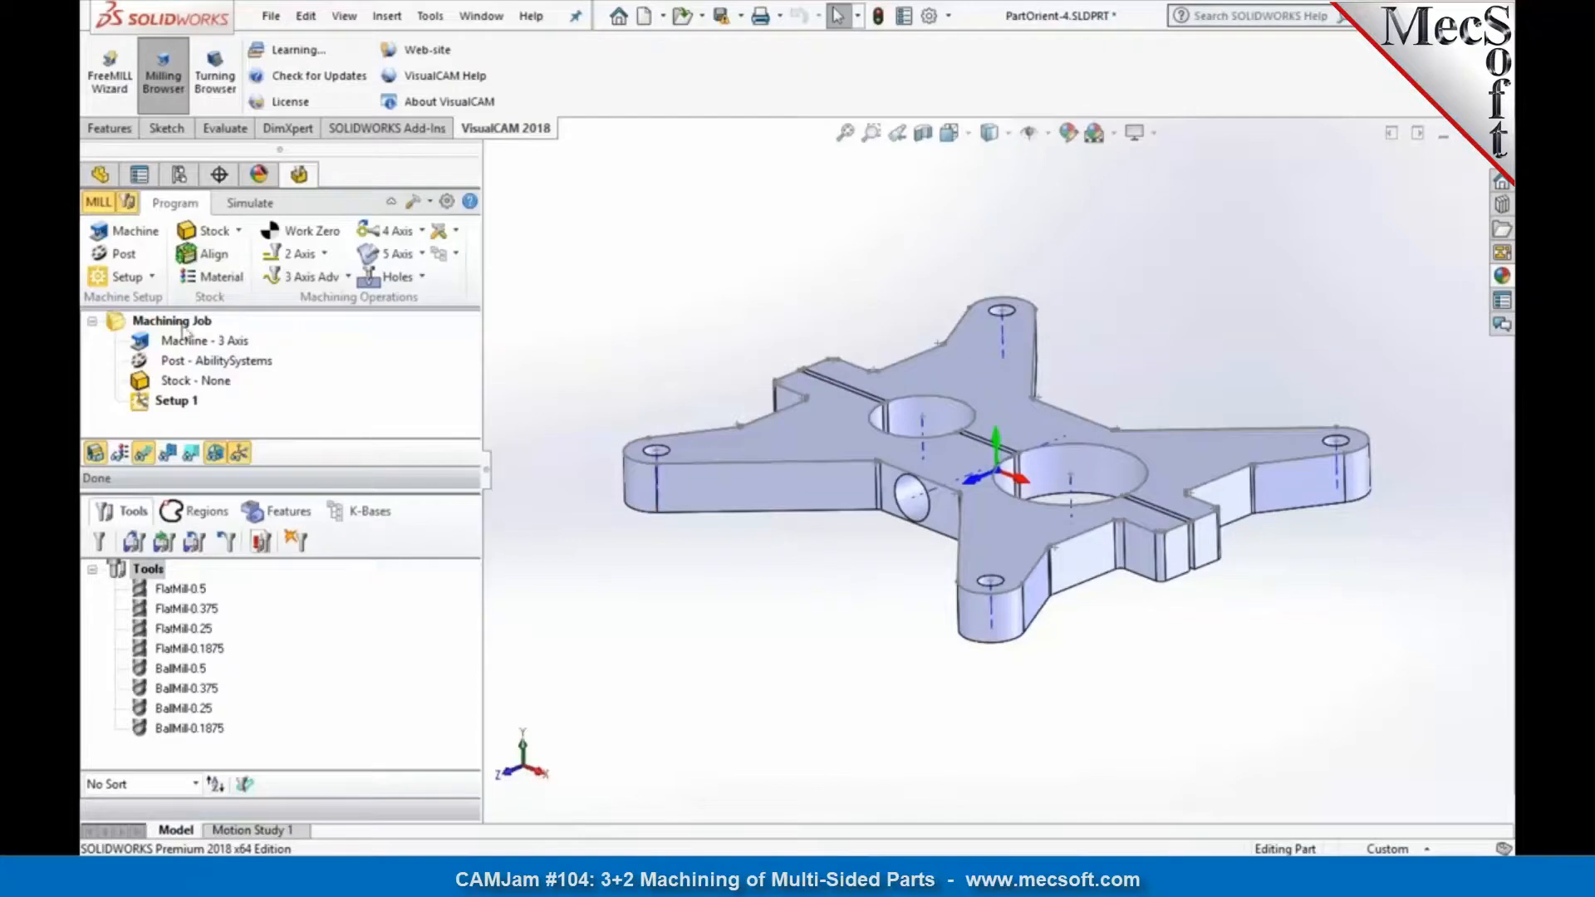
Step: Open the machine tool setup and compare the machine coordinate system's axes with a view normal to the part's upper face
{"action": "left_click", "coordinate": [108, 237]}
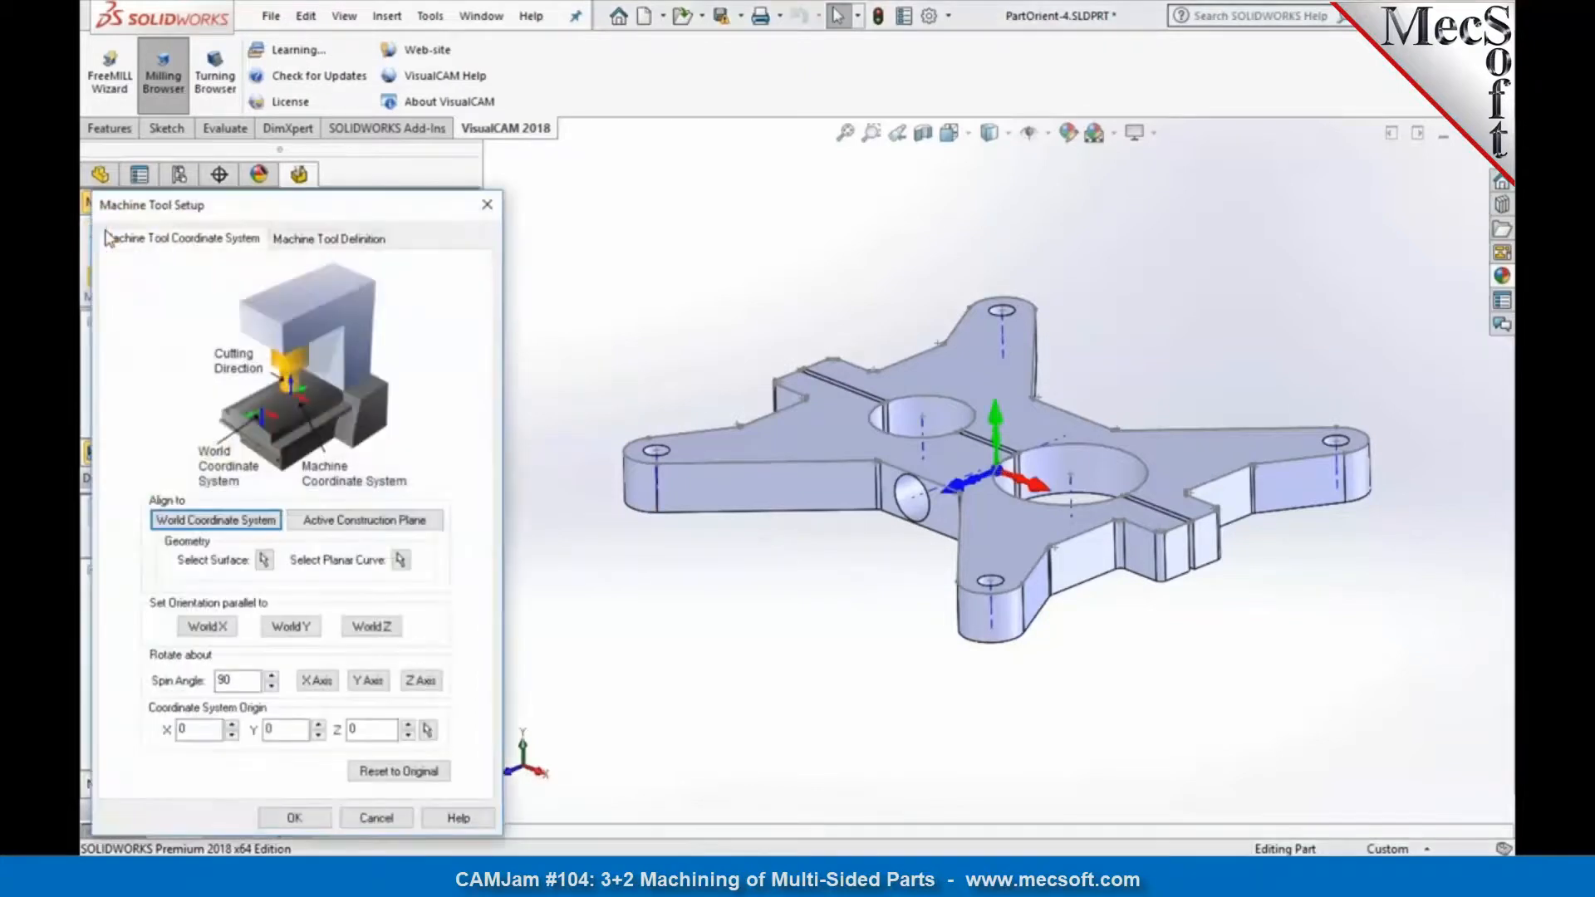
{"action": "left_click_drag", "start_coordinate": [151, 209], "coordinate": [279, 133]}
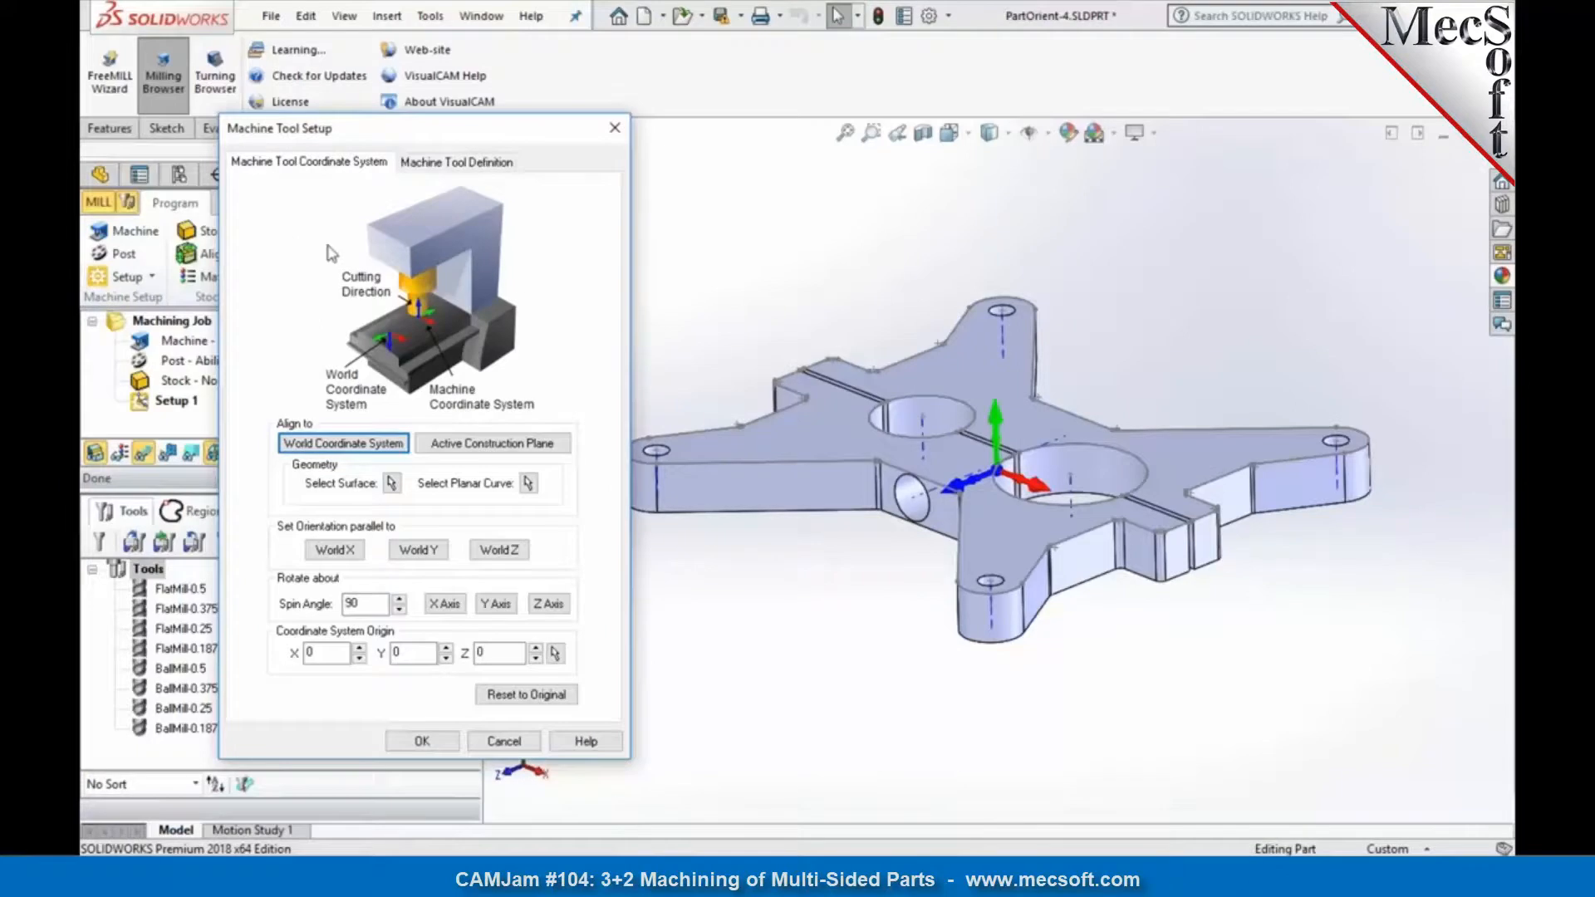
{"action": "scroll", "coordinate": [1227, 334], "scroll_direction": "down", "scroll_amount": 3}
{"action": "scroll", "coordinate": [1250, 346], "scroll_direction": "up", "scroll_amount": 5}
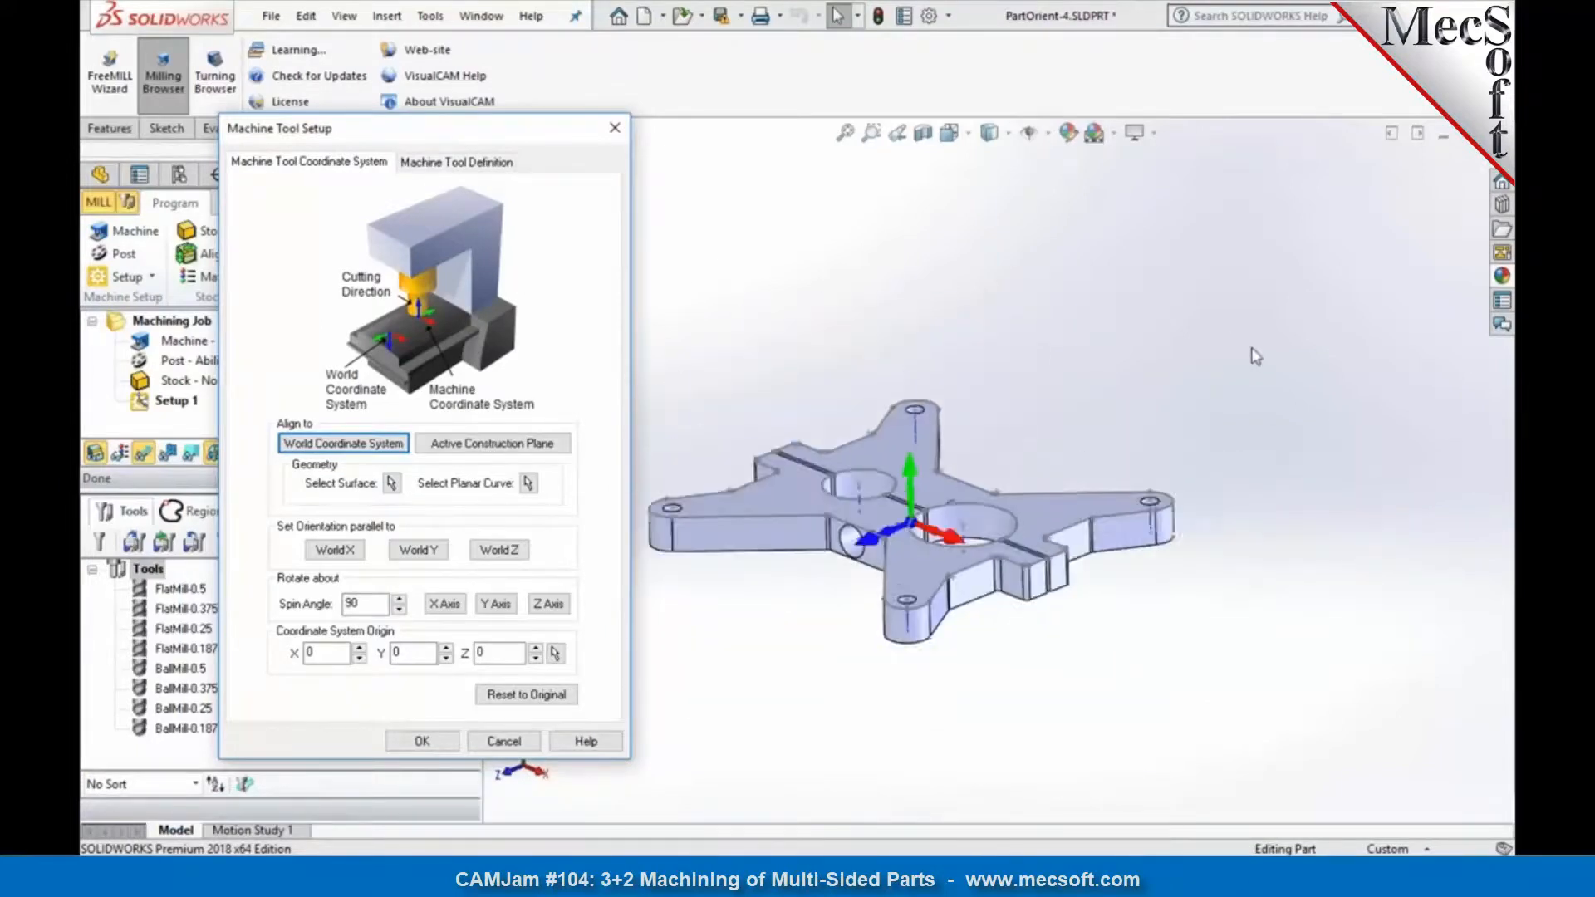
{"action": "scroll", "coordinate": [895, 493], "scroll_direction": "up", "scroll_amount": 2}
{"action": "scroll", "coordinate": [812, 508], "scroll_direction": "down", "scroll_amount": 2}
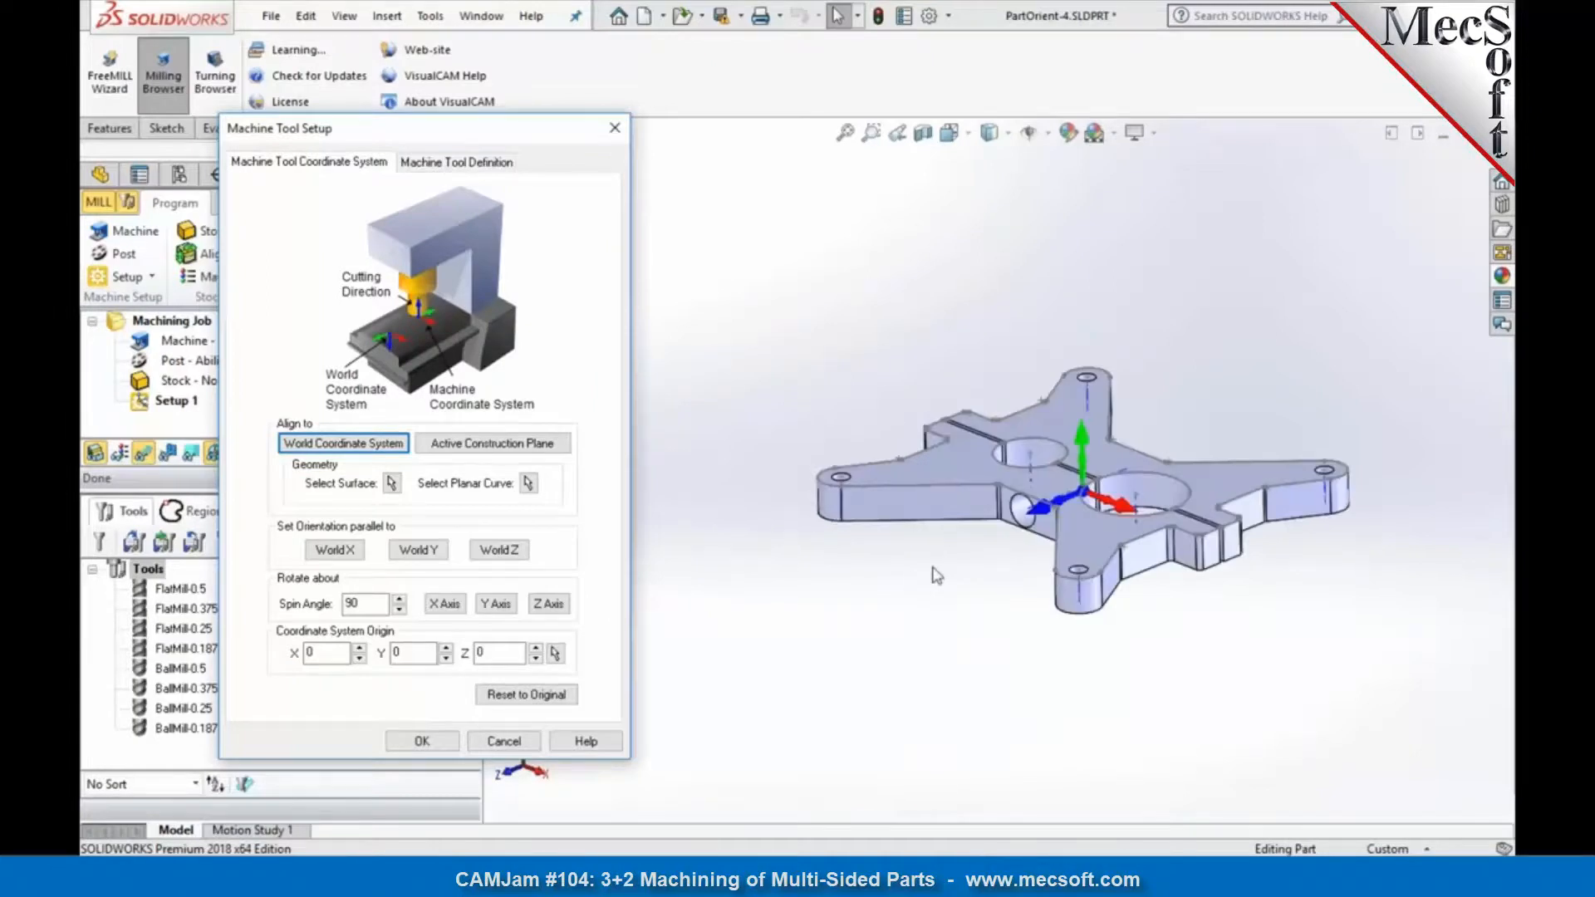
{"action": "left_click", "coordinate": [967, 456]}
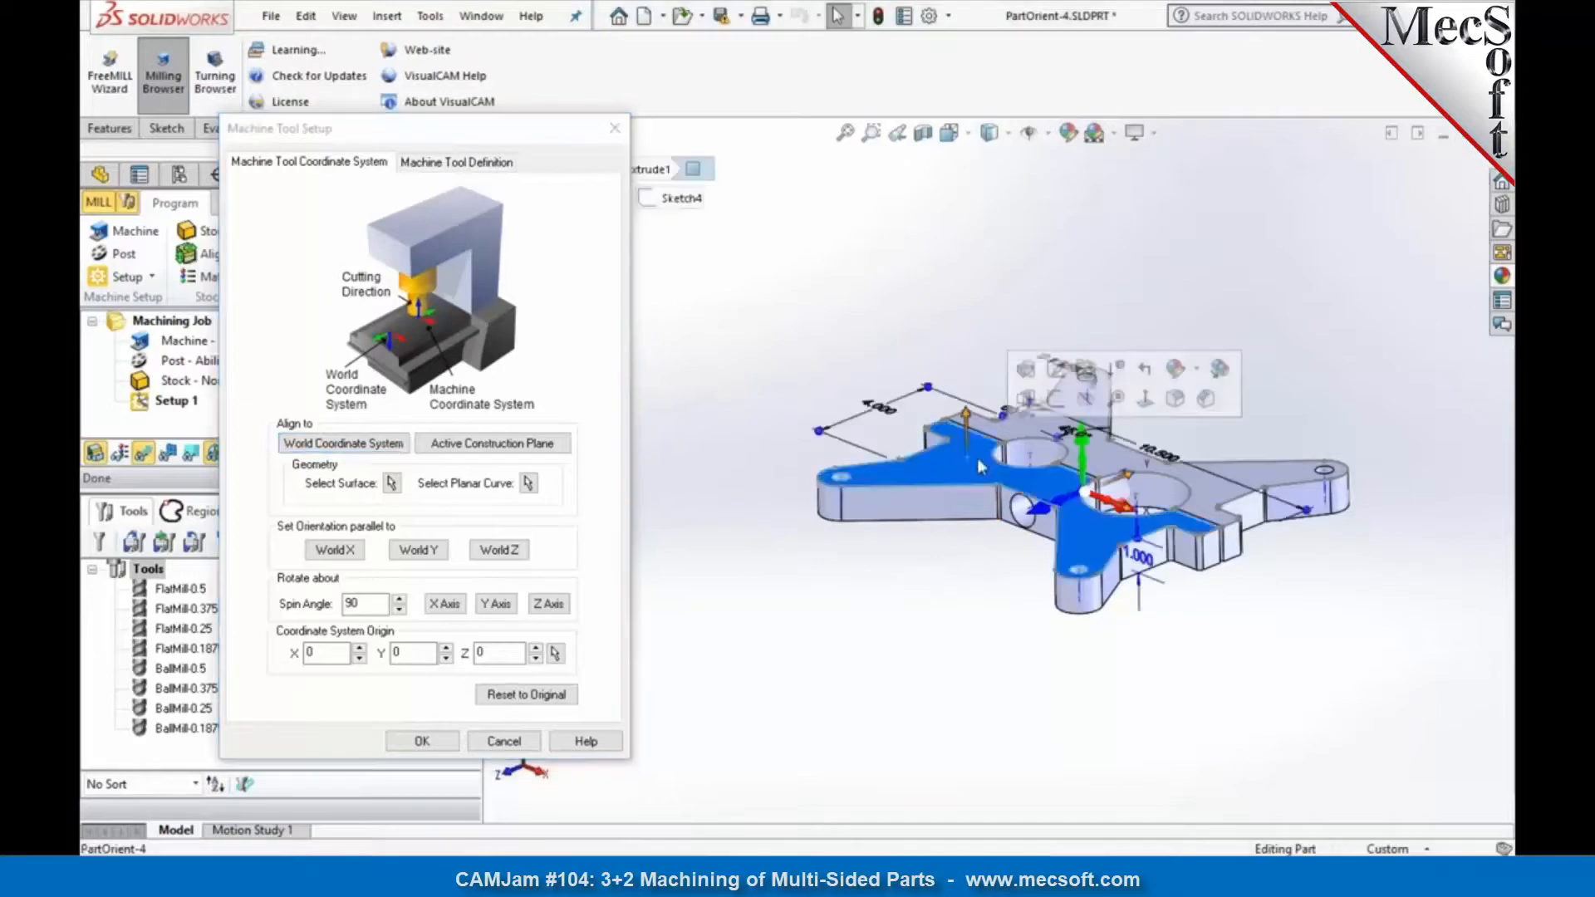
{"action": "left_click", "coordinate": [1149, 417]}
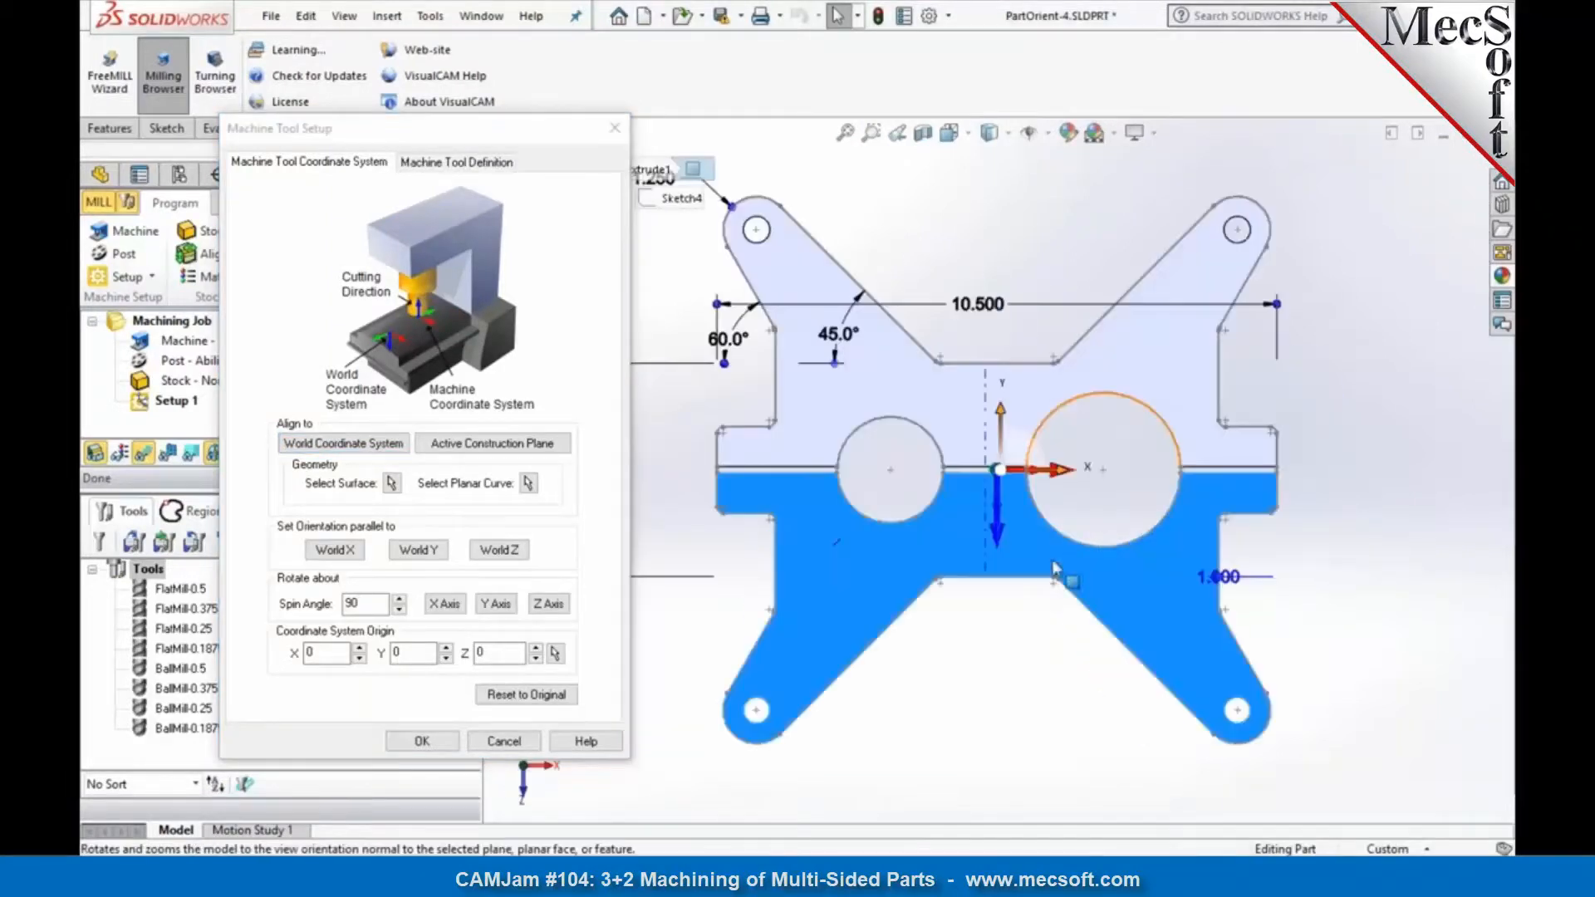
{"action": "left_click", "coordinate": [994, 719]}
{"action": "middle_click_drag", "start_coordinate": [993, 720], "coordinate": [939, 467]}
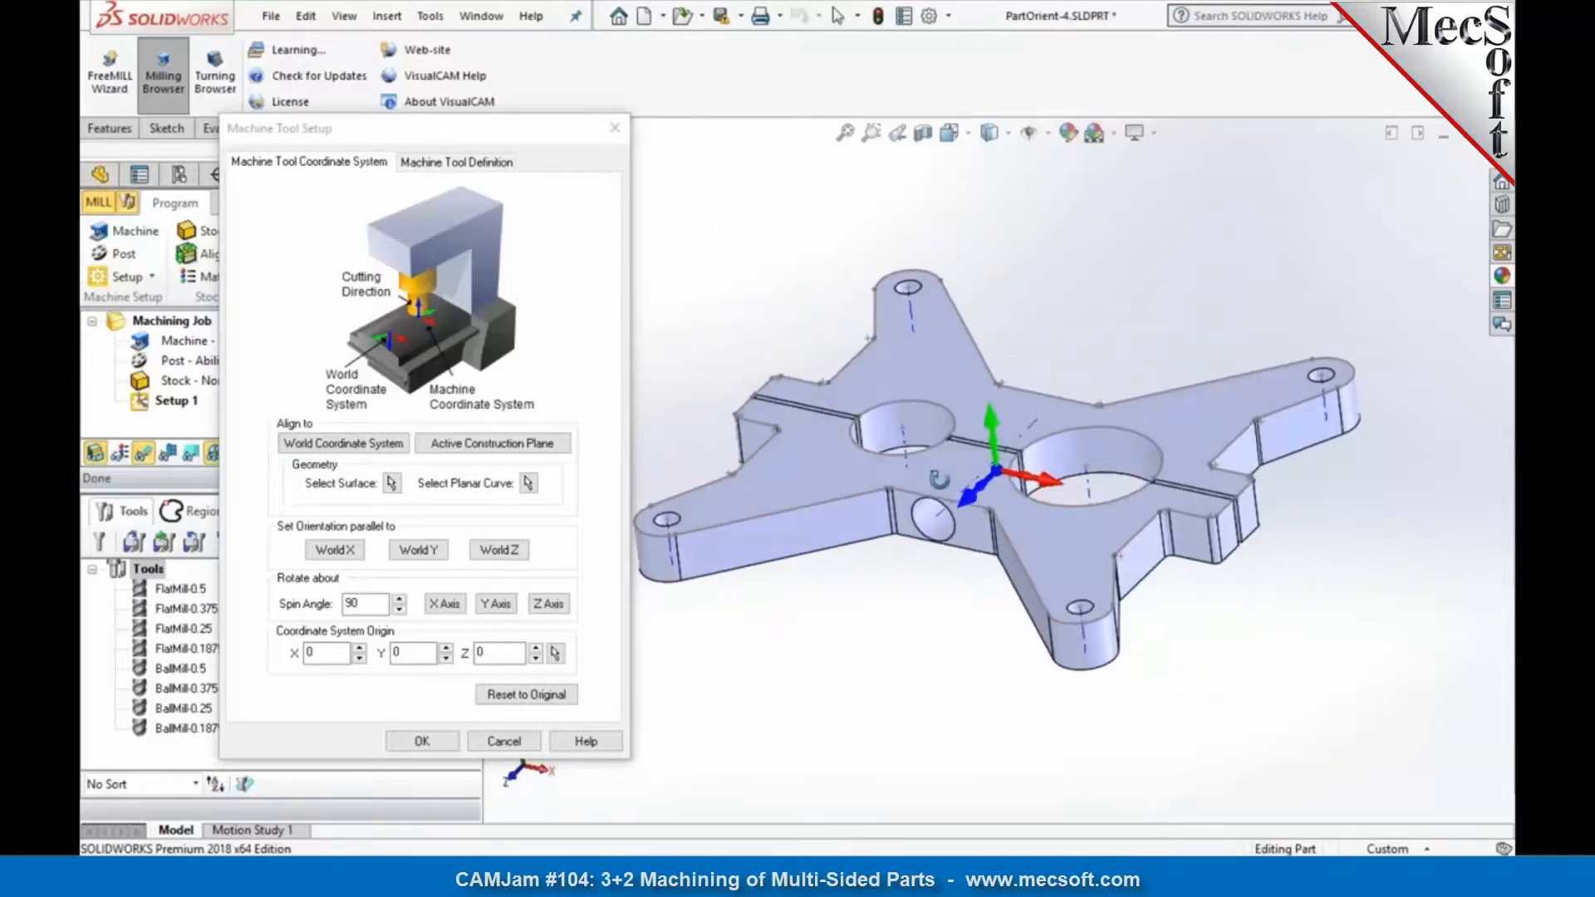
{"action": "scroll", "coordinate": [930, 619], "scroll_direction": "down", "scroll_amount": 3}
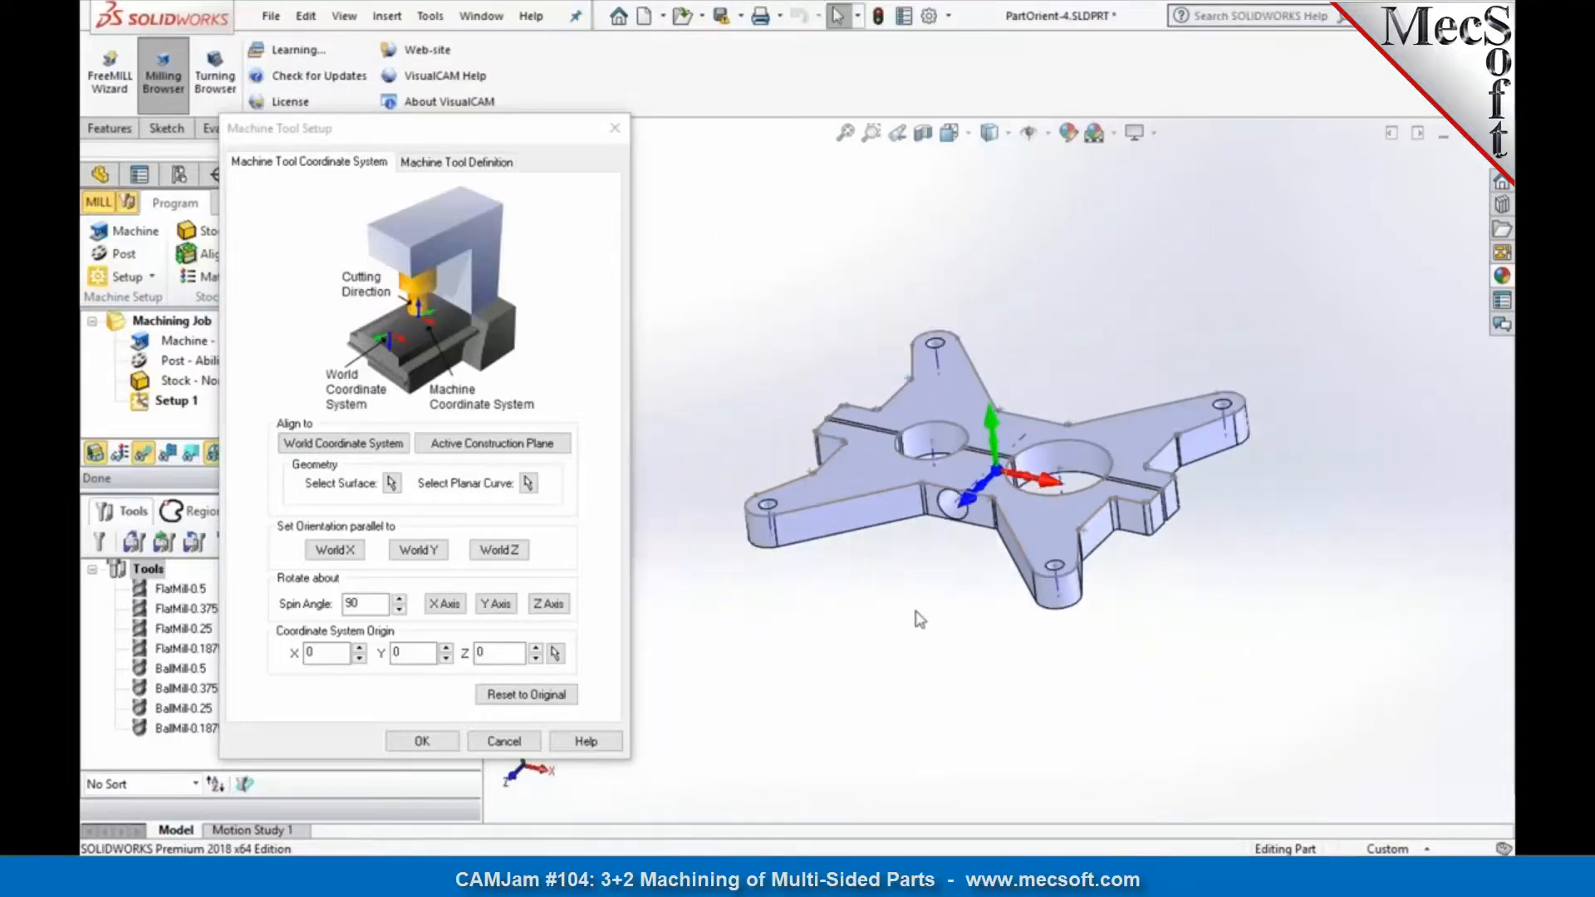
Step: Align the machine coordinate system to the part's upper planar face and accept the machine tool setup
{"action": "double_click", "coordinate": [352, 605]}
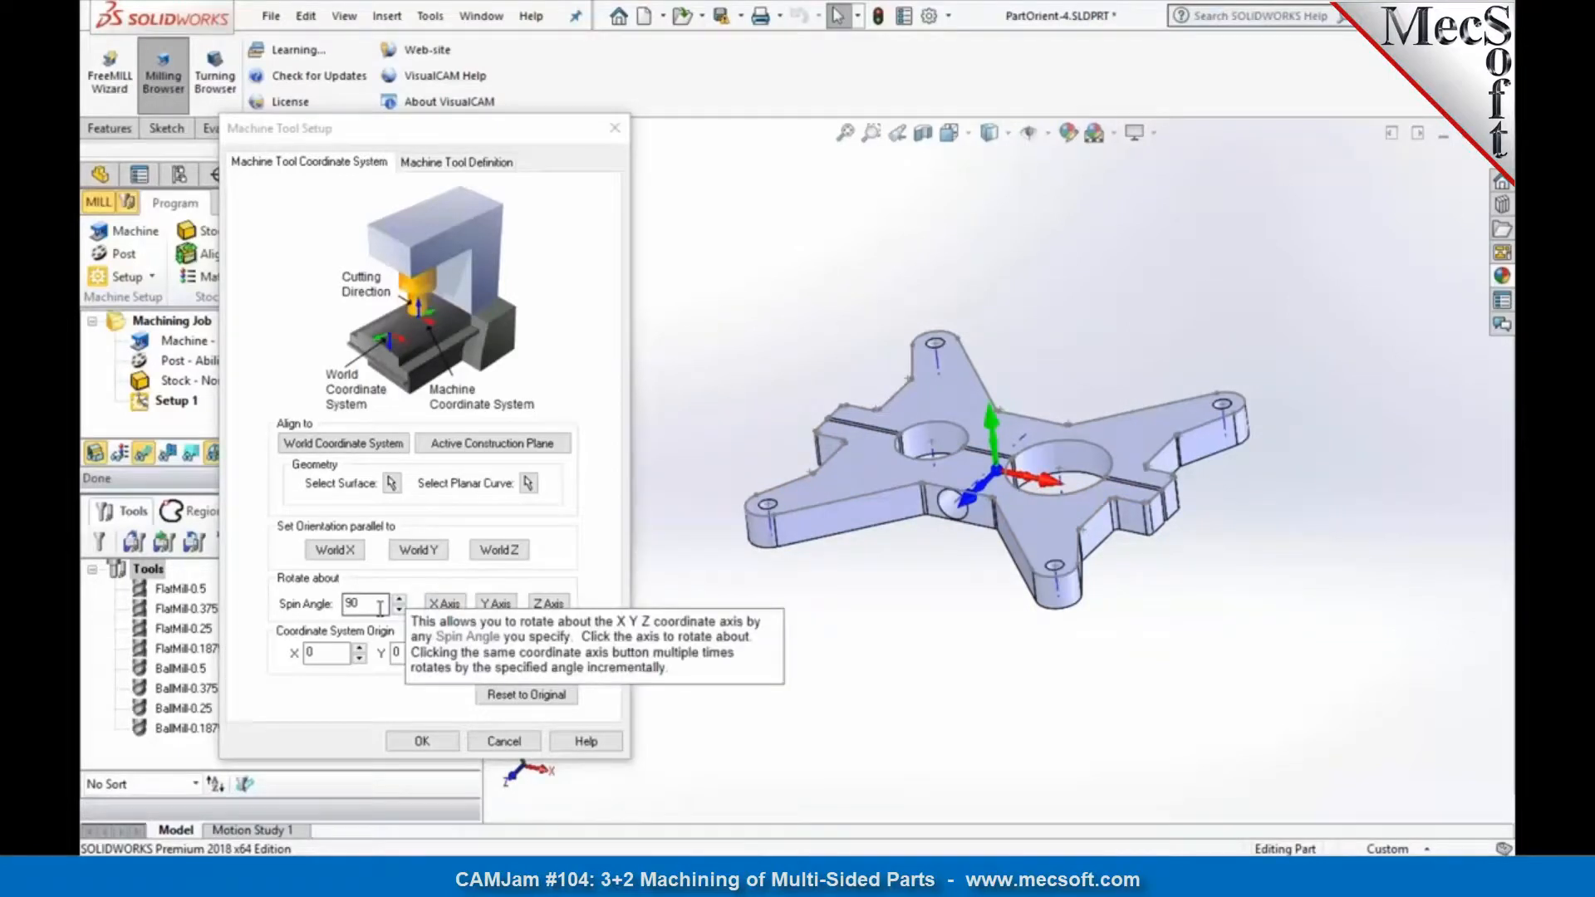
{"action": "left_click", "coordinate": [391, 482]}
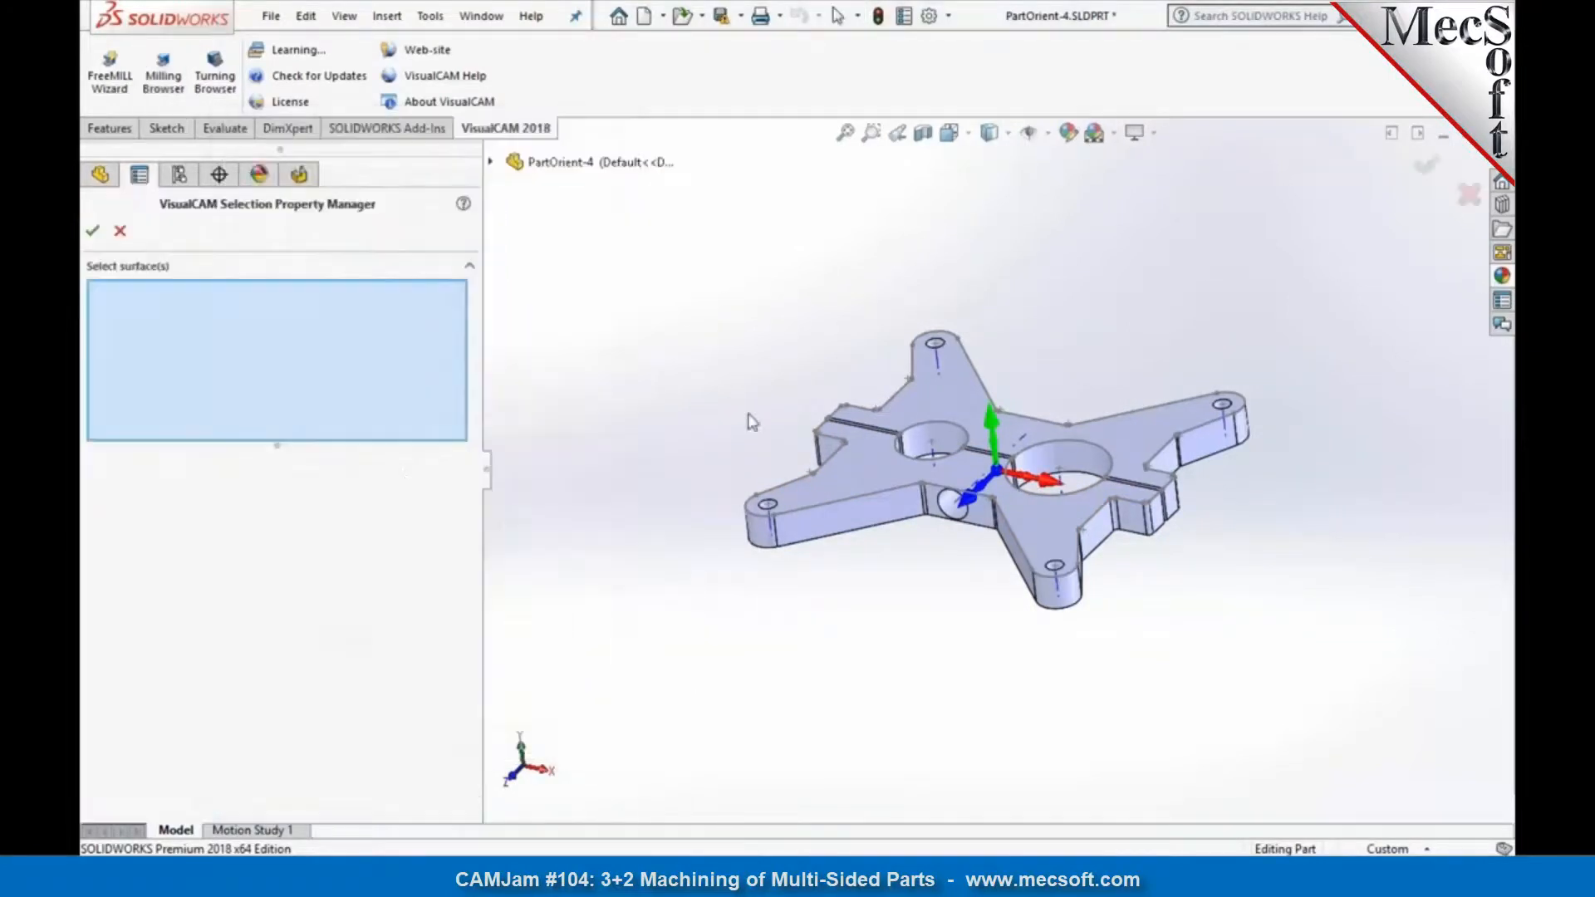
{"action": "left_click", "coordinate": [858, 464]}
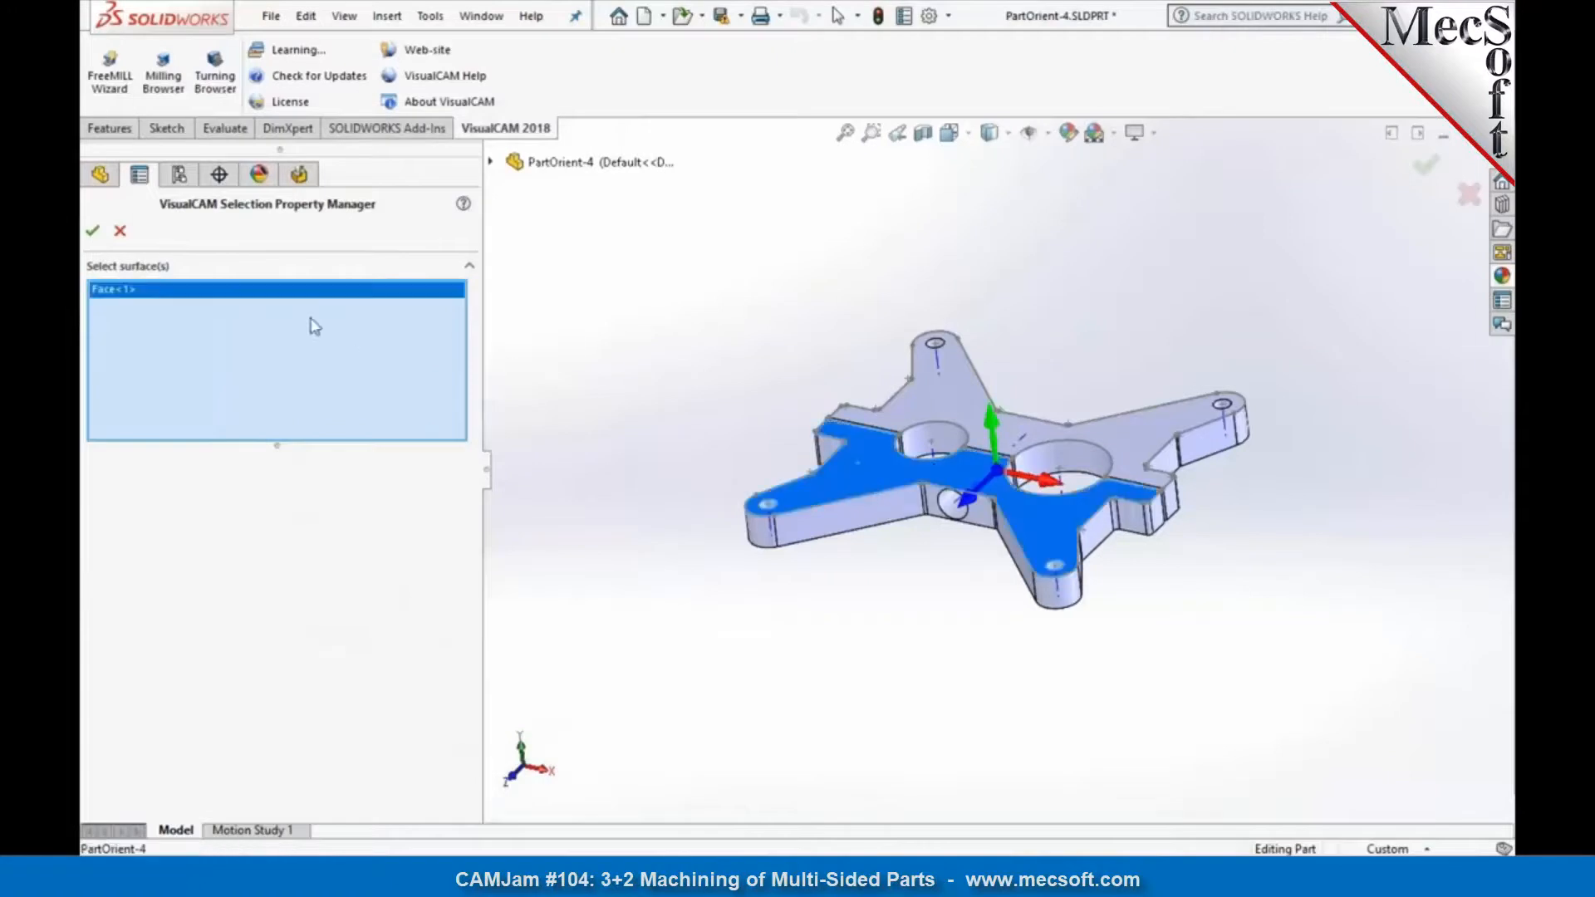
{"action": "left_click", "coordinate": [93, 230]}
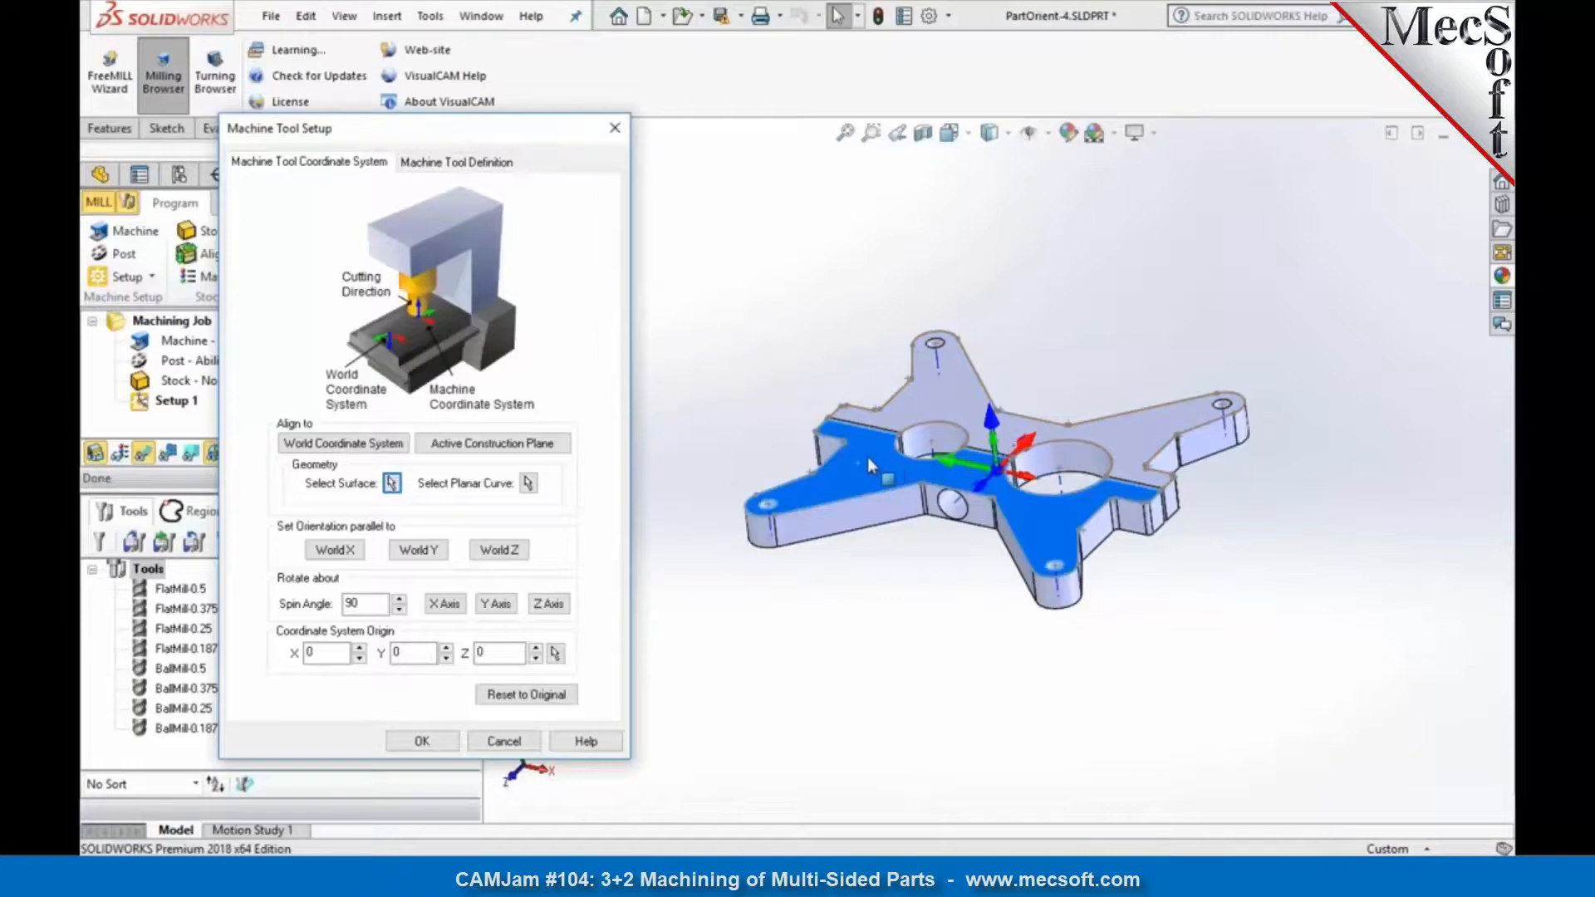
{"action": "left_click", "coordinate": [420, 741]}
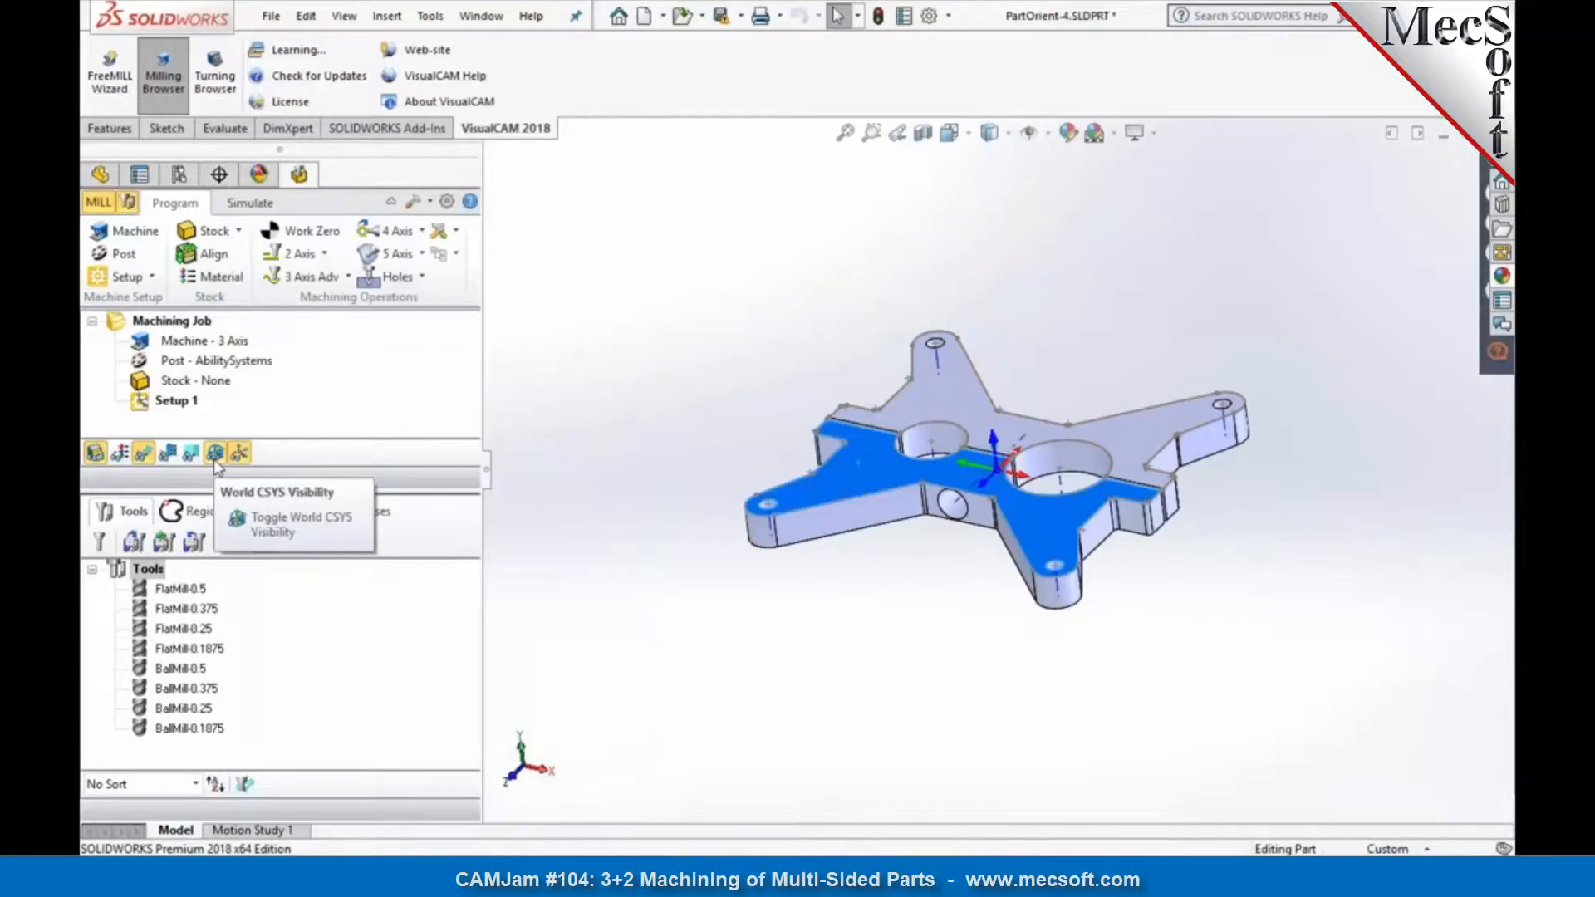
Step: Examine the realigned machine axes relative to the part's upper face and the world axes
{"action": "left_click", "coordinate": [865, 626]}
{"action": "middle_click_drag", "start_coordinate": [864, 626], "coordinate": [789, 618]}
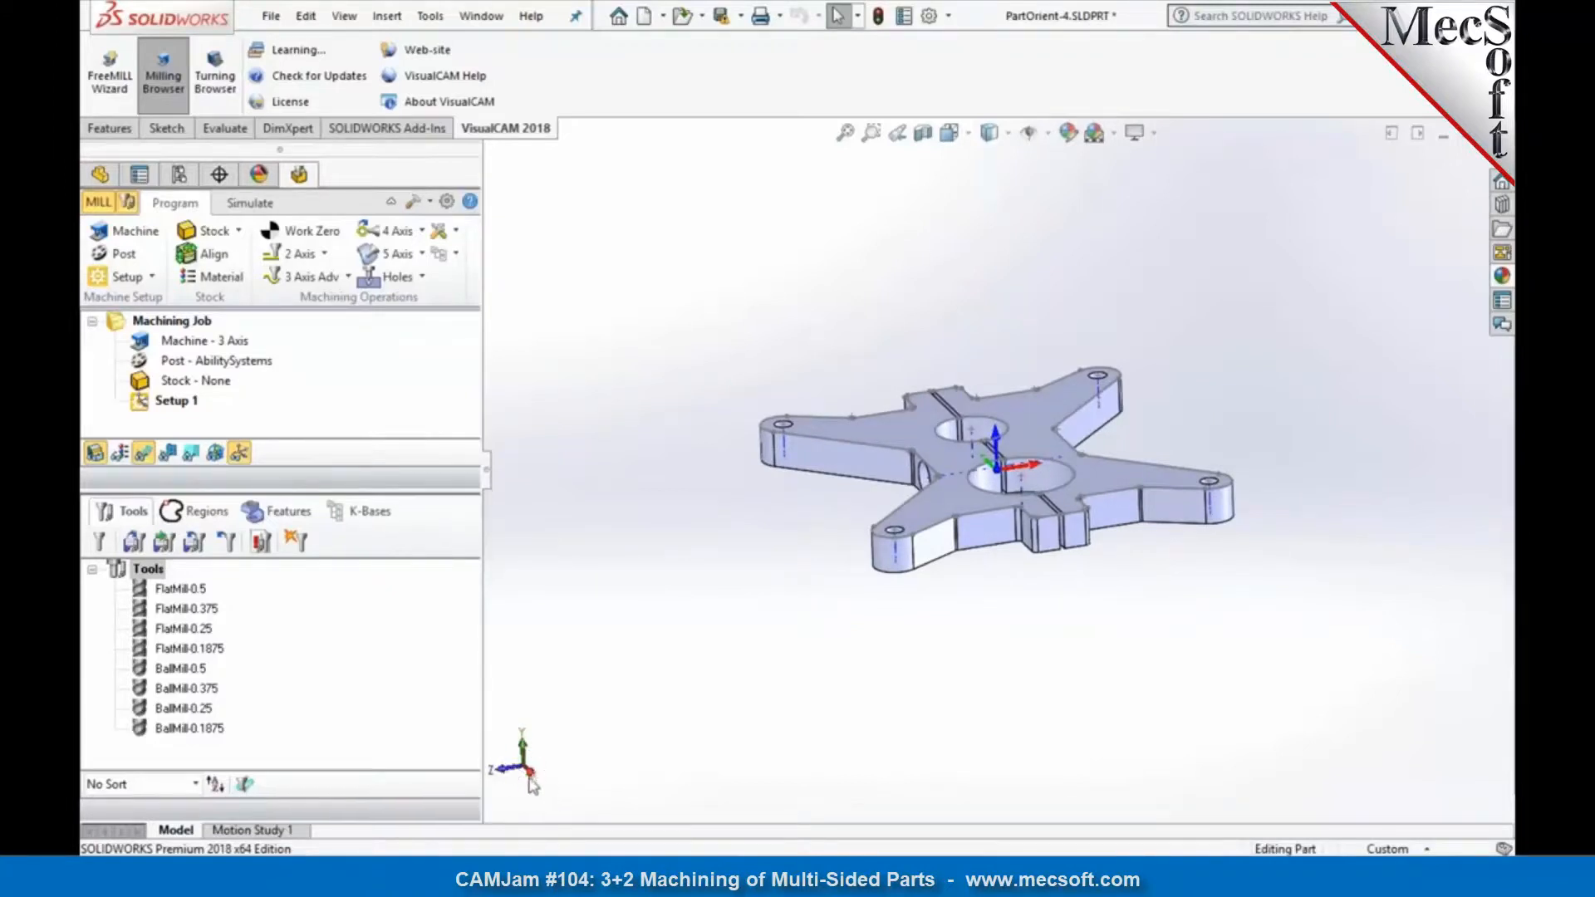
{"action": "middle_click_drag", "start_coordinate": [902, 490], "coordinate": [952, 488]}
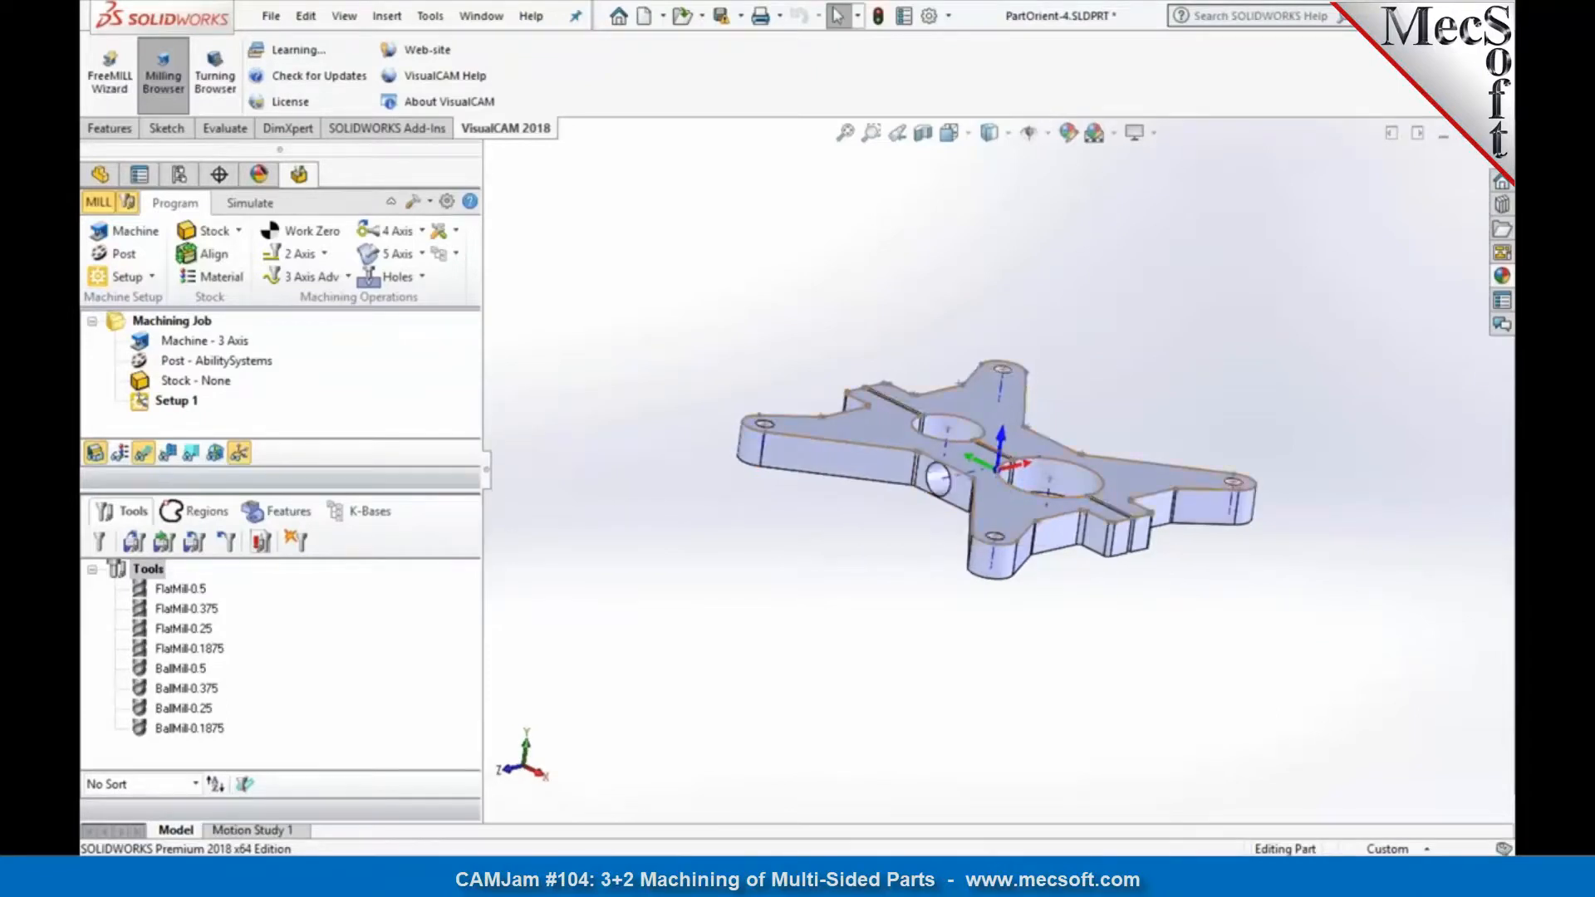
{"action": "left_click", "coordinate": [1024, 522]}
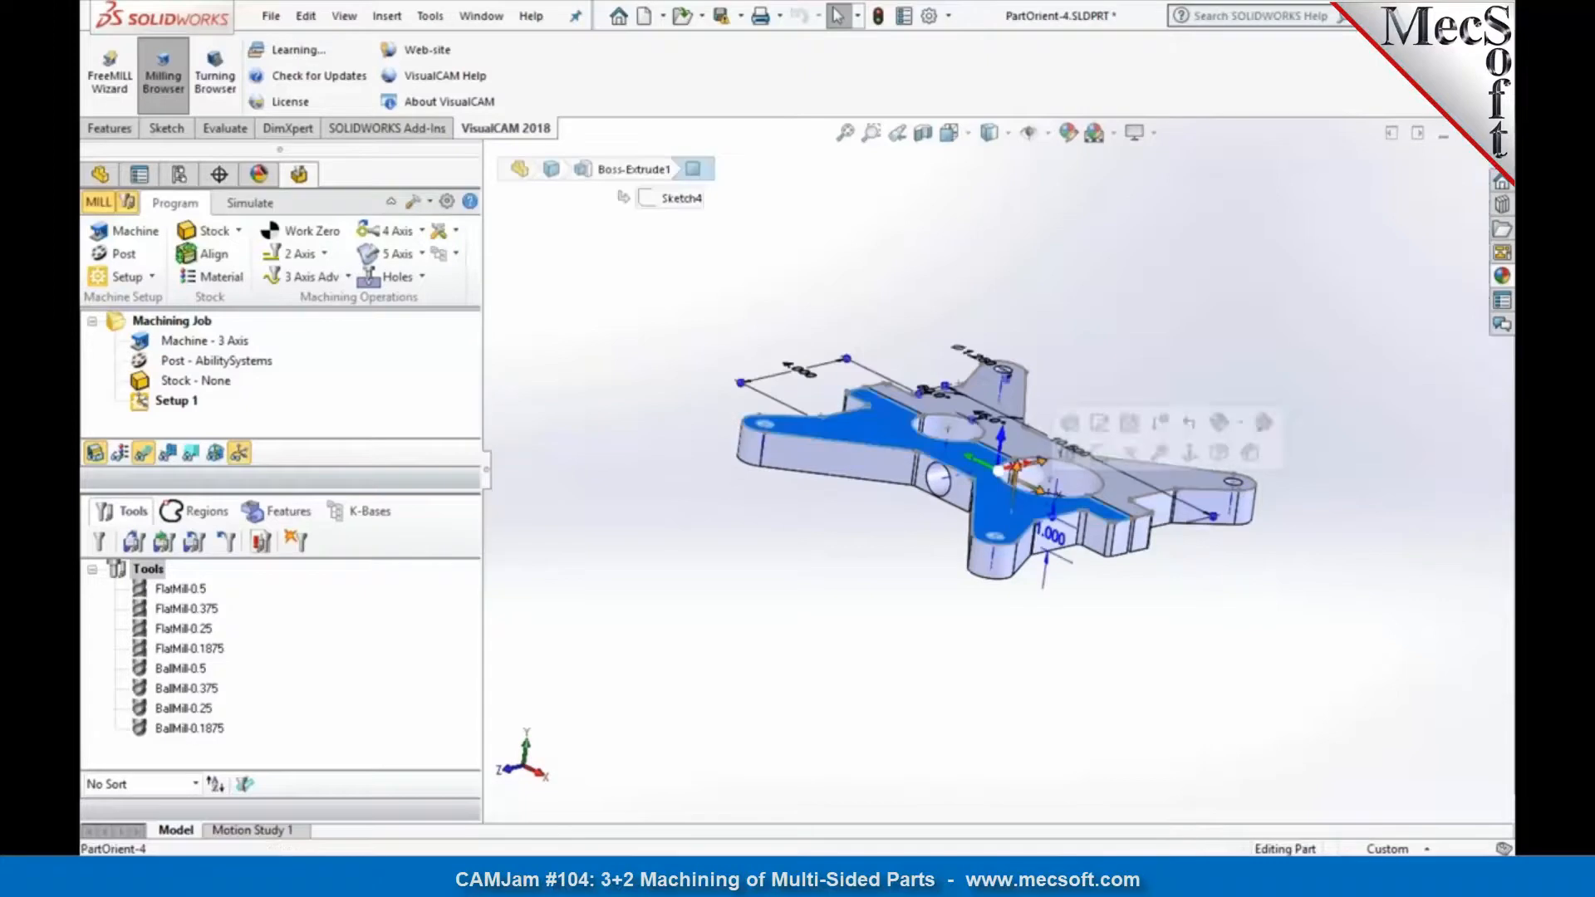
{"action": "left_click", "coordinate": [776, 605]}
{"action": "middle_click_drag", "start_coordinate": [775, 605], "coordinate": [793, 651]}
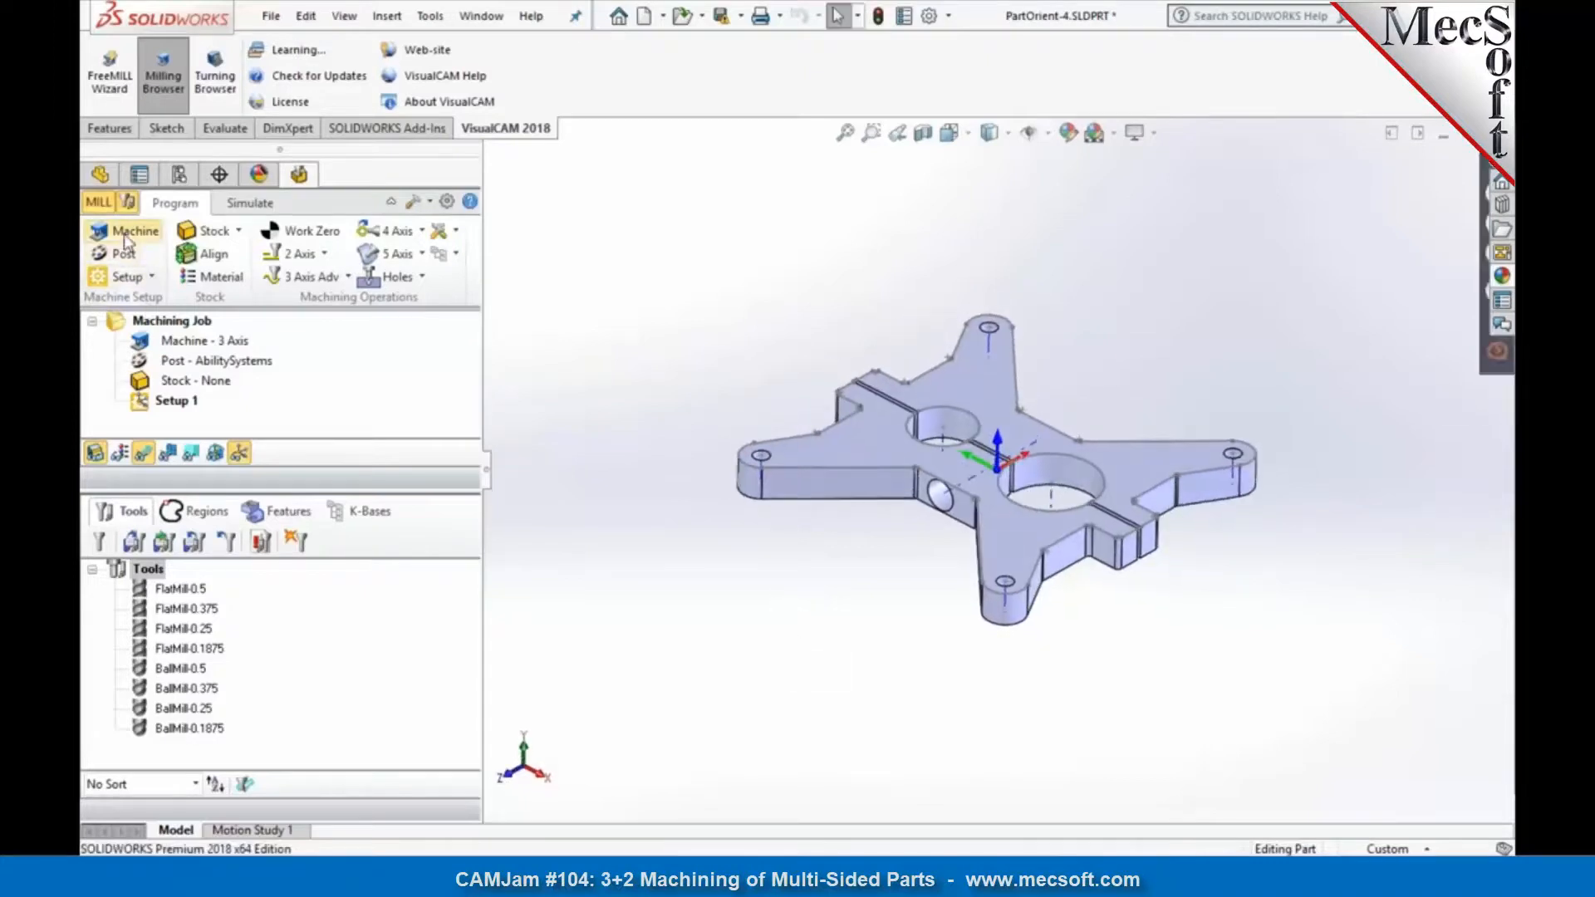
Step: Rotate the machine coordinate system about its Z axis three times by 90 degrees and accept the setup
{"action": "left_click", "coordinate": [125, 235]}
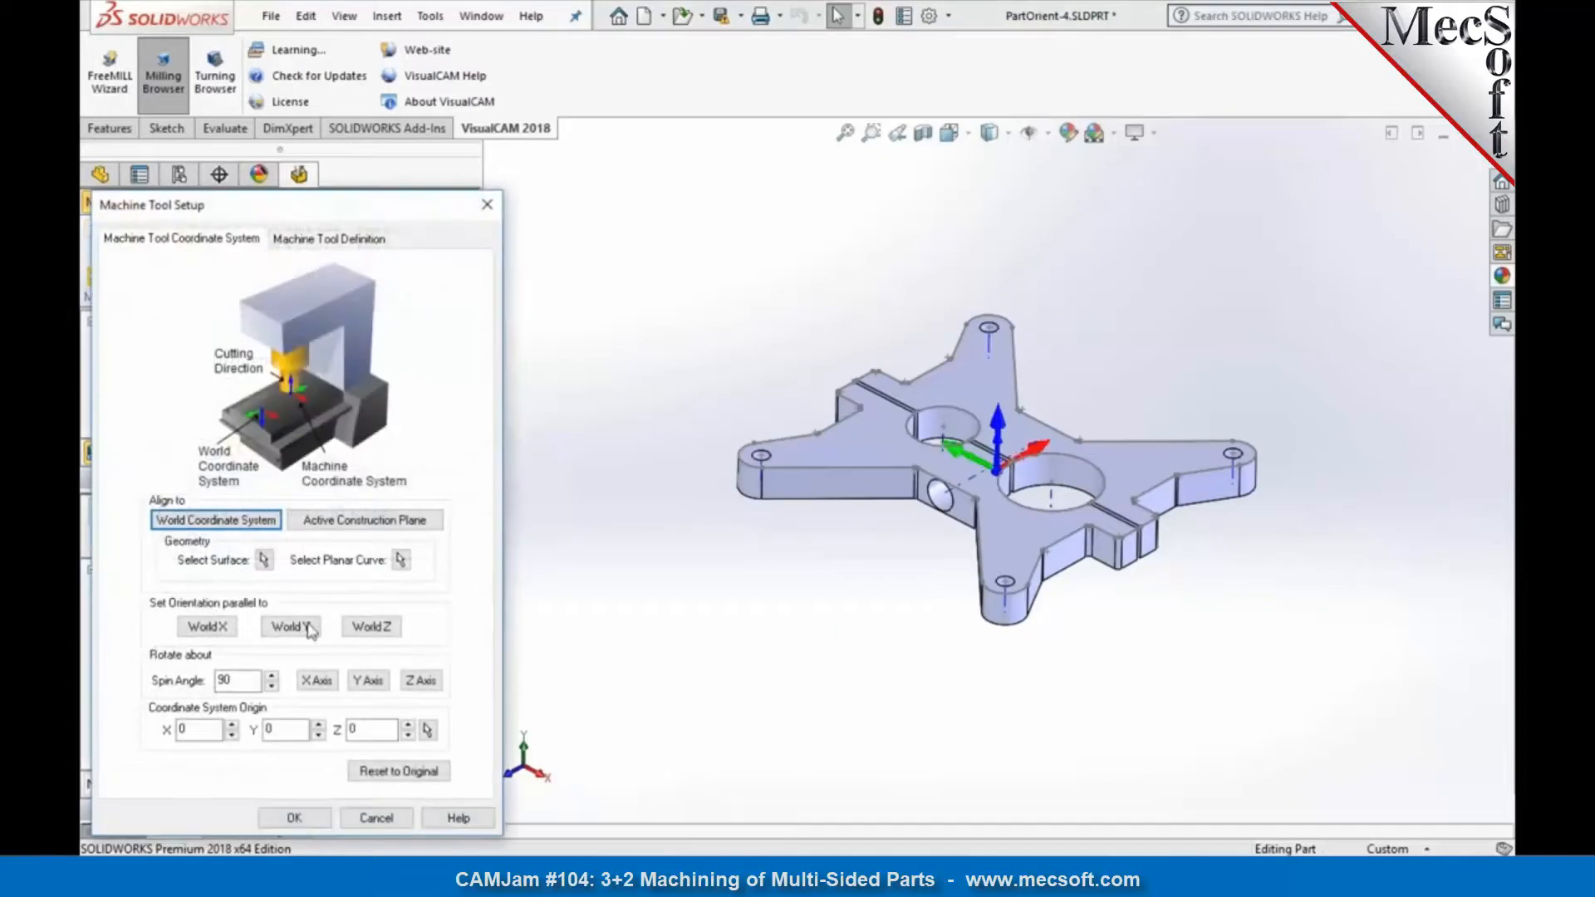
{"action": "left_click", "coordinate": [420, 680]}
{"action": "left_click", "coordinate": [421, 680]}
{"action": "left_click", "coordinate": [420, 680]}
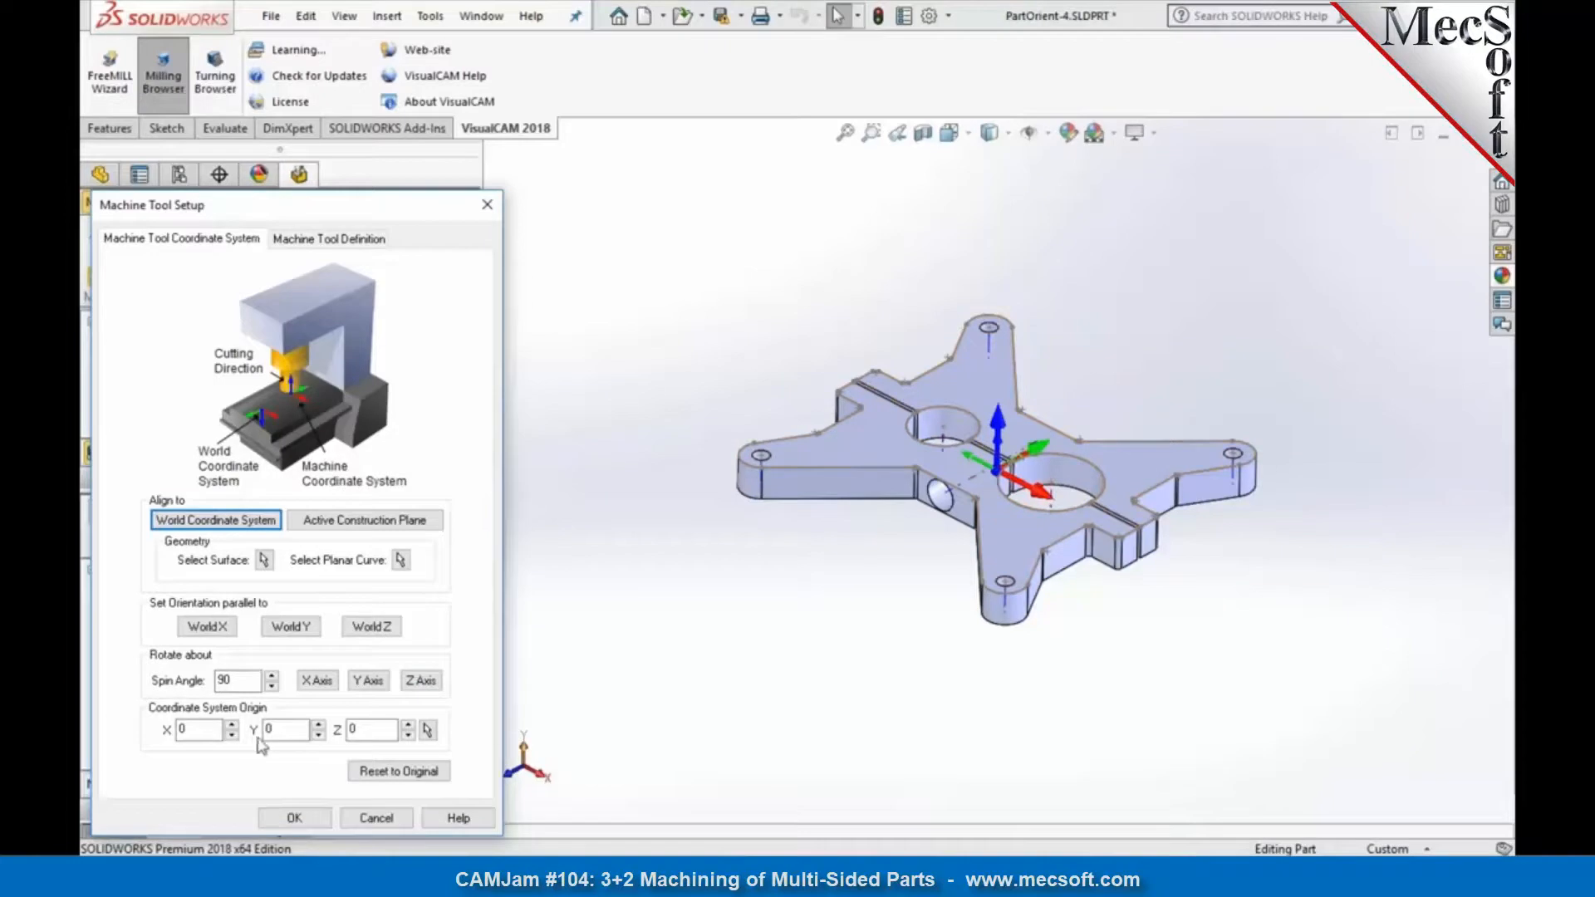
{"action": "left_click", "coordinate": [292, 819]}
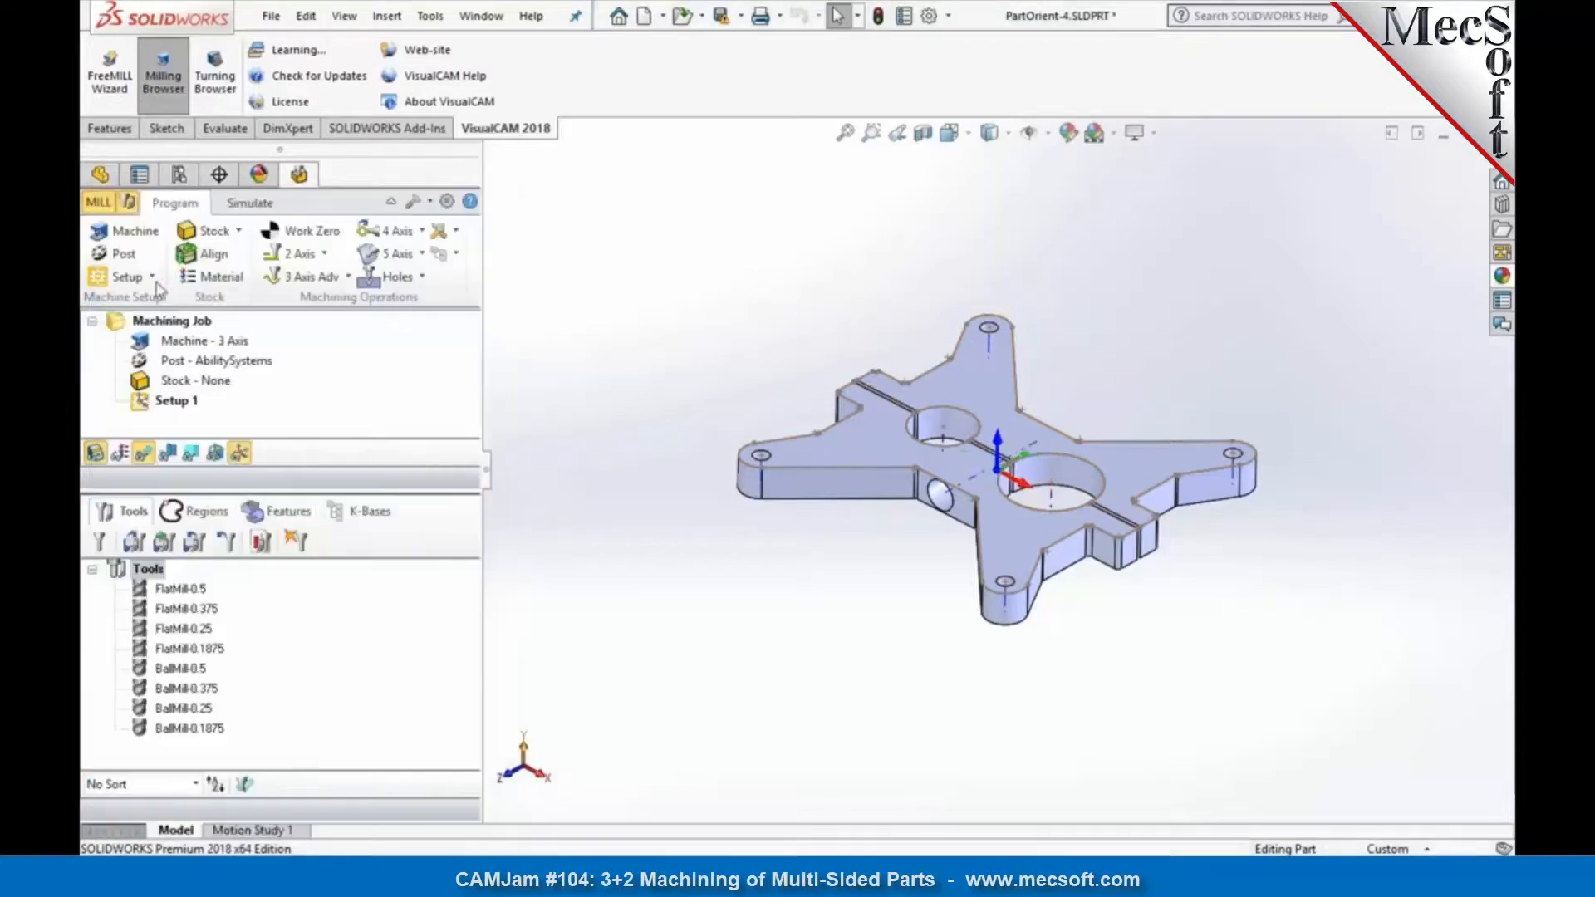
Step: Review the number-of-axes options in the machine tool definition and keep the machine at 3 Axis
{"action": "left_click", "coordinate": [137, 234]}
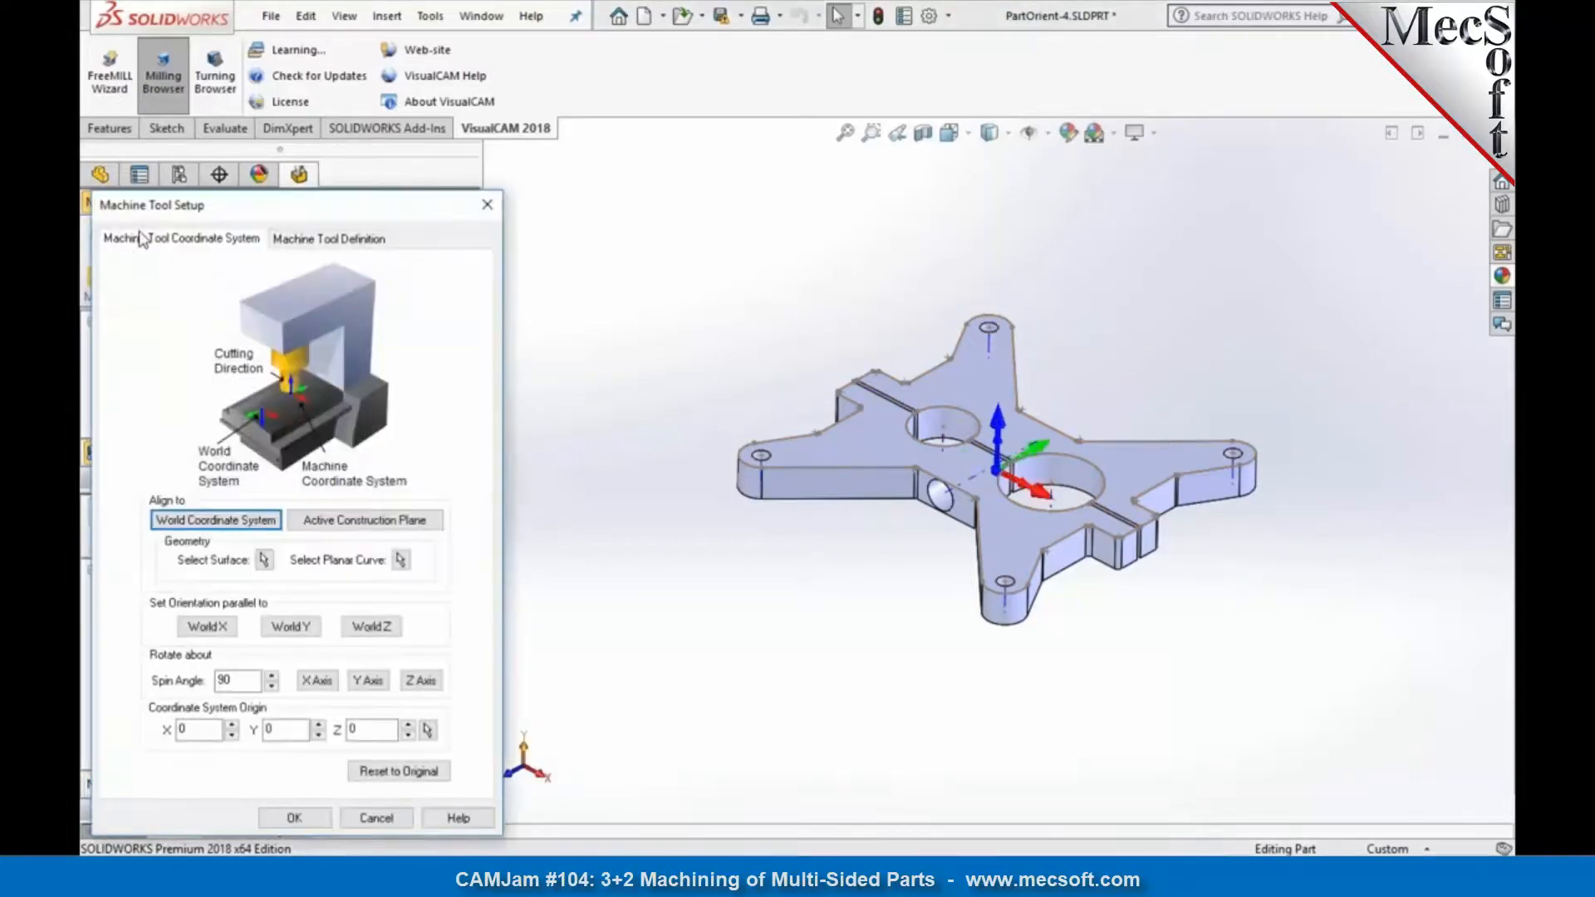
{"action": "left_click", "coordinate": [349, 241]}
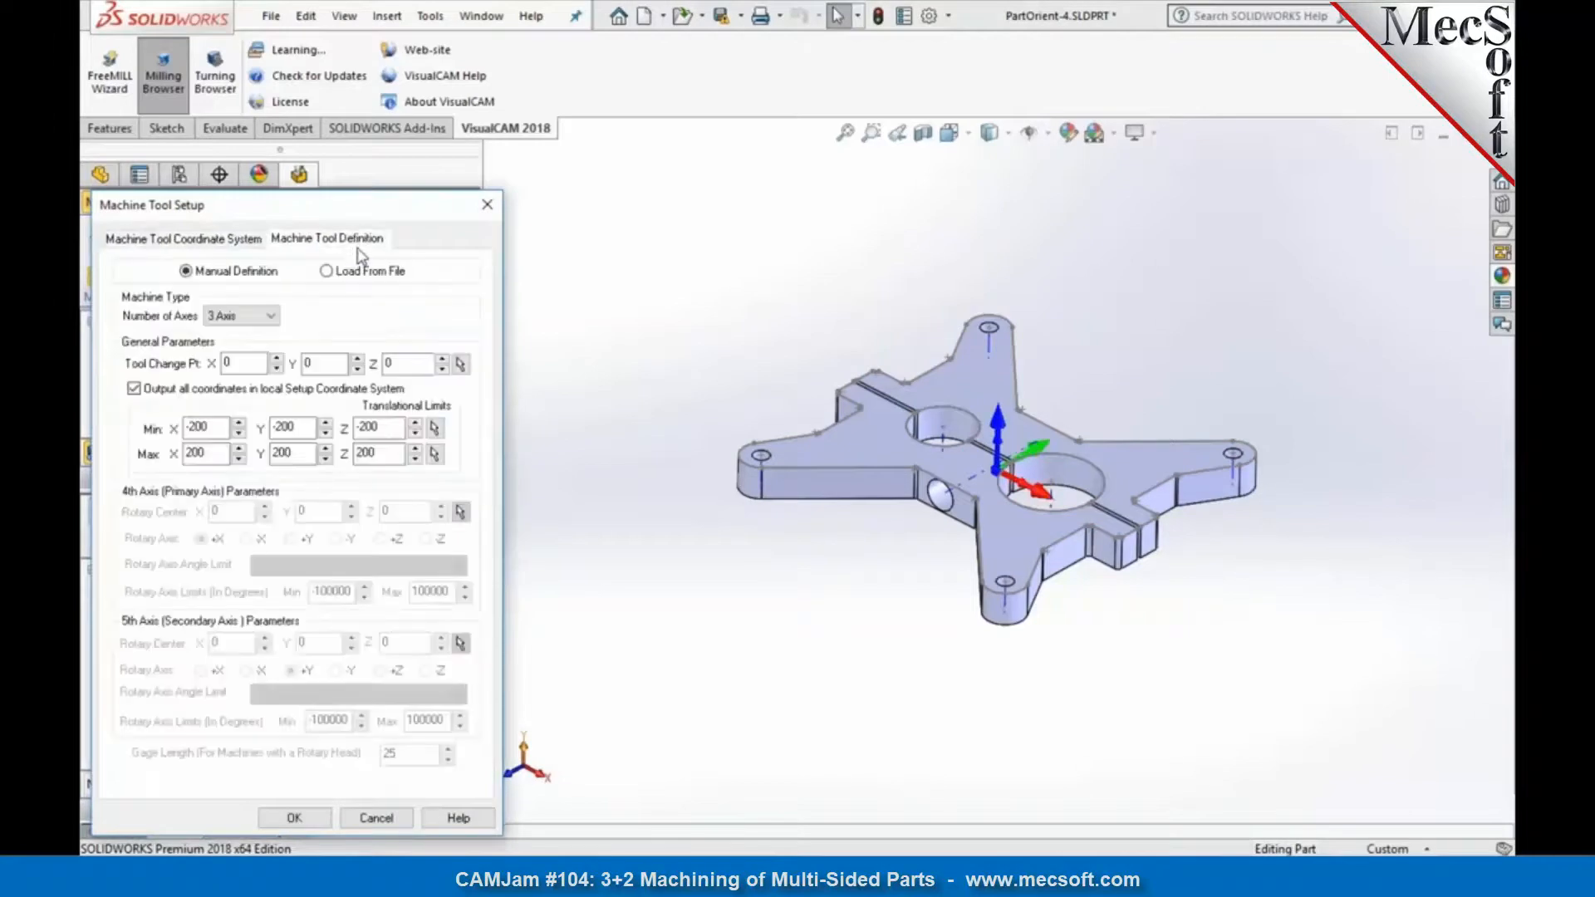
{"action": "left_click", "coordinate": [271, 317]}
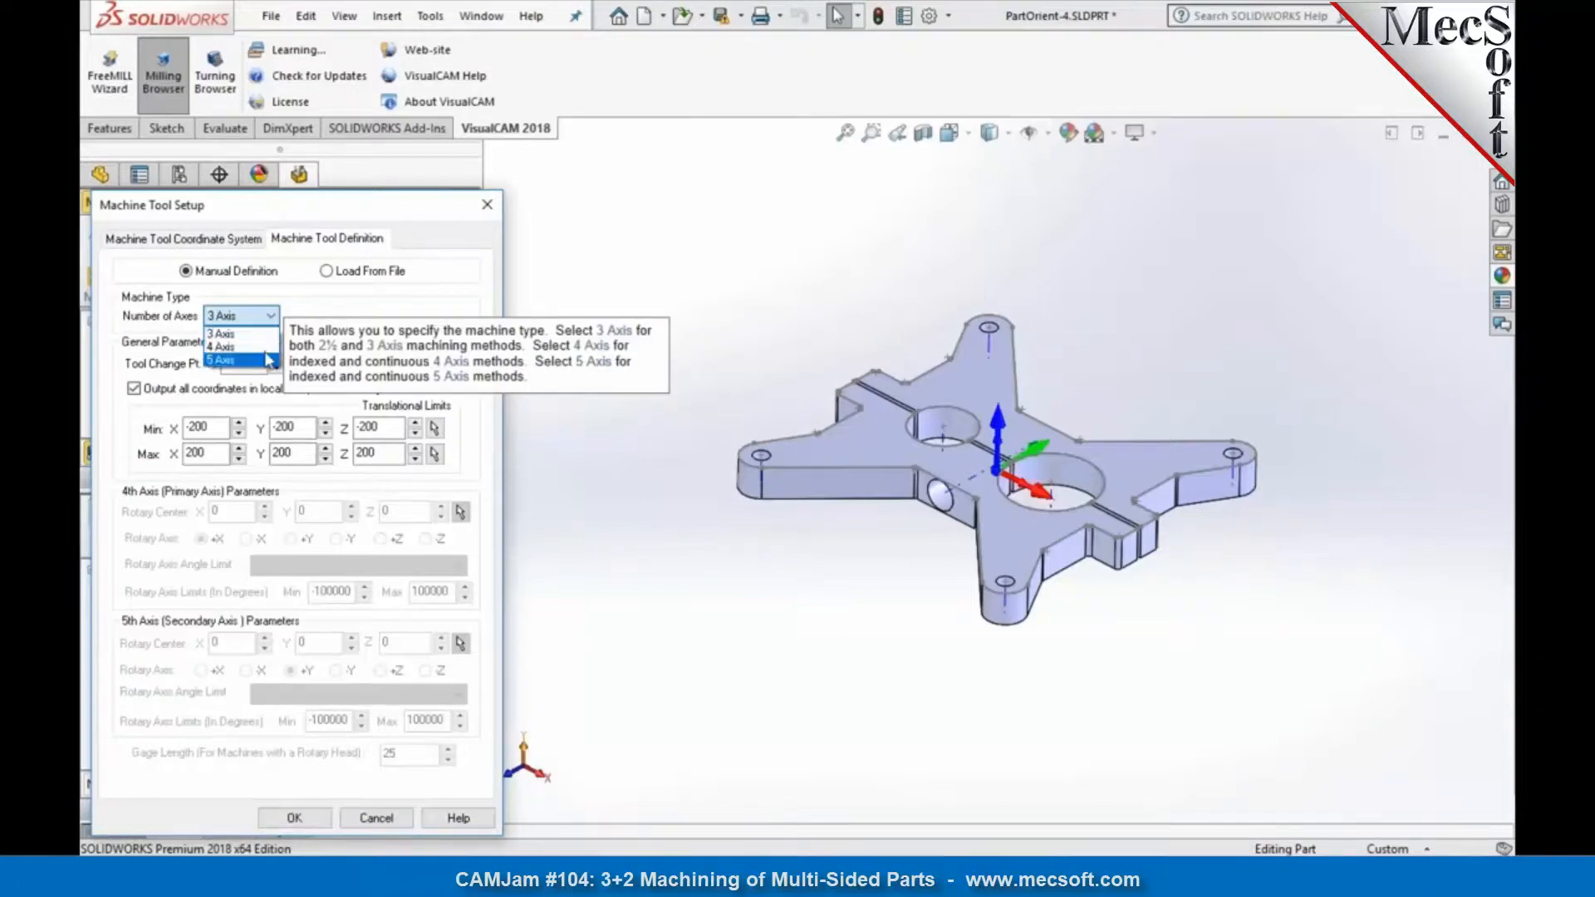
{"action": "left_click", "coordinate": [320, 305]}
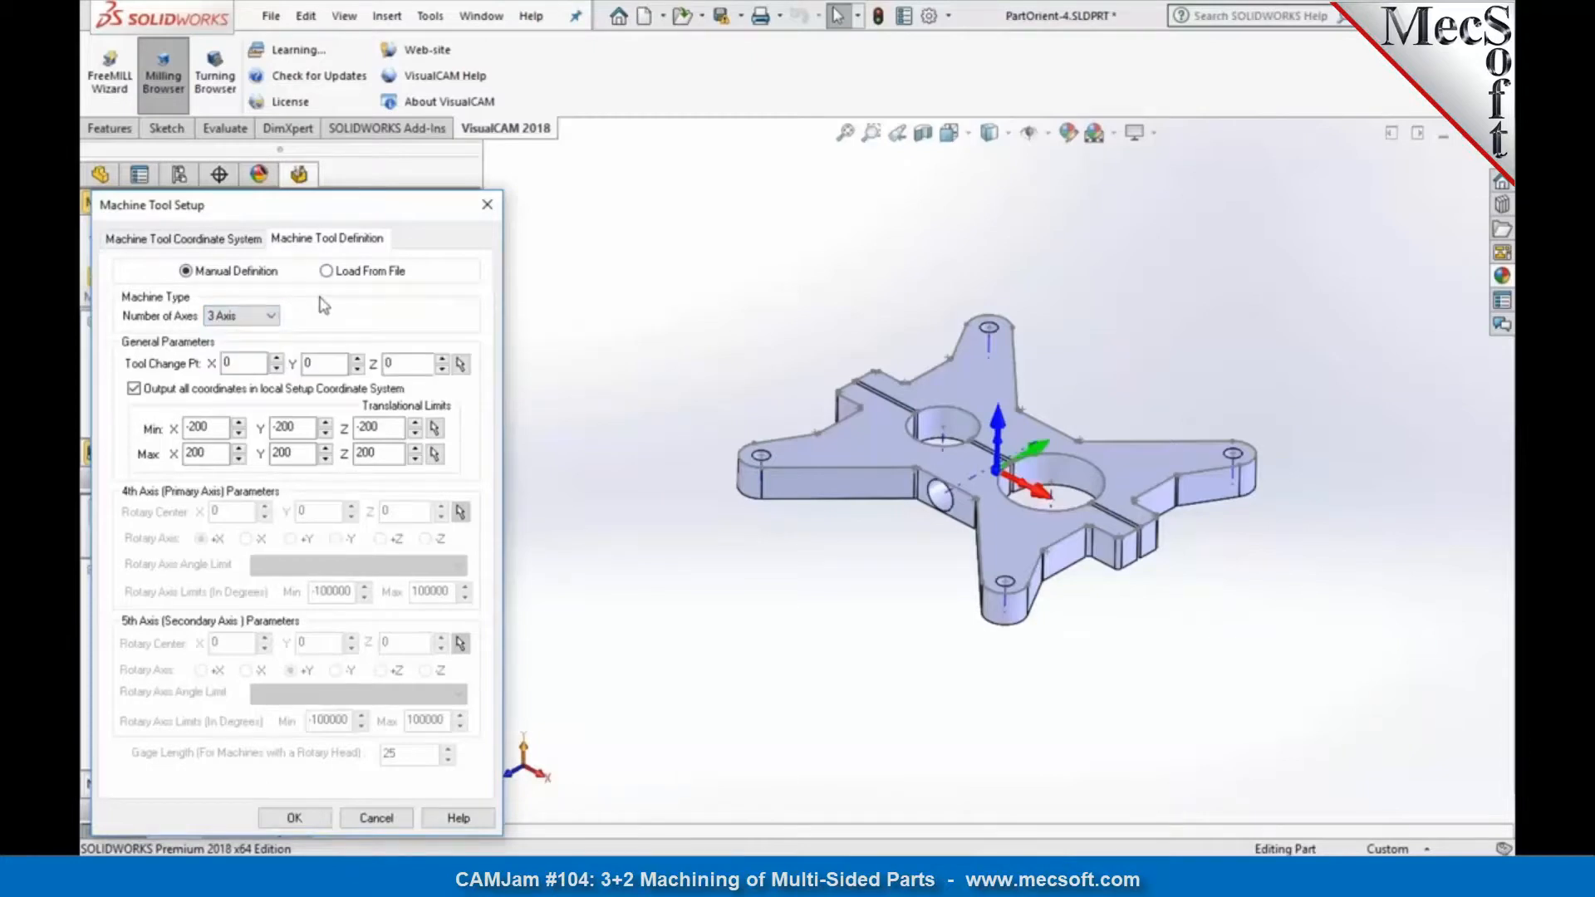
{"action": "left_click", "coordinate": [294, 818]}
Step: Create a box stock from the model's bounding box, ignoring wireframe geometry in the bounds computation
{"action": "left_click", "coordinate": [212, 230]}
{"action": "left_click", "coordinate": [235, 256]}
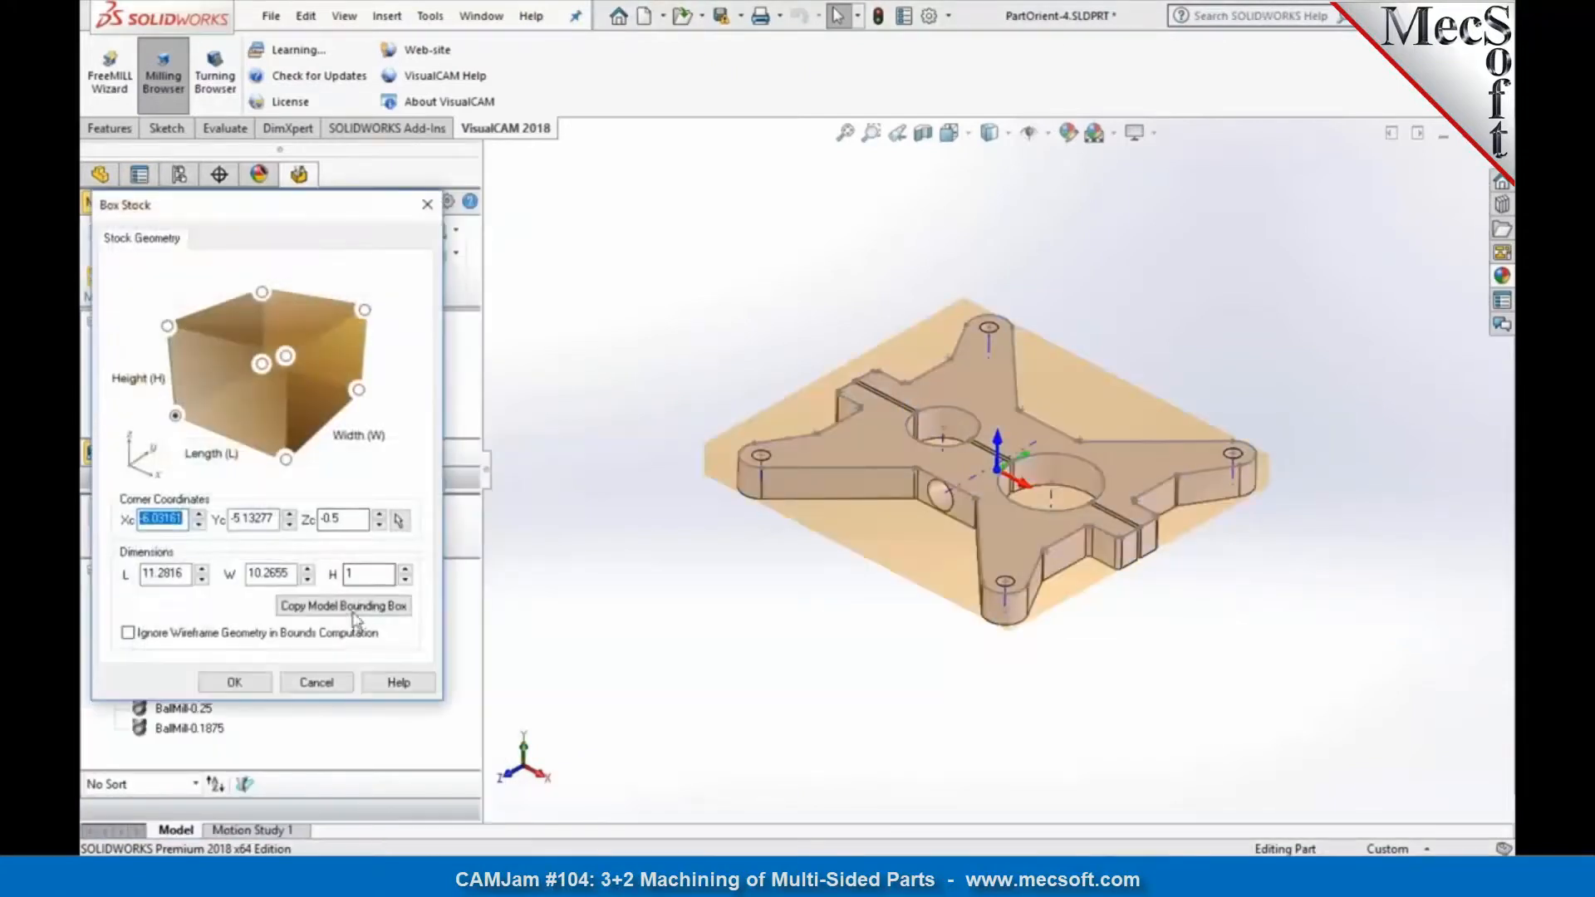
{"action": "left_click", "coordinate": [238, 637]}
{"action": "left_click", "coordinate": [344, 606]}
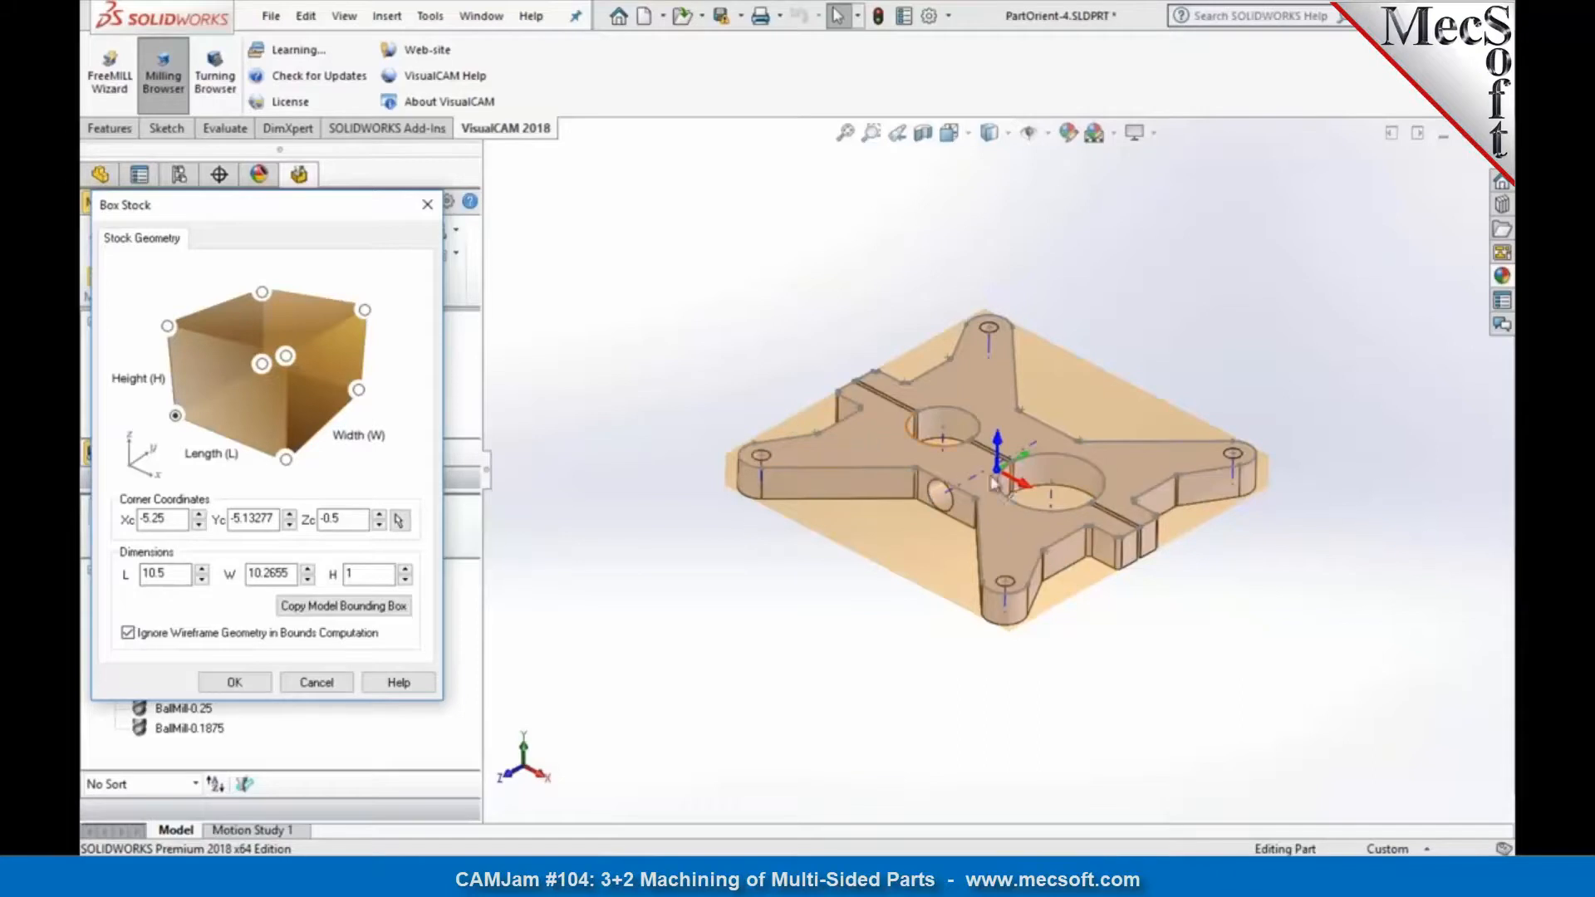
{"action": "left_click", "coordinate": [169, 576]}
{"action": "left_click", "coordinate": [223, 682]}
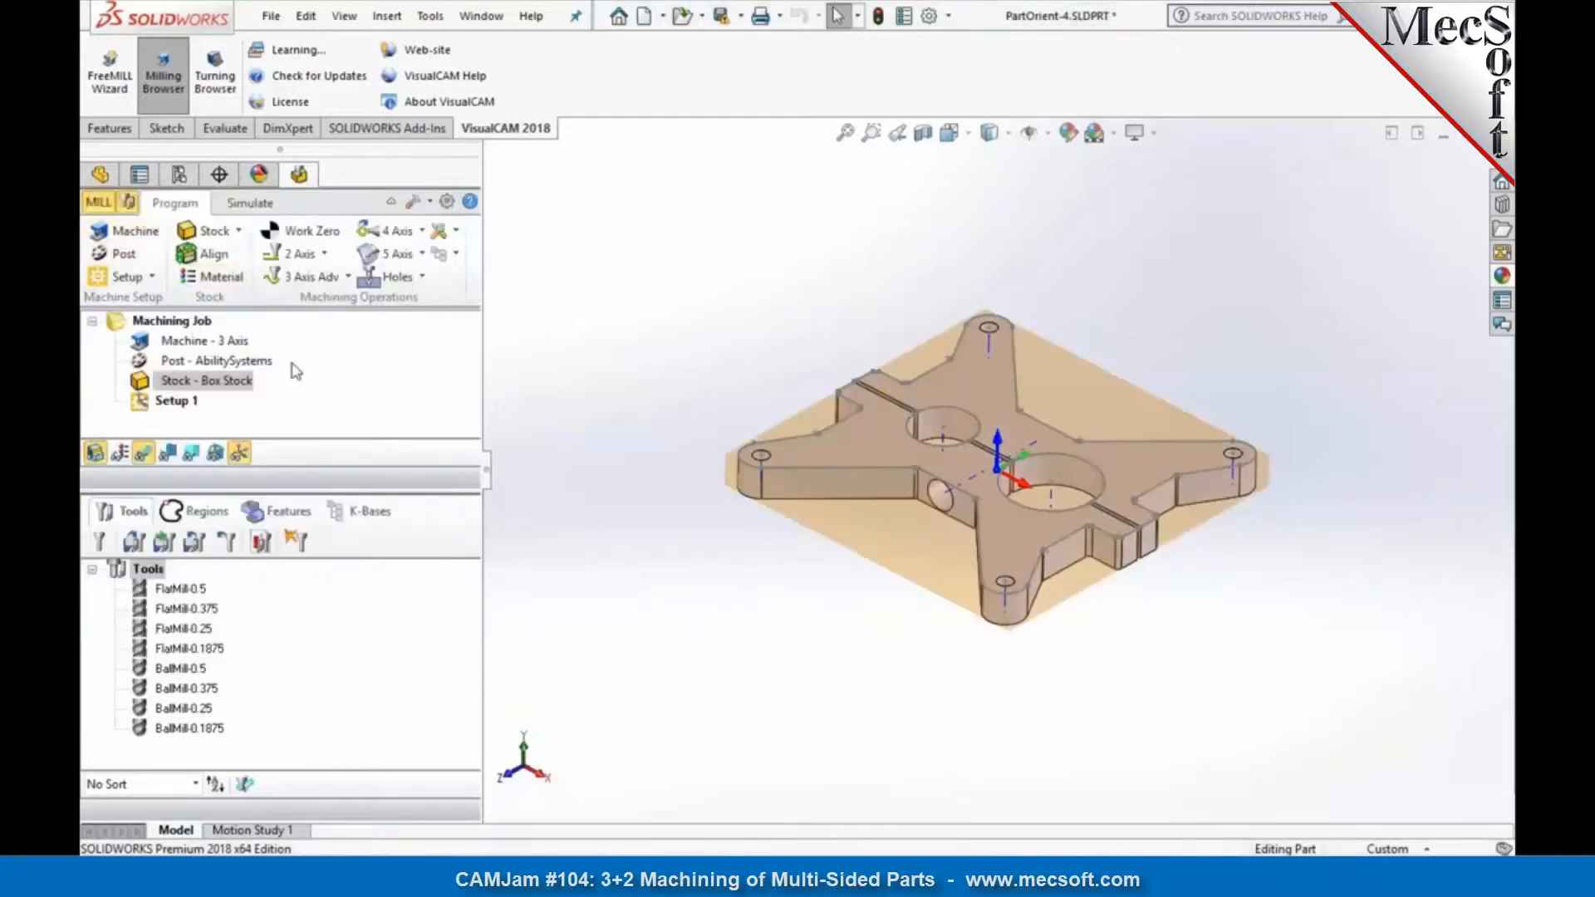
Step: Set the work zero to the stock box at Highest Z, South West, and output work offset register 54
{"action": "left_click", "coordinate": [311, 231]}
{"action": "left_click", "coordinate": [253, 457]}
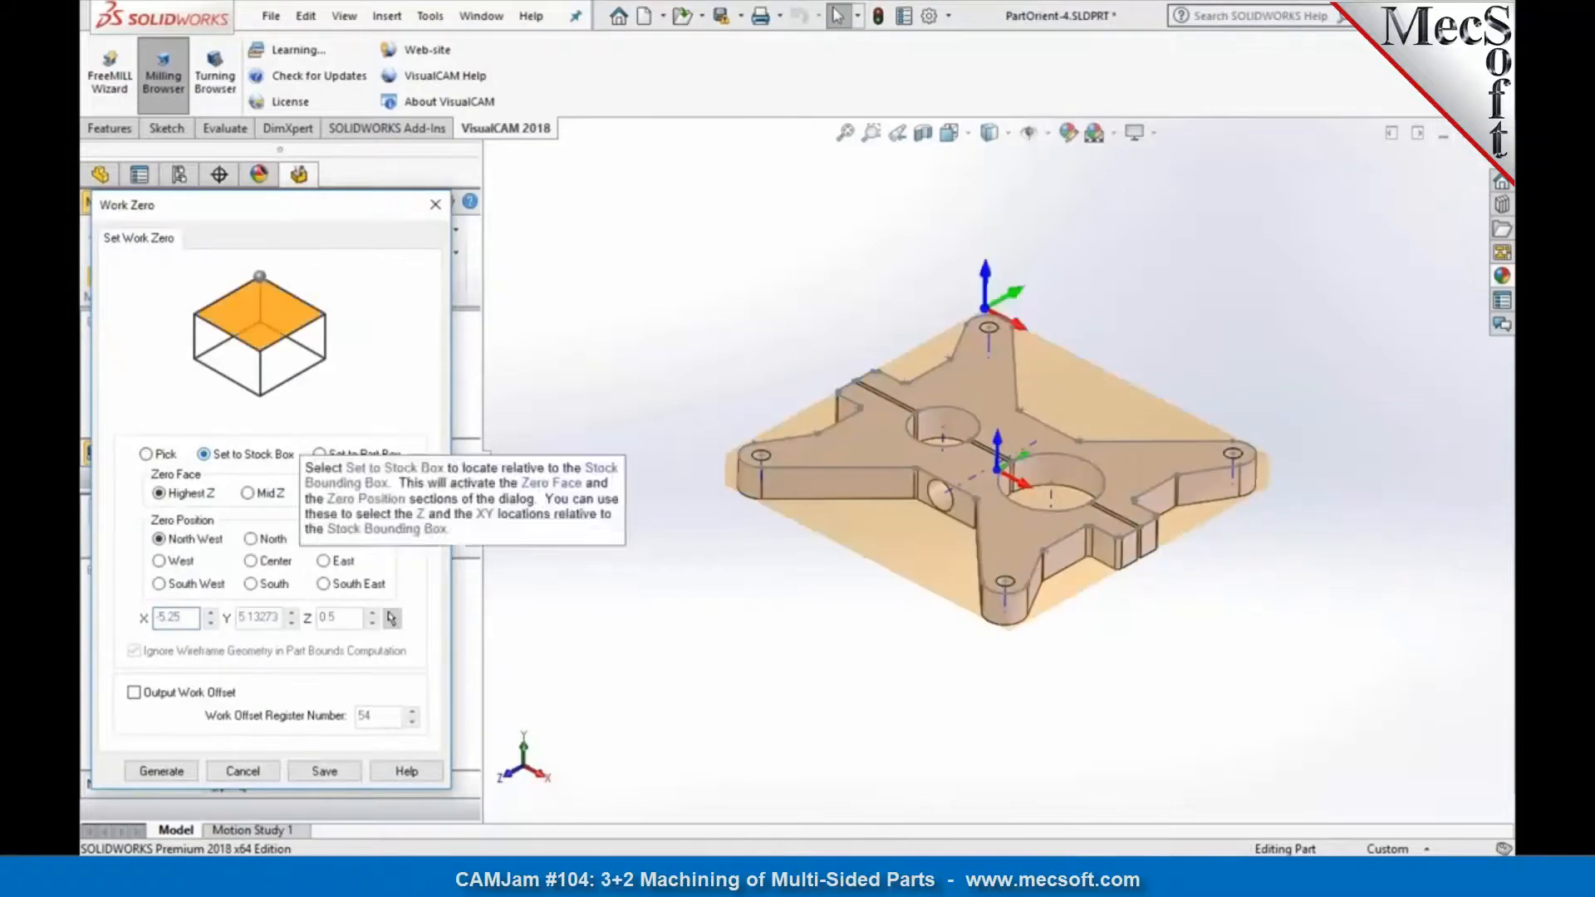
{"action": "left_click", "coordinate": [187, 585]}
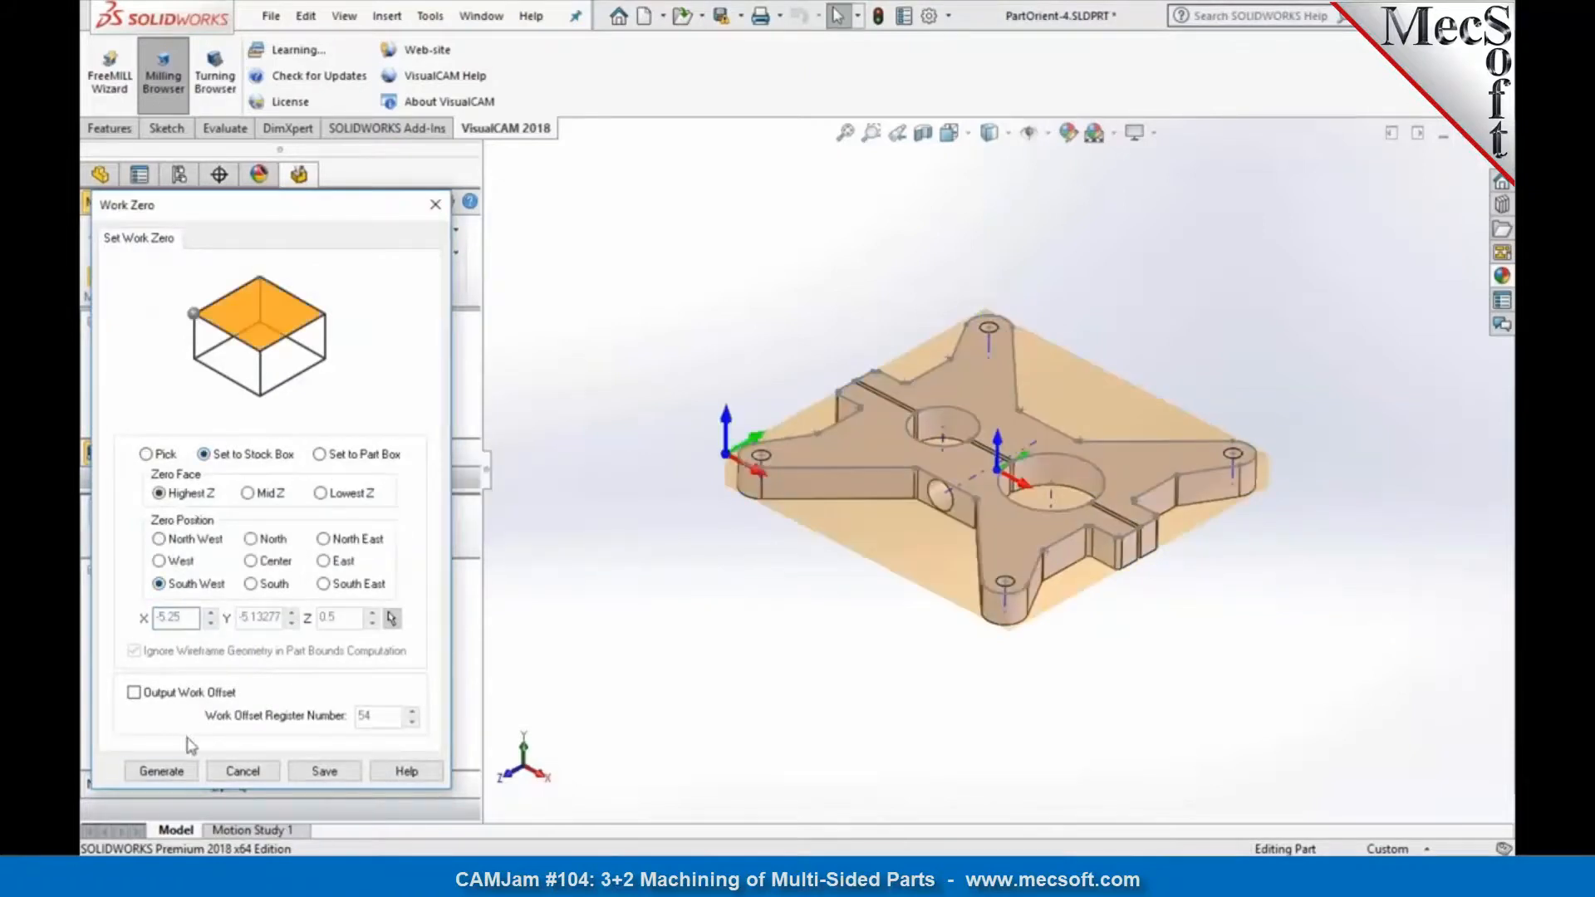
{"action": "left_click", "coordinate": [135, 693]}
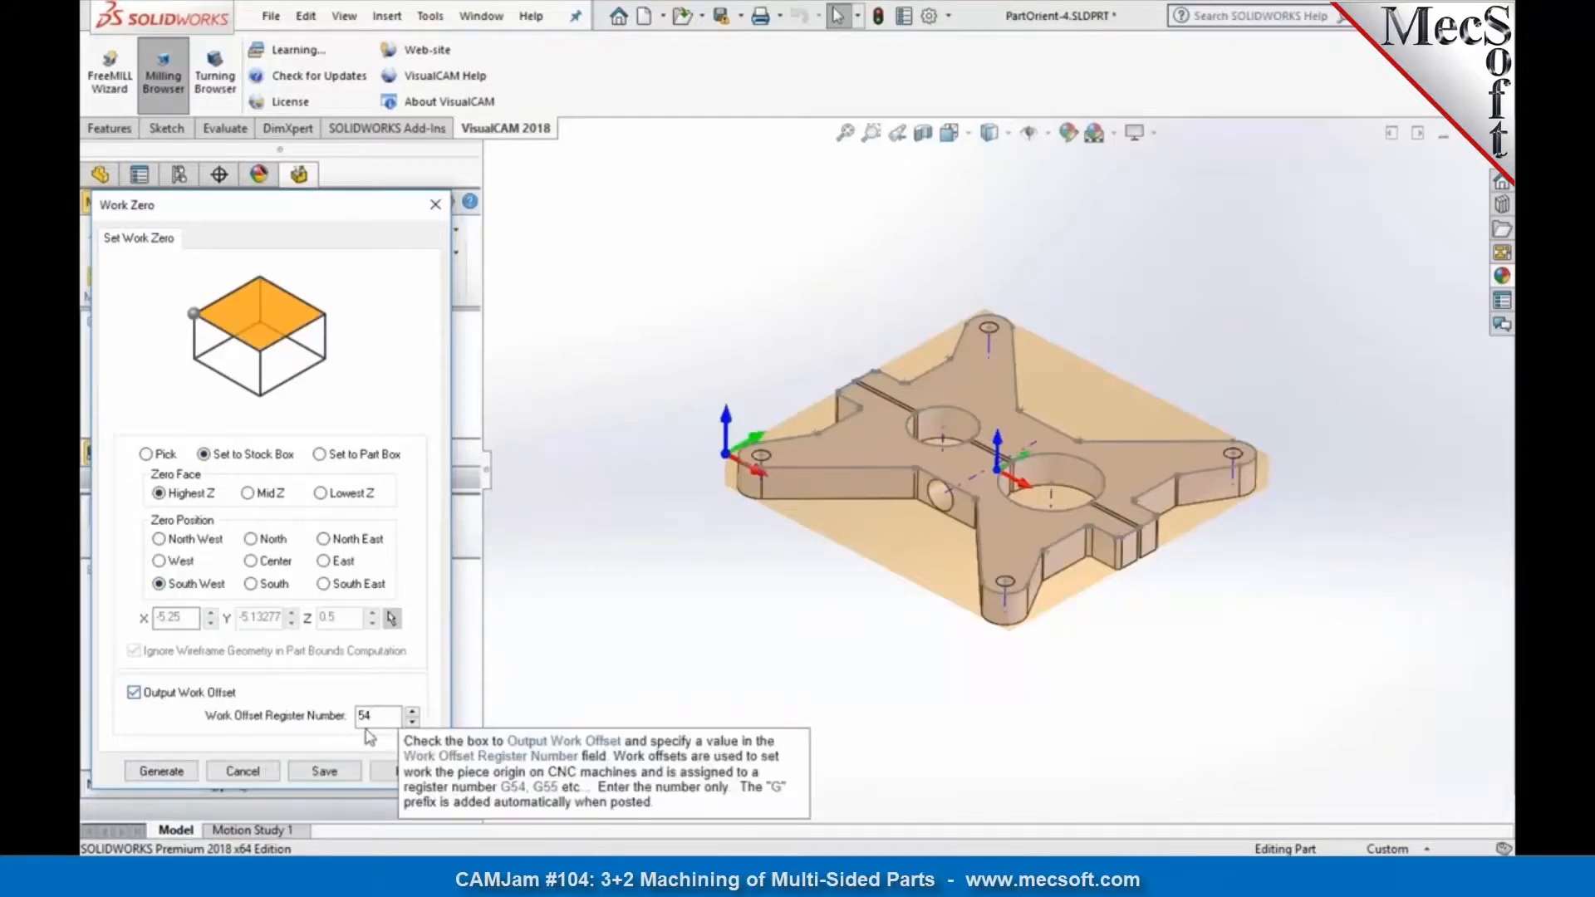
{"action": "left_click", "coordinate": [161, 771]}
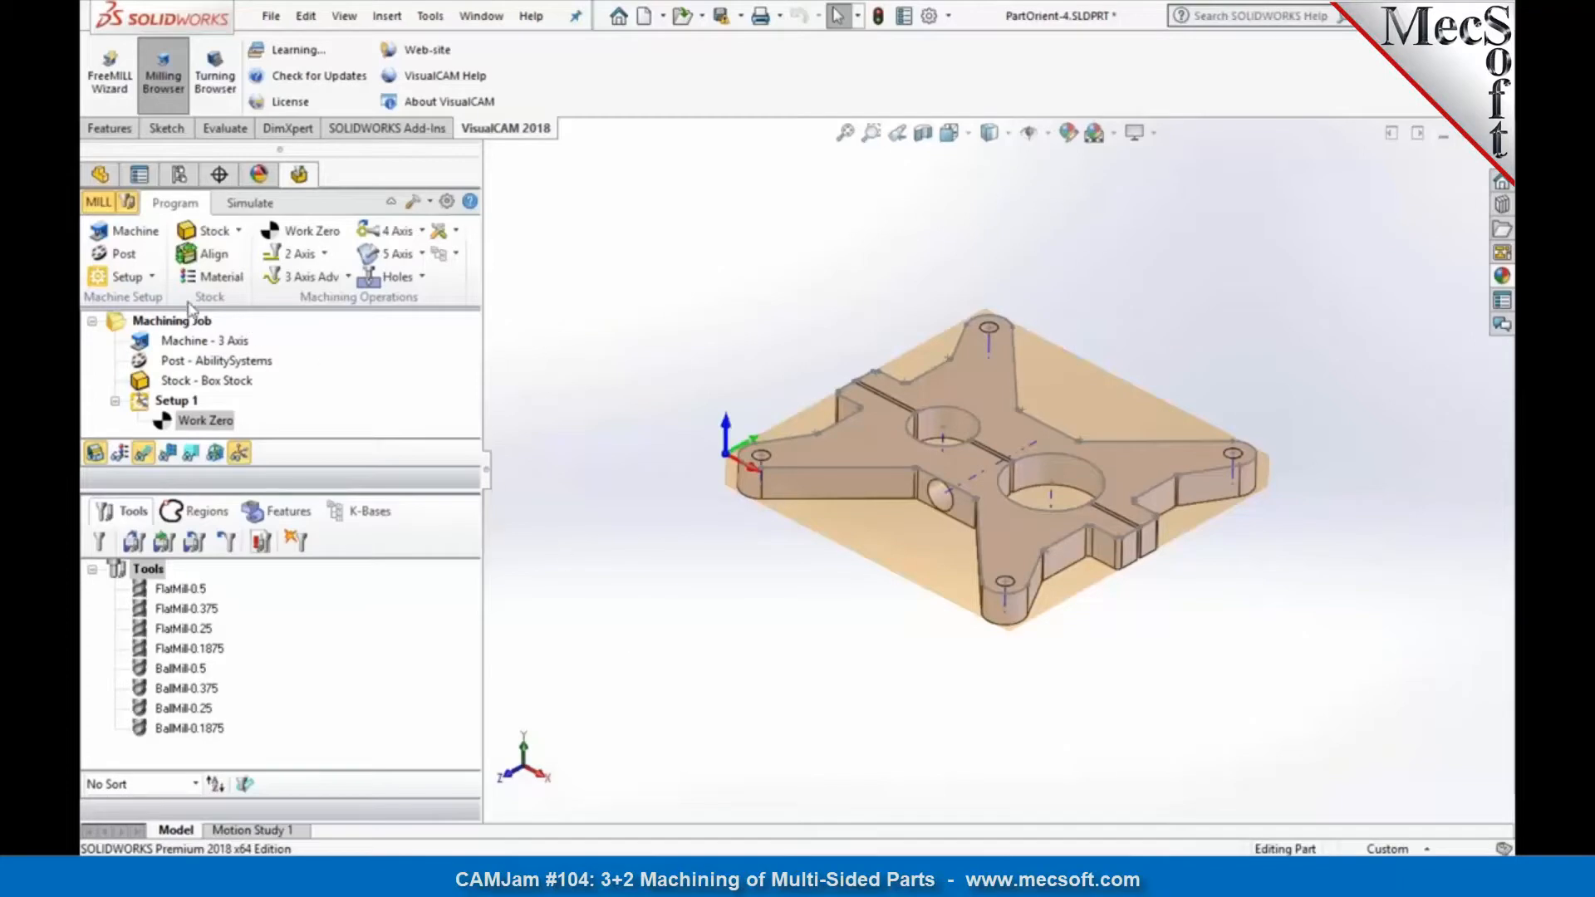
Step: Review the available setup types and the machine tool coordinate system of Setup 1, cancelling the machine tool setup
{"action": "left_click", "coordinate": [152, 276]}
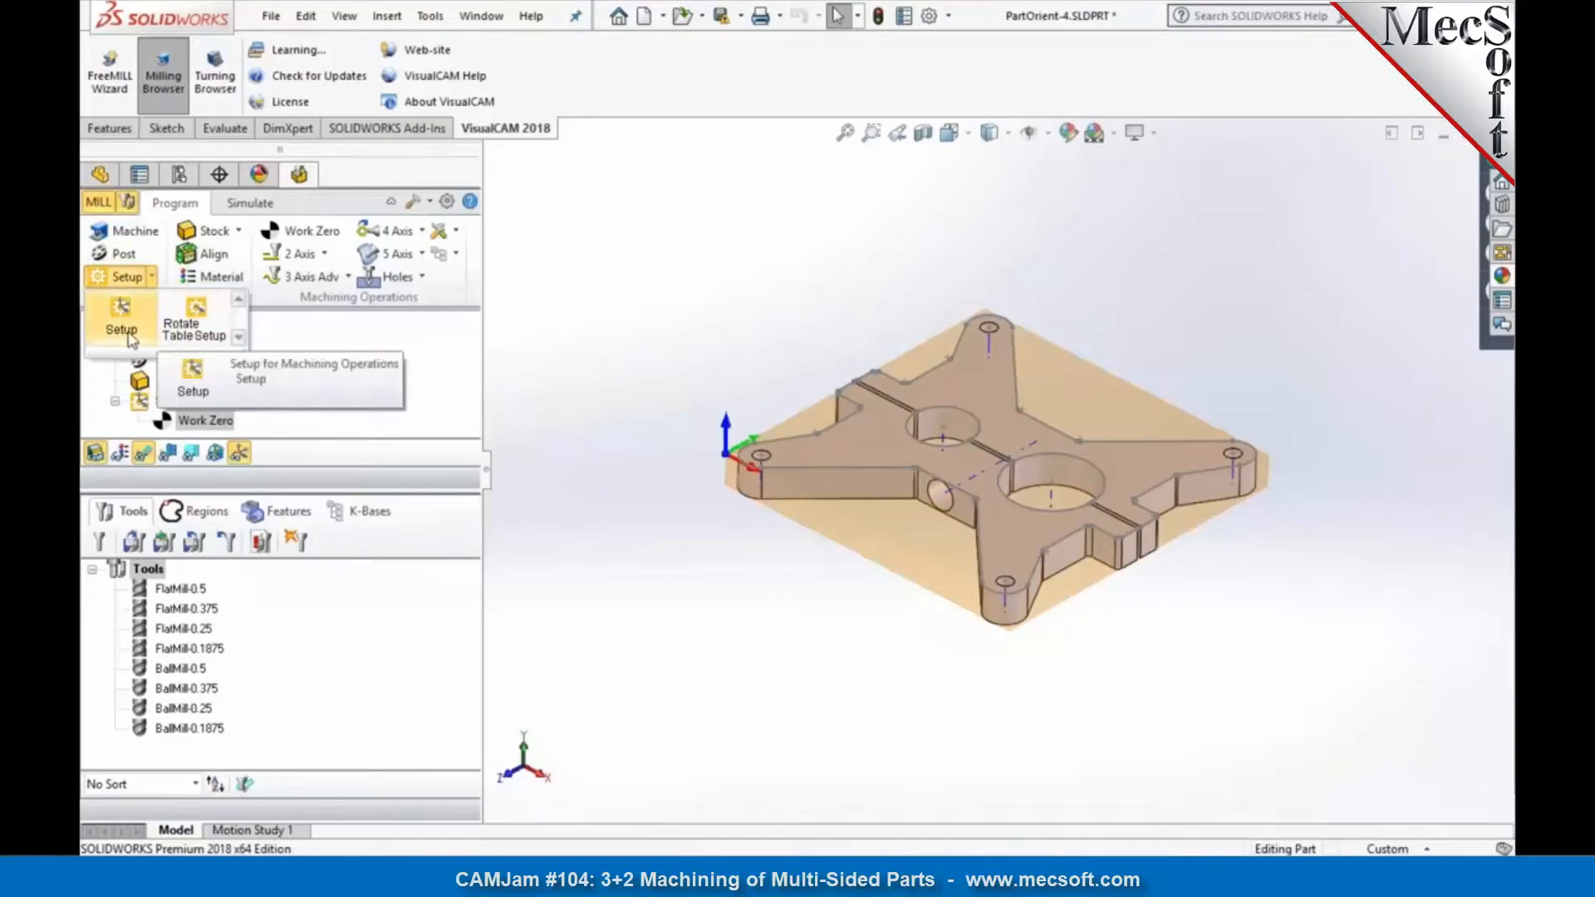
{"action": "left_click", "coordinate": [586, 421]}
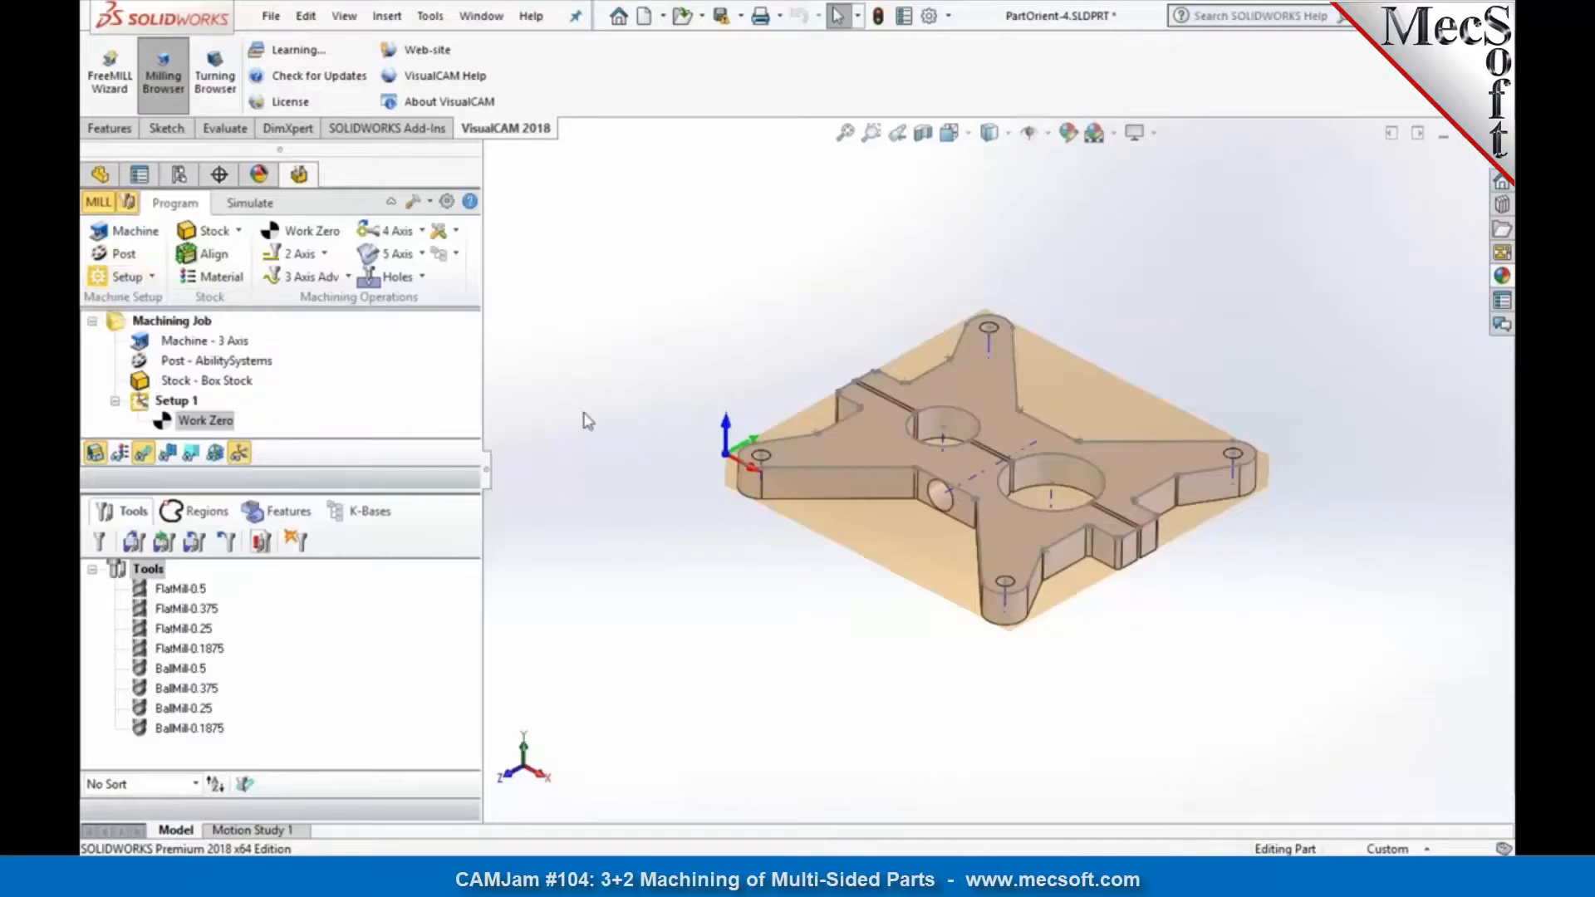
{"action": "left_click", "coordinate": [123, 232]}
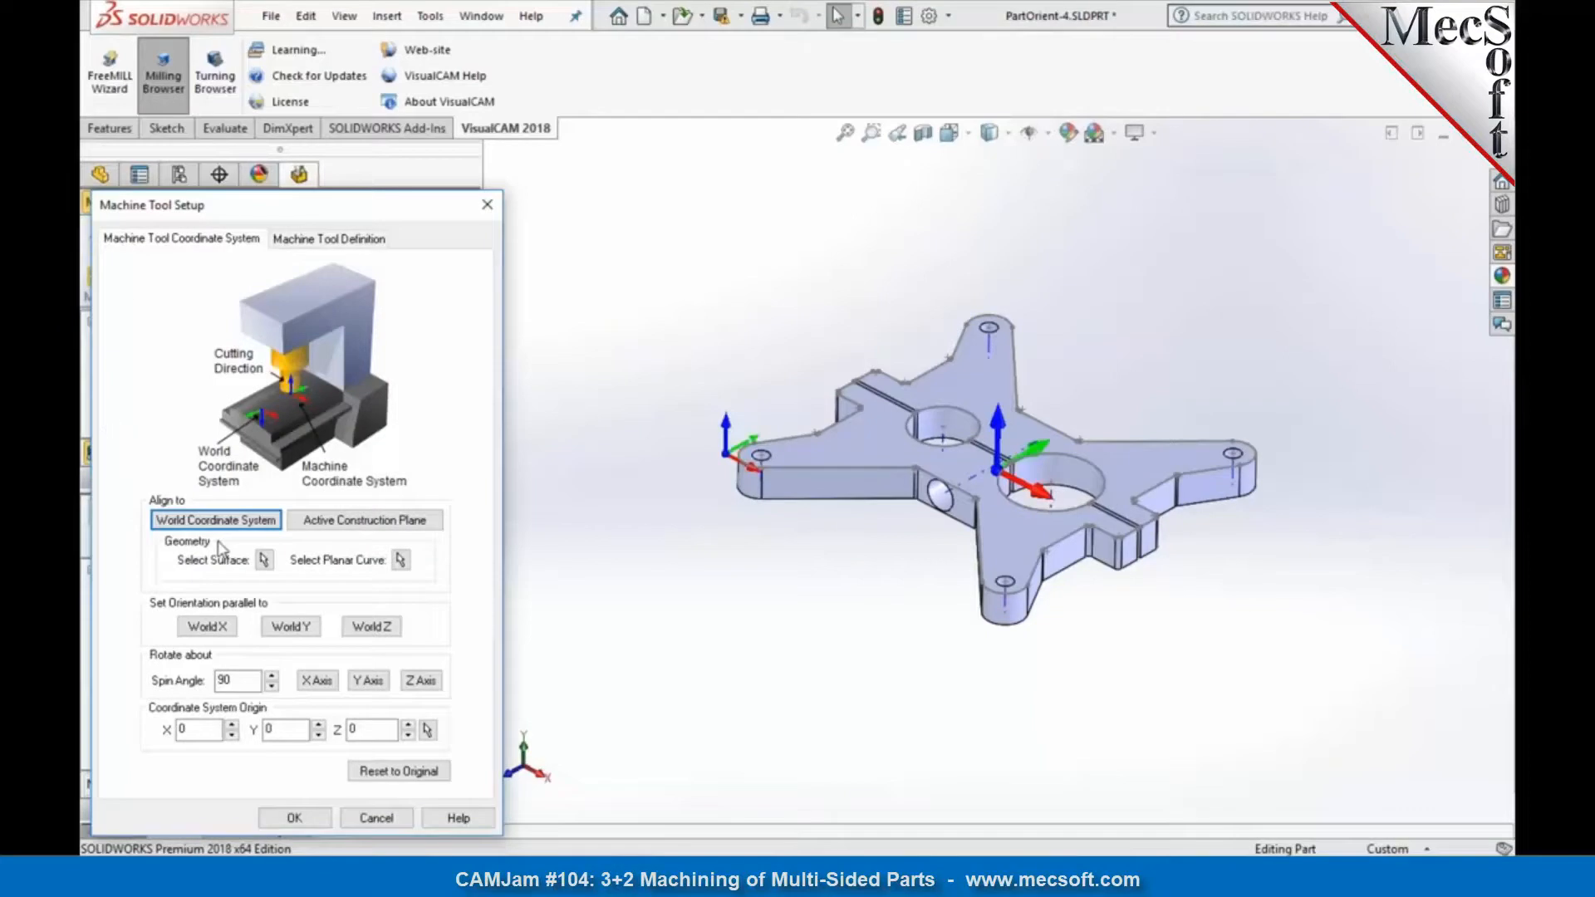
{"action": "left_click", "coordinate": [380, 820]}
{"action": "left_click", "coordinate": [175, 400]}
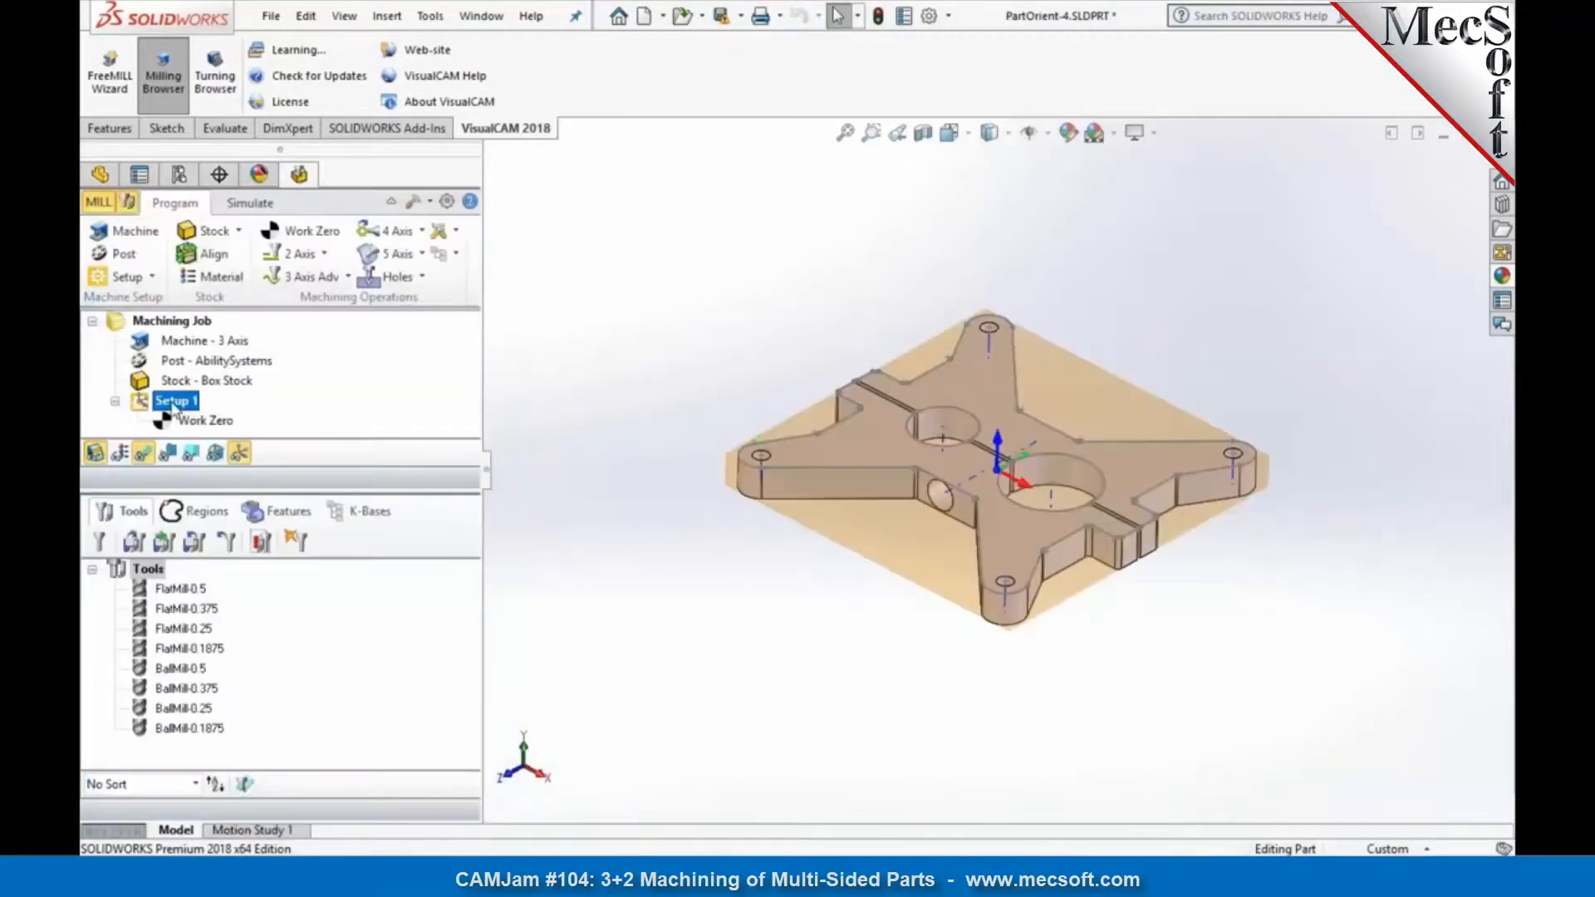
{"action": "left_click", "coordinate": [148, 238]}
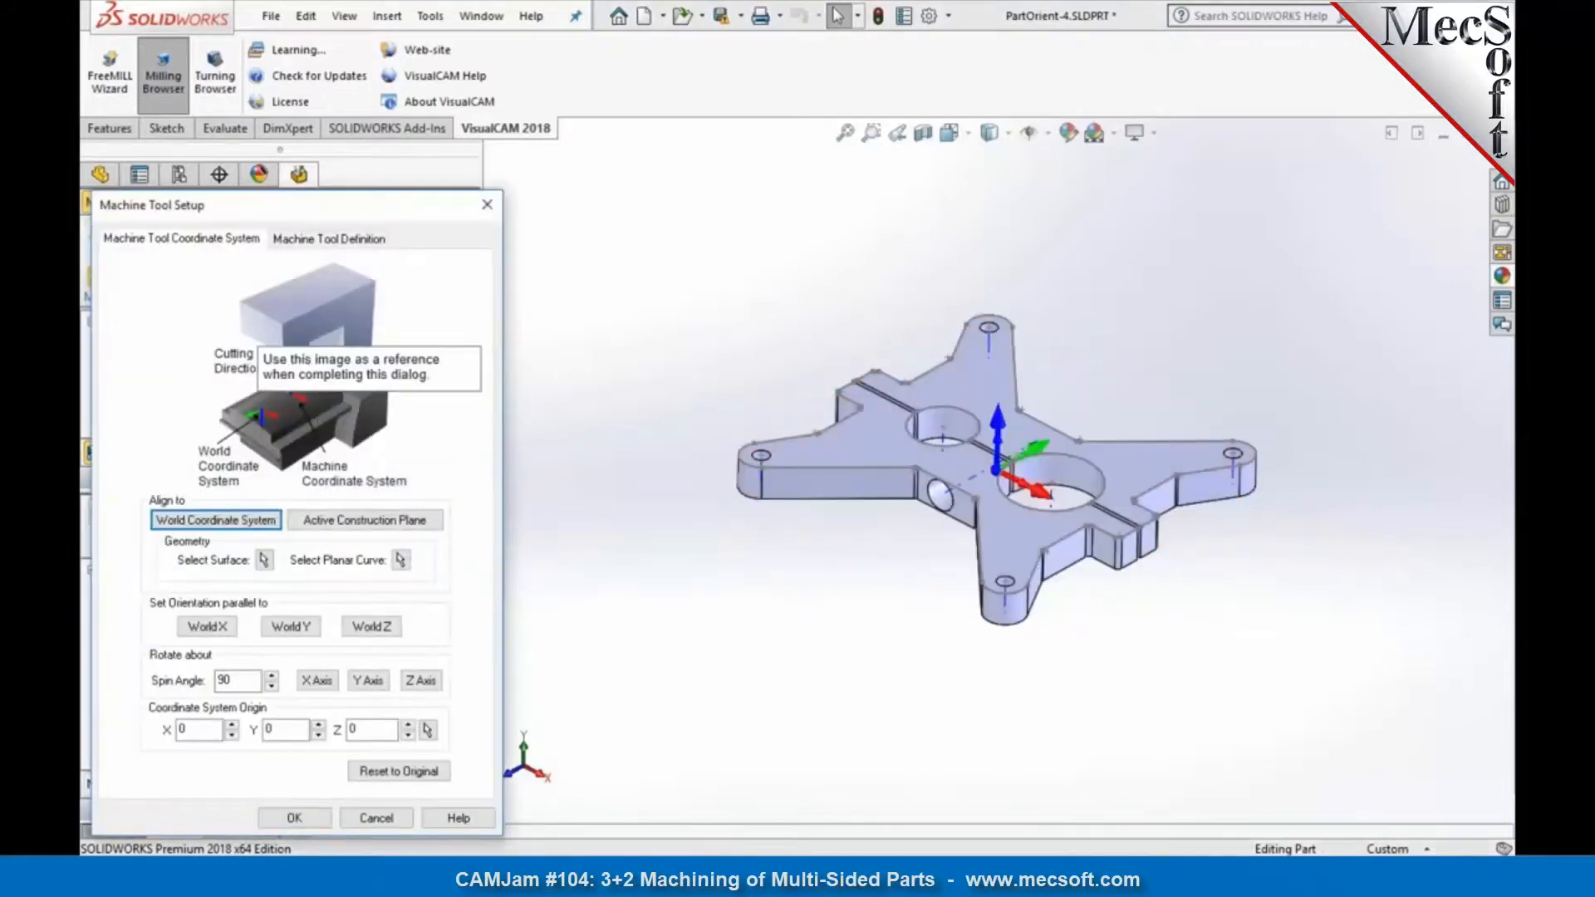
{"action": "left_click", "coordinate": [375, 817]}
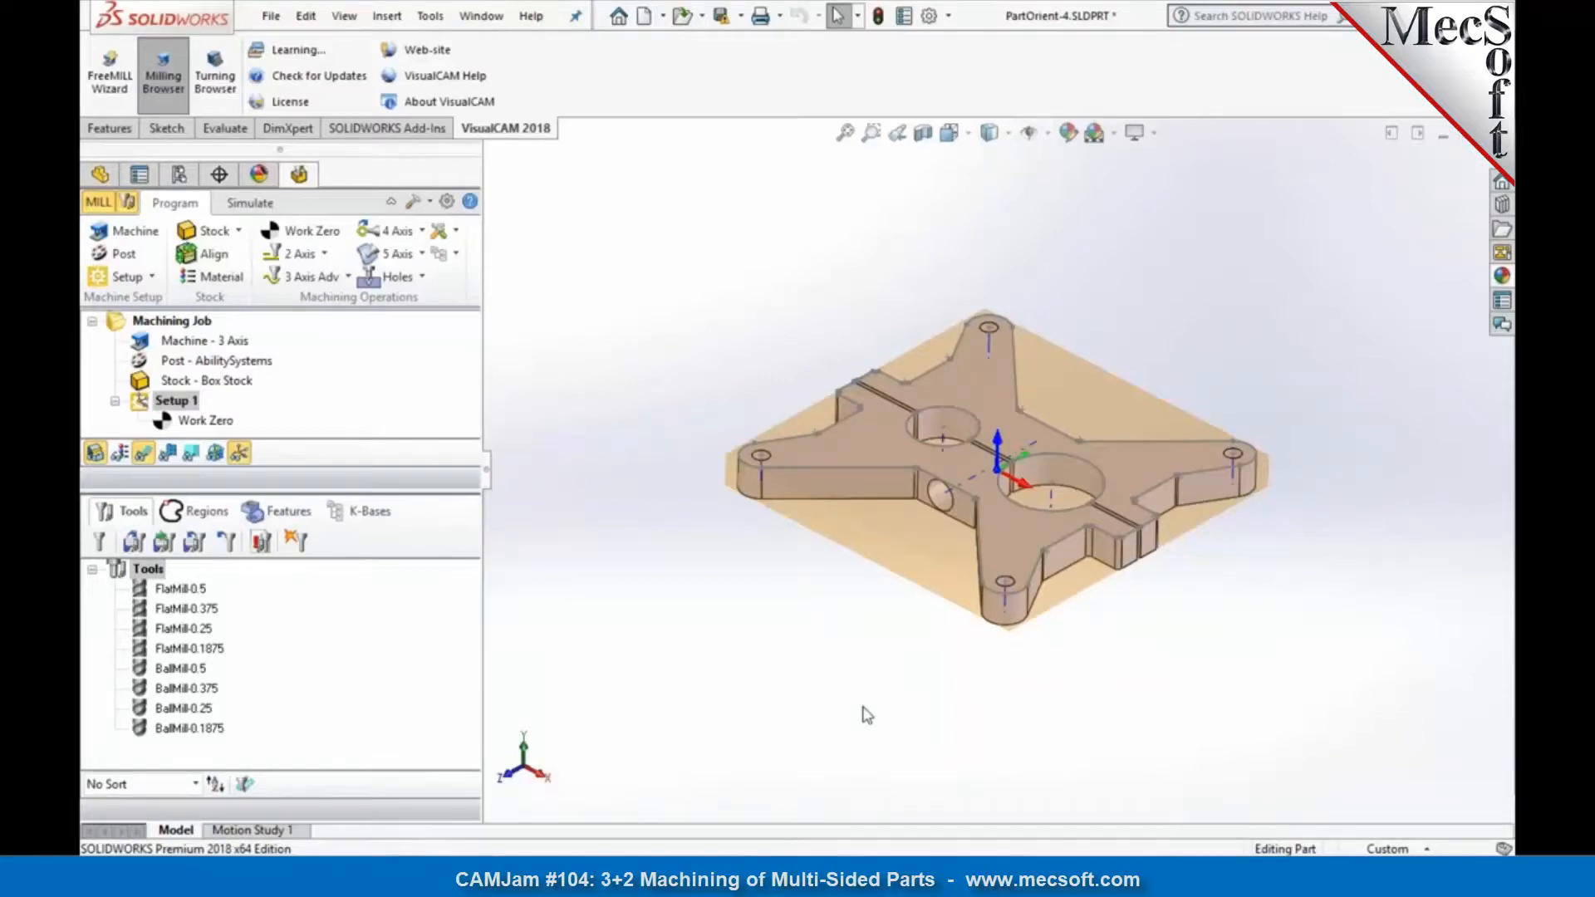
Step: Examine the position and axes of Setup 1's work zero relative to the box stock
{"action": "left_click_drag", "start_coordinate": [455, 493], "coordinate": [447, 557]}
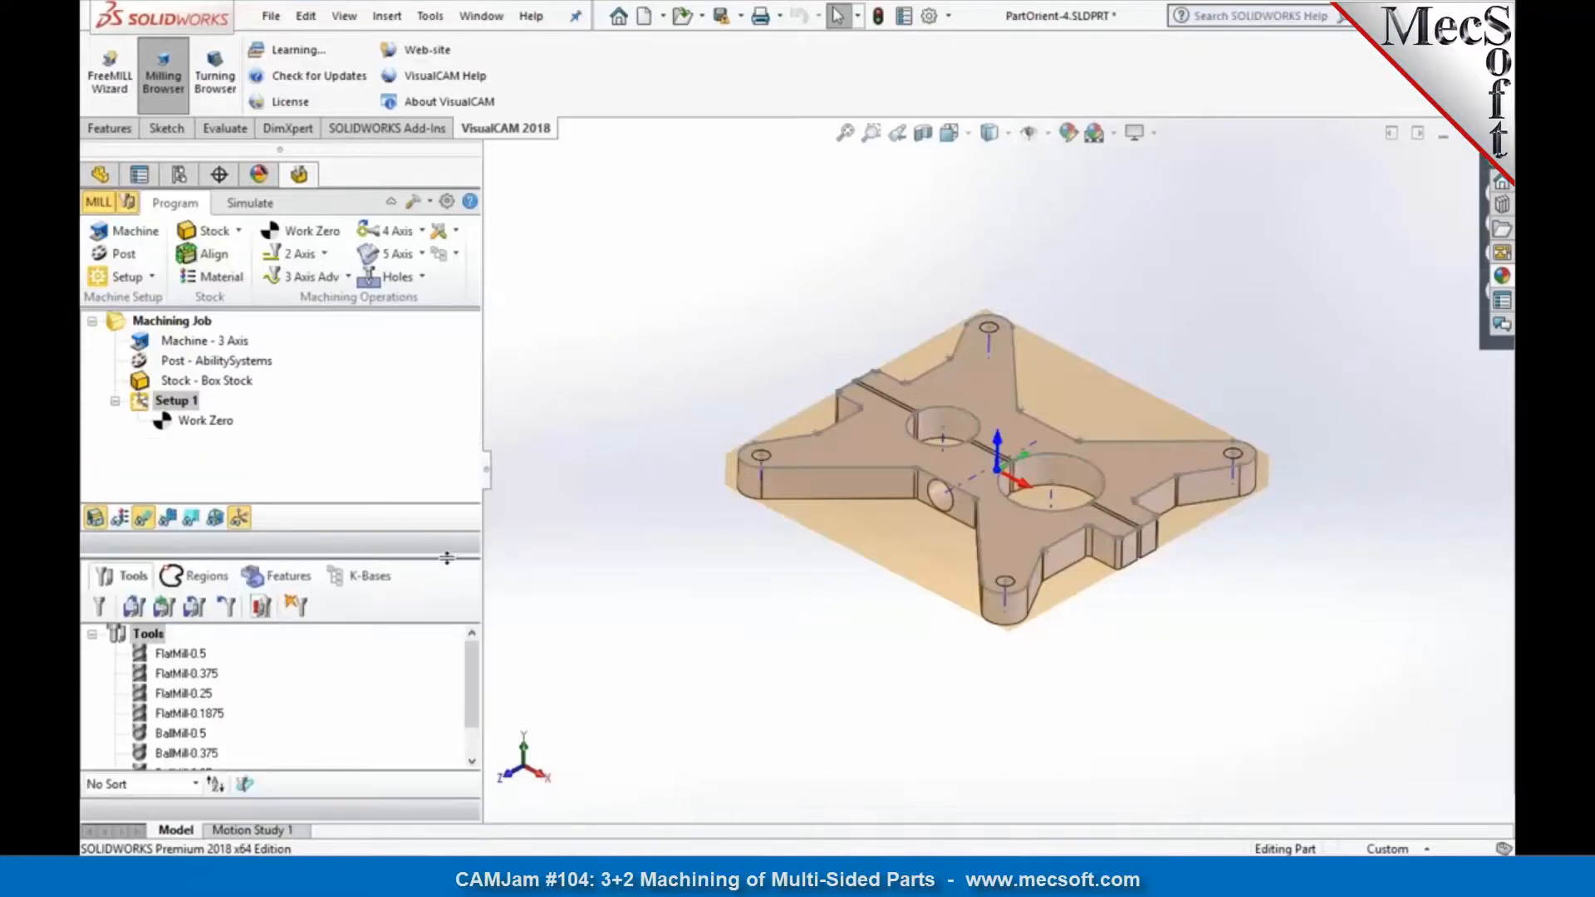
{"action": "left_click", "coordinate": [223, 421]}
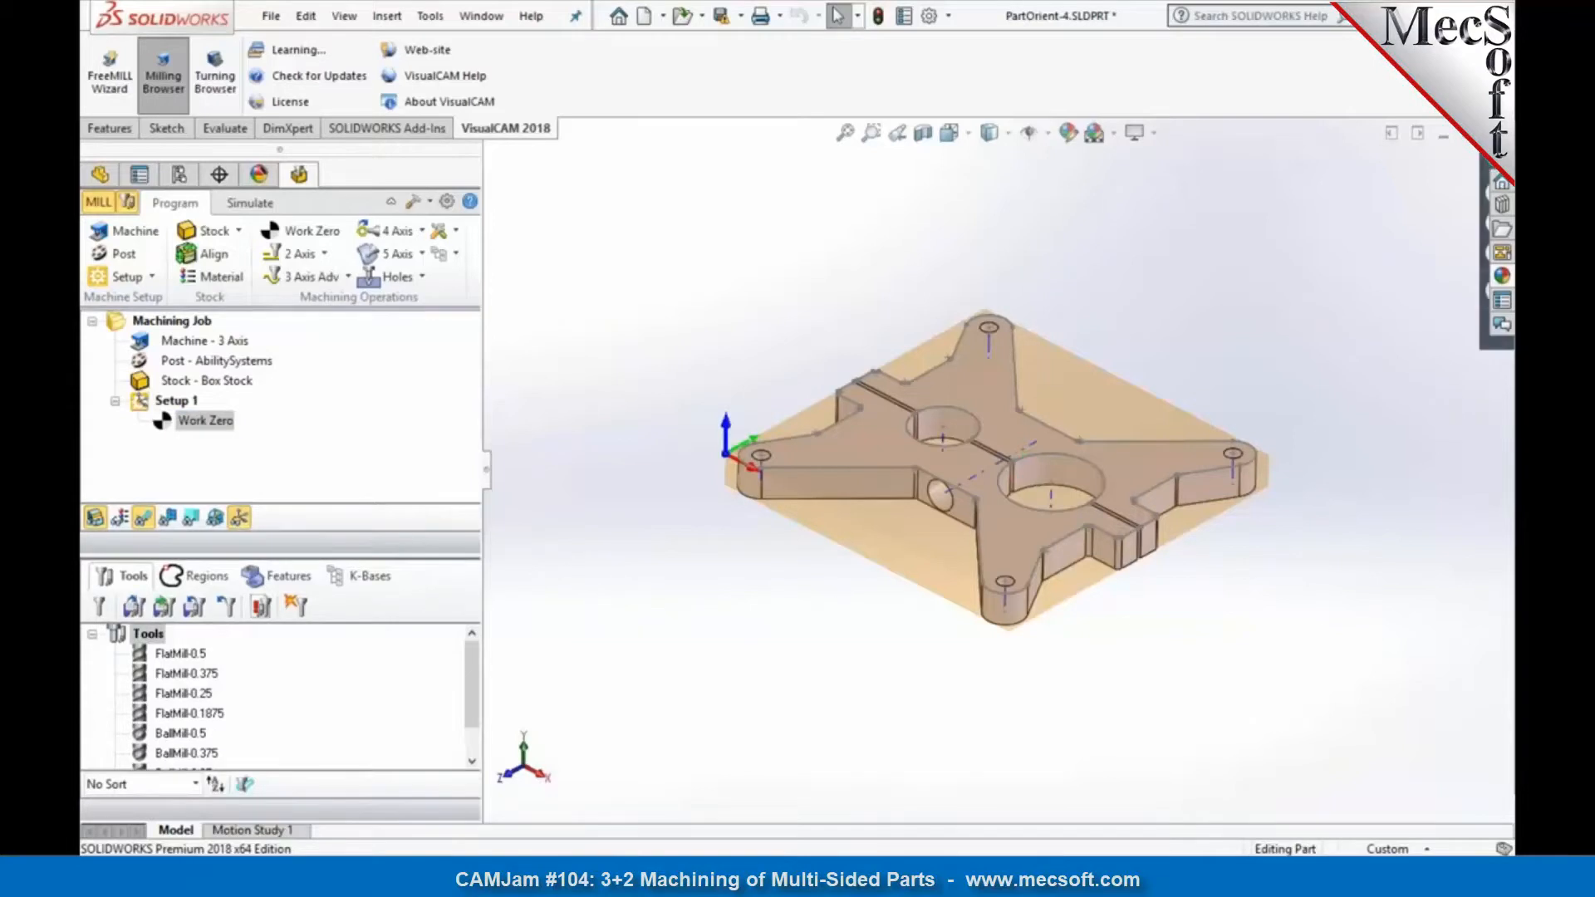
{"action": "left_click_drag", "start_coordinate": [451, 552], "coordinate": [455, 501]}
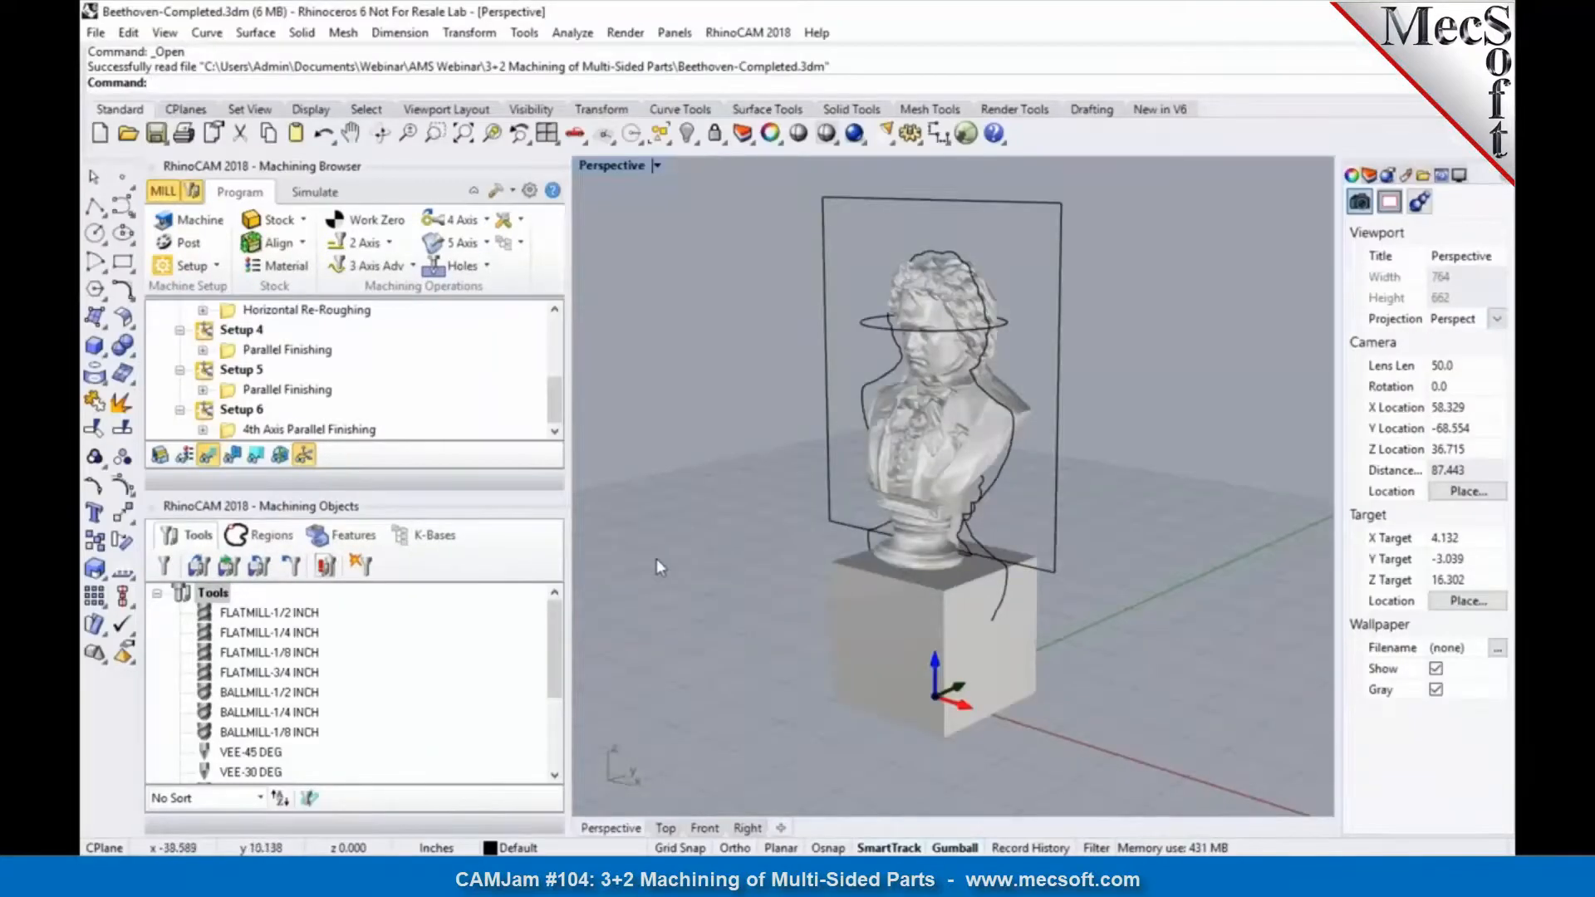
Step: Switch to RhinoCAM with Beethoven-Completed.3dm and look through the setups in its machining job and the bust model
{"action": "left_click_drag", "start_coordinate": [453, 493], "coordinate": [447, 596]}
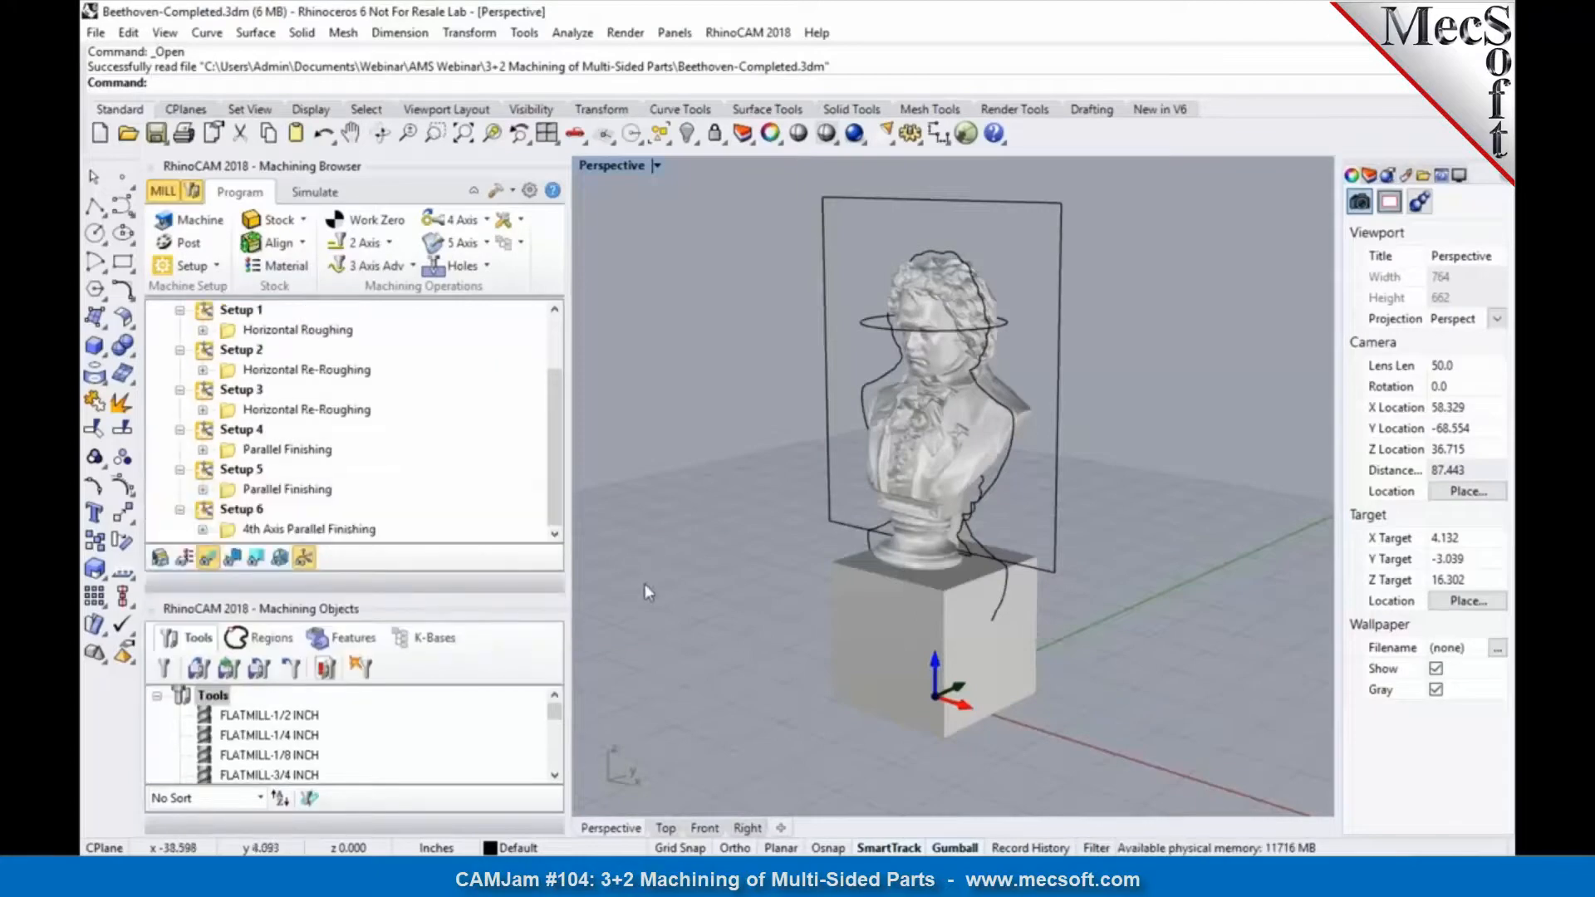
{"action": "scroll", "coordinate": [736, 685], "scroll_direction": "down", "scroll_amount": 2}
{"action": "scroll", "coordinate": [790, 248], "scroll_direction": "up", "scroll_amount": 2}
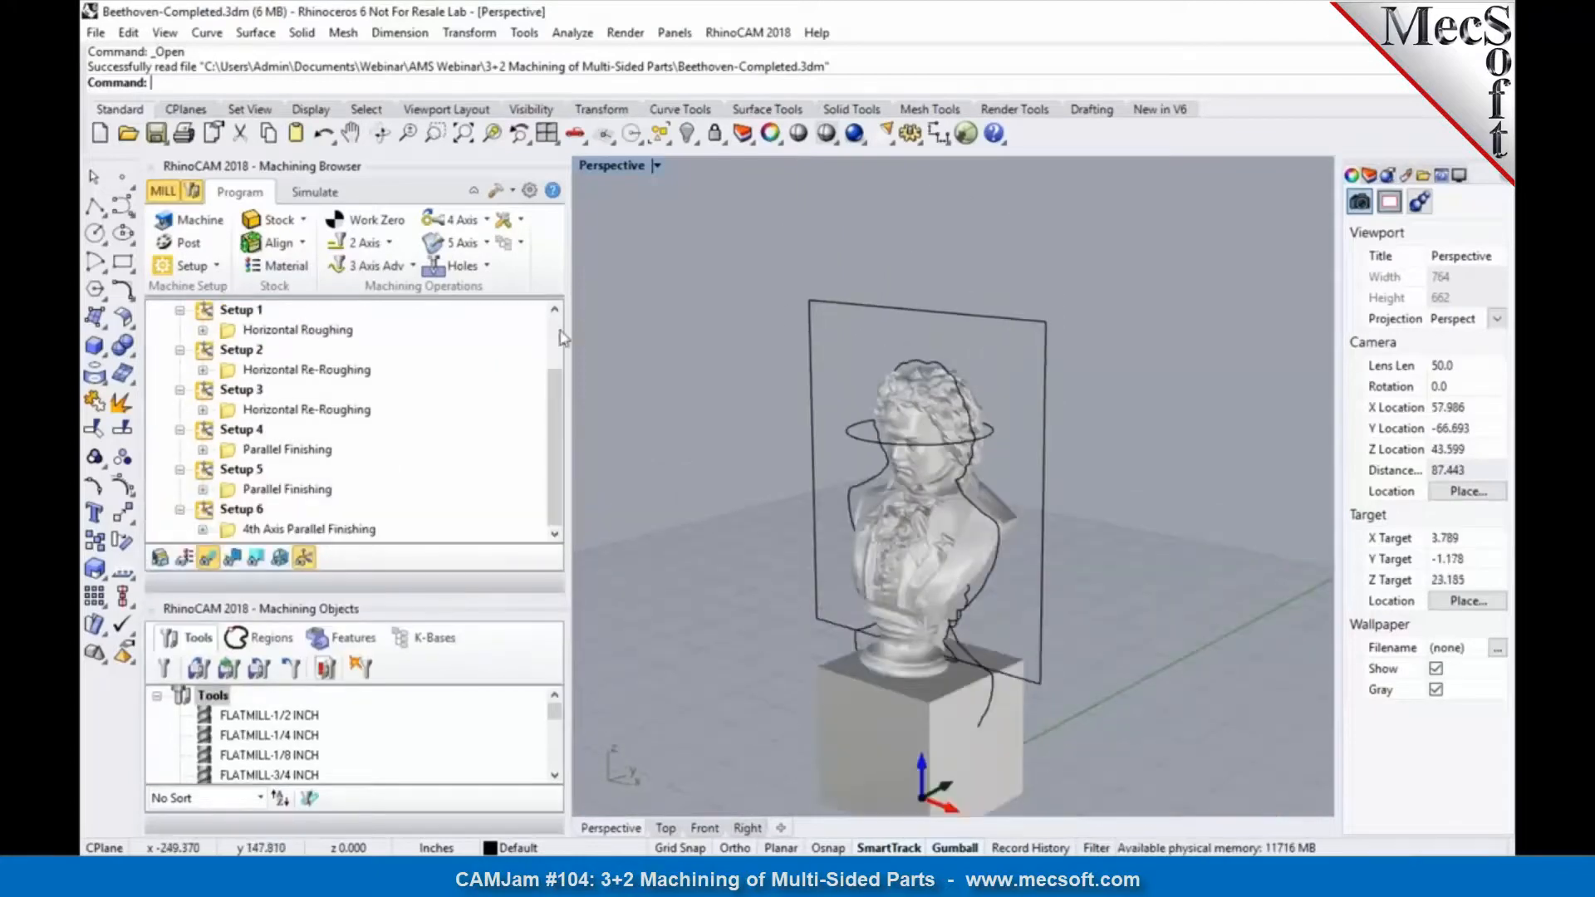
{"action": "scroll", "coordinate": [830, 382], "scroll_direction": "down", "scroll_amount": 5}
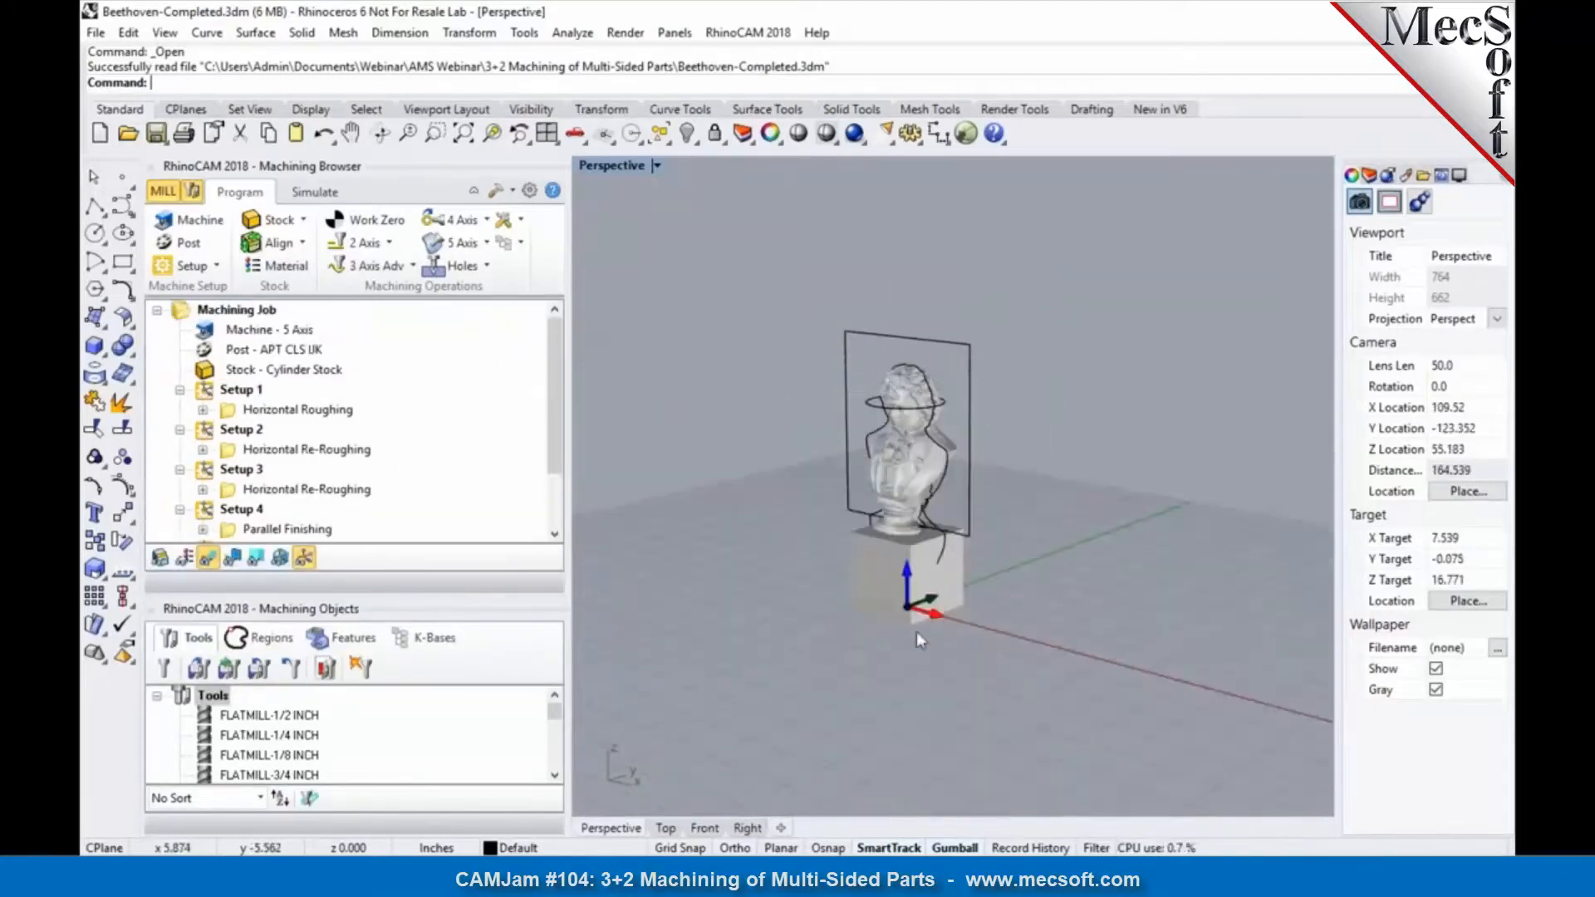
Step: Open the 5 Axis machine tool setup and examine the explanation of the gage length parameter for rotary heads
{"action": "left_click", "coordinate": [197, 221]}
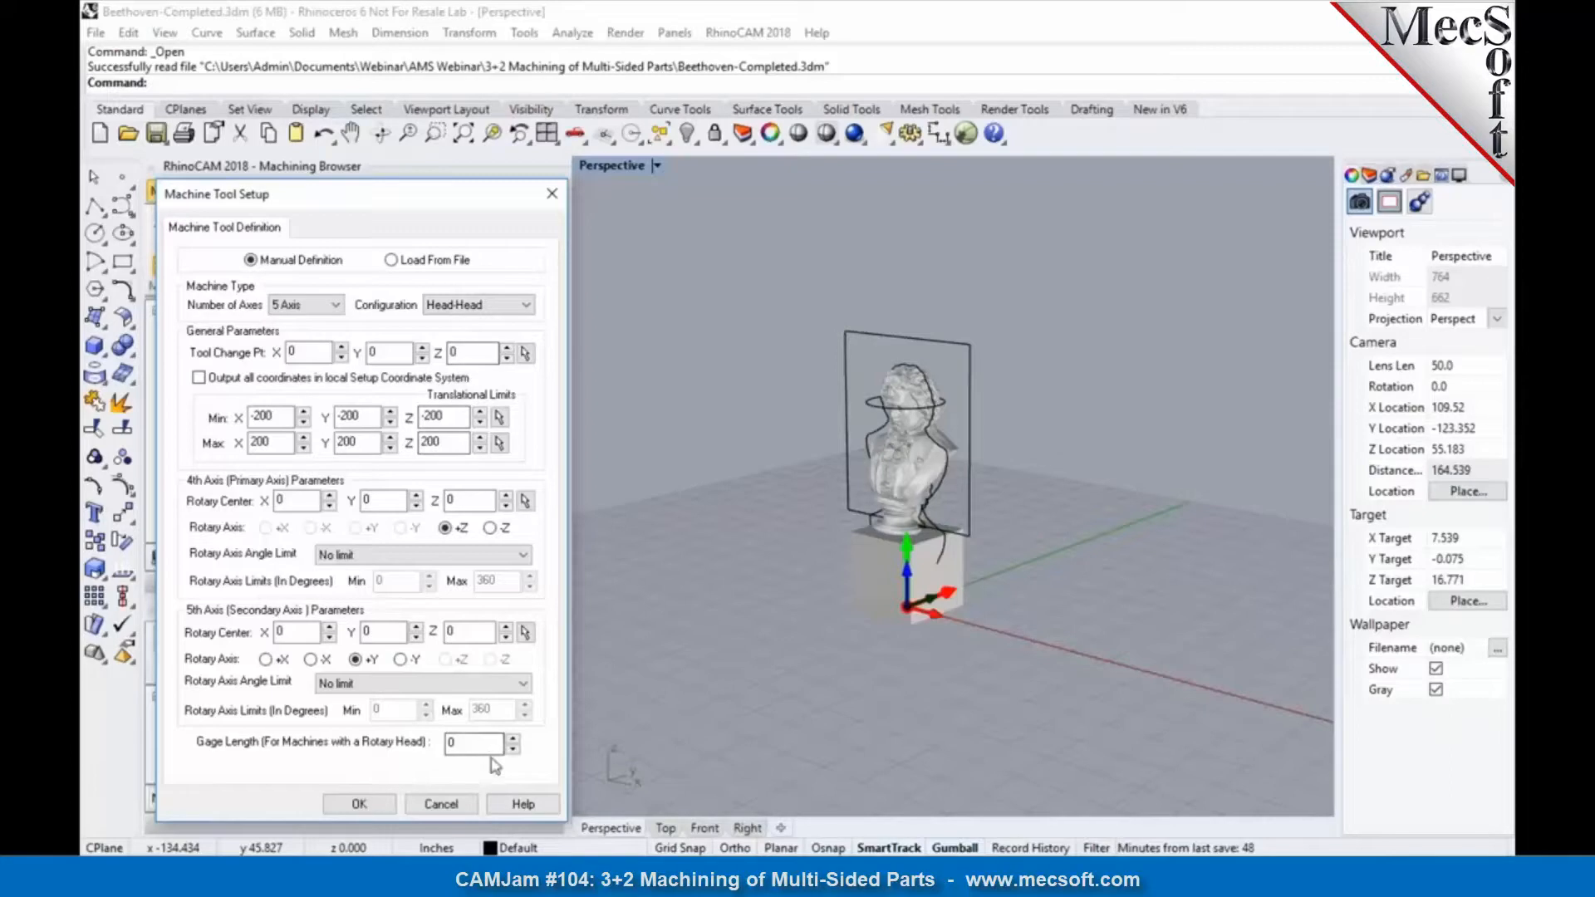
{"action": "mouse_move", "coordinate": [482, 744]}
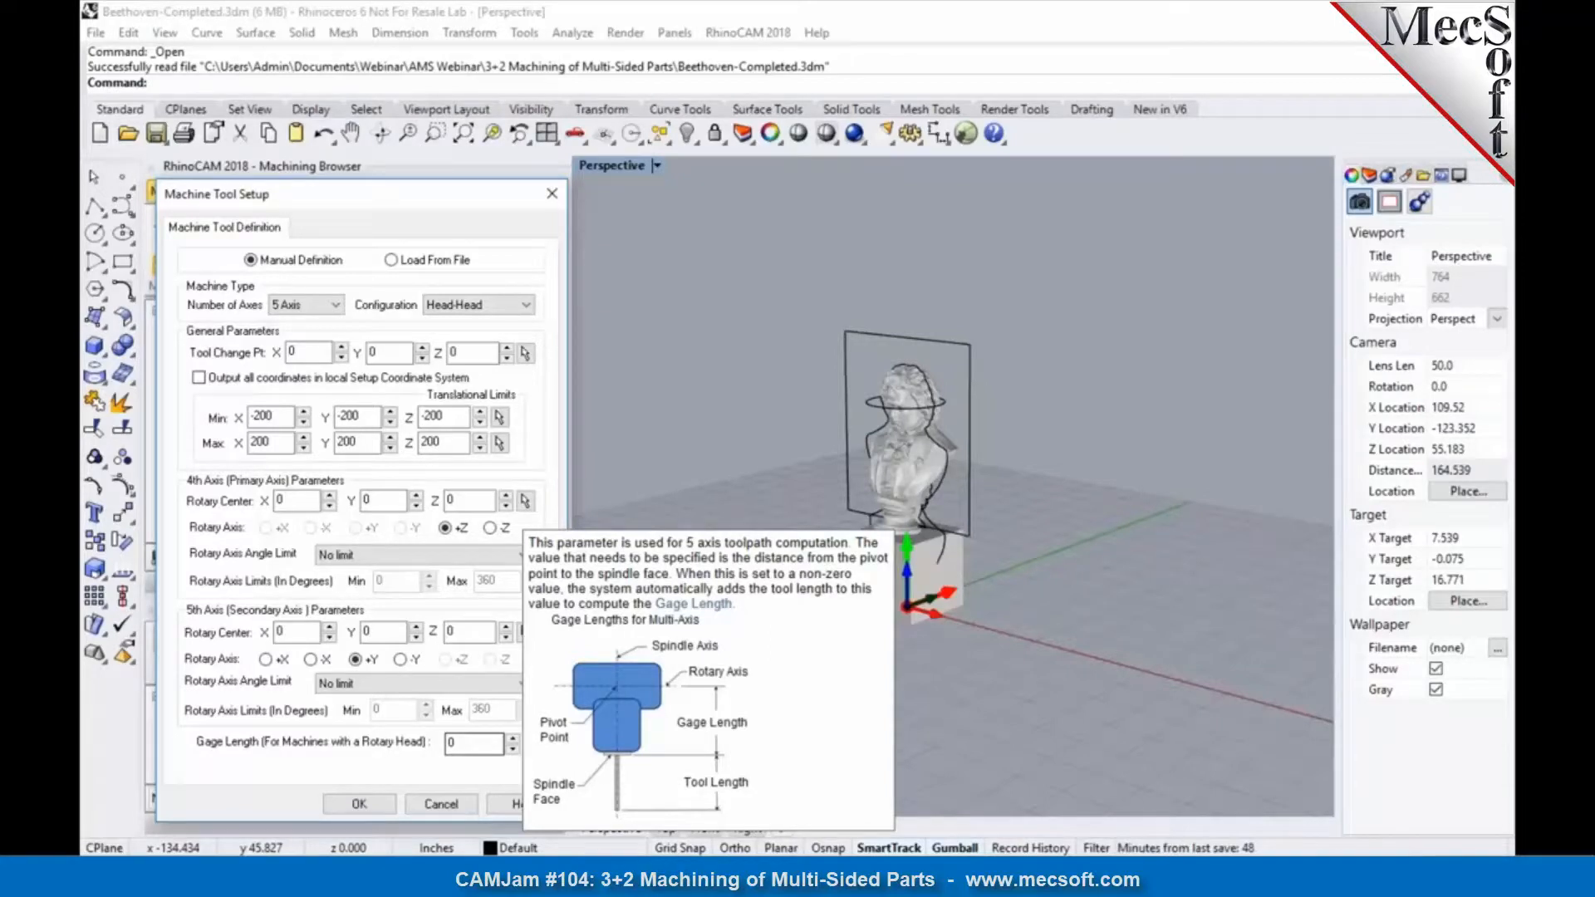
{"action": "double_click", "coordinate": [451, 741]}
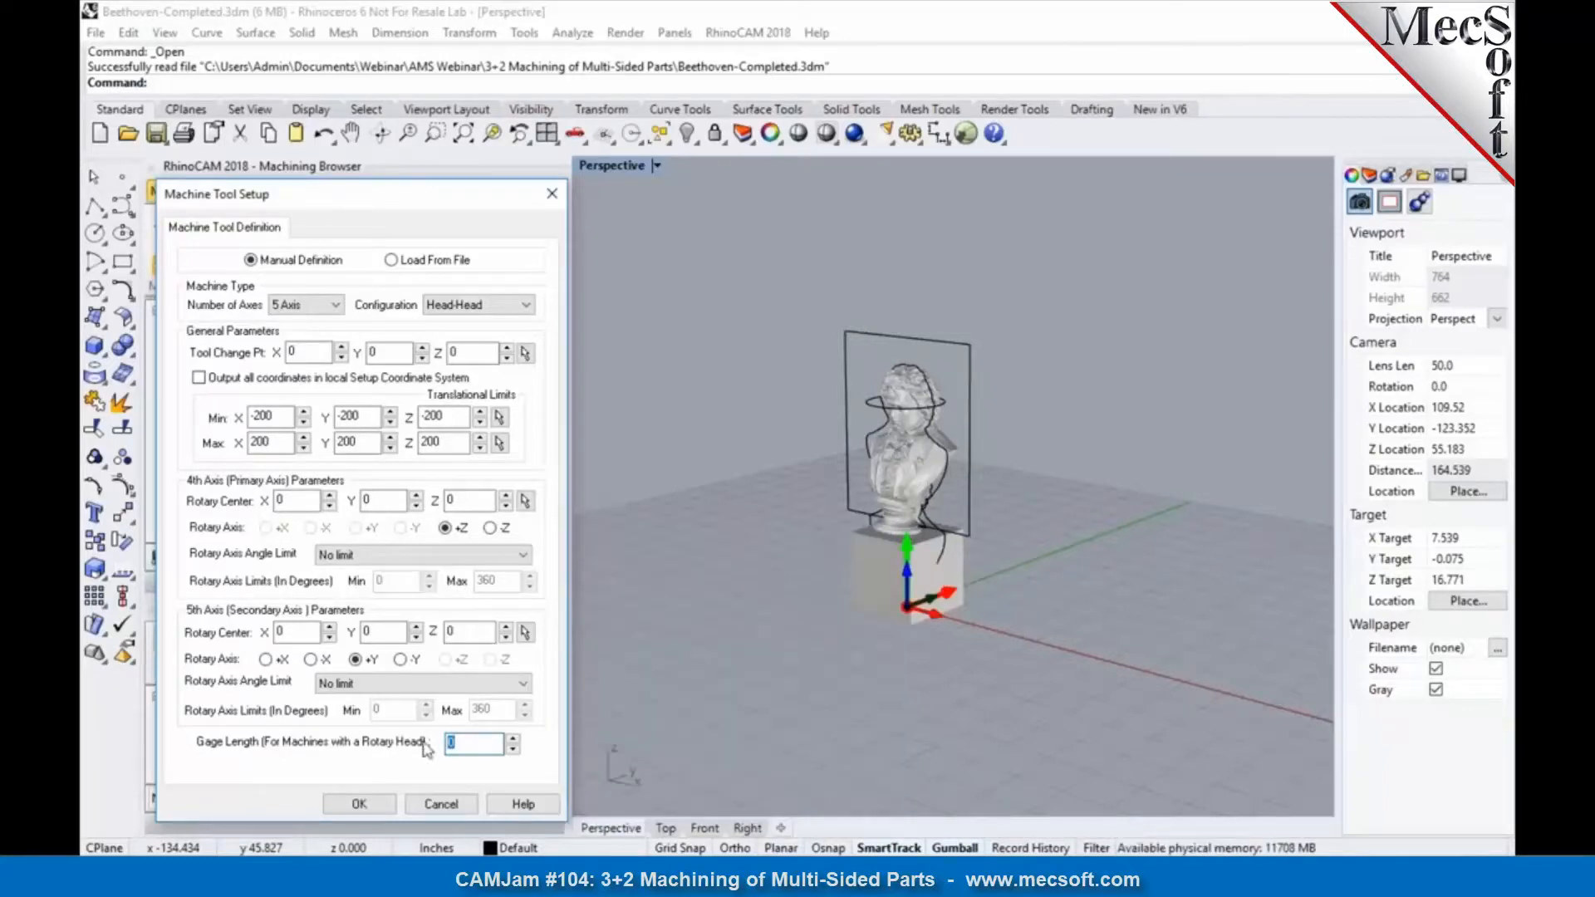
{"action": "mouse_move", "coordinate": [468, 747]}
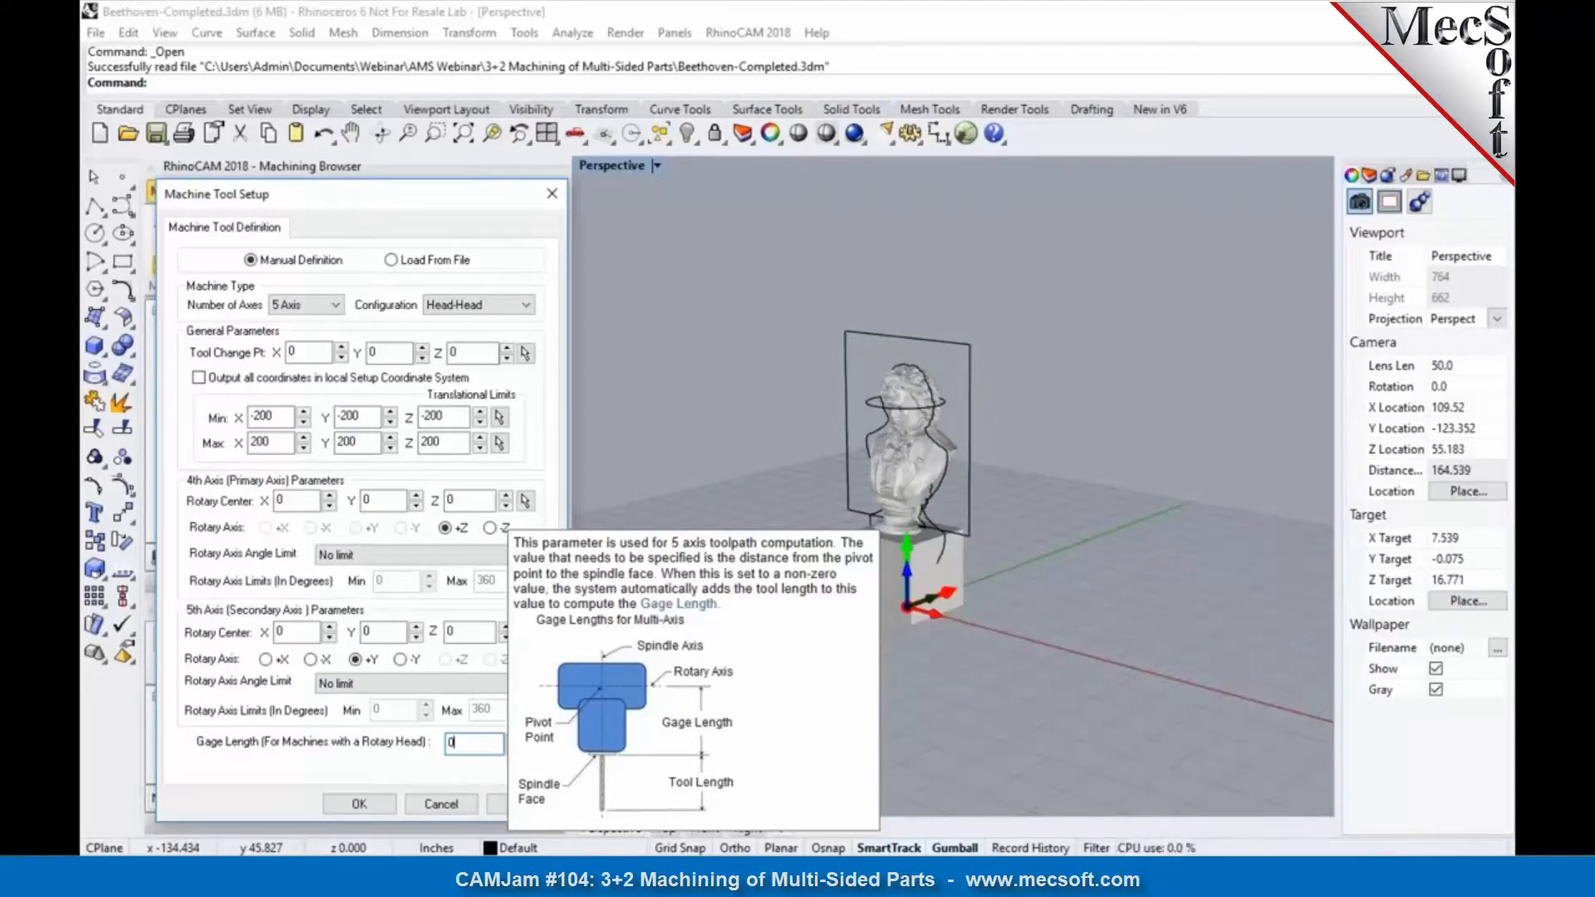
{"action": "double_click", "coordinate": [451, 744]}
Step: Compare the Table-Head and Table-Table configurations, return the 5 Axis machine to Head-Head and accept the machine tool setup
{"action": "left_click", "coordinate": [523, 305]}
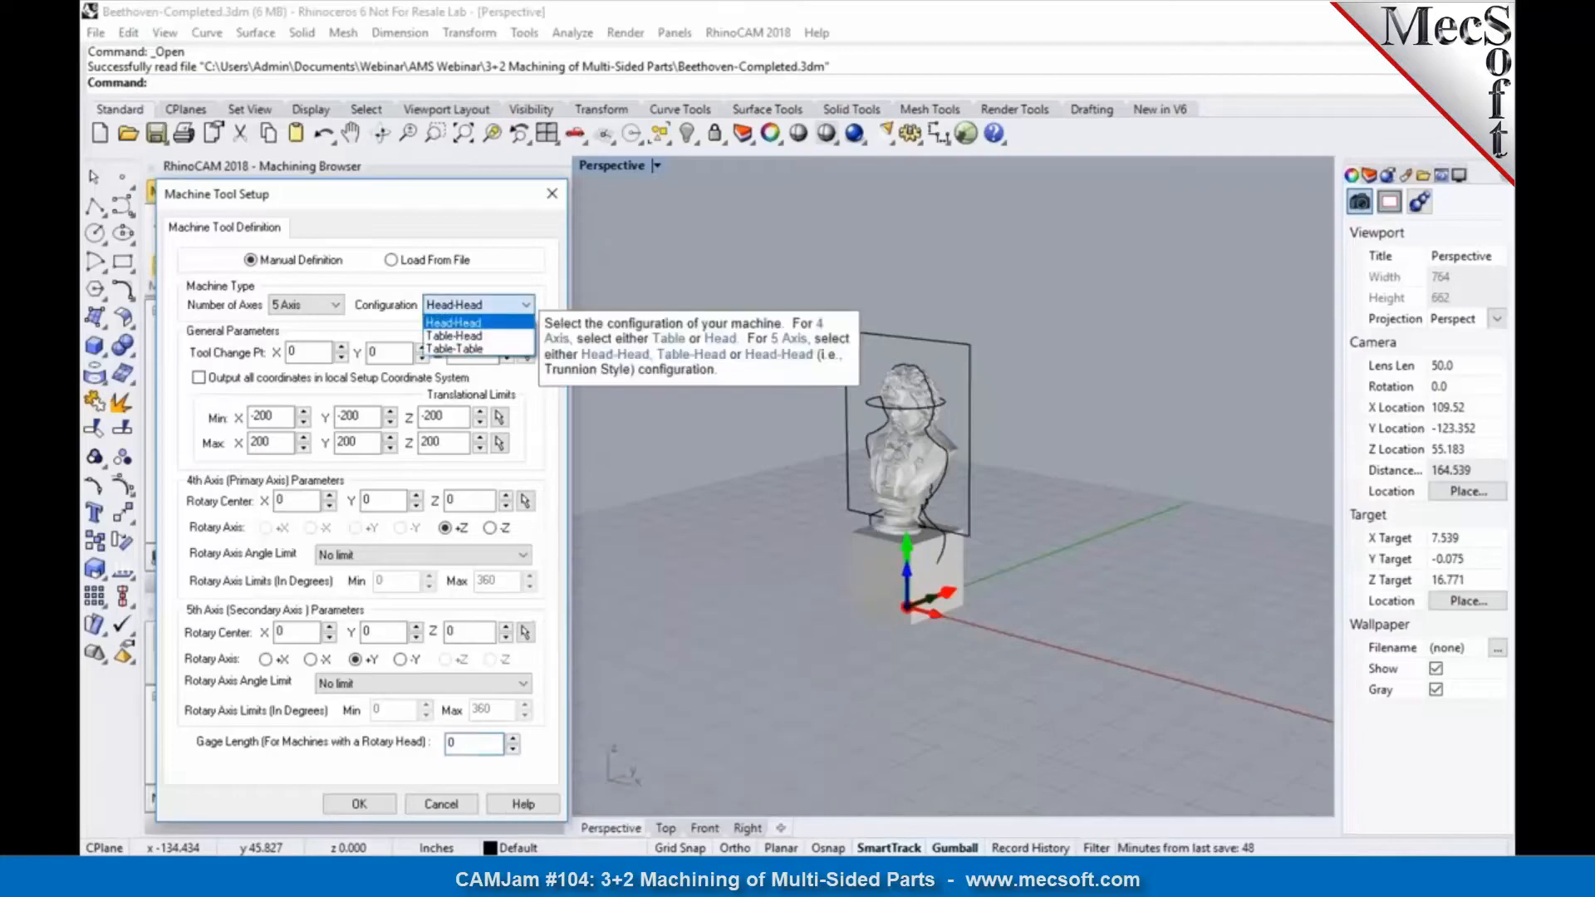
{"action": "left_click", "coordinate": [501, 334]}
{"action": "left_click", "coordinate": [510, 307]}
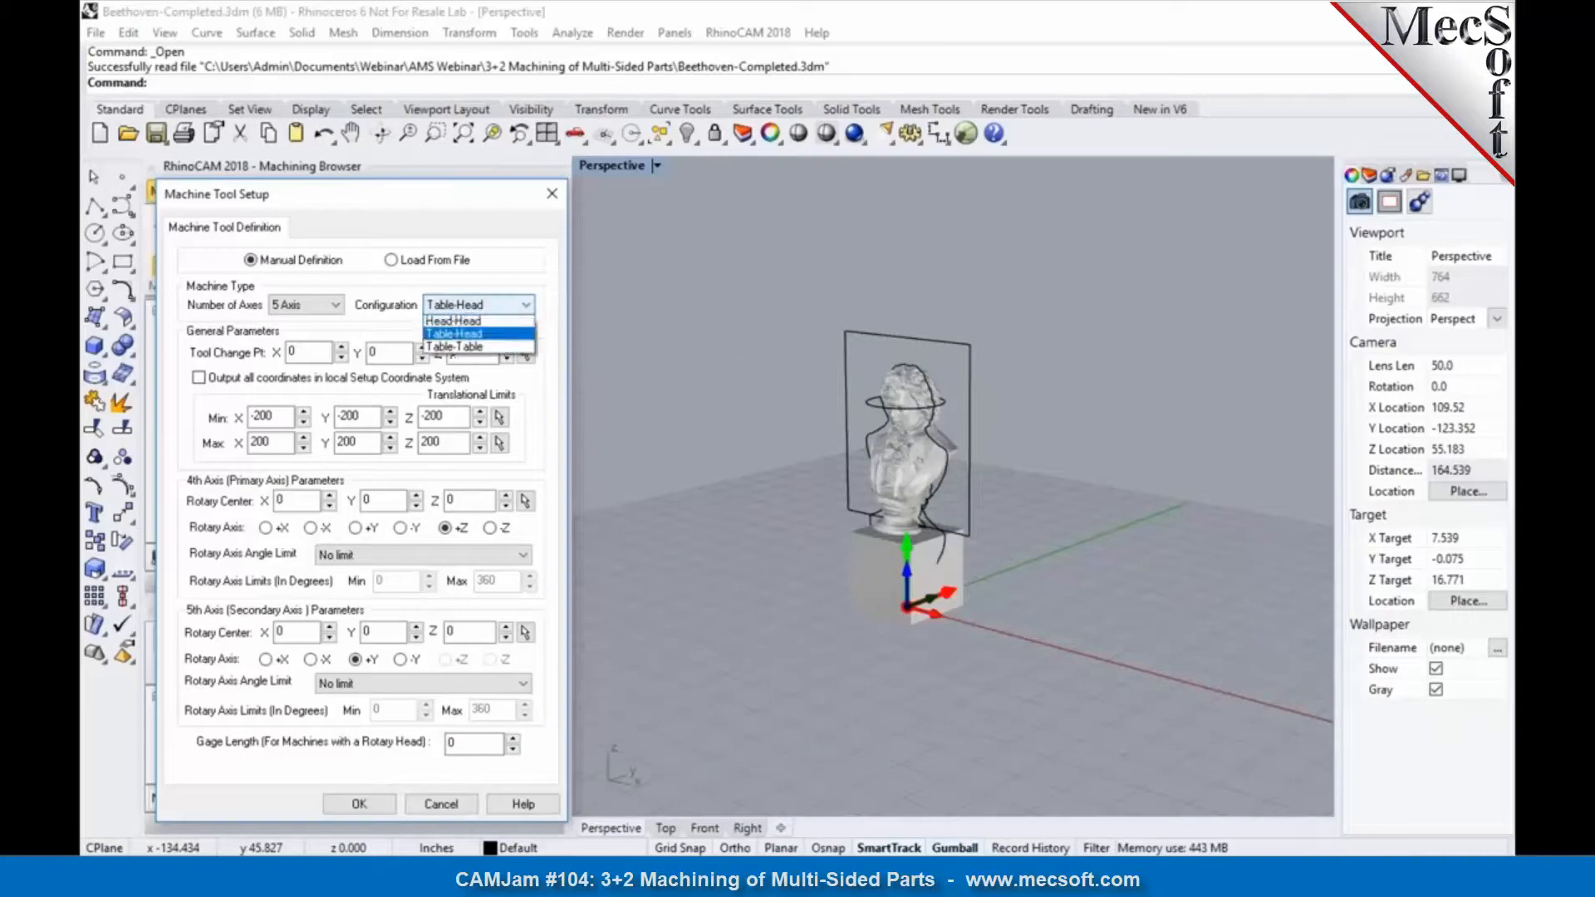
{"action": "left_click", "coordinate": [502, 347]}
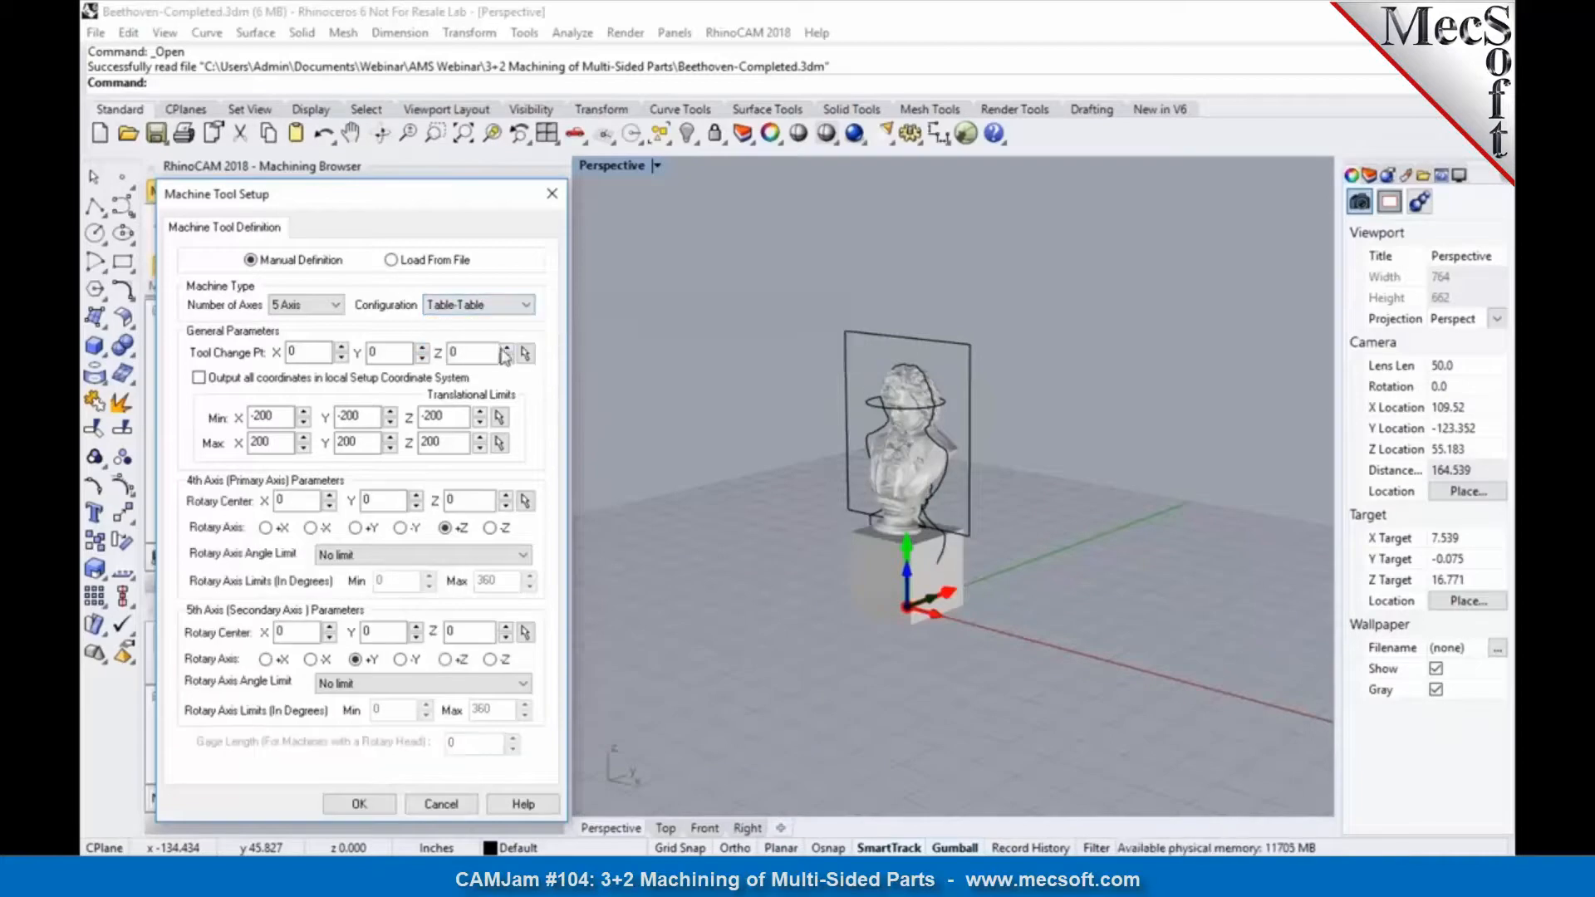
{"action": "left_click", "coordinate": [511, 305]}
{"action": "left_click", "coordinate": [503, 324]}
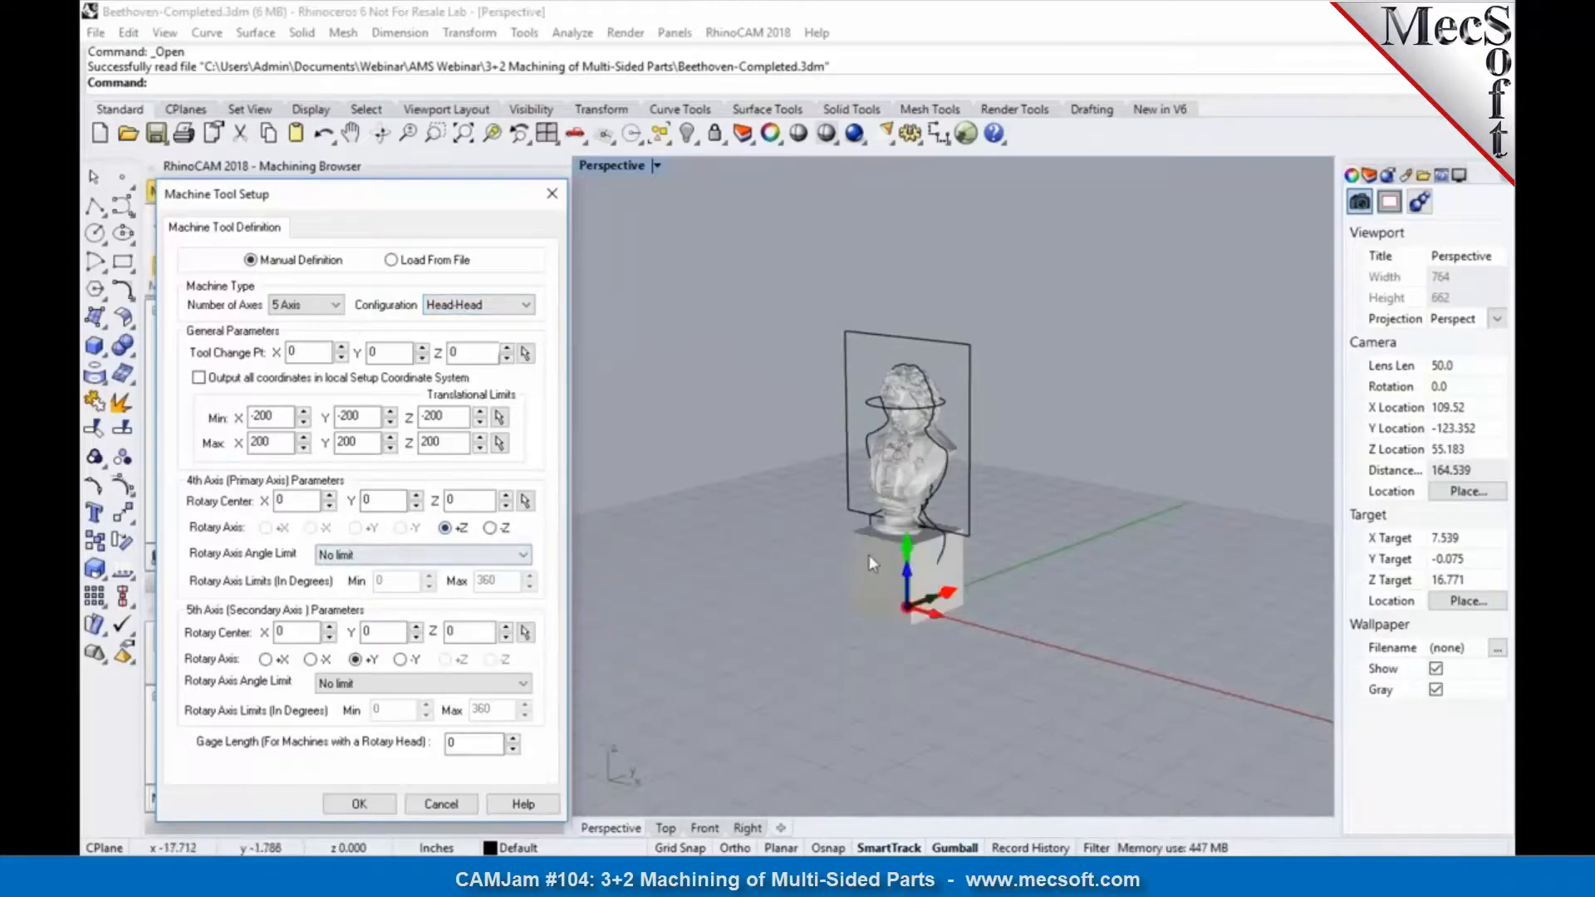
{"action": "scroll", "coordinate": [952, 469], "scroll_direction": "up", "scroll_amount": 5}
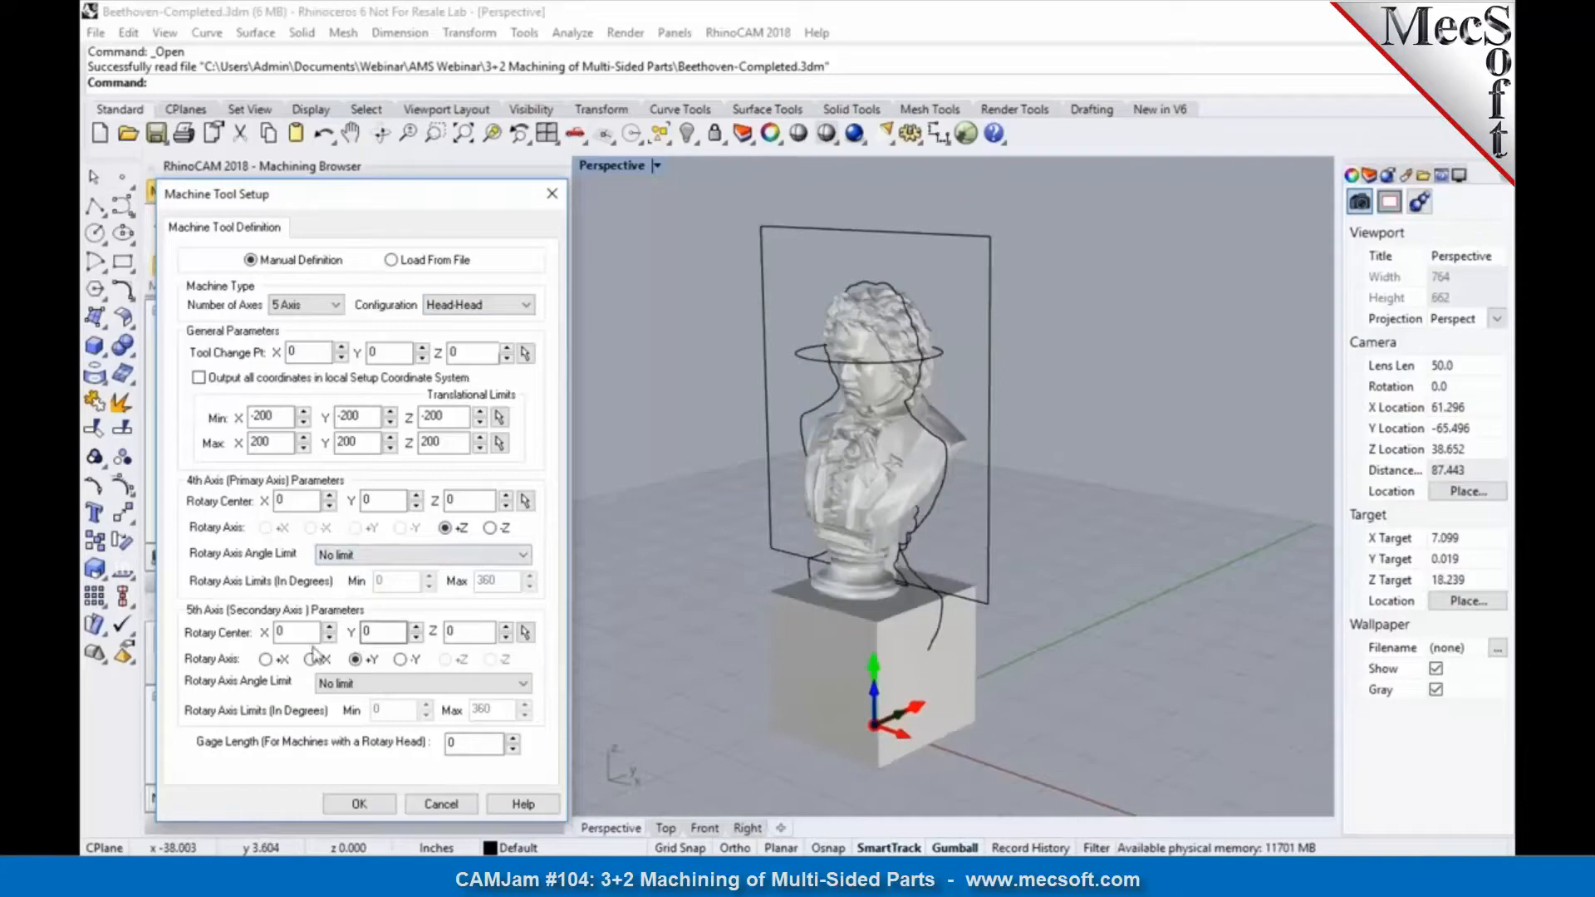
{"action": "left_click", "coordinate": [359, 804]}
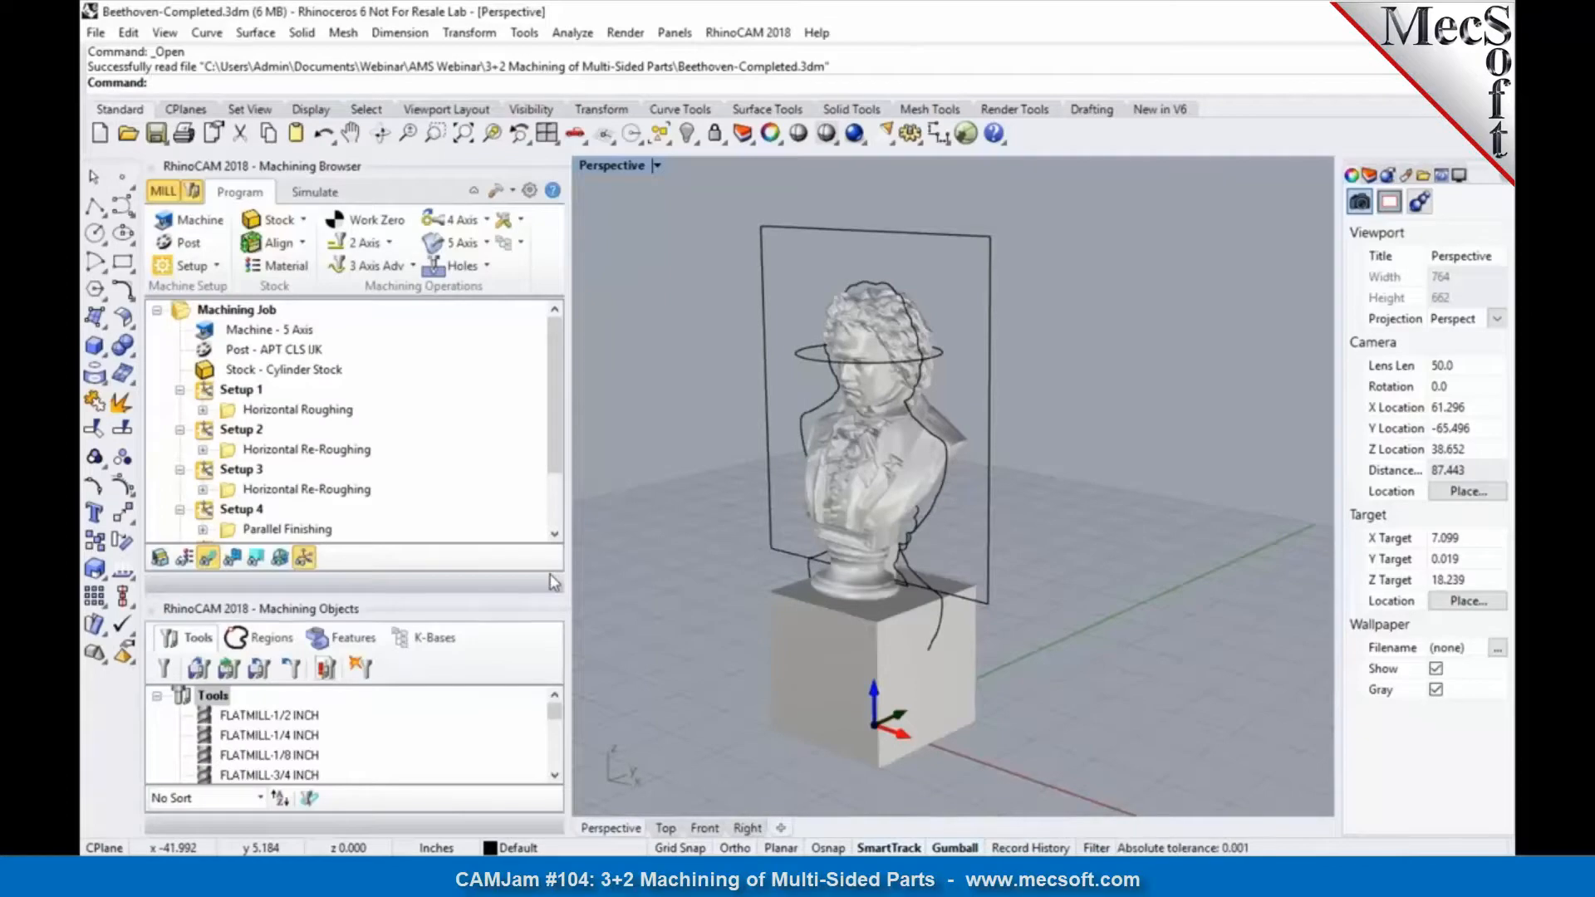
Step: Inspect the Horizontal Roughing toolpath of Setup 1 on the bust, comparing the setup's orientation in the Top and Perspective views
{"action": "left_click", "coordinate": [279, 410]}
{"action": "left_click", "coordinate": [244, 396]}
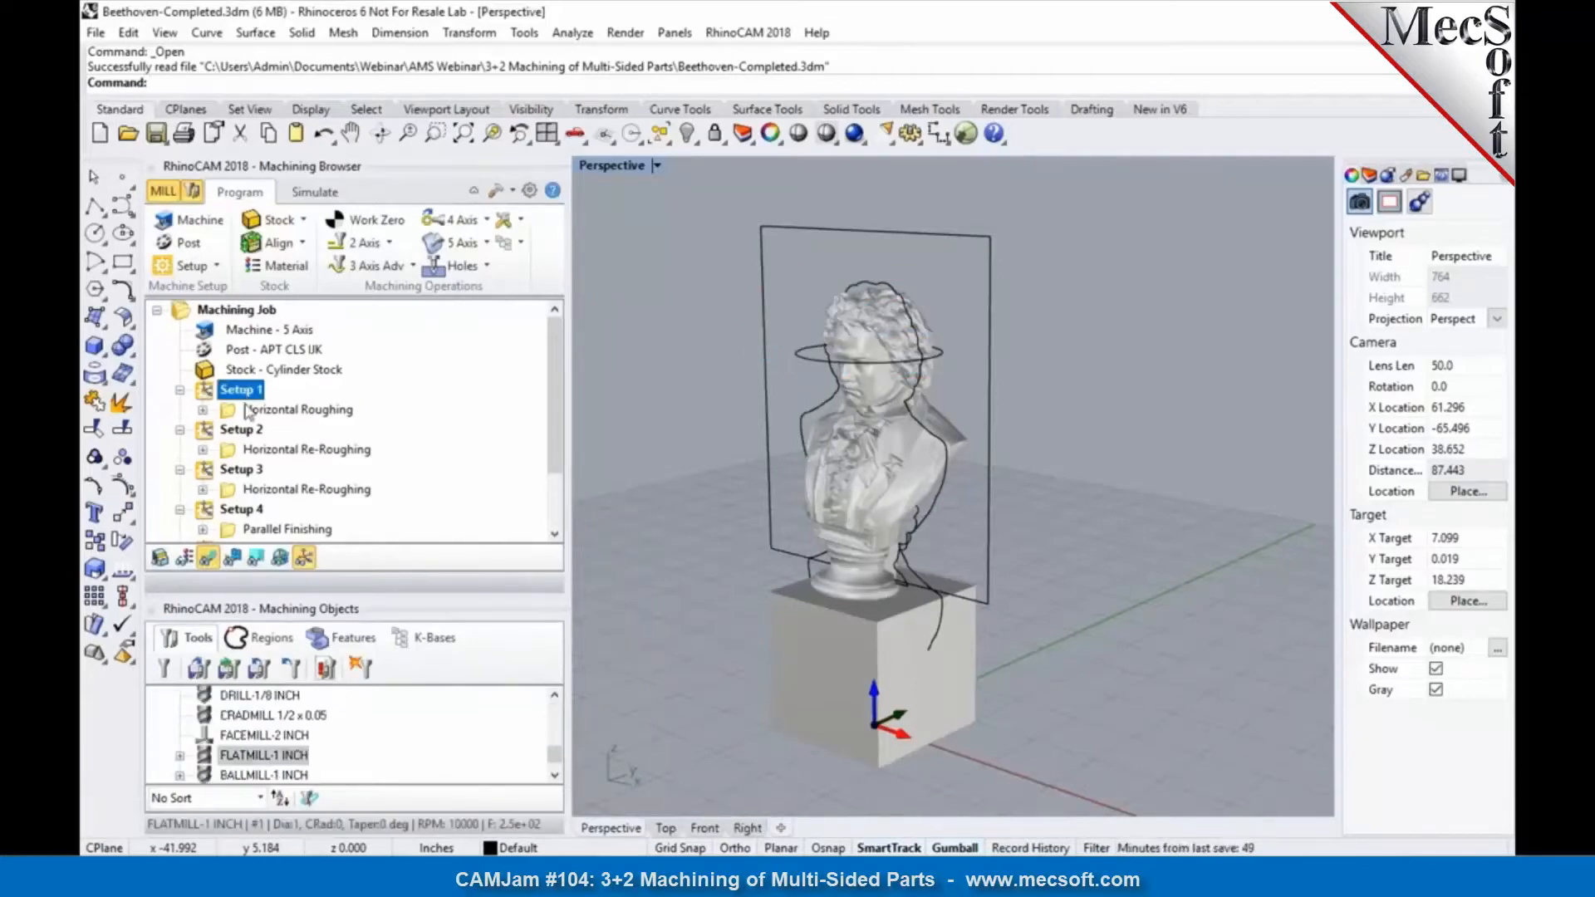
{"action": "left_click", "coordinate": [248, 410]}
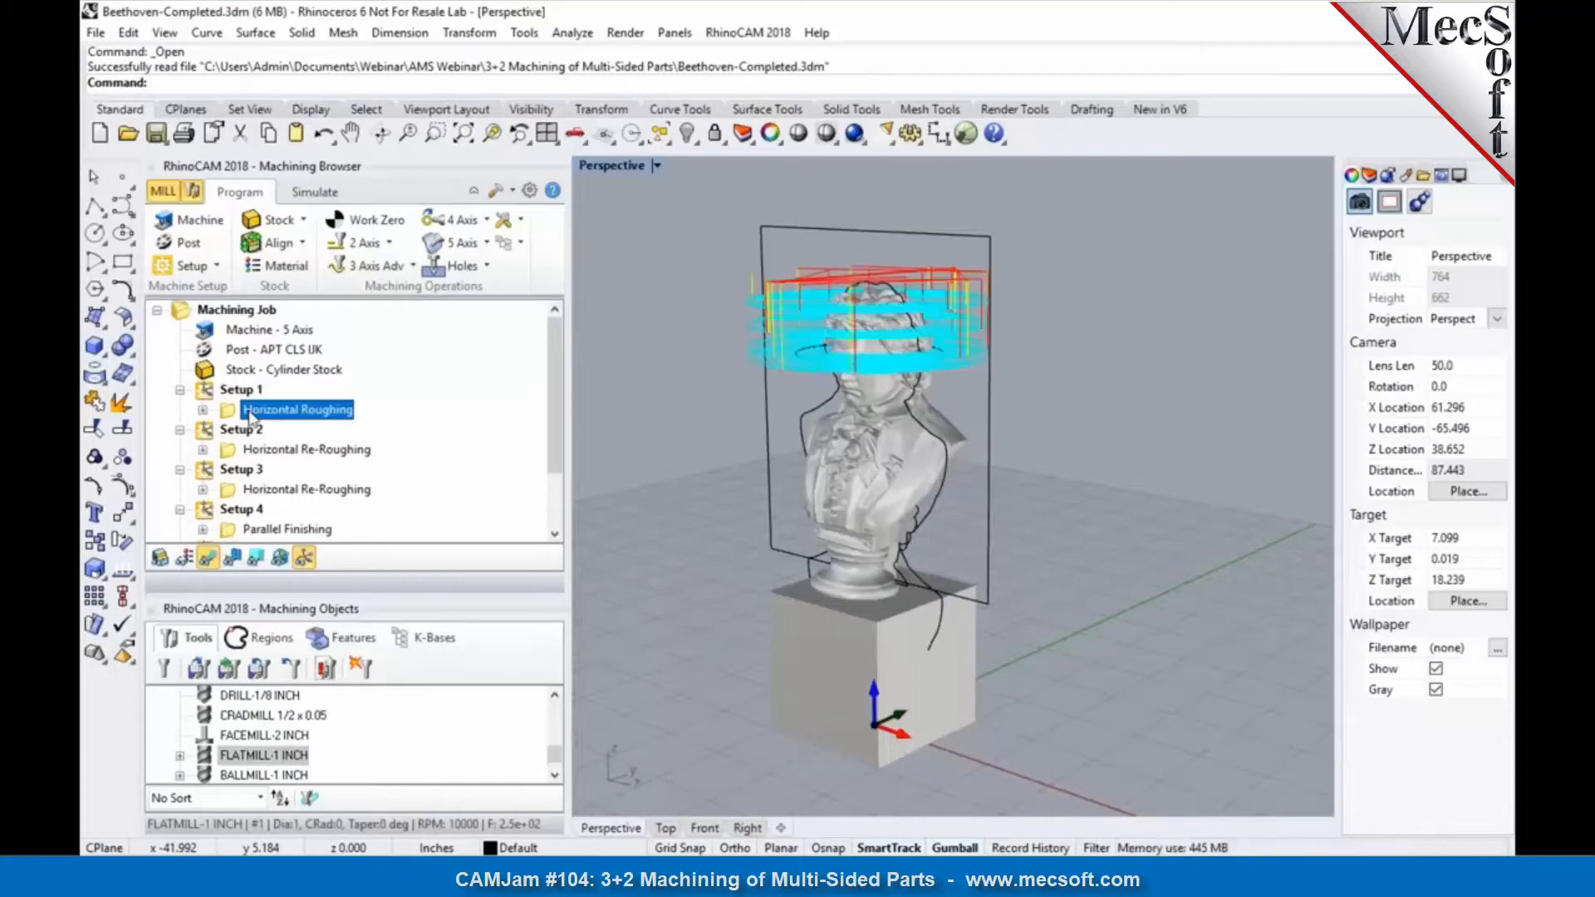
{"action": "left_click", "coordinate": [241, 390]}
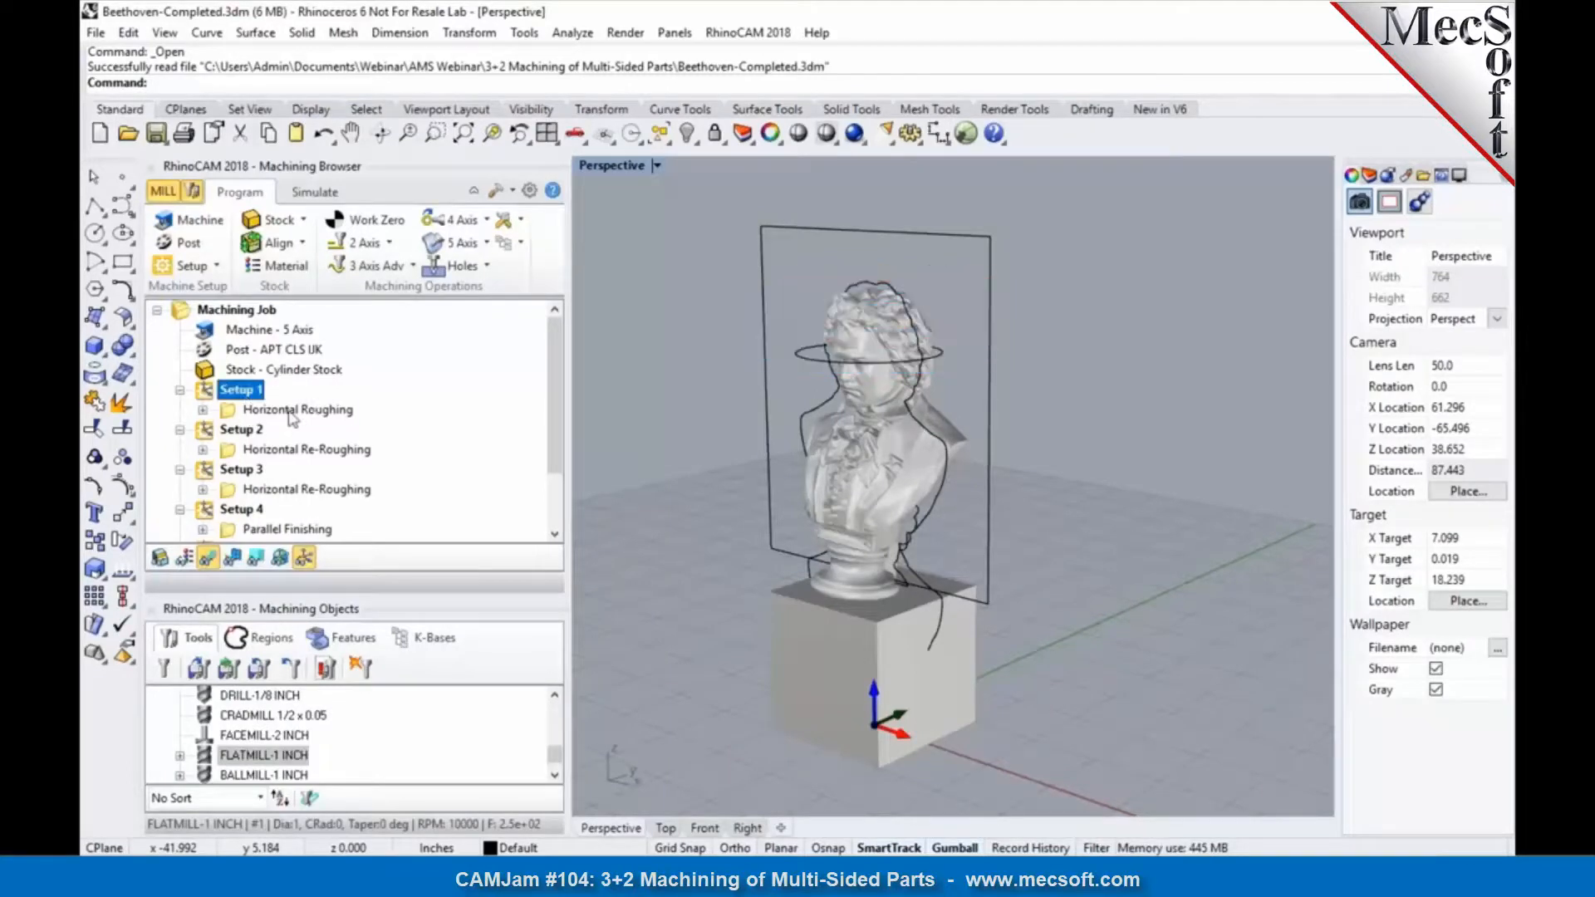
{"action": "left_click", "coordinate": [666, 828]}
{"action": "left_click", "coordinate": [274, 409]}
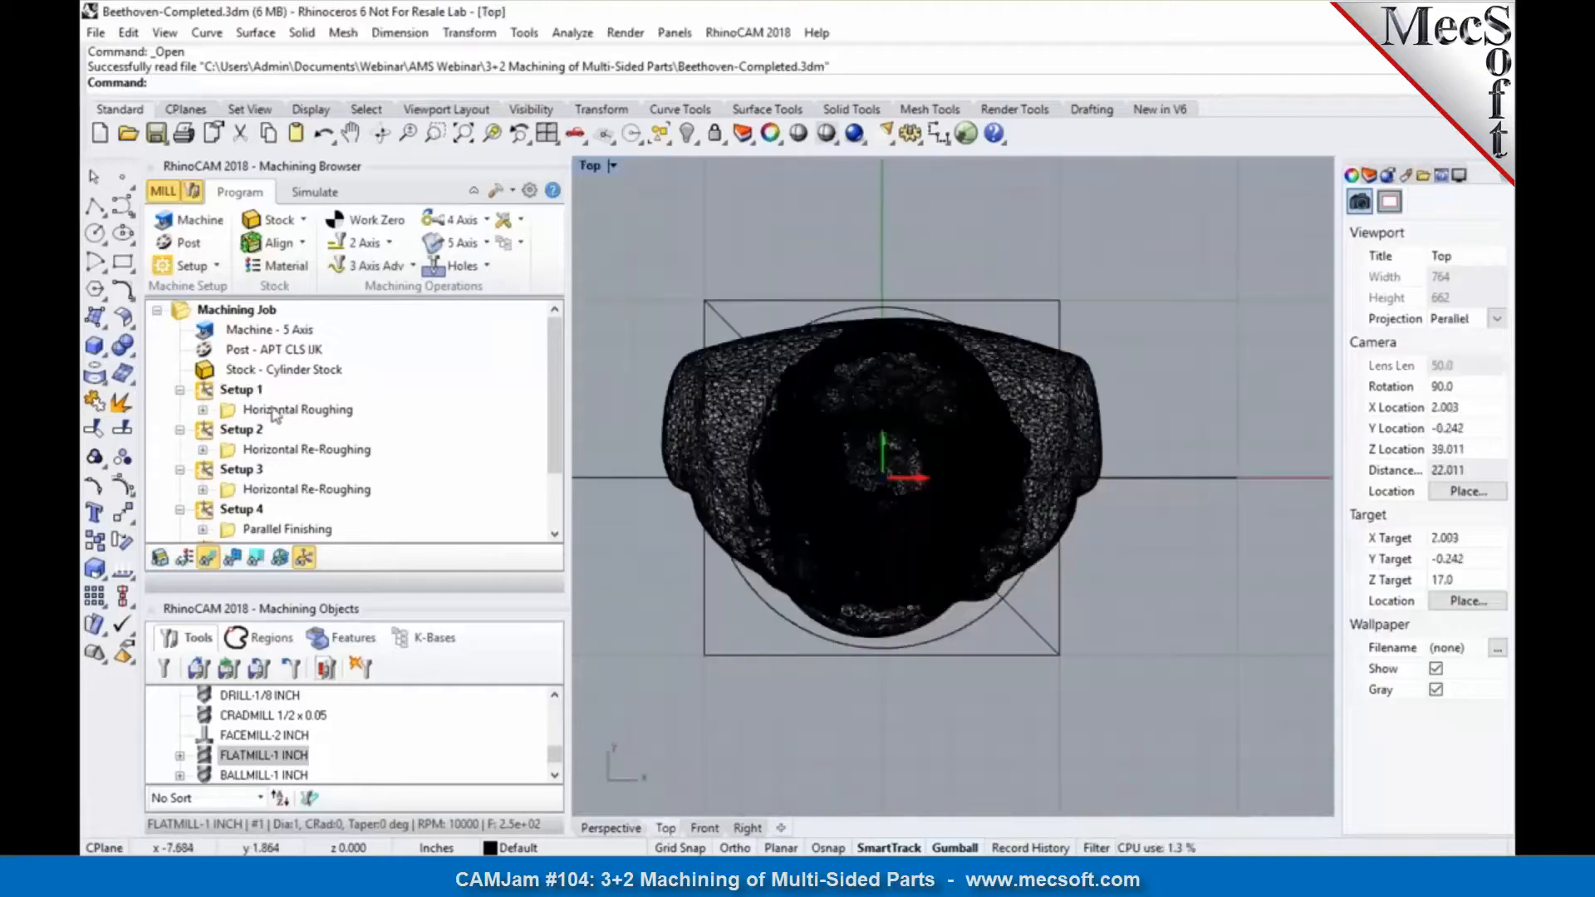
{"action": "left_click", "coordinate": [609, 828]}
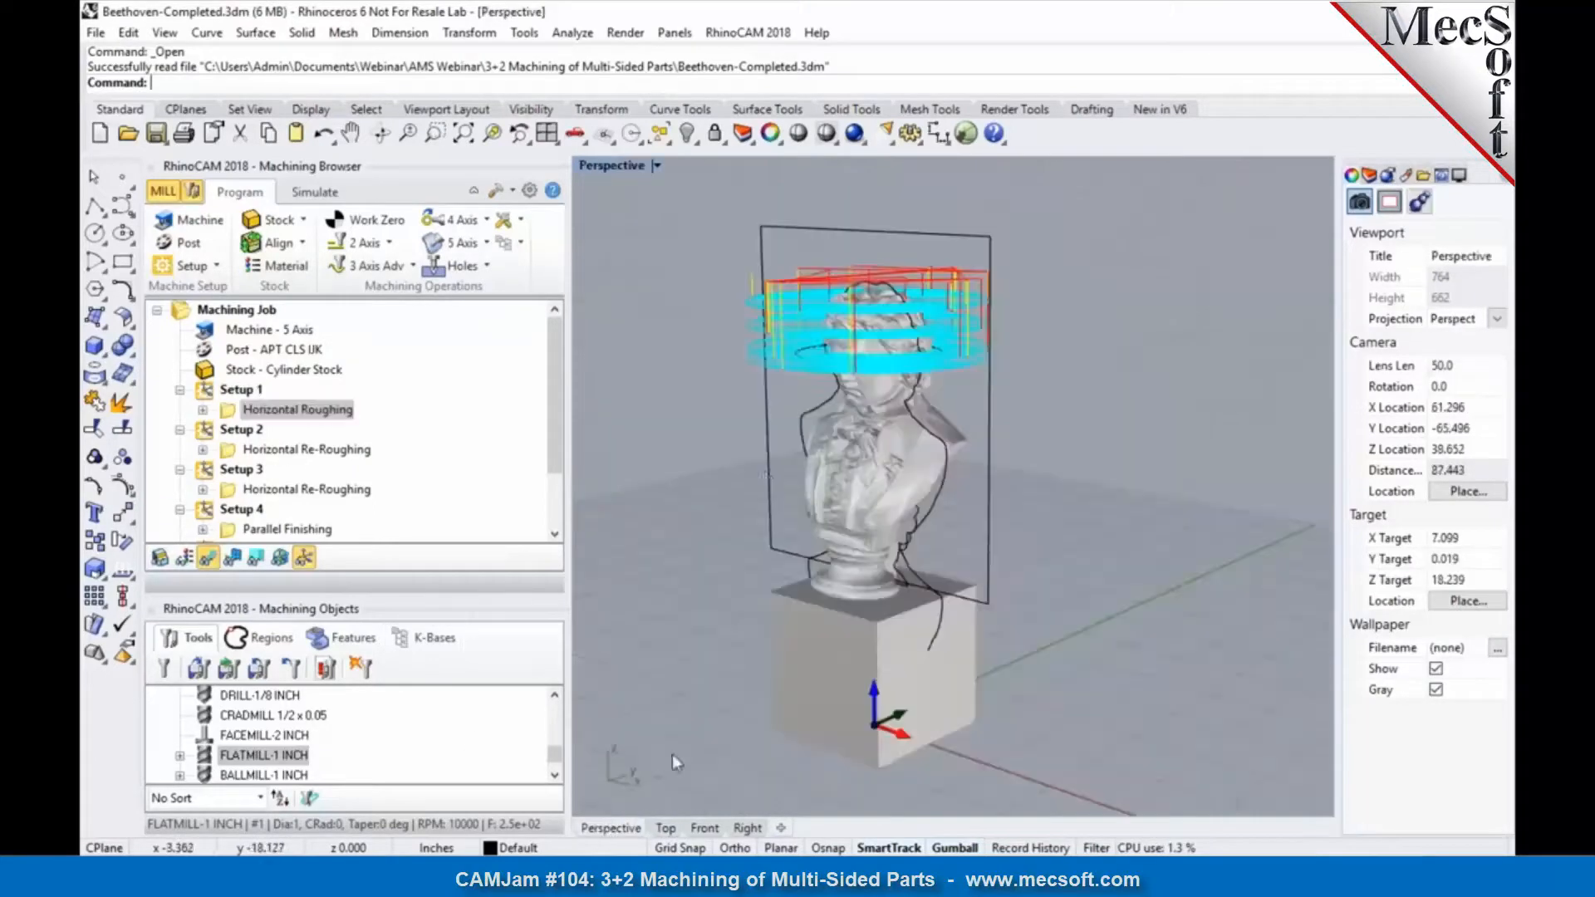
Step: Inspect the Horizontal Re-Roughing toolpaths of Setups 2 and 3 and the Parallel Finishing toolpaths of Setups 4 and 5 on the bust
{"action": "left_click", "coordinate": [250, 431]}
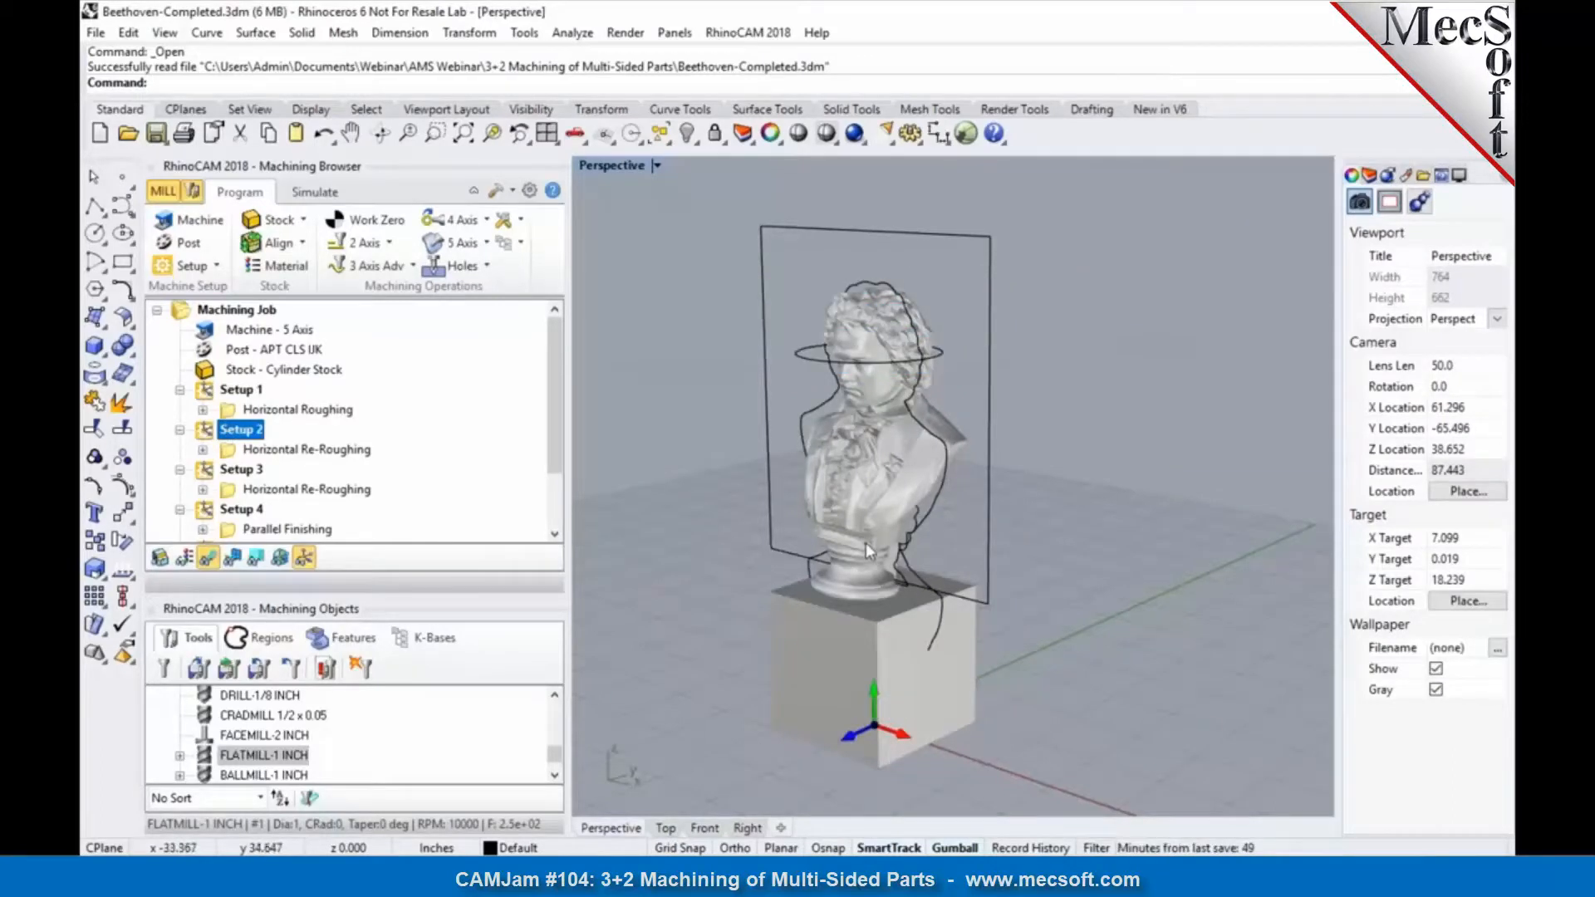
{"action": "left_click", "coordinate": [258, 452]}
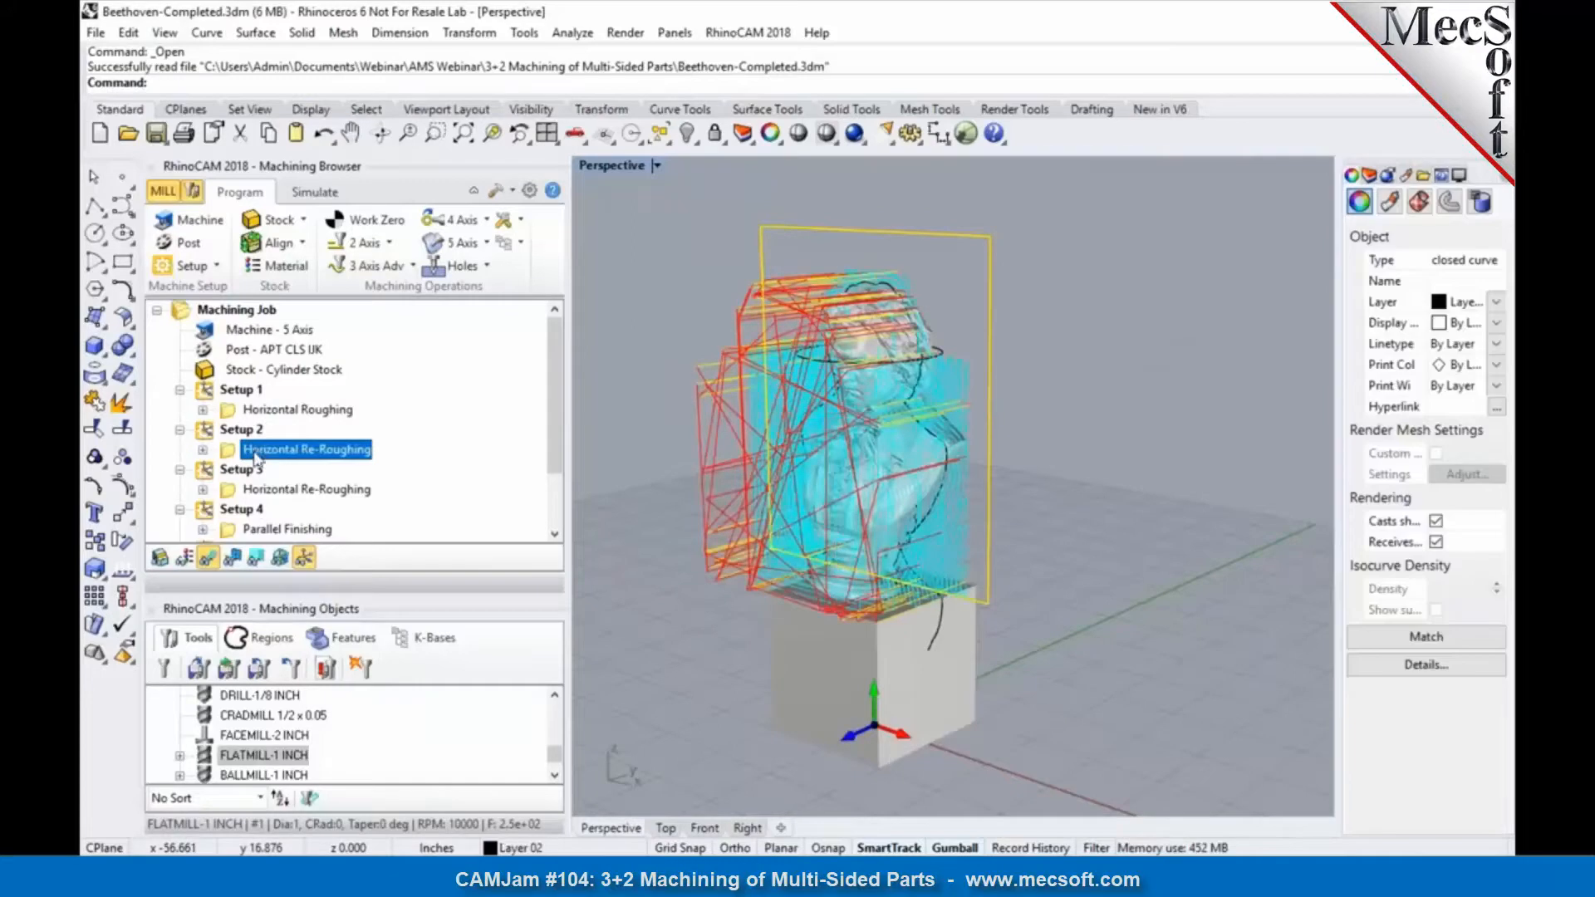
{"action": "left_click", "coordinate": [278, 490]}
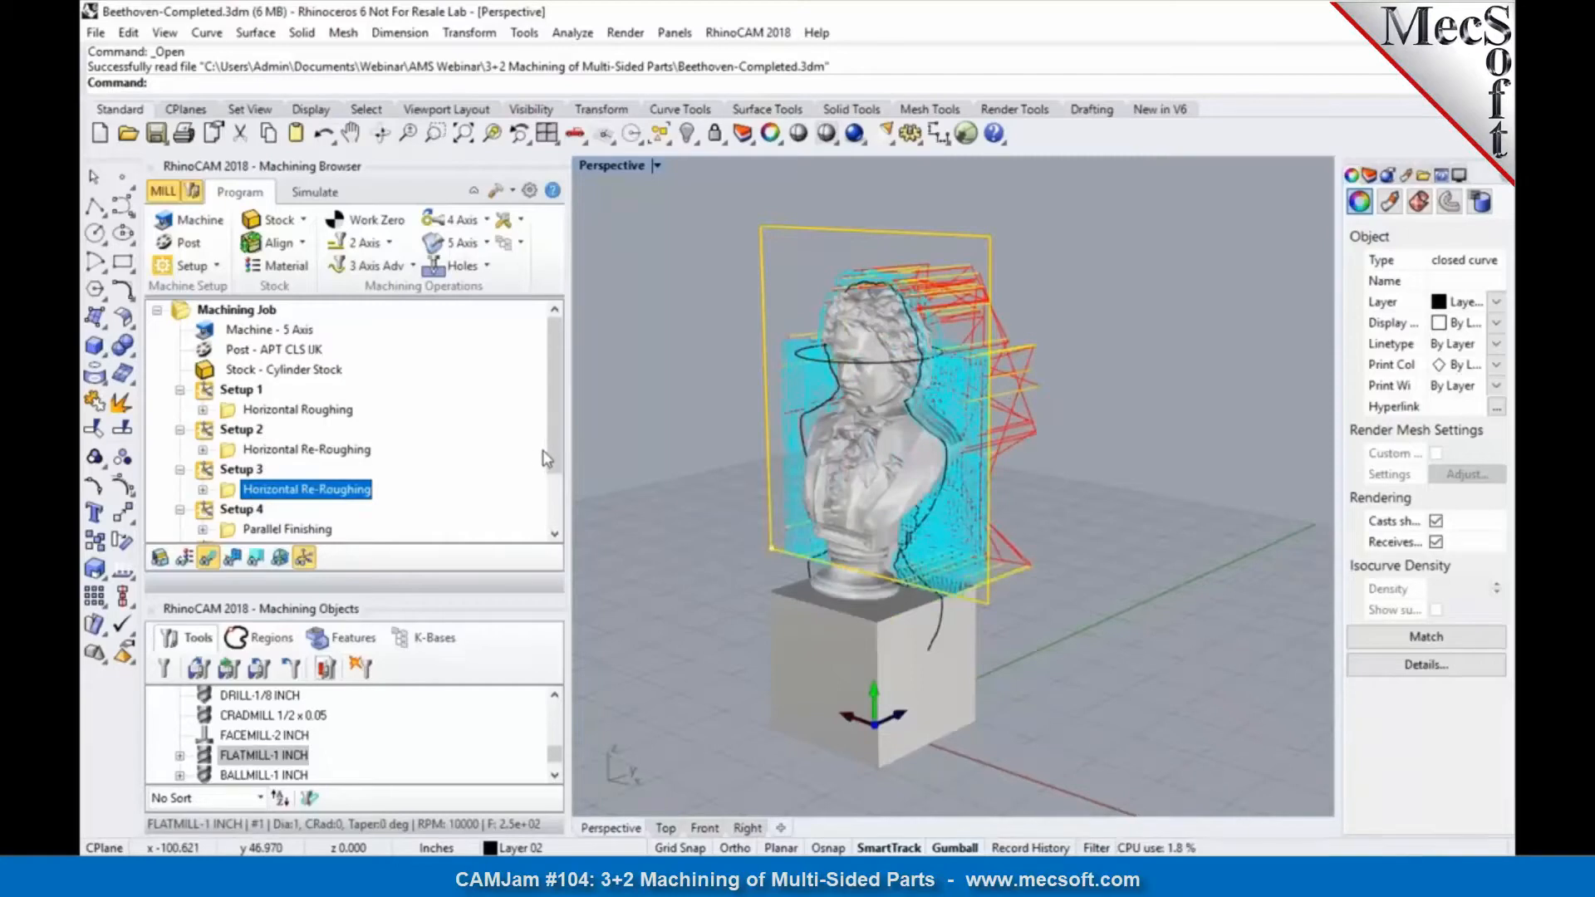
{"action": "scroll", "coordinate": [549, 460], "scroll_direction": "down", "scroll_amount": 1}
{"action": "left_click", "coordinate": [303, 492]}
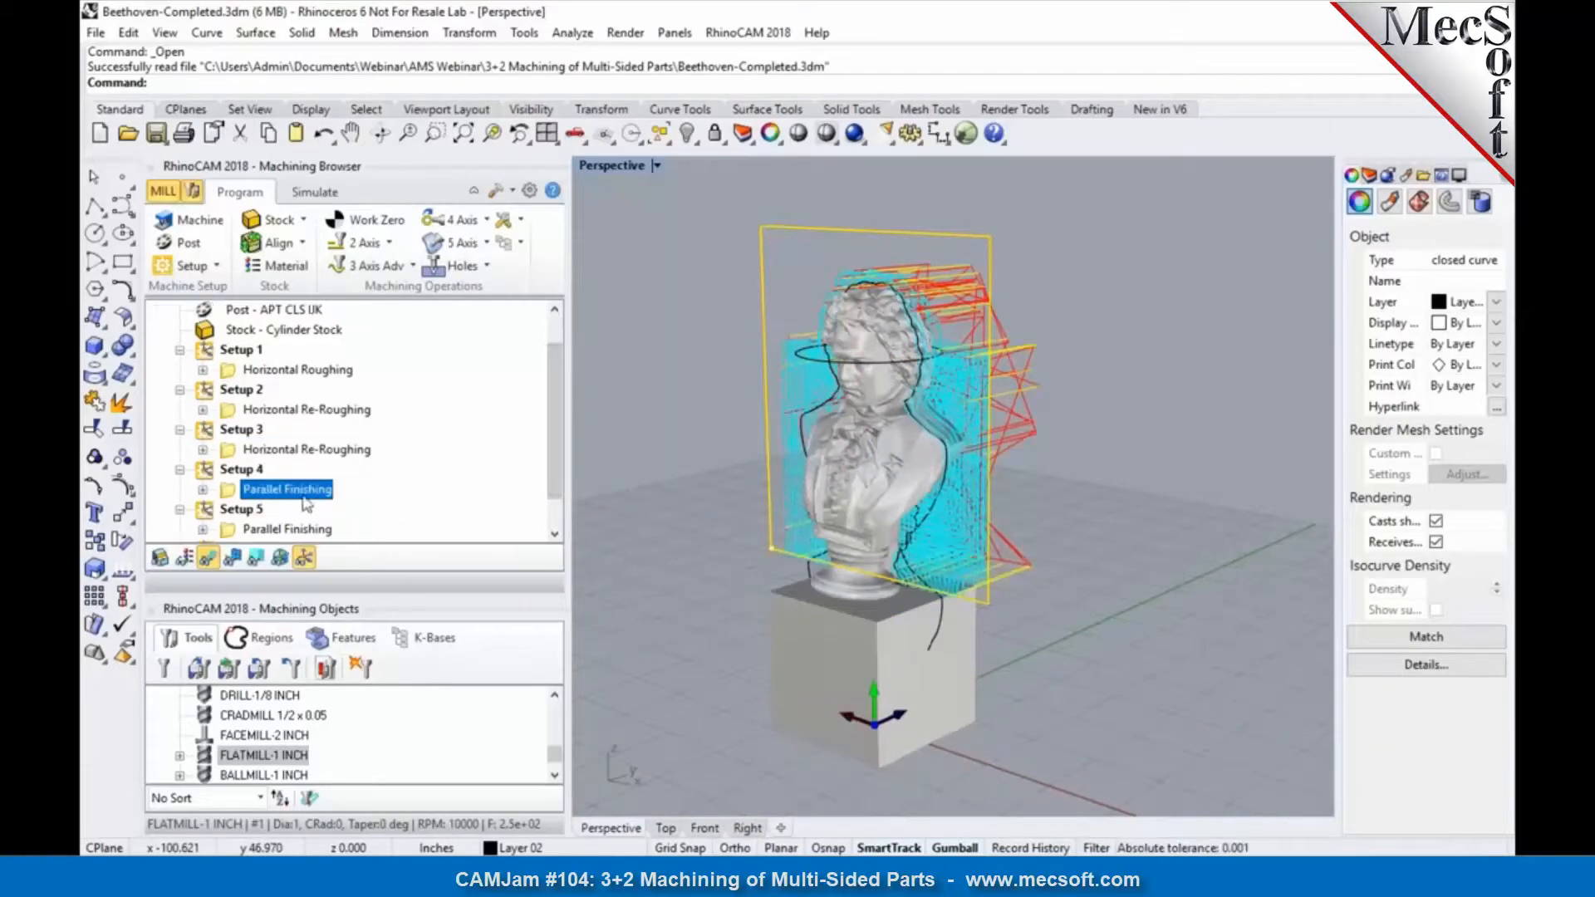
{"action": "left_click", "coordinate": [303, 529]}
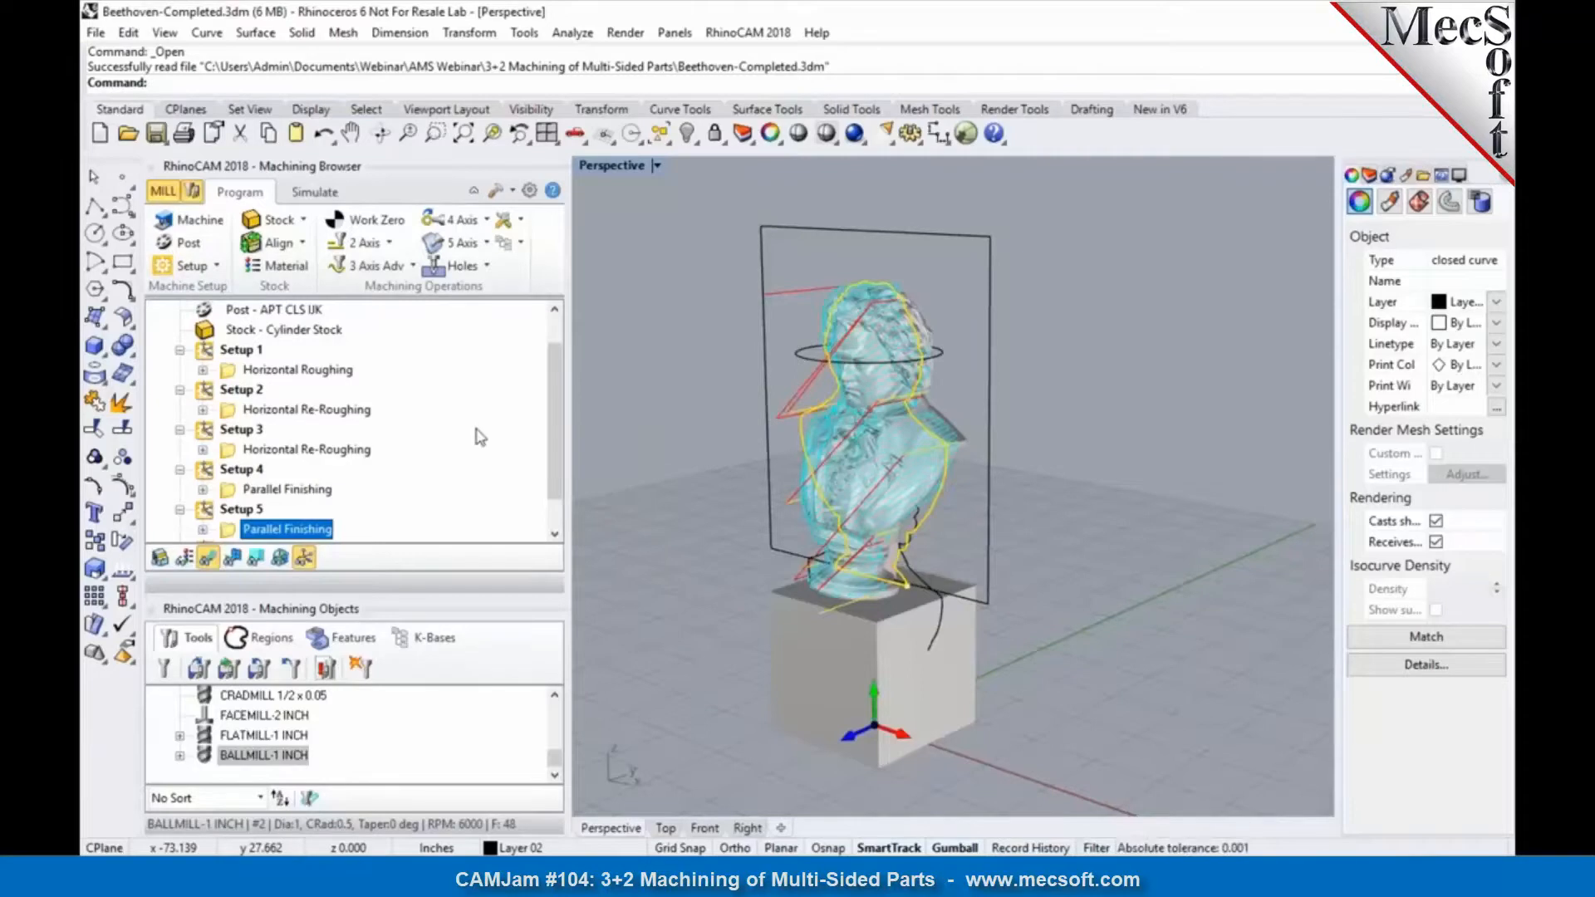
{"action": "scroll", "coordinate": [479, 437], "scroll_direction": "up", "scroll_amount": 1}
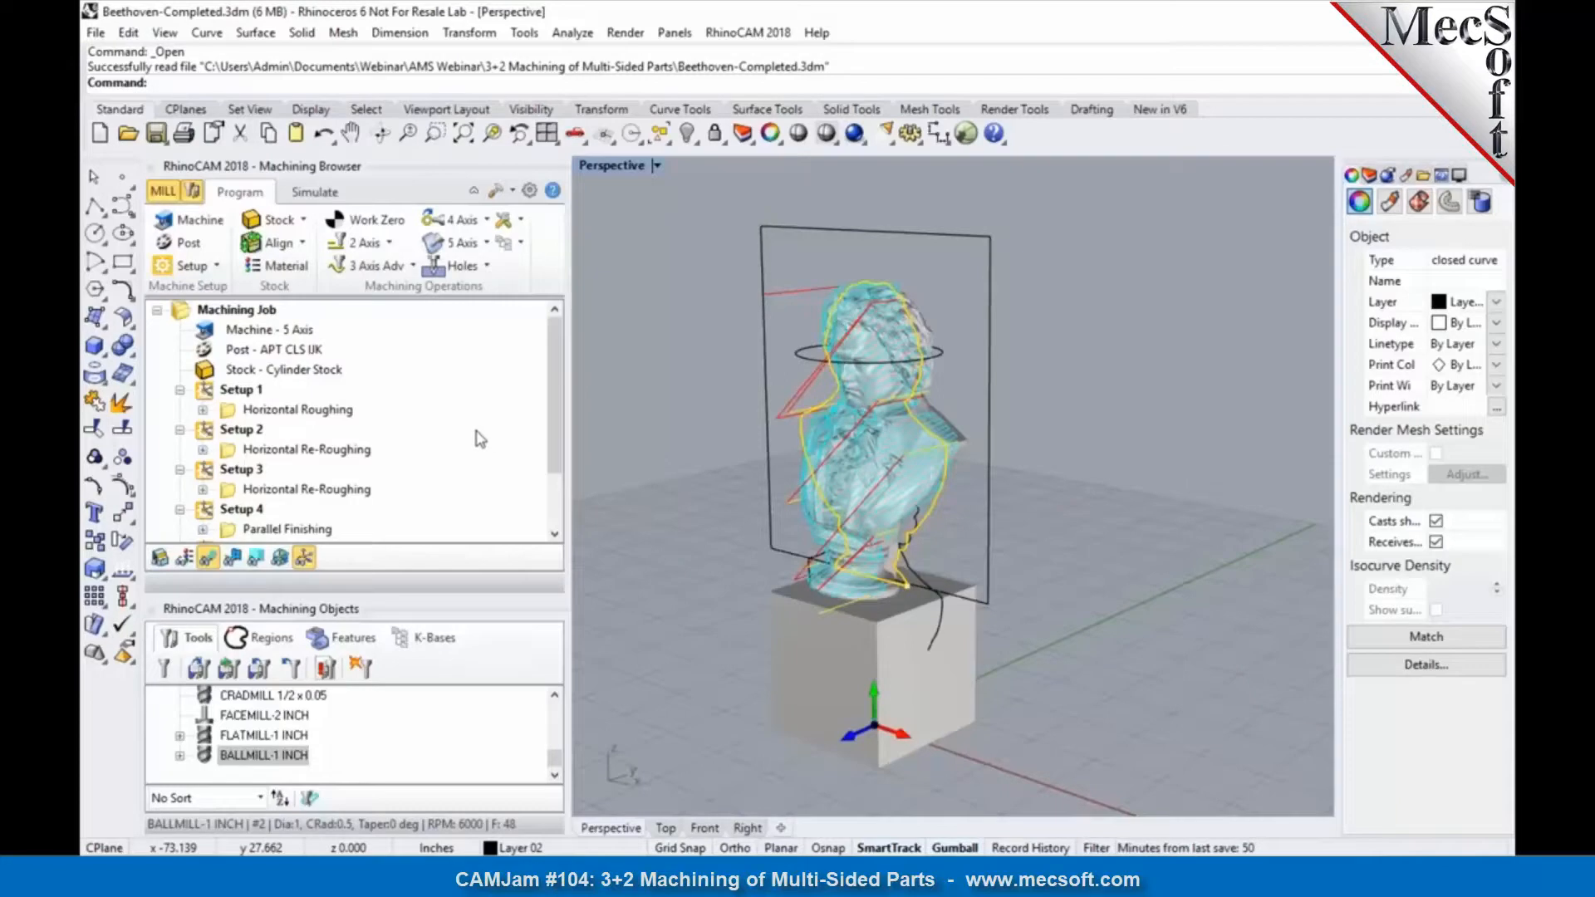
Step: Check the machine tool definition without changing it, and set the job's current post-processor to 5Axis-Post-Sample
{"action": "left_click", "coordinate": [200, 223]}
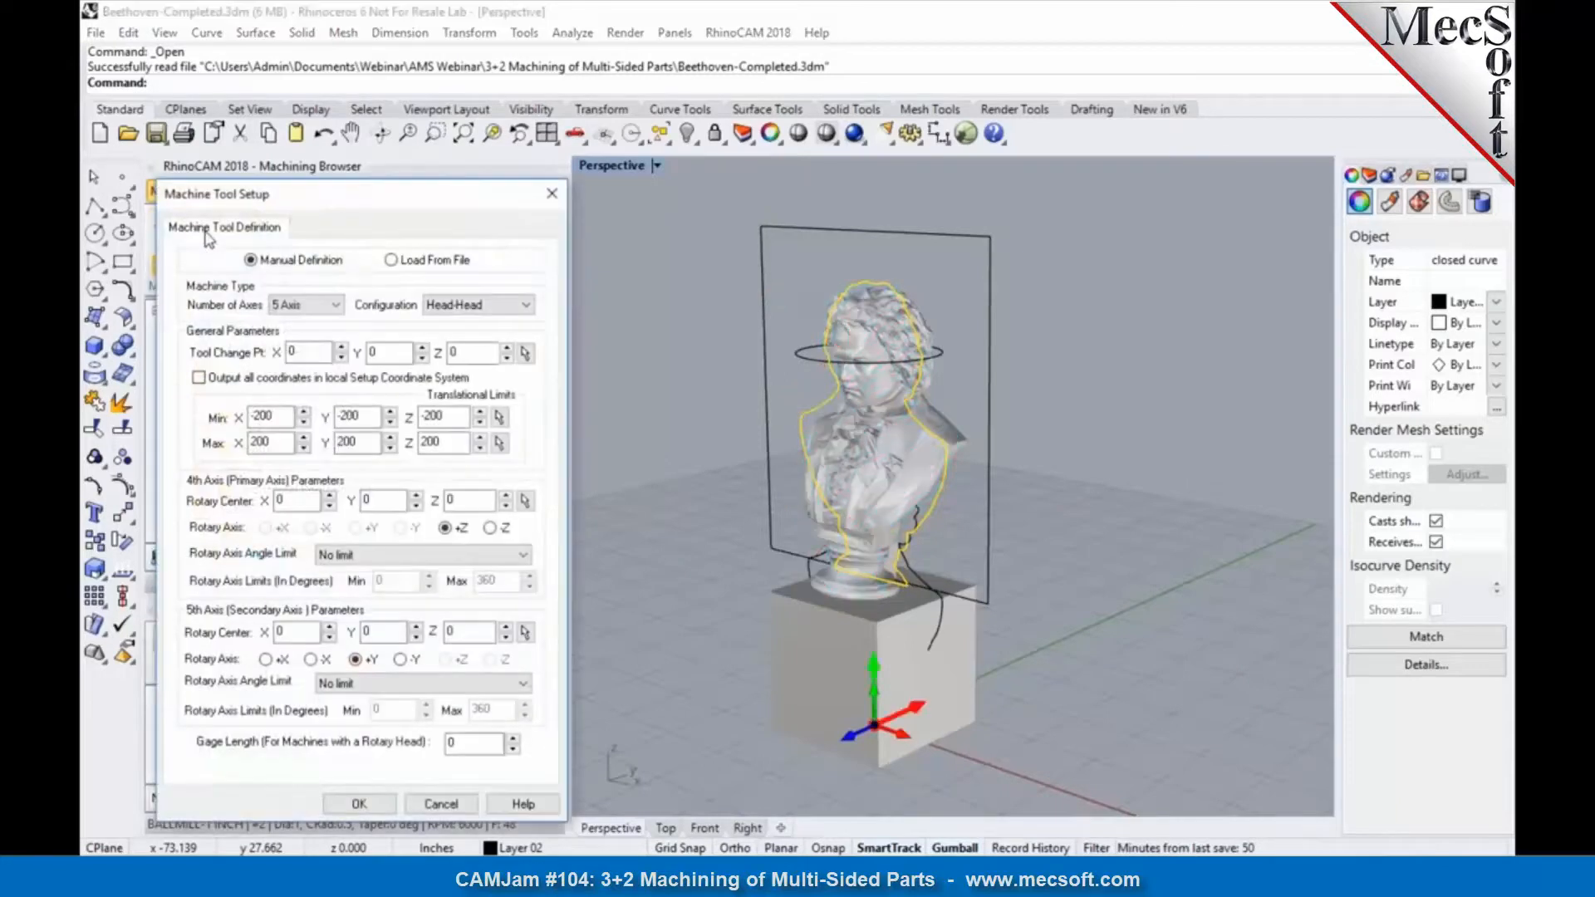
{"action": "left_click", "coordinate": [549, 196]}
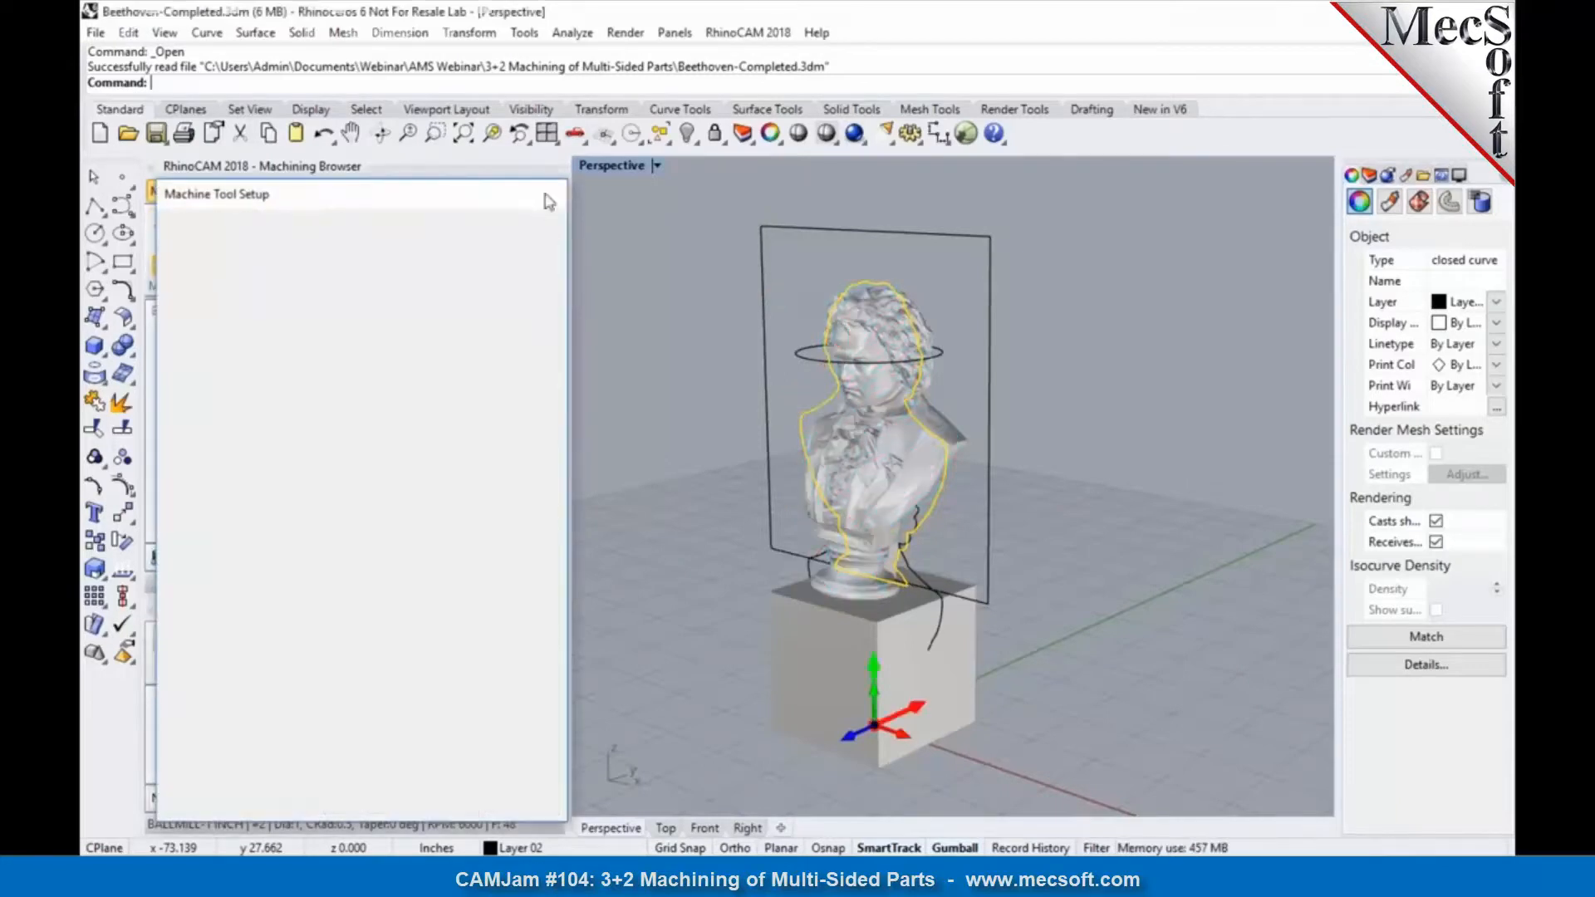
{"action": "left_click", "coordinate": [183, 247]}
{"action": "left_click", "coordinate": [346, 281]}
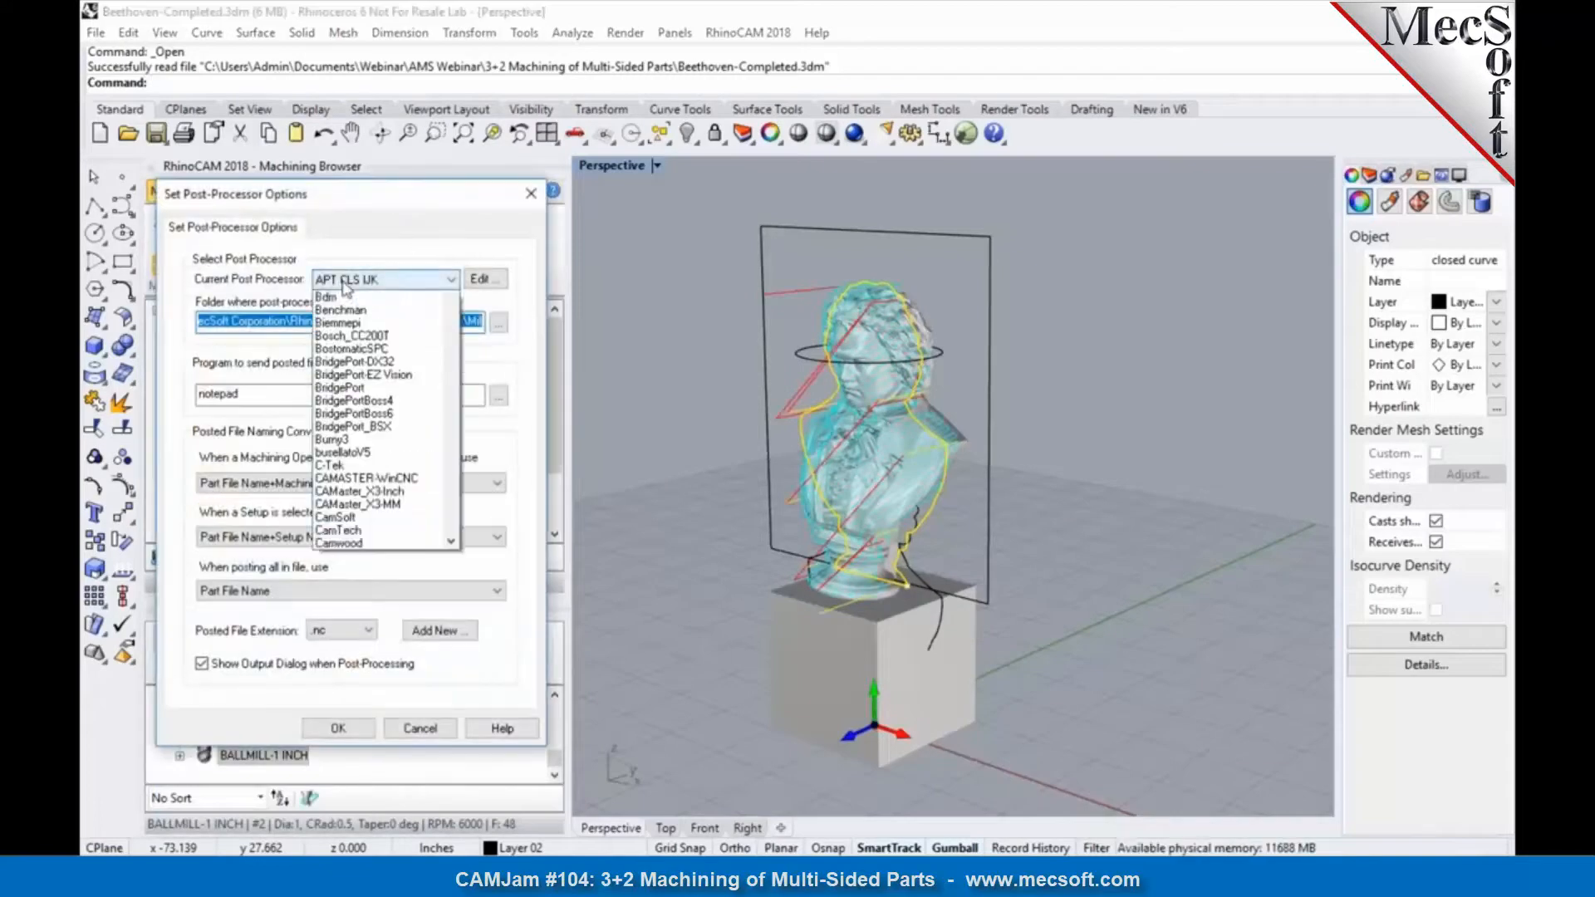
{"action": "scroll", "coordinate": [346, 287], "scroll_direction": "up", "scroll_amount": 5}
{"action": "left_click", "coordinate": [380, 307]}
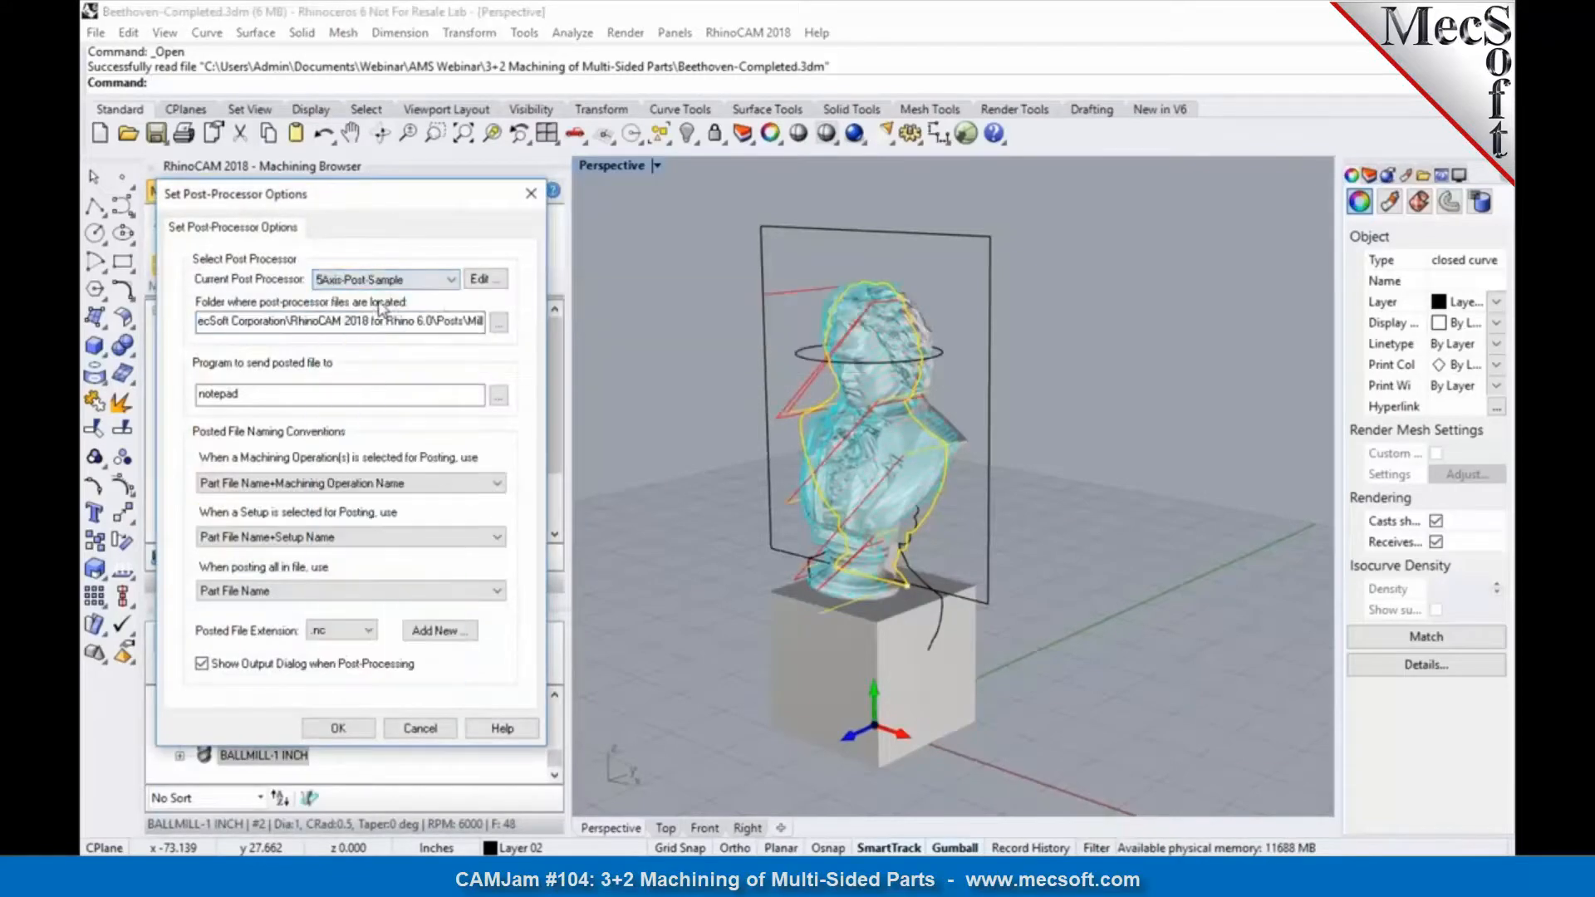
{"action": "left_click", "coordinate": [338, 728]}
Step: Collapse Setups 1 through 5 in the machining job
{"action": "right_click", "coordinate": [234, 310]}
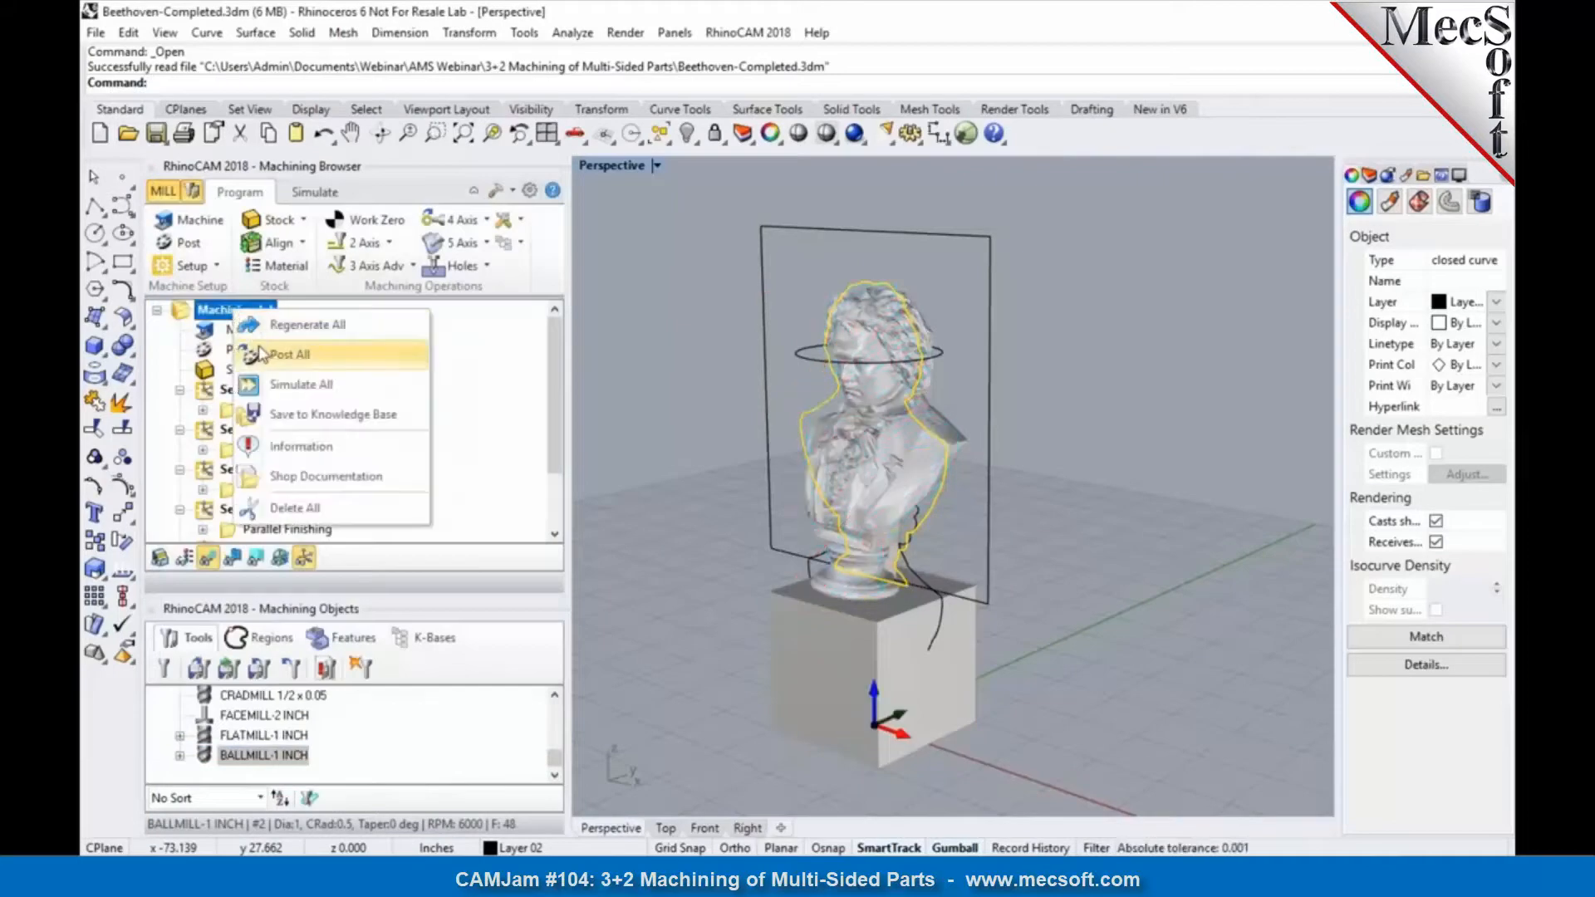
{"action": "left_click", "coordinate": [224, 392]}
{"action": "left_click", "coordinate": [180, 389]}
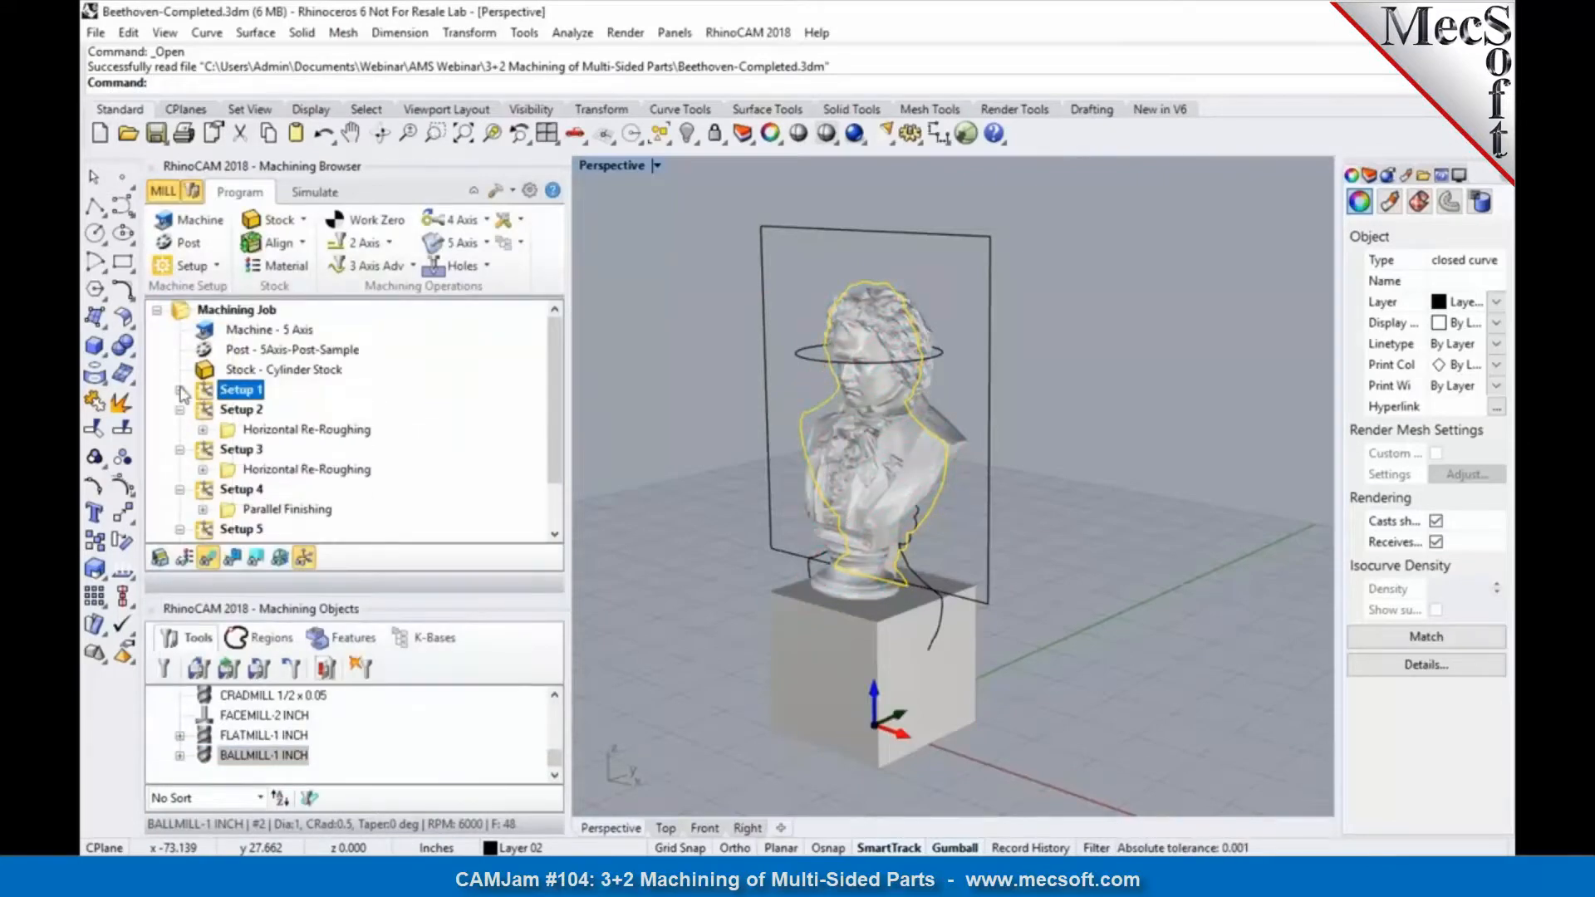
{"action": "left_click", "coordinate": [179, 409]}
{"action": "left_click", "coordinate": [179, 429]}
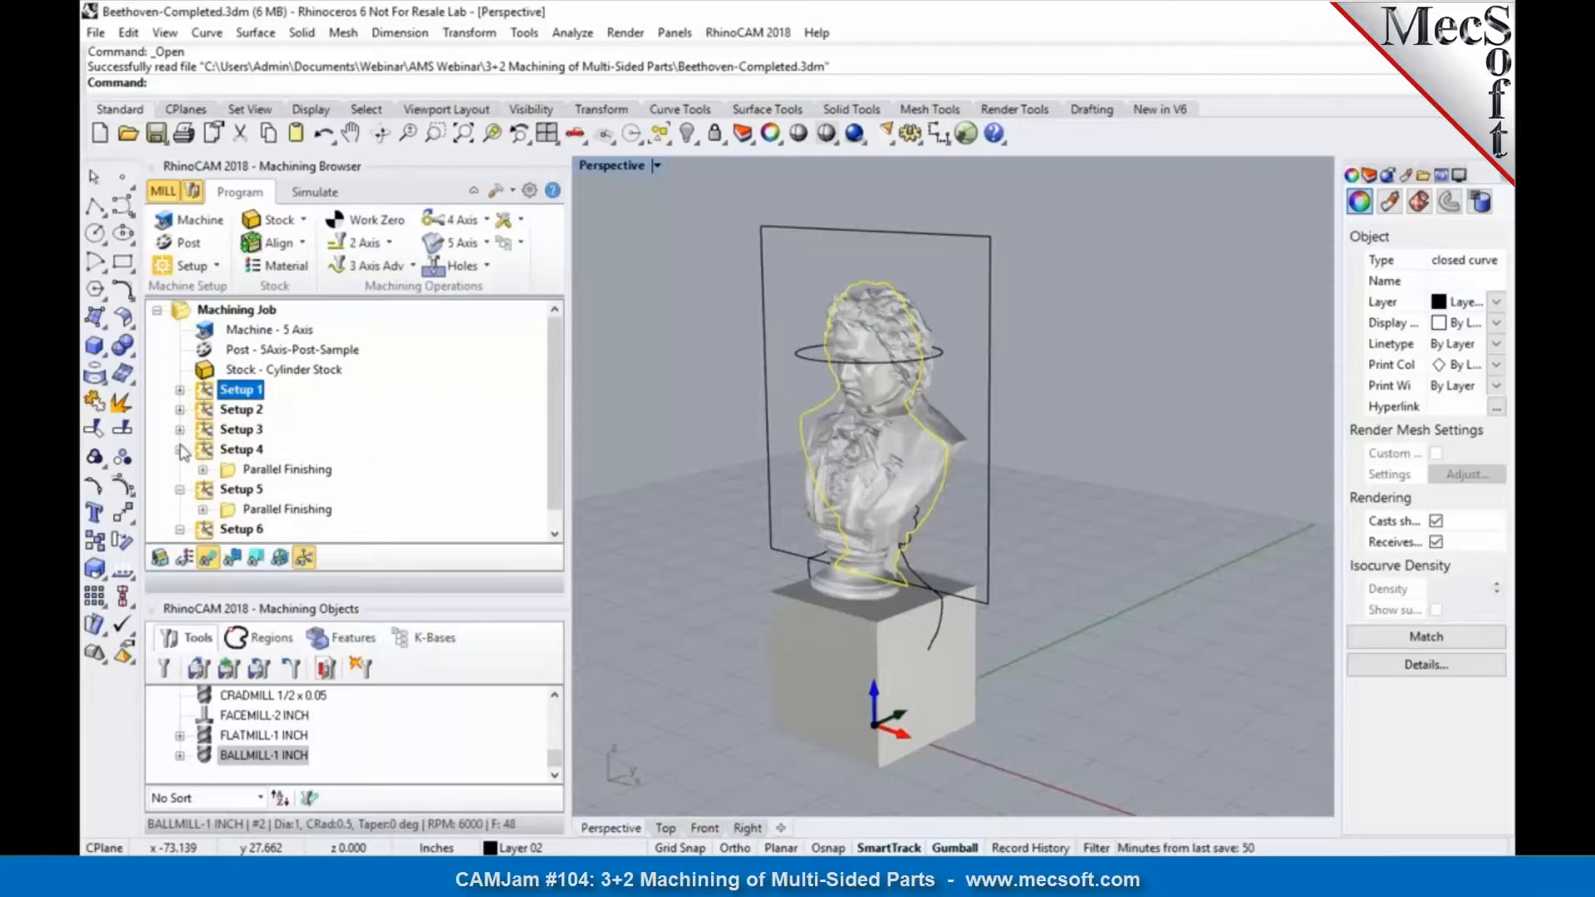
{"action": "left_click", "coordinate": [180, 449]}
{"action": "left_click", "coordinate": [179, 469]}
Step: Post Setups 1 through 5 together with 5Axis-Post-Sample to the file Part1.nc
{"action": "left_click", "coordinate": [241, 470], "text": "shift"}
{"action": "right_click", "coordinate": [241, 472]}
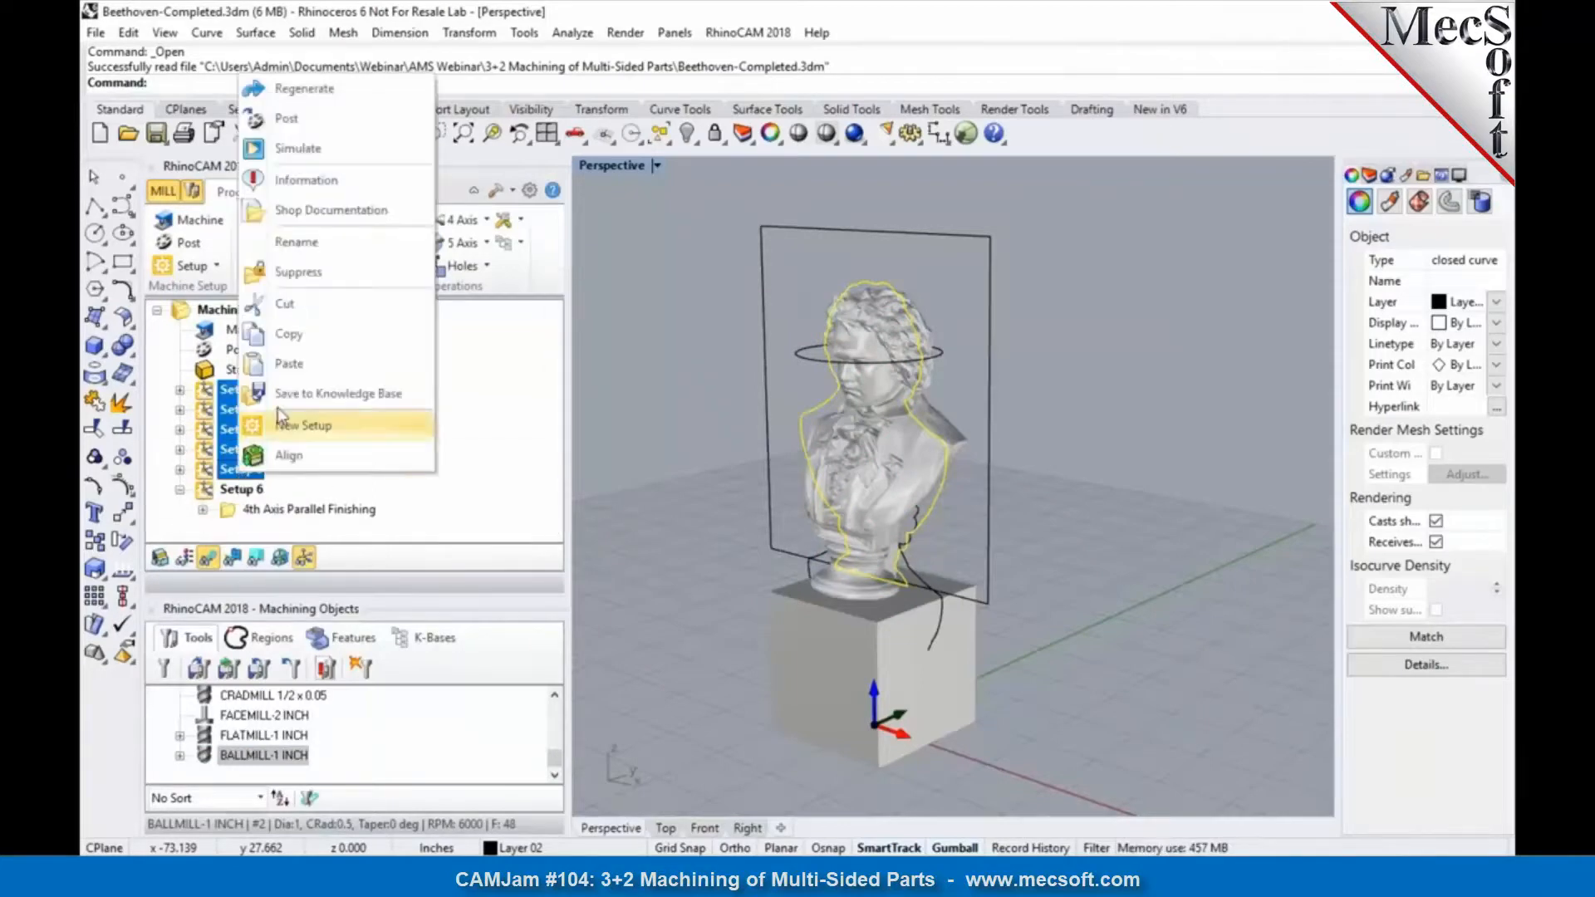
{"action": "left_click", "coordinate": [287, 118]}
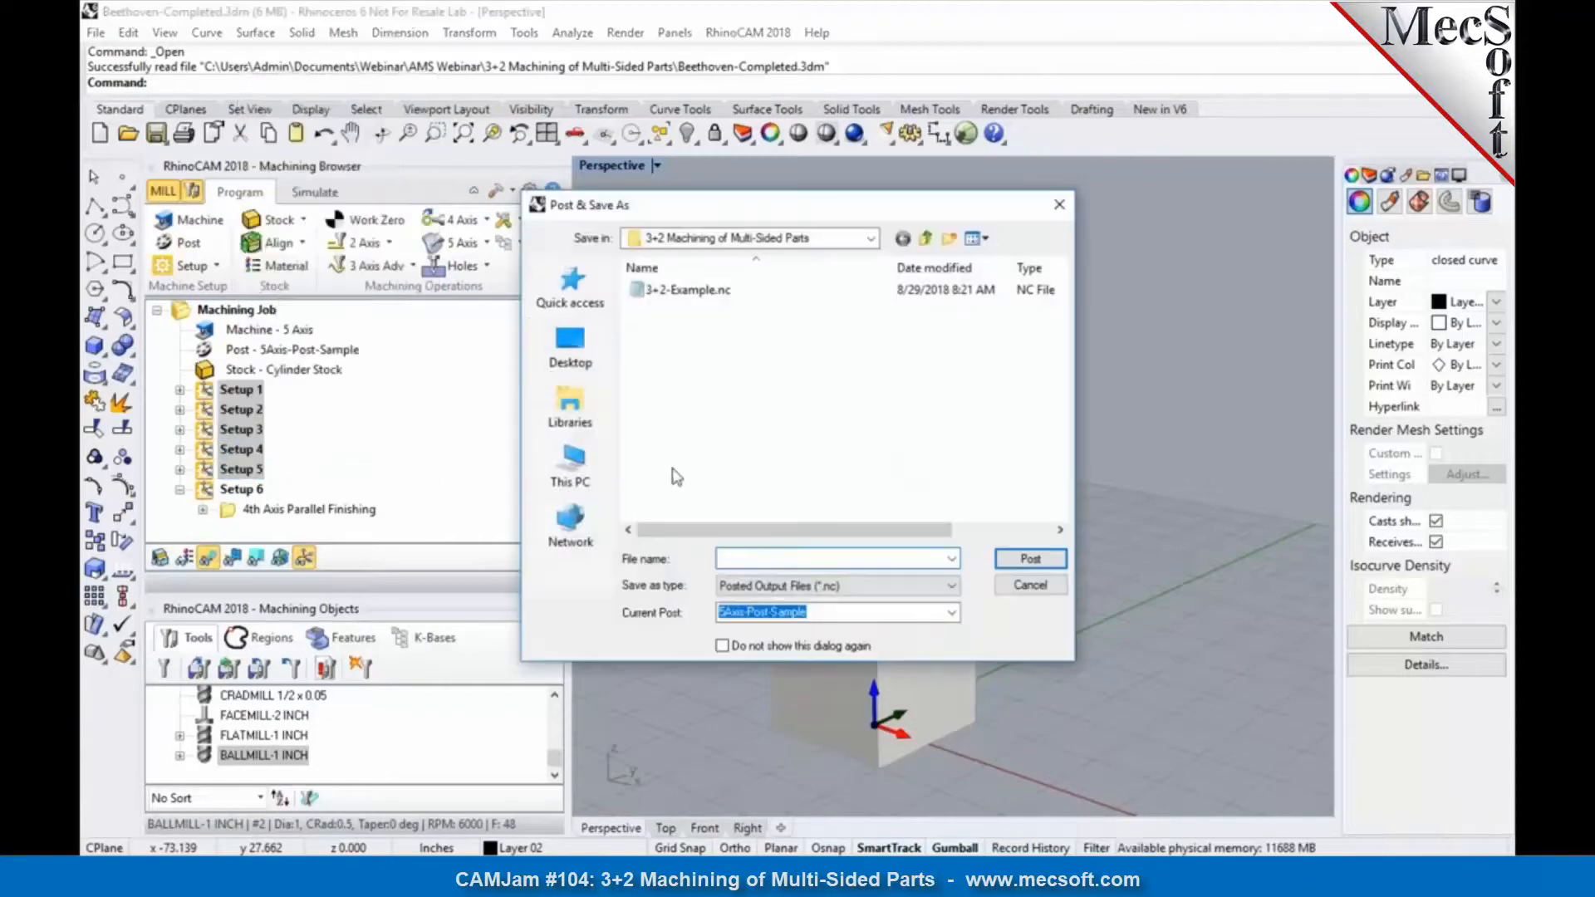
{"action": "left_click", "coordinate": [739, 557]}
{"action": "type", "text": "Part3"}
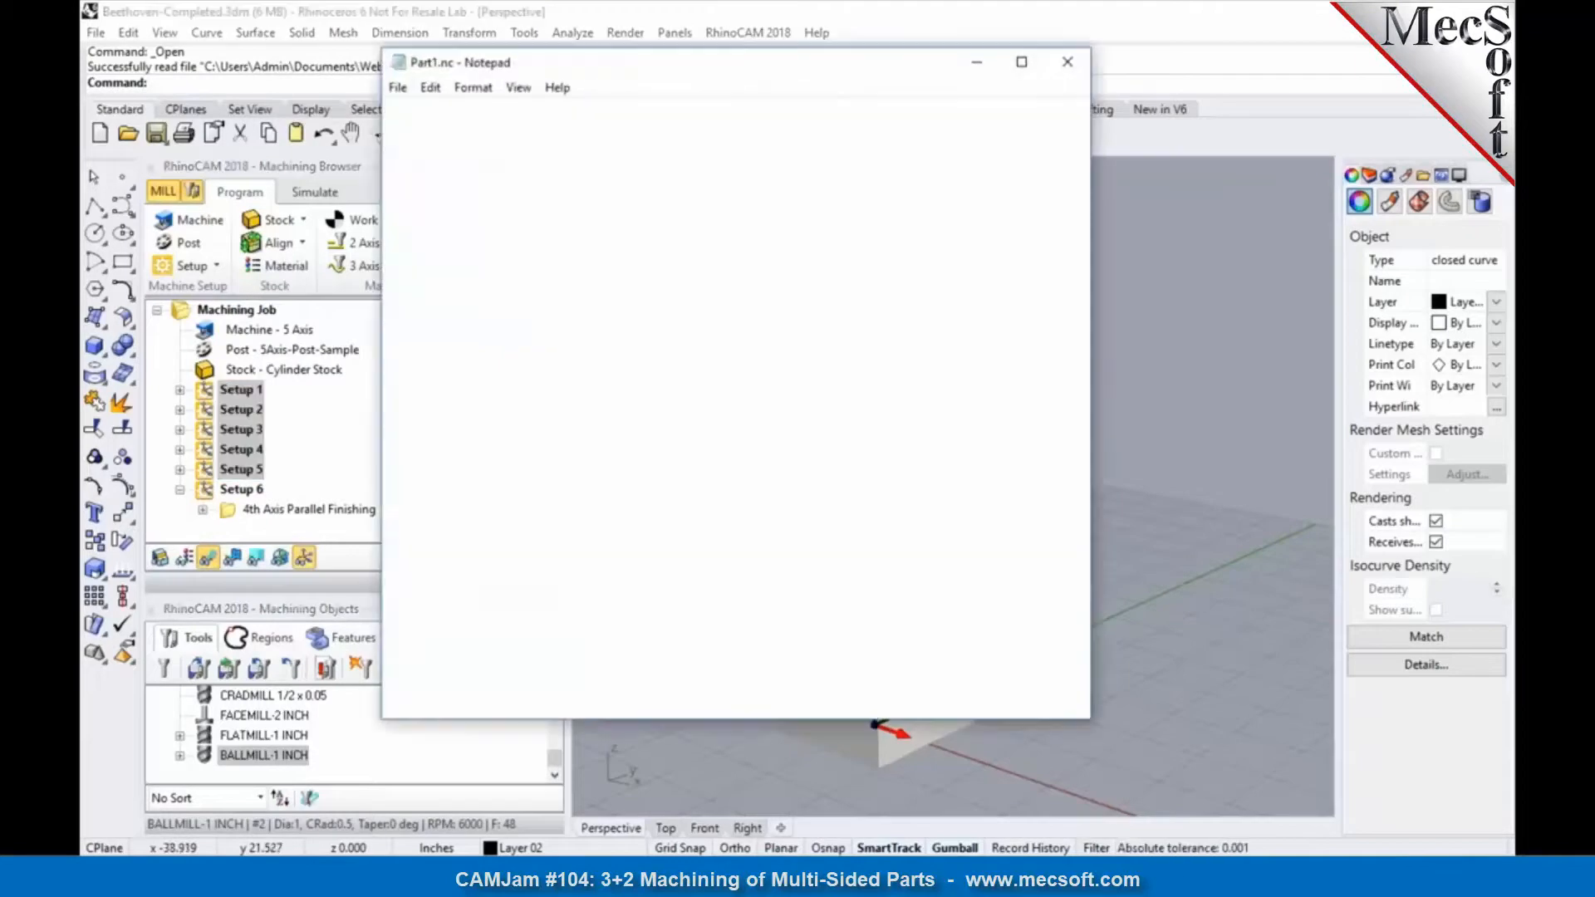
Step: Search the posted Part1.nc code for each B word to compare the rotary angles of the setups, and close the file
{"action": "left_click_drag", "start_coordinate": [467, 322], "coordinate": [384, 318]}
{"action": "left_click", "coordinate": [516, 344]}
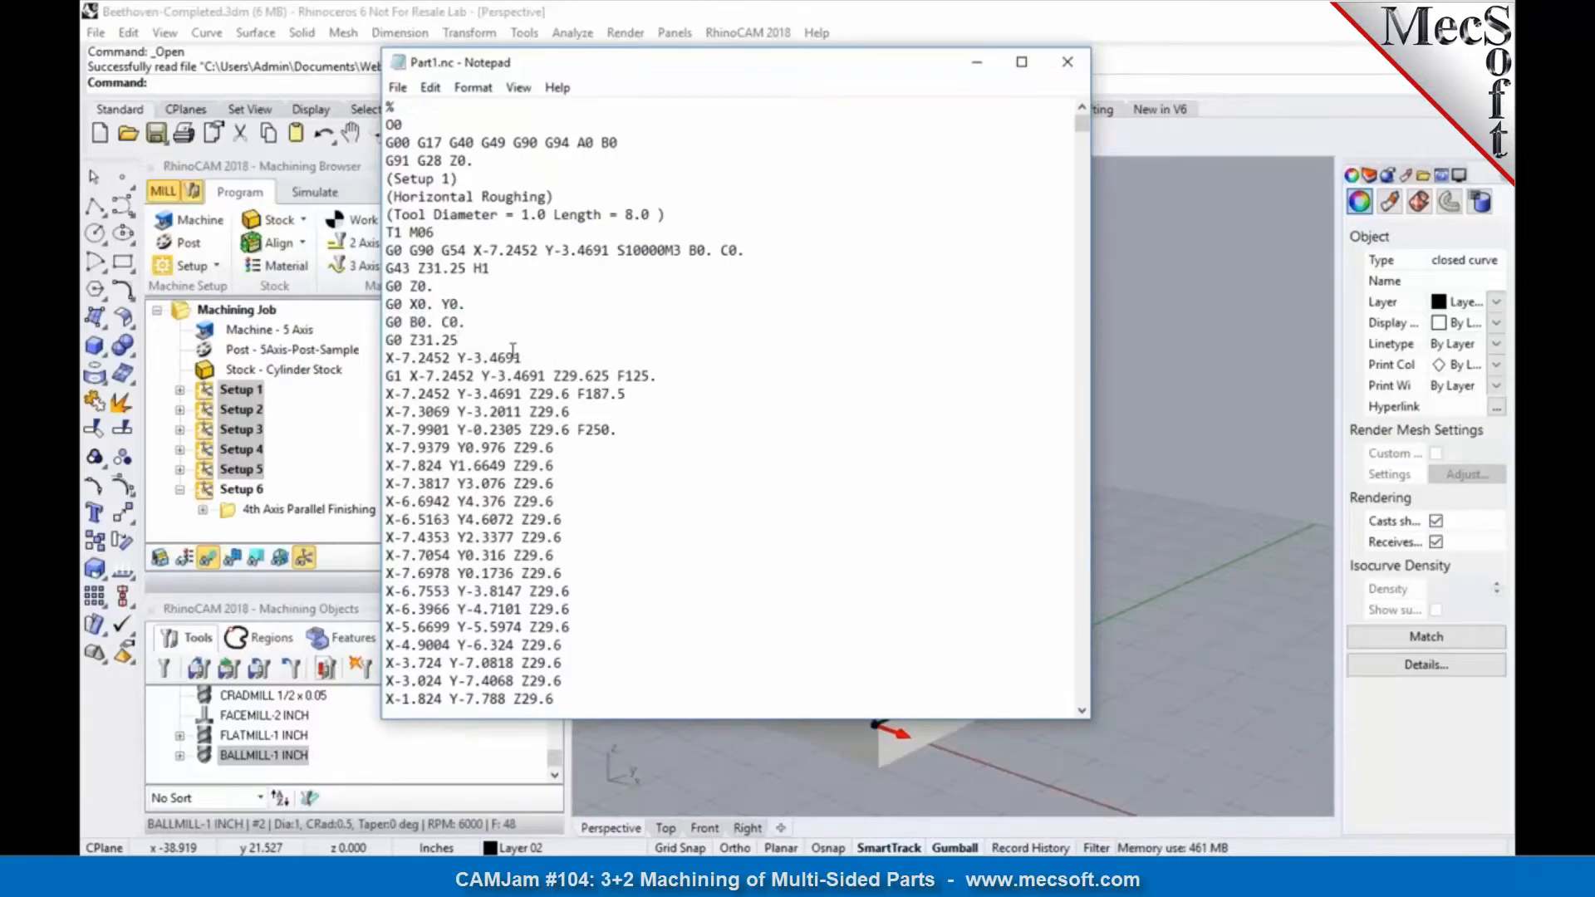
{"action": "left_click_drag", "start_coordinate": [411, 322], "coordinate": [419, 323]}
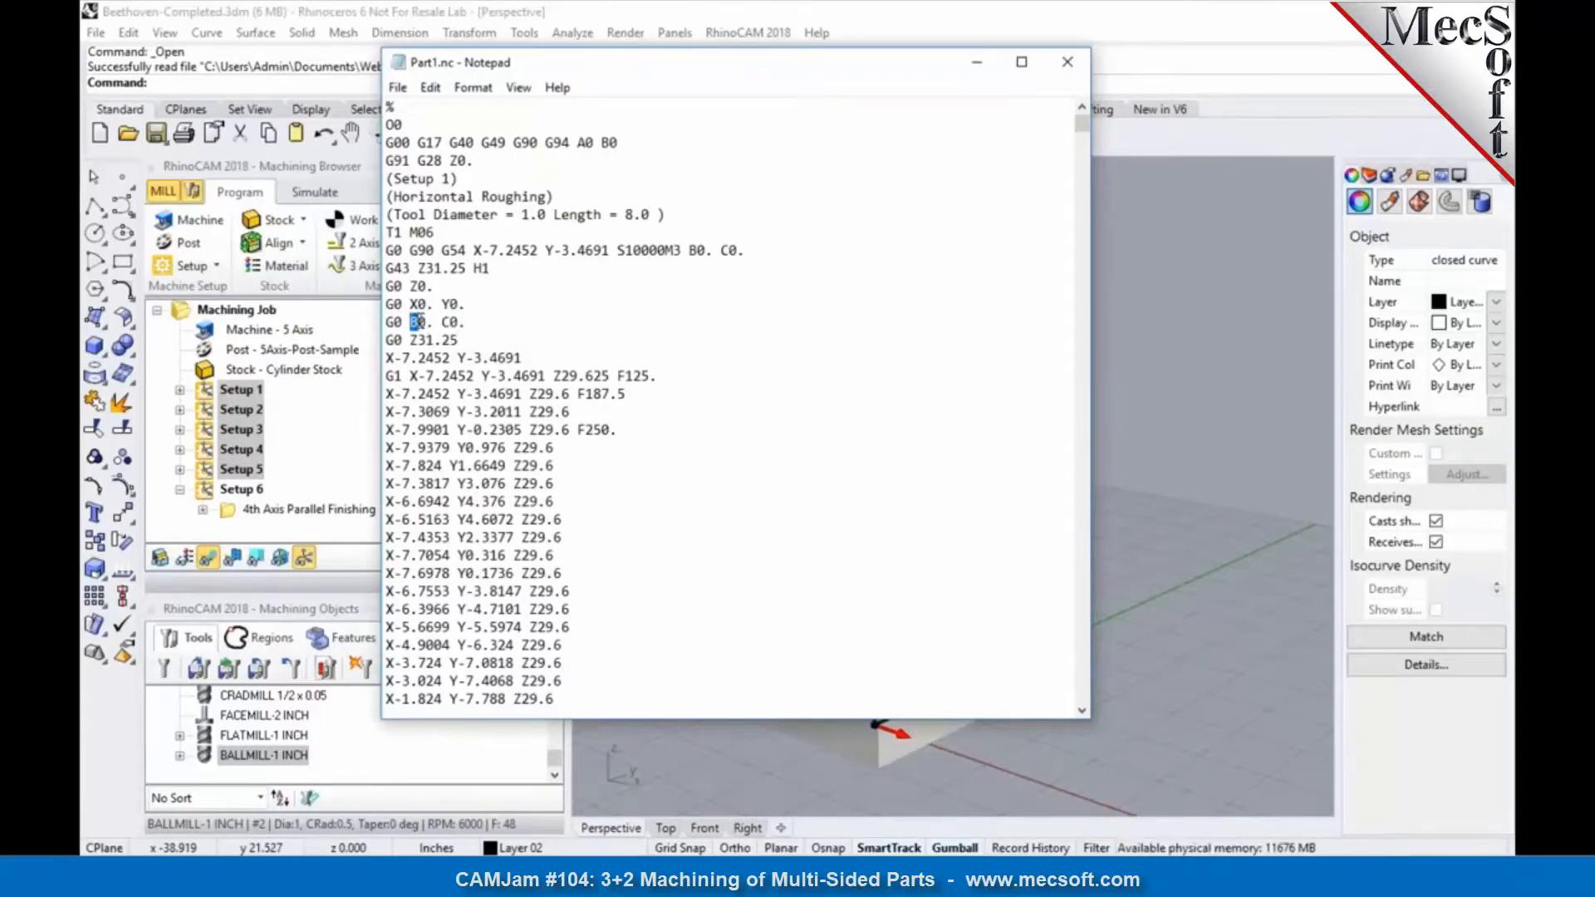
{"action": "key", "text": "ctrl+f"}
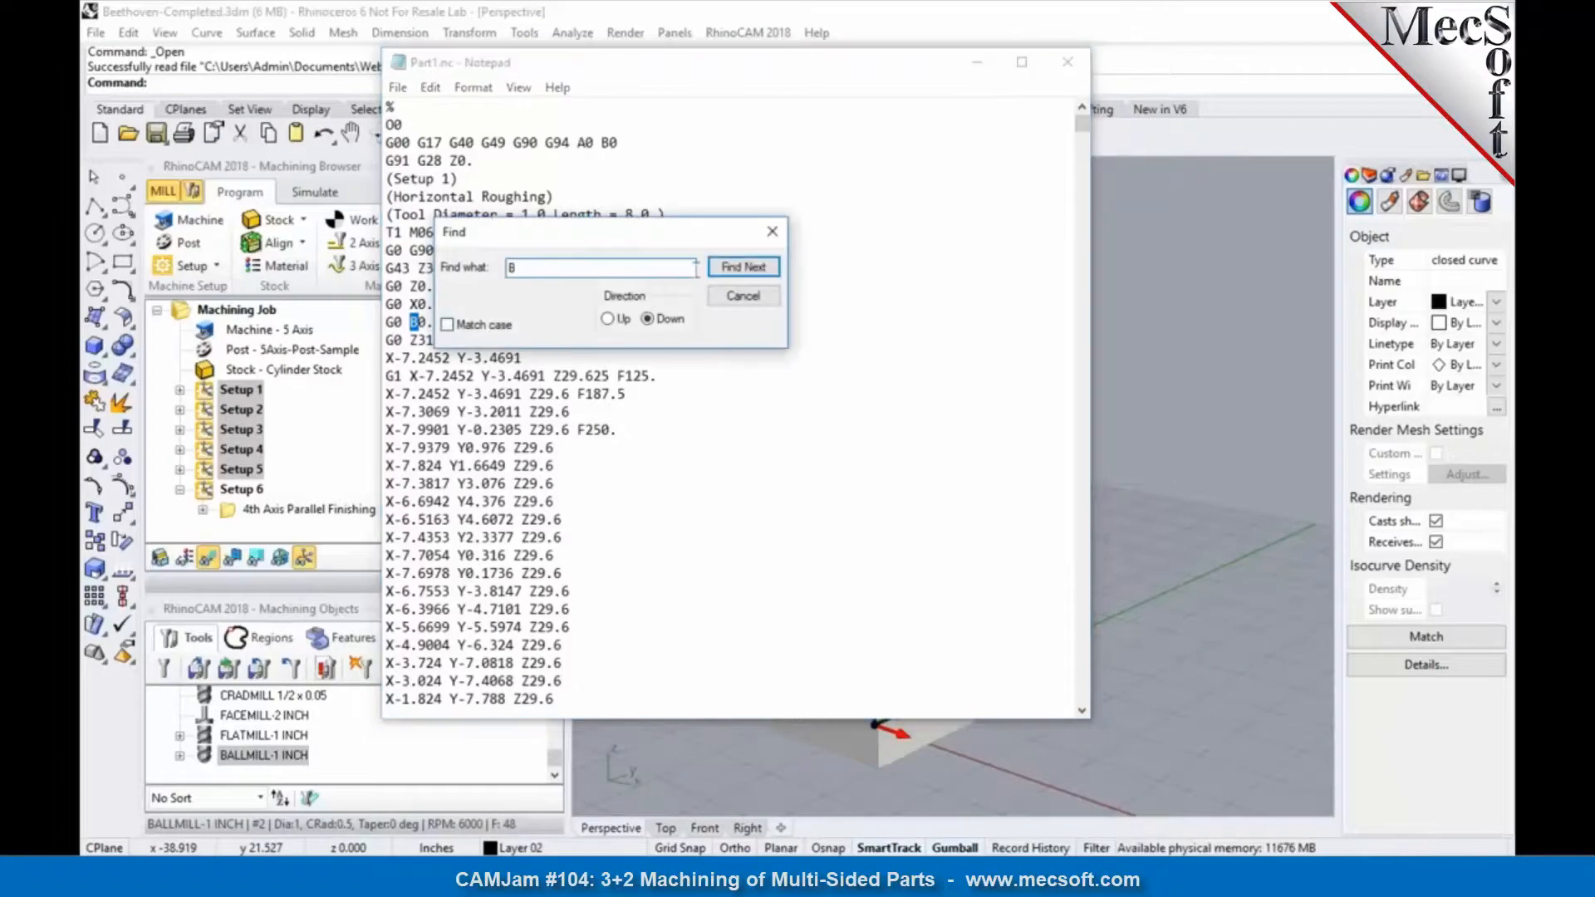
{"action": "left_click", "coordinate": [723, 270]}
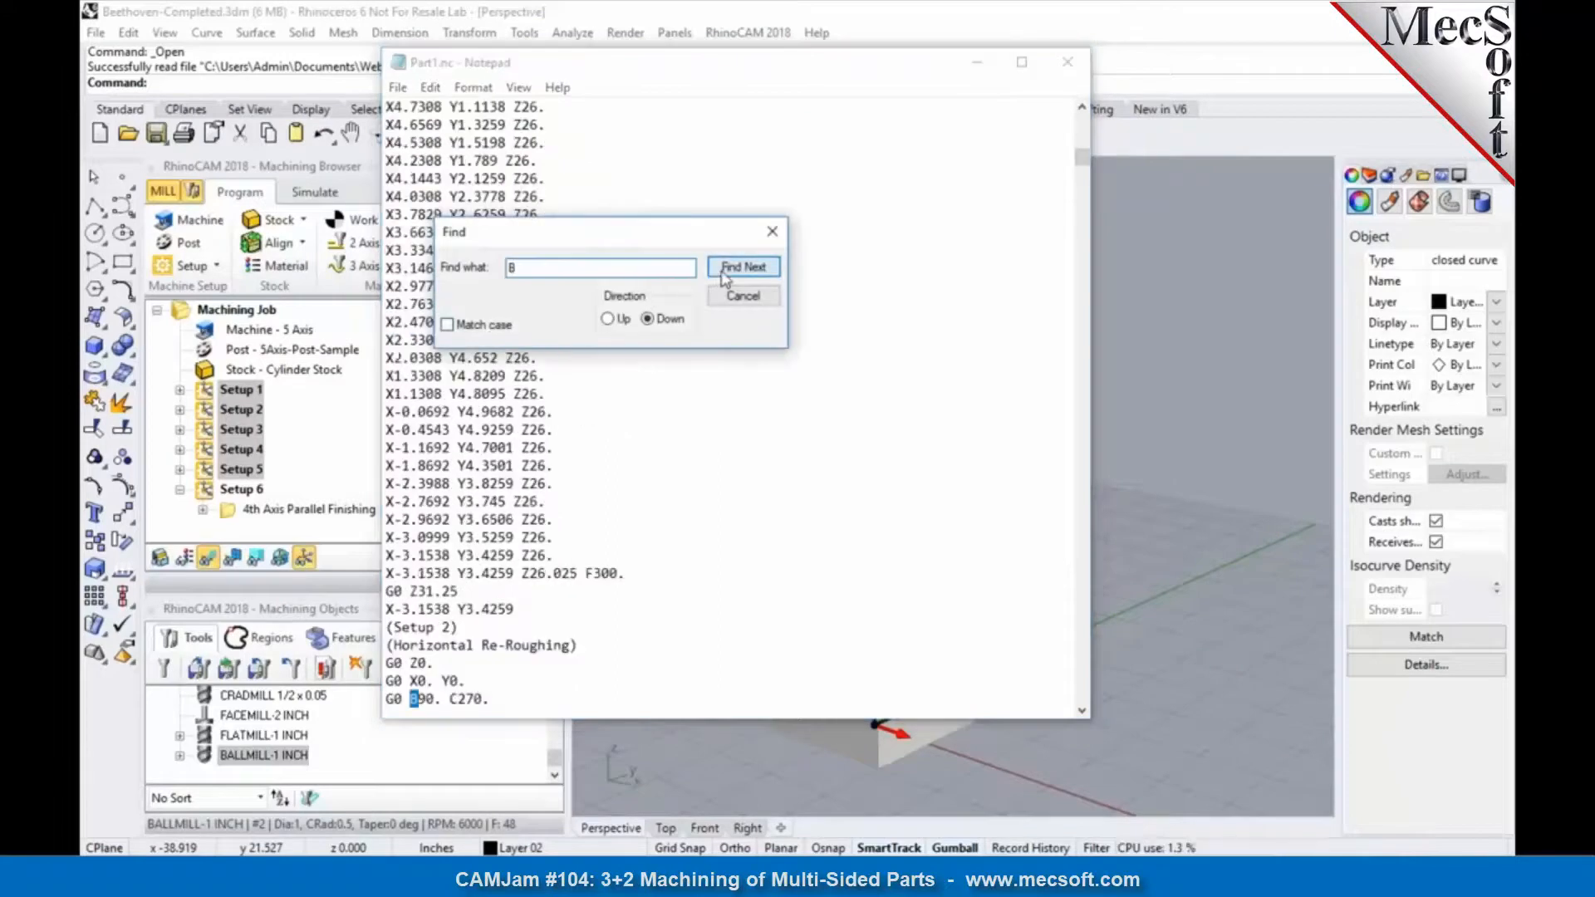
{"action": "left_click", "coordinate": [490, 700]}
{"action": "scroll", "coordinate": [490, 700], "scroll_direction": "down", "scroll_amount": 1}
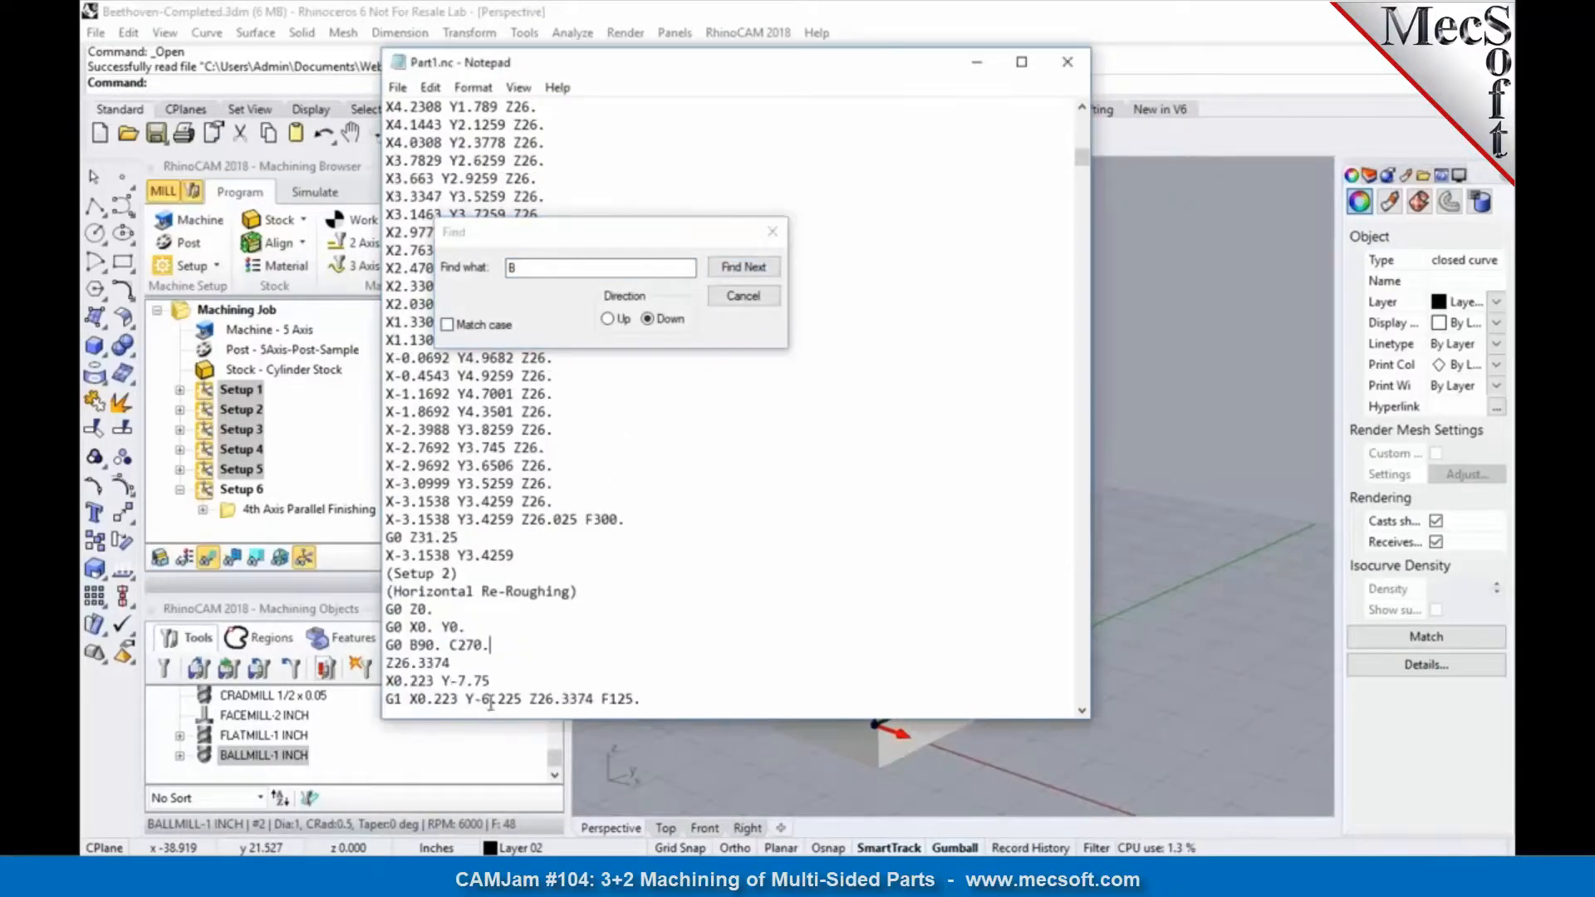
{"action": "left_click", "coordinate": [731, 268]}
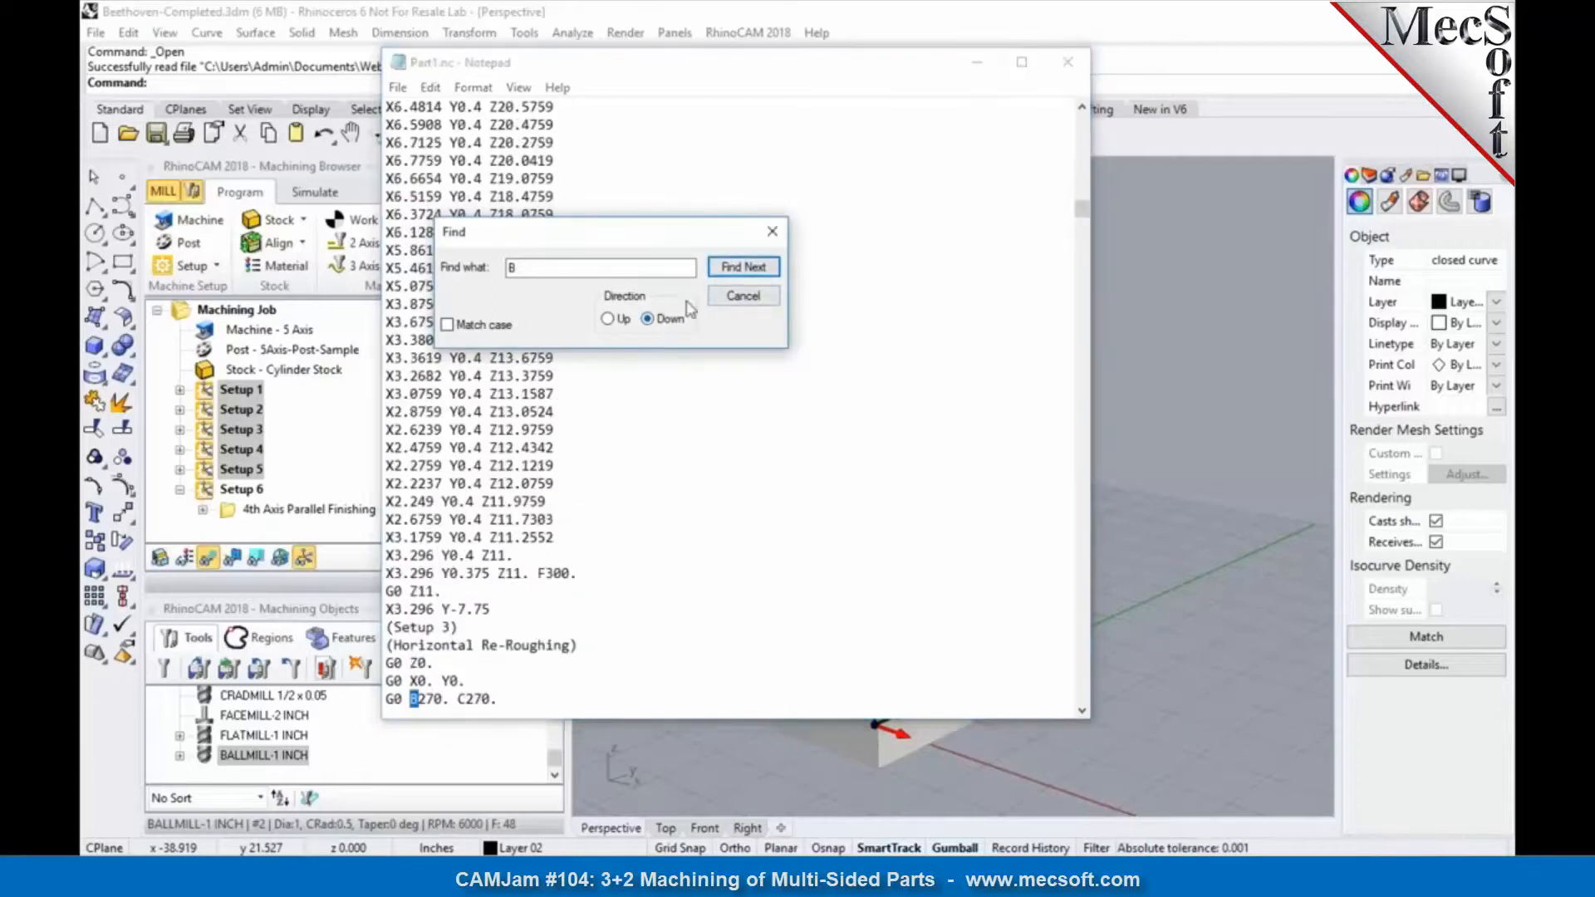
{"action": "left_click", "coordinate": [728, 267]}
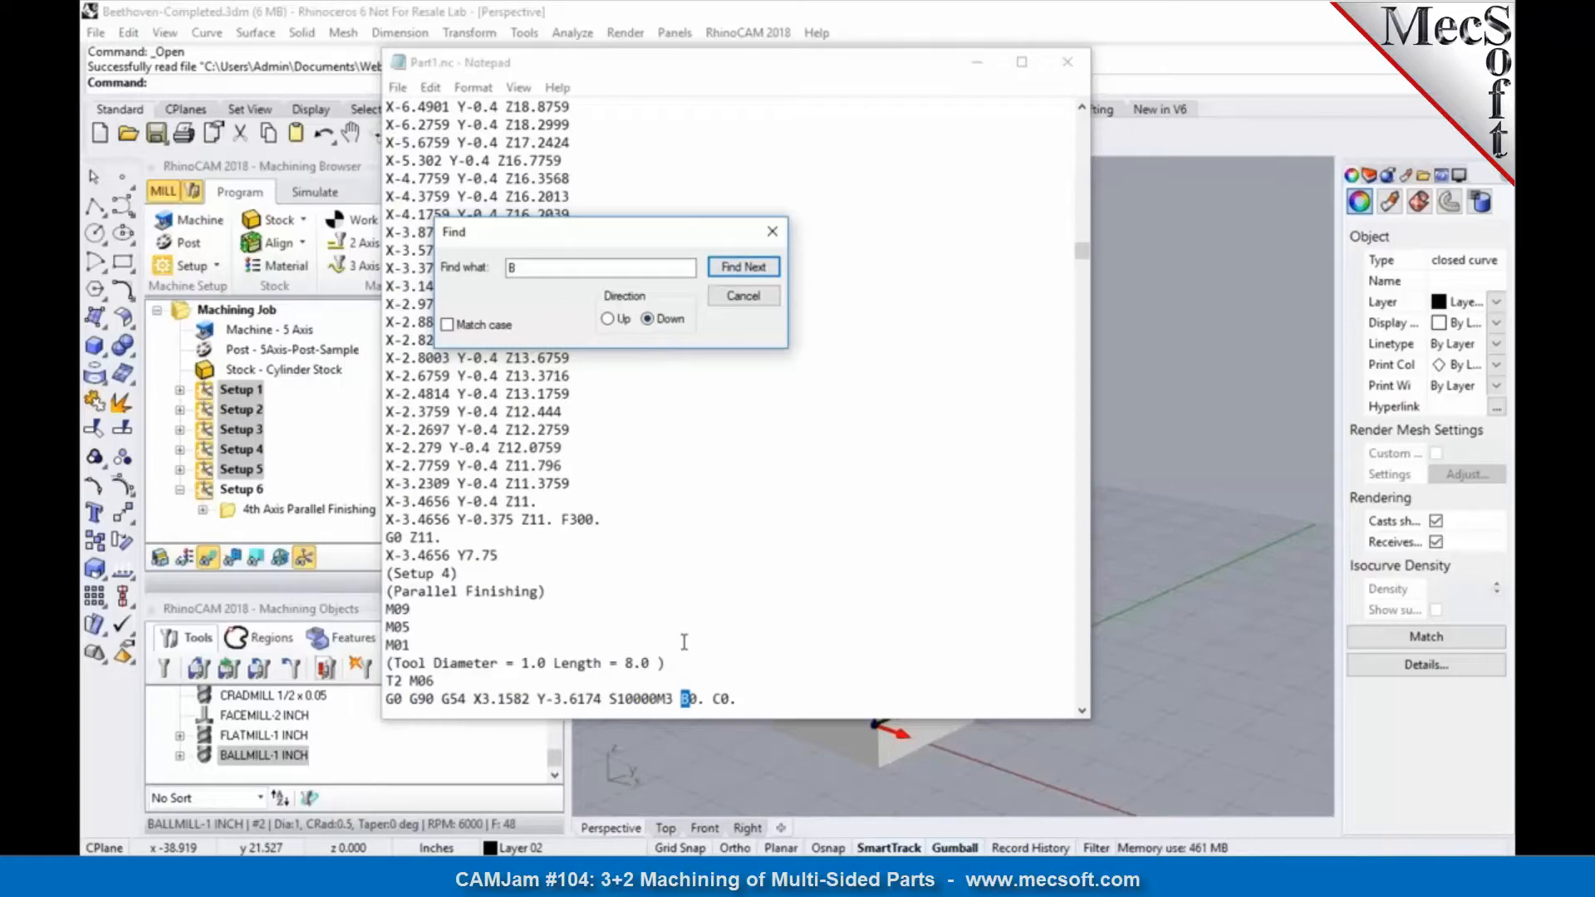
{"action": "left_click", "coordinate": [774, 235]}
{"action": "left_click", "coordinate": [1055, 70]}
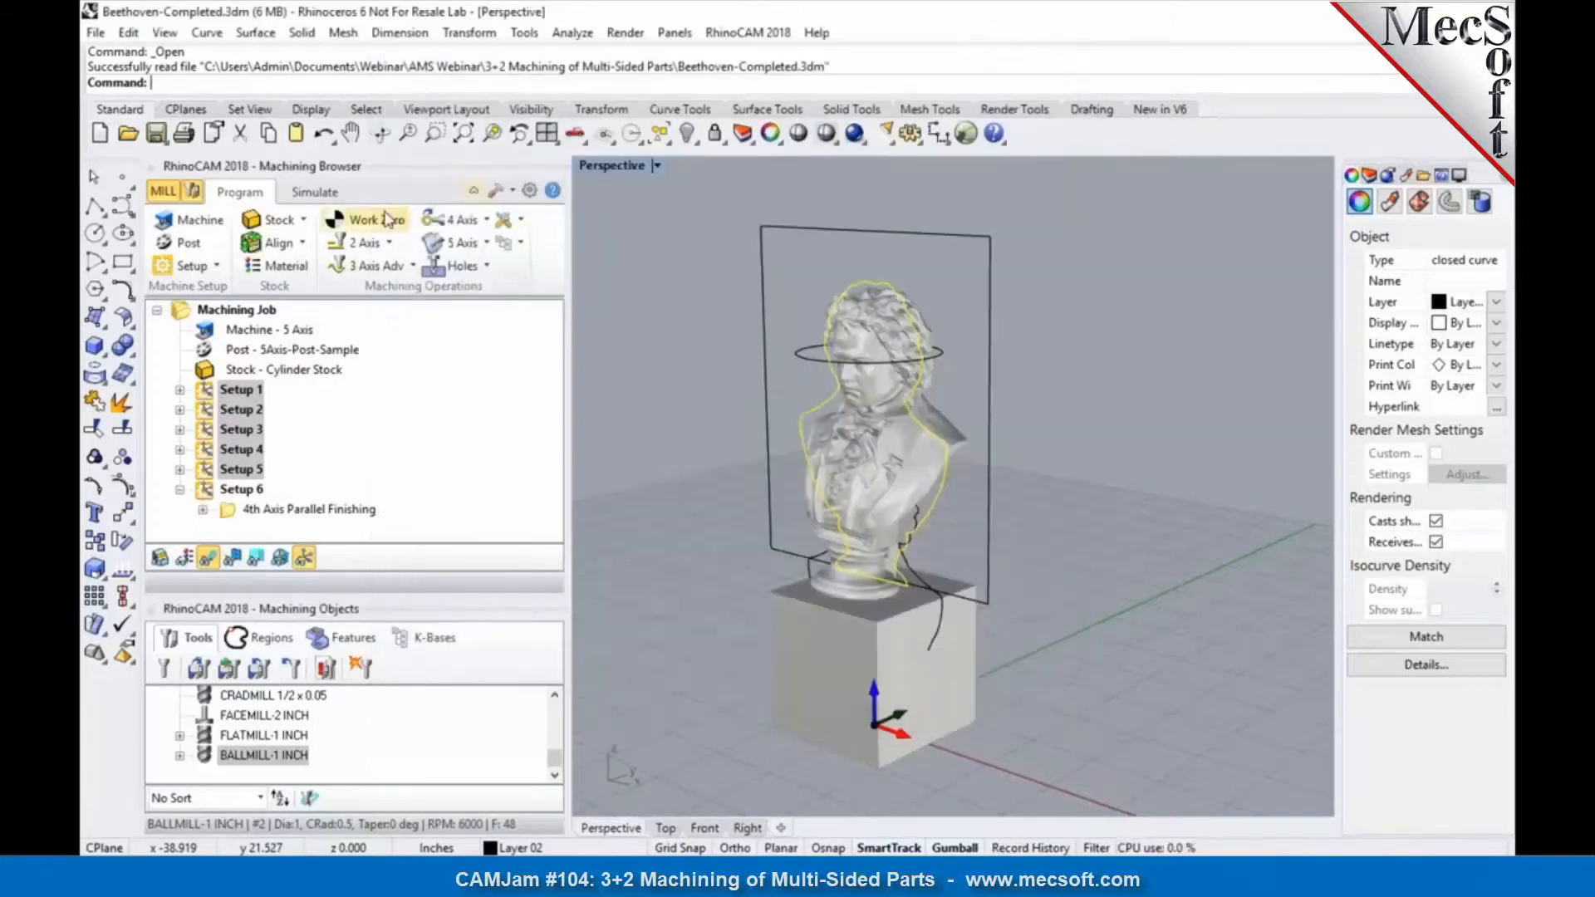
Step: Give the machine's 5th axis user defined rotary limits with a minimum of -90 and a maximum of 90 degrees
{"action": "left_click", "coordinate": [200, 220]}
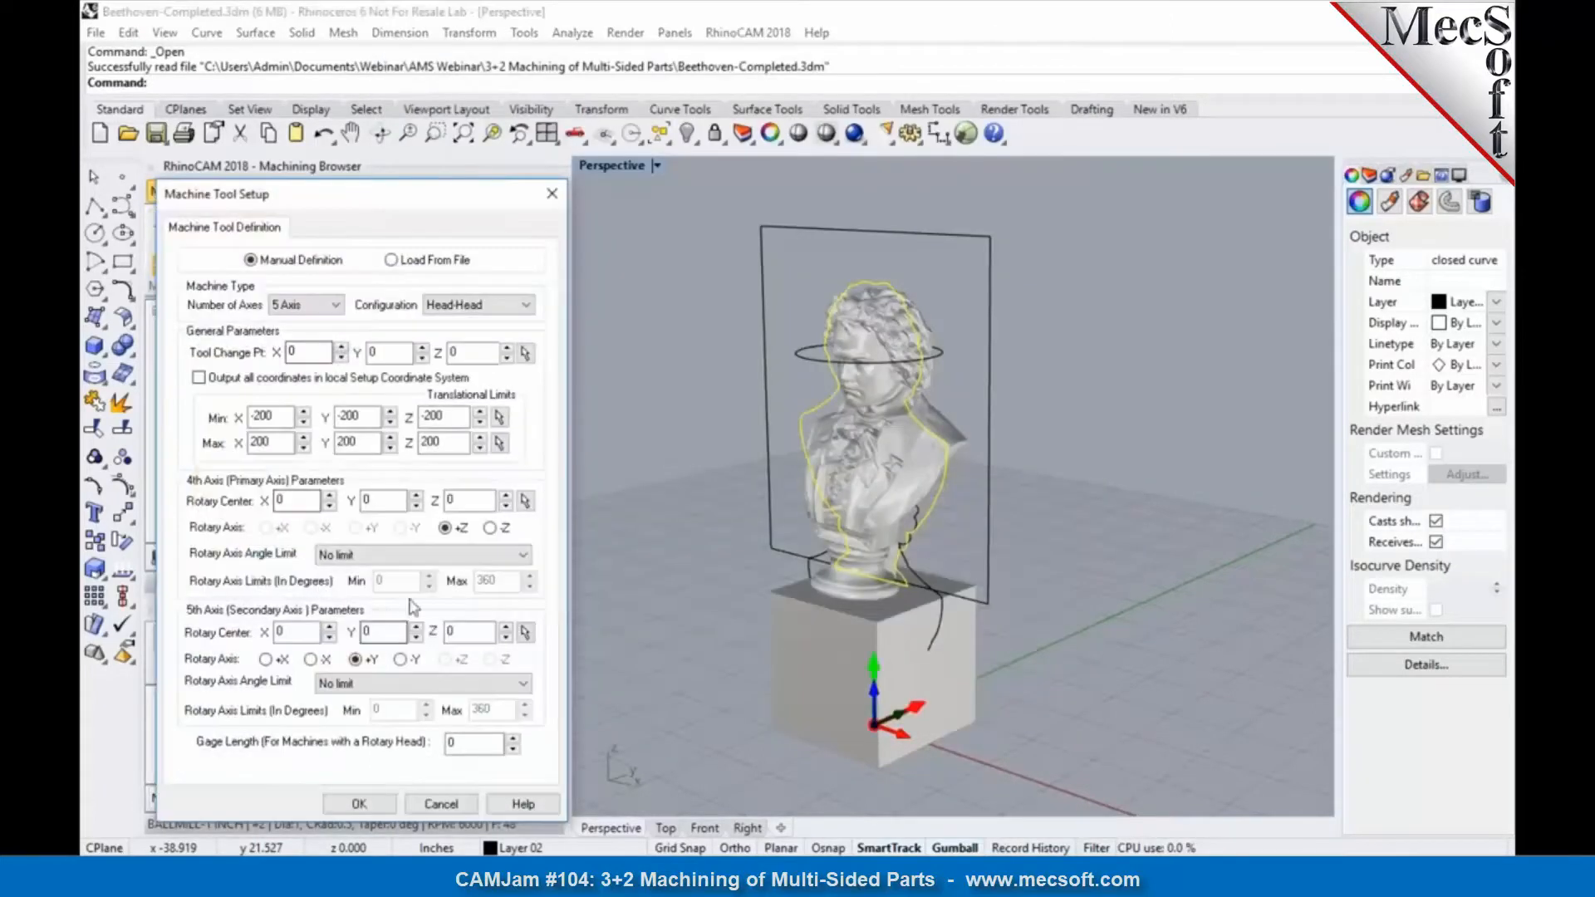
{"action": "left_click", "coordinate": [402, 556]}
{"action": "left_click", "coordinate": [402, 556]}
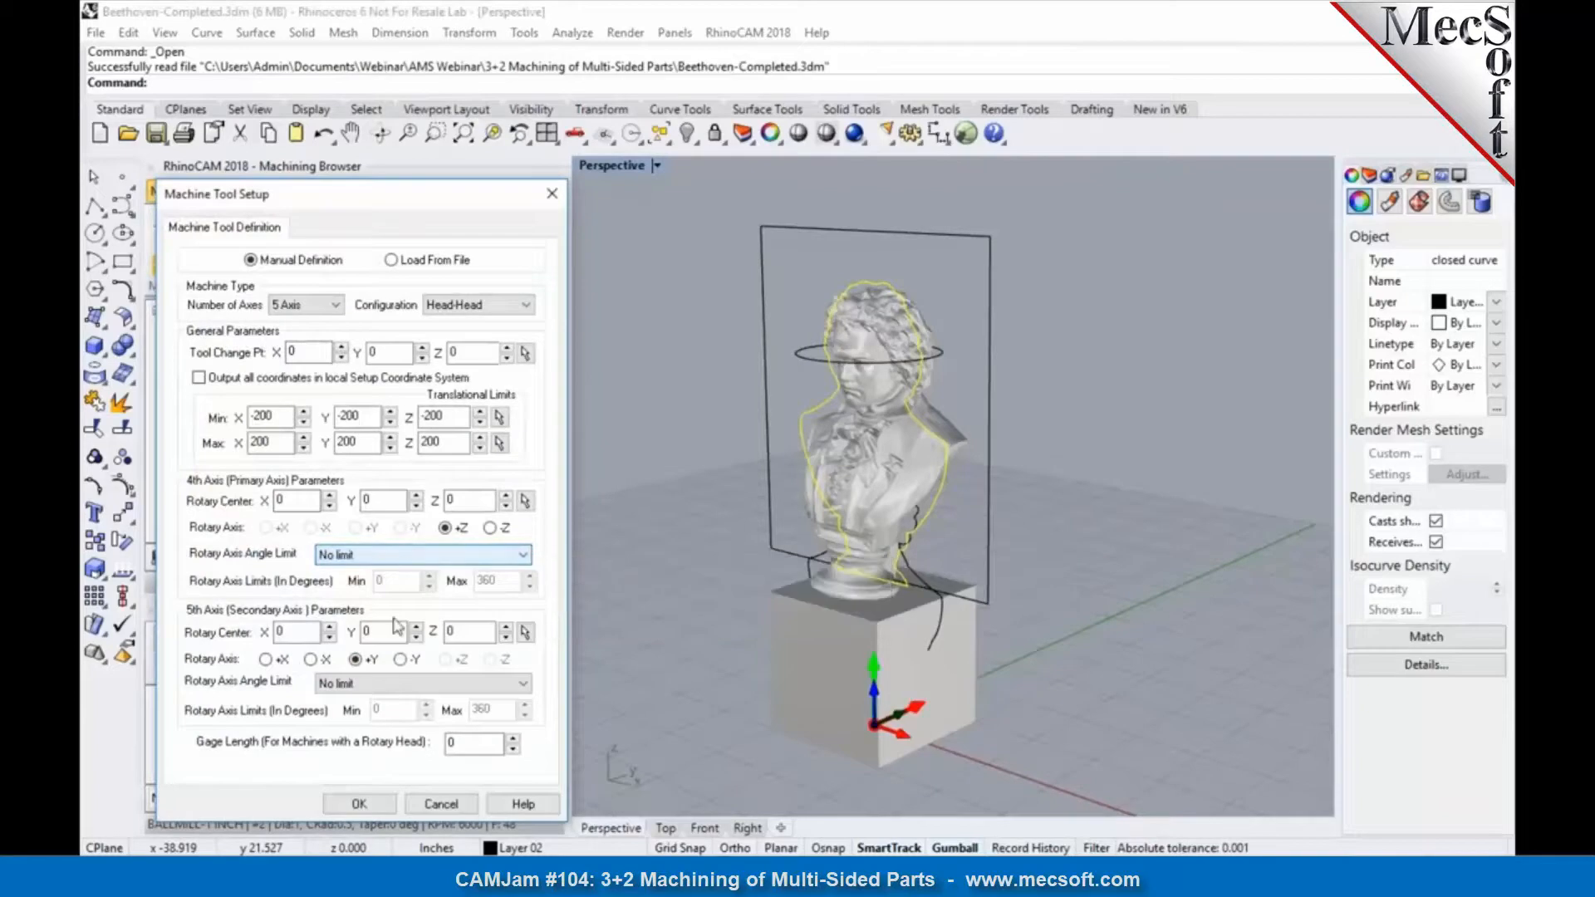
{"action": "left_click", "coordinate": [402, 684]}
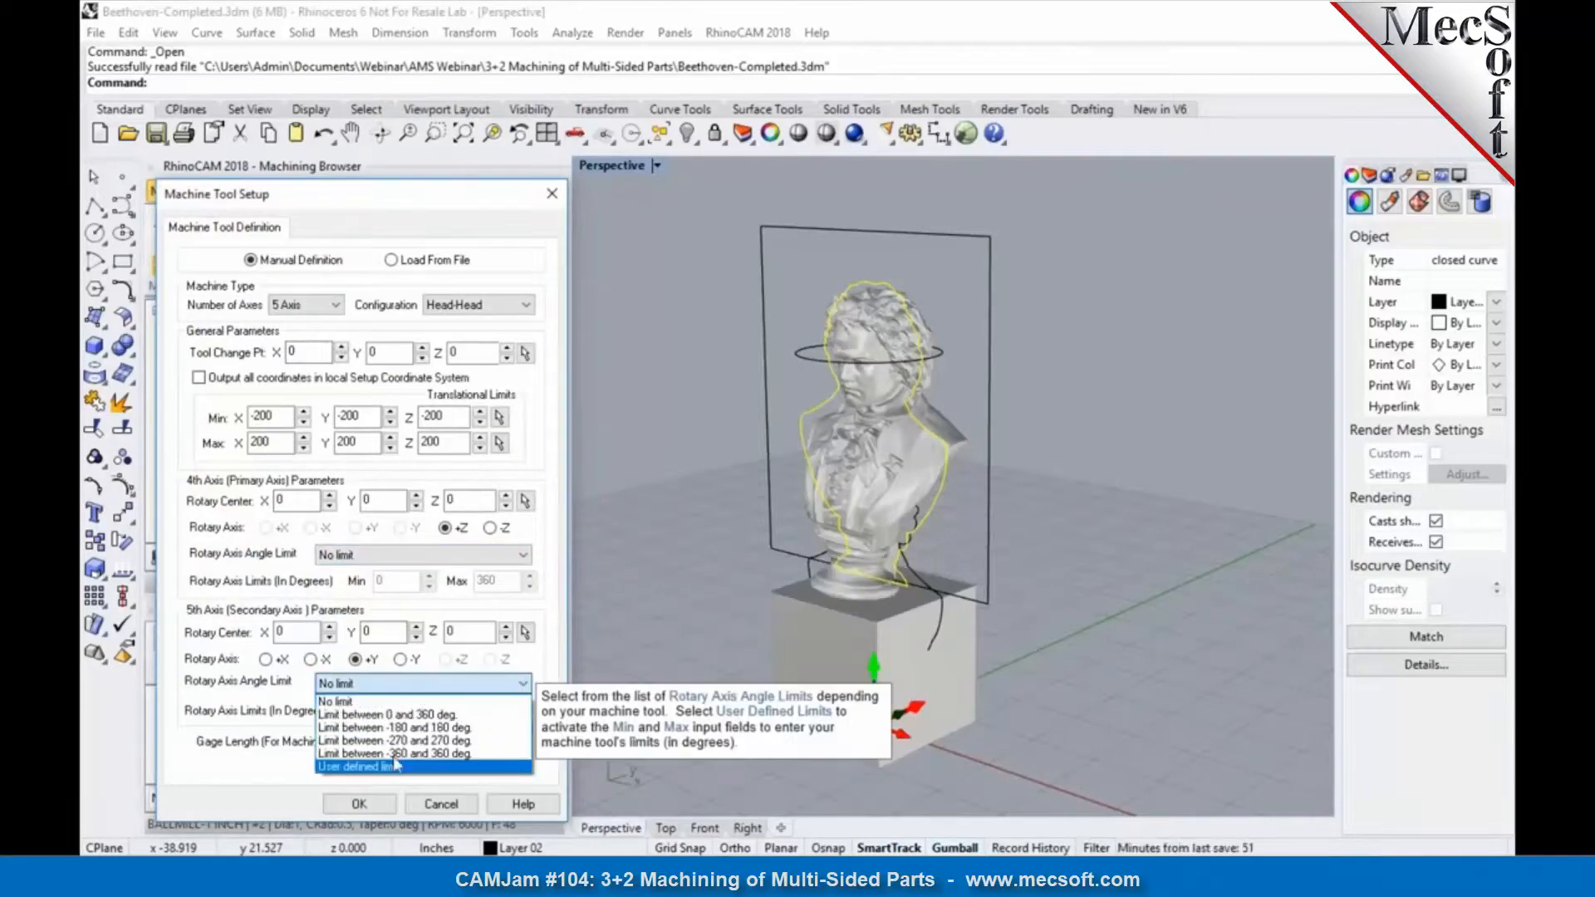
{"action": "left_click", "coordinate": [399, 765]}
{"action": "double_click", "coordinate": [379, 713]}
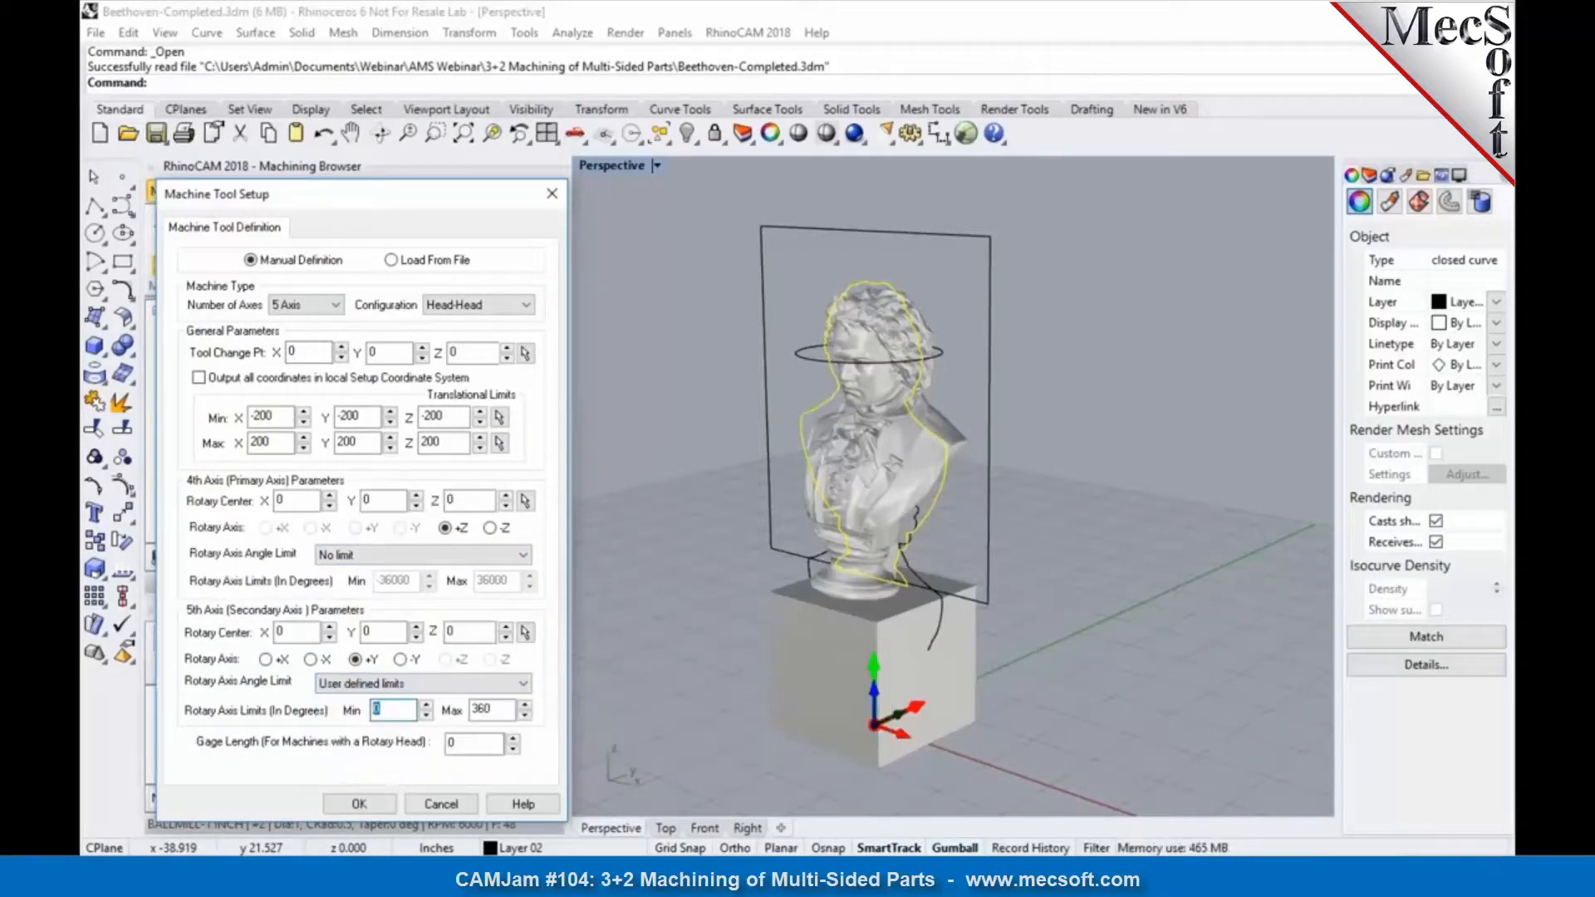
{"action": "key", "text": "Tab"}
{"action": "type", "text": "90"}
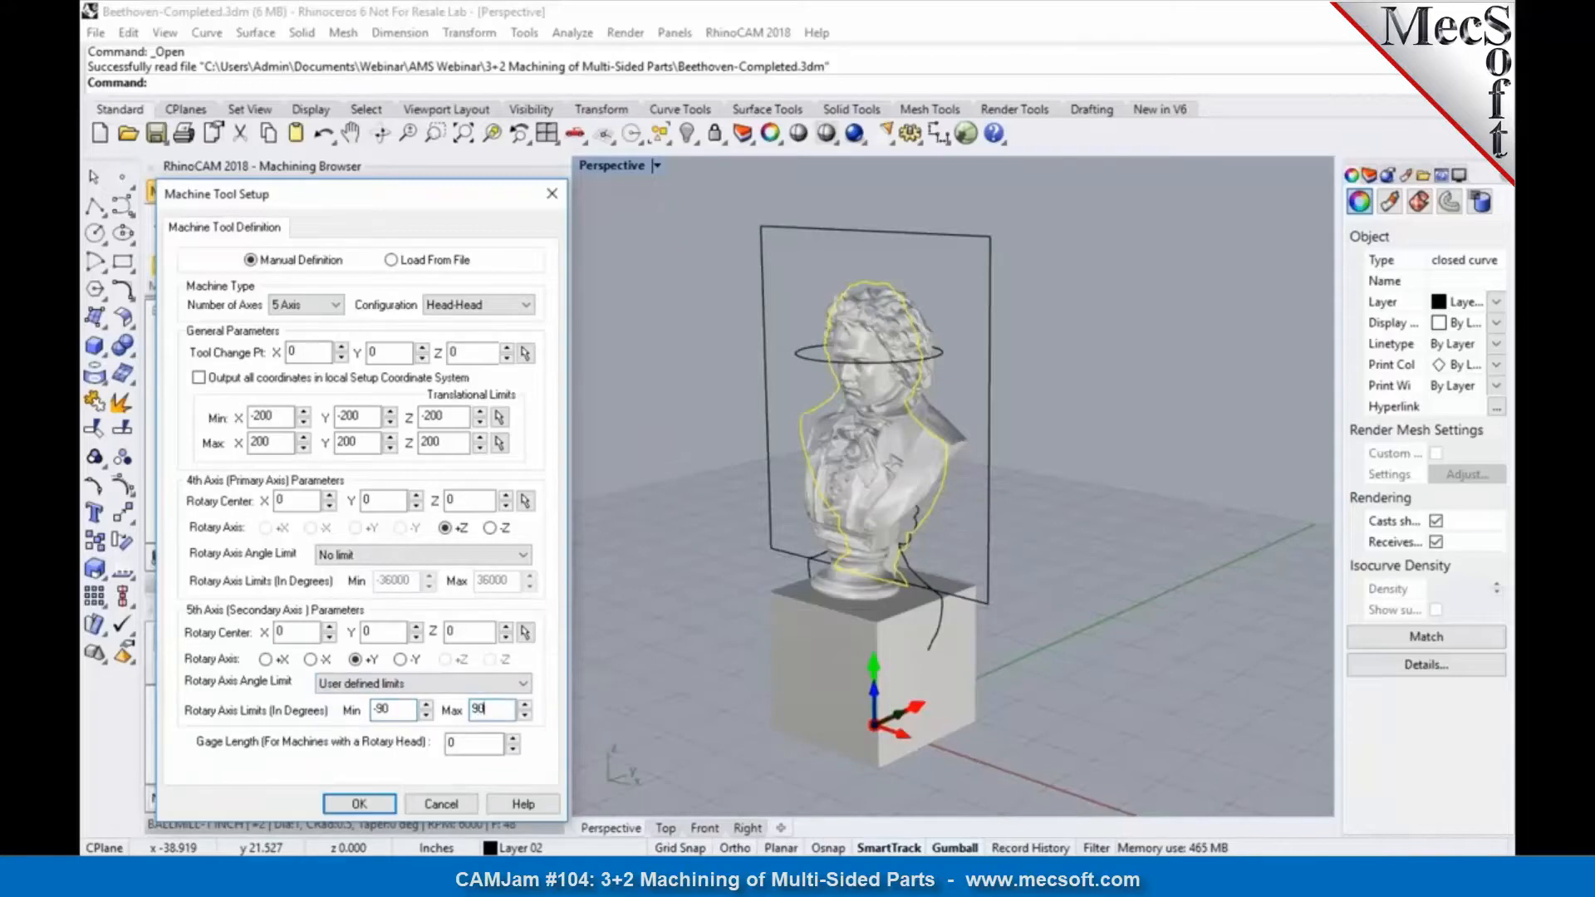
{"action": "left_click", "coordinate": [358, 804]}
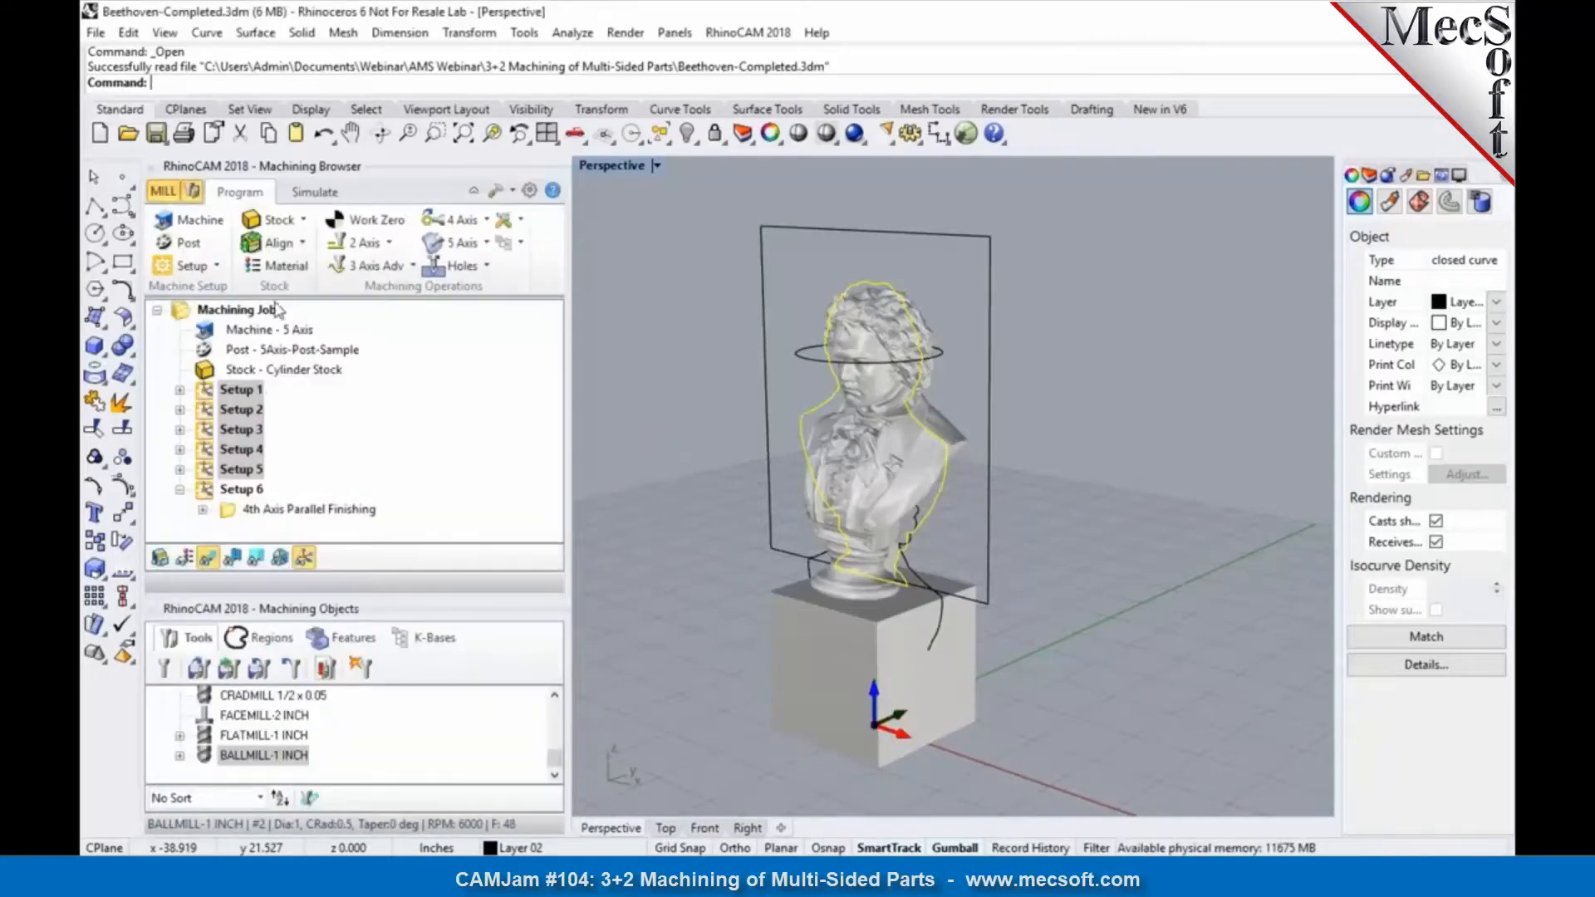
Step: Post the selected Setups 1 through 5 again, overwriting the existing Part1.nc
{"action": "right_click", "coordinate": [257, 392]}
{"action": "left_click", "coordinate": [417, 429]}
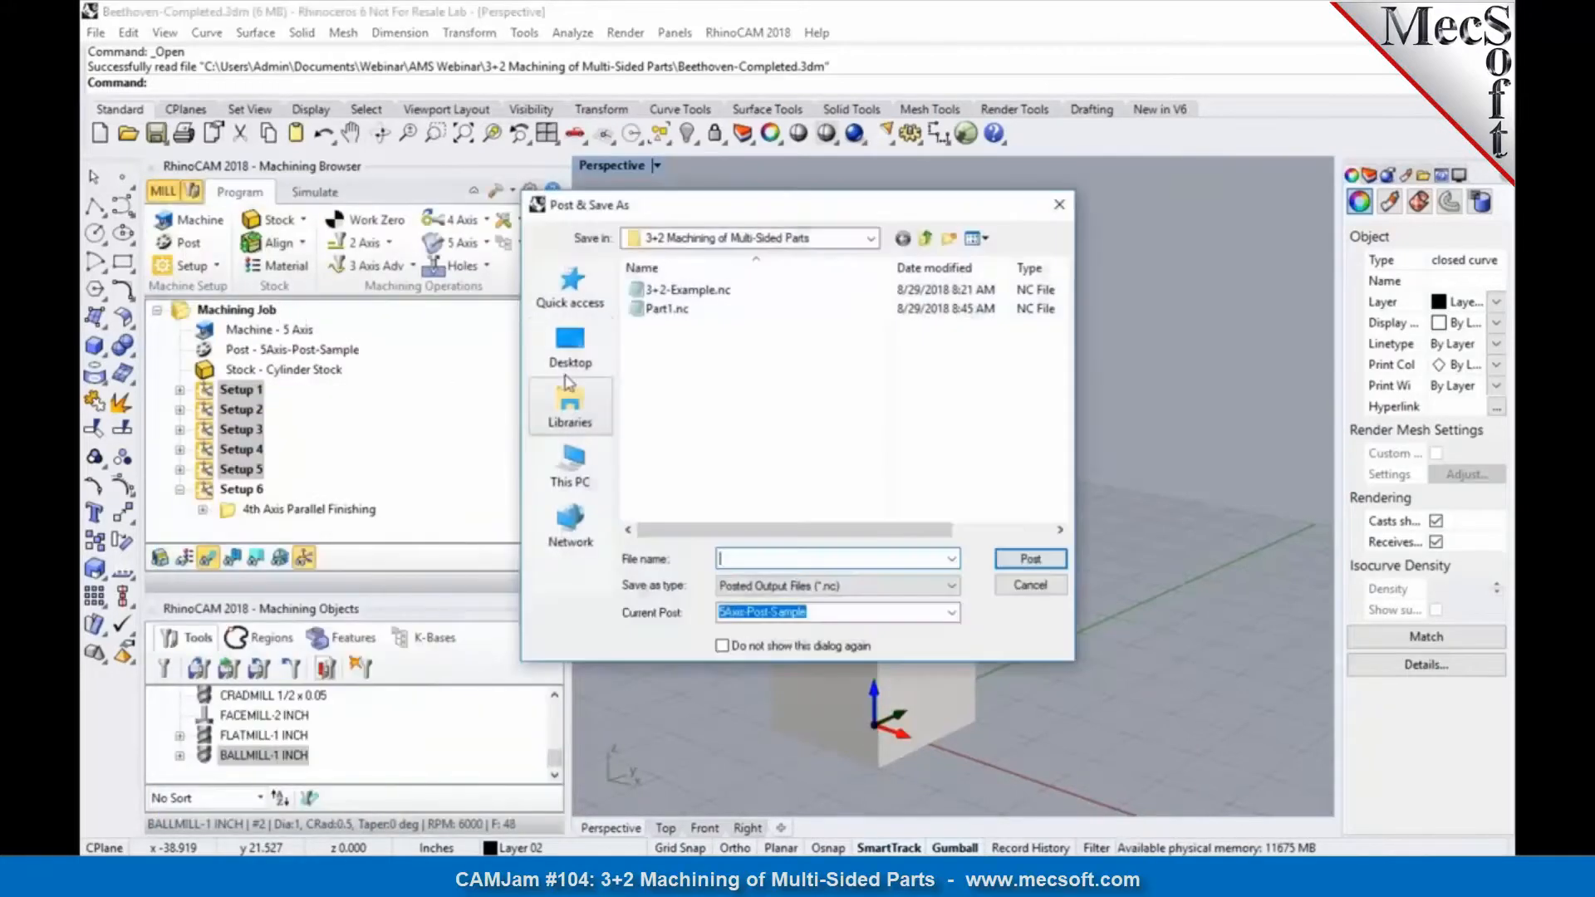
{"action": "left_click", "coordinate": [657, 310]}
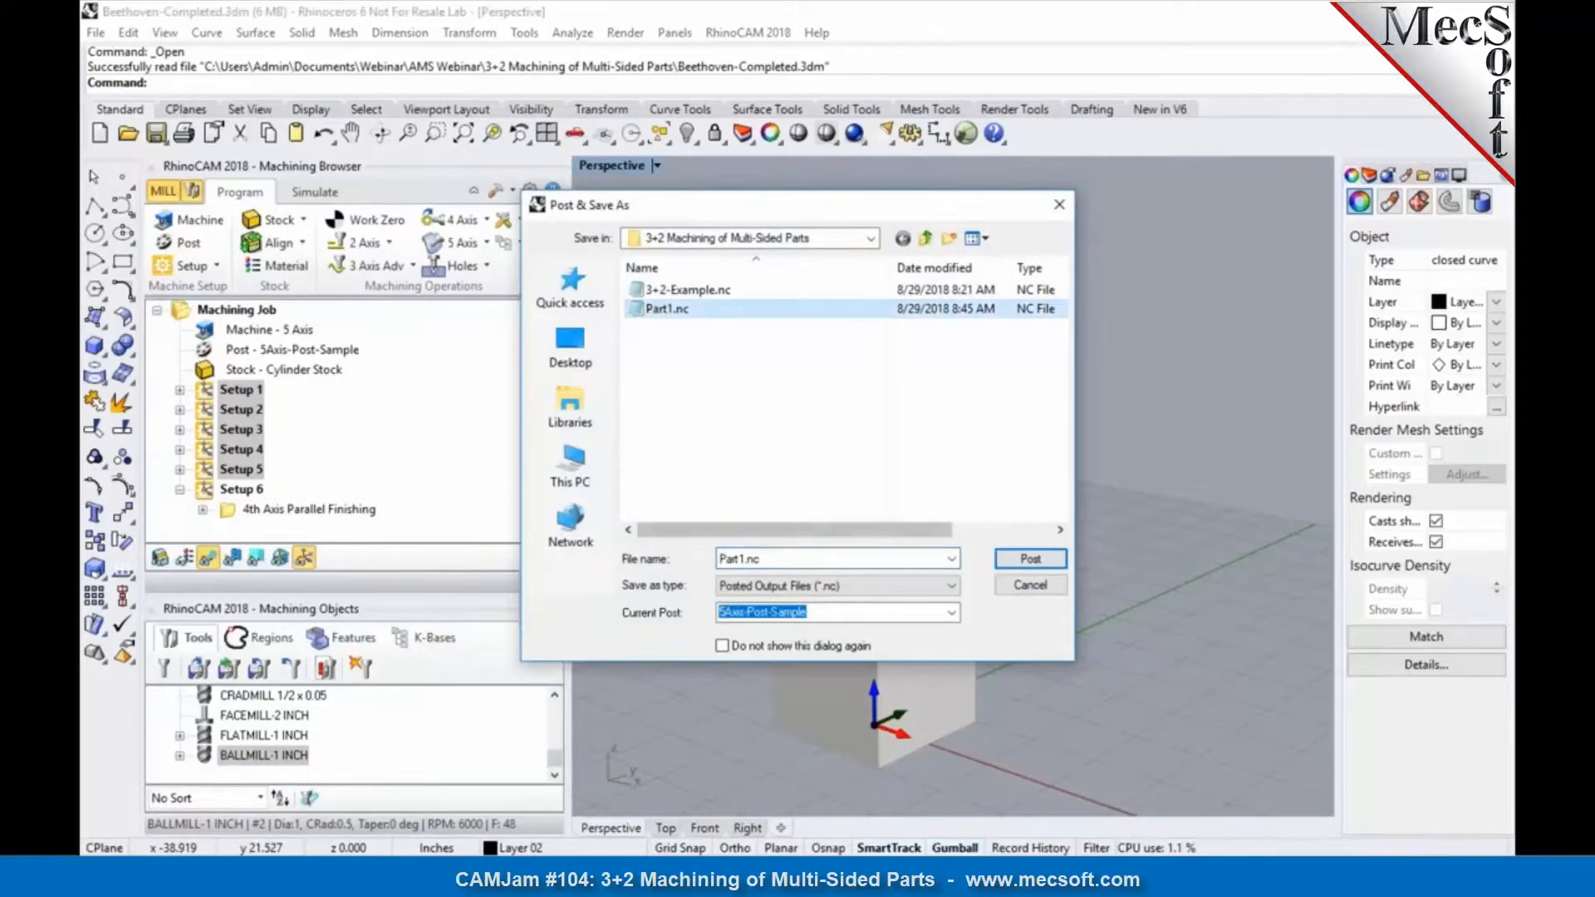
{"action": "left_click", "coordinate": [1030, 558]}
{"action": "left_click", "coordinate": [856, 442]}
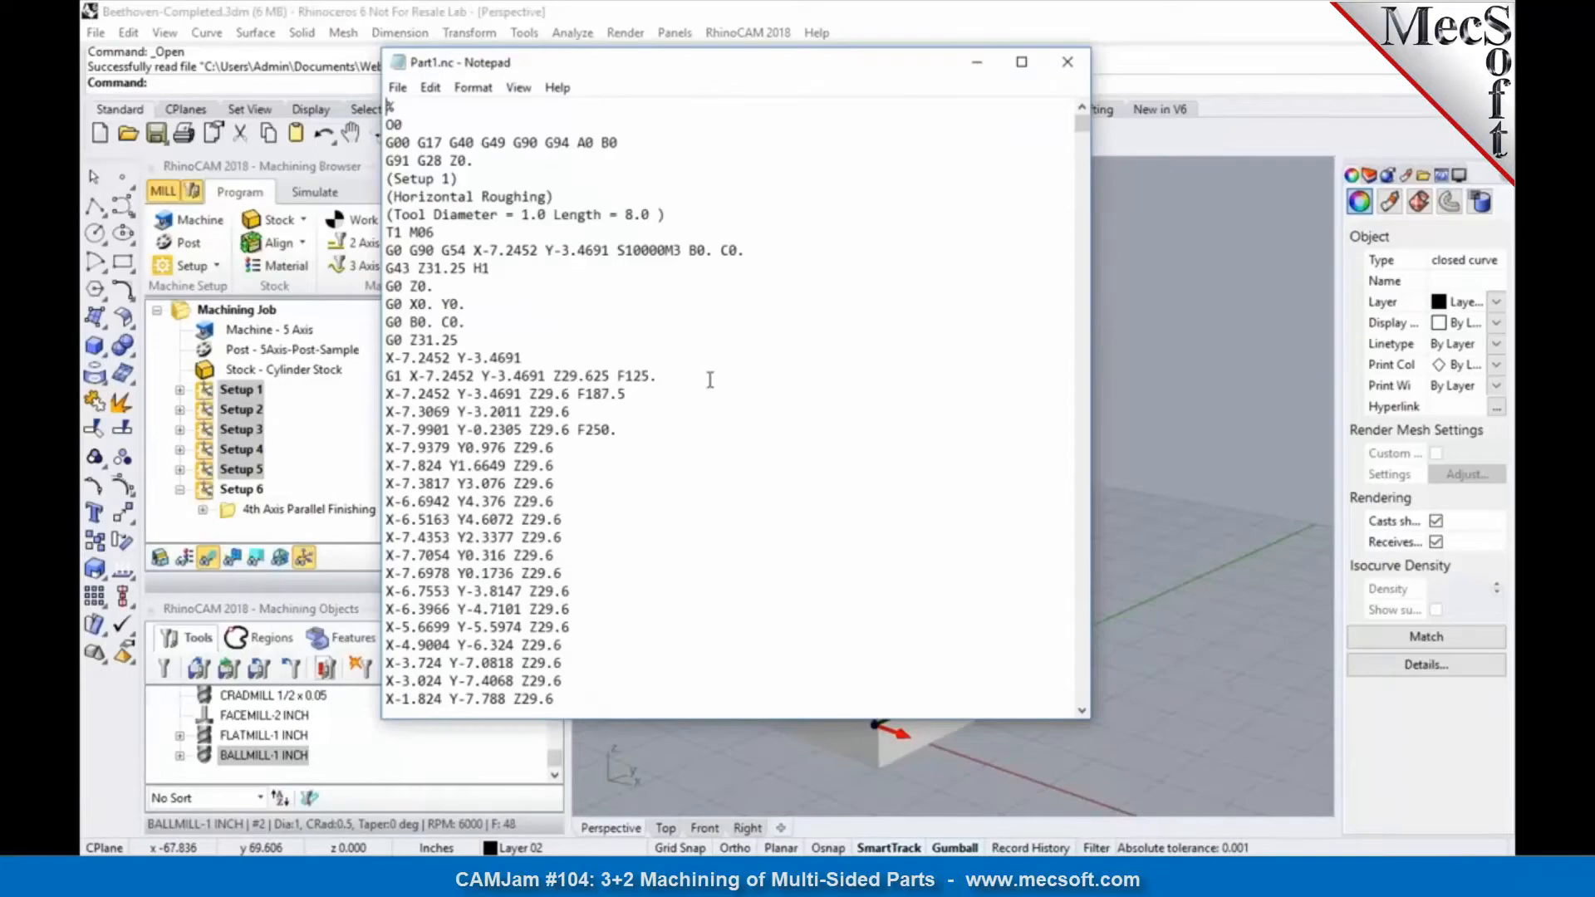
Step: Search the re-posted Part1.nc for its B words to check the rotary angles against the new limits, and close the file
{"action": "key", "text": "ctrl+f"}
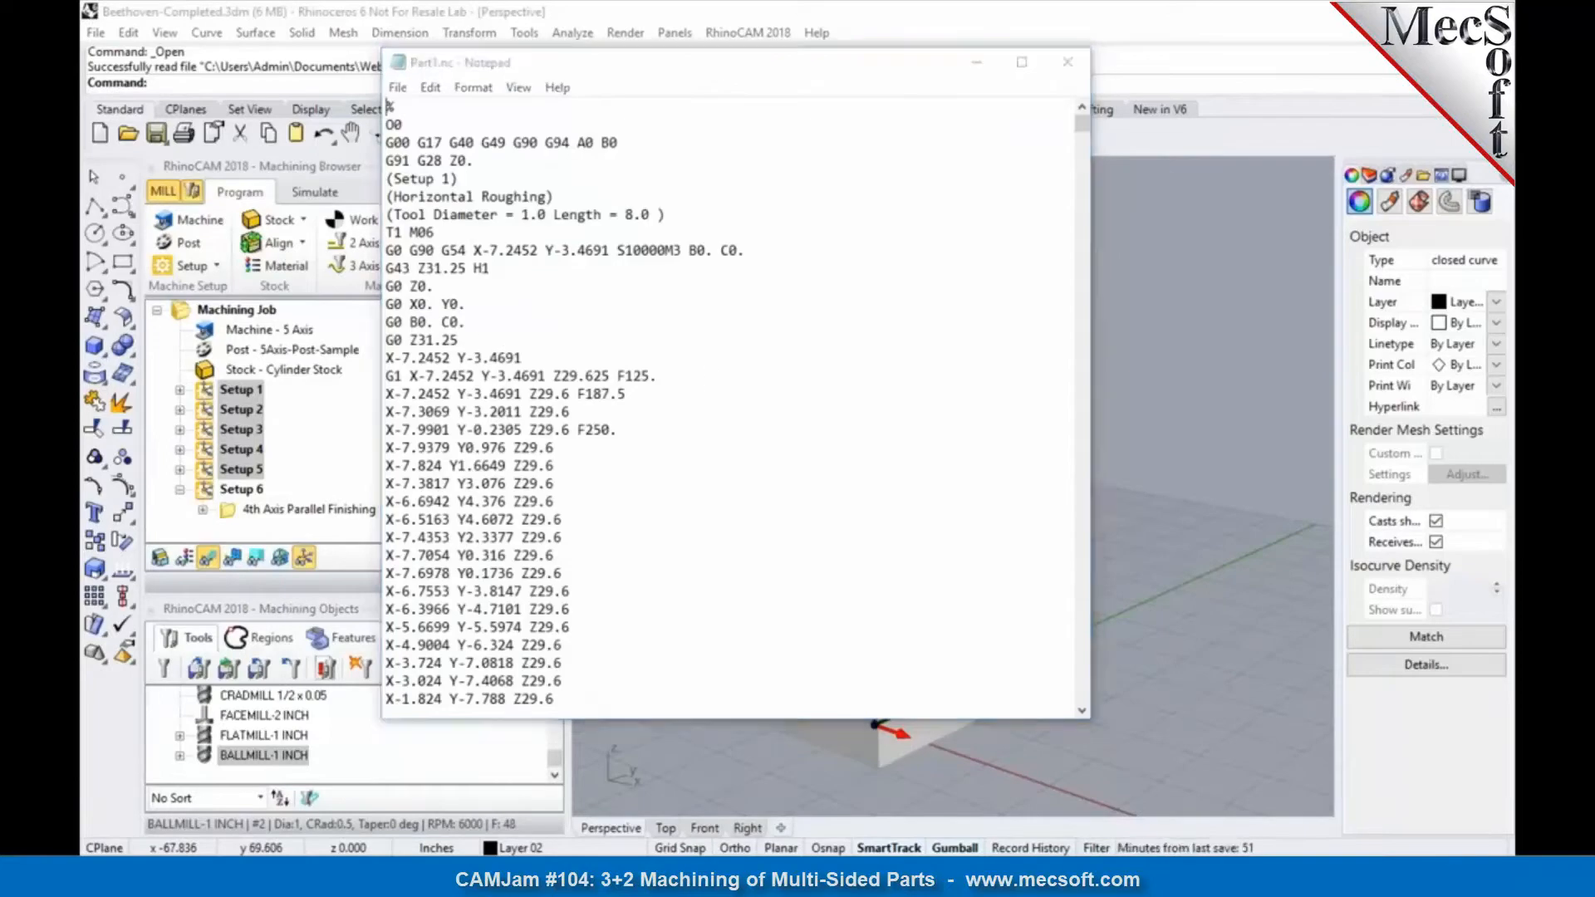
{"action": "type", "text": "B"}
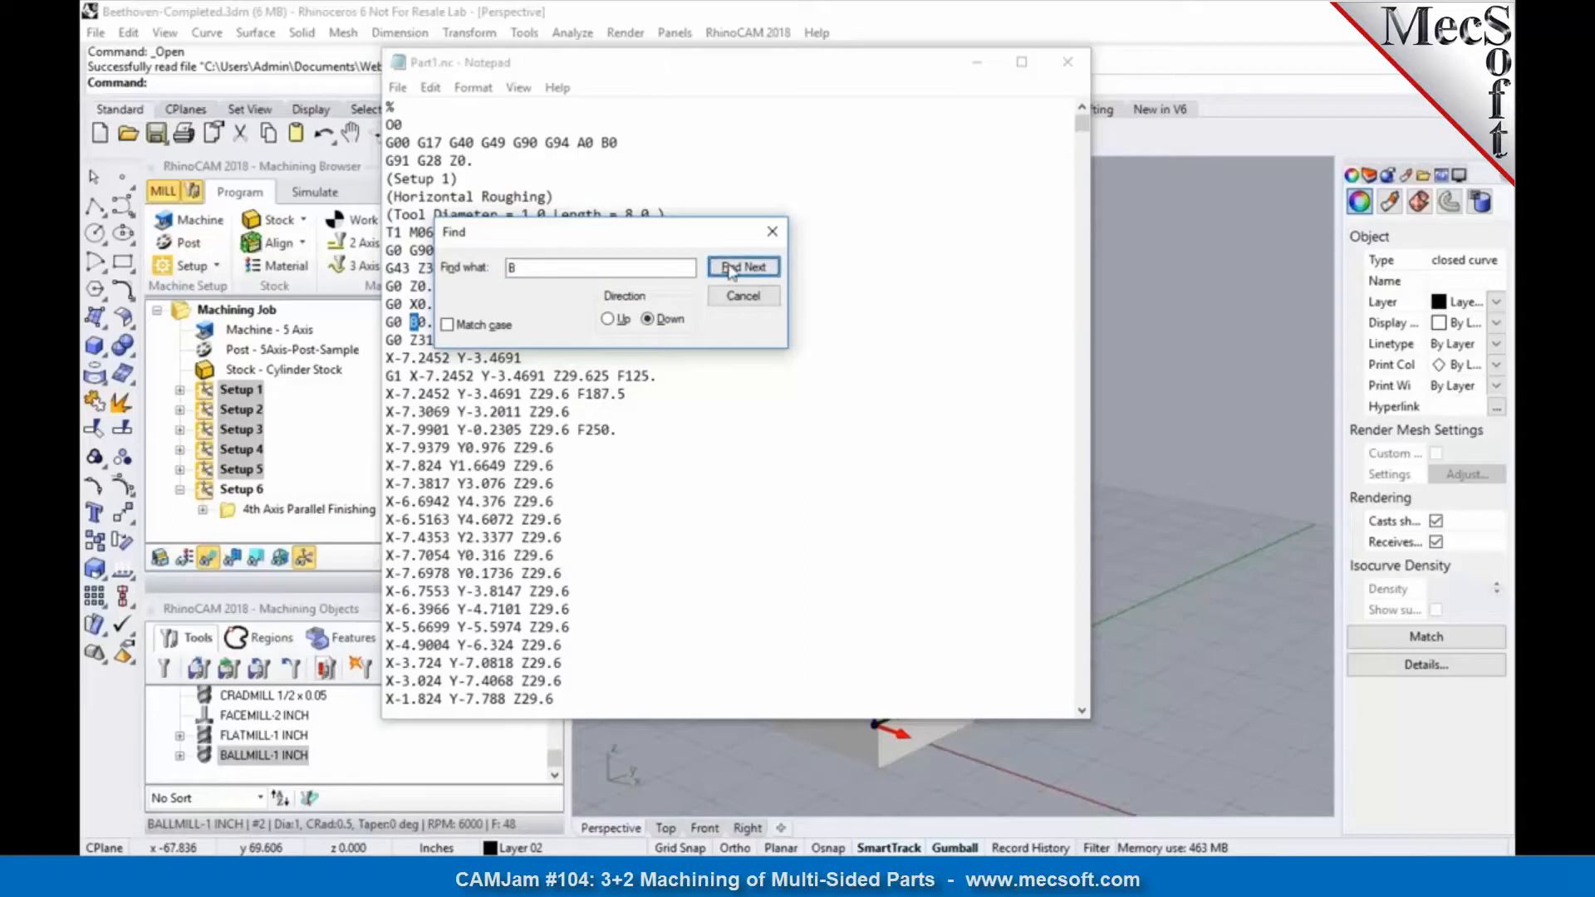
{"action": "left_click", "coordinate": [750, 268]}
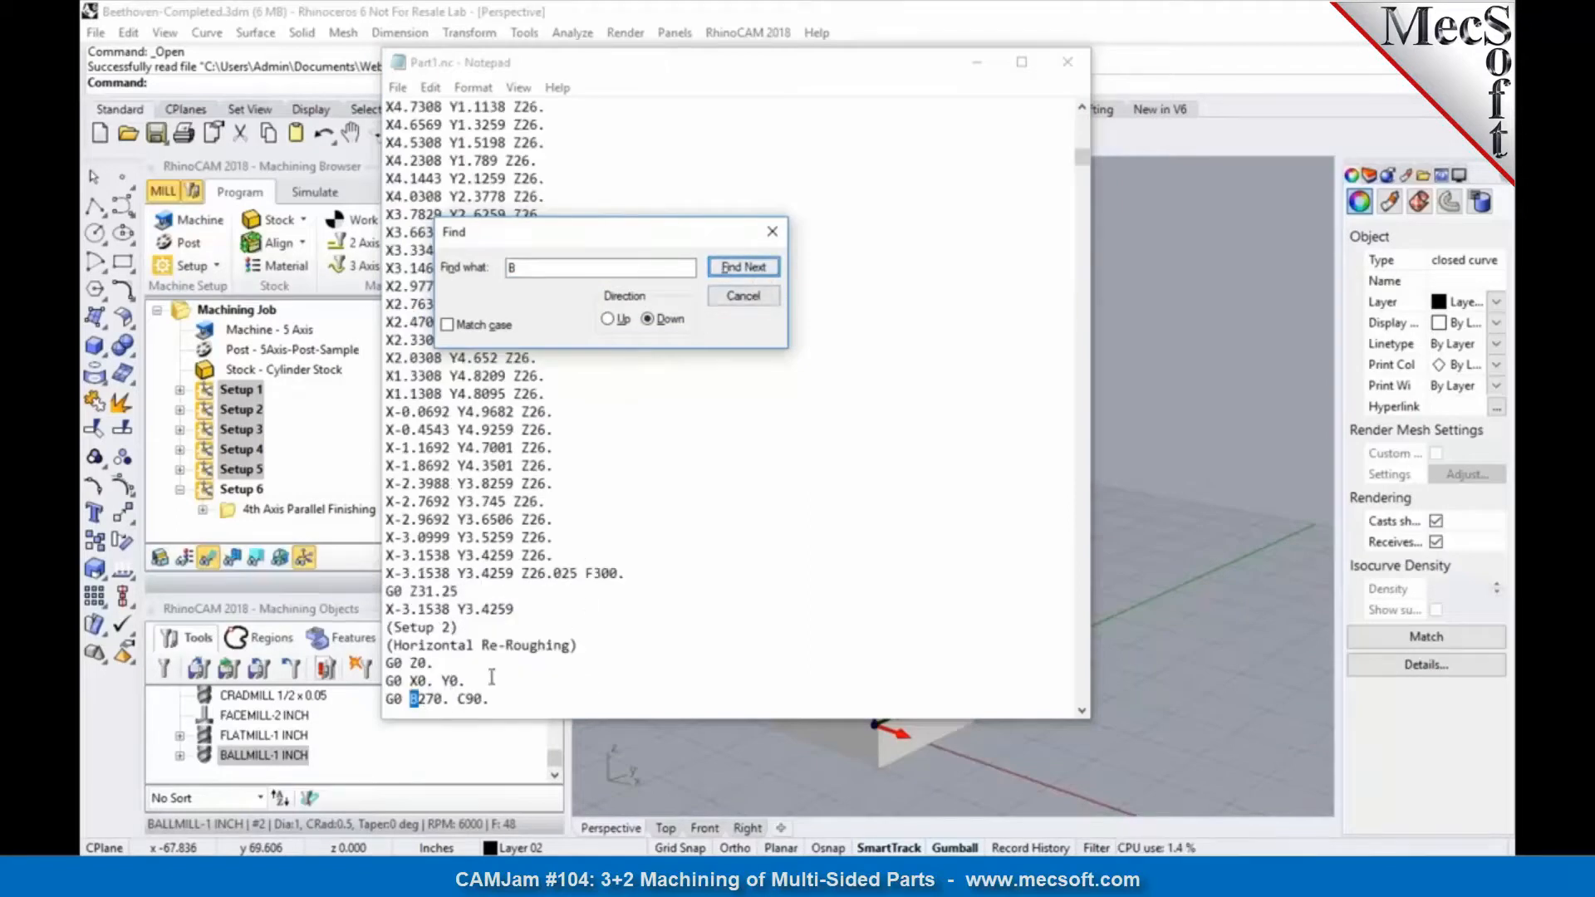
{"action": "left_click", "coordinate": [746, 267]}
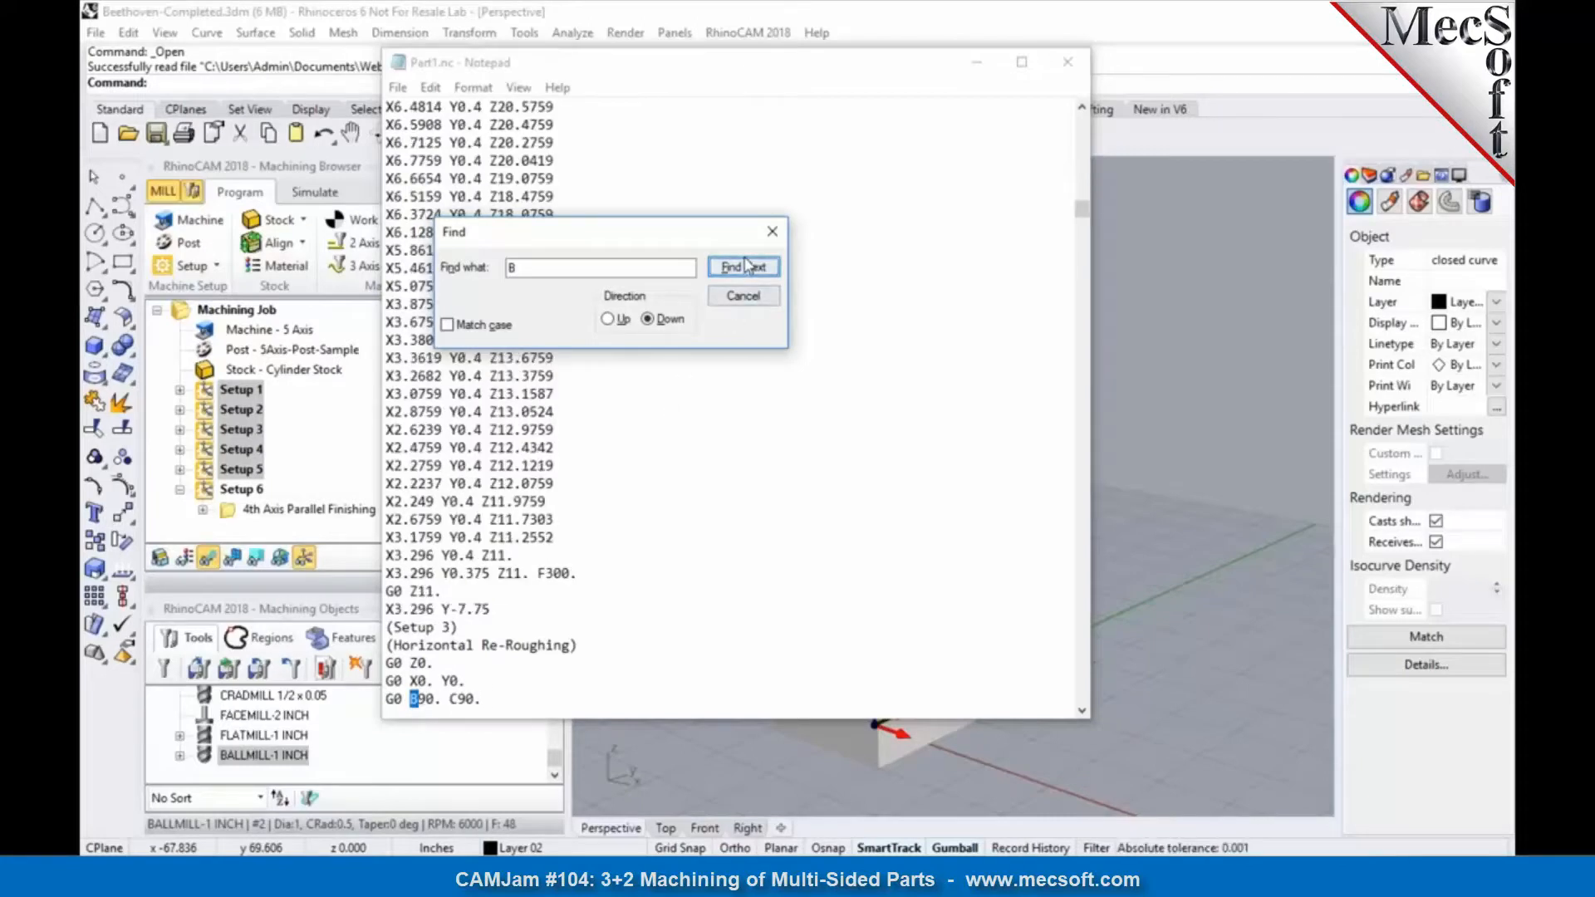
{"action": "left_click", "coordinate": [744, 267]}
{"action": "left_click", "coordinate": [746, 266]}
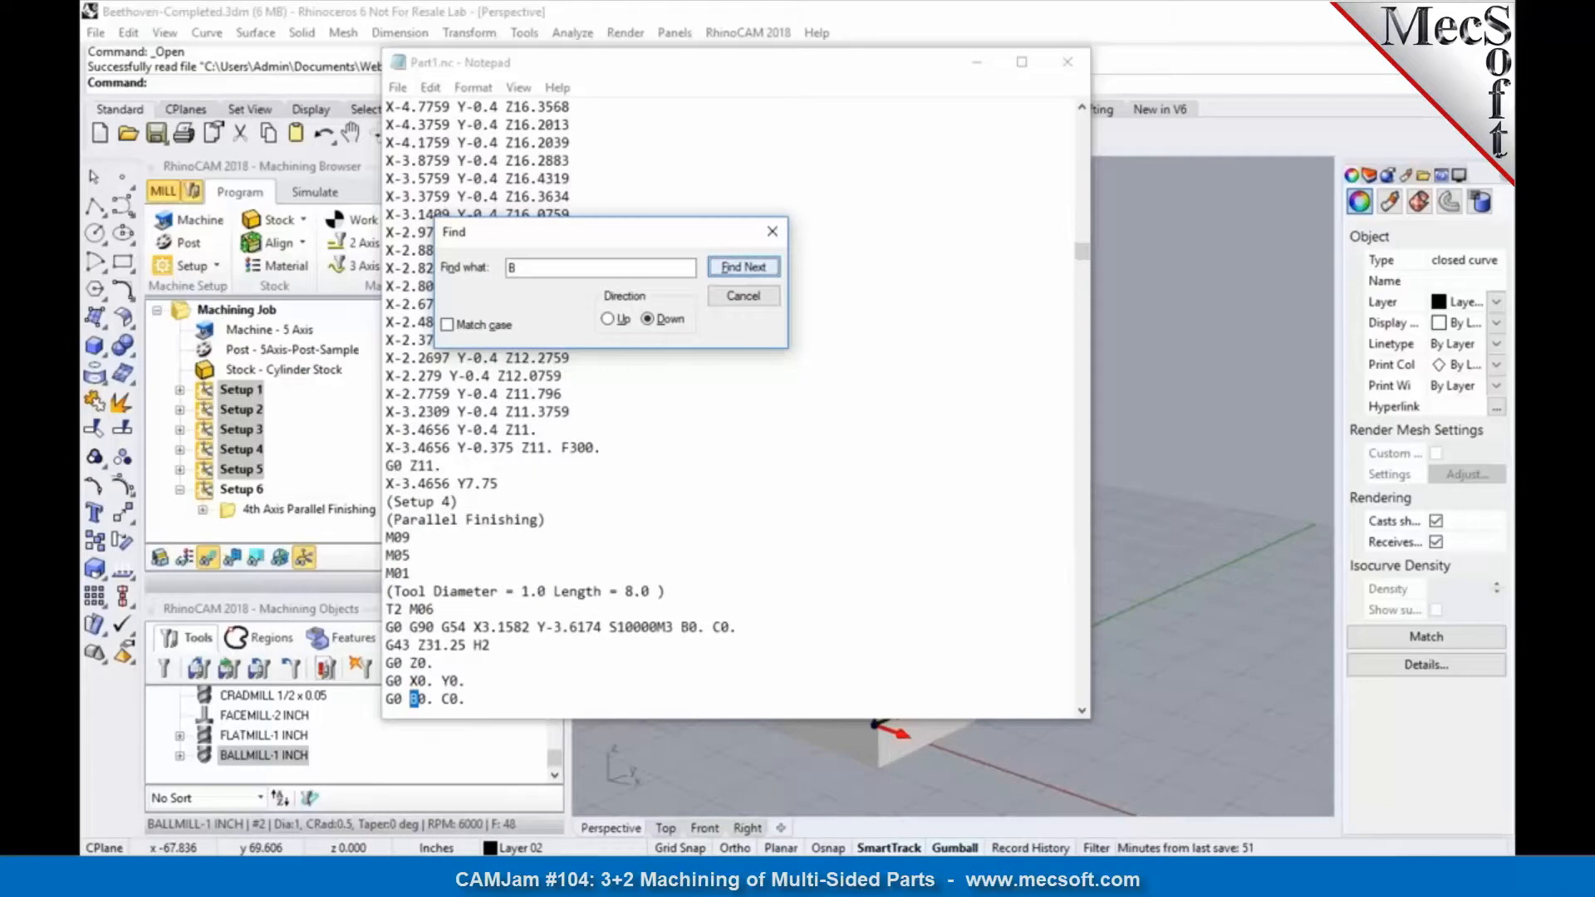
{"action": "left_click", "coordinate": [744, 267]}
{"action": "left_click", "coordinate": [745, 266]}
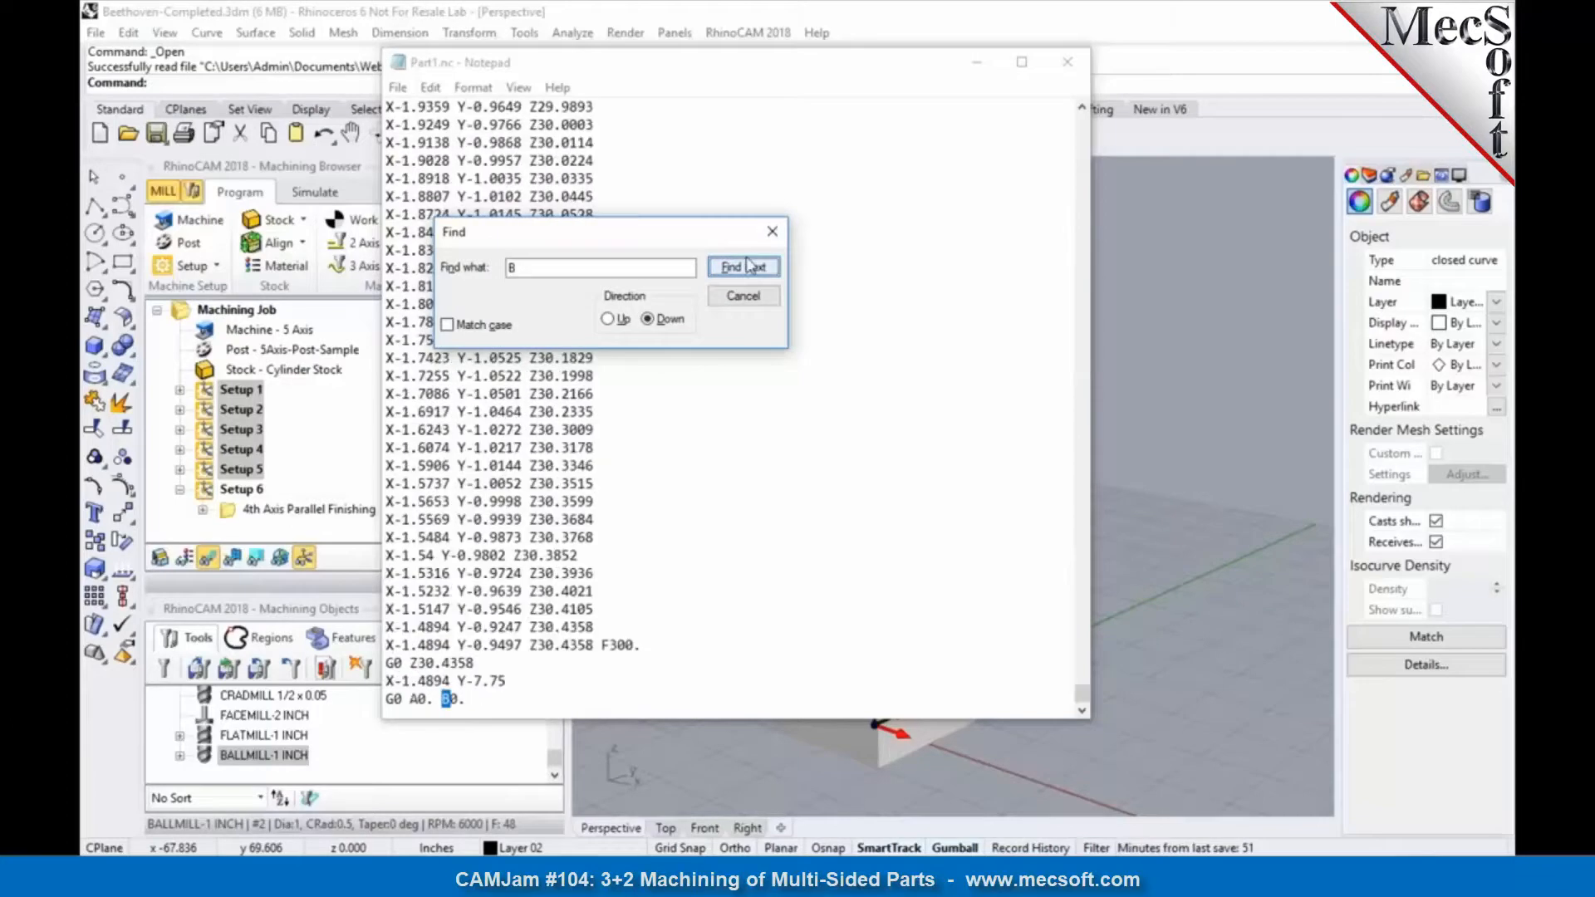
{"action": "left_click", "coordinate": [1067, 62]}
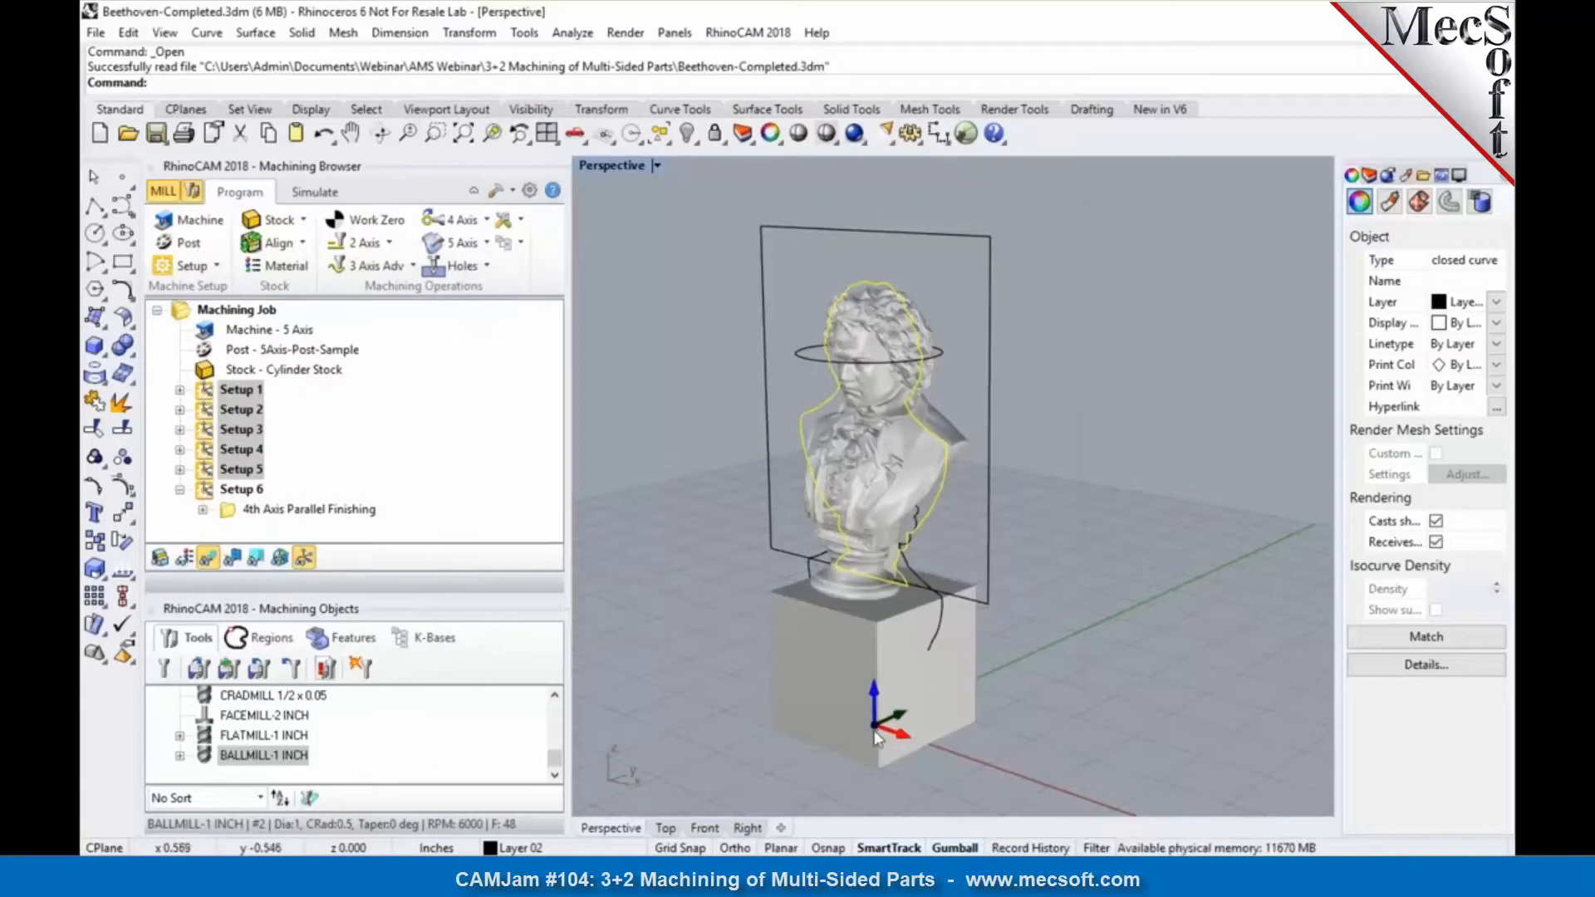
Step: Select Setups 3, 4 and 5 in turn to examine their coordinate orientations, and clear the curve selection
{"action": "left_click", "coordinate": [220, 429]}
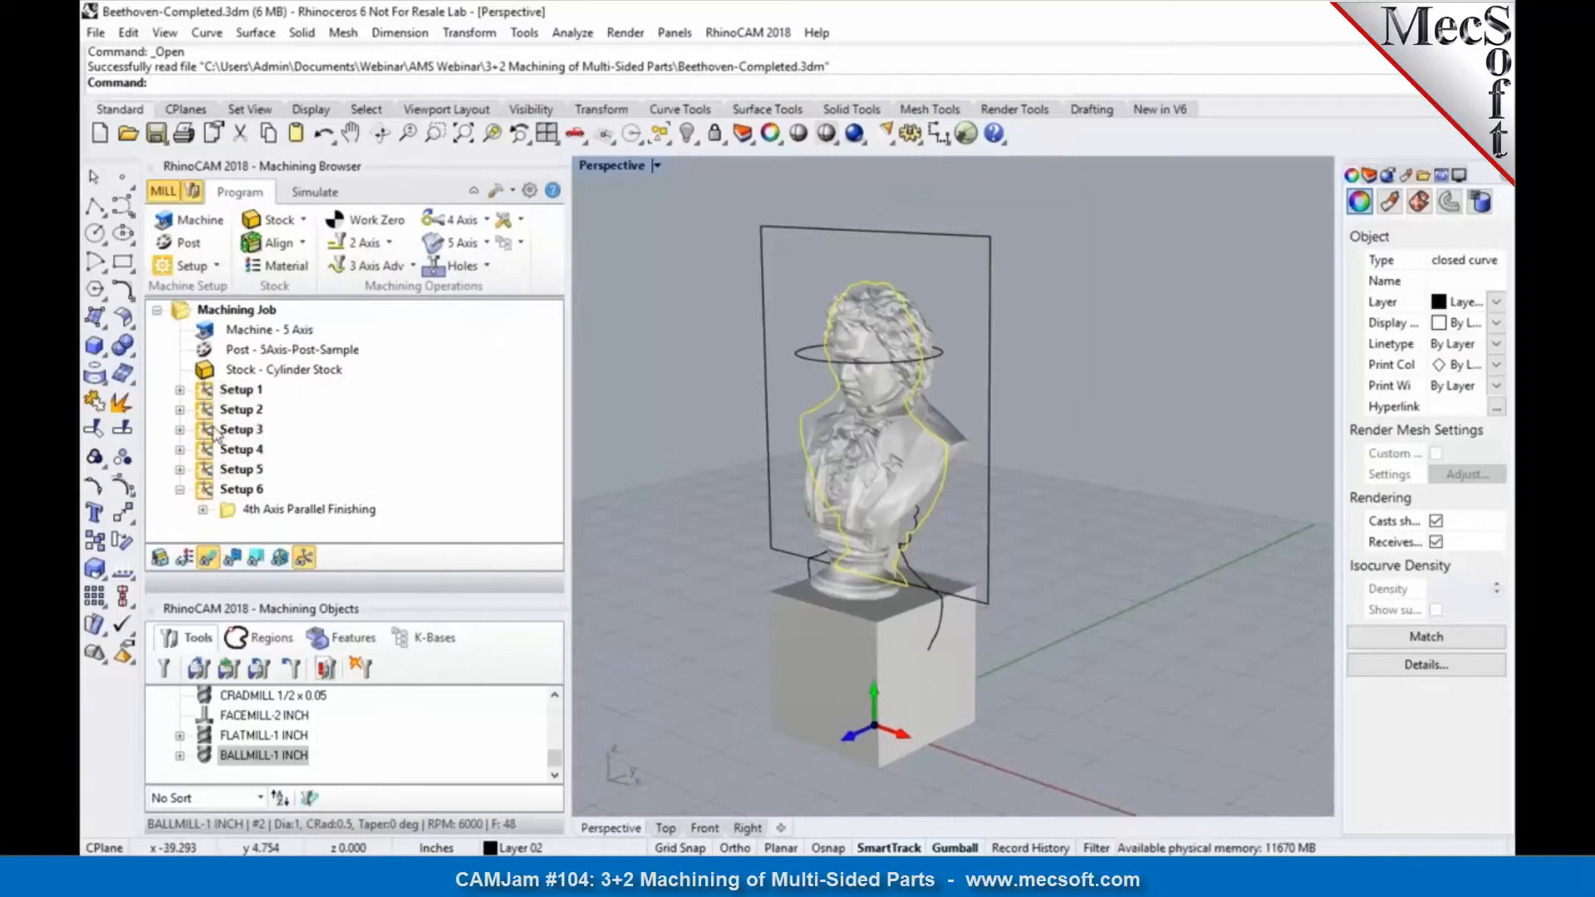
{"action": "left_click", "coordinate": [219, 431]}
{"action": "left_click", "coordinate": [220, 451]}
{"action": "left_click", "coordinate": [221, 471]}
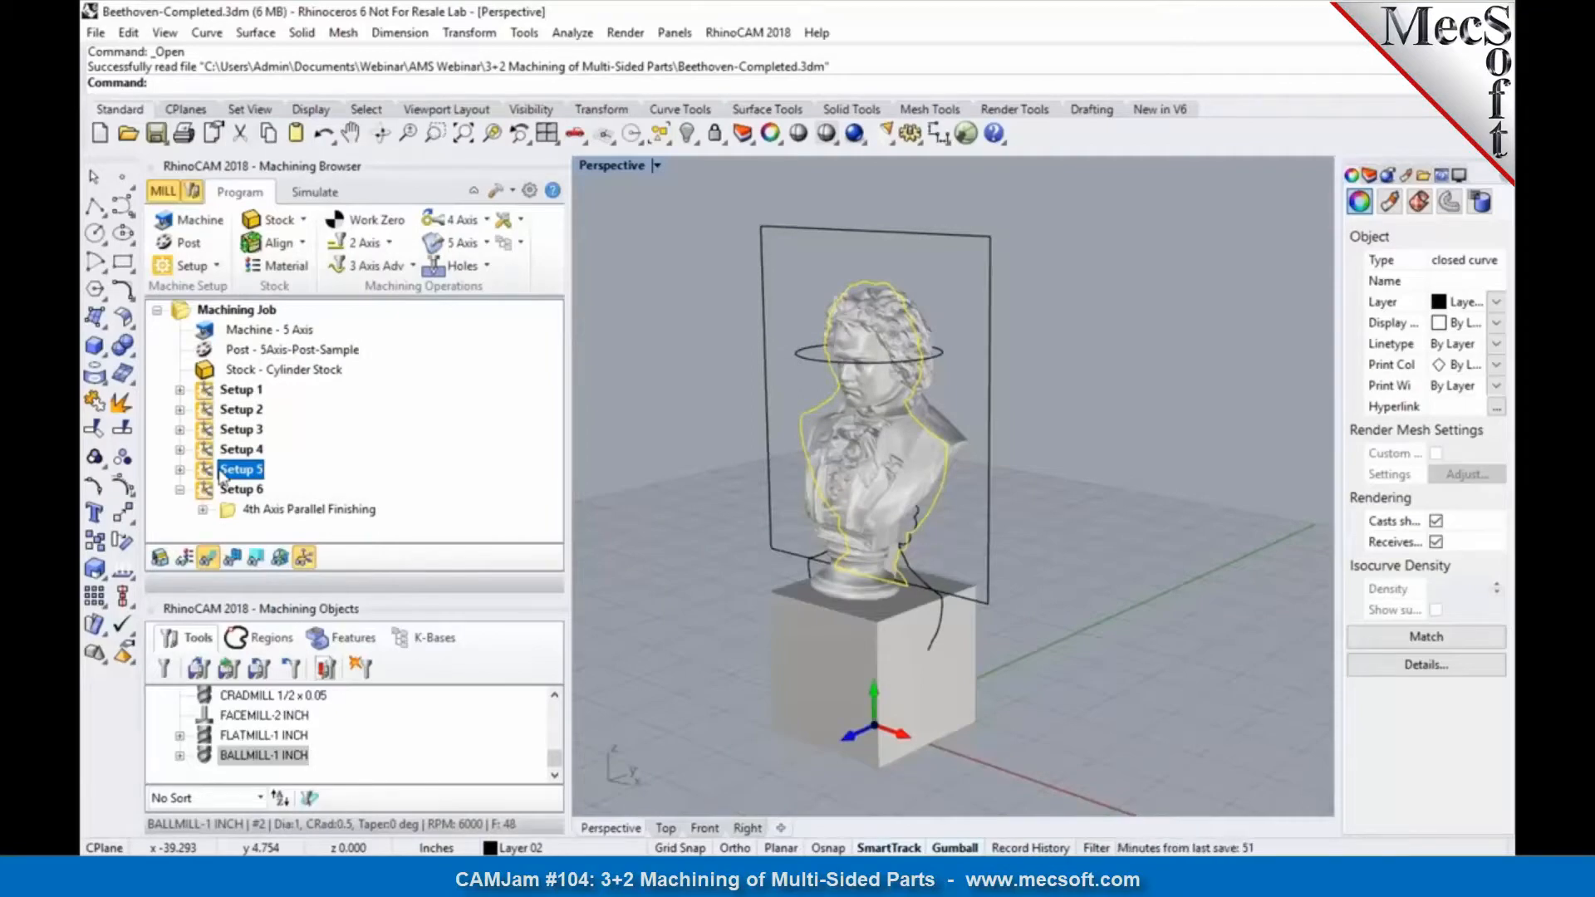
{"action": "left_click", "coordinate": [594, 479]}
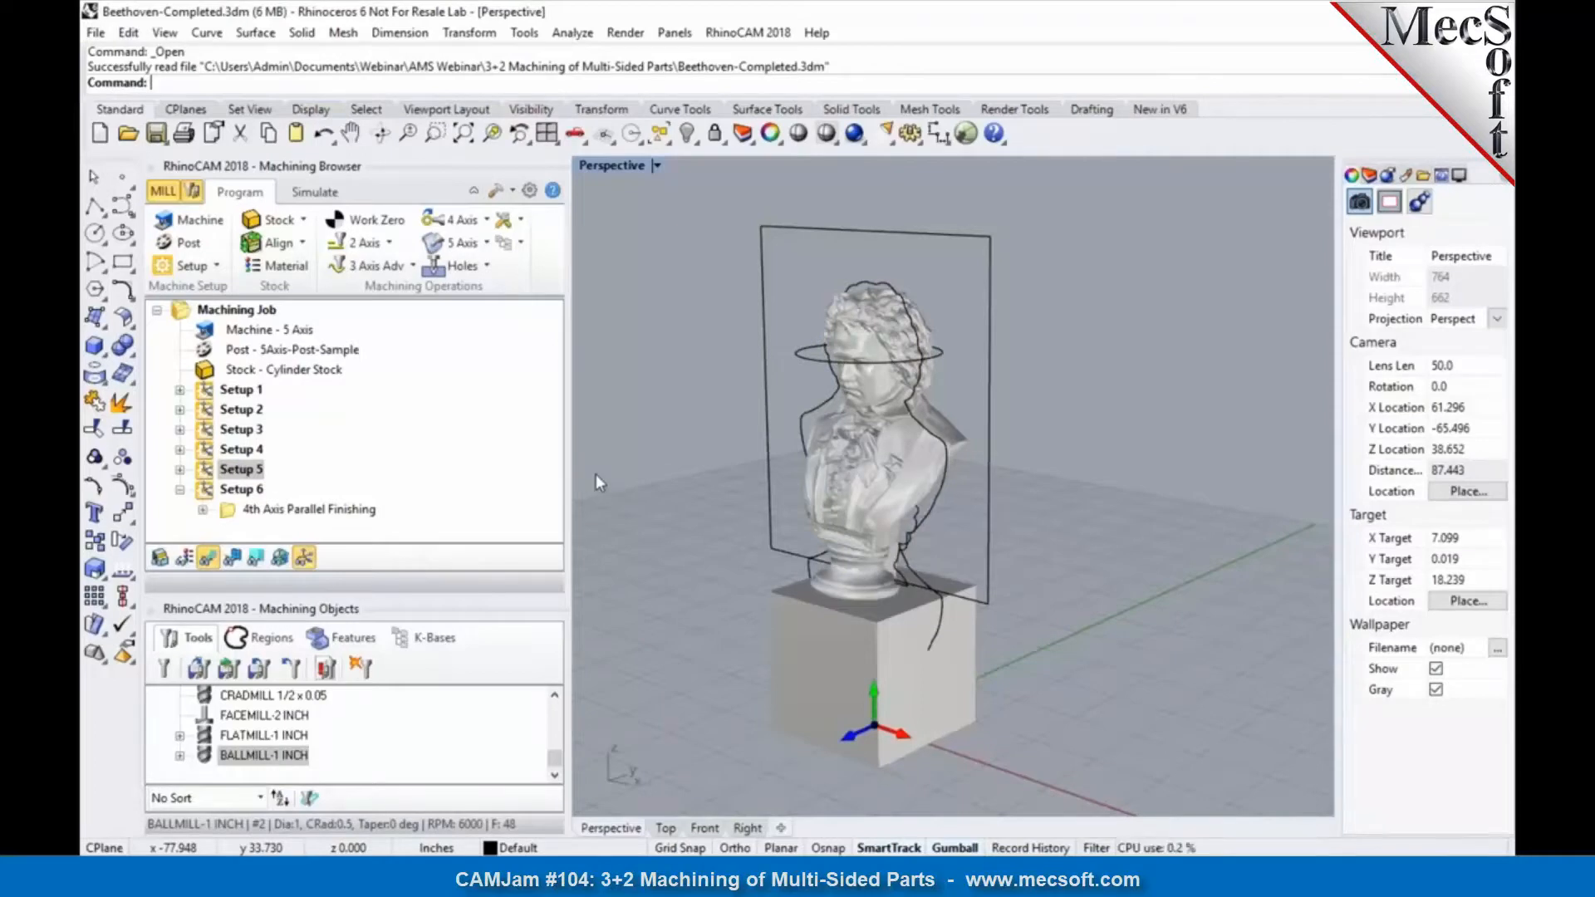
Step: Examine the Horizontal Re-Roughing toolpath of Setup 2 and the commands available for that setup
{"action": "left_click", "coordinate": [239, 410]}
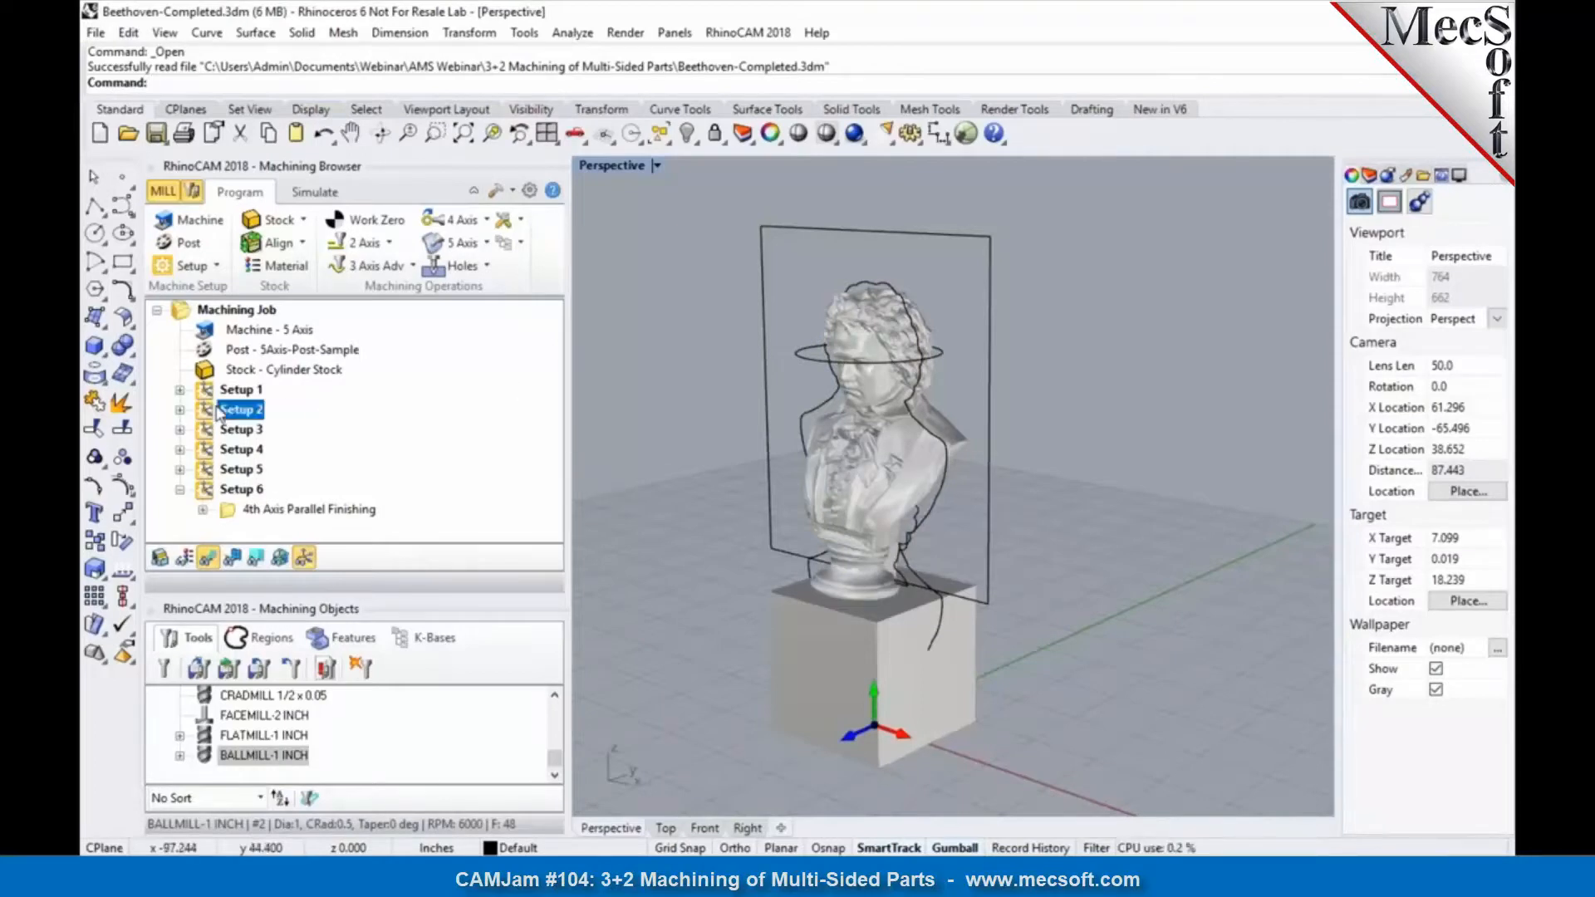
{"action": "left_click", "coordinate": [180, 409]}
{"action": "left_click", "coordinate": [268, 430]}
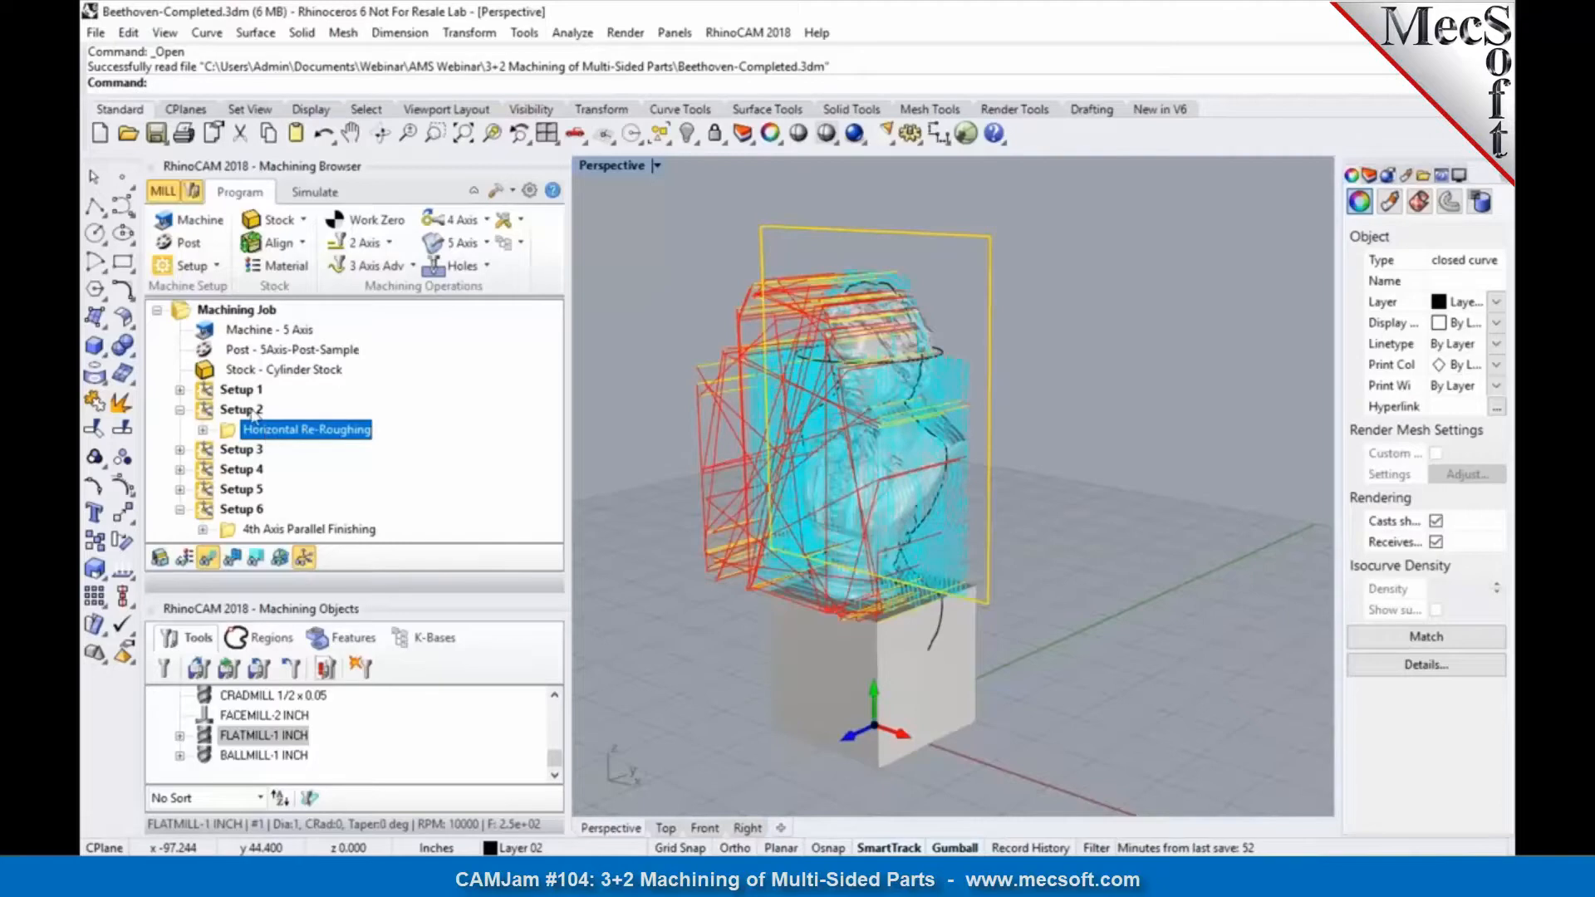
{"action": "left_click", "coordinate": [249, 411]}
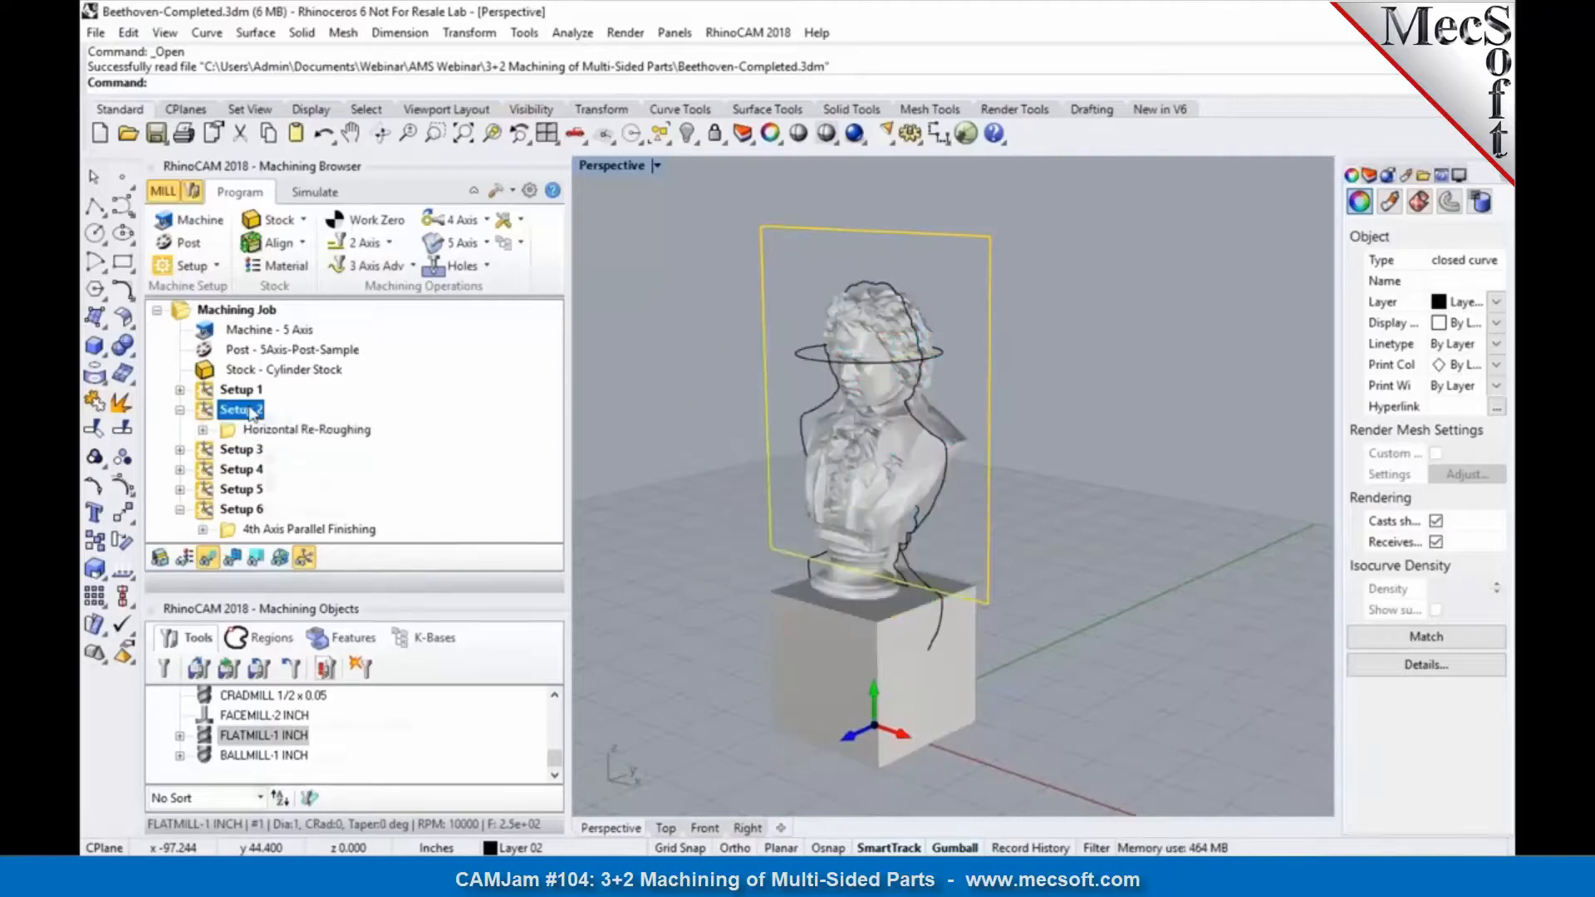
{"action": "right_click", "coordinate": [249, 408]}
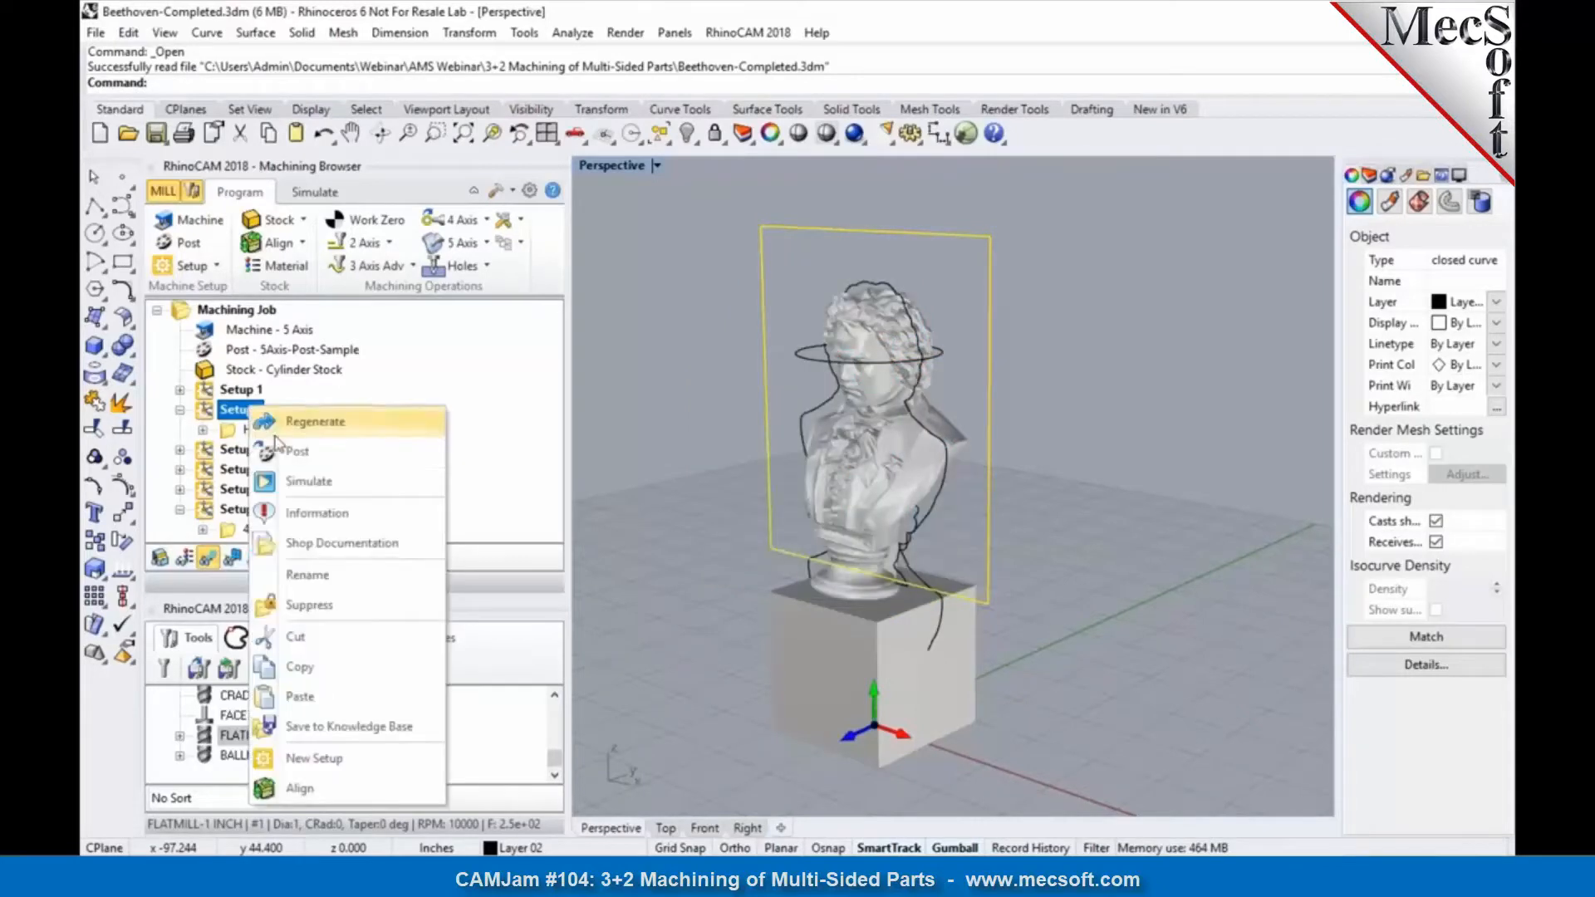
{"action": "left_click", "coordinate": [639, 440]}
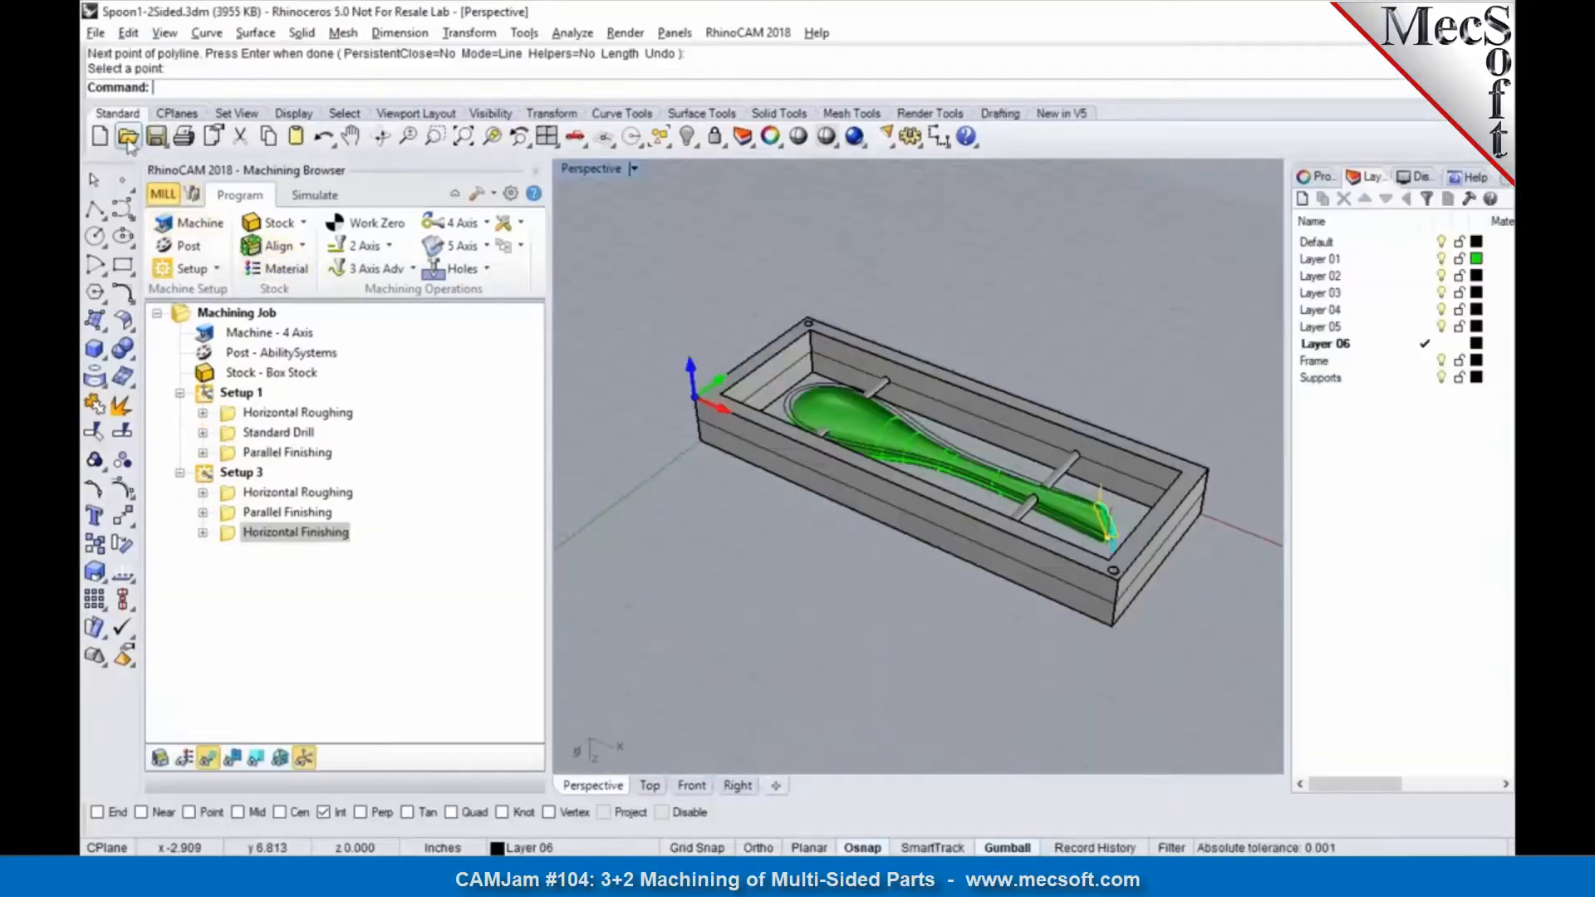
Step: Open the file Assembly.3dm from the 3+2 Machining of Multi-Sided Parts folder in the Rhino 5 session
{"action": "left_click", "coordinate": [128, 136]}
{"action": "left_click", "coordinate": [805, 481]}
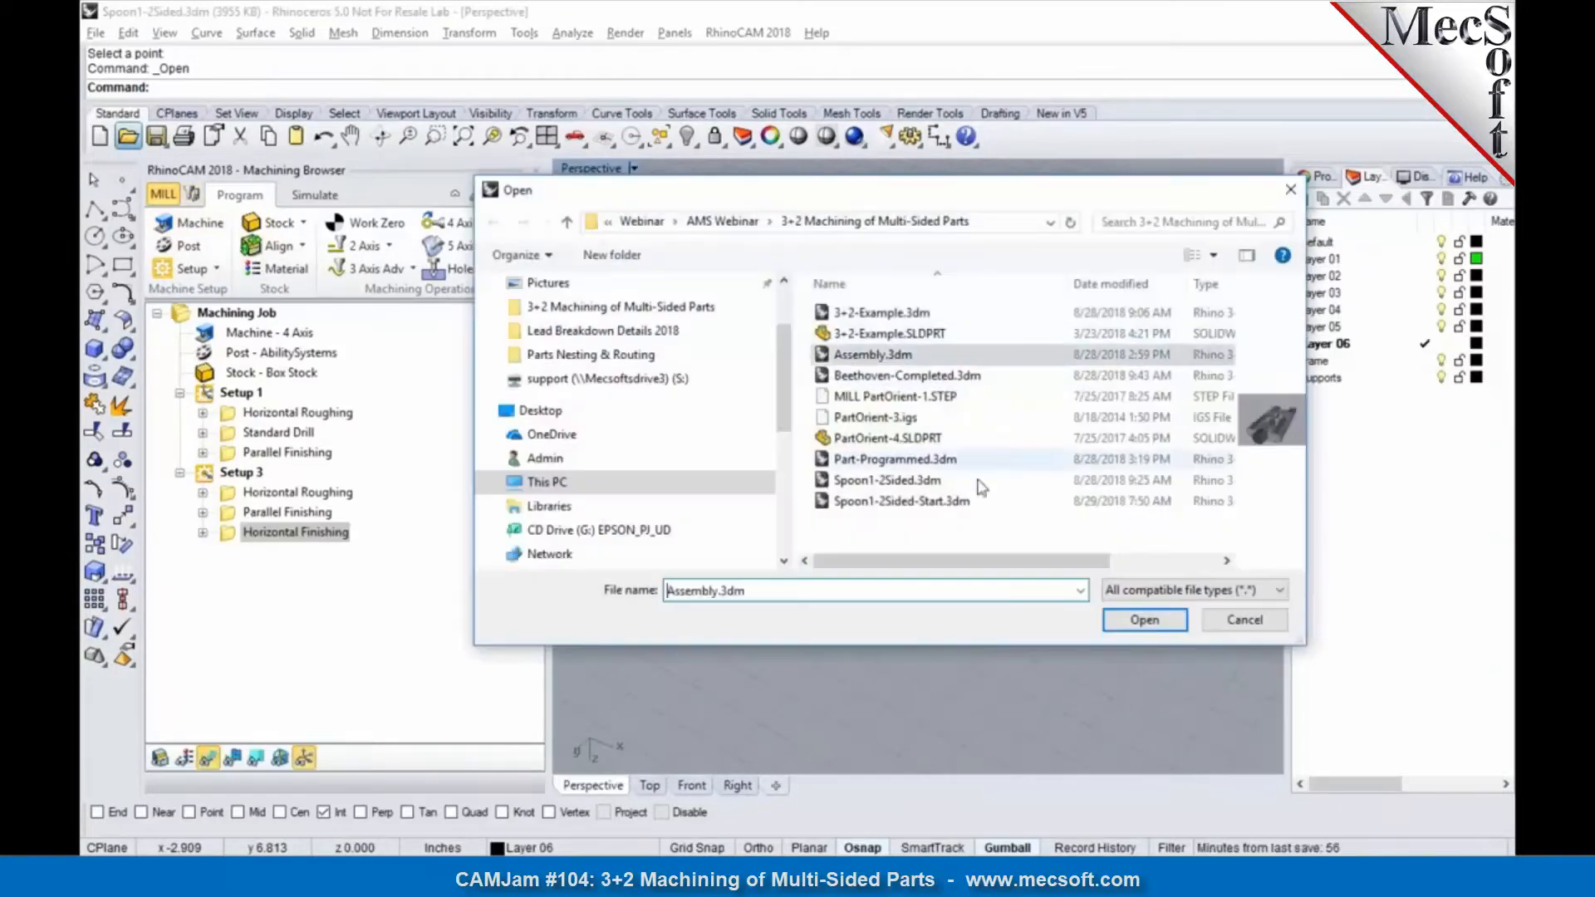
{"action": "left_click", "coordinate": [1145, 620]}
{"action": "right_click_drag", "start_coordinate": [1109, 620], "coordinate": [796, 622]}
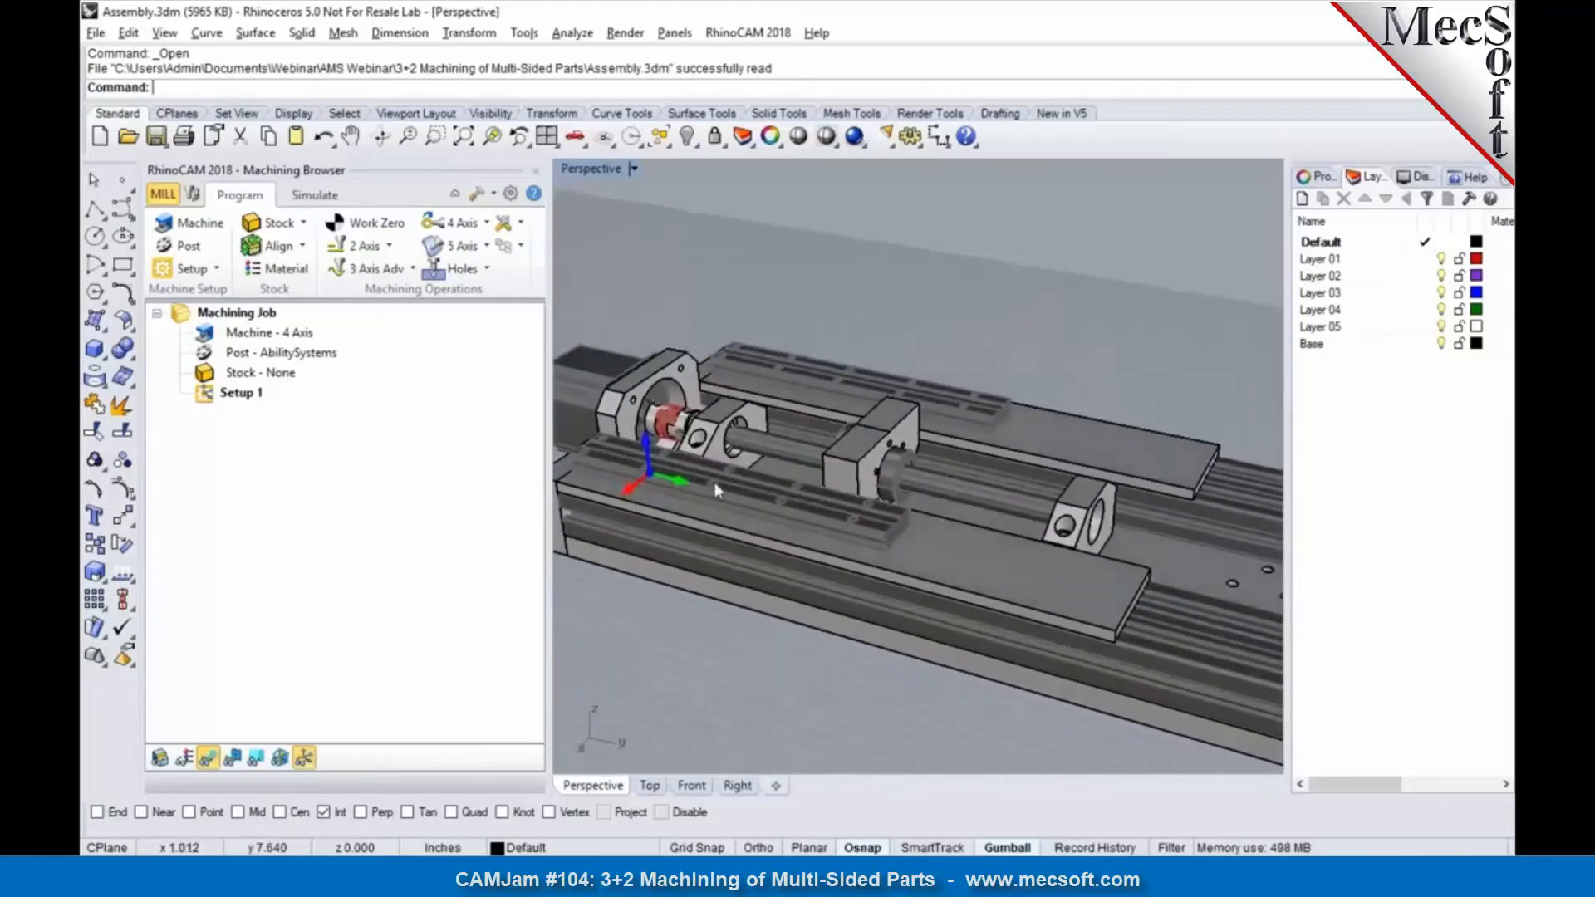
Step: Isolate the bearing block next to the red coupling by inverting its selection and deleting all other assembly parts
{"action": "scroll", "coordinate": [795, 581], "scroll_direction": "up", "scroll_amount": 6}
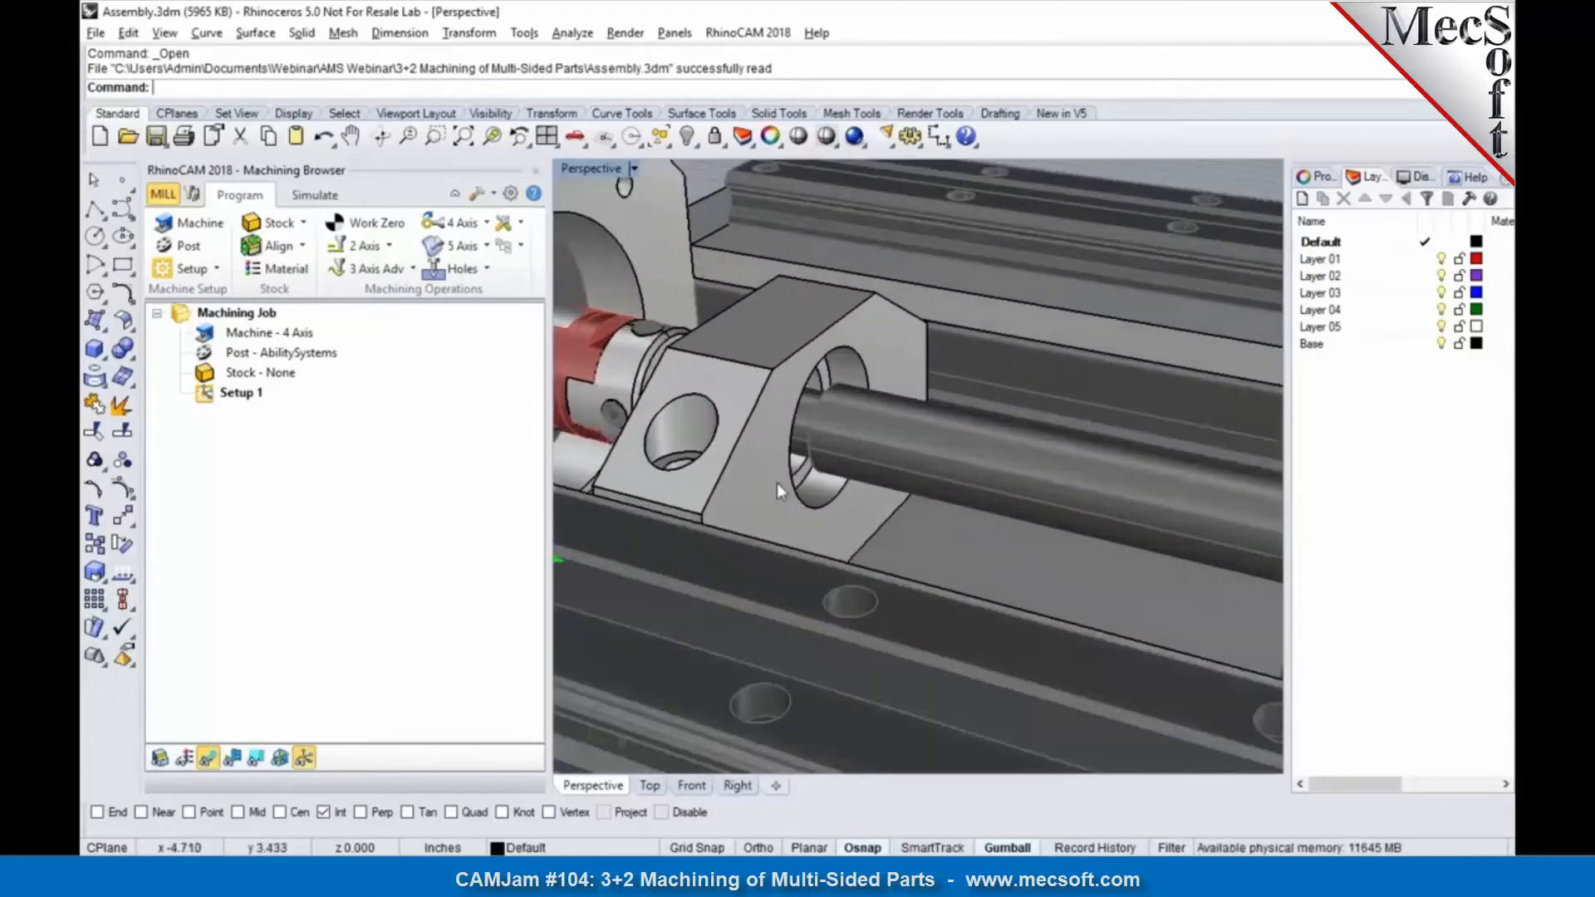
{"action": "left_click", "coordinate": [773, 486]}
{"action": "scroll", "coordinate": [778, 486], "scroll_direction": "down", "scroll_amount": 4}
{"action": "right_click_drag", "start_coordinate": [897, 488], "coordinate": [752, 430]}
{"action": "key", "text": "Escape"}
{"action": "left_click", "coordinate": [803, 532]}
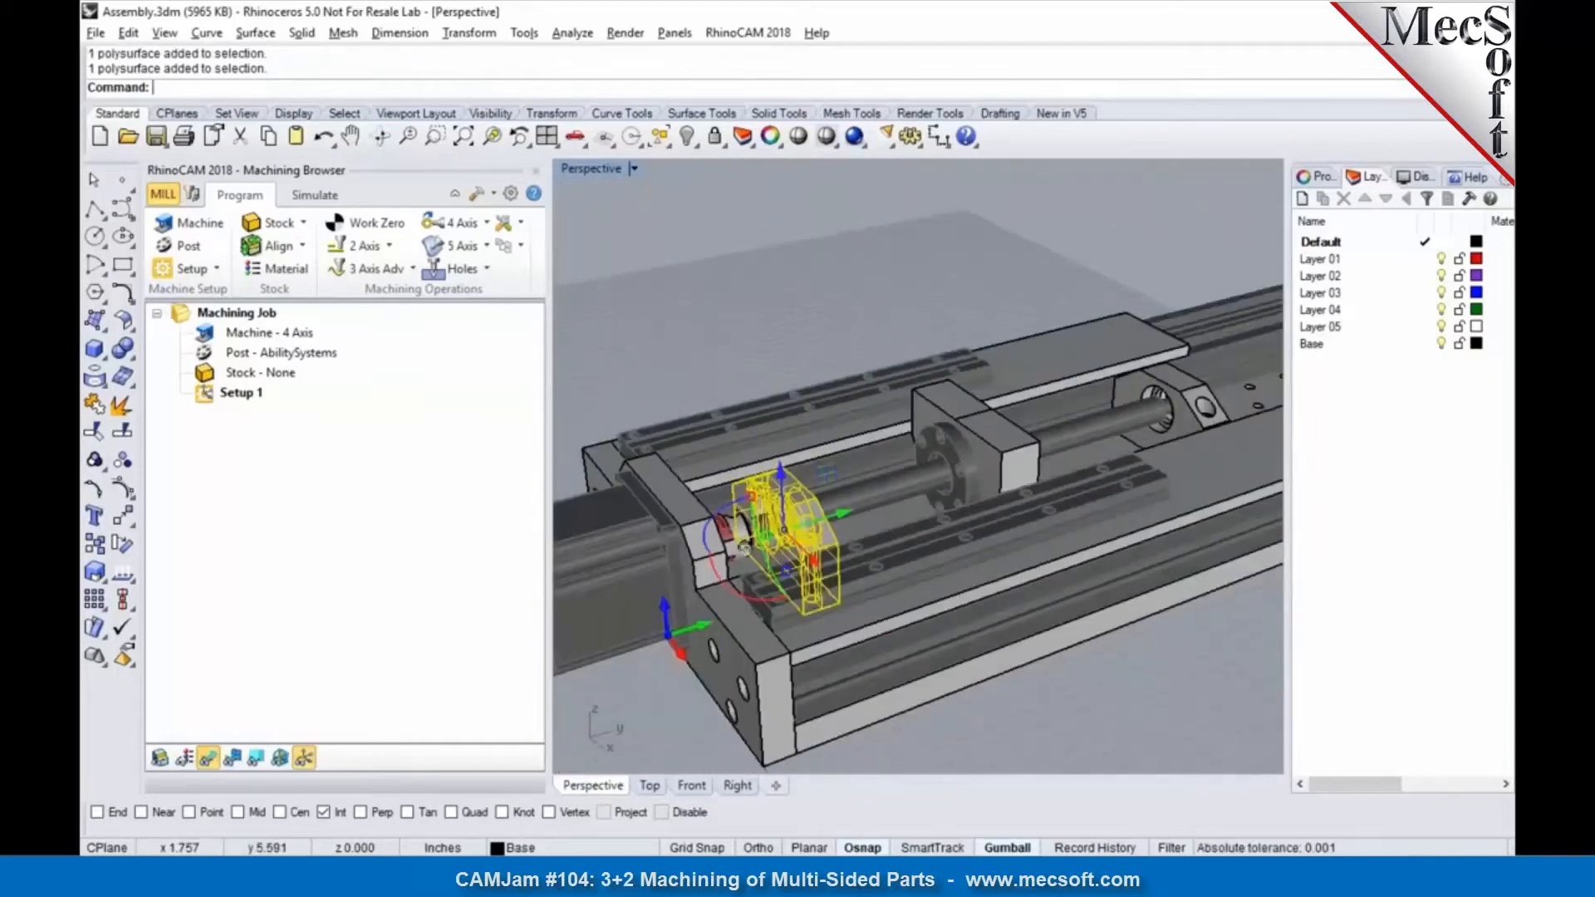
{"action": "key", "text": "Return"}
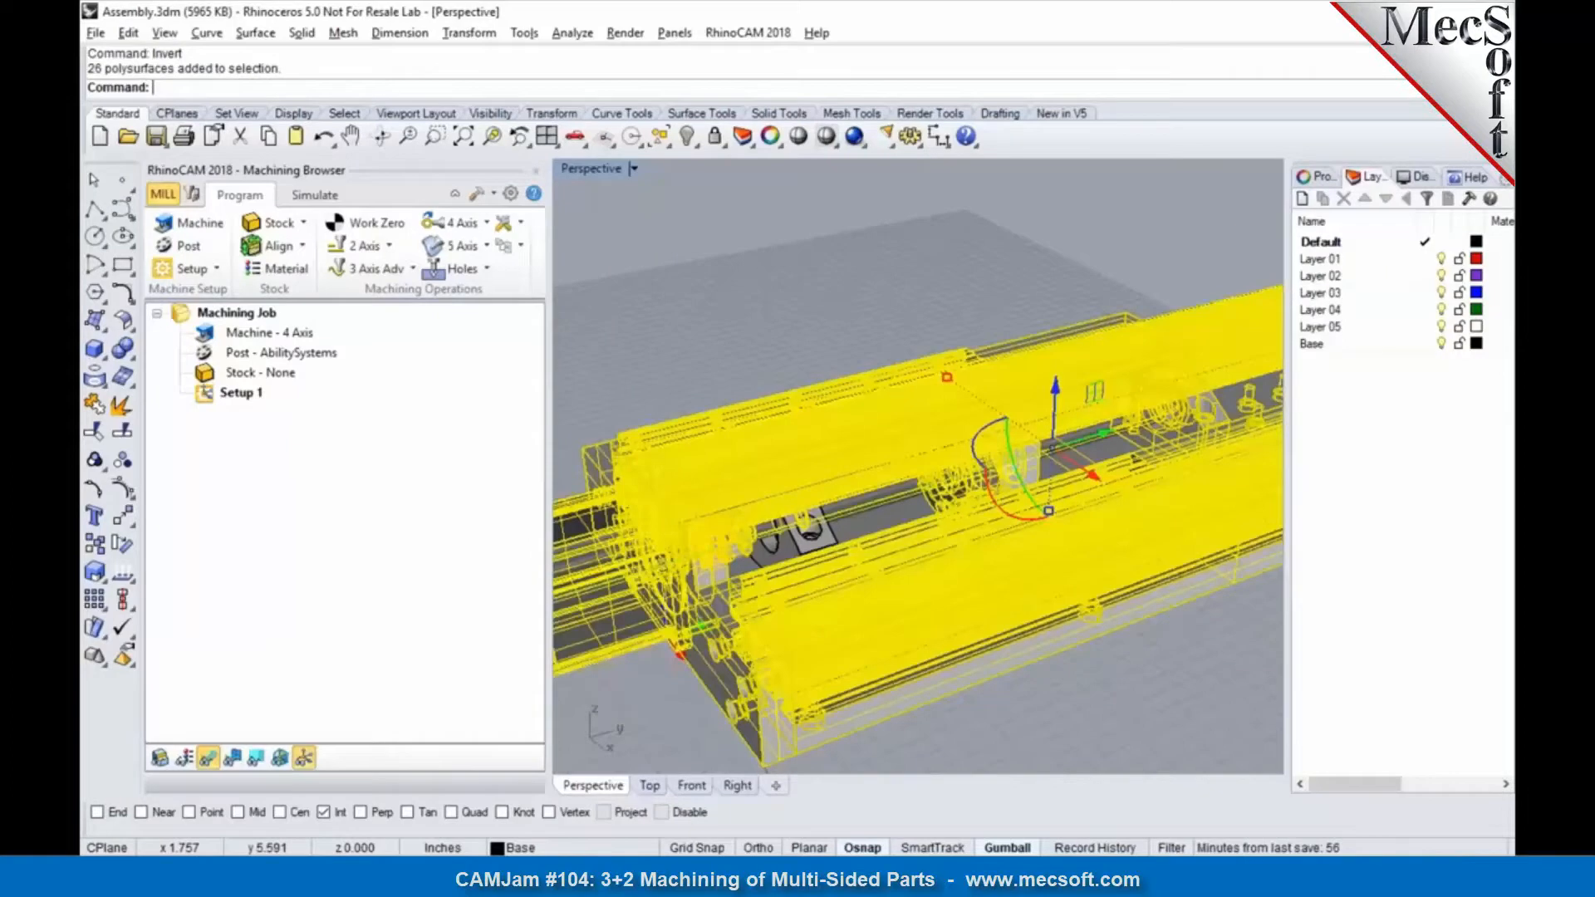
{"action": "key", "text": "Delete"}
Step: Orient the part with its look-down direction on the front side, so the face with the large bore points up
{"action": "right_click_drag", "start_coordinate": [792, 476], "coordinate": [841, 596]}
{"action": "scroll", "coordinate": [820, 593], "scroll_direction": "up", "scroll_amount": 2}
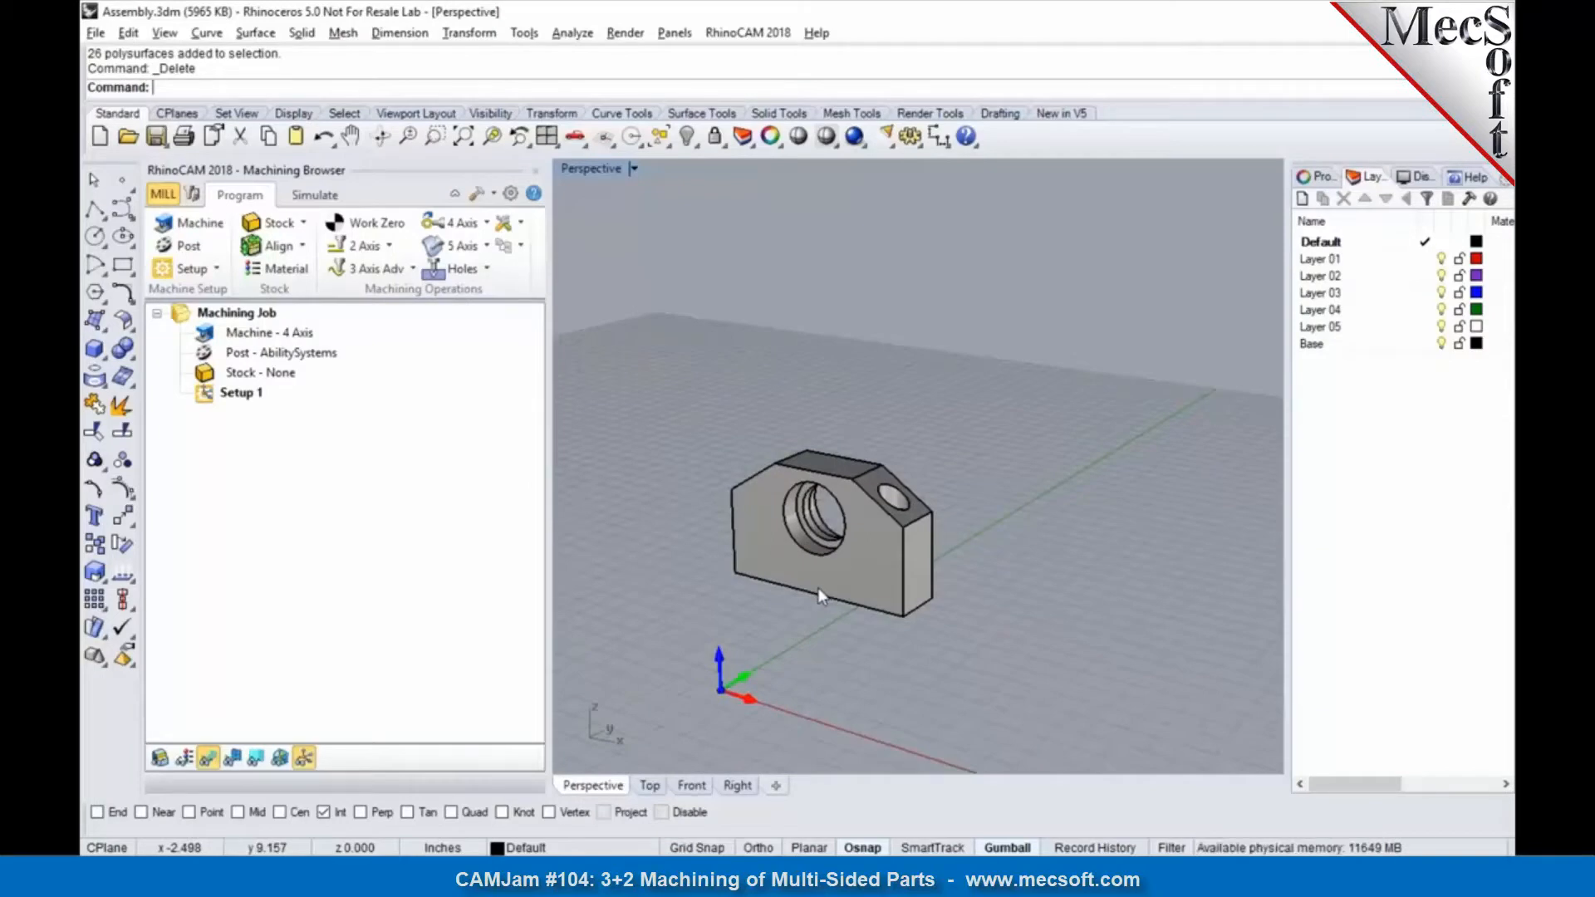
{"action": "scroll", "coordinate": [870, 484], "scroll_direction": "down", "scroll_amount": 4}
{"action": "scroll", "coordinate": [855, 556], "scroll_direction": "up", "scroll_amount": 2}
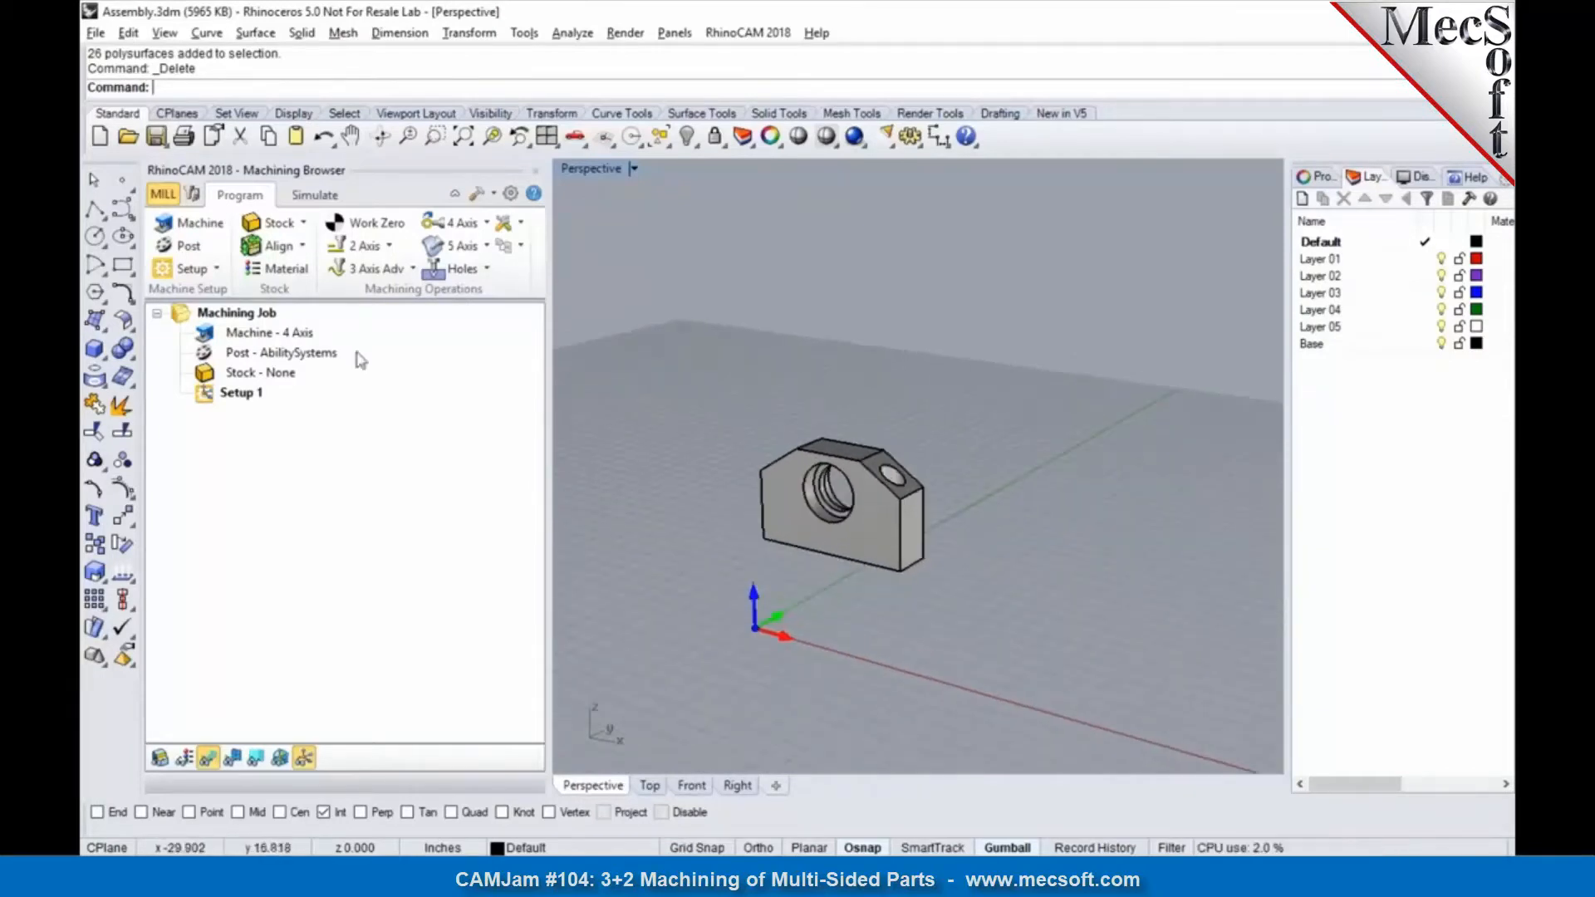
{"action": "left_click", "coordinate": [216, 273]}
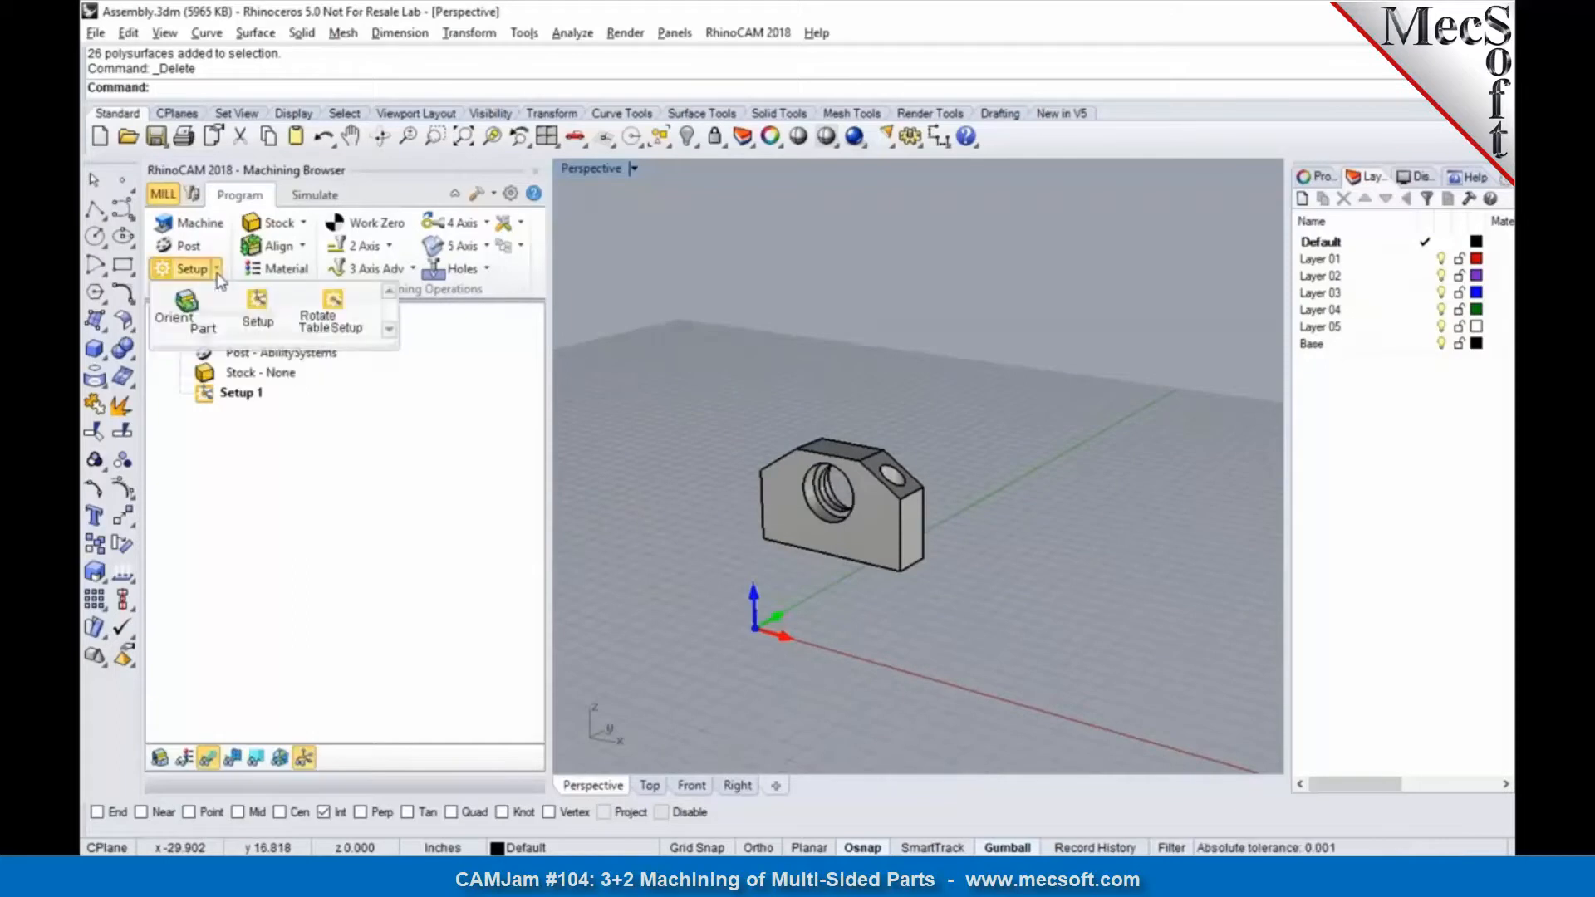
{"action": "left_click", "coordinate": [189, 312]}
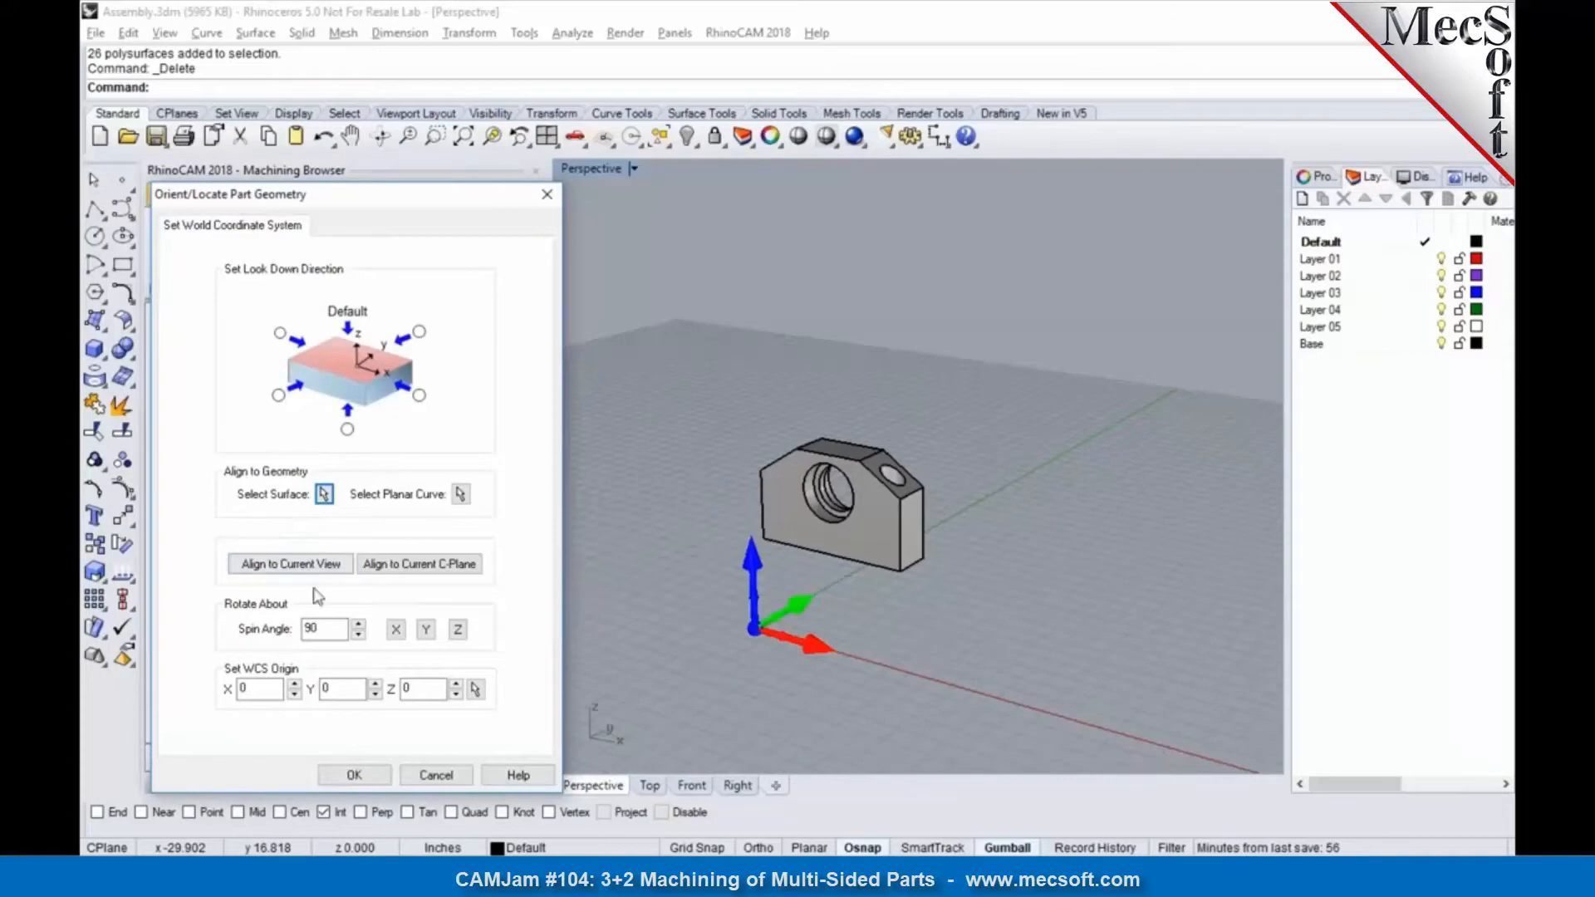
{"action": "left_click", "coordinate": [279, 396]}
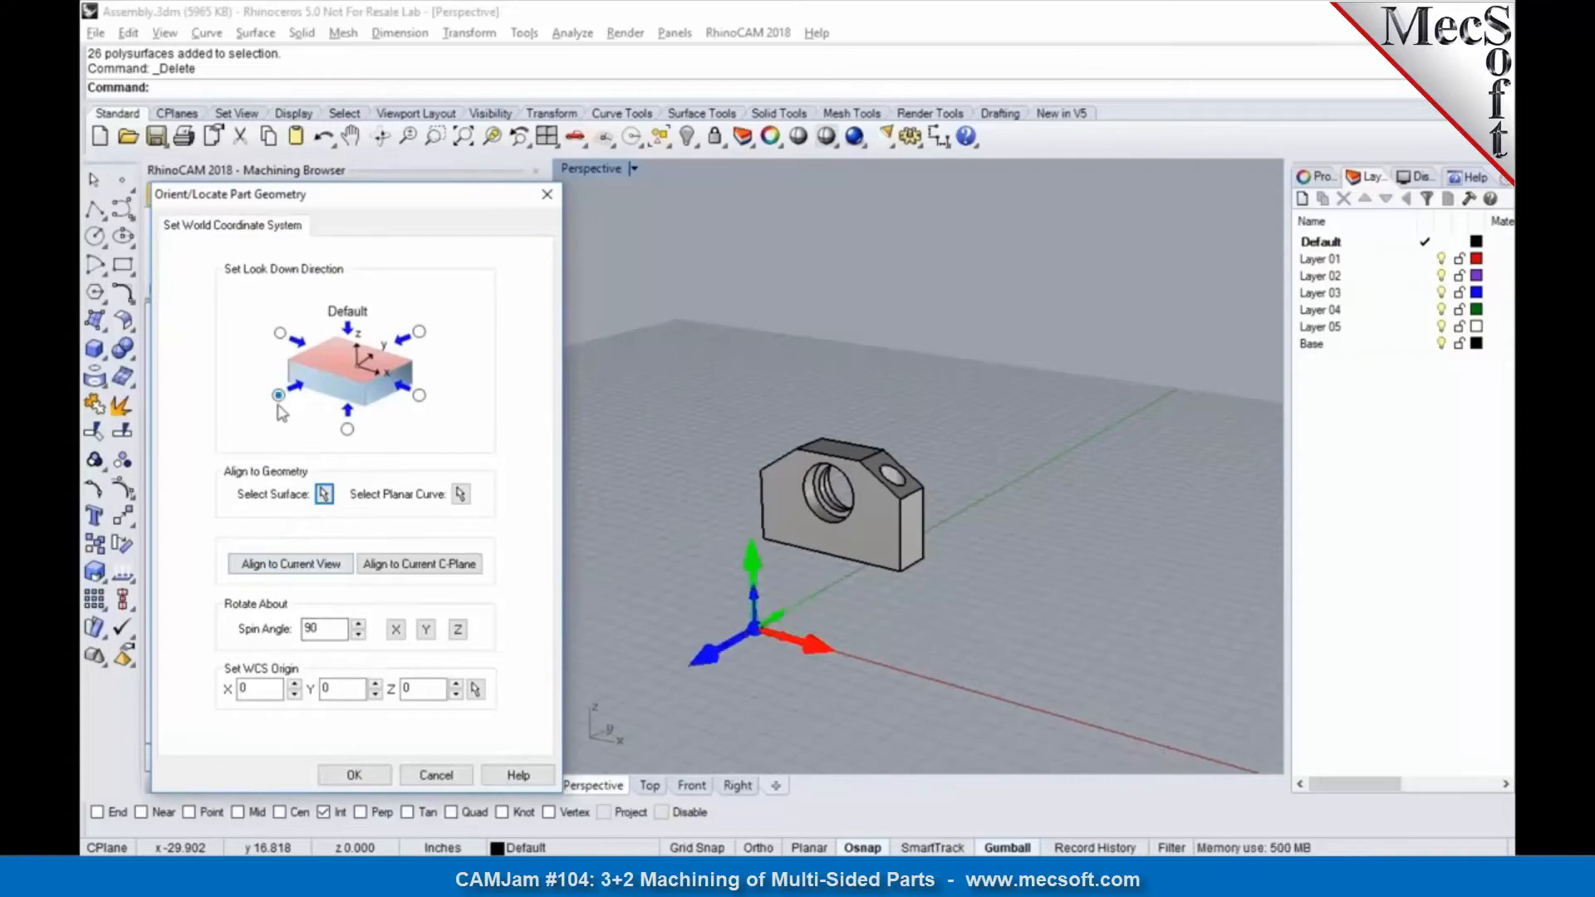
{"action": "left_click", "coordinate": [341, 779]}
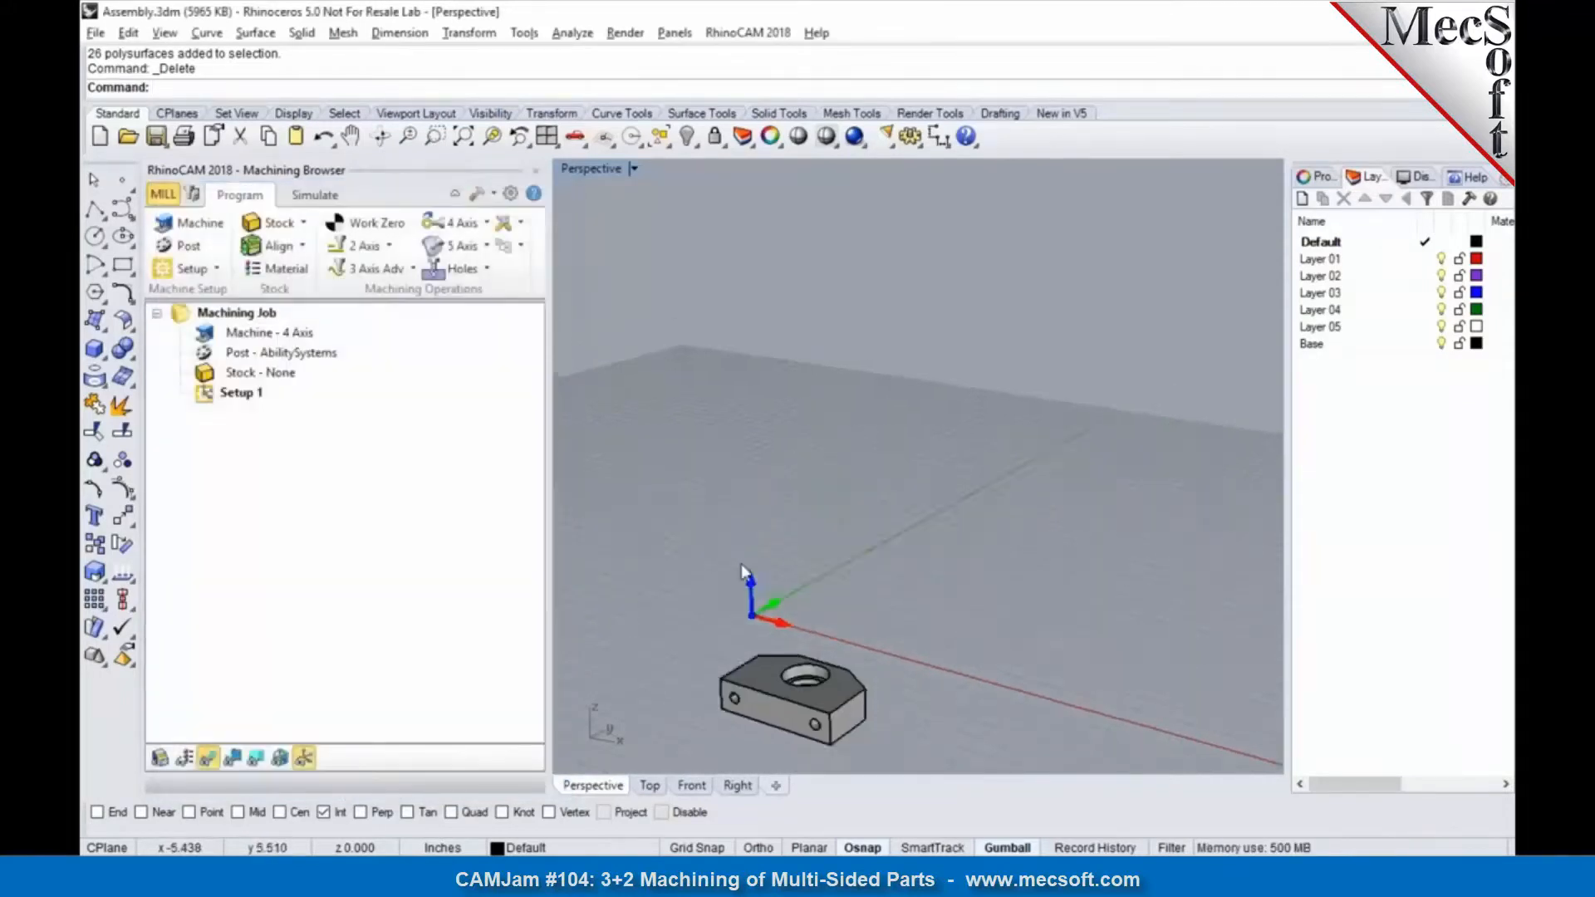
Step: Set the world coordinate origin to the part box at the highest Z and the South West corner
{"action": "left_click", "coordinate": [303, 250]}
{"action": "left_click", "coordinate": [349, 290]}
{"action": "left_click", "coordinate": [371, 466]}
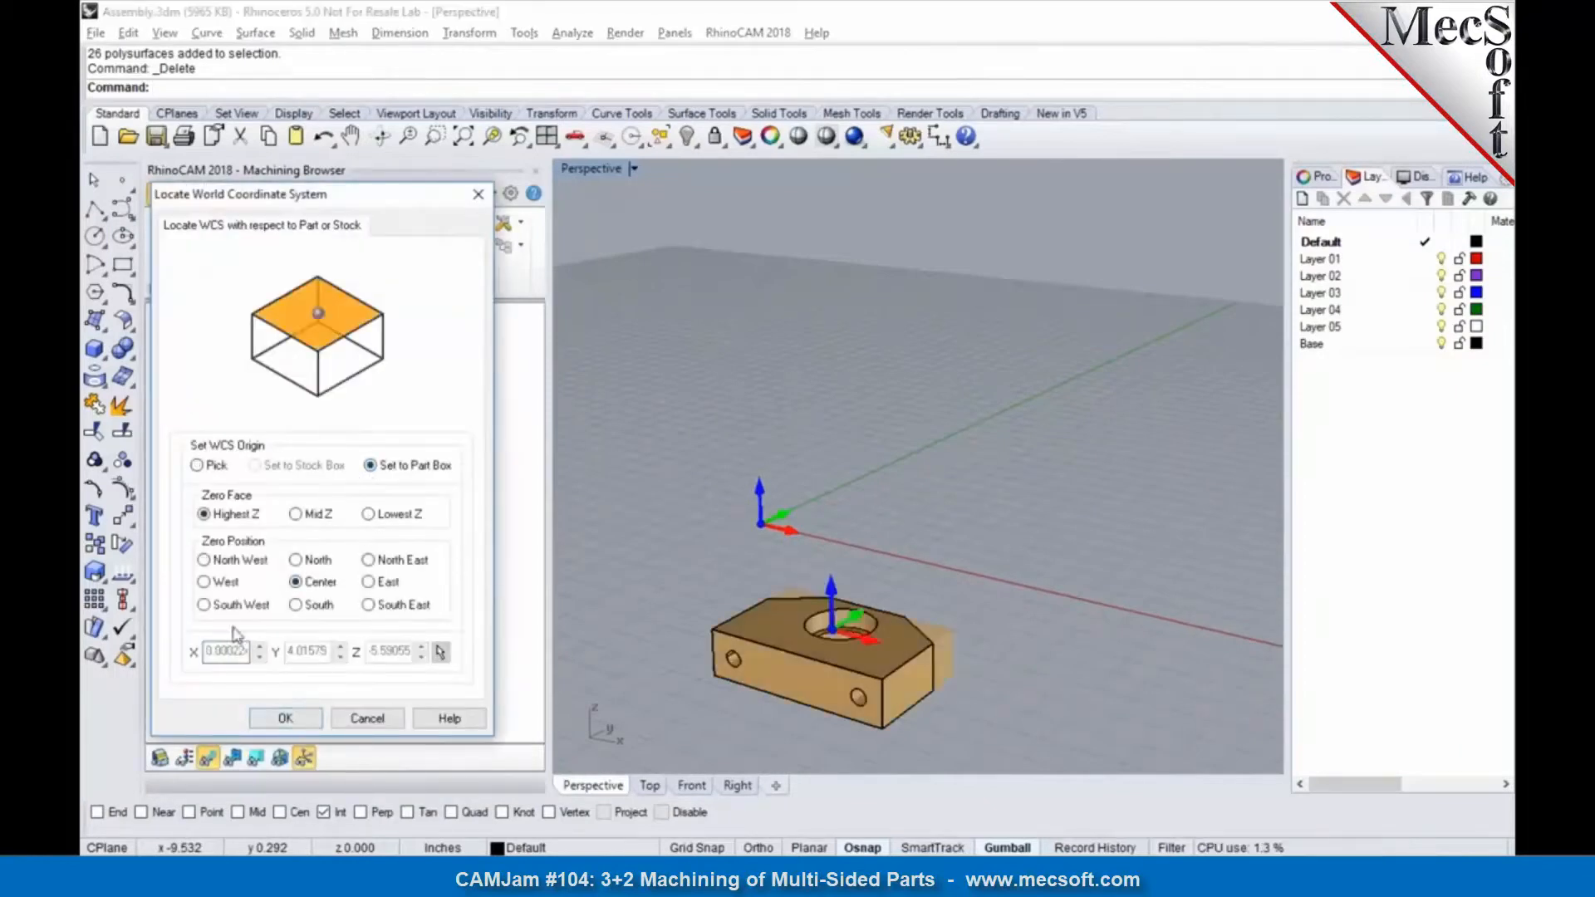
{"action": "left_click", "coordinate": [285, 718]}
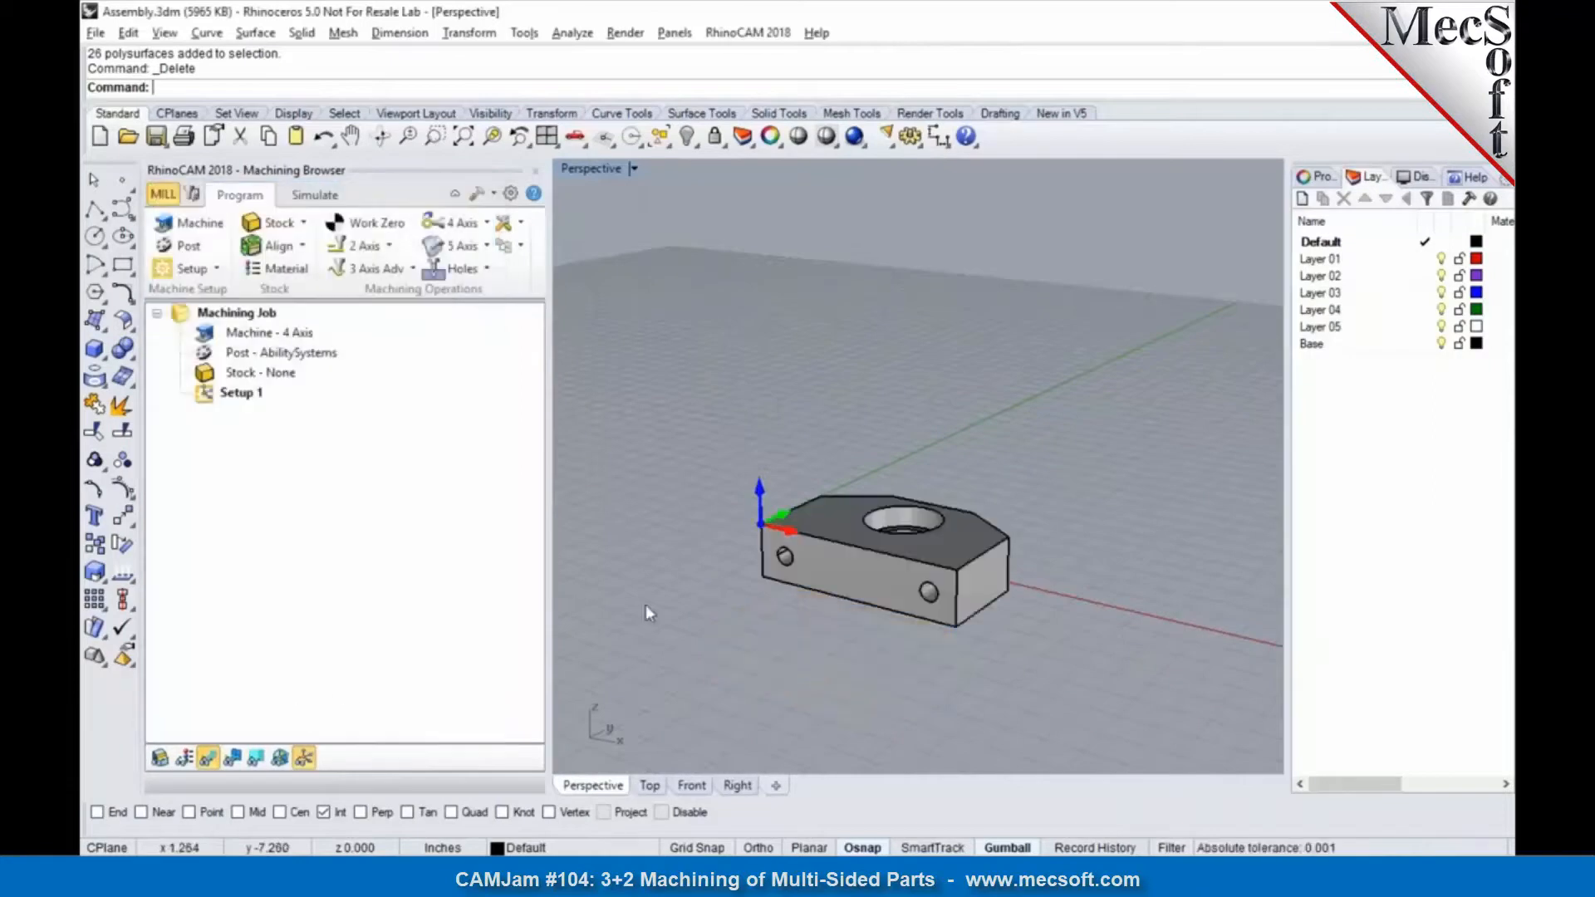
Step: Create a box stock for the block with dimensions copied from the model bounding box
{"action": "left_click", "coordinate": [300, 248]}
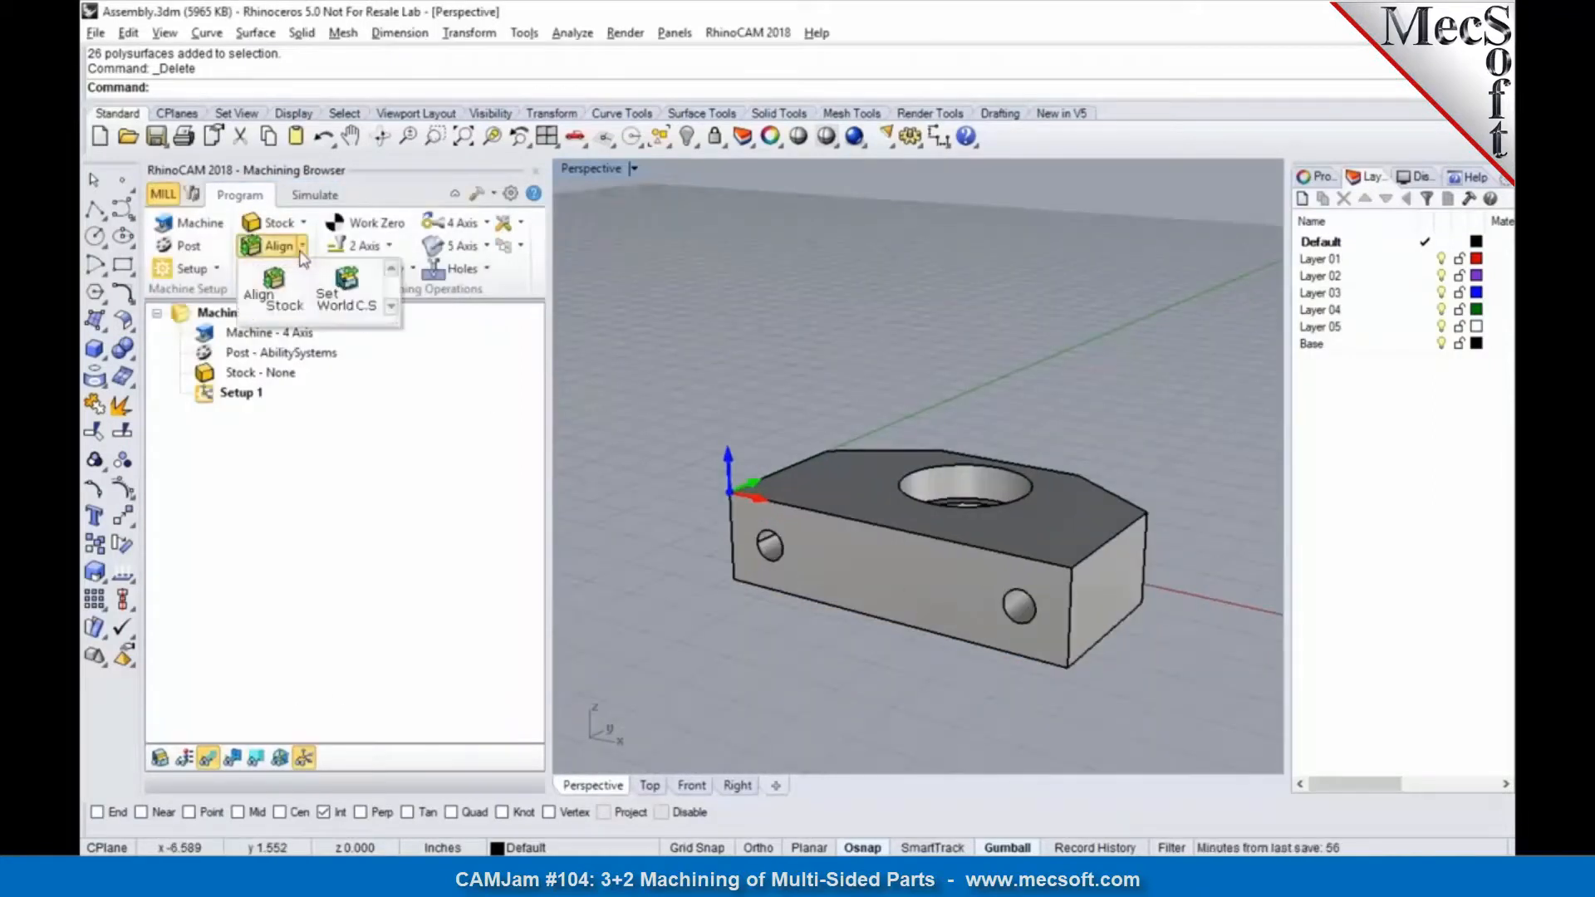
{"action": "left_click", "coordinate": [287, 225]}
{"action": "left_click", "coordinate": [290, 247]}
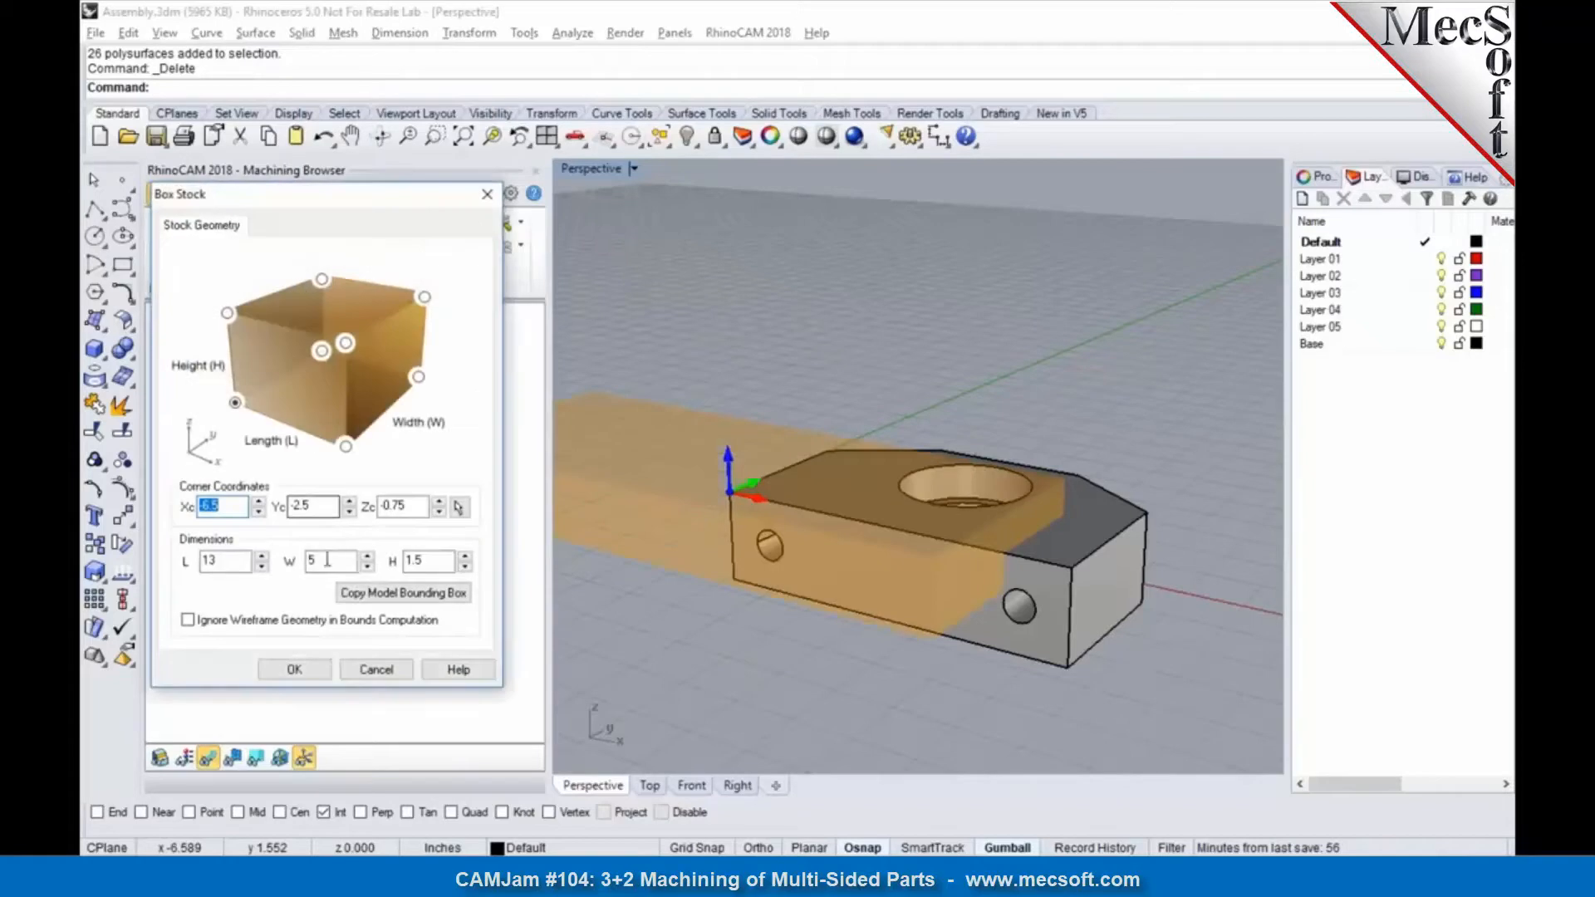
{"action": "left_click", "coordinate": [366, 594]}
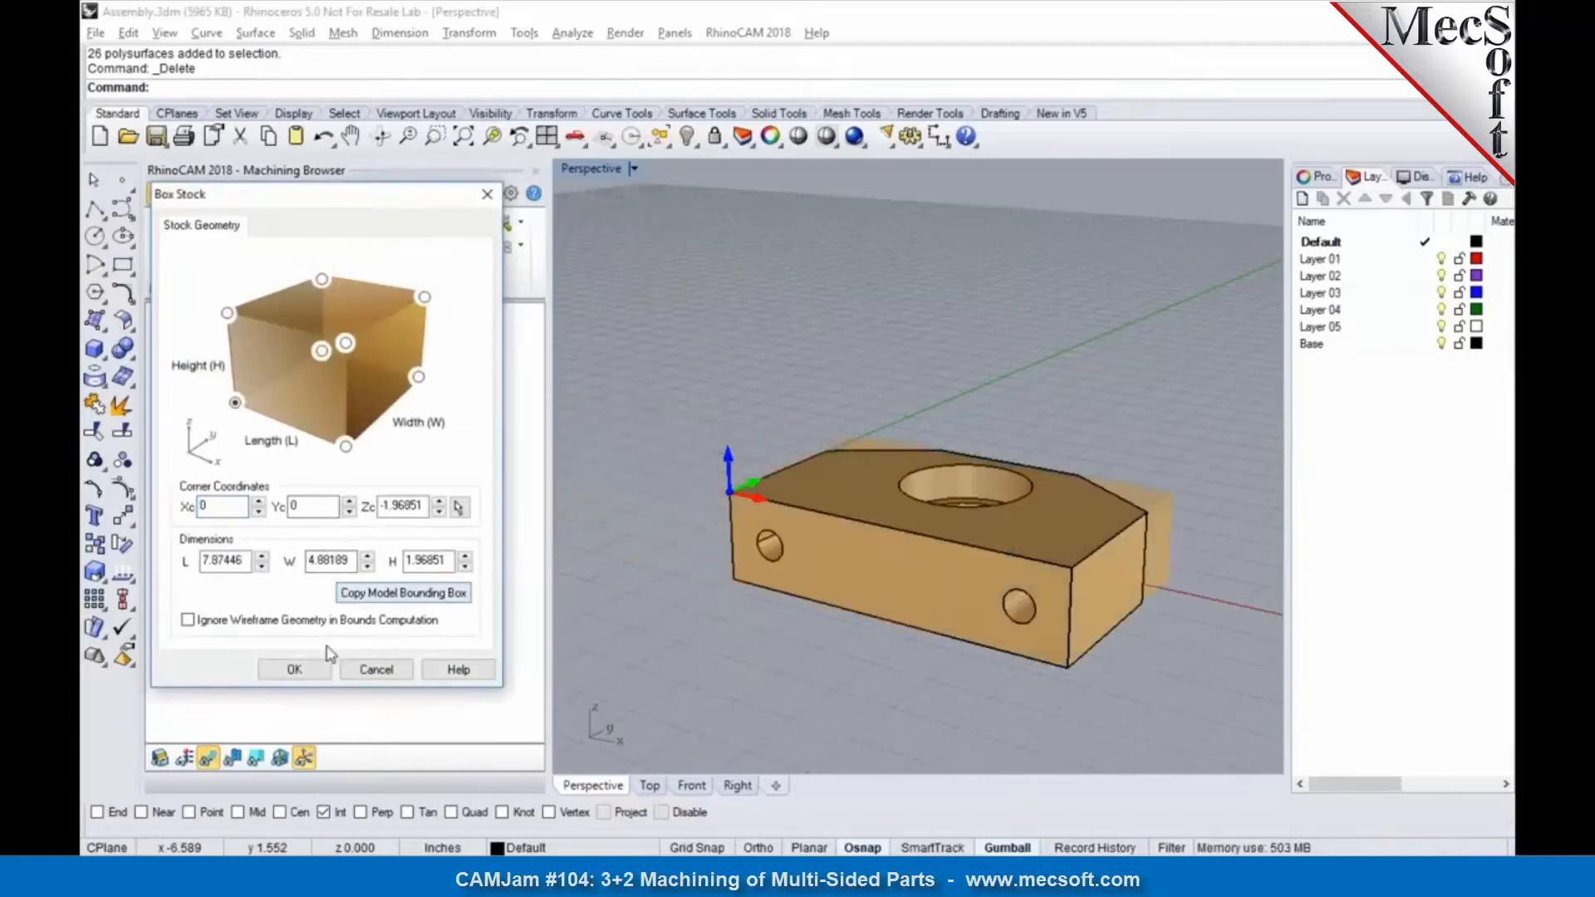
{"action": "left_click", "coordinate": [295, 669]}
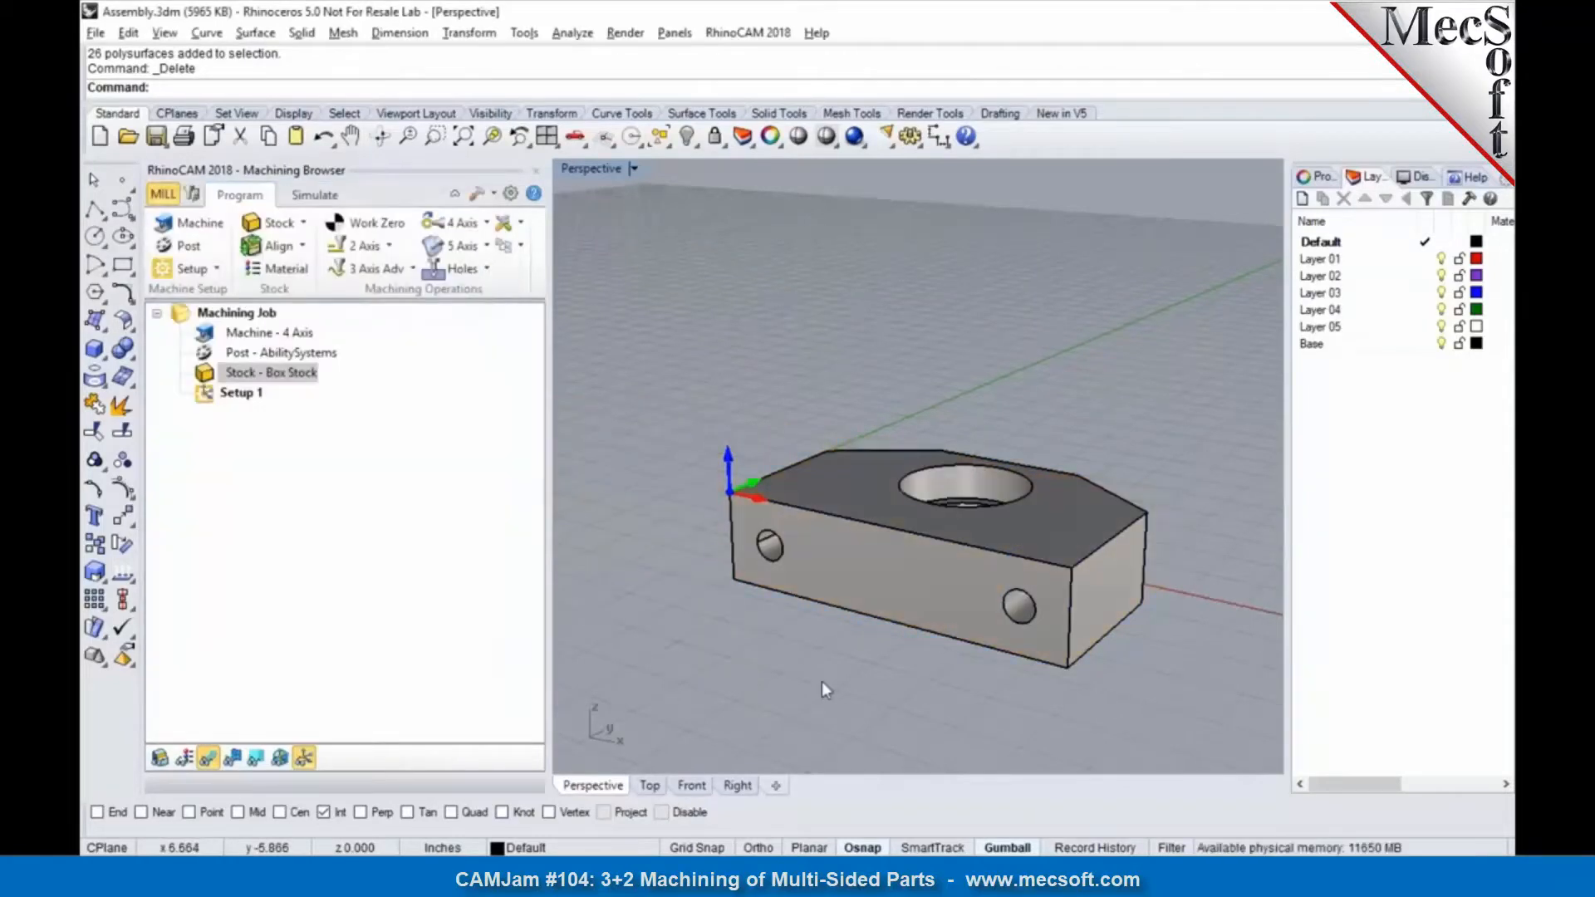
Step: Add a second machining setup with its orientation rotated 90 degrees about the X axis
{"action": "left_click", "coordinate": [266, 393]}
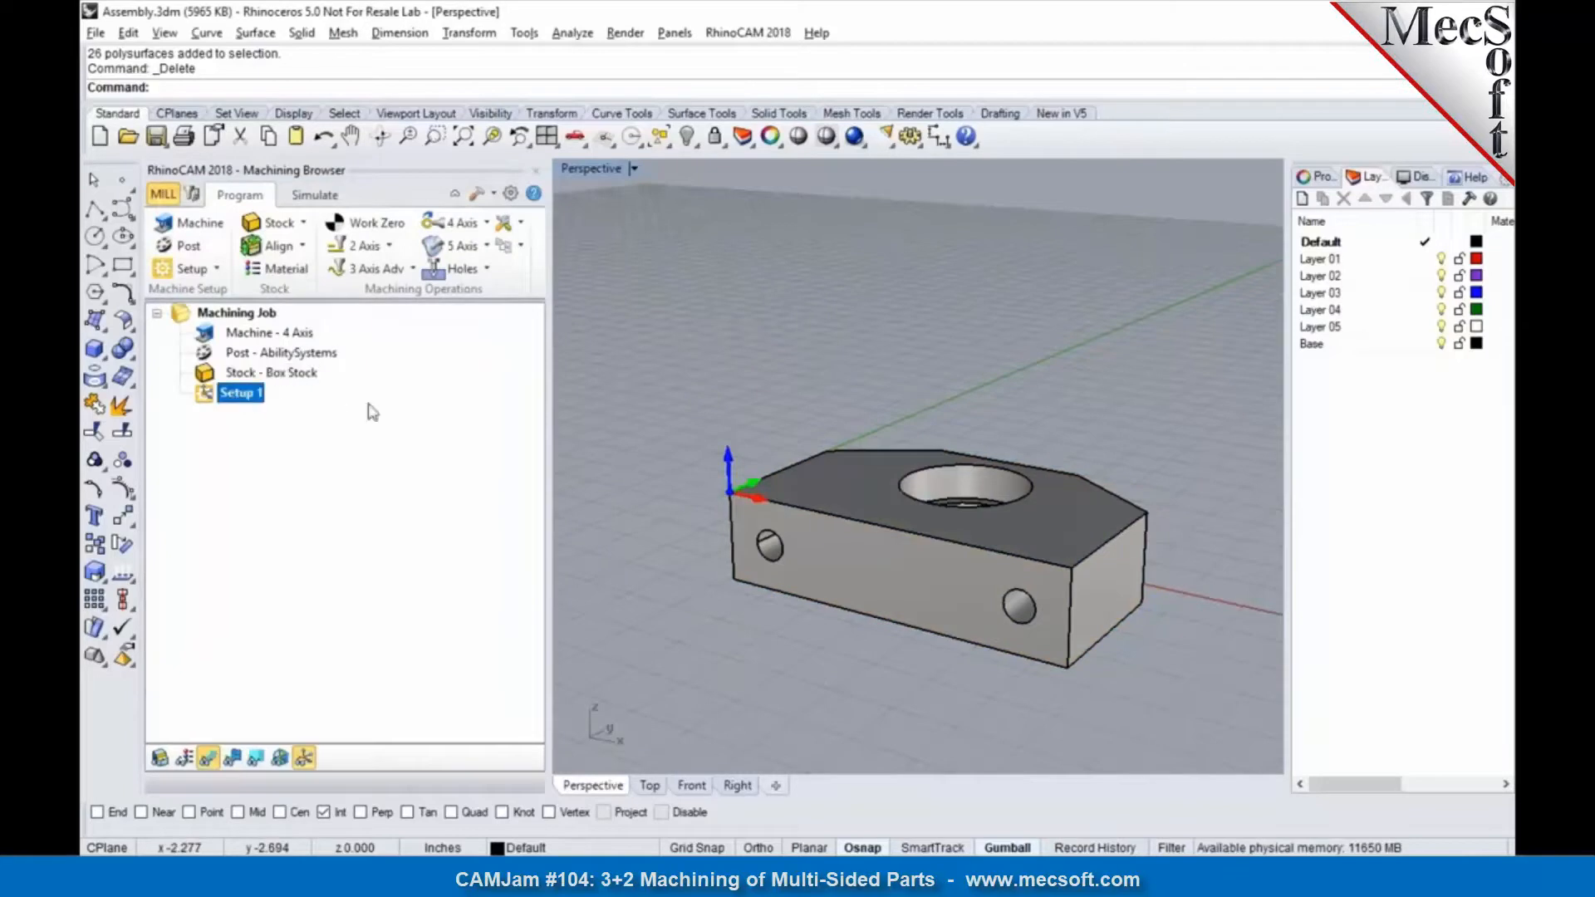
{"action": "right_click_drag", "start_coordinate": [835, 461], "coordinate": [890, 479]}
{"action": "right_click_drag", "start_coordinate": [1054, 503], "coordinate": [961, 493]}
{"action": "left_click", "coordinate": [204, 268]}
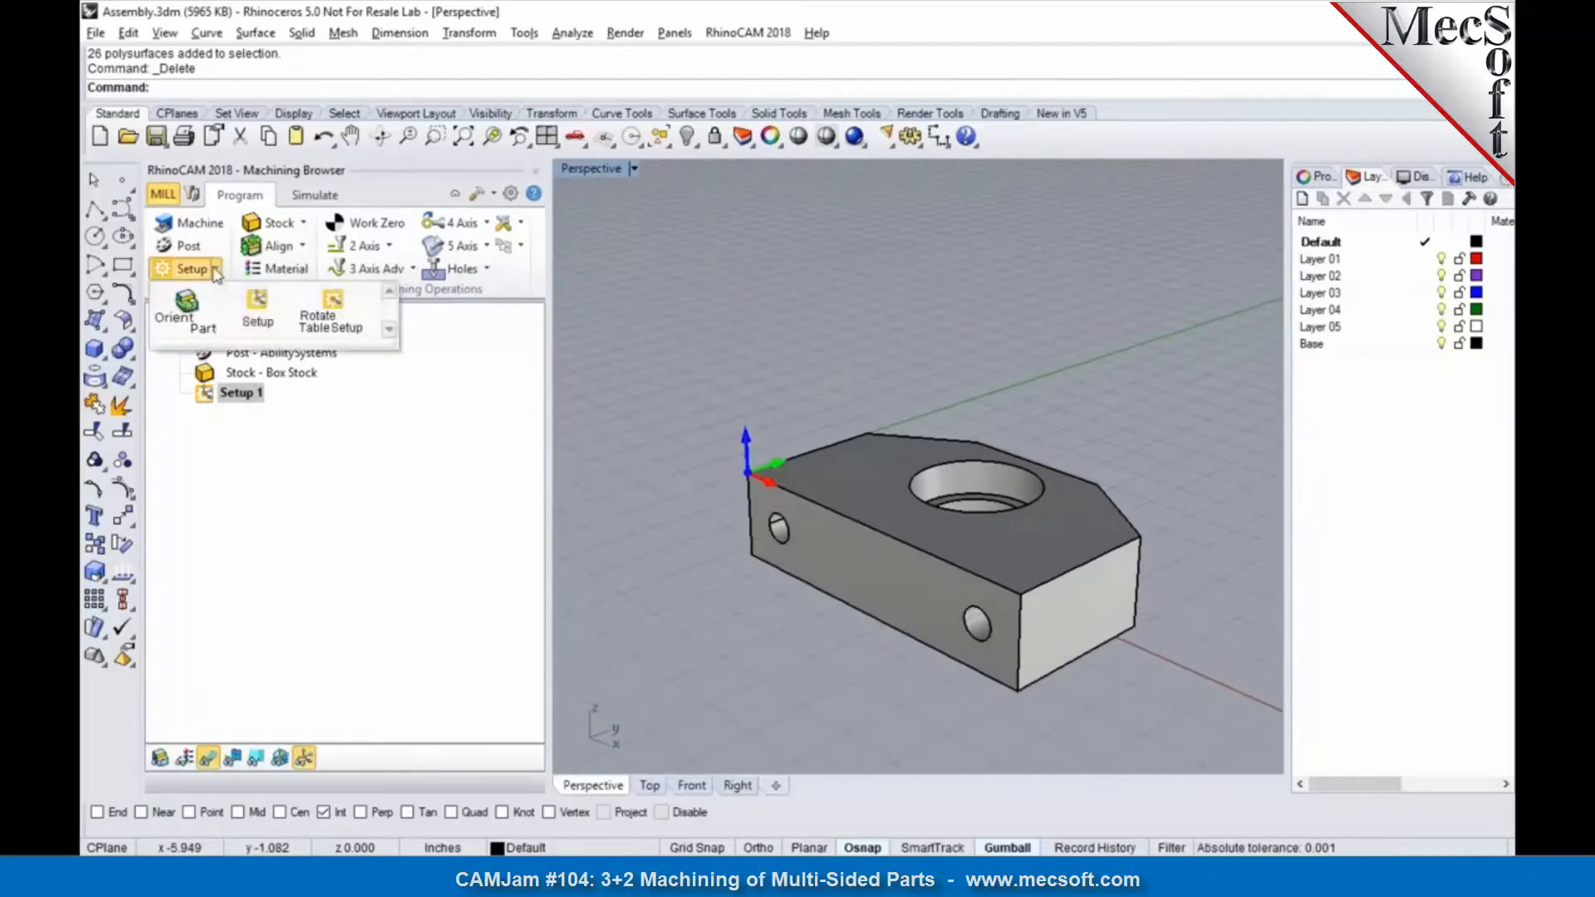
{"action": "left_click", "coordinate": [246, 316]}
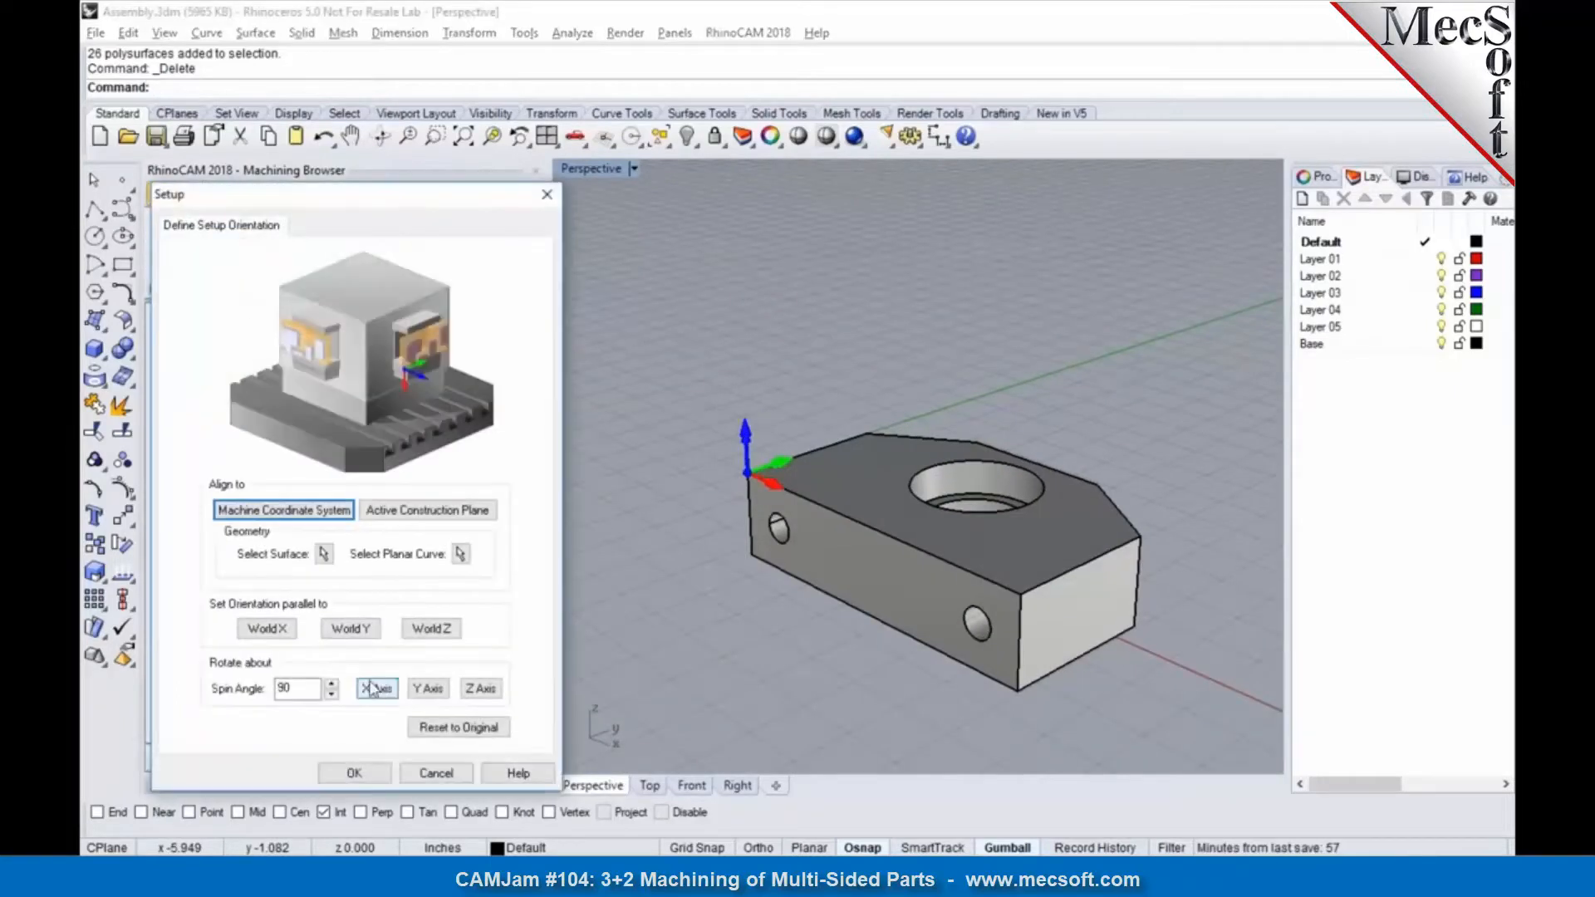
{"action": "left_click", "coordinate": [373, 774]}
{"action": "right_click_drag", "start_coordinate": [834, 563], "coordinate": [694, 583]}
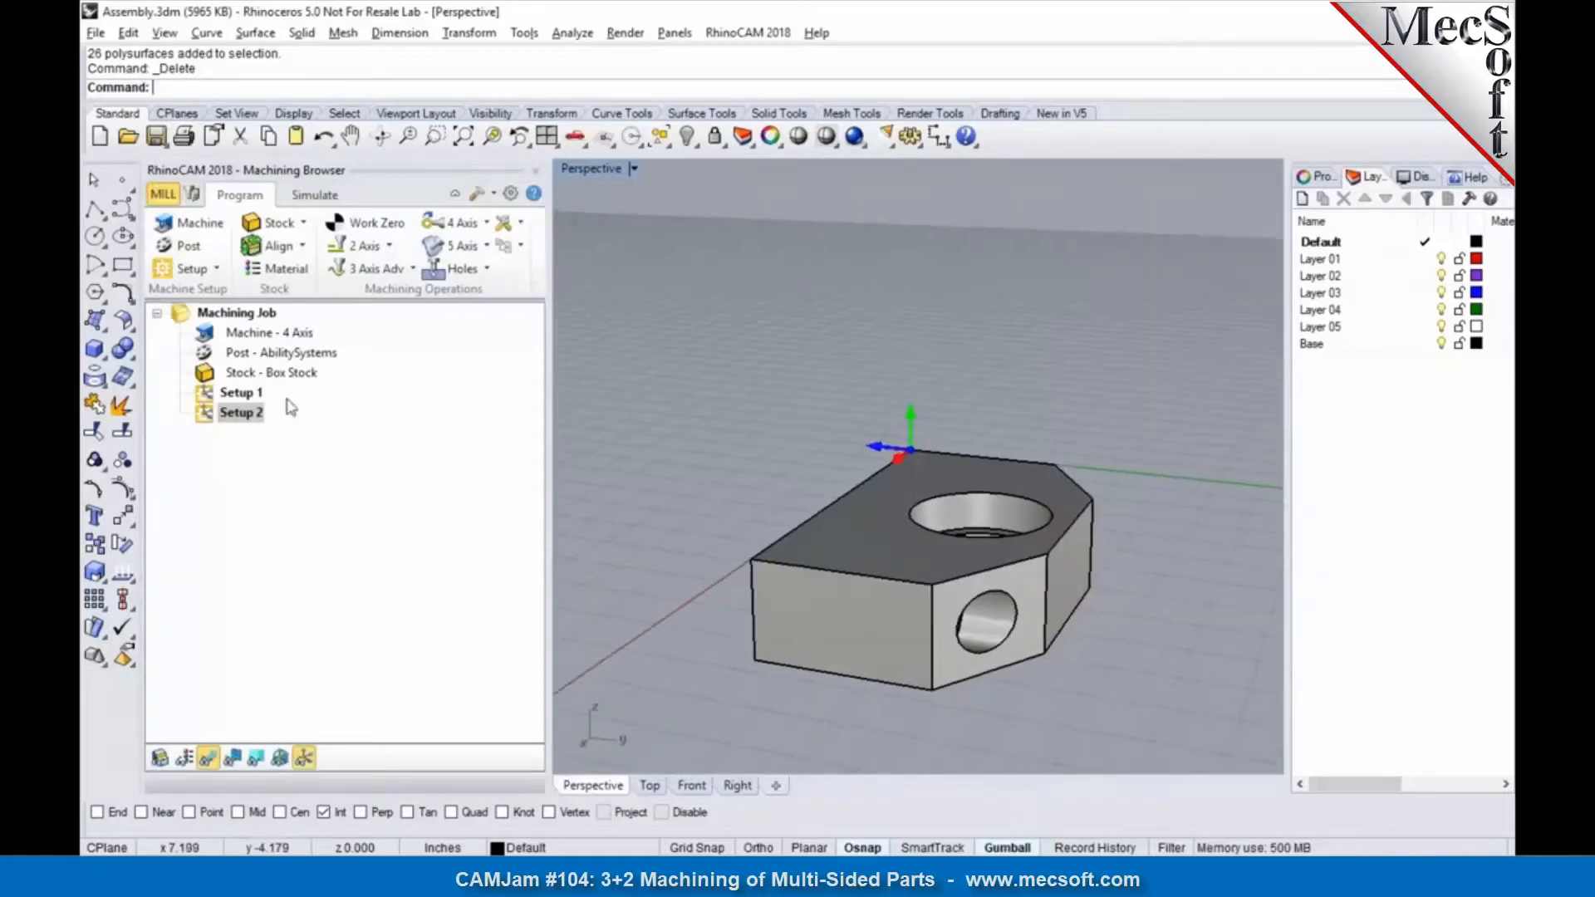
Step: Add a third machining setup, rotating its orientation a further 90 degrees about the X axis
{"action": "left_click", "coordinate": [219, 268]}
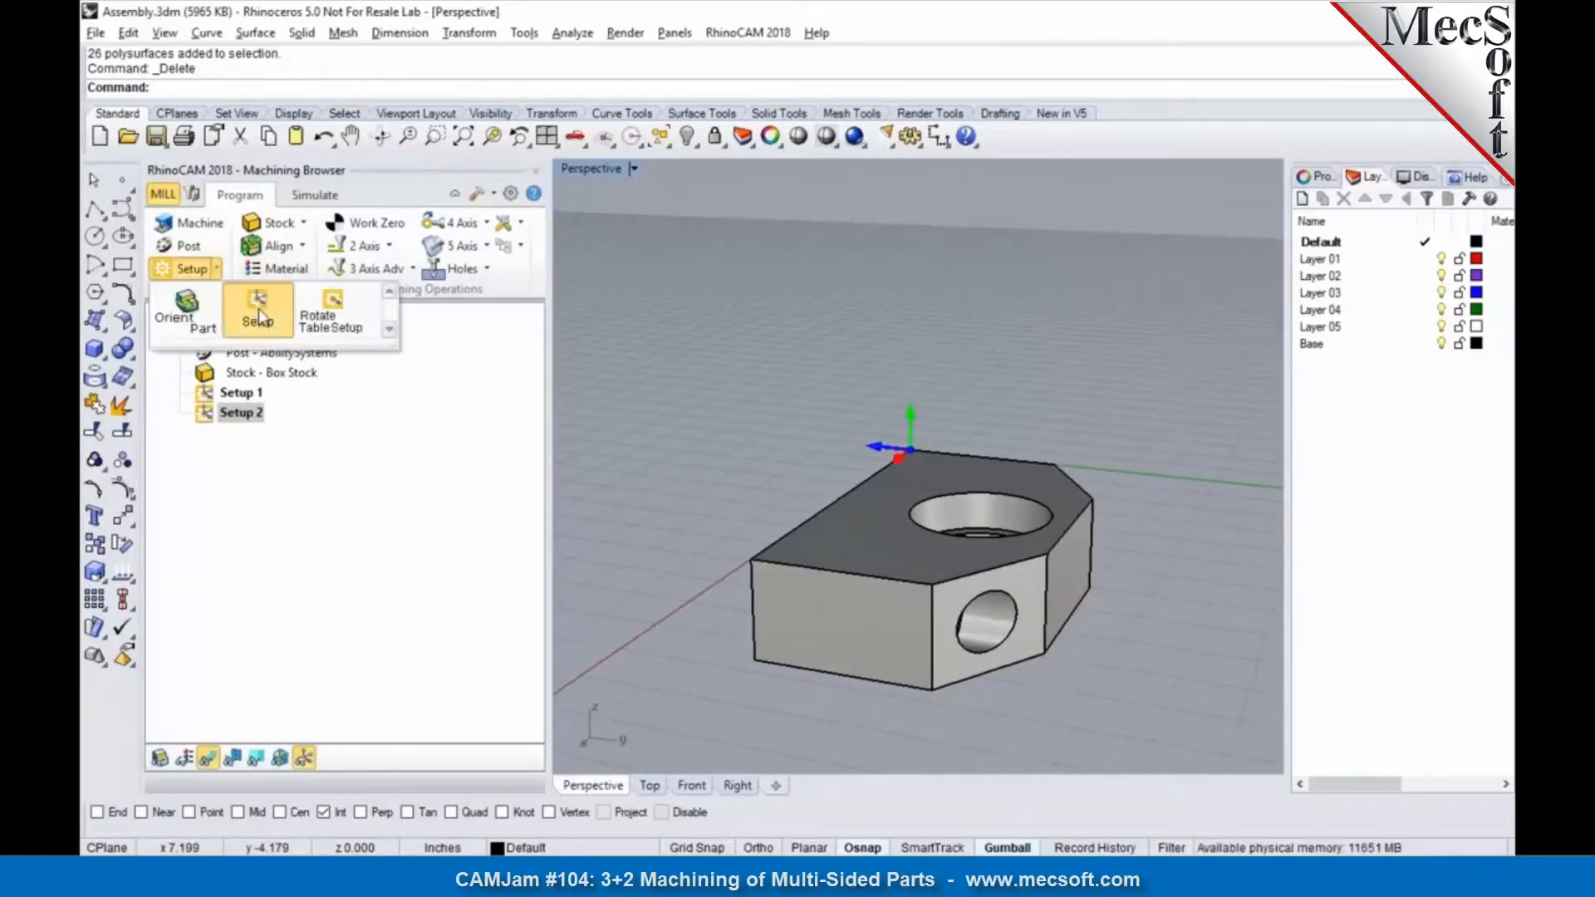
{"action": "left_click", "coordinate": [254, 309]}
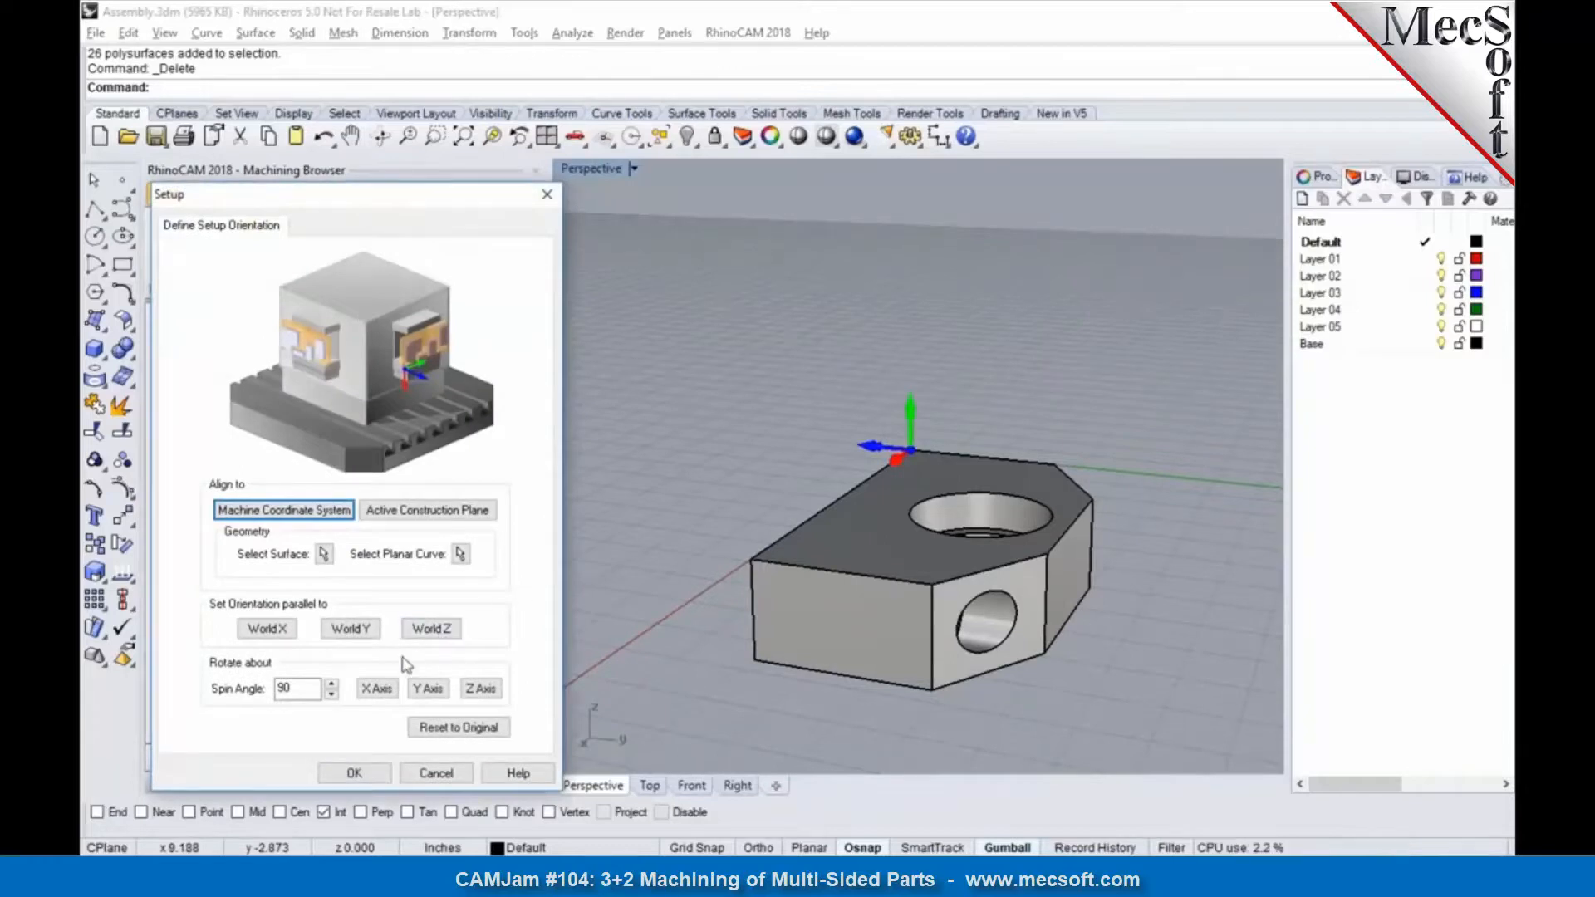
{"action": "left_click", "coordinate": [384, 686]}
{"action": "left_click", "coordinate": [355, 771]}
{"action": "right_click_drag", "start_coordinate": [880, 598], "coordinate": [830, 685]}
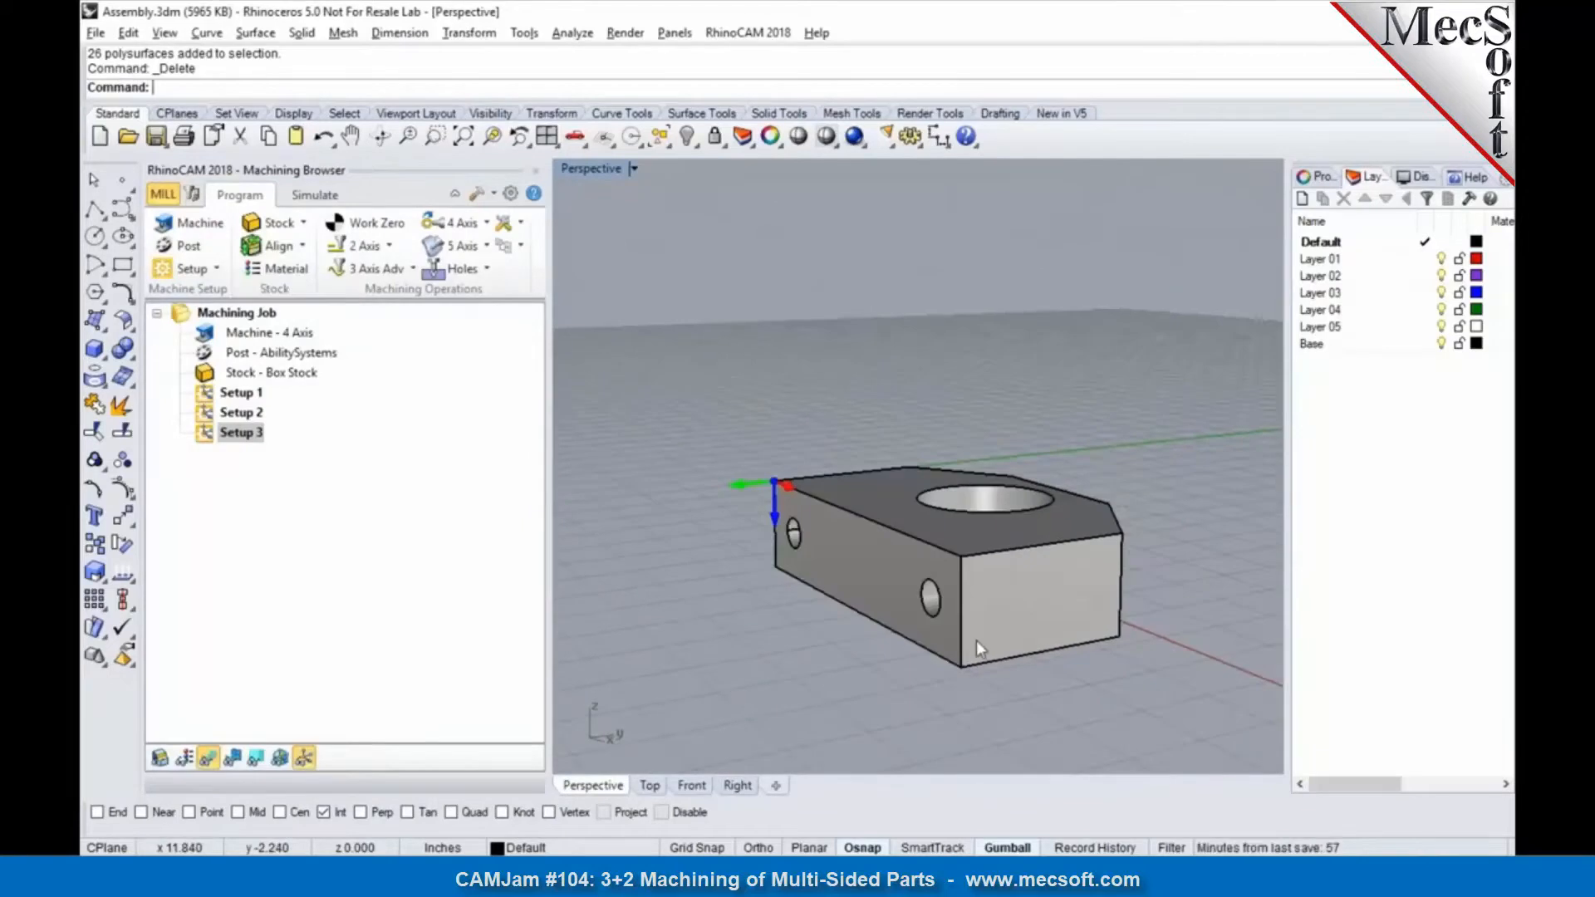
Step: Open Part-Programmed.3dm without saving the changes to Assembly.3dm
{"action": "left_click", "coordinate": [129, 137]}
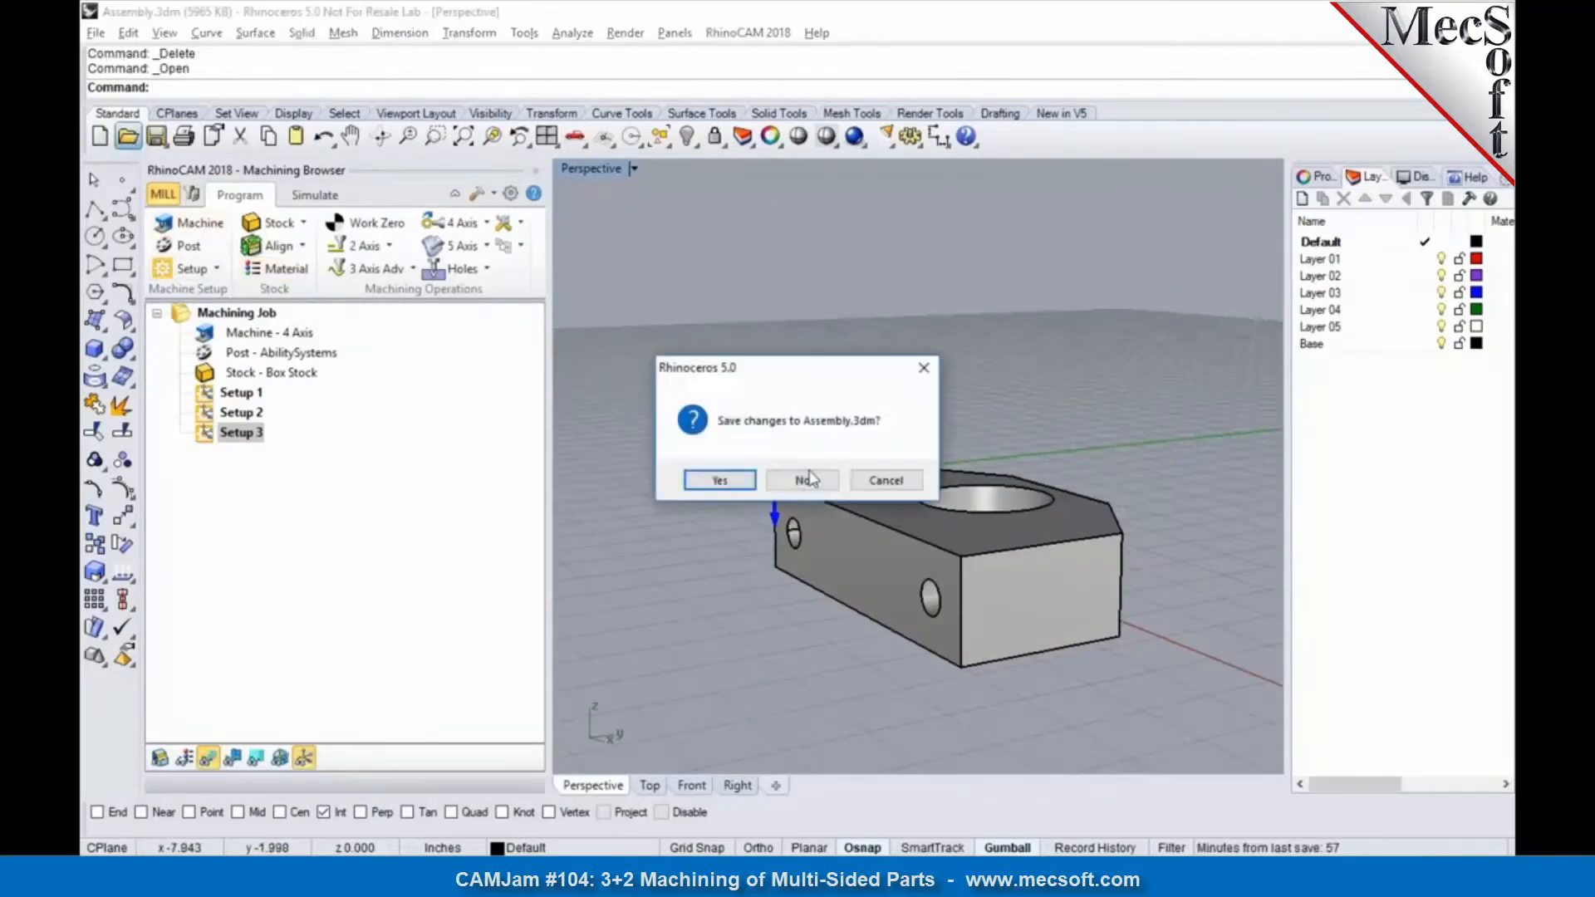
{"action": "left_click", "coordinate": [833, 485]}
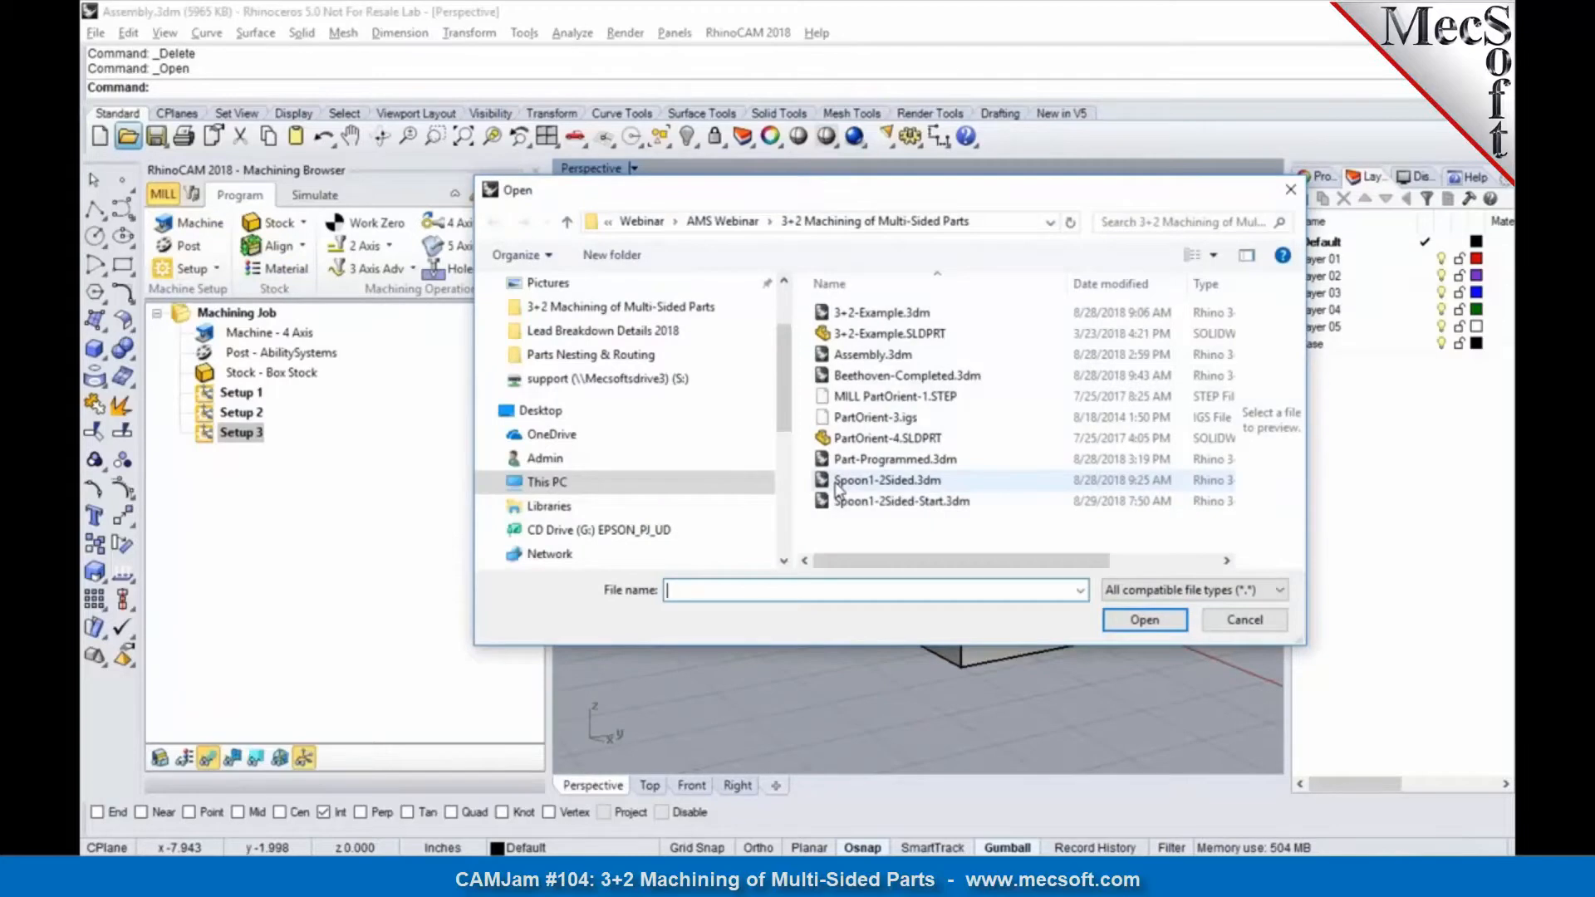
{"action": "left_click", "coordinate": [880, 459]}
{"action": "left_click", "coordinate": [1147, 621]}
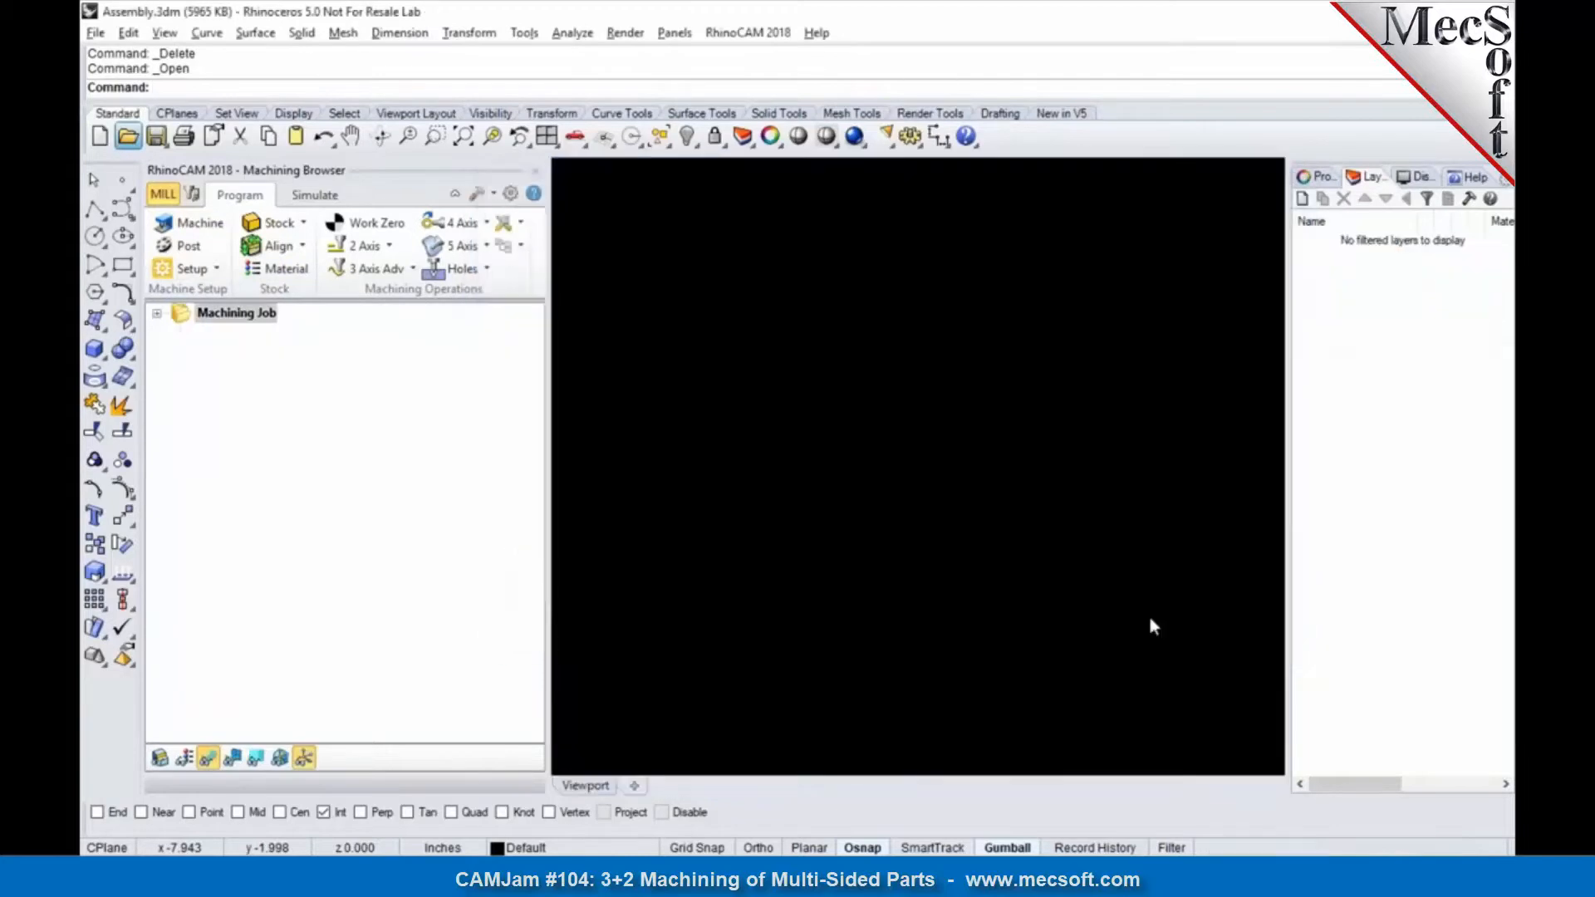
{"action": "right_click_drag", "start_coordinate": [1151, 625], "coordinate": [822, 541]}
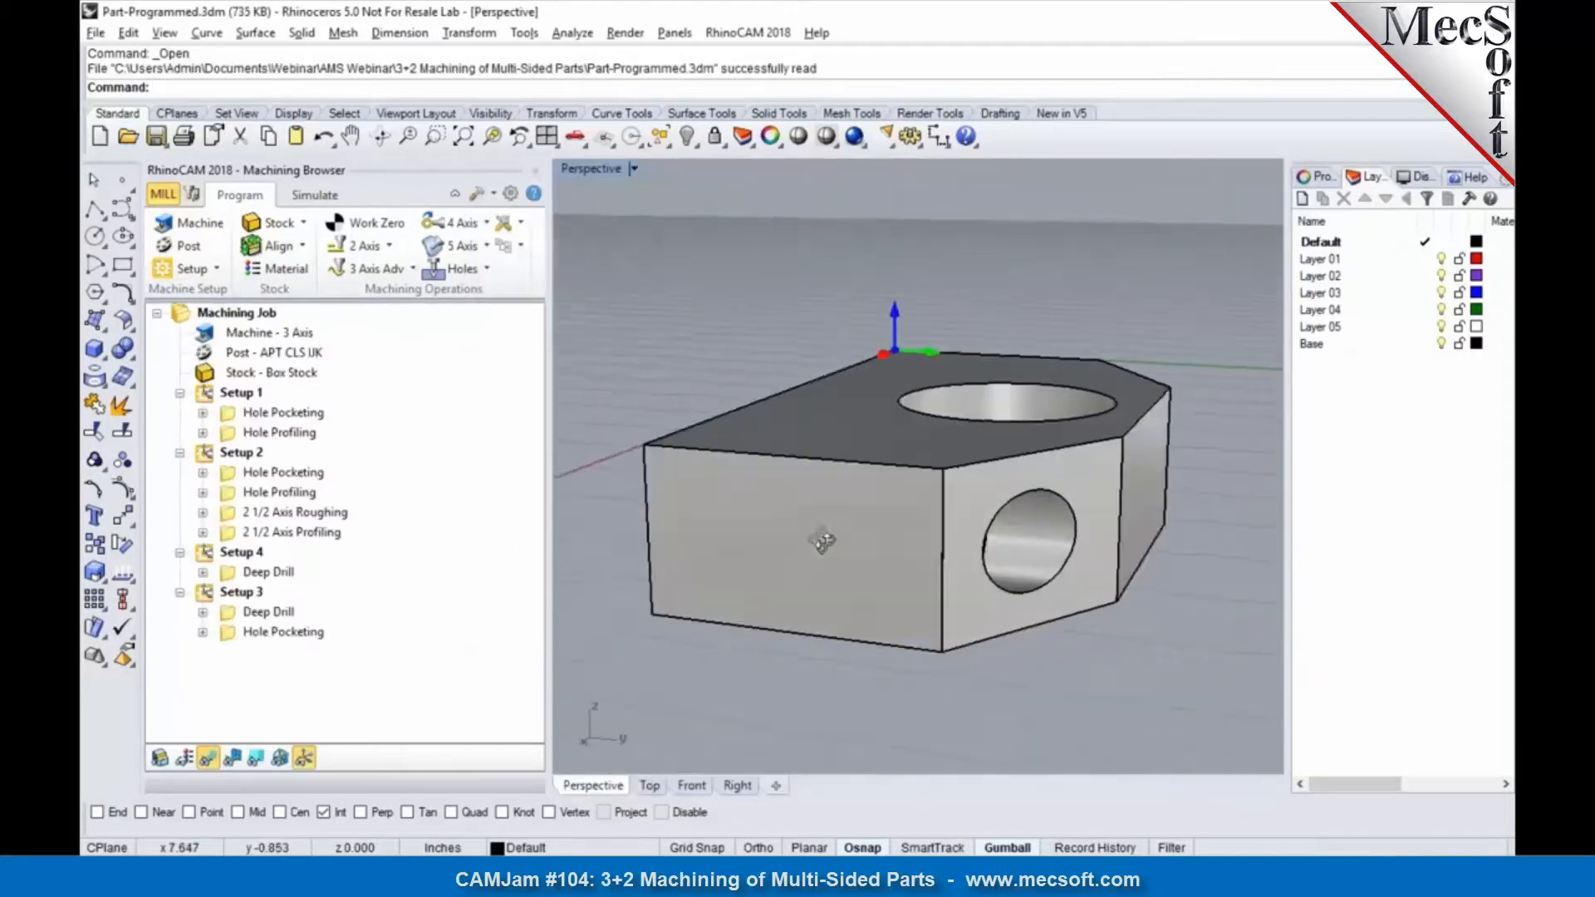
{"action": "scroll", "coordinate": [827, 536], "scroll_direction": "down", "scroll_amount": 3}
Step: Preview the Hole Pocketing and Hole Profiling toolpaths of Setup 1 and simulate the whole setup on the box stock
{"action": "left_click", "coordinate": [268, 413]}
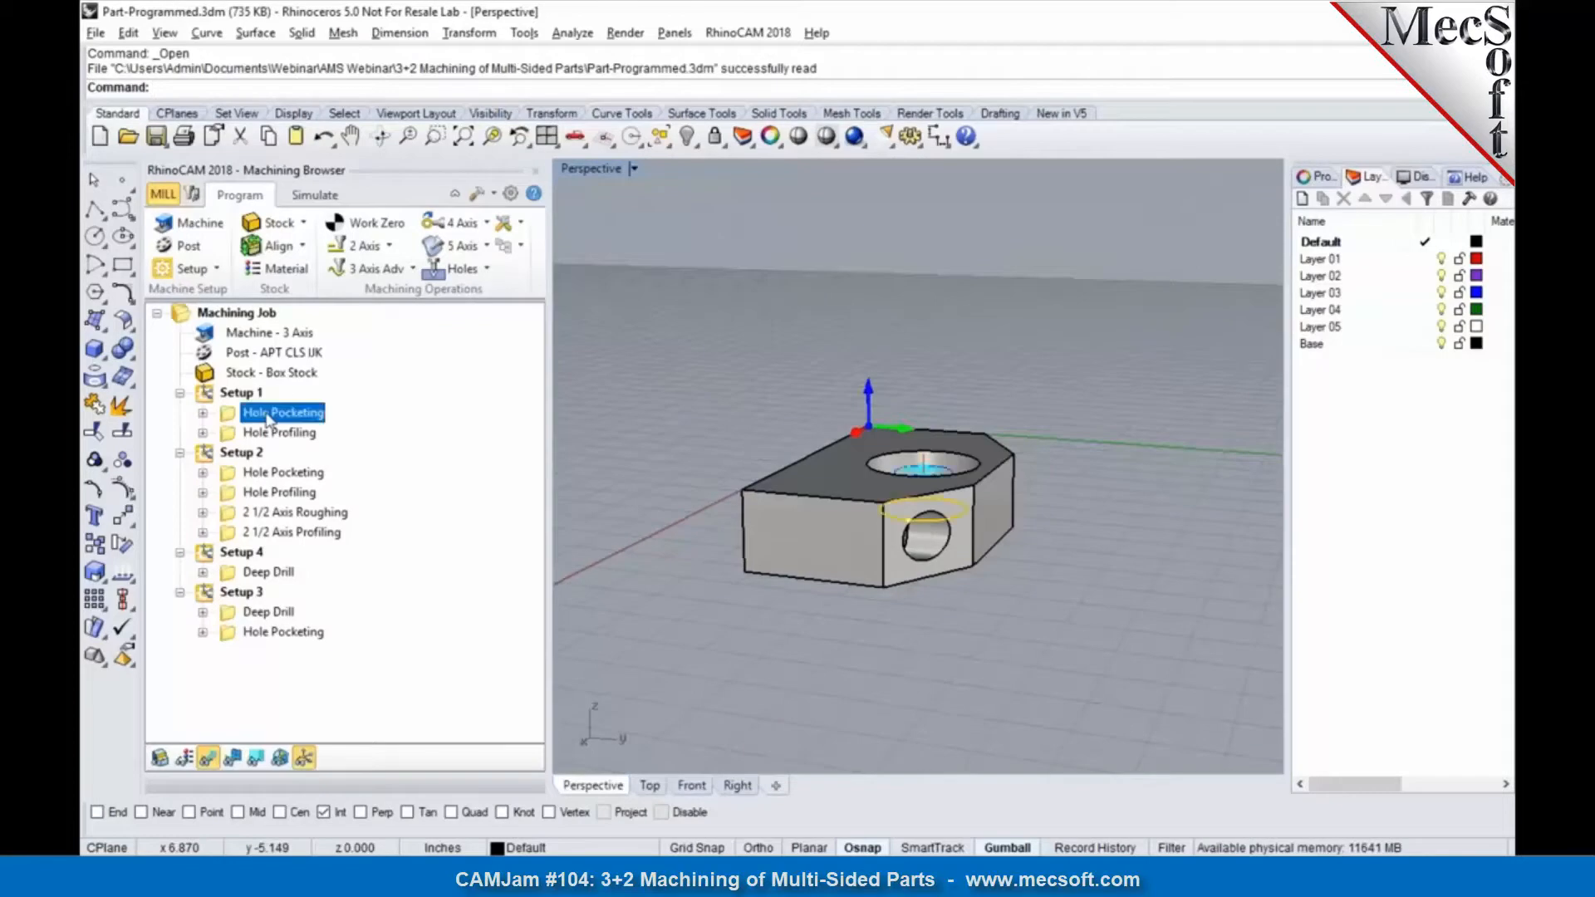
{"action": "left_click", "coordinate": [269, 433]}
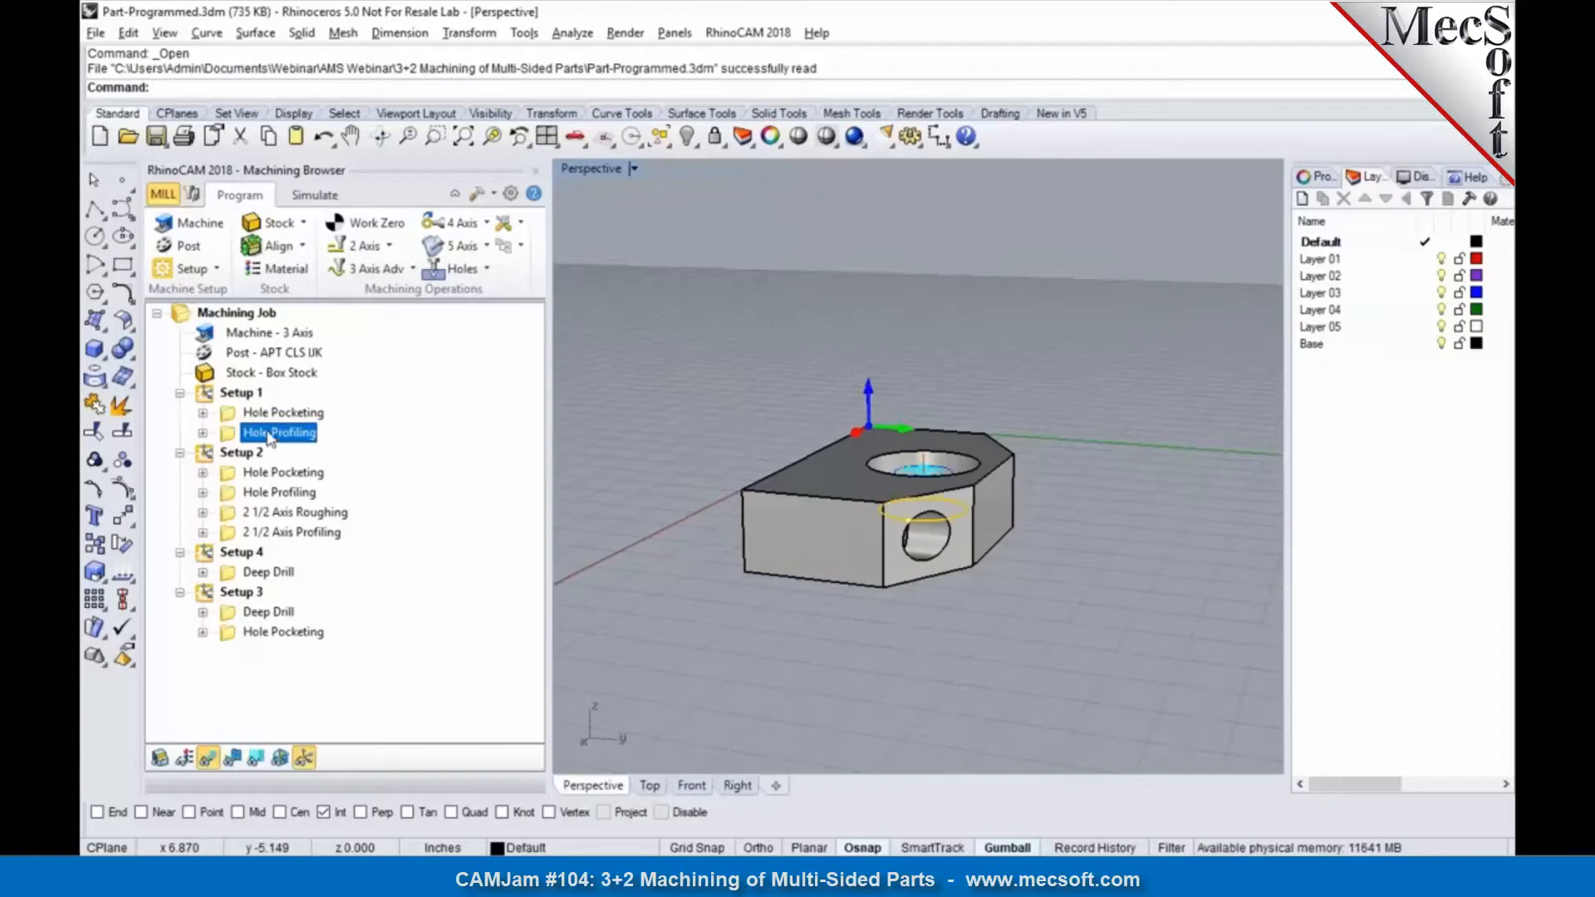
{"action": "left_click", "coordinate": [241, 392]}
{"action": "left_click", "coordinate": [313, 198]}
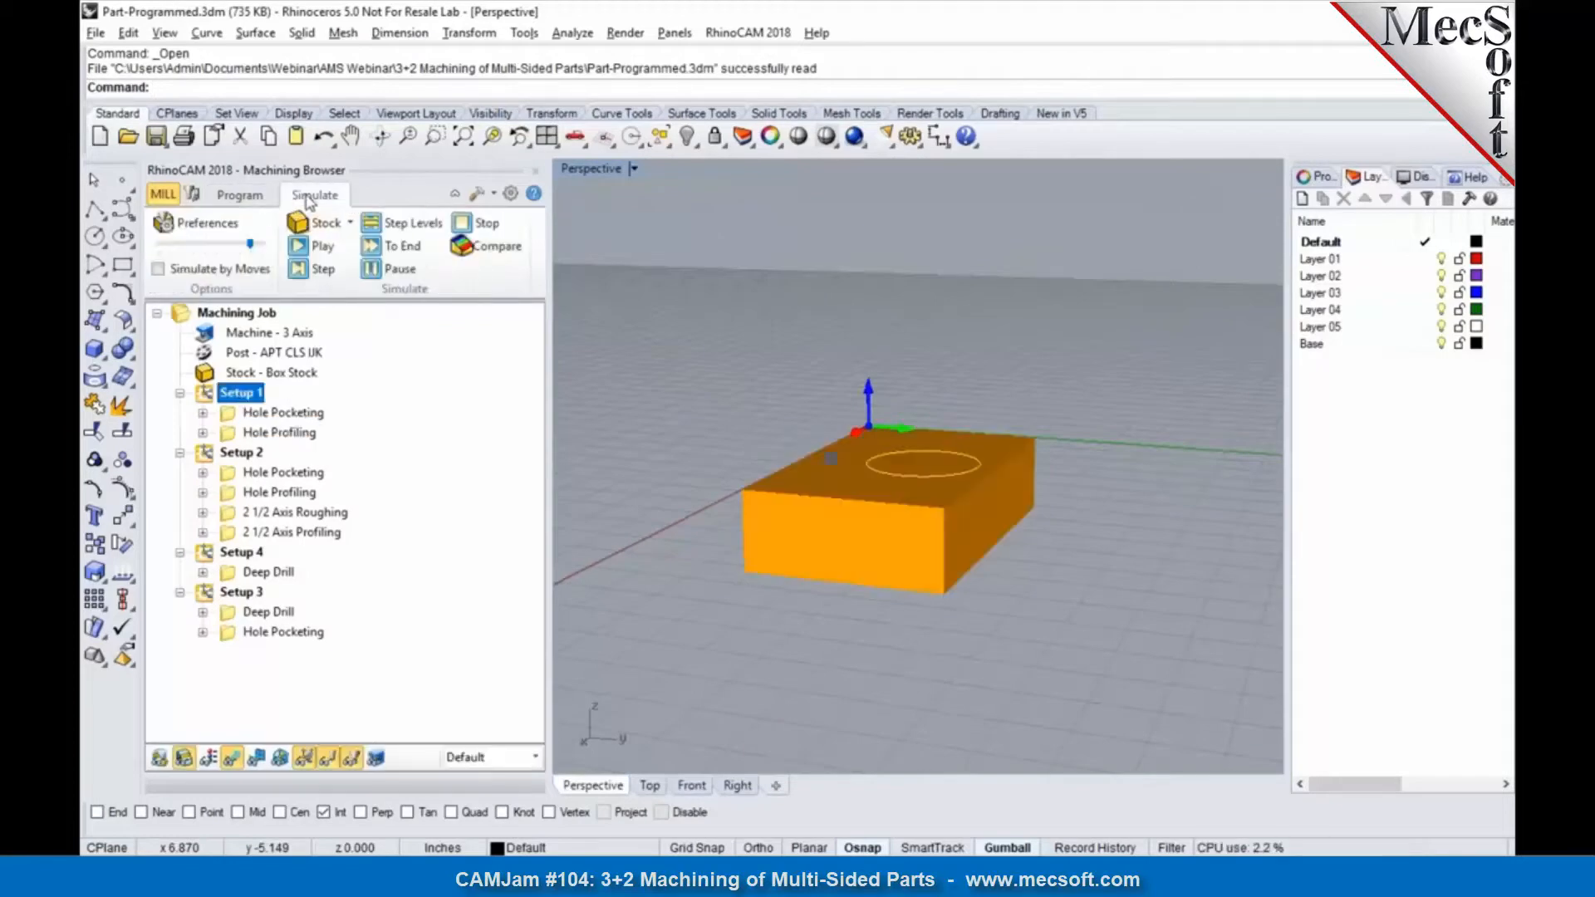
{"action": "left_click", "coordinate": [299, 247]}
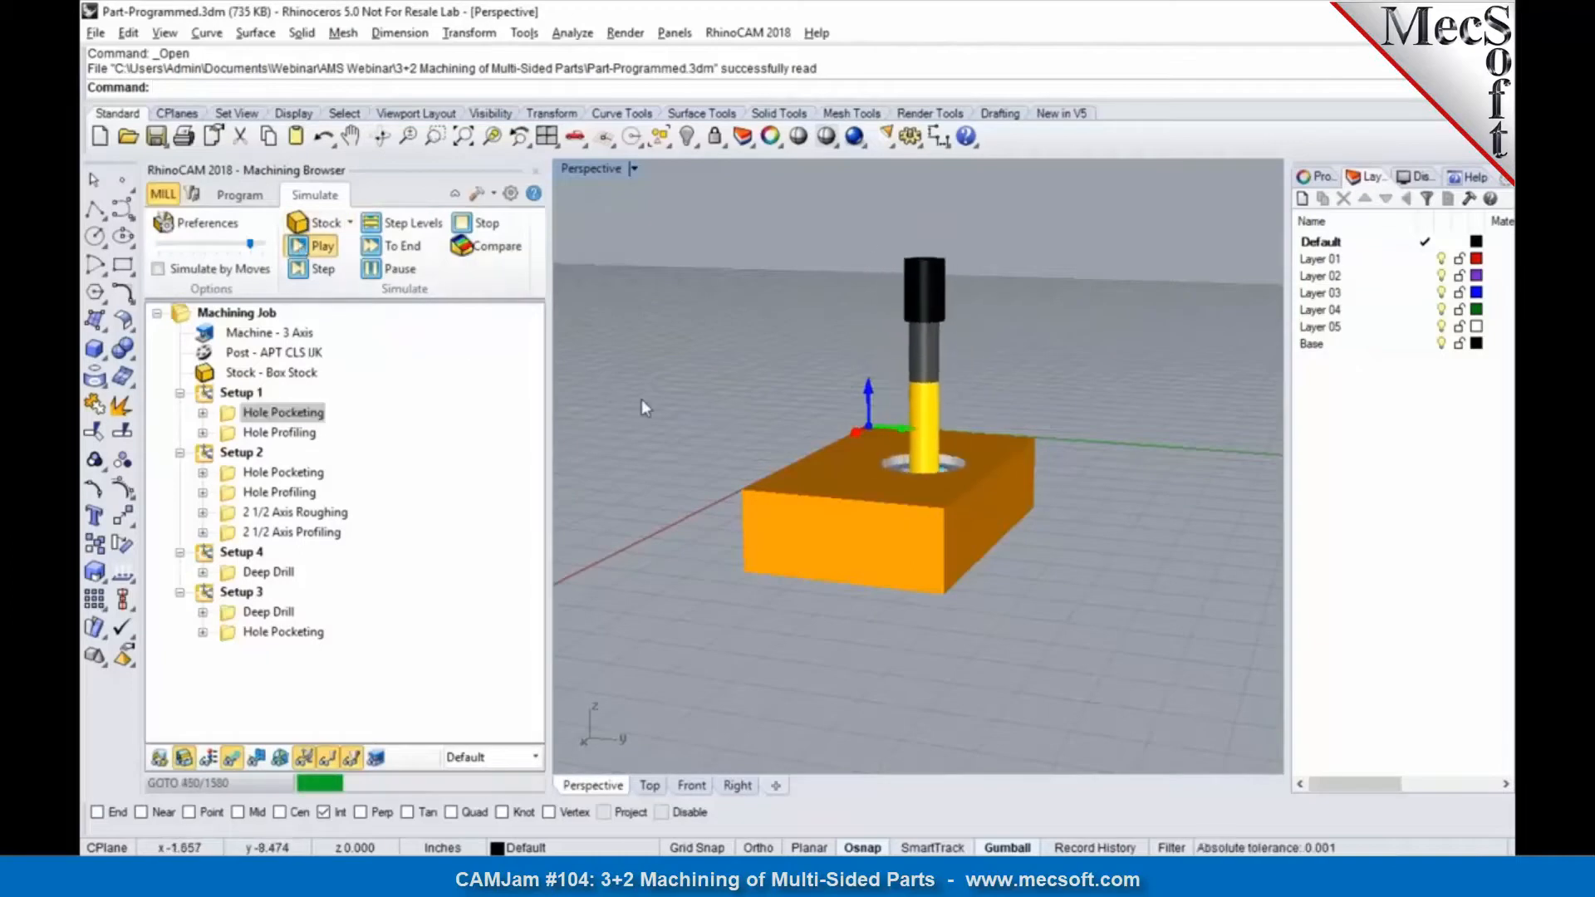
{"action": "right_click_drag", "start_coordinate": [730, 425], "coordinate": [748, 525]}
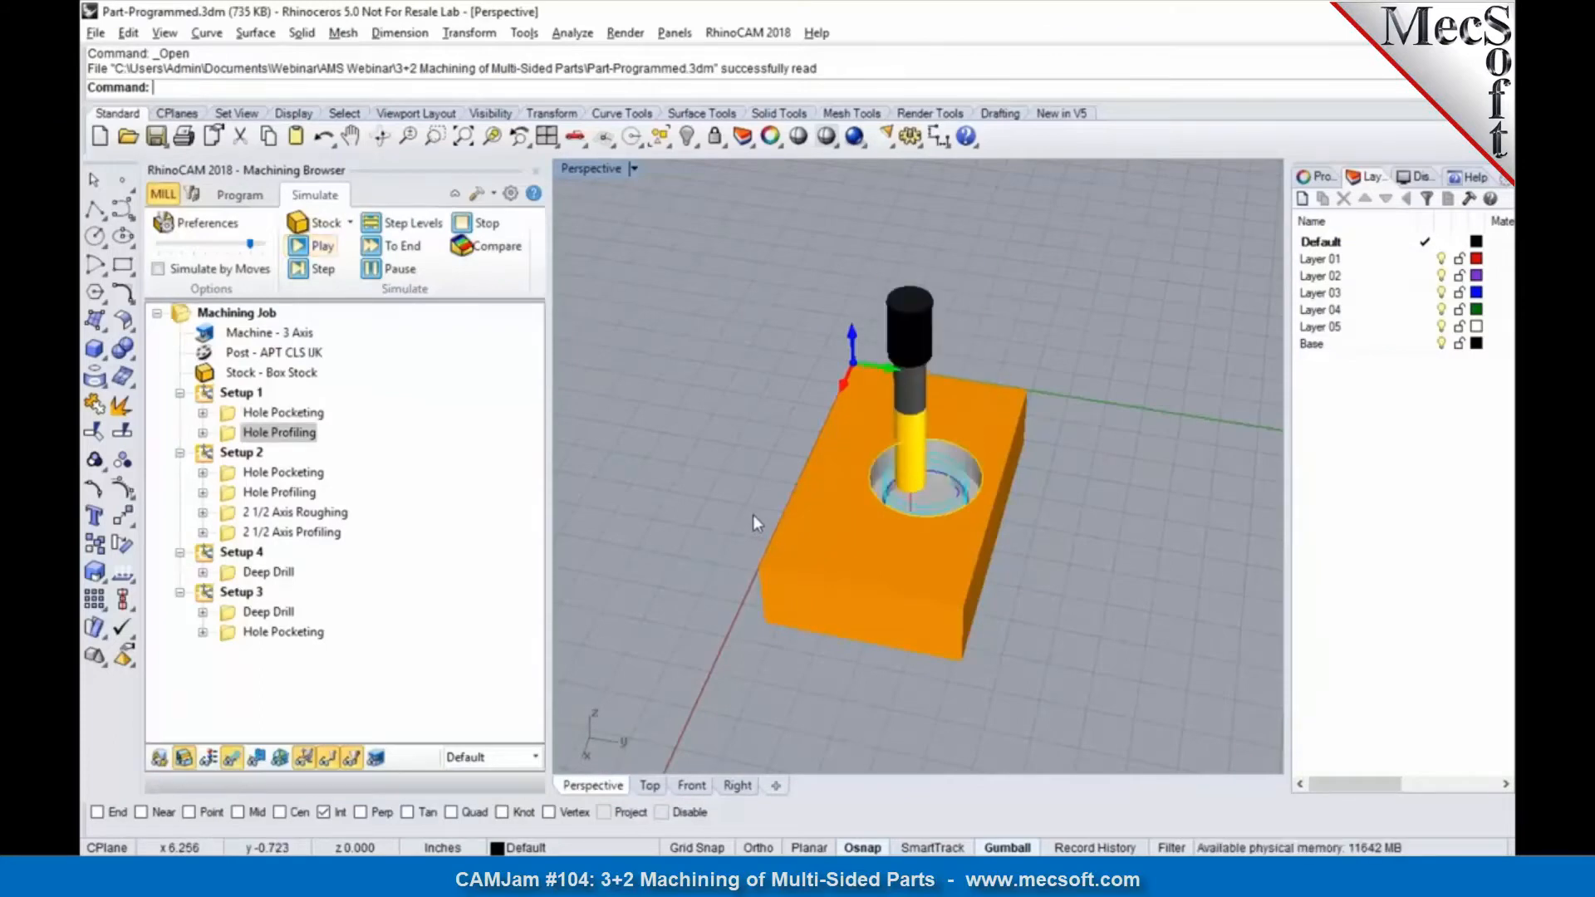
Step: Simulate the Hole Pocketing and Hole Profiling operations of Setup 2 on the flipped side of the block
{"action": "left_click", "coordinate": [253, 475]}
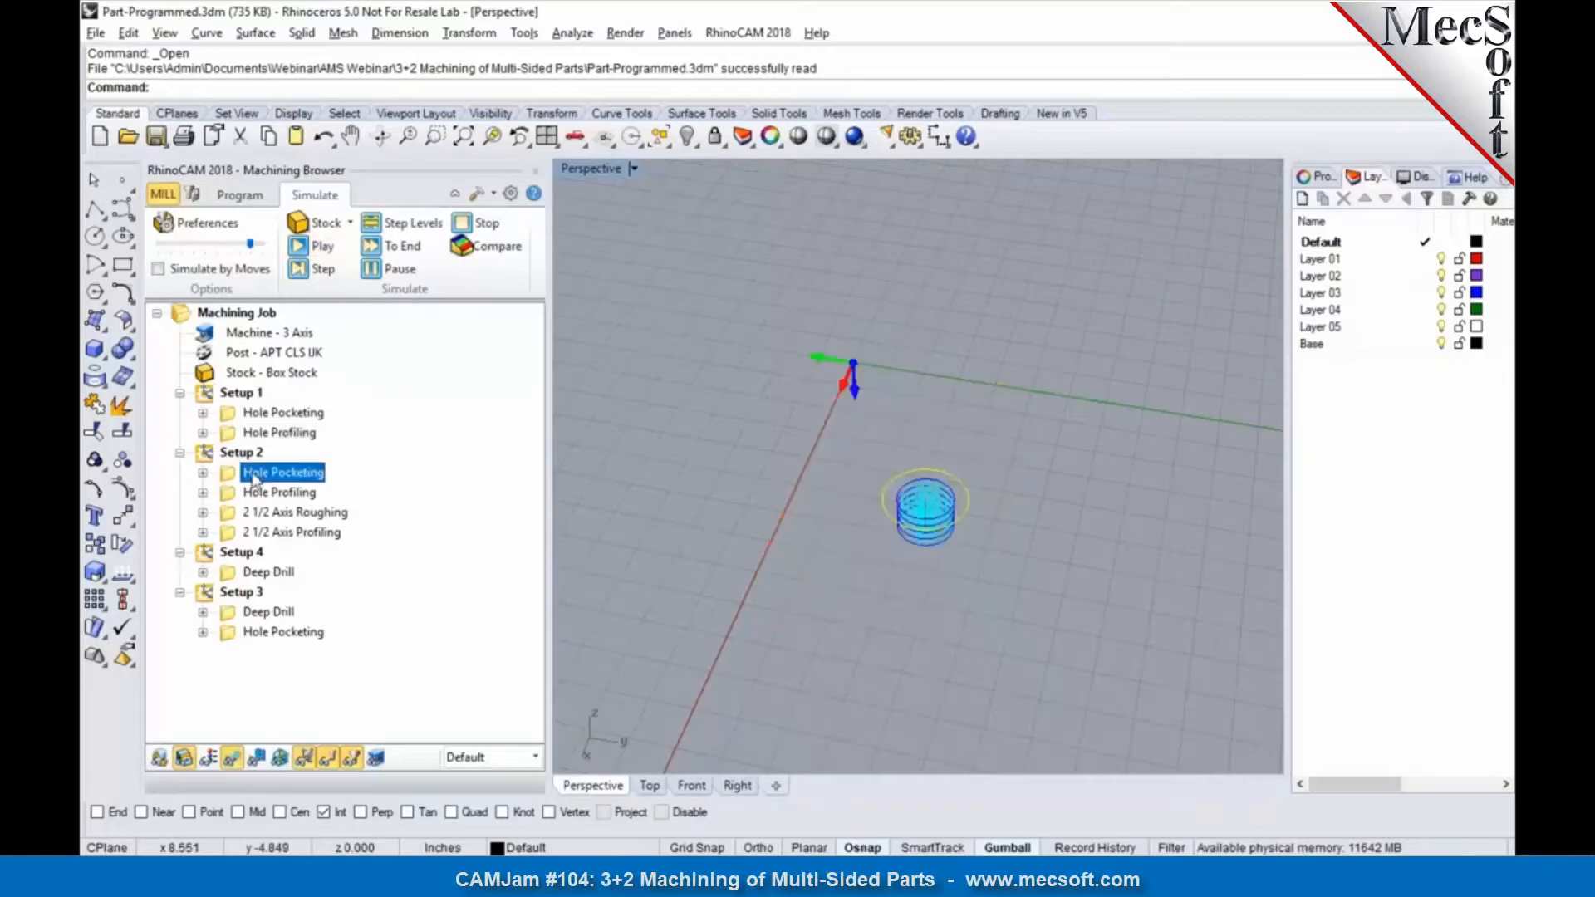
{"action": "left_click", "coordinate": [316, 246]}
{"action": "right_click_drag", "start_coordinate": [917, 576], "coordinate": [884, 374]}
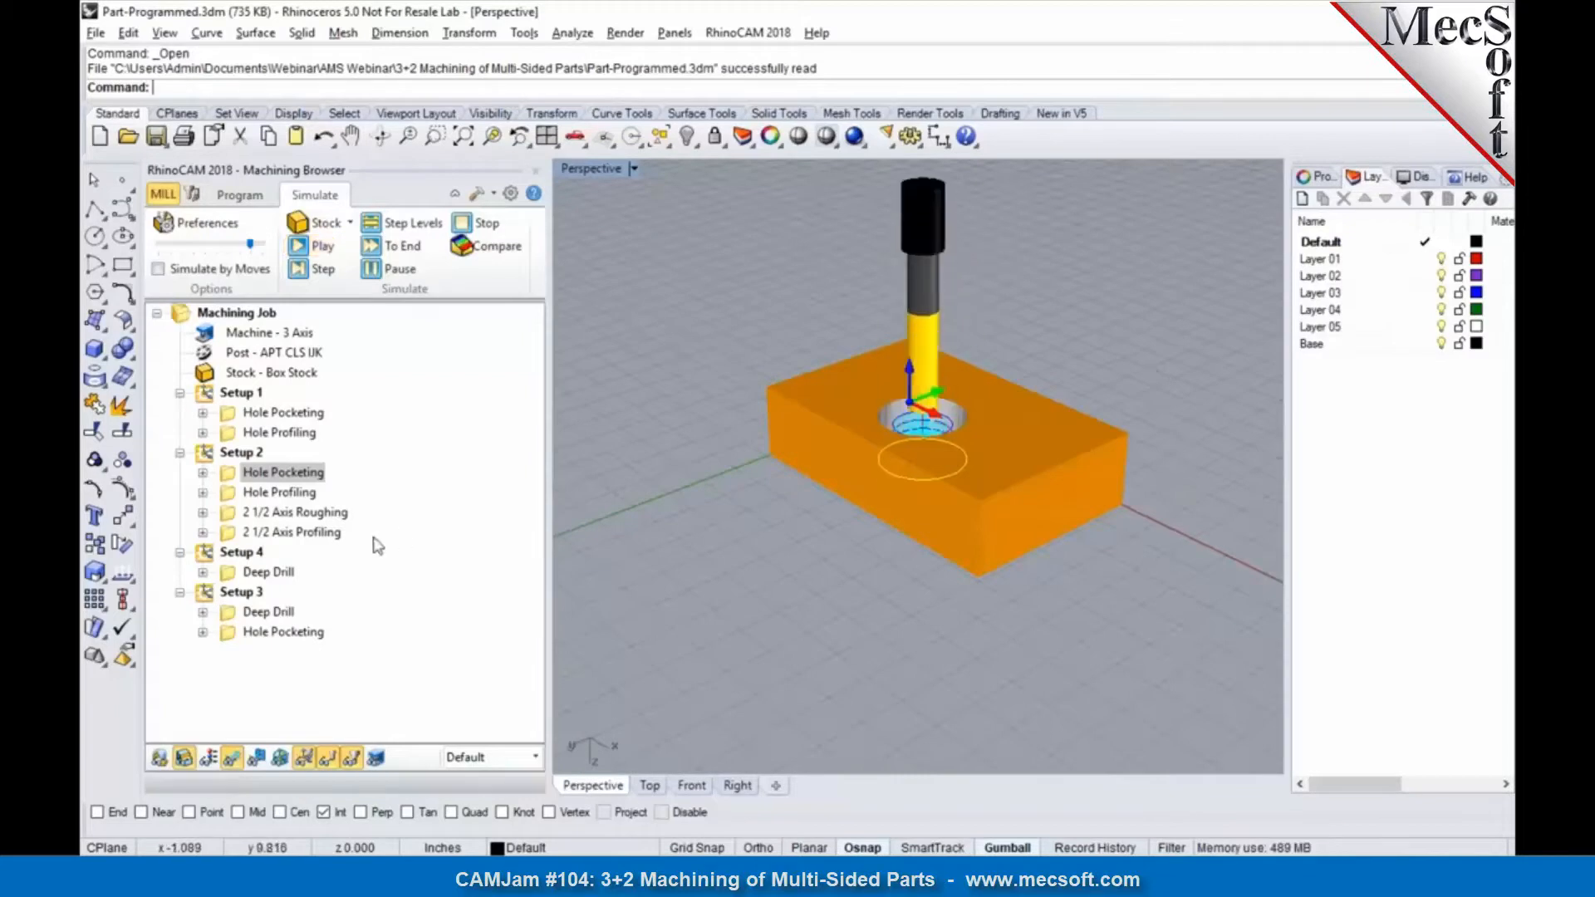
{"action": "left_click", "coordinate": [280, 493]}
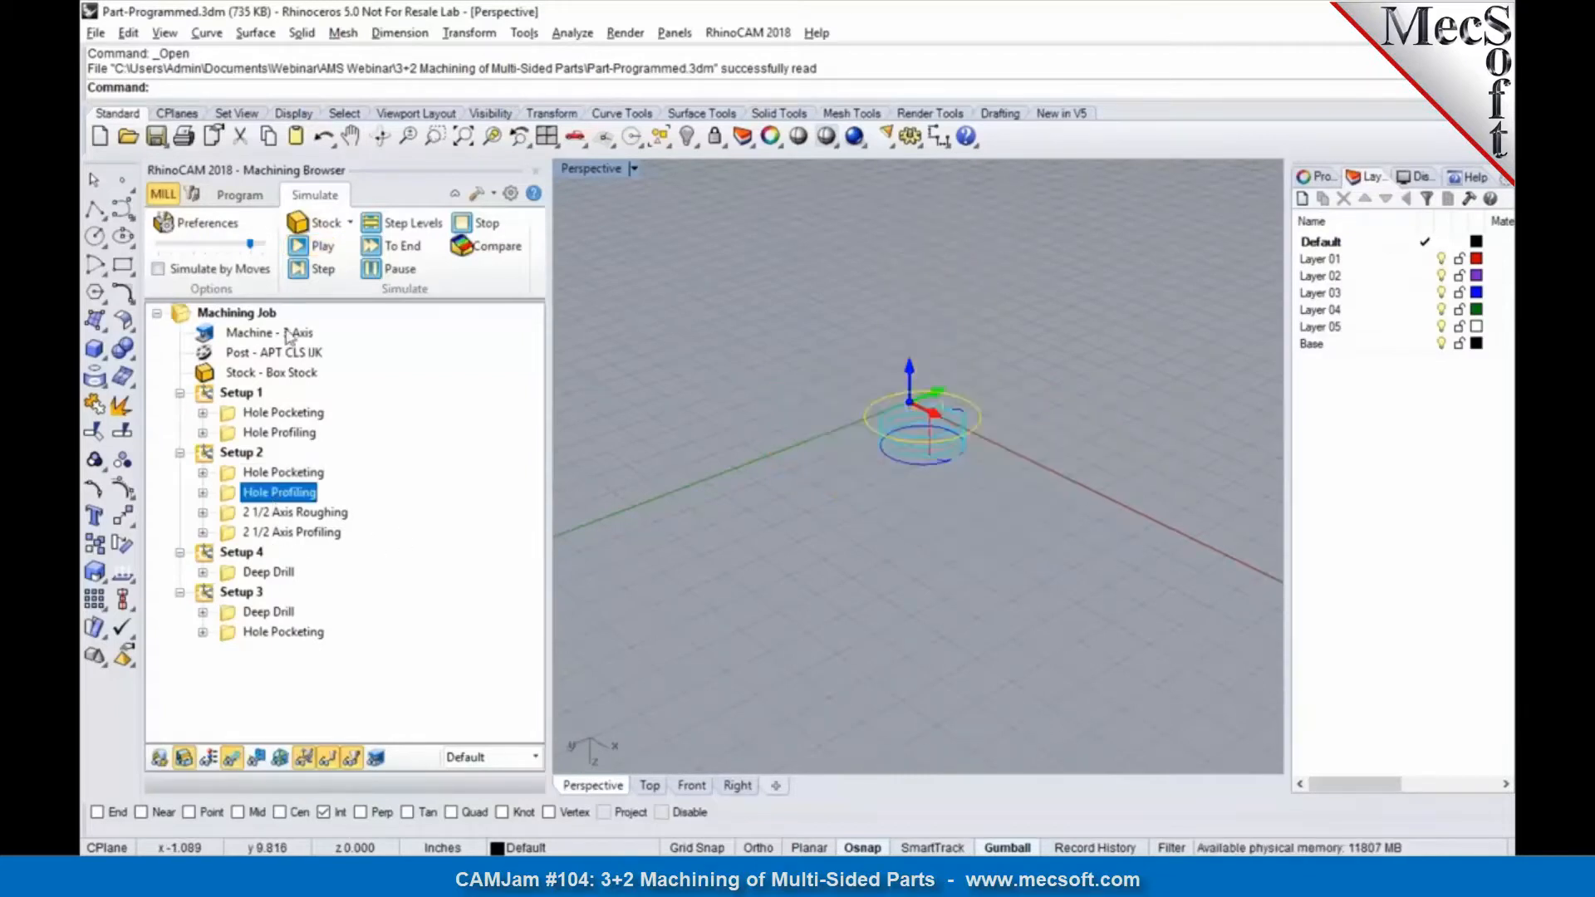
{"action": "left_click", "coordinate": [310, 247]}
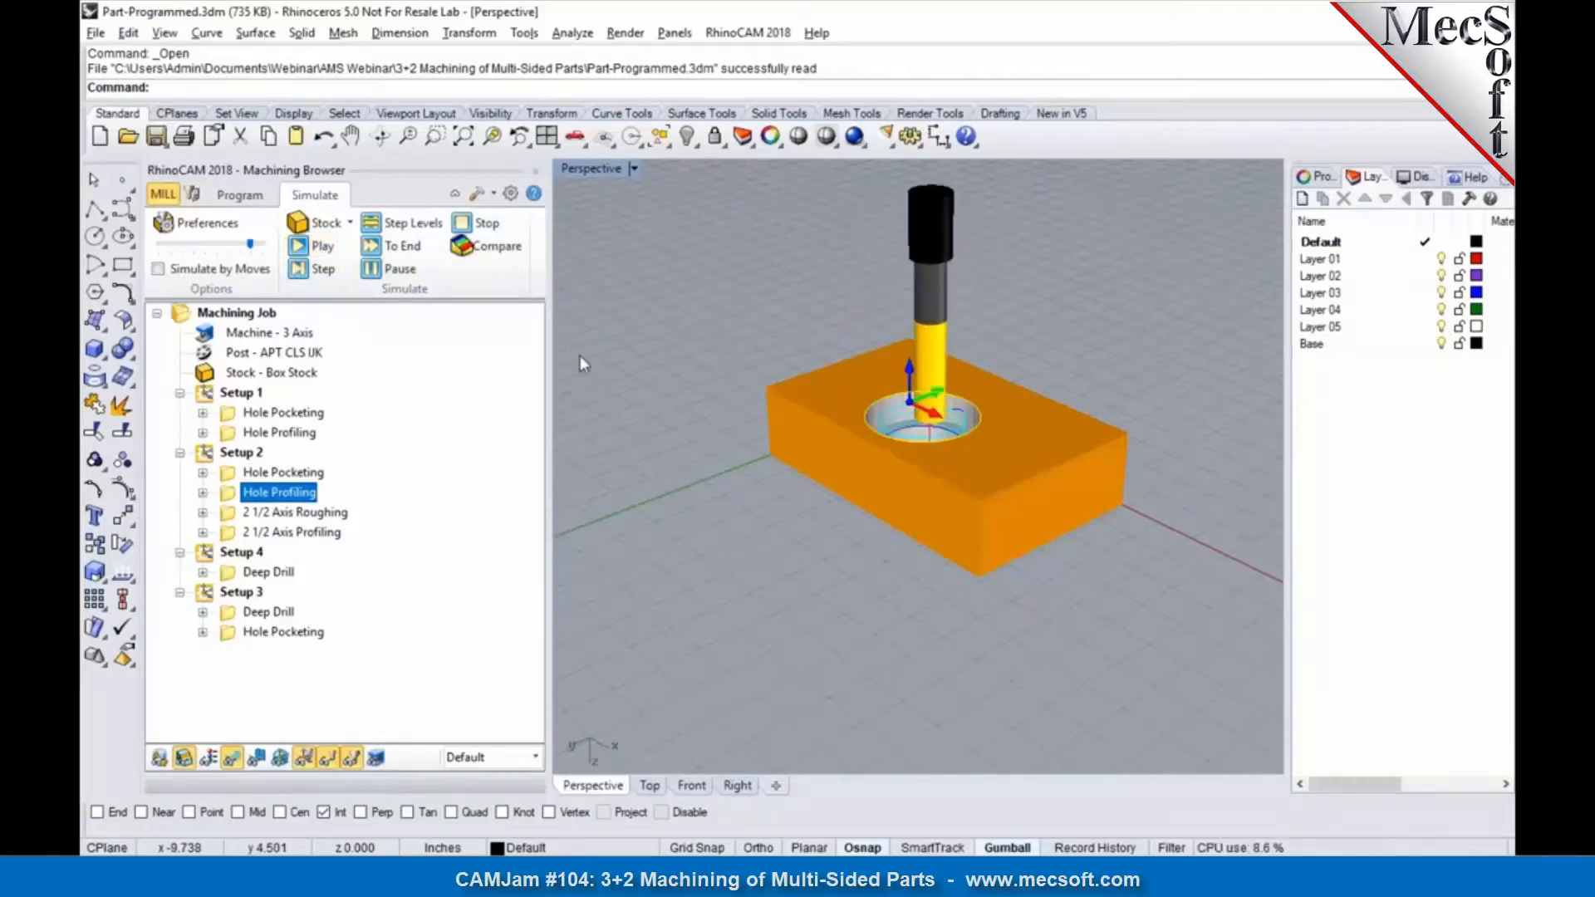
Step: Simulate the 2 1/2 Axis Roughing and 2 1/2 Axis Profiling operations of Setup 2 to cut the block's outer shape
{"action": "left_click", "coordinate": [330, 514]}
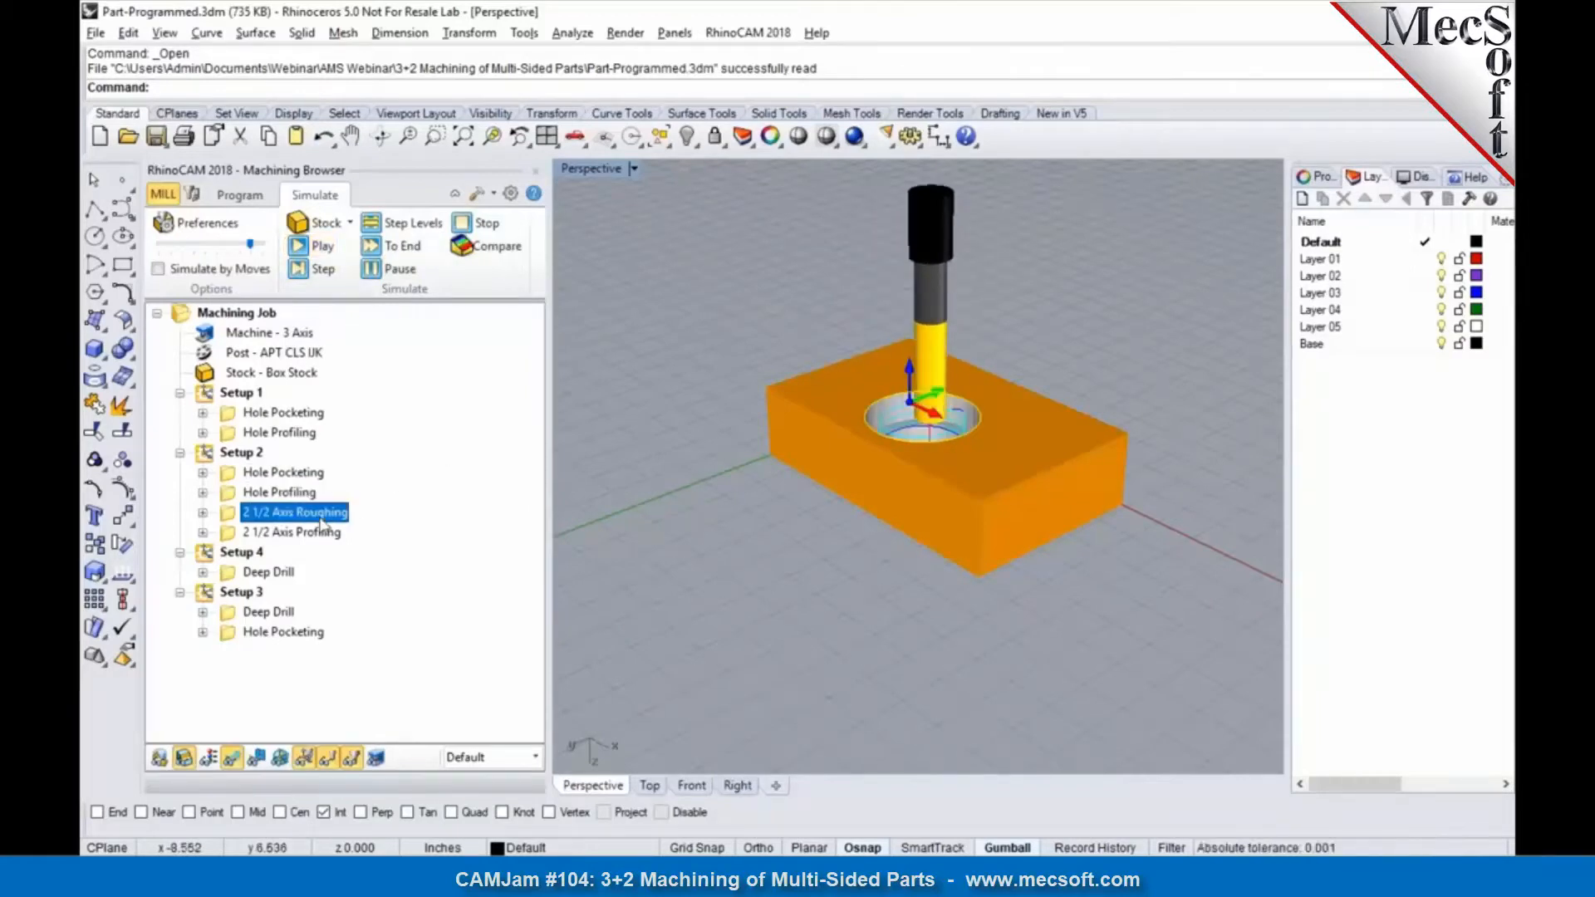
{"action": "left_click", "coordinate": [318, 249]}
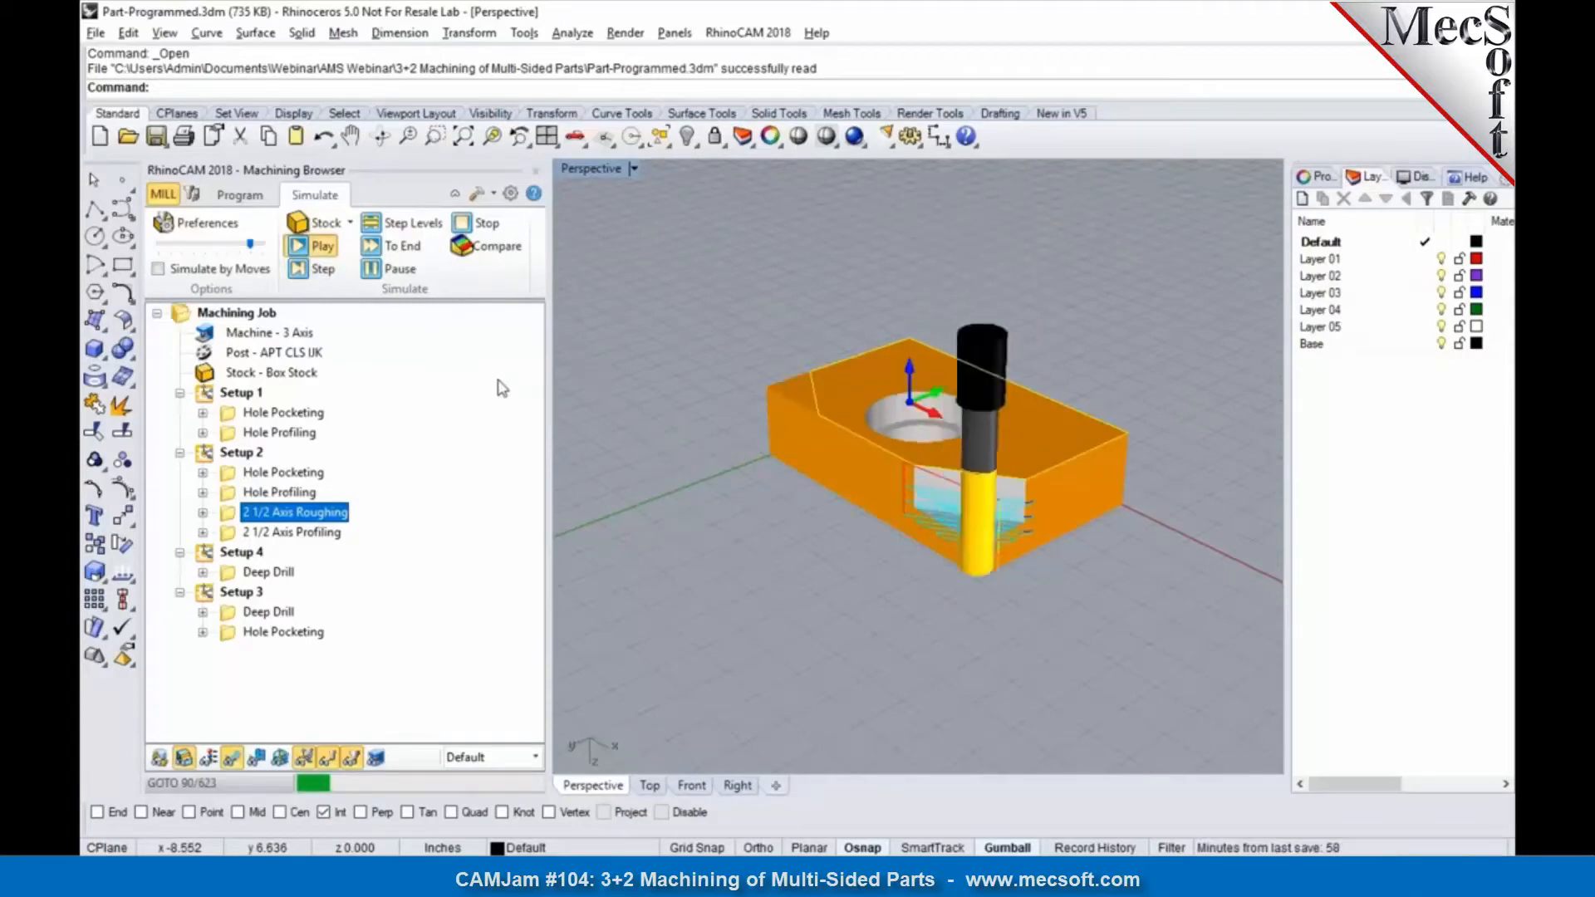
{"action": "left_click", "coordinate": [750, 566]}
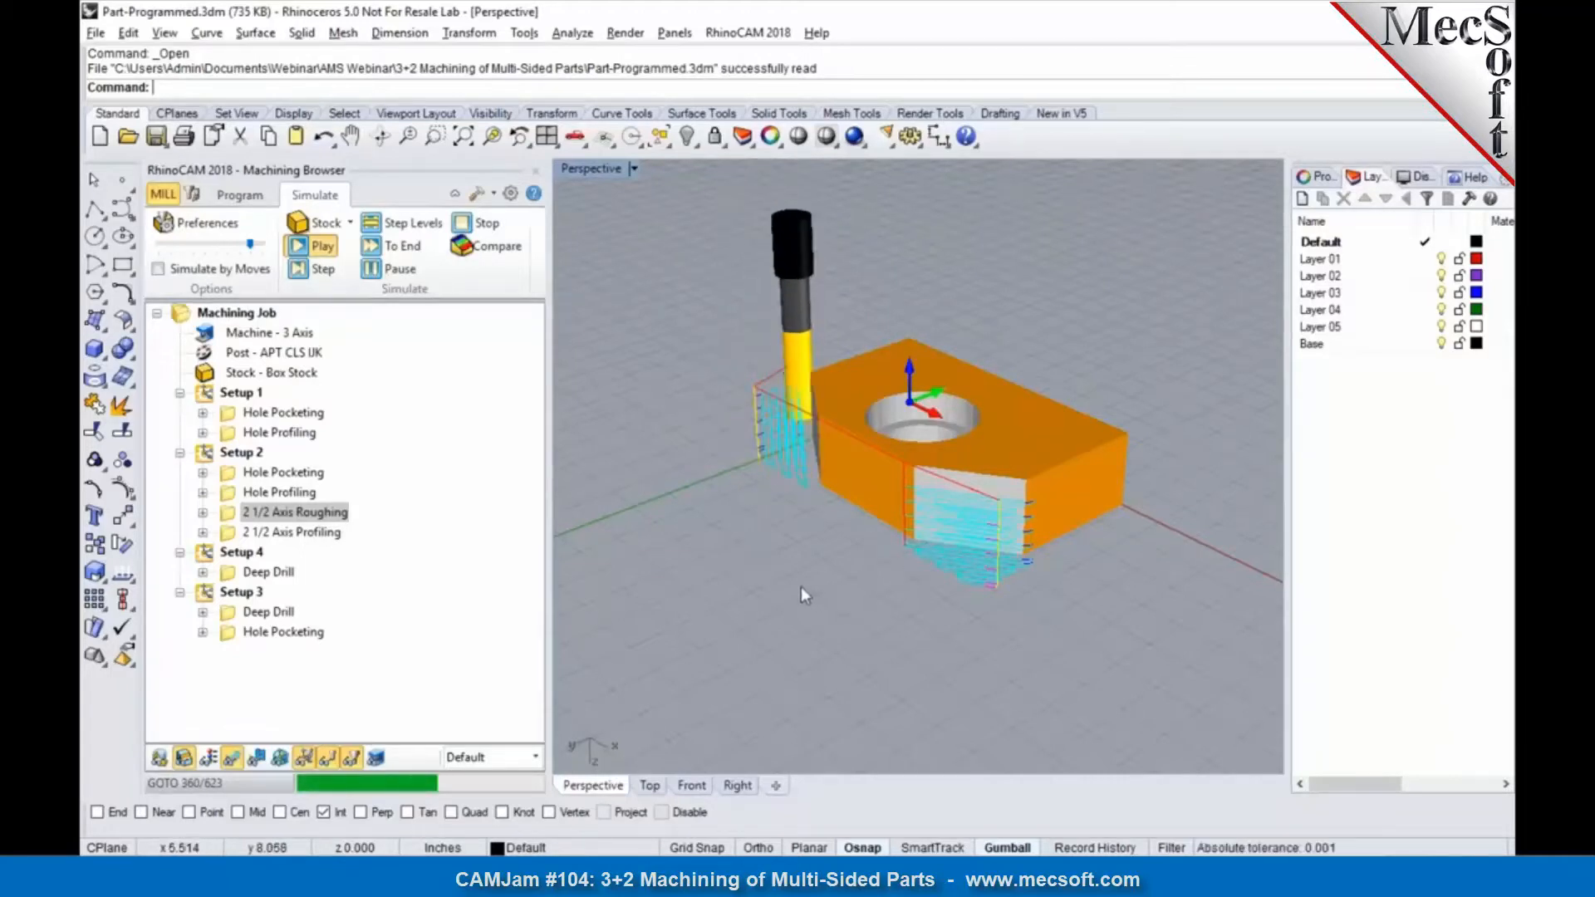
{"action": "left_click", "coordinate": [299, 532]}
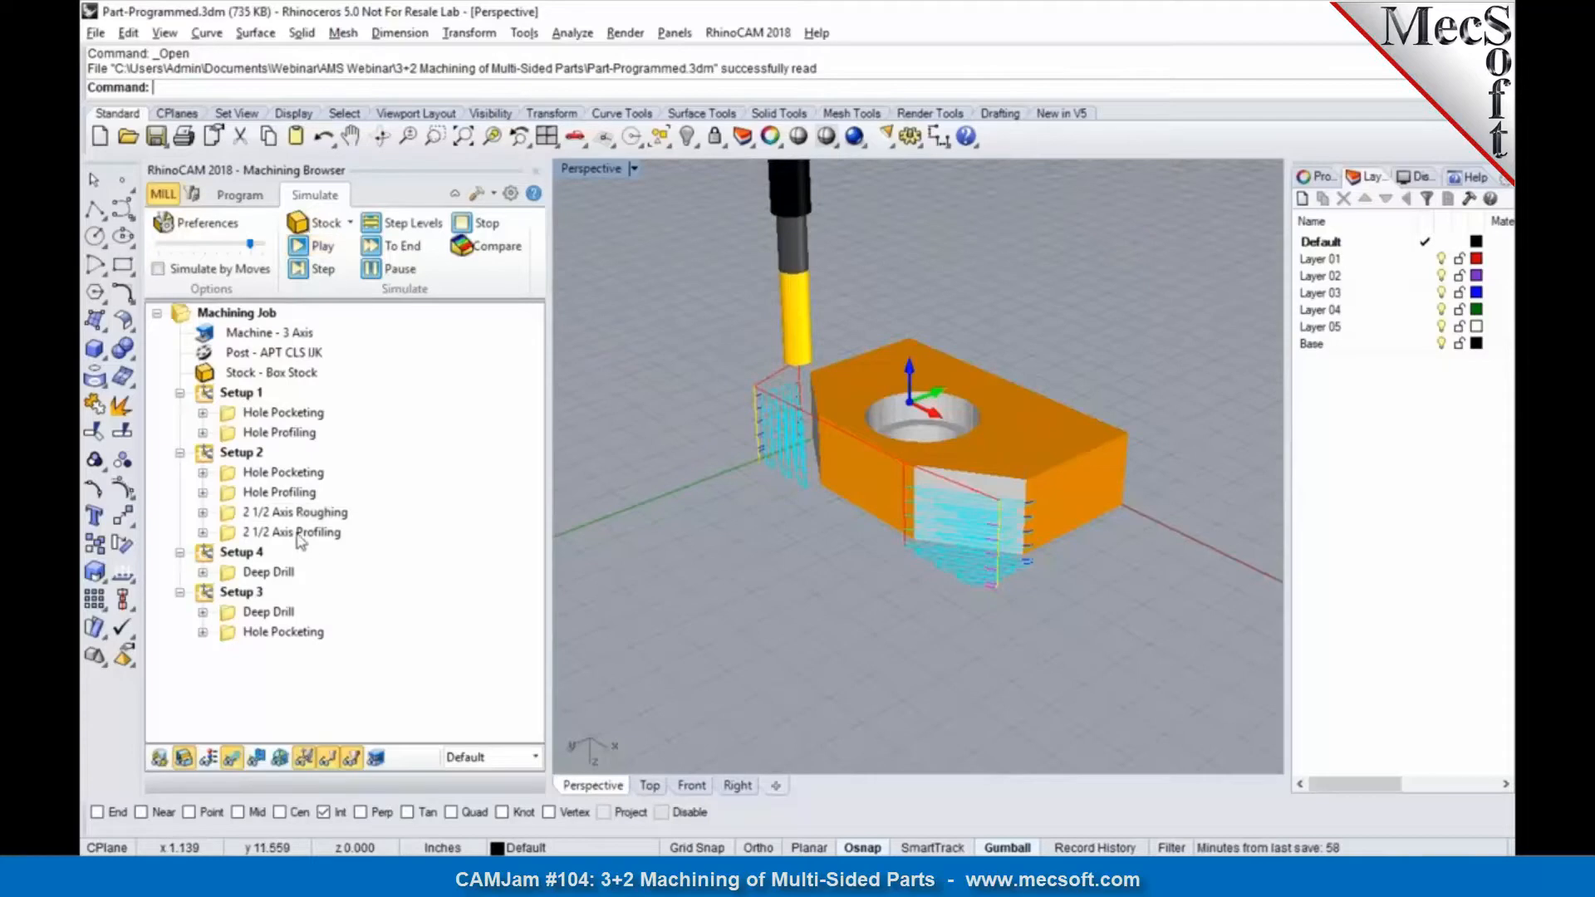
{"action": "left_click", "coordinate": [297, 245]}
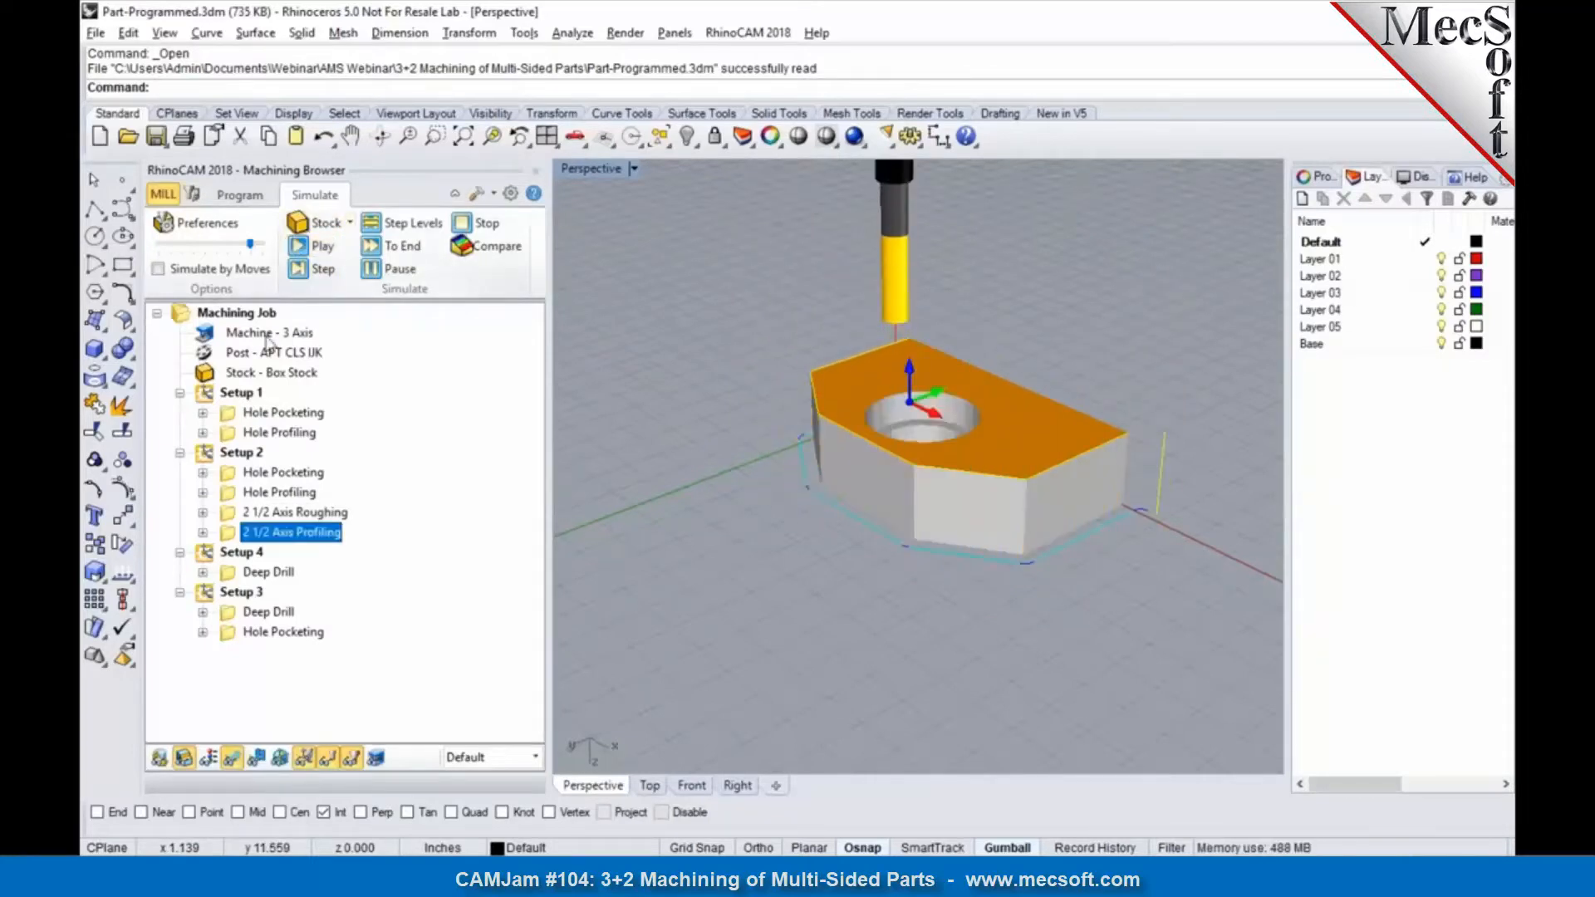
Step: Simulate Setup 4 with its Deep Drill operation on the block's long straight side
{"action": "left_click", "coordinate": [238, 552]}
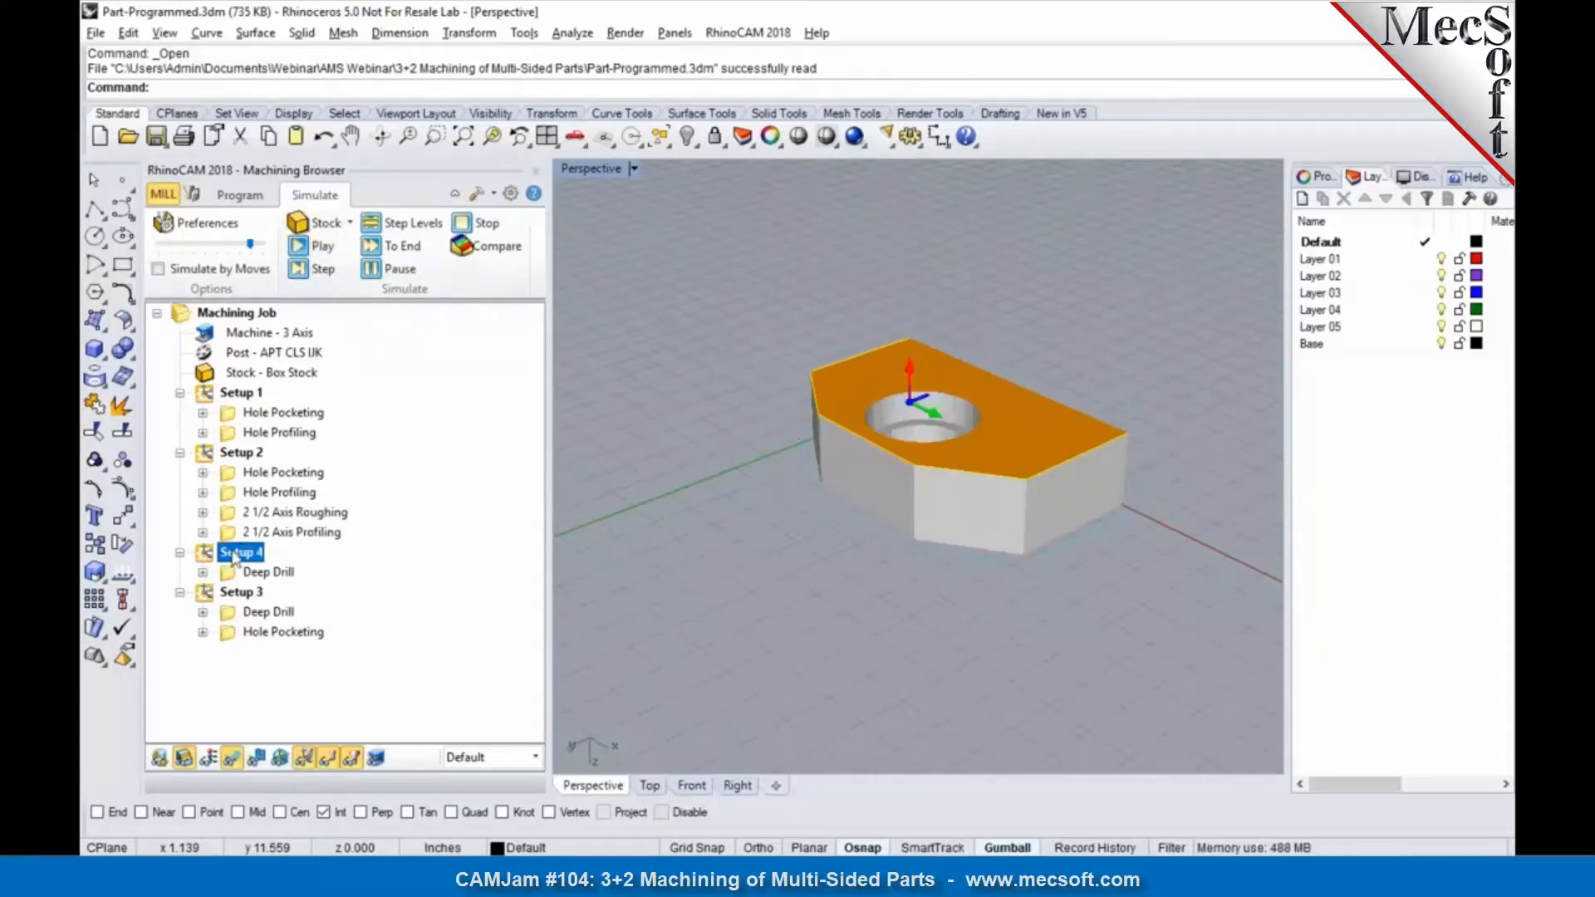
{"action": "left_click", "coordinate": [297, 249]}
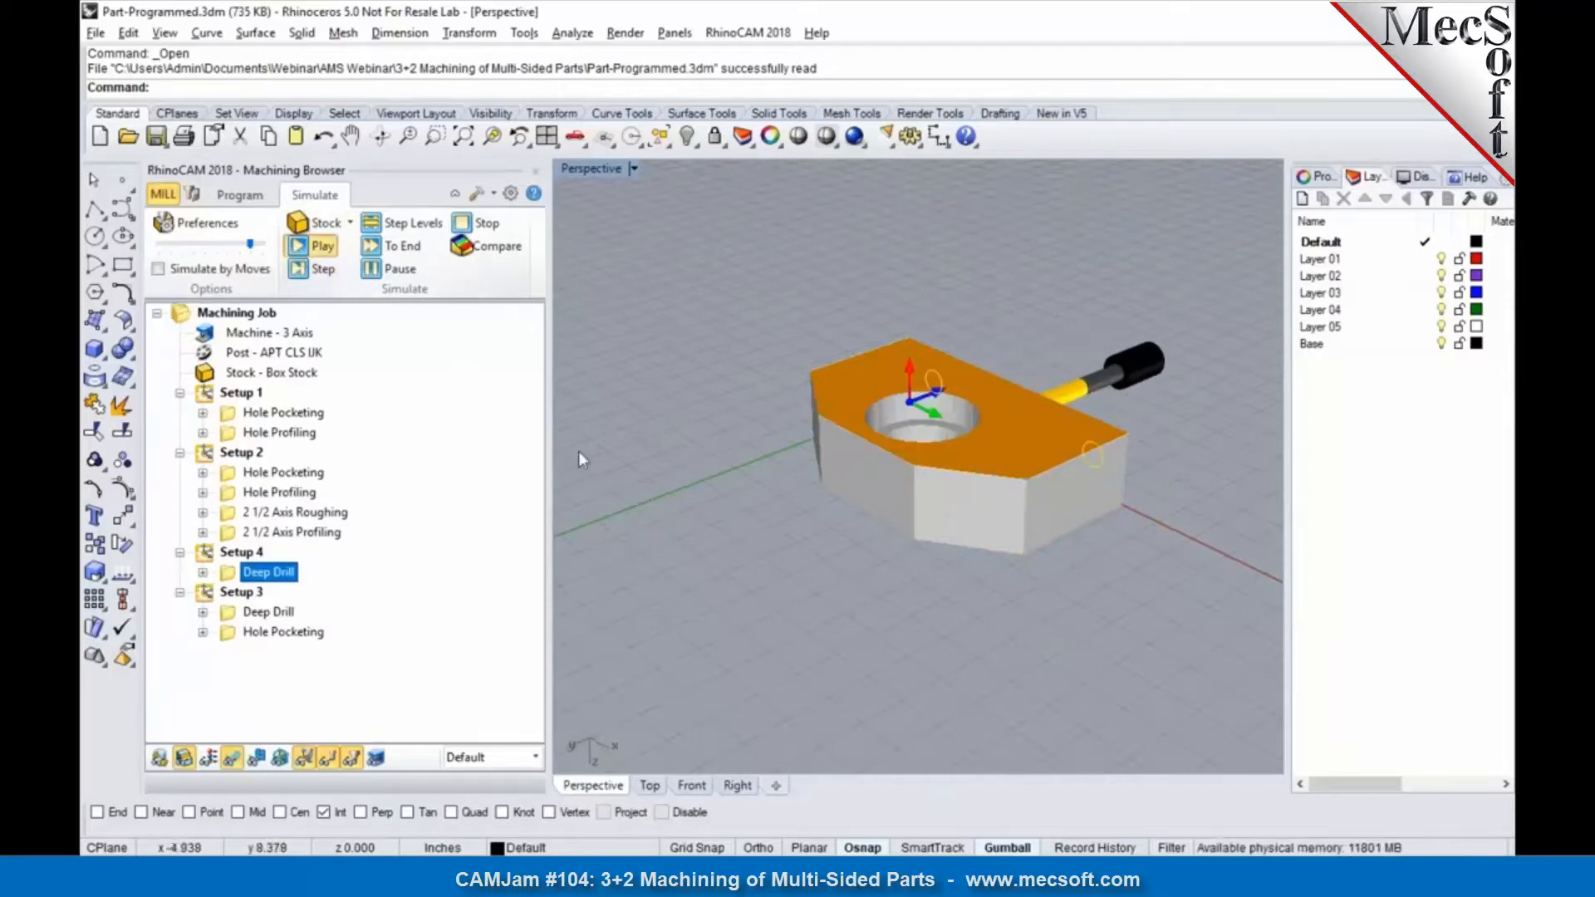
{"action": "right_click_drag", "start_coordinate": [1119, 617], "coordinate": [872, 625]}
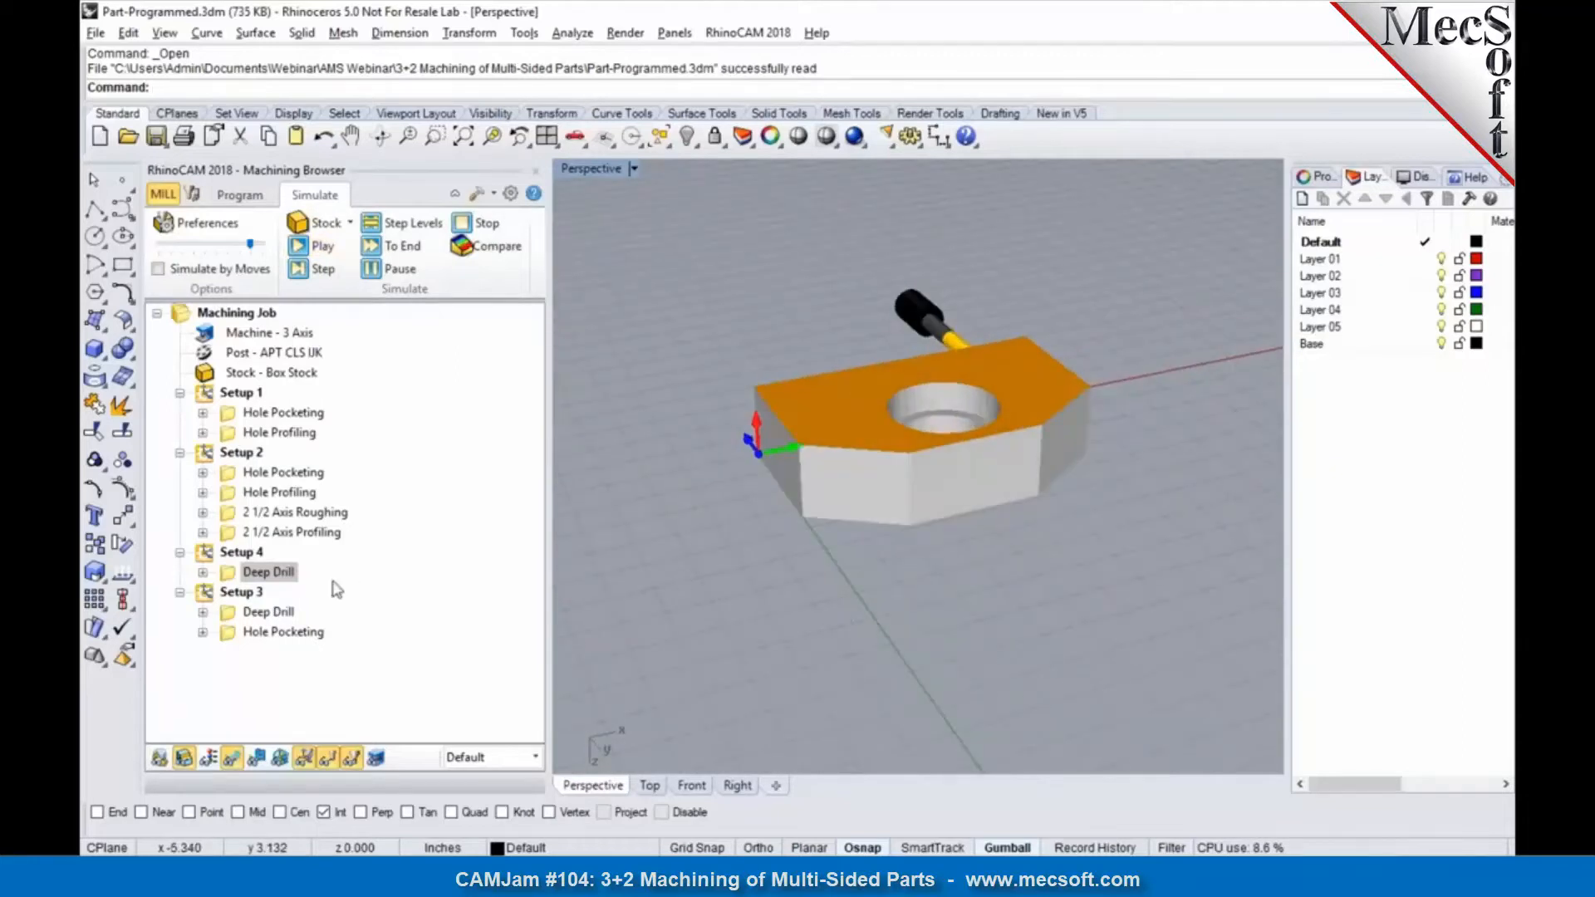
Step: Simulate Setup 3 with its Deep Drill and Hole Pocketing operations on the side opposite the long straight face
{"action": "left_click", "coordinate": [242, 591]}
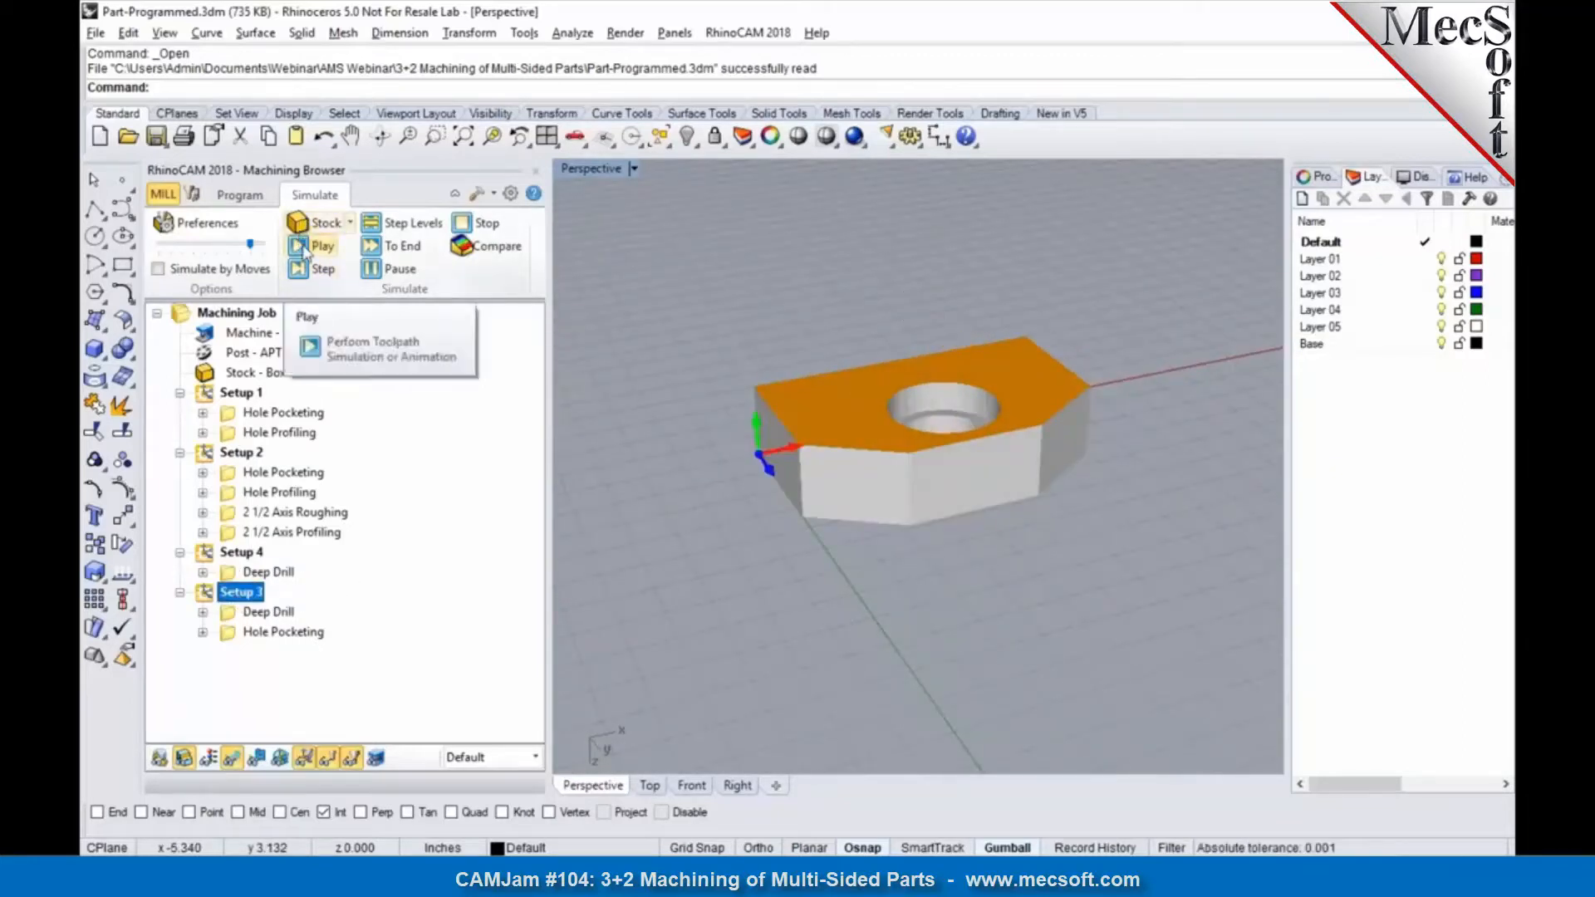
{"action": "left_click", "coordinate": [304, 252]}
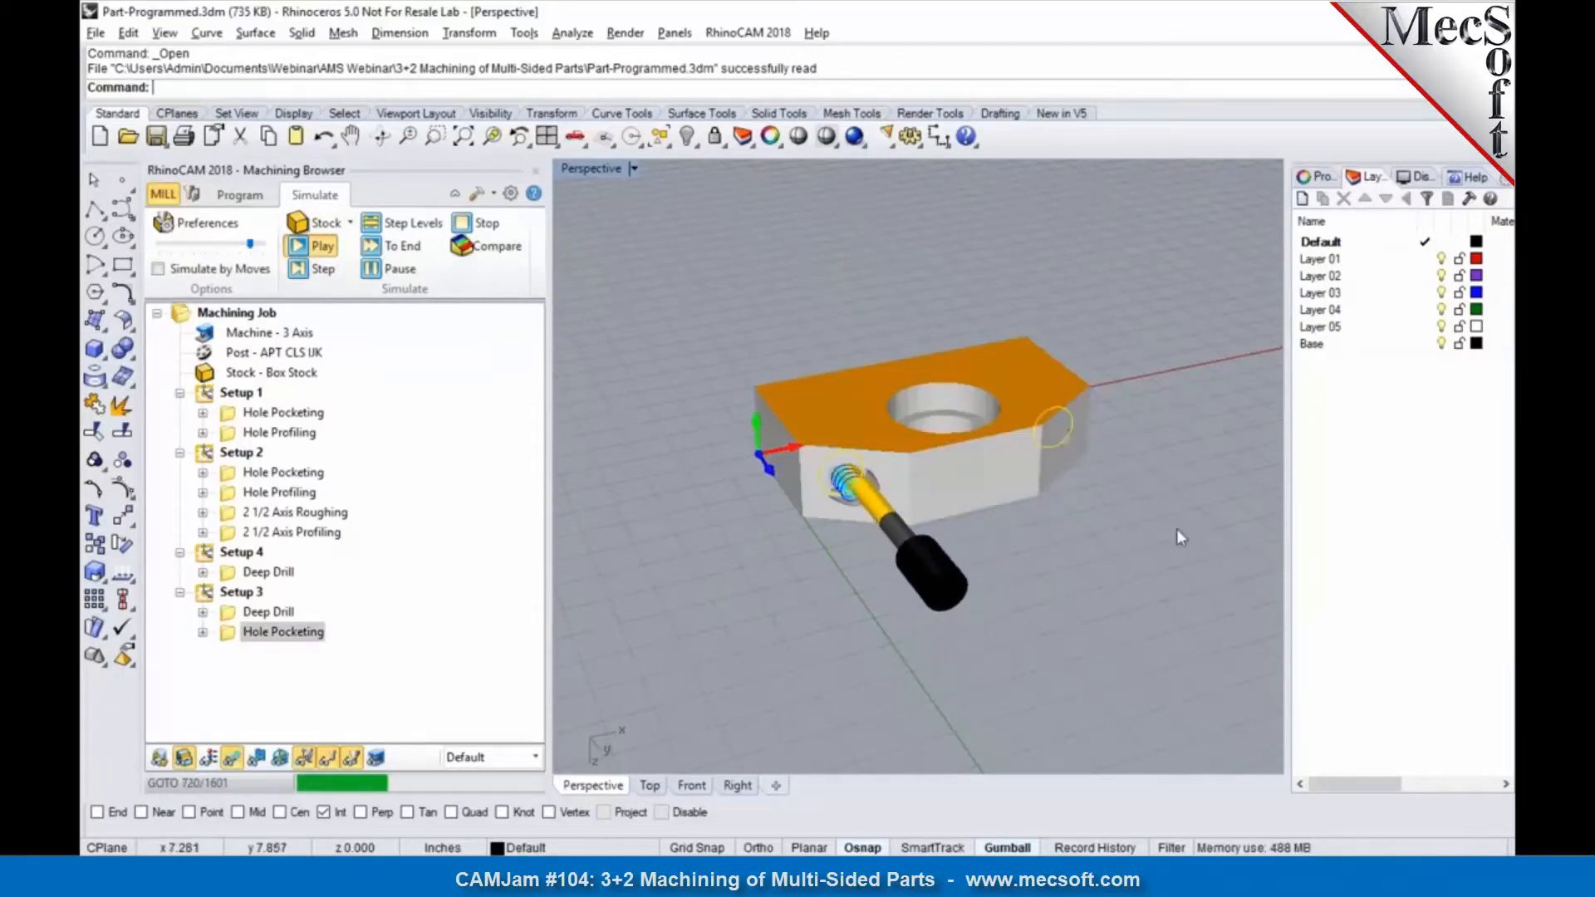
{"action": "right_click_drag", "start_coordinate": [827, 578], "coordinate": [654, 544]}
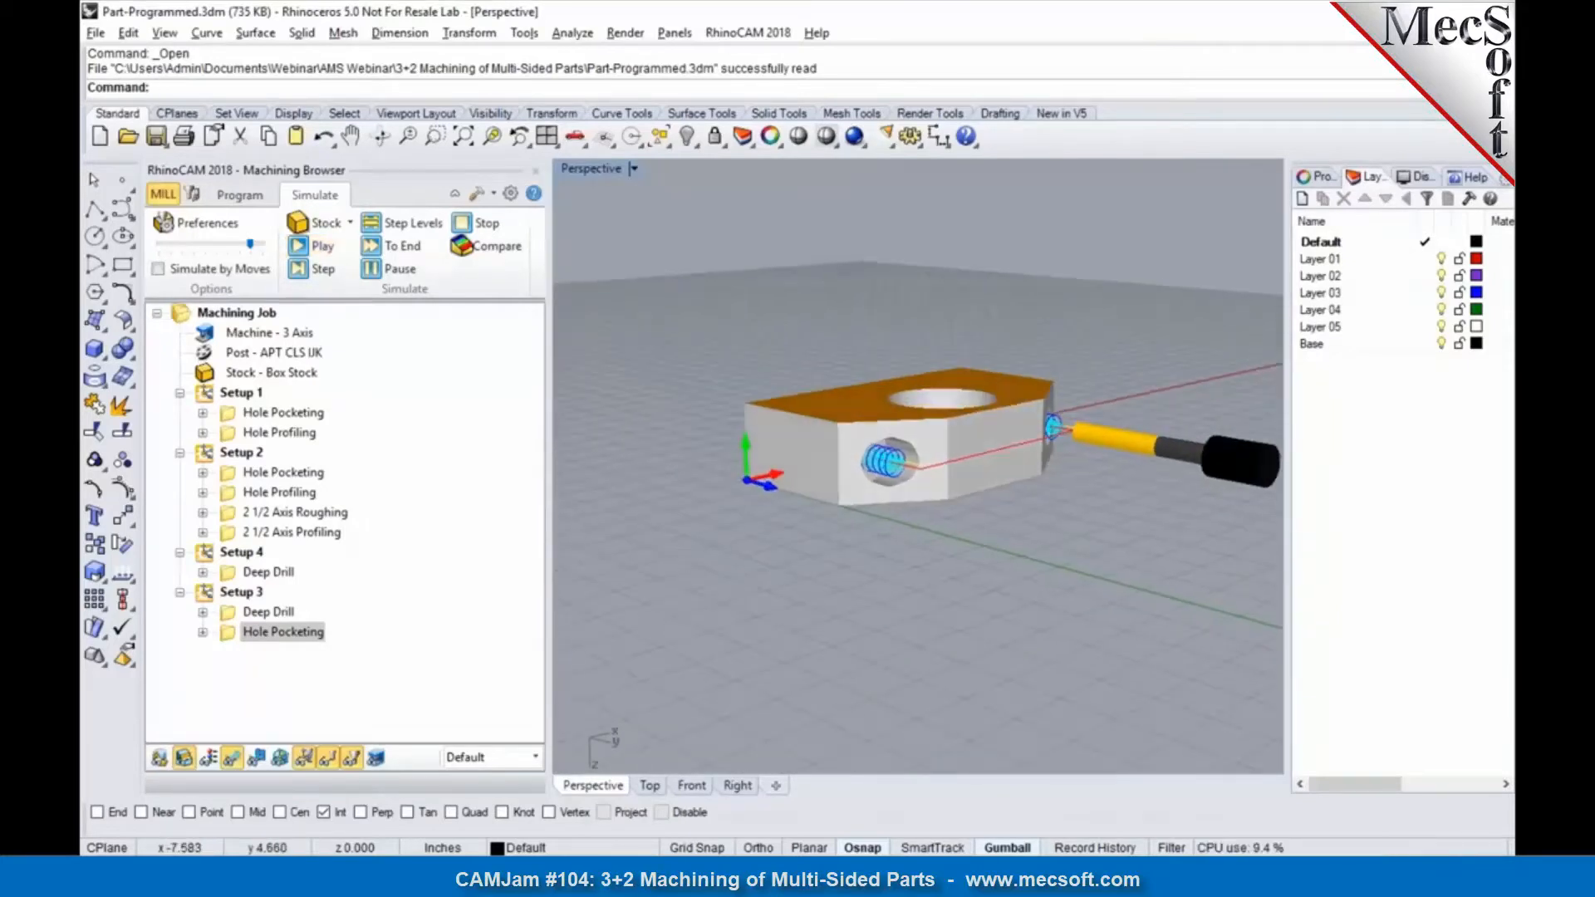
Step: Post Setup 3 to Part-Programmed_Setup 3.nc with the AbilitySystems post processor, and close the posted code file
{"action": "left_click", "coordinate": [237, 592]}
{"action": "right_click", "coordinate": [237, 592]}
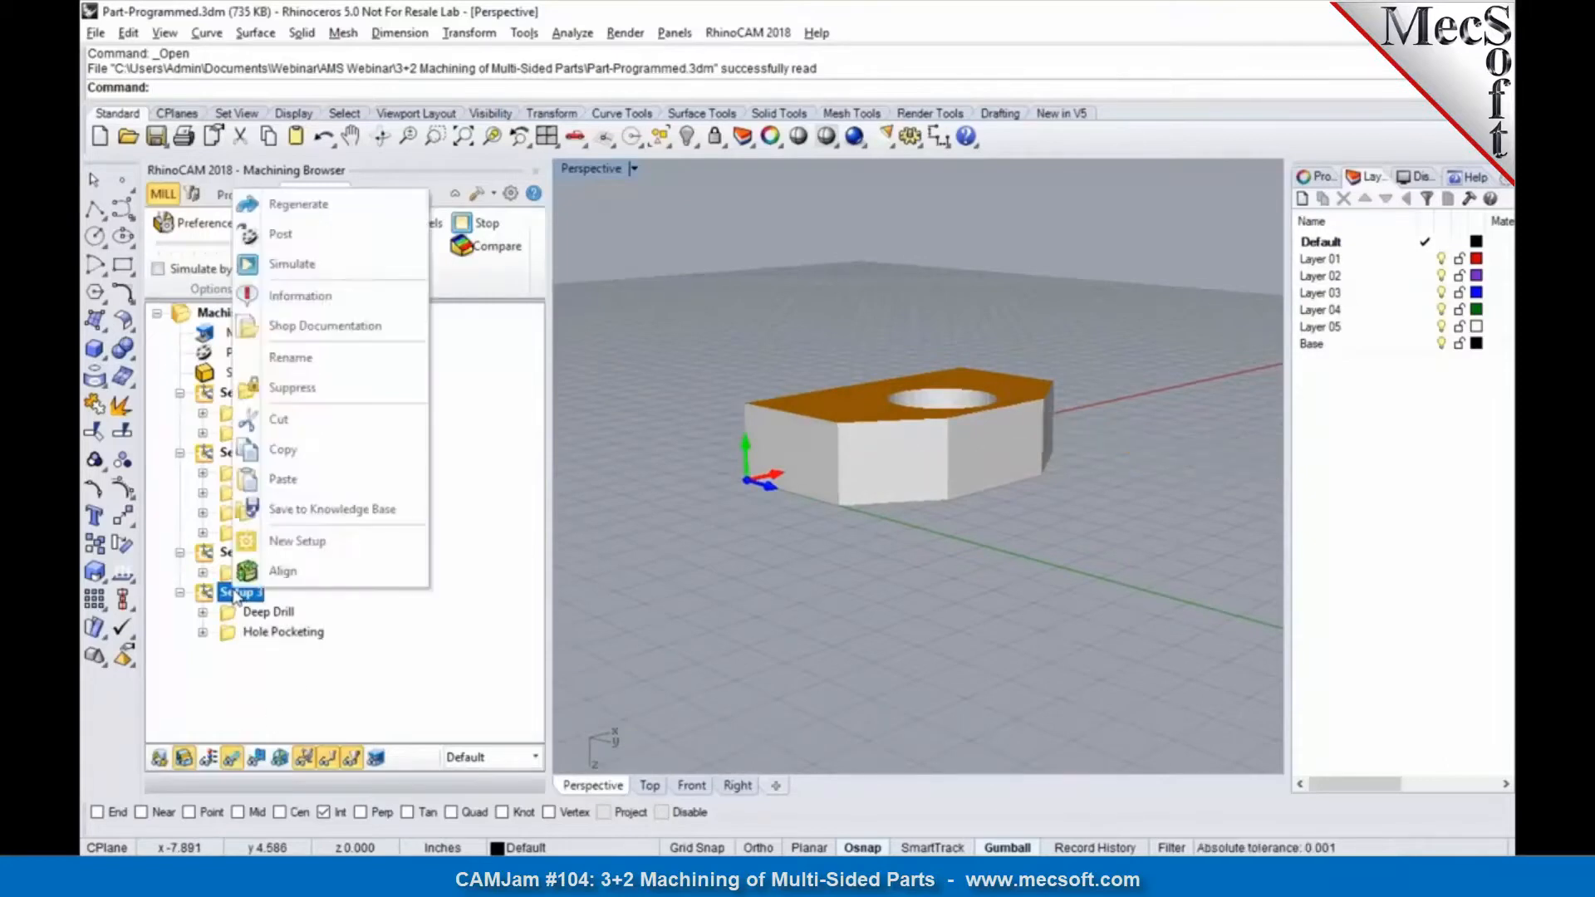
{"action": "left_click", "coordinate": [280, 233]}
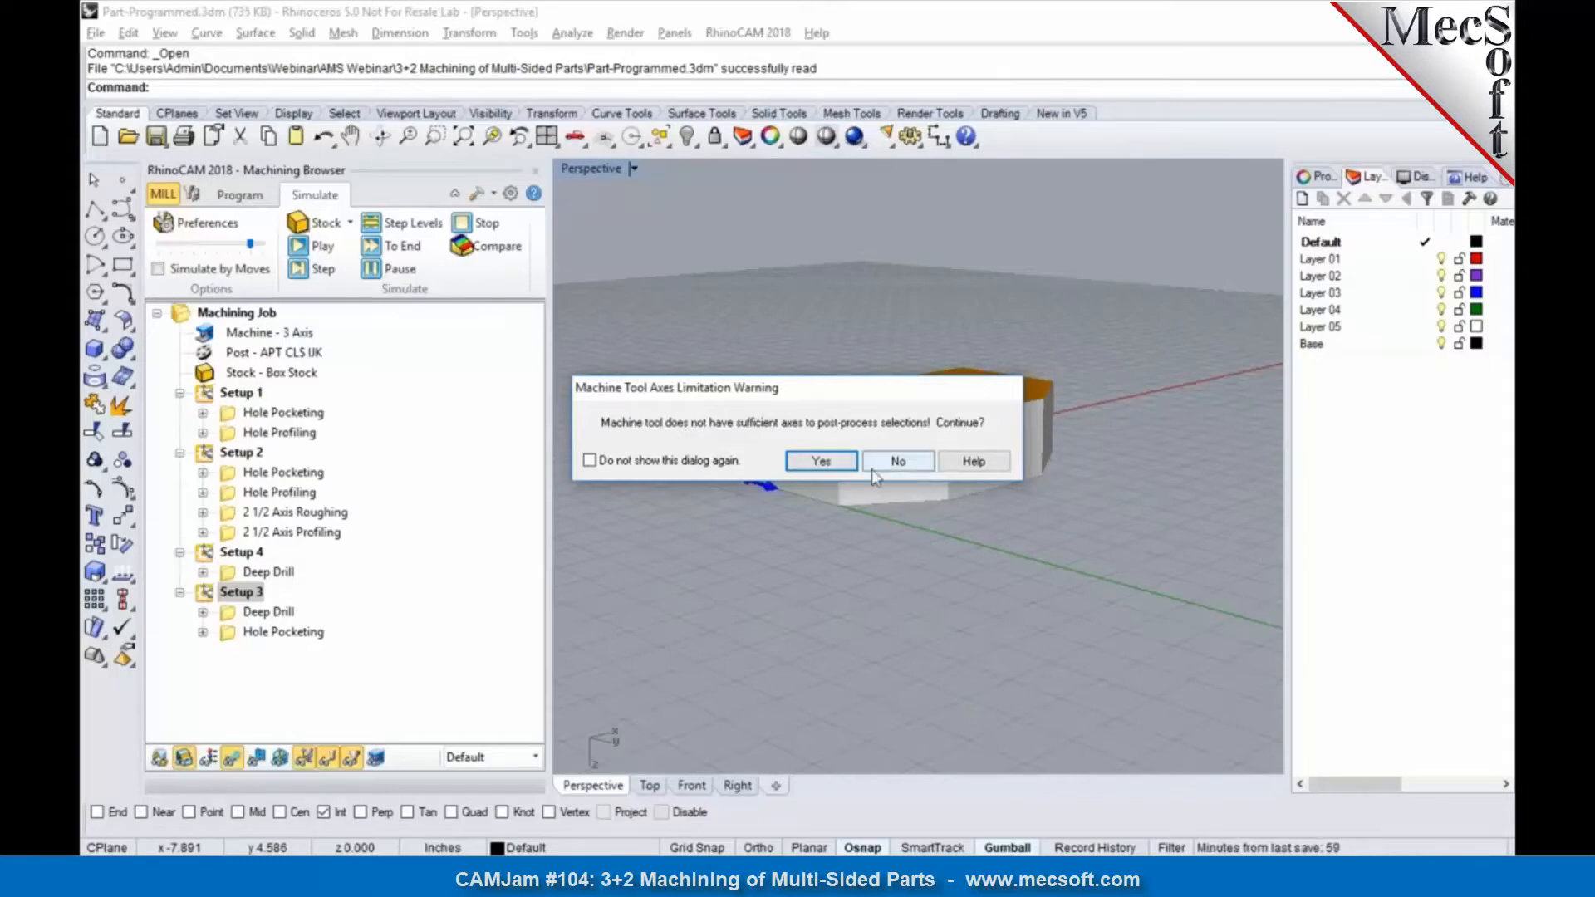
{"action": "left_click", "coordinate": [821, 461]}
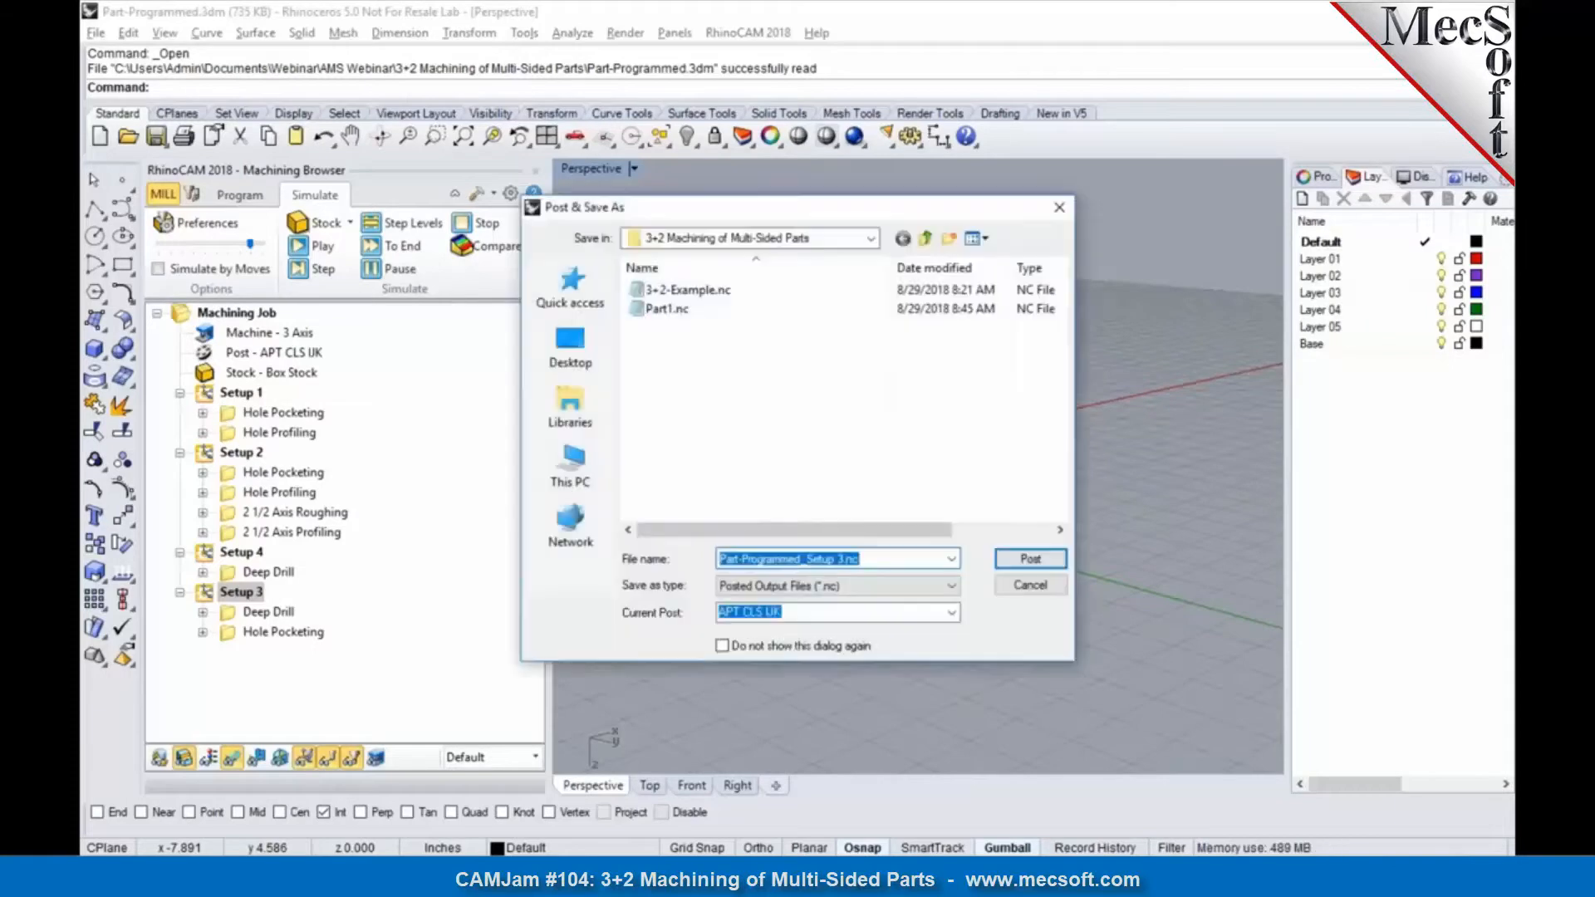
{"action": "left_click", "coordinate": [952, 612]}
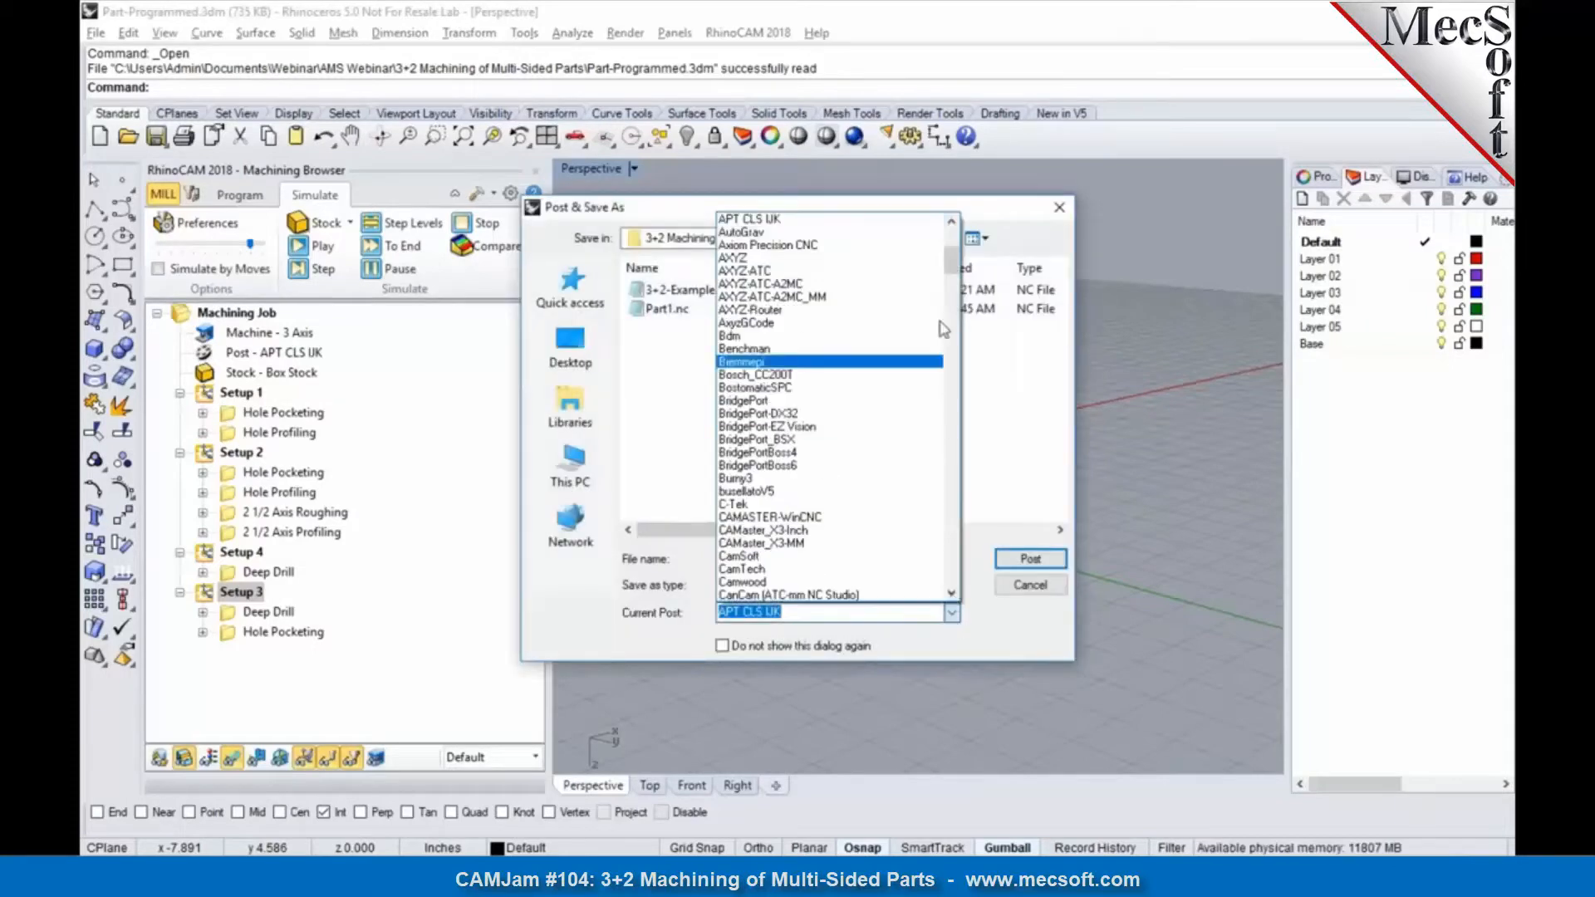
{"action": "scroll", "coordinate": [952, 250], "scroll_direction": "up", "scroll_amount": 3}
{"action": "left_click", "coordinate": [897, 245]}
{"action": "left_click", "coordinate": [1020, 556]}
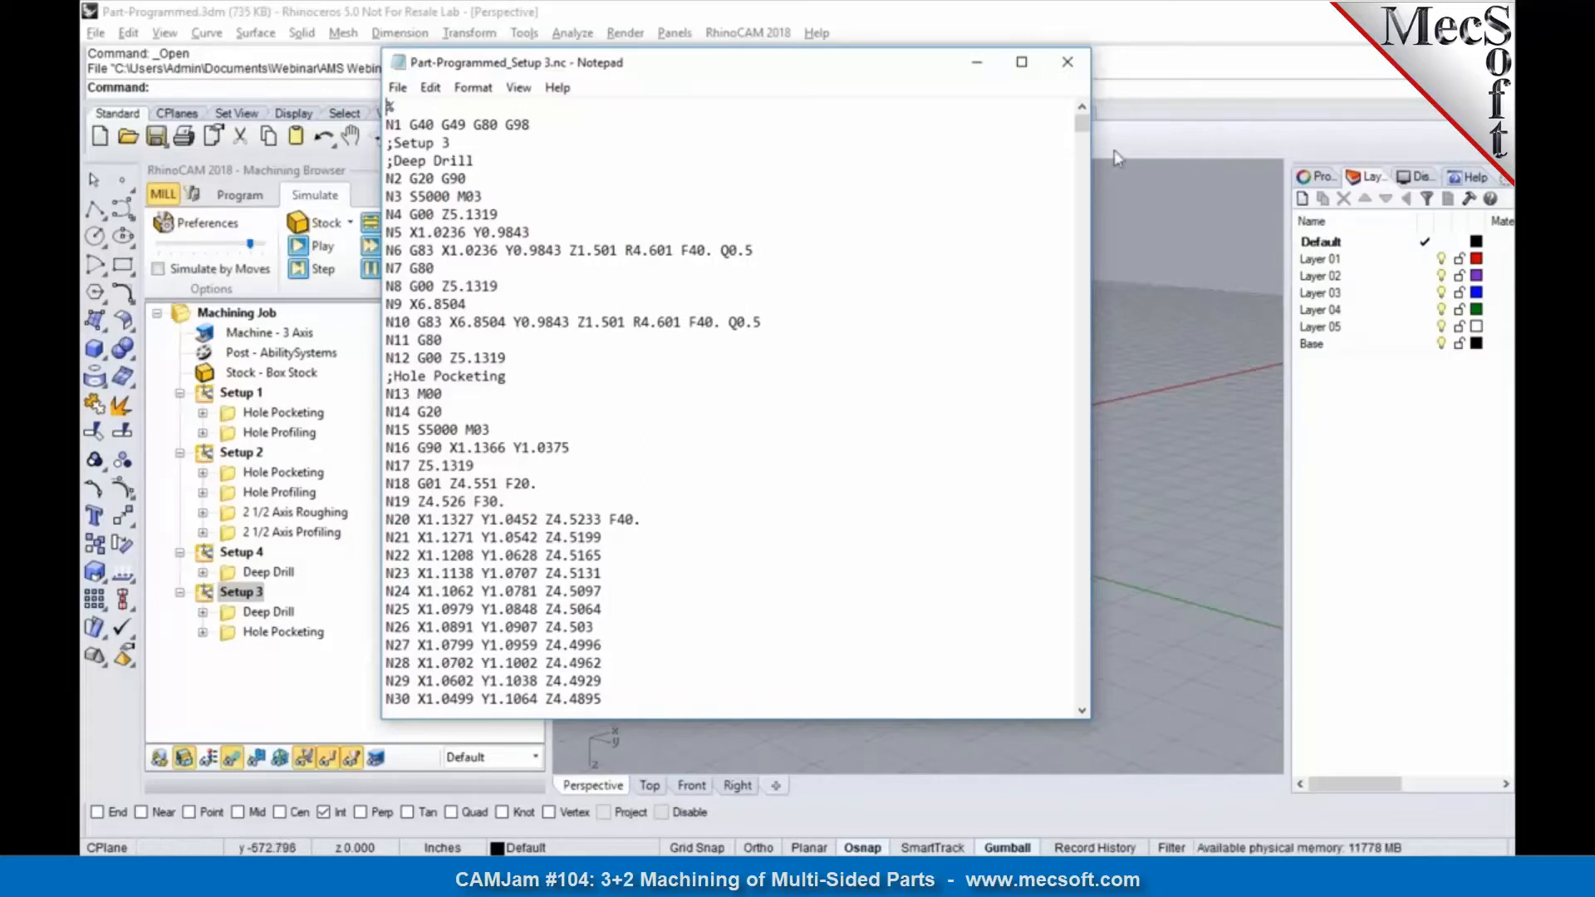
{"action": "left_click", "coordinate": [1070, 70]}
Step: Return to programming and display the Hole Pocketing toolpath of Setup 1 on the block in the default perspective view
{"action": "right_click_drag", "start_coordinate": [880, 587], "coordinate": [751, 480]}
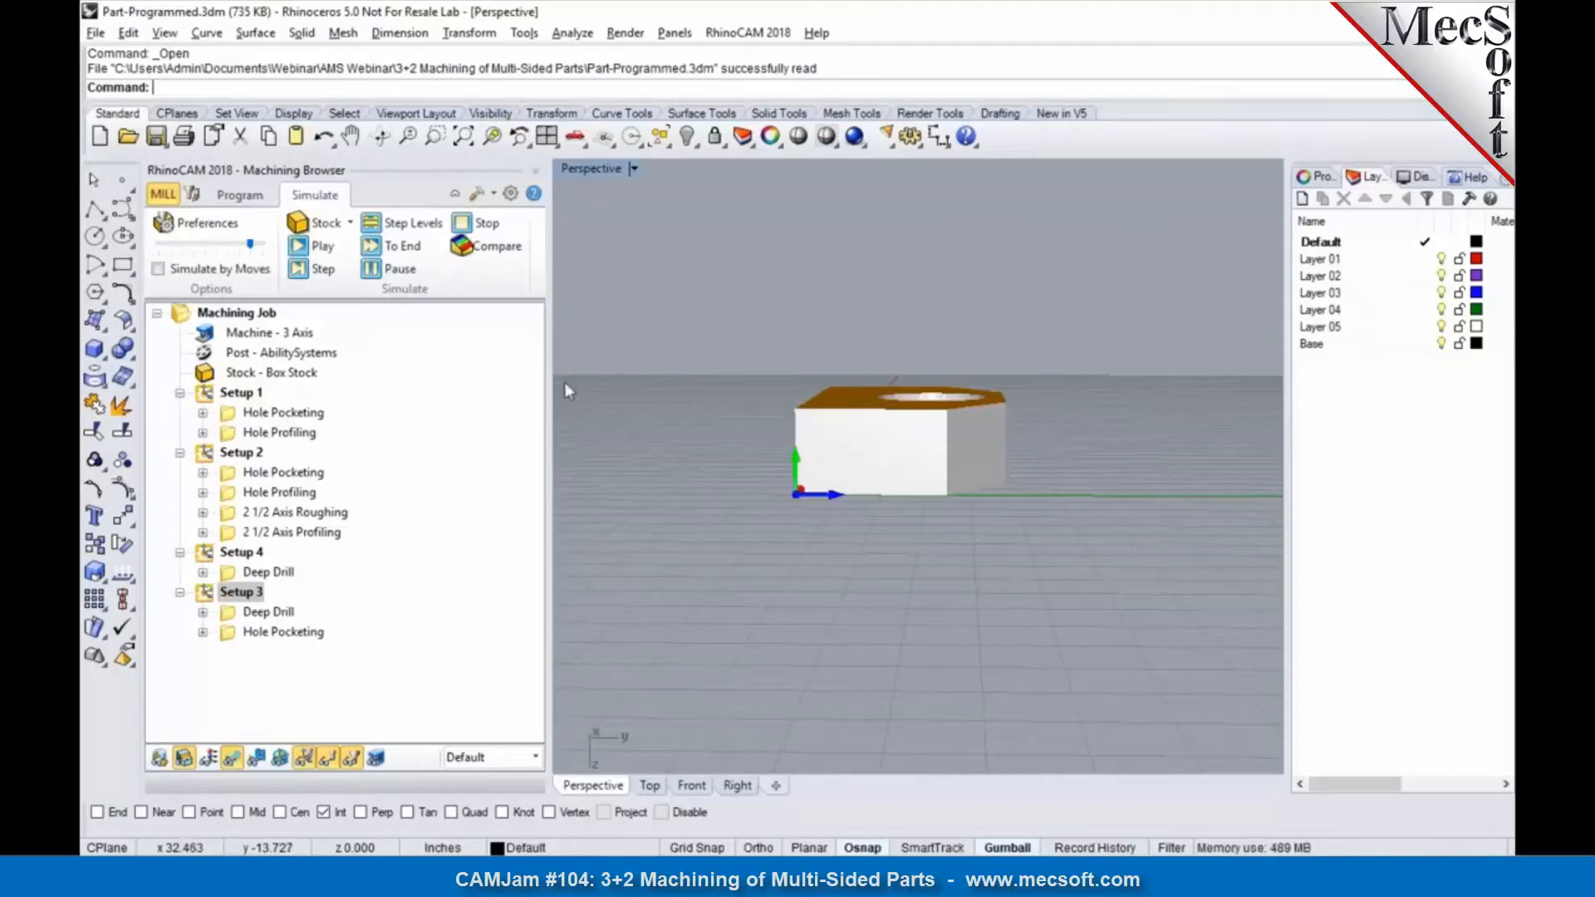
{"action": "left_click", "coordinate": [240, 196]}
{"action": "right_click_drag", "start_coordinate": [731, 506], "coordinate": [741, 442]}
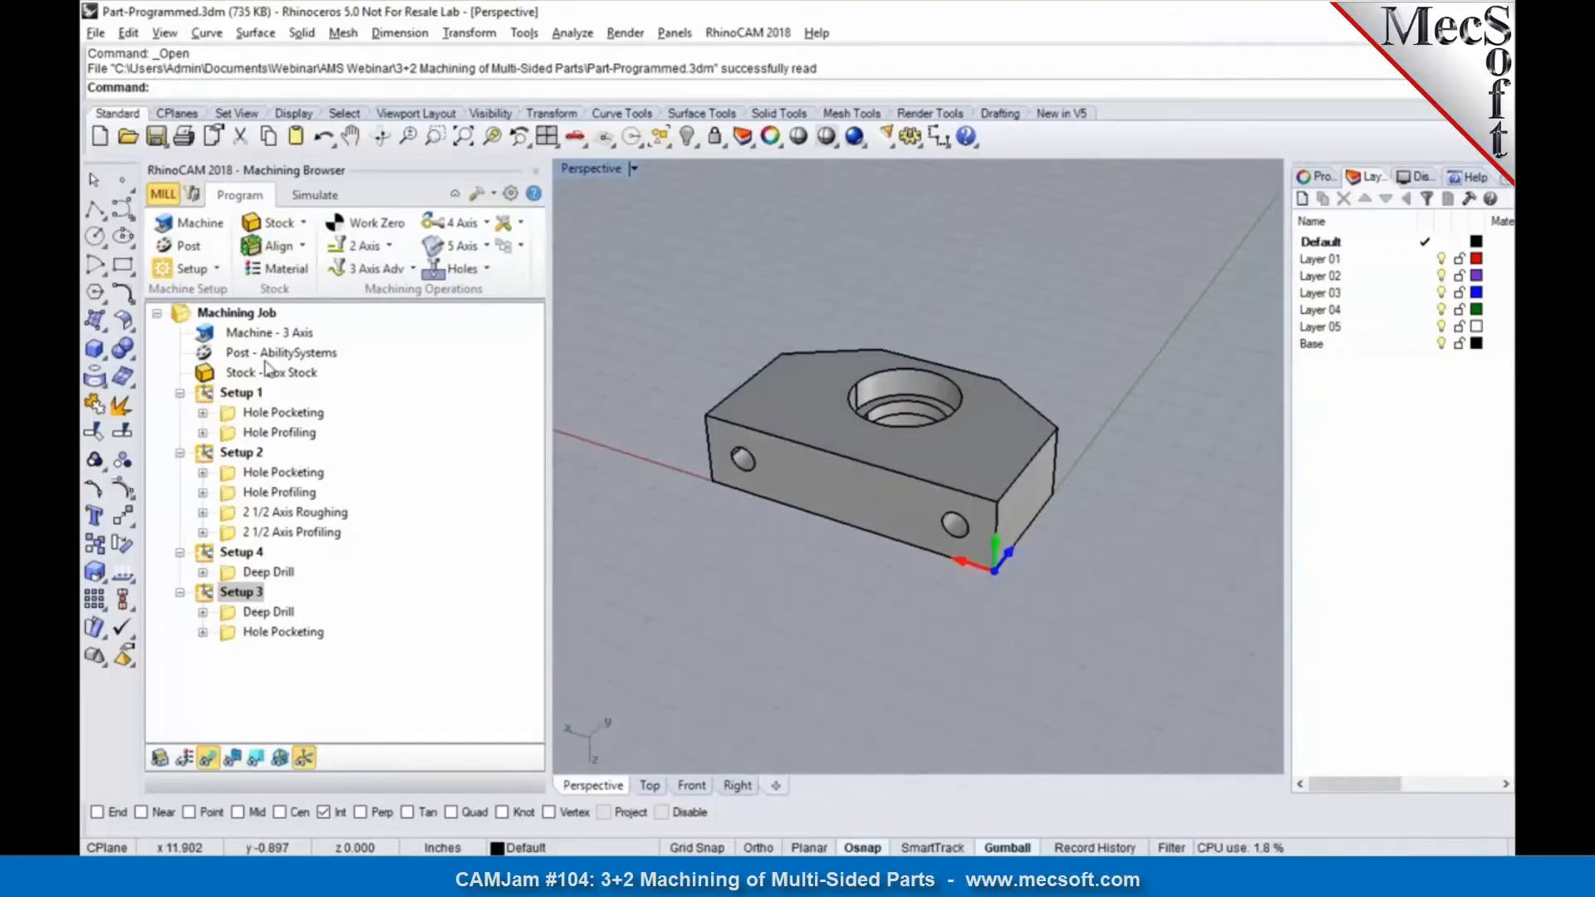
{"action": "left_click", "coordinate": [245, 333]}
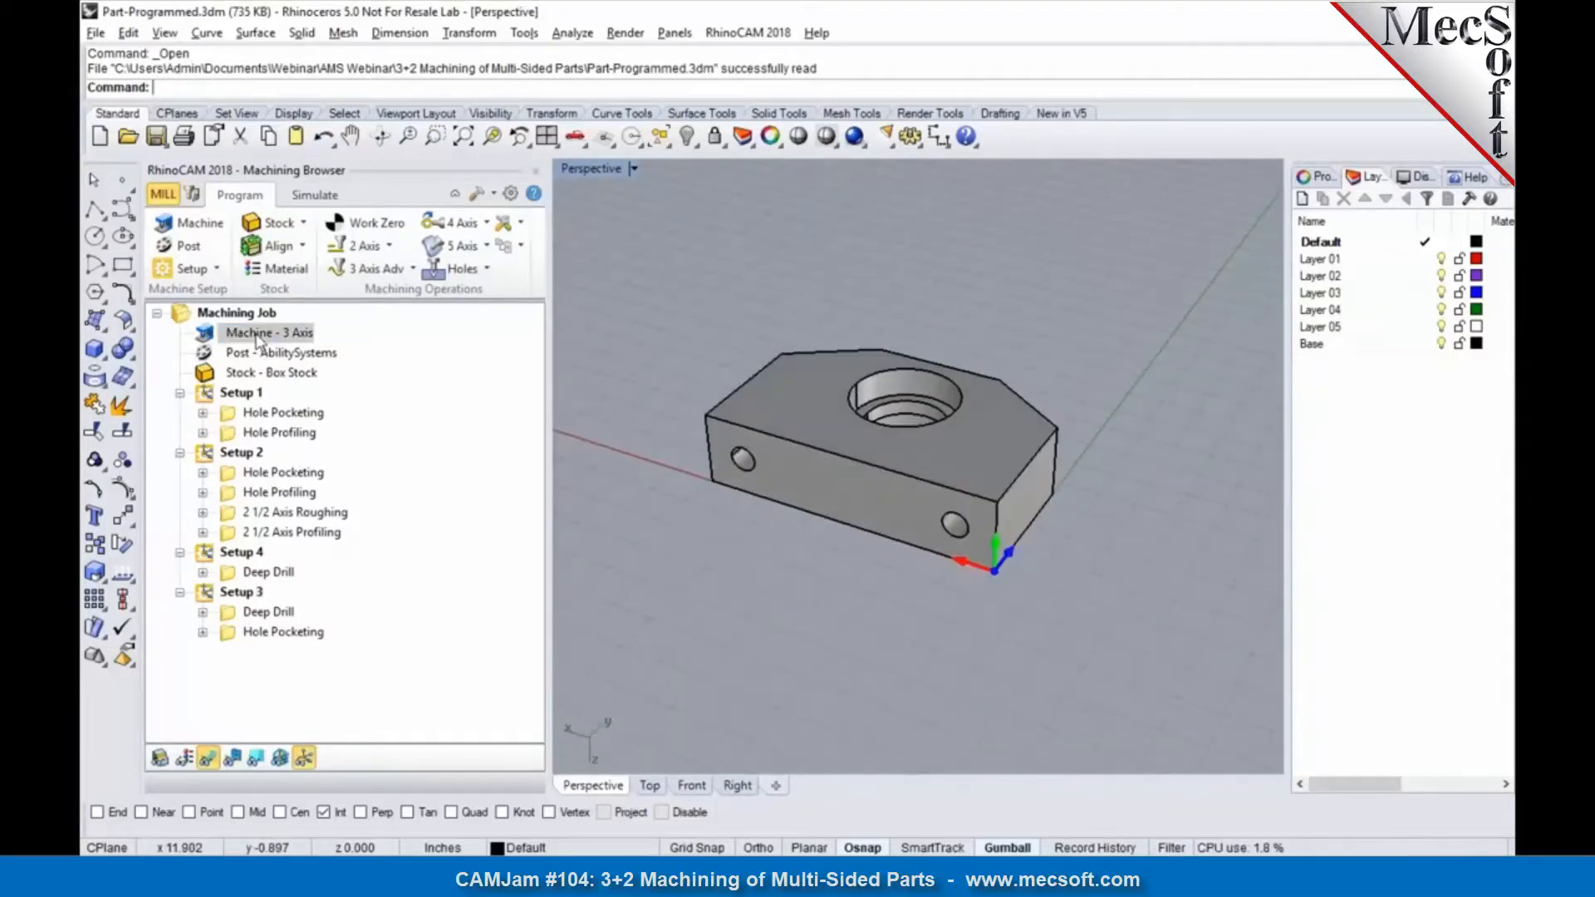
{"action": "left_click", "coordinate": [246, 413]}
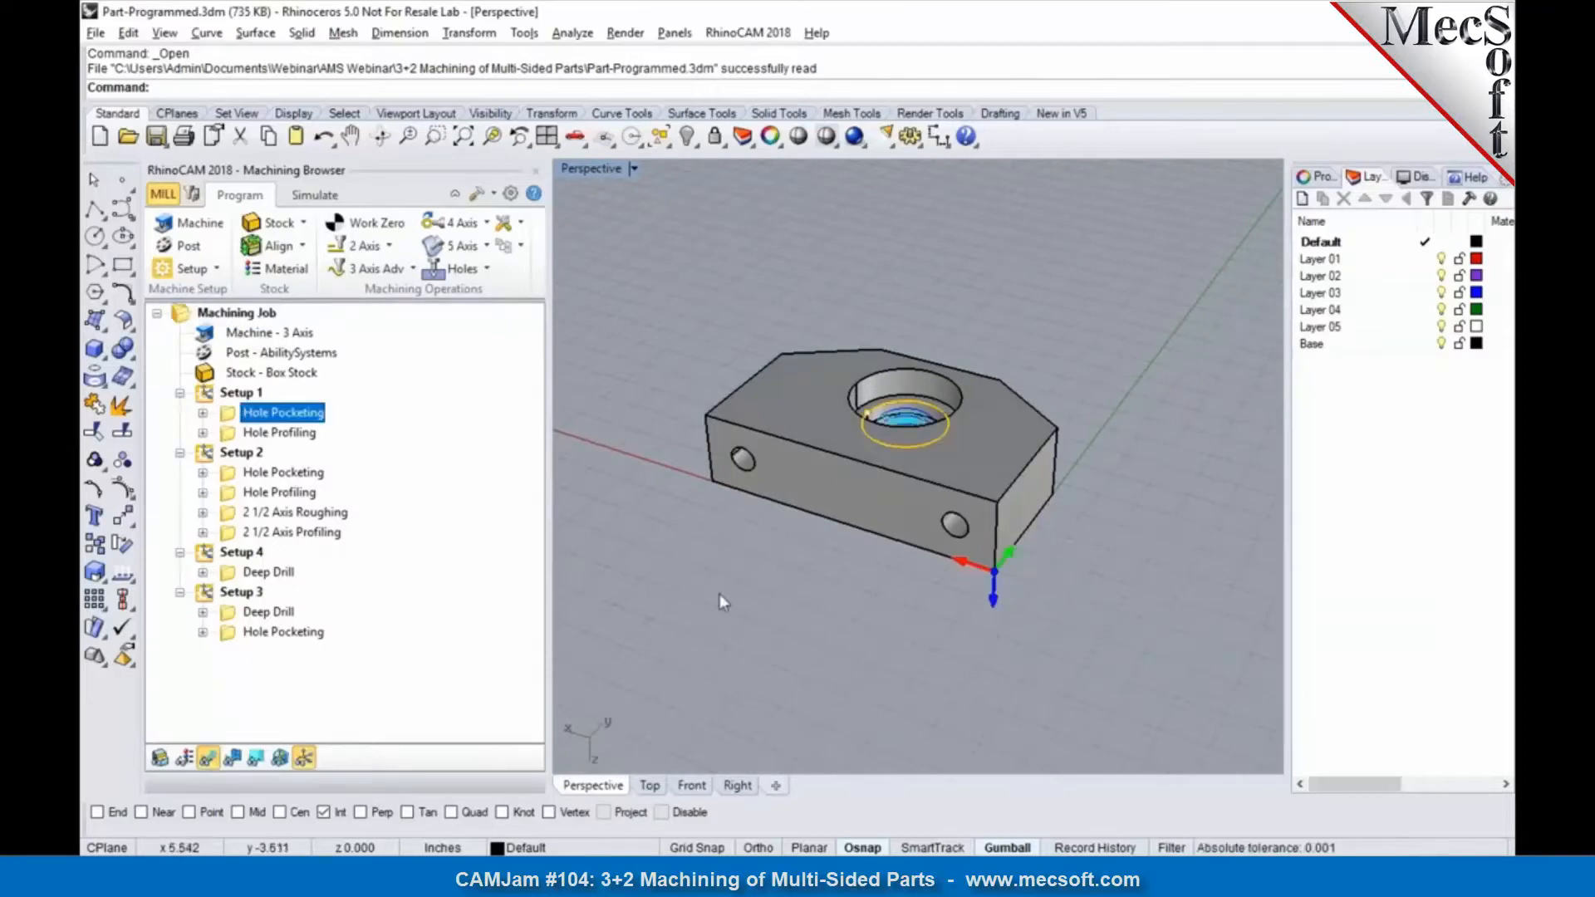
{"action": "left_click", "coordinate": [547, 136]}
{"action": "double_click", "coordinate": [940, 169]}
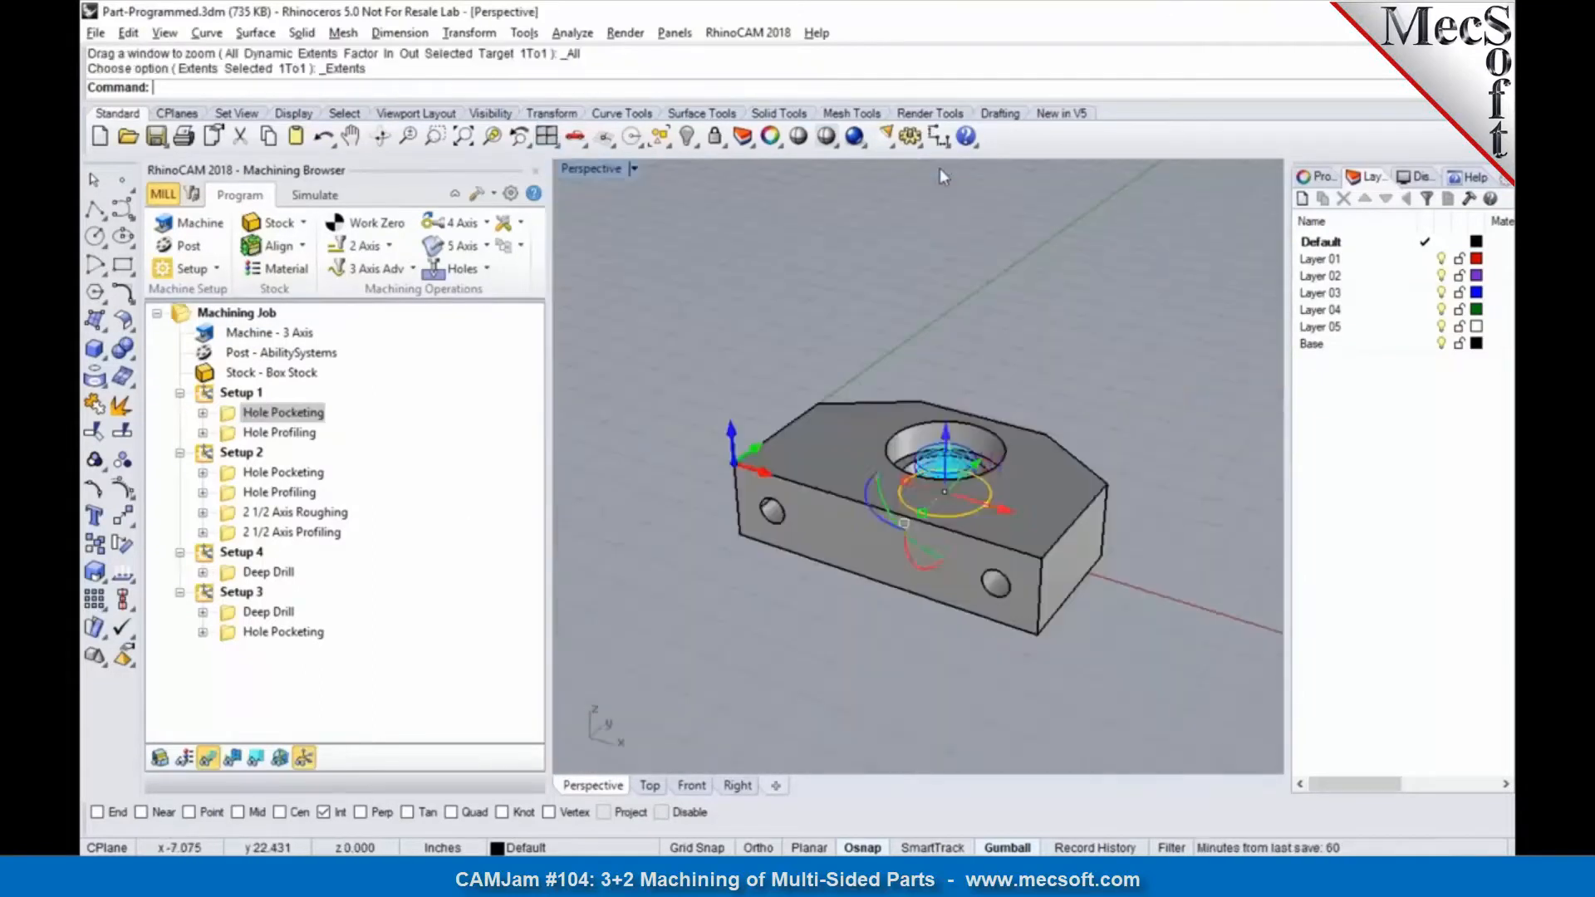
Step: Choose 5Axis-Post-Sample as the current post processor in the post-processor options
{"action": "left_click", "coordinate": [188, 246]}
{"action": "left_click", "coordinate": [249, 341]}
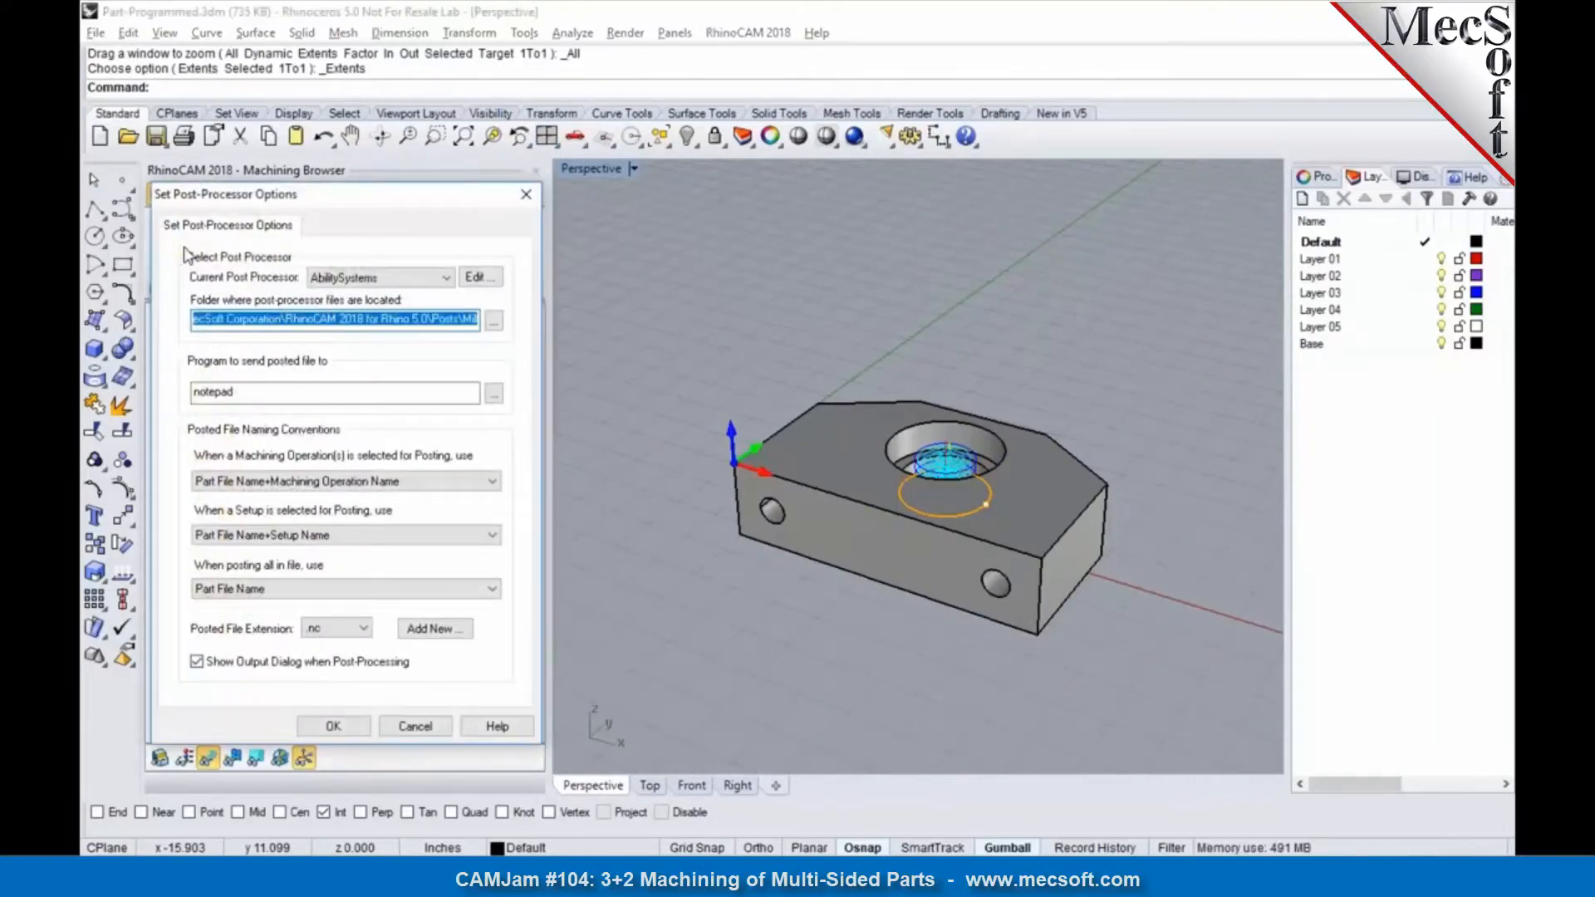
{"action": "left_click", "coordinate": [445, 277]}
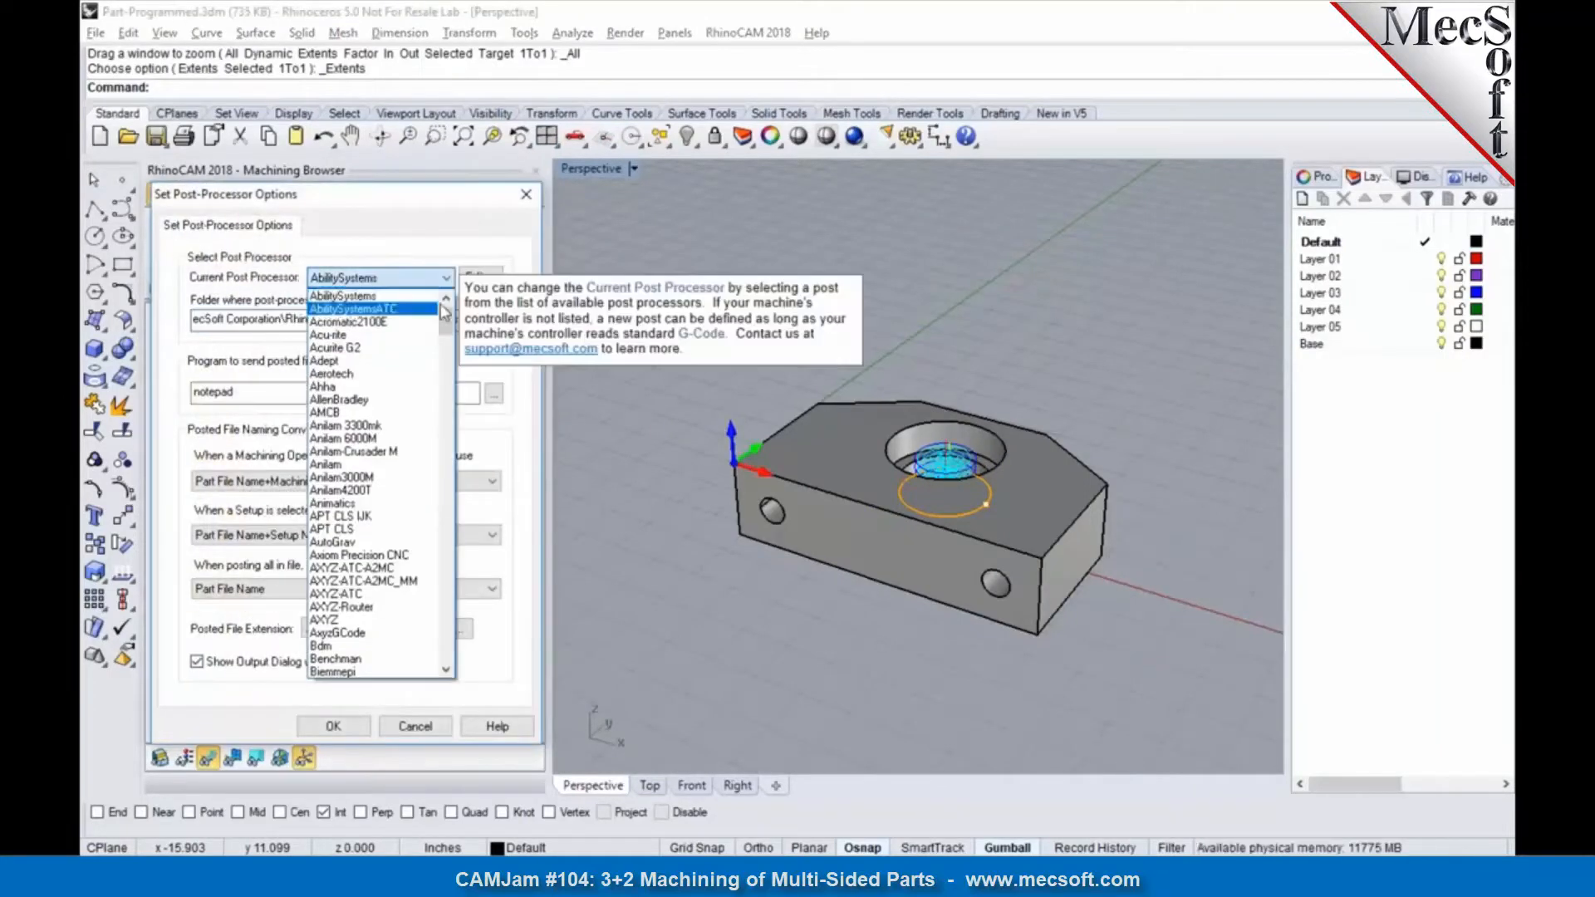
{"action": "scroll", "coordinate": [445, 312], "scroll_direction": "up", "scroll_amount": 2}
{"action": "left_click", "coordinate": [427, 299]}
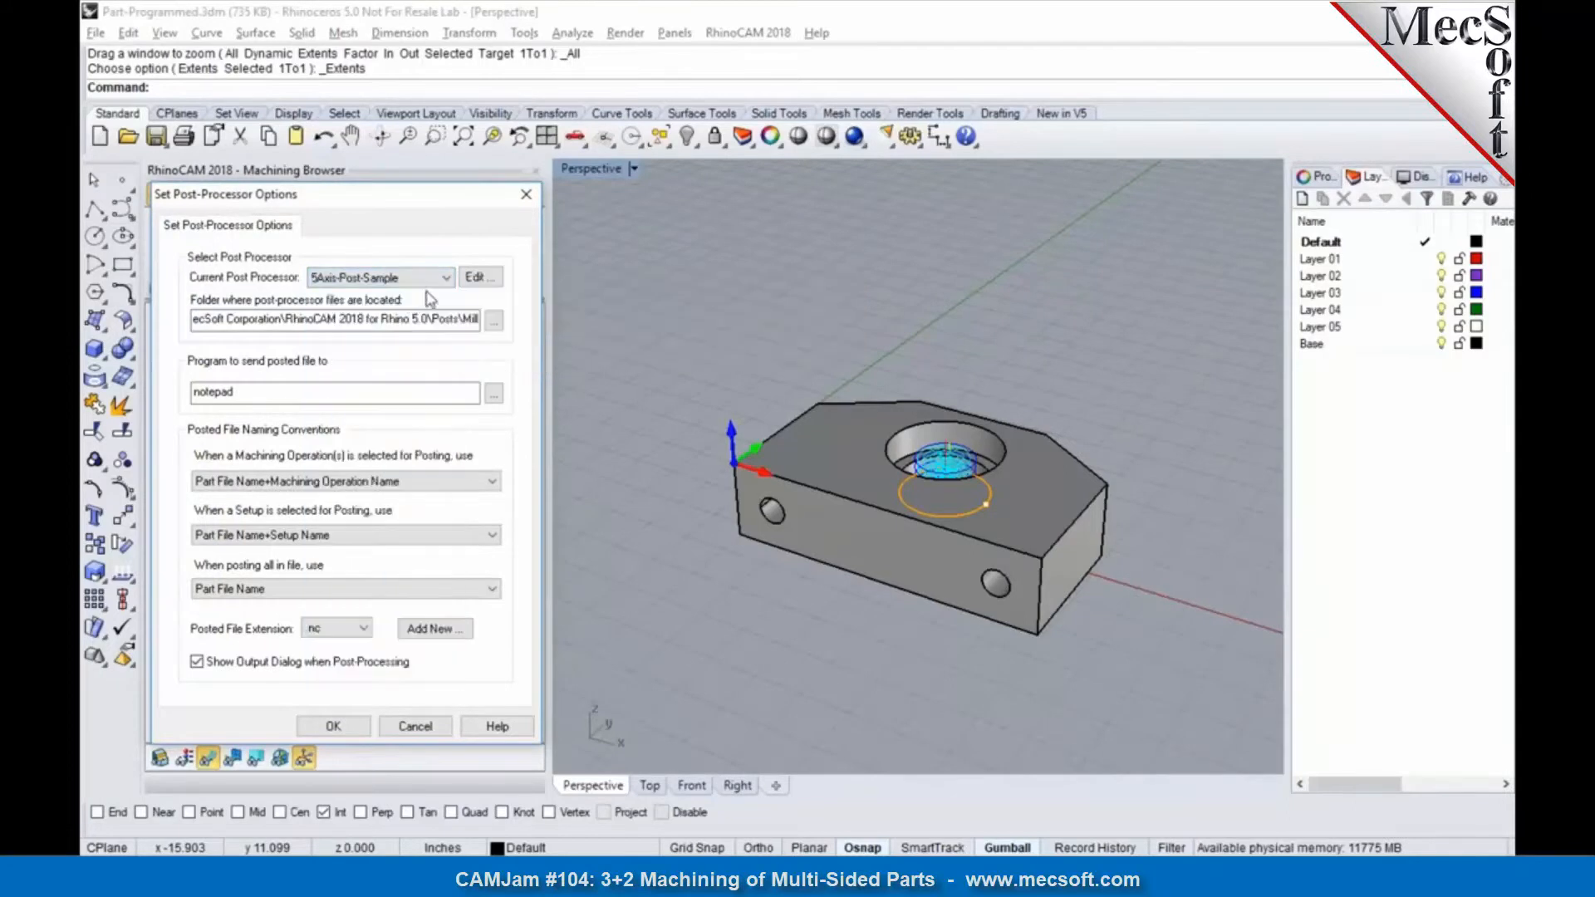
Step: Open 5Axis-Post-Sample for editing at its Setup macros, examine the tool change point lines, and accept the post-processor options
{"action": "left_click", "coordinate": [478, 277]}
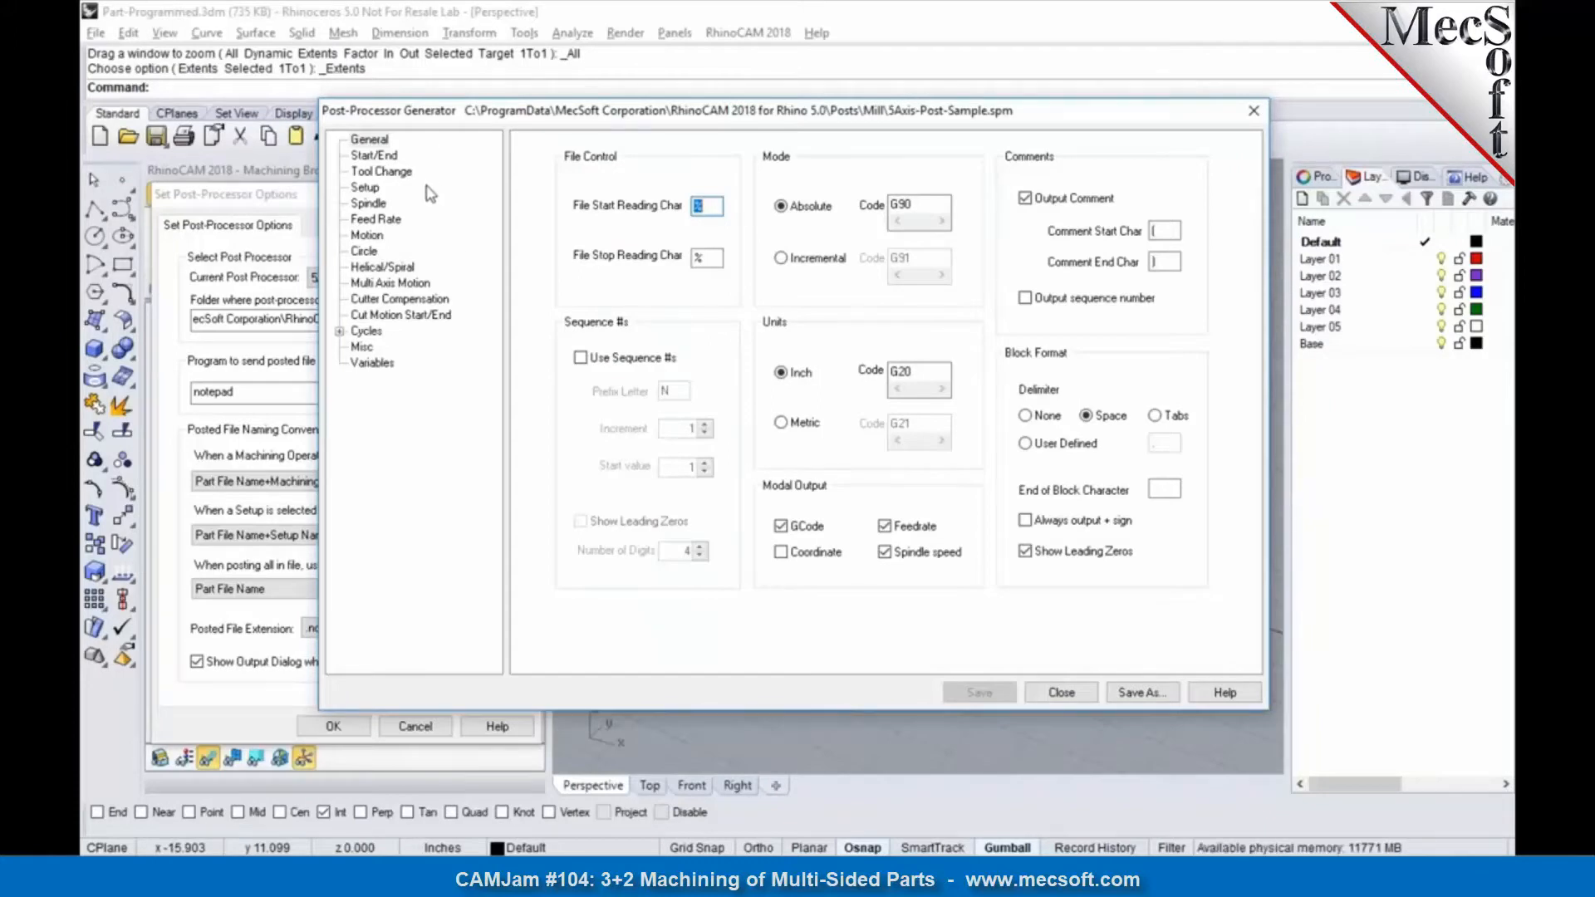
{"action": "left_click", "coordinate": [366, 189]}
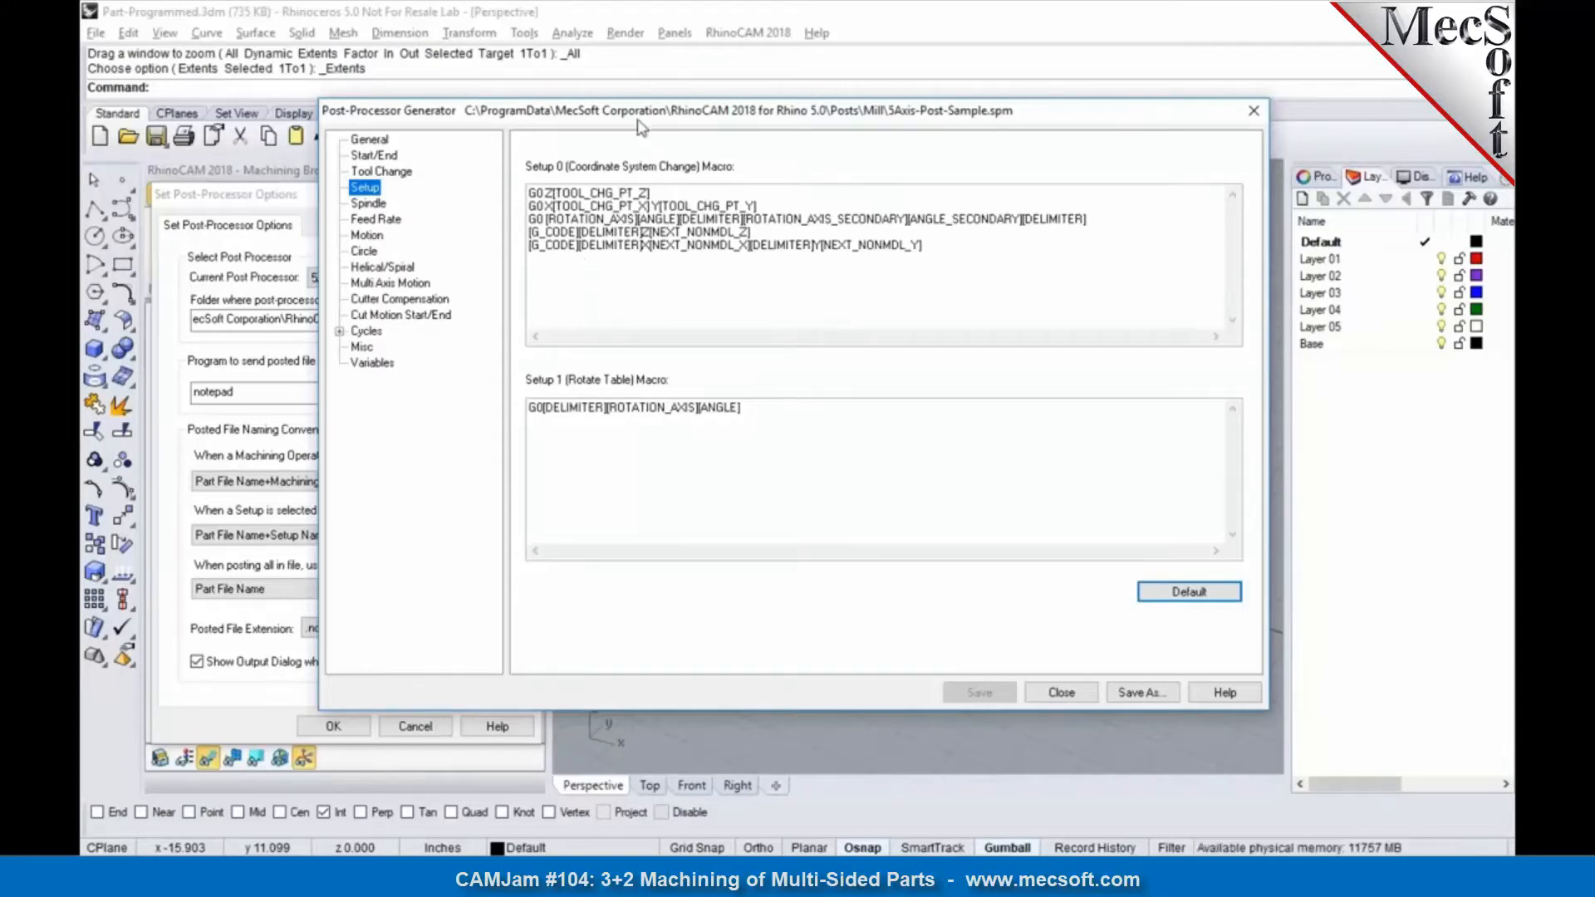
{"action": "left_click_drag", "start_coordinate": [655, 120], "coordinate": [772, 130]}
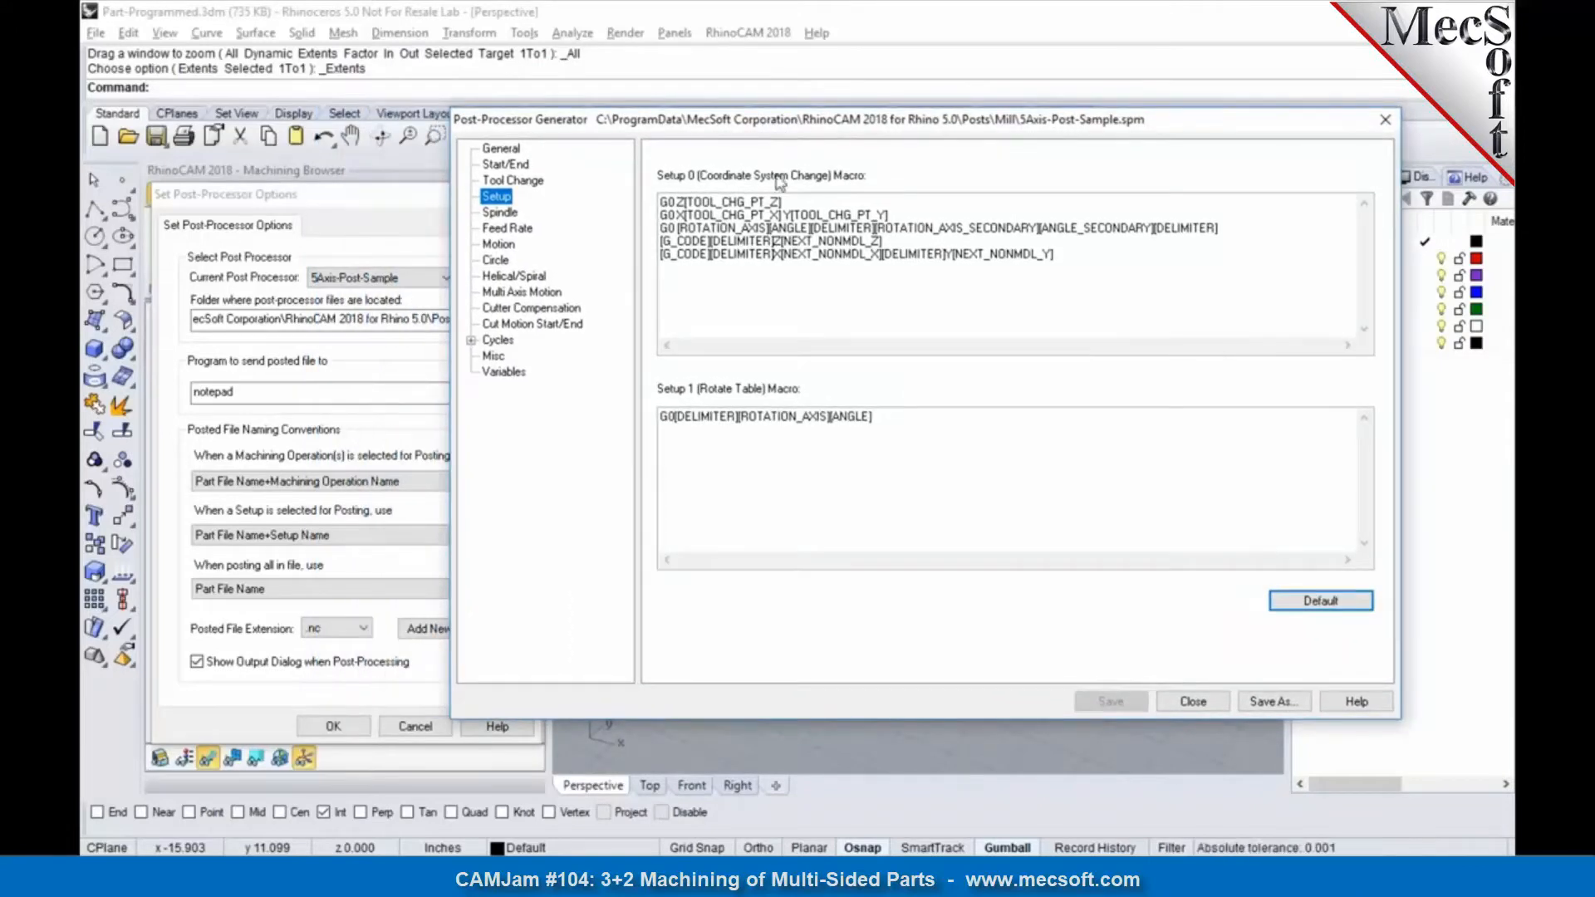
{"action": "left_click_drag", "start_coordinate": [820, 202], "coordinate": [655, 197]}
{"action": "left_click_drag", "start_coordinate": [892, 214], "coordinate": [656, 200]}
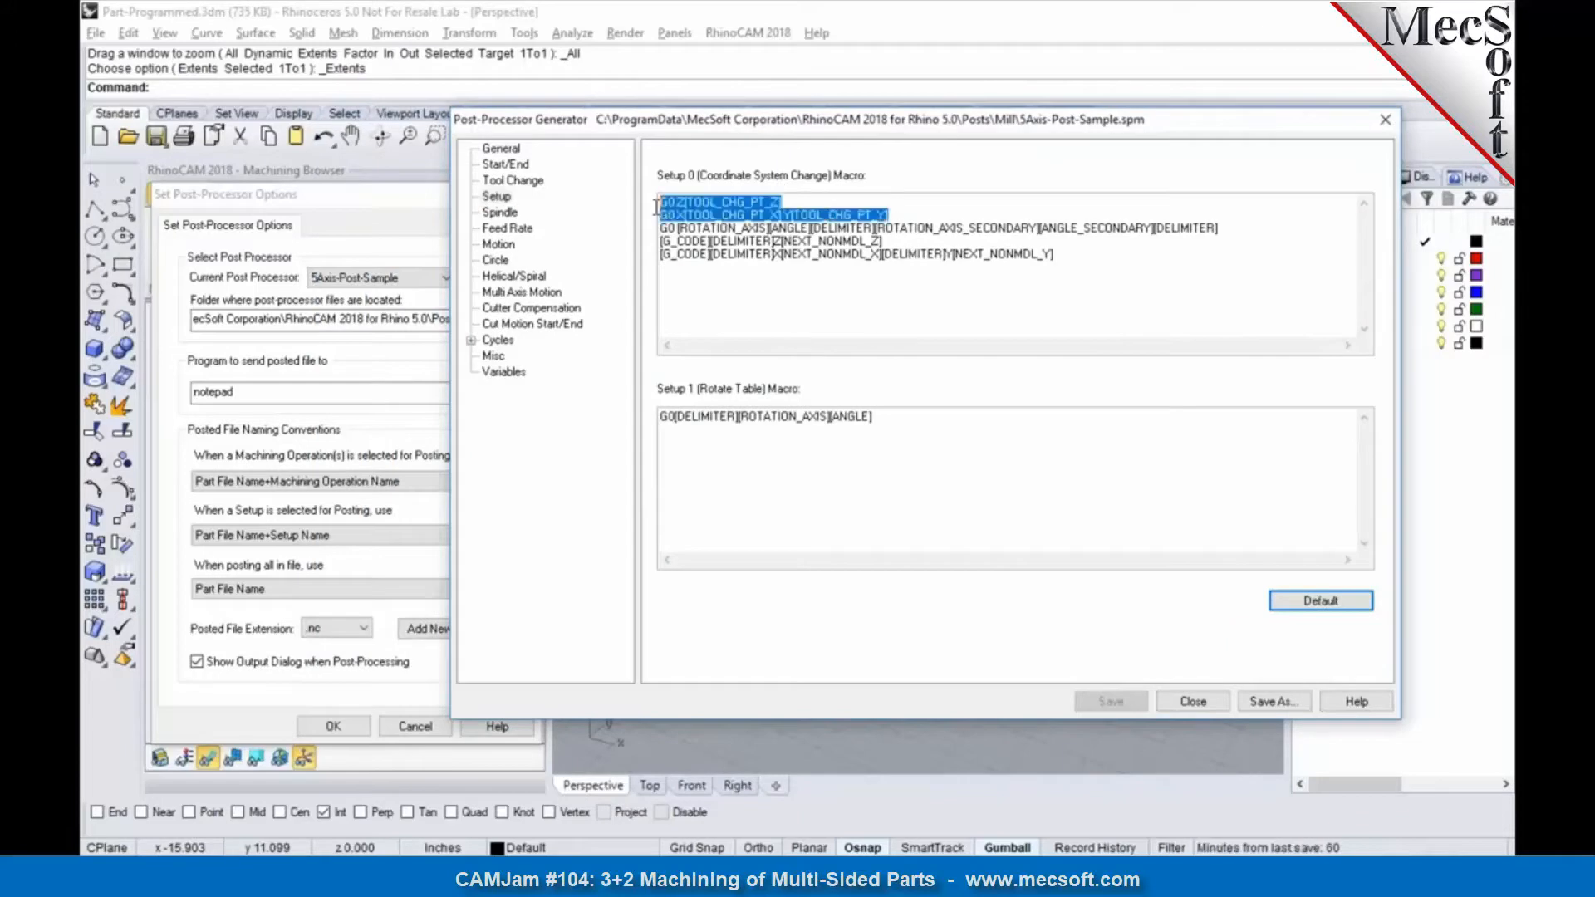
{"action": "left_click", "coordinate": [837, 298]}
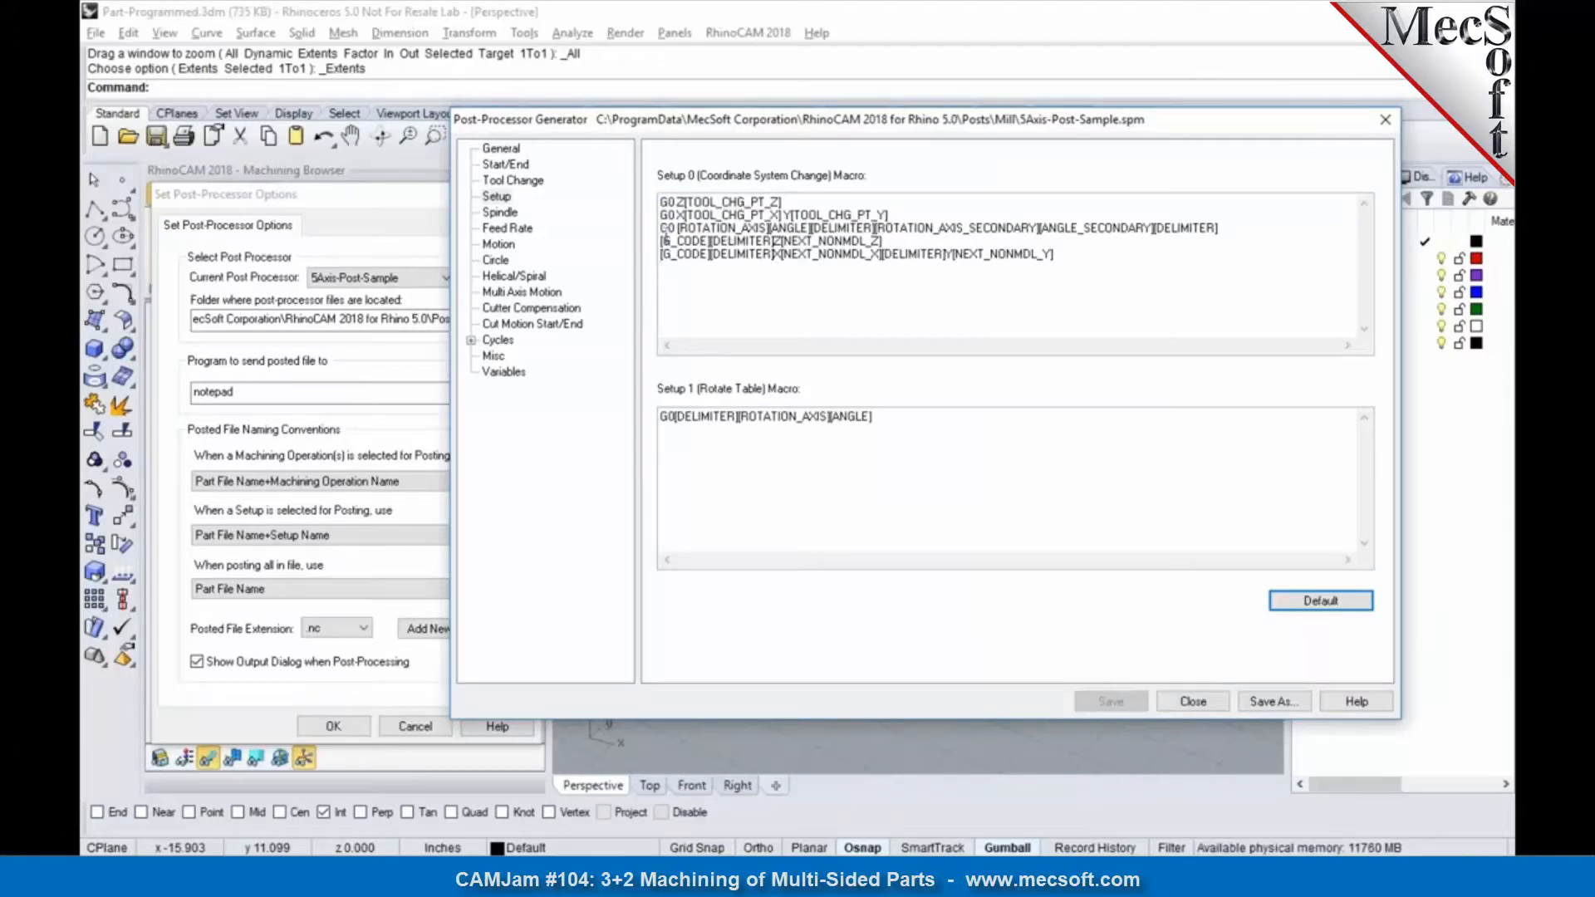
{"action": "left_click", "coordinate": [337, 728]}
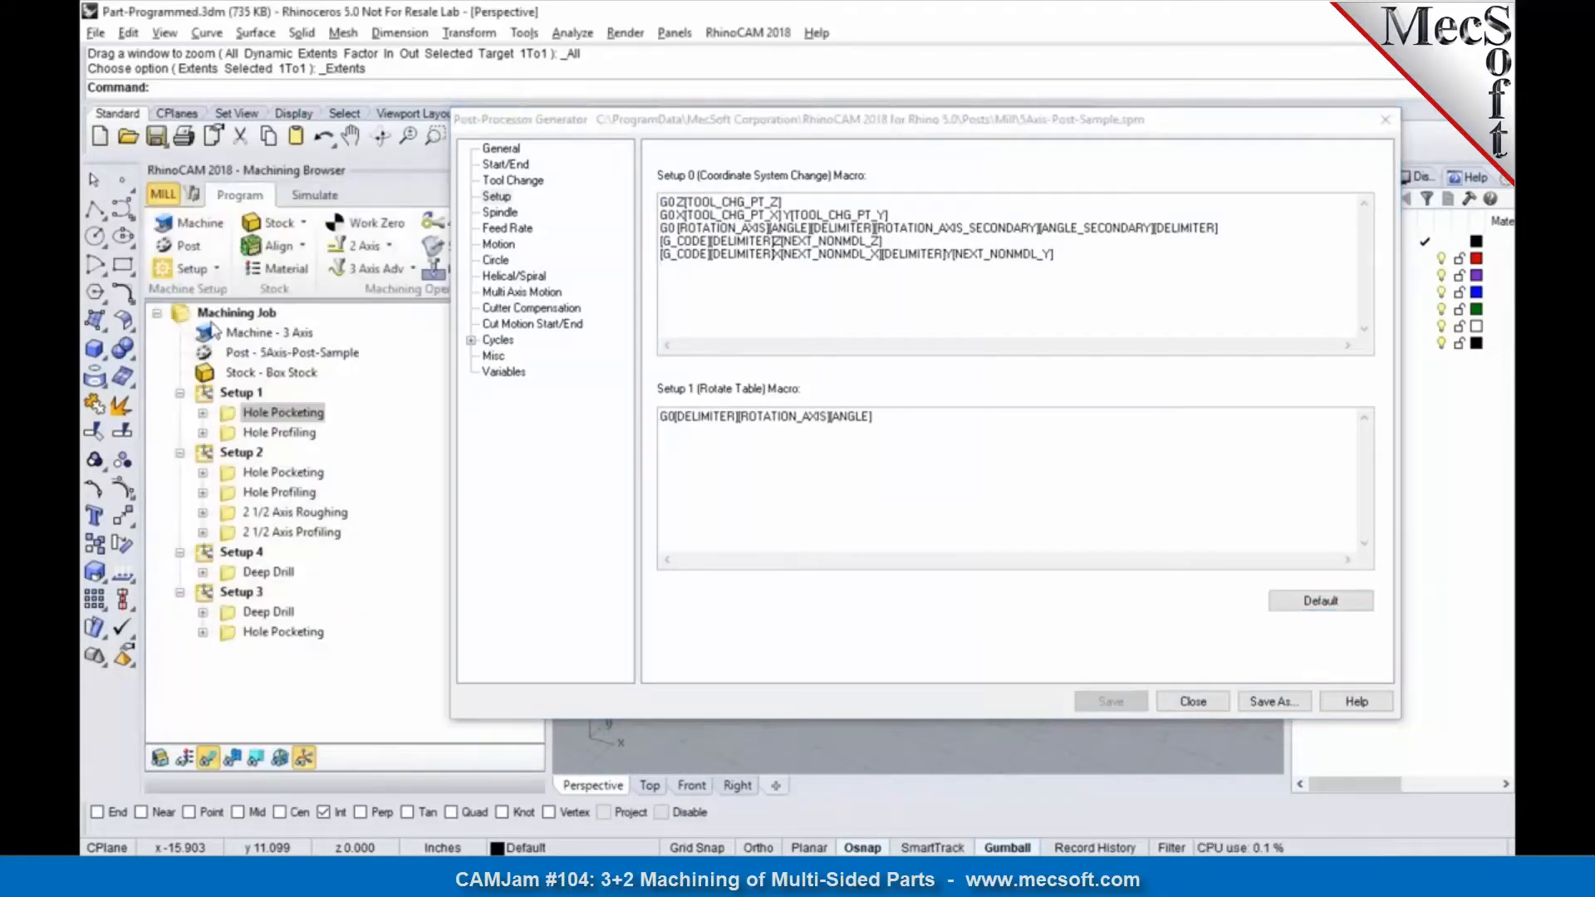
Step: Set the Z coordinate of the tool change point to 5 in the machine tool definition
{"action": "left_click", "coordinate": [188, 226]}
{"action": "left_click_drag", "start_coordinate": [332, 206], "coordinate": [258, 147]}
{"action": "key", "text": "Tab"}
{"action": "key", "text": "Tab"}
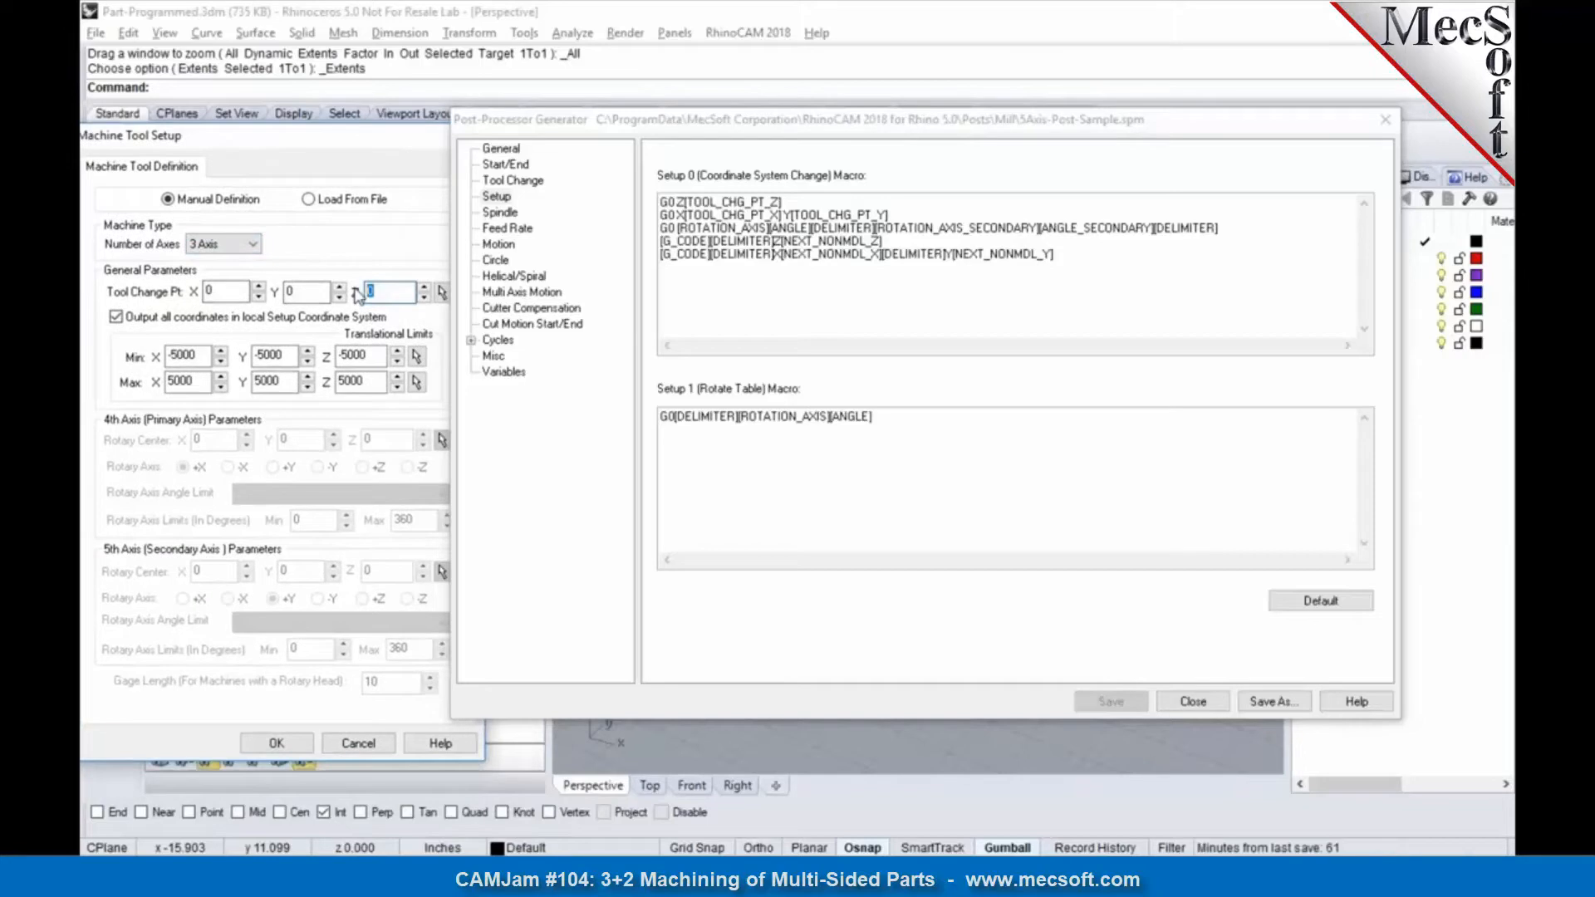
{"action": "type", "text": "5"}
{"action": "left_click_drag", "start_coordinate": [242, 292], "coordinate": [175, 291]}
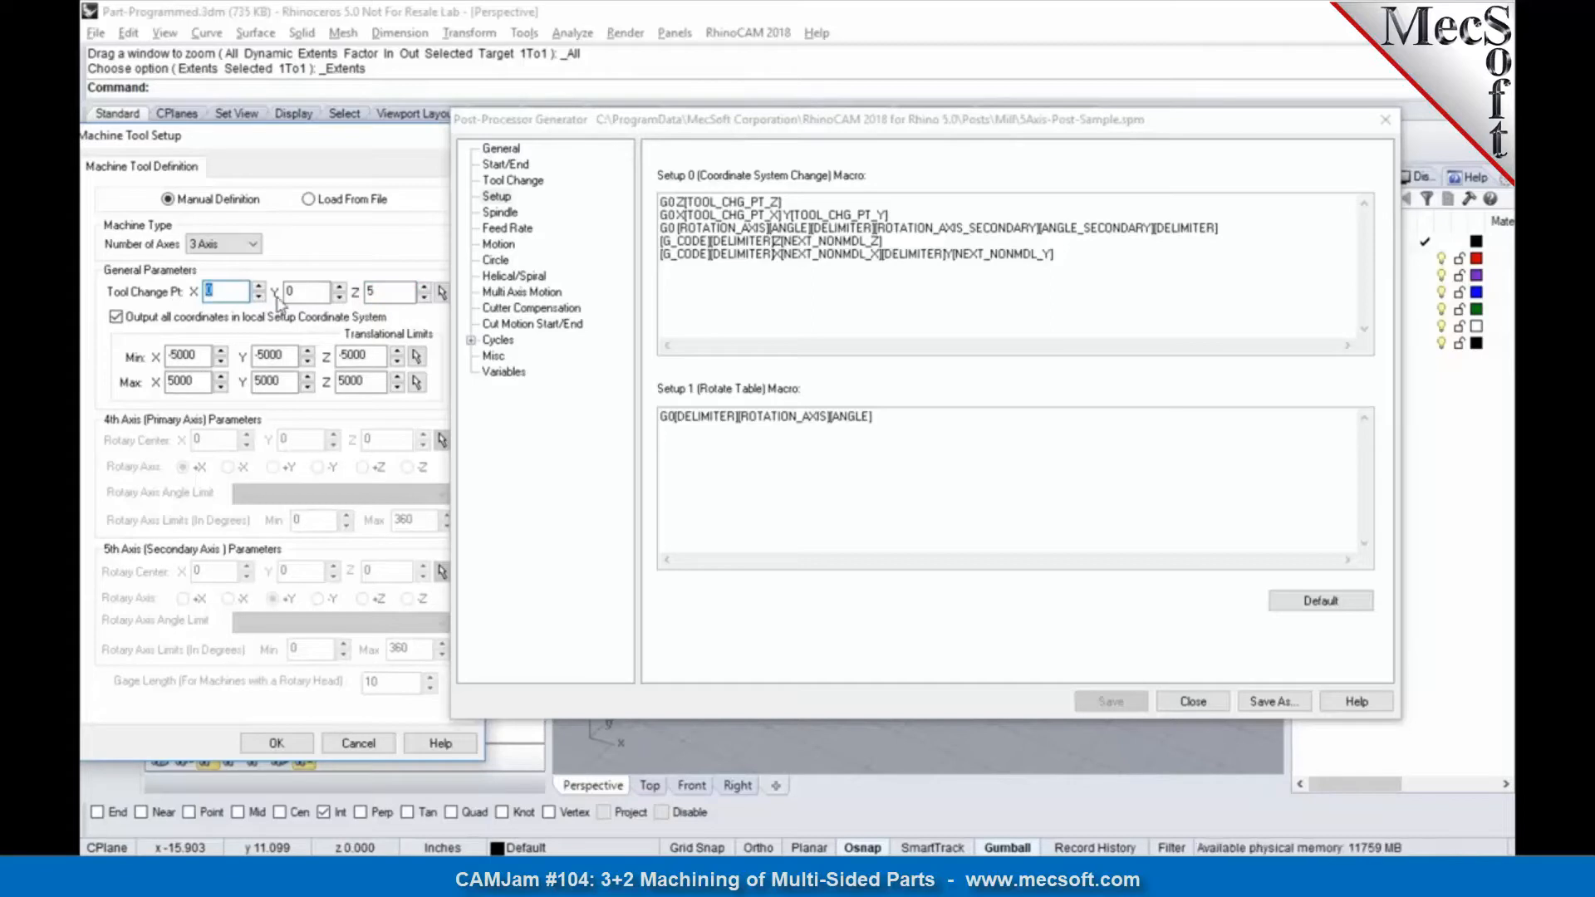
Step: Examine the Setup 0 coordinate system change macro, including its tool change point lines and next-position lines
{"action": "left_click_drag", "start_coordinate": [783, 202], "coordinate": [639, 195]}
{"action": "left_click", "coordinate": [889, 214]}
{"action": "left_click_drag", "start_coordinate": [888, 215], "coordinate": [647, 198]}
{"action": "left_click", "coordinate": [880, 292]}
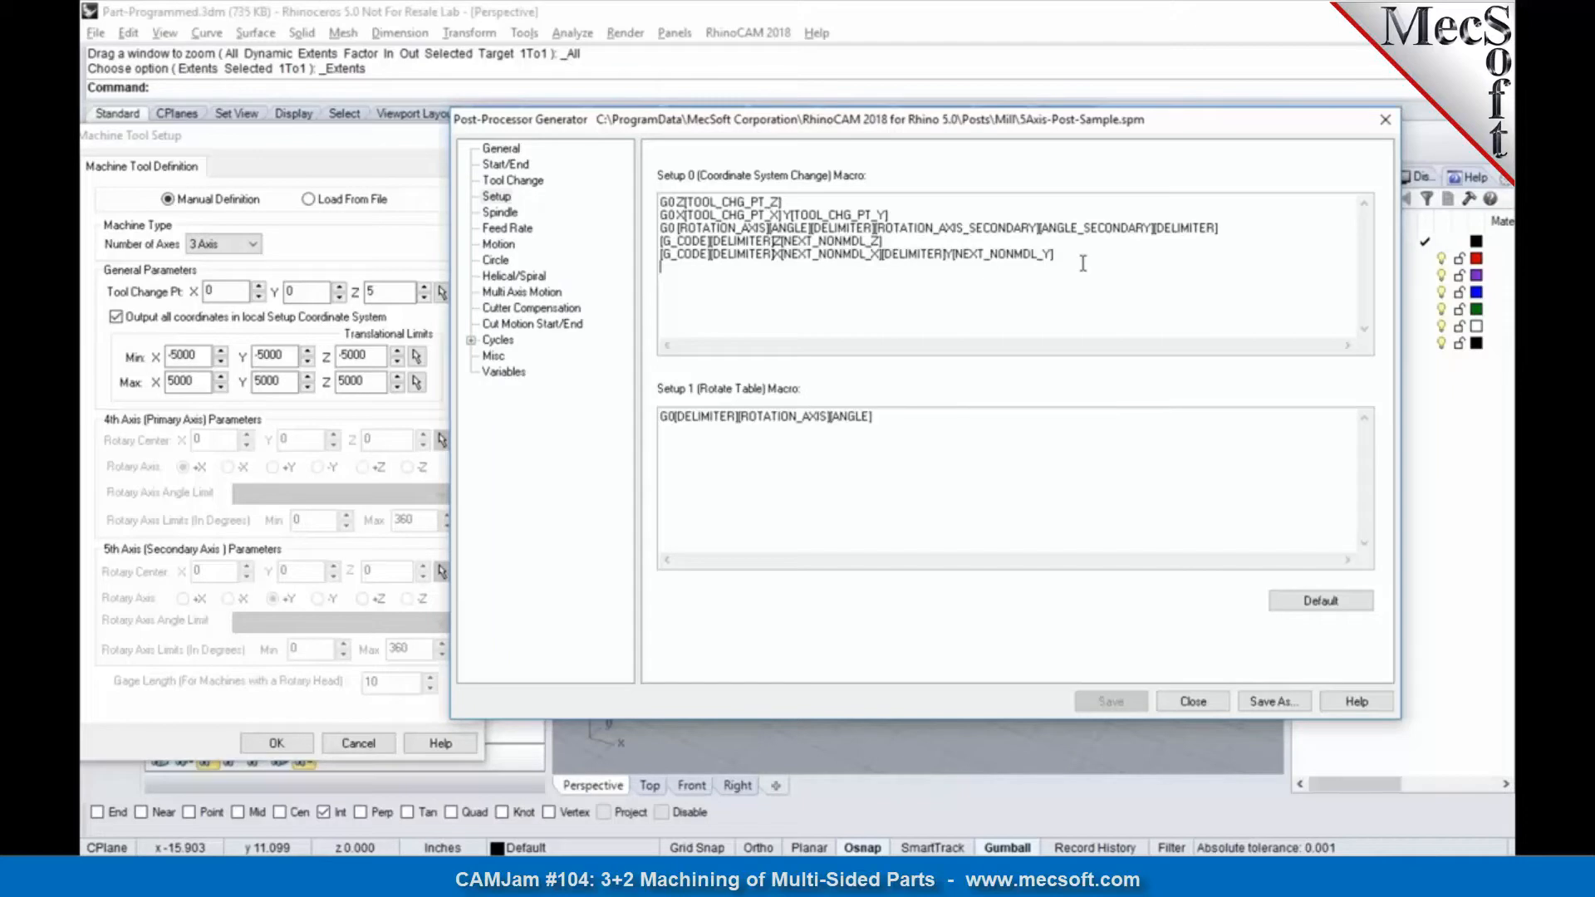
{"action": "left_click_drag", "start_coordinate": [887, 243], "coordinate": [651, 241]}
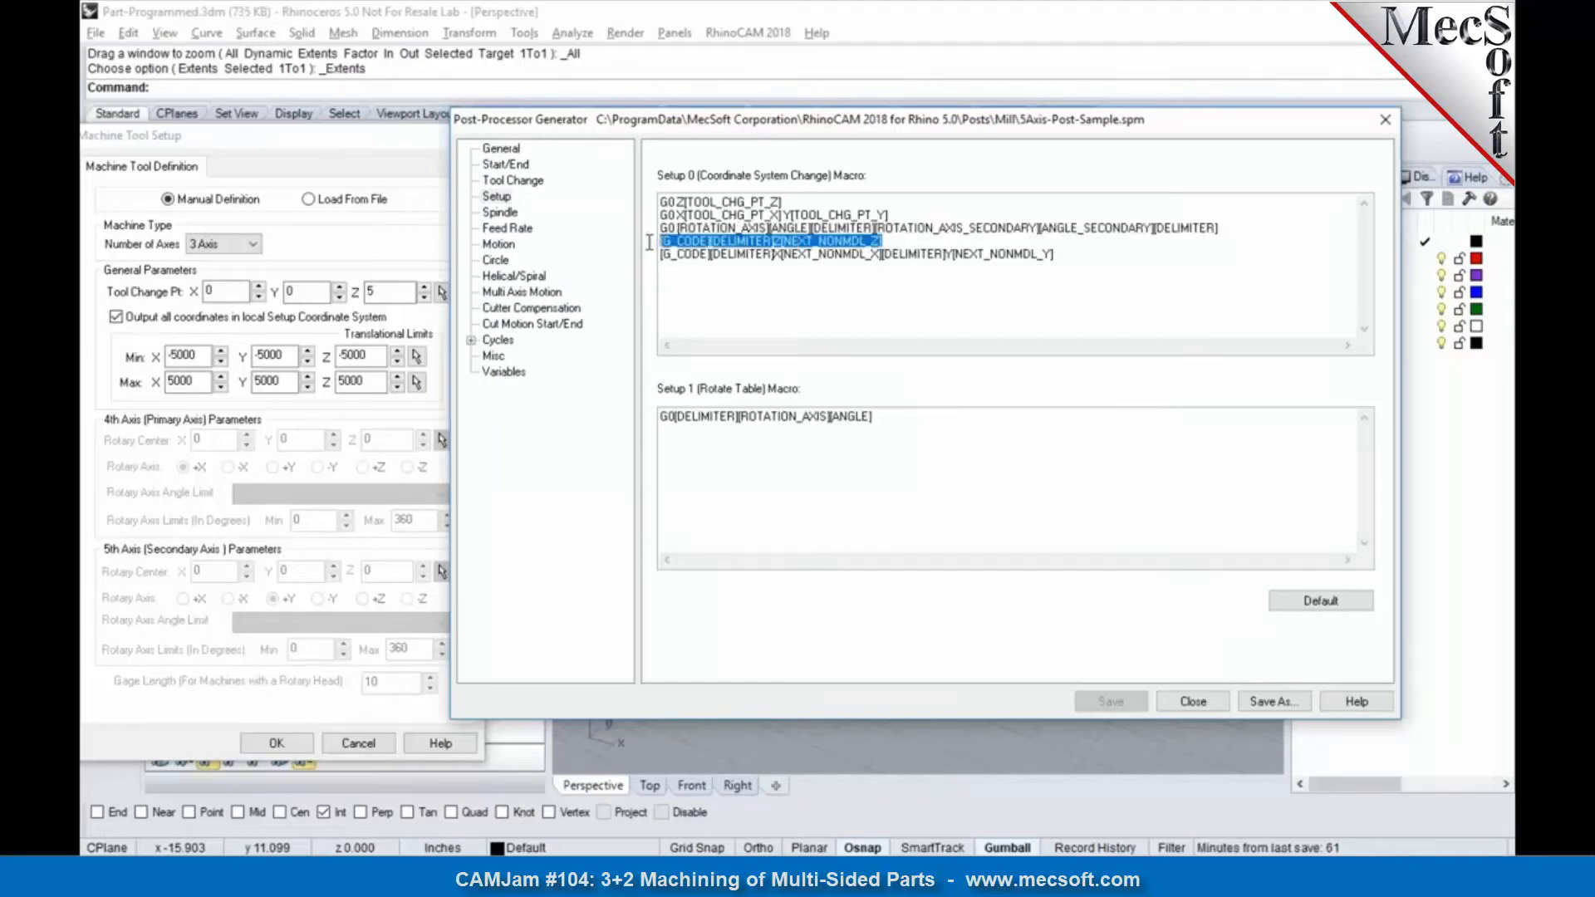
{"action": "left_click", "coordinate": [875, 276]}
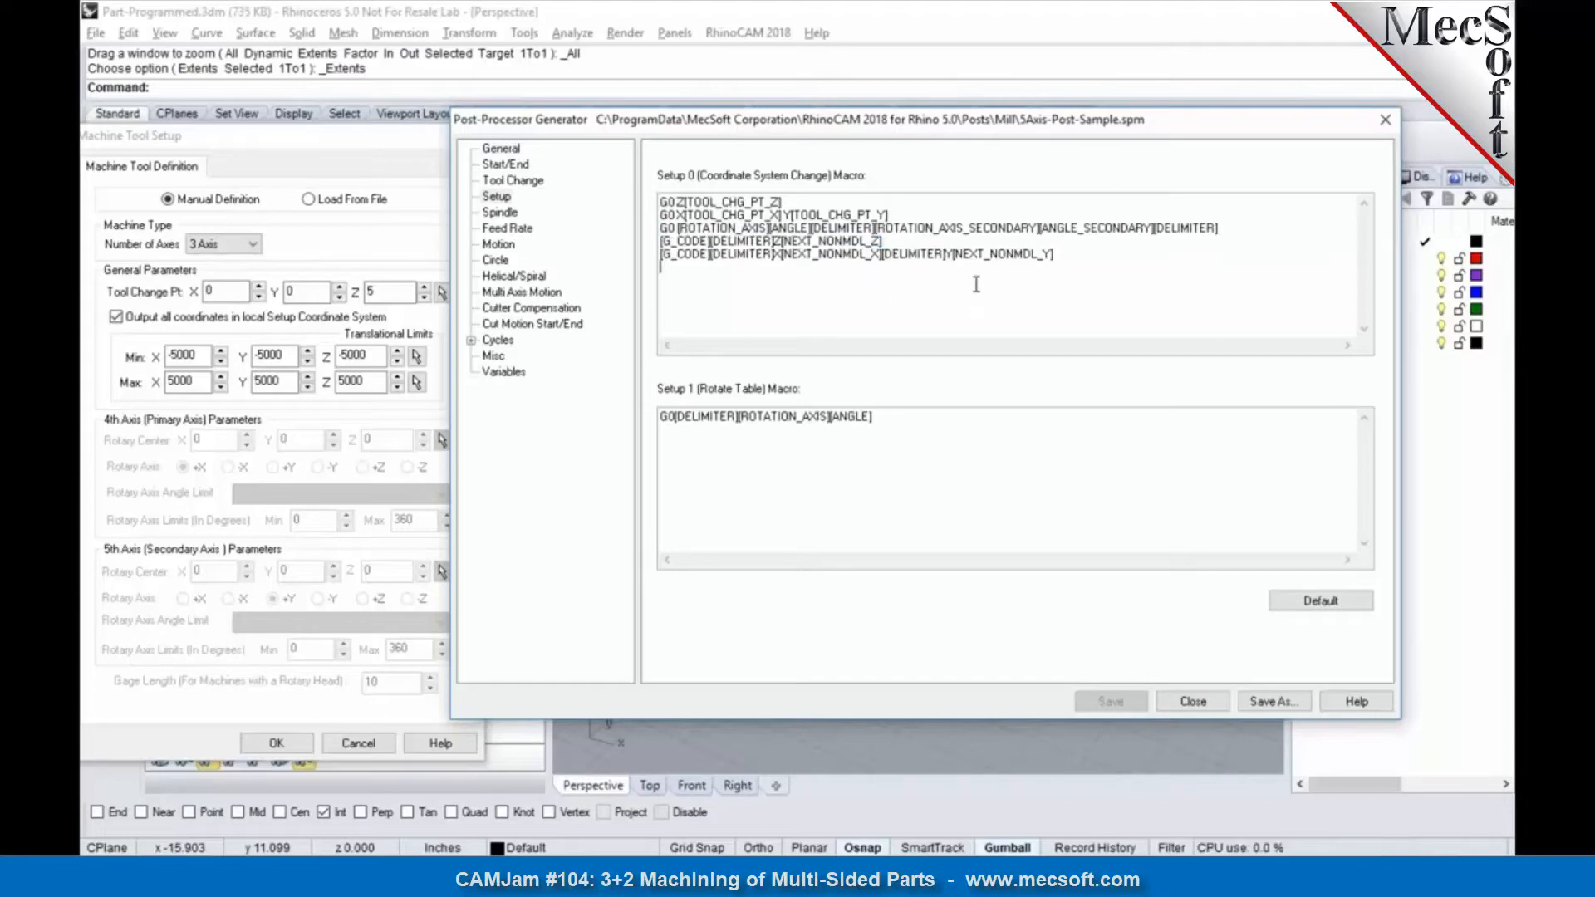
{"action": "left_click_drag", "start_coordinate": [1063, 255], "coordinate": [646, 201]}
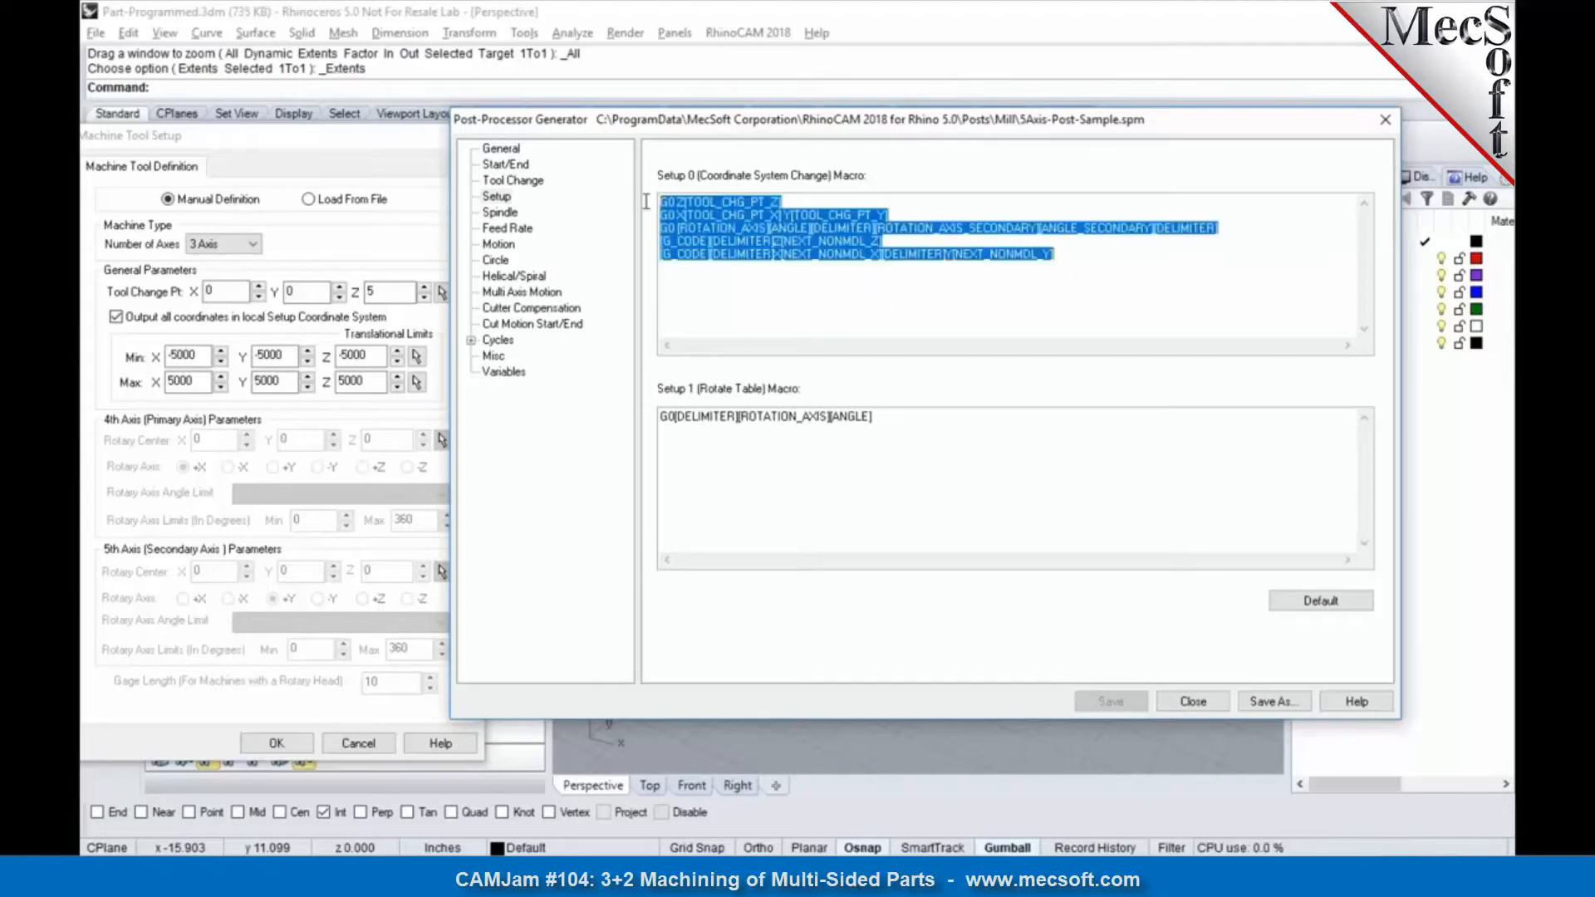
{"action": "left_click", "coordinate": [790, 290]}
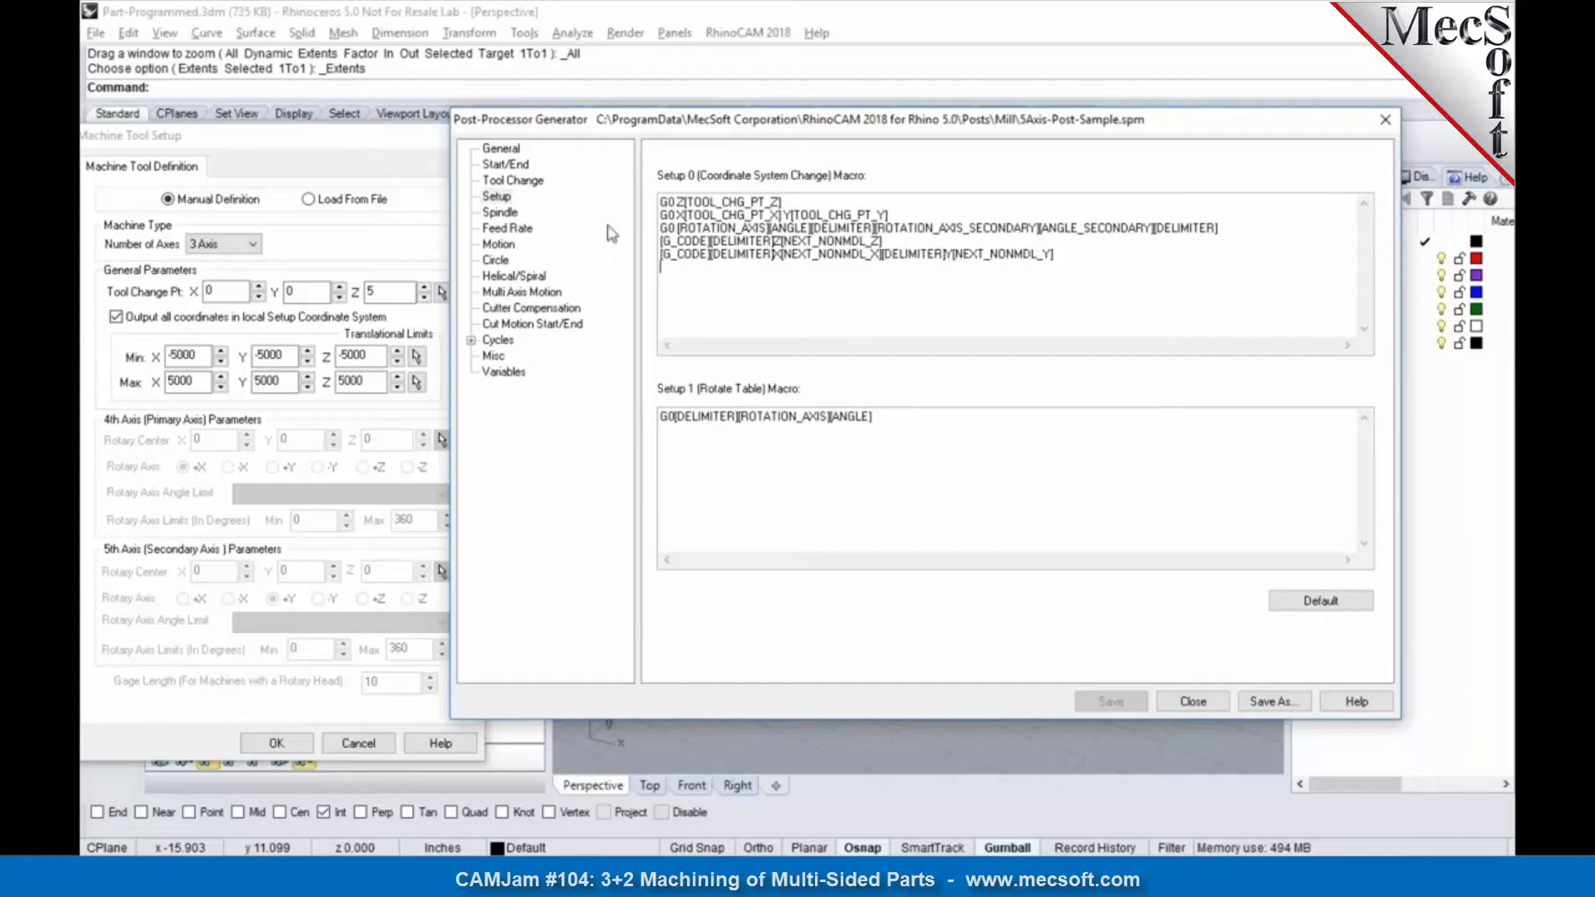
Step: Set the primary rotation axis code to A in the post's multi-axis motion settings
{"action": "left_click", "coordinate": [521, 296]}
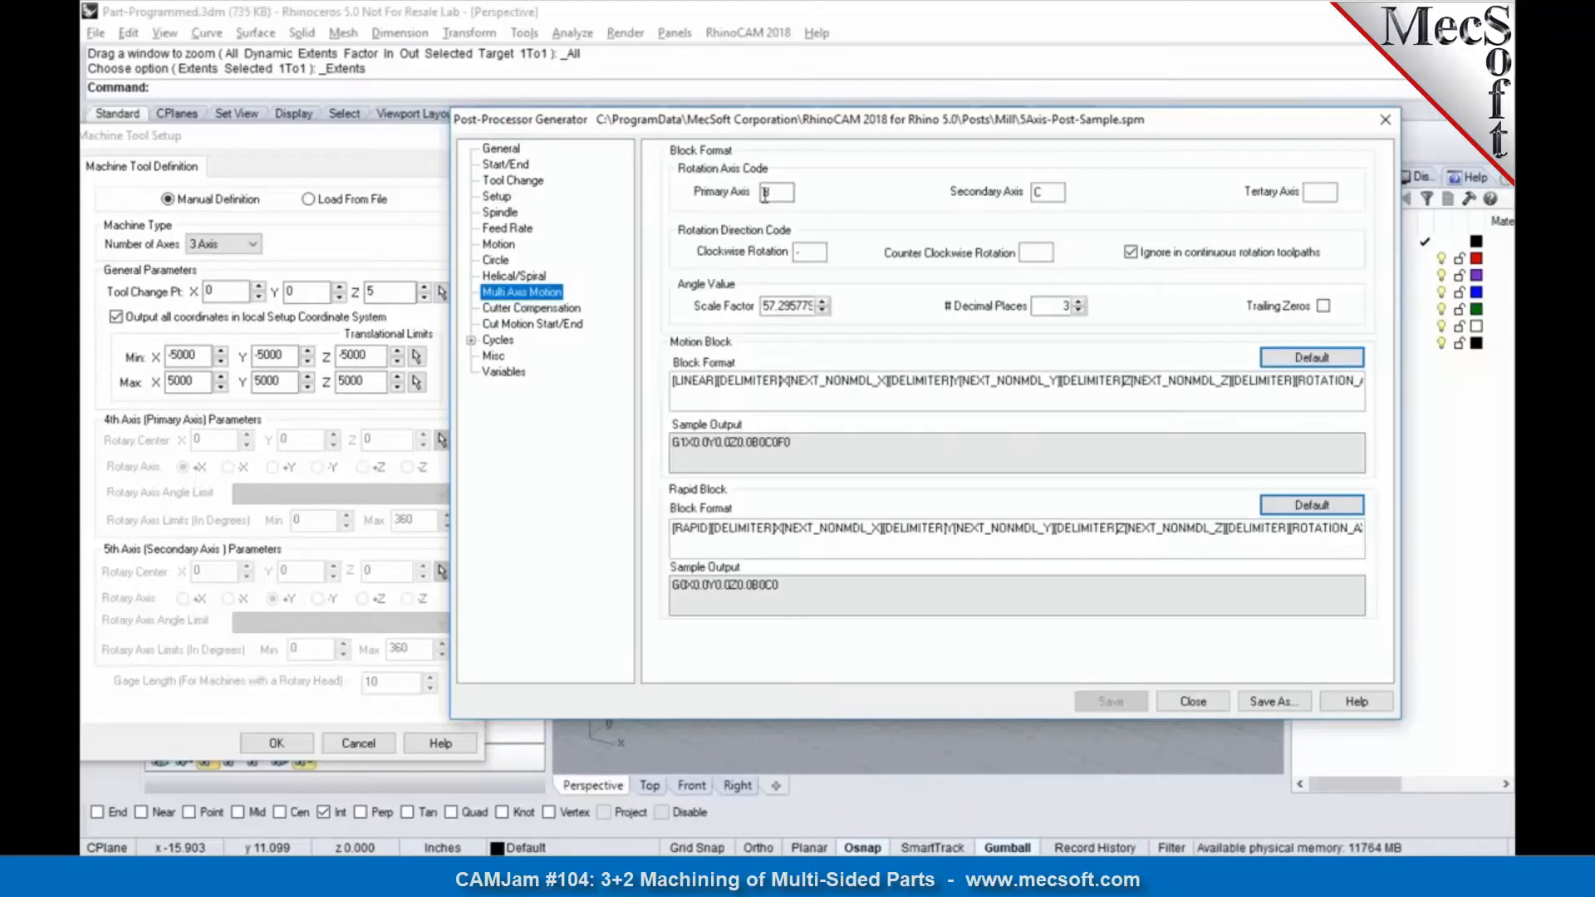
{"action": "double_click", "coordinate": [768, 192]}
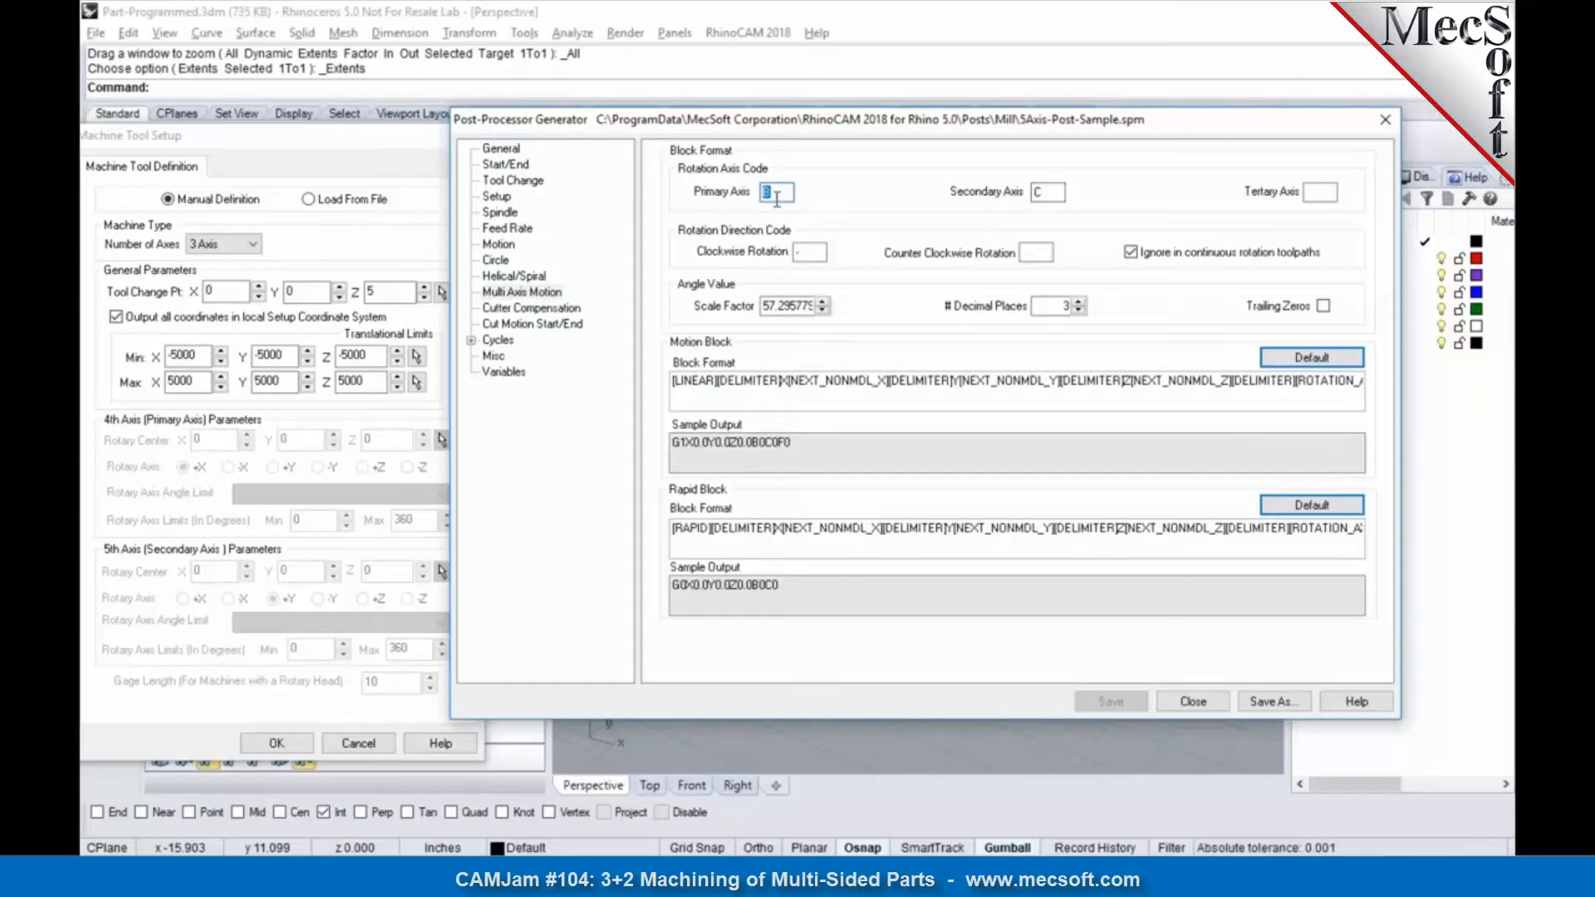
{"action": "type", "text": "A"}
{"action": "left_click", "coordinate": [1047, 189]}
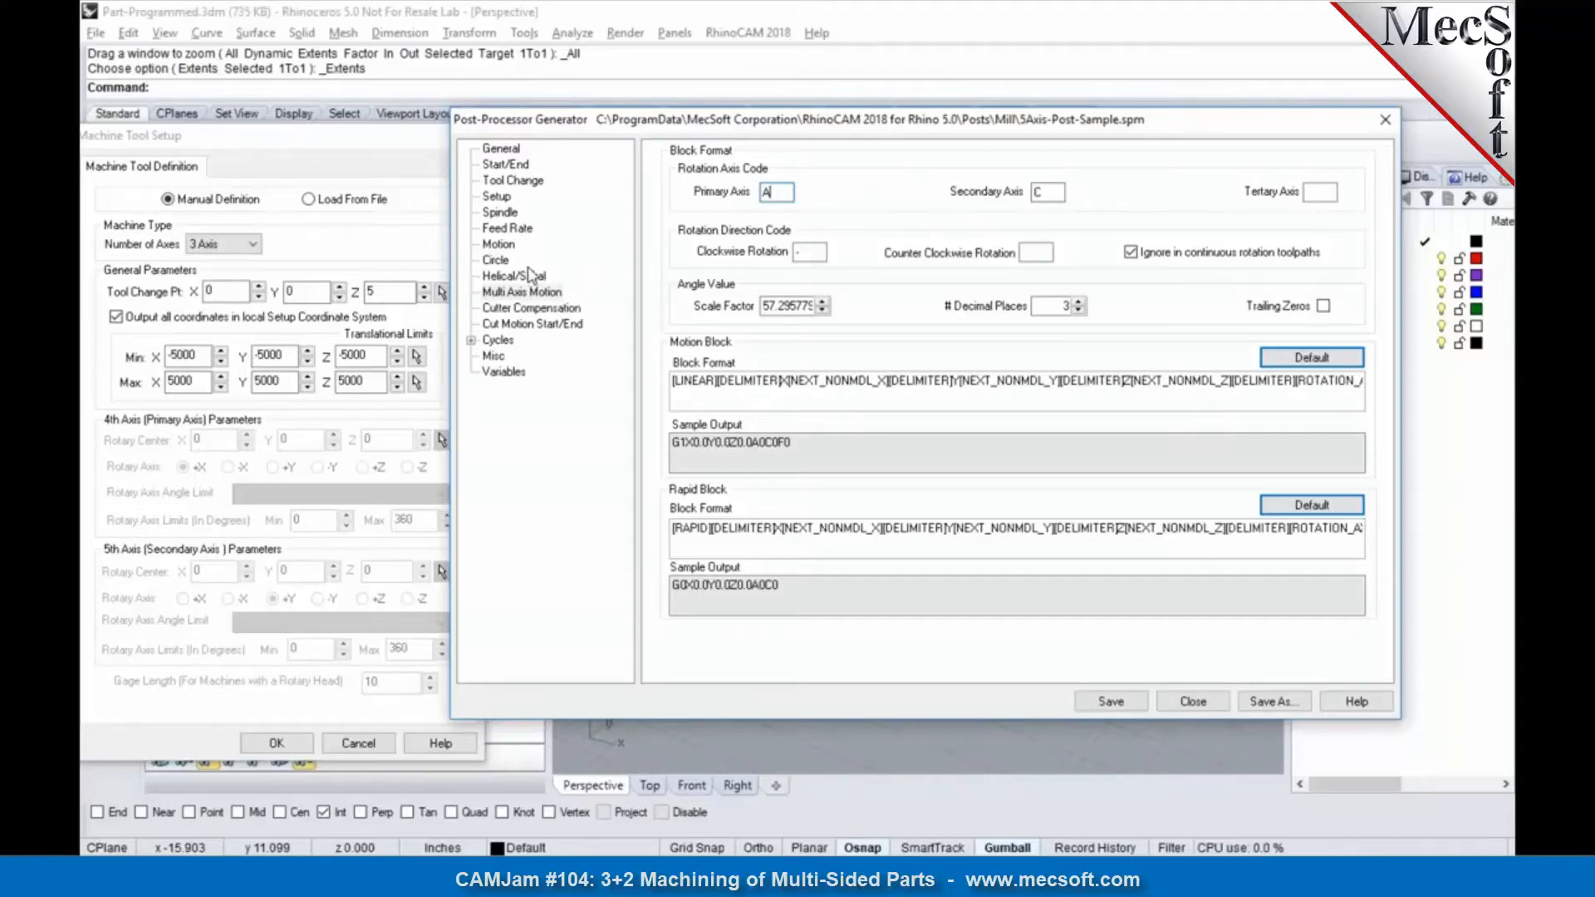
Step: Review the Setup 1 rotate table macro, save the edited 5Axis-Post-Sample post and close the Post-Processor Generator
{"action": "left_click", "coordinate": [498, 201]}
{"action": "left_click_drag", "start_coordinate": [874, 416], "coordinate": [647, 397]}
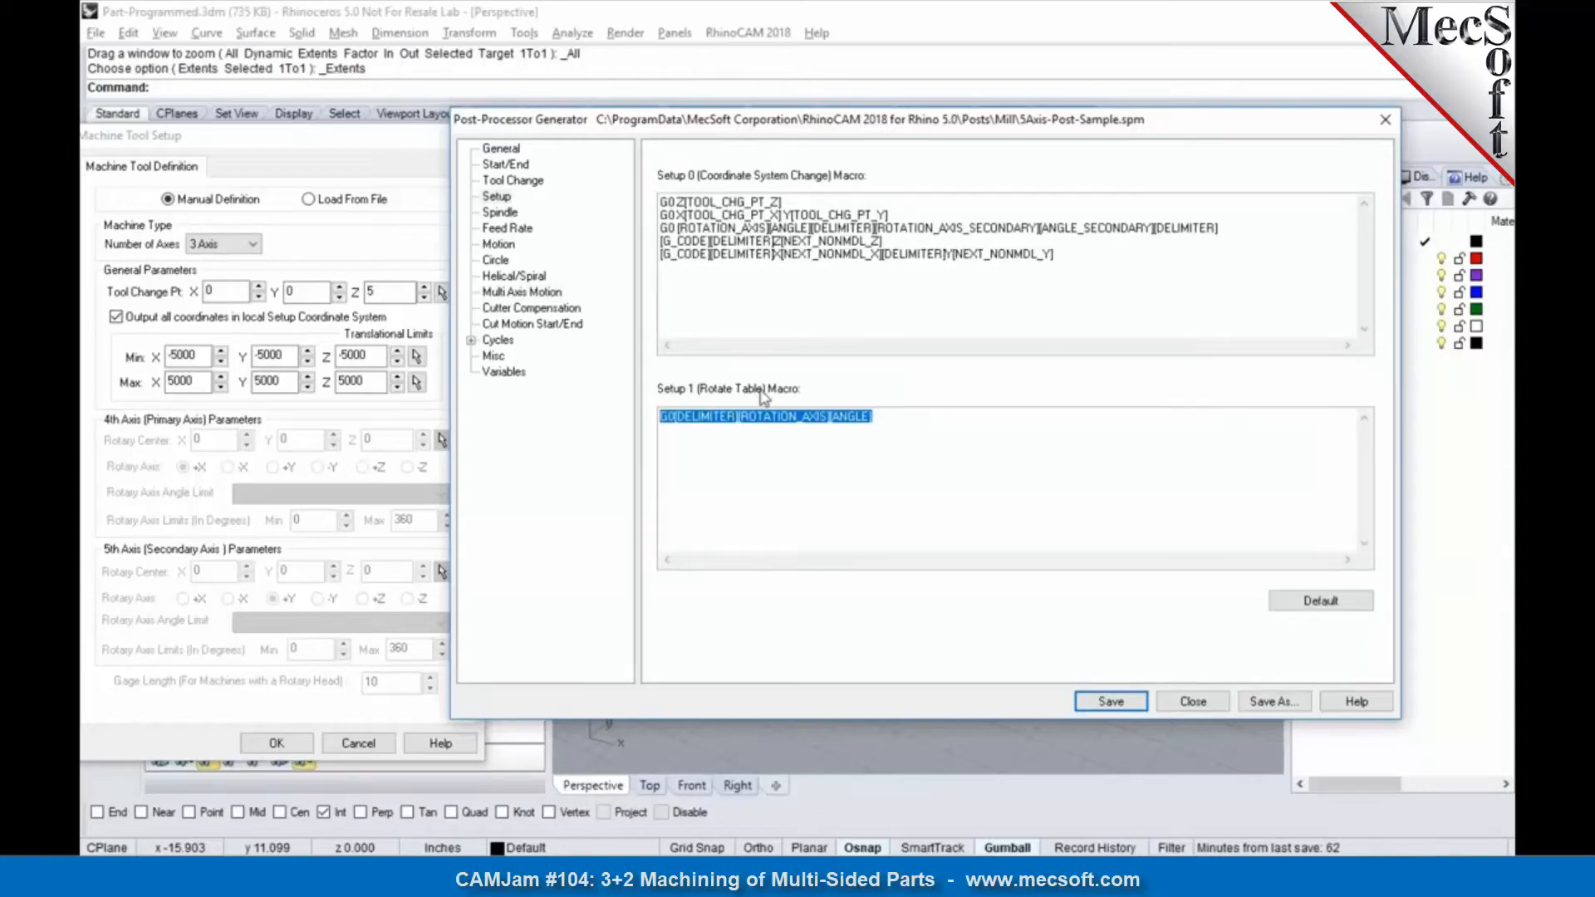
{"action": "left_click", "coordinate": [758, 438]}
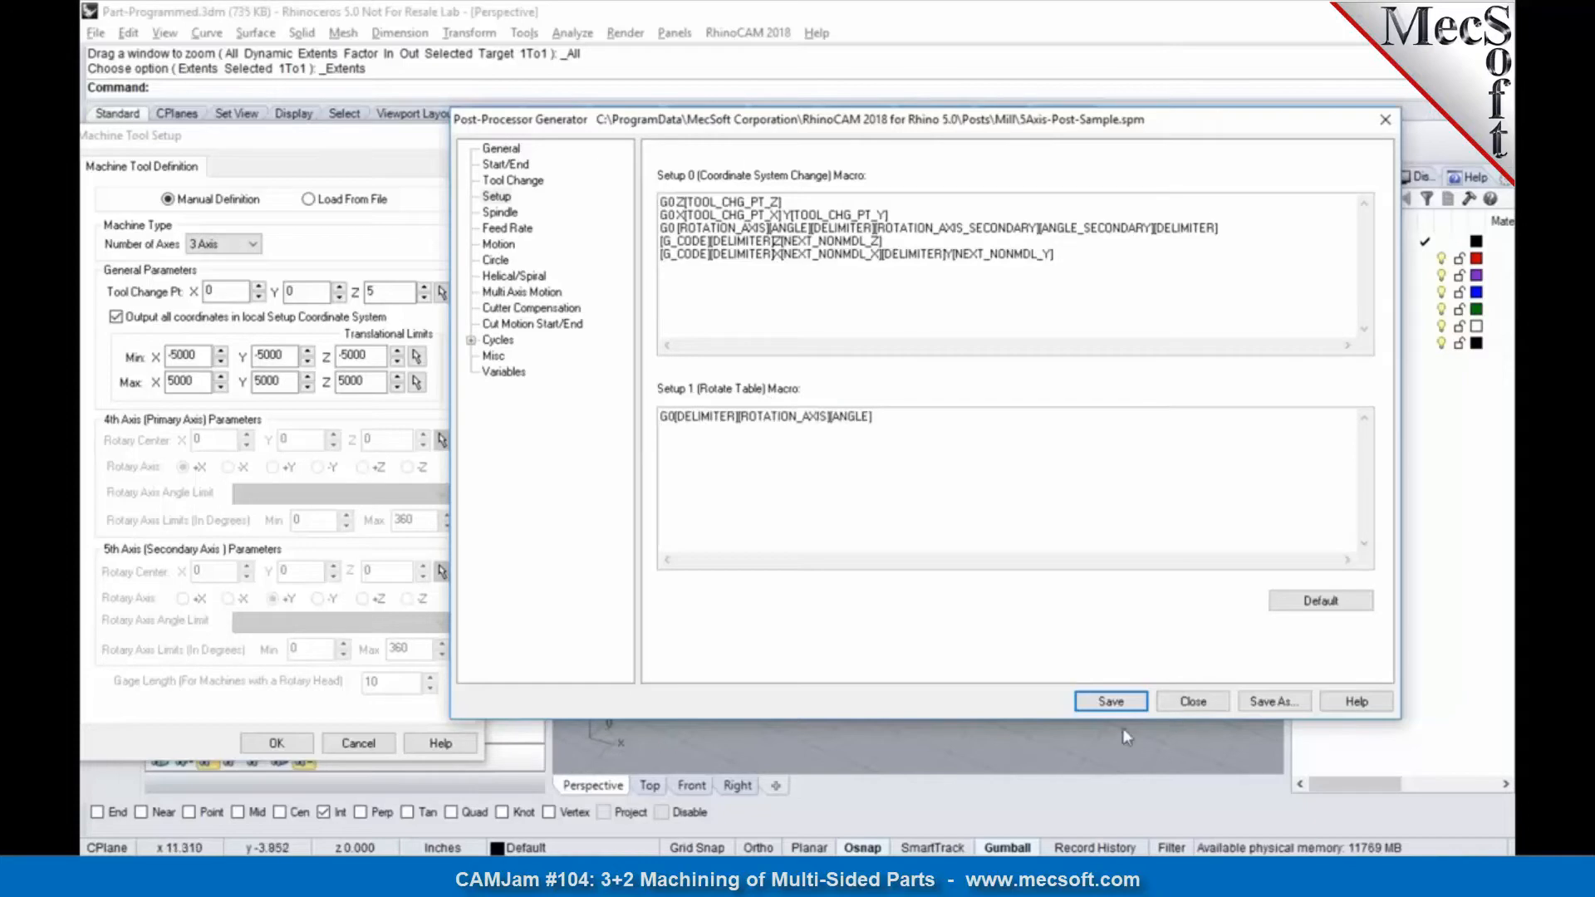
{"action": "left_click", "coordinate": [1111, 701]}
{"action": "left_click", "coordinate": [1191, 703]}
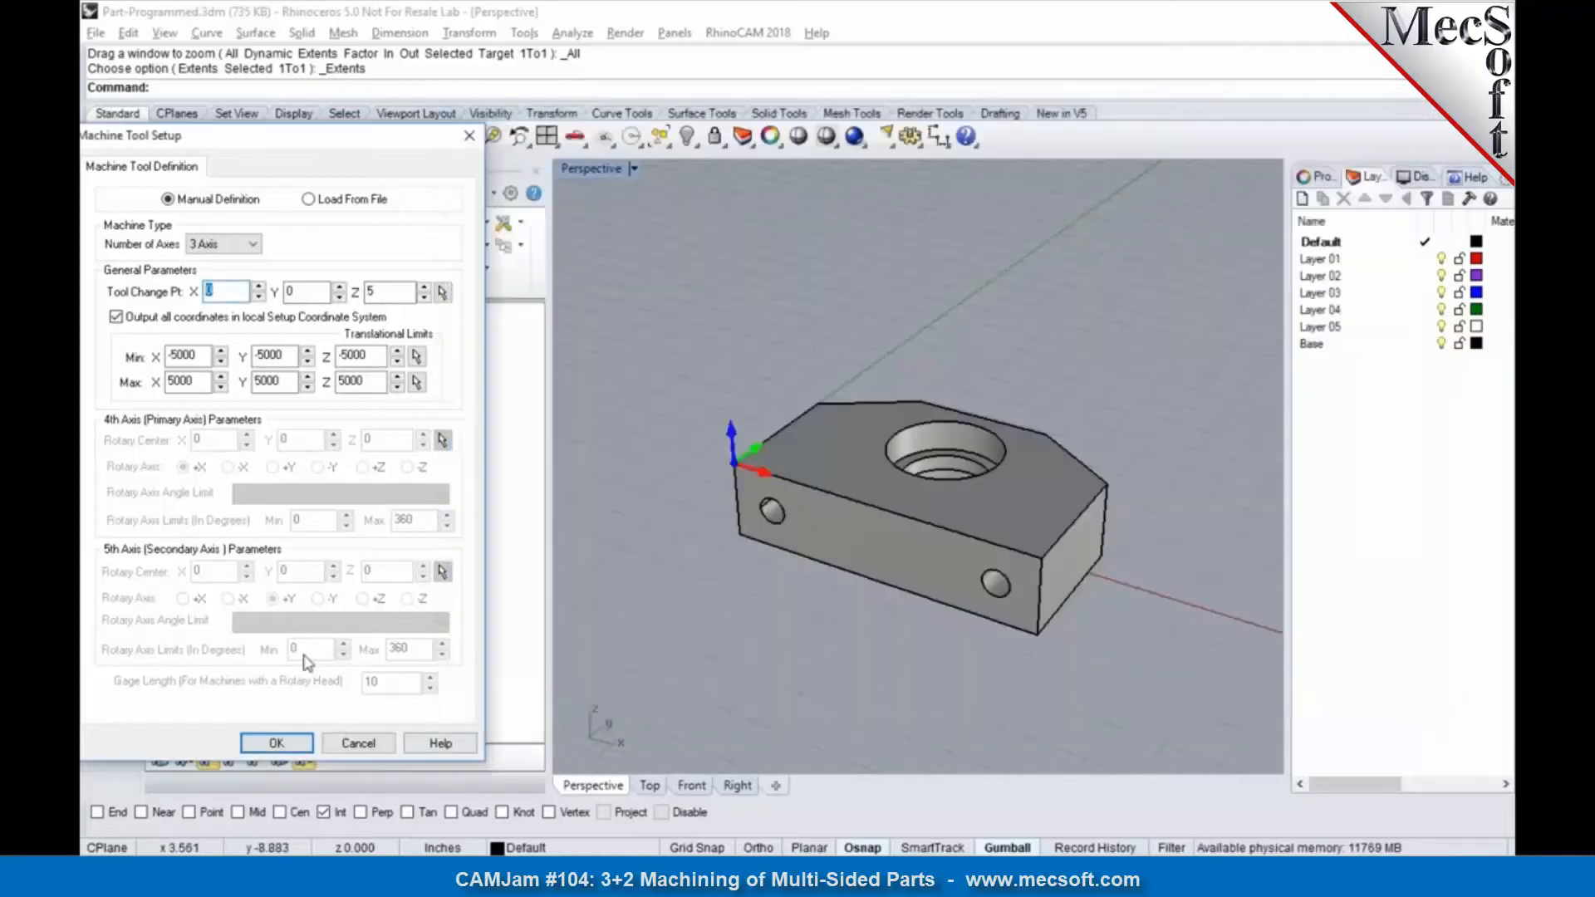
Step: Define the machine tool as 5 Axis with the Table-Table configuration and accept the setup
{"action": "left_click", "coordinate": [245, 244]}
{"action": "left_click", "coordinate": [234, 289]}
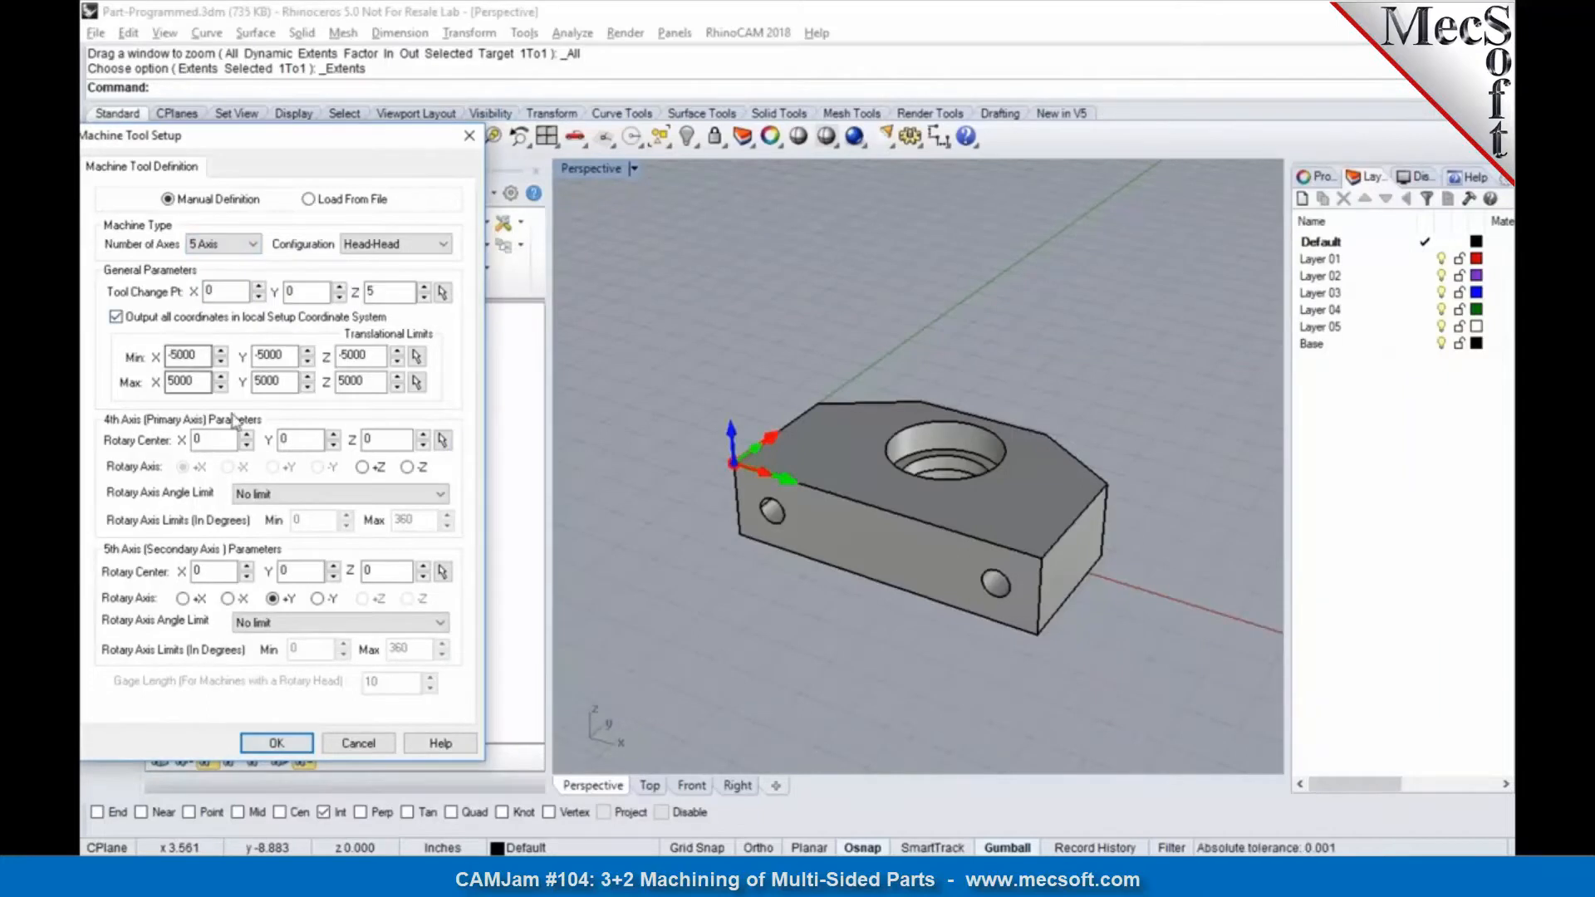
{"action": "left_click", "coordinate": [391, 244]}
{"action": "left_click", "coordinate": [387, 288]}
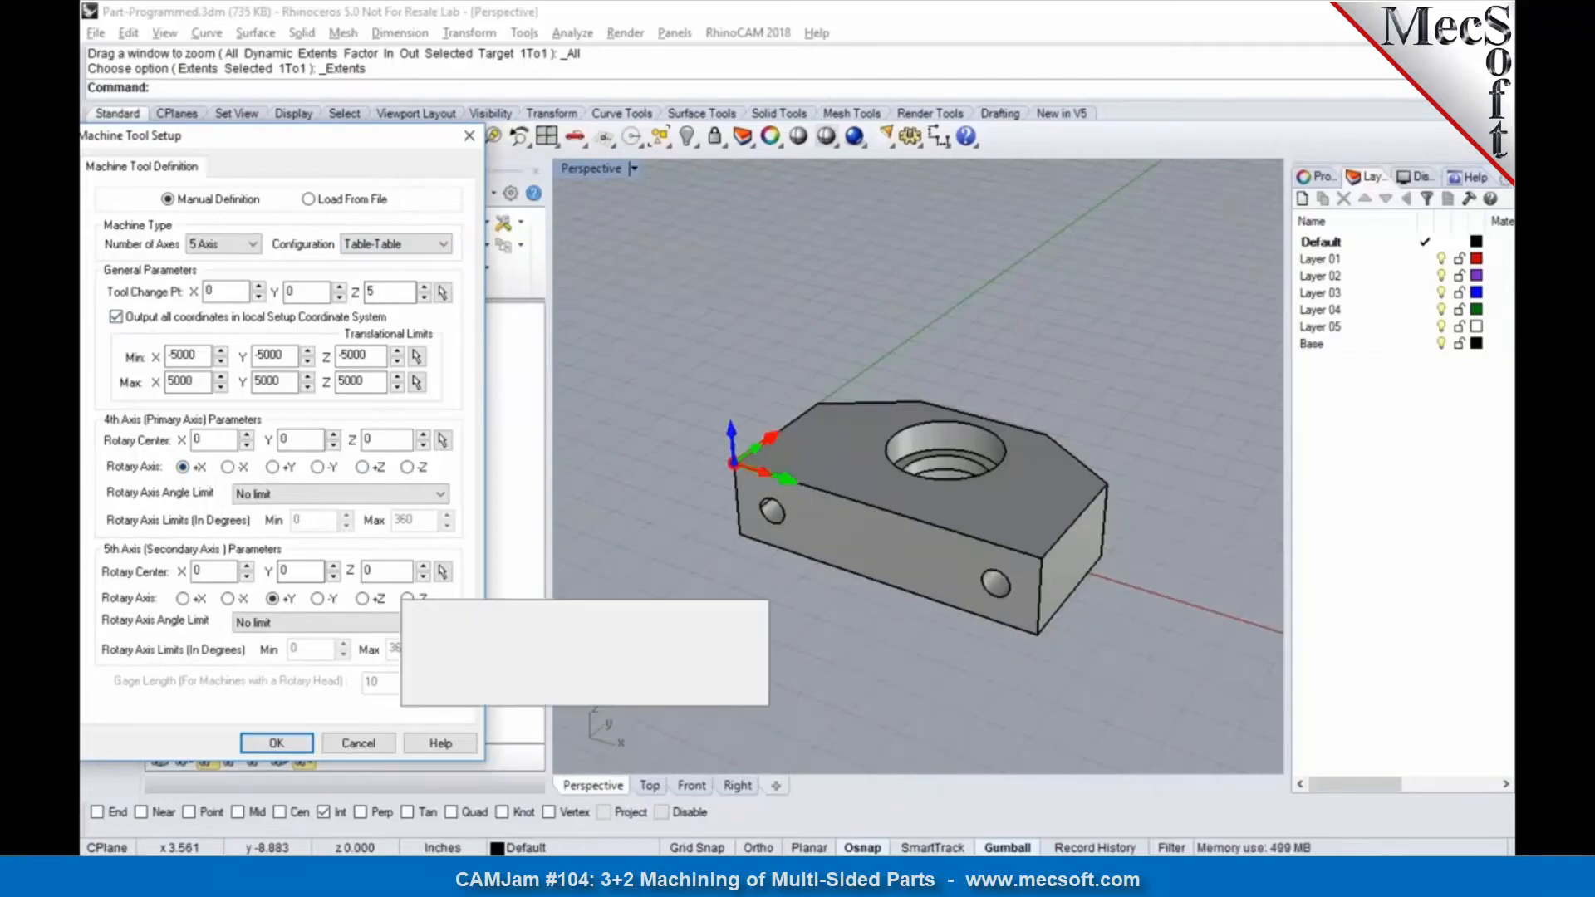
{"action": "left_click", "coordinate": [301, 741]}
Step: Post the entire machining job with the 5Axis-Post-Sample post to the file Part-Programmed.nc
{"action": "left_click", "coordinate": [213, 314]}
{"action": "right_click", "coordinate": [211, 312]}
{"action": "left_click", "coordinate": [257, 359]}
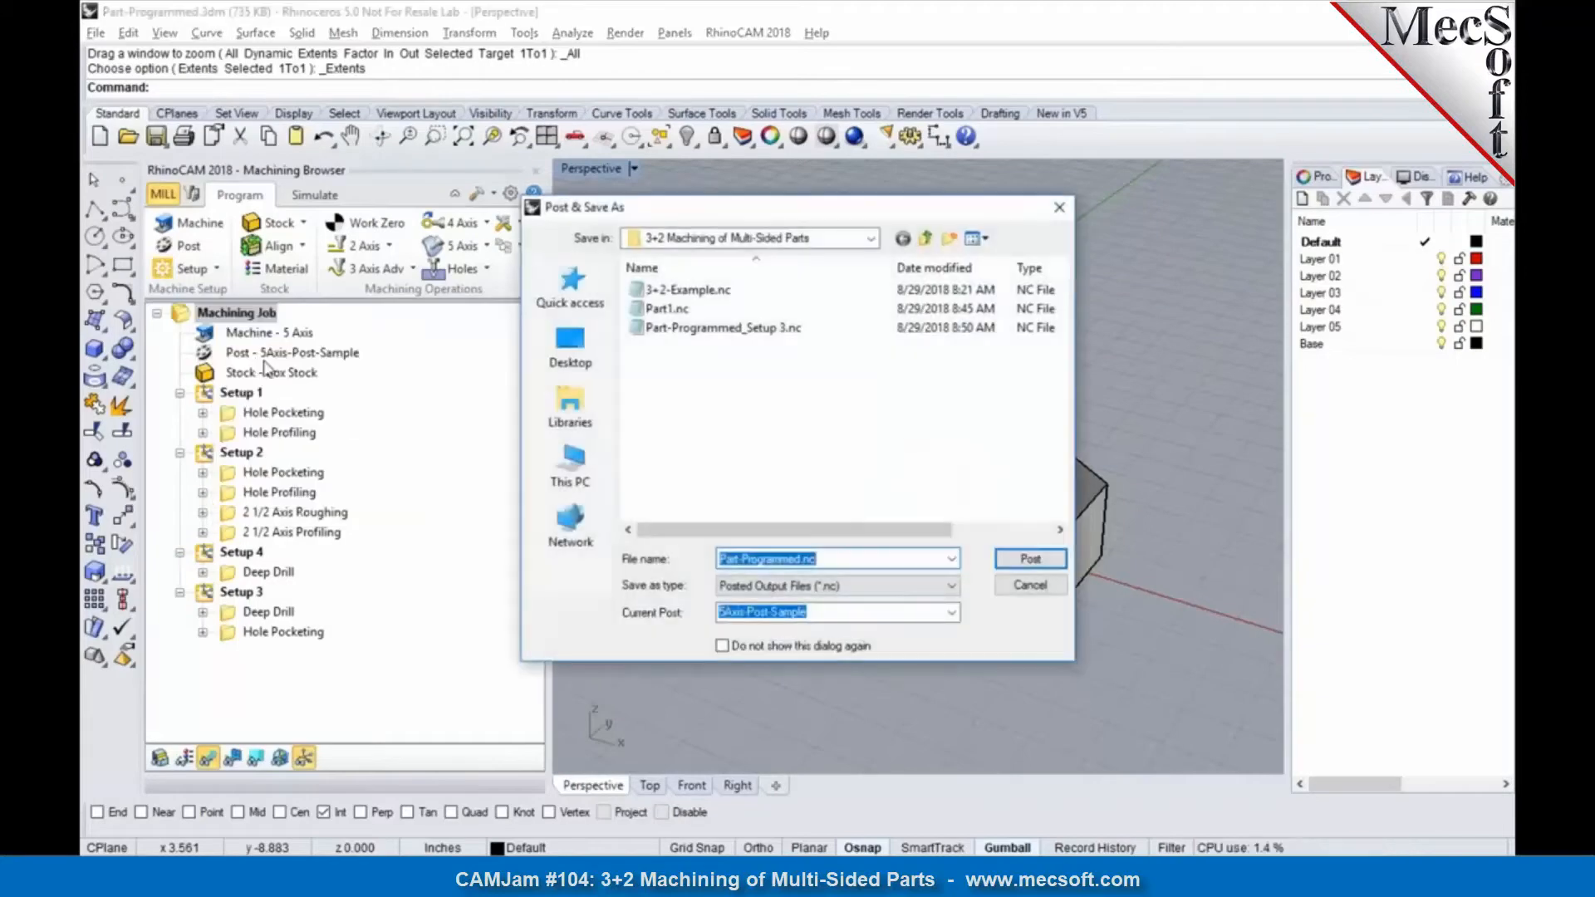
{"action": "left_click", "coordinate": [1030, 560]}
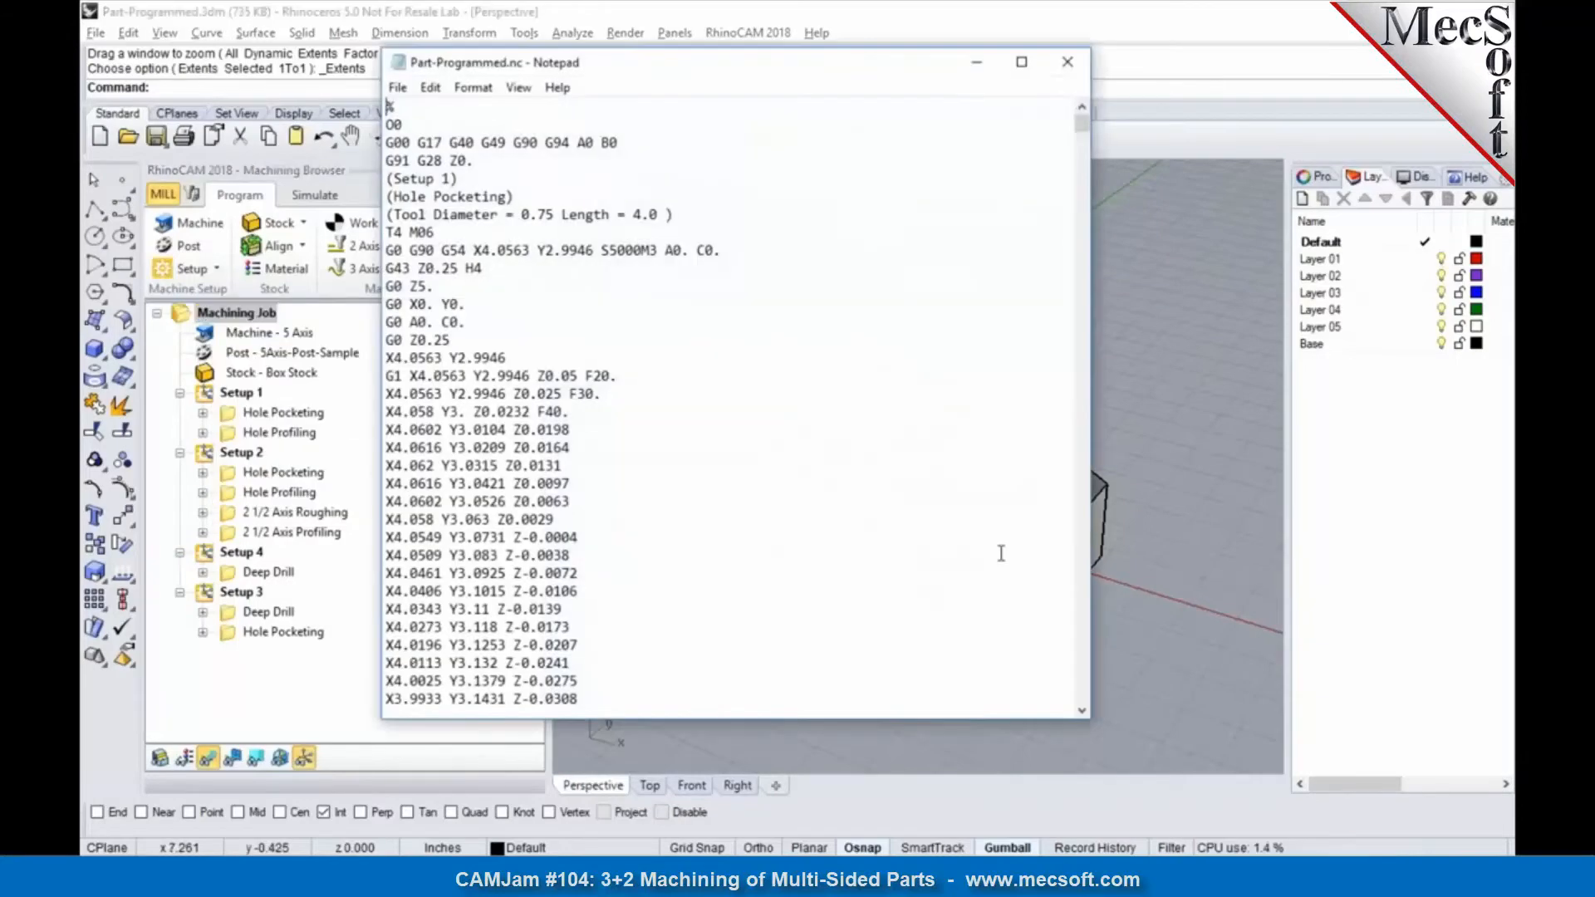
Step: Examine the start of Setup 1 in the posted code: the tool change point moves, the A and C rotation line and the approach moves
{"action": "left_click_drag", "start_coordinate": [468, 324], "coordinate": [385, 286]}
{"action": "left_click", "coordinate": [434, 304]}
{"action": "left_click_drag", "start_coordinate": [472, 306], "coordinate": [388, 287]}
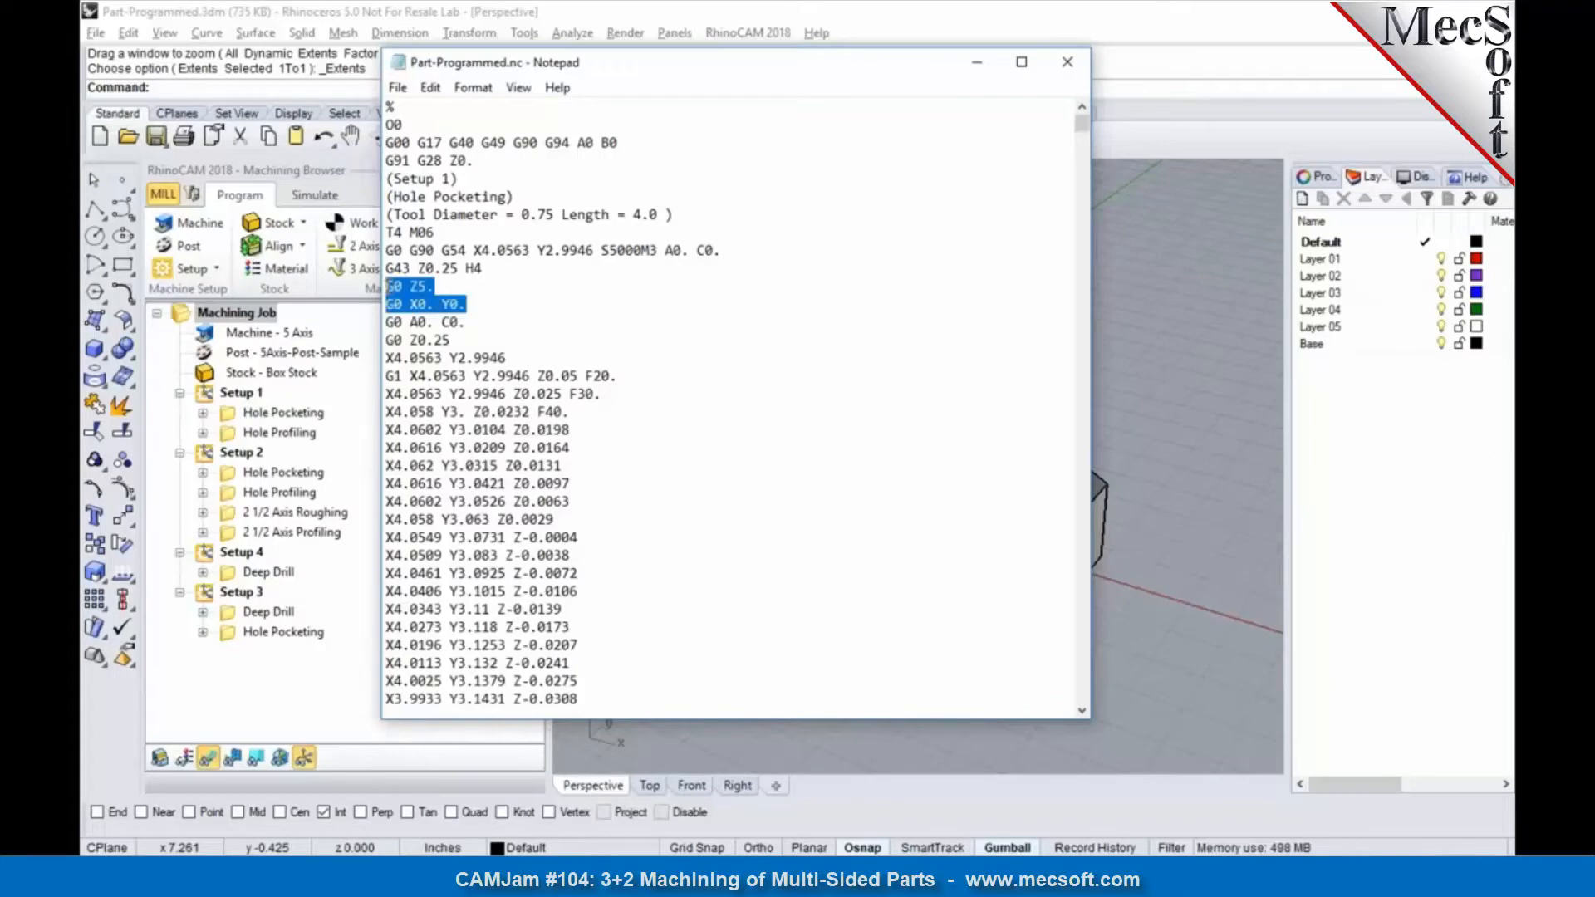
{"action": "left_click", "coordinate": [473, 326]}
{"action": "left_click_drag", "start_coordinate": [473, 325], "coordinate": [387, 324]}
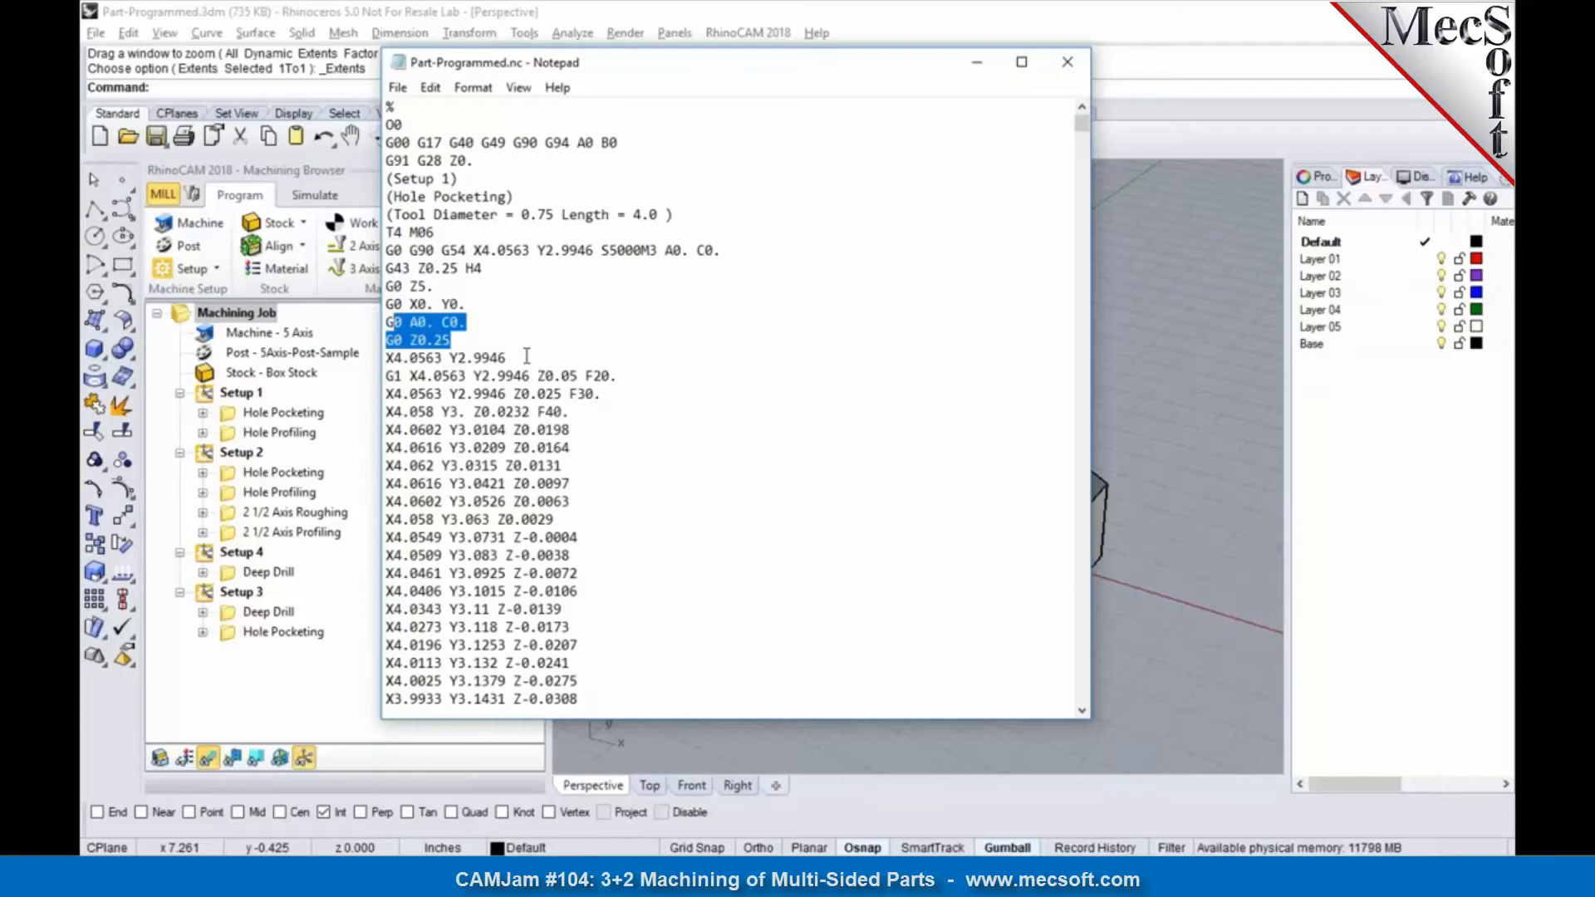
{"action": "left_click_drag", "start_coordinate": [526, 356], "coordinate": [421, 341]}
{"action": "left_click", "coordinate": [570, 353]}
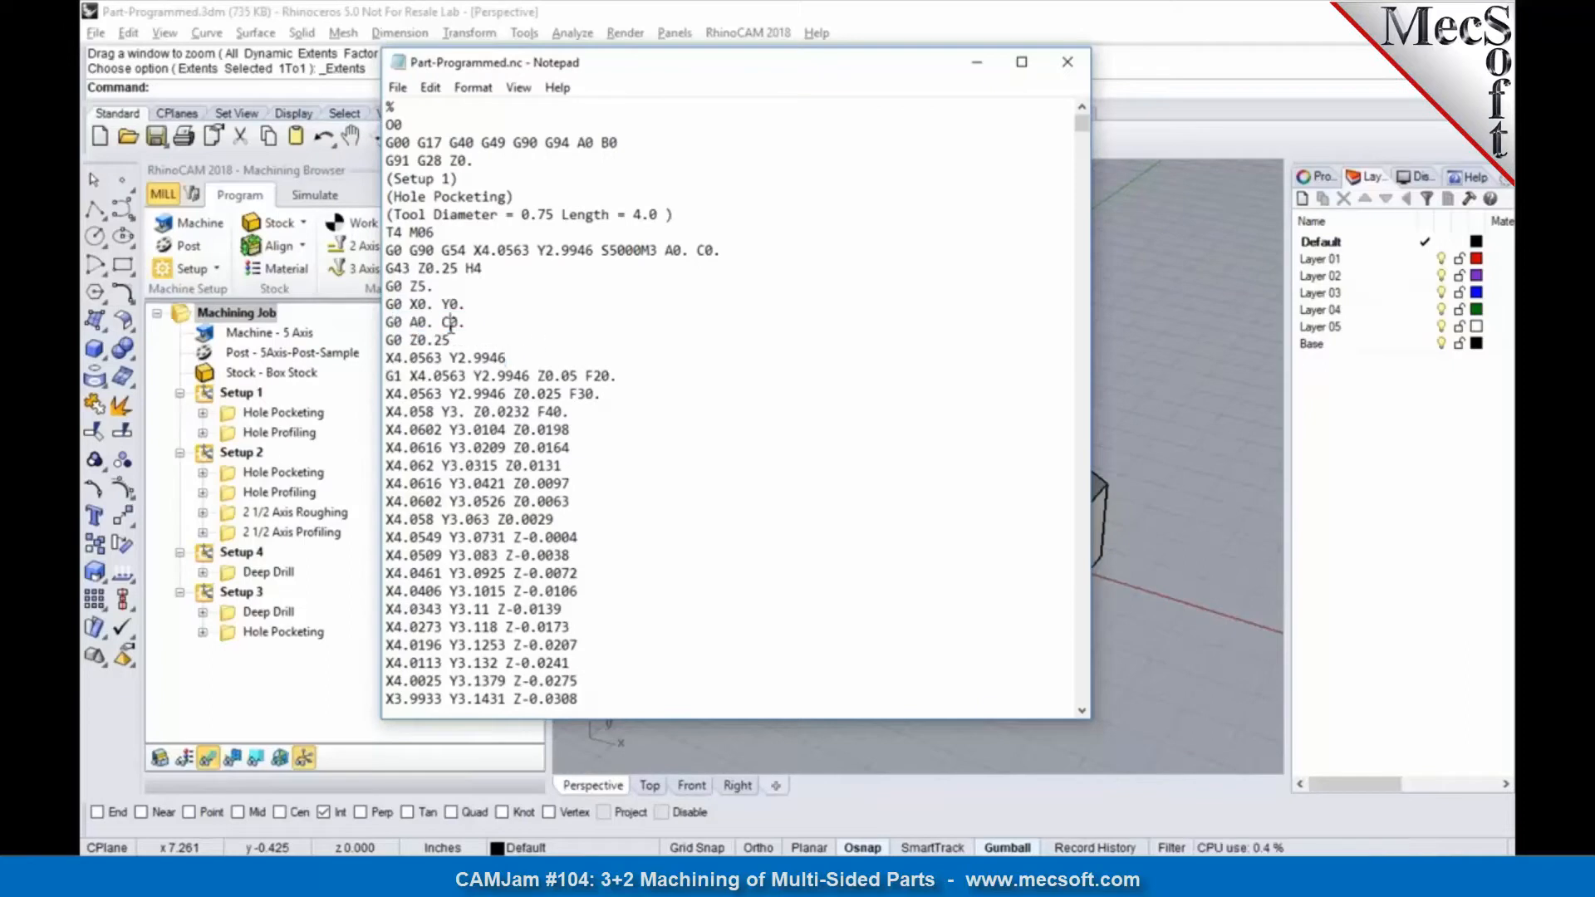
{"action": "left_click", "coordinate": [529, 324]}
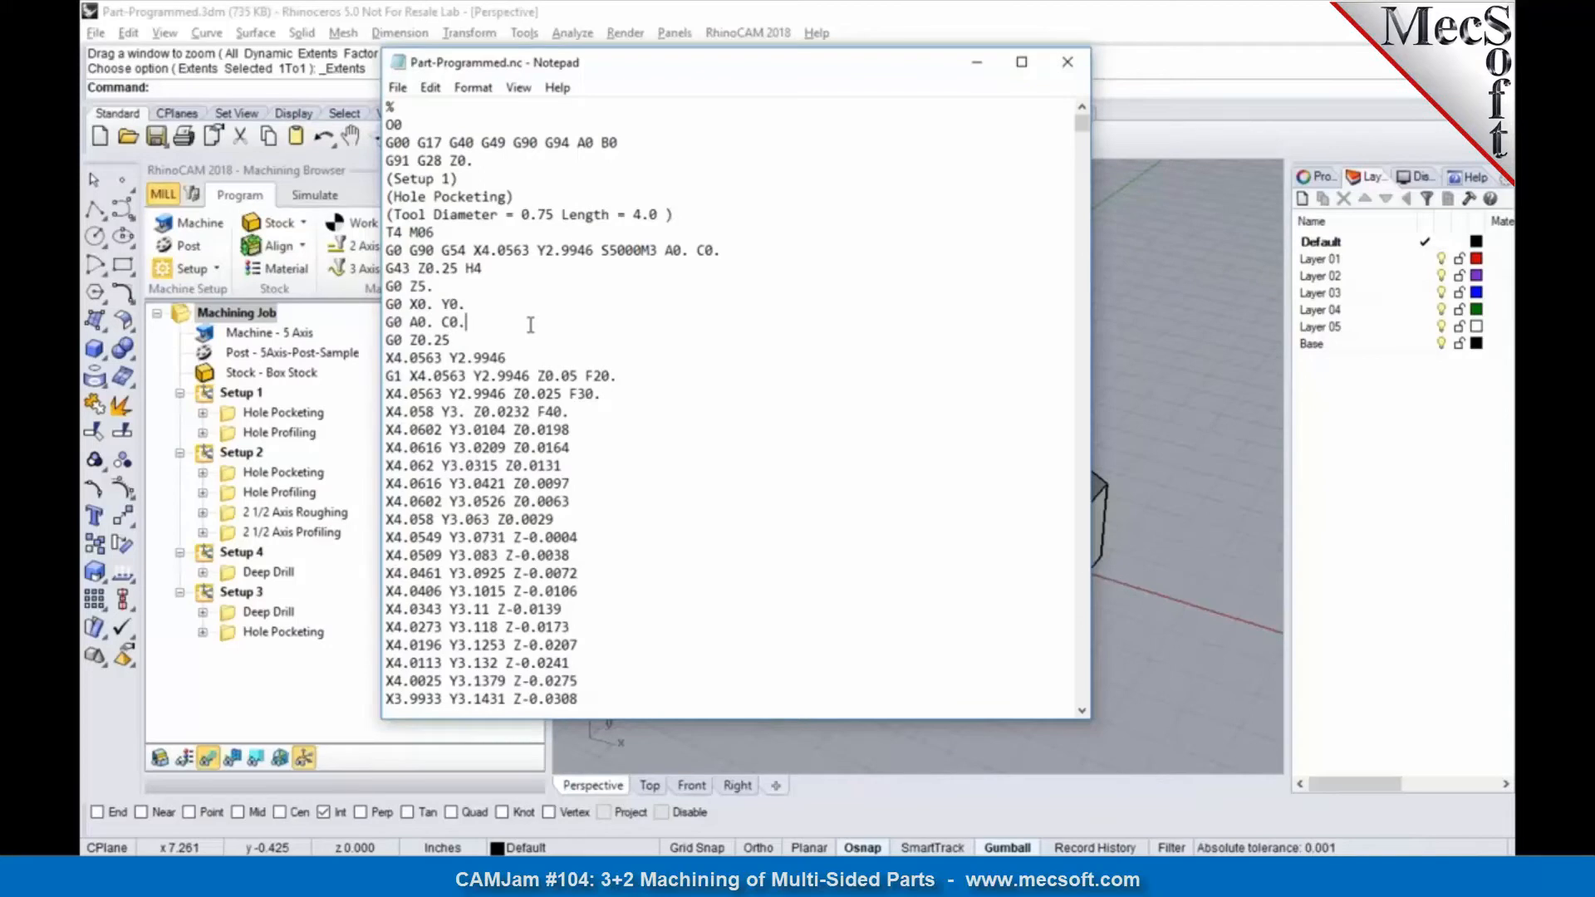
Step: Search the posted code for "Z5." and examine the tool change point and rotation lines at the start of Setup 2
{"action": "key", "text": "ctrl+f"}
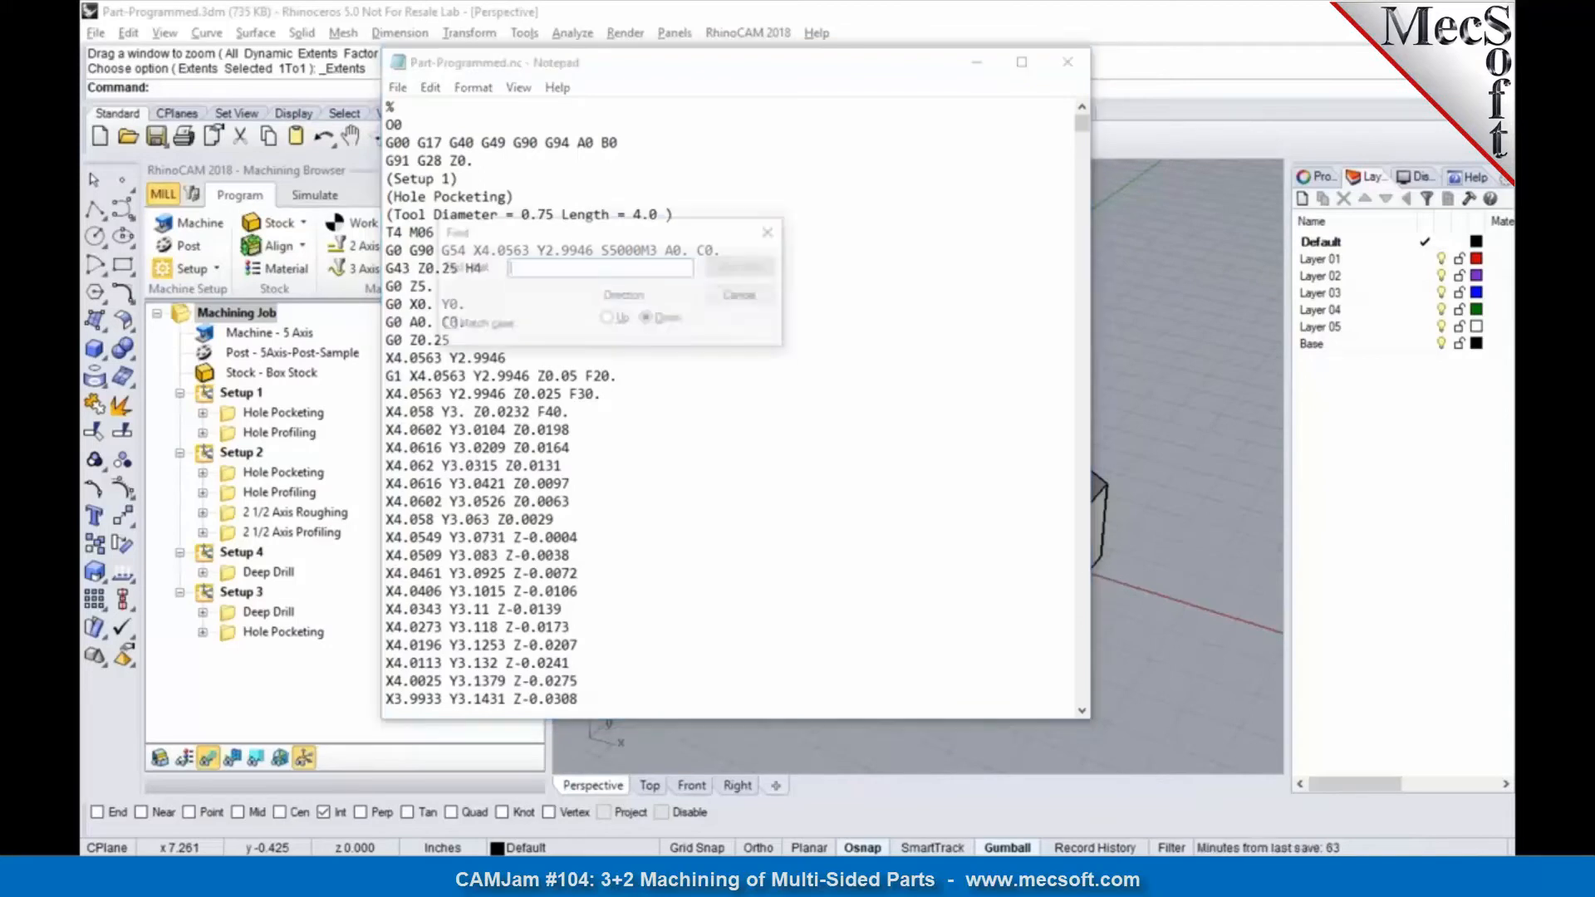
{"action": "type", "text": "Z5."}
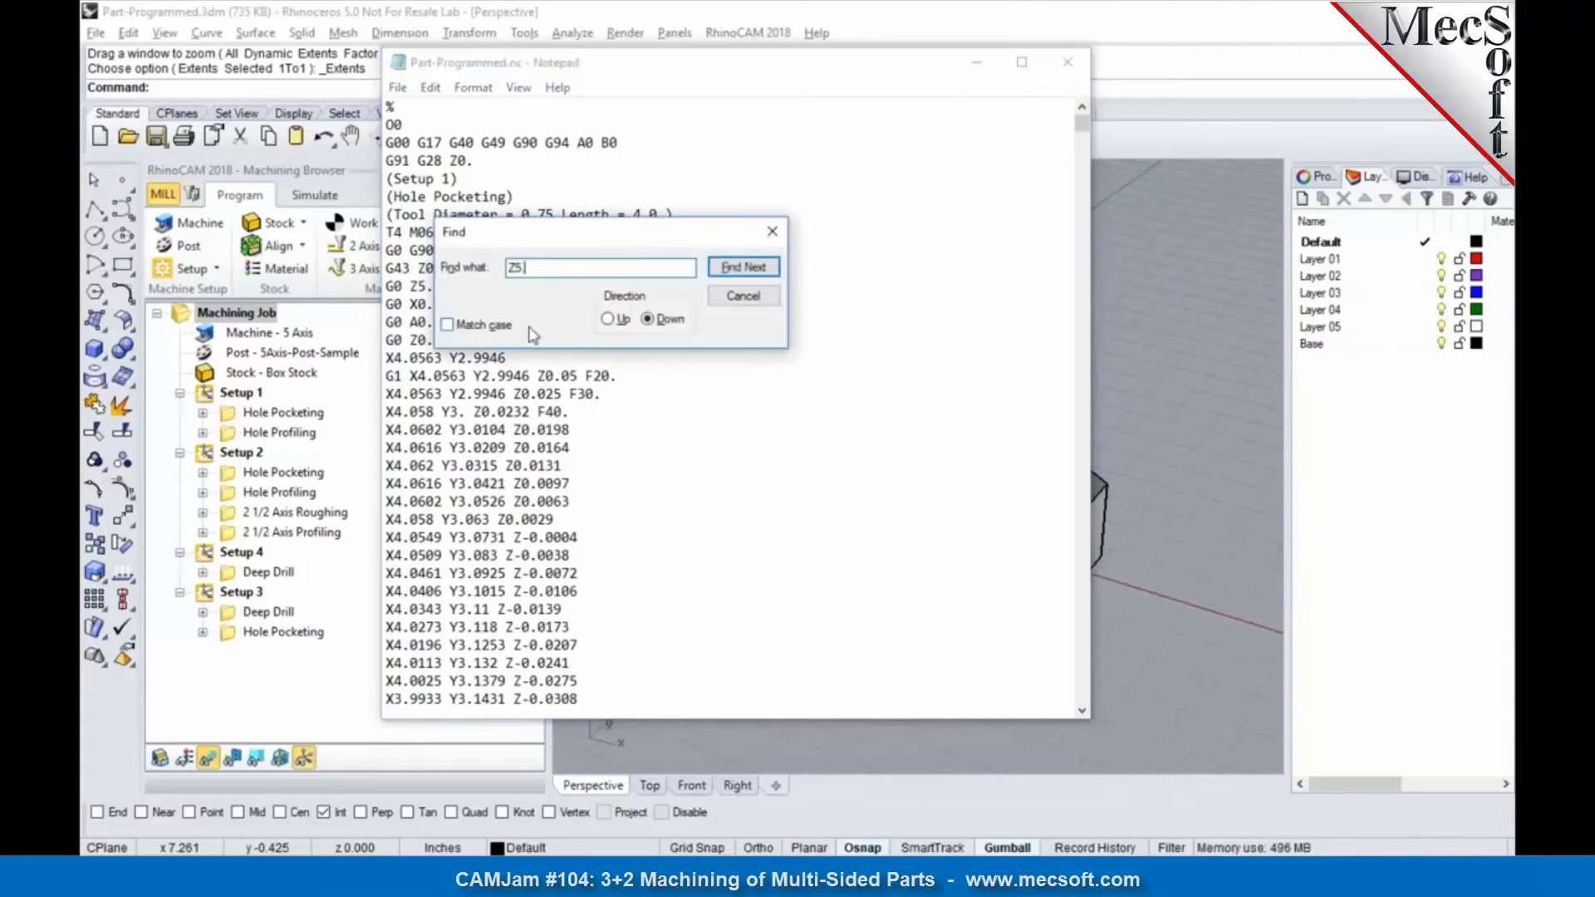
{"action": "left_click", "coordinate": [744, 267]}
{"action": "left_click_drag", "start_coordinate": [697, 241], "coordinate": [999, 220]}
{"action": "scroll", "coordinate": [445, 476], "scroll_direction": "down", "scroll_amount": 4}
{"action": "left_click_drag", "start_coordinate": [446, 482], "coordinate": [381, 478]}
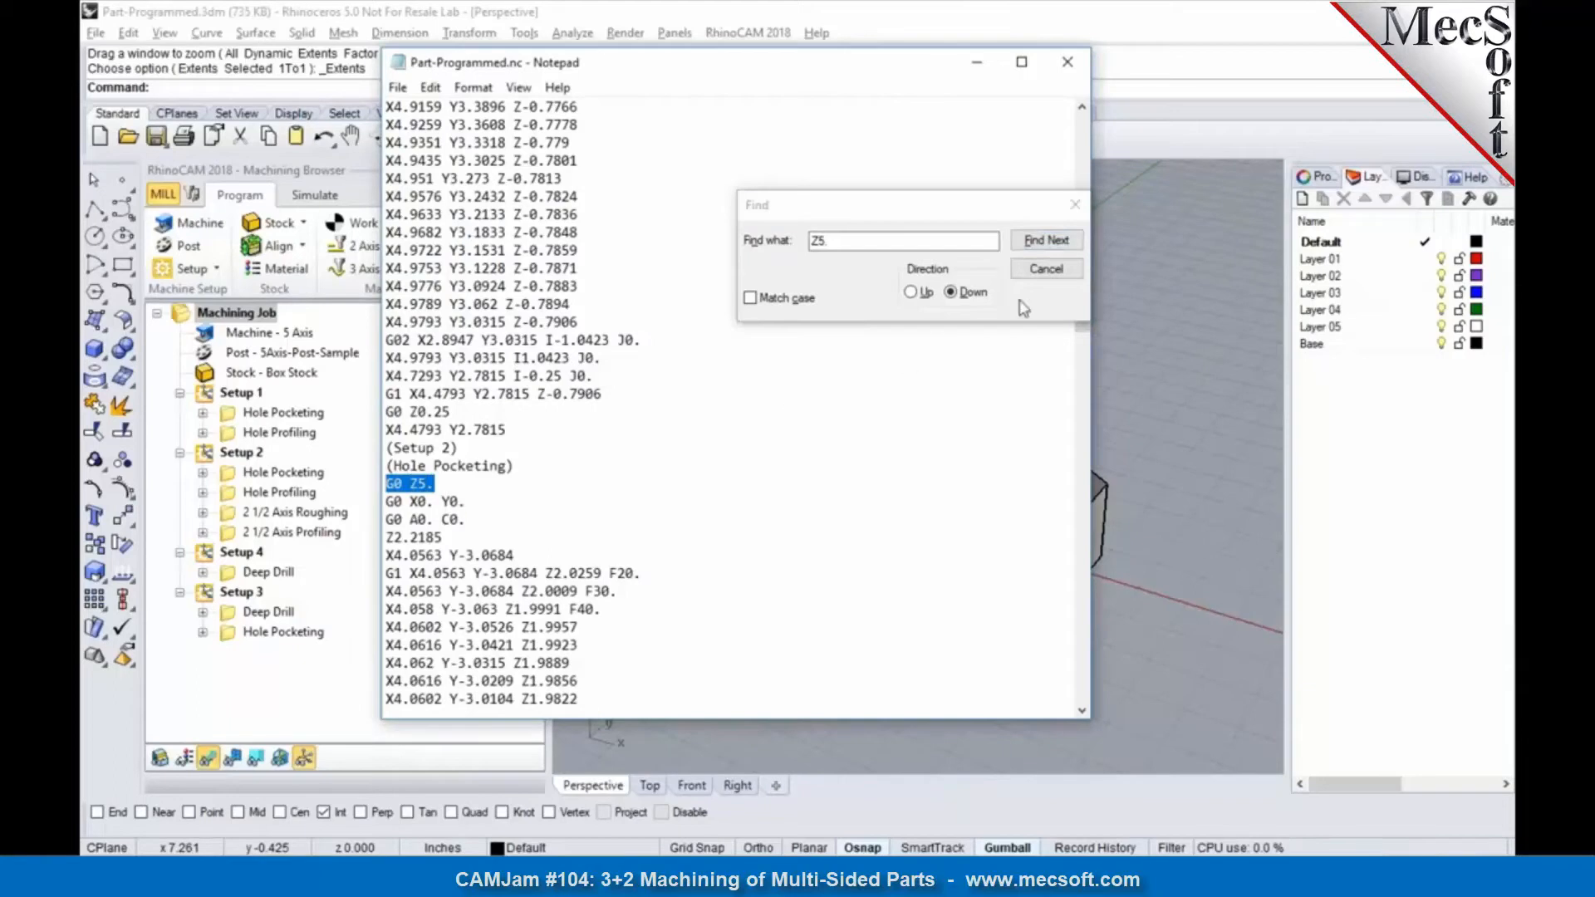
Step: Find the further "Z5." occurrences to check the Setup 4 and Setup 3 transitions, and close the posted file
{"action": "left_click", "coordinate": [1048, 242]}
{"action": "scroll", "coordinate": [841, 332], "scroll_direction": "down", "scroll_amount": 3}
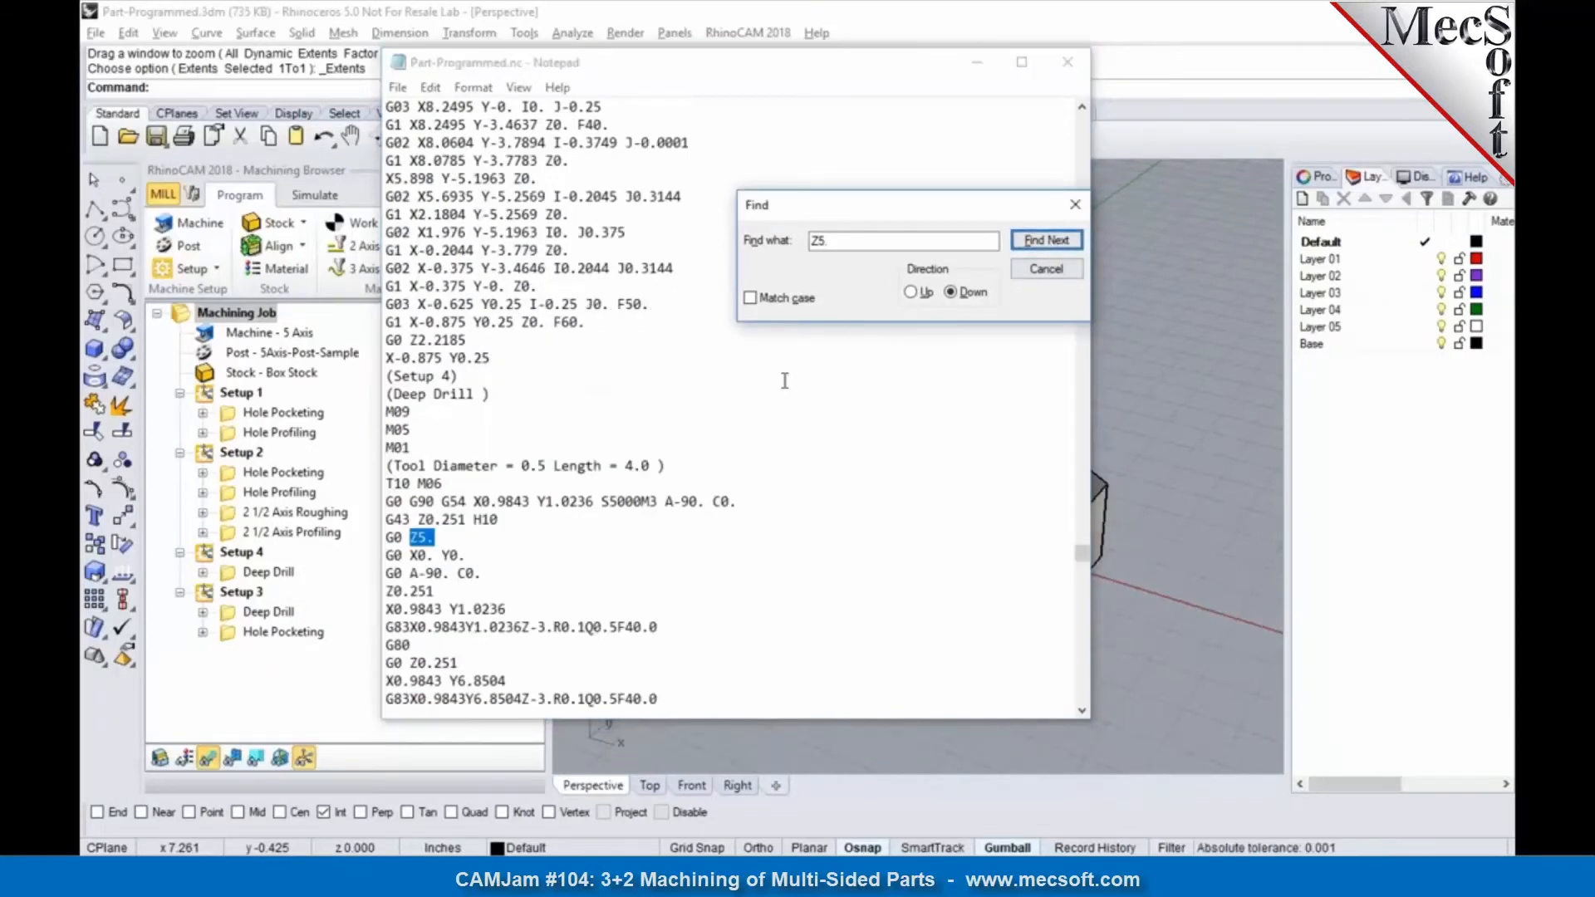
{"action": "scroll", "coordinate": [556, 576], "scroll_direction": "down", "scroll_amount": 1}
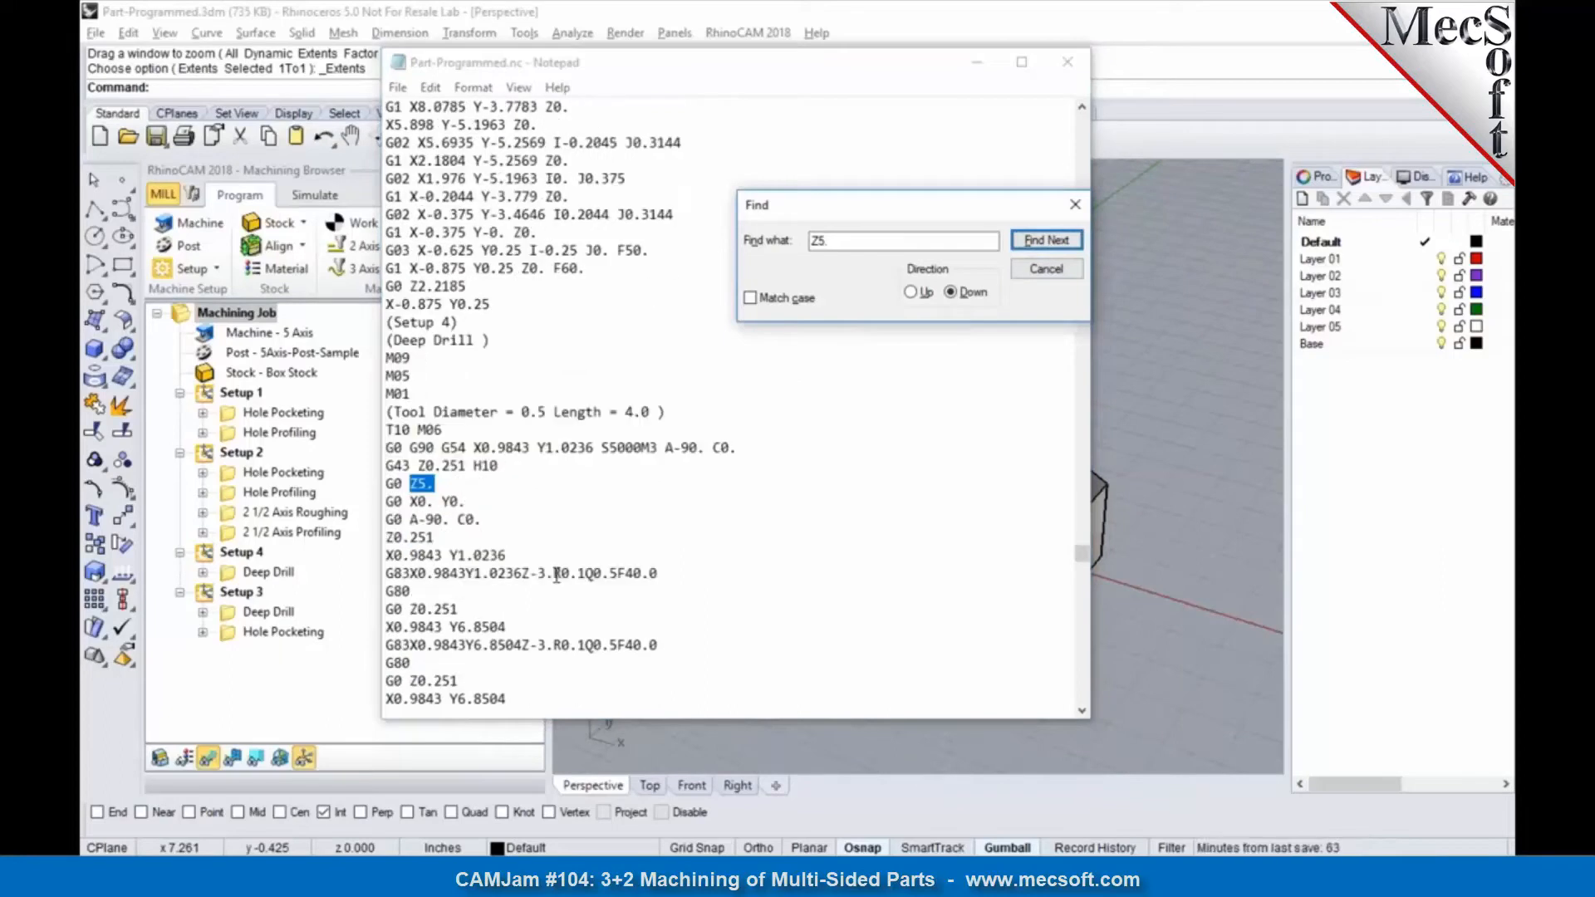
{"action": "left_click", "coordinate": [1061, 249]}
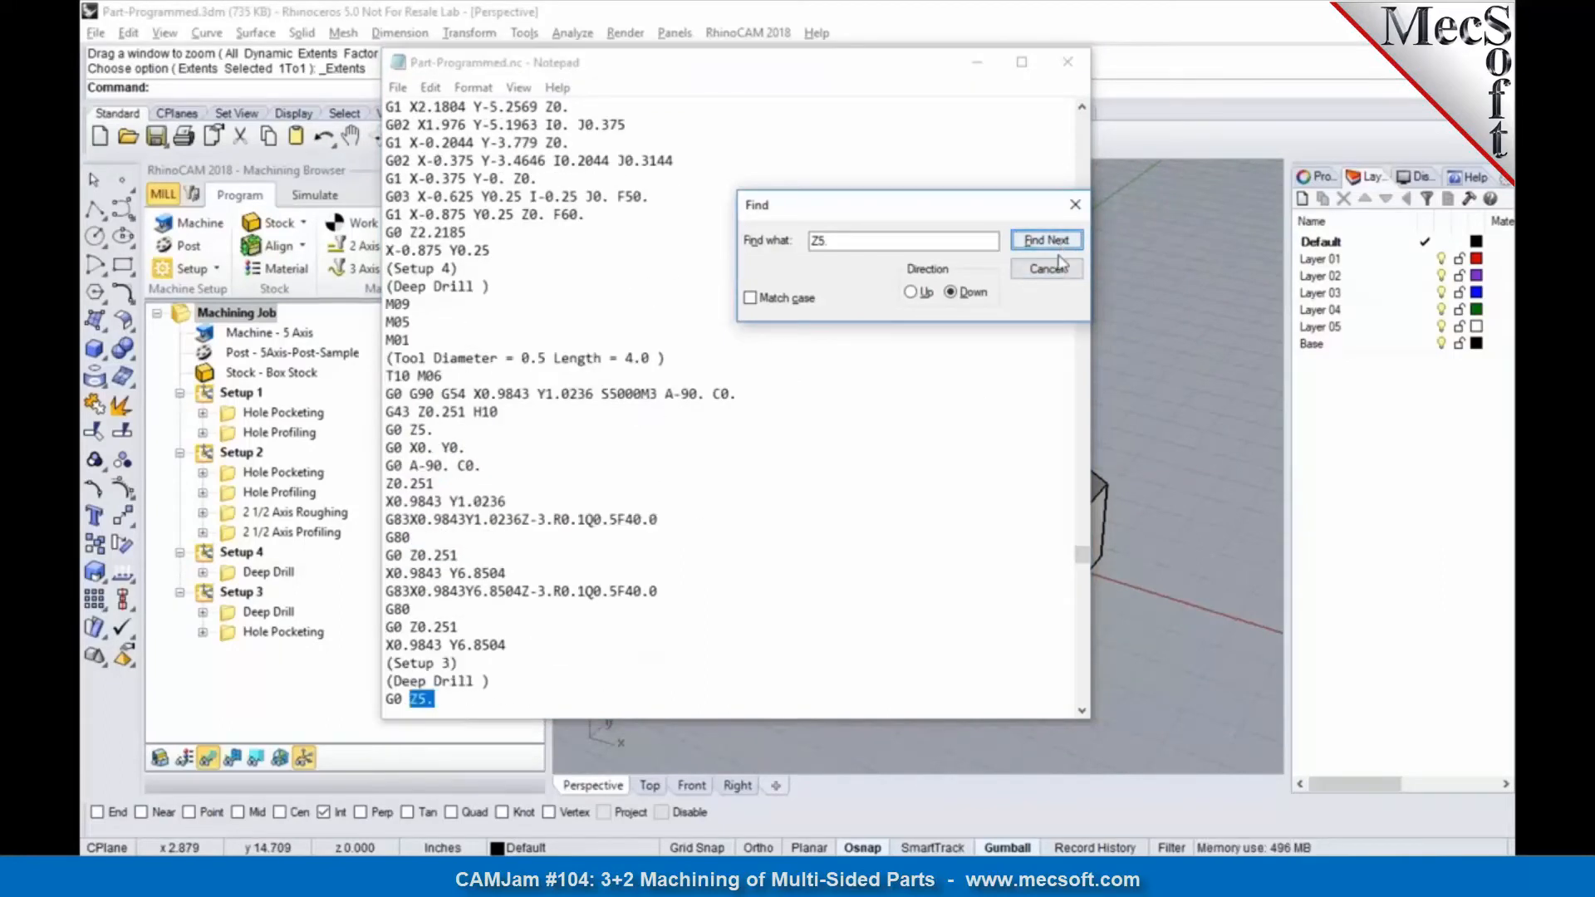
{"action": "left_click", "coordinate": [1064, 275]}
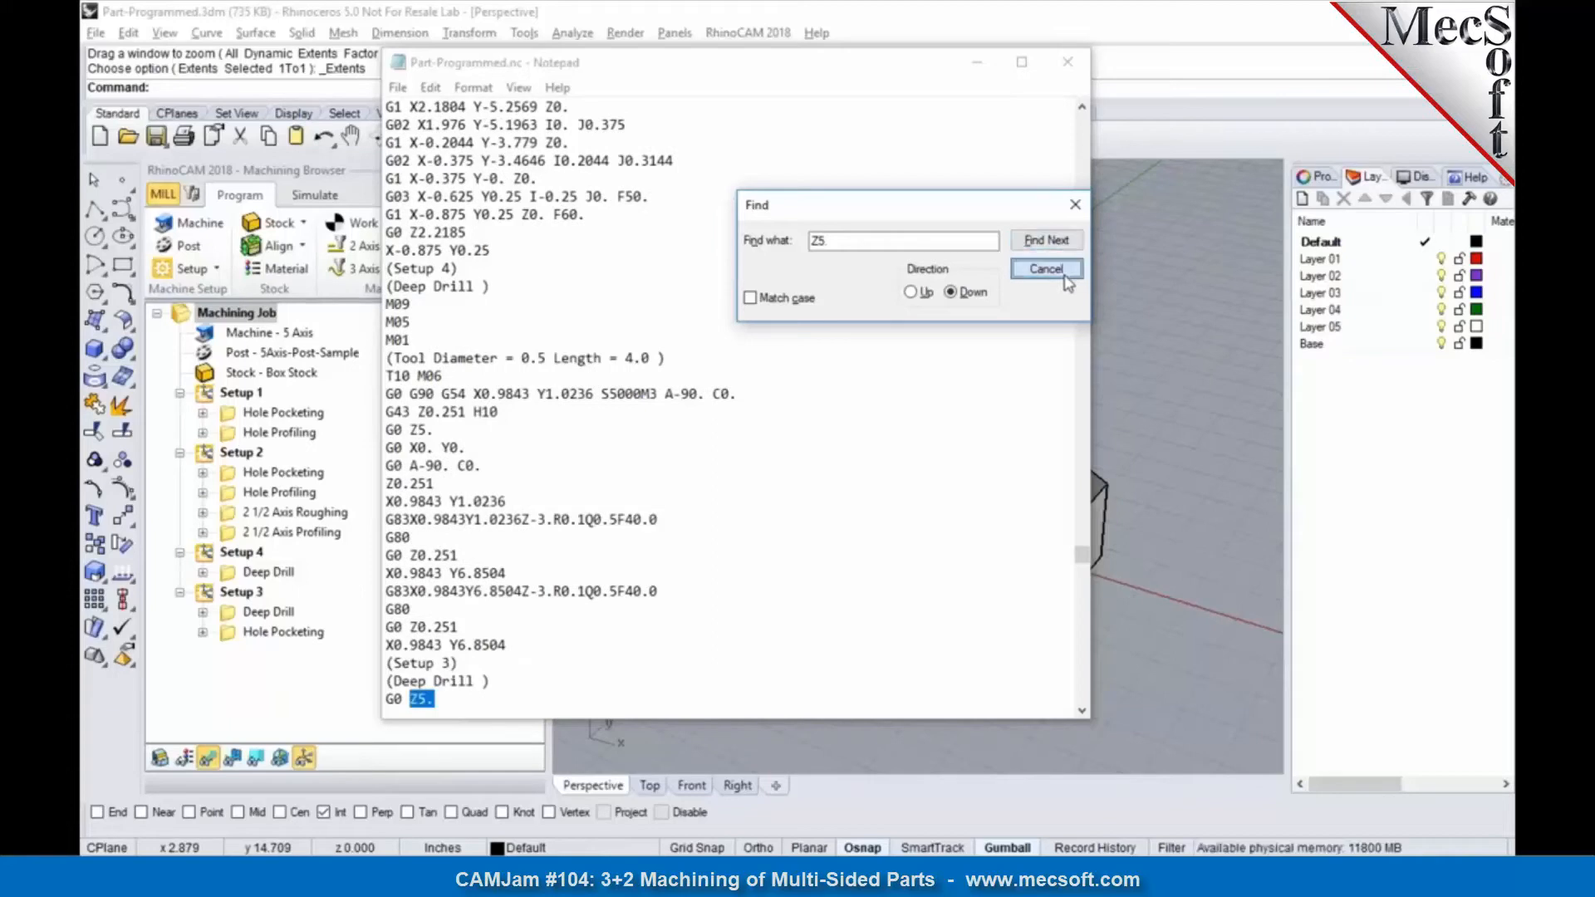
{"action": "left_click", "coordinate": [1069, 65]}
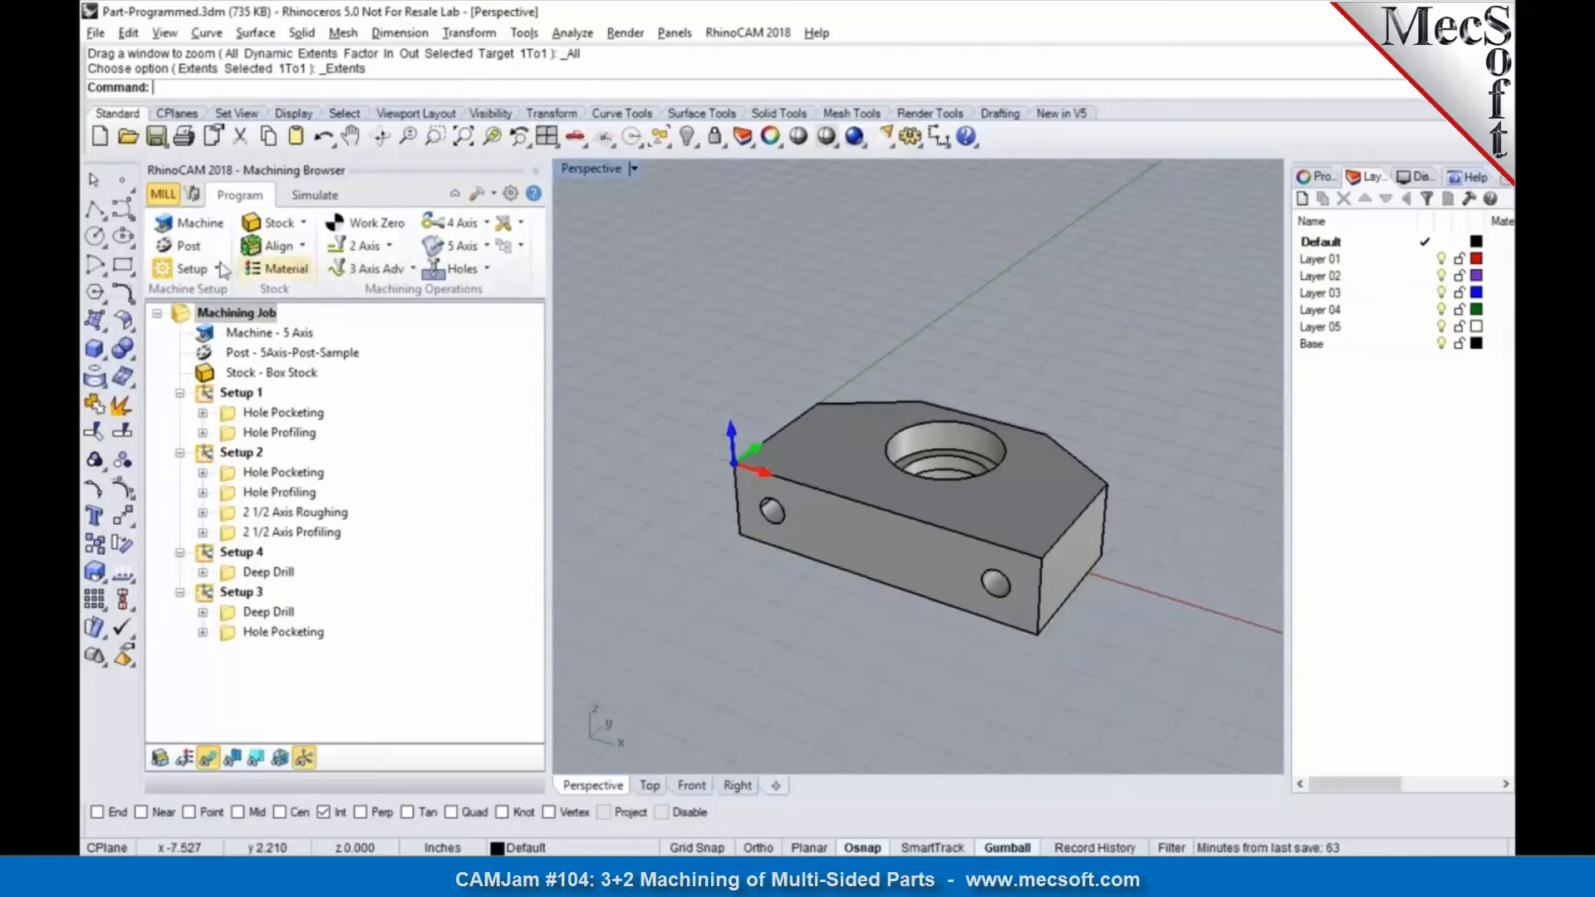
Step: Open the 5Axis-Post-Sample post for editing and display its Setup 0 and Setup 1 macros
{"action": "left_click", "coordinate": [179, 252]}
{"action": "left_click", "coordinate": [502, 280]}
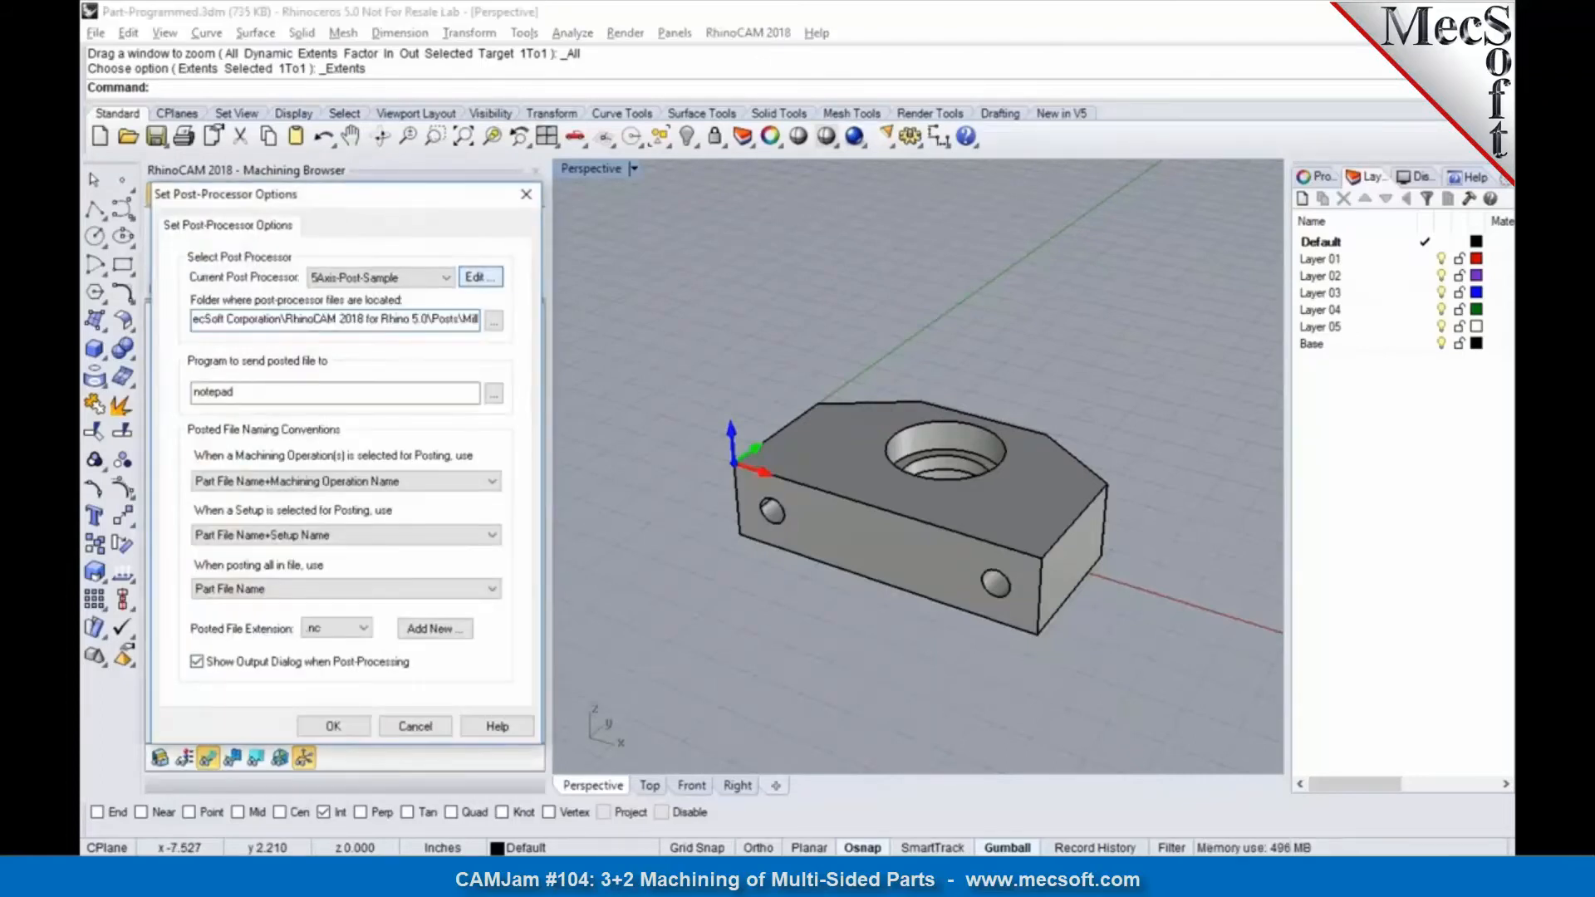
{"action": "left_click", "coordinate": [379, 157]}
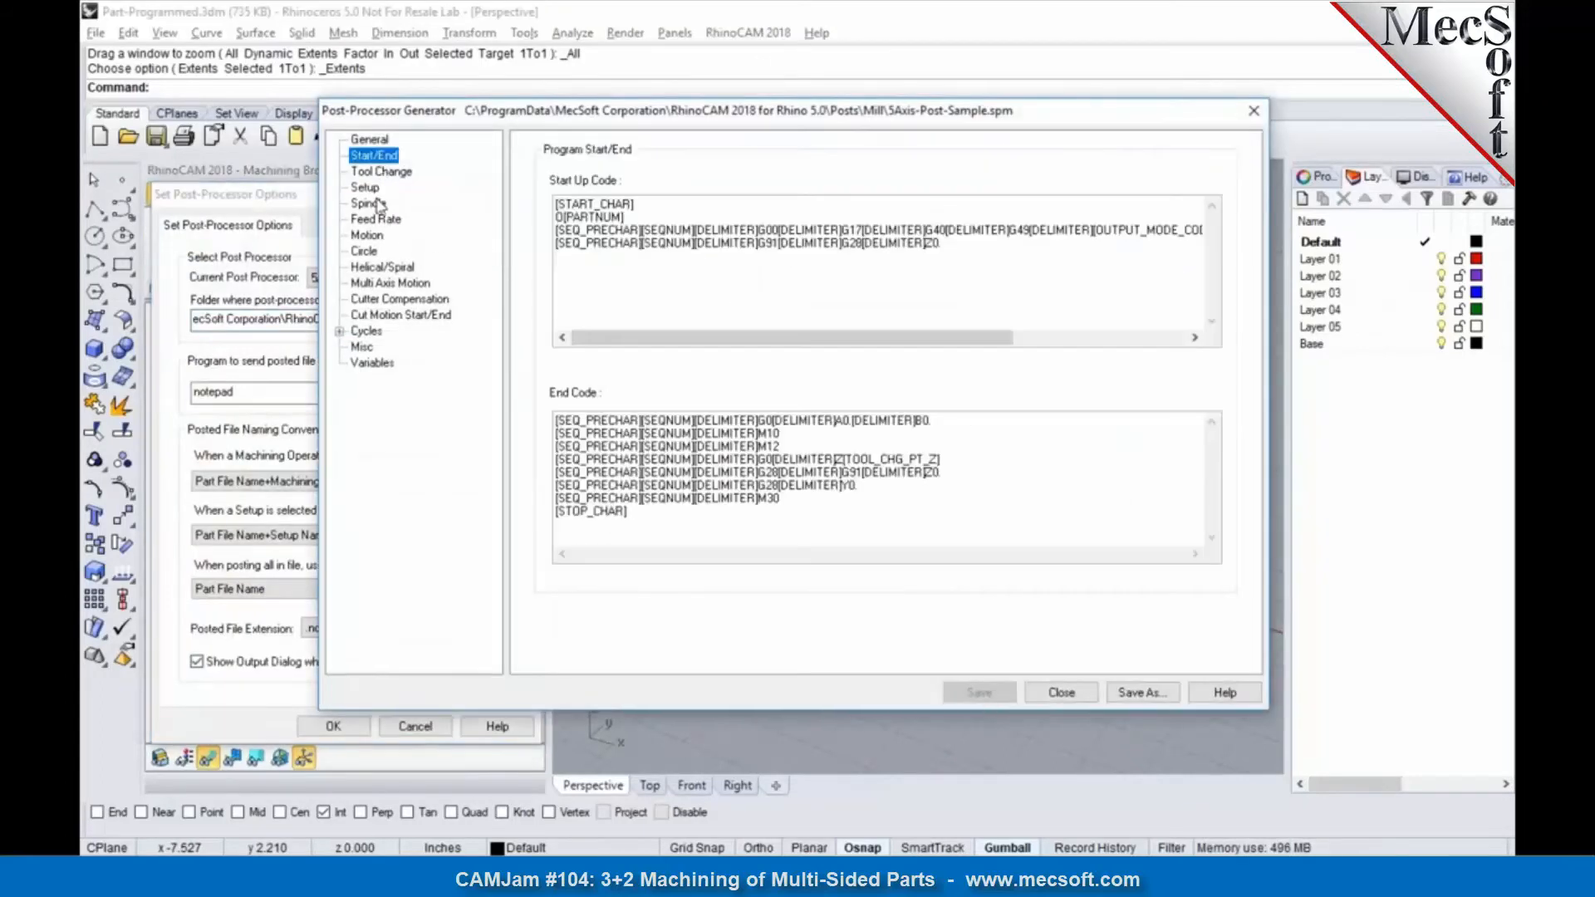
{"action": "left_click", "coordinate": [375, 204]}
{"action": "left_click", "coordinate": [374, 190]}
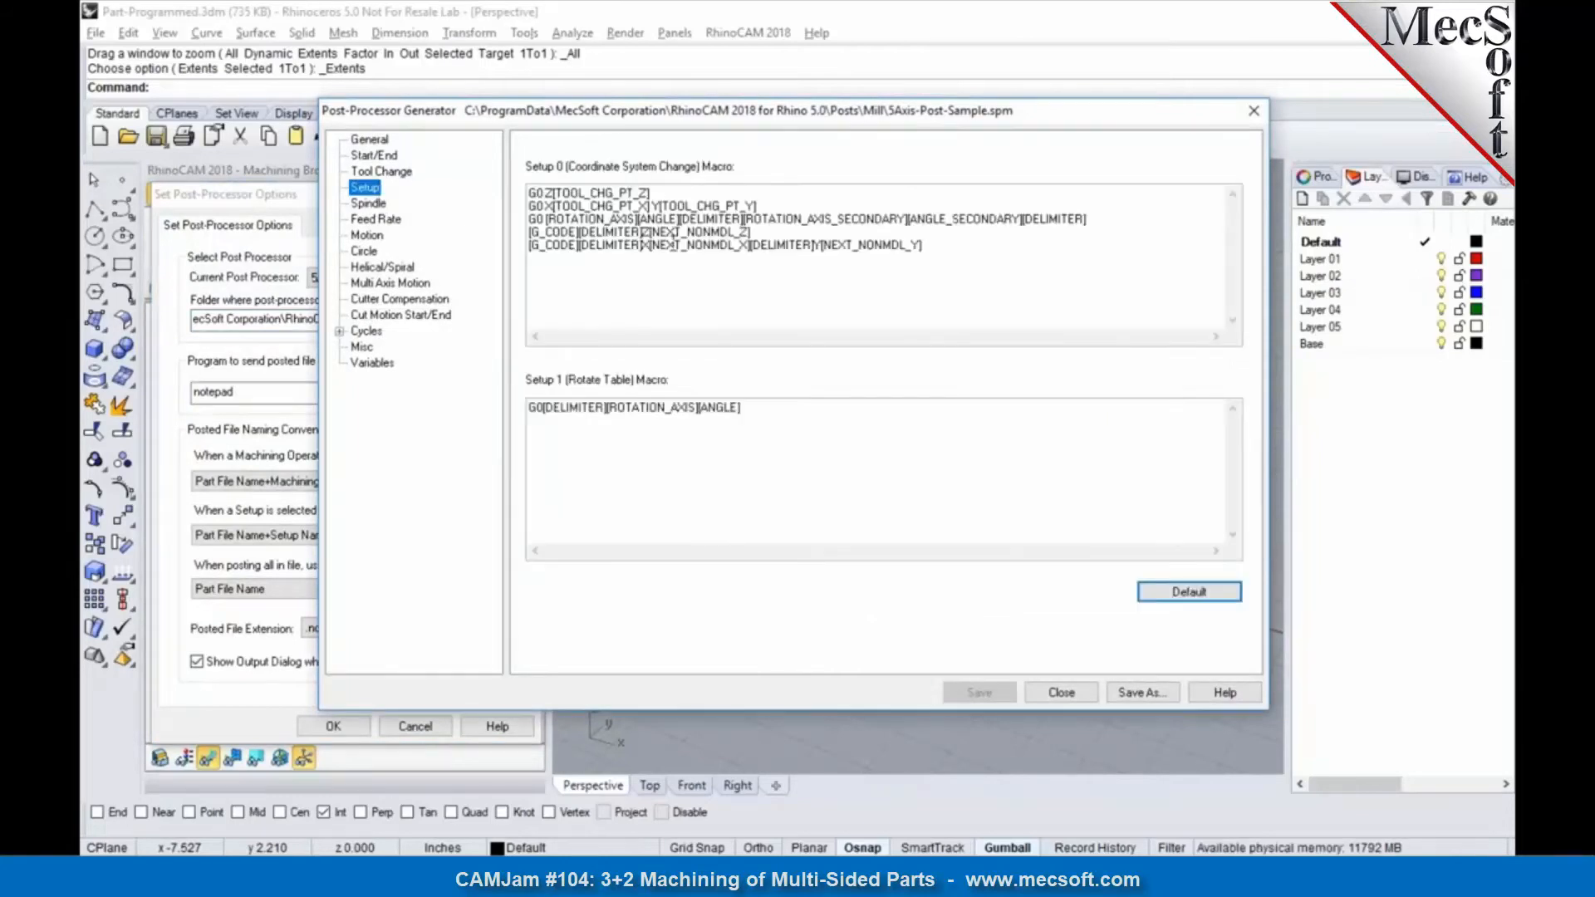
Step: Try inserting the [ANGLE_SECONDARY] variable from the variables list below the Setup 0 macro, and close the post editor and post-processor options
{"action": "left_click", "coordinate": [589, 267]}
{"action": "right_click", "coordinate": [602, 275]}
{"action": "left_click_drag", "start_coordinate": [662, 306], "coordinate": [967, 211]}
{"action": "left_click", "coordinate": [914, 287]}
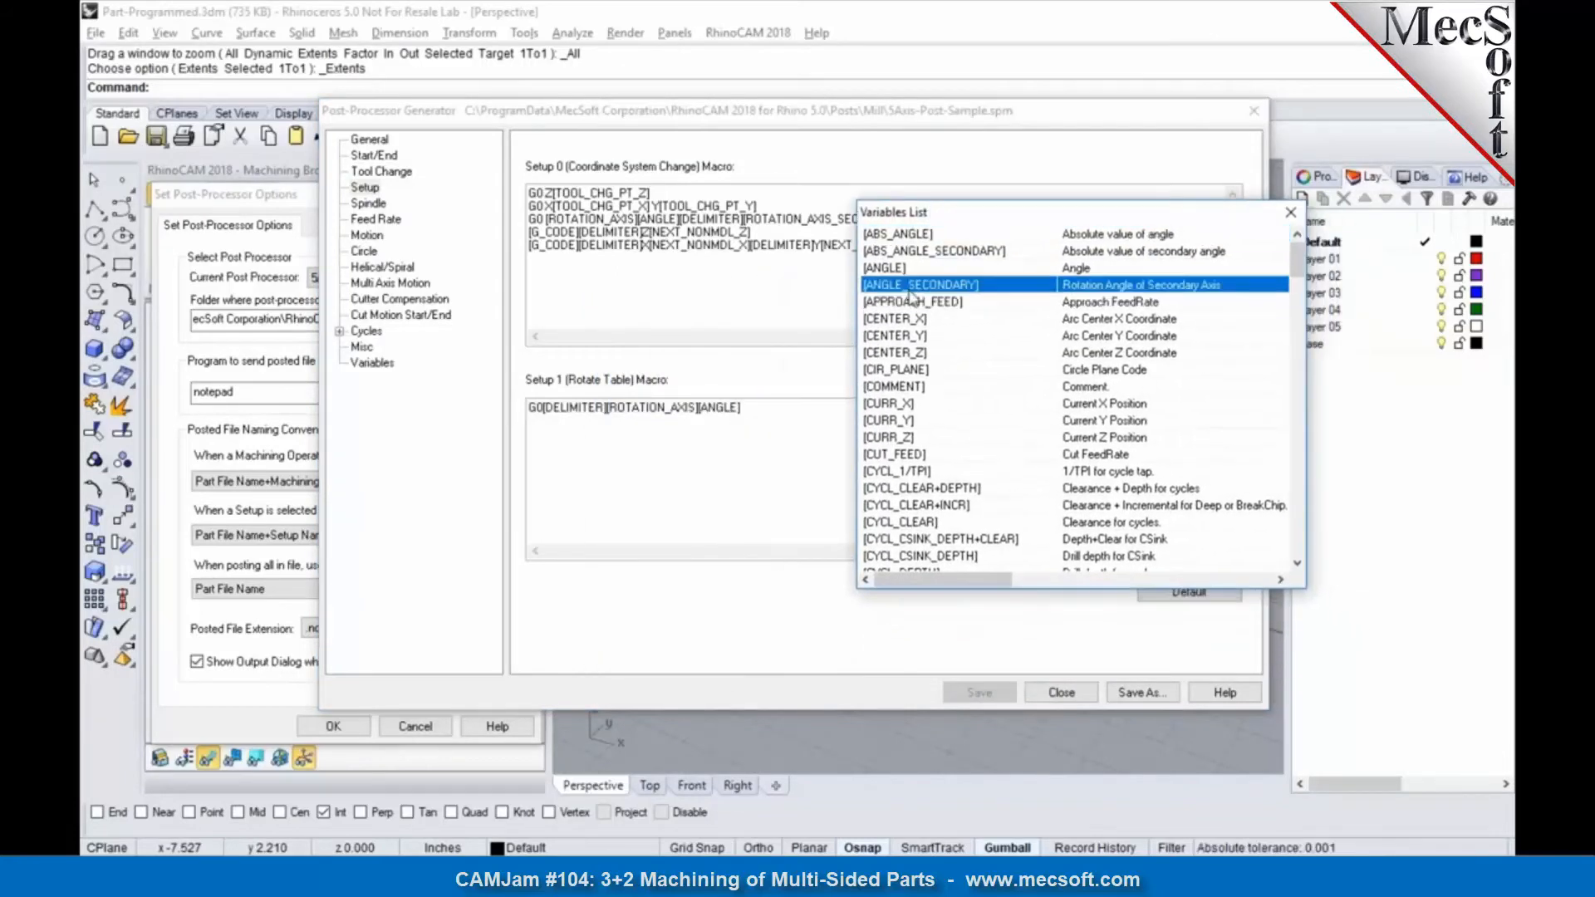
{"action": "left_click", "coordinate": [689, 282]}
{"action": "double_click", "coordinate": [901, 288]}
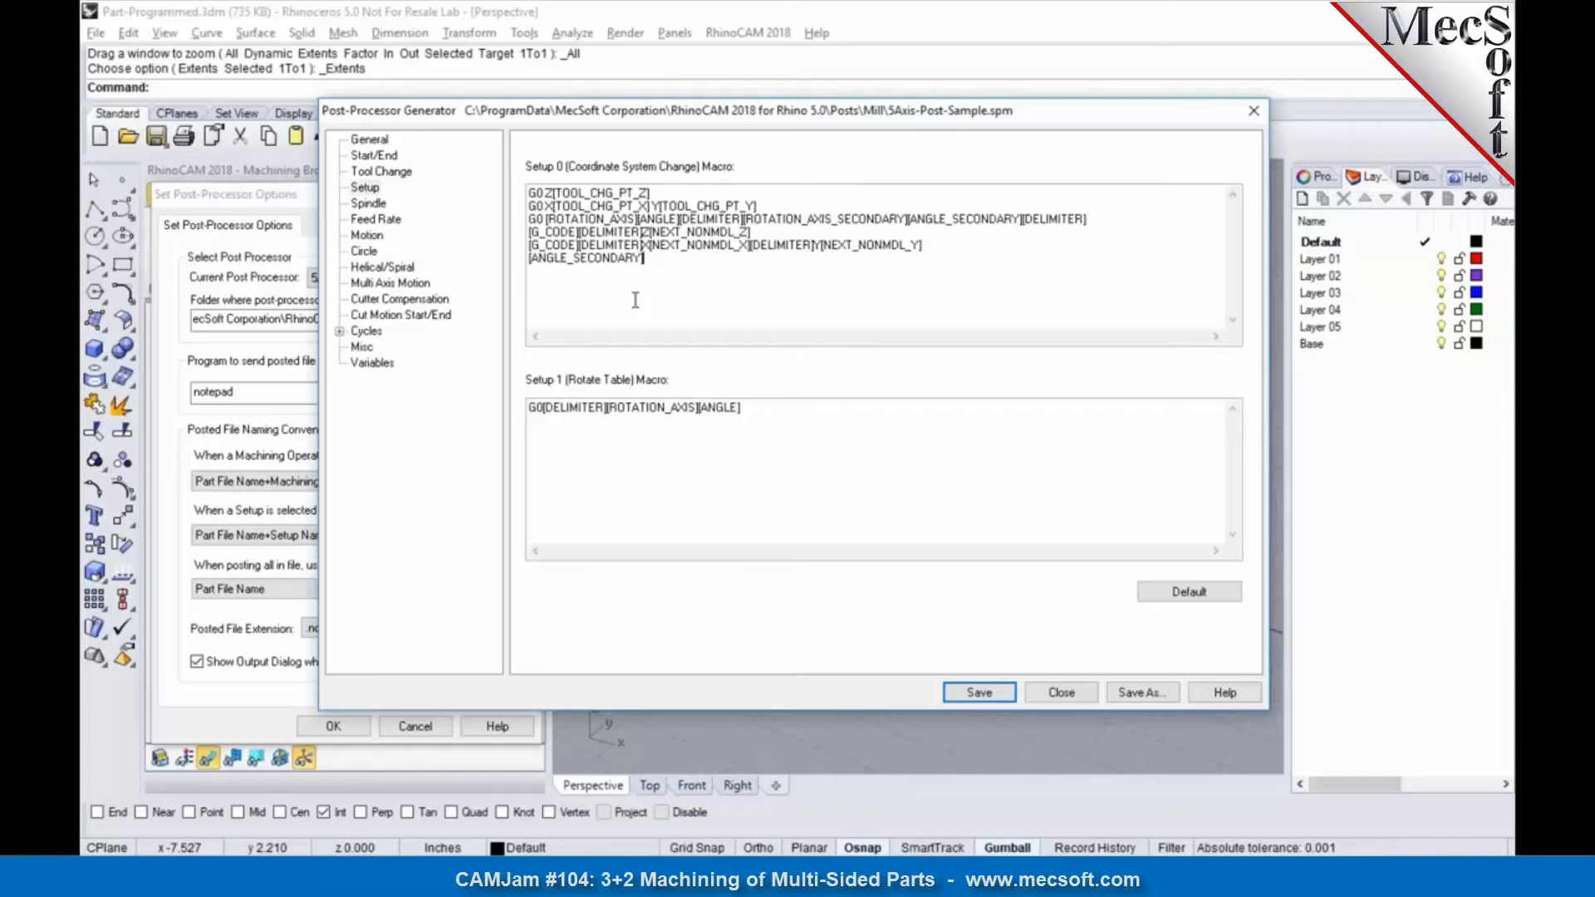
{"action": "left_click", "coordinate": [1252, 110]}
{"action": "left_click", "coordinate": [776, 456]}
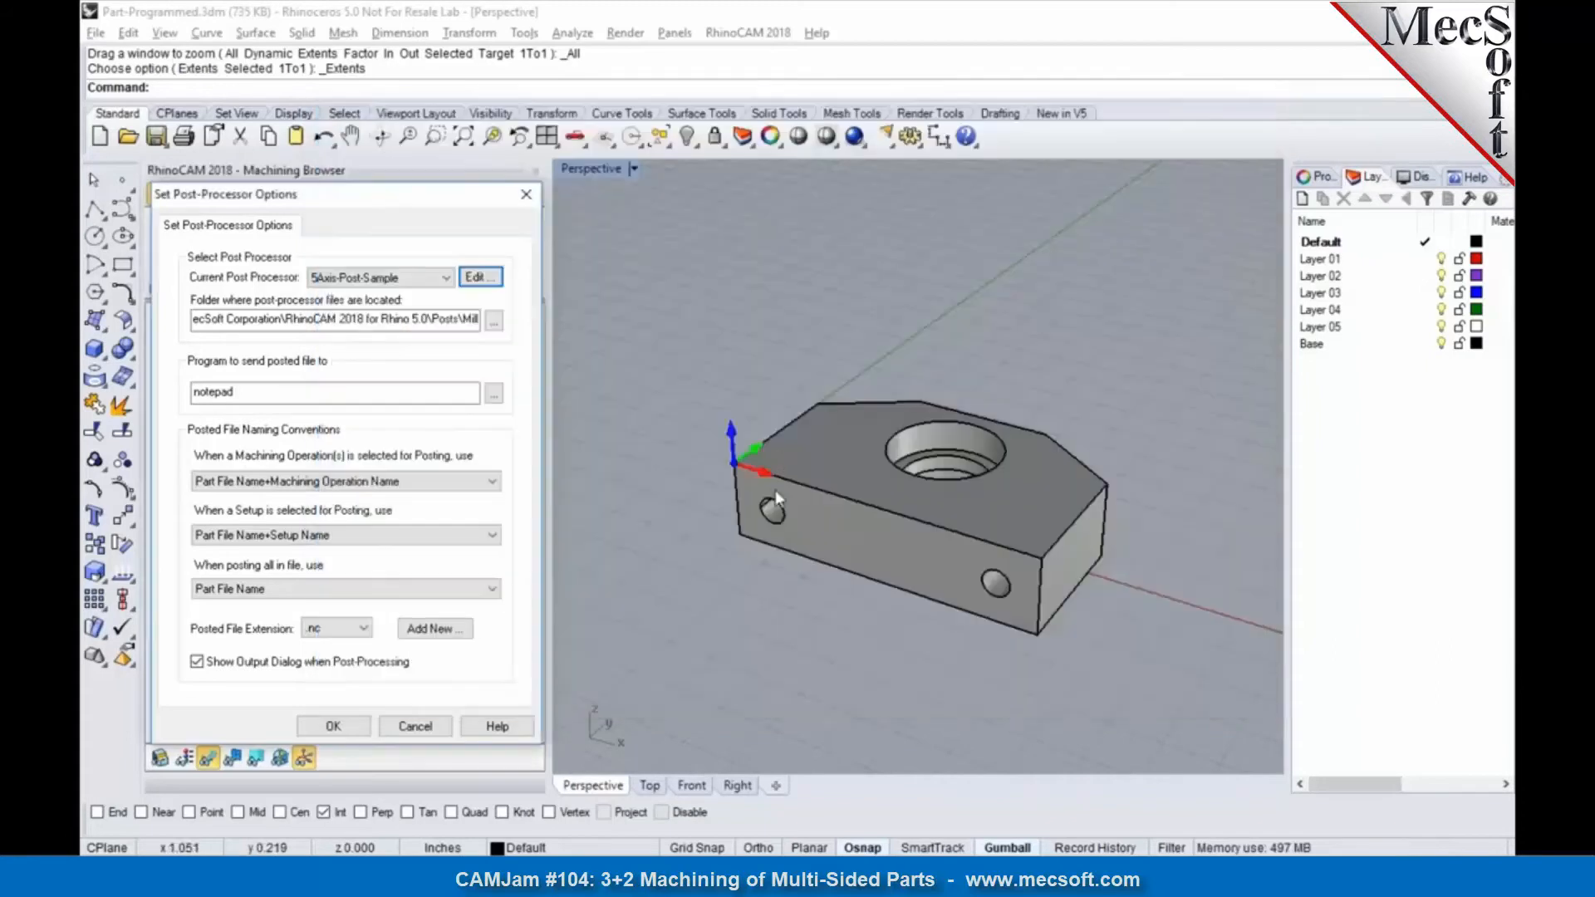
{"action": "left_click", "coordinate": [333, 726]}
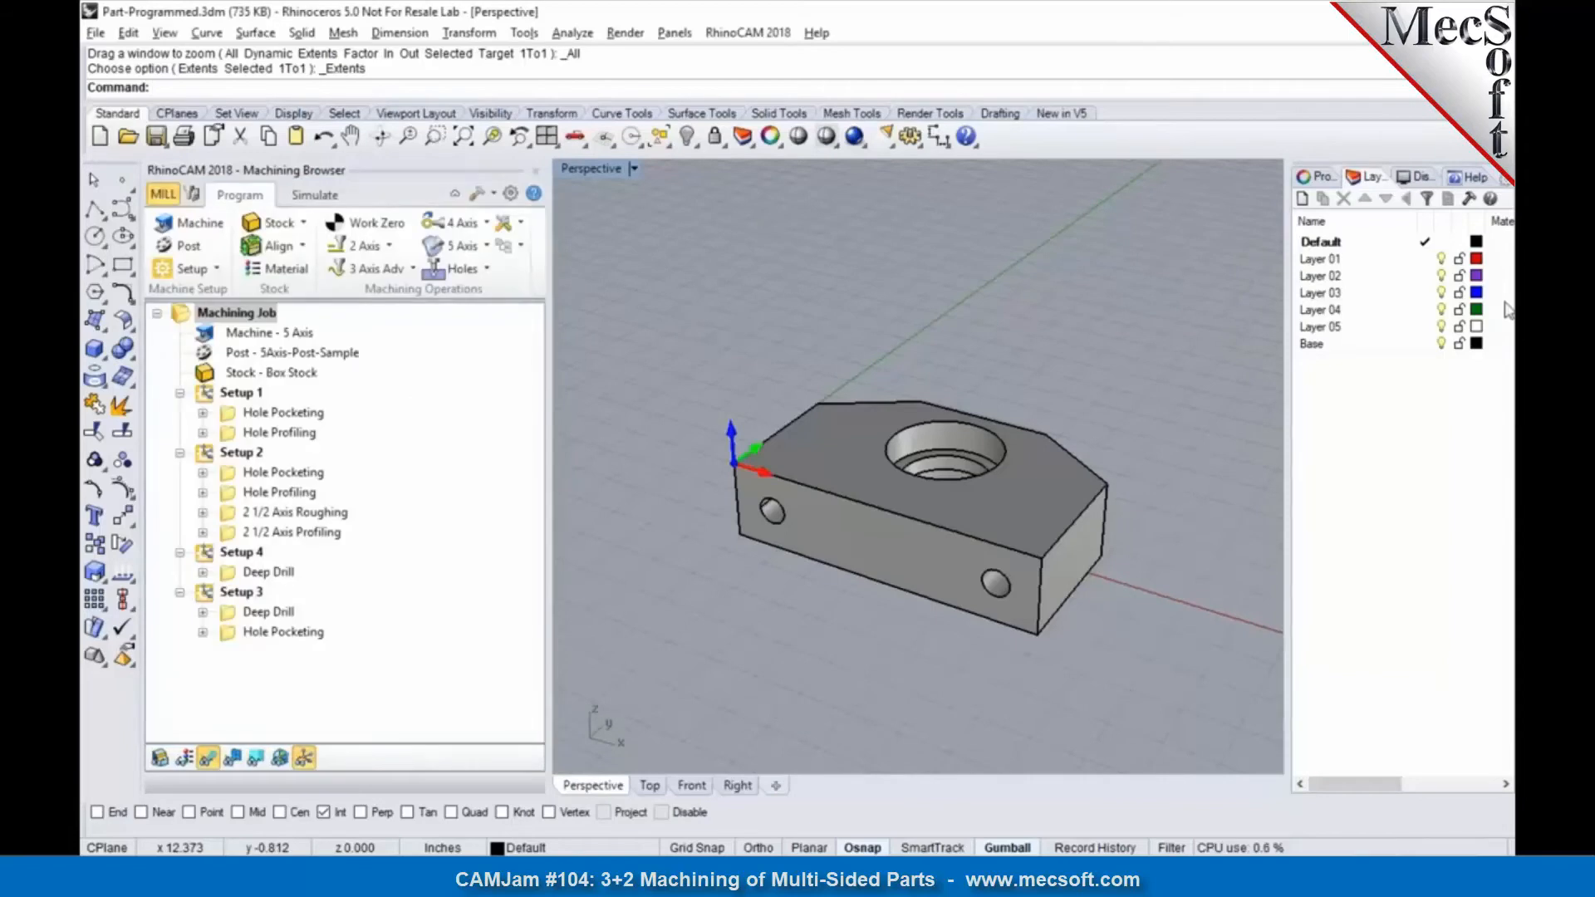
Step: Browse the machine tool definitions available for loading from file, and cancel the machine tool setup
{"action": "left_click", "coordinate": [1509, 206]}
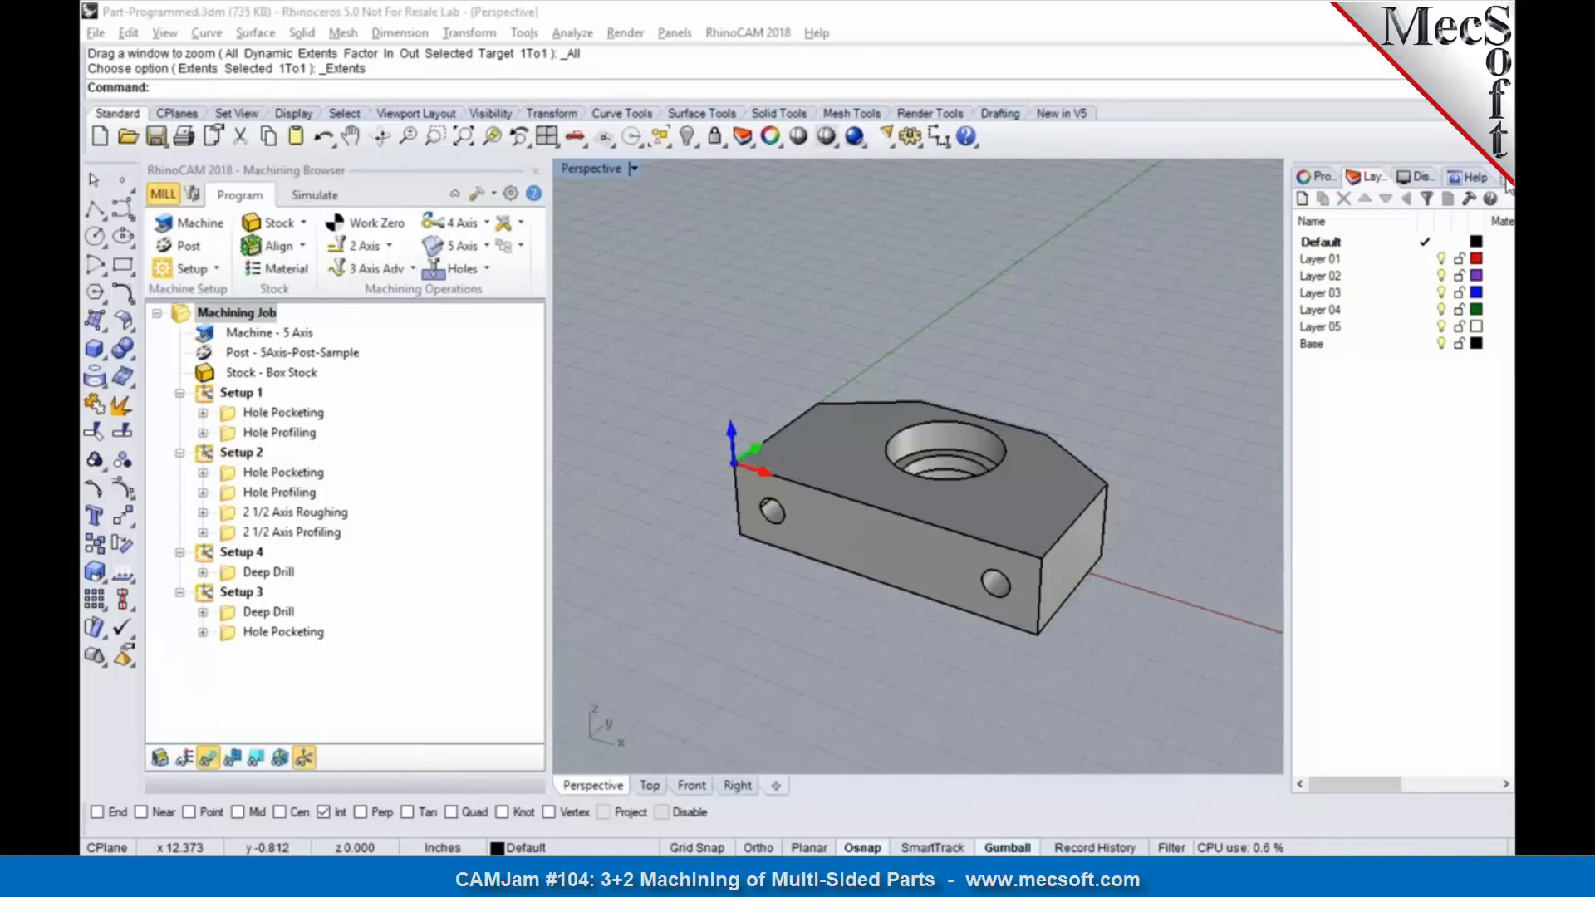
{"action": "left_click", "coordinate": [199, 223]}
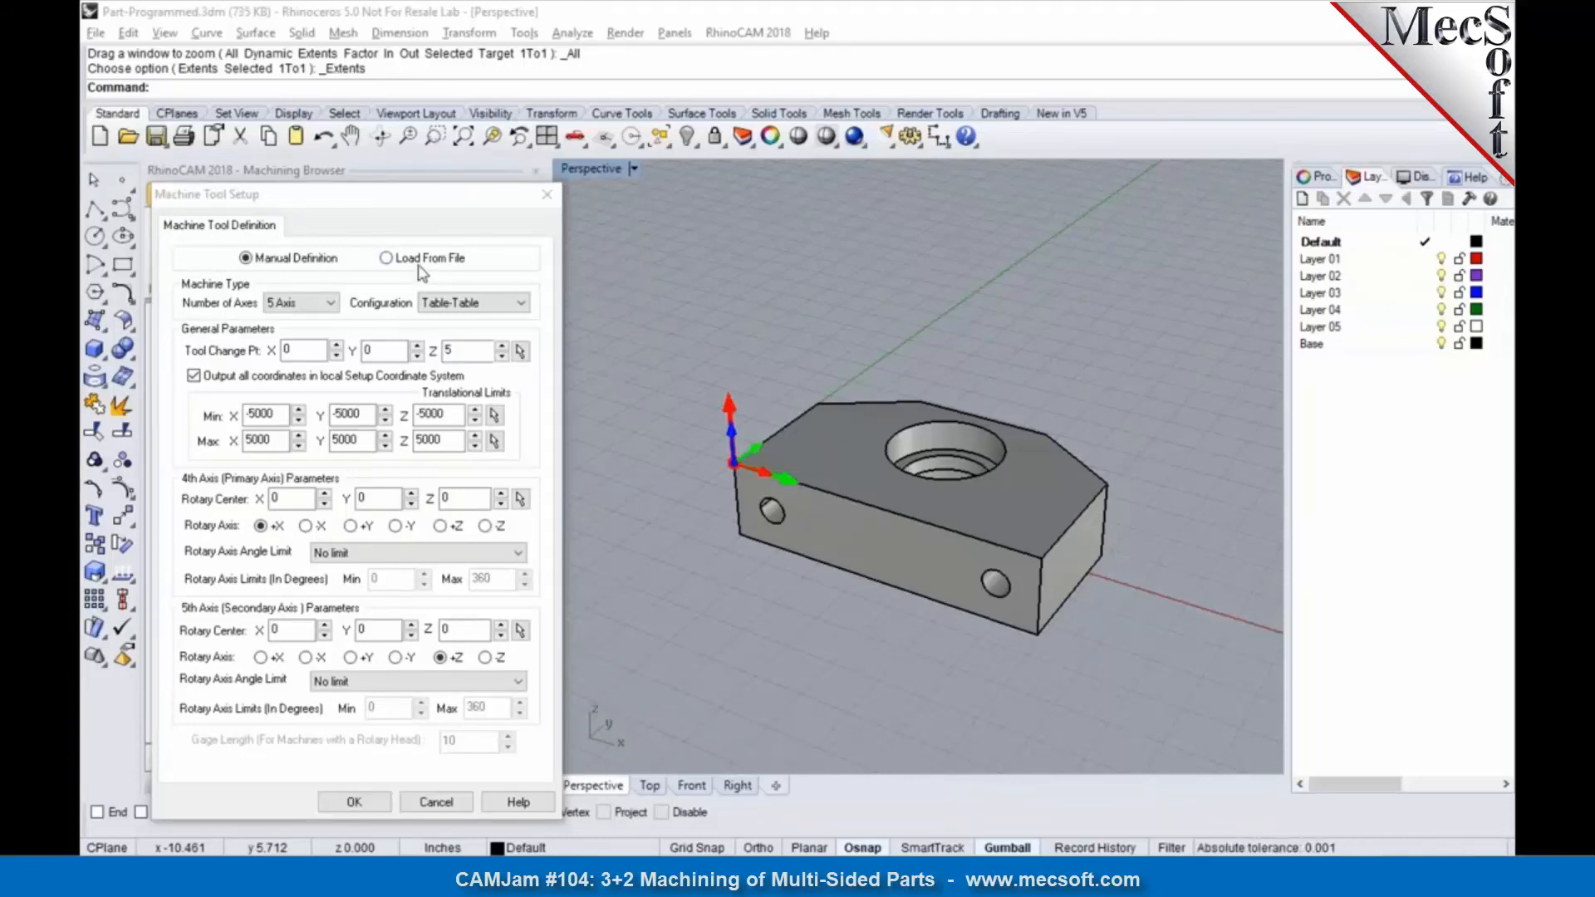
{"action": "left_click", "coordinate": [415, 259]}
{"action": "left_click", "coordinate": [427, 299]}
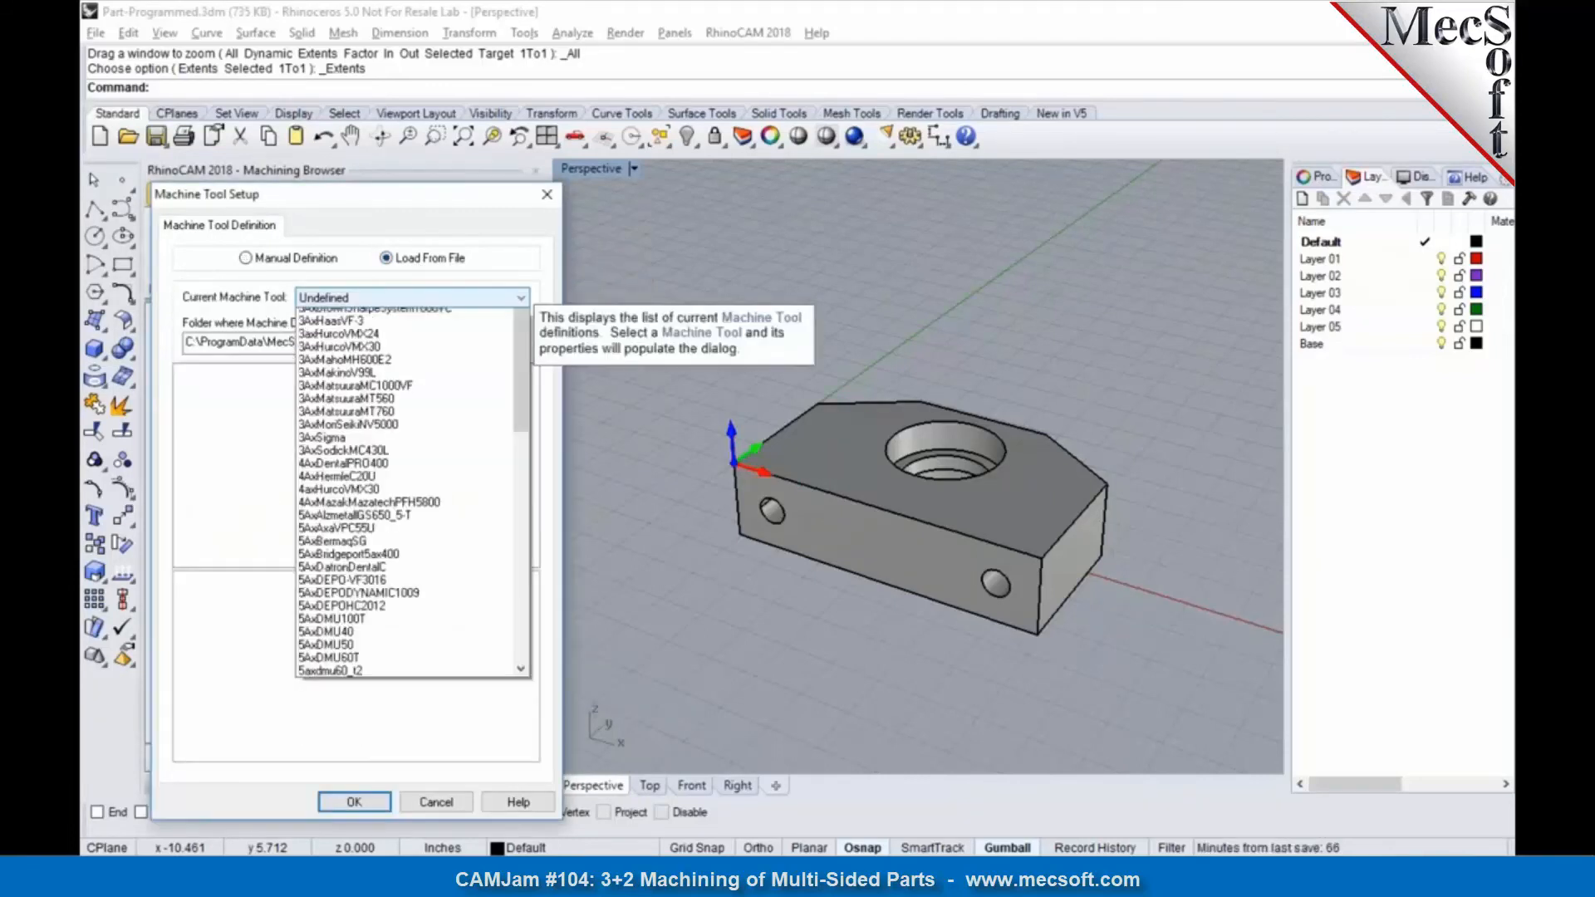
{"action": "left_click_drag", "start_coordinate": [516, 353], "coordinate": [555, 397]}
{"action": "left_click", "coordinate": [555, 397]}
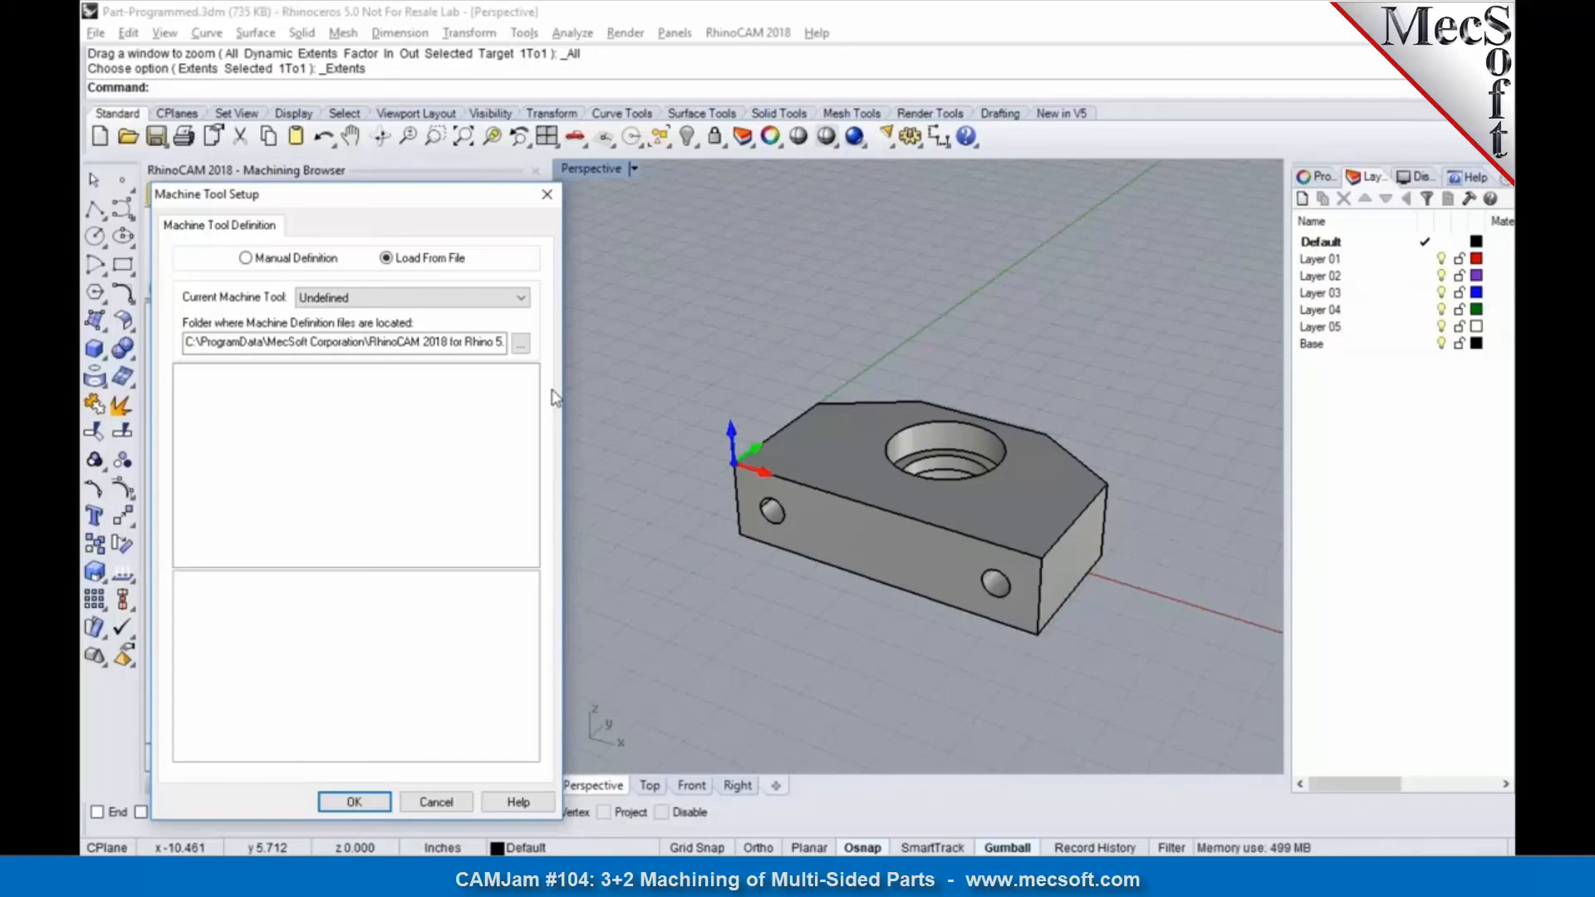
{"action": "left_click", "coordinate": [437, 802]}
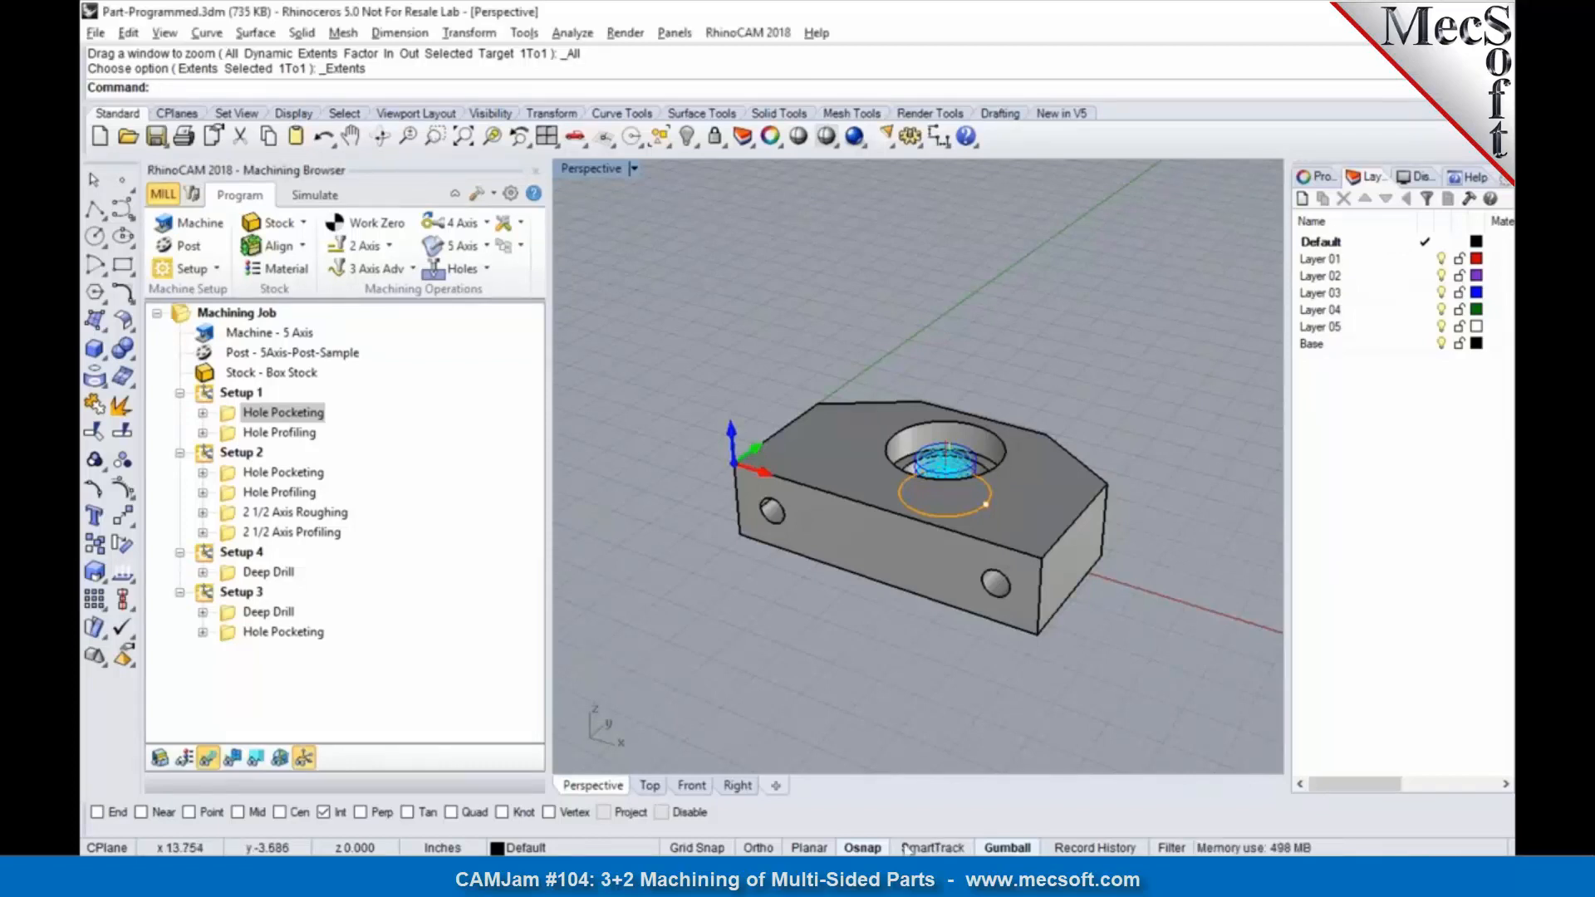
Step: Switch to the running PowerPoint slide show and advance to the Q & A slide
{"action": "mouse_move", "coordinate": [839, 872]}
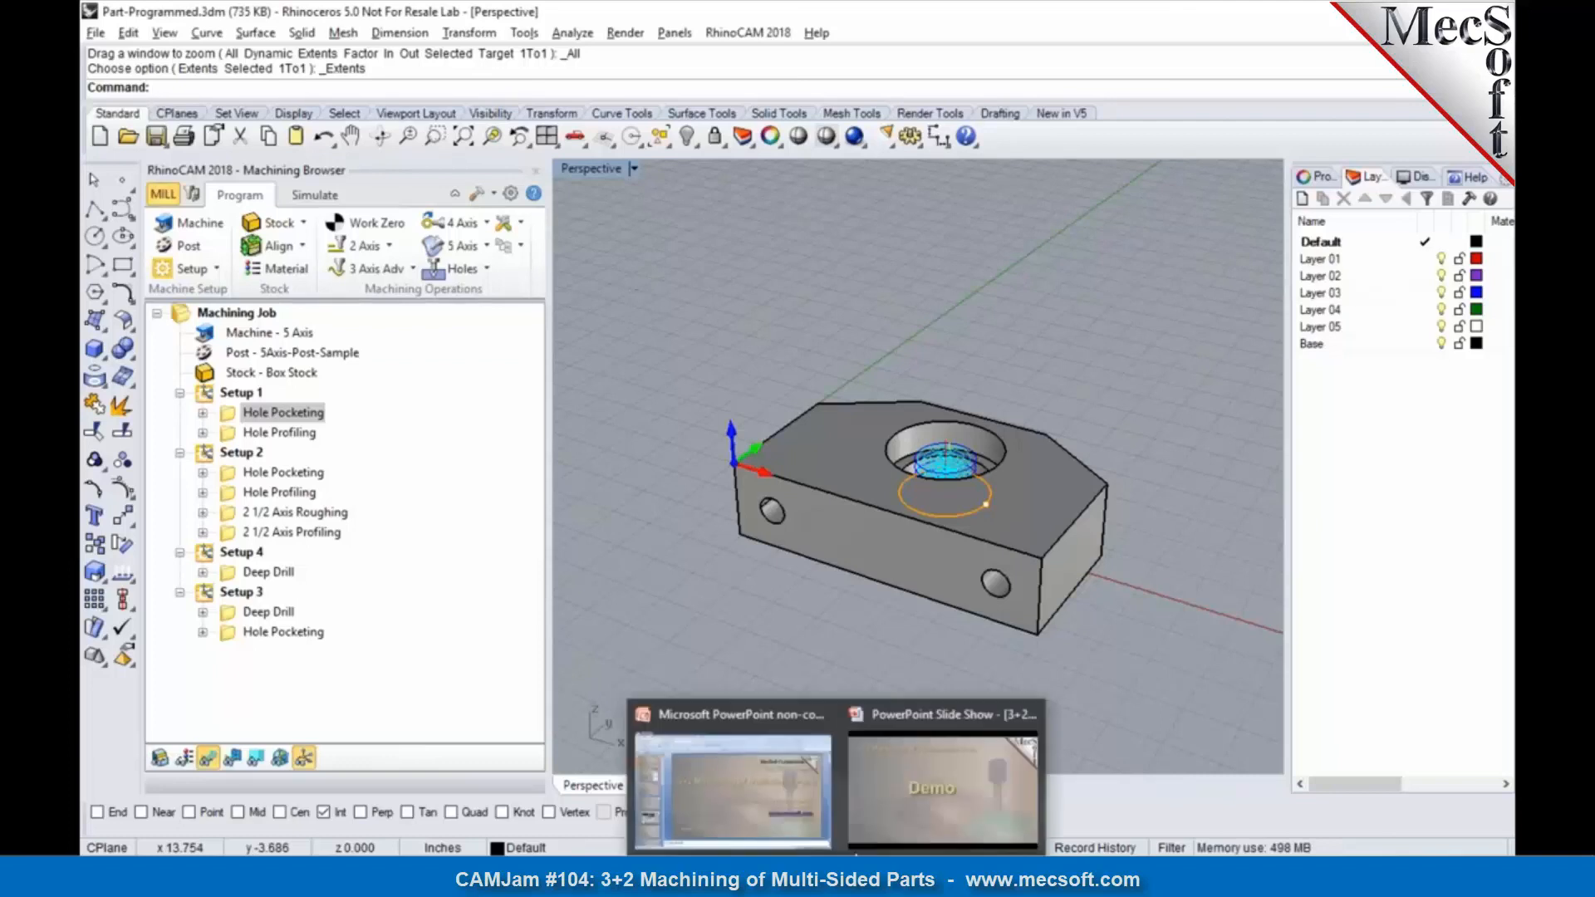
{"action": "left_click", "coordinate": [930, 802]}
{"action": "key", "text": "Right"}
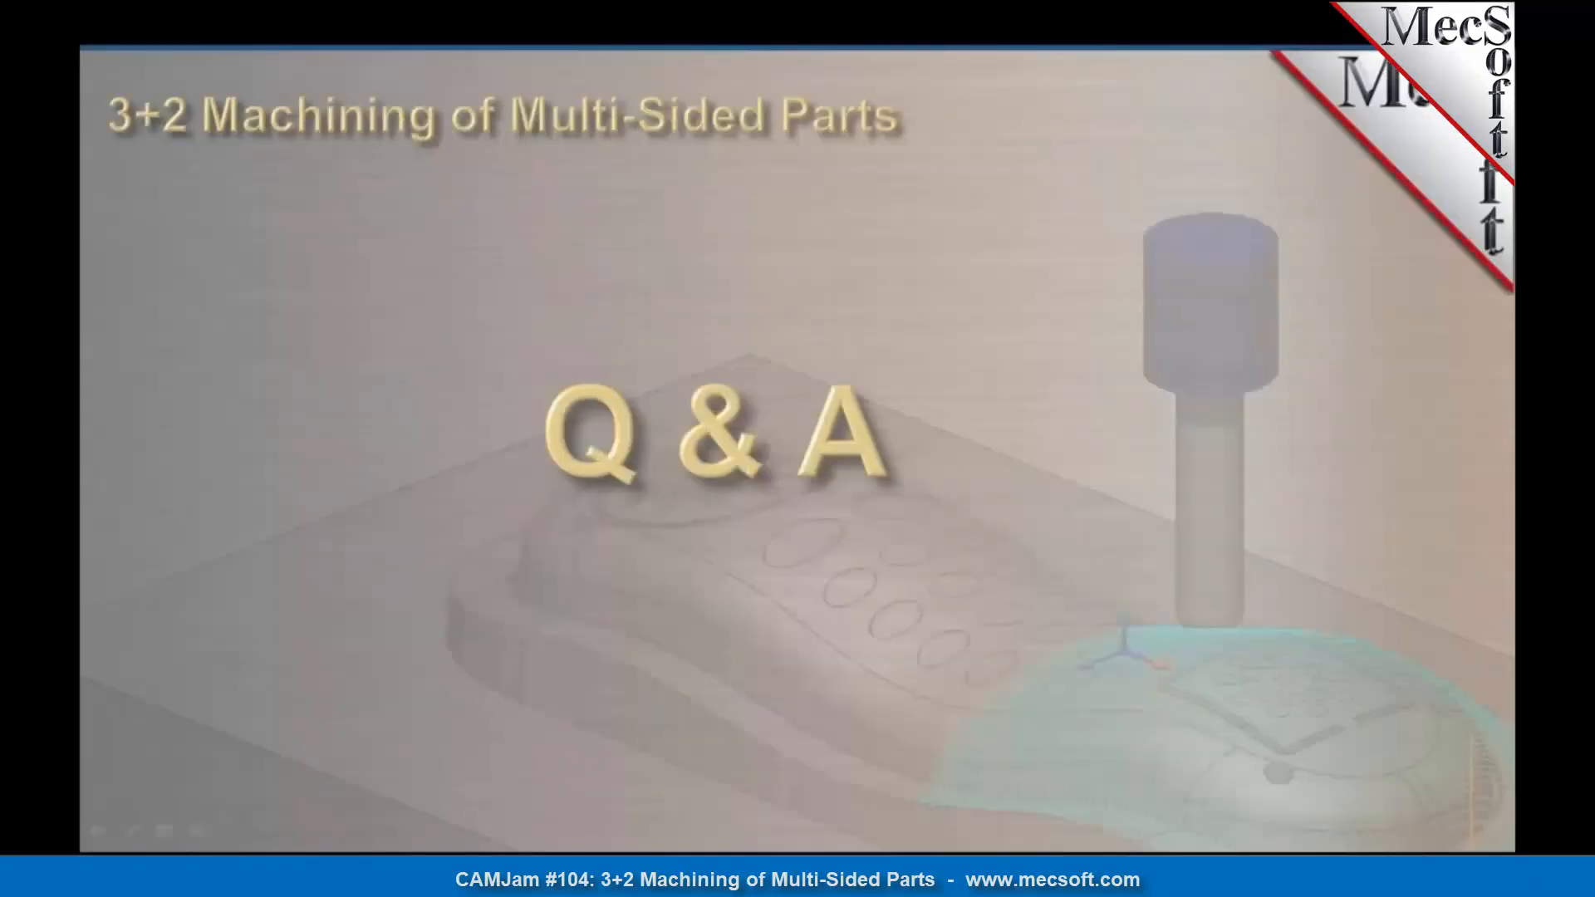